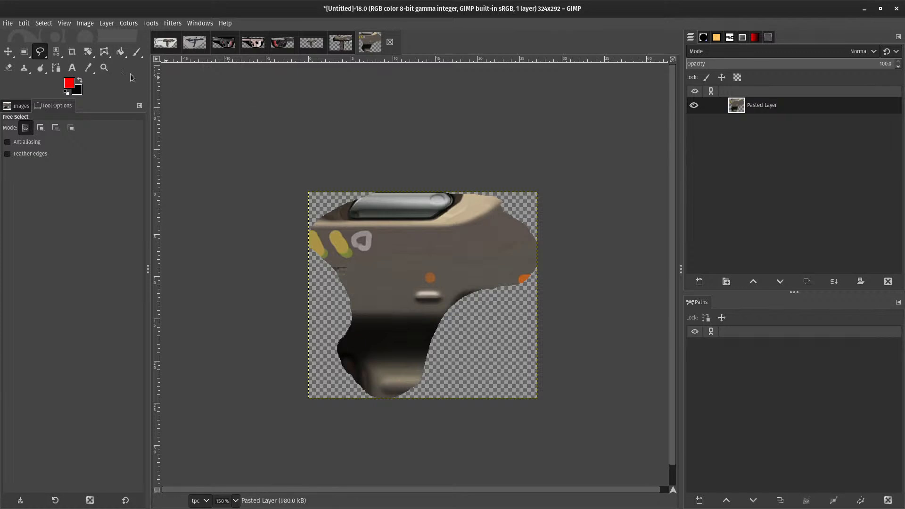
# - Close the newest untitled images, discarding their changes, until only the six earlier images remain open
pyautogui.click(389, 42)
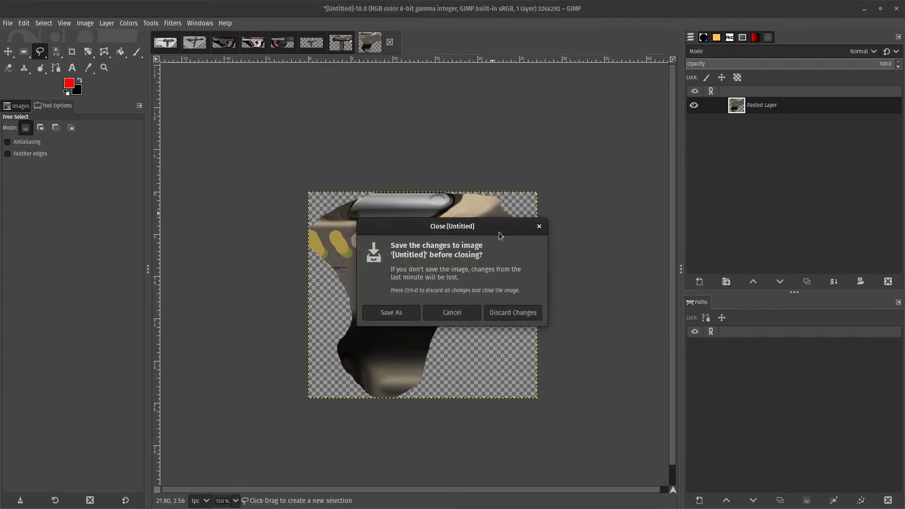
pyautogui.click(538, 313)
pyautogui.hotkey('ctrl', 'w')
pyautogui.hotkey('ctrl', 'd')
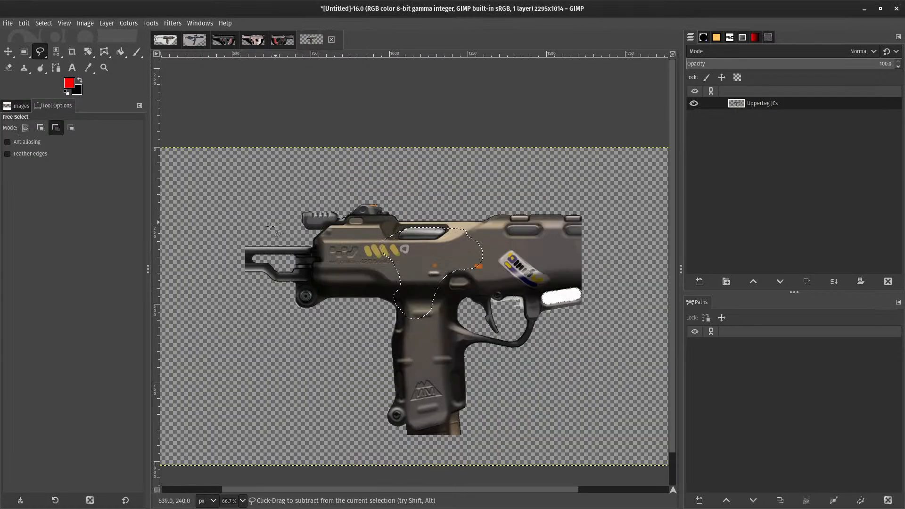
pyautogui.click(24, 24)
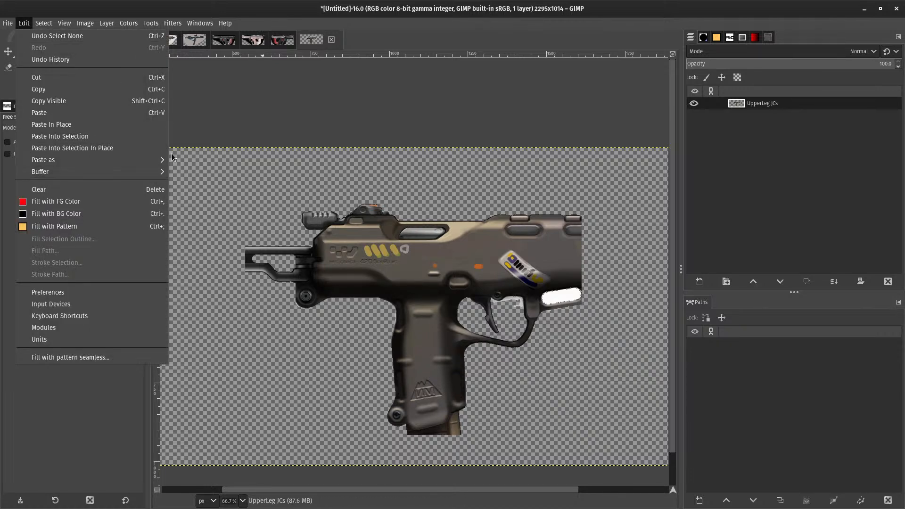
pyautogui.moveTo(160, 160)
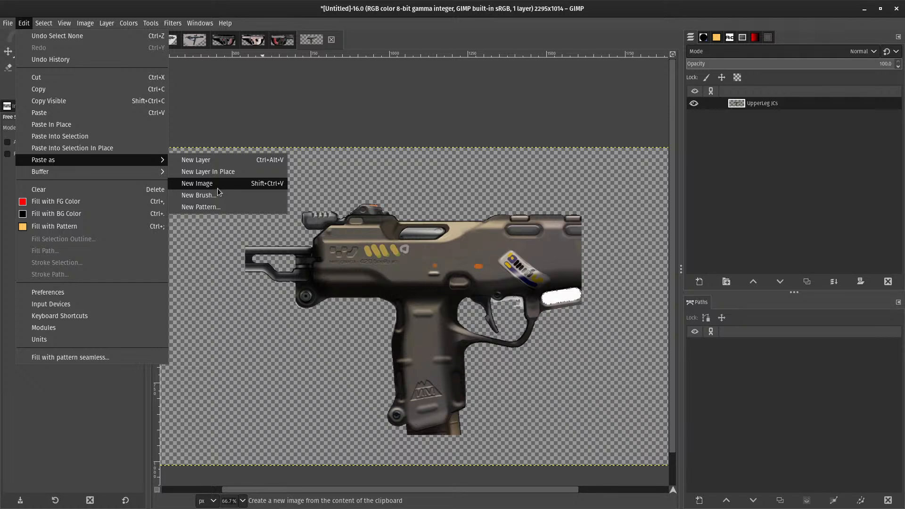
pyautogui.click(72, 189)
pyautogui.hotkey('ctrl', 'z')
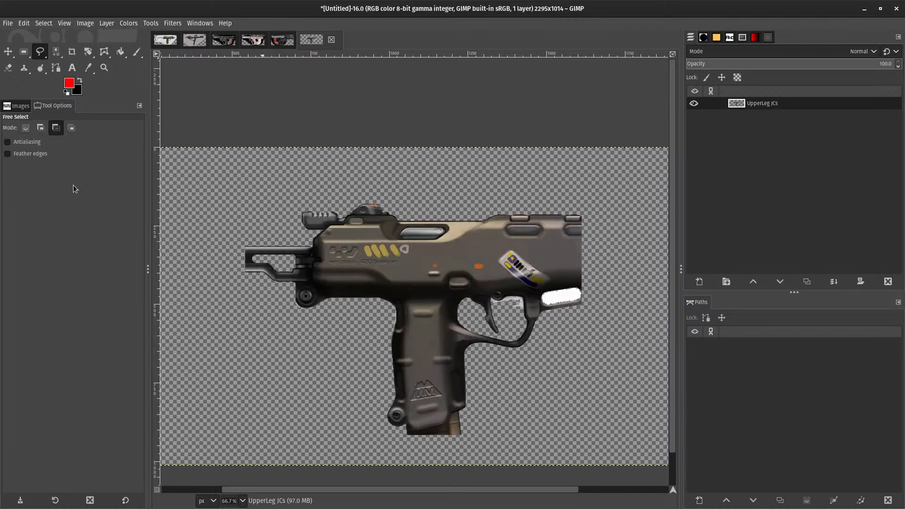
pyautogui.scroll(-2, 618, 61)
pyautogui.scroll(-1, 618, 62)
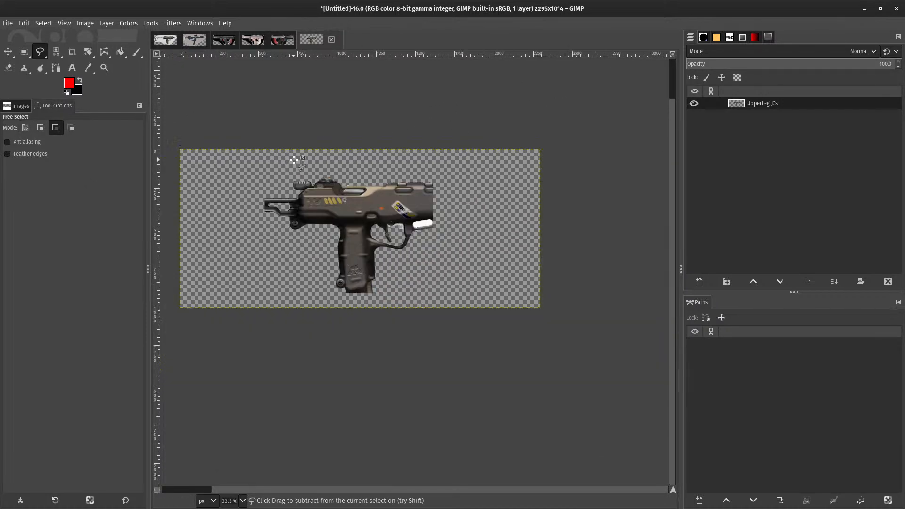
pyautogui.rightClick(753, 105)
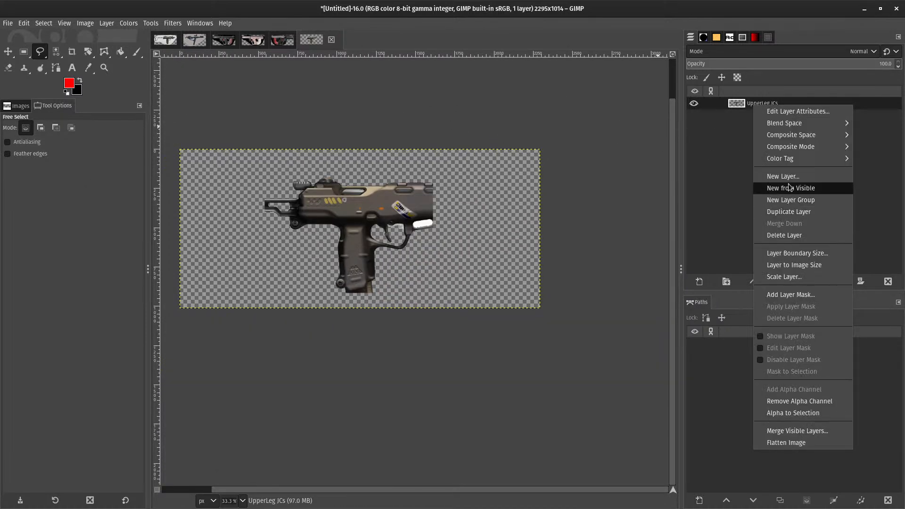
pyautogui.click(789, 186)
pyautogui.hotkey('ctrl', 'z')
pyautogui.rightClick(765, 105)
pyautogui.click(817, 180)
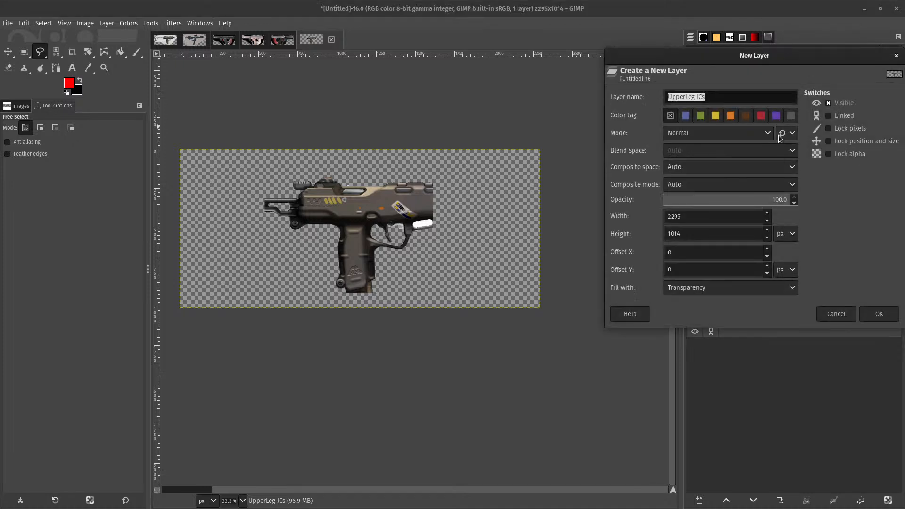
pyautogui.press('Escape')
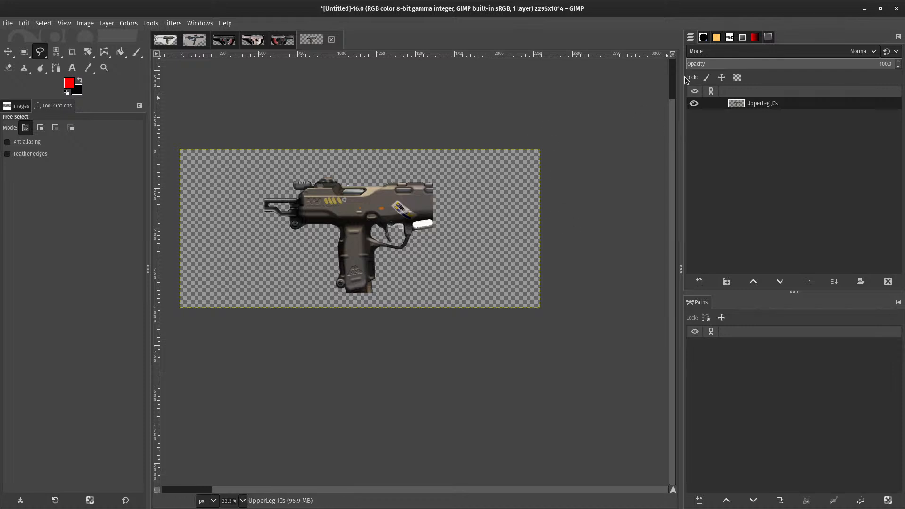
# - Add three new transparent 2295 x 1014 px layers above the gun layer and activate the Paintbrush tool
pyautogui.rightClick(762, 111)
pyautogui.click(773, 210)
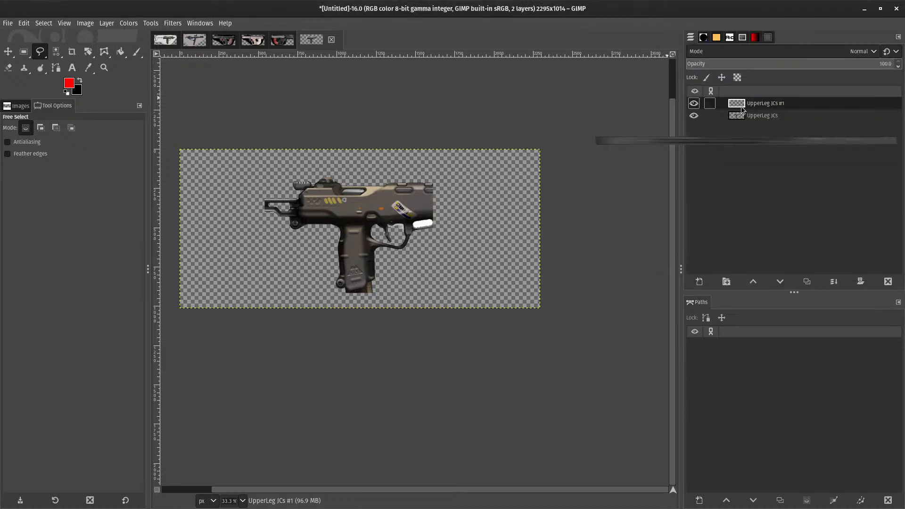
pyautogui.rightClick(747, 104)
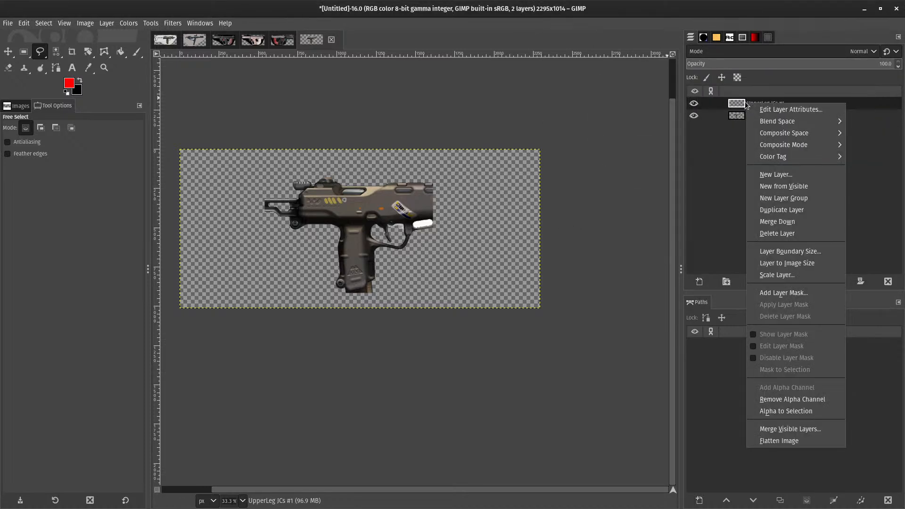
pyautogui.press('n')
pyautogui.press('Return')
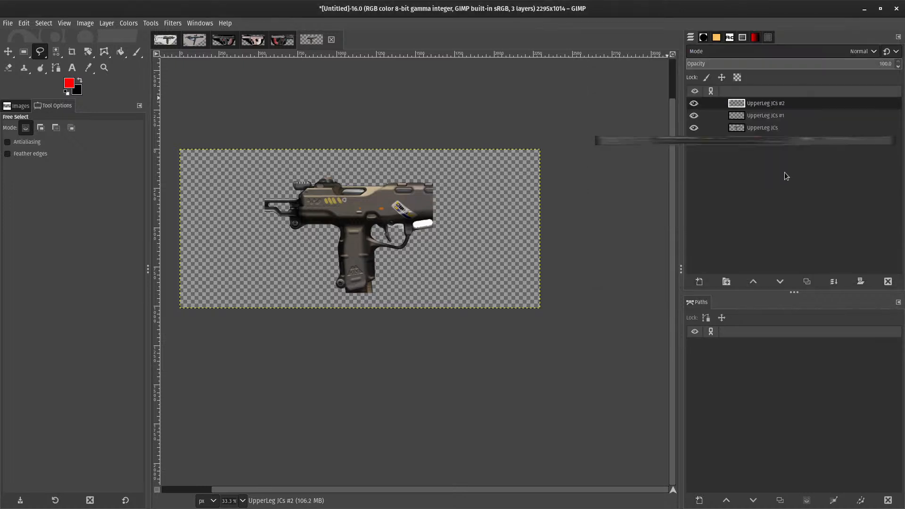
pyautogui.rightClick(755, 103)
pyautogui.press('n')
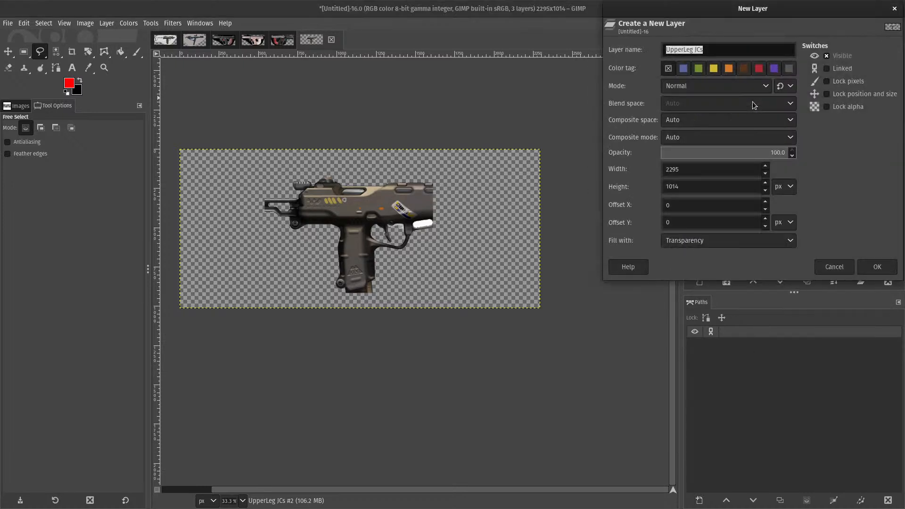
pyautogui.press('Return')
pyautogui.click(137, 52)
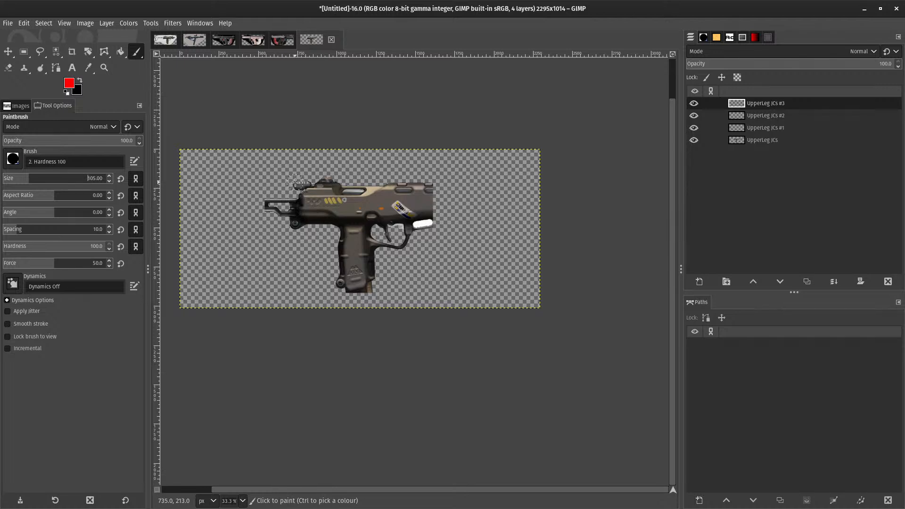
pyautogui.moveTo(301, 179)
pyautogui.mouseDown()
pyautogui.moveTo(310, 293)
pyautogui.moveTo(446, 223)
pyautogui.moveTo(255, 257)
pyautogui.moveTo(234, 277)
pyautogui.moveTo(372, 221)
pyautogui.mouseUp()
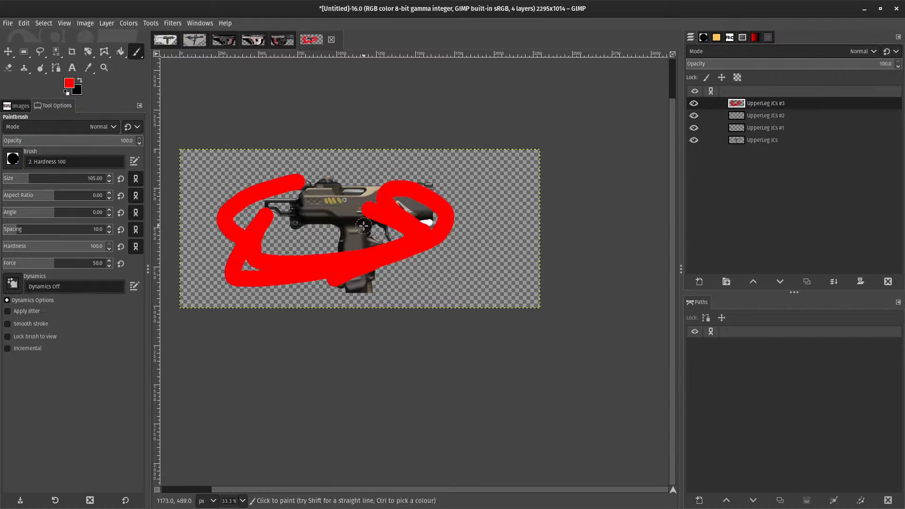
pyautogui.hotkey('ctrl', 'z')
pyautogui.hotkey('ctrl', 'z')
# - Paint a red scribble over the gun on UpperLeg JCs #3 and make UpperLeg JCs #2 the active layer
pyautogui.moveTo(238, 201); pyautogui.dragTo(370, 176)
pyautogui.moveTo(300, 260)
pyautogui.mouseDown()
pyautogui.moveTo(392, 267)
pyautogui.moveTo(358, 174)
pyautogui.moveTo(257, 255)
pyautogui.mouseUp()
pyautogui.rightClick(738, 102)
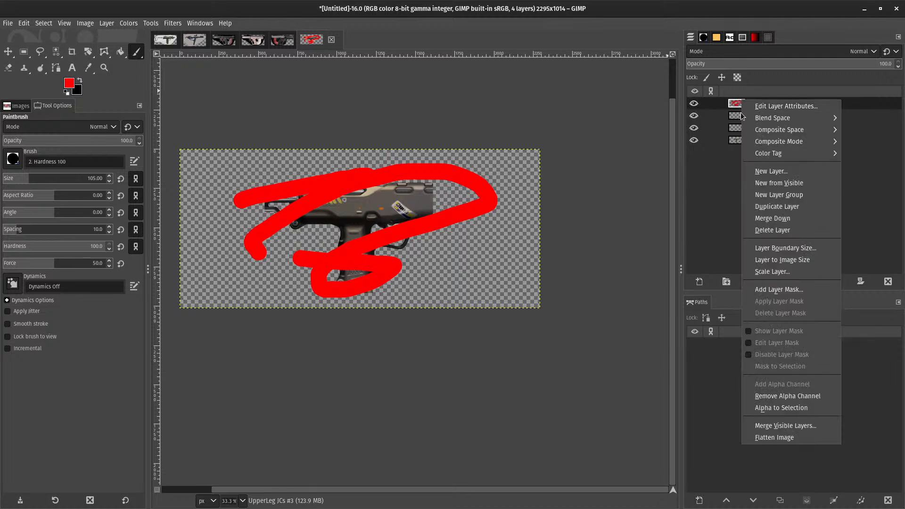
pyautogui.click(764, 115)
# - Switch the red-painted layer off and on repeatedly to compare the canvas with and without it
pyautogui.click(694, 104)
pyautogui.click(695, 103)
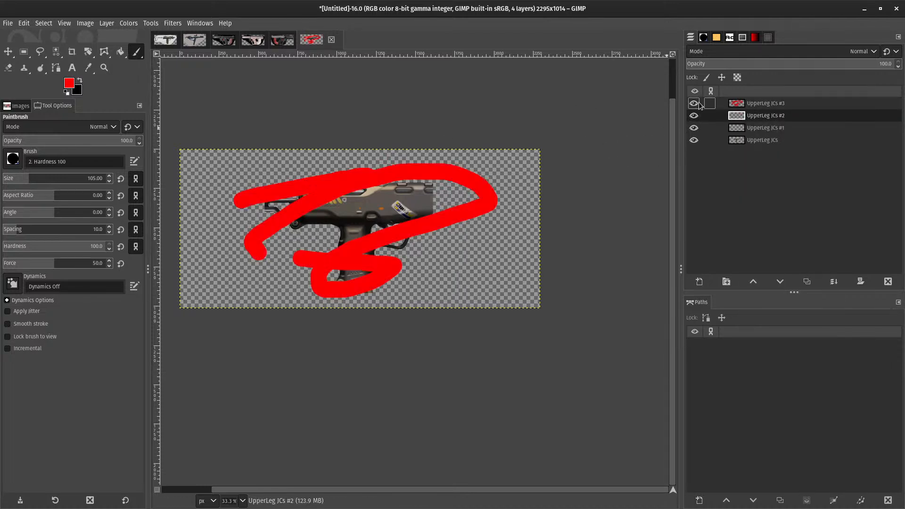
pyautogui.click(695, 103)
pyautogui.click(695, 103)
pyautogui.click(695, 104)
pyautogui.click(695, 103)
pyautogui.click(698, 103)
pyautogui.click(698, 103)
pyautogui.click(695, 104)
pyautogui.click(695, 103)
# - Hide the red layer and paint a green (22ff00) scribble across the gun on UpperLeg JCs #2
pyautogui.click(69, 83)
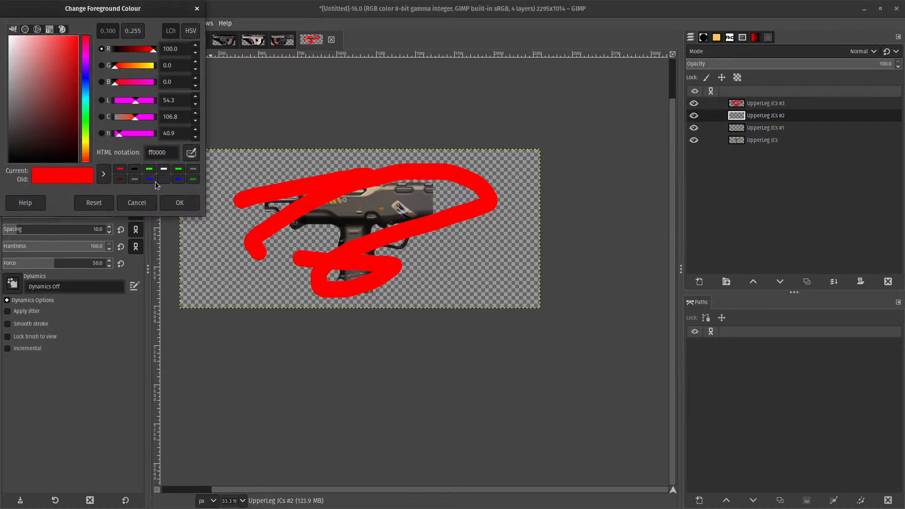
pyautogui.click(150, 180)
pyautogui.click(150, 169)
pyautogui.click(198, 207)
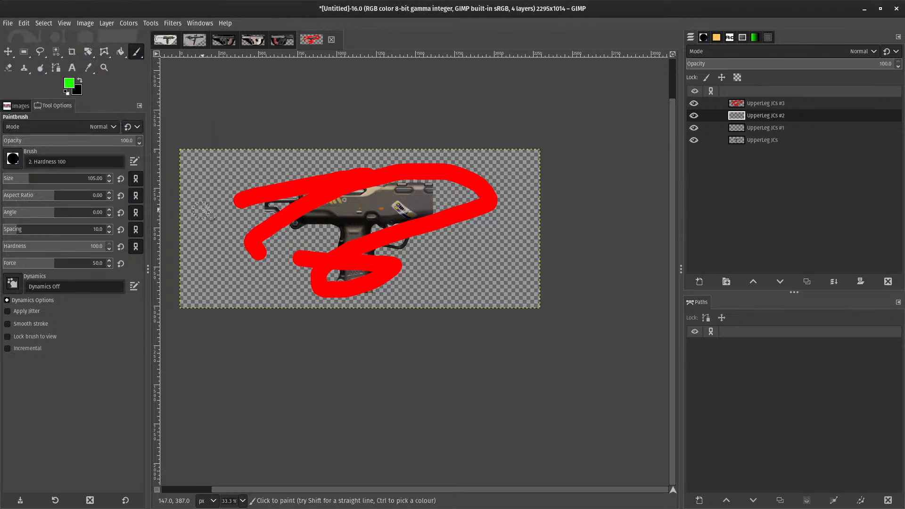
pyautogui.click(694, 103)
pyautogui.moveTo(395, 180)
pyautogui.mouseDown()
pyautogui.moveTo(403, 183)
pyautogui.moveTo(410, 247)
pyautogui.moveTo(337, 208)
pyautogui.moveTo(217, 165)
pyautogui.mouseUp()
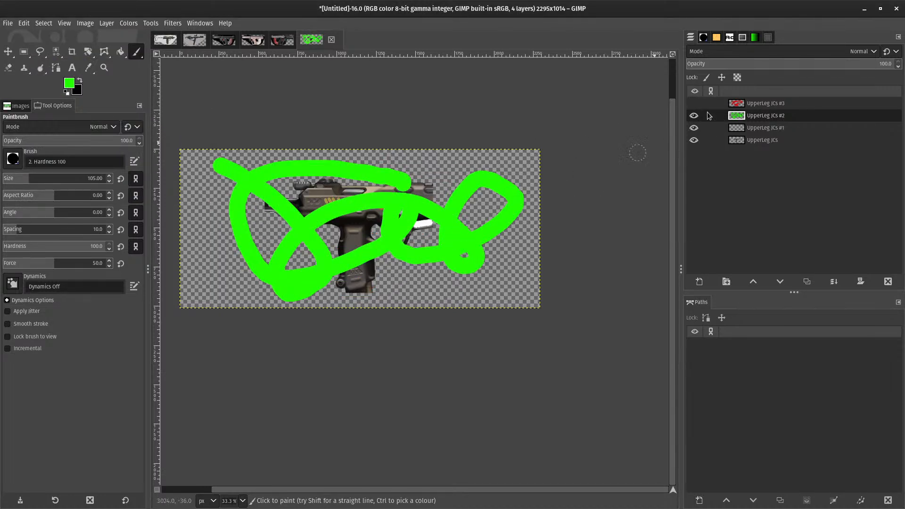
# - Hide the green layer and paint a blue zigzag across the gun on UpperLeg JCs #1
pyautogui.click(69, 85)
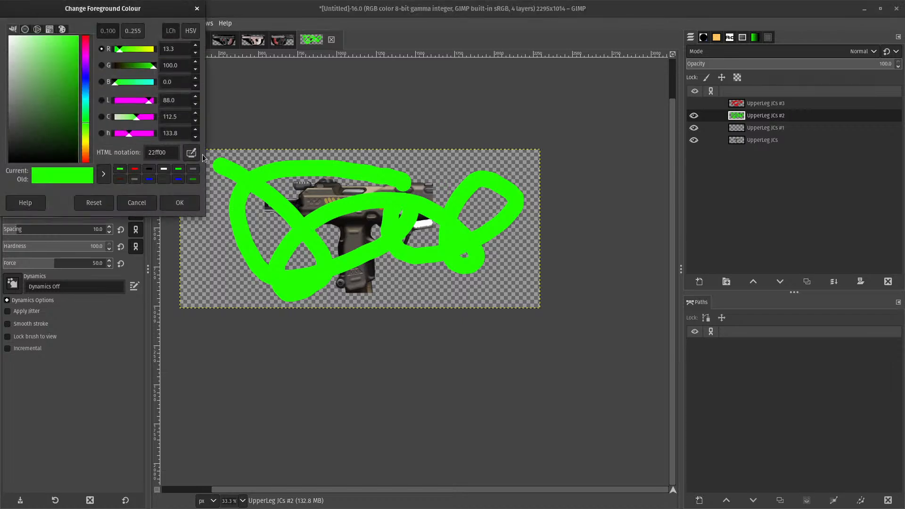
pyautogui.click(179, 179)
pyautogui.click(179, 203)
pyautogui.click(755, 127)
pyautogui.click(694, 115)
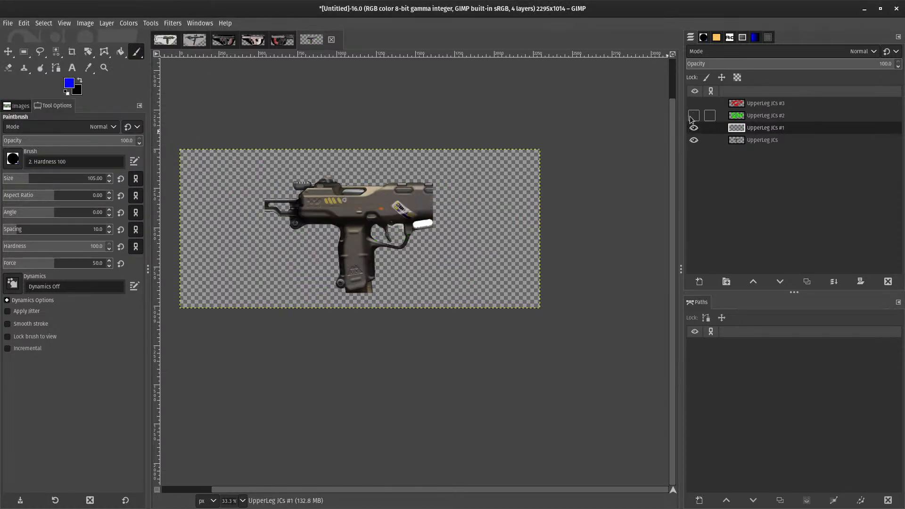
pyautogui.moveTo(190, 187)
pyautogui.mouseDown()
pyautogui.moveTo(446, 165)
pyautogui.moveTo(254, 250)
pyautogui.moveTo(466, 233)
pyautogui.moveTo(240, 284)
pyautogui.moveTo(490, 284)
pyautogui.mouseUp()
# - Make the red and green painted layers visible again
pyautogui.click(701, 115)
pyautogui.click(694, 104)
pyautogui.click(695, 116)
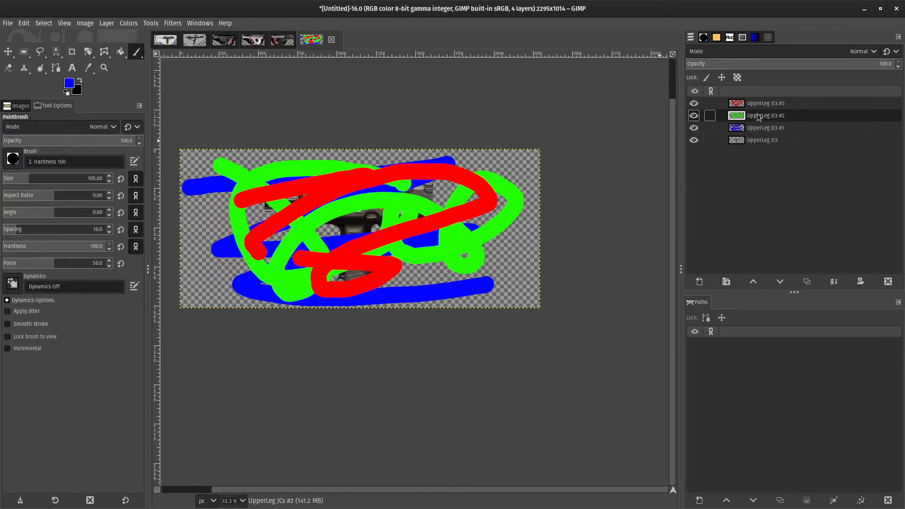
# - Create a layer group holding the red and green layers, and switch the whole group off and on
pyautogui.moveTo(759, 116)
pyautogui.mouseDown()
pyautogui.moveTo(757, 103)
pyautogui.moveTo(750, 144)
pyautogui.moveTo(749, 114)
pyautogui.mouseUp()
pyautogui.rightClick(751, 105)
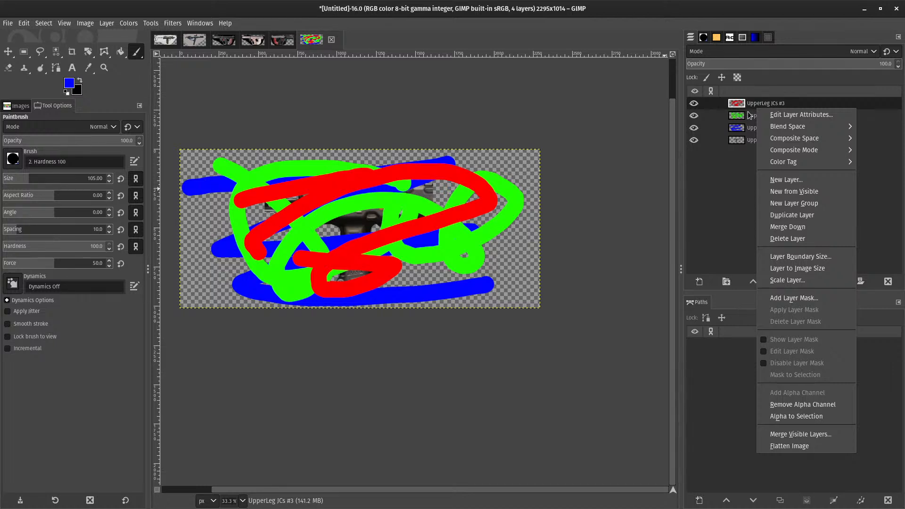
pyautogui.click(776, 206)
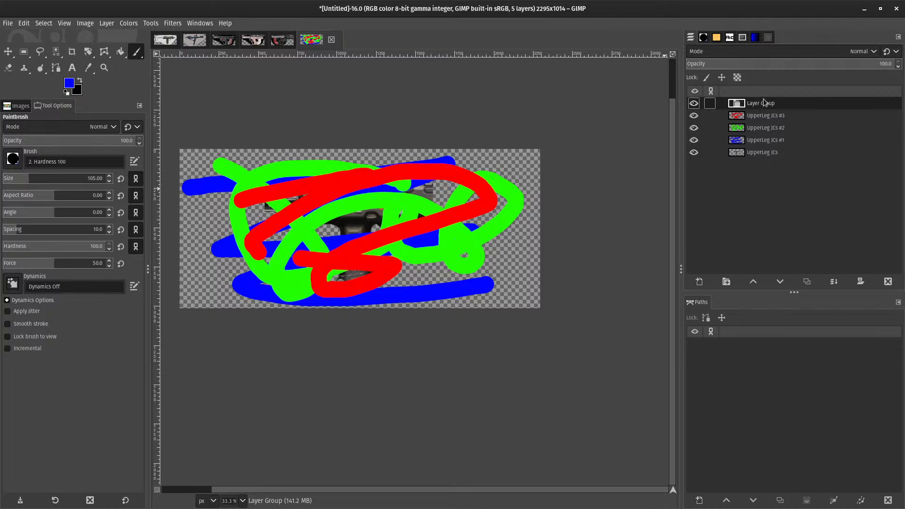
pyautogui.moveTo(757, 117)
pyautogui.mouseDown()
pyautogui.moveTo(761, 103)
pyautogui.moveTo(764, 121)
pyautogui.mouseUp()
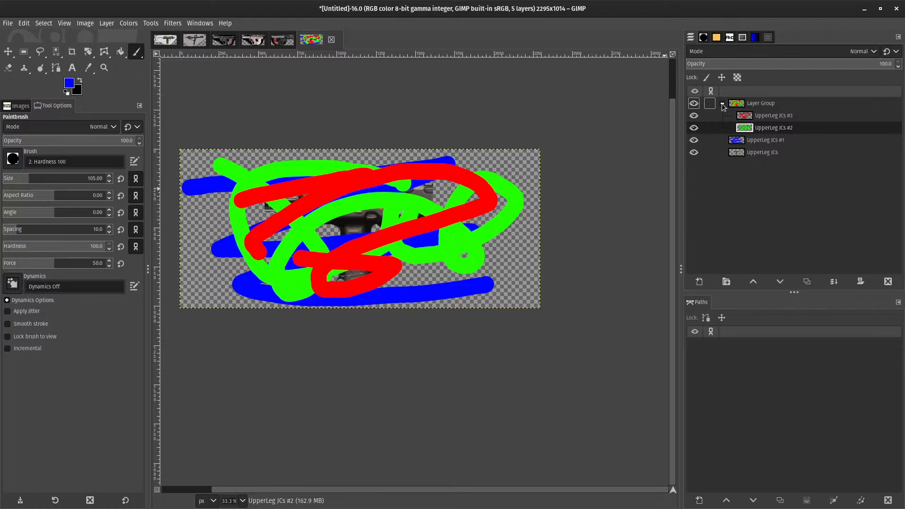
pyautogui.click(697, 104)
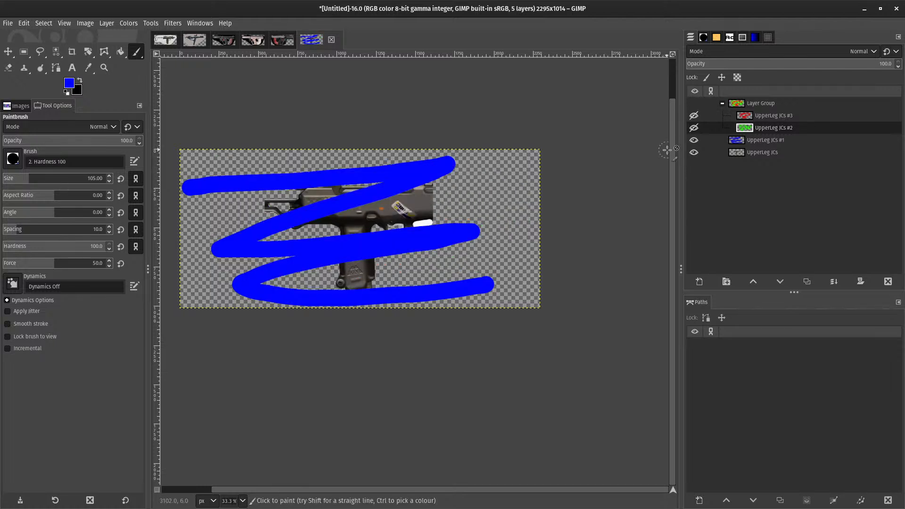
pyautogui.click(696, 104)
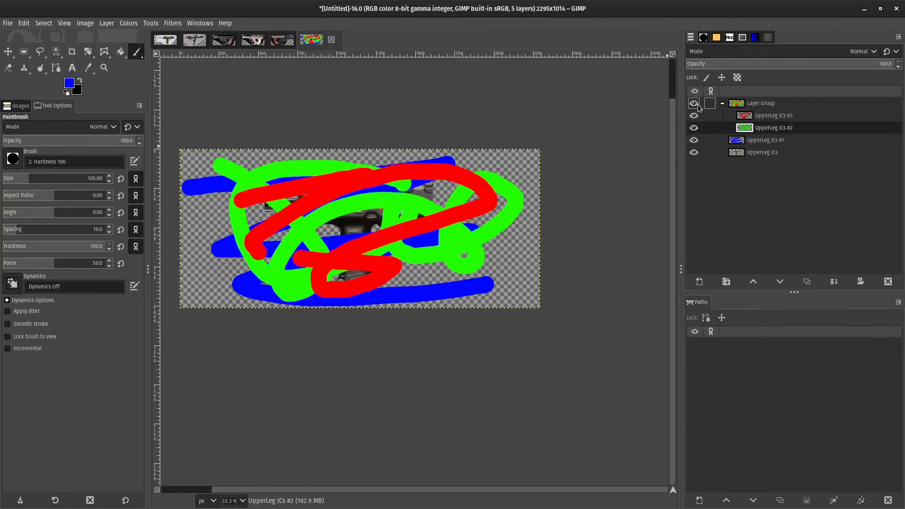
# - Try moving the layer group on the canvas and undo back to before the group was created
pyautogui.click(772, 107)
pyautogui.press('m')
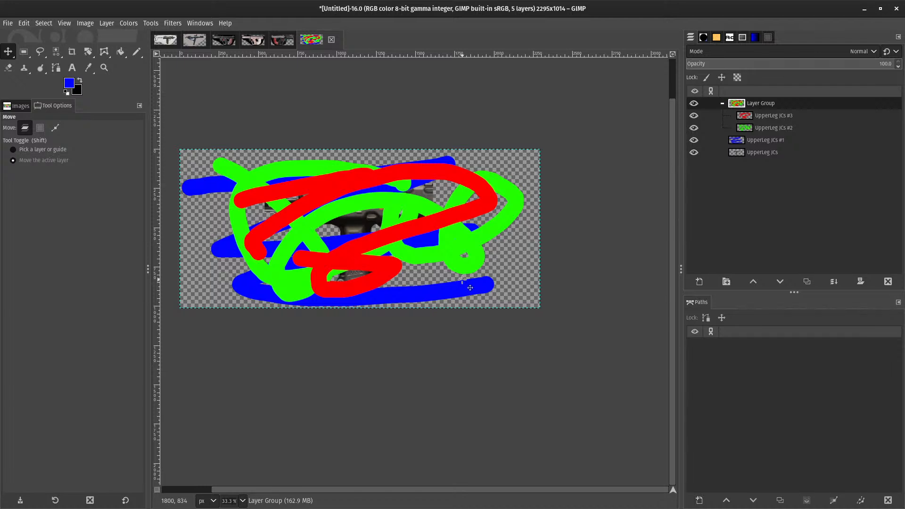
pyautogui.moveTo(469, 249); pyautogui.dragTo(488, 261)
pyautogui.press('ctrl')
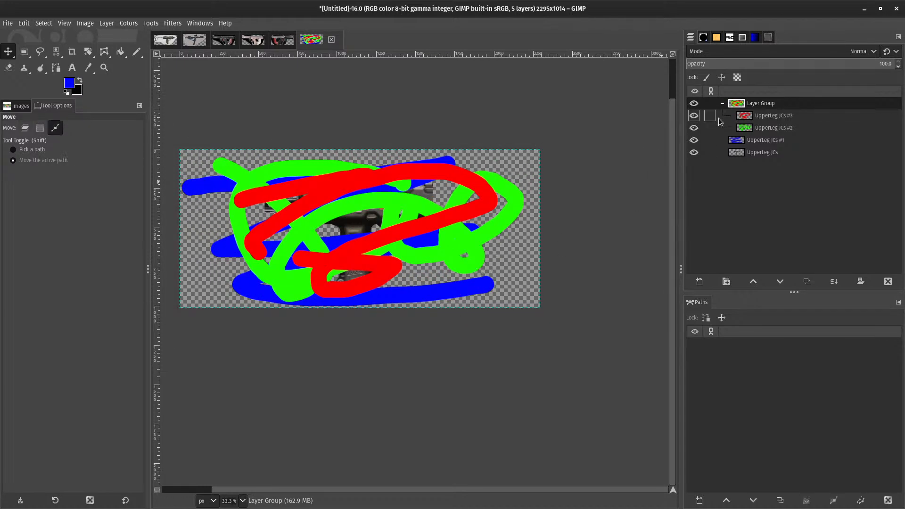
pyautogui.hotkey('ctrl', 'z')
pyautogui.hotkey('ctrl', 'z')
pyautogui.hotkey('ctrl', 'z')
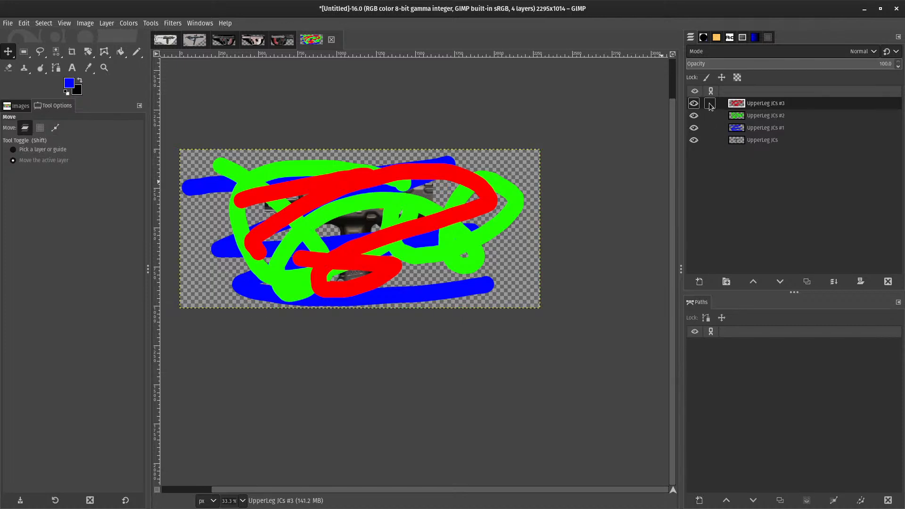
# - Try switching the links of the painted layers and the visibility of the green layer on and off
pyautogui.click(710, 104)
pyautogui.click(711, 127)
pyautogui.click(711, 105)
pyautogui.click(710, 128)
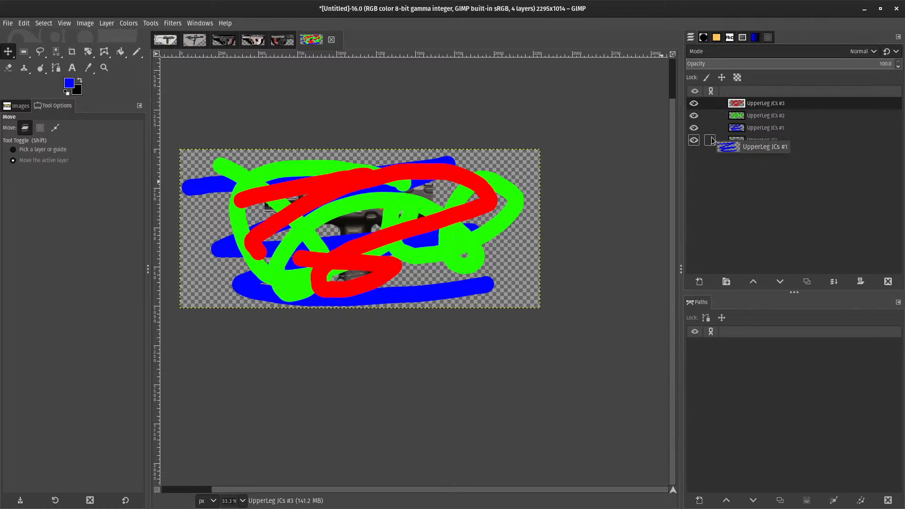
pyautogui.click(710, 117)
pyautogui.click(711, 105)
pyautogui.click(710, 105)
pyautogui.click(711, 117)
pyautogui.click(695, 117)
pyautogui.click(694, 118)
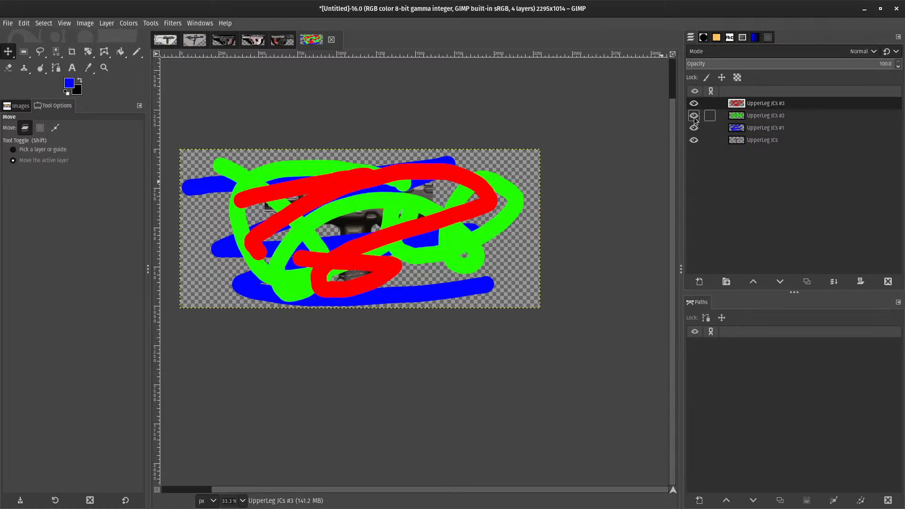
pyautogui.click(694, 118)
pyautogui.click(695, 118)
# - Link the red, green and blue painted layers together and make UpperLeg JCs #1 the active layer
pyautogui.click(711, 106)
pyautogui.click(710, 129)
pyautogui.click(710, 117)
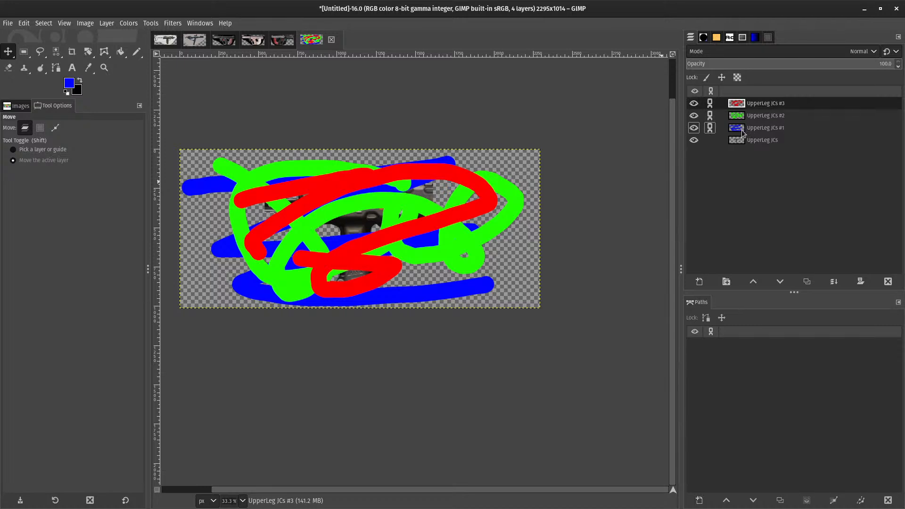
pyautogui.click(765, 128)
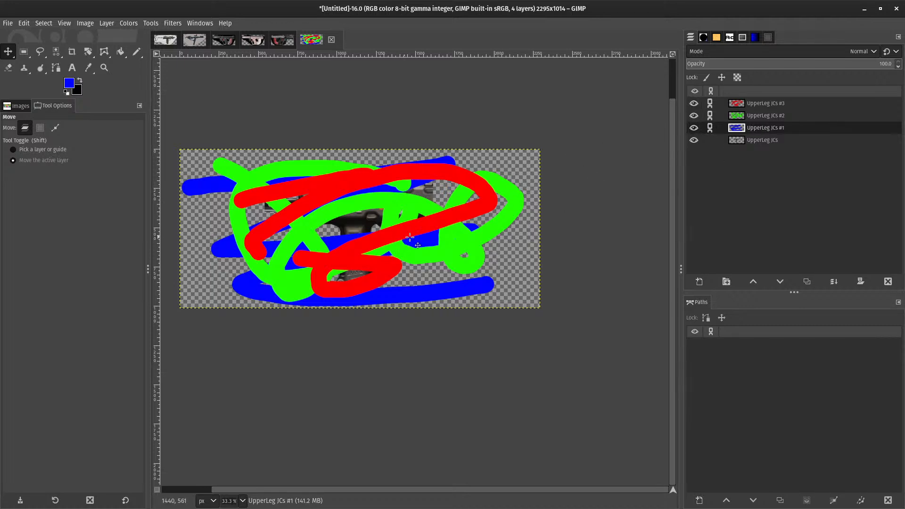
# - Try moving the linked layers on the canvas with and without the green layer's link, and undo each move
pyautogui.moveTo(518, 231); pyautogui.dragTo(502, 225)
pyautogui.hotkey('ctrl', 'z')
pyautogui.click(711, 116)
pyautogui.click(794, 117)
pyautogui.click(766, 128)
pyautogui.moveTo(518, 255); pyautogui.dragTo(477, 259)
pyautogui.hotkey('ctrl', 'z')
# - Unlink the remaining painted layers, try moving the blue layer on its own, and undo that move
pyautogui.moveTo(711, 103); pyautogui.dragTo(712, 141)
pyautogui.click(710, 105)
pyautogui.click(711, 137)
pyautogui.click(711, 138)
pyautogui.click(730, 131)
pyautogui.click(710, 128)
pyautogui.moveTo(580, 170); pyautogui.dragTo(607, 147)
pyautogui.hotkey('ctrl', 'z')
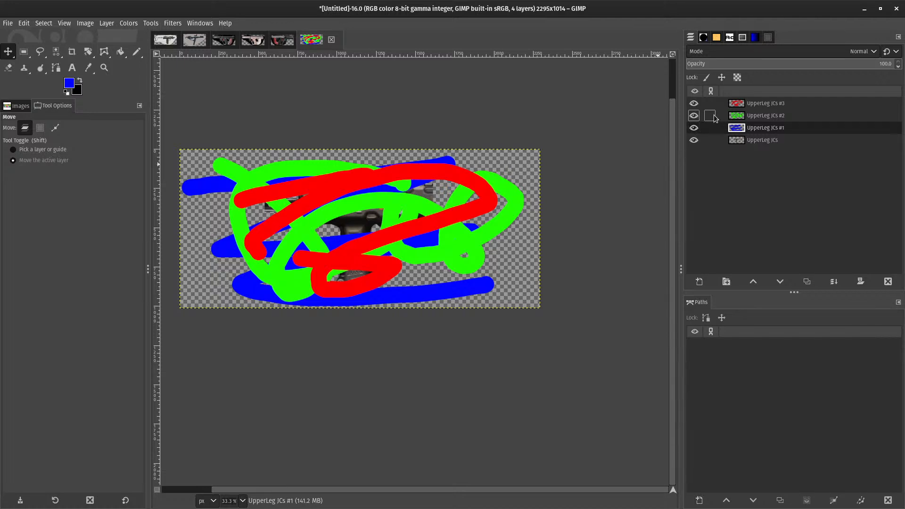
# - Group the painted layers with the red one in a nested layer group, and switch the red layer off and on
pyautogui.rightClick(734, 104)
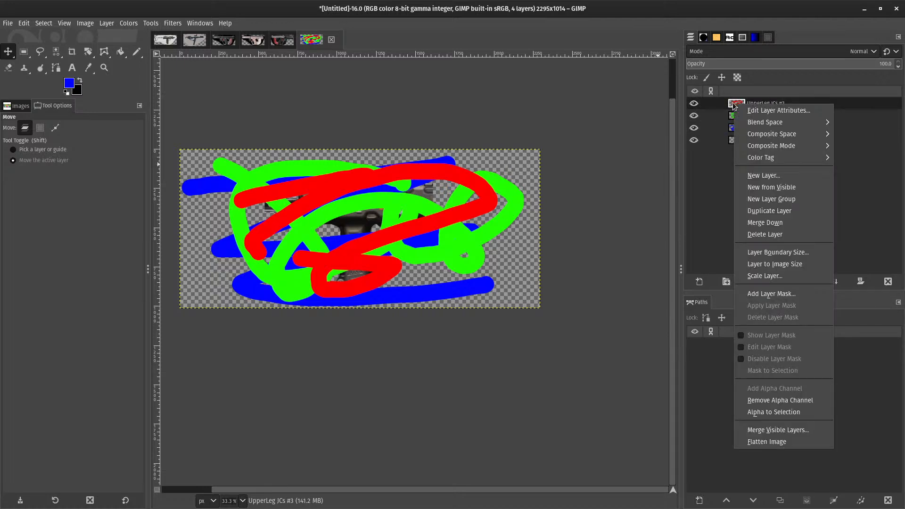
pyautogui.click(756, 202)
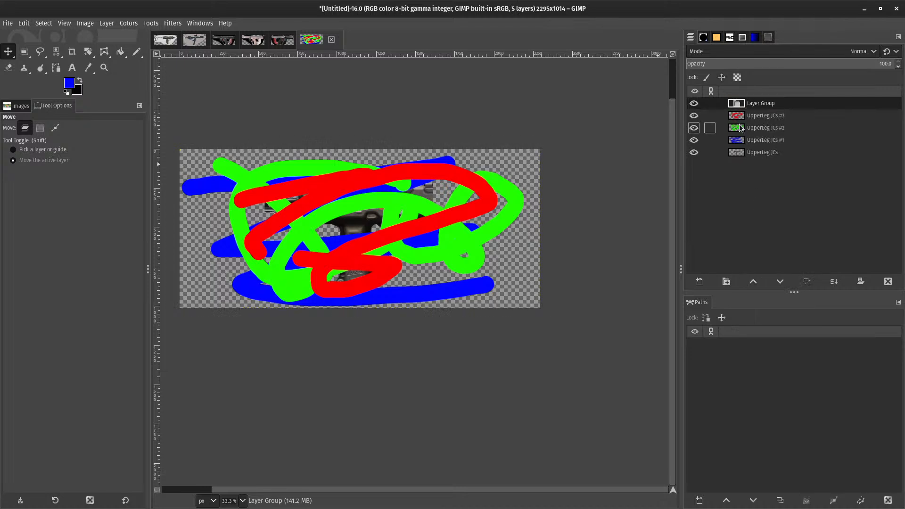
pyautogui.moveTo(752, 127); pyautogui.dragTo(773, 129)
pyautogui.rightClick(767, 132)
pyautogui.click(834, 230)
pyautogui.click(753, 141)
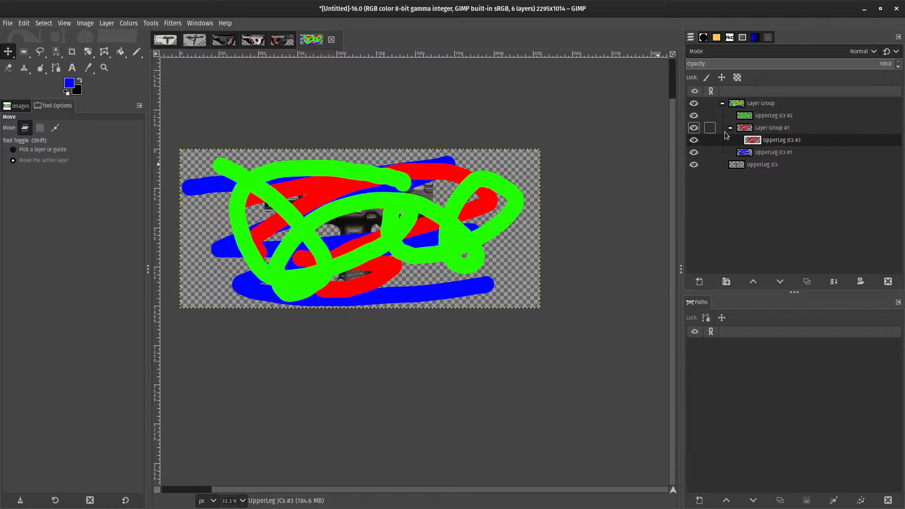
pyautogui.click(694, 128)
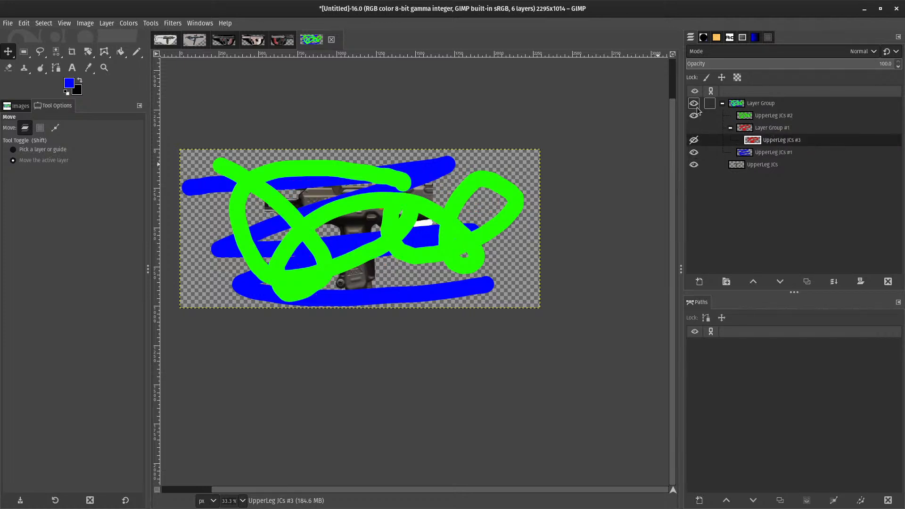
pyautogui.click(693, 128)
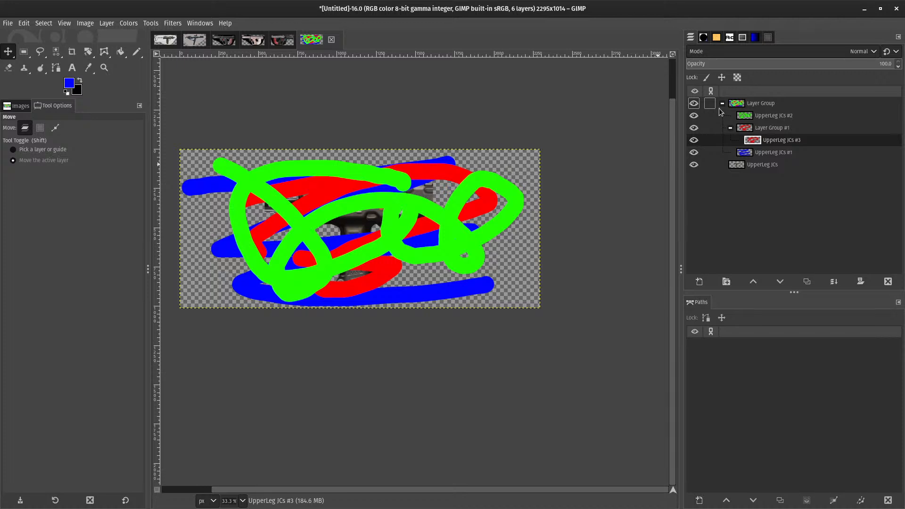
# - Take the painted layers out of the groups in the order red, blue, green from the top, and delete the layer groups
pyautogui.moveTo(753, 141); pyautogui.dragTo(755, 99)
pyautogui.moveTo(753, 137); pyautogui.dragTo(754, 112)
pyautogui.moveTo(753, 156); pyautogui.dragTo(756, 112)
pyautogui.rightClick(745, 145)
pyautogui.press('d')
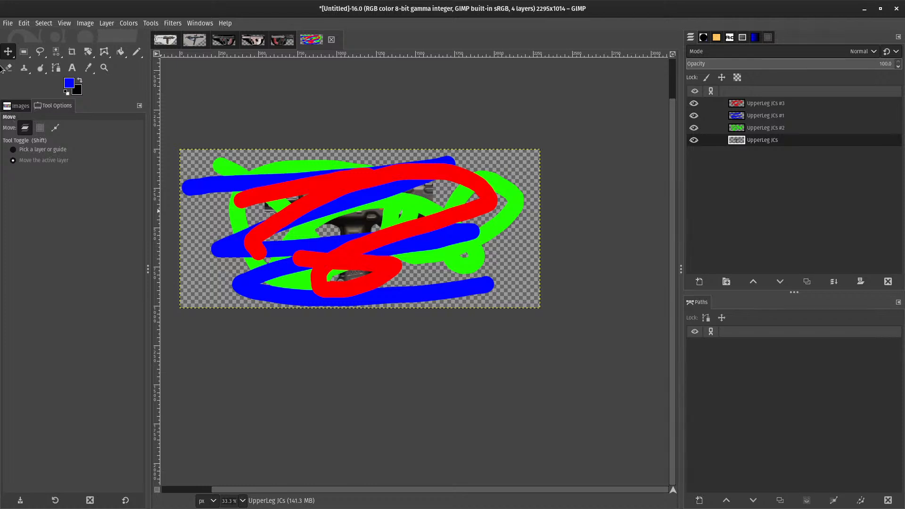
# - Create a layer group directly below the red layer and put the blue and green layers into it
pyautogui.rightClick(742, 120)
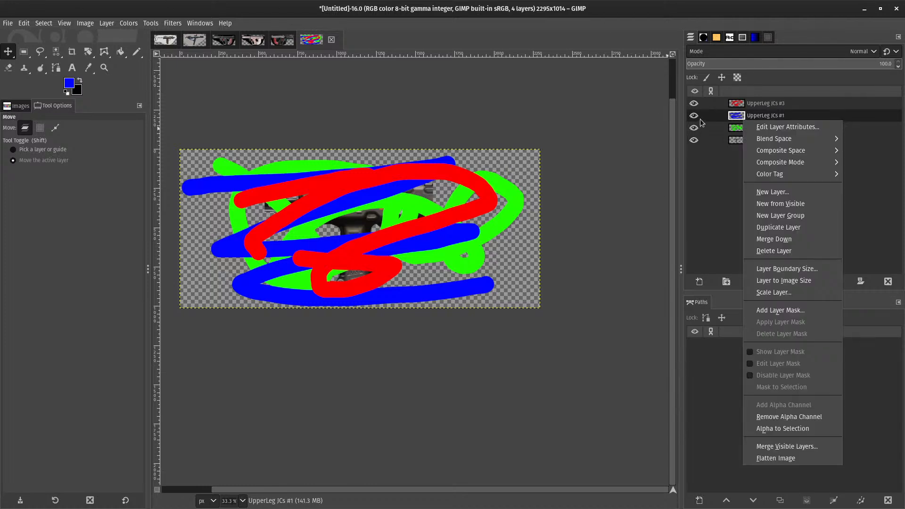
pyautogui.click(701, 123)
pyautogui.rightClick(745, 118)
pyautogui.click(780, 215)
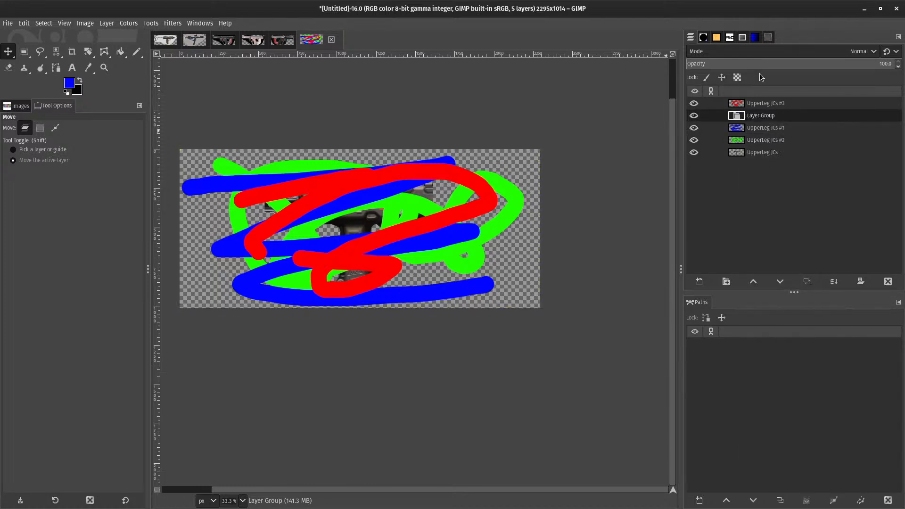
pyautogui.moveTo(765, 128)
pyautogui.mouseDown()
pyautogui.moveTo(761, 117)
pyautogui.moveTo(760, 134)
pyautogui.mouseUp()
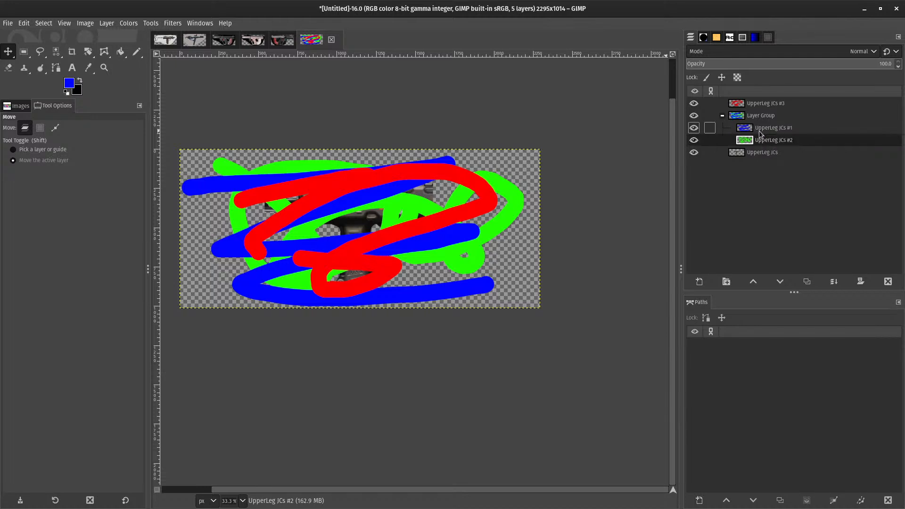
# - Link the grouped blue and green layers with the red layer outside the group, try moving them together, and undo the moves
pyautogui.click(710, 128)
pyautogui.click(710, 140)
pyautogui.click(710, 103)
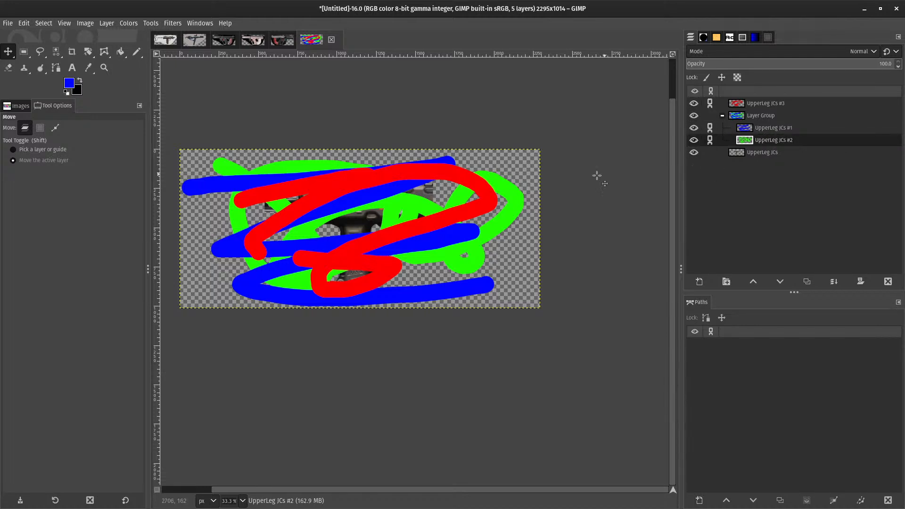
pyautogui.moveTo(338, 242); pyautogui.dragTo(349, 234)
pyautogui.hotkey('ctrl', 'z')
pyautogui.click(761, 116)
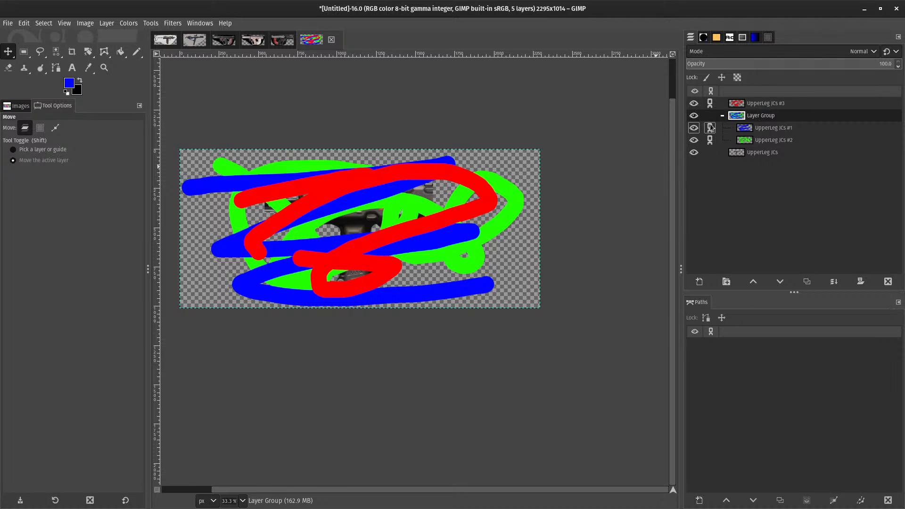
pyautogui.click(777, 127)
pyautogui.moveTo(466, 189)
pyautogui.mouseDown()
pyautogui.moveTo(455, 208)
pyautogui.moveTo(462, 208)
pyautogui.mouseUp()
pyautogui.hotkey('ctrl', 'z')
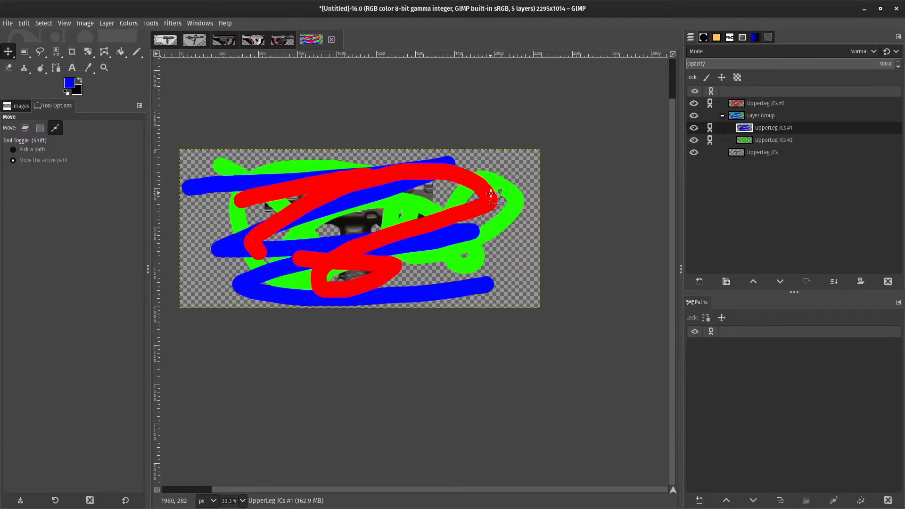
# - Unlink the red, blue and green layers and show only the gun layer UpperLeg JCs
pyautogui.click(717, 107)
pyautogui.click(710, 103)
pyautogui.click(710, 128)
pyautogui.click(710, 140)
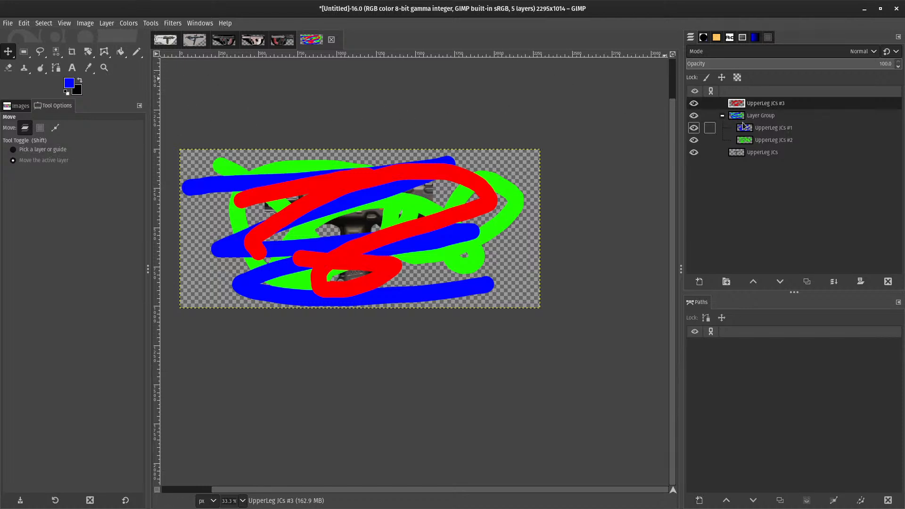
pyautogui.keyDown('shift'); pyautogui.click(694, 153); pyautogui.keyUp('shift')
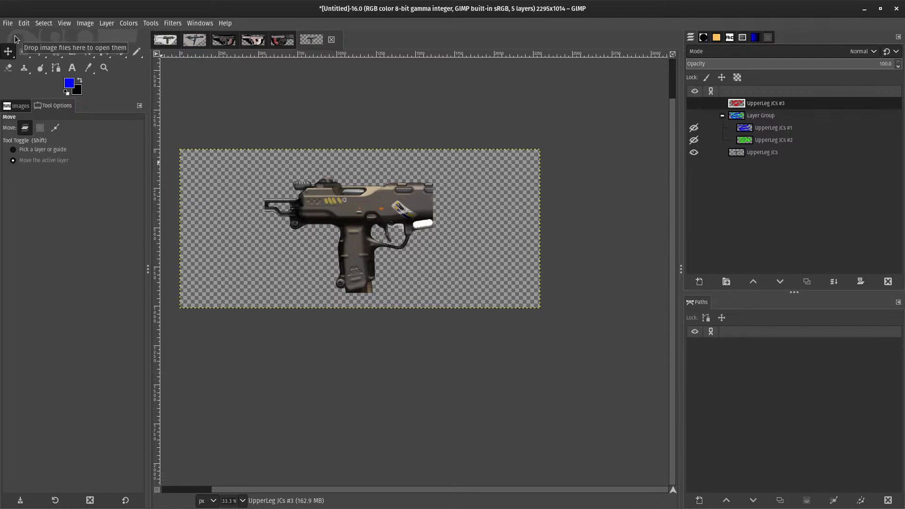
pyautogui.click(24, 23)
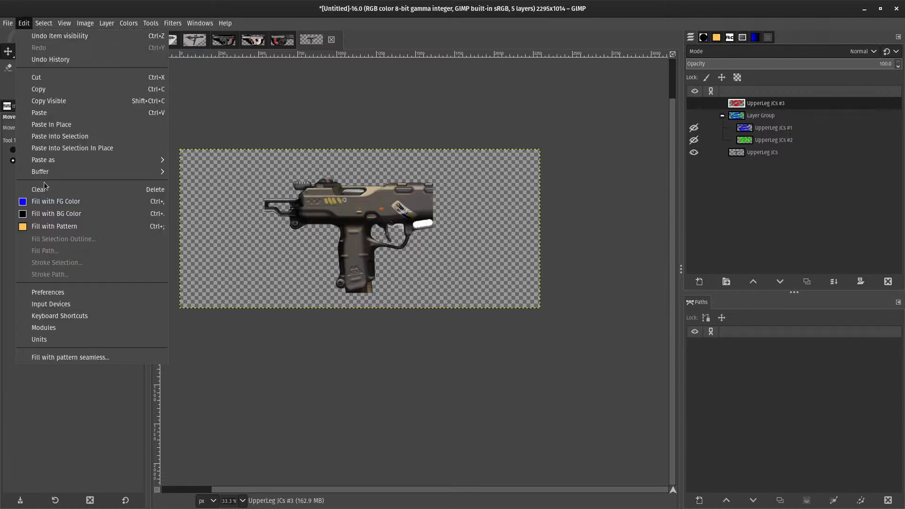
pyautogui.moveTo(115, 163)
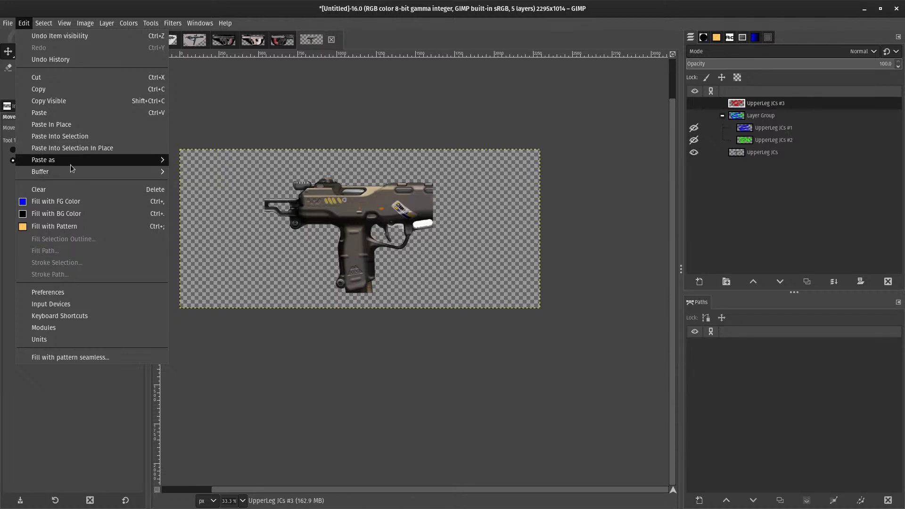
pyautogui.press('Escape')
pyautogui.press('f')
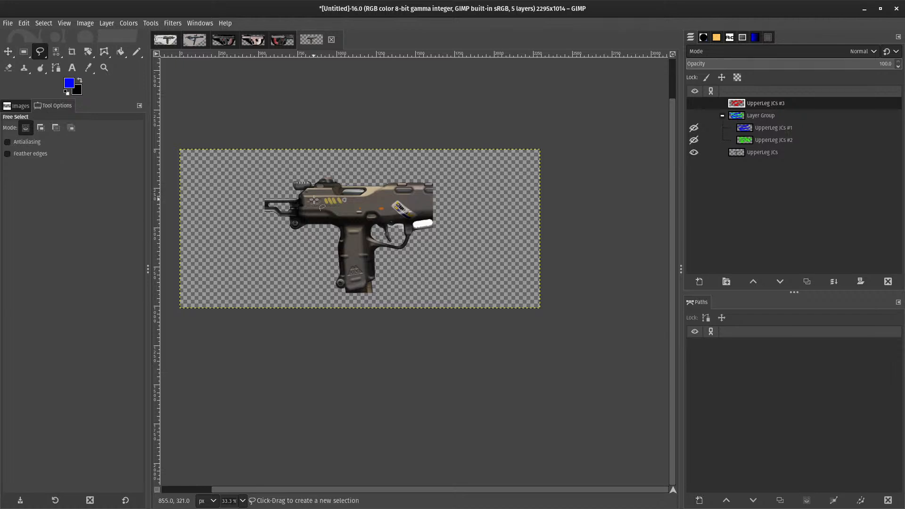
pyautogui.hotkey('shift', 'f')
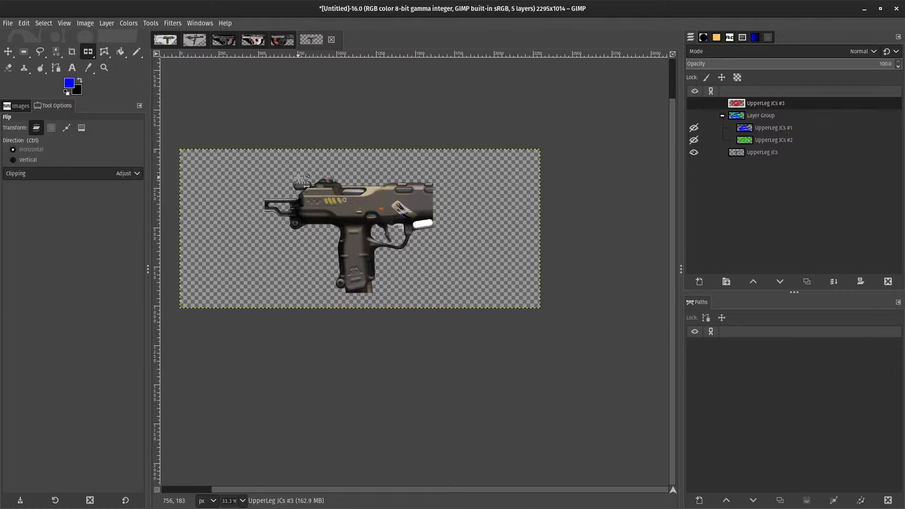
# - Create a new transparent layer named N above the hidden red layer
pyautogui.press('p')
pyautogui.scroll(2, 293, 226)
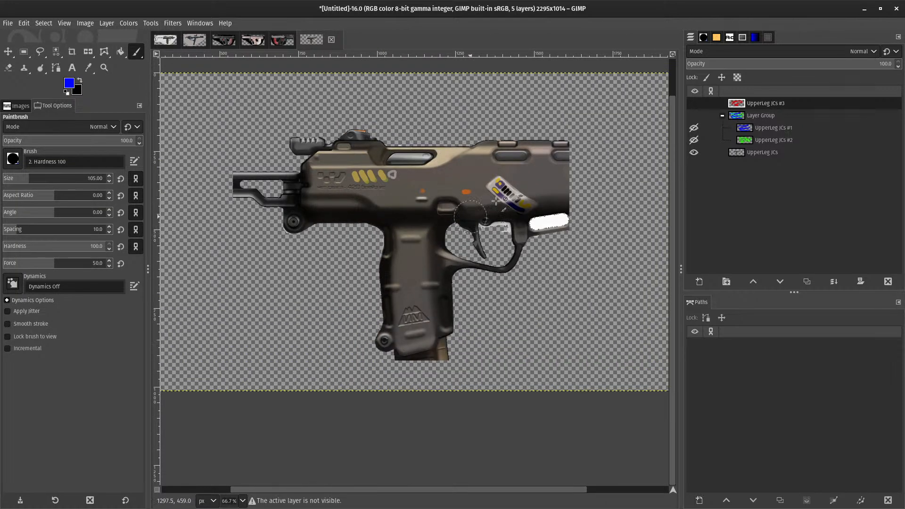
pyautogui.rightClick(733, 104)
pyautogui.press('Escape')
pyautogui.press('m')
pyautogui.hotkey('shift', 'ctrl', 'n')
pyautogui.write('N')
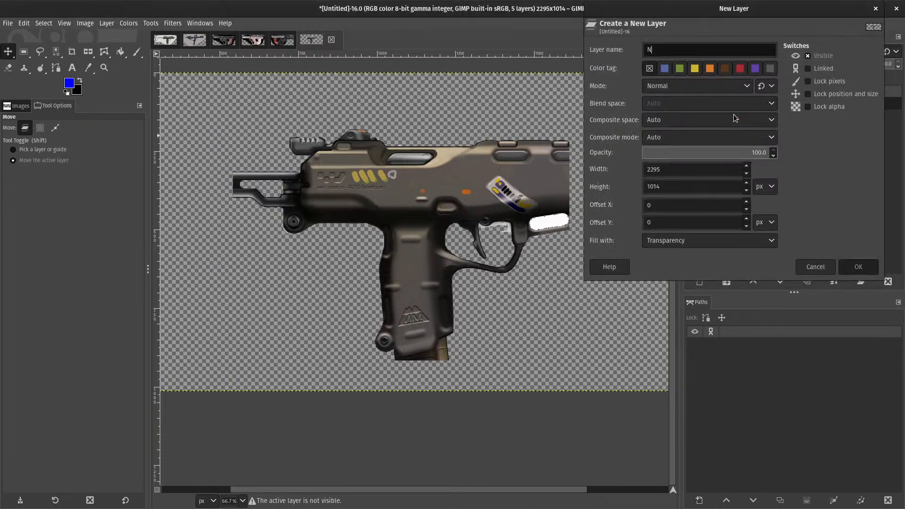
pyautogui.press('Return')
# - Try painting loose blue Paintbrush strokes over the gun on layer N, and undo them all
pyautogui.press('p')
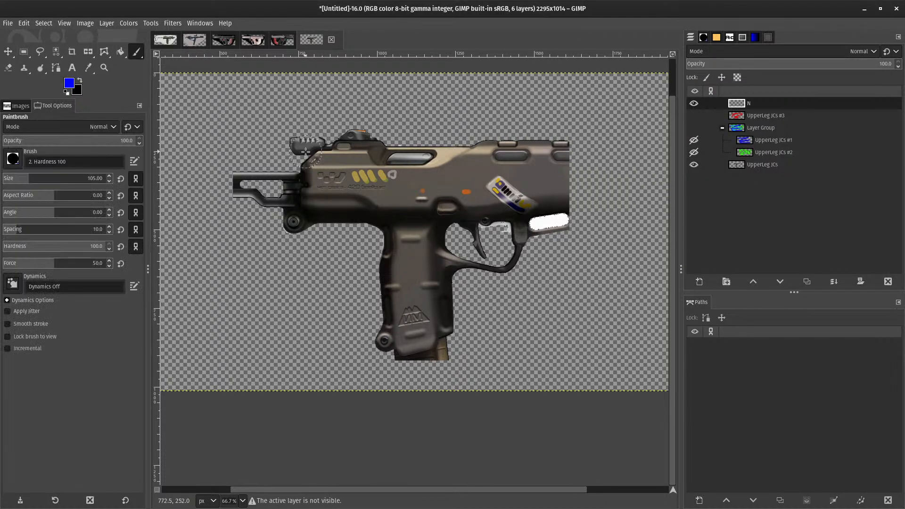
pyautogui.moveTo(358, 134)
pyautogui.mouseDown()
pyautogui.moveTo(359, 293)
pyautogui.moveTo(406, 373)
pyautogui.mouseUp()
pyautogui.hotkey('ctrl', 'z')
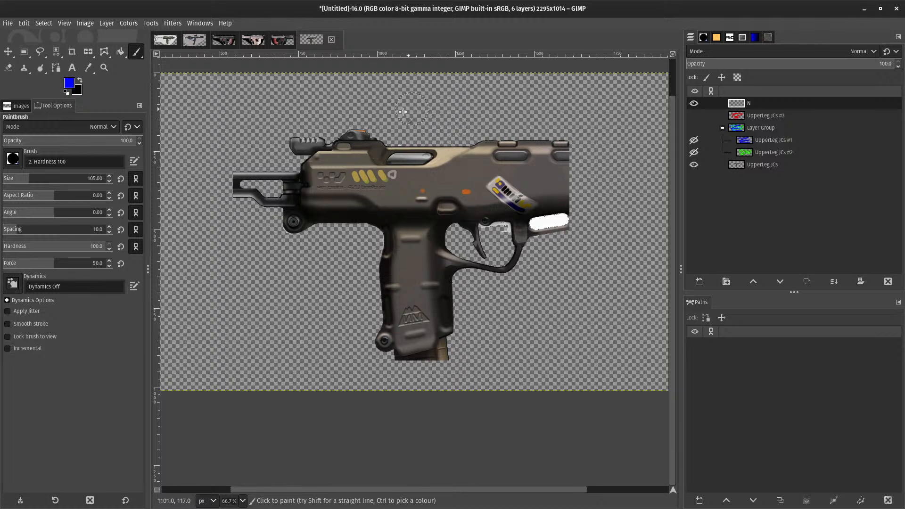
pyautogui.moveTo(409, 112); pyautogui.dragTo(312, 184)
pyautogui.moveTo(294, 242); pyautogui.dragTo(339, 226)
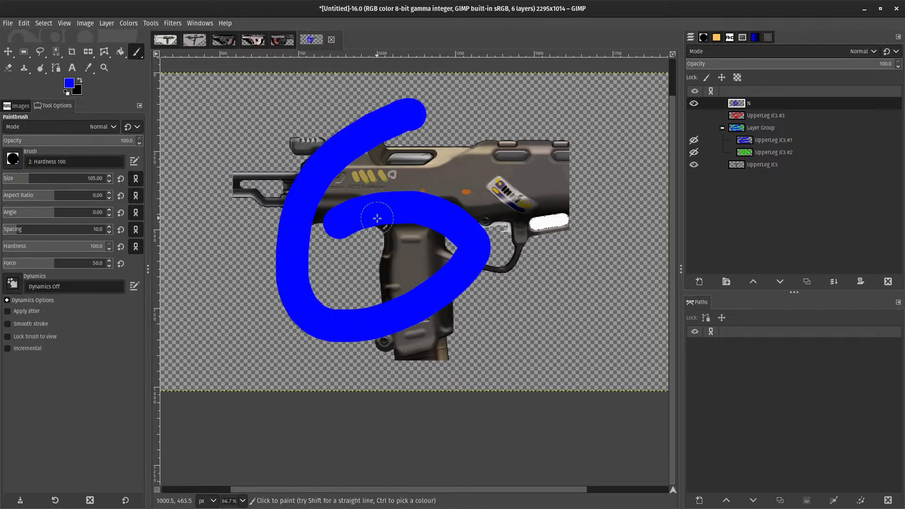
pyautogui.moveTo(542, 111)
pyautogui.mouseDown()
pyautogui.moveTo(617, 225)
pyautogui.moveTo(519, 395)
pyautogui.moveTo(507, 336)
pyautogui.moveTo(488, 360)
pyautogui.moveTo(457, 372)
pyautogui.moveTo(366, 382)
pyautogui.mouseUp()
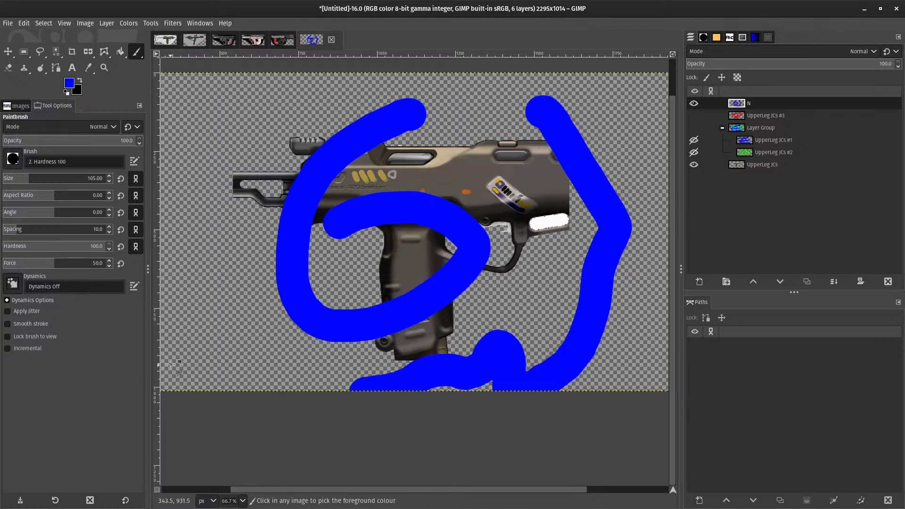
pyautogui.hotkey('ctrl', 'z')
pyautogui.hotkey('ctrl', 'z')
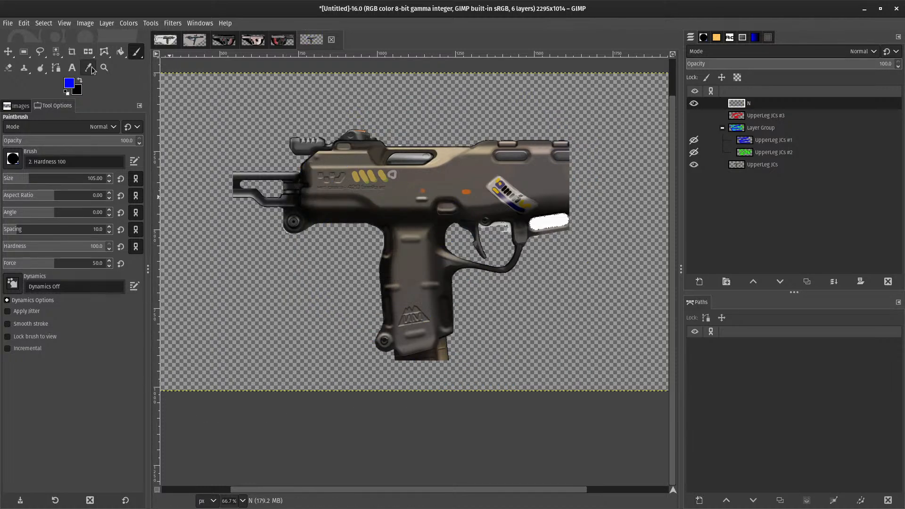
# - Outline a large freehand oval selection around the gun's upper body with Free Select and open the Stroke Selection options
pyautogui.press('f')
pyautogui.moveTo(473, 126)
pyautogui.mouseDown()
pyautogui.moveTo(313, 119)
pyautogui.moveTo(460, 292)
pyautogui.moveTo(500, 152)
pyautogui.moveTo(473, 126)
pyautogui.mouseUp()
pyautogui.press('Return')
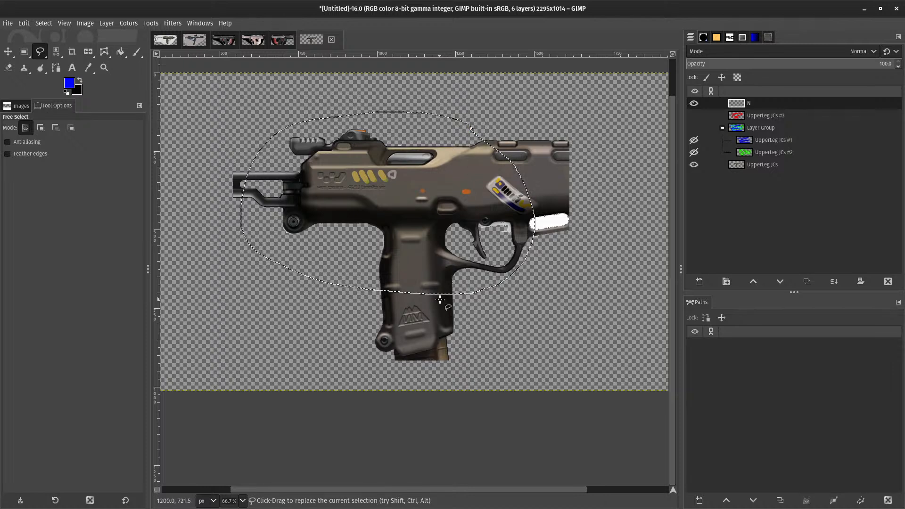
pyautogui.click(20, 23)
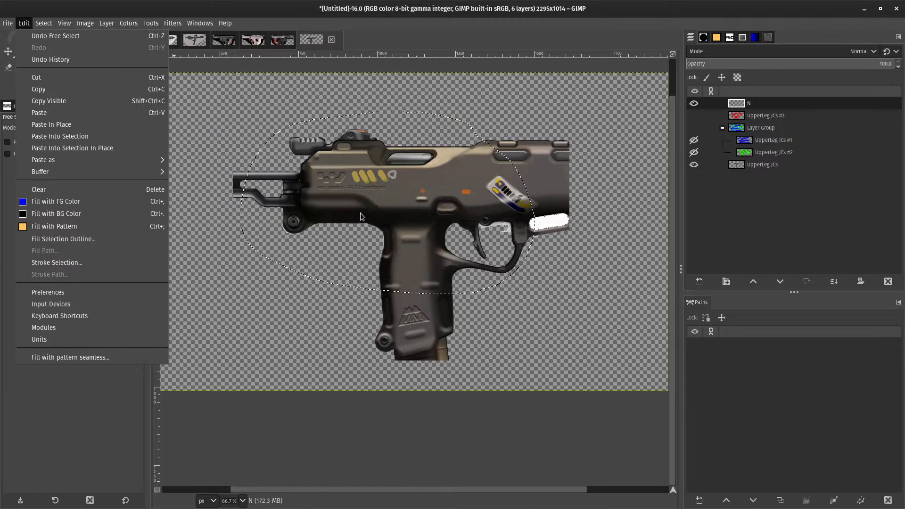
pyautogui.click(69, 267)
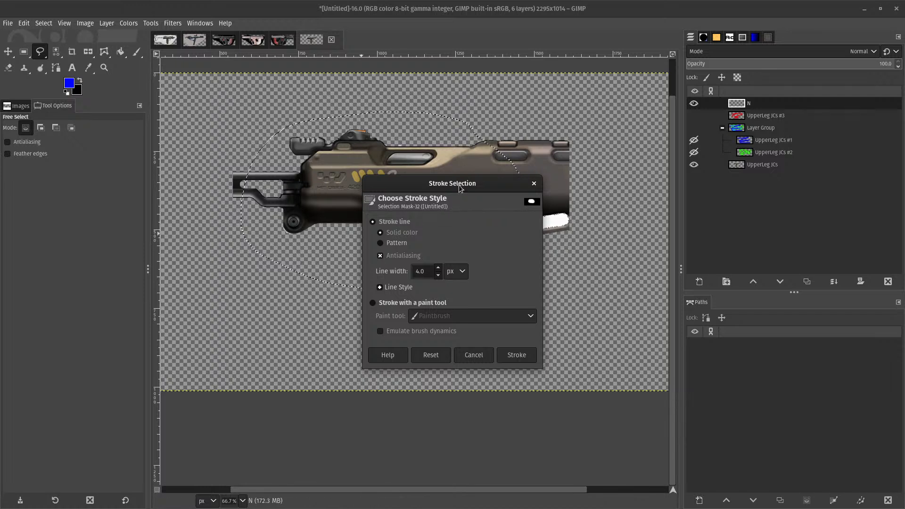
# - Expand the stroke's line style options, set butt caps and bevel joins, and look through the dash presets
pyautogui.moveTo(464, 187)
pyautogui.mouseDown()
pyautogui.moveTo(609, 254)
pyautogui.moveTo(684, 215)
pyautogui.mouseUp()
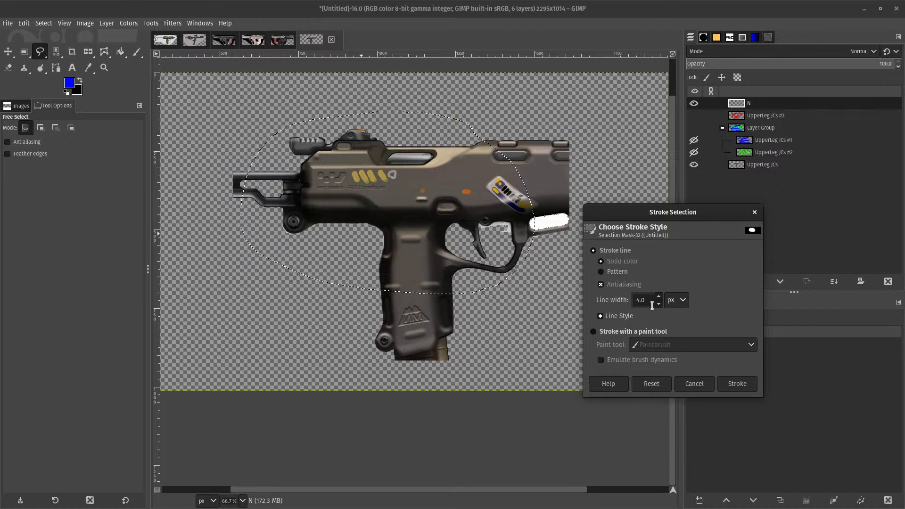
pyautogui.click(634, 315)
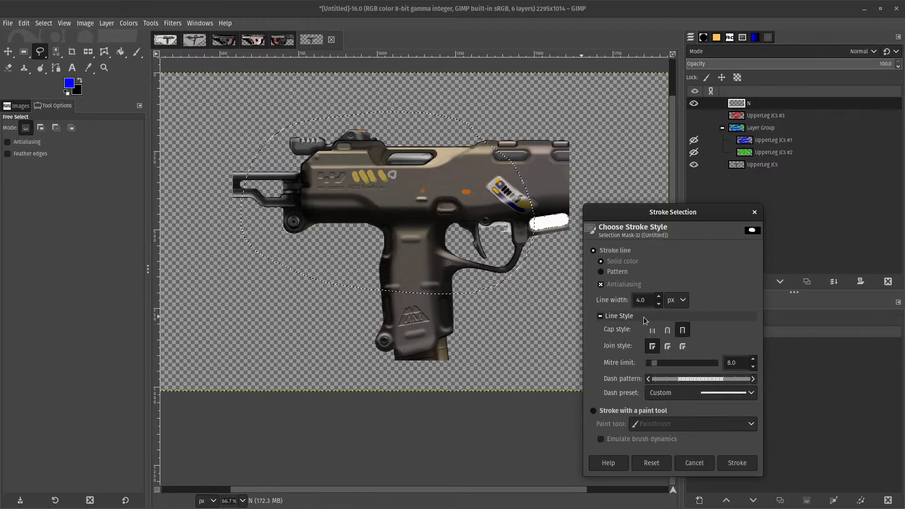
pyautogui.click(668, 332)
pyautogui.click(682, 330)
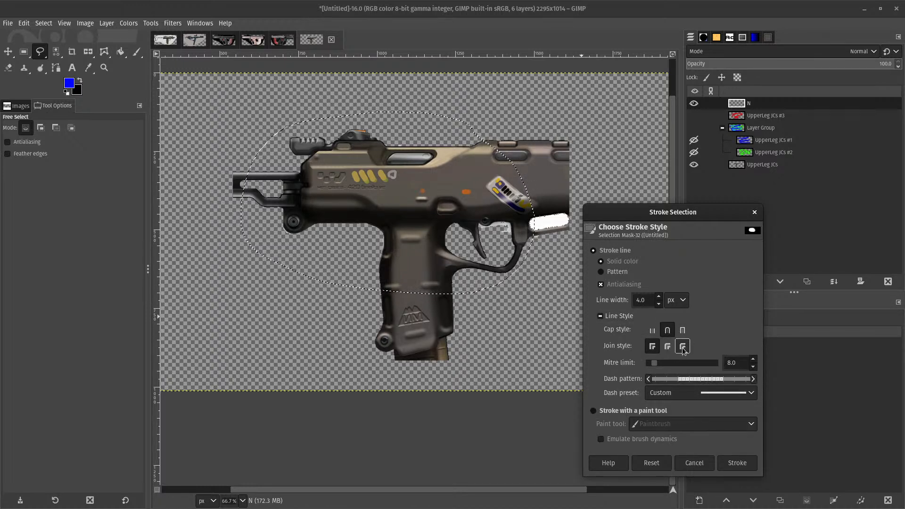
pyautogui.click(683, 347)
pyautogui.click(653, 330)
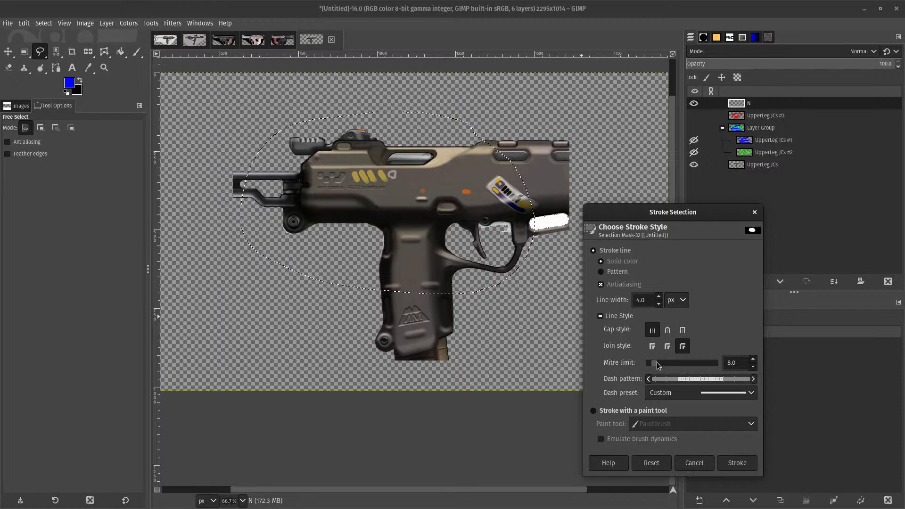
pyautogui.click(675, 391)
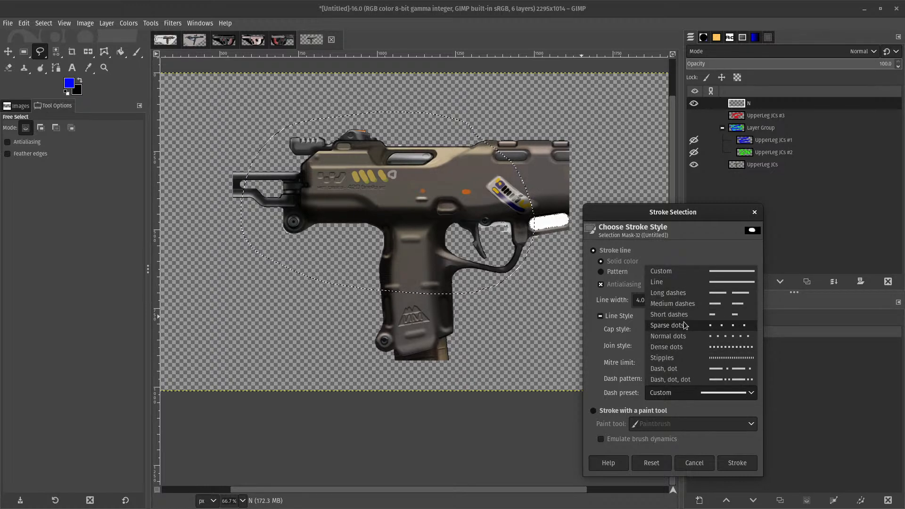
pyautogui.click(614, 353)
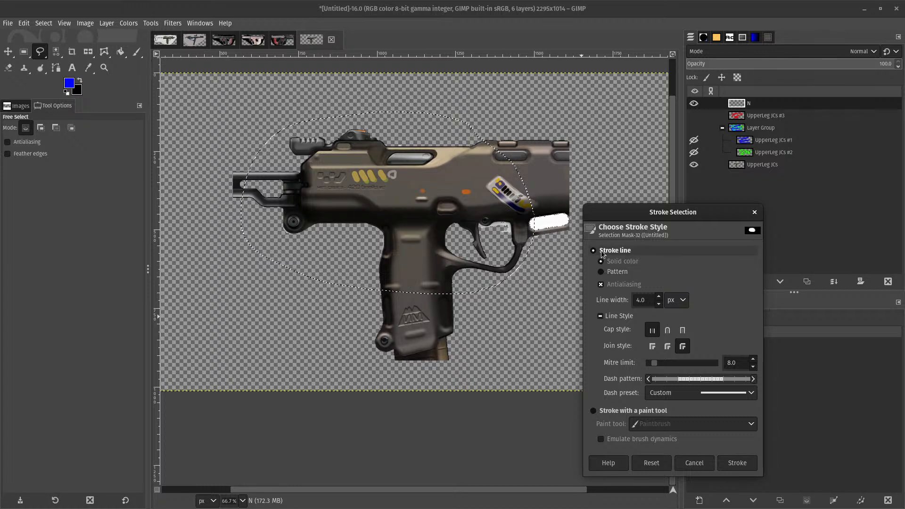
# - Try stroking the oval selection with the Paintbrush paint tool, then undo the stroke and the selection
pyautogui.click(606, 411)
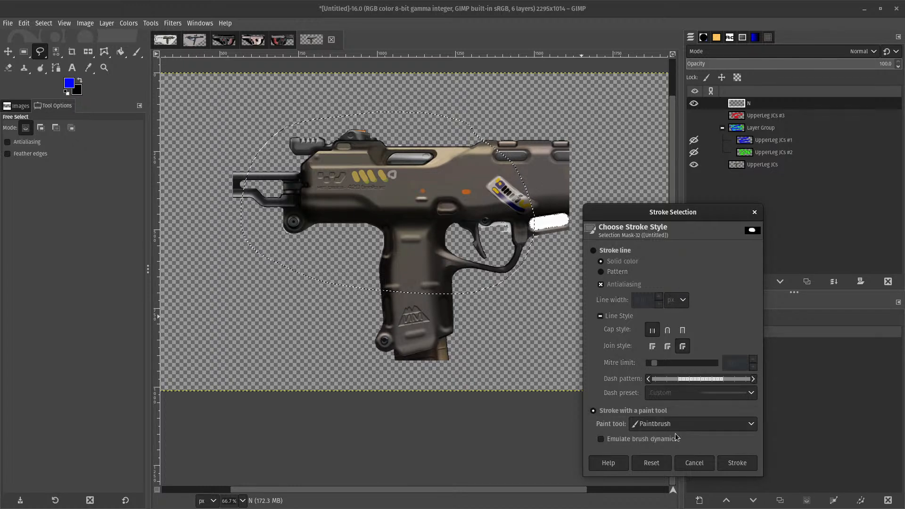
pyautogui.click(675, 425)
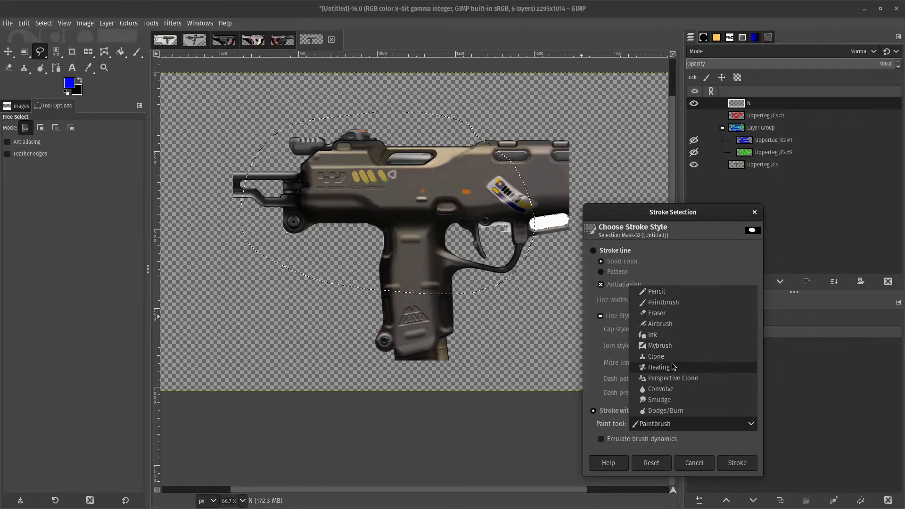
pyautogui.click(668, 420)
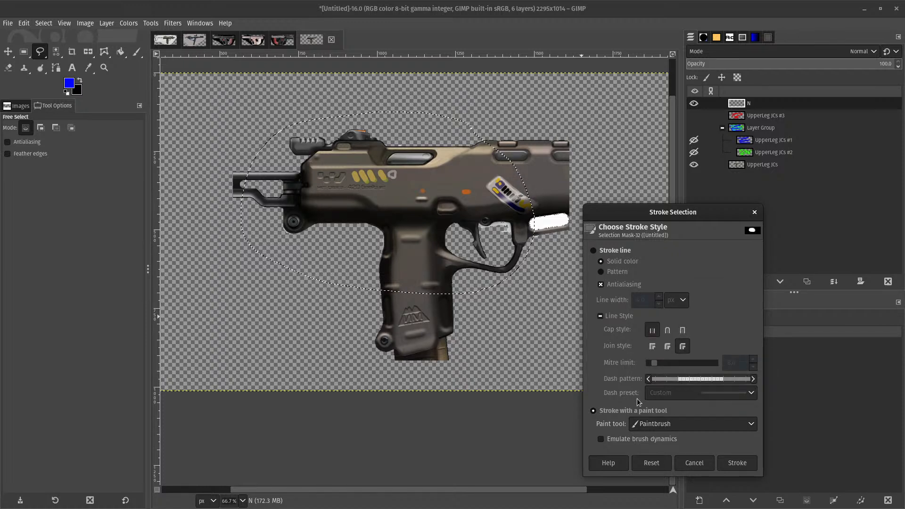
pyautogui.click(737, 463)
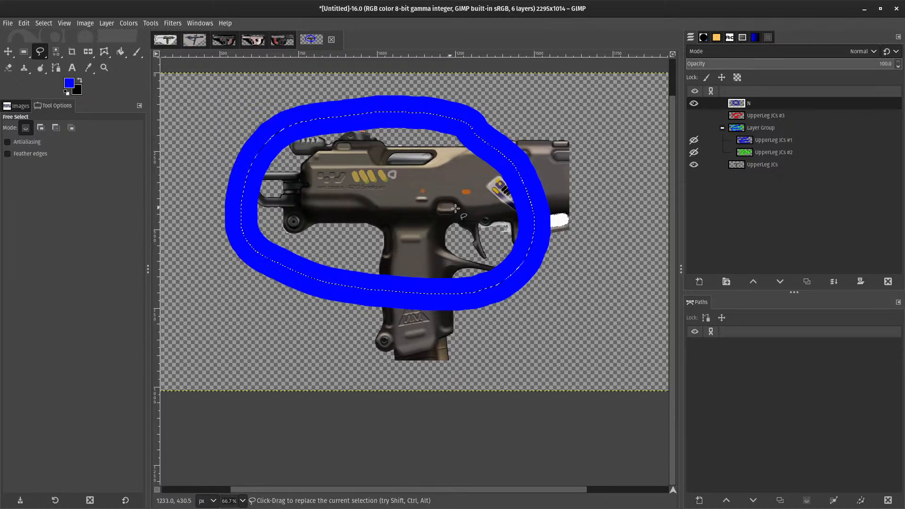
pyautogui.press('ctrl')
pyautogui.hotkey('ctrl', 'z')
pyautogui.hotkey('ctrl', 'z')
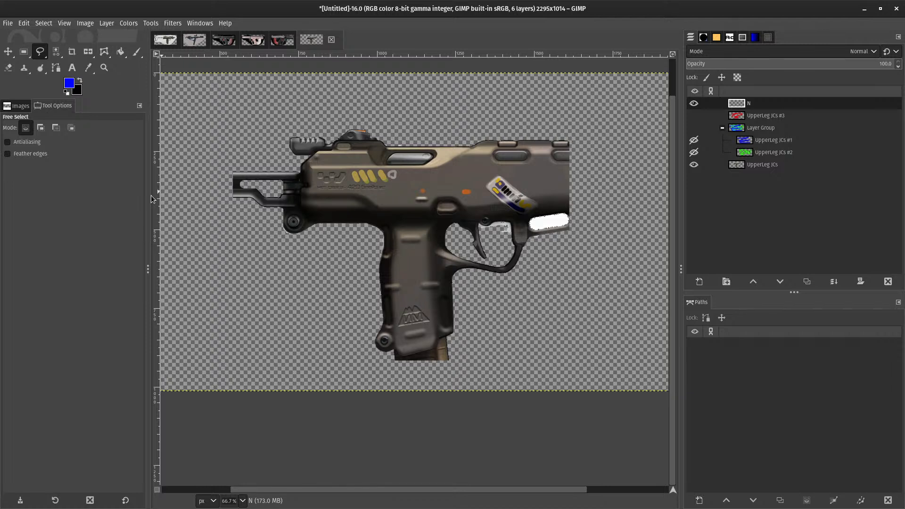
# - Outline a freehand crescent-shaped selection across the gun's body and grip with Free Select and open the Stroke Selection options
pyautogui.click(23, 23)
pyautogui.click(286, 204)
pyautogui.moveTo(413, 139)
pyautogui.mouseDown()
pyautogui.moveTo(438, 337)
pyautogui.moveTo(429, 106)
pyautogui.moveTo(476, 107)
pyautogui.mouseUp()
pyautogui.press('Return')
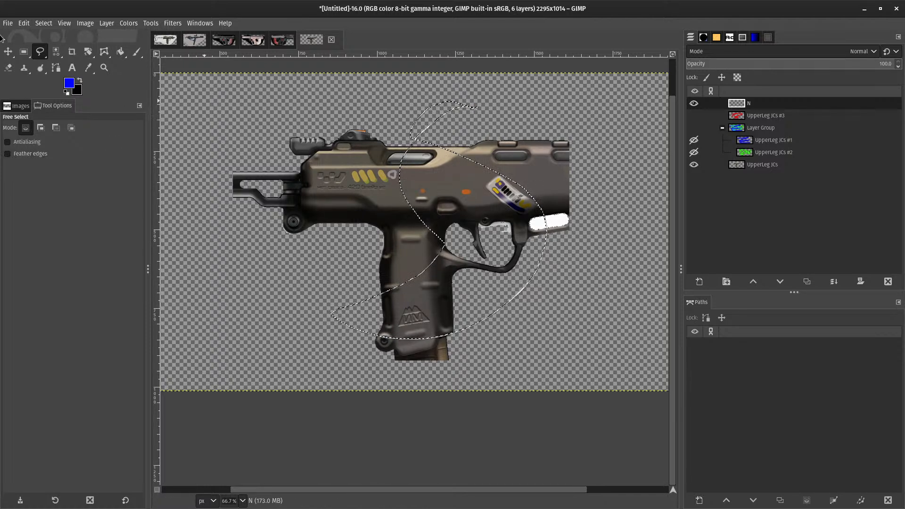
pyautogui.click(23, 24)
pyautogui.click(47, 265)
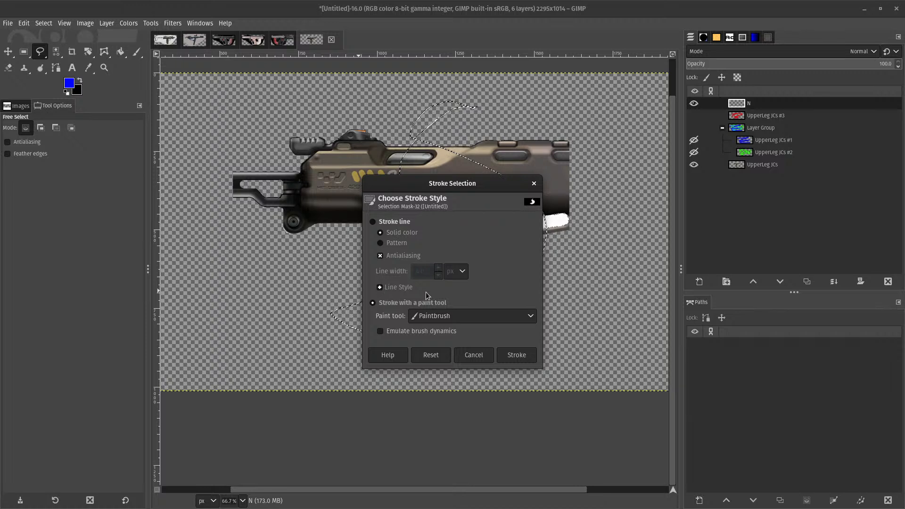
# - Switch the stroke style to a line and customize its dash pattern into an irregular series of dashes
pyautogui.click(388, 221)
pyautogui.click(392, 289)
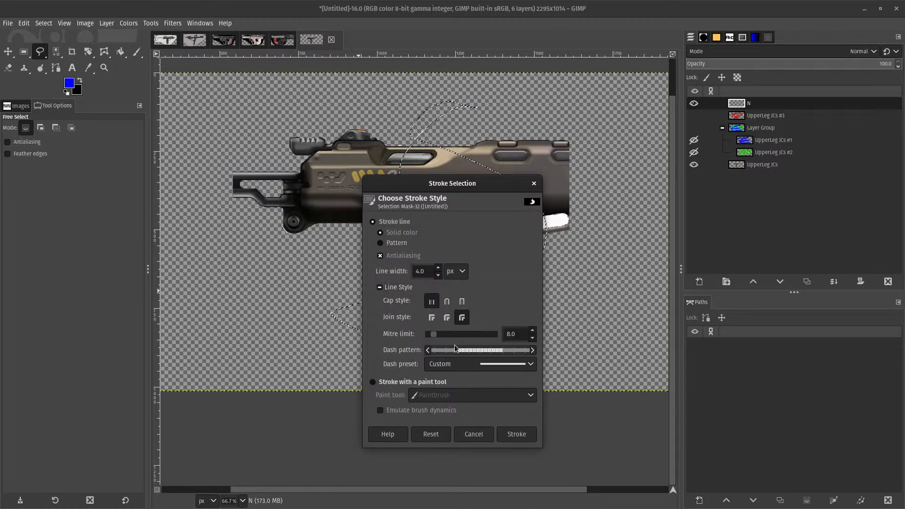
pyautogui.click(456, 367)
pyautogui.click(456, 368)
pyautogui.moveTo(453, 352); pyautogui.dragTo(442, 356)
pyautogui.click(464, 354)
pyautogui.click(502, 353)
# - Try stroking the crescent selection with a 10 px dashed line without antialiasing, and undo the stroke
pyautogui.click(439, 260)
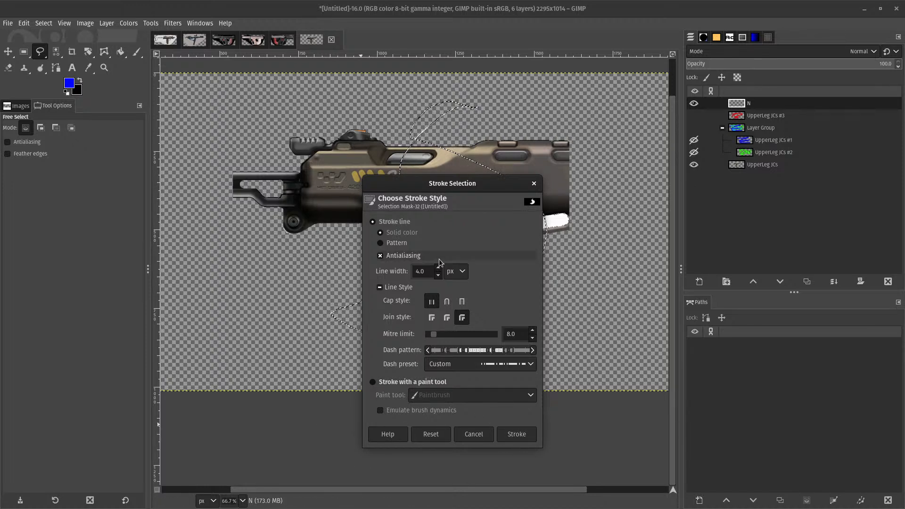
pyautogui.tripleClick(439, 267)
pyautogui.click(516, 434)
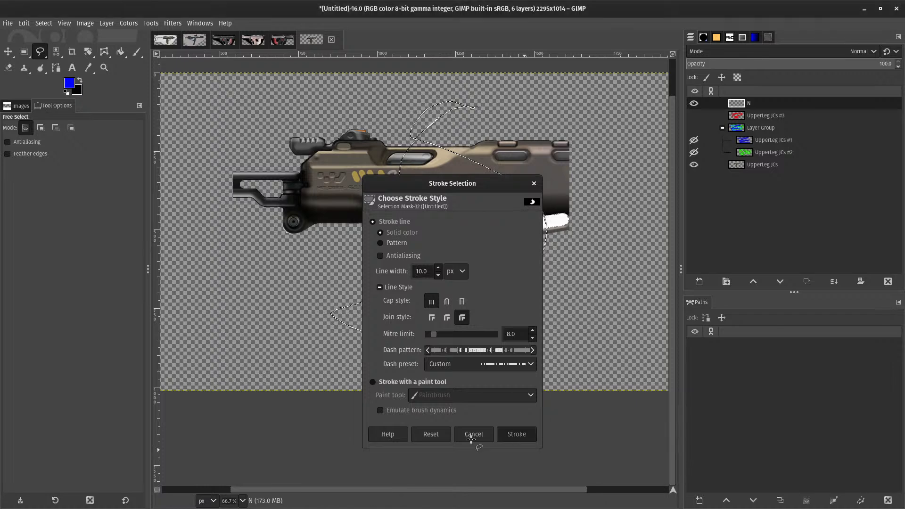
pyautogui.scroll(3, 431, 300)
pyautogui.scroll(1, 430, 300)
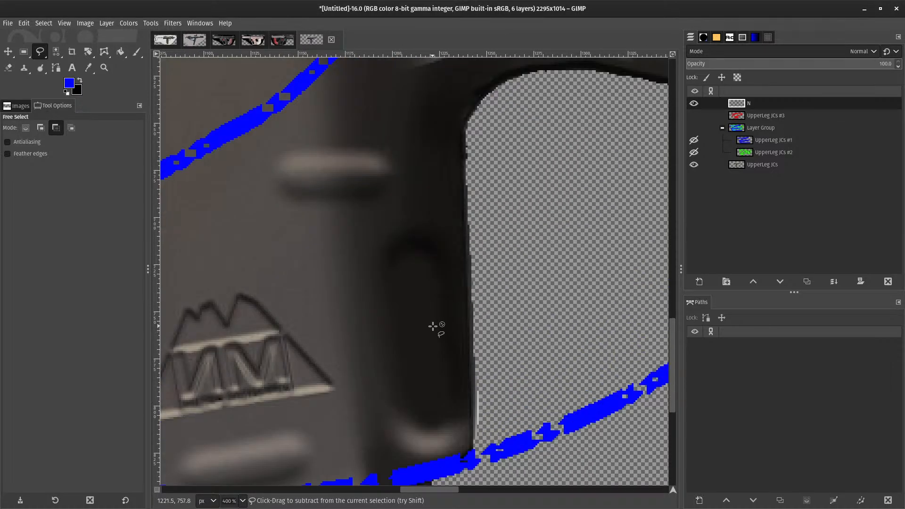
pyautogui.scroll(-2, 437, 328)
pyautogui.hotkey('ctrl', 'z')
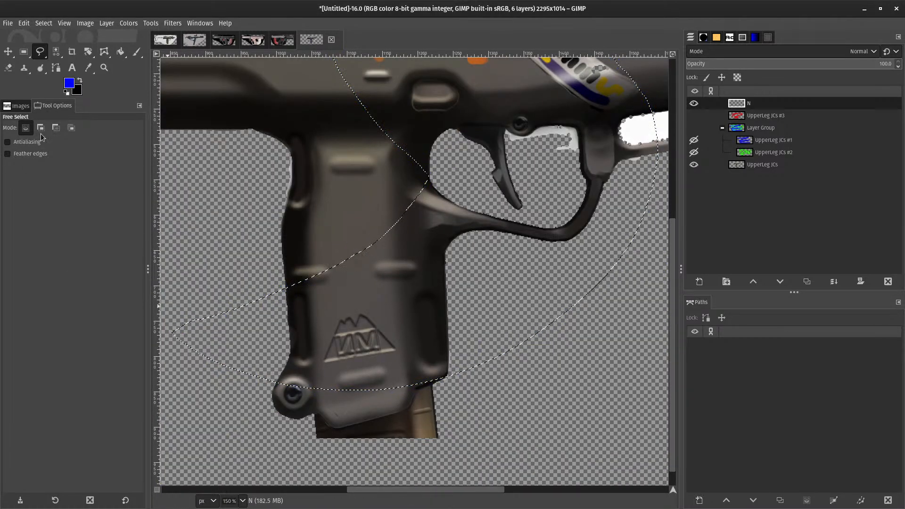
# - Stroke the crescent selection again with the 10 px dashed line and antialiasing on, then undo the stroke and the selection
pyautogui.click(23, 23)
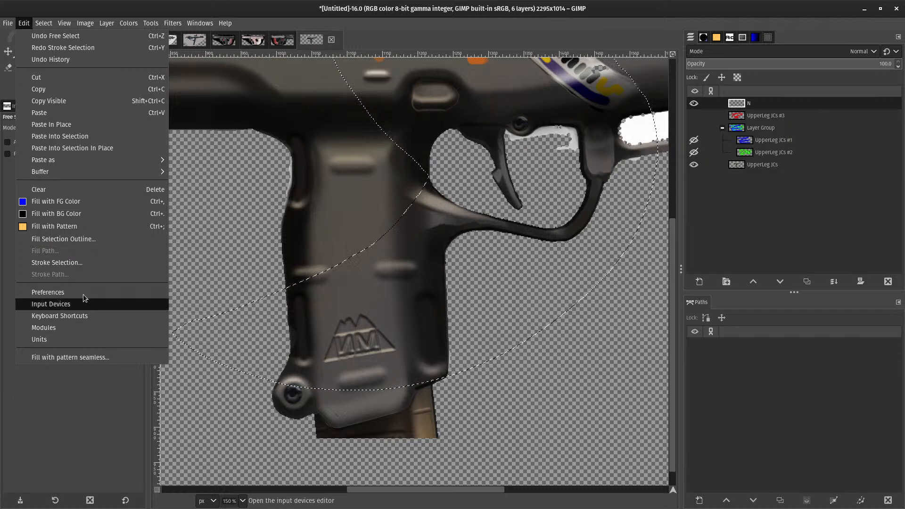
pyautogui.click(71, 263)
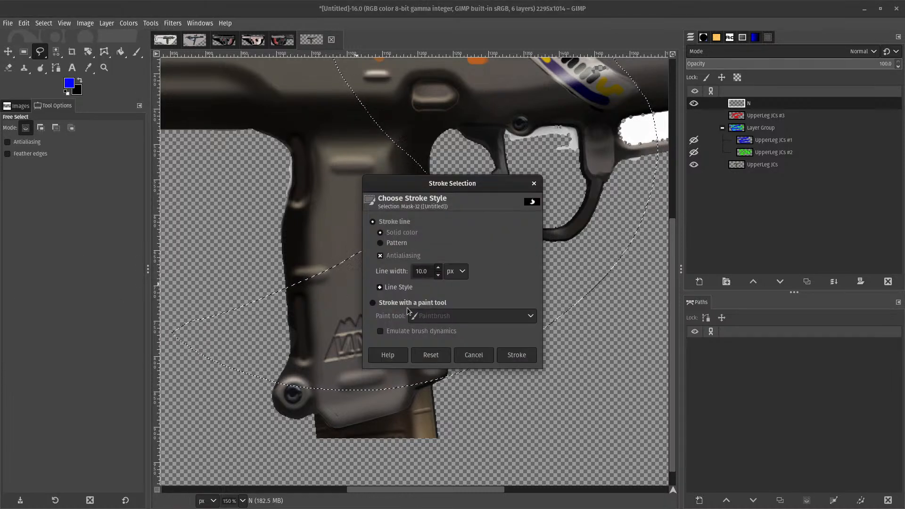
pyautogui.click(516, 355)
pyautogui.scroll(2, 513, 357)
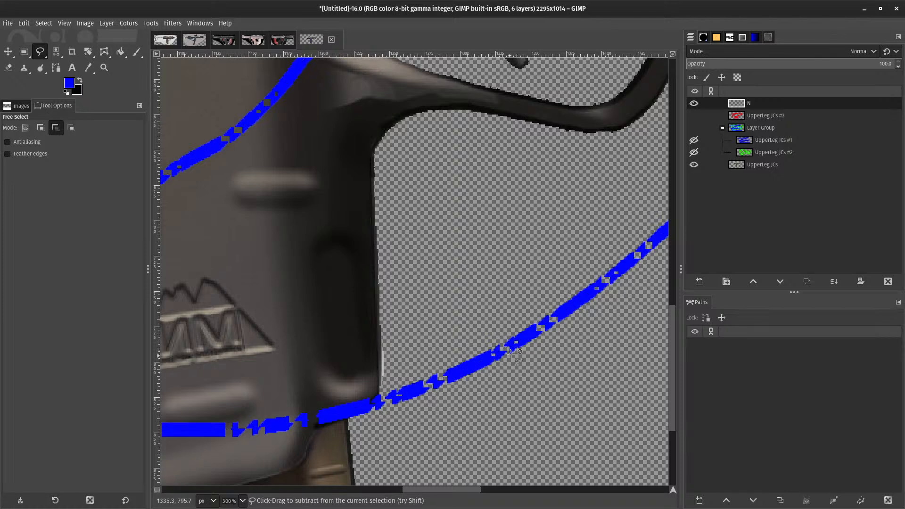
pyautogui.scroll(-2, 352, 410)
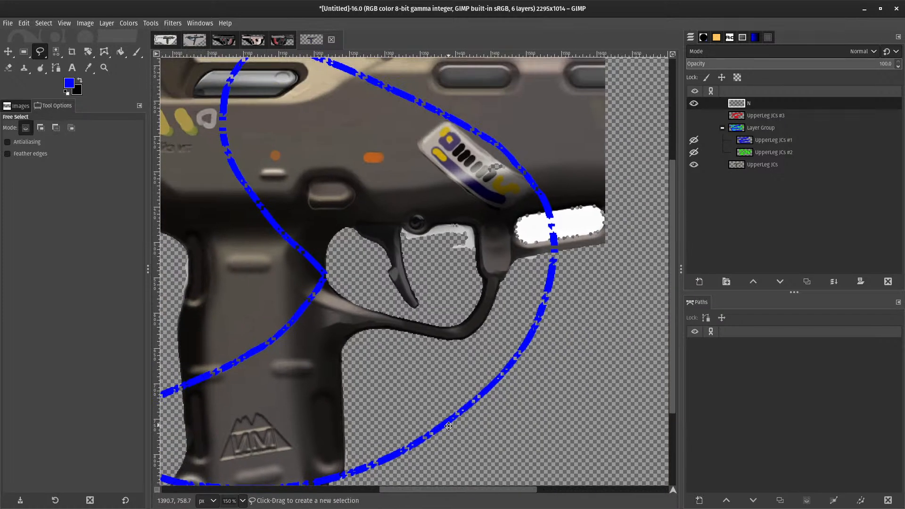
pyautogui.scroll(-5, 449, 426)
pyautogui.hscroll(-3, 394, 360)
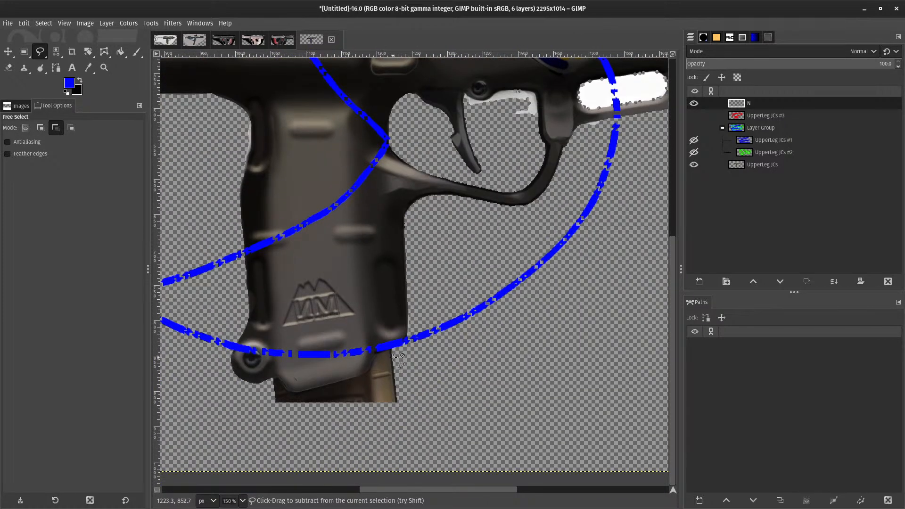
pyautogui.hotkey('ctrl', 'z')
pyautogui.scroll(-2, 395, 357)
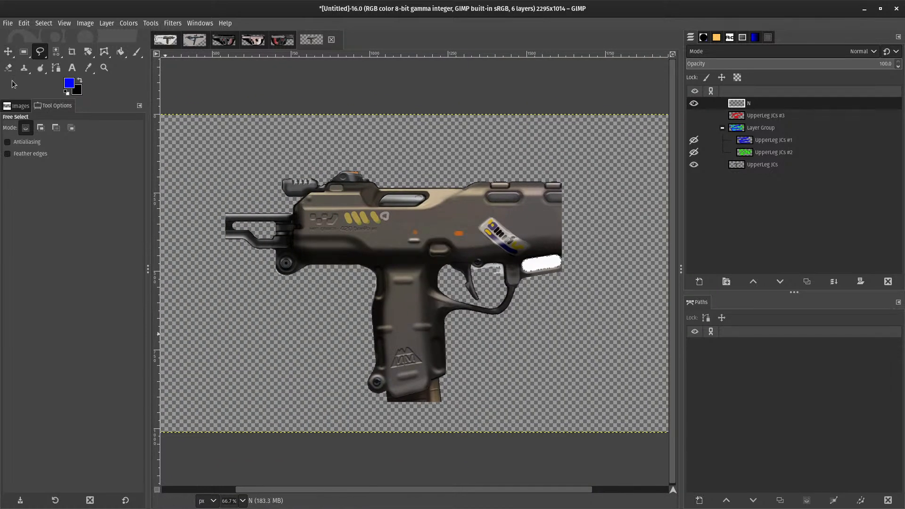
# - Open Preferences at System Resources, enlarge the dialog, and reset all preferences to their default values
pyautogui.click(23, 24)
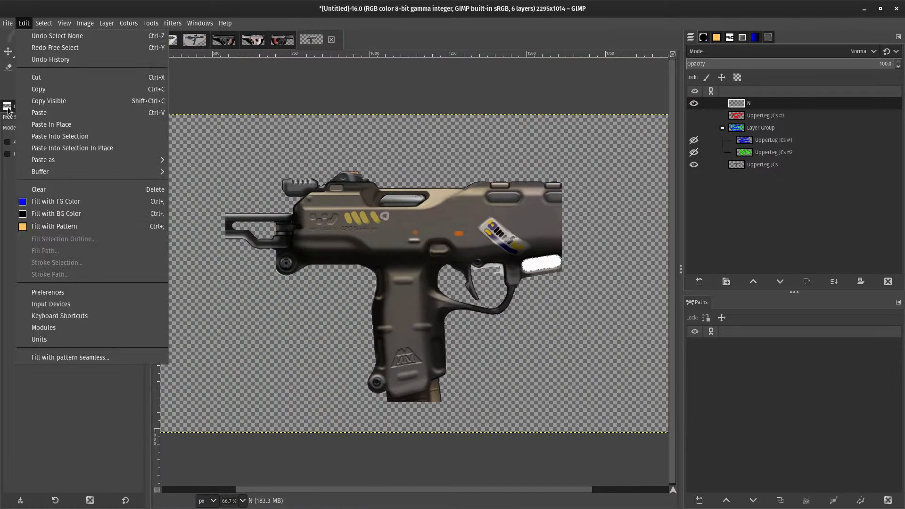
pyautogui.moveTo(31, 175)
pyautogui.click(88, 293)
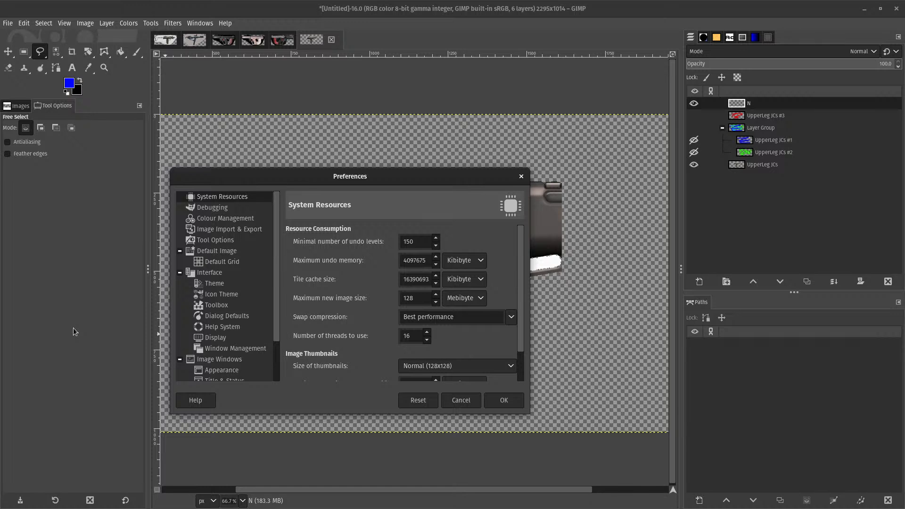
pyautogui.moveTo(289, 169); pyautogui.dragTo(292, 83)
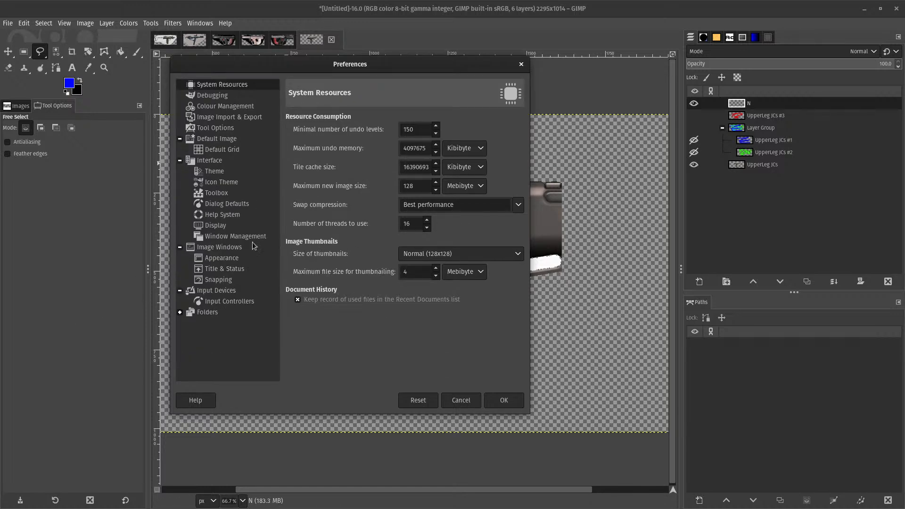
pyautogui.moveTo(530, 413); pyautogui.dragTo(619, 496)
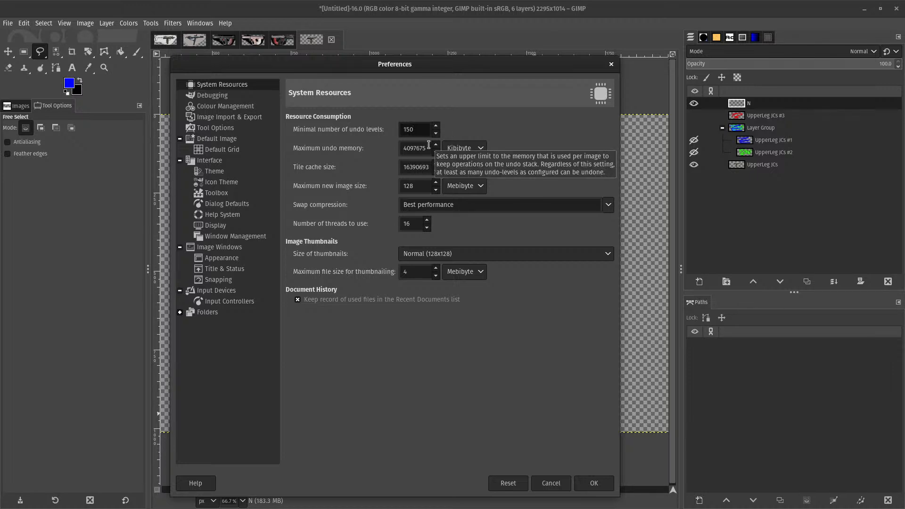
pyautogui.click(508, 483)
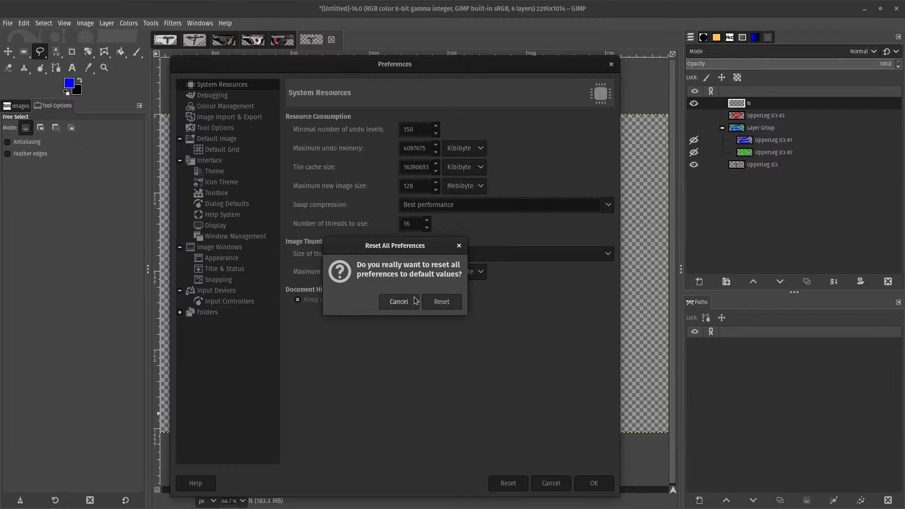
pyautogui.click(441, 302)
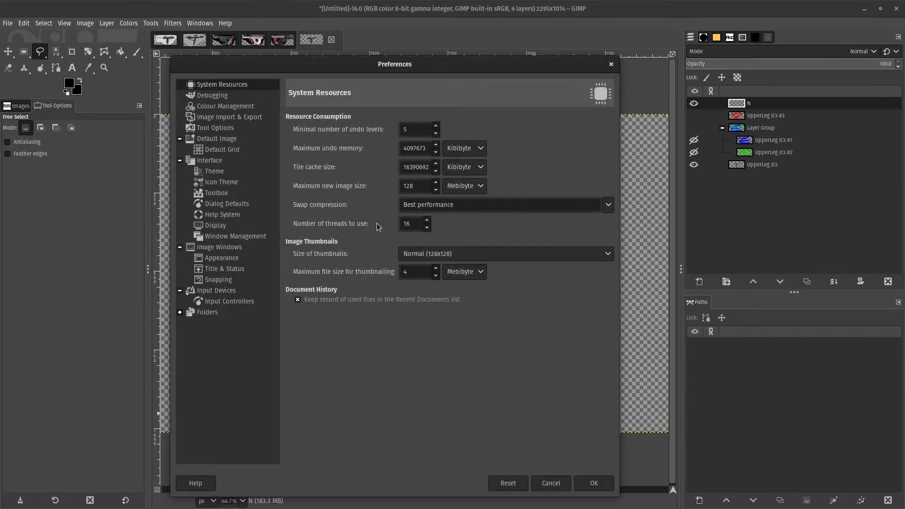
# - Set the minimal number of undo levels to 500 in the System Resources preferences
pyautogui.click(414, 131)
pyautogui.write('00')
pyautogui.click(22, 25)
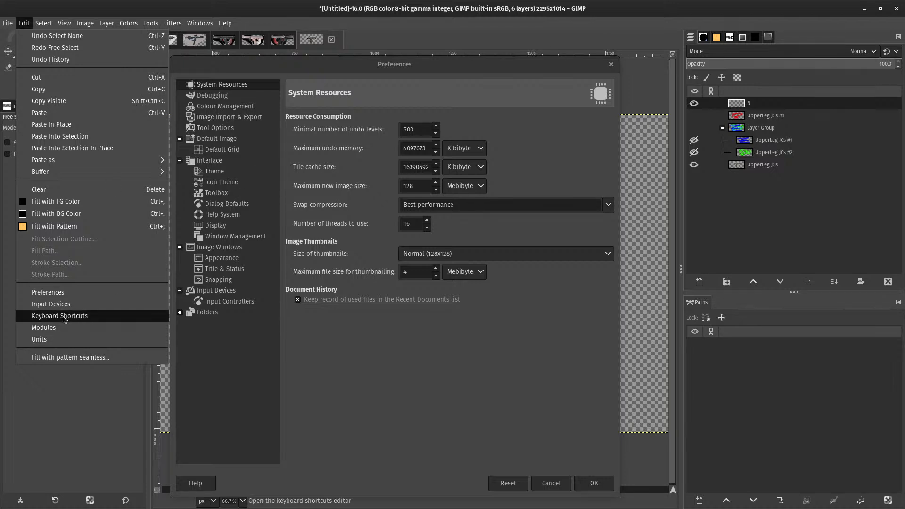
pyautogui.click(420, 408)
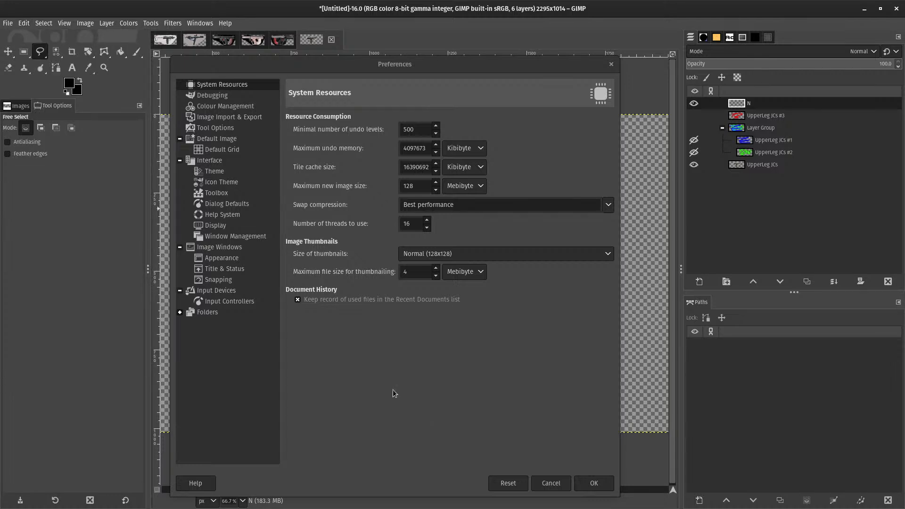
# - Try clearing the maximum undo memory value, and cancel the Preferences changes
pyautogui.click(414, 129)
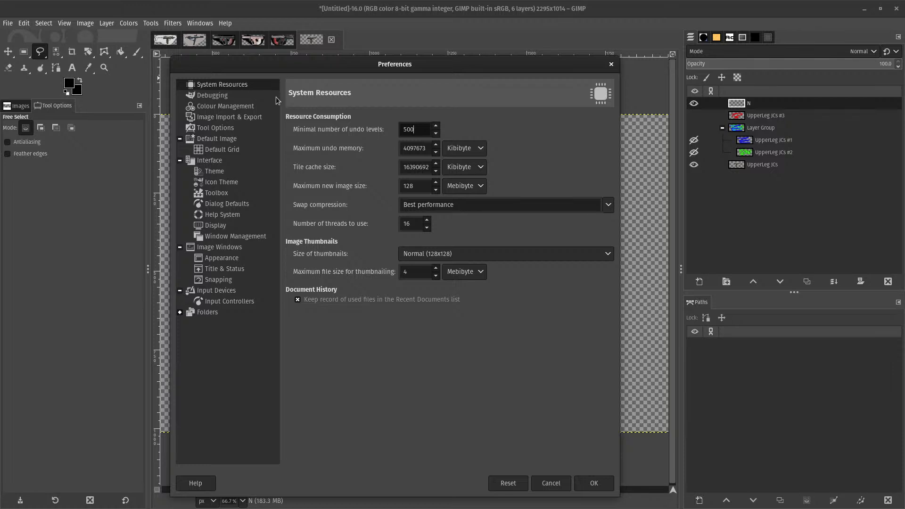
pyautogui.click(417, 130)
pyautogui.click(419, 149)
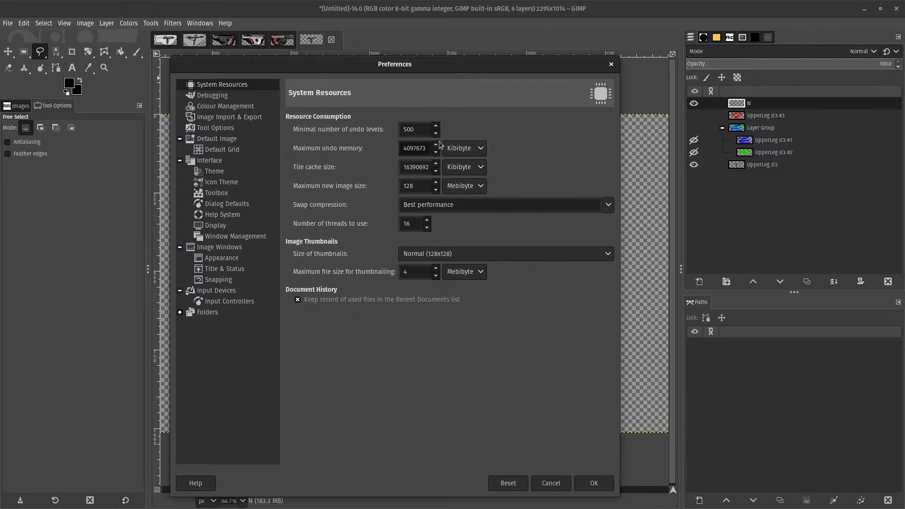
pyautogui.moveTo(427, 148); pyautogui.dragTo(379, 148)
pyautogui.press('BackSpace')
pyautogui.click(551, 483)
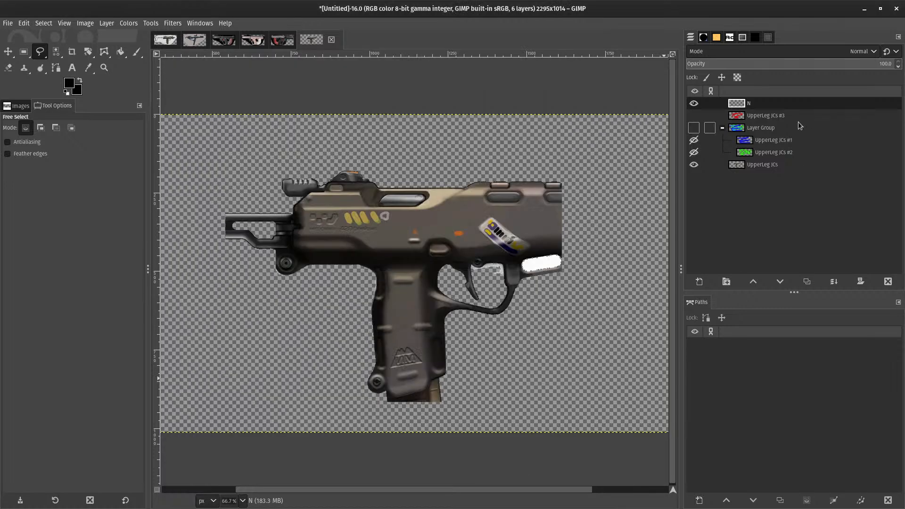
# - Add the Undo History dialog as a tab in the layers dock and look through the recorded actions
pyautogui.click(898, 37)
pyautogui.moveTo(826, 49)
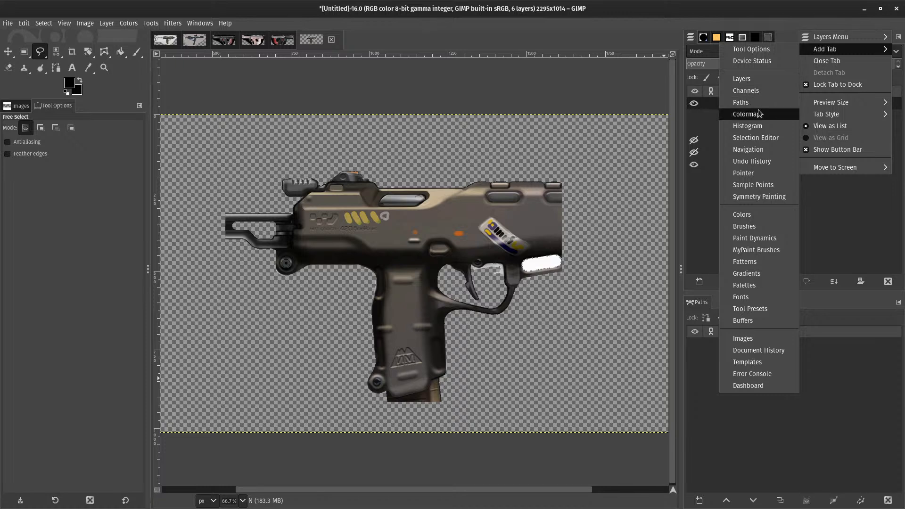
pyautogui.click(755, 161)
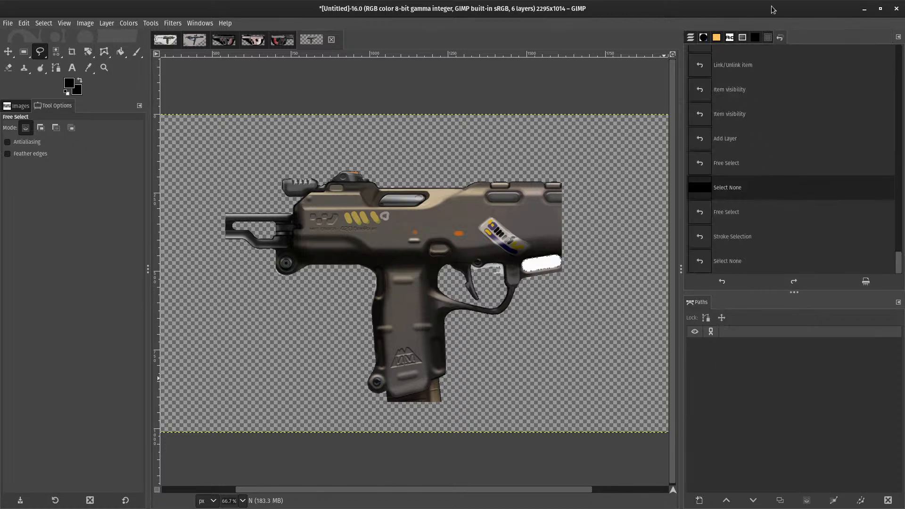
pyautogui.moveTo(898, 265)
pyautogui.mouseDown()
pyautogui.moveTo(900, 89)
pyautogui.moveTo(885, 307)
pyautogui.mouseUp()
pyautogui.moveTo(902, 263)
pyautogui.mouseDown()
pyautogui.moveTo(901, 190)
pyautogui.moveTo(901, 266)
pyautogui.mouseUp()
# - Reopen the System Resources preferences and reset all preferences to their default values
pyautogui.click(24, 24)
pyautogui.click(56, 293)
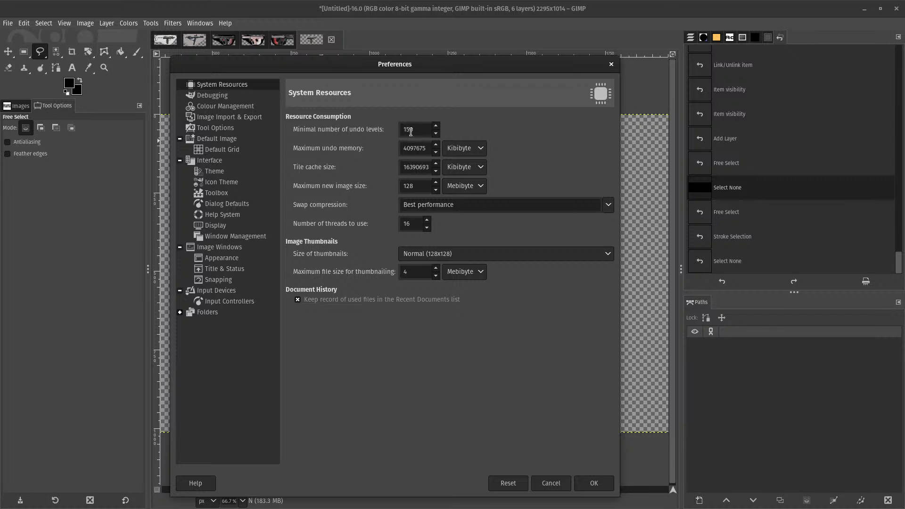
pyautogui.click(514, 483)
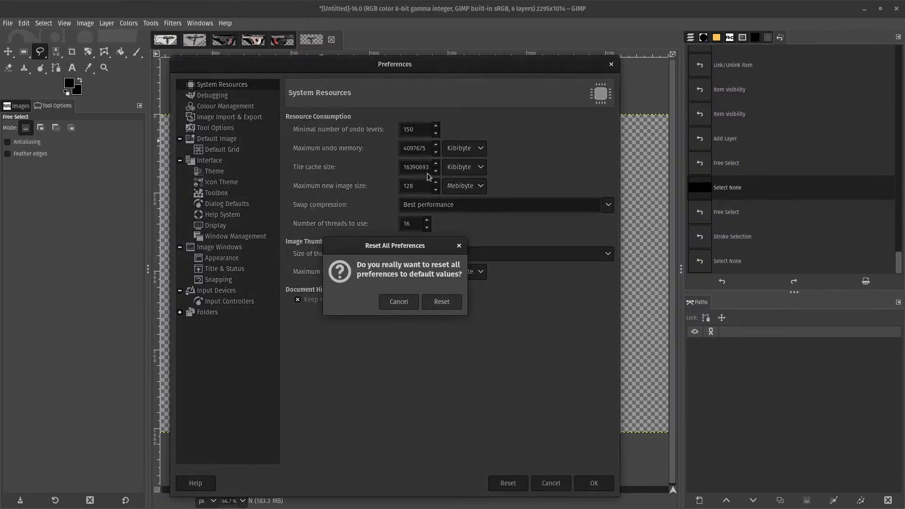
pyautogui.click(442, 308)
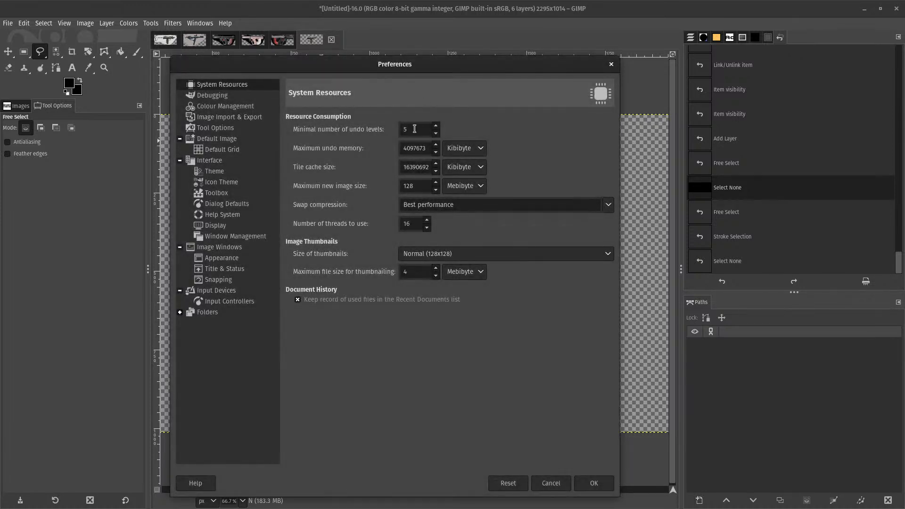
# - Set the minimal number of undo levels to 500
pyautogui.click(418, 131)
pyautogui.write('000')
pyautogui.press('BackSpace')
# - Go through the tile cache and maximum new image size values, and choose Best performance for swap compression
pyautogui.click(416, 167)
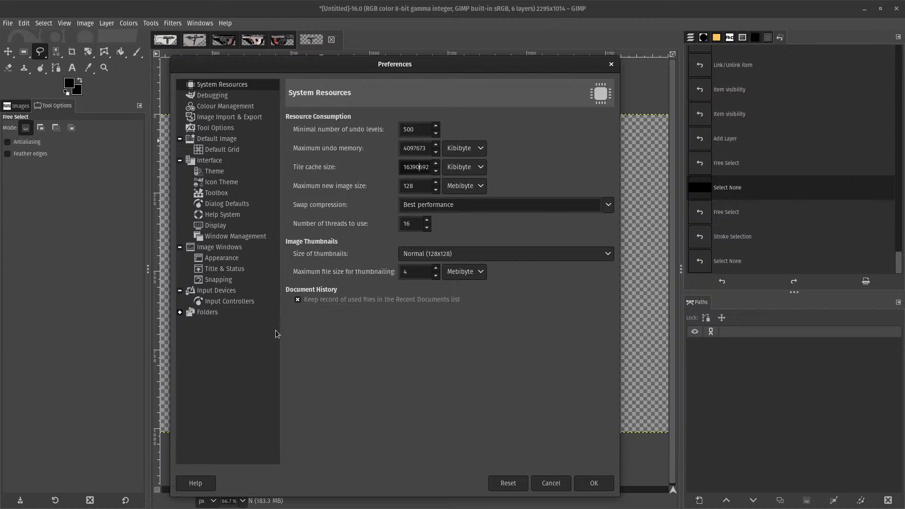
pyautogui.click(400, 186)
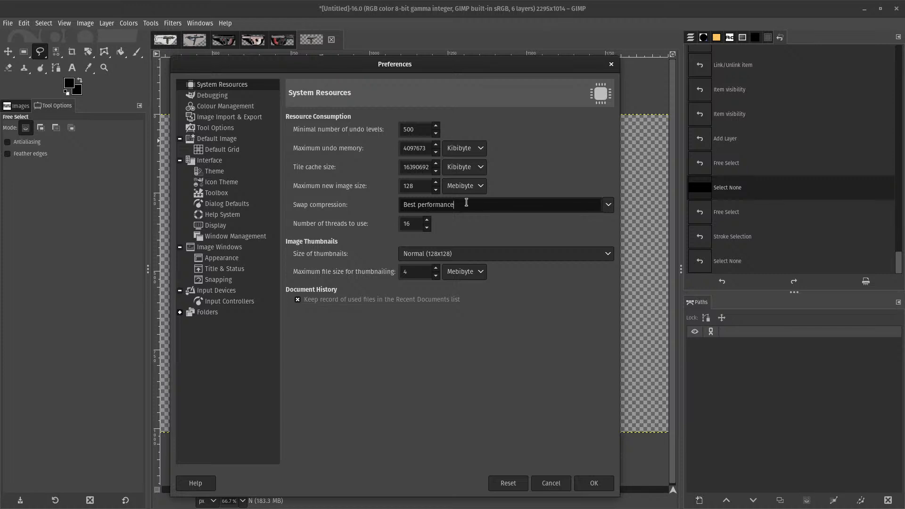
pyautogui.click(609, 207)
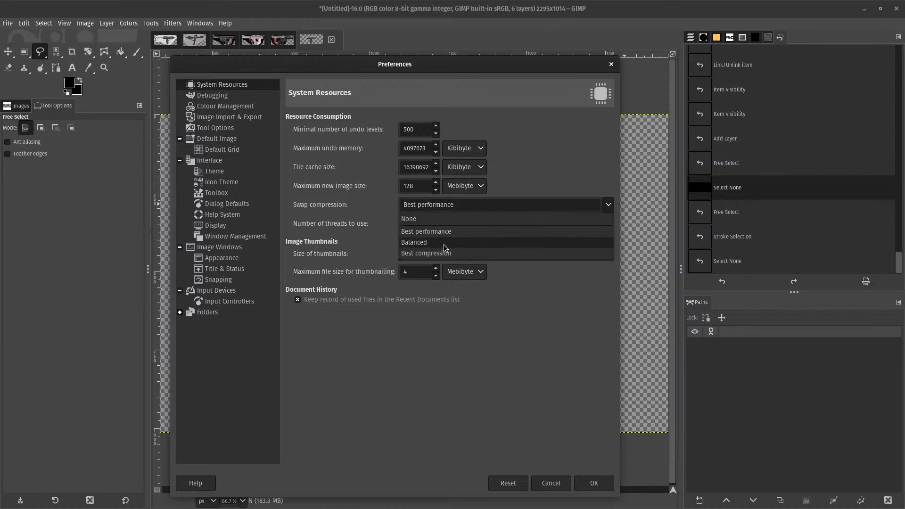
pyautogui.click(456, 235)
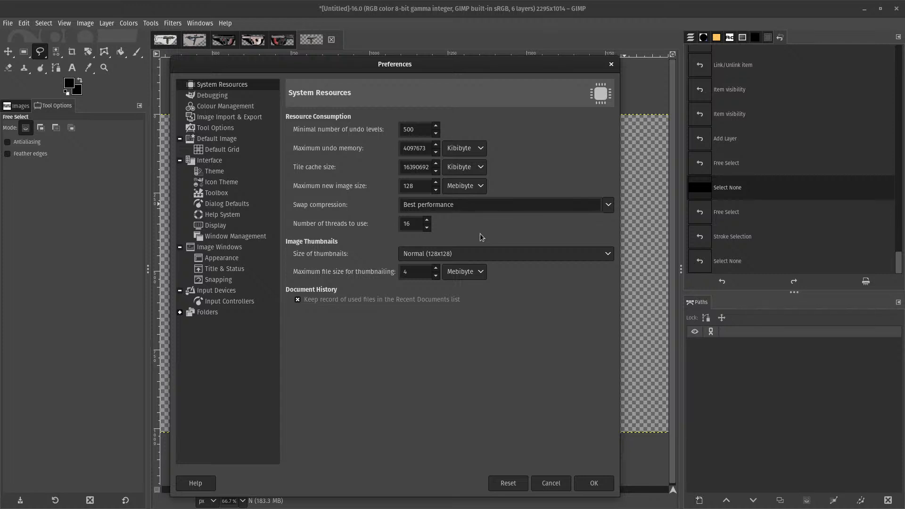
# - Set the size of image thumbnails to Large (256x256)
pyautogui.click(410, 223)
pyautogui.click(440, 248)
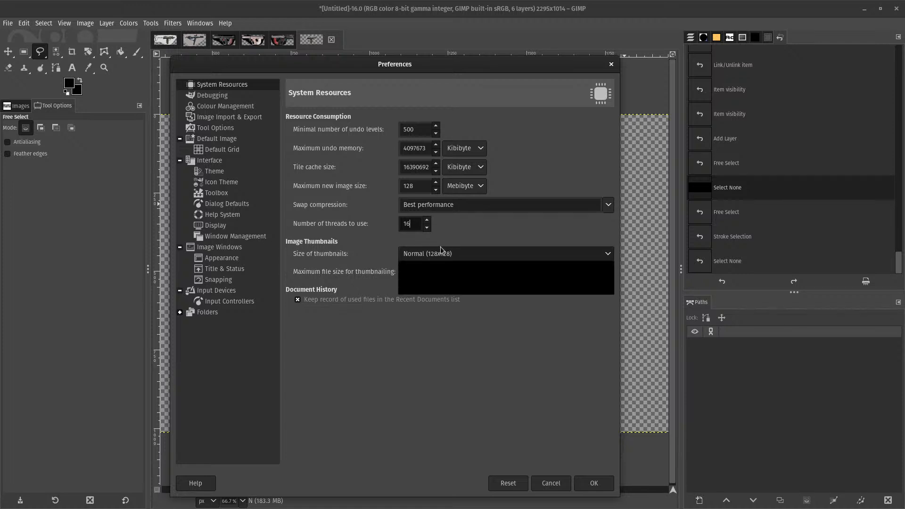
pyautogui.click(444, 290)
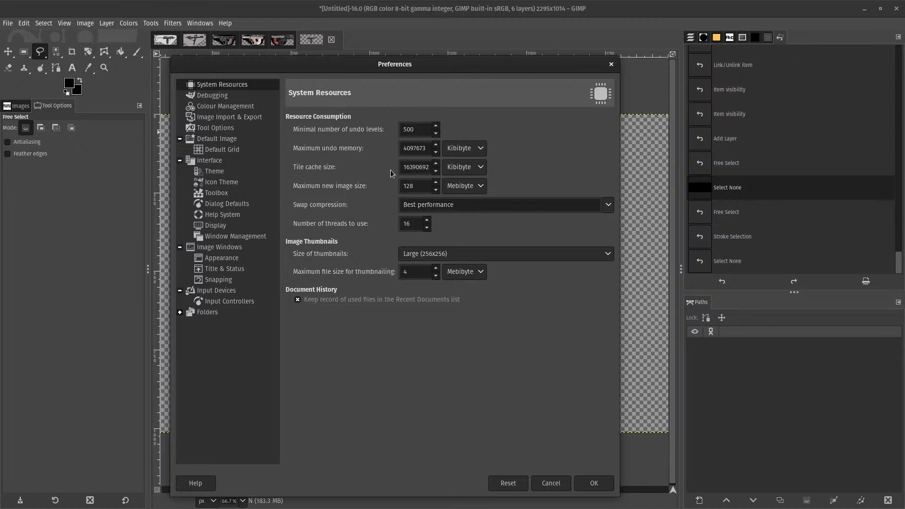
pyautogui.click(421, 166)
pyautogui.click(415, 185)
# - Review the Debugging and Colour Management preferences, including the rendering intent and monitor profile choices, and close Preferences without applying
pyautogui.click(223, 98)
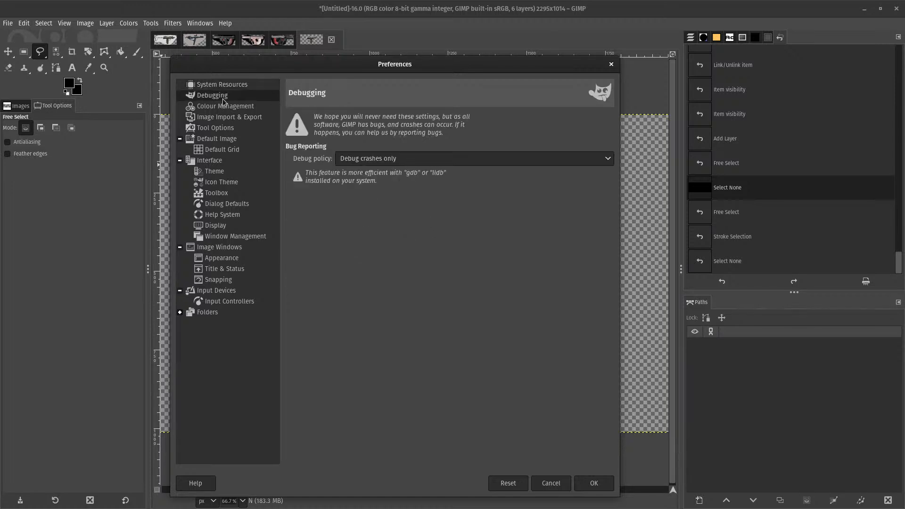
pyautogui.click(222, 109)
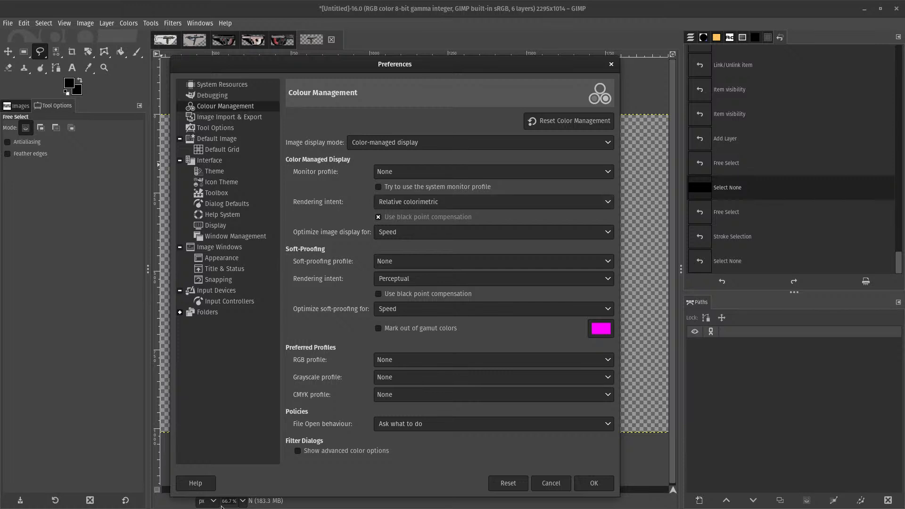
pyautogui.click(428, 204)
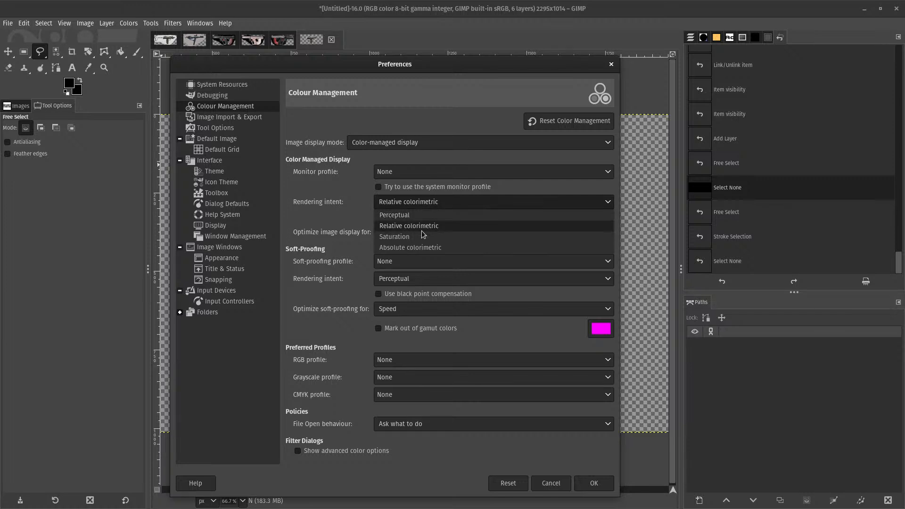
pyautogui.click(424, 227)
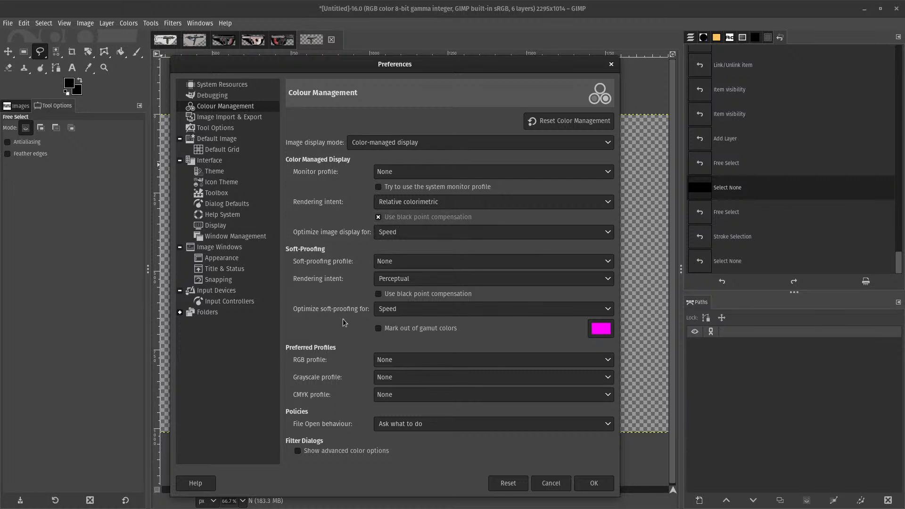
pyautogui.click(414, 172)
pyautogui.click(414, 159)
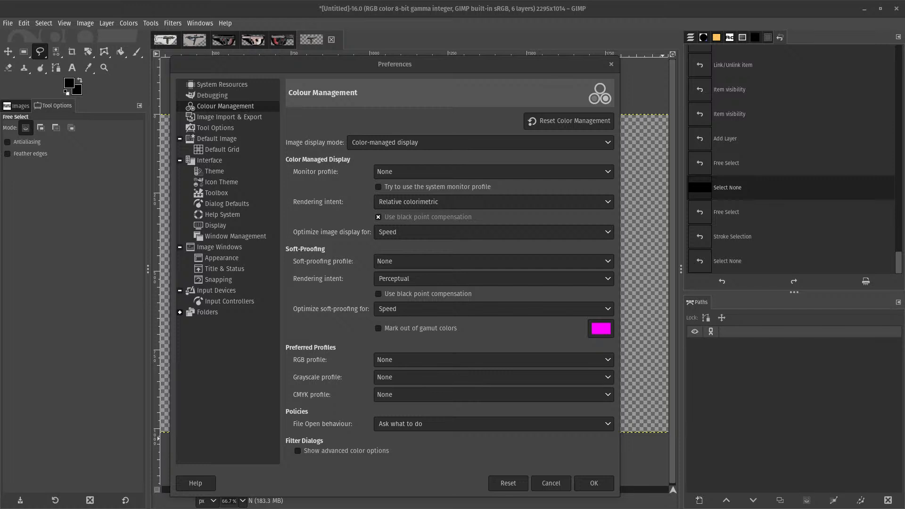
pyautogui.click(612, 64)
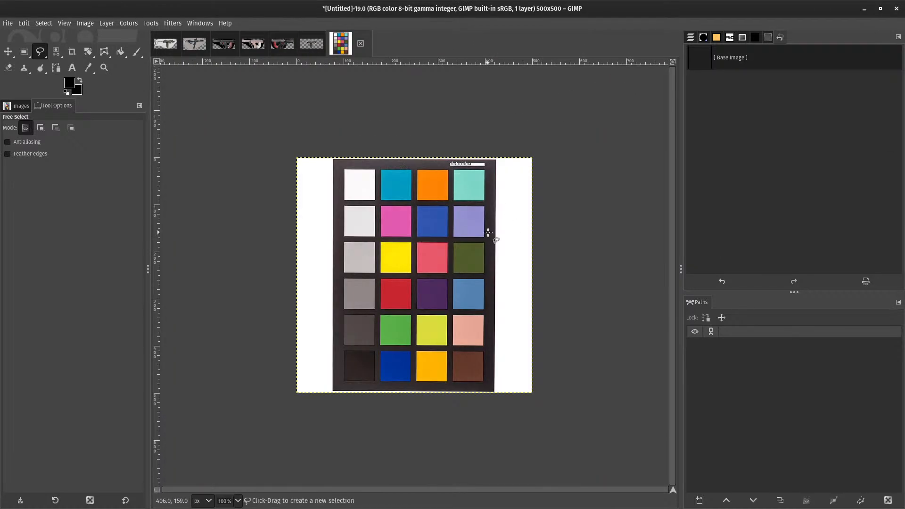
# - With the colour chart image open, review the monitor profile choices in Colour Management and the Image Import & Export preferences
pyautogui.press('+')
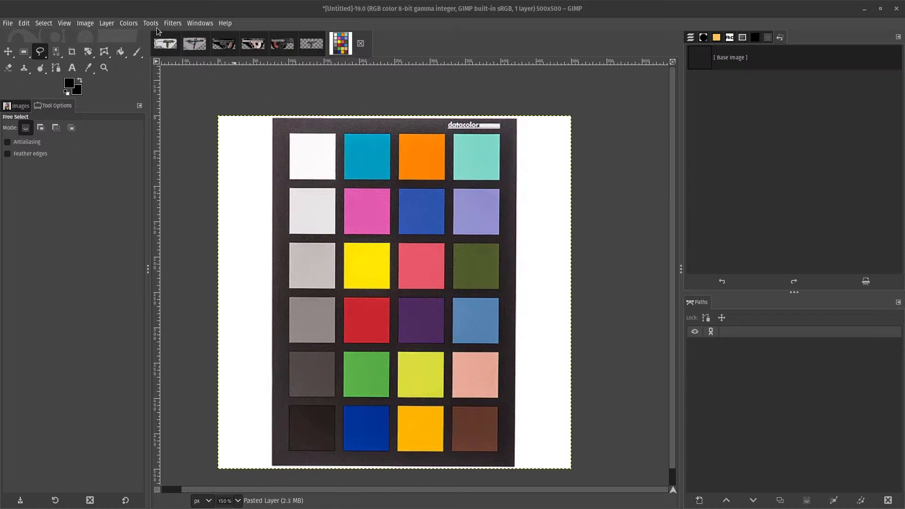
pyautogui.click(24, 23)
pyautogui.click(81, 294)
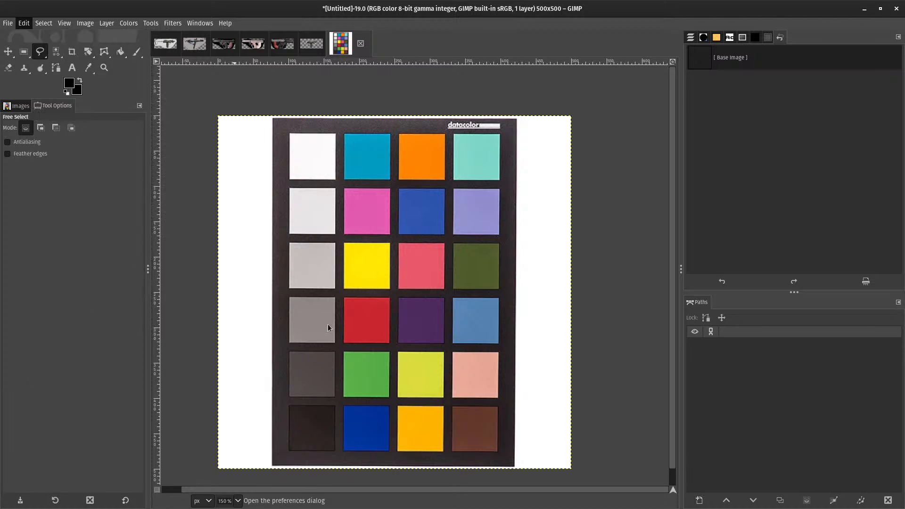
pyautogui.click(225, 108)
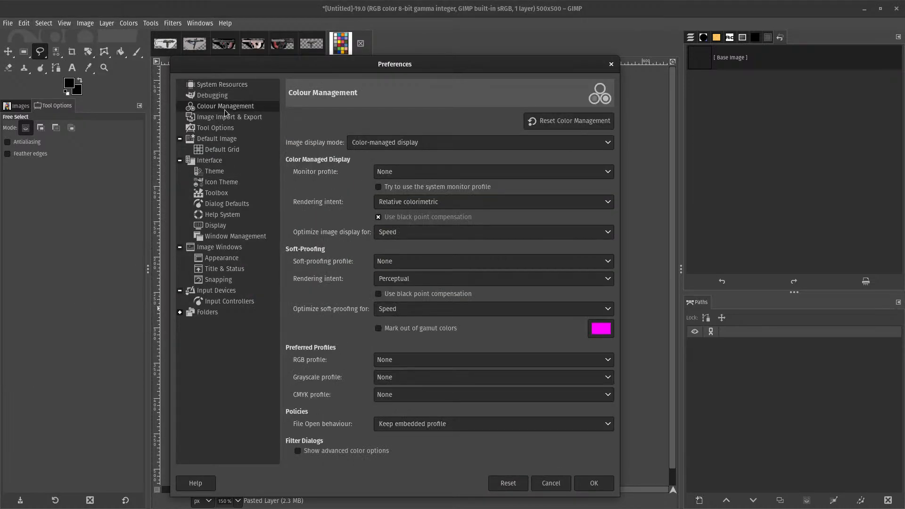
pyautogui.click(446, 173)
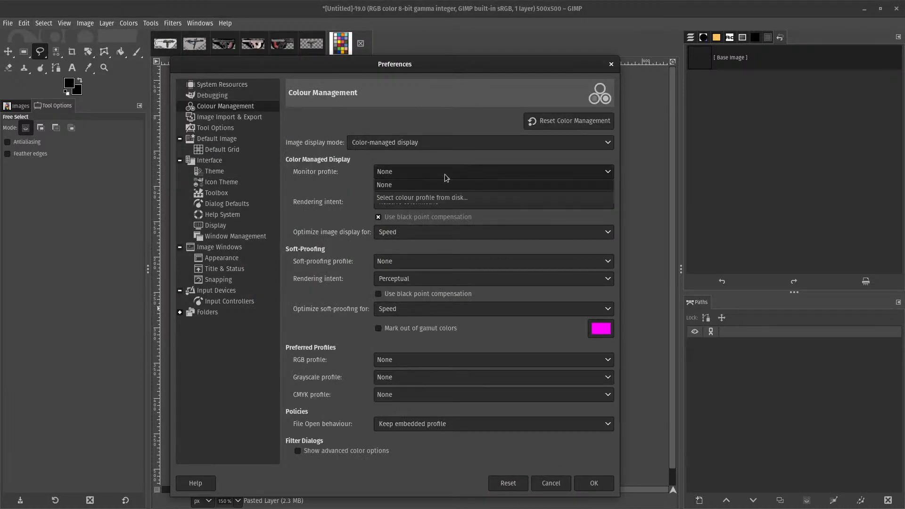
pyautogui.click(445, 174)
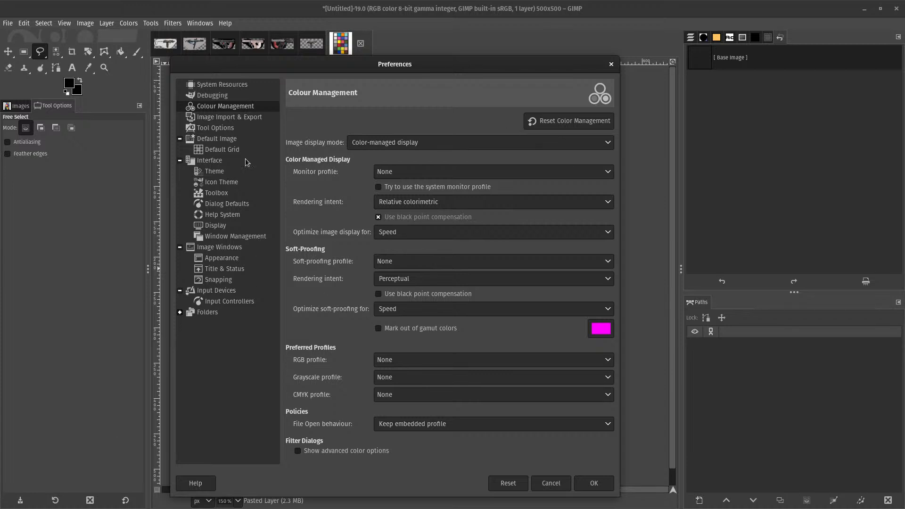
pyautogui.click(220, 119)
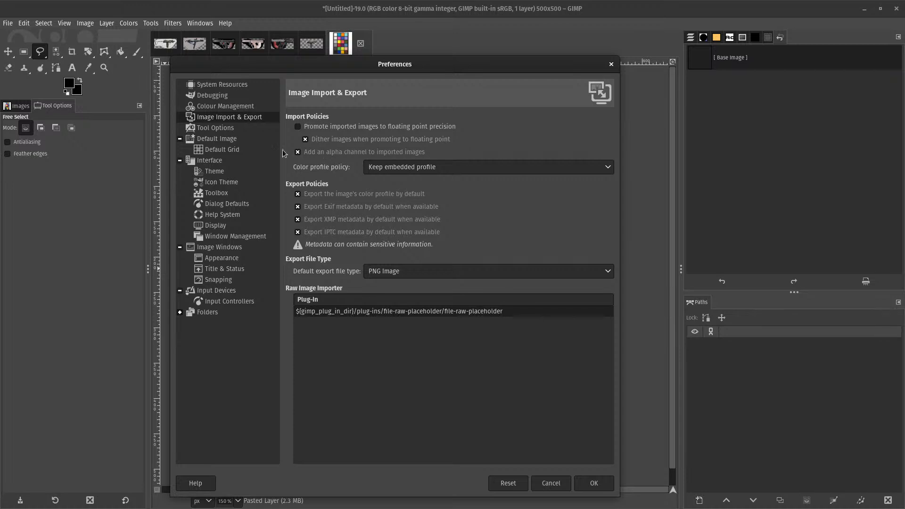
# - Switch back to the gun image, close Preferences, and display the layer list
pyautogui.click(311, 43)
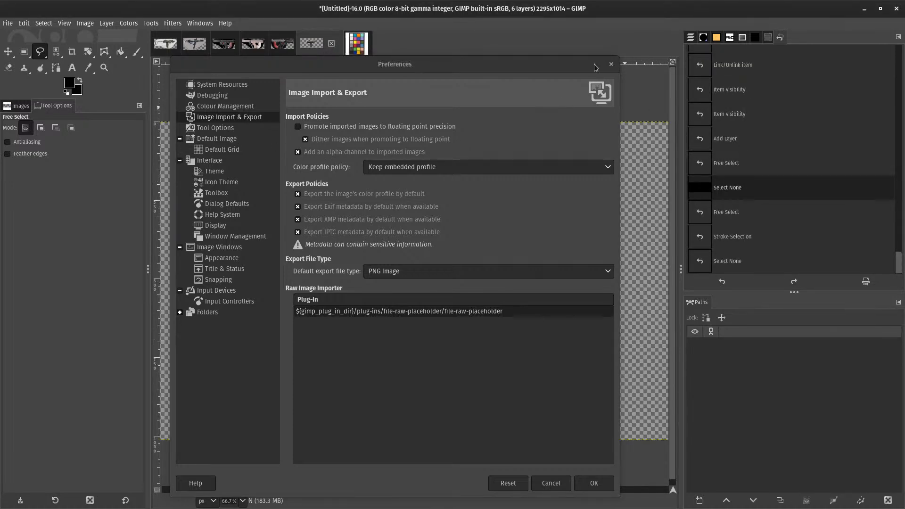
pyautogui.moveTo(612, 61); pyautogui.dragTo(613, 65)
pyautogui.click(611, 68)
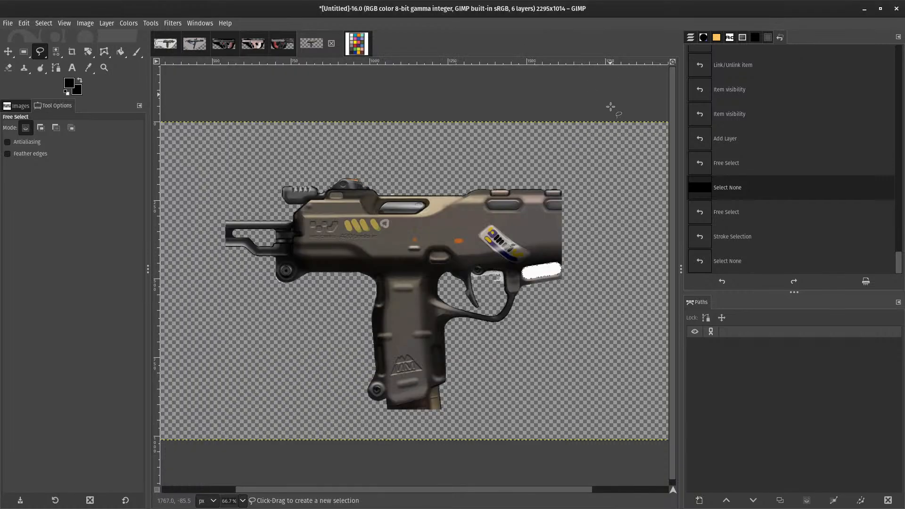
pyautogui.click(691, 38)
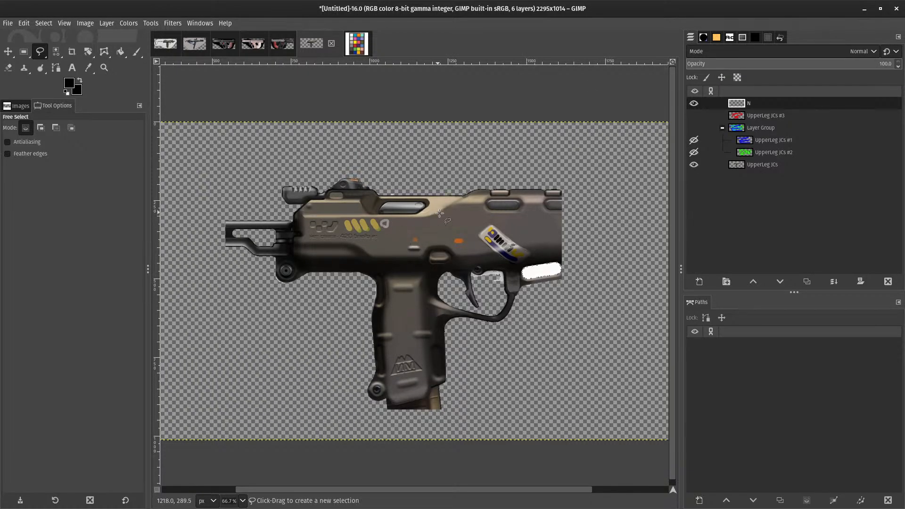
# - Try removing the alpha channel from the UpperLeg JCs layer, and undo the removal
pyautogui.keyDown('ctrl'); pyautogui.scroll(-2, 566, 274); pyautogui.keyUp('ctrl')
pyautogui.keyDown('ctrl'); pyautogui.scroll(1, 566, 274); pyautogui.keyUp('ctrl')
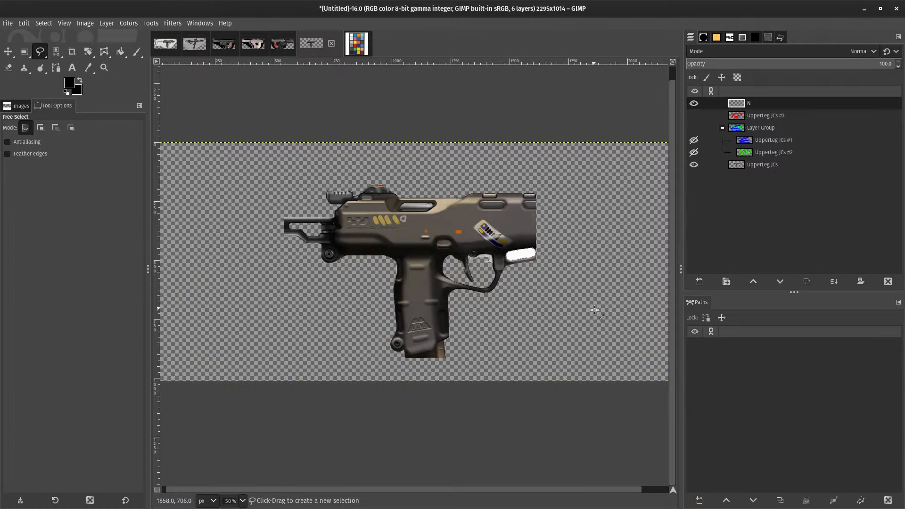
pyautogui.keyDown('ctrl'); pyautogui.scroll(4, 597, 313); pyautogui.keyUp('ctrl')
pyautogui.keyDown('ctrl'); pyautogui.scroll(-3, 416, 221); pyautogui.keyUp('ctrl')
pyautogui.scroll(-1, 416, 221)
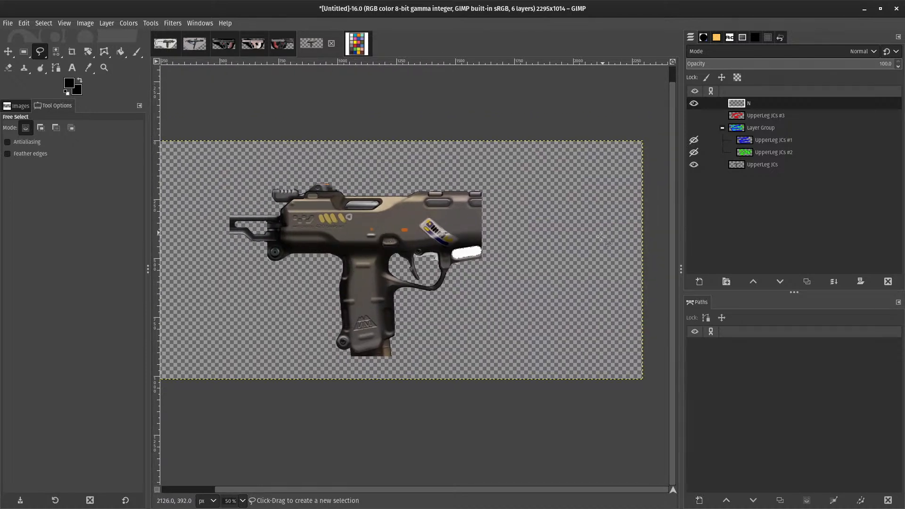
pyautogui.rightClick(777, 168)
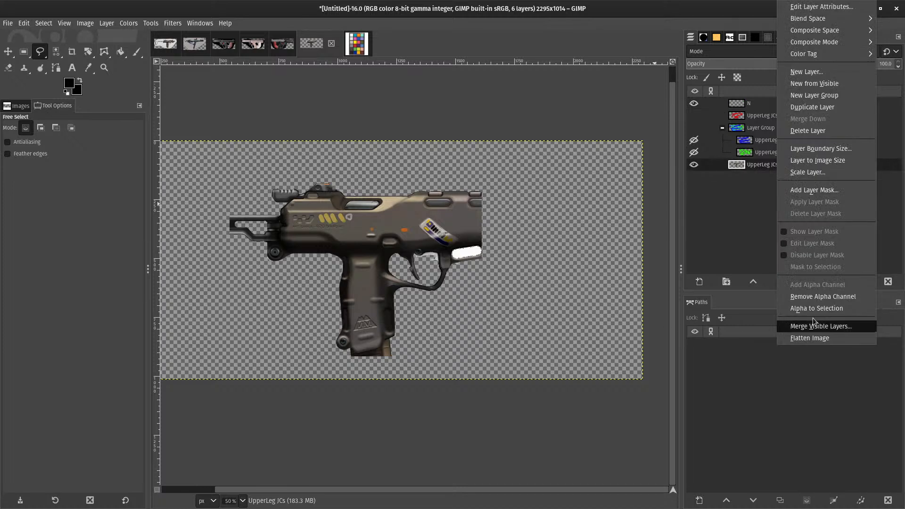
pyautogui.click(820, 296)
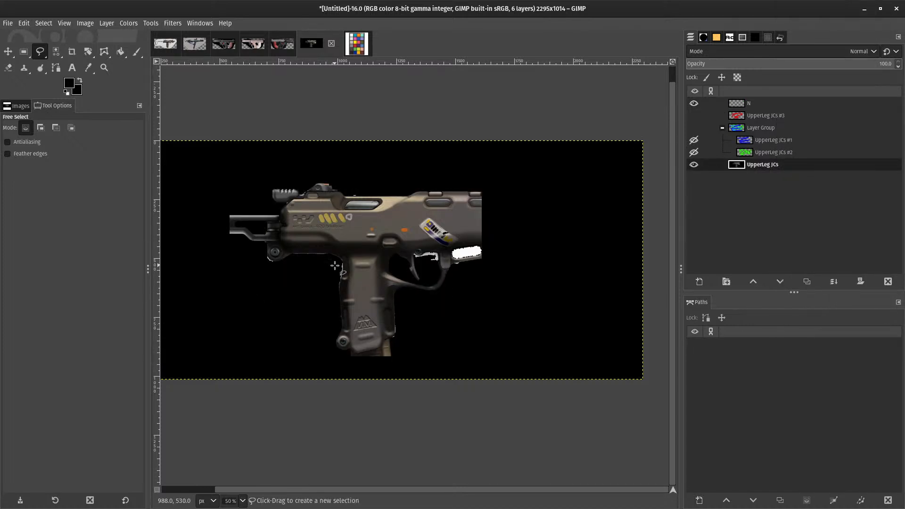
pyautogui.hscroll(-3, 334, 265)
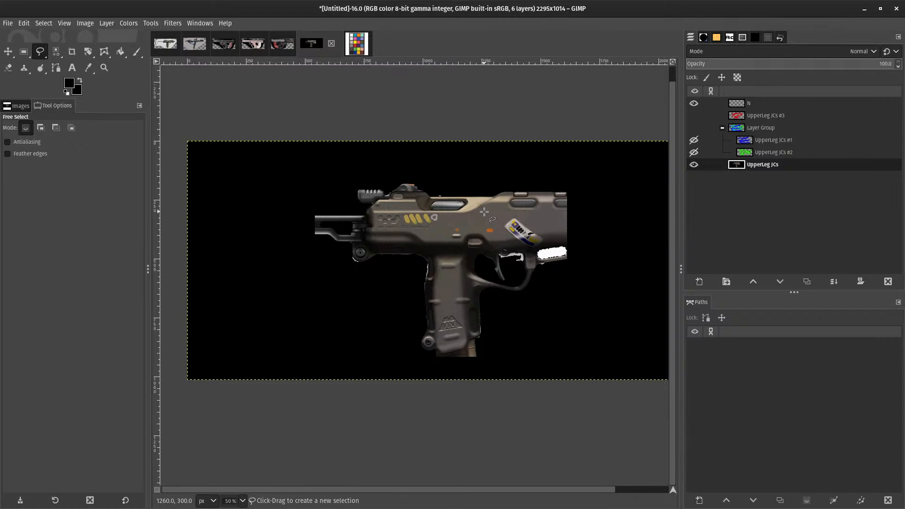
pyautogui.hotkey('ctrl', 'z')
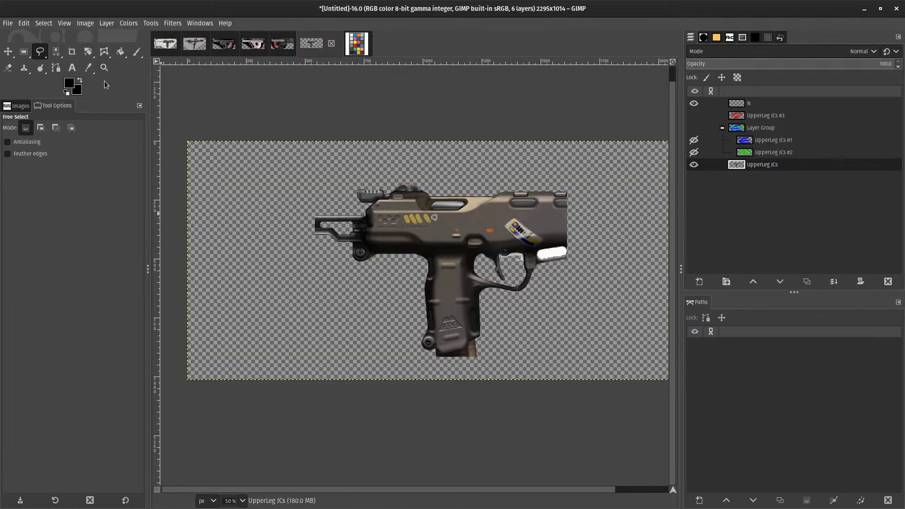
# - Set the foreground colour to white (ffffff) and swap the colours so white is the background and black the foreground
pyautogui.click(70, 84)
pyautogui.click(179, 169)
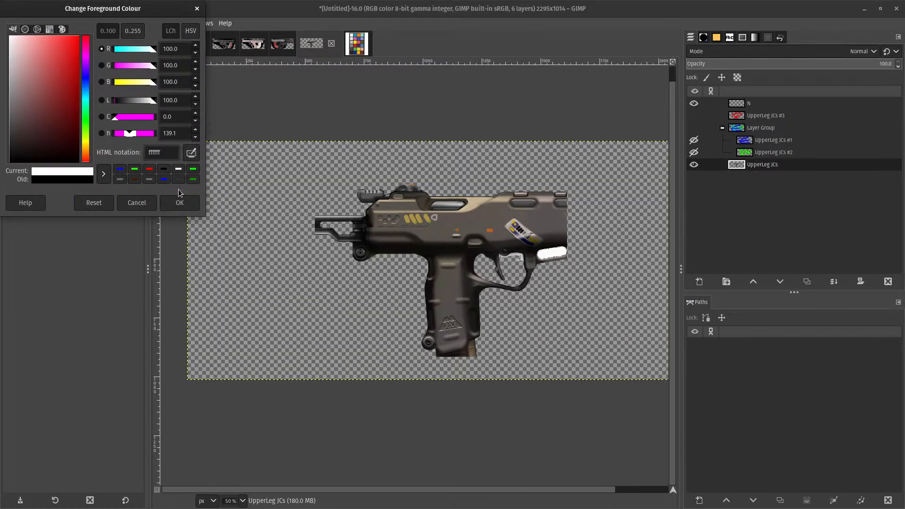
pyautogui.click(180, 202)
pyautogui.click(80, 81)
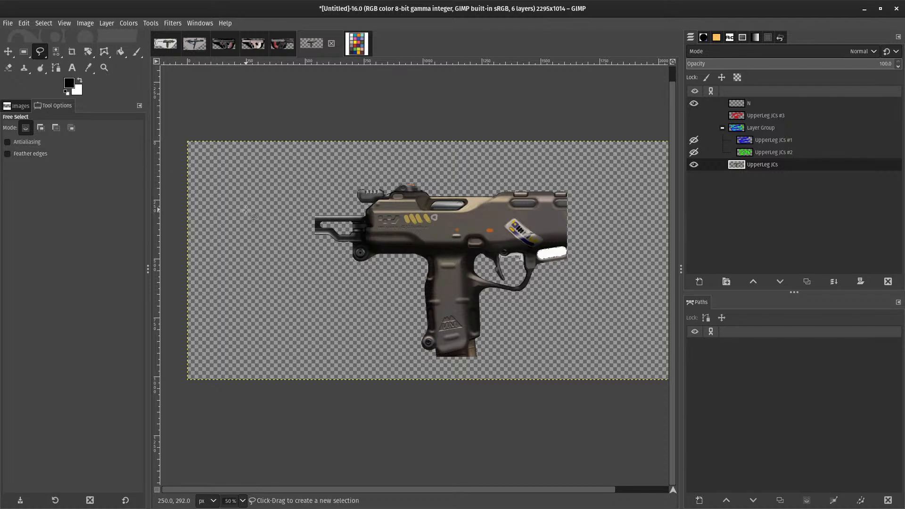
# - Remove the alpha channel from the UpperLeg JCs layer with white as the background colour
pyautogui.rightClick(802, 165)
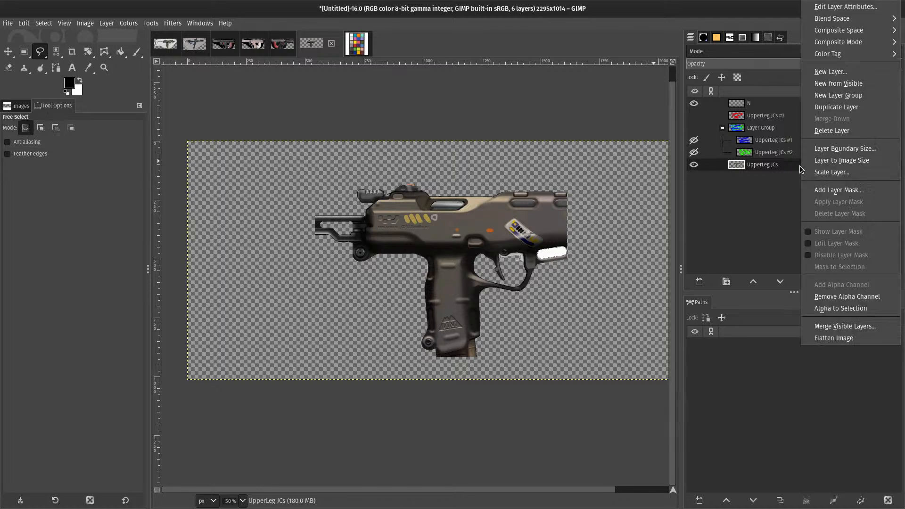
pyautogui.click(848, 296)
pyautogui.hscroll(5, 391, 282)
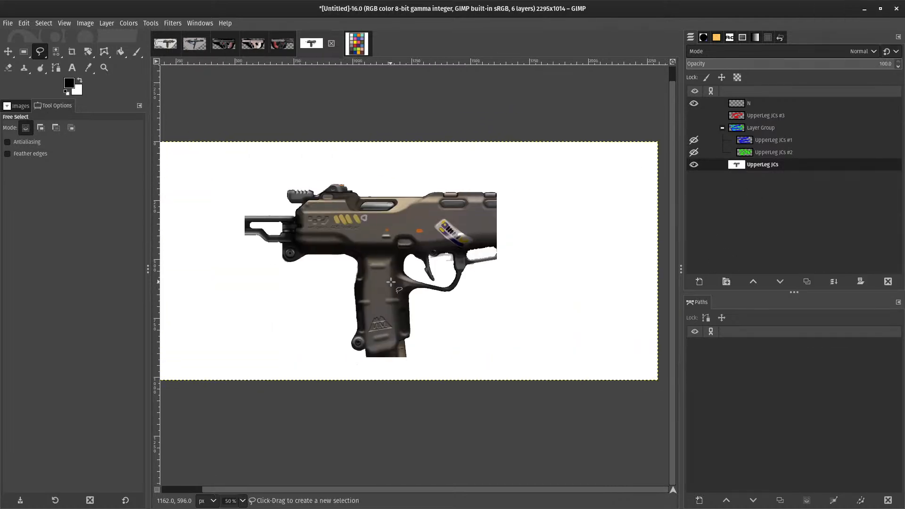
# - Rotate the UpperLeg JCs layer by about 0.56 degrees around its centre
pyautogui.press('a')
pyautogui.press('r')
pyautogui.hotkey('shift', 'r')
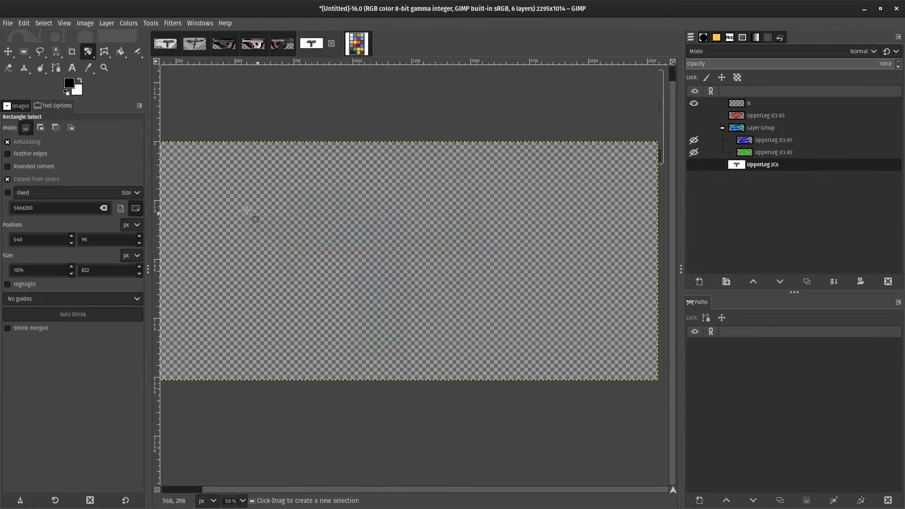
pyautogui.click(247, 211)
pyautogui.moveTo(222, 172); pyautogui.dragTo(219, 326)
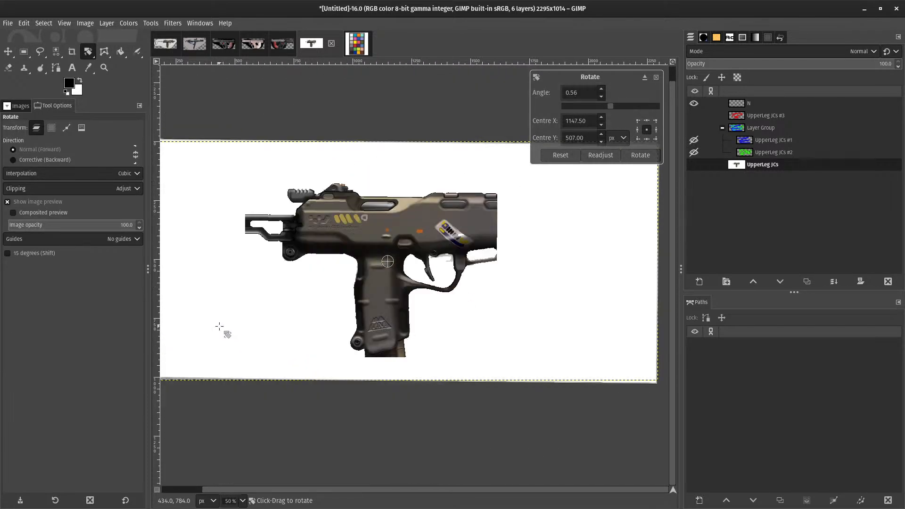
pyautogui.press('Return')
# - Select a rectangle of about 1372 × 900 px around the gun, cut its contents, and undo the cut
pyautogui.press('r')
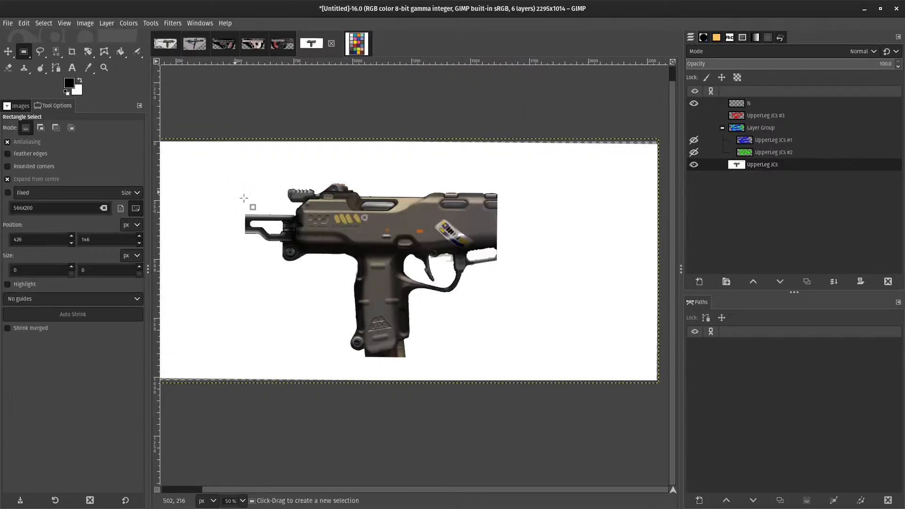
pyautogui.moveTo(532, 351); pyautogui.dragTo(528, 347)
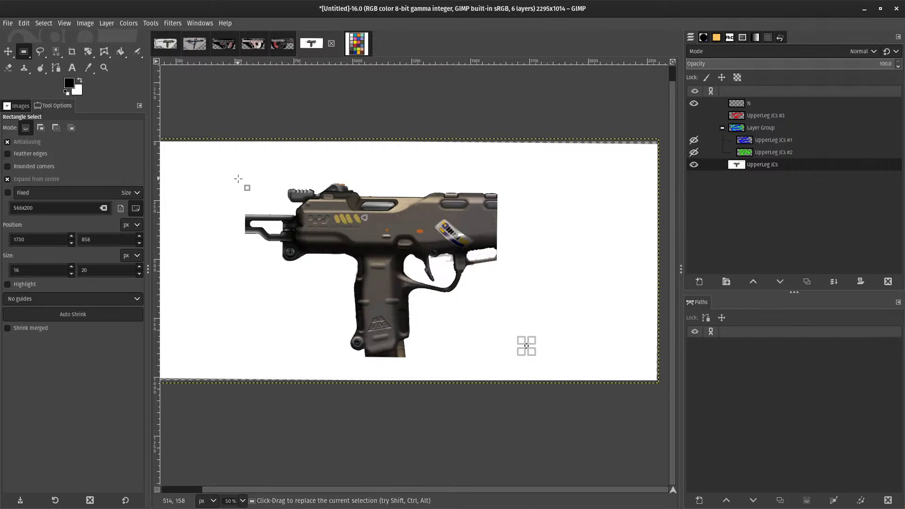
pyautogui.moveTo(238, 179); pyautogui.dragTo(400, 284)
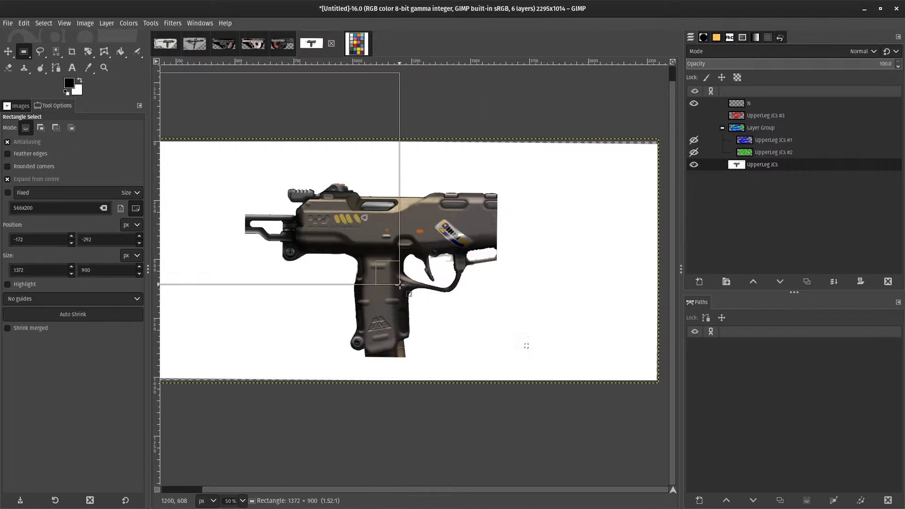
pyautogui.click(30, 179)
pyautogui.moveTo(276, 178); pyautogui.dragTo(418, 269)
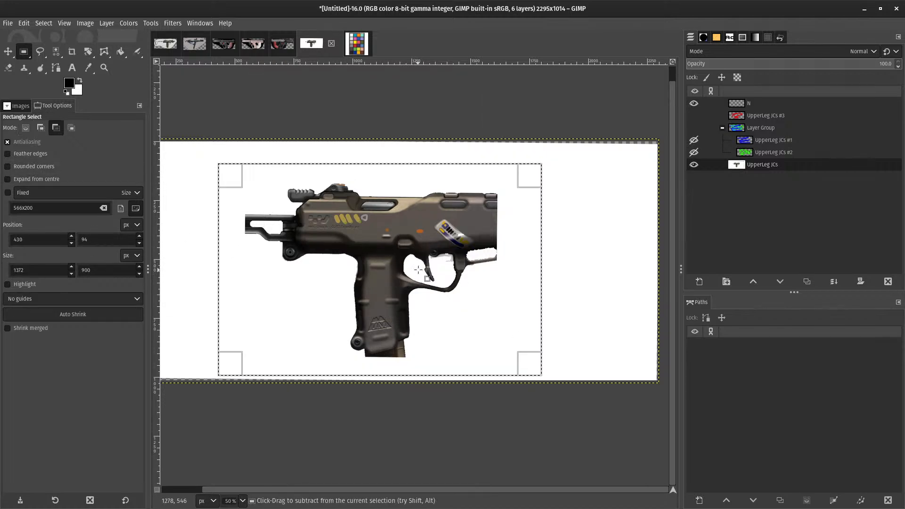
pyautogui.hotkey('ctrl', 'x')
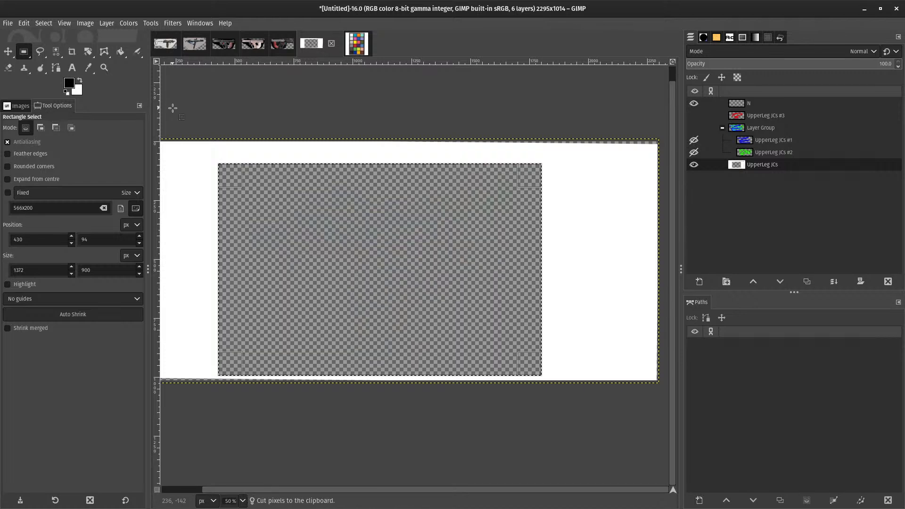
pyautogui.hotkey('ctrl', 'z')
# - Try removing the alpha channel from the rotated UpperLeg JCs layer and cutting the selected gun area, and undo both
pyautogui.rightClick(763, 166)
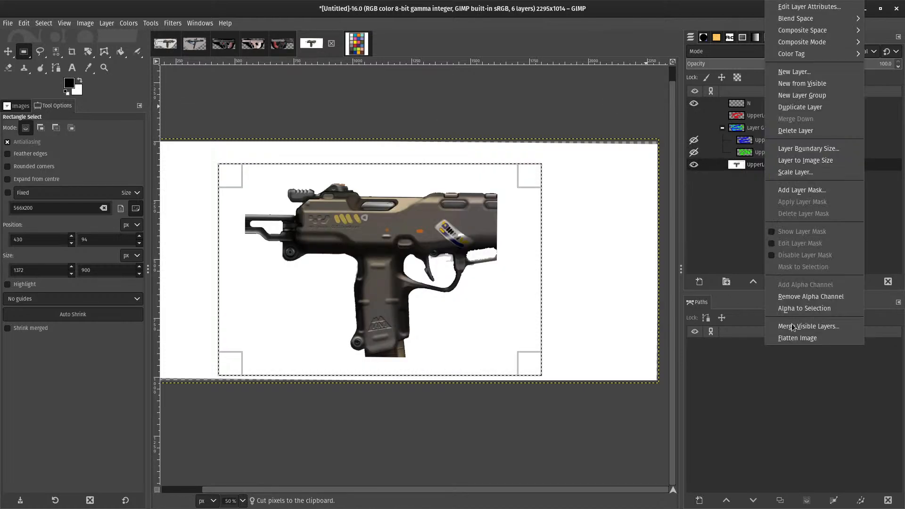
pyautogui.click(805, 309)
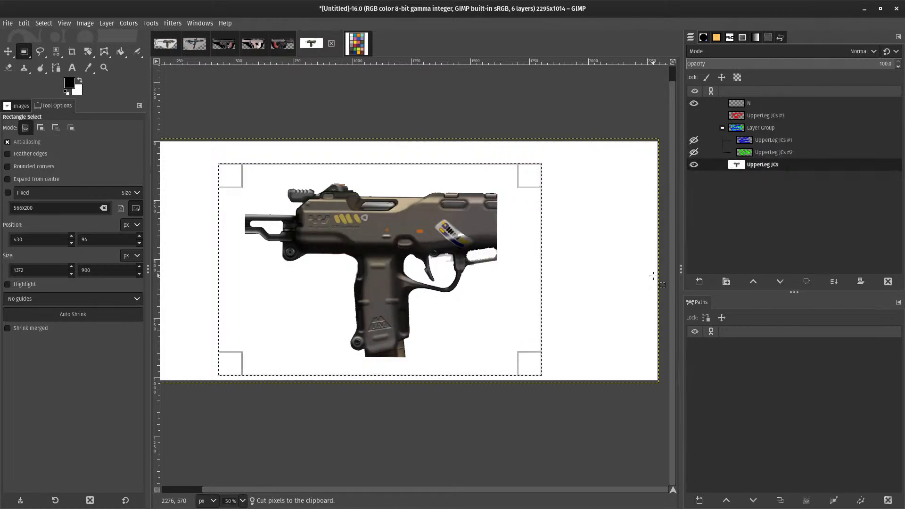
pyautogui.hotkey('ctrl', 'x')
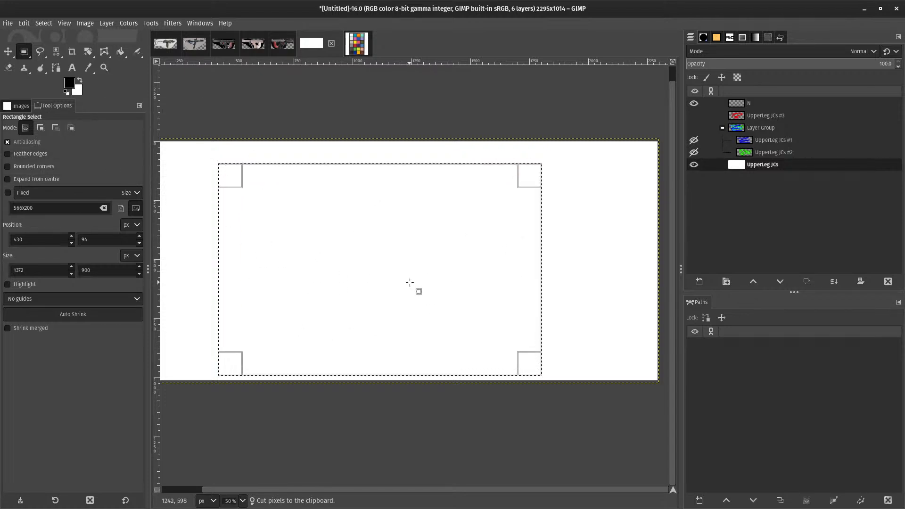
pyautogui.hotkey('ctrl', 'z')
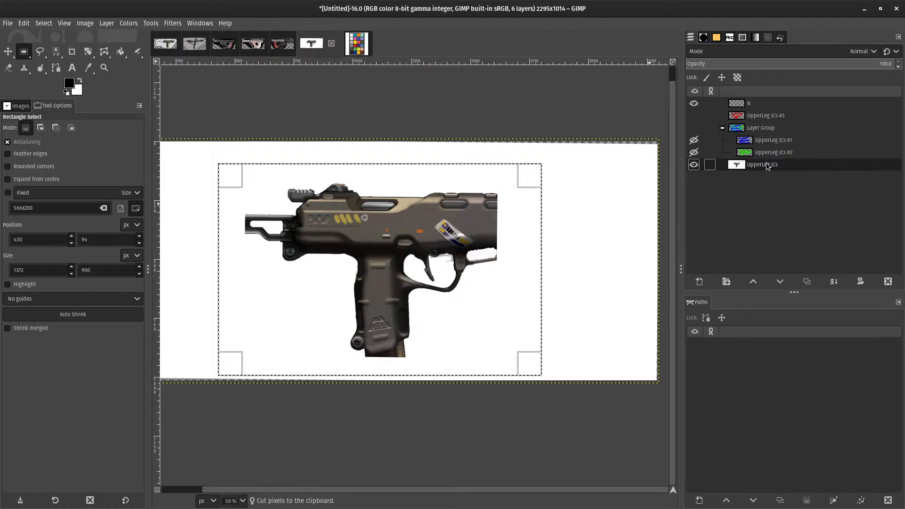
# - Cut the selected gun area from the UpperLeg JCs layer with its alpha channel kept
pyautogui.rightClick(752, 164)
pyautogui.click(746, 170)
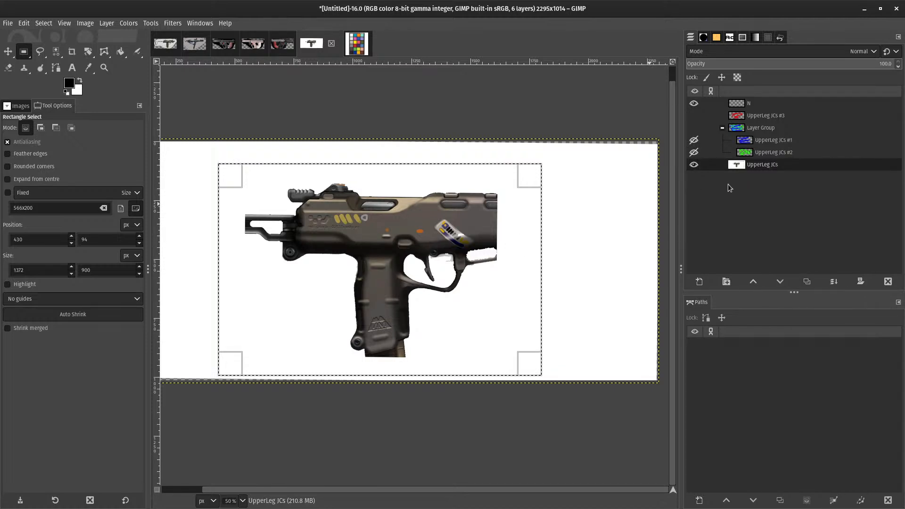
pyautogui.hotkey('ctrl', 'x')
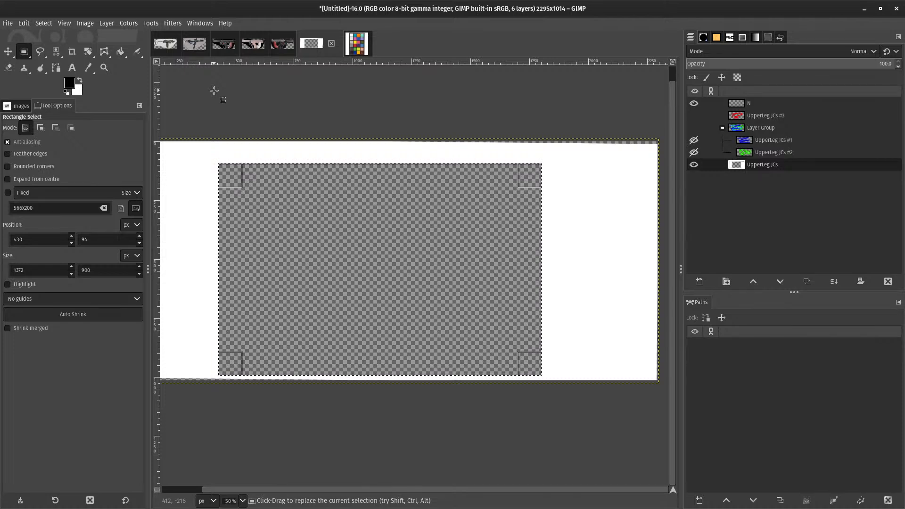
# - Close the colour chart image and discard its changes
pyautogui.click(372, 46)
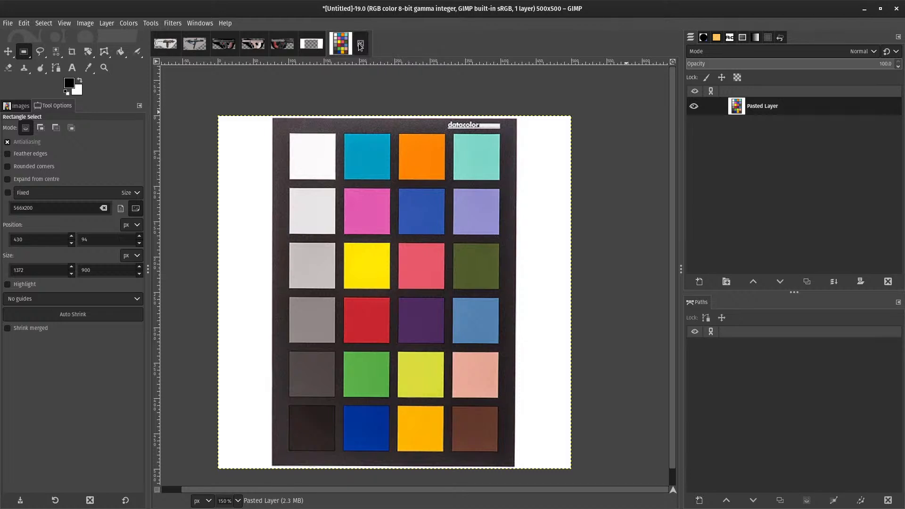
pyautogui.click(361, 44)
pyautogui.click(516, 311)
# - Undo the edits on the gun image back through the cut, selection, rotation and alpha channel removal
pyautogui.hotkey('ctrl', 'z')
pyautogui.hotkey('ctrl', 'z')
pyautogui.hotkey('ctrl', 'z')
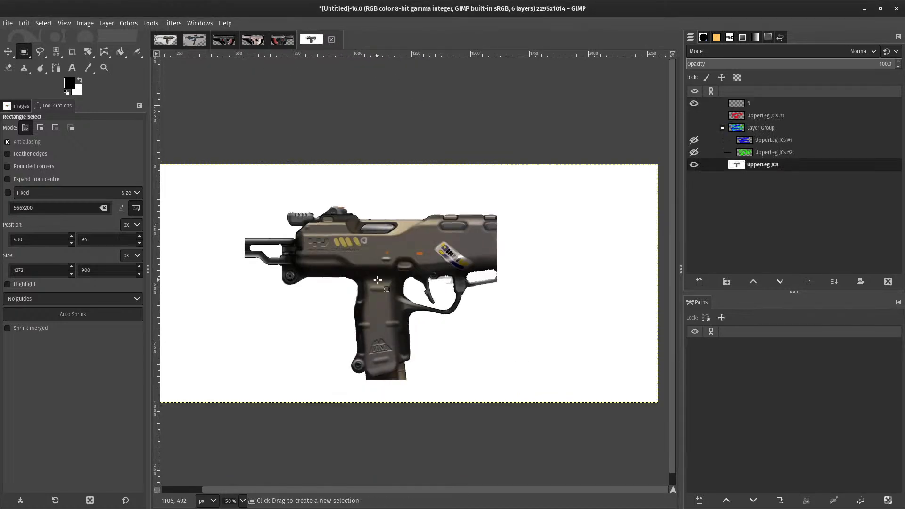
# - In the Image Import & Export preferences, enable adding an alpha channel to imported images, review the color profile policies, and apply
pyautogui.click(23, 23)
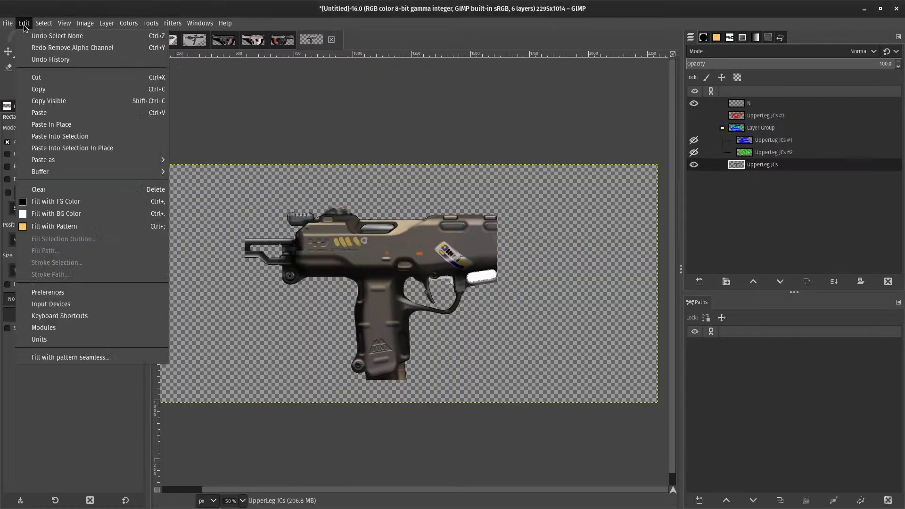
pyautogui.click(51, 293)
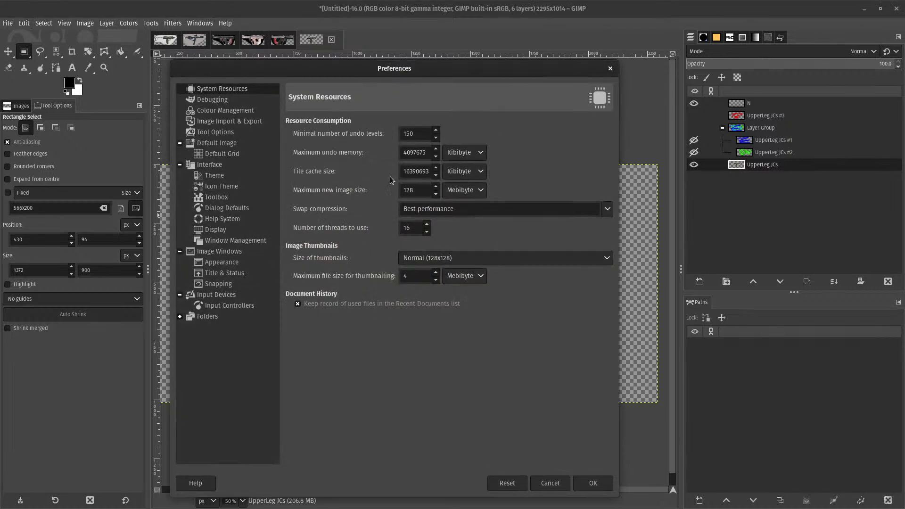
pyautogui.click(210, 121)
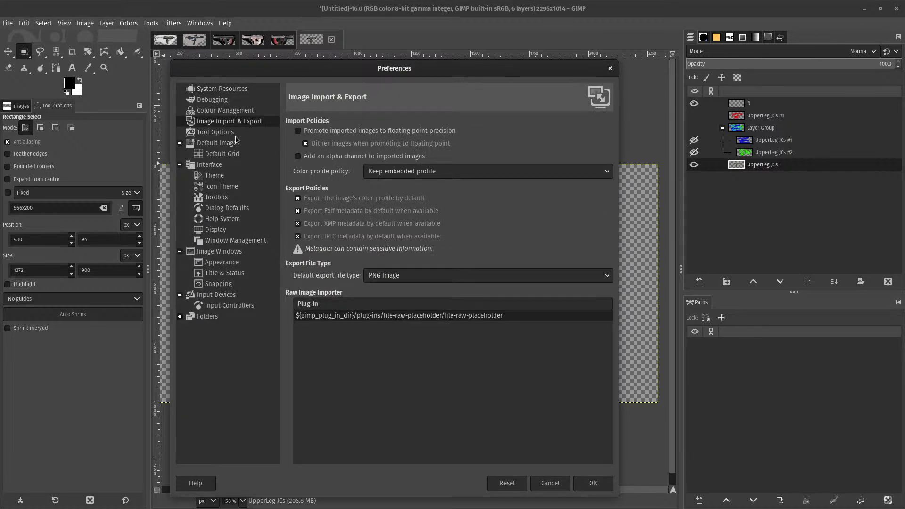
pyautogui.click(330, 156)
pyautogui.click(391, 171)
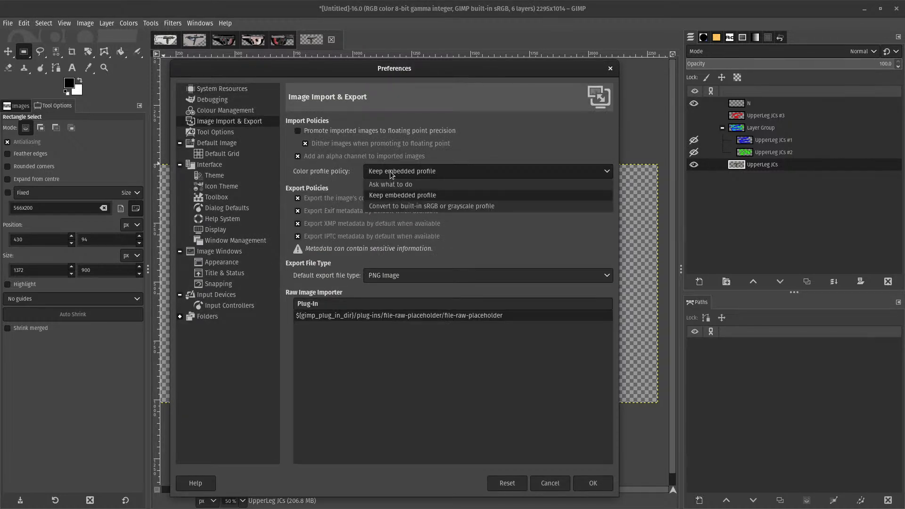
pyautogui.click(389, 174)
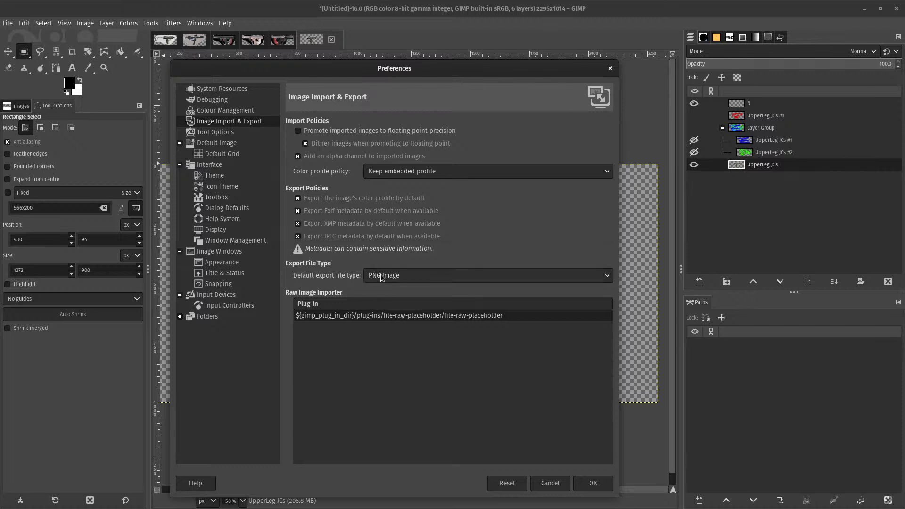
pyautogui.click(605, 485)
# - In the Tool Options preferences, allow editing on non-visible layers and review the default interpolation choices
pyautogui.click(23, 23)
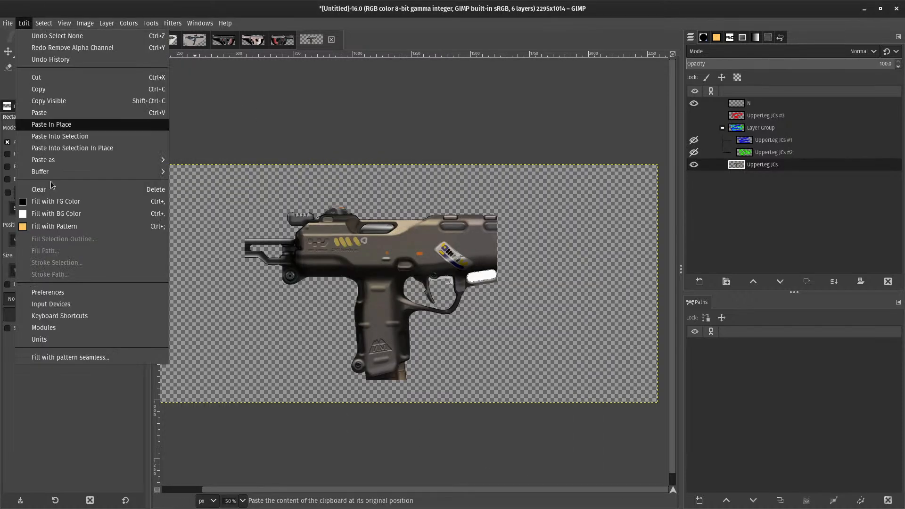
pyautogui.click(53, 290)
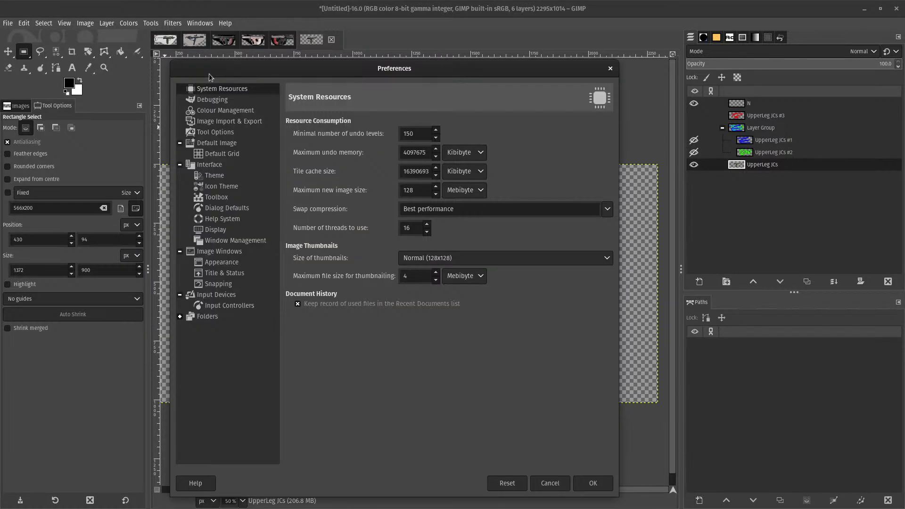
pyautogui.click(204, 133)
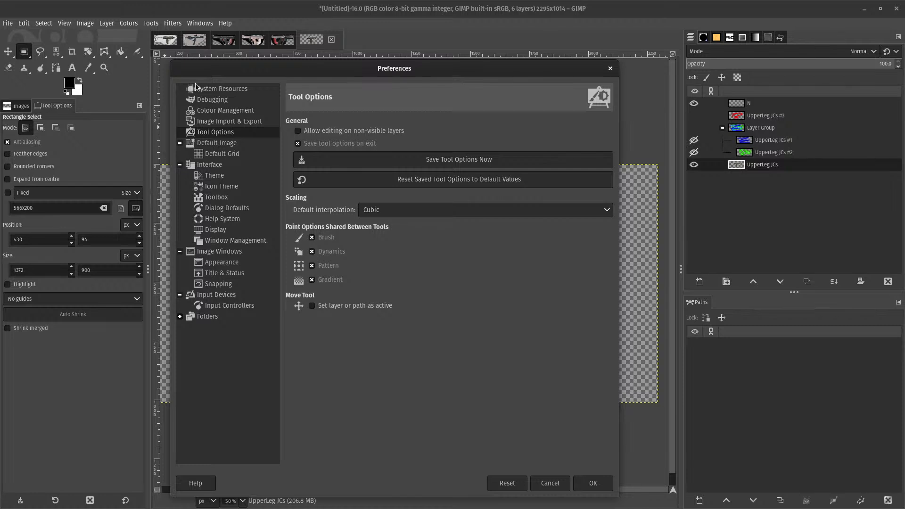
pyautogui.click(320, 131)
pyautogui.click(398, 215)
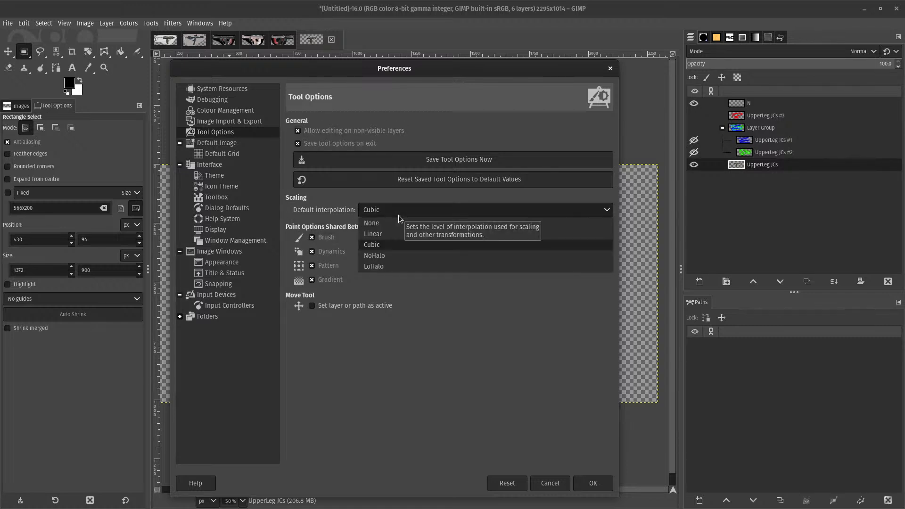
pyautogui.click(398, 215)
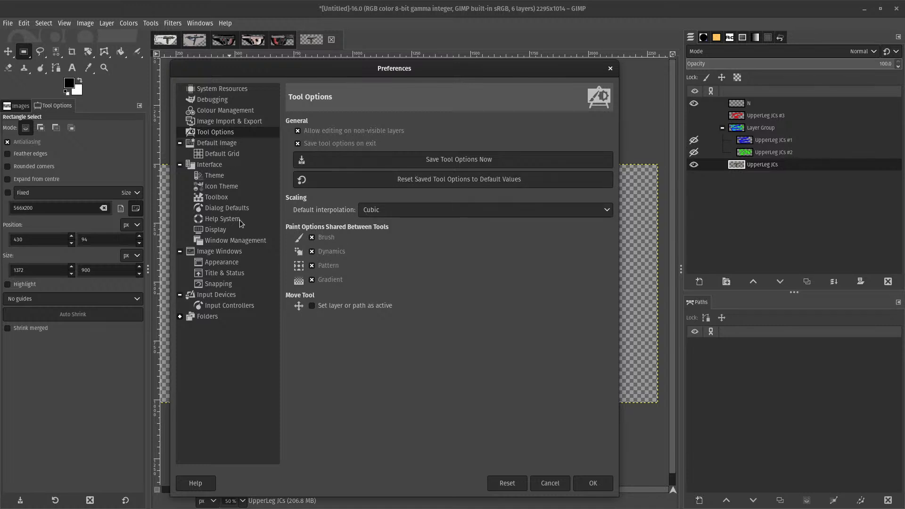
# - Move the Preferences dialog aside, switch to the file manager, and open the TheGamingNerd folder
pyautogui.moveTo(343, 73); pyautogui.dragTo(79, 99)
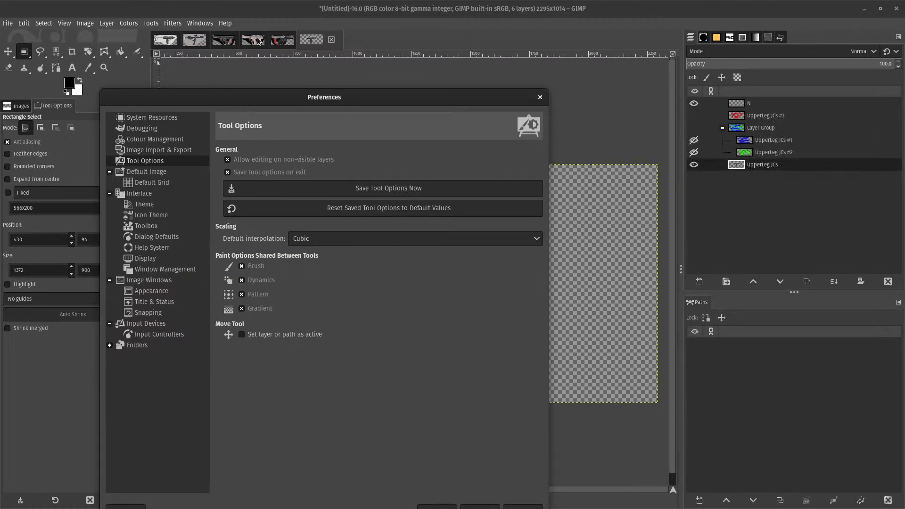
pyautogui.click(581, 102)
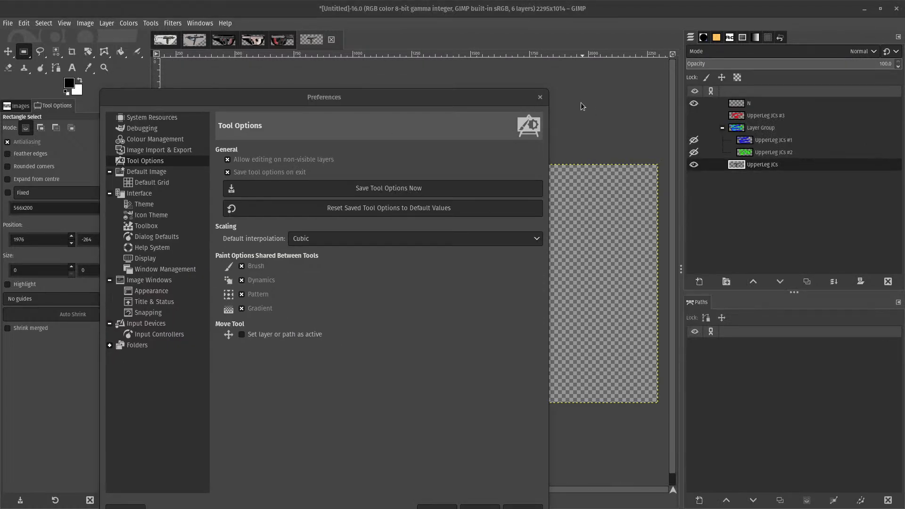
pyautogui.hotkey('alt', 'Tab')
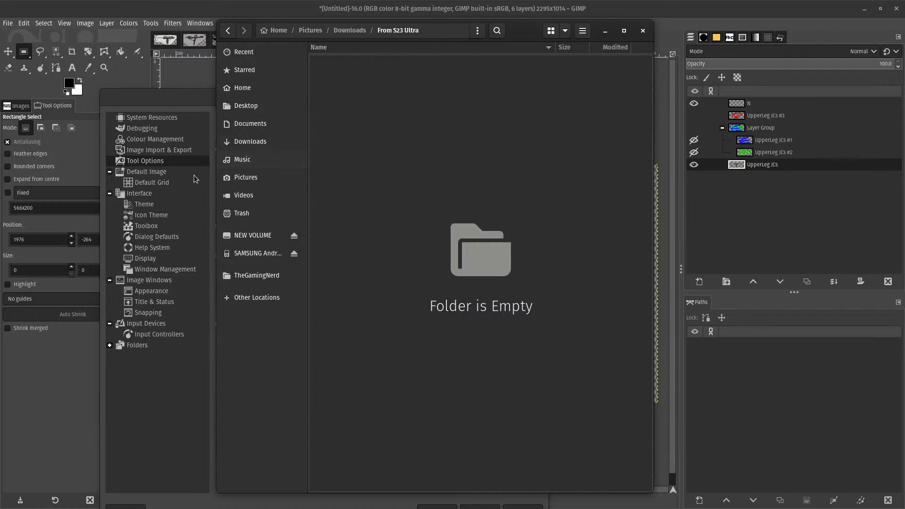
pyautogui.click(249, 141)
pyautogui.click(257, 275)
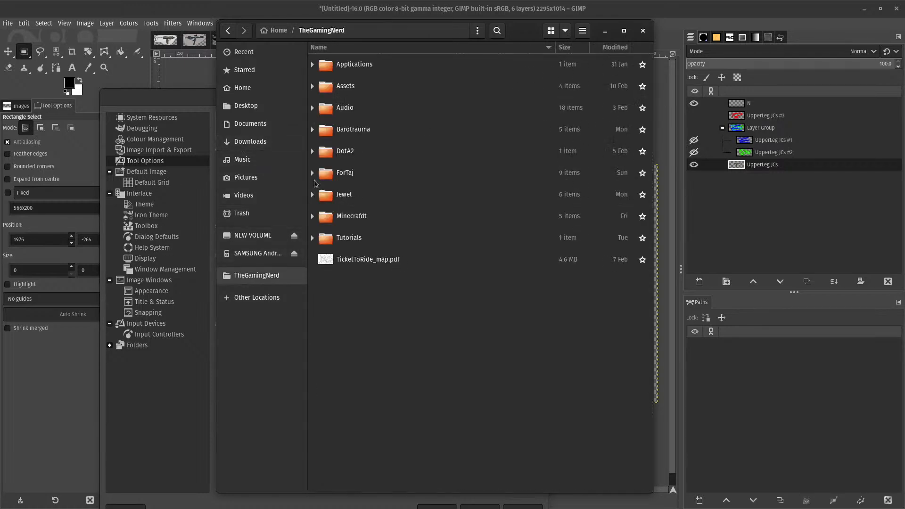
# - Open the Reference images folder inside Barotrauma's Images folder
pyautogui.click(356, 217)
pyautogui.click(360, 129)
pyautogui.click(357, 109)
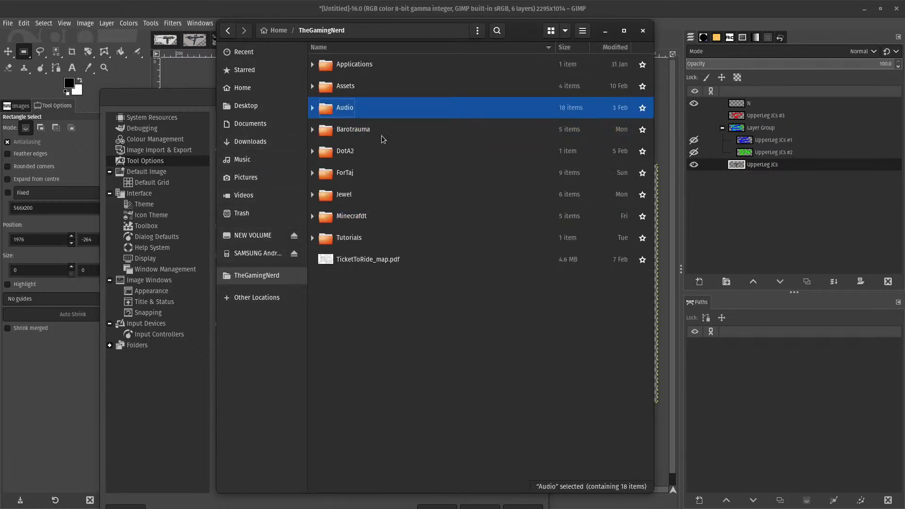
pyautogui.click(383, 135)
pyautogui.doubleClick(369, 137)
pyautogui.click(373, 108)
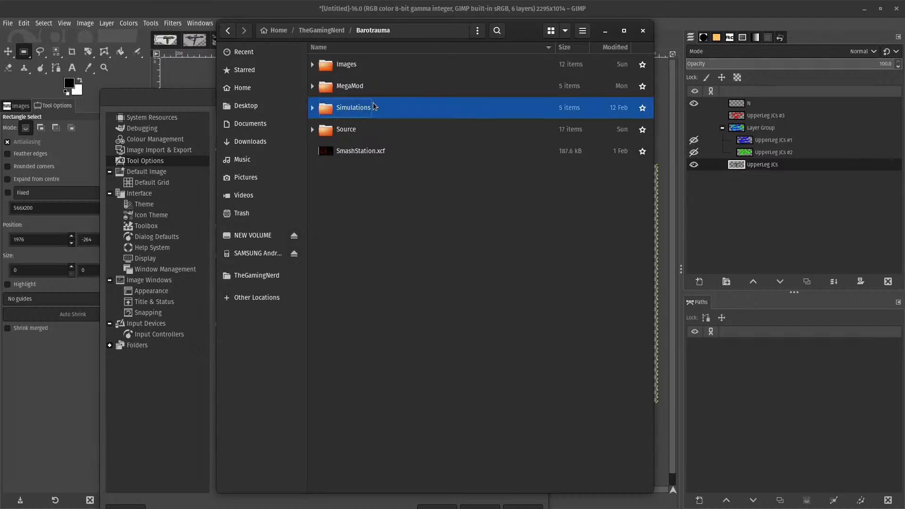
pyautogui.doubleClick(376, 71)
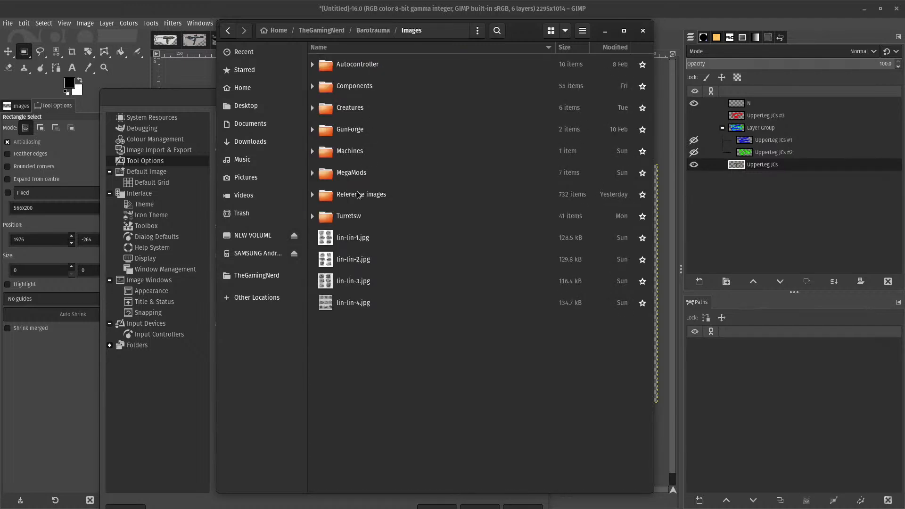
pyautogui.doubleClick(358, 194)
# - Sort the reference images by file size and browse them and the Archive folder for a small gun picture
pyautogui.scroll(-8, 354, 368)
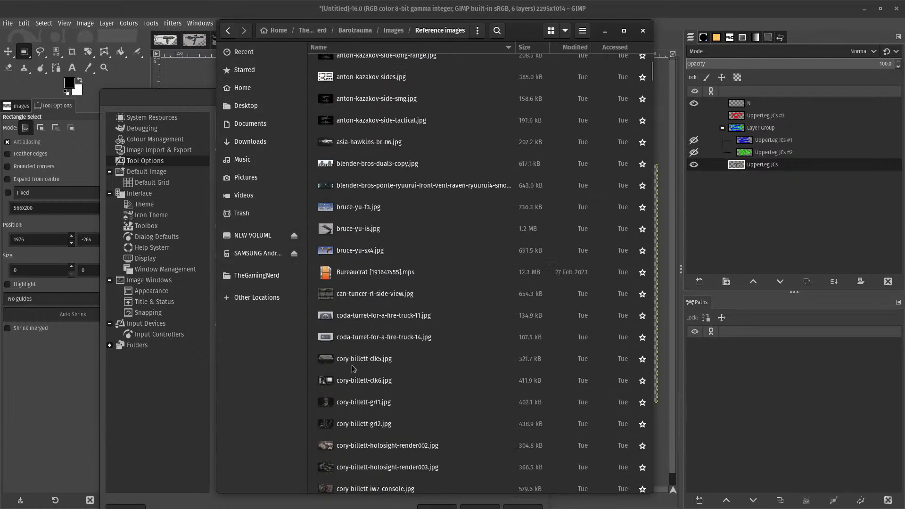
pyautogui.scroll(-5, 370, 361)
pyautogui.scroll(15, 369, 361)
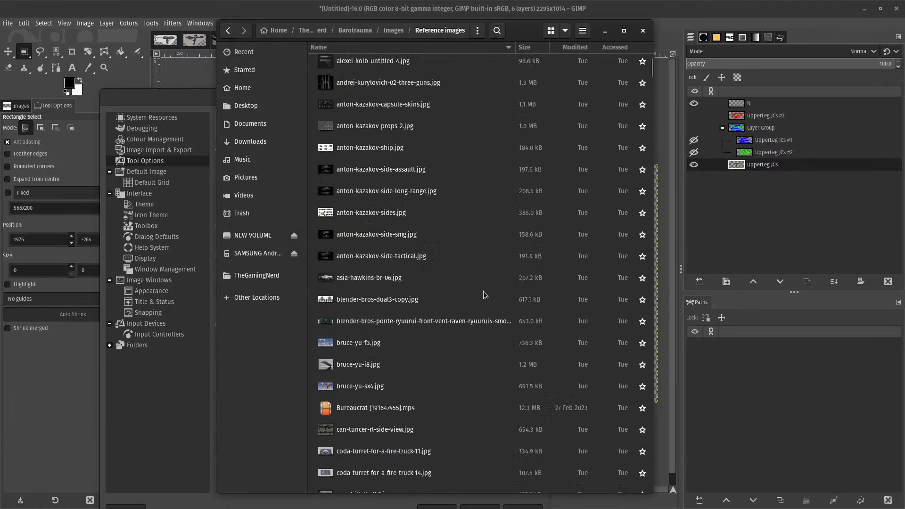
pyautogui.click(540, 49)
pyautogui.scroll(-3, 371, 189)
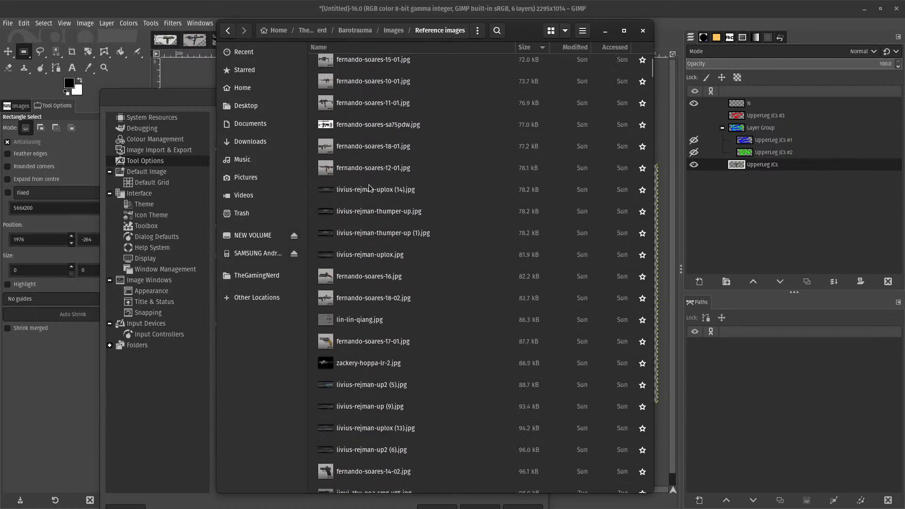
pyautogui.click(347, 278)
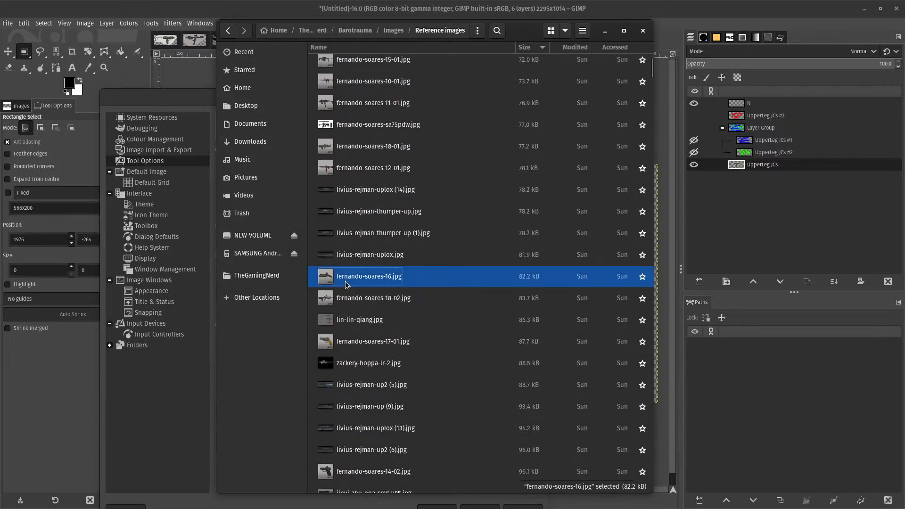
pyautogui.scroll(3, 469, 278)
pyautogui.click(338, 194)
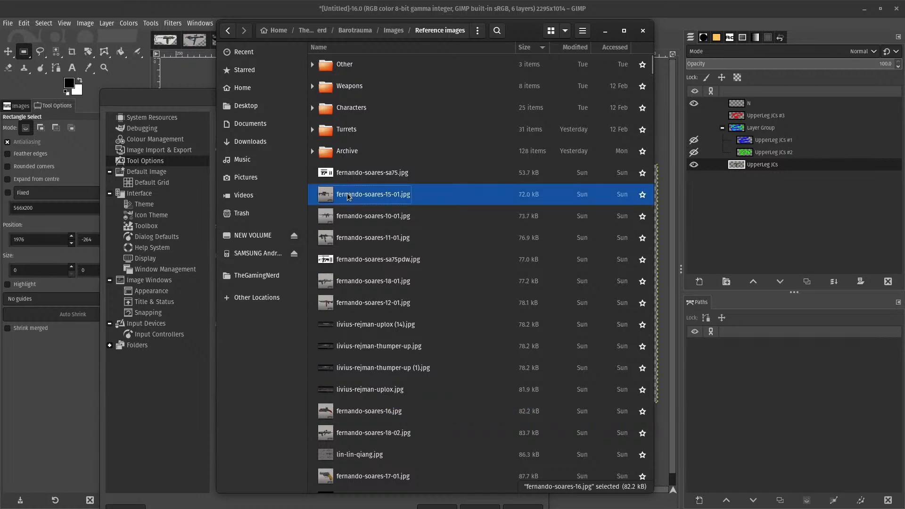
pyautogui.doubleClick(363, 153)
pyautogui.click(228, 30)
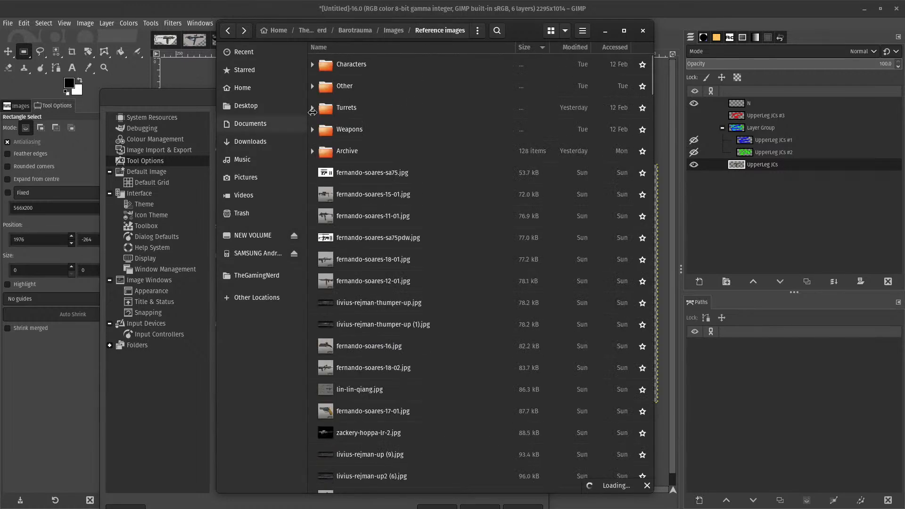
# - Preview the sa75 pistol reference image, close the preview, and open the file in GIMP
pyautogui.doubleClick(374, 172)
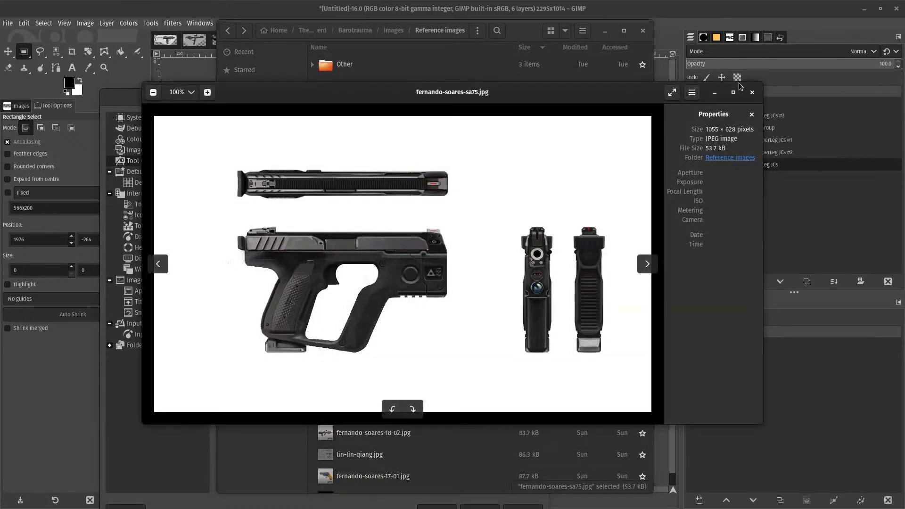
pyautogui.click(767, 95)
pyautogui.rightClick(351, 171)
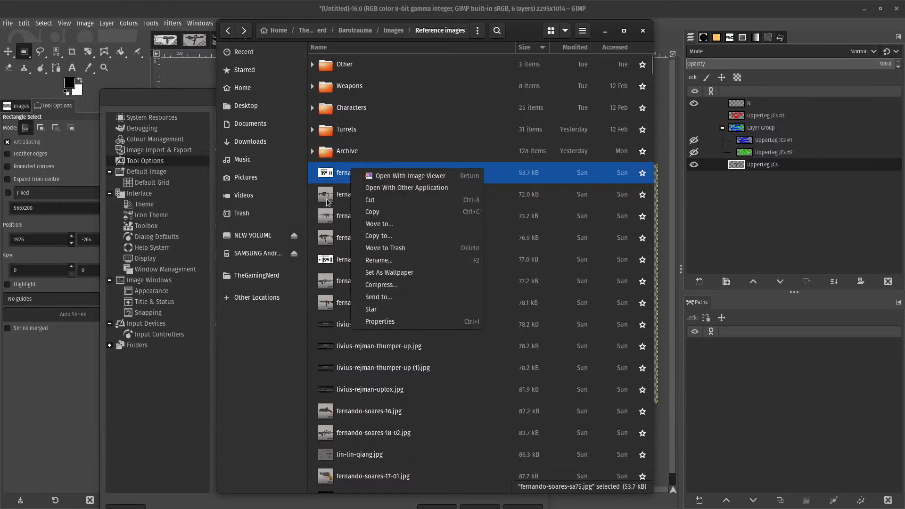
pyautogui.click(406, 188)
pyautogui.click(517, 170)
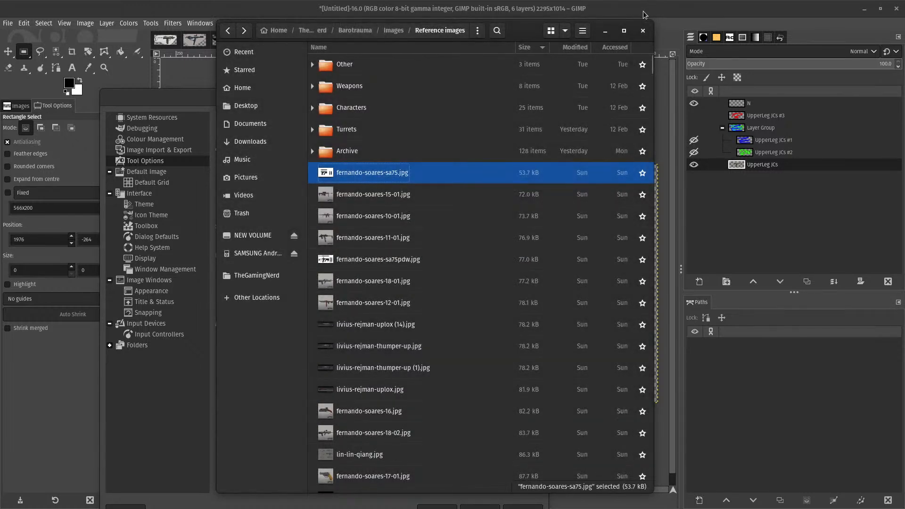
# - Minimise the file manager and close the Preferences dialog to reveal the imported pistol image
pyautogui.click(605, 32)
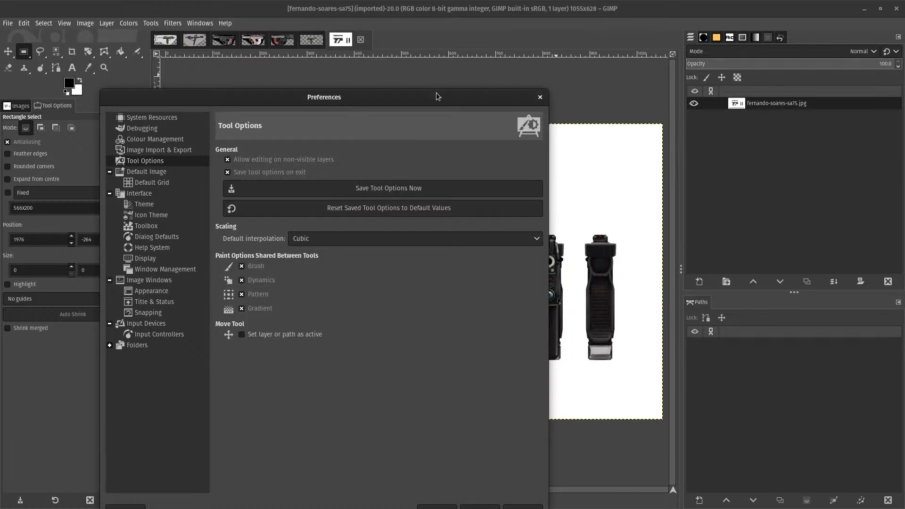
pyautogui.moveTo(436, 95); pyautogui.dragTo(442, 66)
pyautogui.click(546, 71)
# - Rectangle-select the pistol's large side view, about 496 × 316 px, and paste a copy of it as a new image
pyautogui.hotkey('shift', 'r')
pyautogui.press('r')
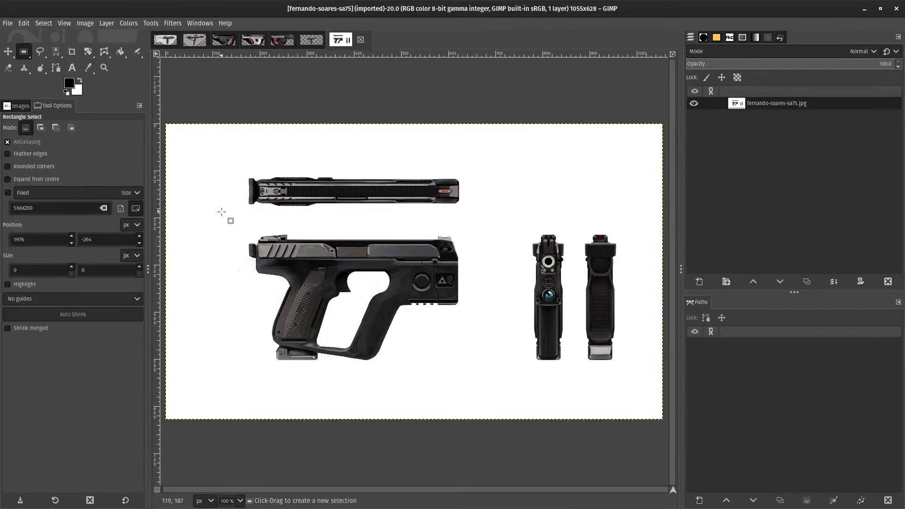
pyautogui.moveTo(223, 222); pyautogui.dragTo(474, 383)
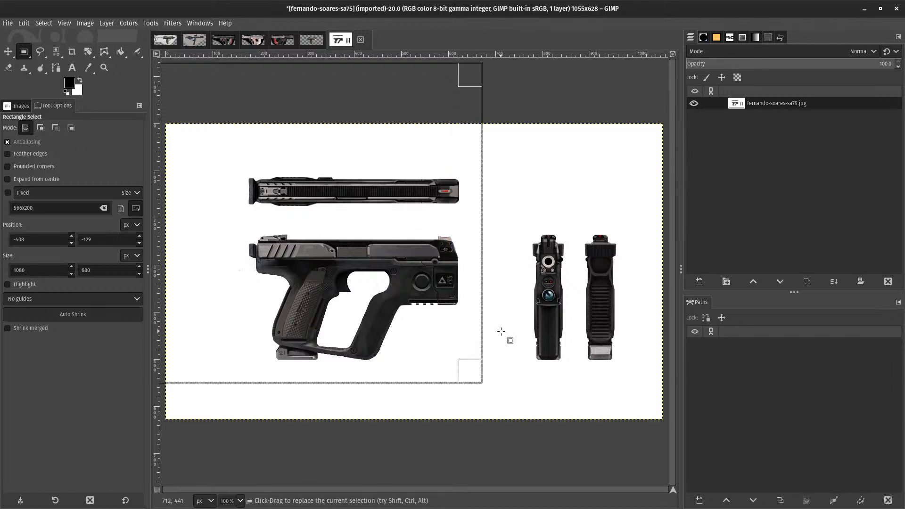
pyautogui.hotkey('ctrl', 'z')
pyautogui.moveTo(231, 224); pyautogui.dragTo(465, 373)
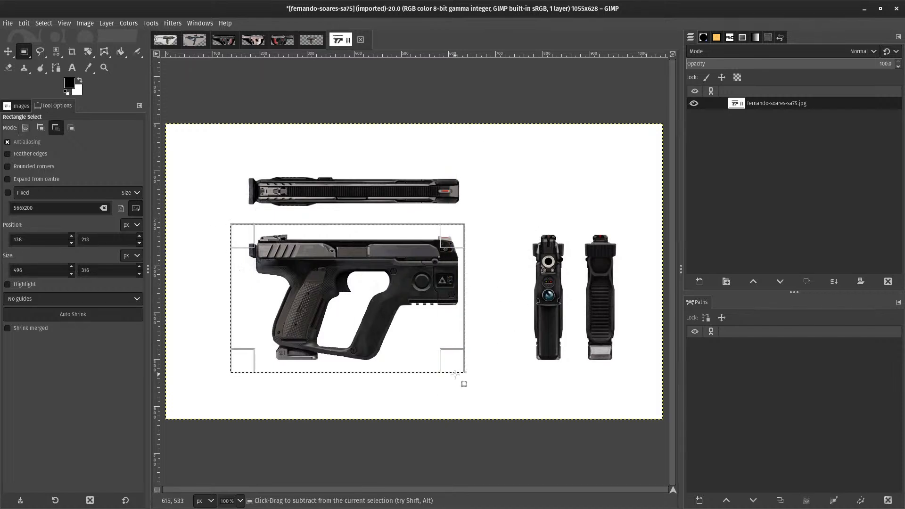
pyautogui.hotkey('ctrl', 'c')
pyautogui.hotkey('ctrl', 'shift', 'v')
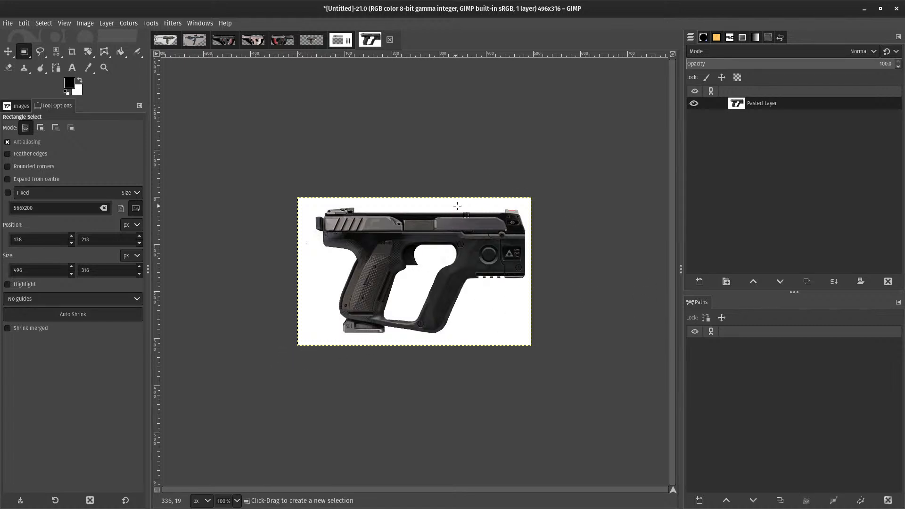
# - Start scaling the new pistol image, try a proportional width of 1000 px, and set the width back to 496 px
pyautogui.scroll(-2, 467, 236)
pyautogui.scroll(4, 468, 236)
pyautogui.scroll(-1, 468, 236)
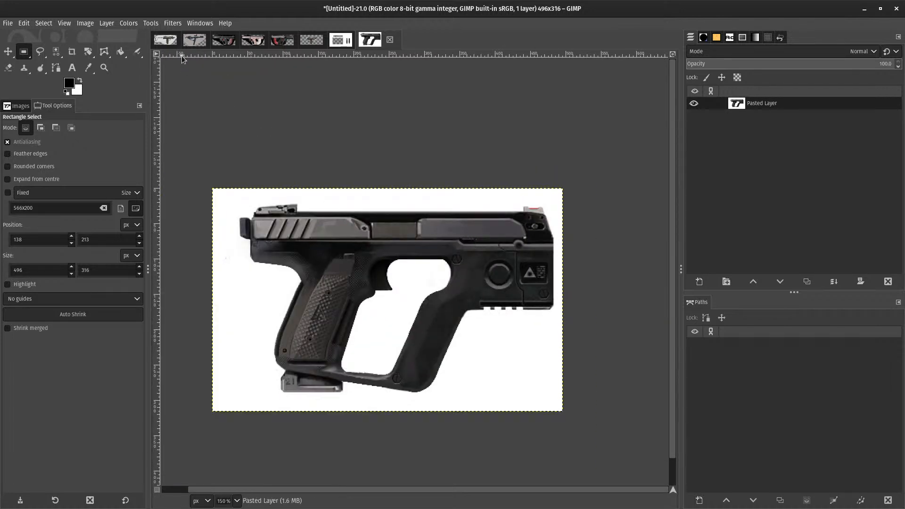
pyautogui.scroll(-2, 192, 141)
pyautogui.click(86, 23)
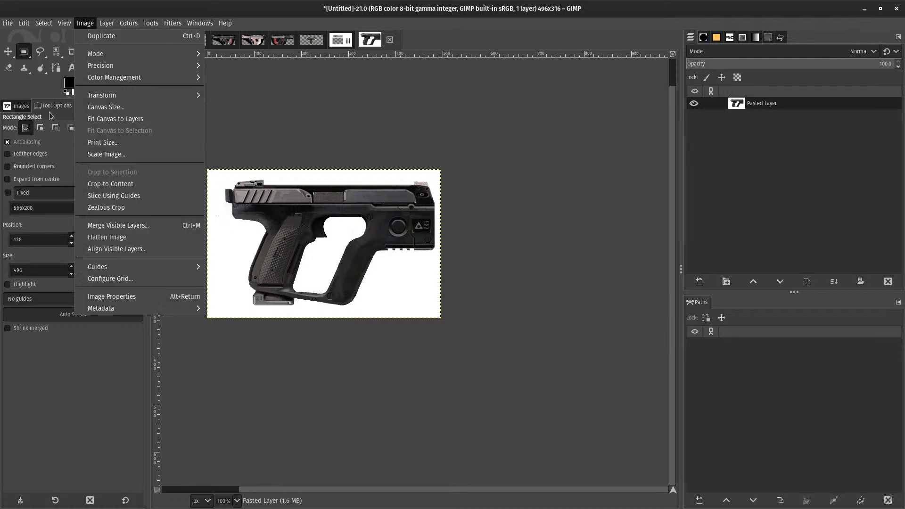
pyautogui.click(106, 154)
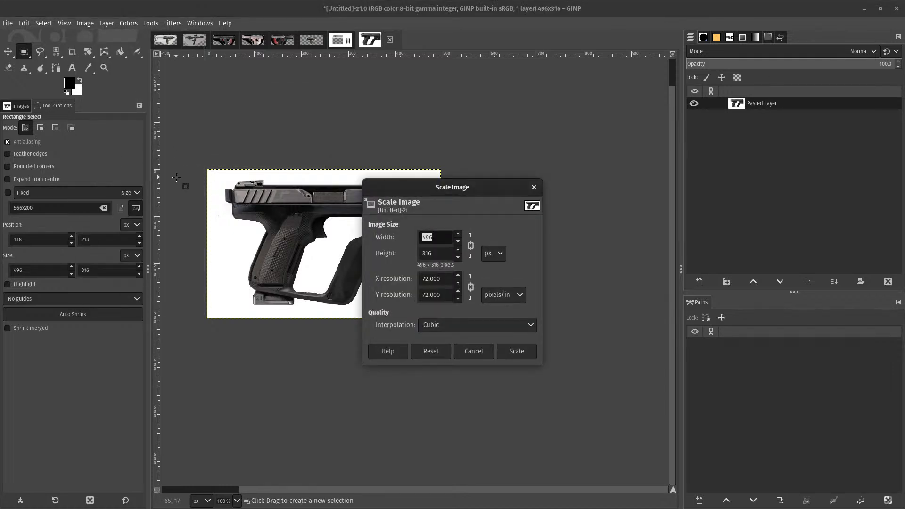
pyautogui.write('1000')
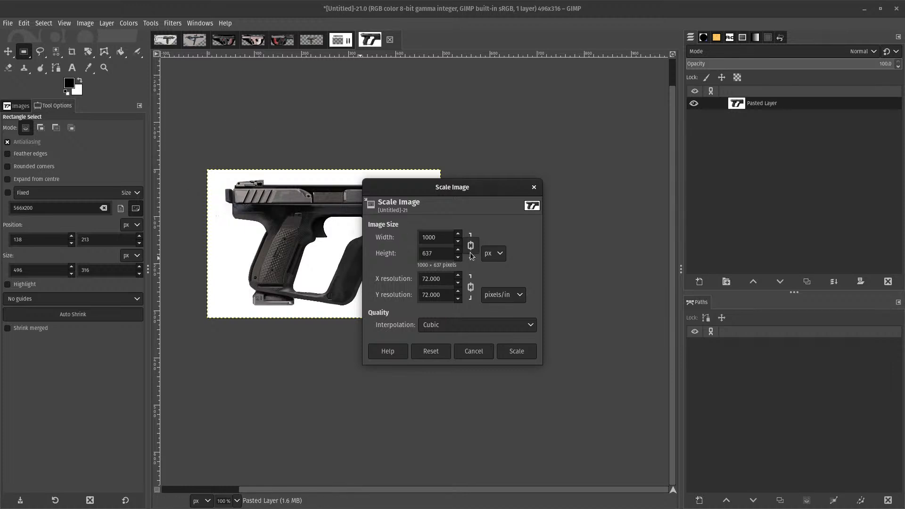
pyautogui.click(443, 241)
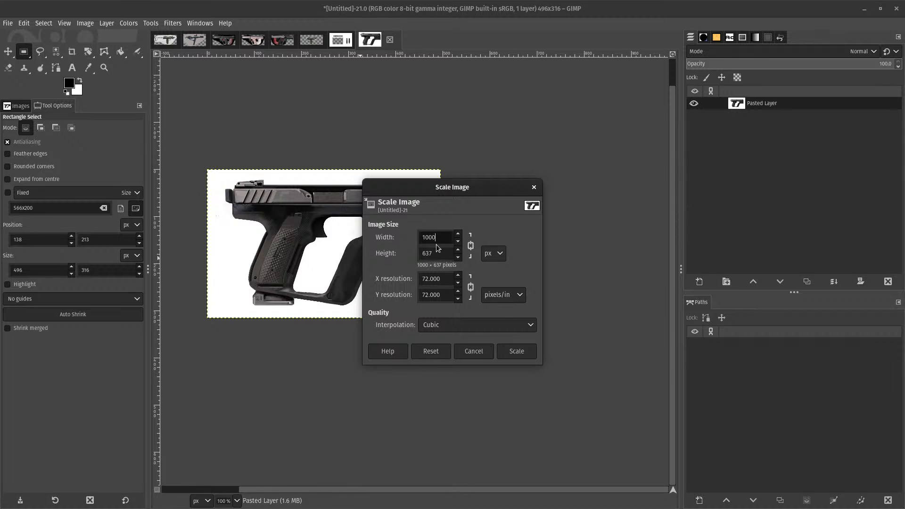
pyautogui.doubleClick(429, 237)
pyautogui.write('496')
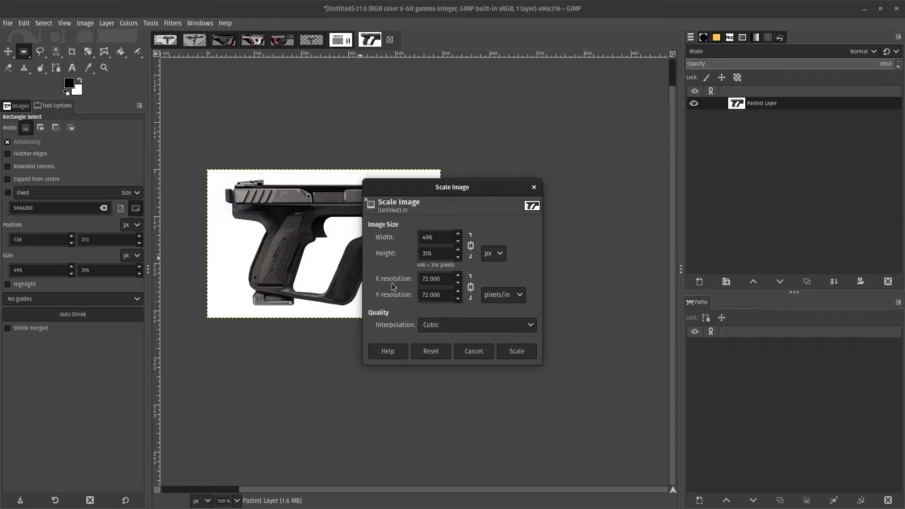
# - Unlink the width and height, try a width of 1000 px, and set the width back to 496 px
pyautogui.doubleClick(436, 241)
pyautogui.click(471, 246)
pyautogui.write('1000')
pyautogui.doubleClick(435, 243)
pyautogui.write('496')
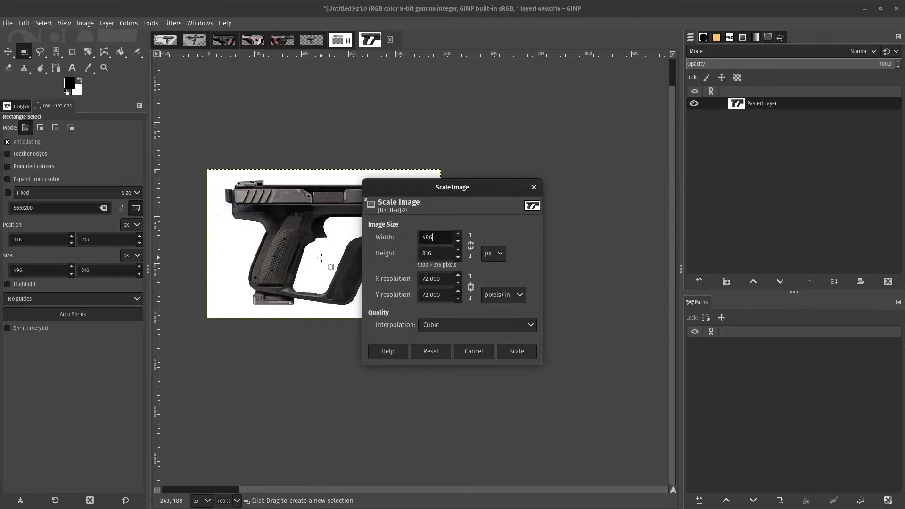
pyautogui.press('Tab')
# - Relink the width and height, try a proportional width of 100 px, and cancel the scaling
pyautogui.click(471, 245)
pyautogui.doubleClick(433, 237)
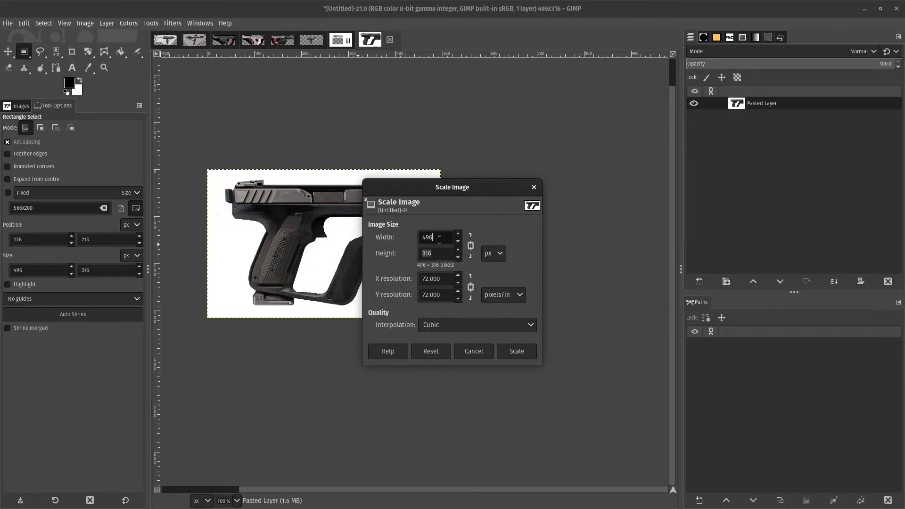
pyautogui.write('100')
pyautogui.press('Tab')
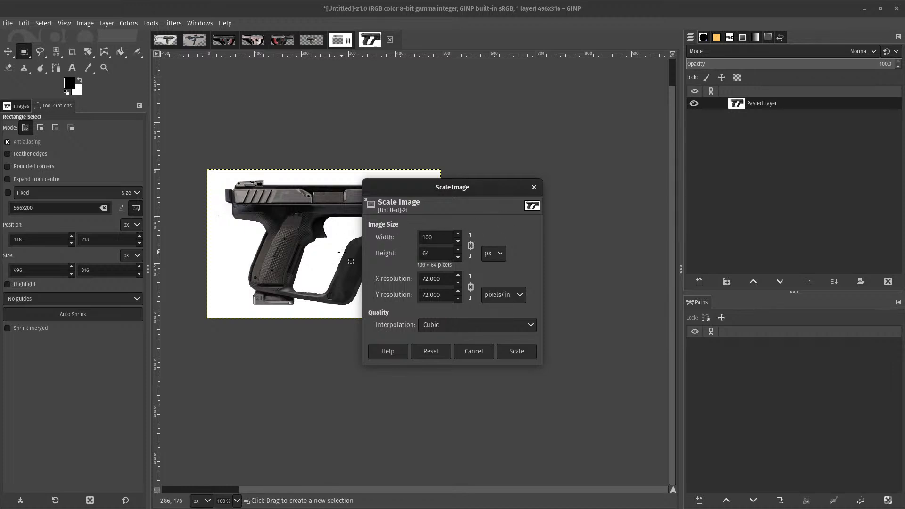
pyautogui.hotkey('shift', 'Tab')
pyautogui.write('100')
pyautogui.press('Tab')
pyautogui.press('Escape')
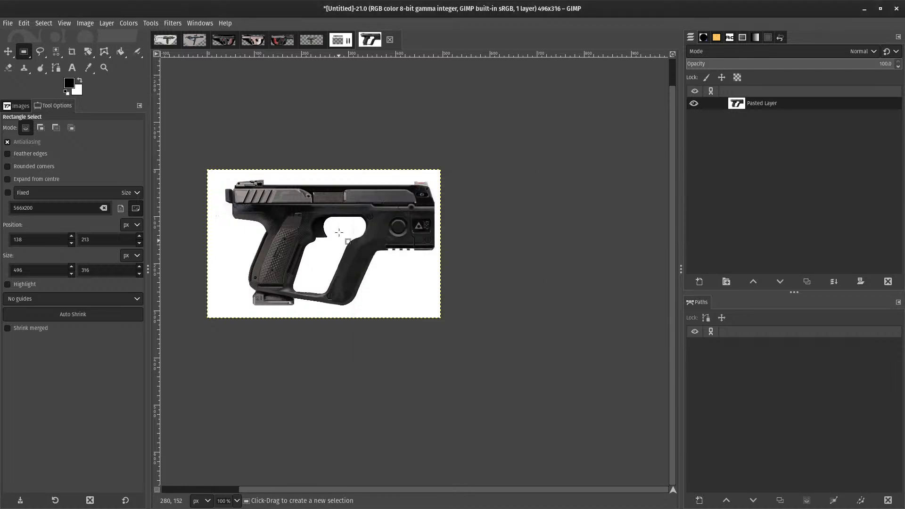
# - Export the pistol image as testPistol_small.png into the Barotrauma folder under TheGamingNerd
pyautogui.click(8, 23)
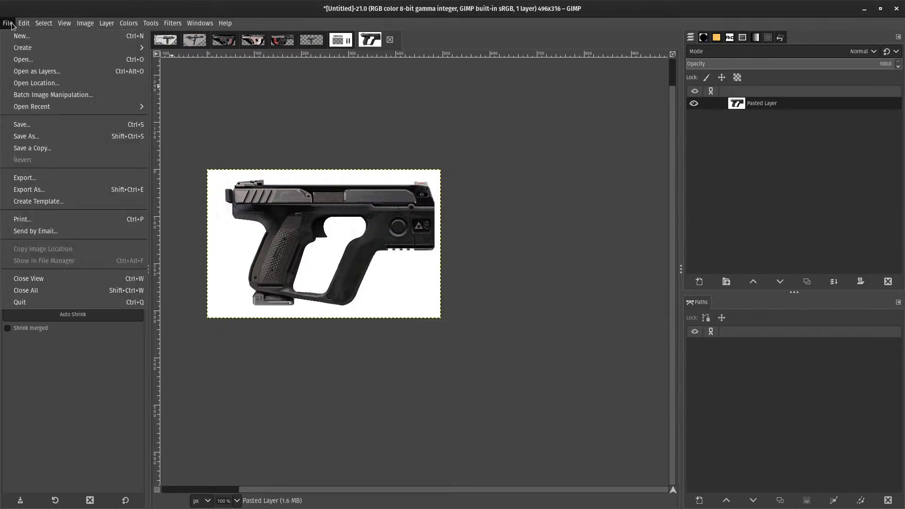
pyautogui.click(73, 187)
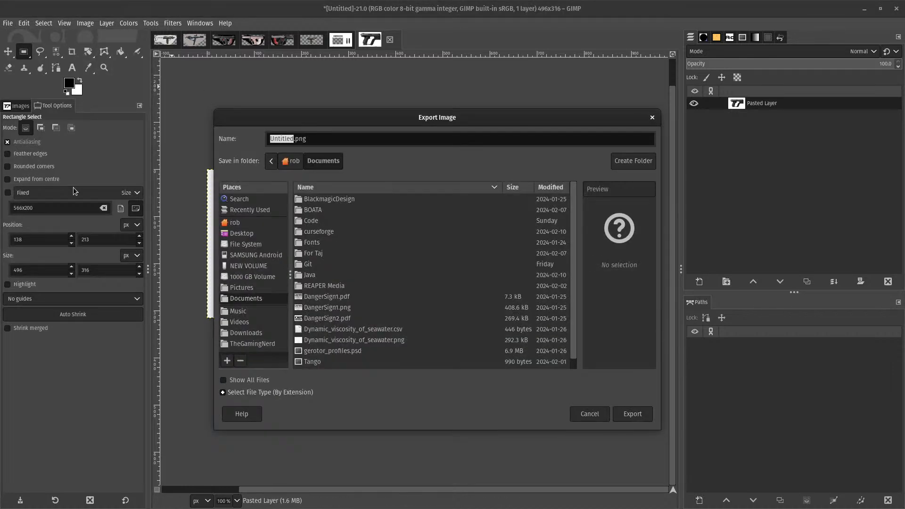
pyautogui.click(252, 343)
pyautogui.doubleClick(306, 234)
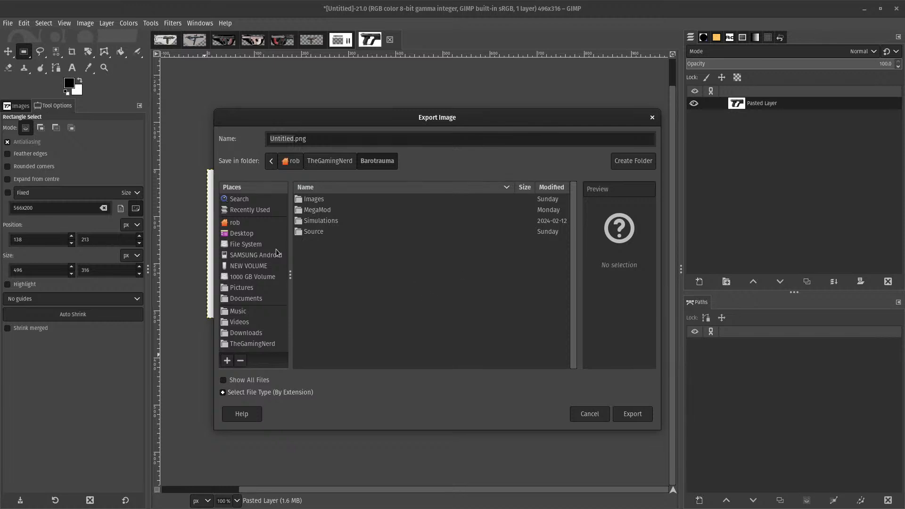
pyautogui.tripleClick(325, 138)
pyautogui.write('T4EST')
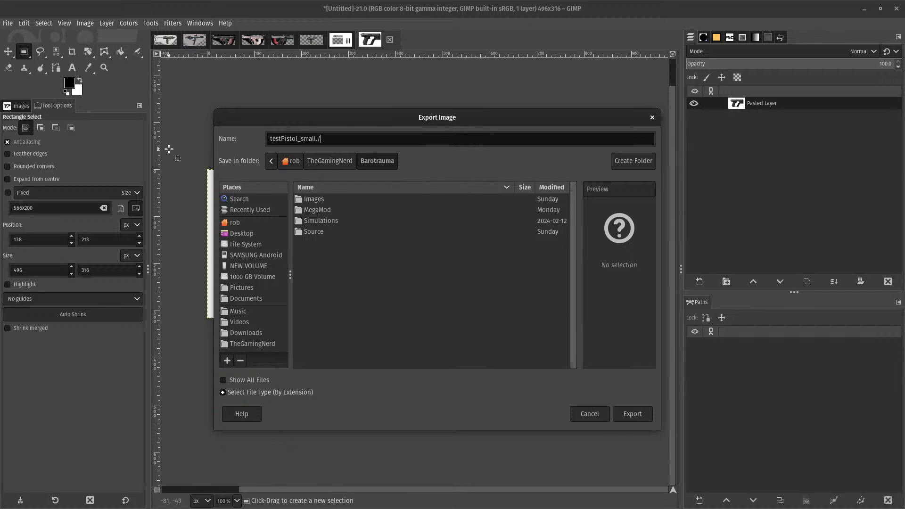
pyautogui.press('Return')
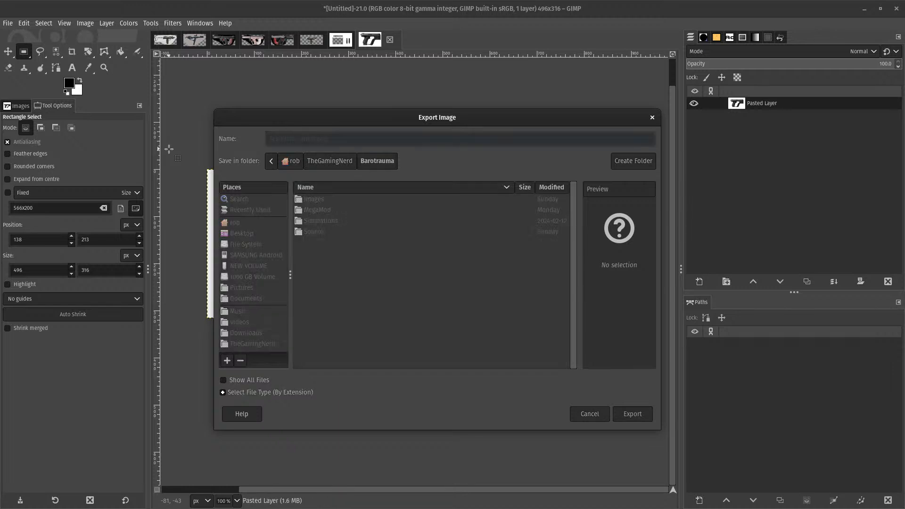
pyautogui.click(485, 378)
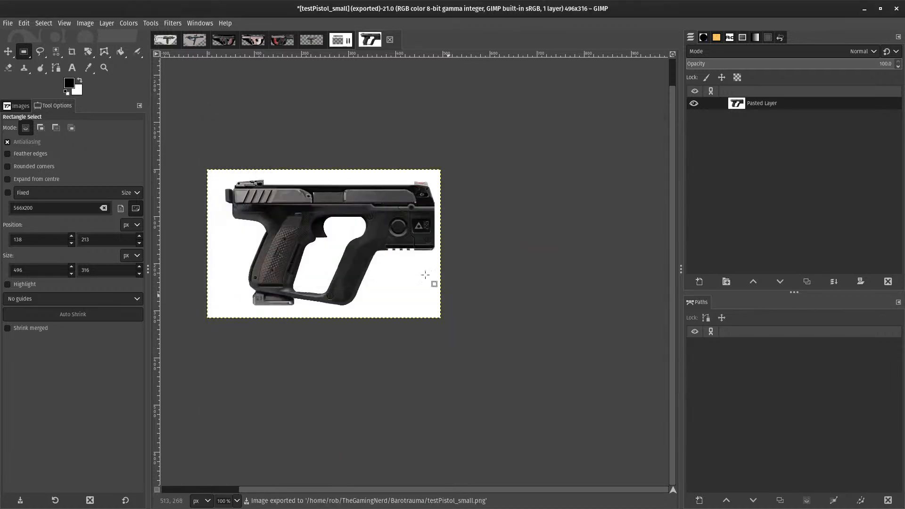
# - Start scaling the pistol image and switch the size unit to percent
pyautogui.click(84, 24)
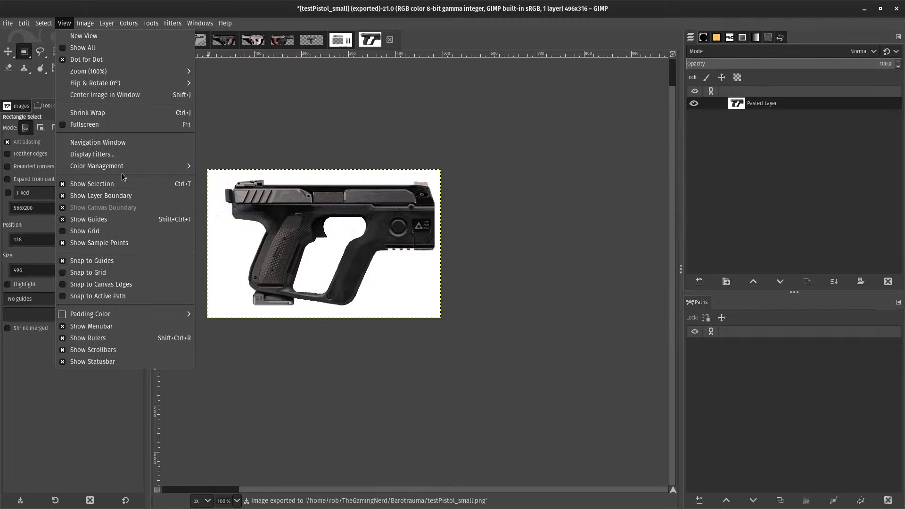
pyautogui.moveTo(127, 167)
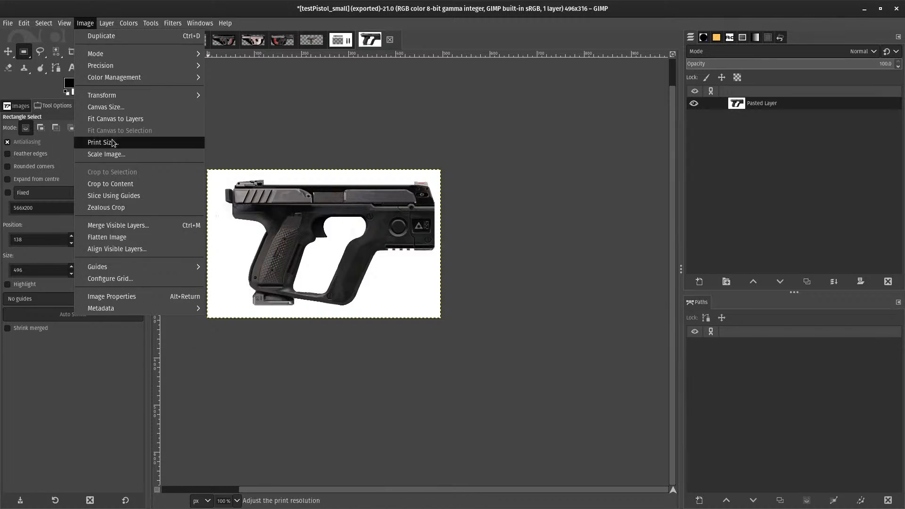
pyautogui.click(113, 154)
pyautogui.click(493, 255)
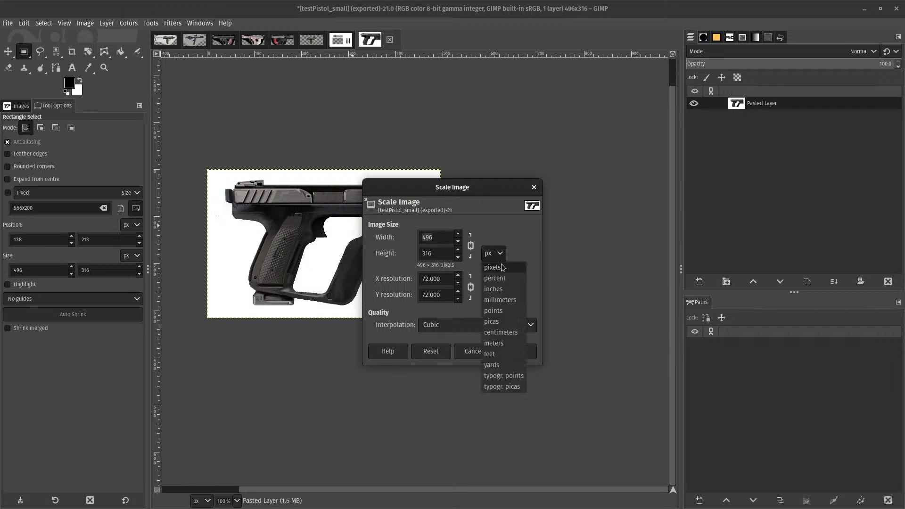
pyautogui.click(494, 278)
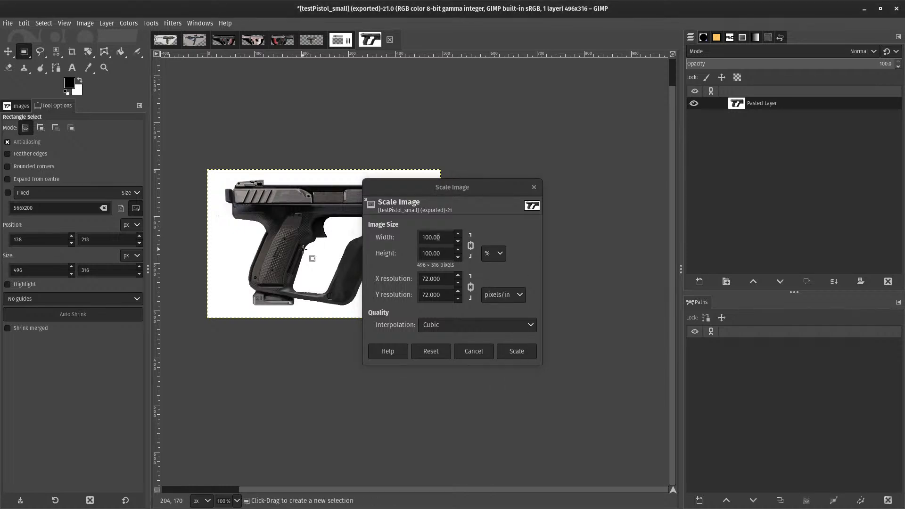
# - Set the linked width and height to 200 percent and scale the image with Cubic interpolation
pyautogui.click(451, 236)
pyautogui.tripleClick(451, 236)
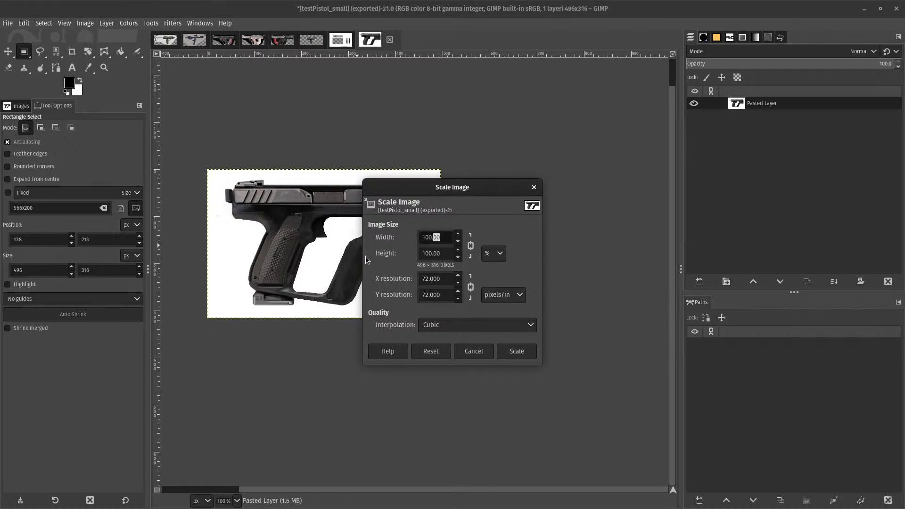
pyautogui.write('23')
pyautogui.write('0')
pyautogui.press('BackSpace')
pyautogui.press('BackSpace')
pyautogui.write('00')
pyautogui.press('Return')
pyautogui.click(517, 351)
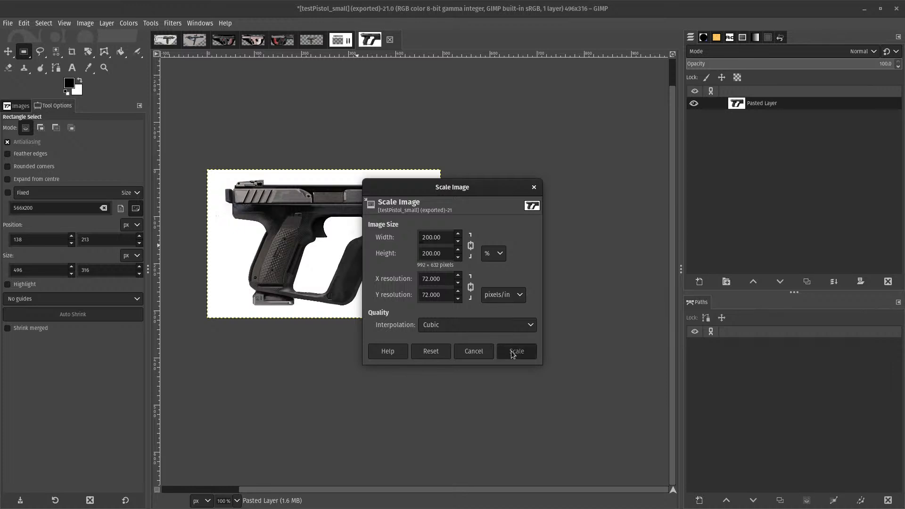
# - Export the enlarged pistol image as testPistol_bigButUgly.png into the Barotrauma folder
pyautogui.scroll(3, 261, 206)
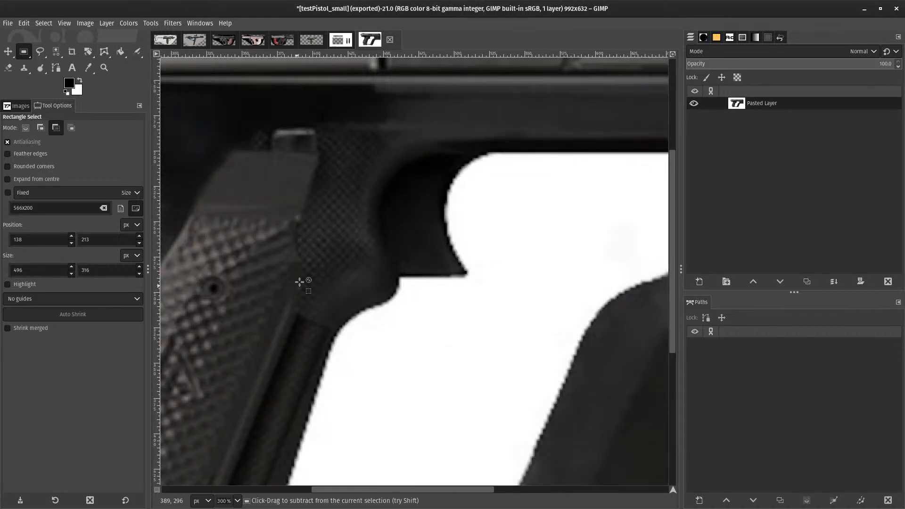
pyautogui.scroll(-2, 330, 281)
pyautogui.scroll(1, 330, 292)
pyautogui.scroll(-3, 402, 262)
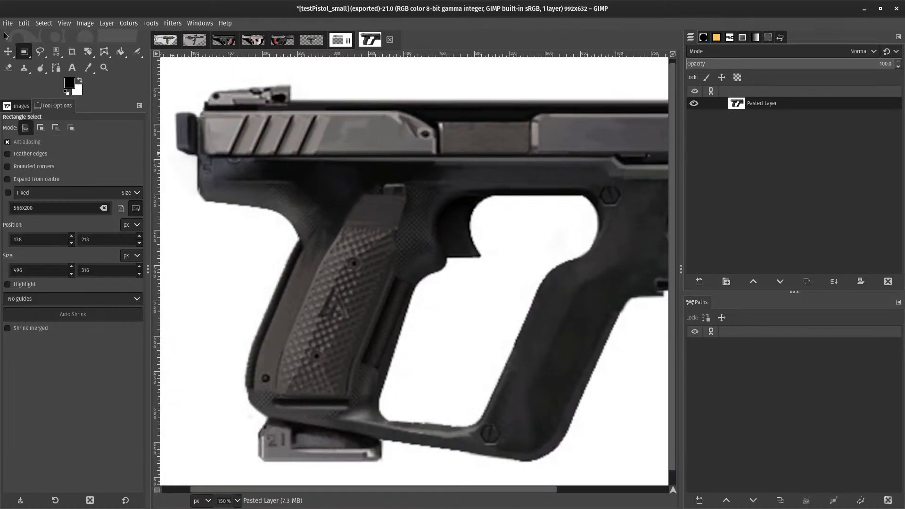
pyautogui.click(7, 23)
pyautogui.click(40, 190)
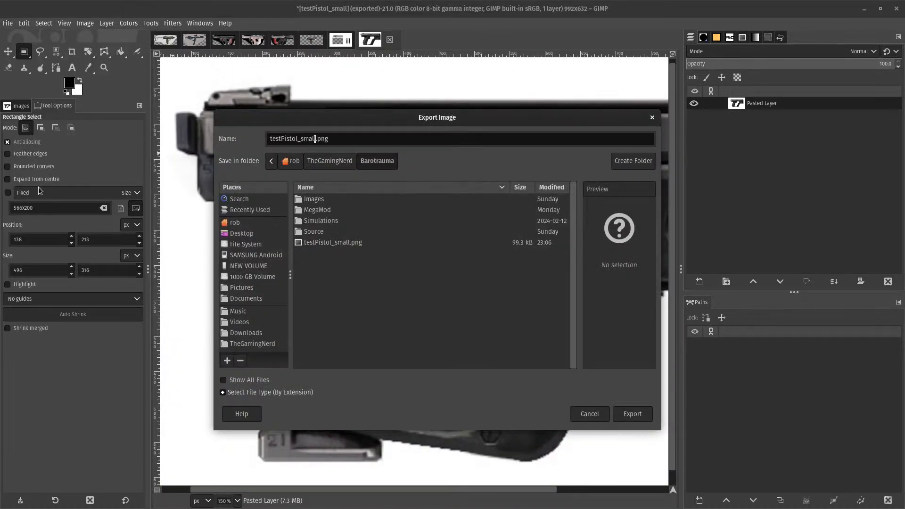
pyautogui.write('bigButUgly')
pyautogui.press('Return')
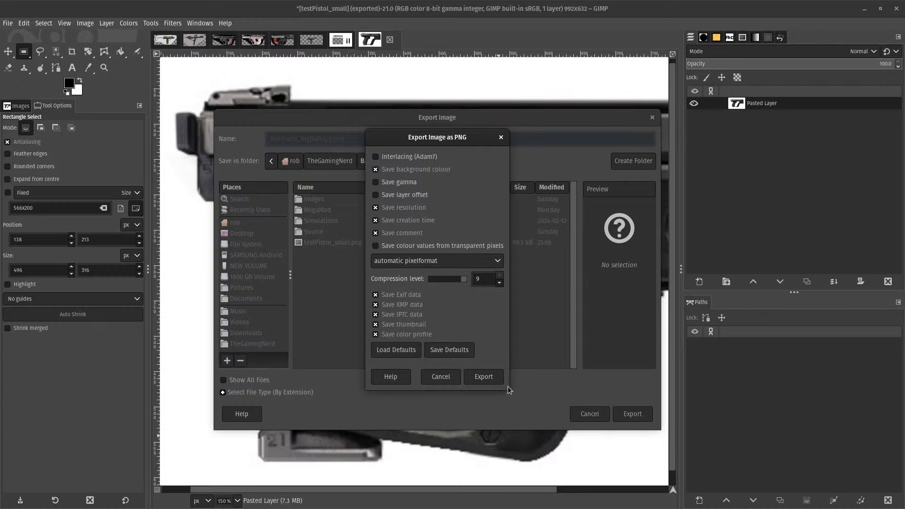
pyautogui.click(494, 383)
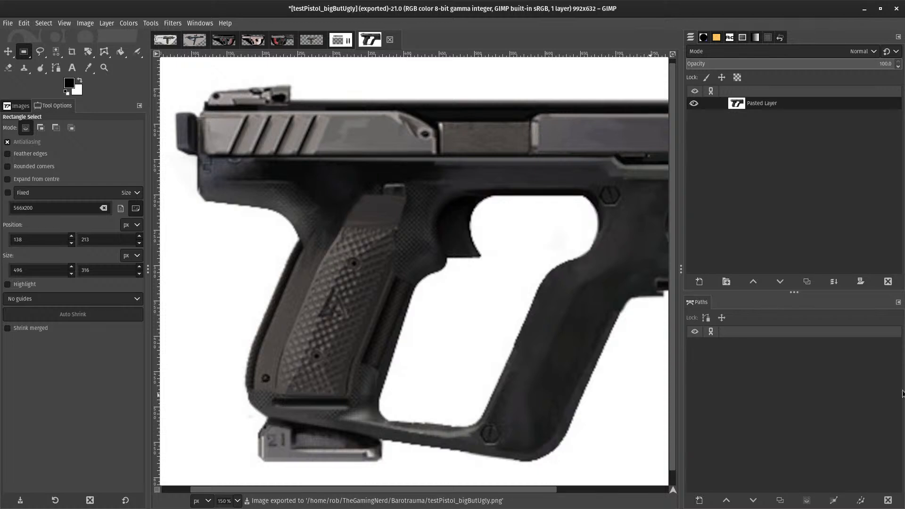
# - Search the system's applications for upscayl and launch Upscayl
pyautogui.scroll(-3, 542, 319)
pyautogui.scroll(2, 405, 315)
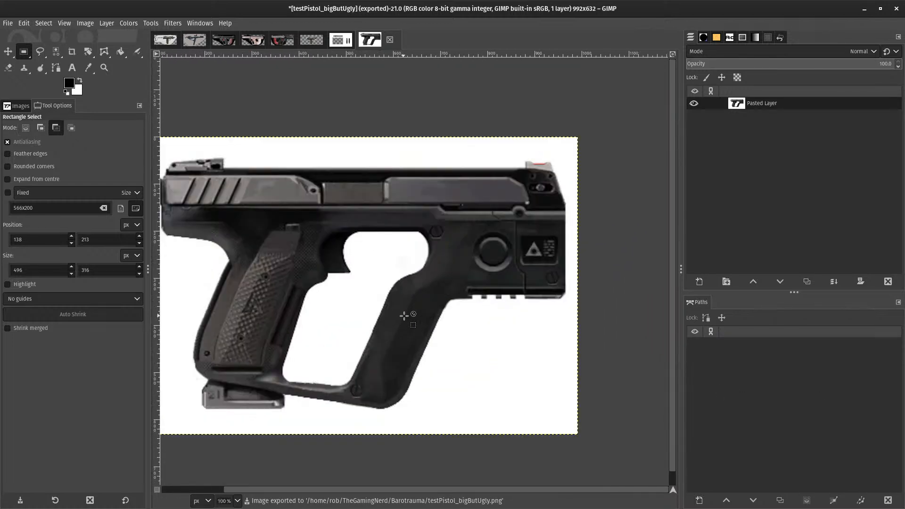
pyautogui.scroll(-1, 404, 316)
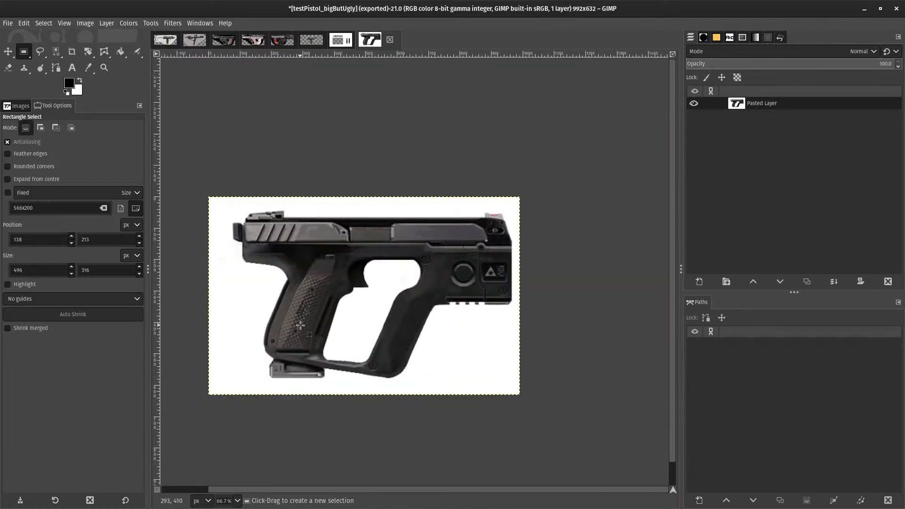
pyautogui.press('super')
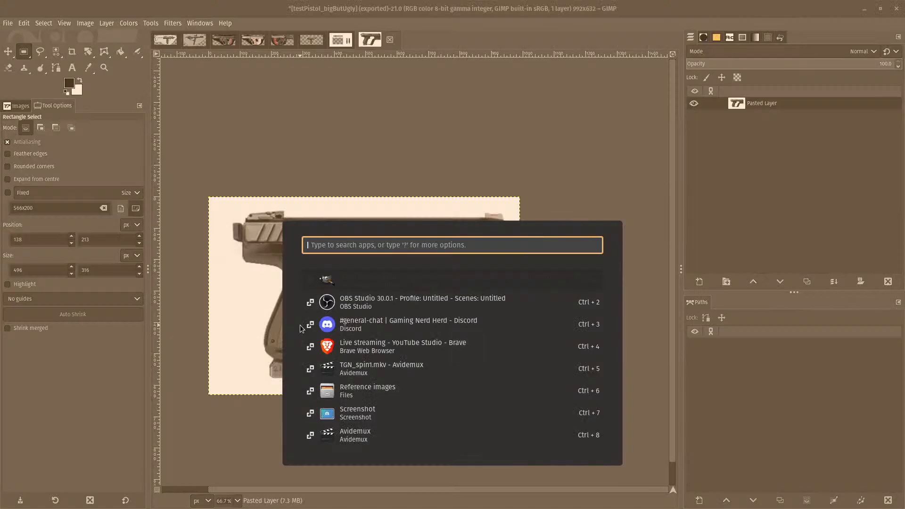
pyautogui.write('ups=ca')
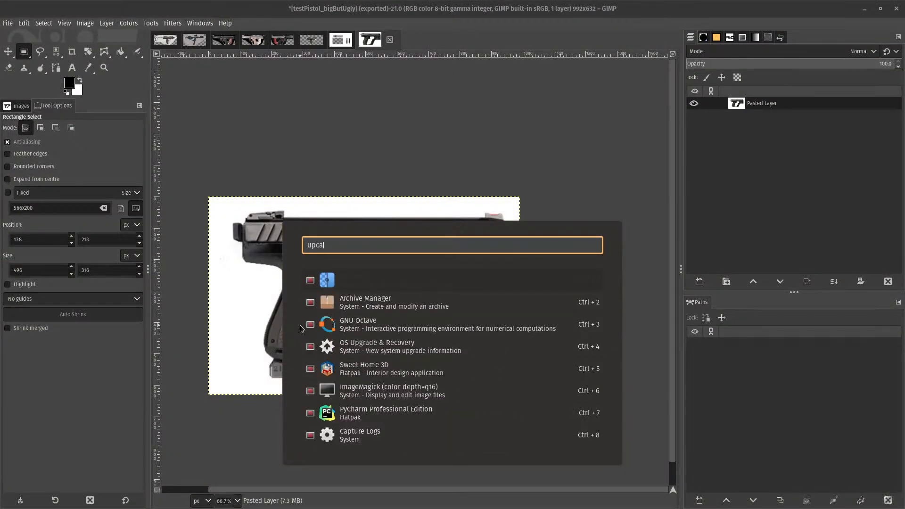
pyautogui.press('BackSpace')
pyautogui.press('BackSpace')
pyautogui.press('BackSpace')
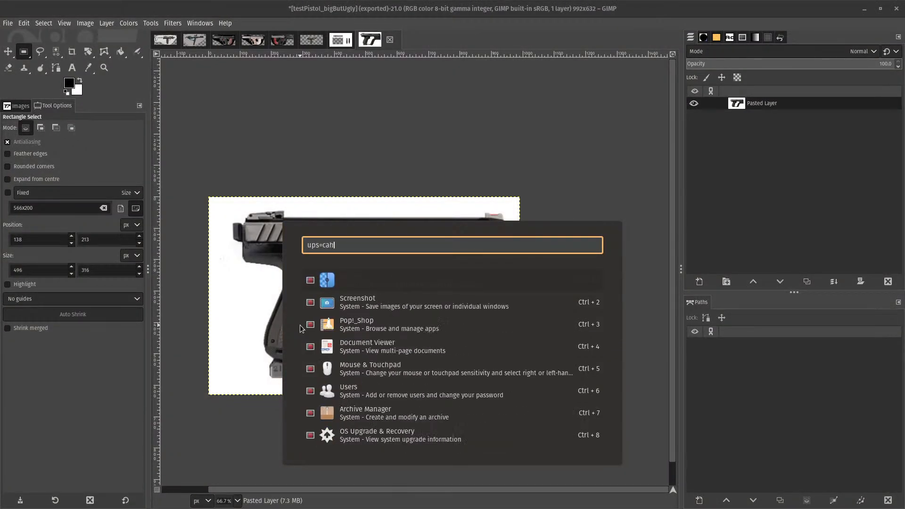
pyautogui.write('cay')
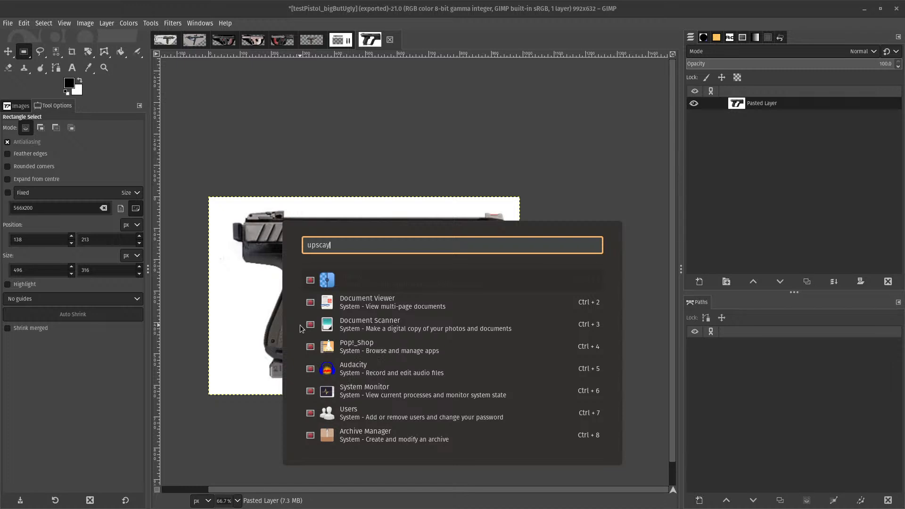
pyautogui.write('l')
pyautogui.press('Return')
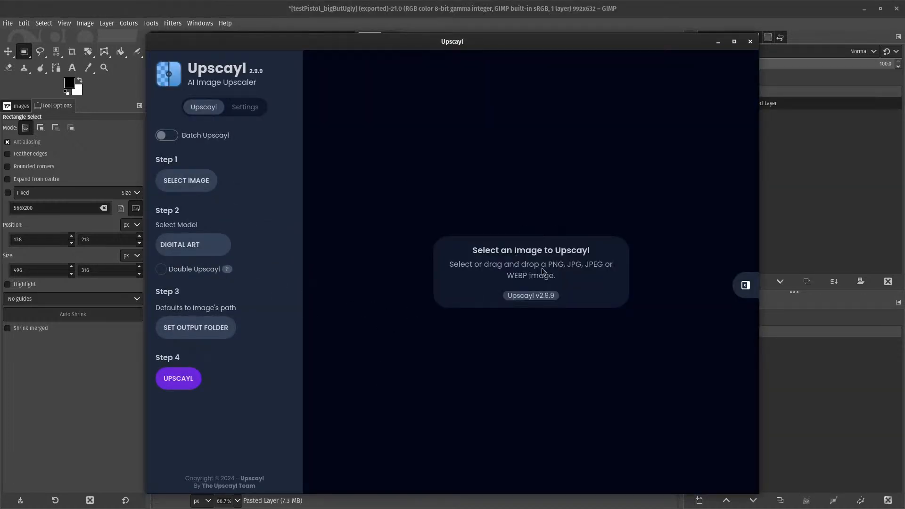
# - Load testPistol_small.png from the Barotrauma folder under TheGamingNerd as the image to upscale
pyautogui.click(181, 179)
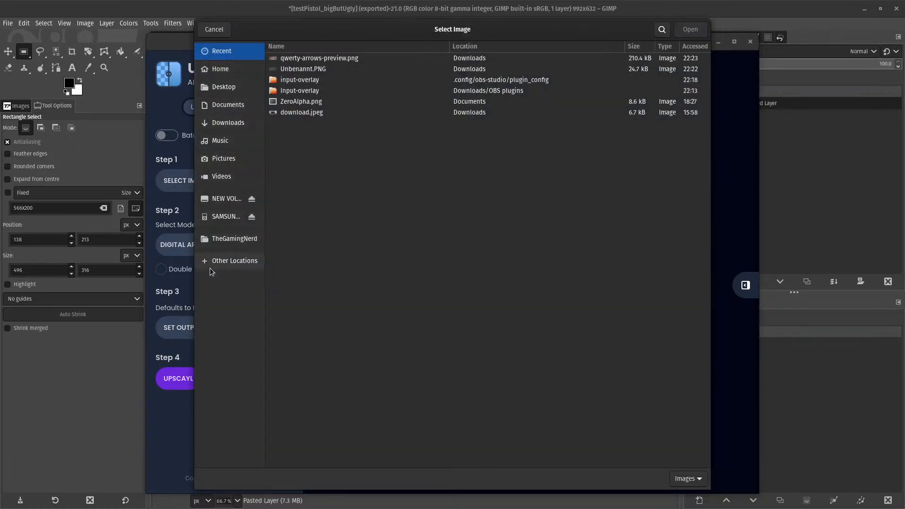
pyautogui.click(218, 241)
pyautogui.doubleClick(330, 134)
pyautogui.click(340, 124)
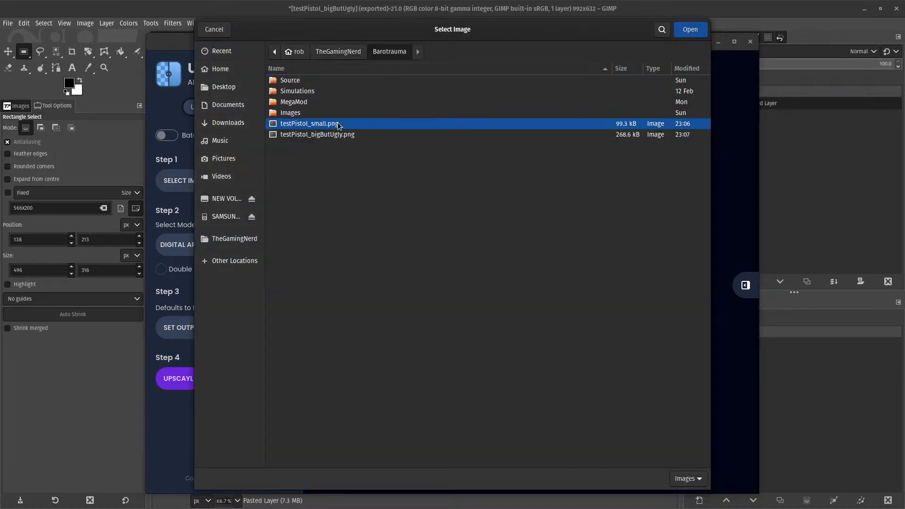
pyautogui.click(691, 31)
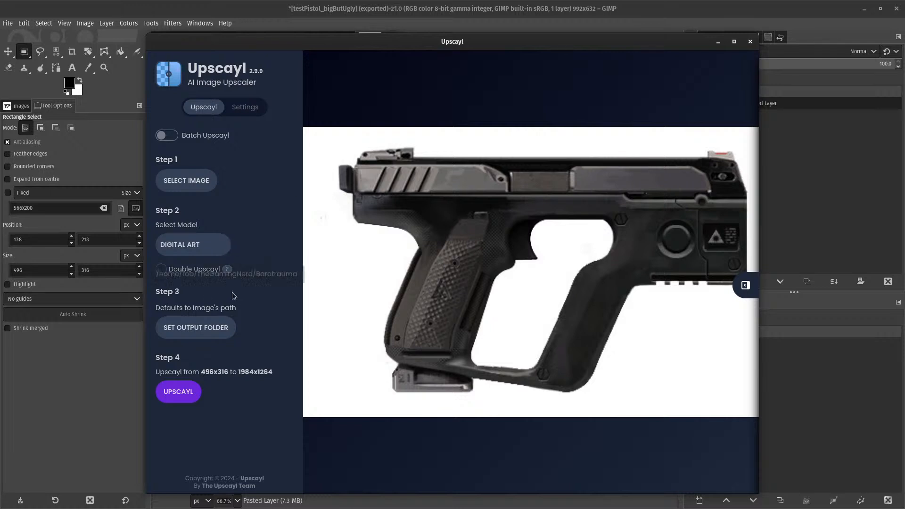
# - Set the output image scale to 2x and upscale the pistol with the Digital Art model
pyautogui.click(187, 246)
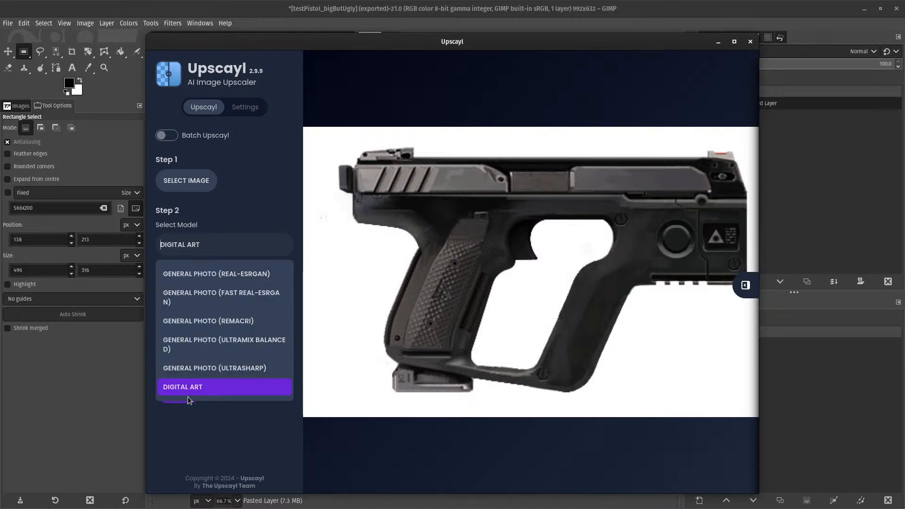
pyautogui.click(280, 208)
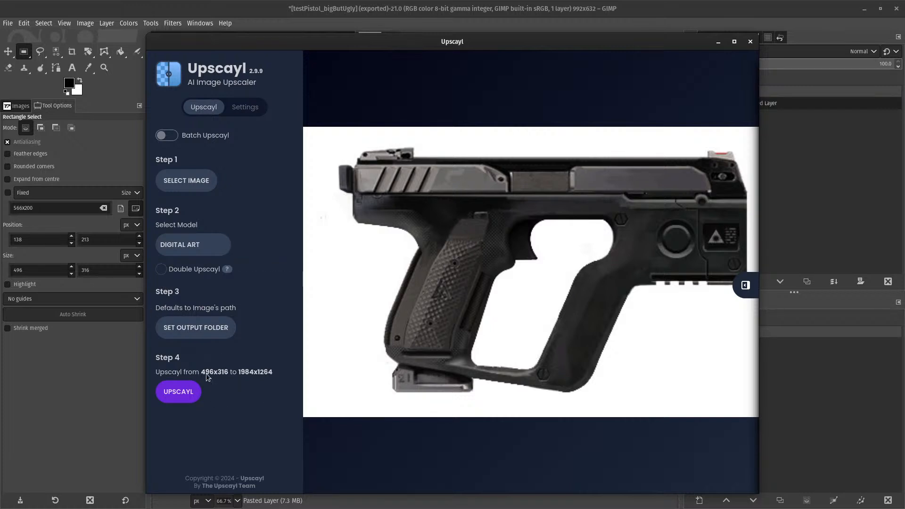
pyautogui.click(241, 107)
pyautogui.scroll(-6, 198, 302)
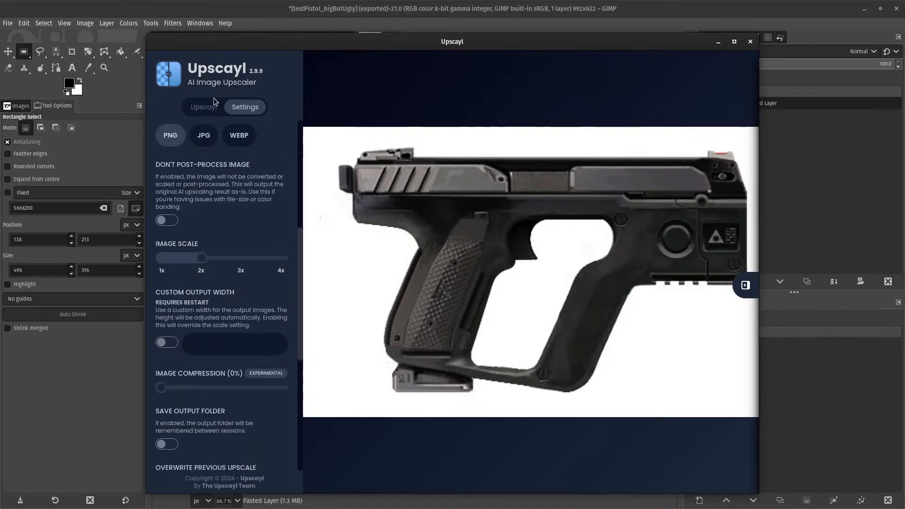
pyautogui.click(200, 106)
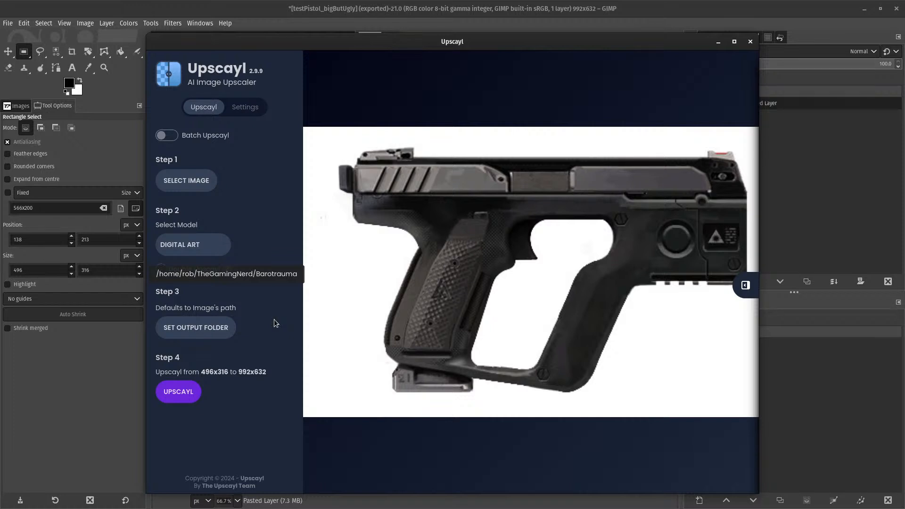
pyautogui.click(180, 396)
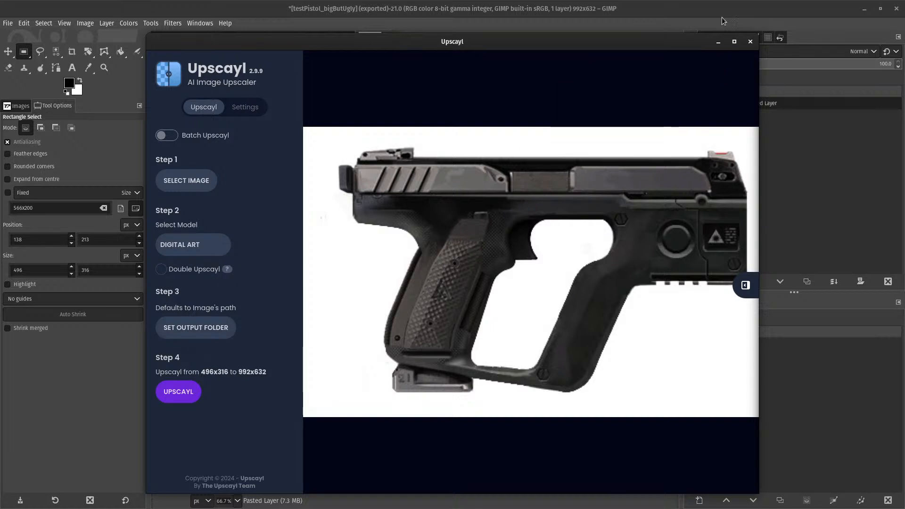
# - Close Upscayl and open testPistol_small_upscayl_2x_realesrgan-x4plus-anime.png from the Barotrauma folder as a layer in GIMP
pyautogui.click(751, 42)
pyautogui.click(9, 25)
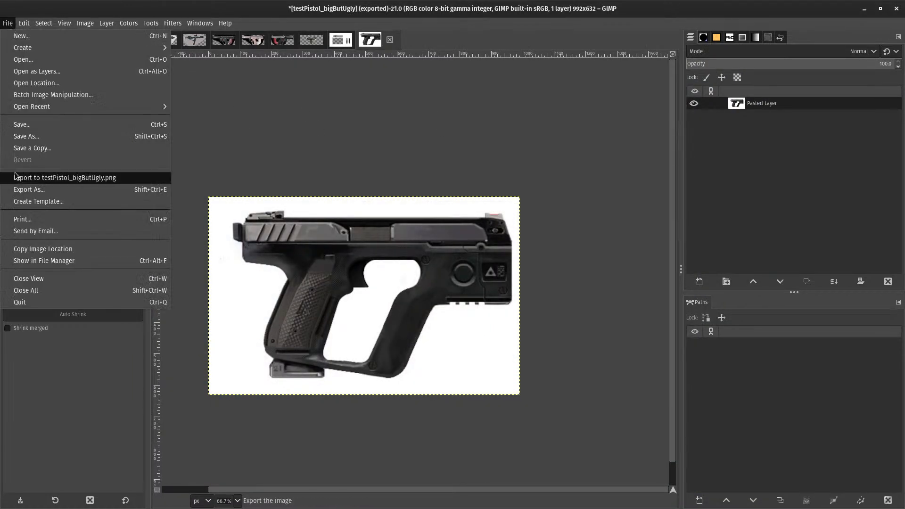
pyautogui.click(57, 72)
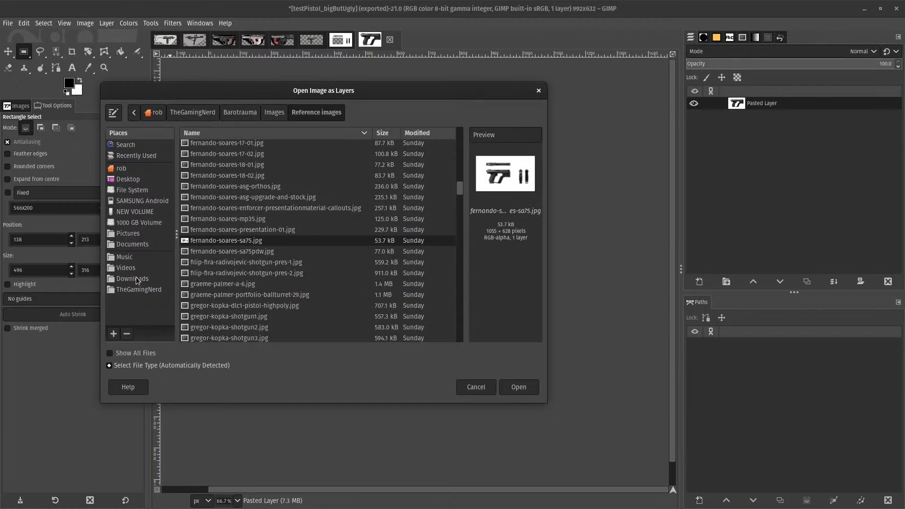
pyautogui.click(136, 289)
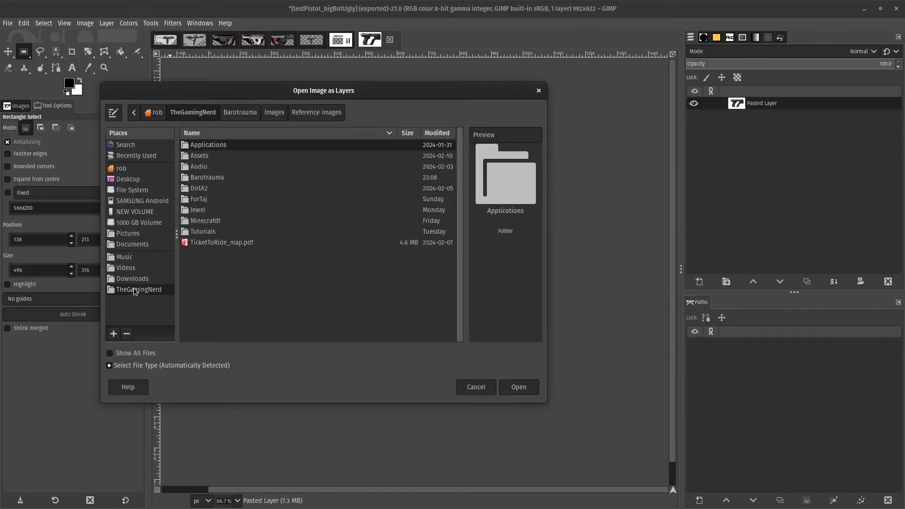
pyautogui.doubleClick(197, 179)
pyautogui.click(277, 222)
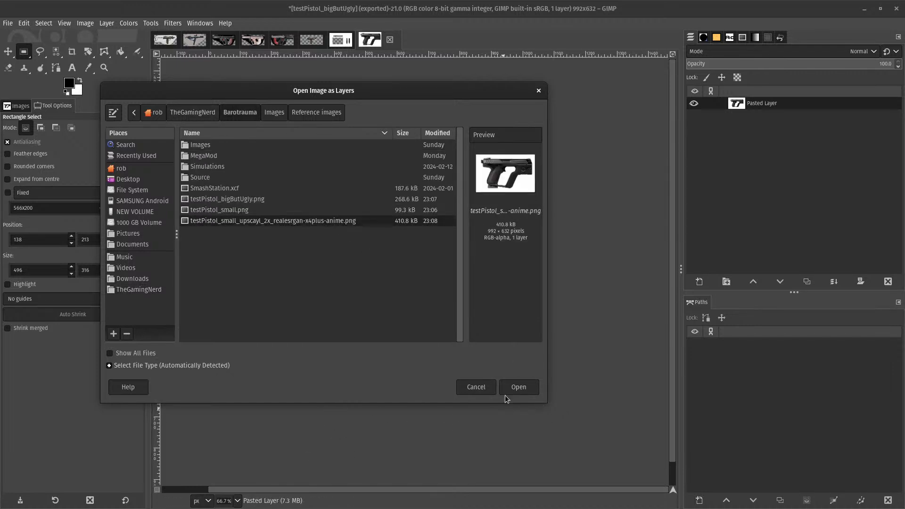
pyautogui.click(518, 388)
# - Examine the upscaled pistol's slide, front section and grip texture up close
pyautogui.keyDown('ctrl'); pyautogui.scroll(1, 329, 239); pyautogui.keyUp('ctrl')
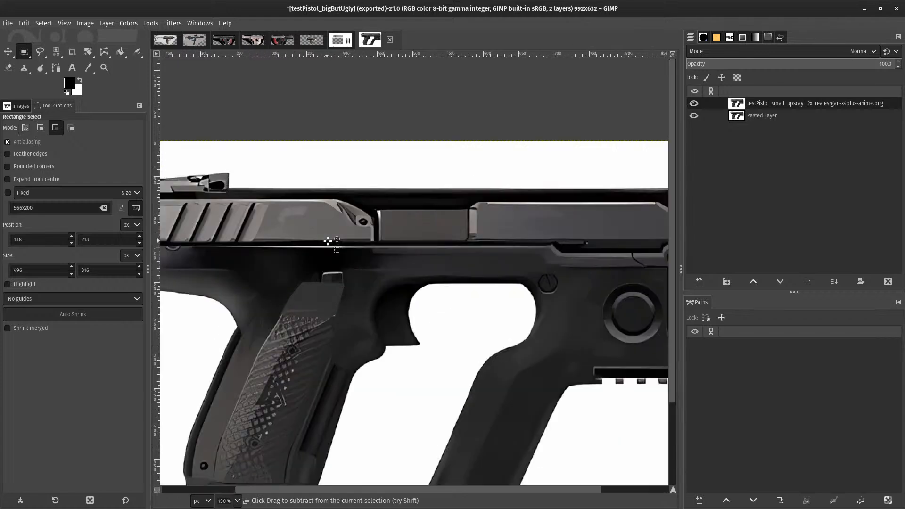
pyautogui.keyDown('ctrl'); pyautogui.scroll(1, 359, 215); pyautogui.keyUp('ctrl')
pyautogui.moveTo(480, 161); pyautogui.dragTo(414, 279)
pyautogui.keyDown('ctrl'); pyautogui.scroll(1, 321, 263); pyautogui.keyUp('ctrl')
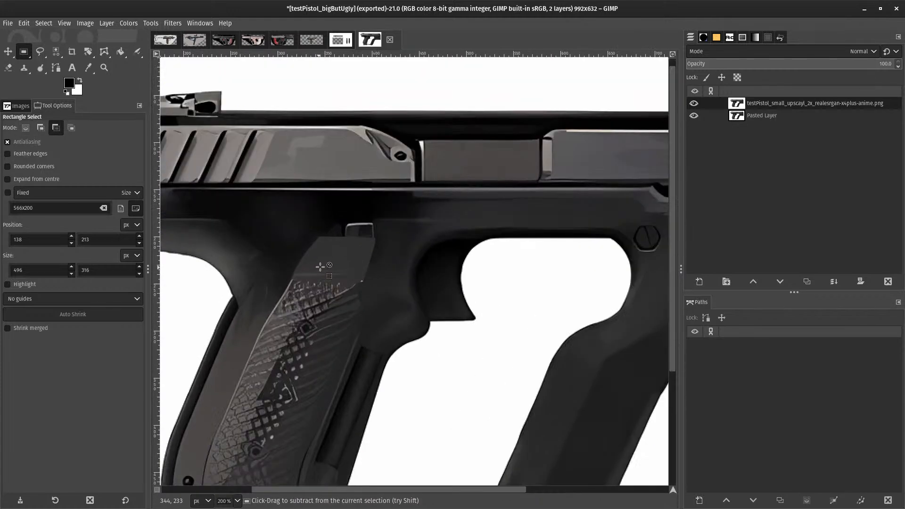
pyautogui.moveTo(358, 260); pyautogui.dragTo(527, 281)
pyautogui.hscroll(10, 552, 305)
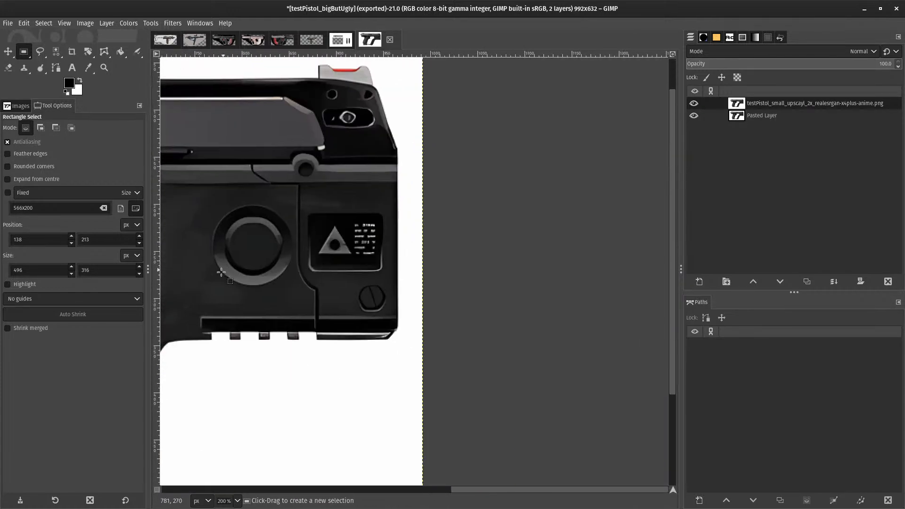
pyautogui.hscroll(-10, 580, 241)
pyautogui.scroll(-6, 608, 179)
pyautogui.scroll(5, 435, 313)
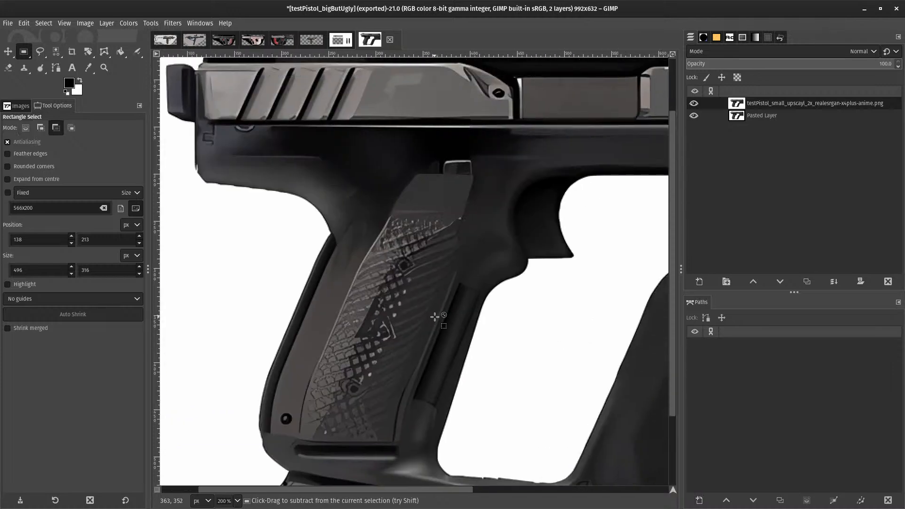
# - Hide the upscaled layer to compare the grip texture with the Pasted Layer beneath
pyautogui.keyDown('ctrl'); pyautogui.scroll(2, 400, 299); pyautogui.keyUp('ctrl')
pyautogui.keyDown('ctrl'); pyautogui.scroll(-1, 476, 276); pyautogui.keyUp('ctrl')
pyautogui.click(694, 104)
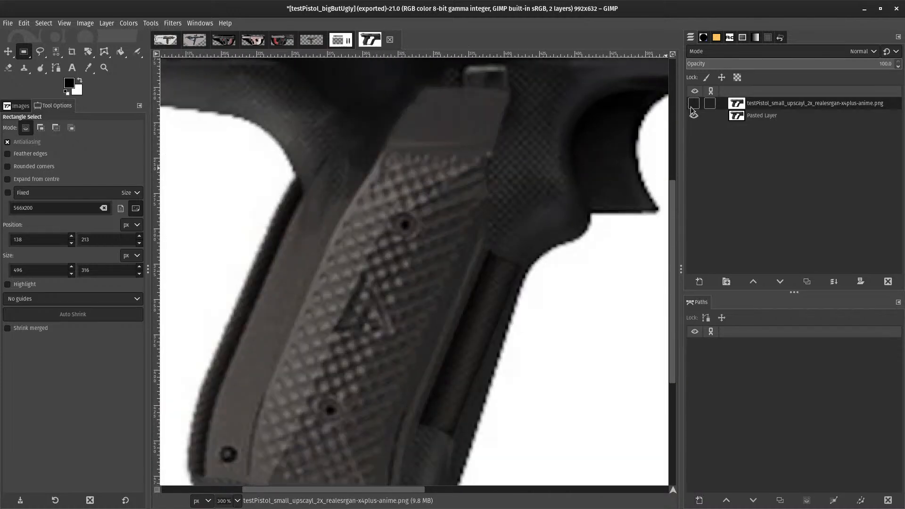
# - Compare the Pasted Layer's grip and slide up close and make the upscaled layer visible again
pyautogui.keyDown('ctrl'); pyautogui.scroll(-4, 415, 274); pyautogui.keyUp('ctrl')
pyautogui.keyDown('ctrl'); pyautogui.scroll(4, 313, 369); pyautogui.keyUp('ctrl')
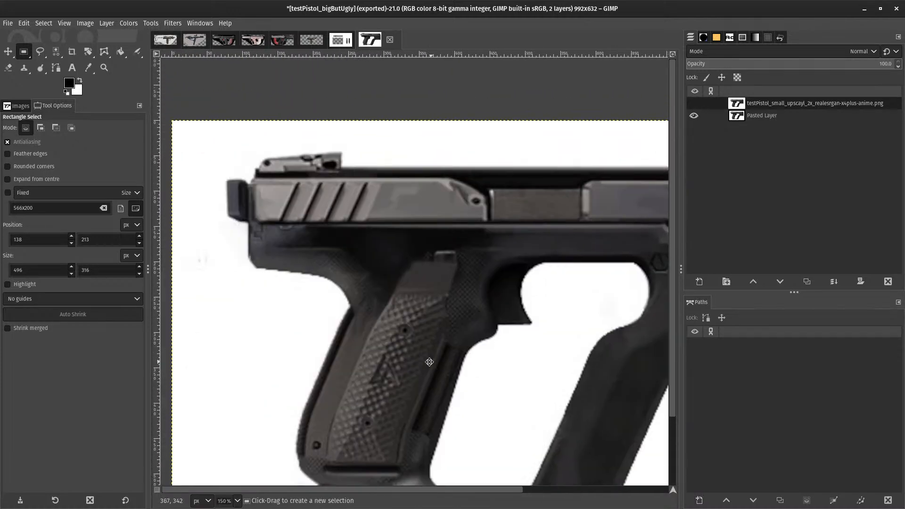
pyautogui.keyDown('ctrl'); pyautogui.scroll(-1, 501, 232); pyautogui.keyUp('ctrl')
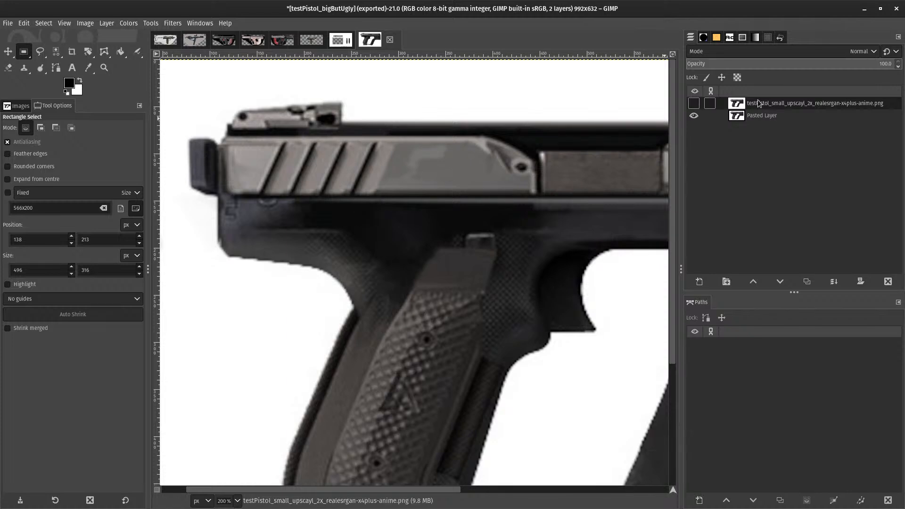
pyautogui.click(694, 103)
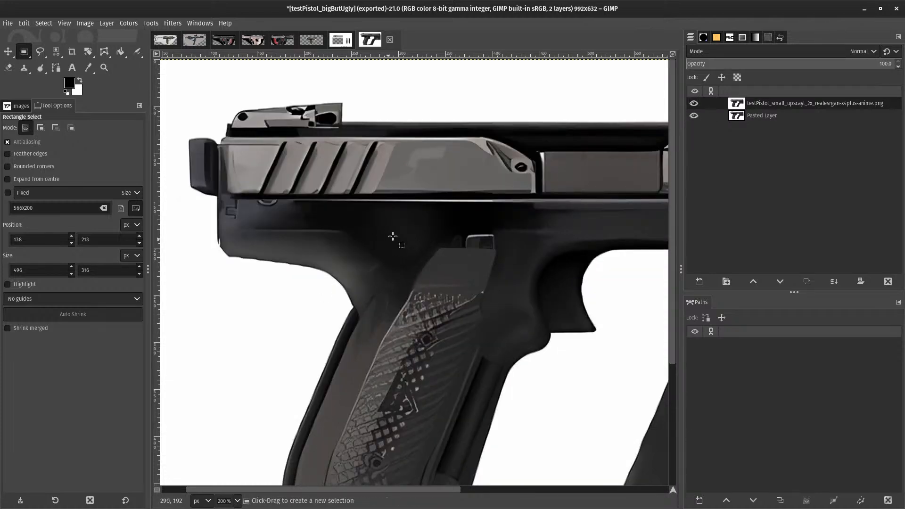
# - Examine the upscaled pistol's front section, grip texture, magazine base and overall shape at different magnifications
pyautogui.press('1')
pyautogui.hscroll(5, 464, 284)
pyautogui.scroll(4, 464, 284)
pyautogui.scroll(-2, 340, 253)
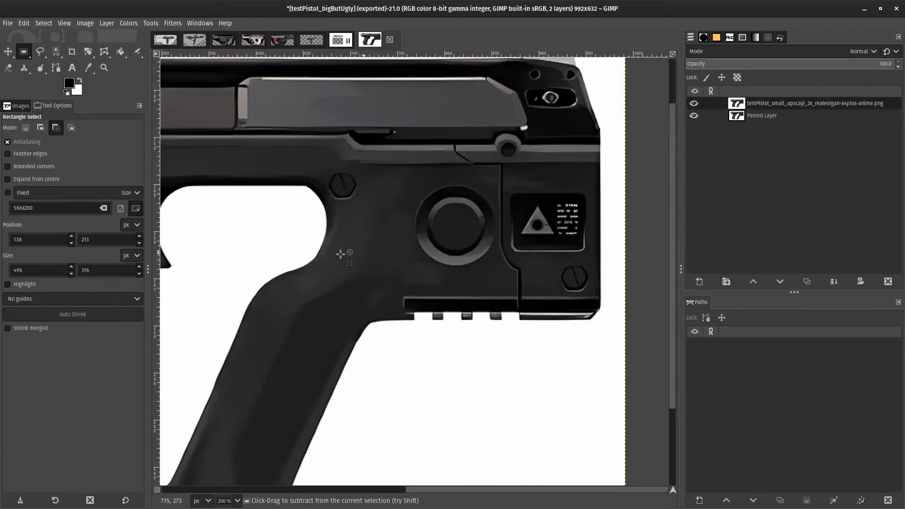
pyautogui.hscroll(-5, 555, 235)
pyautogui.keyDown('ctrl'); pyautogui.scroll(-2, 556, 235); pyautogui.keyUp('ctrl')
pyautogui.keyDown('ctrl'); pyautogui.scroll(3, 474, 253); pyautogui.keyUp('ctrl')
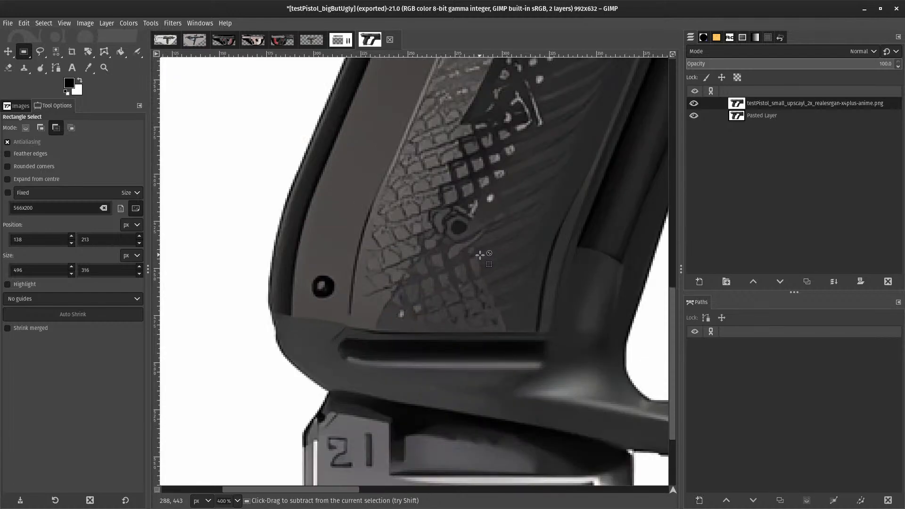
pyautogui.keyDown('ctrl'); pyautogui.scroll(-2, 472, 257); pyautogui.keyUp('ctrl')
pyautogui.keyDown('ctrl'); pyautogui.scroll(1, 519, 259); pyautogui.keyUp('ctrl')
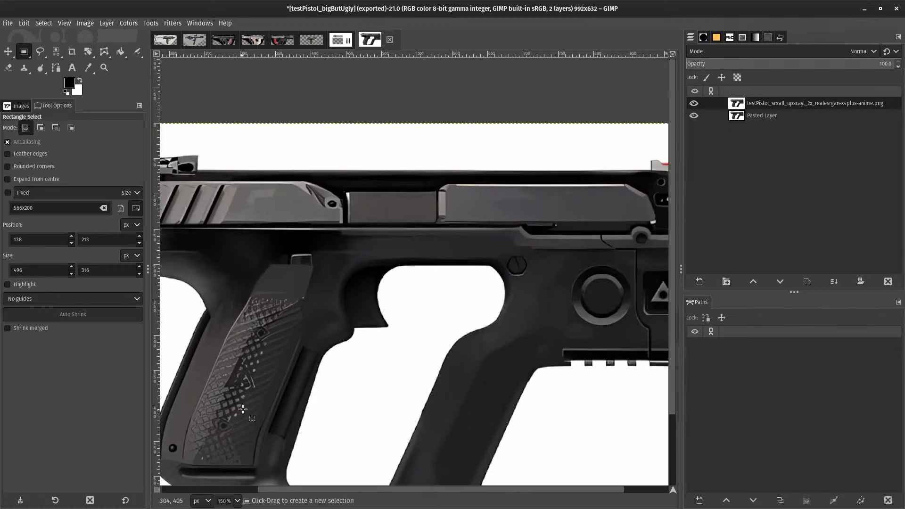
pyautogui.hscroll(5, 565, 262)
pyautogui.hscroll(-5, 610, 265)
pyautogui.keyDown('ctrl'); pyautogui.scroll(-1, 352, 278); pyautogui.keyUp('ctrl')
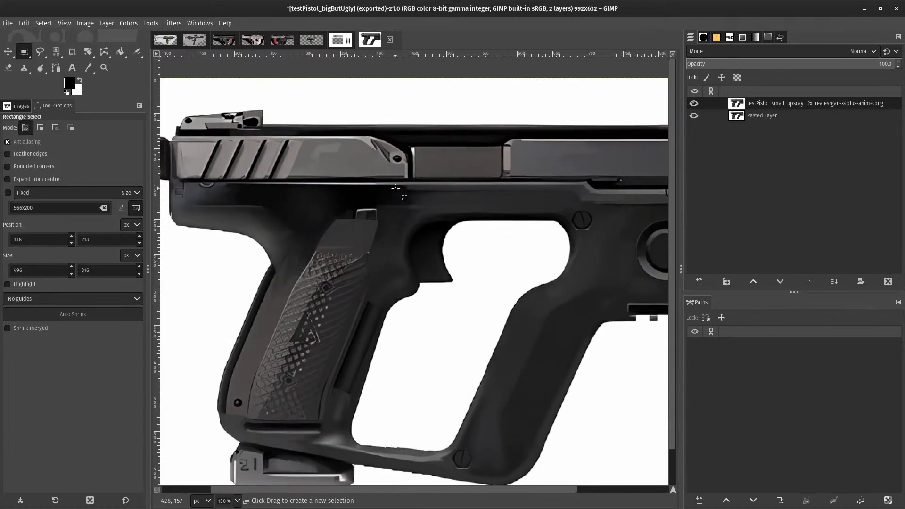
pyautogui.keyDown('ctrl'); pyautogui.scroll(-1, 330, 260); pyautogui.keyUp('ctrl')
pyautogui.keyDown('ctrl'); pyautogui.scroll(1, 329, 260); pyautogui.keyUp('ctrl')
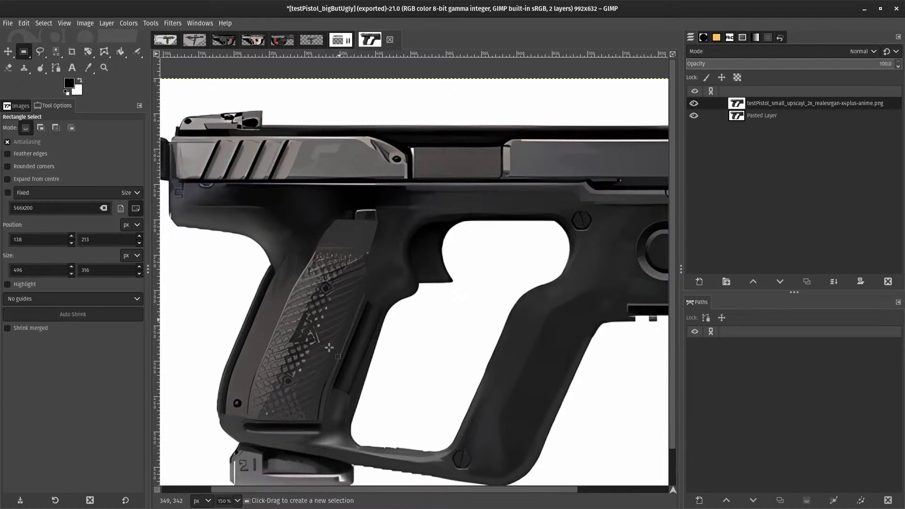
pyautogui.keyDown('ctrl'); pyautogui.scroll(-1, 333, 263); pyautogui.keyUp('ctrl')
pyautogui.keyDown('ctrl'); pyautogui.scroll(-1, 332, 263); pyautogui.keyUp('ctrl')
pyautogui.keyDown('ctrl'); pyautogui.scroll(1, 400, 289); pyautogui.keyUp('ctrl')
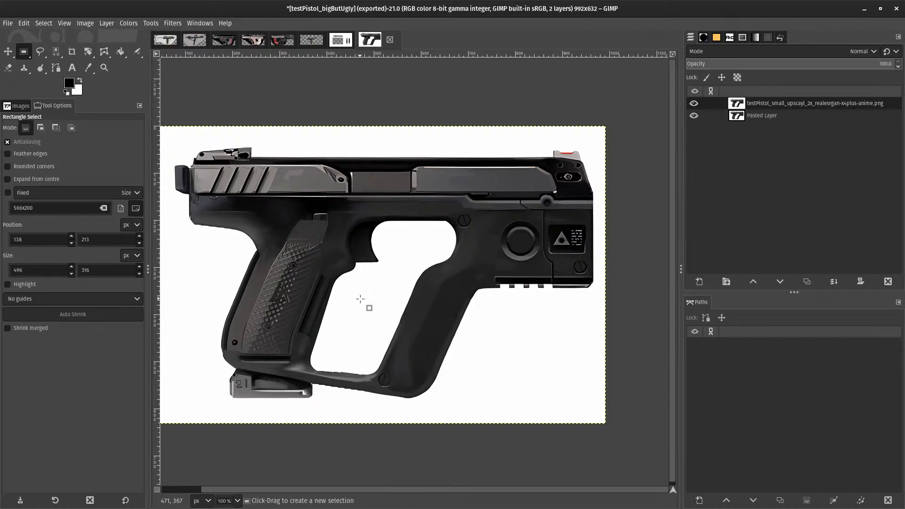
# - Close testPistol_bigButUgly and the neighbouring open image, discarding their changes
pyautogui.hotkey('ctrl', 'w')
pyautogui.hotkey('ctrl', 'd')
pyautogui.hotkey('ctrl', 'w')
pyautogui.hotkey('ctrl', 'd')
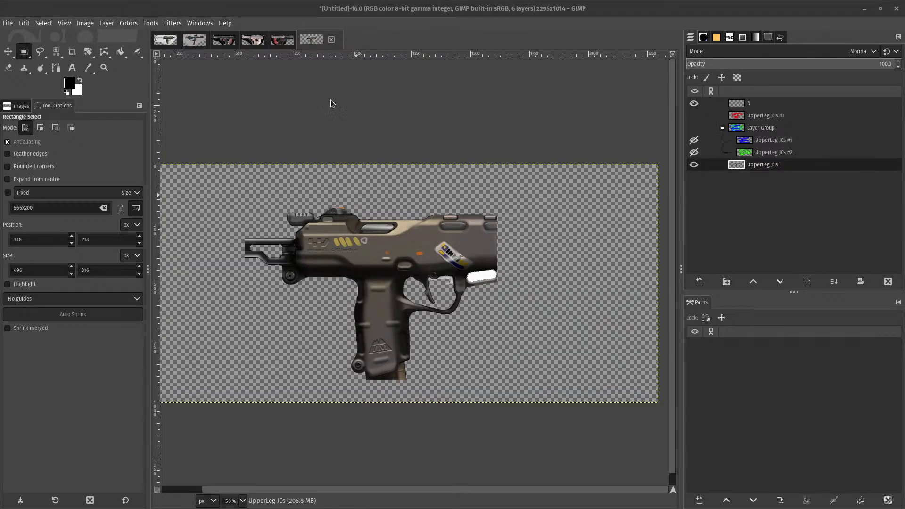
# - In the Tool Options preferences, turn off sharing of brush, dynamics, pattern and gradient between paint tools
pyautogui.click(21, 24)
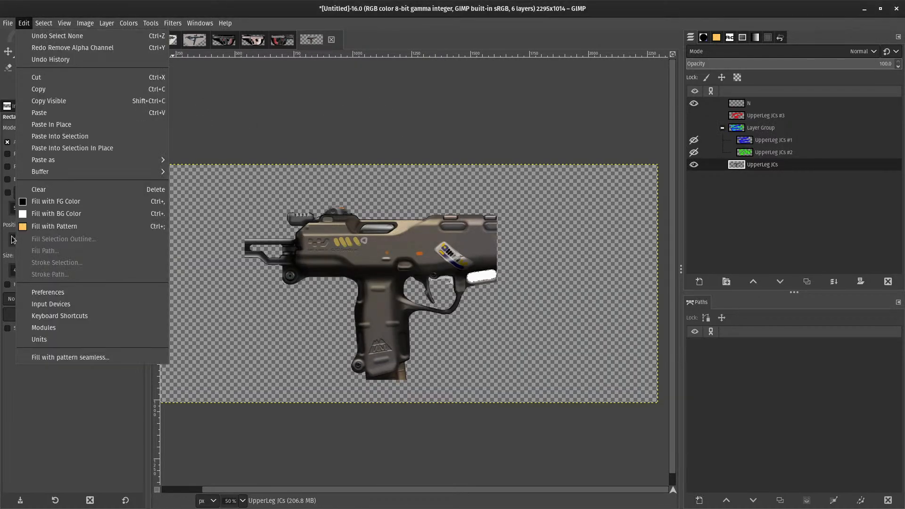
pyautogui.click(47, 292)
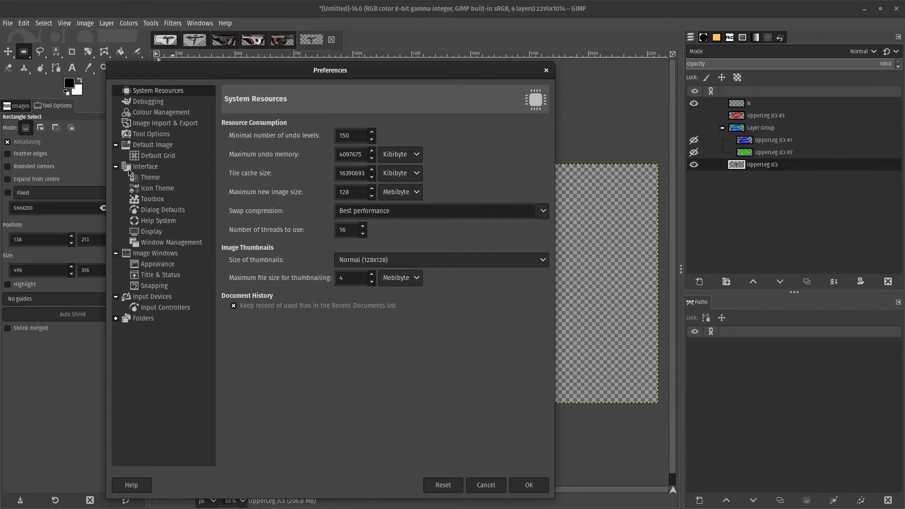
pyautogui.click(153, 146)
pyautogui.click(159, 135)
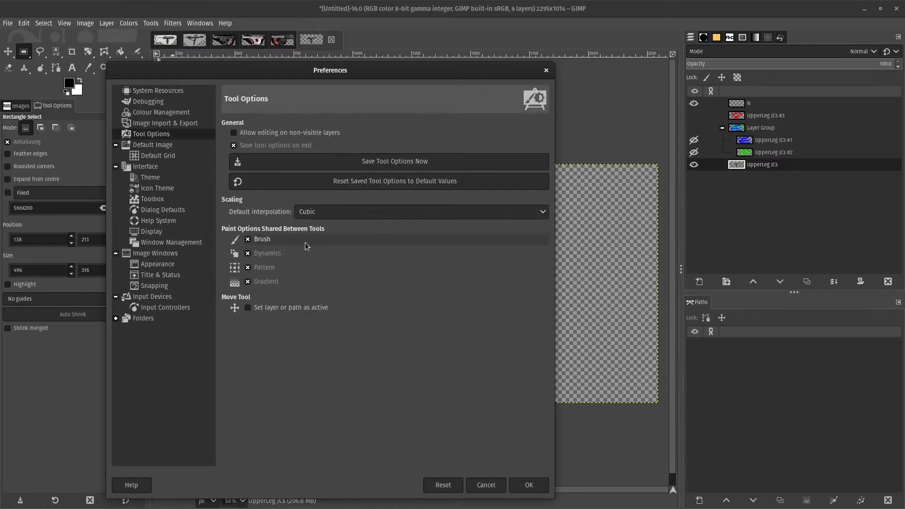
pyautogui.click(248, 240)
pyautogui.click(248, 254)
pyautogui.click(248, 268)
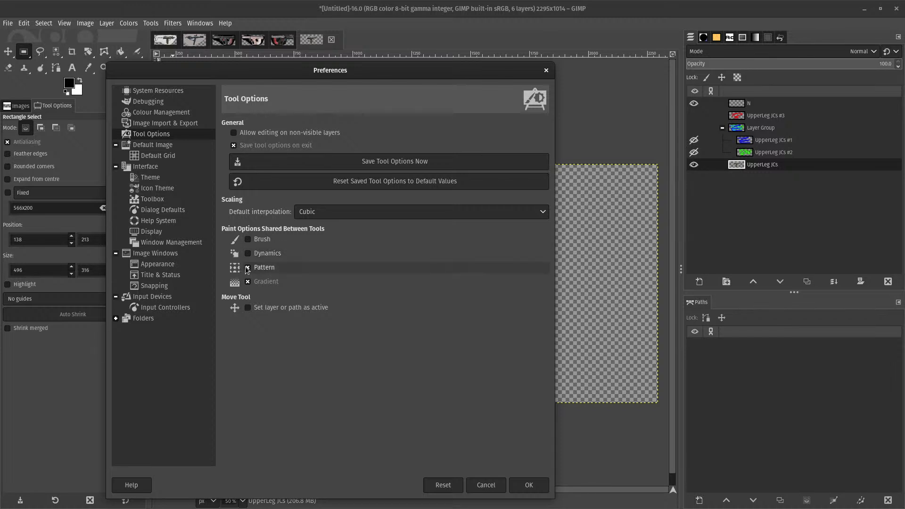
pyautogui.click(260, 283)
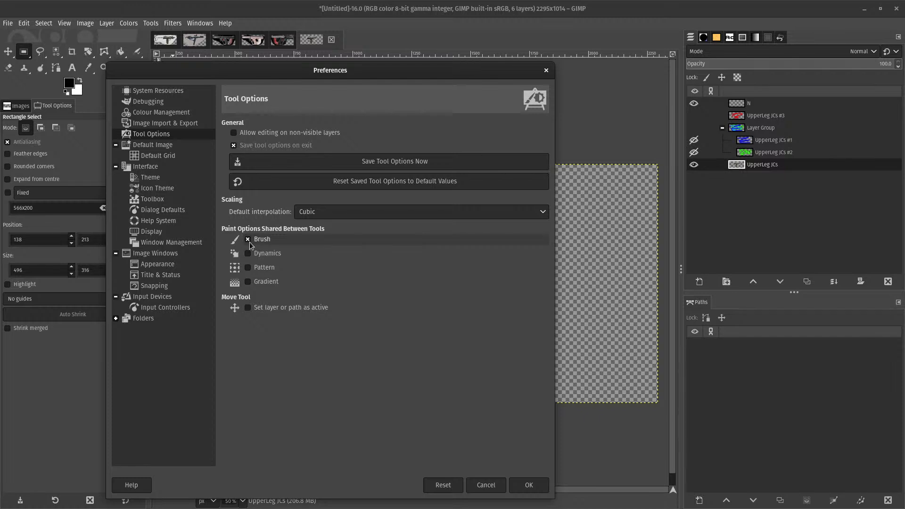
# - Move the Preferences window clear of the tool settings and enable brush sharing between paint tools
pyautogui.moveTo(148, 66); pyautogui.dragTo(352, 65)
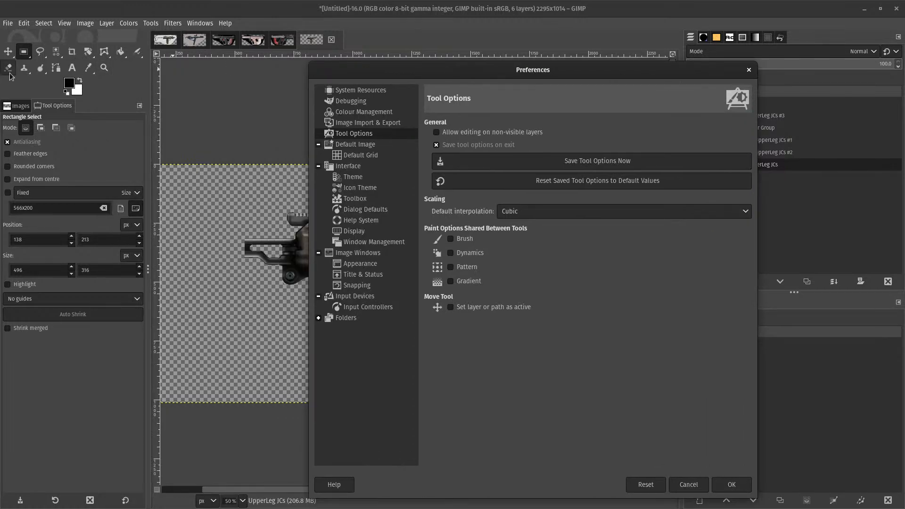
pyautogui.rightClick(135, 54)
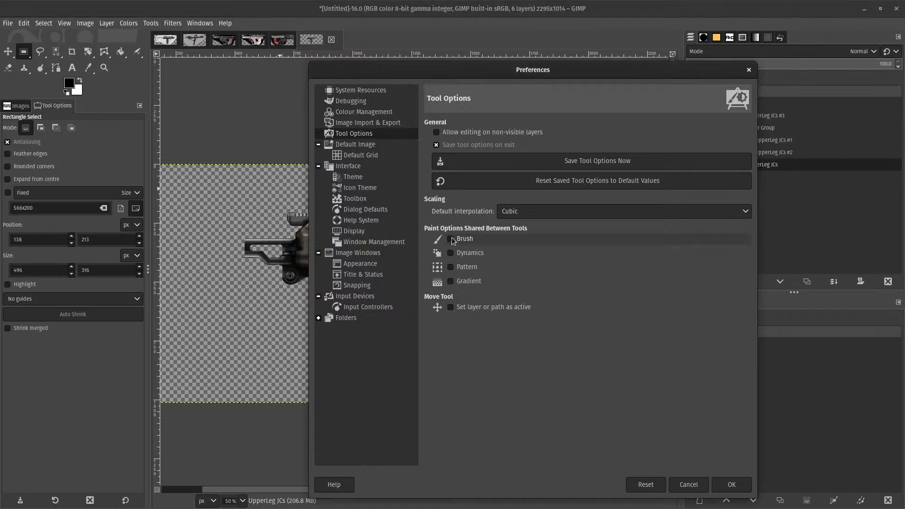
pyautogui.click(450, 239)
# - Choose the Paintbrush tool and set its brush size to 20
pyautogui.moveTo(120, 52)
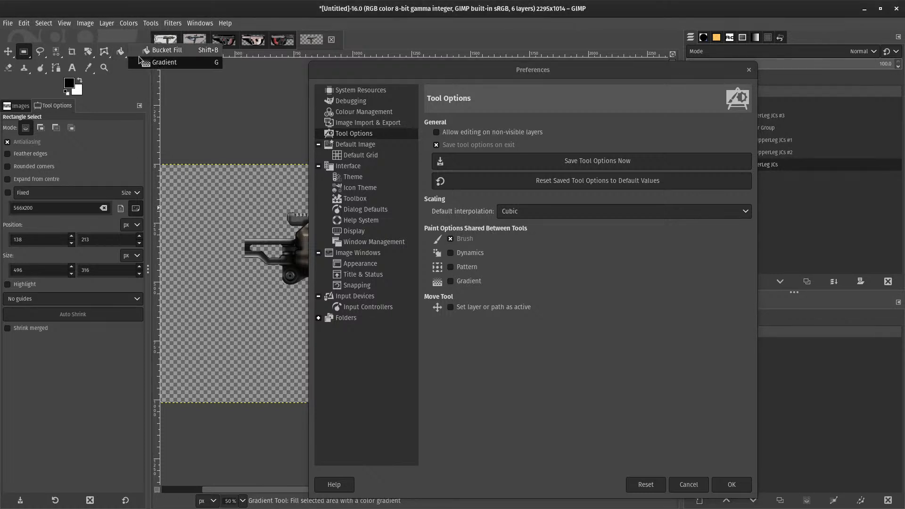
pyautogui.click(154, 51)
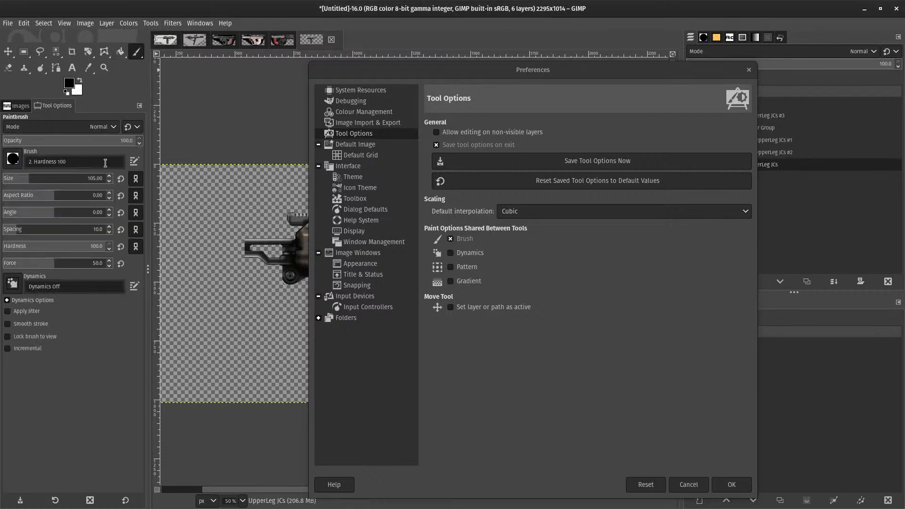
pyautogui.click(69, 180)
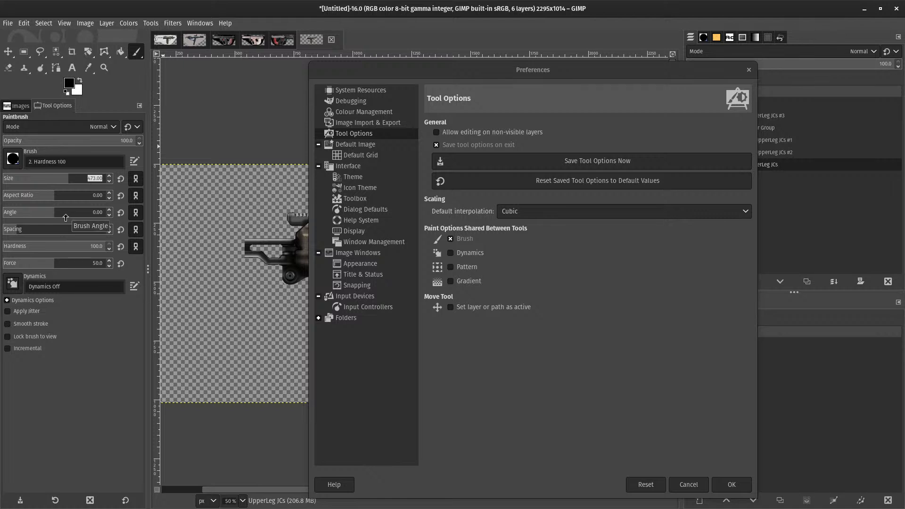
pyautogui.write('250')
pyautogui.press('Return')
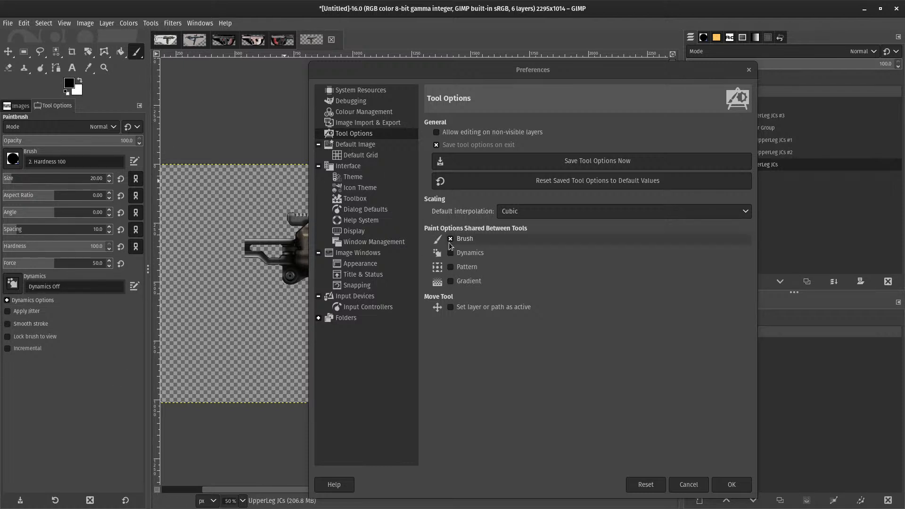
# - Accept the preferences, switch to the Airbrush tool and set its brush size to 100
pyautogui.click(735, 485)
pyautogui.moveTo(136, 52); pyautogui.dragTo(163, 74)
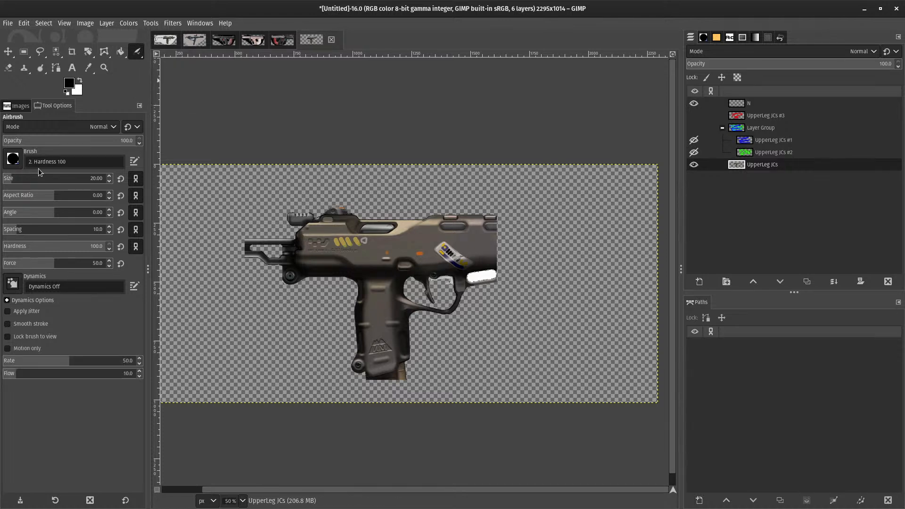
pyautogui.click(99, 176)
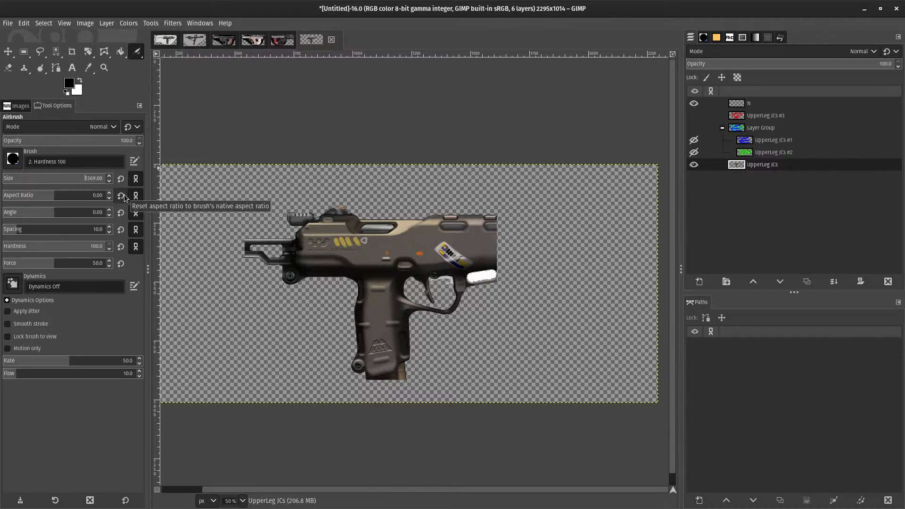
pyautogui.hotkey('shift', 'Right')
pyautogui.hotkey('shift', 'Right')
pyautogui.hotkey('shift', 'Right')
pyautogui.hotkey('shift', 'Right')
pyautogui.hotkey('shift', 'Right')
pyautogui.hotkey('shift', 'Right')
pyautogui.hotkey('shift', 'Right')
pyautogui.press('BackSpace')
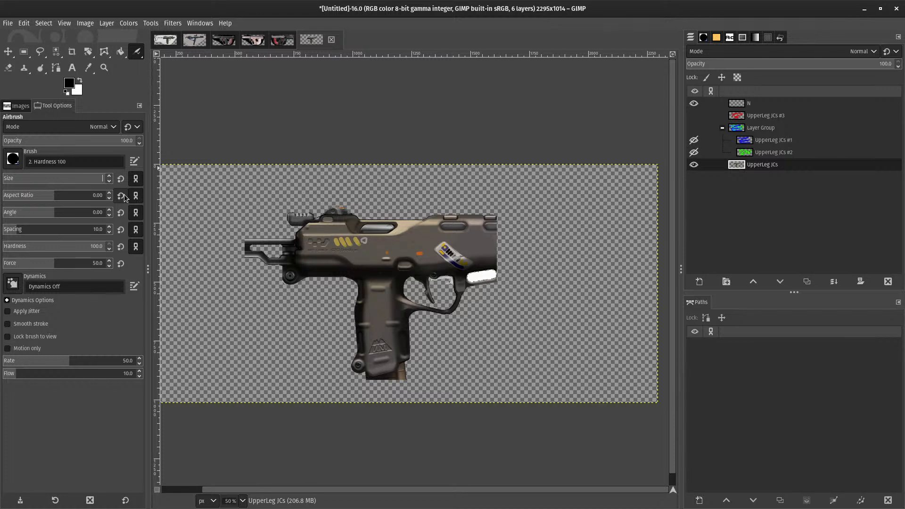
pyautogui.press('Return')
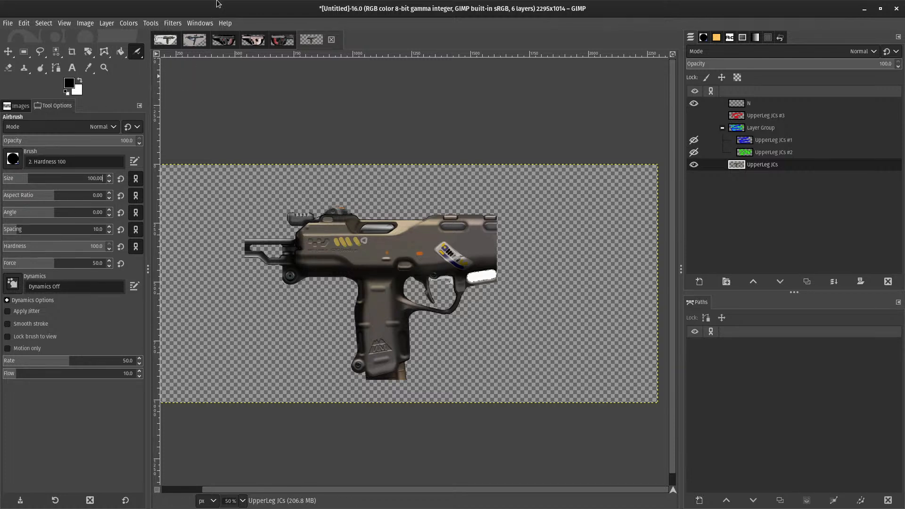
# - Switch back to the Paintbrush tool to check the shared brush size
pyautogui.rightClick(137, 54)
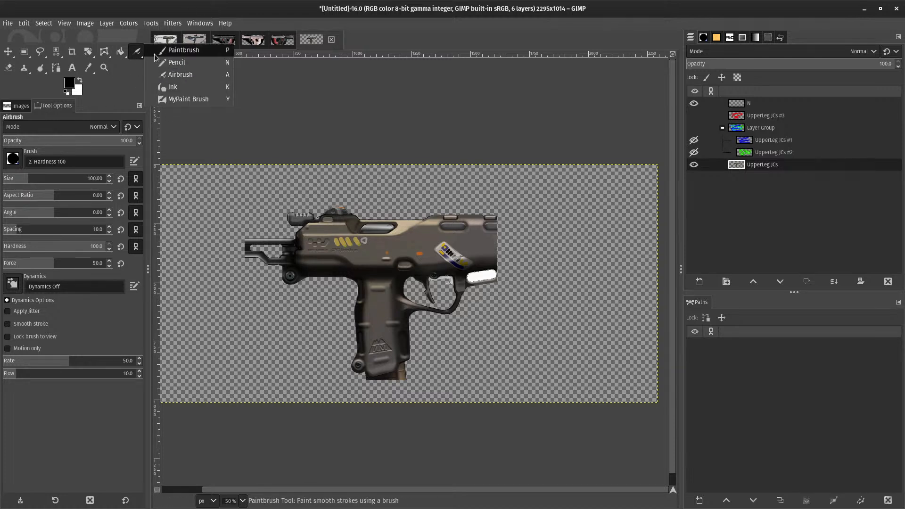
pyautogui.click(155, 52)
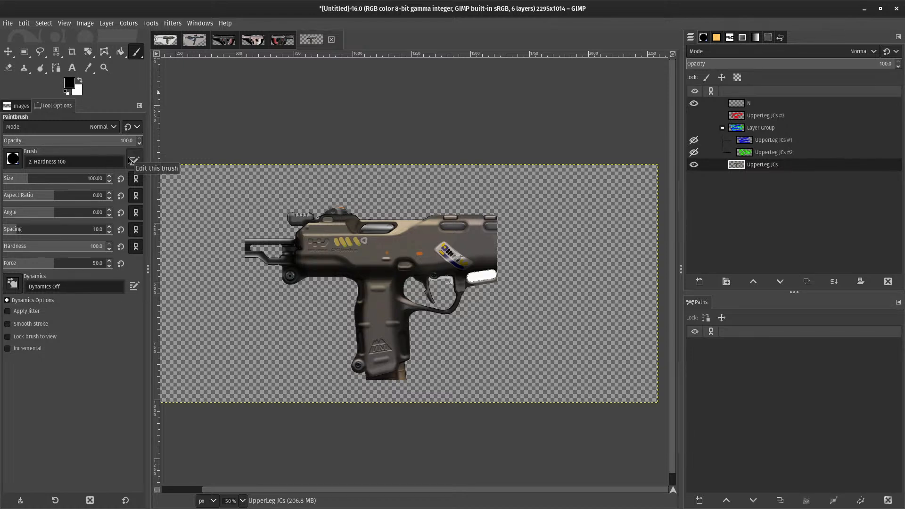
pyautogui.click(136, 52)
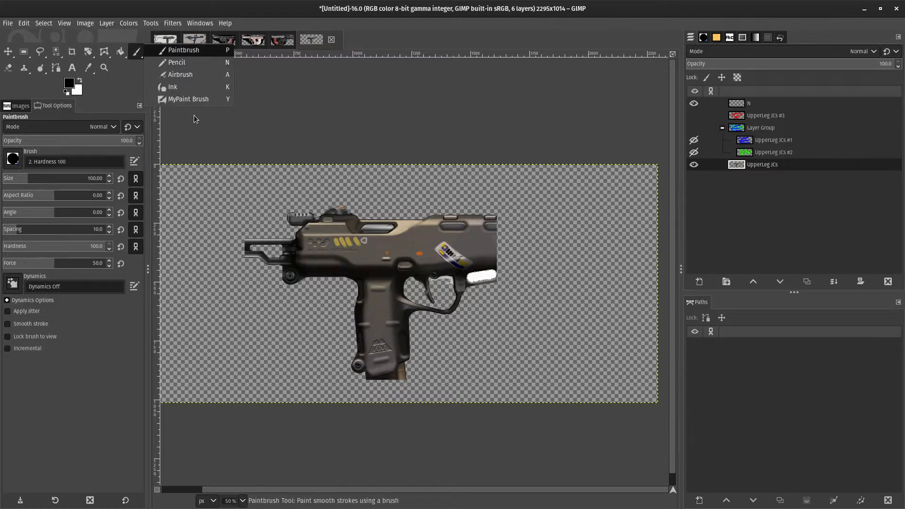
# - Reopen the Tool Options preferences and turn off brush sharing between paint tools
pyautogui.click(27, 23)
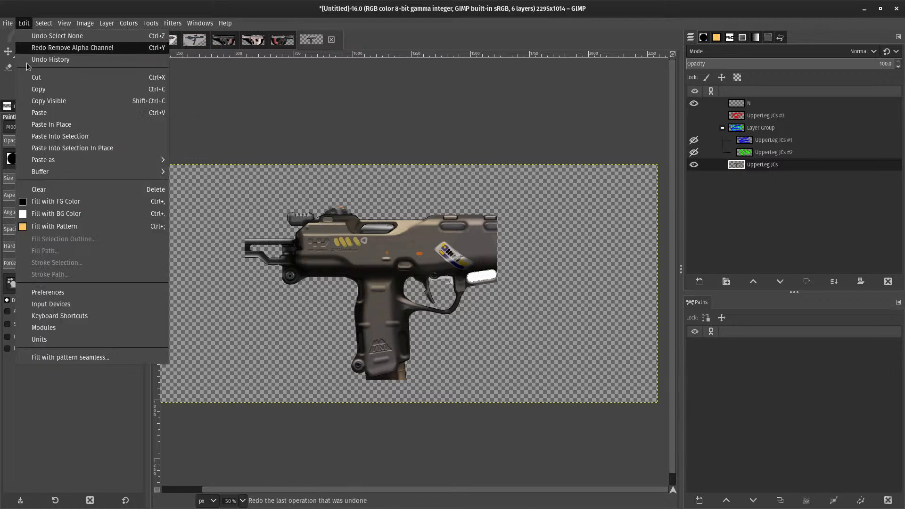
pyautogui.click(29, 289)
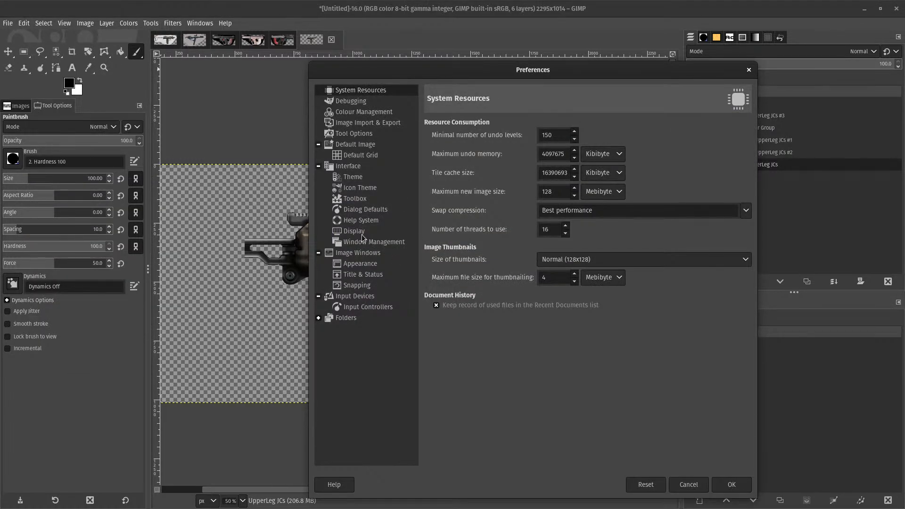
pyautogui.click(353, 134)
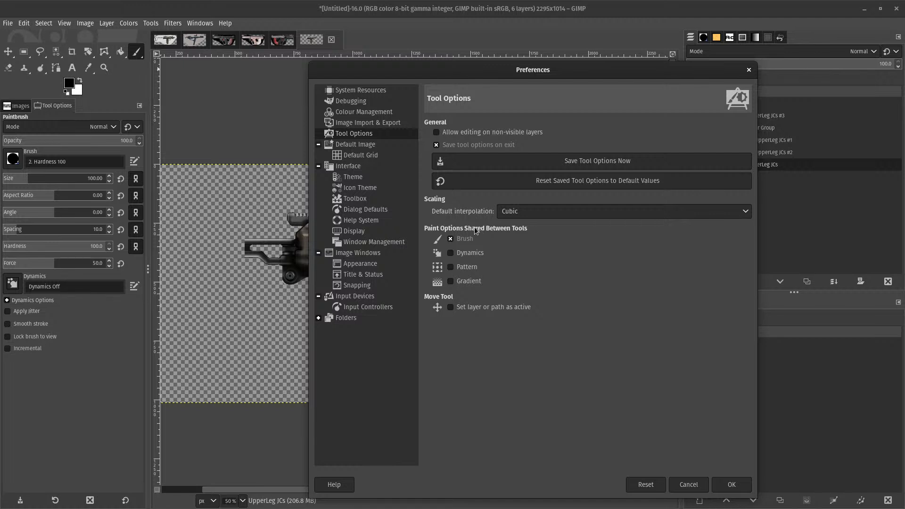
pyautogui.click(448, 239)
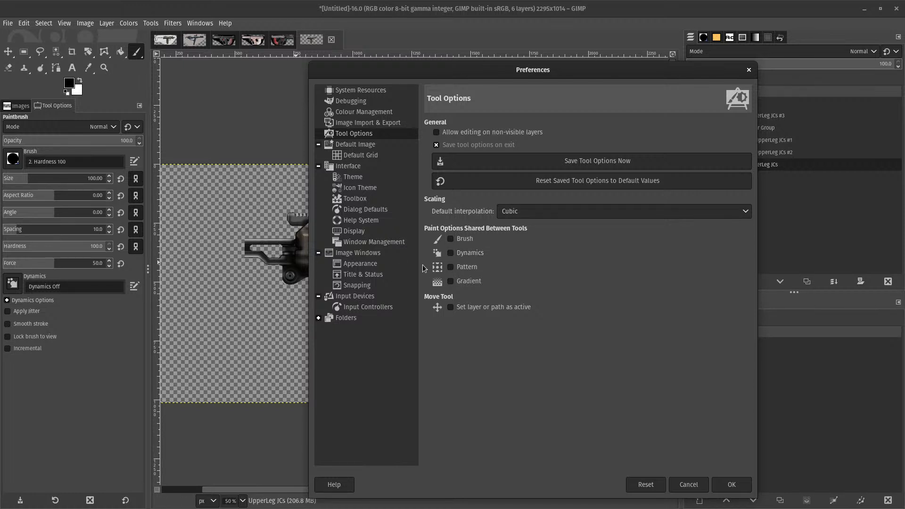
# - Enable the Move Tool preference "Set layer or path as active"
pyautogui.click(359, 146)
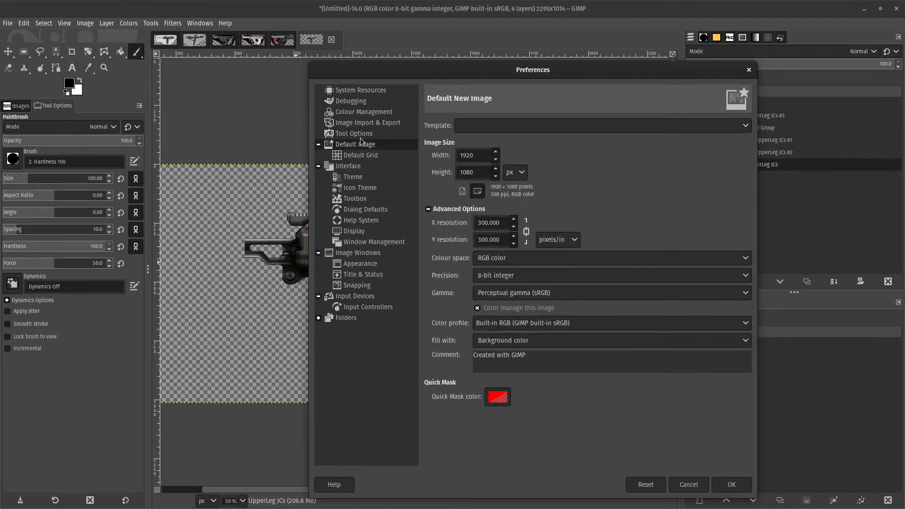
pyautogui.click(364, 136)
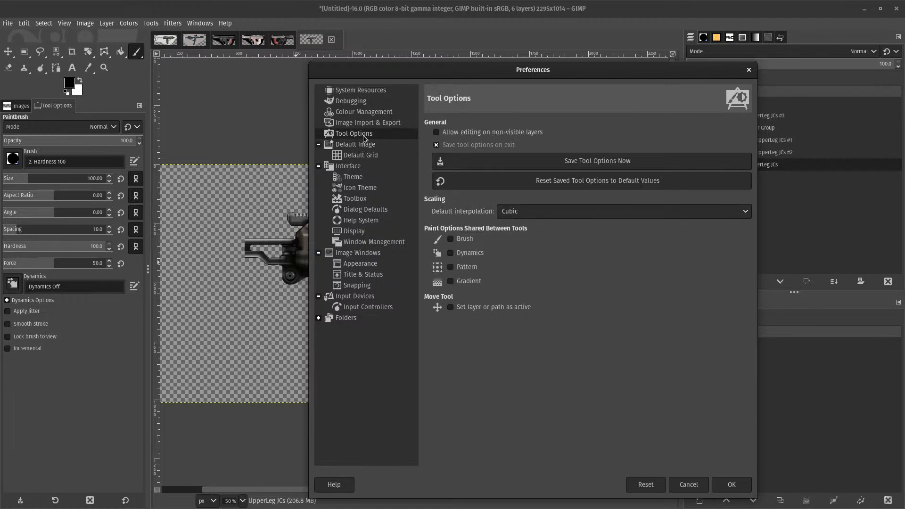
pyautogui.click(450, 307)
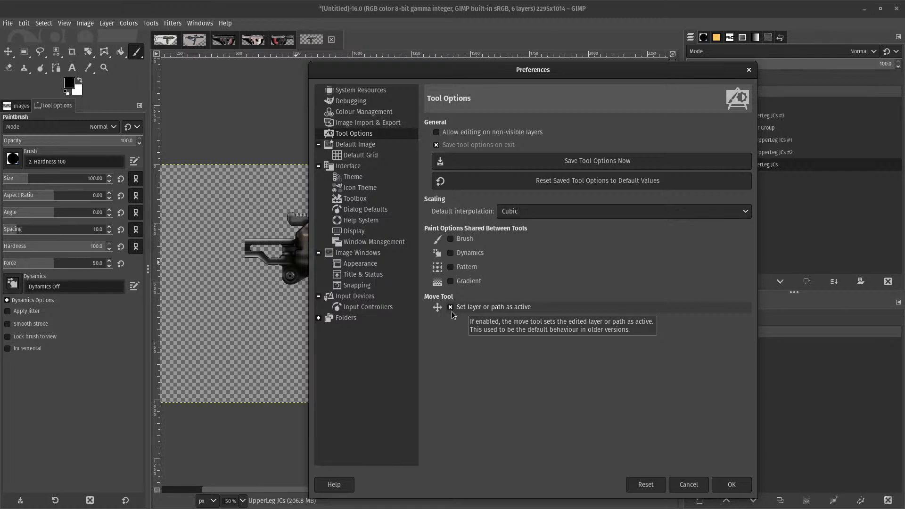
# - Close the preferences, activate the Move tool and compare its layer, selection and path modes
pyautogui.press('Escape')
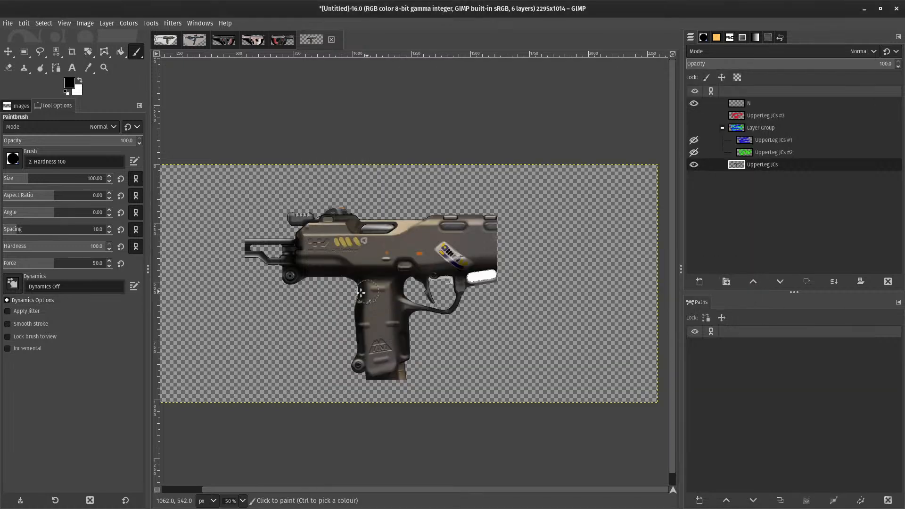
pyautogui.click(8, 51)
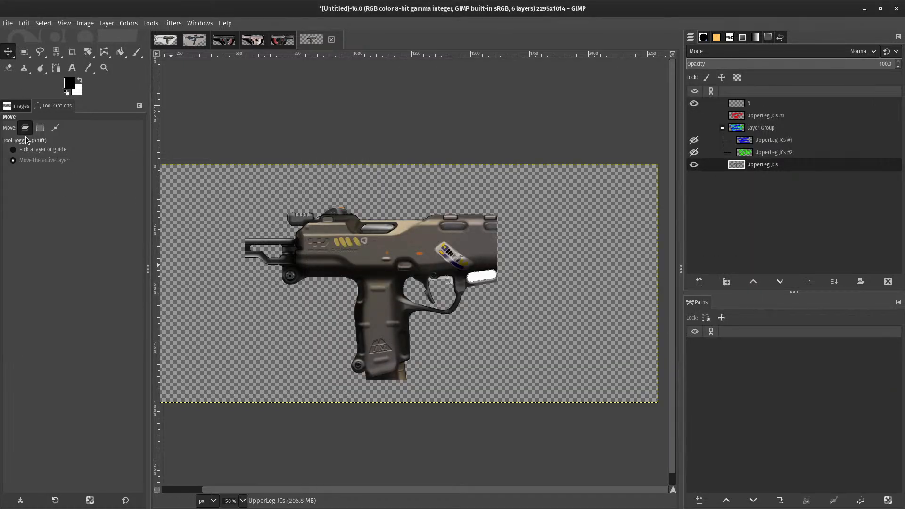
pyautogui.click(40, 128)
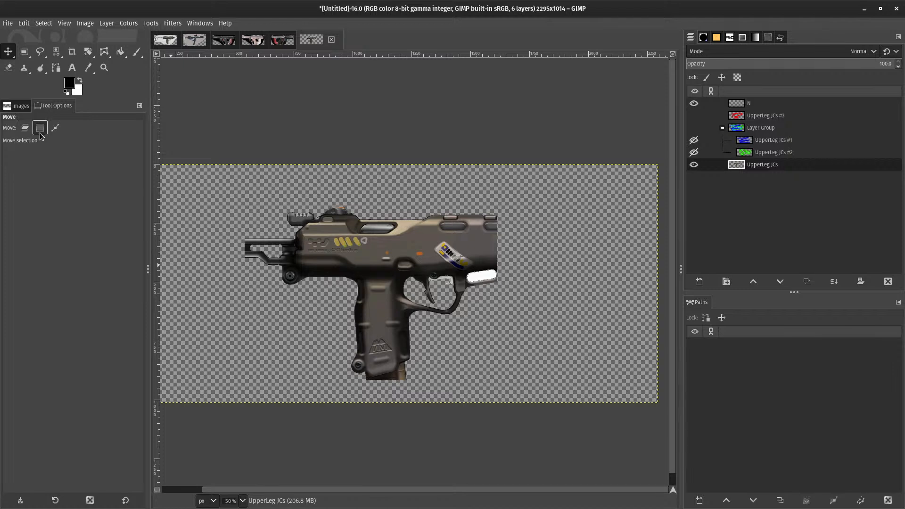
pyautogui.click(25, 128)
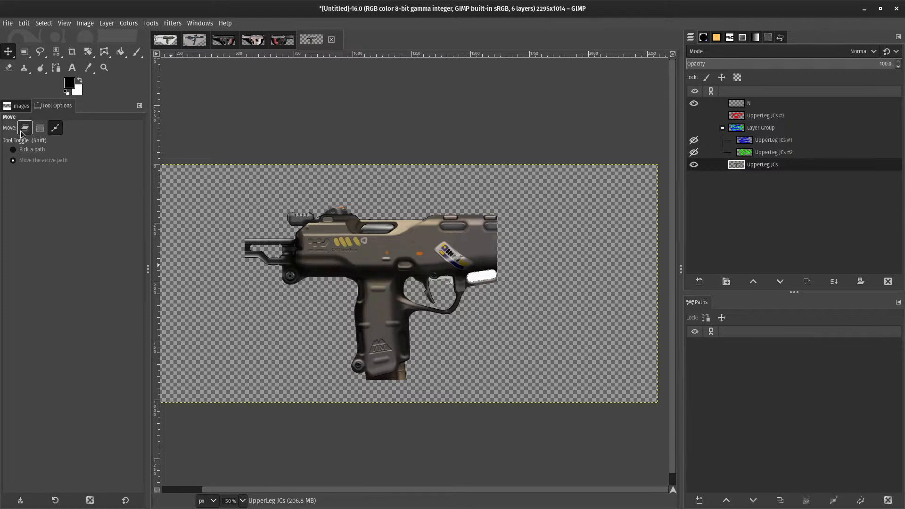
# - Draw a freehand selection looping around the middle of the gun body and its grip
pyautogui.press('f')
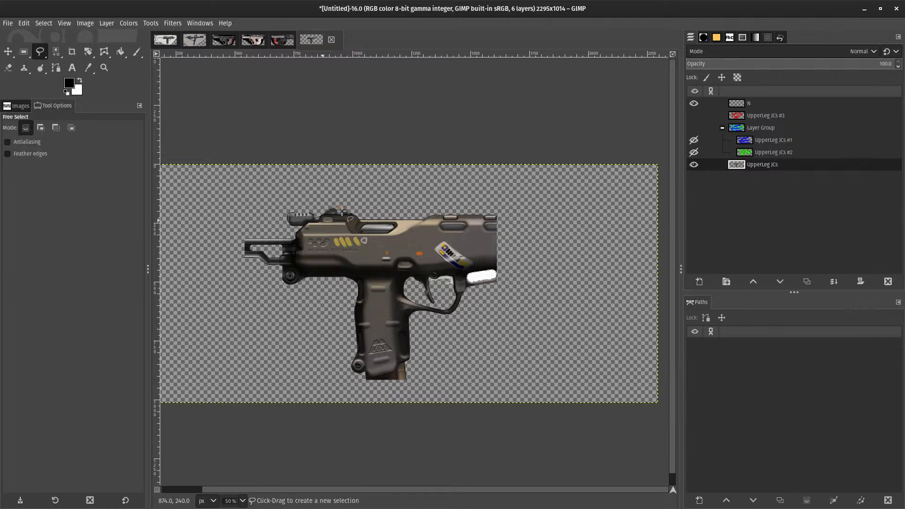
pyautogui.moveTo(426, 191)
pyautogui.mouseDown()
pyautogui.moveTo(322, 268)
pyautogui.moveTo(456, 206)
pyautogui.moveTo(427, 191)
pyautogui.mouseUp()
pyautogui.press('Return')
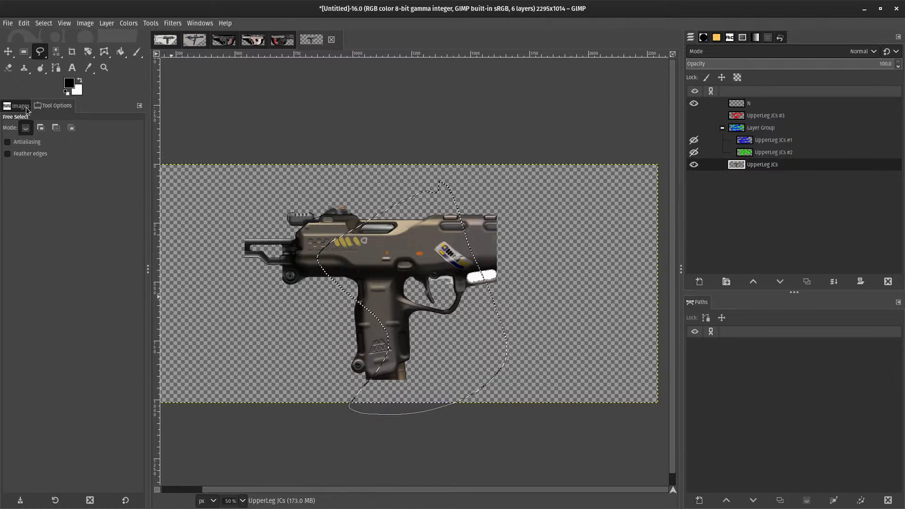
# - Try moving the active layer with the Move tool in layer mode
pyautogui.press('n')
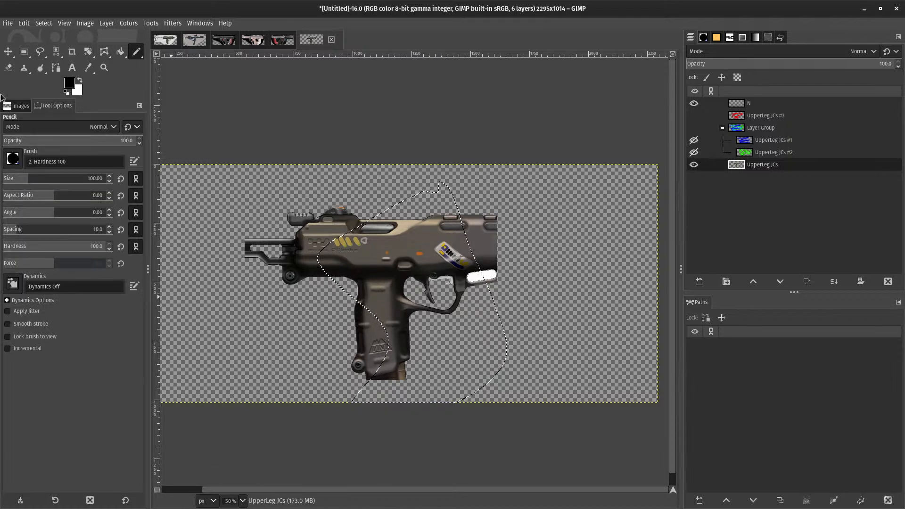
pyautogui.press('m')
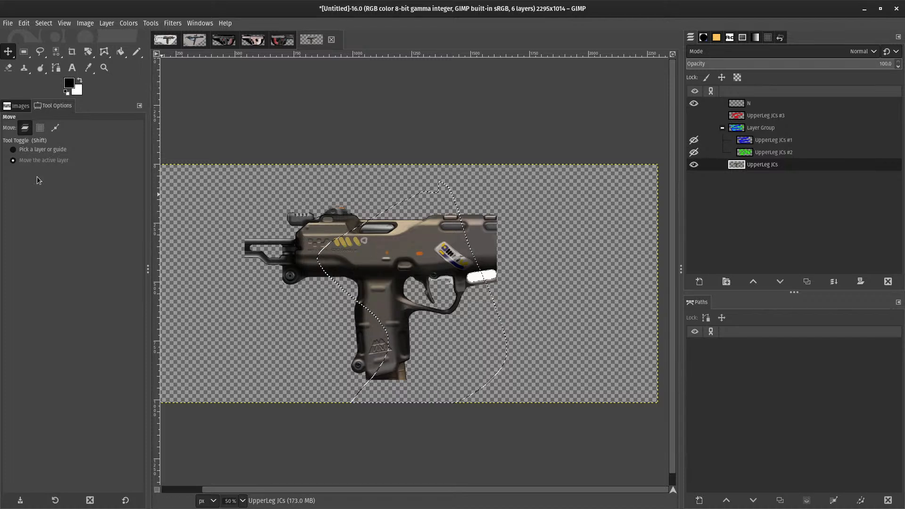
pyautogui.moveTo(398, 276)
pyautogui.mouseDown()
pyautogui.moveTo(516, 271)
pyautogui.moveTo(306, 282)
pyautogui.moveTo(442, 274)
pyautogui.moveTo(397, 275)
pyautogui.mouseUp()
# - Switch the Move tool to selection mode and shift the freehand selection outline across the gun
pyautogui.click(40, 128)
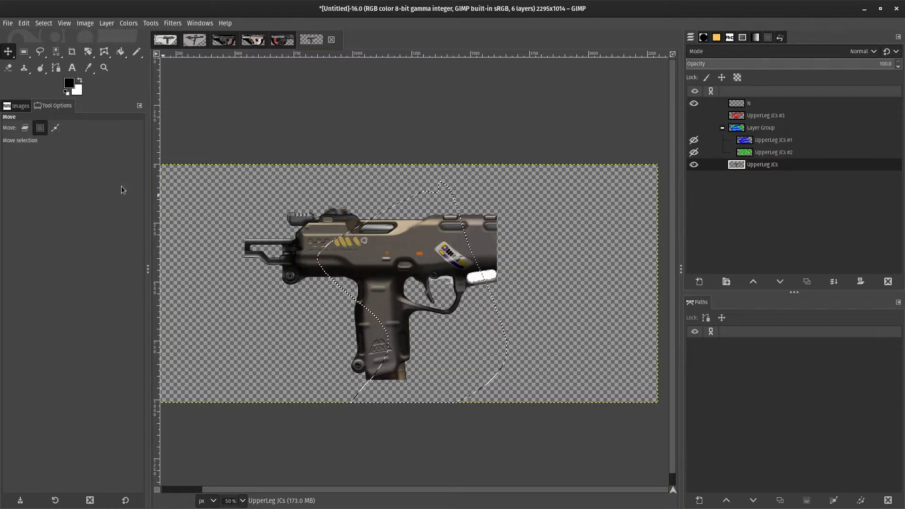
pyautogui.click(435, 305)
pyautogui.moveTo(435, 306); pyautogui.dragTo(329, 335)
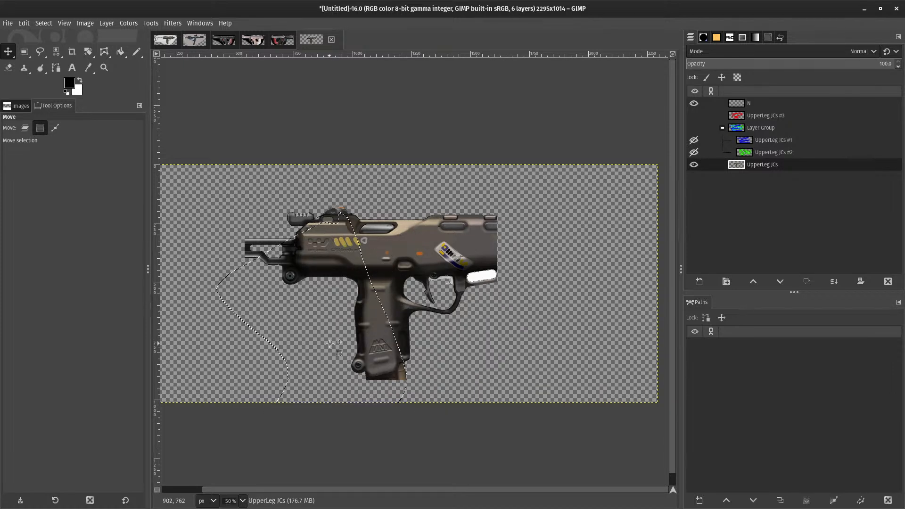
pyautogui.click(55, 128)
pyautogui.moveTo(452, 334); pyautogui.dragTo(619, 313)
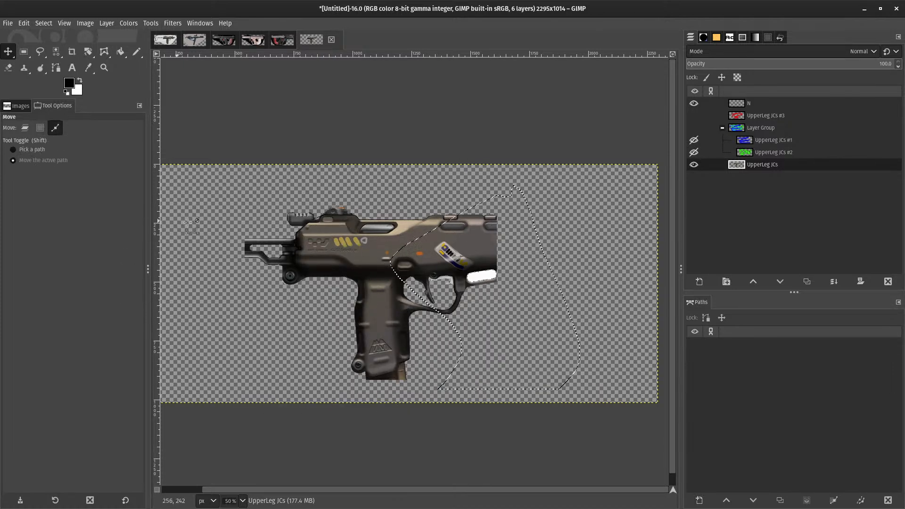
# - Check the Move tool's path mode, return it to selection mode and select the entire canvas
pyautogui.click(55, 128)
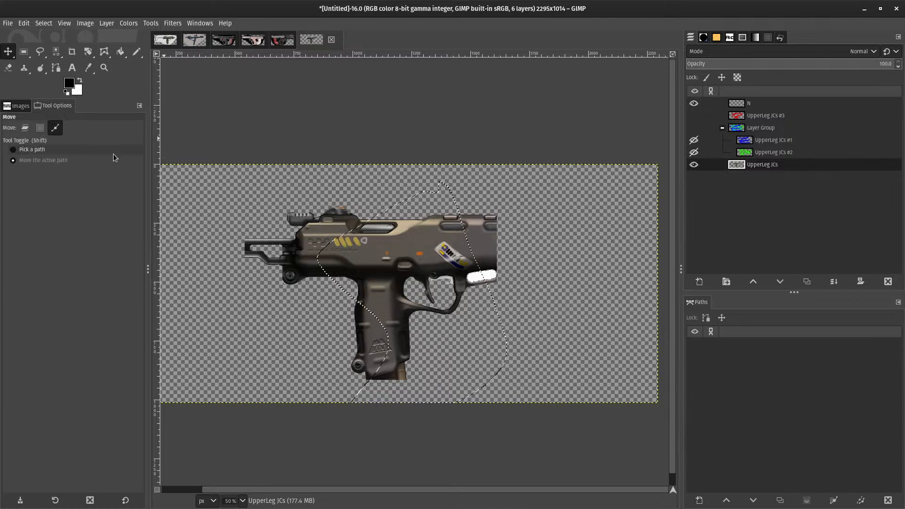
pyautogui.click(126, 160)
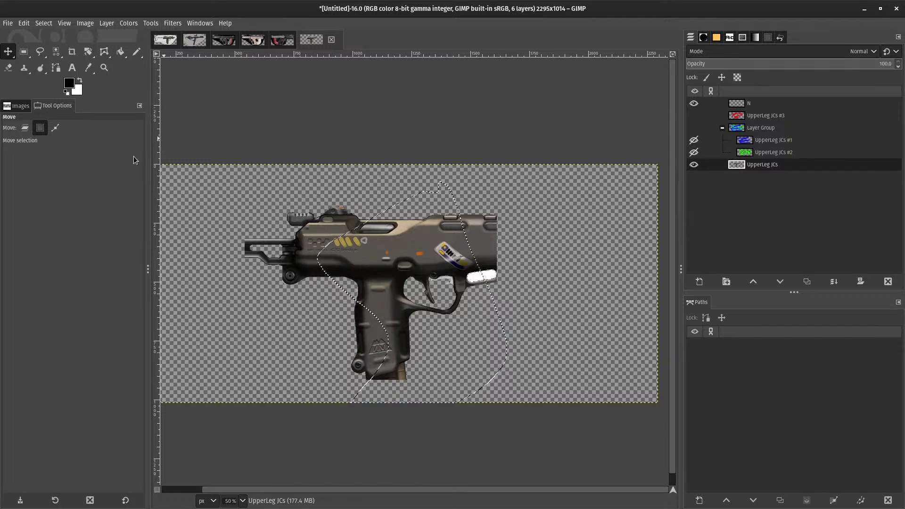
pyautogui.hotkey('ctrl', 'a')
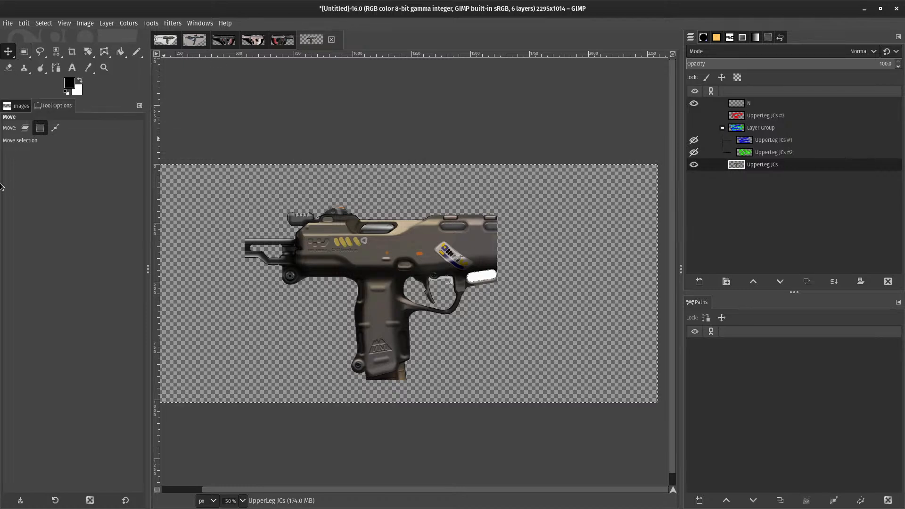
# - In the Default Image preferences, set new images to fill with Transparency
pyautogui.click(22, 24)
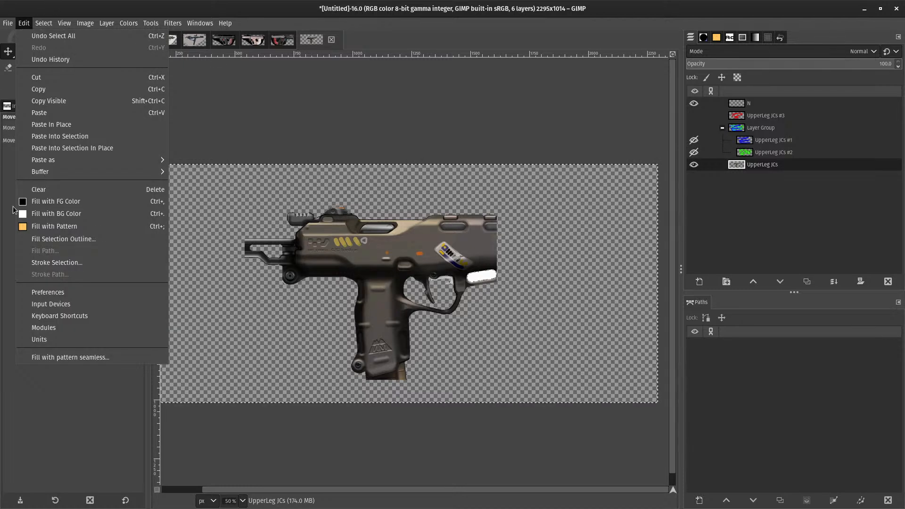
pyautogui.click(19, 292)
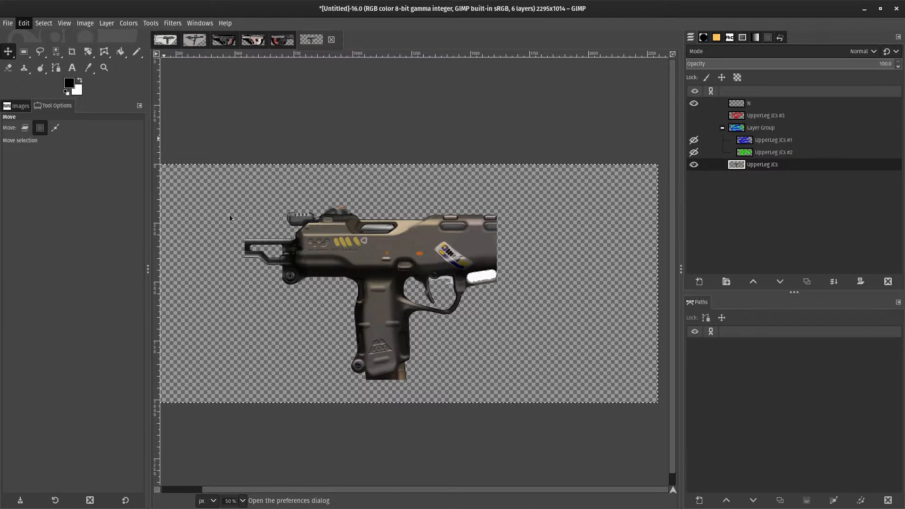
pyautogui.click(353, 145)
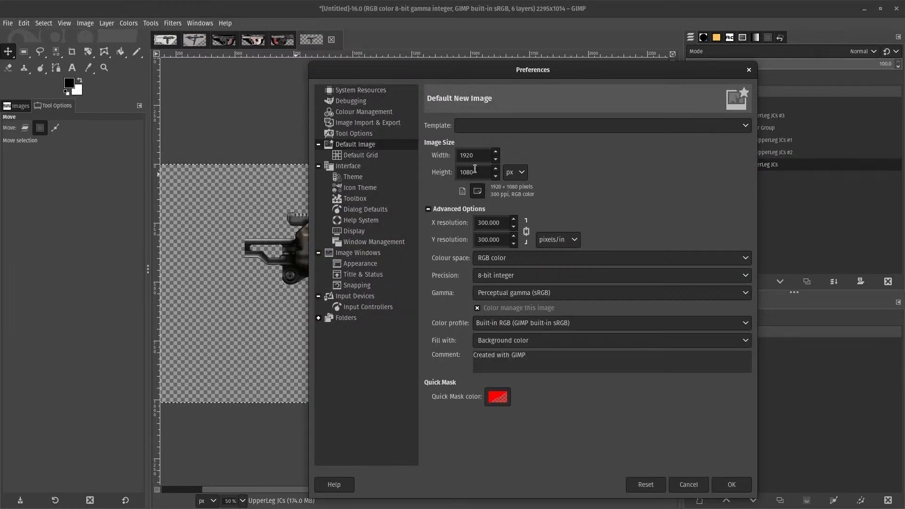
pyautogui.click(494, 263)
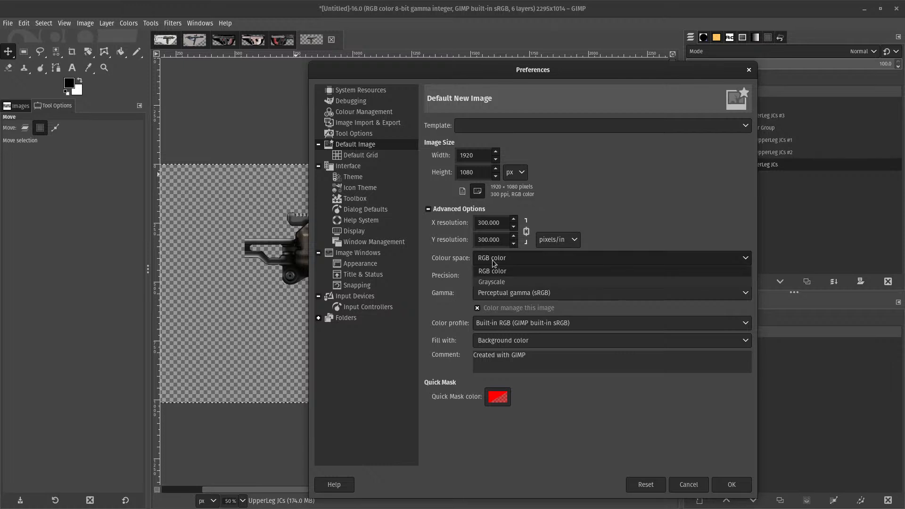
pyautogui.click(494, 262)
pyautogui.click(501, 224)
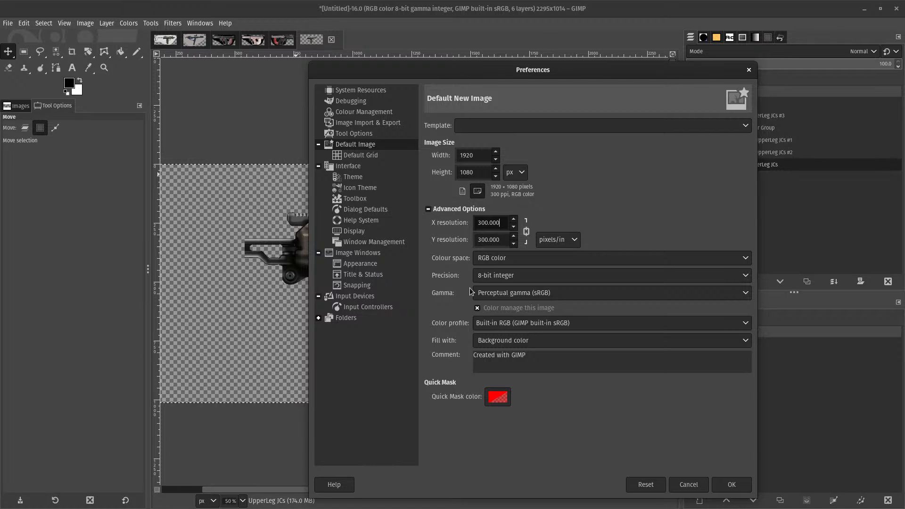
pyautogui.click(480, 338)
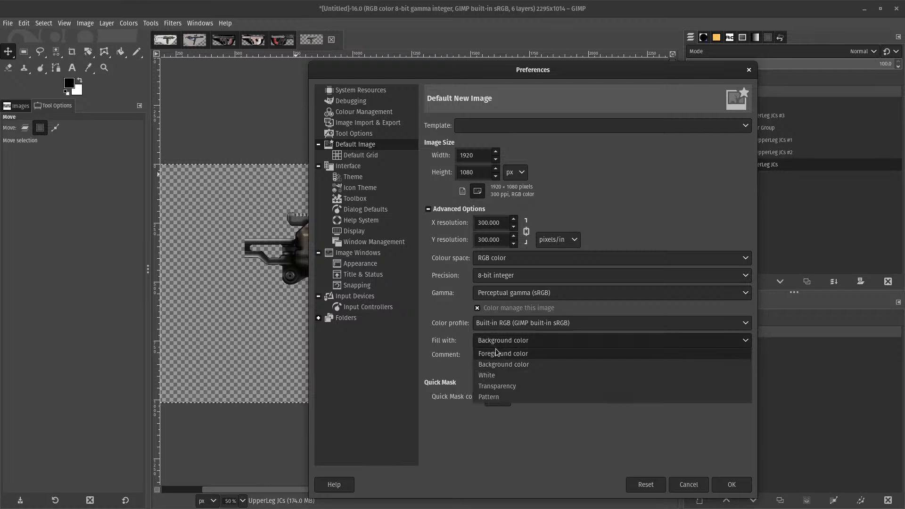
pyautogui.click(497, 386)
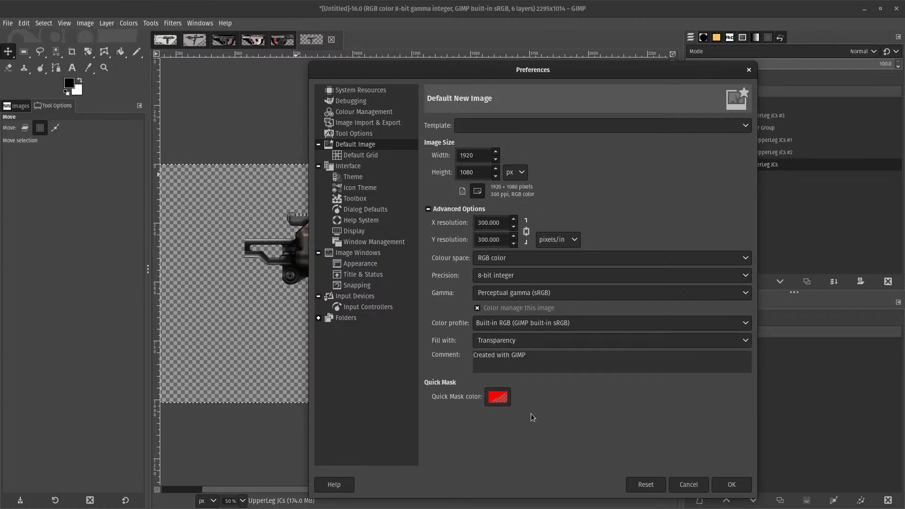
# - Examine the default image choices for colour profile, gamma, precision and colour space, keeping Transparency as the fill
pyautogui.click(518, 326)
pyautogui.click(517, 326)
pyautogui.click(510, 294)
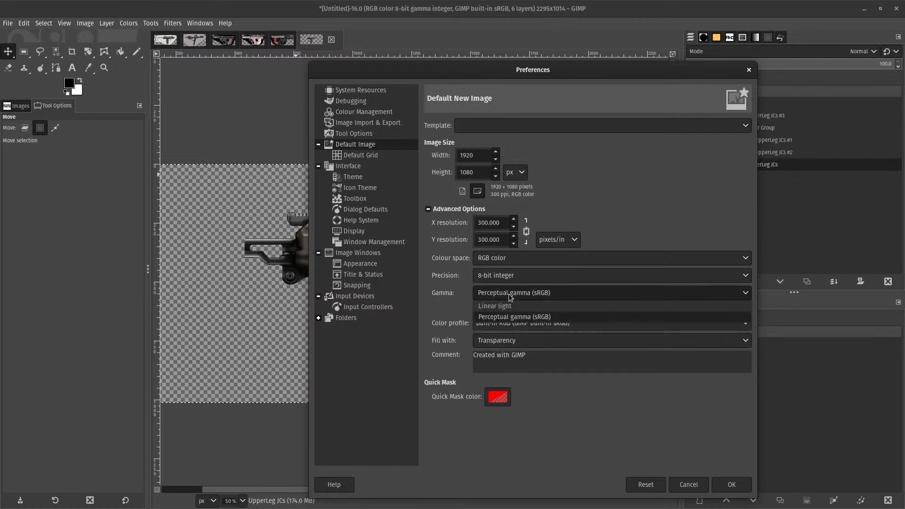
pyautogui.click(509, 297)
pyautogui.click(513, 280)
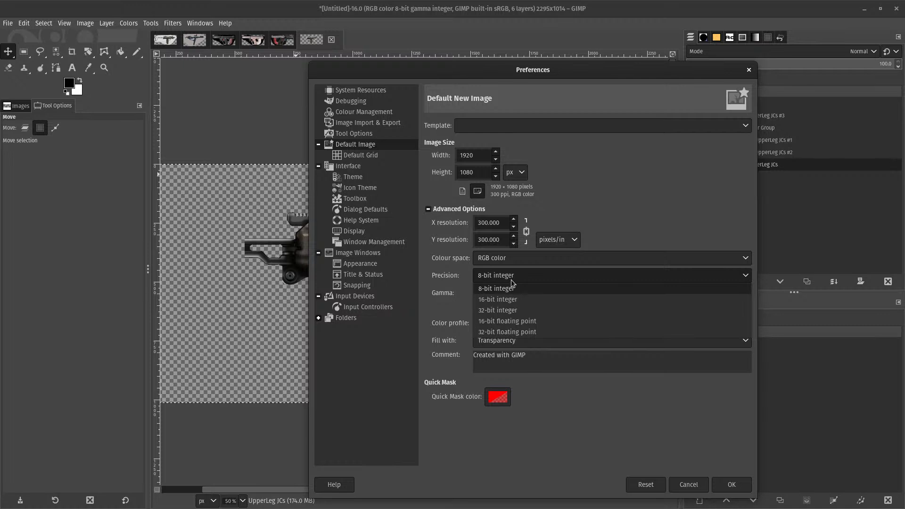
pyautogui.click(512, 281)
pyautogui.click(509, 262)
pyautogui.click(508, 264)
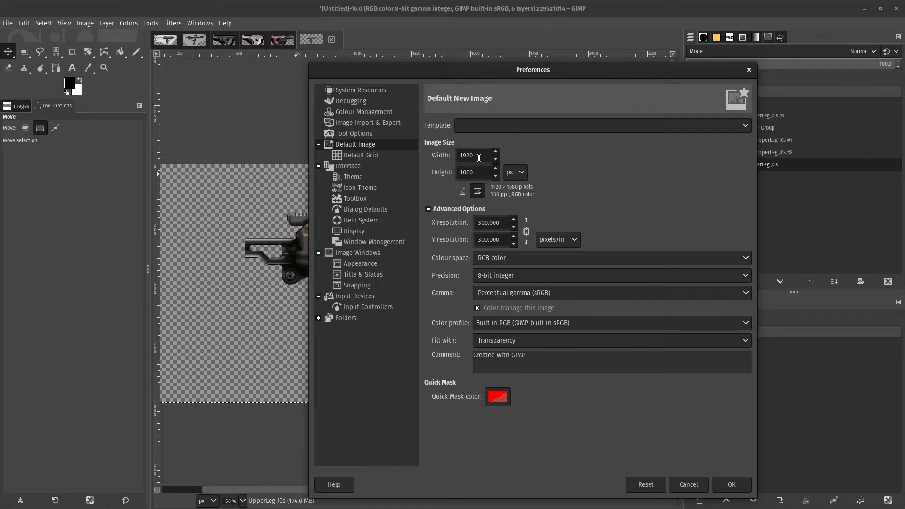
pyautogui.click(499, 328)
pyautogui.click(500, 328)
pyautogui.click(495, 346)
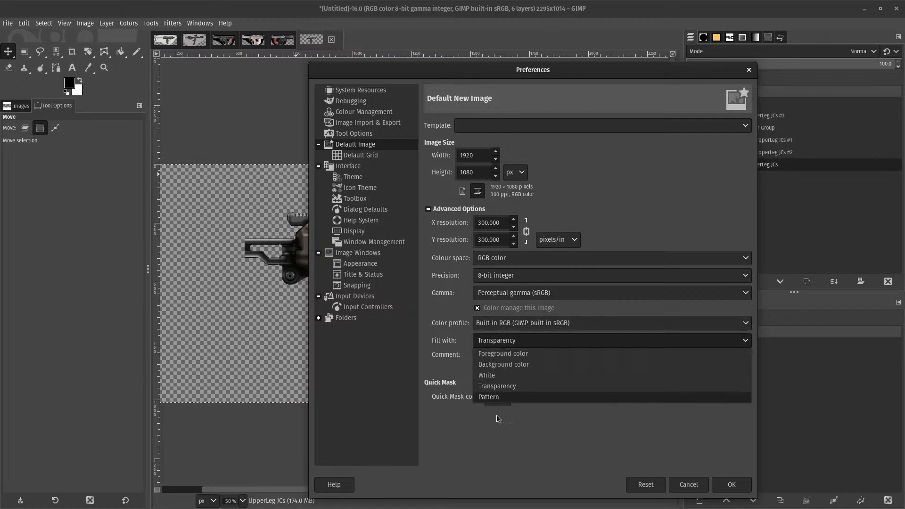
pyautogui.click(502, 386)
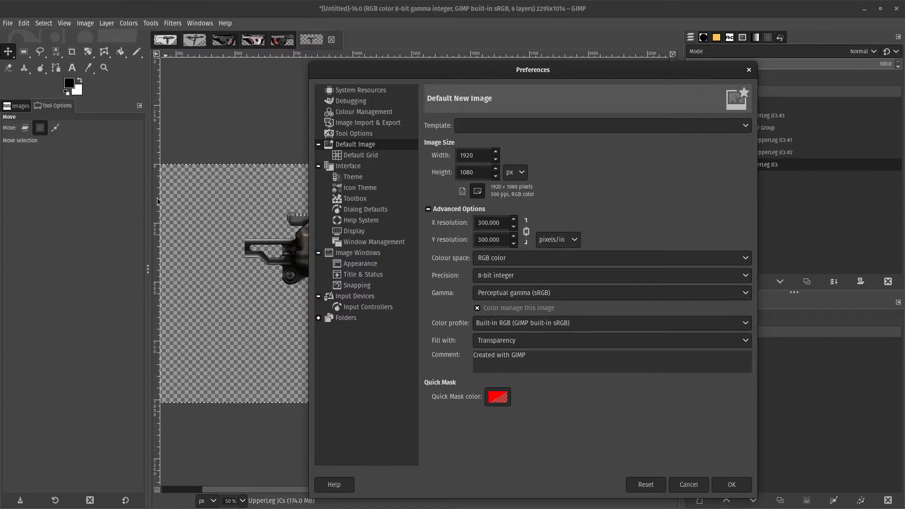
# - Review the line style choices for the default image grid, keep Solid and accept the preferences
pyautogui.click(361, 155)
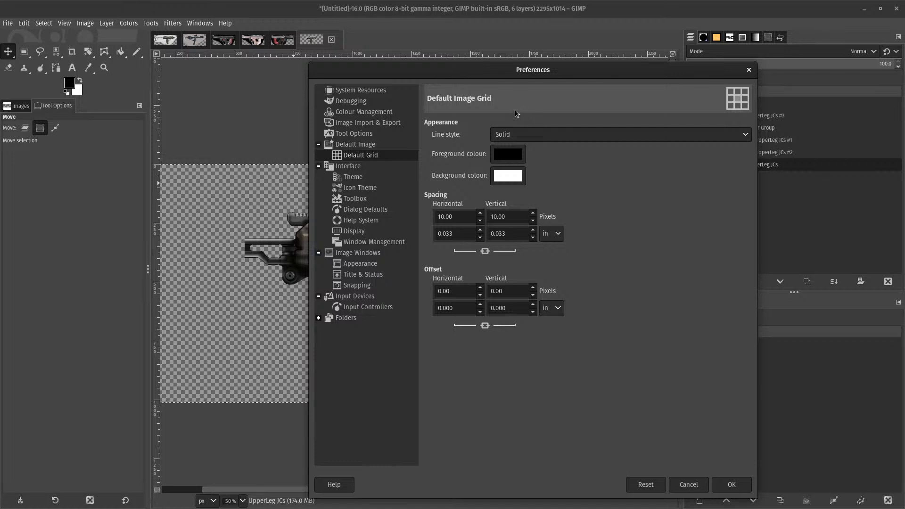
pyautogui.click(507, 136)
pyautogui.click(506, 135)
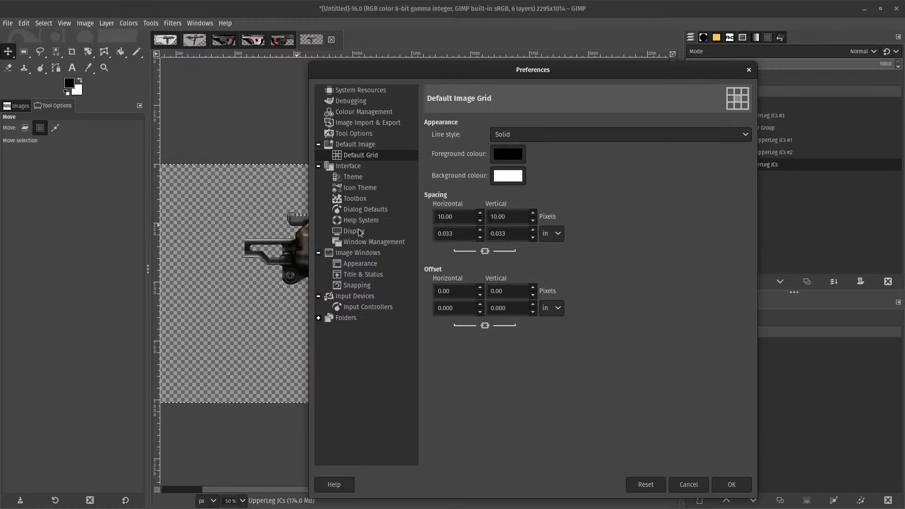
pyautogui.click(506, 139)
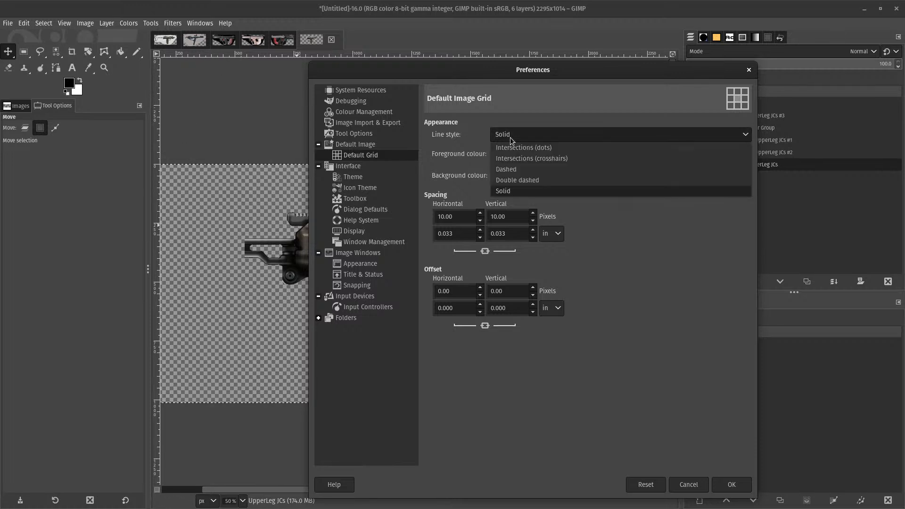
pyautogui.click(506, 138)
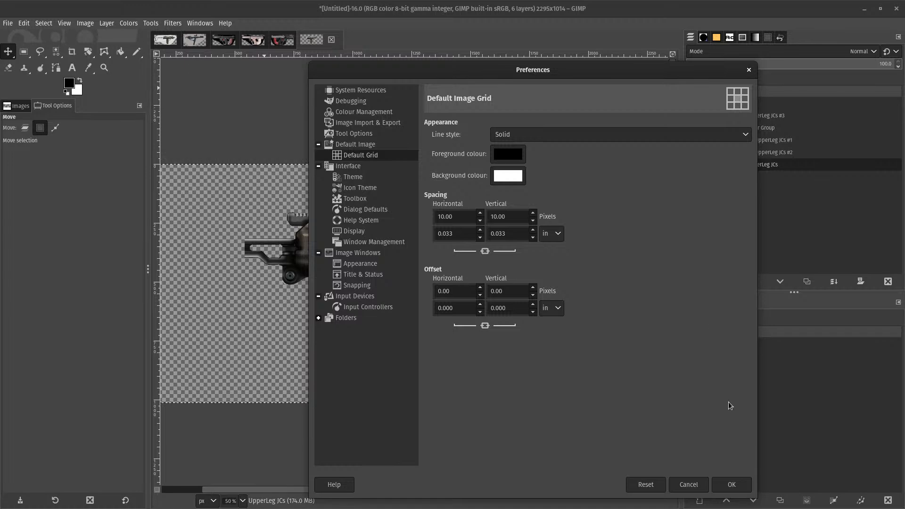
pyautogui.click(731, 485)
# - Show the grid over the image and examine its spacing on the gun at different zoom levels
pyautogui.click(62, 25)
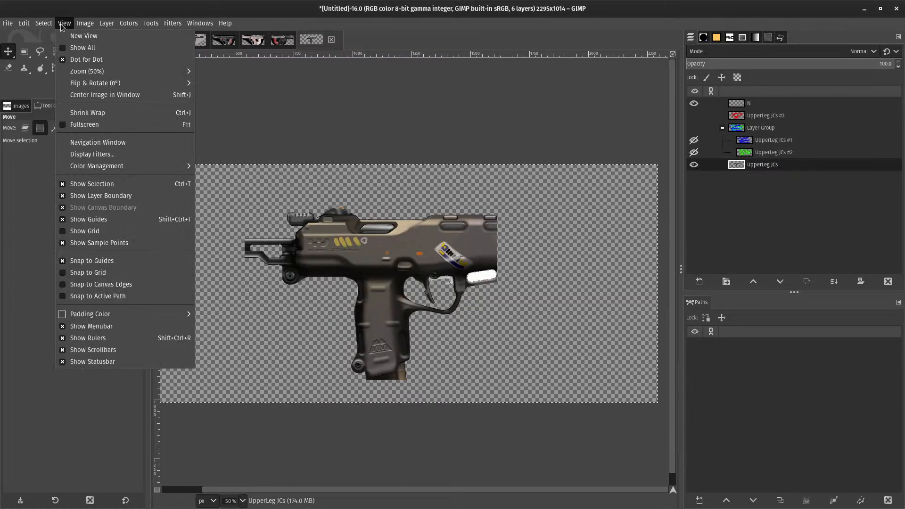
pyautogui.click(85, 231)
pyautogui.press('2')
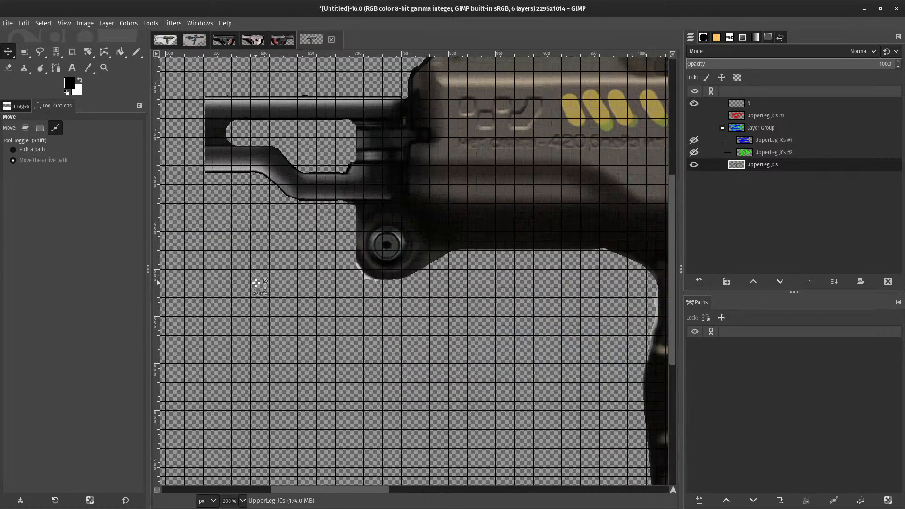
pyautogui.scroll(2, 256, 283)
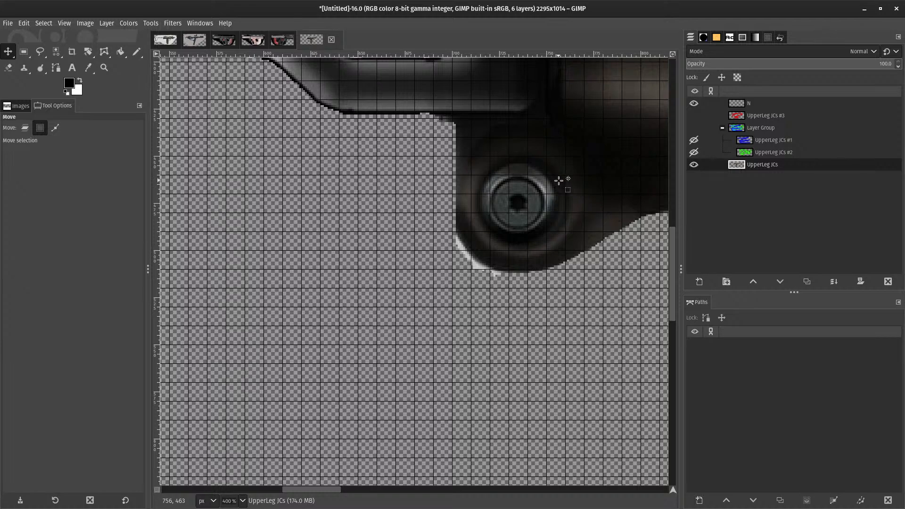
pyautogui.scroll(-5, 396, 235)
pyautogui.scroll(1, 439, 284)
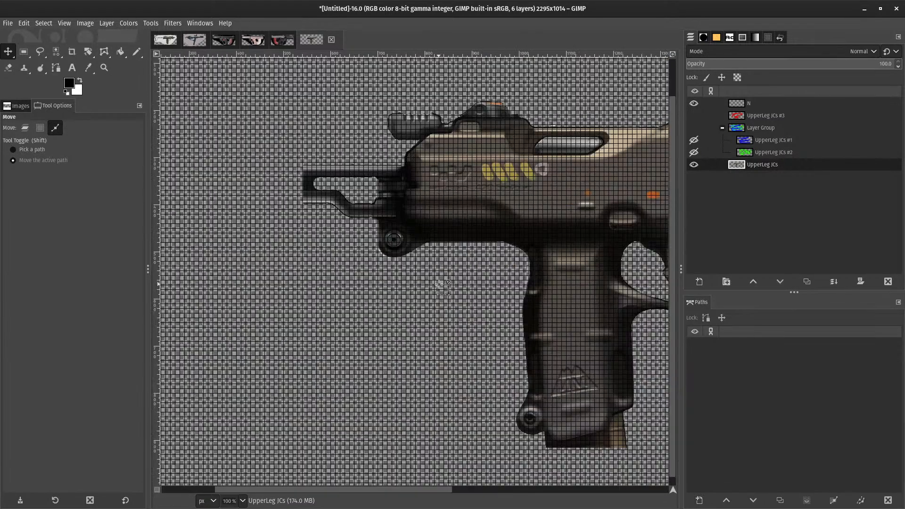
pyautogui.scroll(3, 442, 285)
# - Turn off the grid display over the gun image
pyautogui.click(23, 23)
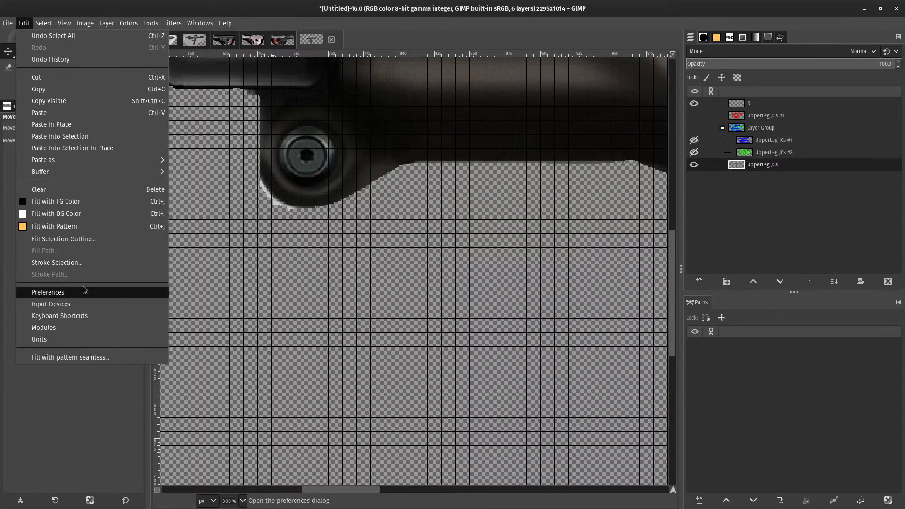
pyautogui.press('Escape')
pyautogui.click(64, 22)
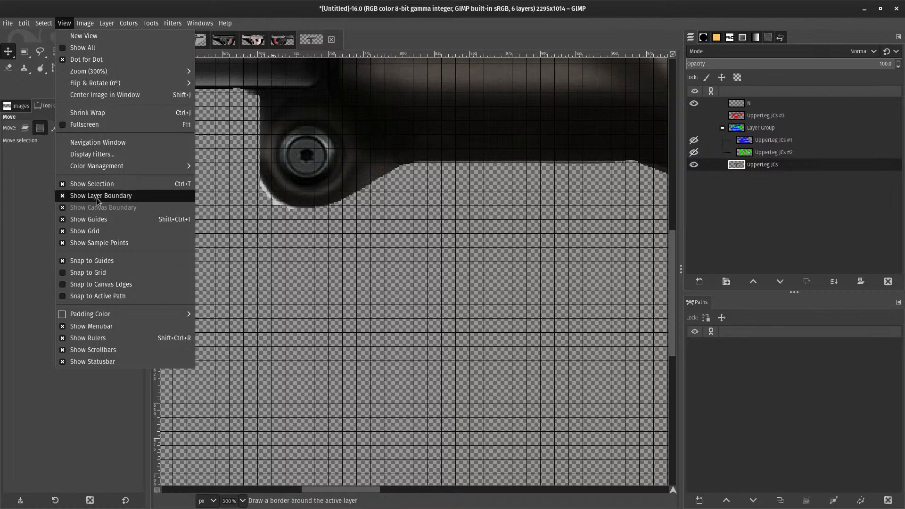
pyautogui.click(95, 231)
# - Review the default image grid's line style, spacing and offset settings in the preferences
pyautogui.click(24, 23)
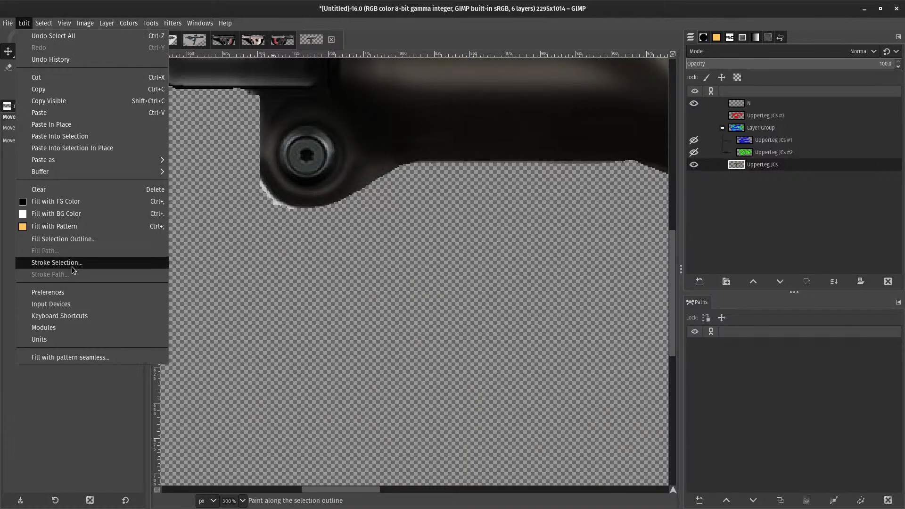
pyautogui.click(73, 304)
pyautogui.click(354, 425)
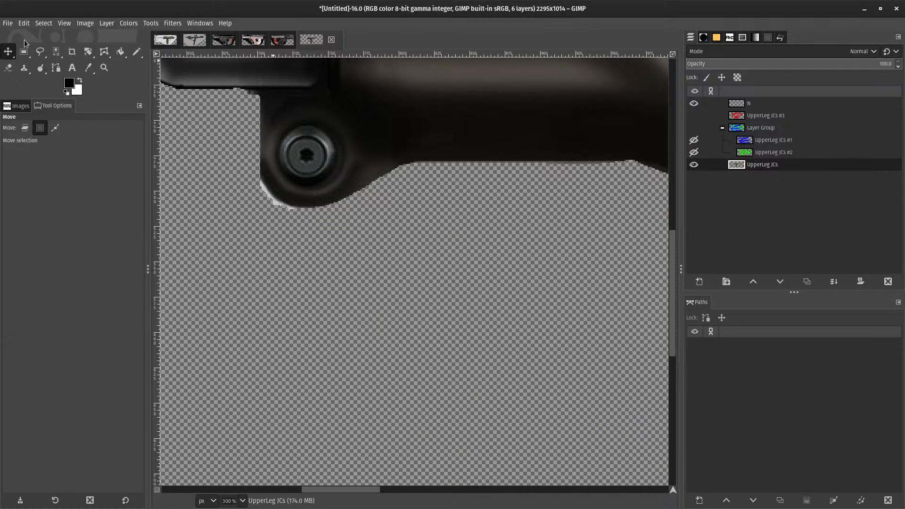
pyautogui.click(23, 23)
pyautogui.click(33, 292)
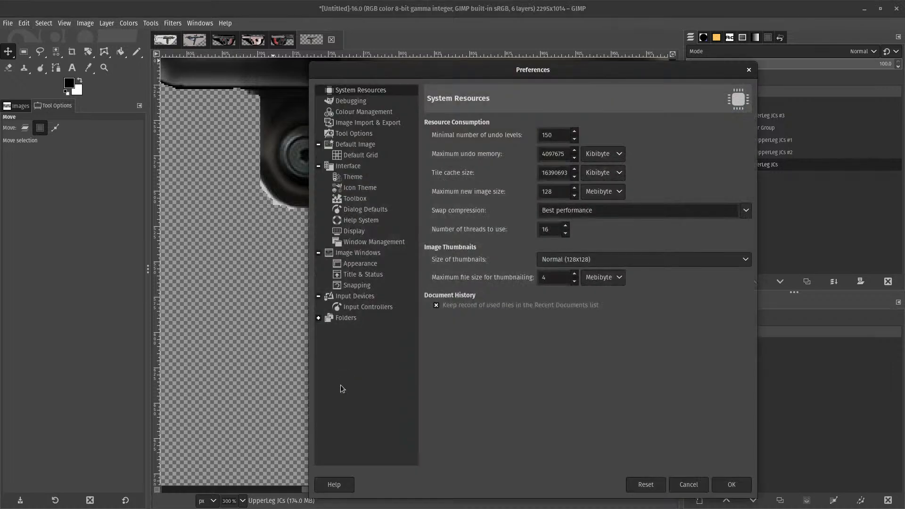
pyautogui.click(361, 156)
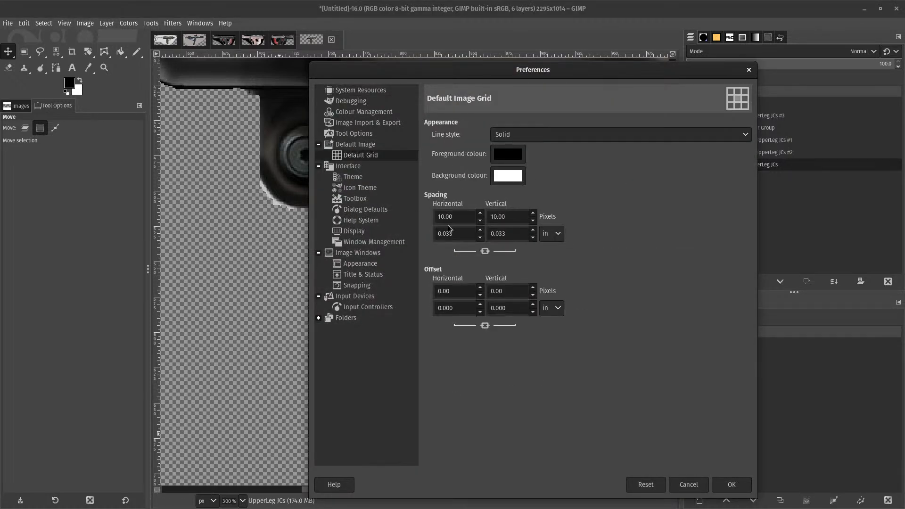
# - Try disabling compact sliders in the Interface preferences, re-enable them and accept the preferences
pyautogui.click(358, 169)
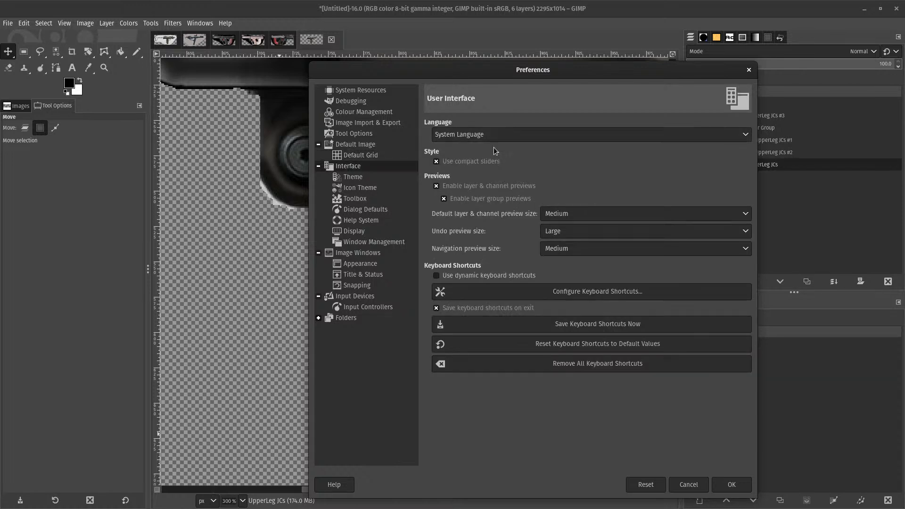
pyautogui.click(437, 161)
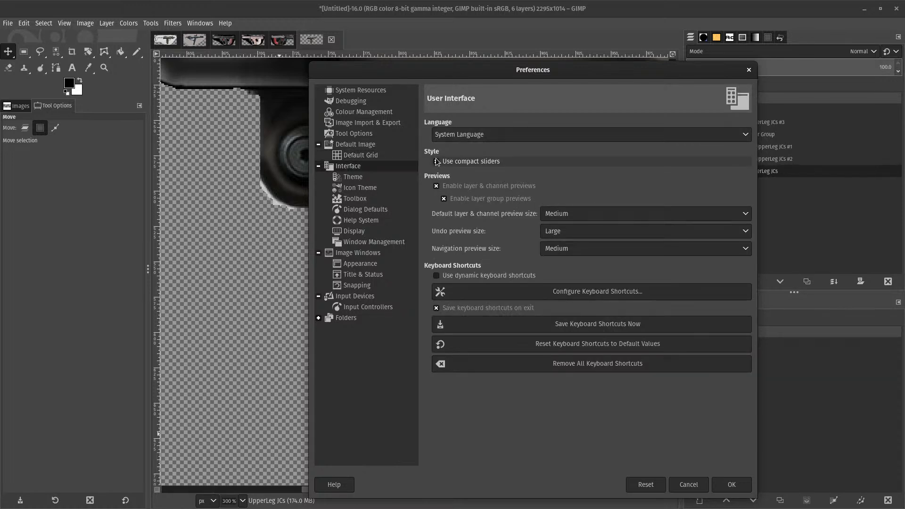
pyautogui.click(440, 162)
pyautogui.moveTo(638, 75); pyautogui.dragTo(484, 64)
pyautogui.click(579, 474)
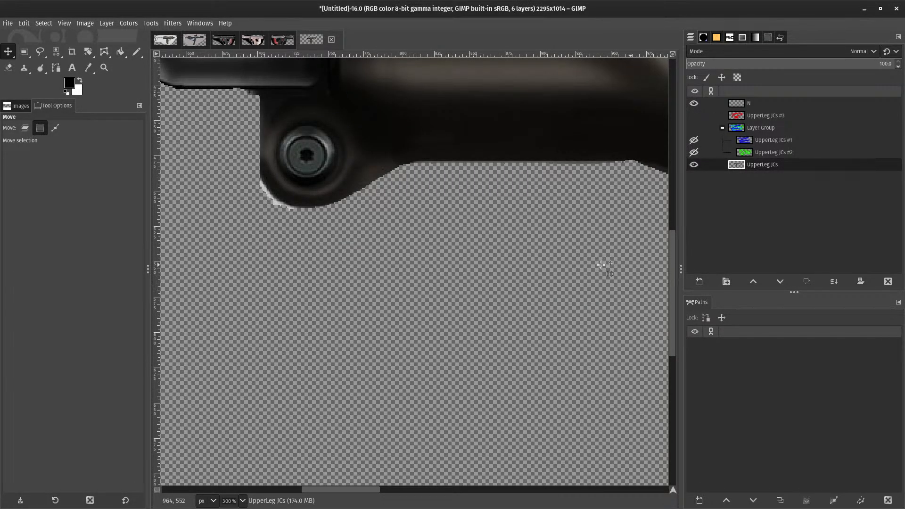
pyautogui.click(24, 23)
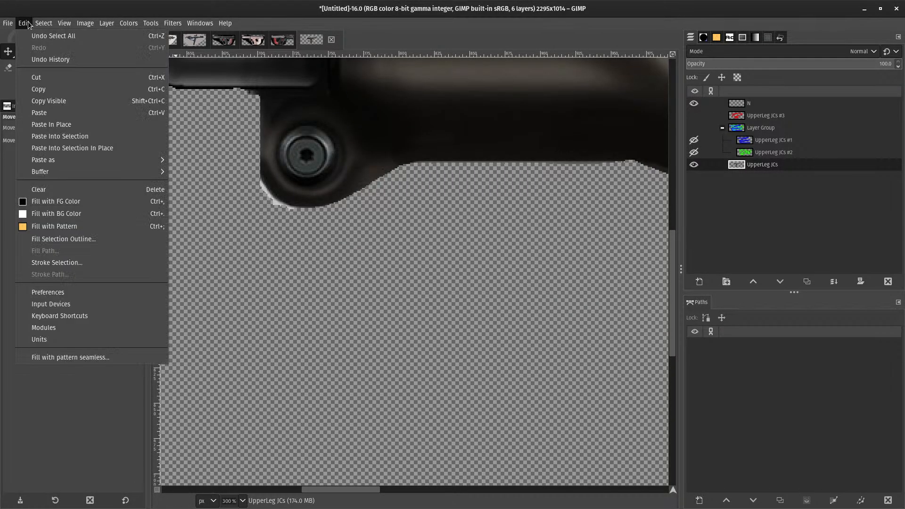
pyautogui.click(669, 333)
pyautogui.scroll(3, 668, 321)
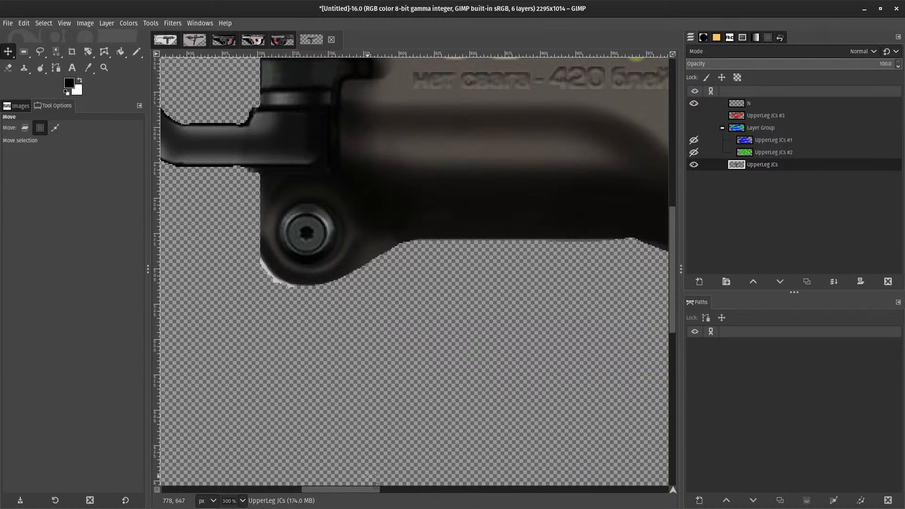
pyautogui.moveTo(359, 490); pyautogui.dragTo(391, 491)
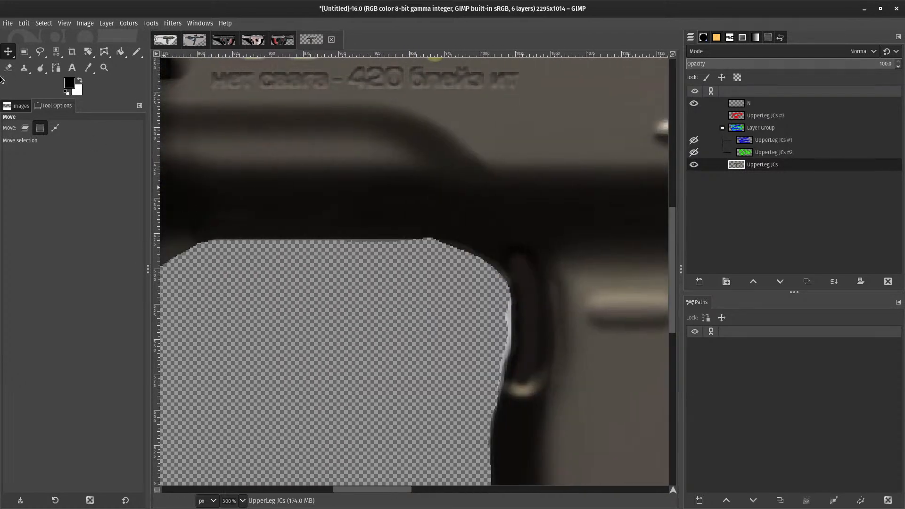
# - Turn off compact sliders in the Interface preferences
pyautogui.click(44, 23)
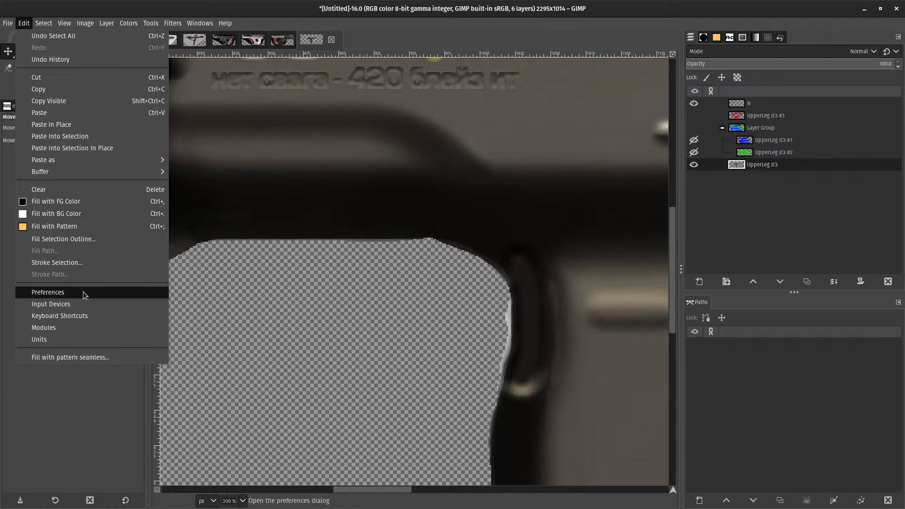
pyautogui.click(83, 291)
pyautogui.click(214, 143)
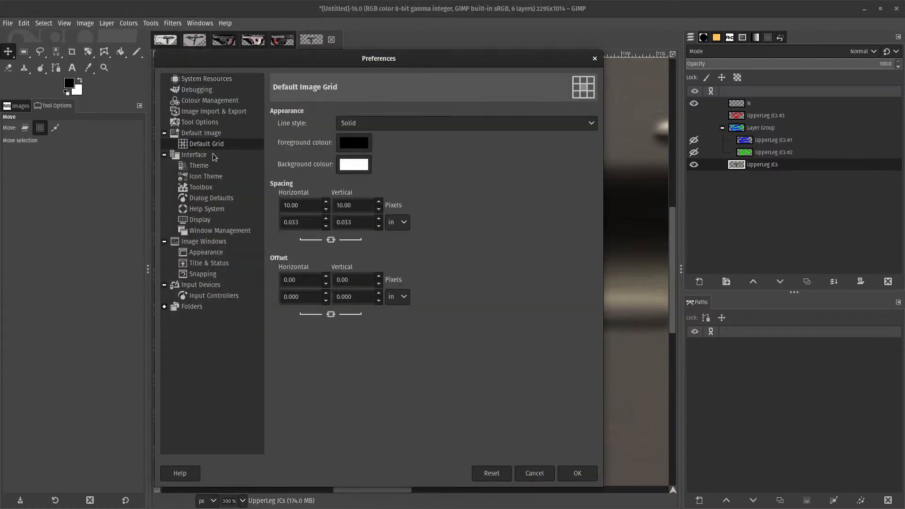
pyautogui.click(236, 155)
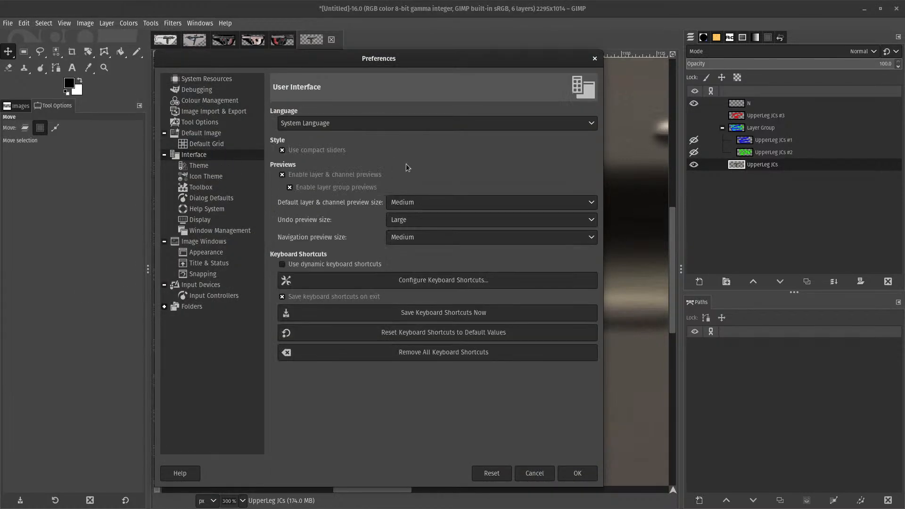
pyautogui.click(284, 151)
pyautogui.click(284, 151)
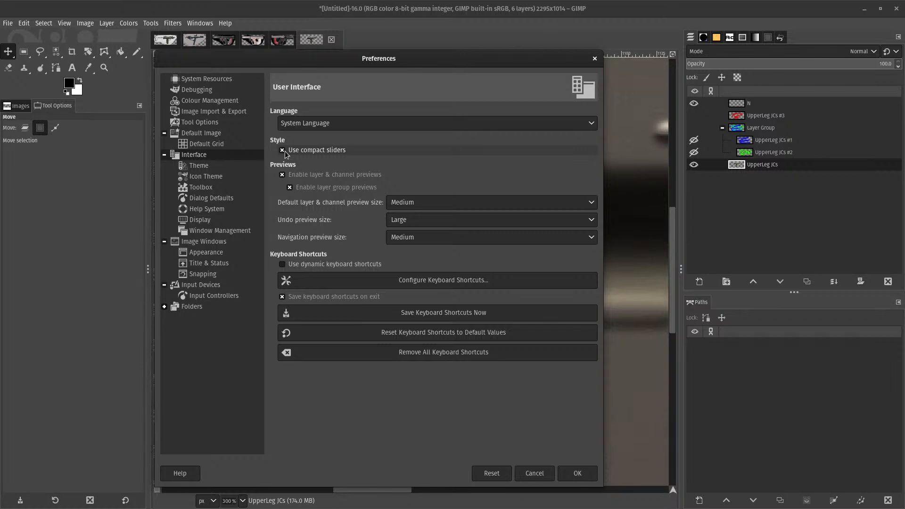
pyautogui.click(285, 151)
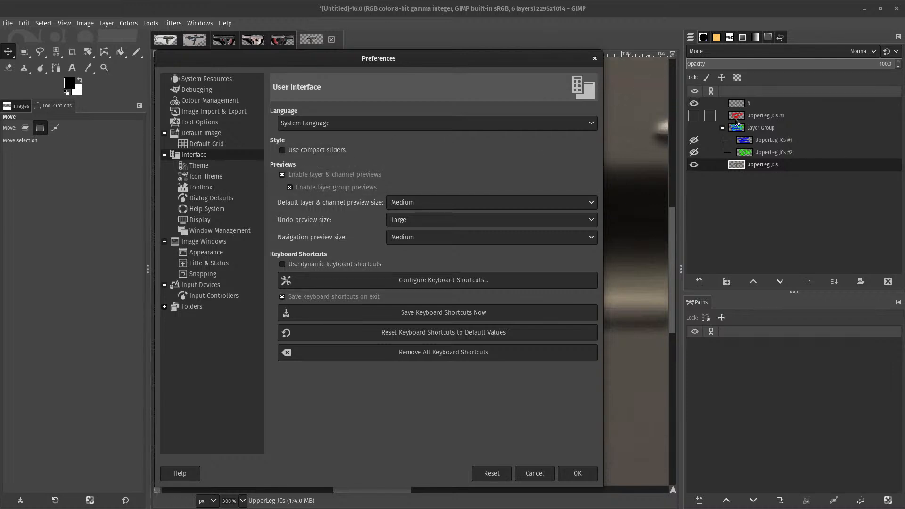
# - Set the default layer and channel, undo and navigation preview sizes to Huge, and accept the preferences along with the restart notice
pyautogui.click(446, 202)
pyautogui.click(442, 280)
pyautogui.click(406, 225)
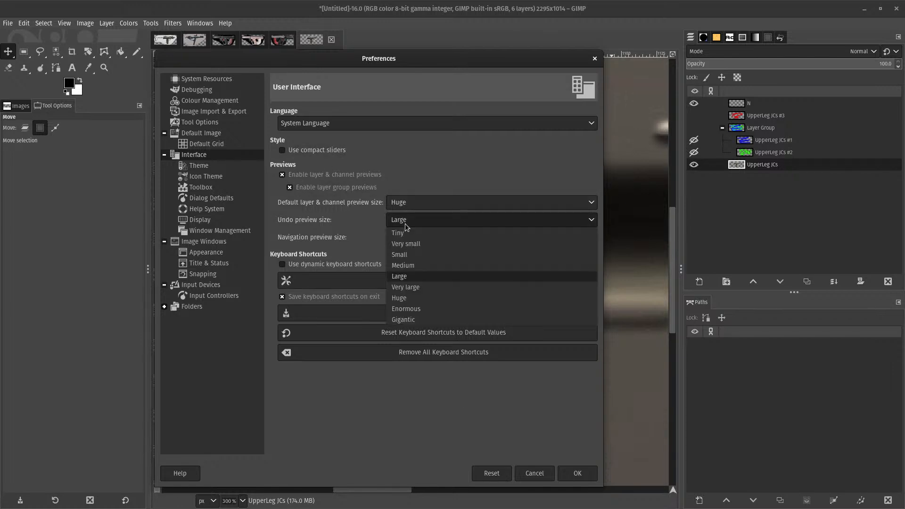
pyautogui.click(412, 298)
pyautogui.click(424, 241)
pyautogui.click(416, 313)
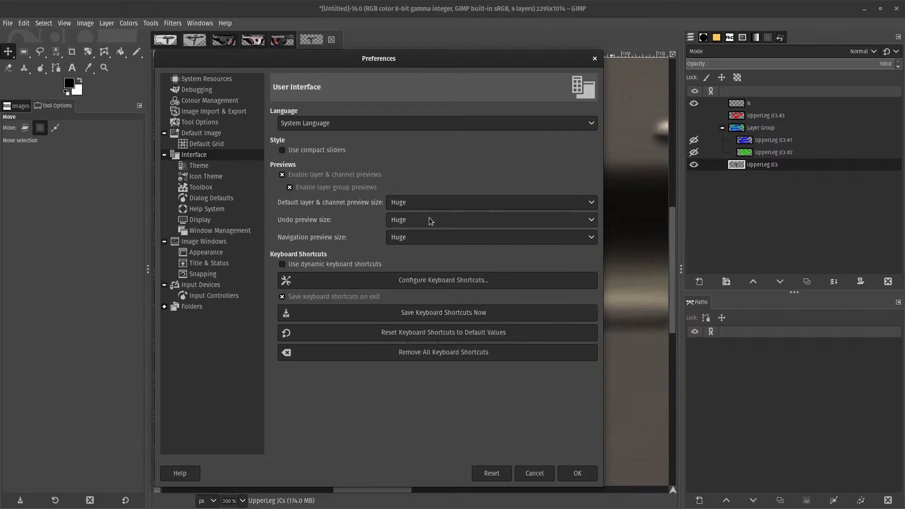
pyautogui.click(577, 474)
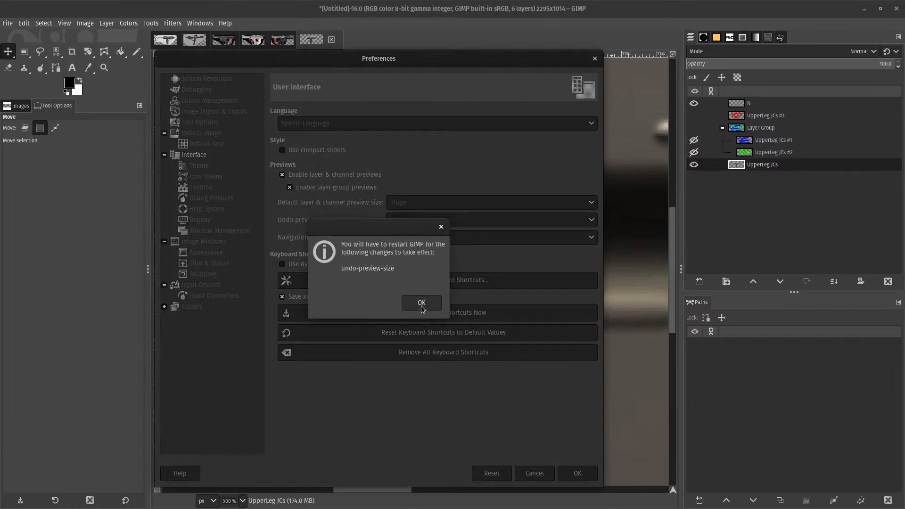
pyautogui.click(421, 305)
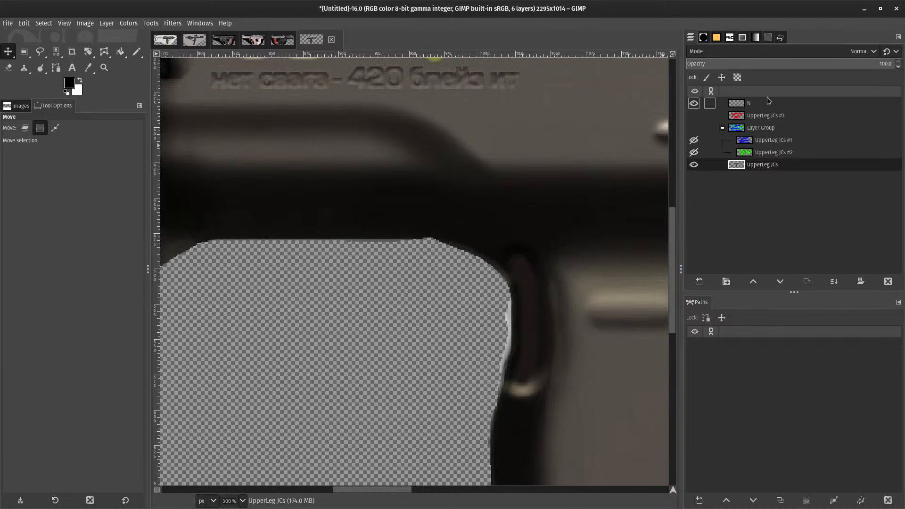
# - Enlarge the layer list's preview size to Enormous
pyautogui.click(898, 38)
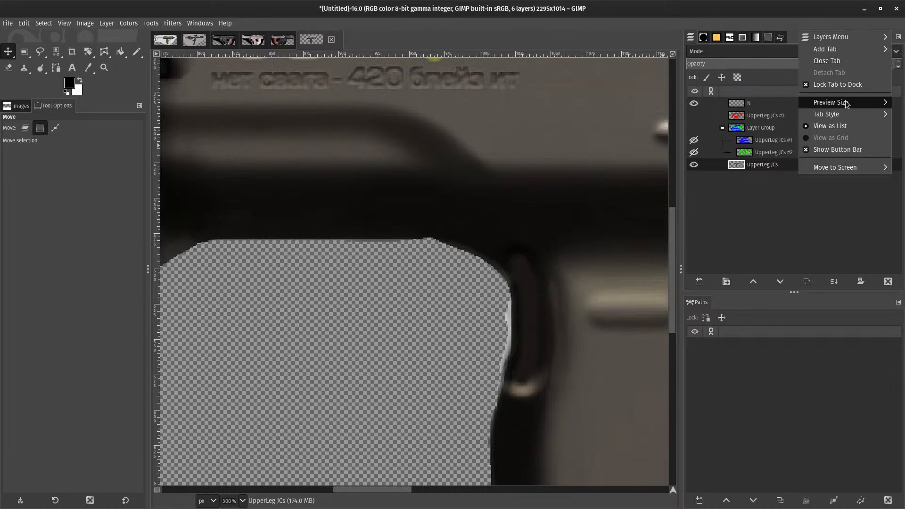
pyautogui.moveTo(831, 102)
pyautogui.click(776, 181)
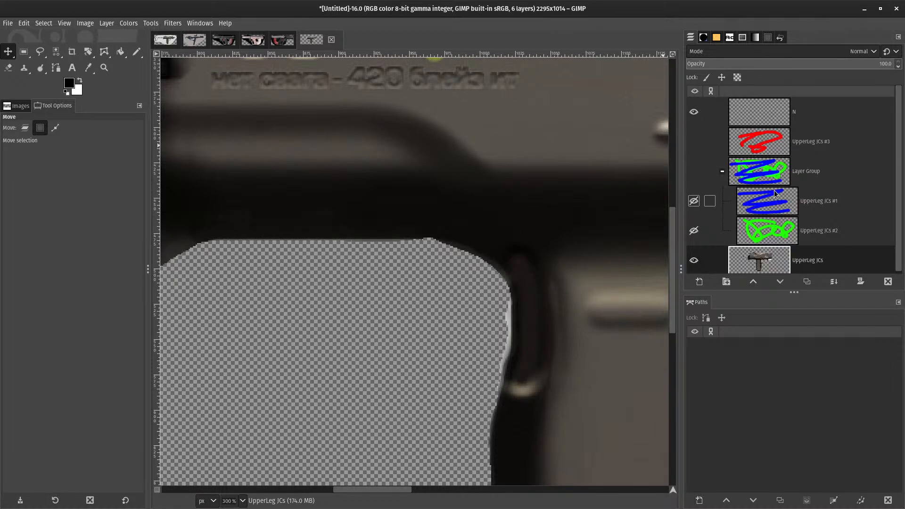
# - Set the layer list's preview size to Medium
pyautogui.click(898, 37)
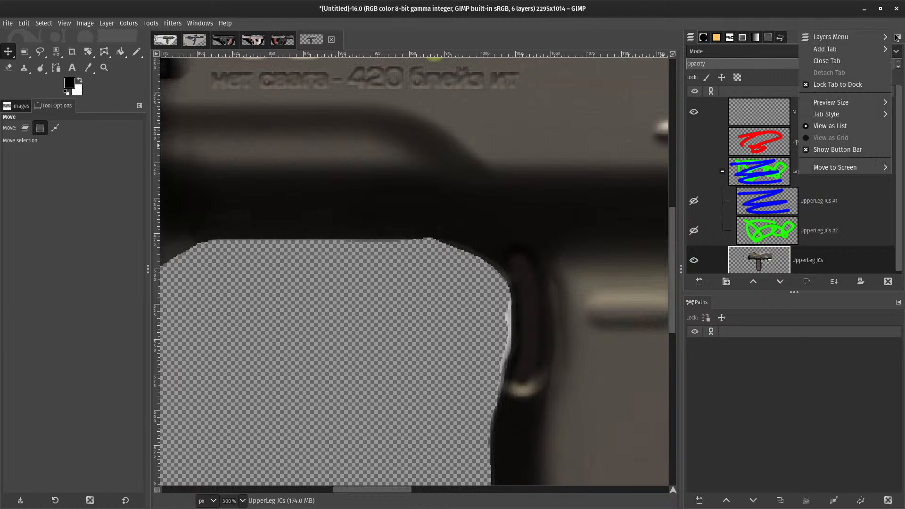
pyautogui.moveTo(831, 102)
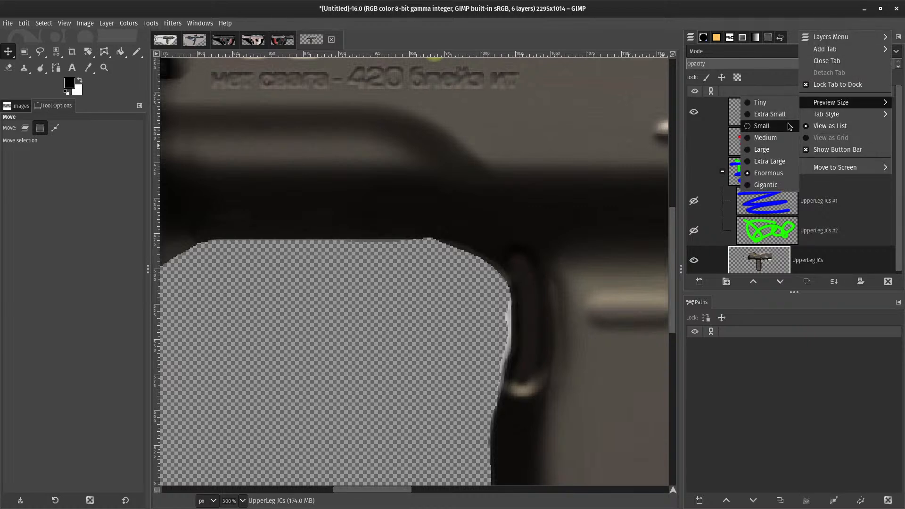
pyautogui.click(776, 139)
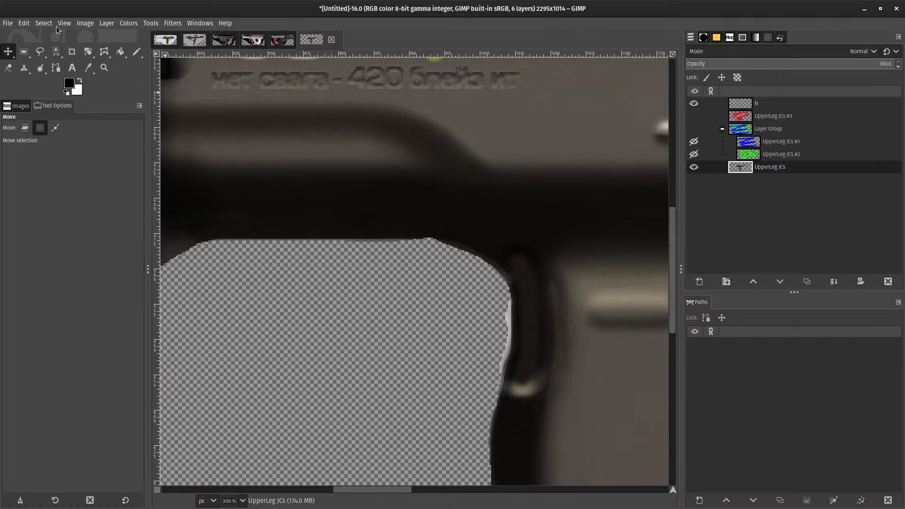
# - In the Interface preferences, set the default layer and channel, undo and navigation preview sizes to Large
pyautogui.click(26, 24)
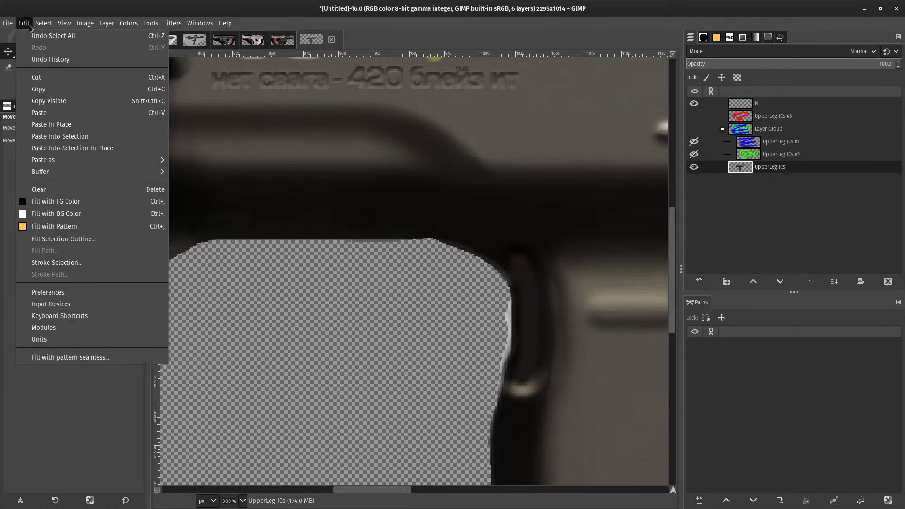
pyautogui.click(78, 292)
pyautogui.click(191, 156)
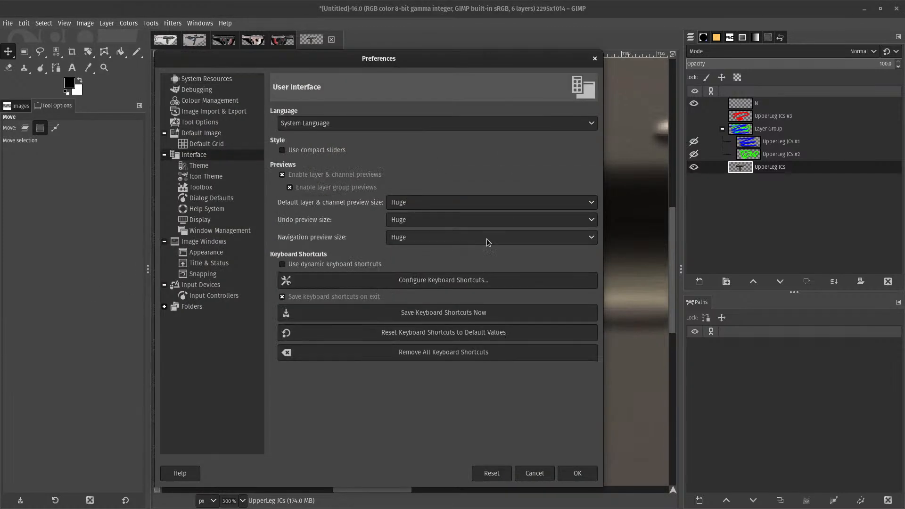
pyautogui.click(448, 204)
pyautogui.click(420, 259)
pyautogui.click(448, 219)
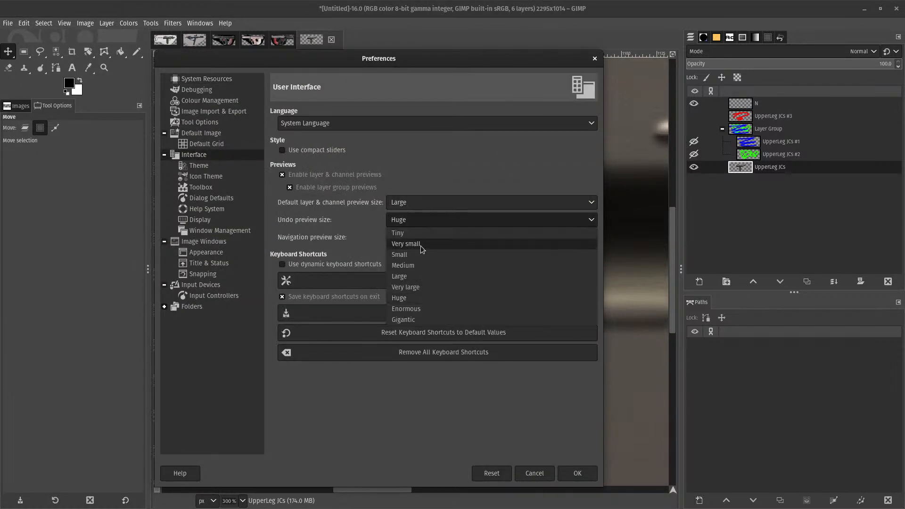
pyautogui.click(410, 277)
pyautogui.click(420, 239)
pyautogui.click(401, 294)
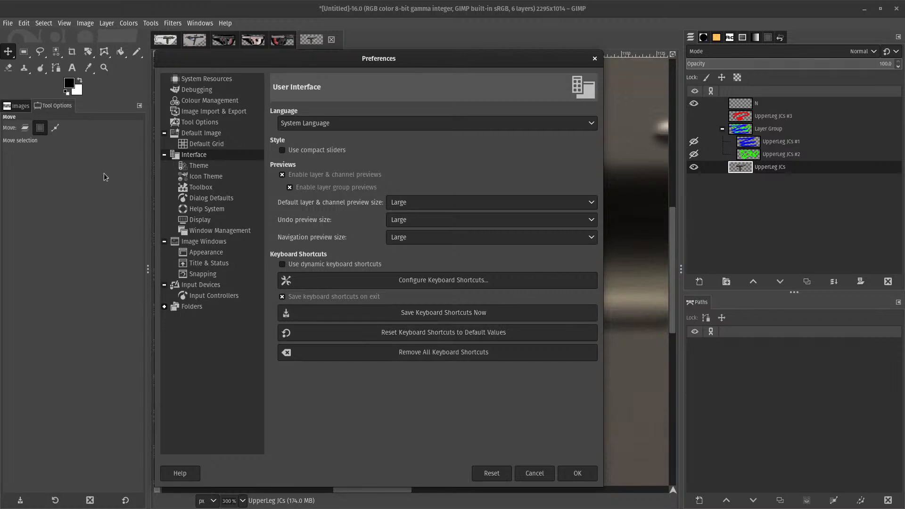
# - Try the Light, System and Gray interface themes, and switch back to the Dark theme
pyautogui.click(197, 165)
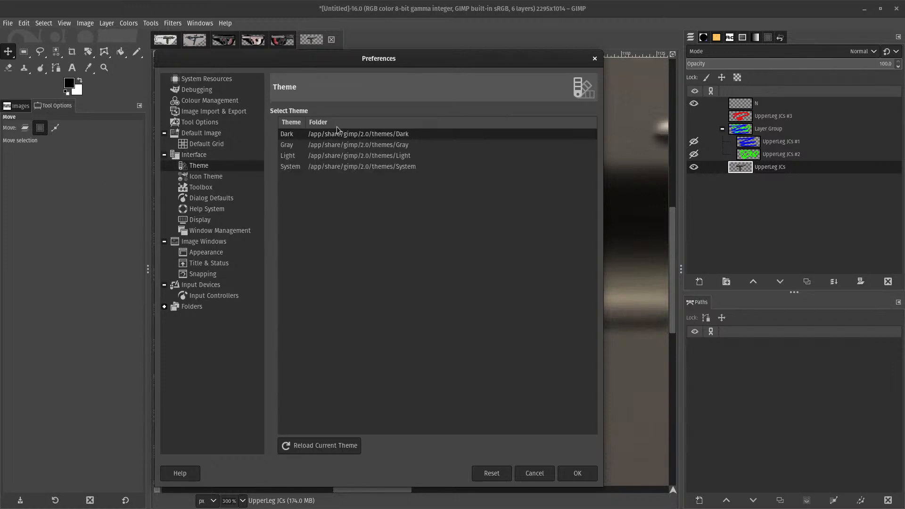
pyautogui.click(333, 156)
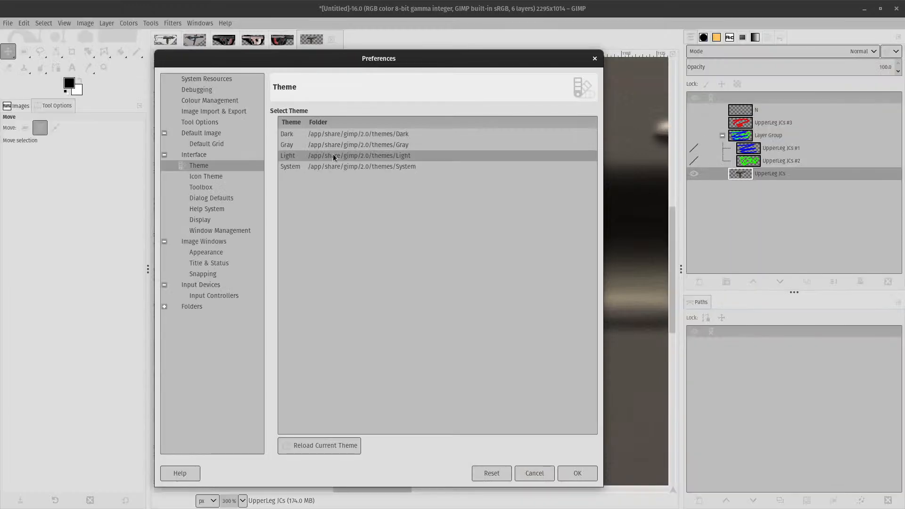
pyautogui.click(361, 165)
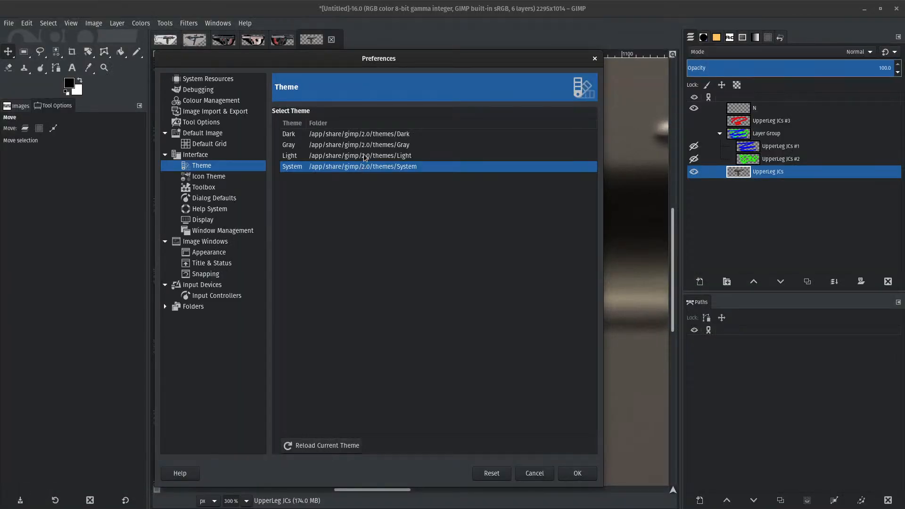
pyautogui.click(364, 144)
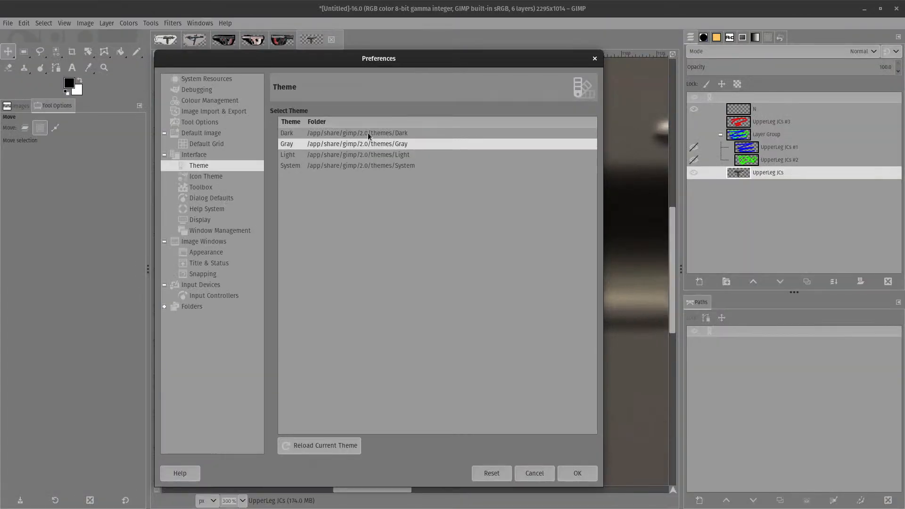
pyautogui.click(368, 134)
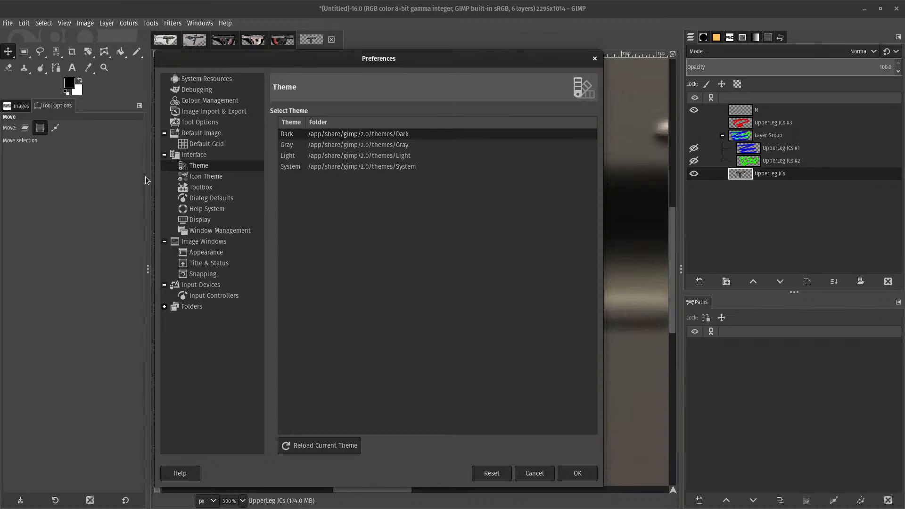
# - Try the Color, Symbolic and Symbolic-Inverted-High-Contrast icon themes, and set the icon theme to Symbolic-High-Contrast
pyautogui.click(195, 177)
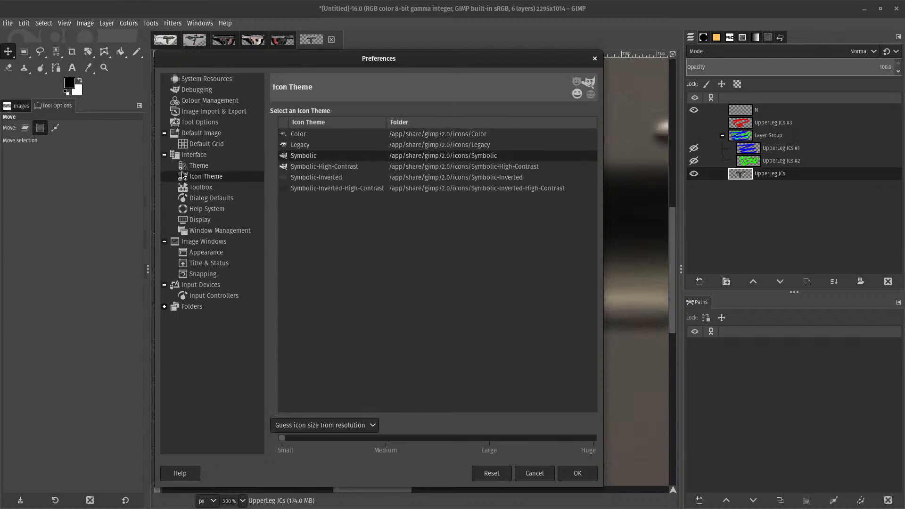
pyautogui.click(297, 131)
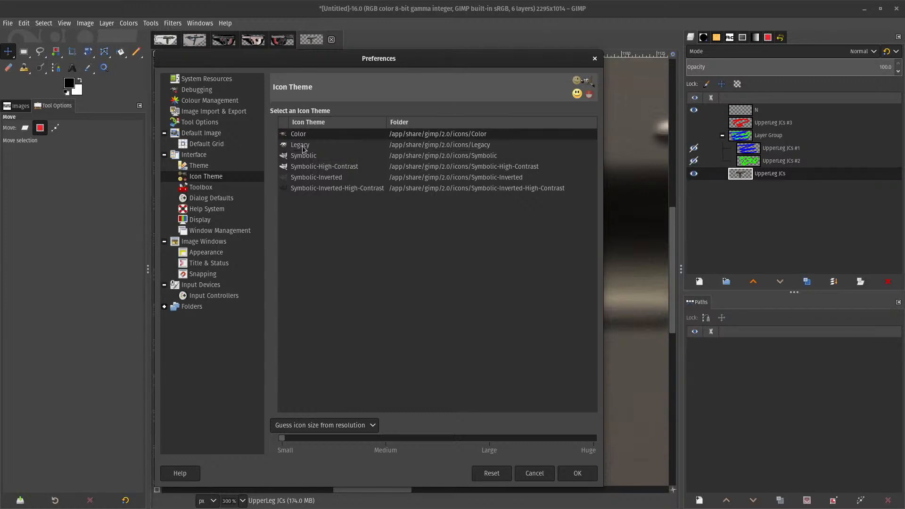
pyautogui.click(312, 157)
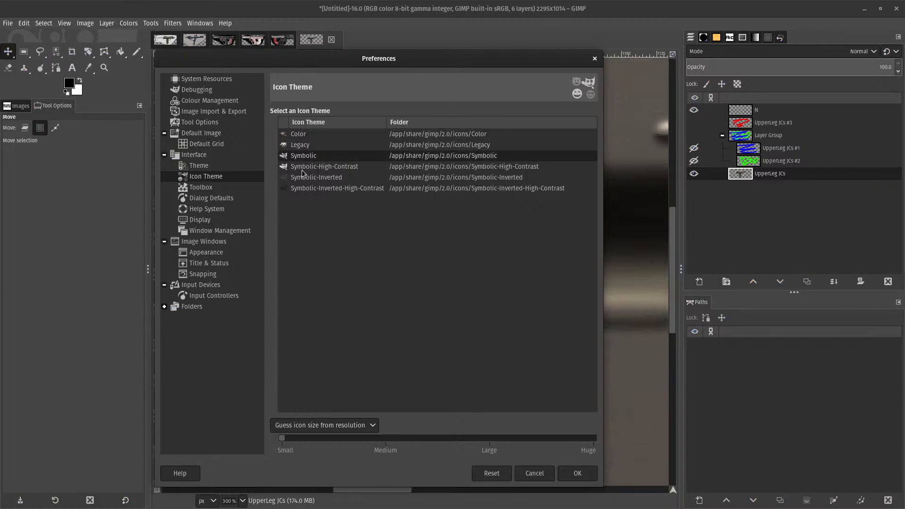
pyautogui.click(304, 168)
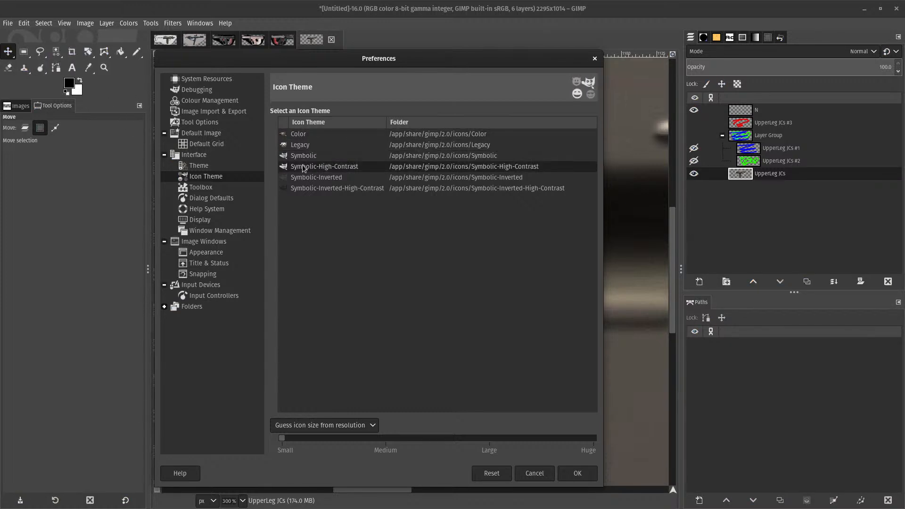
pyautogui.click(295, 188)
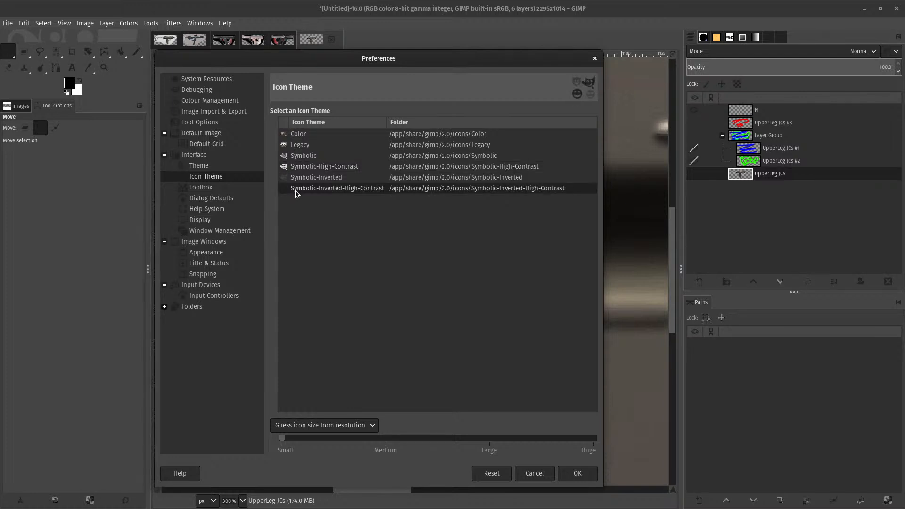
pyautogui.click(303, 169)
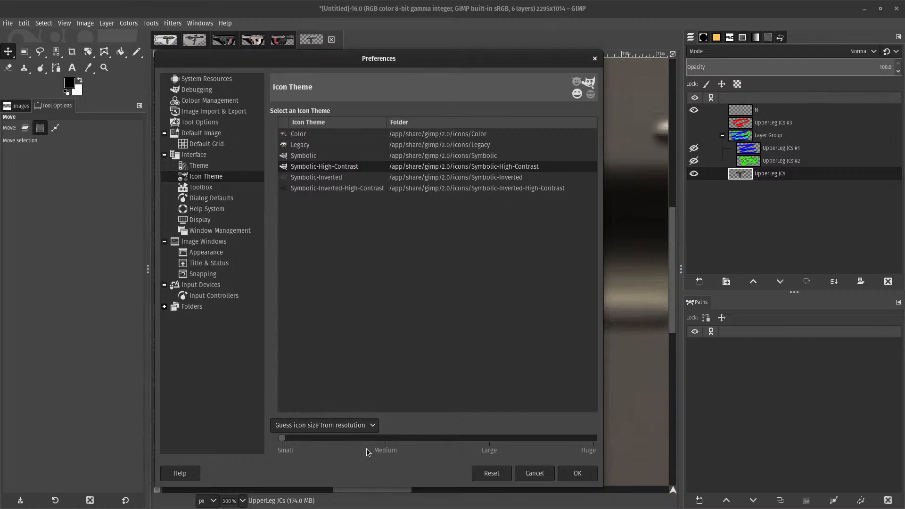
# - Switch the icon sizing to a custom icon size and set it to Huge
pyautogui.click(311, 427)
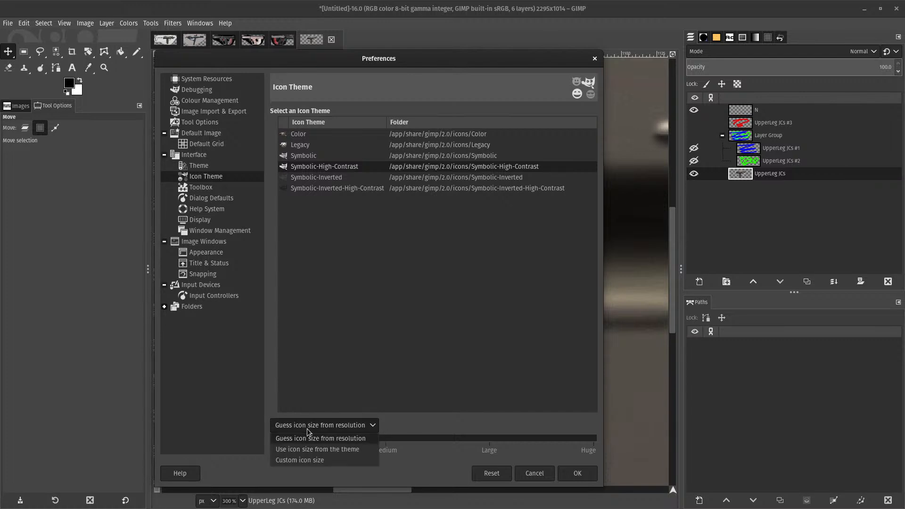
pyautogui.click(298, 461)
pyautogui.moveTo(283, 439); pyautogui.dragTo(609, 434)
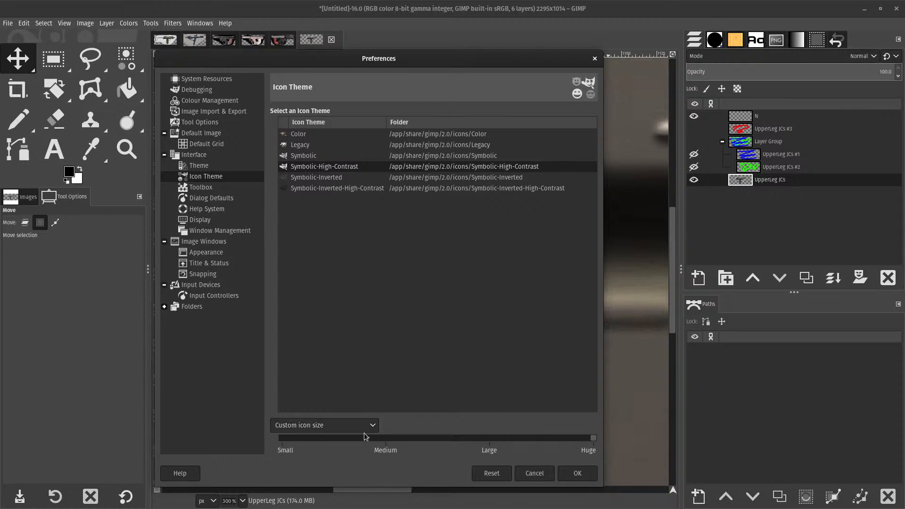
# - In the Toolbox preferences, try showing the active brush, pattern & gradient and the active image, and hide both again
pyautogui.click(203, 189)
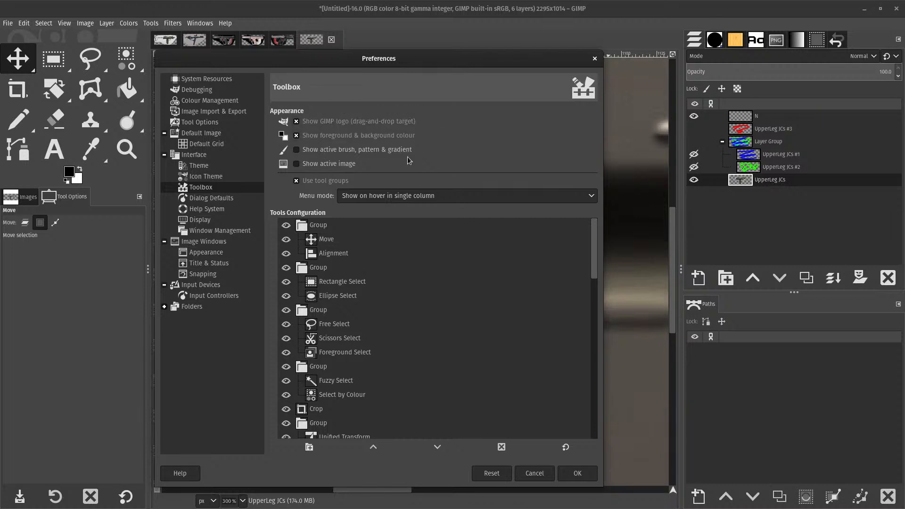
pyautogui.click(297, 150)
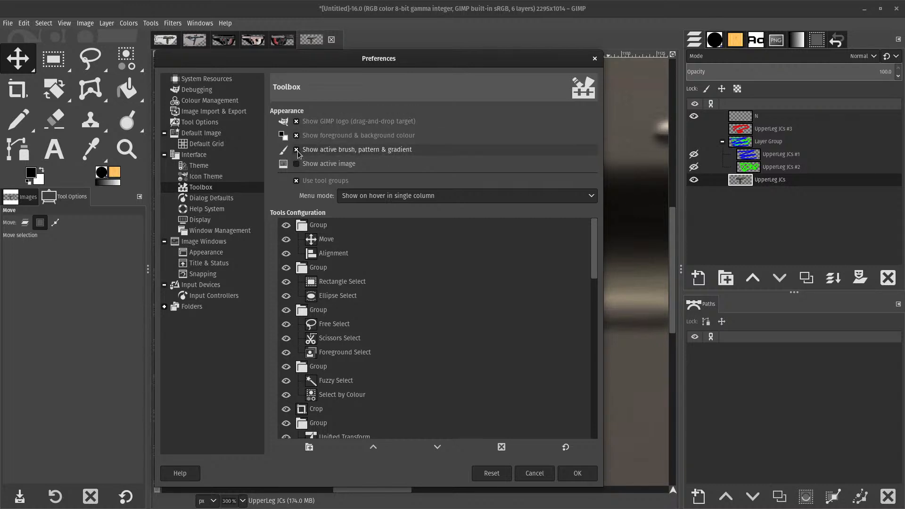
pyautogui.click(297, 151)
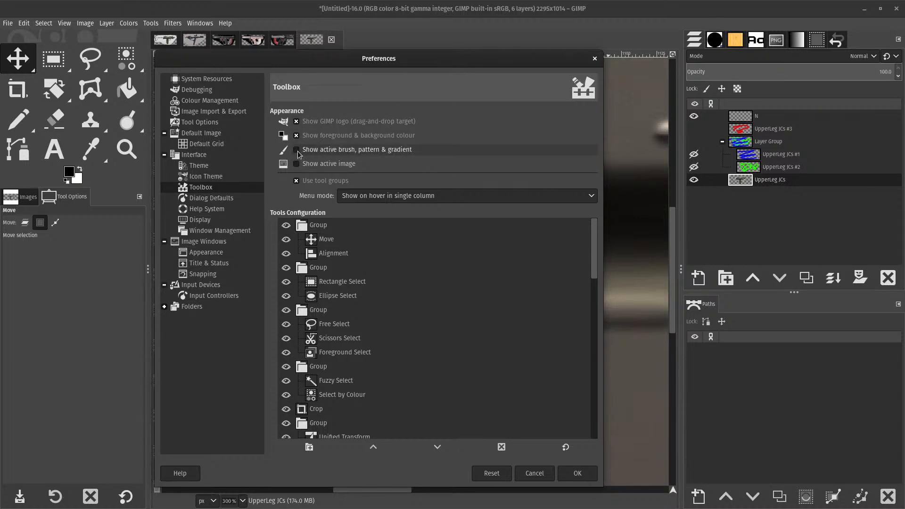
pyautogui.click(296, 164)
pyautogui.click(296, 165)
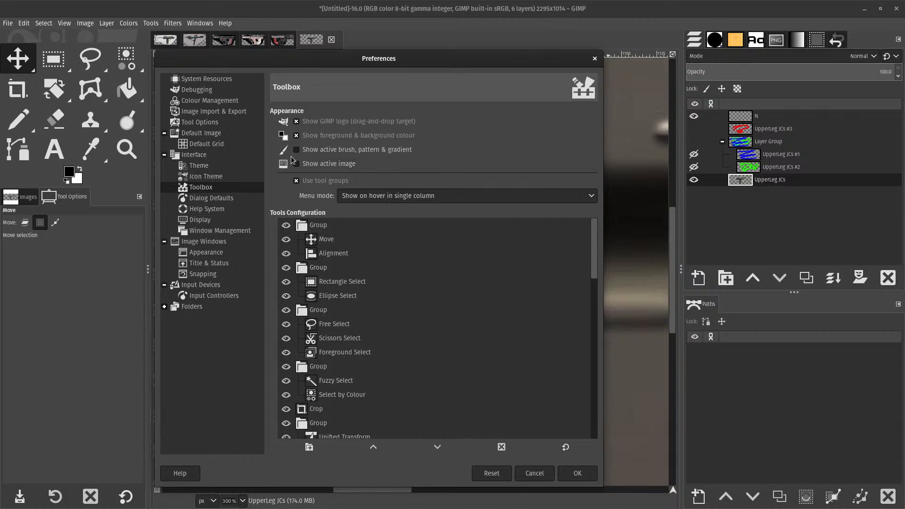
# - Check the available tool group menu modes and turn off the use of tool groups in the toolbox
pyautogui.click(375, 200)
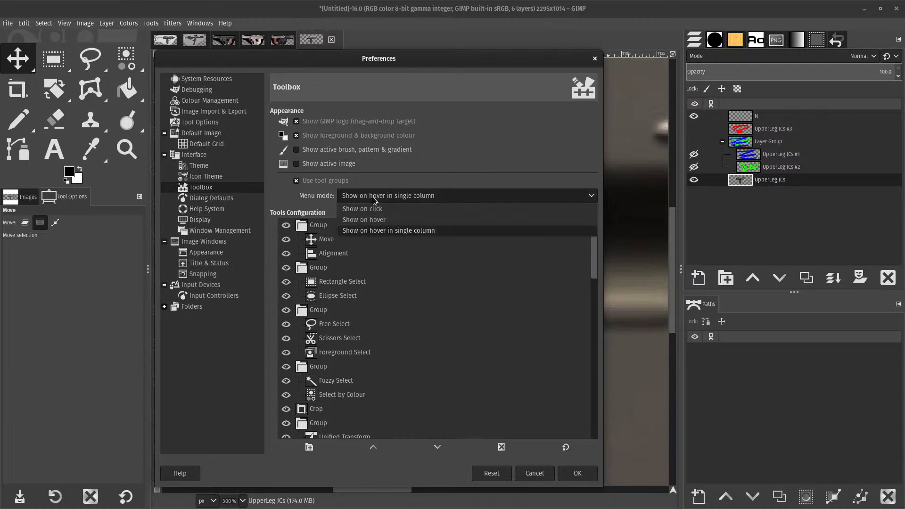
pyautogui.click(375, 200)
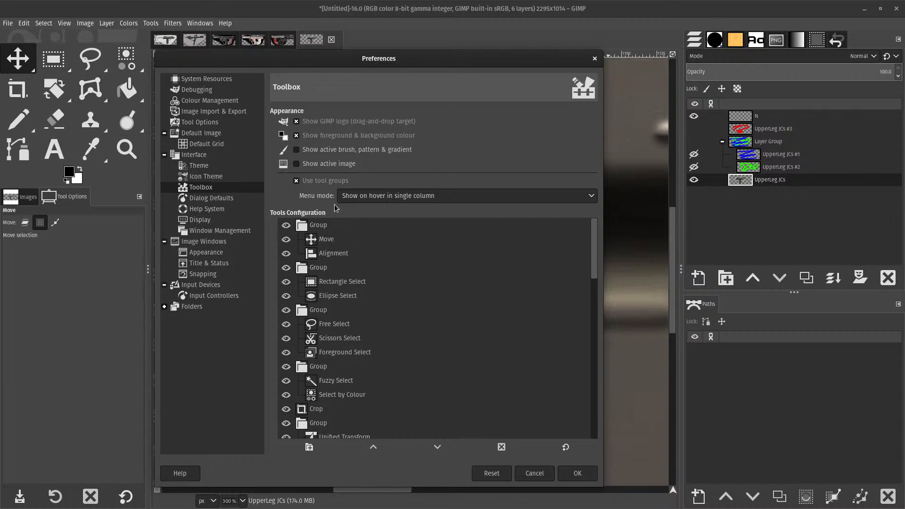
pyautogui.click(320, 183)
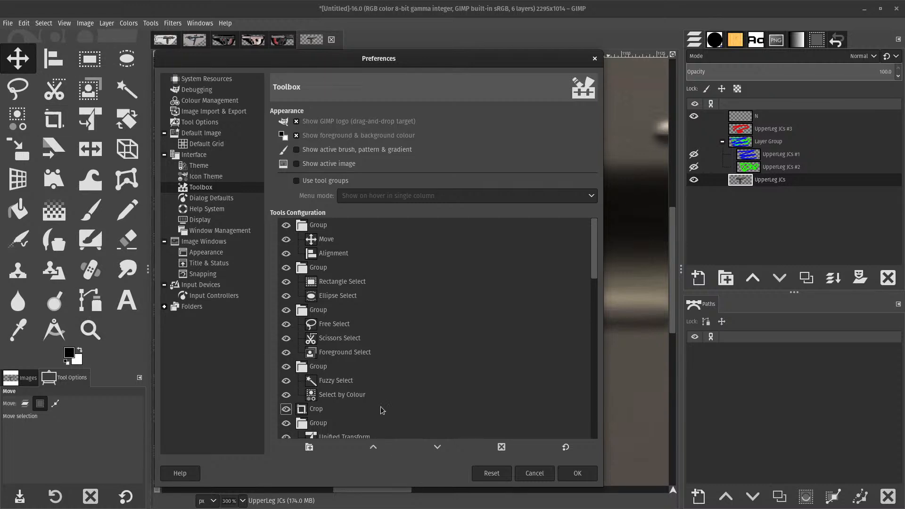
pyautogui.click(222, 202)
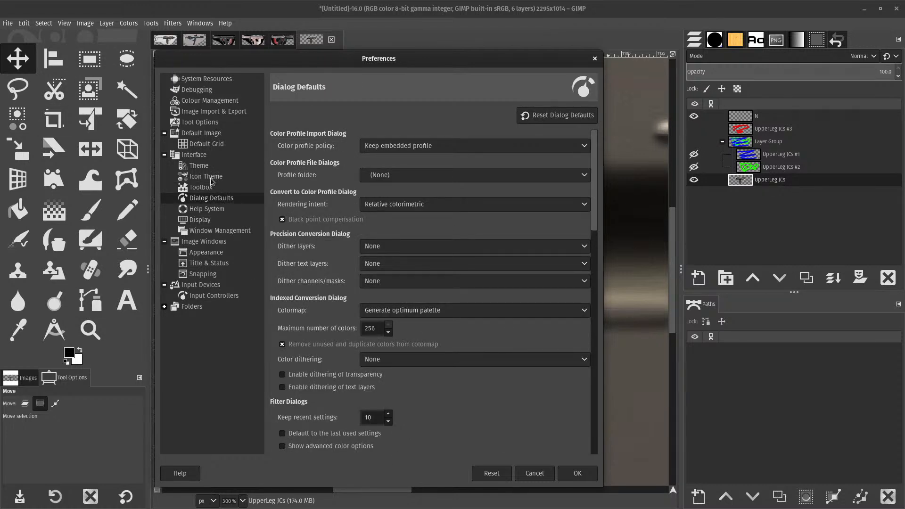
pyautogui.click(207, 191)
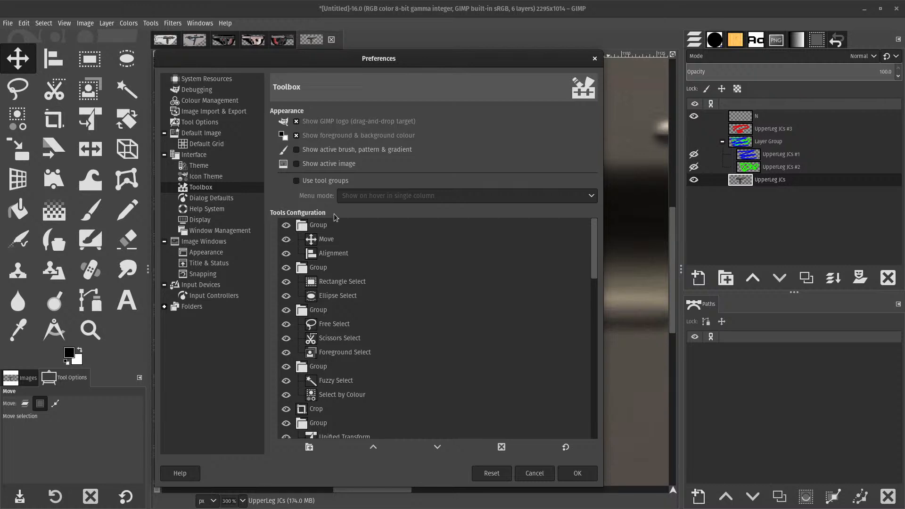
# - Review the Dialog Defaults and Help System preferences, and open the Display preferences
pyautogui.click(221, 198)
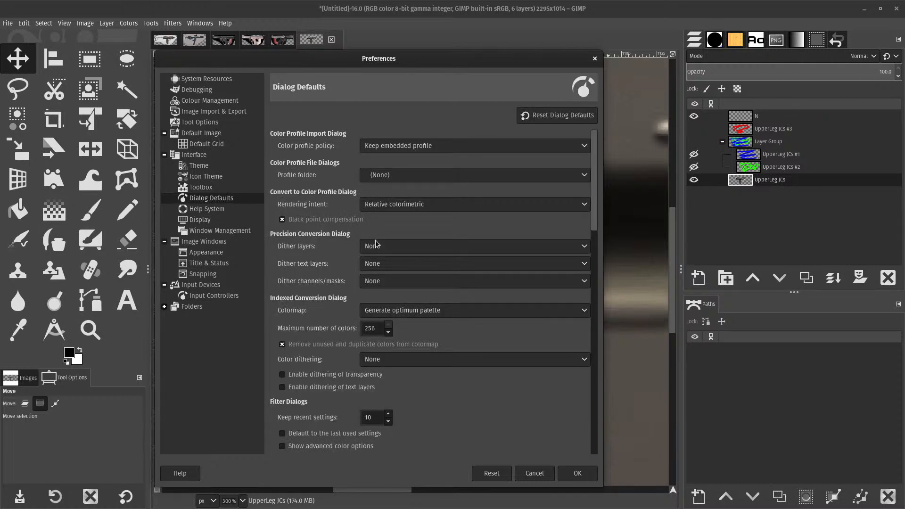
pyautogui.scroll(-3, 398, 278)
pyautogui.scroll(-4, 397, 278)
pyautogui.scroll(-3, 401, 301)
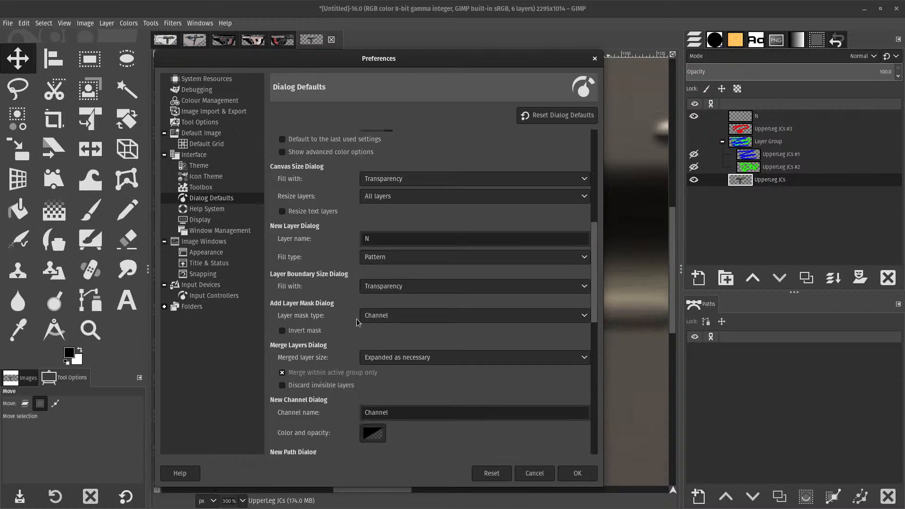
pyautogui.scroll(-3, 323, 328)
pyautogui.scroll(2, 325, 339)
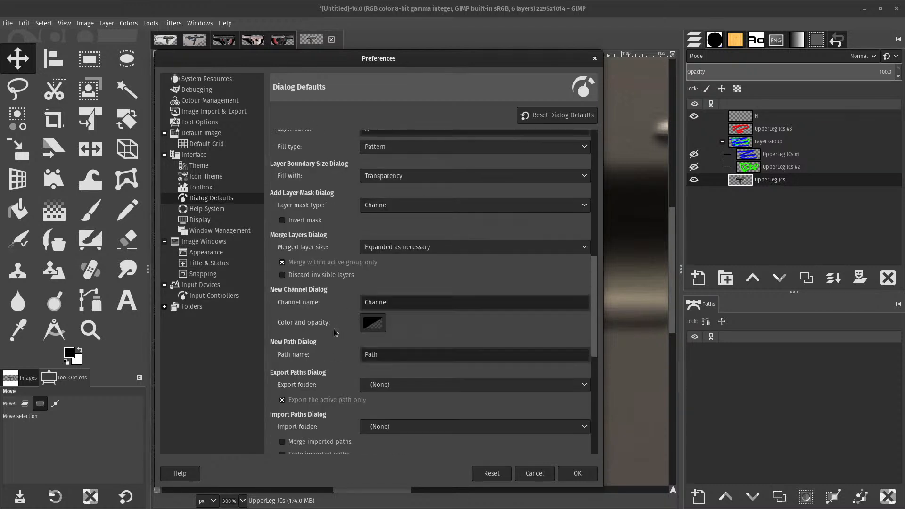
pyautogui.click(203, 213)
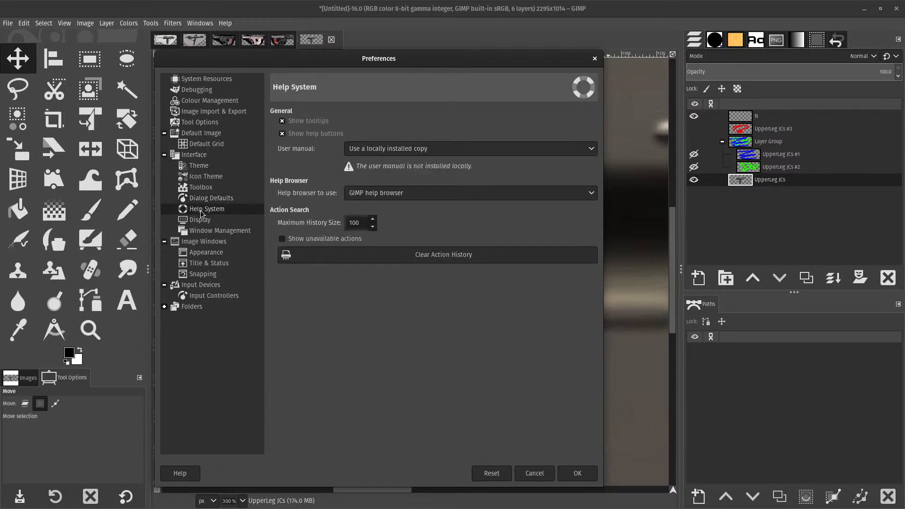
pyautogui.click(198, 221)
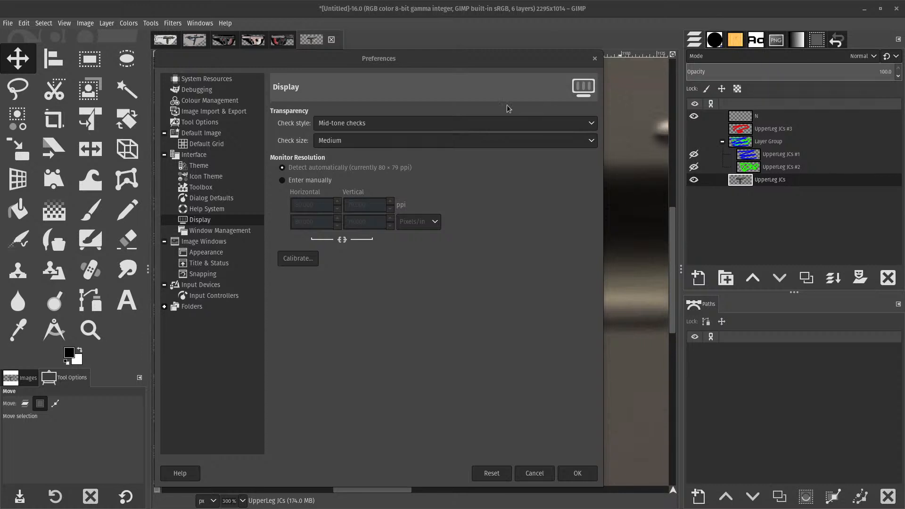
# - Switch to the browser showing Acer's ED320QR S monitor page and examine its tech specs, highlighting the maximum resolution
pyautogui.moveTo(0, 75); pyautogui.dragTo(546, 42)
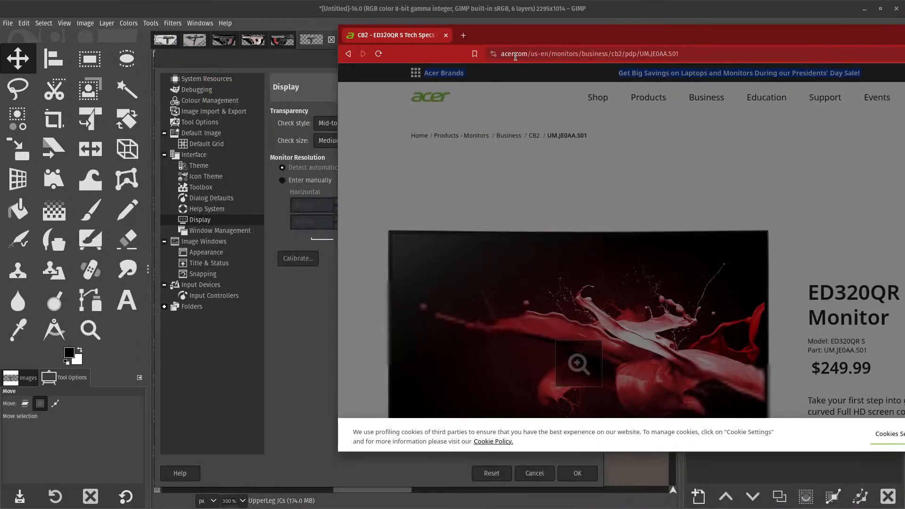
pyautogui.doubleClick(613, 38)
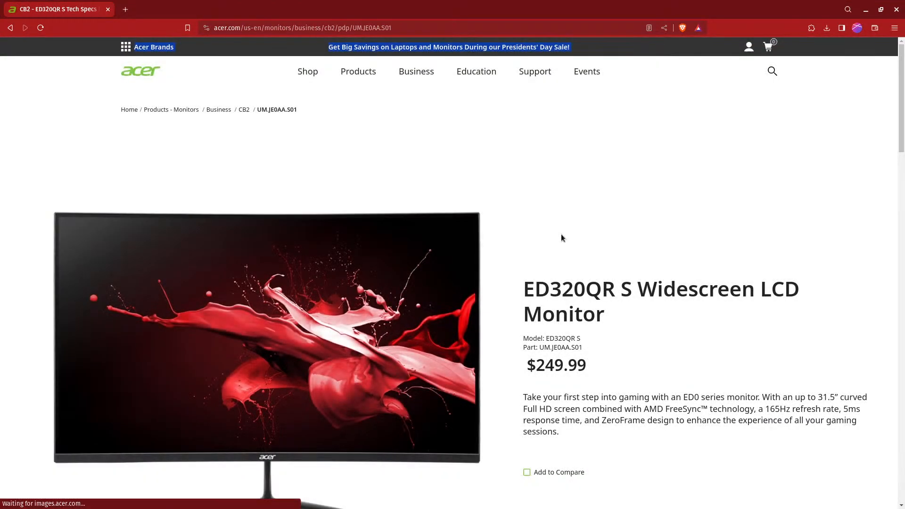
pyautogui.scroll(-5, 561, 233)
pyautogui.scroll(-3, 463, 278)
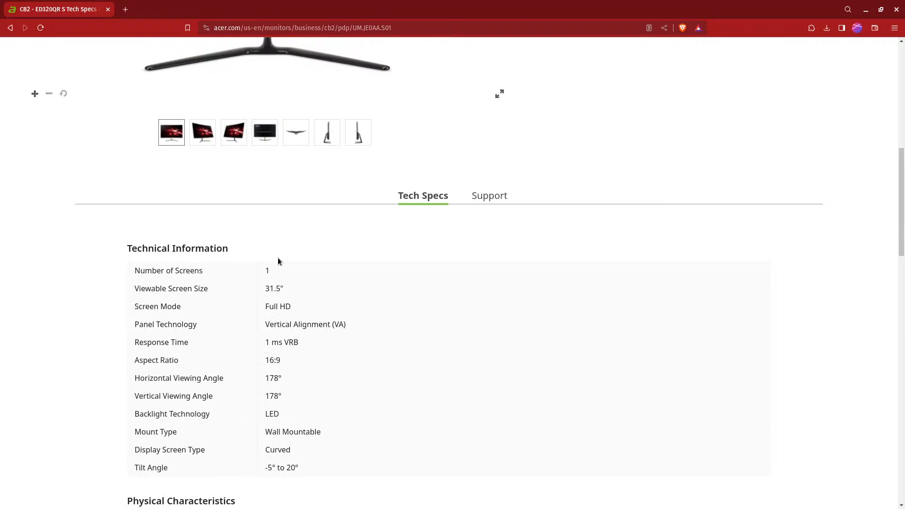
pyautogui.scroll(-5, 331, 327)
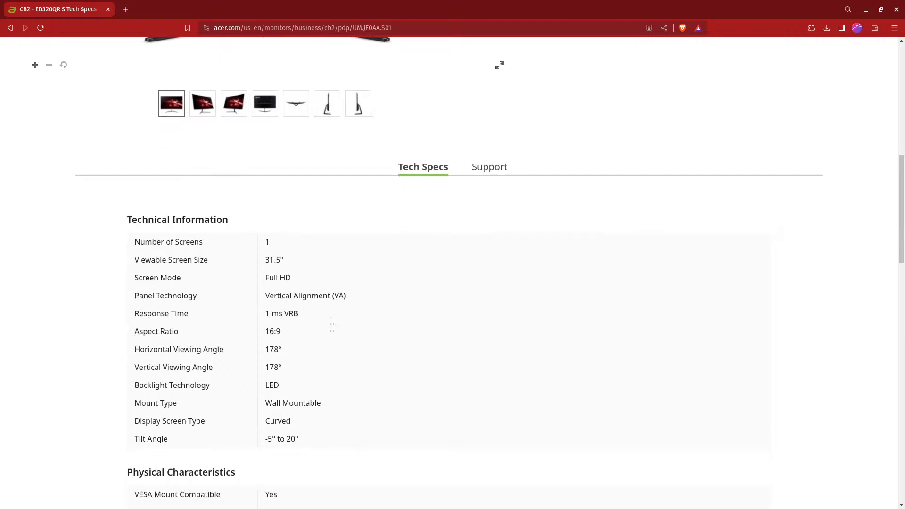
pyautogui.scroll(-4, 293, 318)
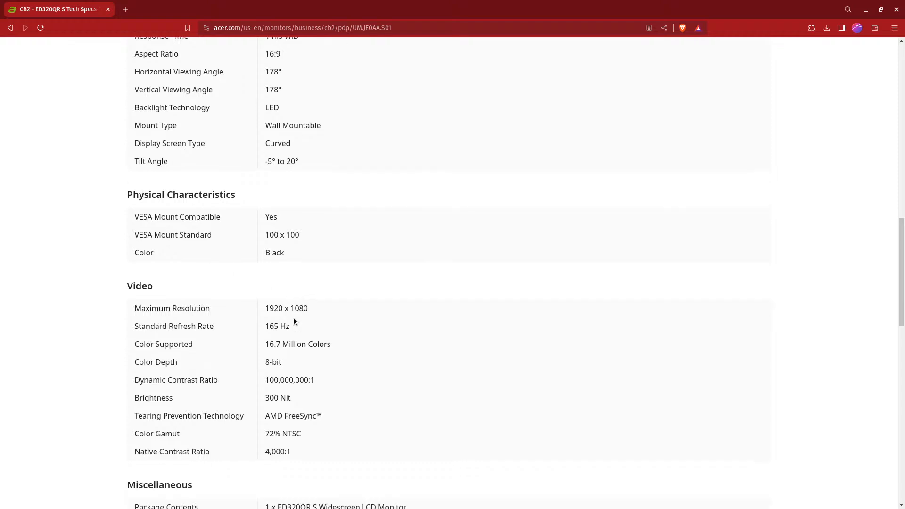
pyautogui.scroll(1, 285, 302)
pyautogui.scroll(-7, 304, 304)
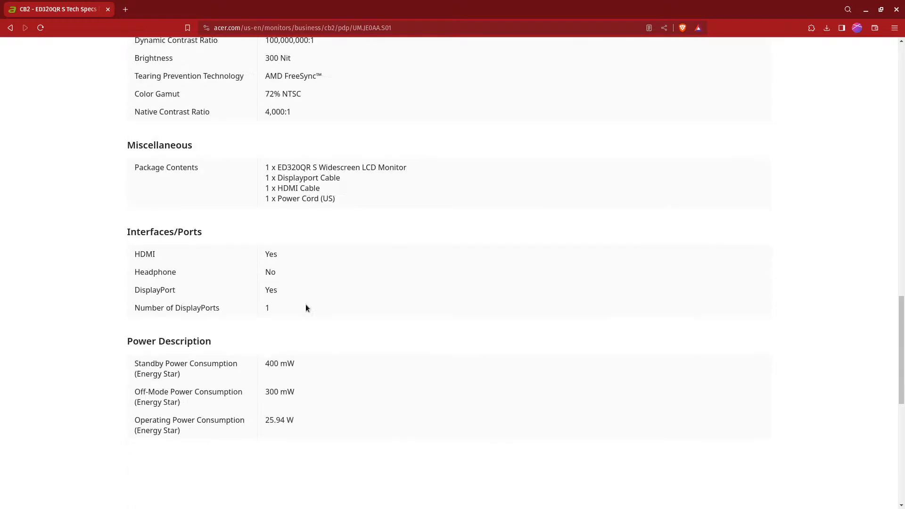
pyautogui.scroll(4, 305, 302)
pyautogui.scroll(1, 303, 308)
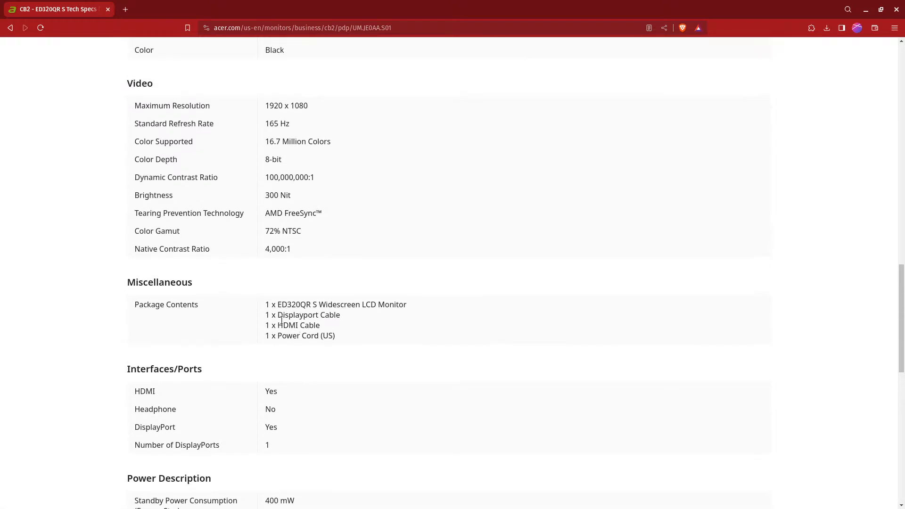
pyautogui.scroll(3, 306, 295)
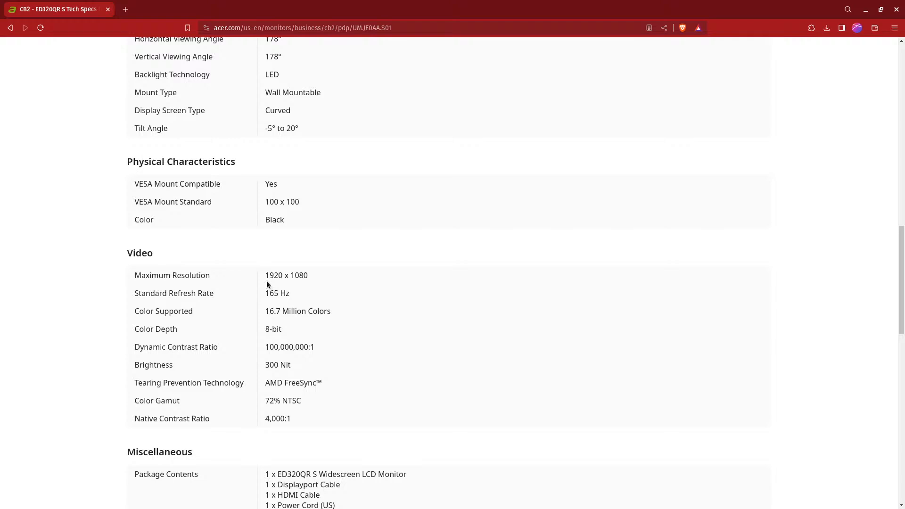
pyautogui.moveTo(266, 281); pyautogui.dragTo(303, 281)
# - Restore the browser window to a smaller size and move it aside to return to GIMP's Display preferences
pyautogui.doubleClick(516, 14)
pyautogui.click(706, 78)
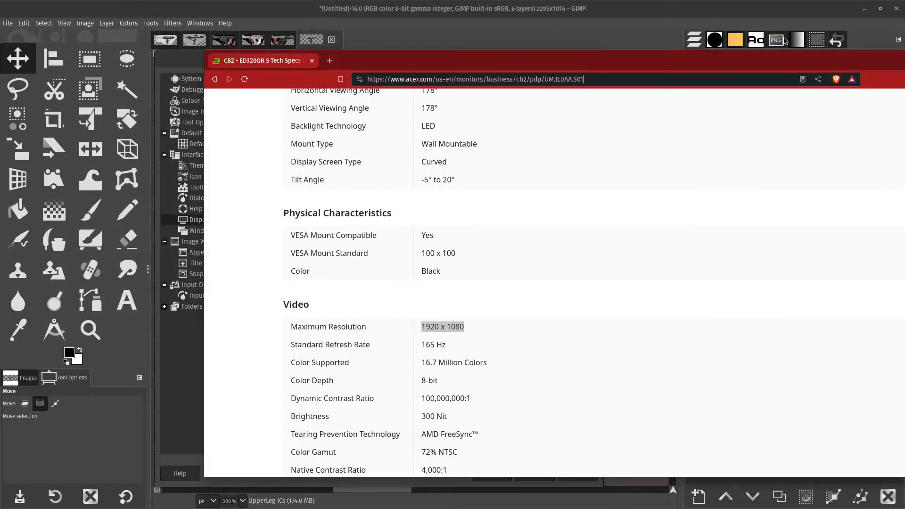
pyautogui.moveTo(714, 54); pyautogui.dragTo(904, 15)
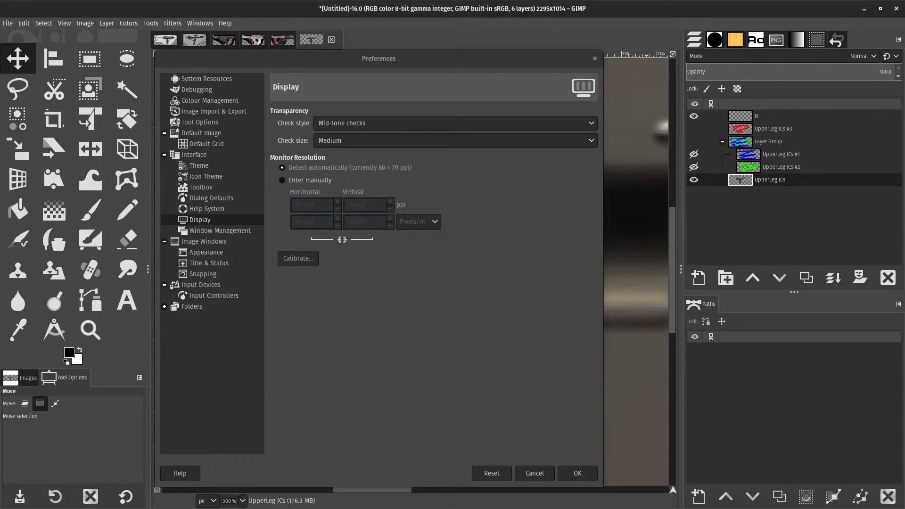
# - Bring back the browser window with the Acer monitor page, examine its technical specs, and move the window aside again
pyautogui.moveTo(904, 28); pyautogui.dragTo(375, 55)
pyautogui.scroll(3, 361, 223)
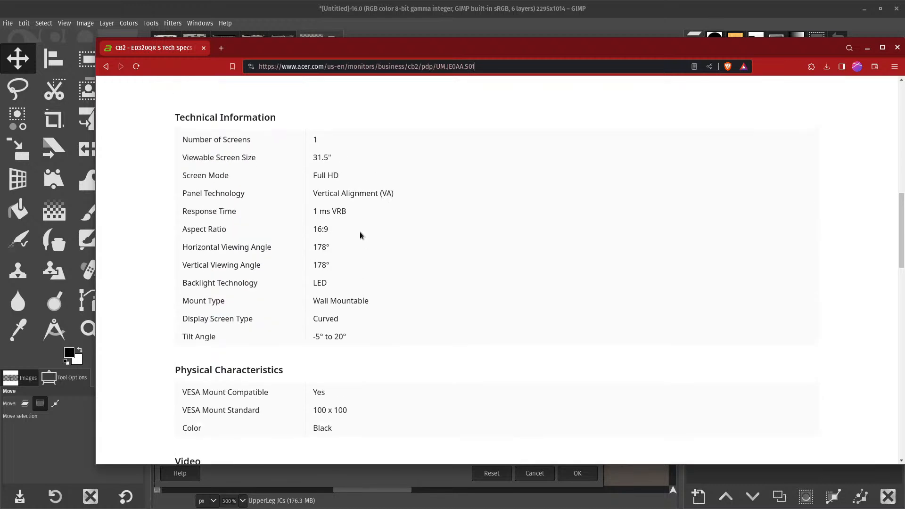
pyautogui.scroll(6, 254, 190)
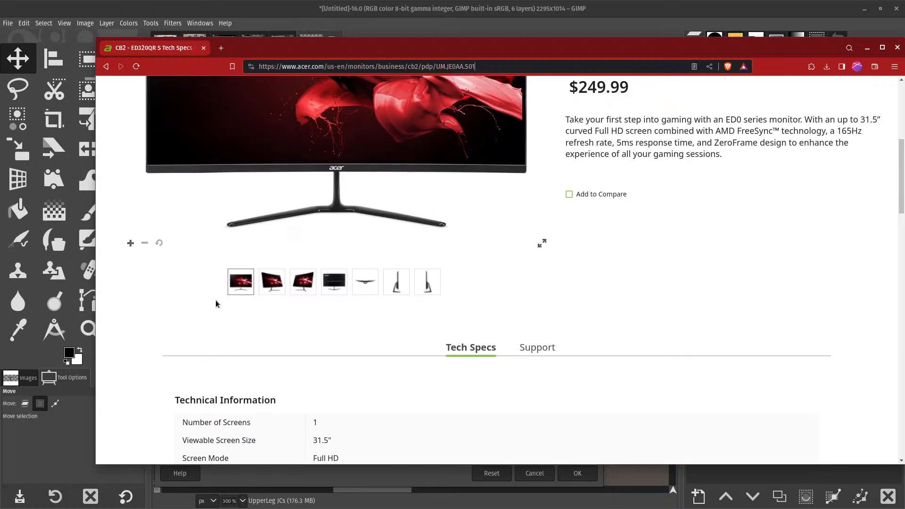
pyautogui.scroll(-5, 315, 326)
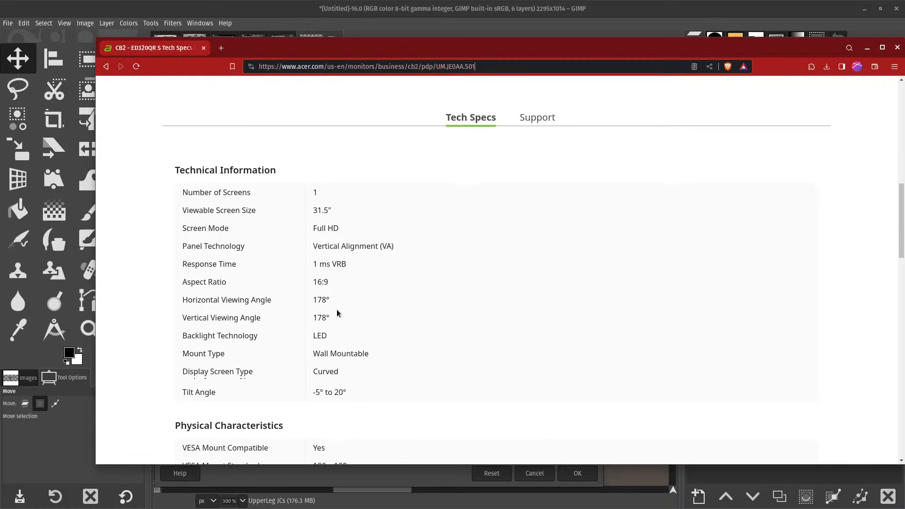
pyautogui.scroll(-1, 334, 229)
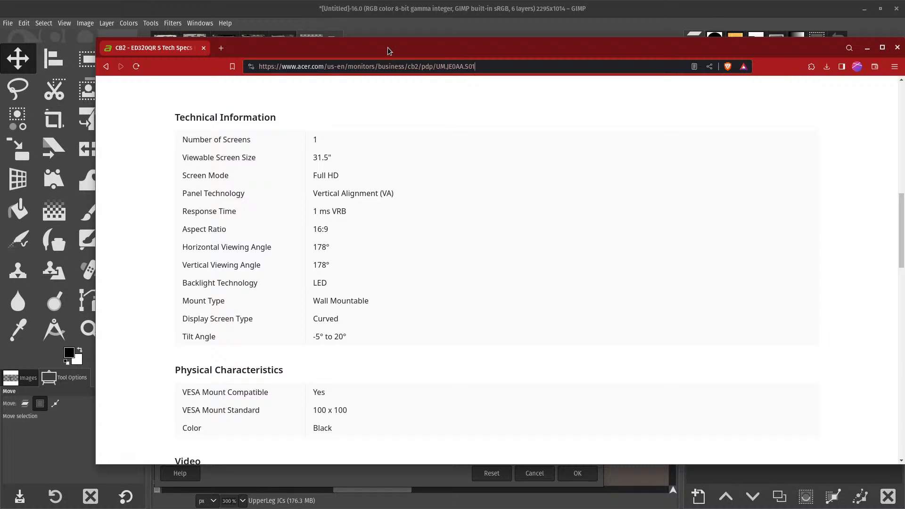
pyautogui.moveTo(387, 47); pyautogui.dragTo(904, 66)
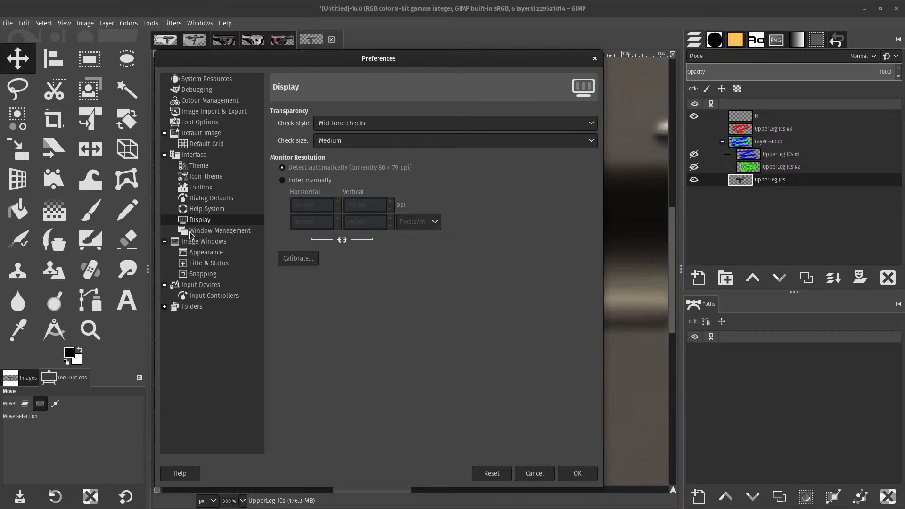
# - Glance at the Window Management preferences, set the marching ants speed to 400 under Image Windows, and apply it
pyautogui.click(209, 232)
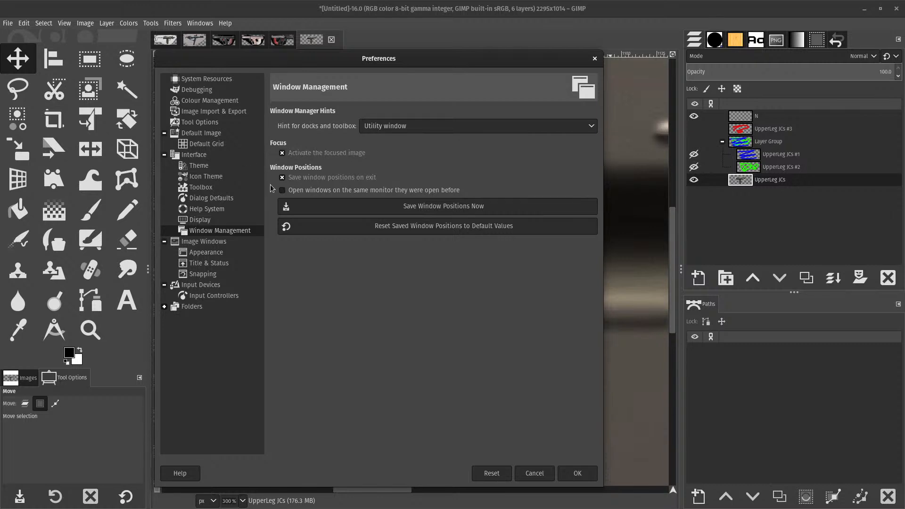
pyautogui.click(197, 242)
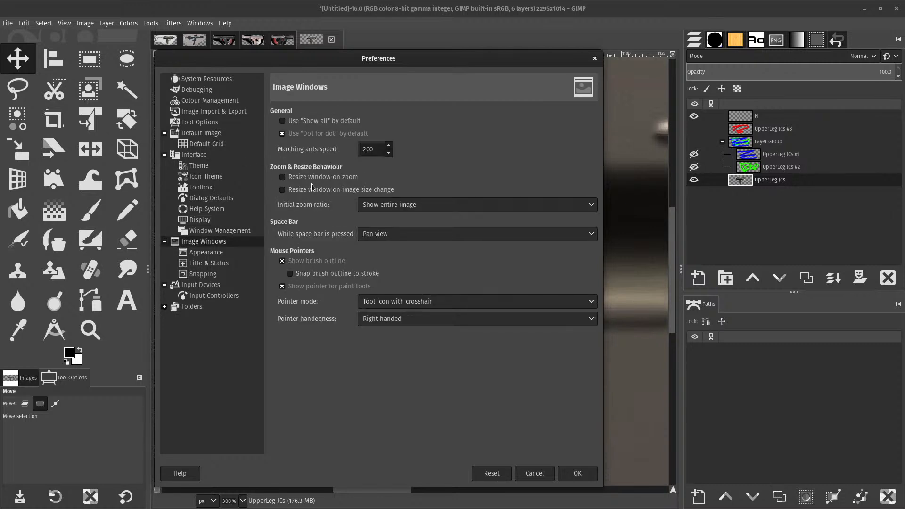
pyautogui.doubleClick(370, 149)
pyautogui.write('4')
pyautogui.click(576, 473)
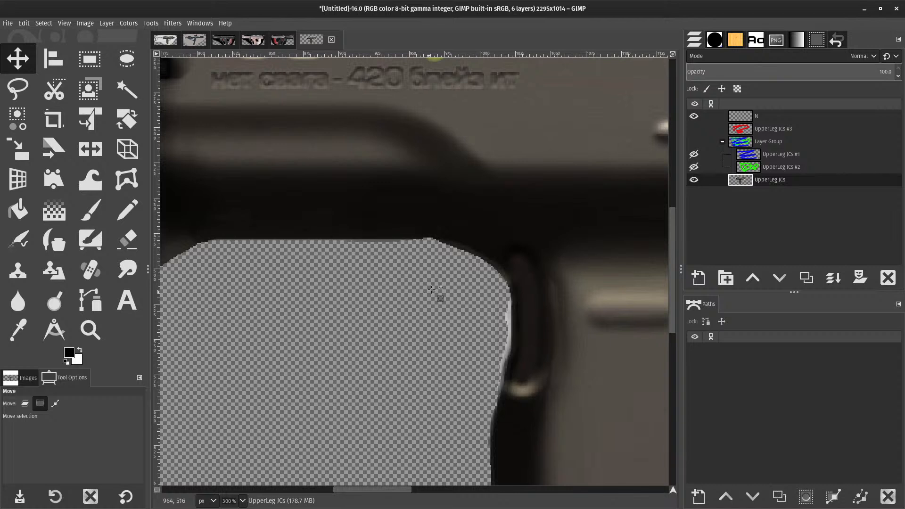
pyautogui.hotkey('shift', 'r')
pyautogui.moveTo(289, 182); pyautogui.dragTo(486, 330)
pyautogui.hotkey('ctrl', 'z')
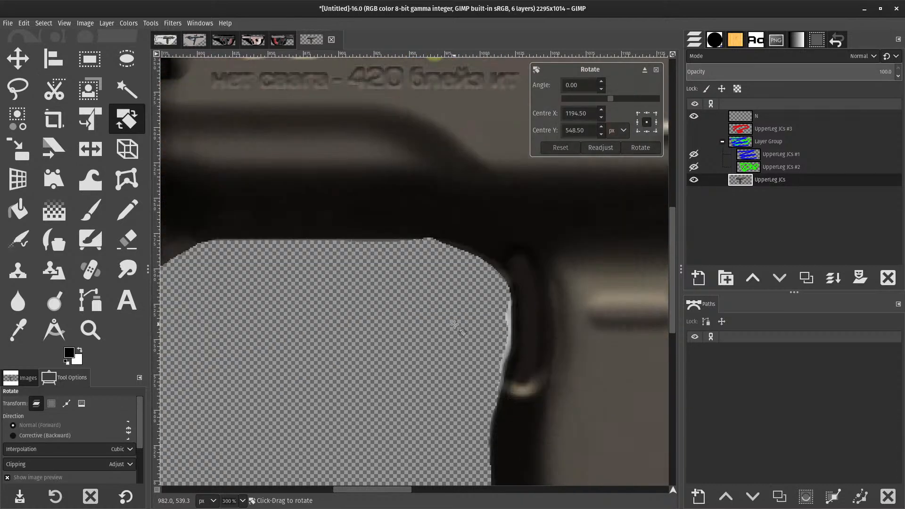
pyautogui.press('Escape')
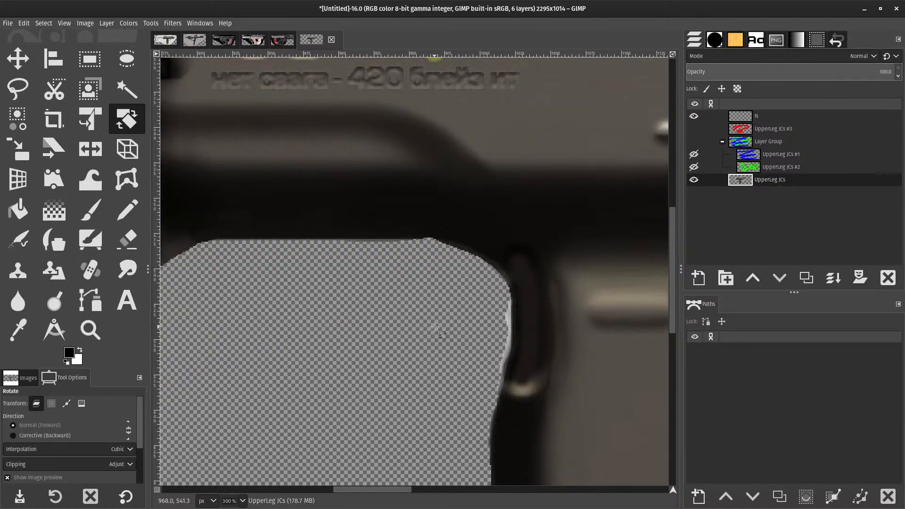
# - Draw a roughly square rectangular selection across the upper edge of the transparent cutout and enlarge it from its lower corner
pyautogui.press('r')
pyautogui.moveTo(280, 210); pyautogui.dragTo(354, 285)
pyautogui.moveTo(386, 315); pyautogui.dragTo(444, 382)
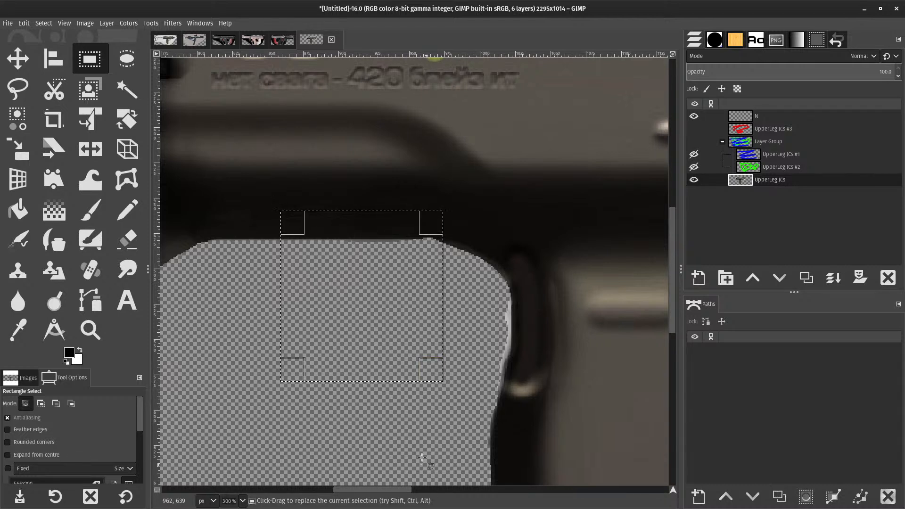
# - Set the marching ants speed to 100 in the Image Windows preferences and apply it to the selection outline
pyautogui.click(24, 23)
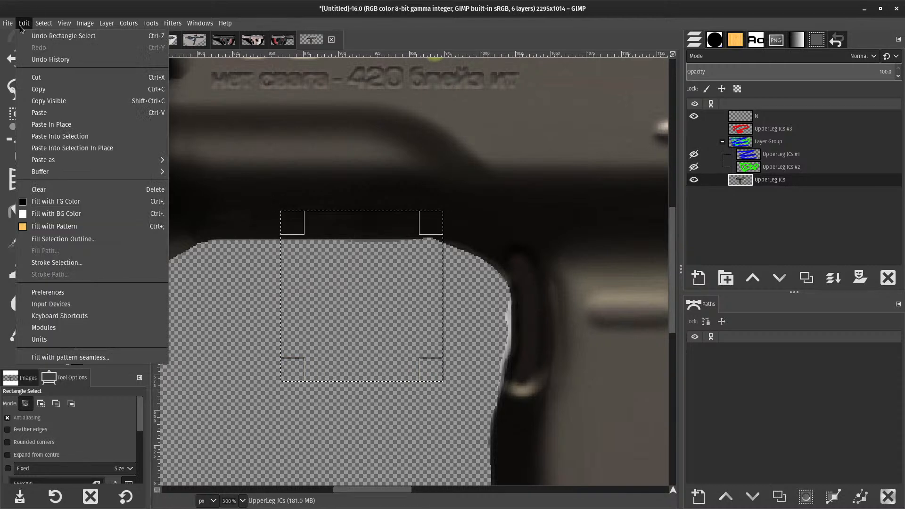
pyautogui.click(84, 293)
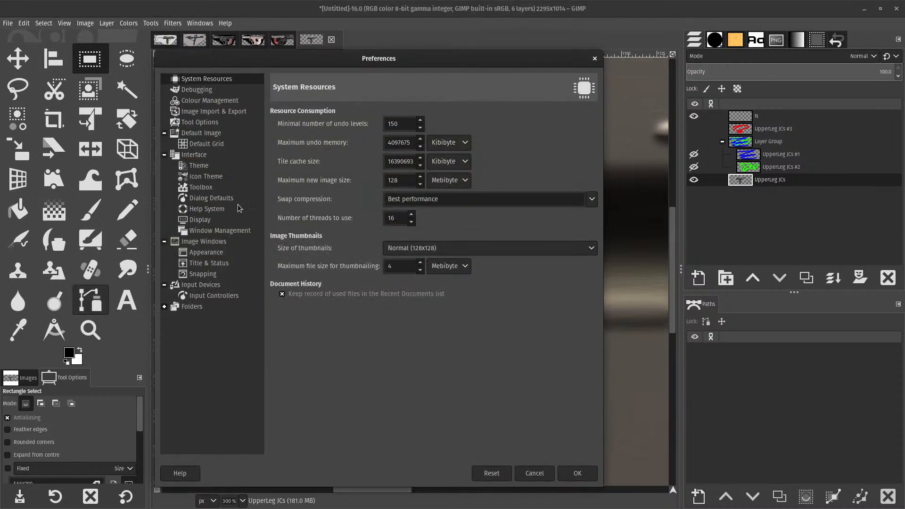
pyautogui.click(231, 220)
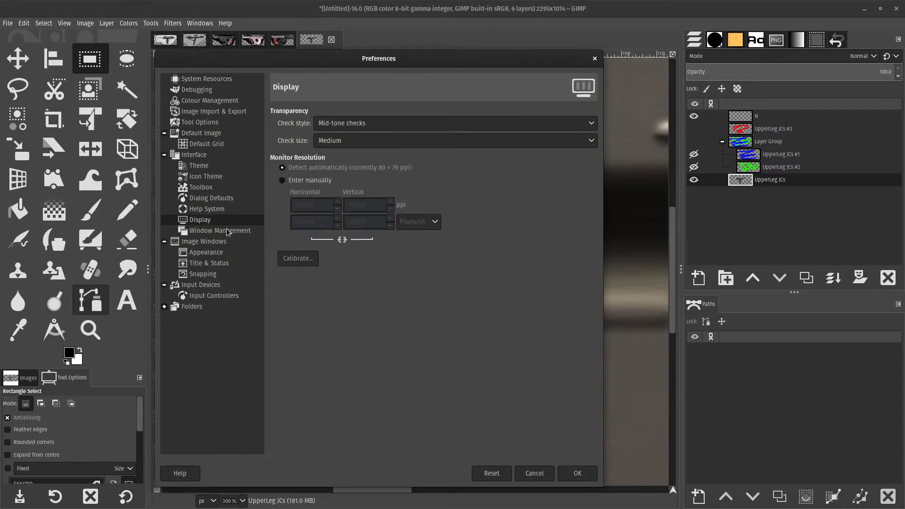
pyautogui.click(226, 230)
pyautogui.click(215, 241)
pyautogui.click(375, 149)
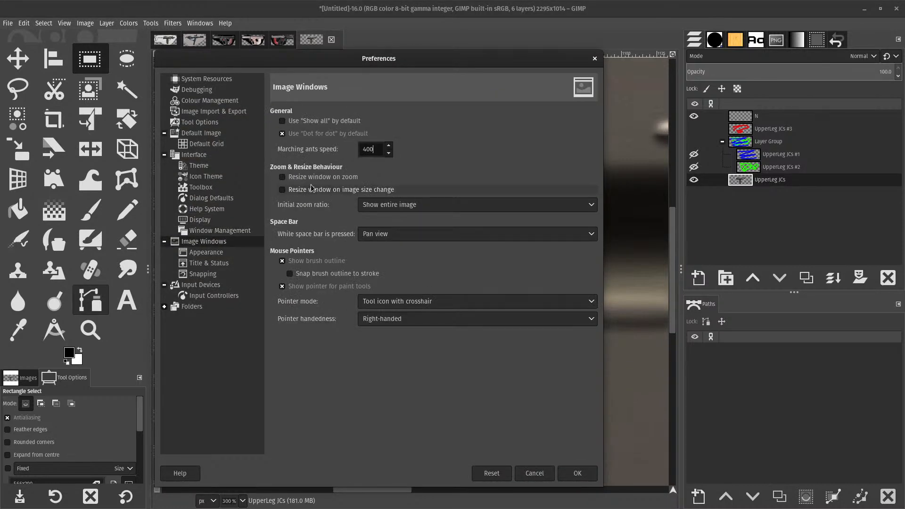
pyautogui.hotkey('ctrl', 'a')
pyautogui.write('100')
pyautogui.click(584, 472)
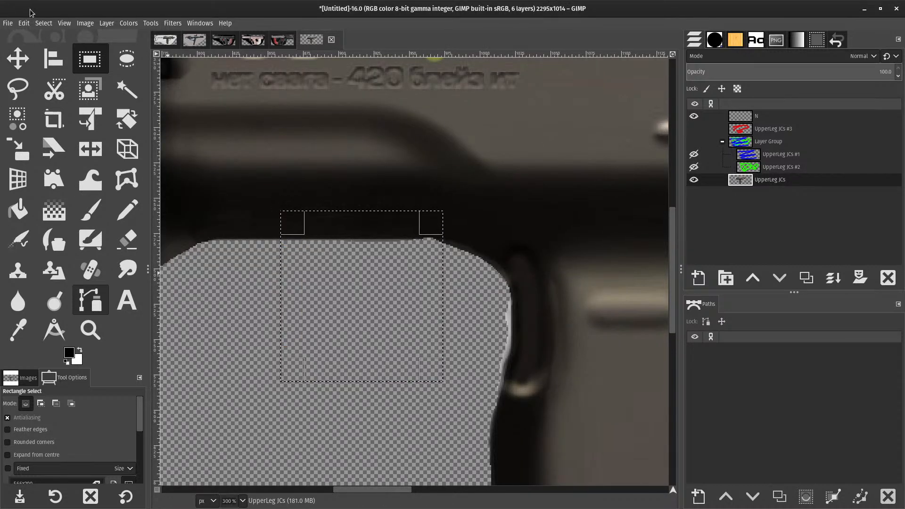
# - Reopen the Image Windows preferences, set the marching ants speed to 50, and apply it
pyautogui.click(24, 23)
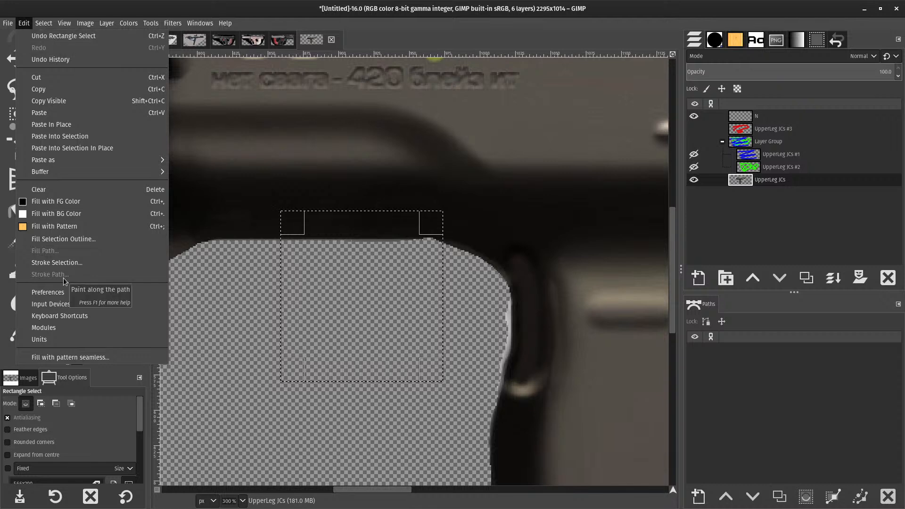
pyautogui.click(84, 292)
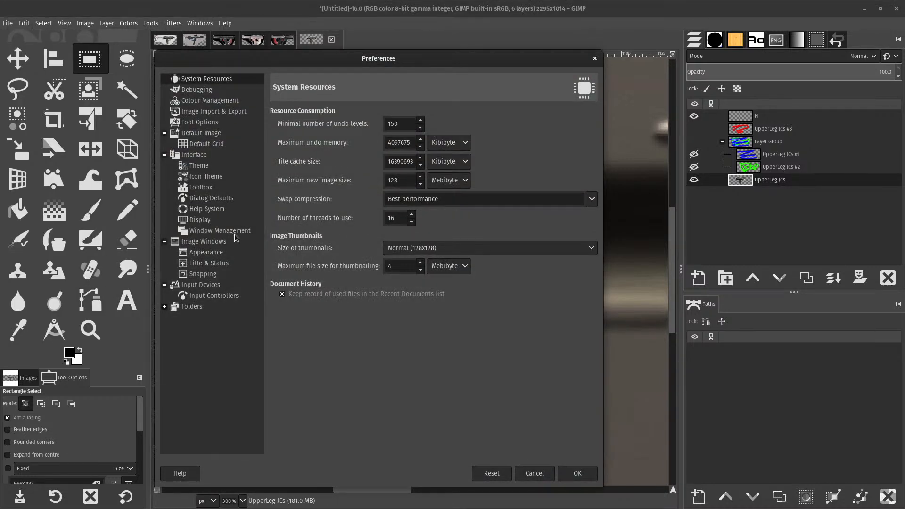
pyautogui.click(222, 241)
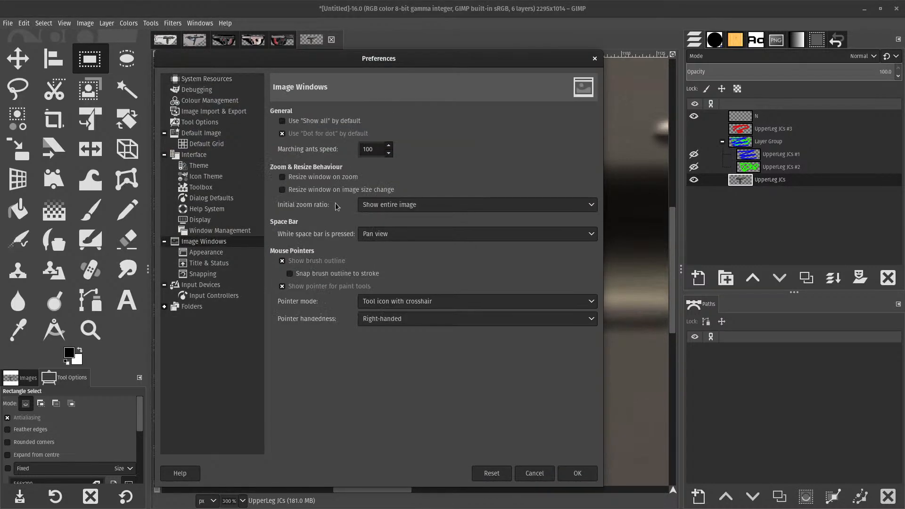
pyautogui.doubleClick(366, 144)
pyautogui.write('50')
pyautogui.click(580, 476)
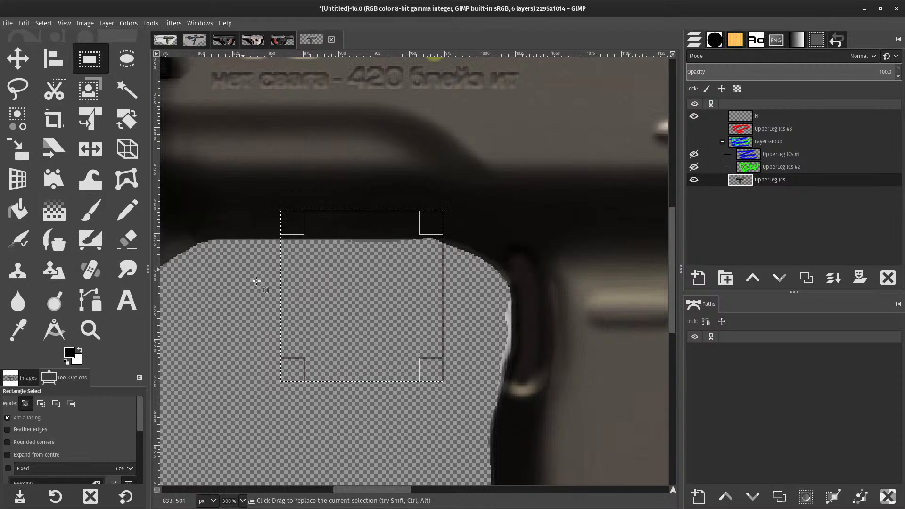
# - Set the marching ants speed to 20 in the Image Windows preferences and apply it
pyautogui.click(24, 24)
pyautogui.click(80, 293)
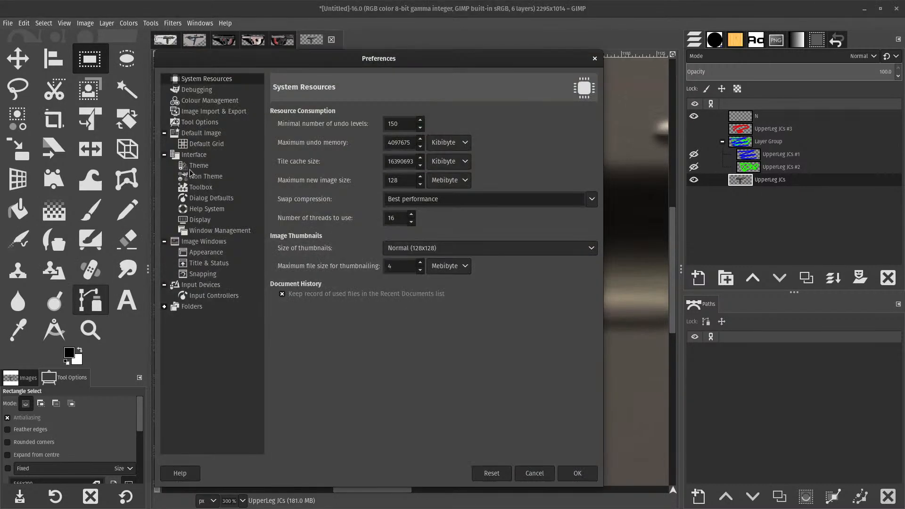
pyautogui.click(195, 155)
pyautogui.click(219, 222)
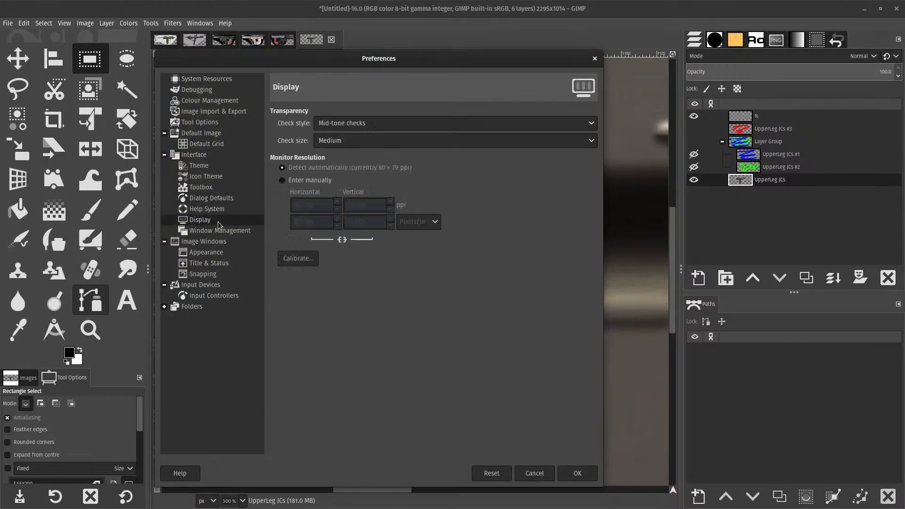
pyautogui.click(204, 242)
pyautogui.click(220, 231)
pyautogui.click(231, 241)
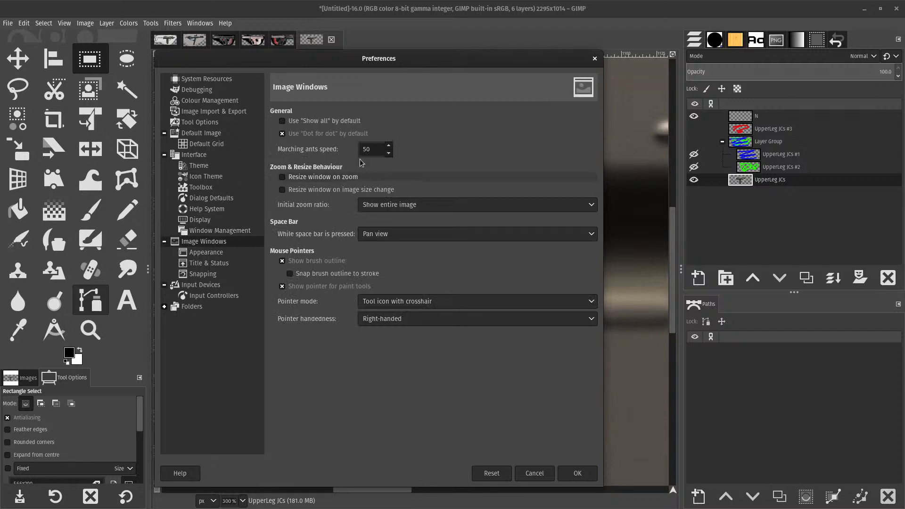
pyautogui.click(375, 149)
pyautogui.click(577, 474)
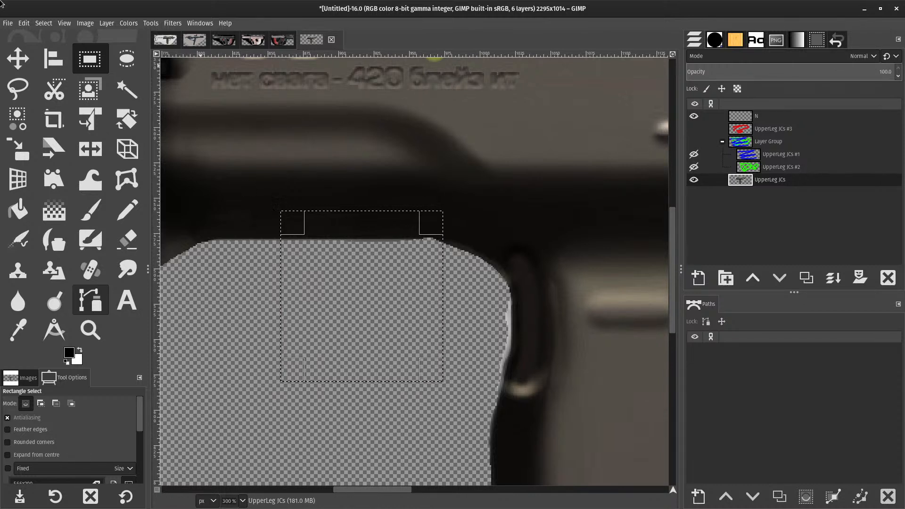
# - Return to the Image Windows preferences and check the available pointer modes, keeping Tool icon with crosshair
pyautogui.click(22, 22)
pyautogui.click(29, 294)
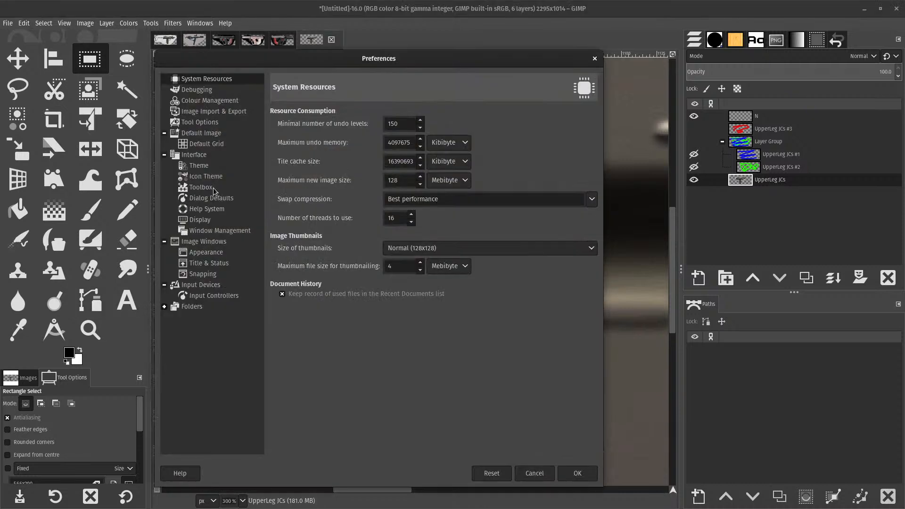
pyautogui.click(222, 241)
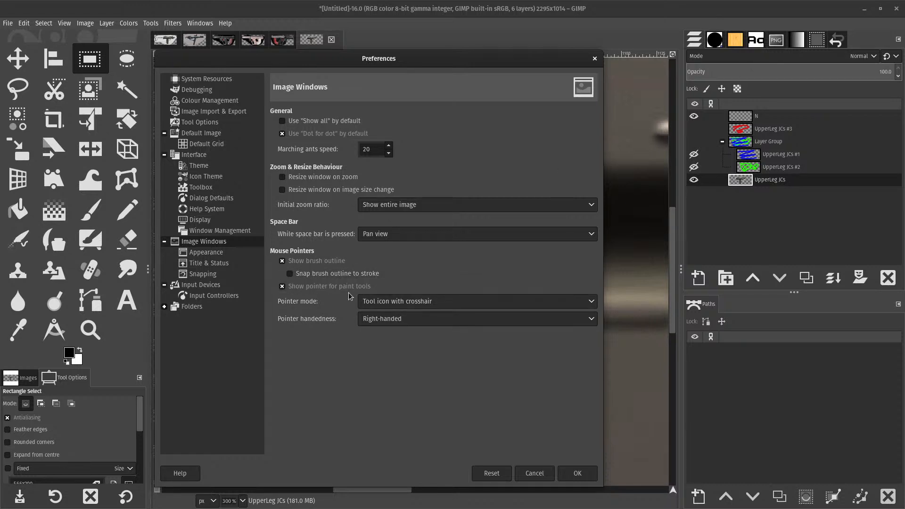
pyautogui.click(386, 305)
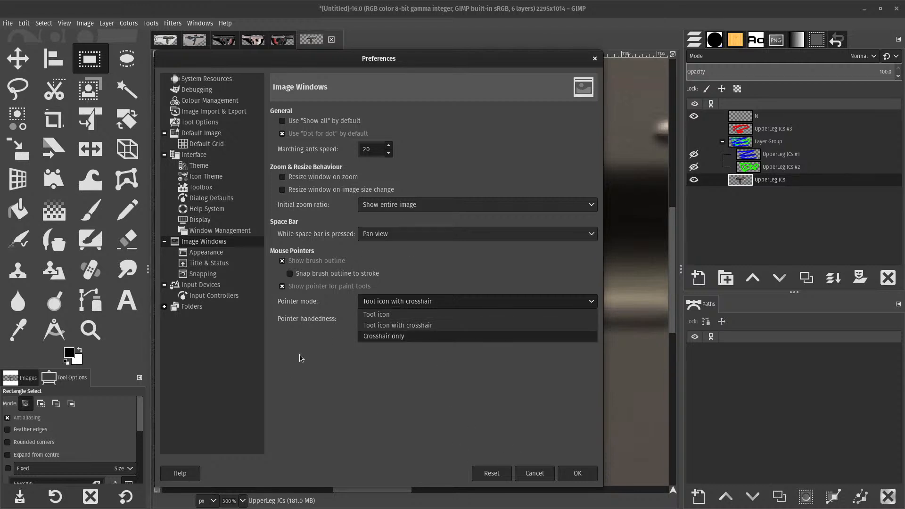
pyautogui.click(384, 336)
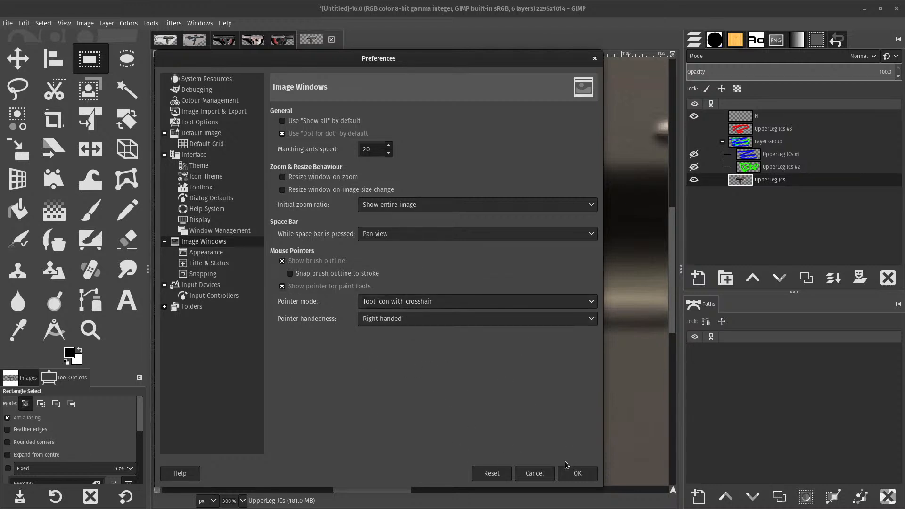
# - Confirm the preferences and remove the rectangular selection from the canvas
pyautogui.click(577, 474)
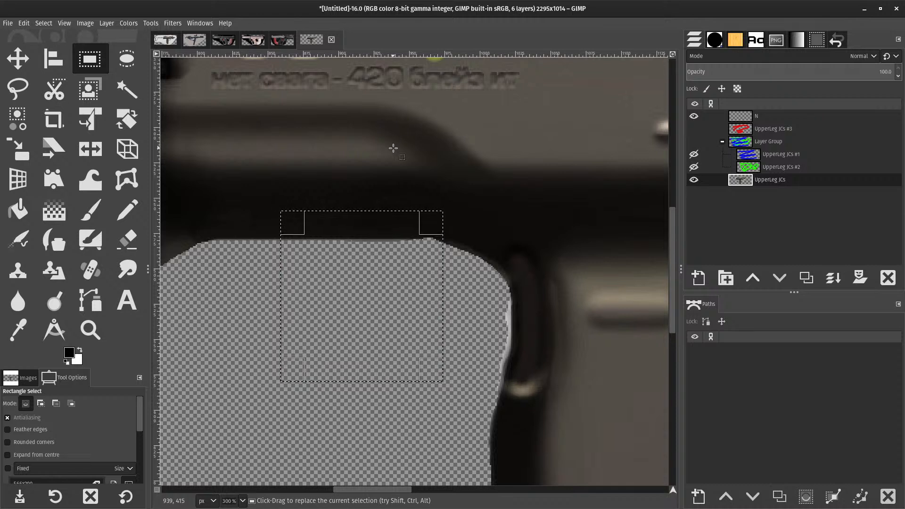
pyautogui.click(367, 141)
pyautogui.moveTo(350, 142); pyautogui.dragTo(427, 184)
pyautogui.click(279, 226)
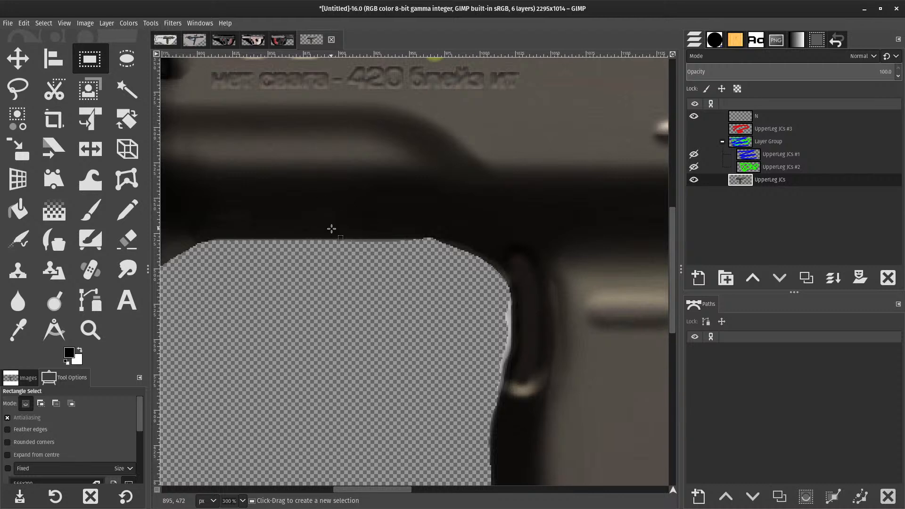
# - Switch to the system settings and check the Mouse & Touchpad page for a pointer size option
pyautogui.hotkey('ctrl', 'space')
pyautogui.write('mouis')
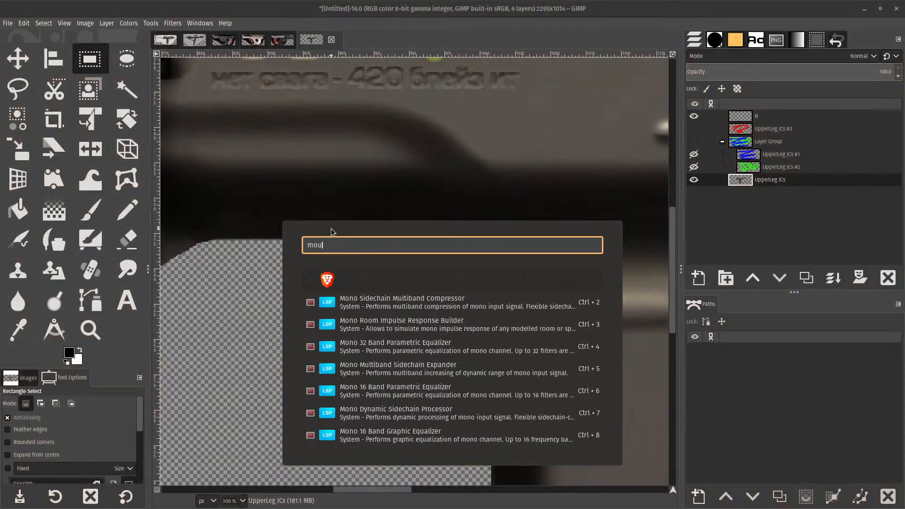
pyautogui.press('BackSpace')
pyautogui.press('BackSpace')
pyautogui.write('se')
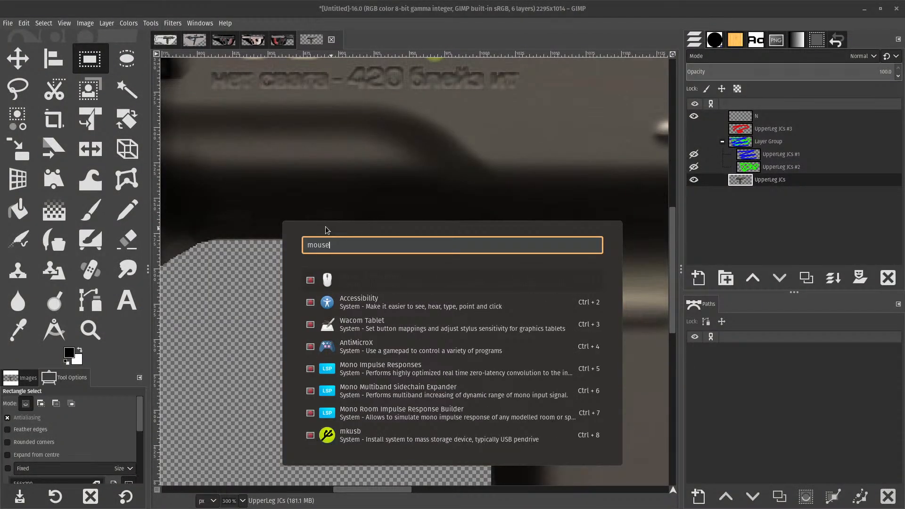
pyautogui.click(387, 279)
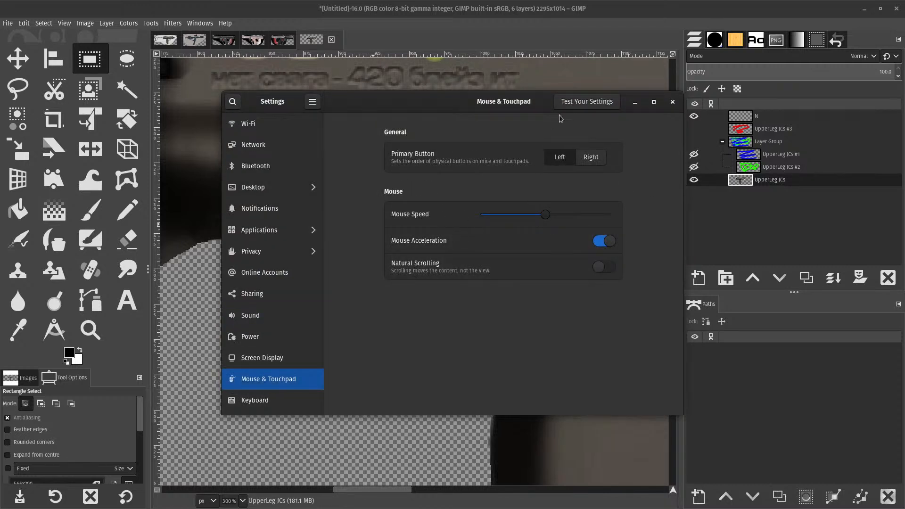
pyautogui.click(265, 360)
pyautogui.click(267, 381)
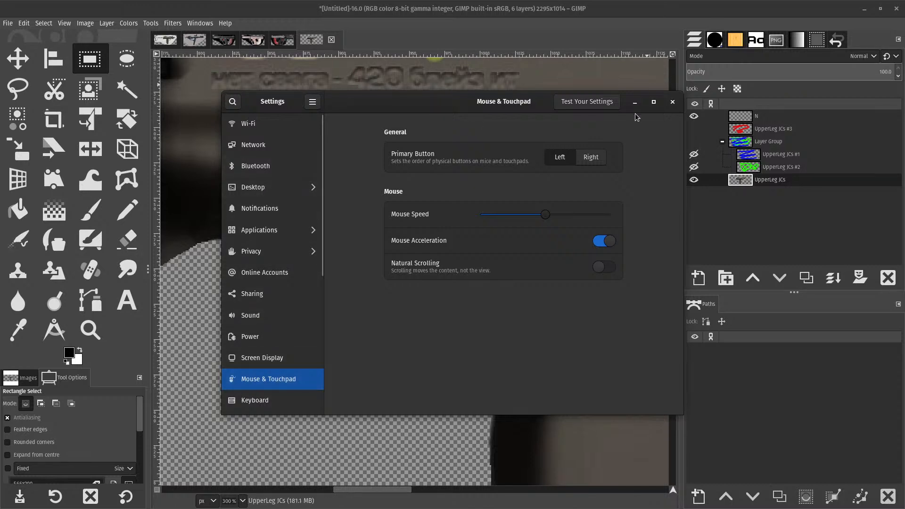
pyautogui.click(671, 107)
# - Set the cursor size to Largest in the system's Accessibility settings and close them
pyautogui.press('super')
pyautogui.write('a')
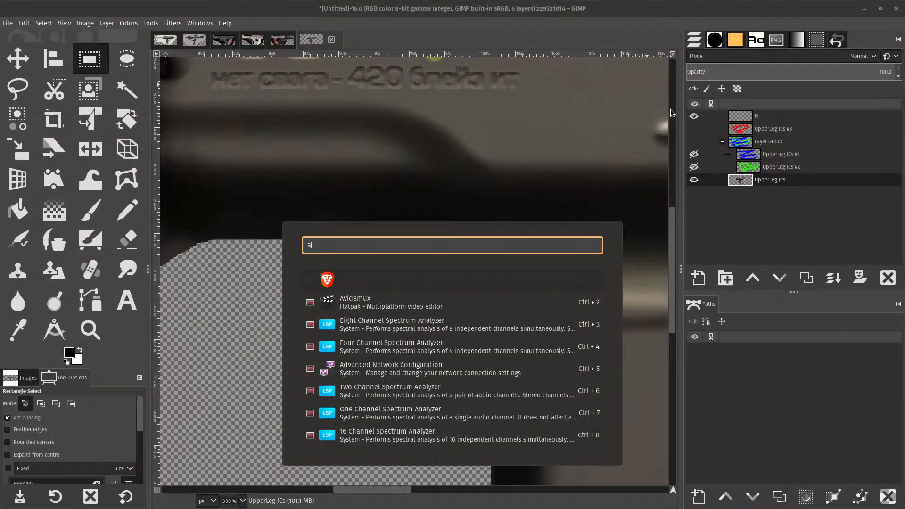
pyautogui.write('cce')
pyautogui.press('Return')
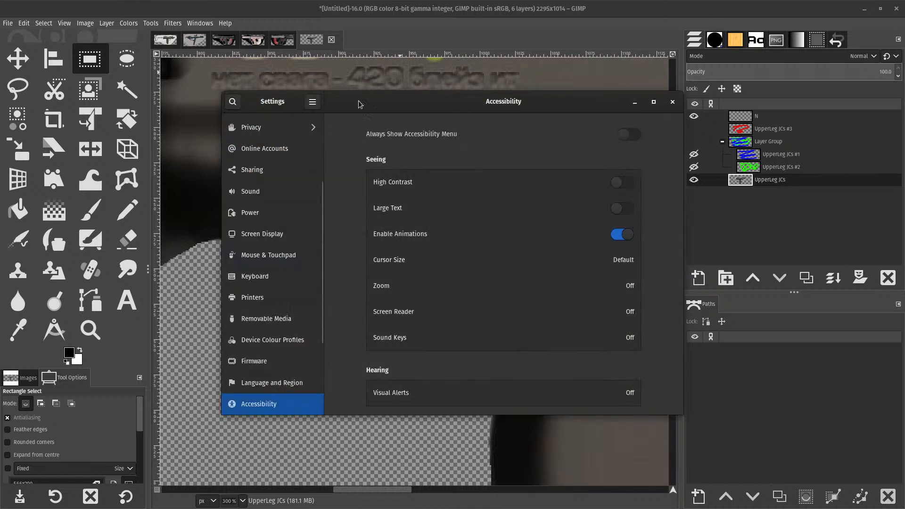
pyautogui.click(614, 260)
pyautogui.click(550, 262)
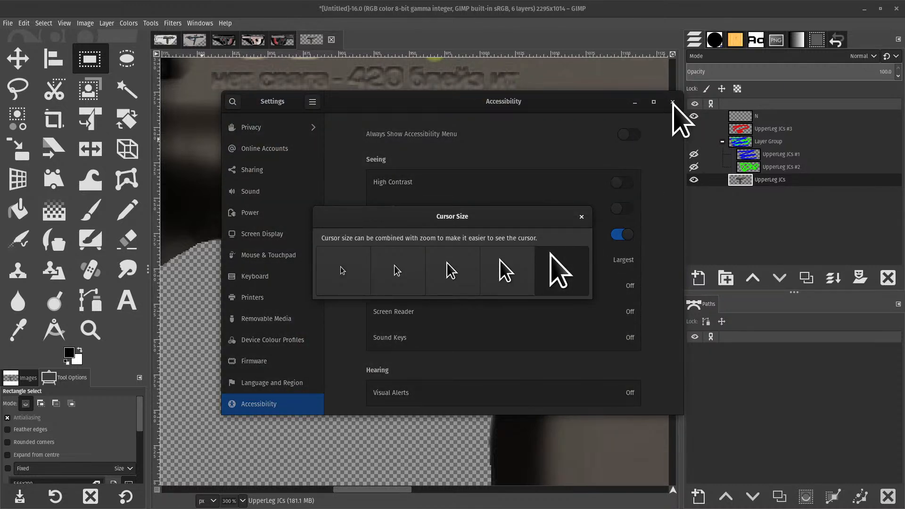
pyautogui.click(581, 217)
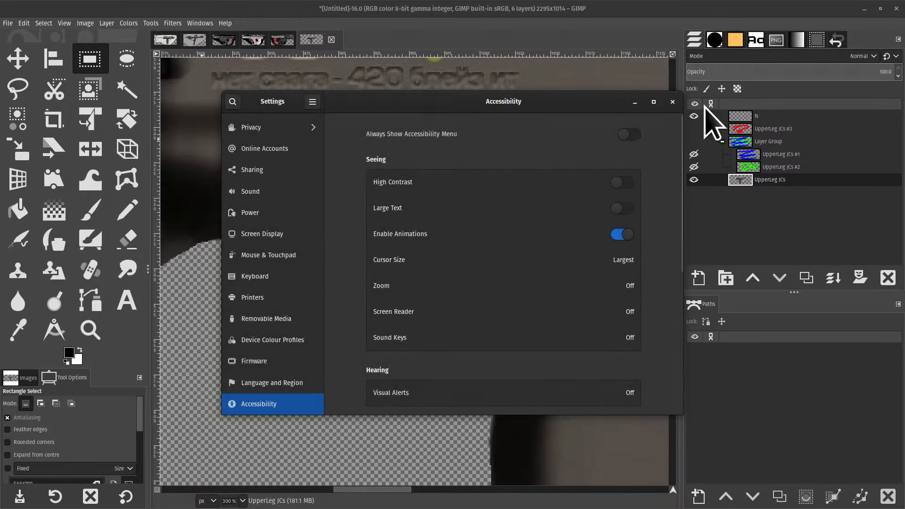
pyautogui.click(673, 102)
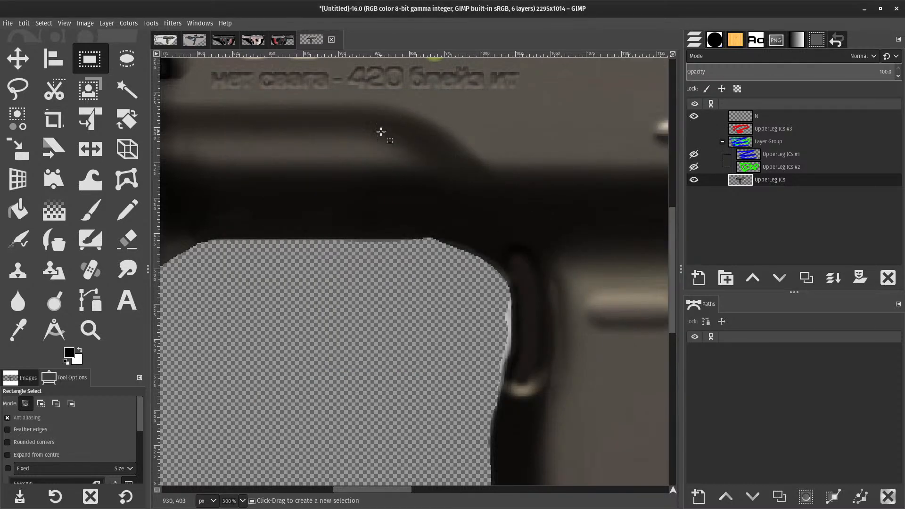
# - Try rectangular selections on the canvas to check how the crosshair pointer behaves, and clear them
pyautogui.moveTo(267, 128); pyautogui.dragTo(398, 221)
pyautogui.hotkey('ctrl', 'z')
pyautogui.moveTo(304, 149); pyautogui.dragTo(325, 165)
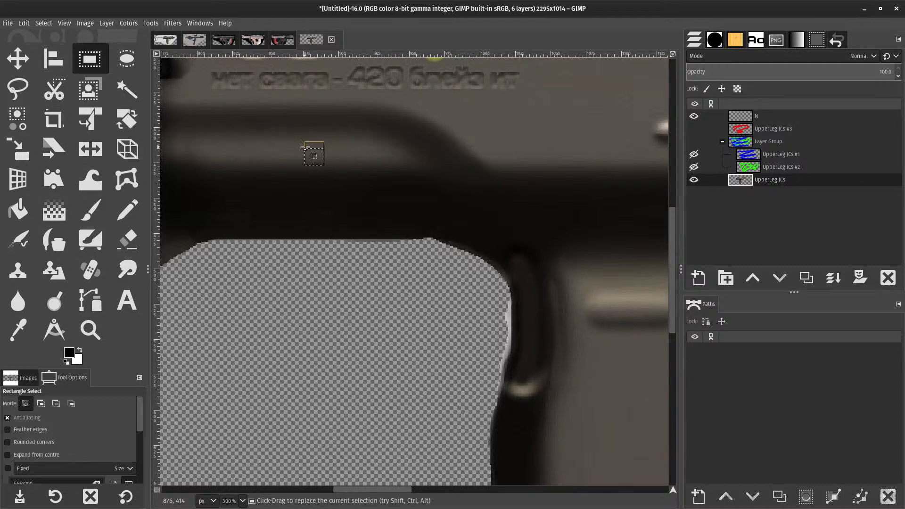
pyautogui.scroll(6, 302, 146)
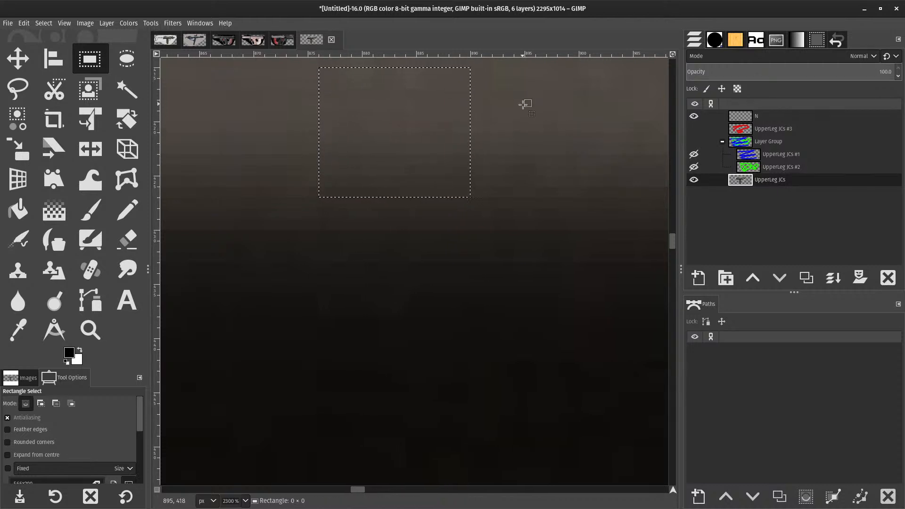
pyautogui.moveTo(503, 100); pyautogui.dragTo(546, 132)
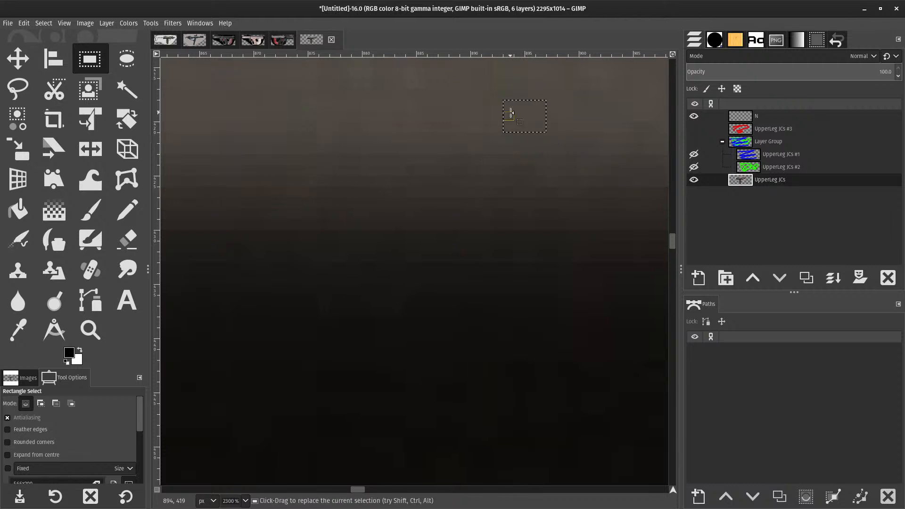
pyautogui.click(421, 110)
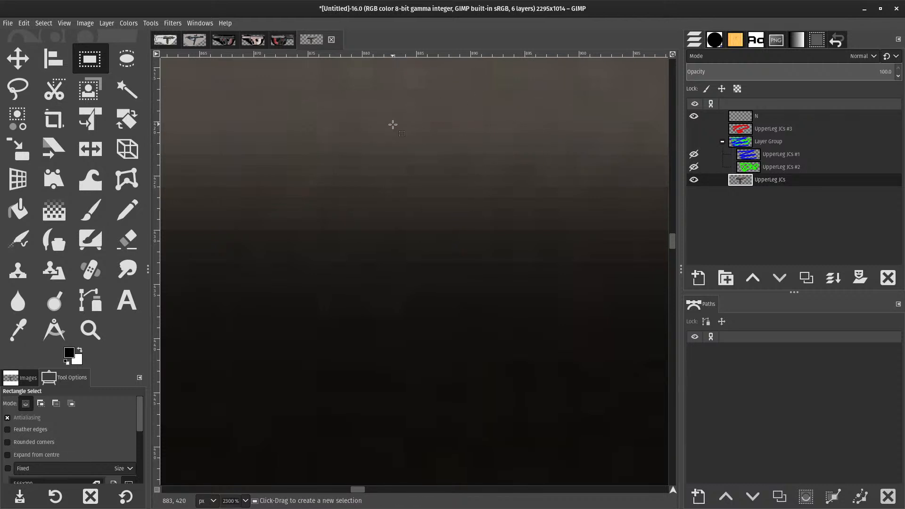
pyautogui.scroll(-2, 310, 144)
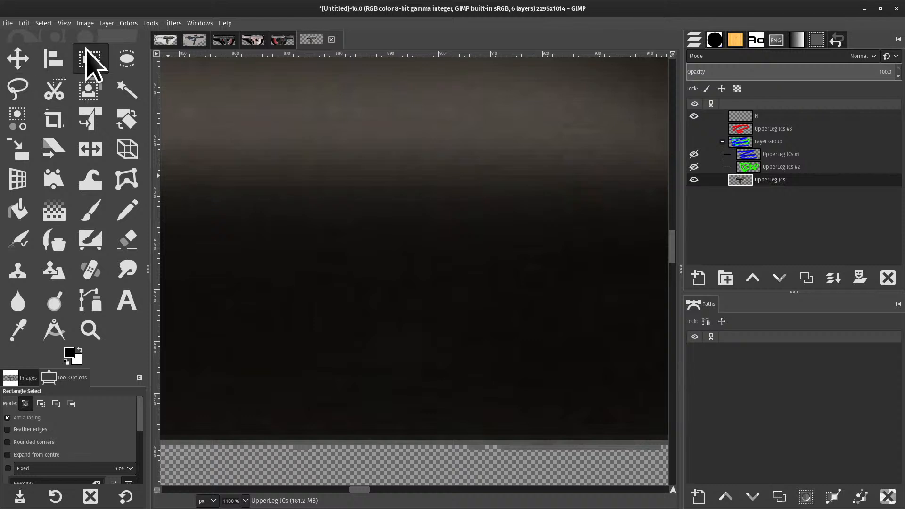
# - Compare the canvas pointers of the Ellipse Select, Foreground Select, Free Select, Flip, Gradient and Bucket Fill tools
pyautogui.hotkey('alt', '1')
pyautogui.click(123, 63)
pyautogui.click(325, 41)
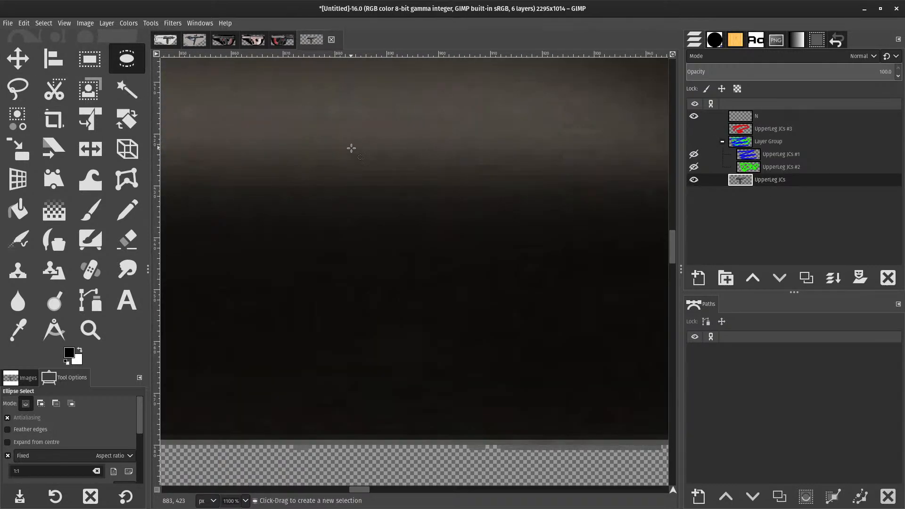
pyautogui.click(90, 92)
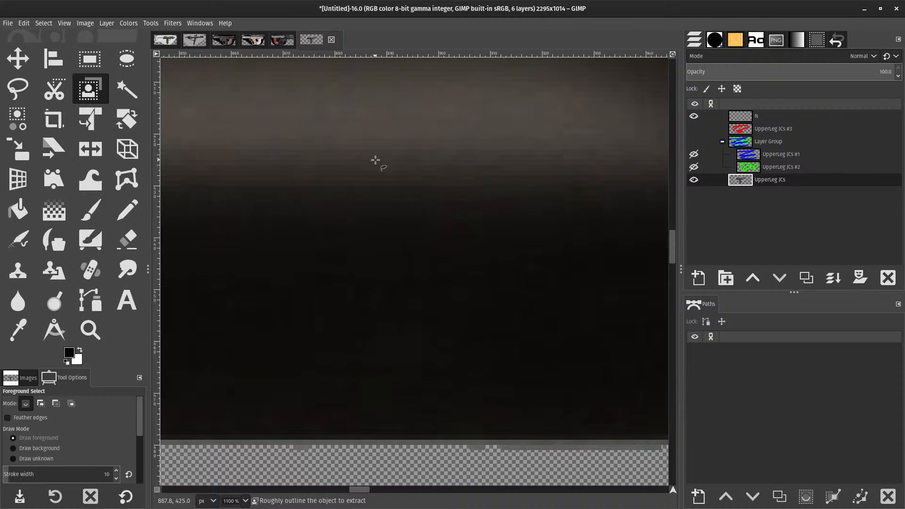
pyautogui.press('f')
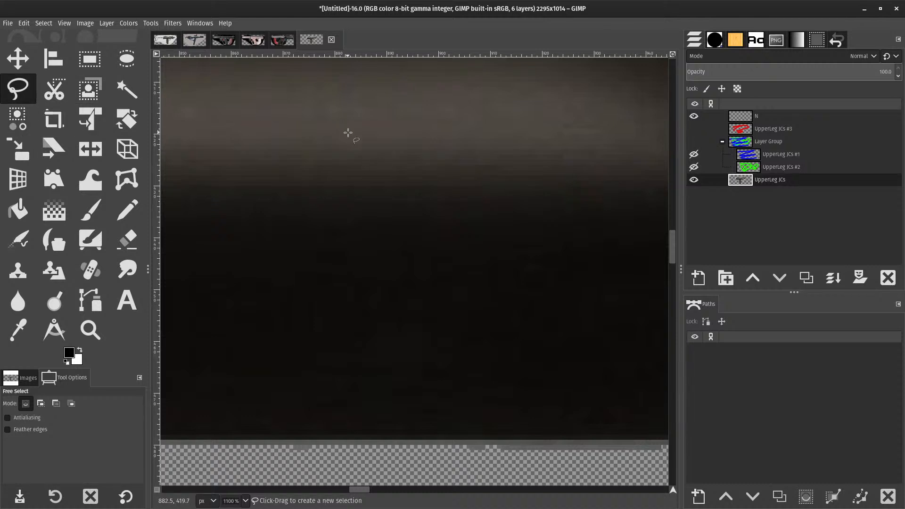
pyautogui.click(91, 149)
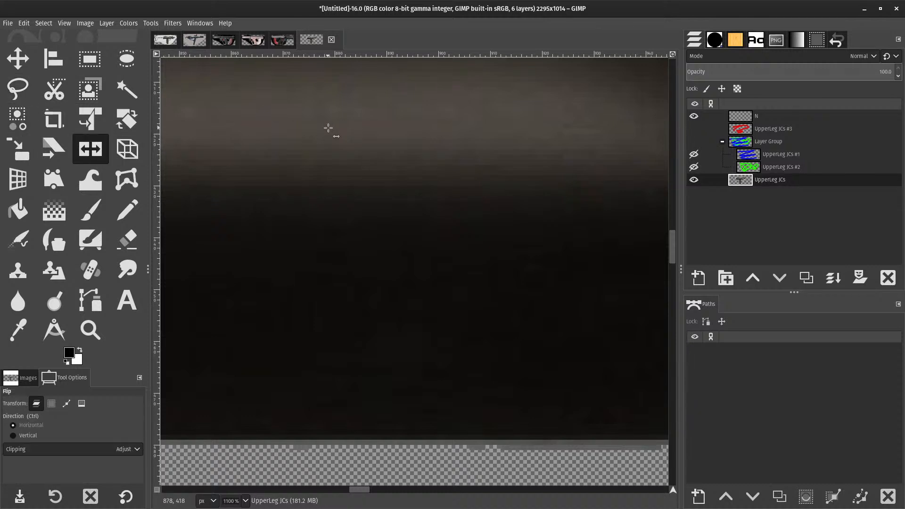
pyautogui.click(75, 214)
pyautogui.press('g')
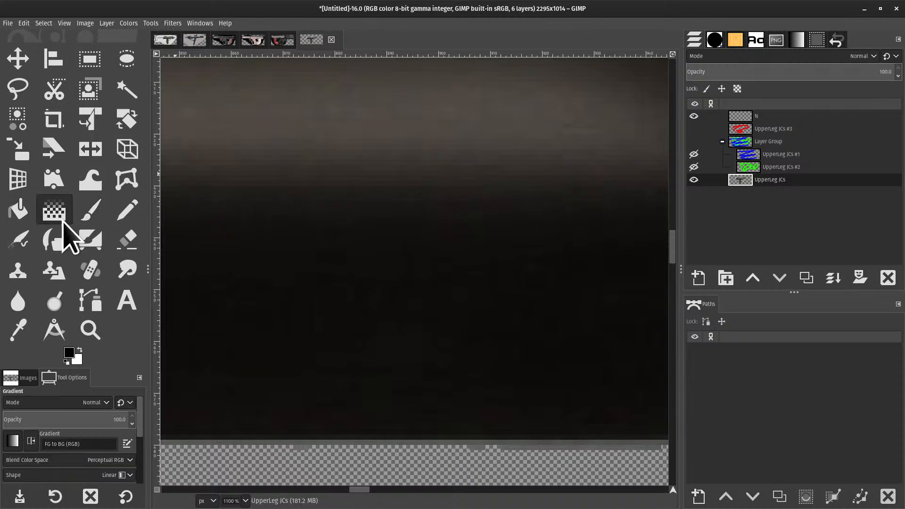
pyautogui.click(16, 210)
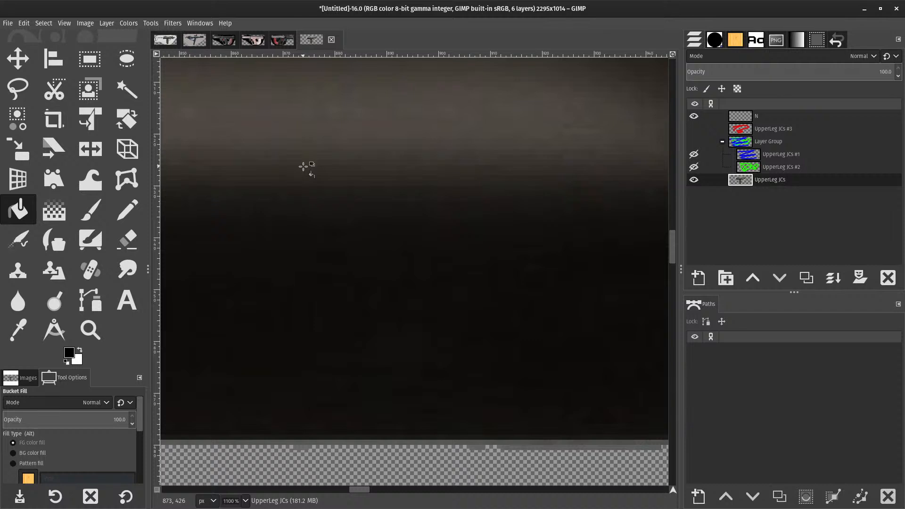
pyautogui.press('x')
pyautogui.press('x')
pyautogui.press('x')
pyautogui.press('x')
# - Examine the Image Windows, Appearance, Title & Status, Snapping and Input Controllers pages of the preferences
pyautogui.click(24, 23)
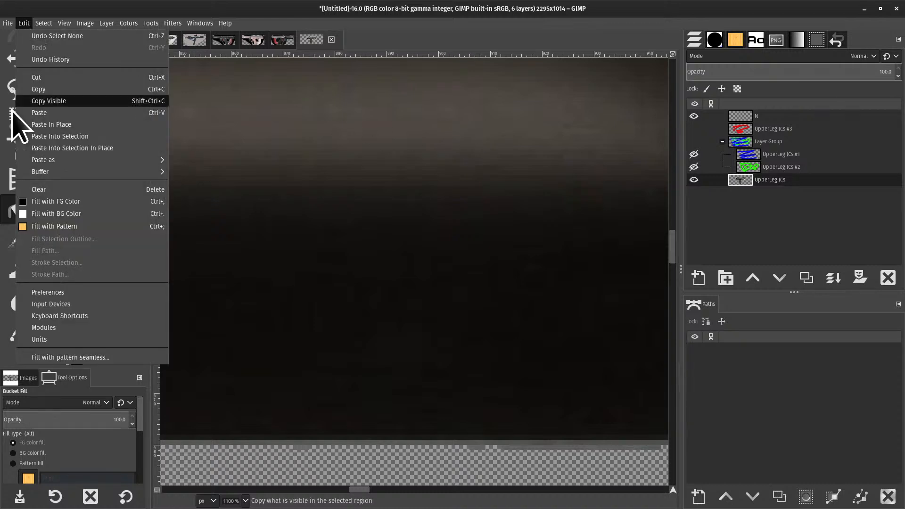
pyautogui.click(80, 293)
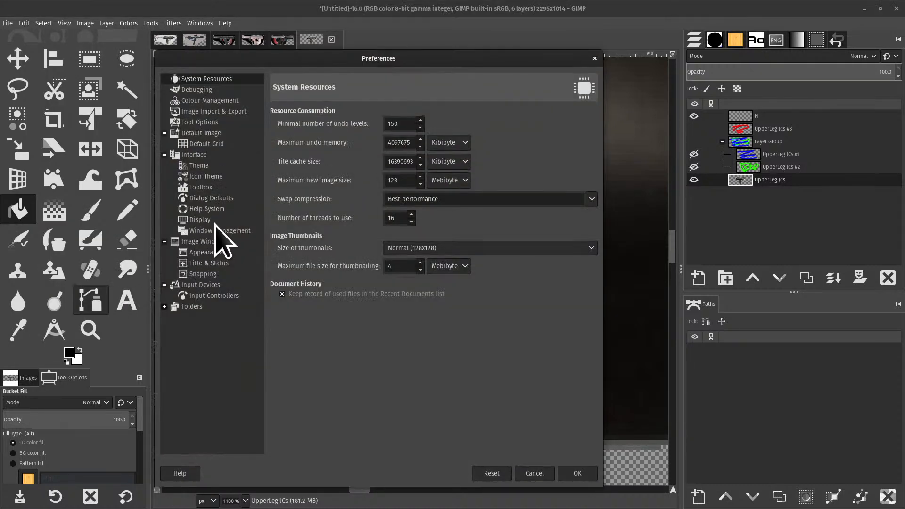
pyautogui.click(208, 241)
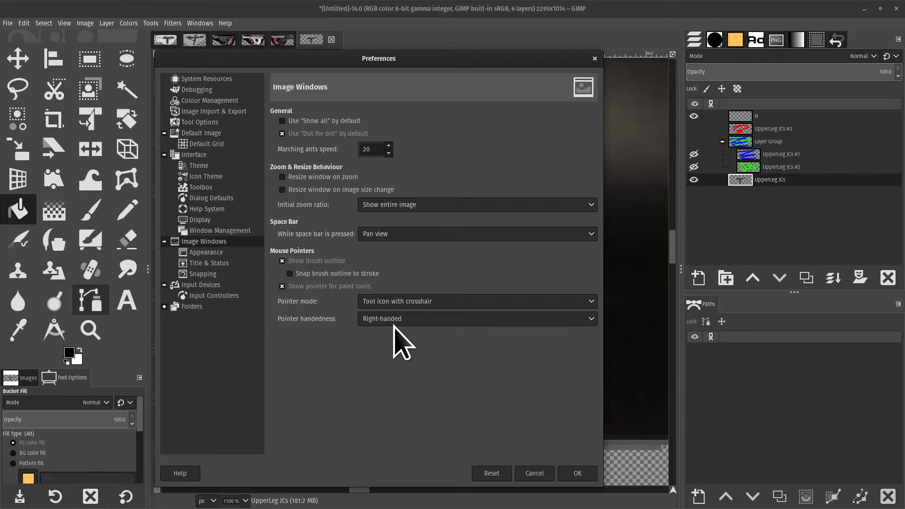
pyautogui.click(229, 253)
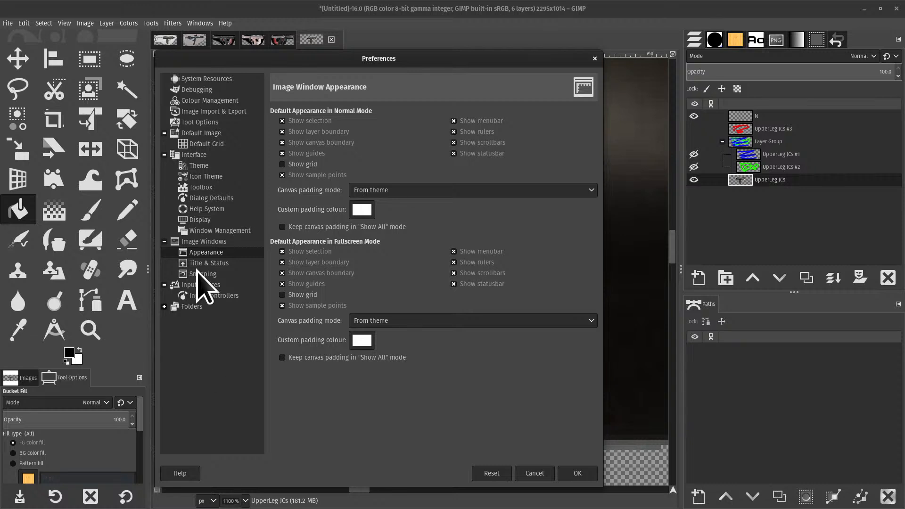
pyautogui.click(207, 263)
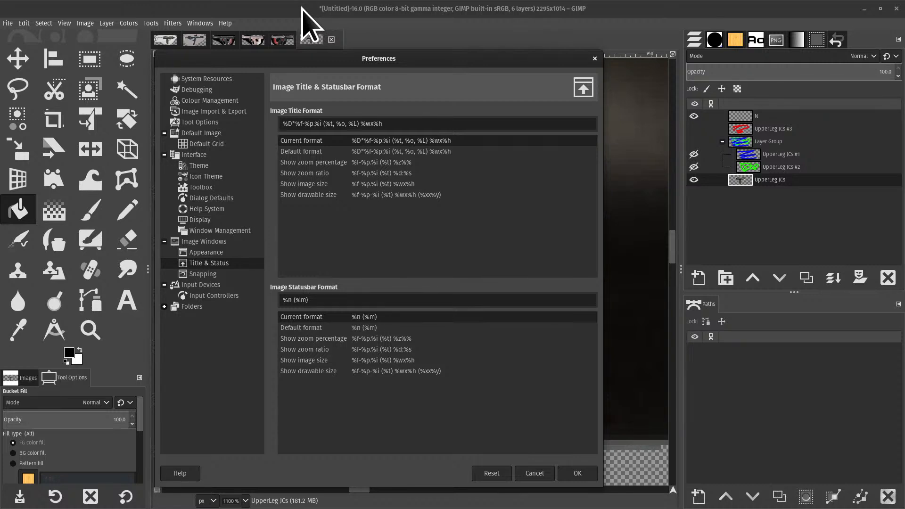
pyautogui.click(197, 275)
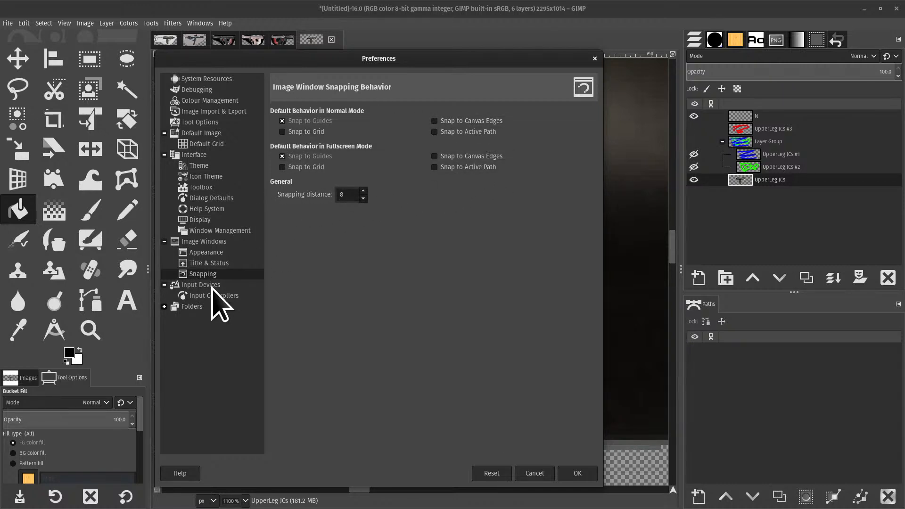
pyautogui.click(246, 287)
pyautogui.click(237, 294)
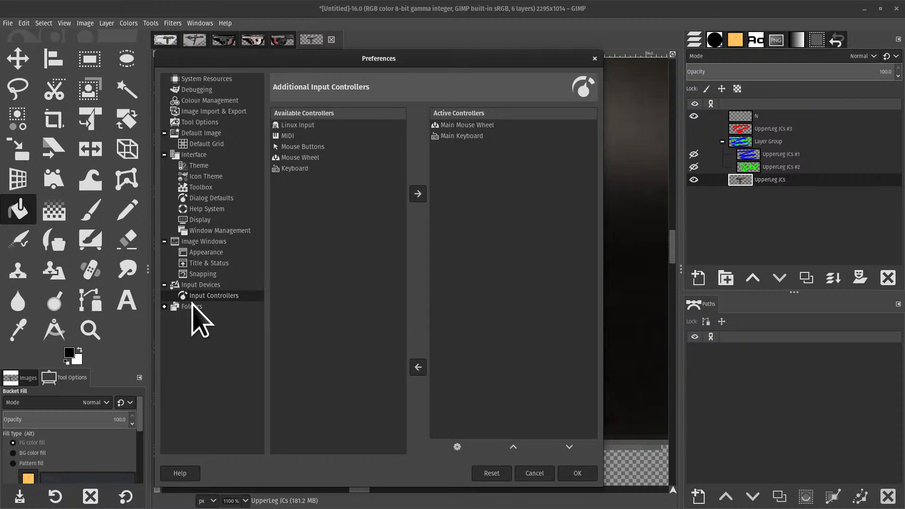
# - Expand the Folders preferences and review the folder paths for scripts, themes, patterns, dynamics, brushes and plug-ins
pyautogui.click(181, 307)
pyautogui.doubleClick(176, 308)
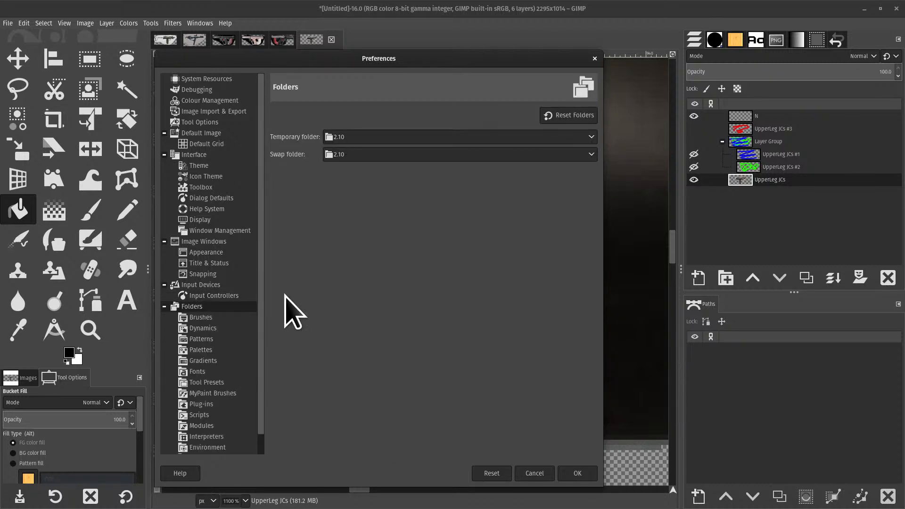
pyautogui.scroll(-1, 236, 304)
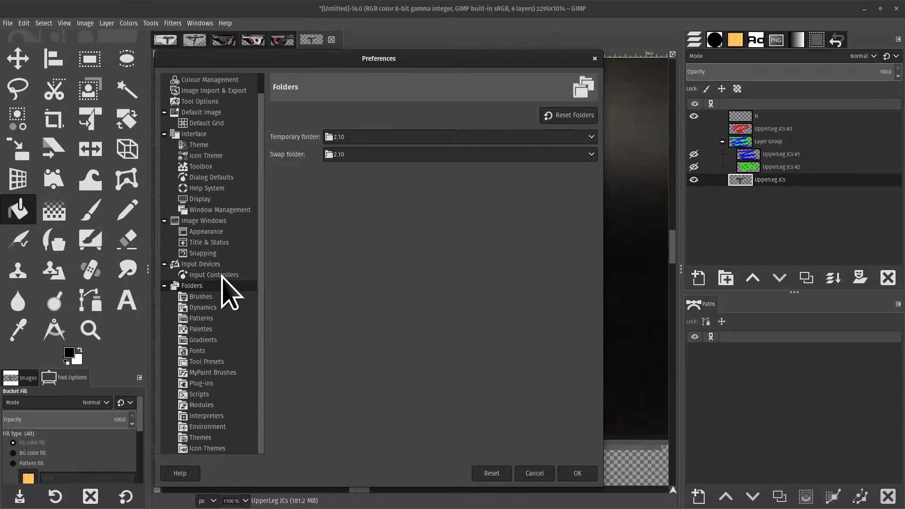
pyautogui.click(205, 395)
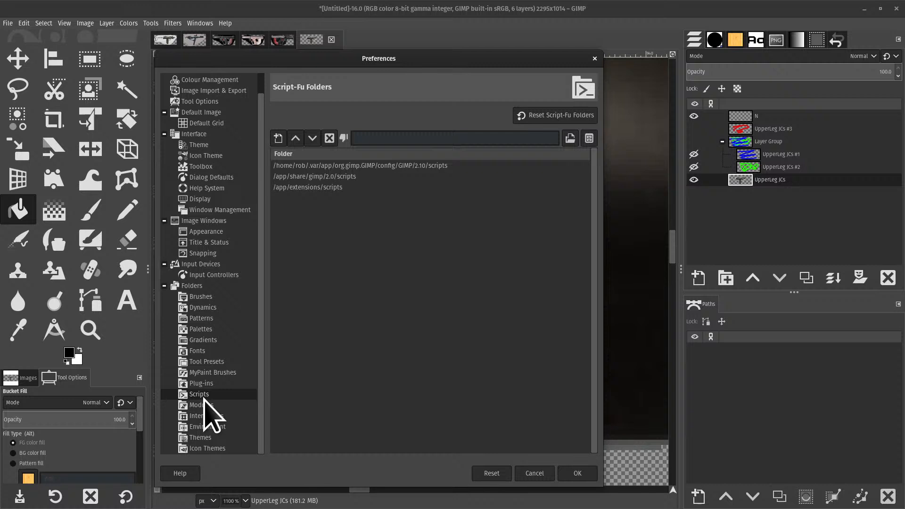
pyautogui.click(211, 438)
pyautogui.click(216, 318)
pyautogui.click(217, 308)
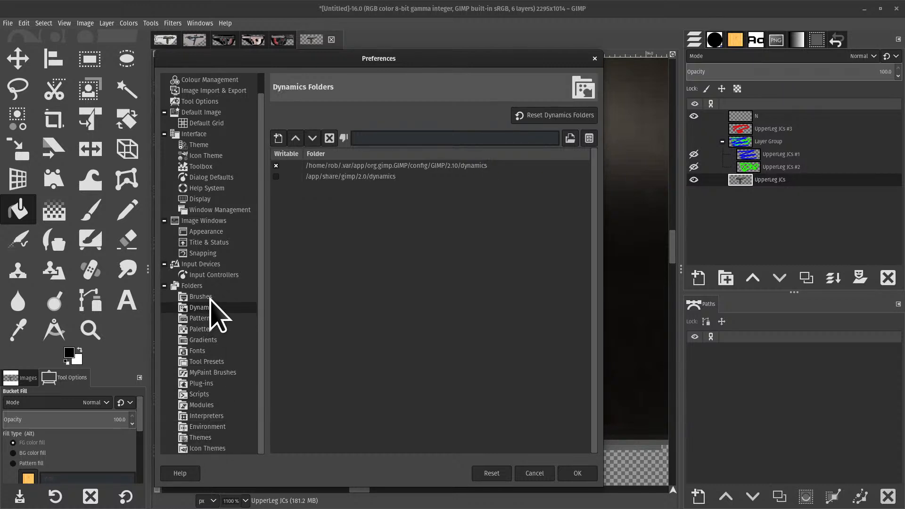
pyautogui.click(218, 297)
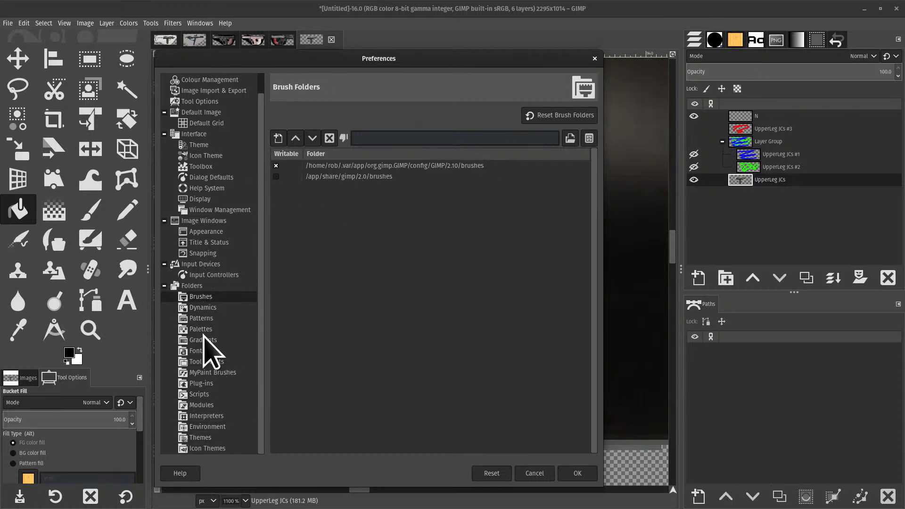
pyautogui.click(204, 383)
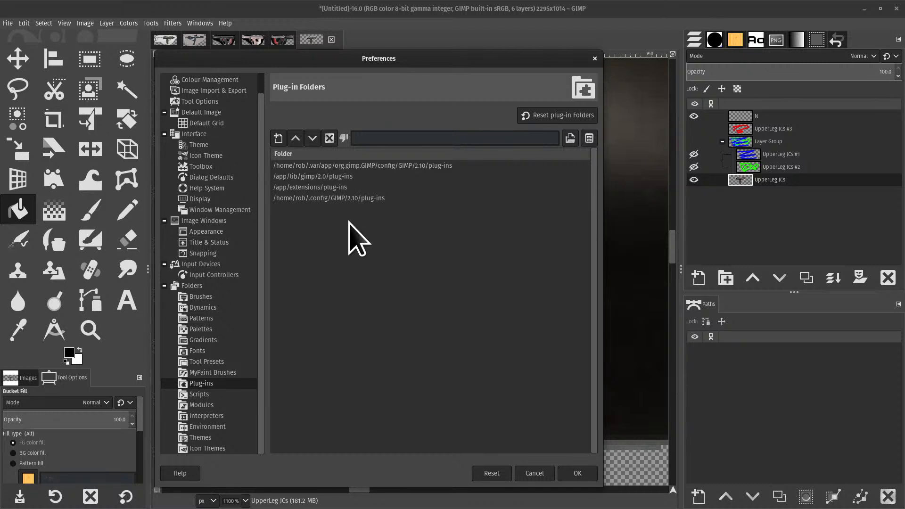
# - Select the first plug-in folder path and look through the Icon Theme and other interface preferences, finishing on the Interface page
pyautogui.click(325, 166)
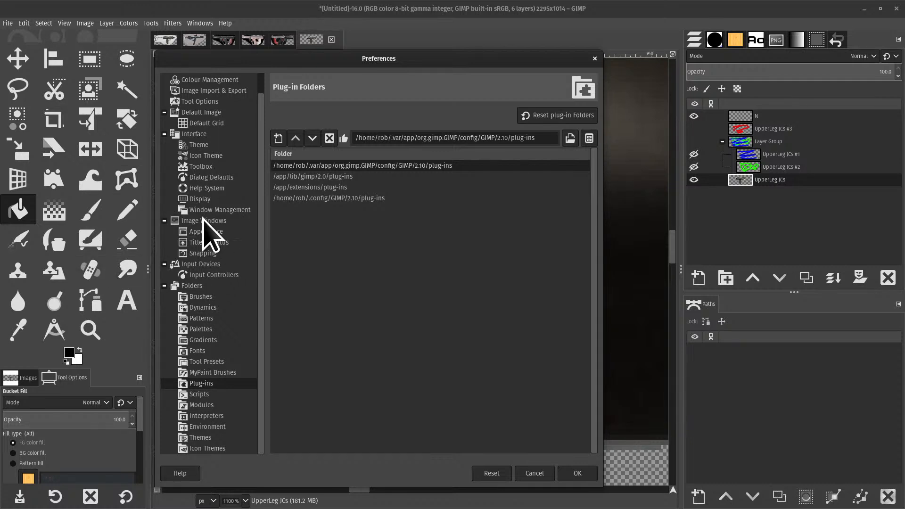
pyautogui.scroll(1, 204, 167)
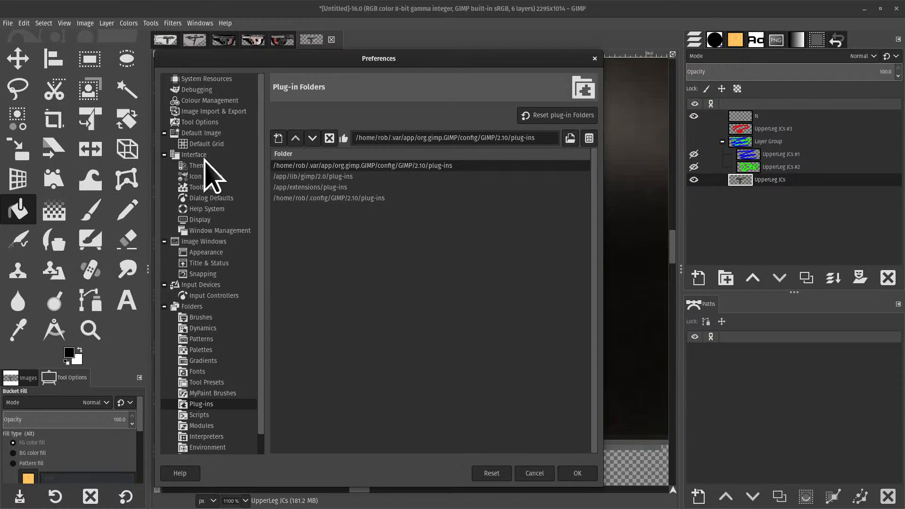
pyautogui.click(205, 187)
pyautogui.click(205, 177)
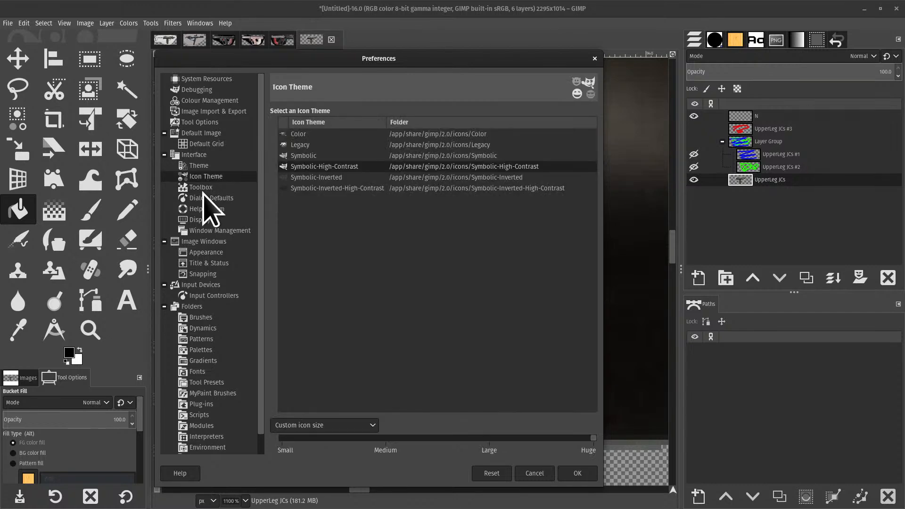
pyautogui.click(207, 198)
pyautogui.click(203, 209)
pyautogui.click(201, 144)
pyautogui.click(195, 155)
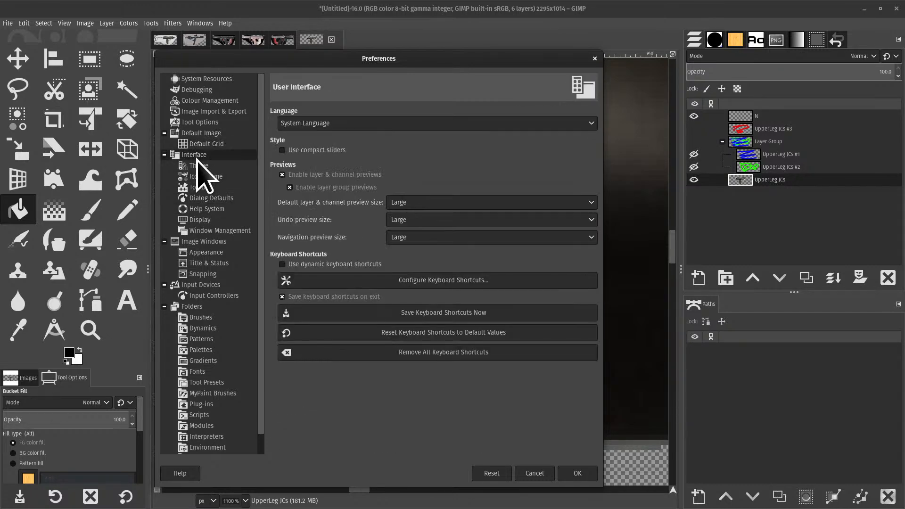
# - Review the Edit actions in the keyboard shortcut configuration and open the Redo shortcut for editing
pyautogui.click(450, 285)
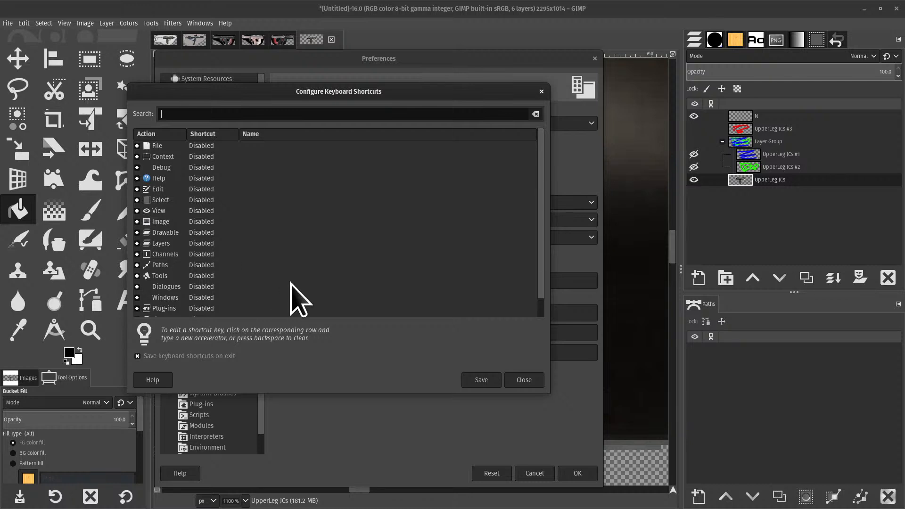
pyautogui.click(137, 189)
pyautogui.scroll(-2, 260, 188)
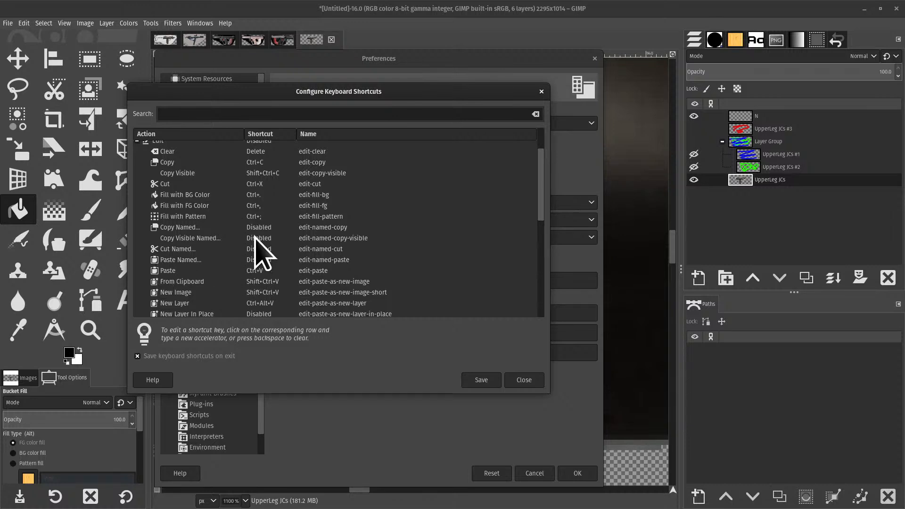
pyautogui.scroll(-2, 260, 250)
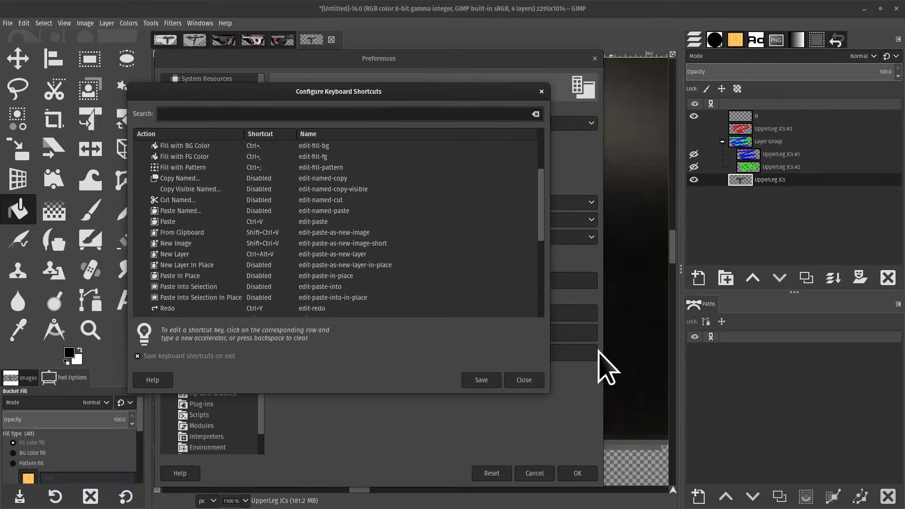
pyautogui.click(820, 351)
pyautogui.scroll(-2, 177, 238)
pyautogui.click(255, 259)
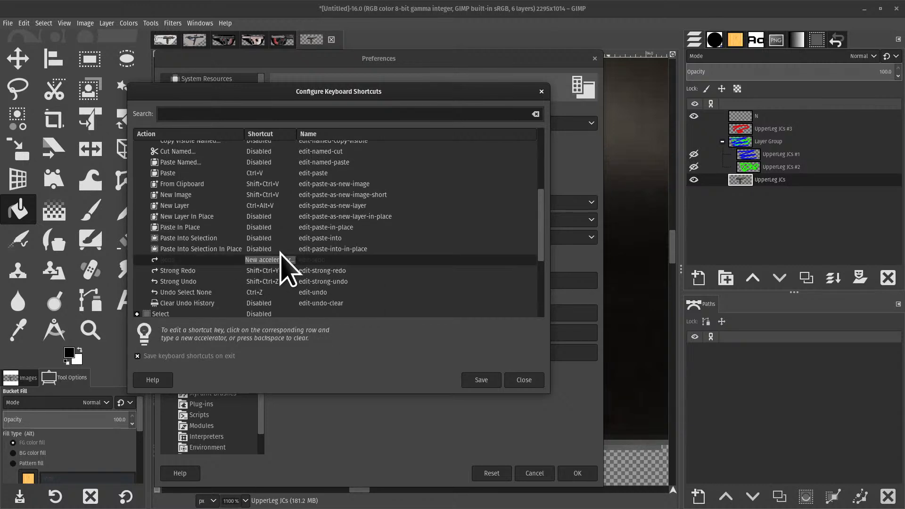
pyautogui.press('Escape')
pyautogui.press('Escape')
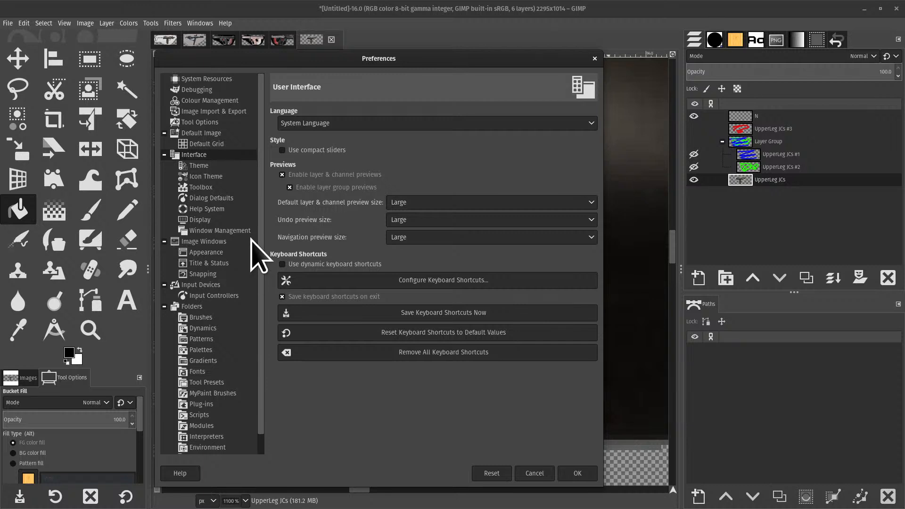
# - Examine the Edit and Select action shortcuts in the keyboard shortcut configuration, and close it together with the preferences
pyautogui.click(409, 278)
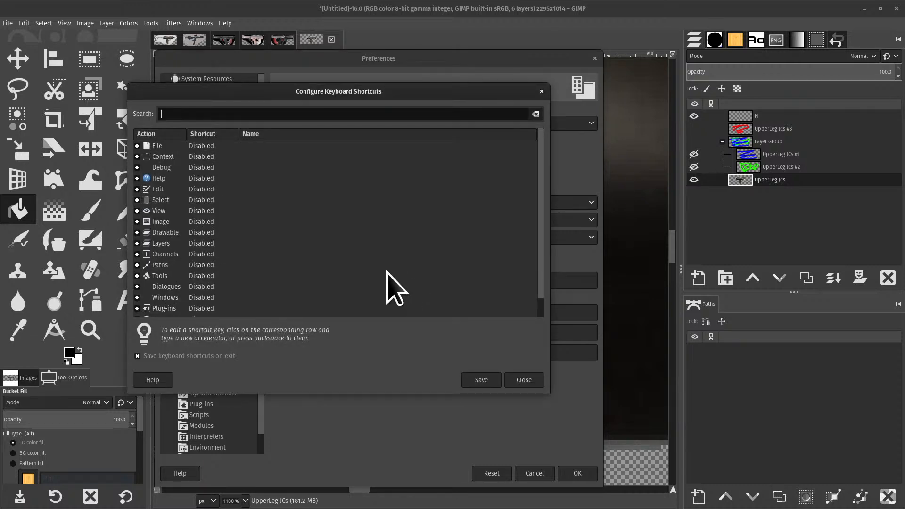
pyautogui.click(136, 189)
pyautogui.scroll(-5, 320, 233)
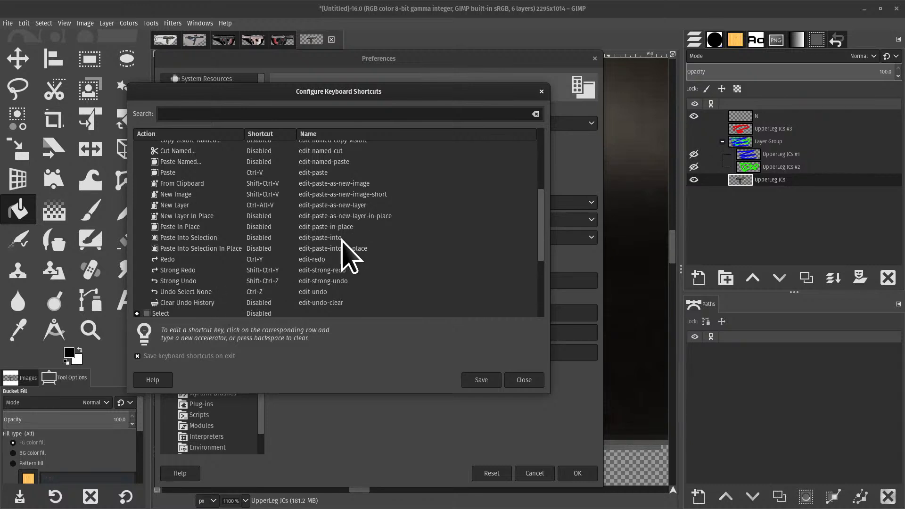
pyautogui.scroll(-3, 353, 252)
pyautogui.click(137, 240)
pyautogui.scroll(-3, 282, 222)
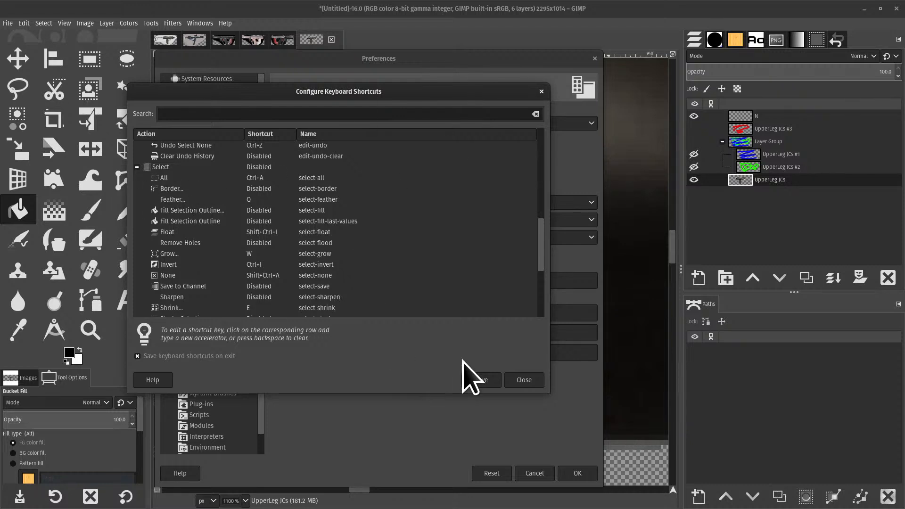
pyautogui.click(518, 380)
pyautogui.click(568, 476)
# - Select the entire canvas and clear the selection again
pyautogui.scroll(-8, 370, 265)
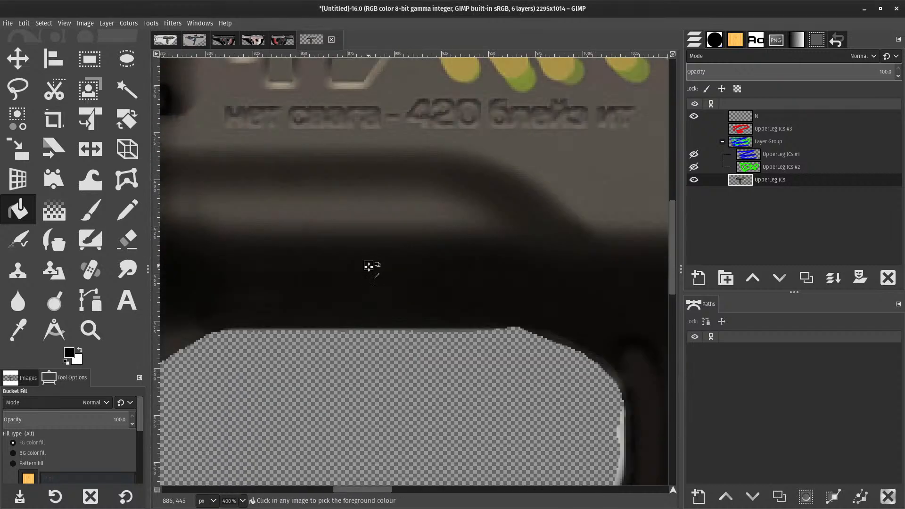
pyautogui.hotkey('ctrl', 'a')
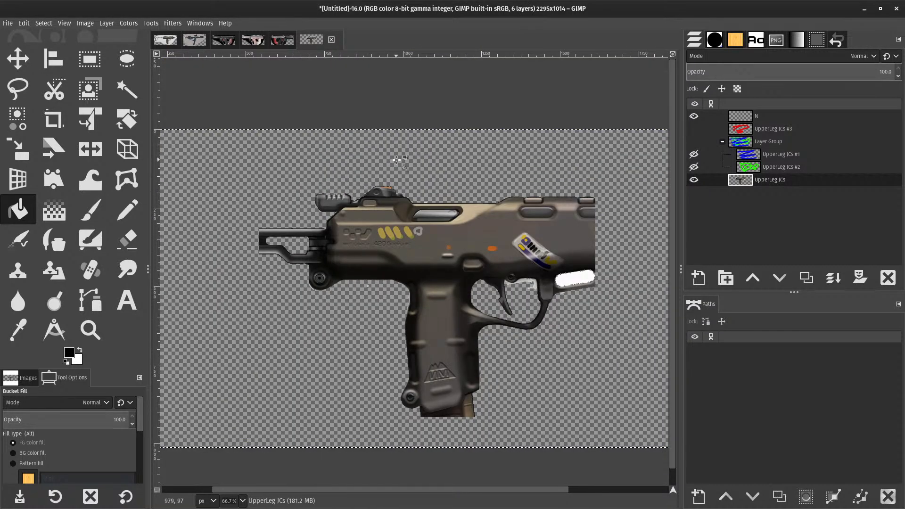
pyautogui.scroll(-2, 293, 452)
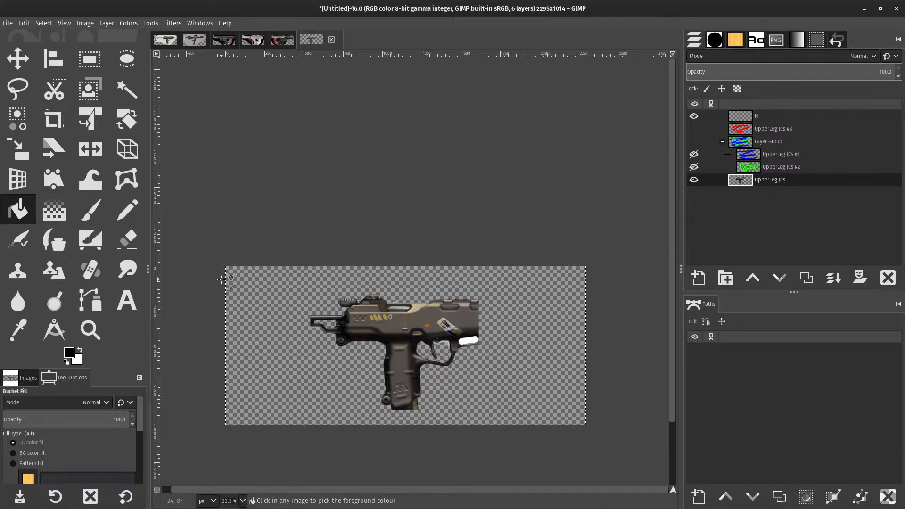
pyautogui.hotkey('ctrl', 'shift', 'a')
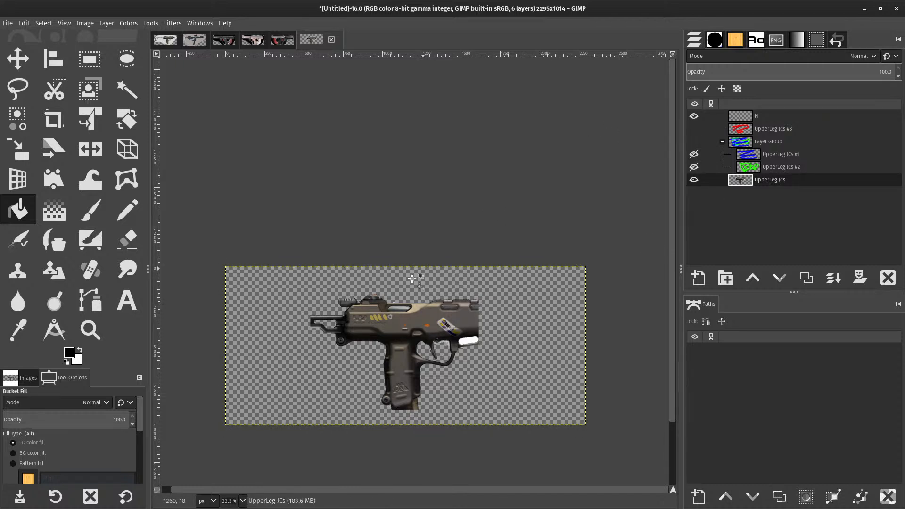
# - Try turning the UpperLeg JCs layer upside down with the Rotate tool, and undo the rotation
pyautogui.hotkey('shift', 'r')
pyautogui.press('r')
pyautogui.hotkey('shift', 'r')
pyautogui.moveTo(295, 284); pyautogui.dragTo(517, 408)
pyautogui.press('r')
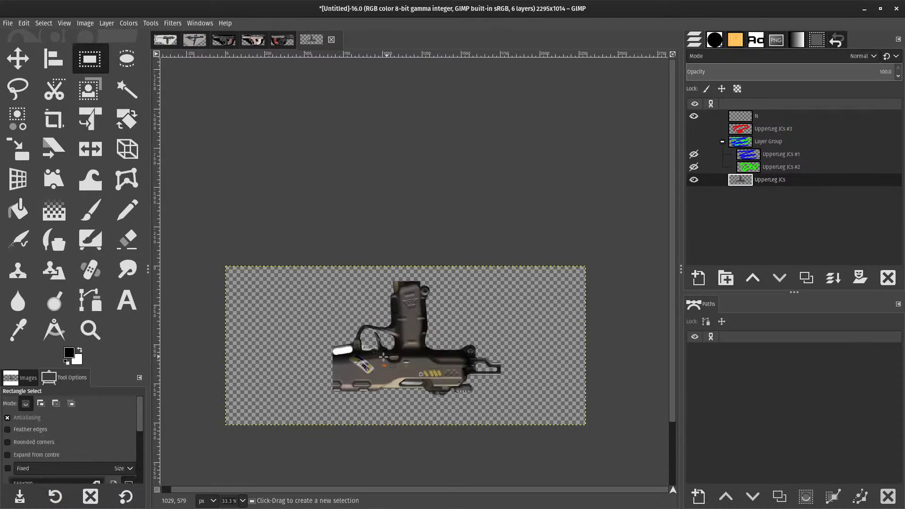
pyautogui.hotkey('ctrl', 'z')
pyautogui.hotkey('shift', 'r')
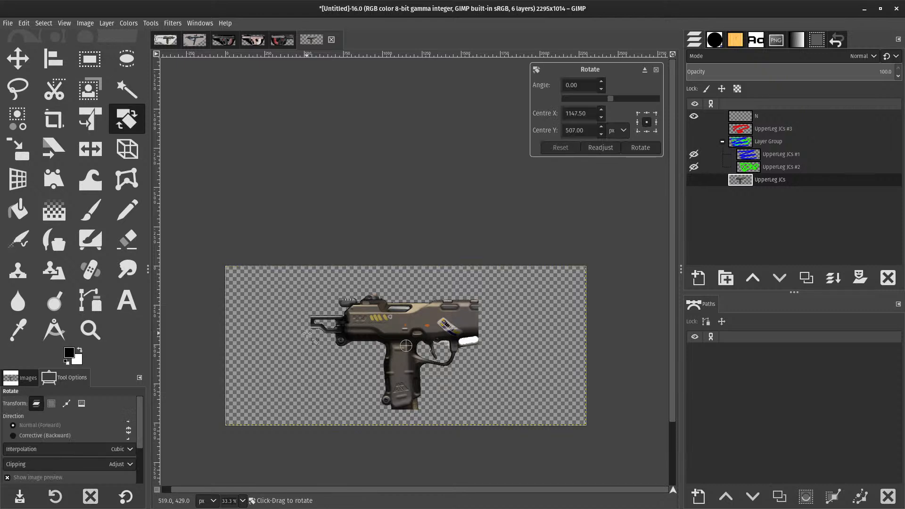
# - Draw a rectangular selection around the gun and crop the UpperLeg JCs layer to it
pyautogui.press('r')
pyautogui.moveTo(304, 304)
pyautogui.mouseDown()
pyautogui.moveTo(535, 413)
pyautogui.moveTo(478, 429)
pyautogui.mouseUp()
pyautogui.moveTo(431, 398)
pyautogui.mouseDown()
pyautogui.moveTo(444, 380)
pyautogui.moveTo(425, 379)
pyautogui.moveTo(473, 402)
pyautogui.moveTo(496, 402)
pyautogui.moveTo(489, 405)
pyautogui.mouseUp()
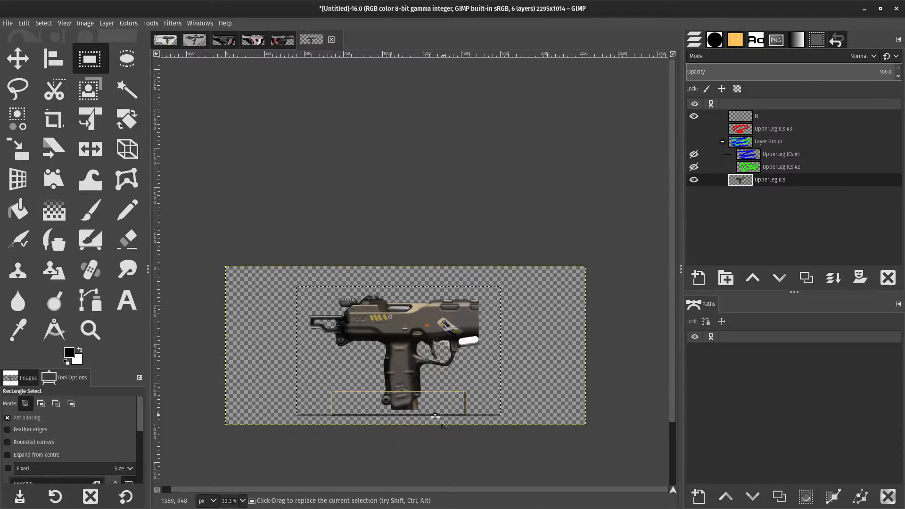
pyautogui.click(107, 23)
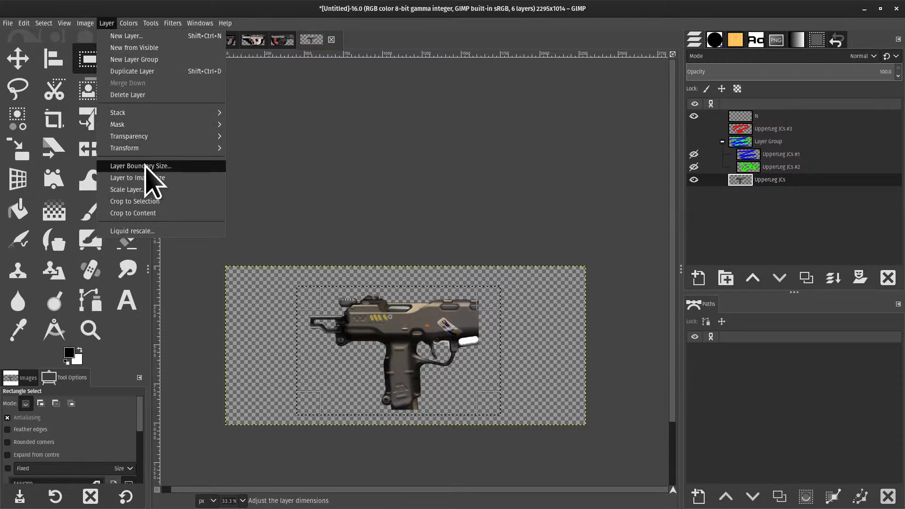
pyautogui.click(168, 201)
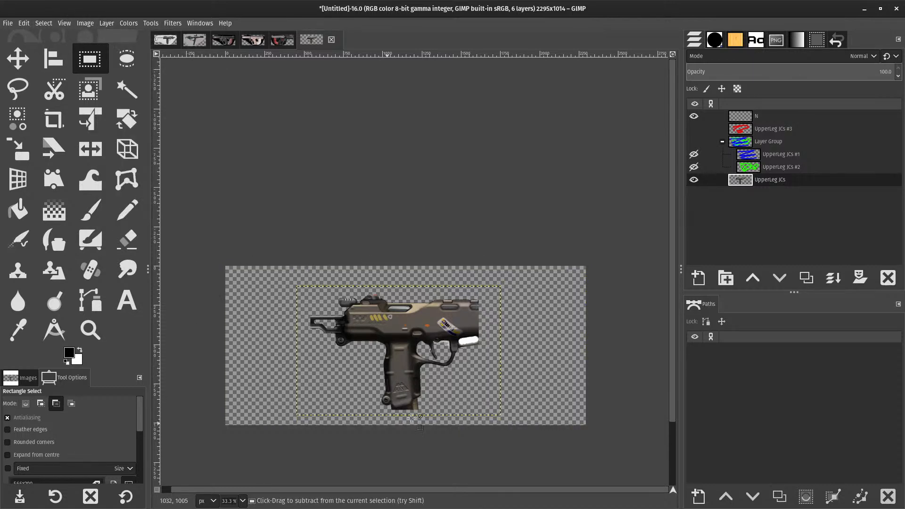
pyautogui.scroll(1, 375, 340)
pyautogui.scroll(2, 340, 223)
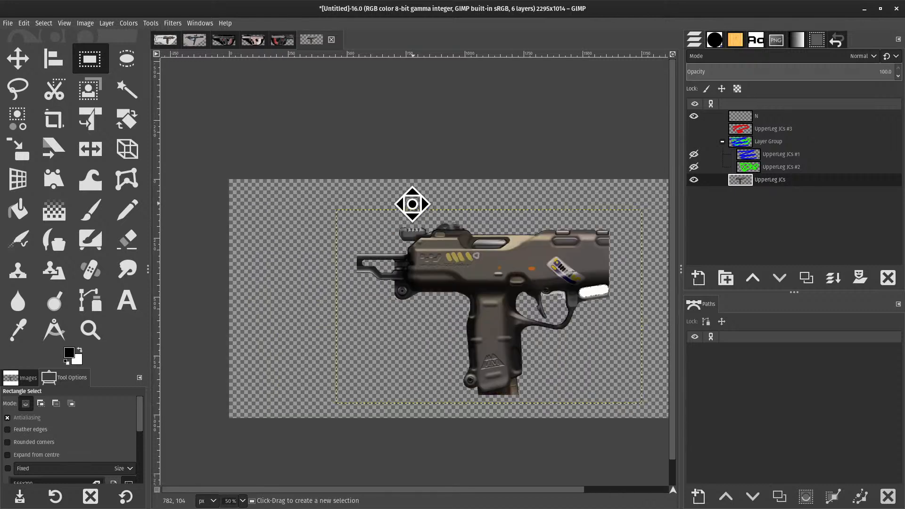
pyautogui.scroll(-2, 367, 222)
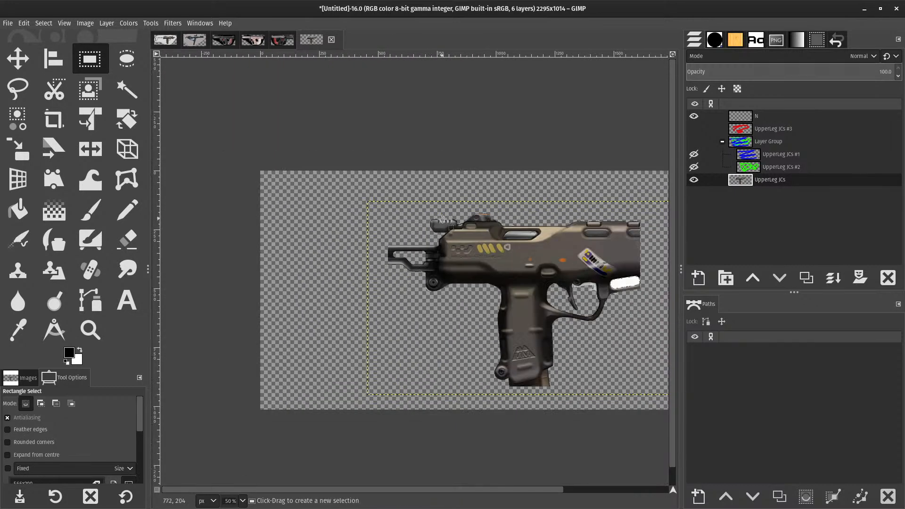
pyautogui.moveTo(573, 229); pyautogui.dragTo(526, 249)
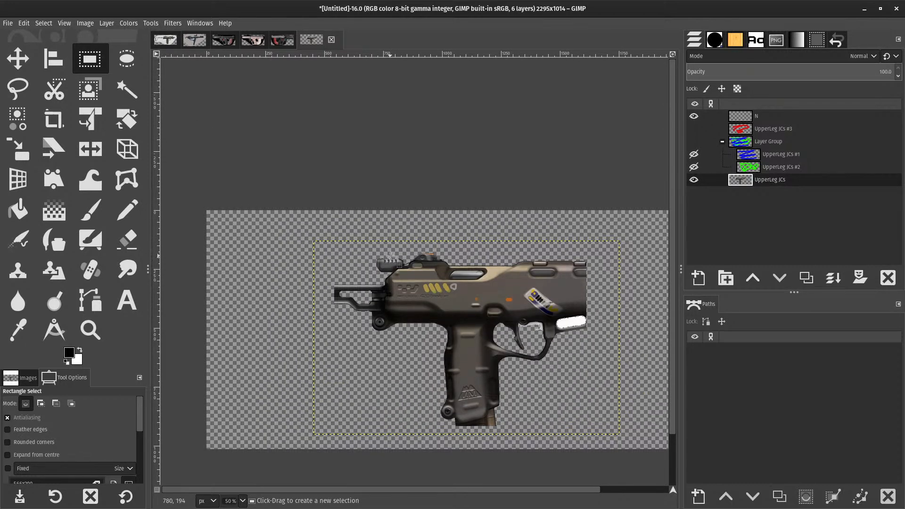
pyautogui.hotkey('ctrl', 's')
pyautogui.press('Escape')
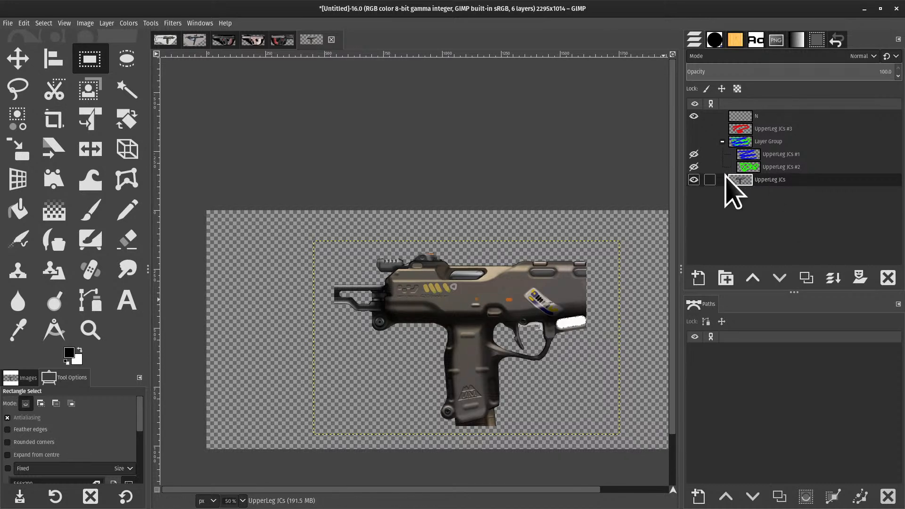
# - Compare the boundaries of layers UpperLeg JCs #1 and N, and expand the UpperLeg JCs layer to the image size
pyautogui.click(776, 155)
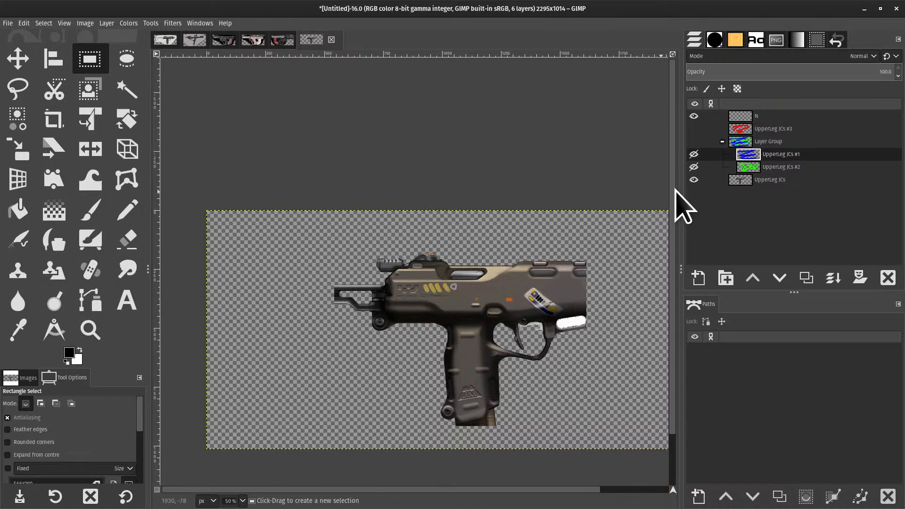
pyautogui.click(756, 118)
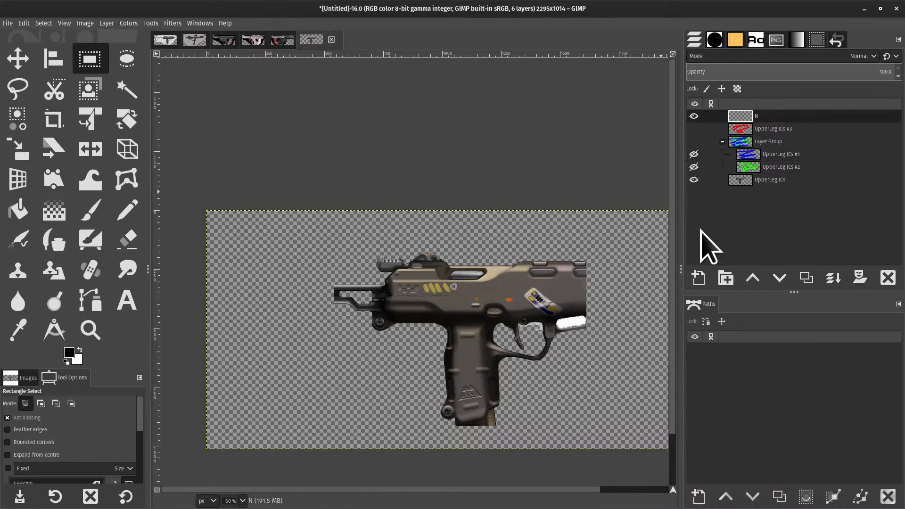
pyautogui.click(772, 181)
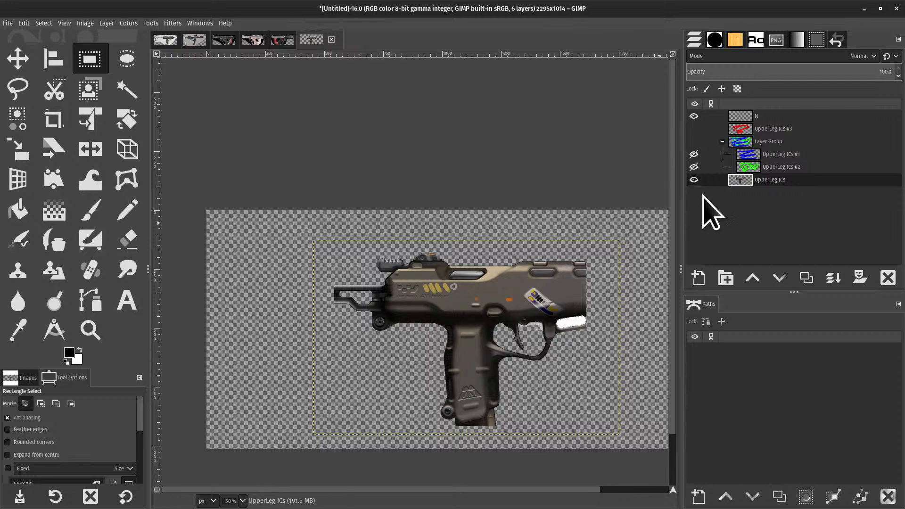
pyautogui.rightClick(792, 182)
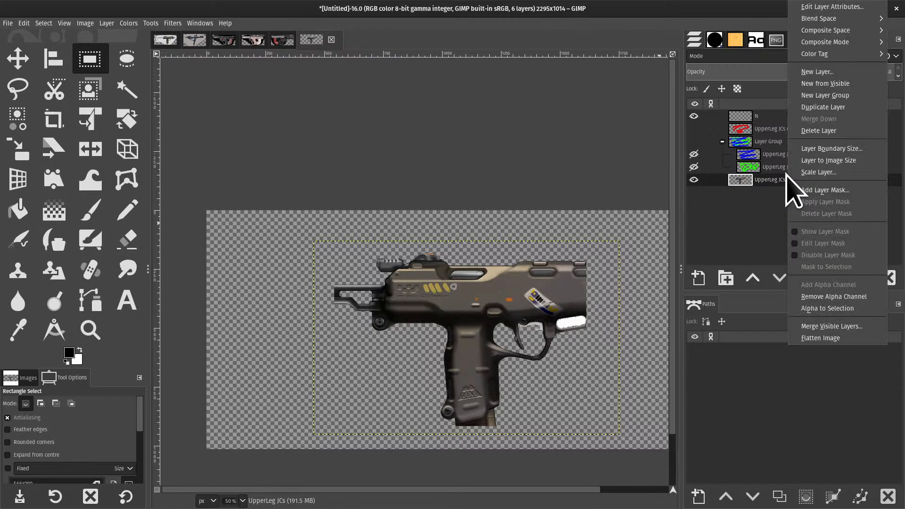
pyautogui.rightClick(761, 179)
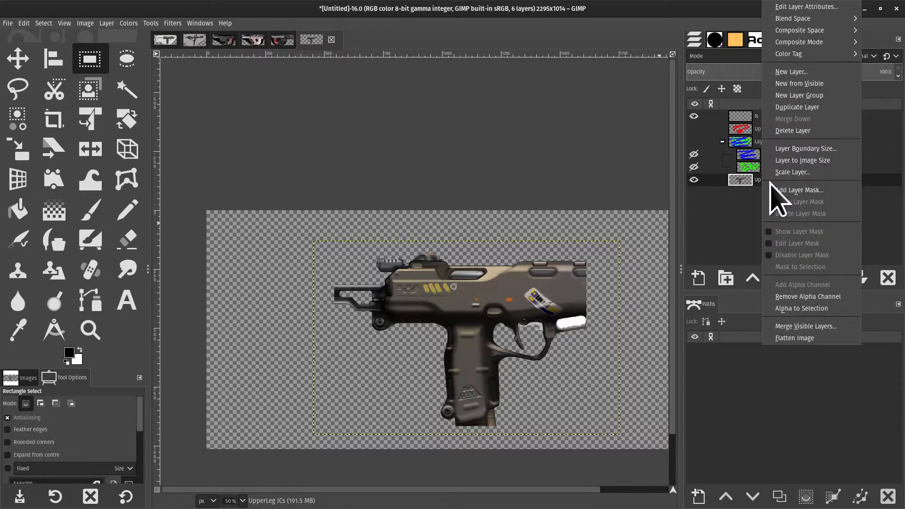
pyautogui.click(789, 161)
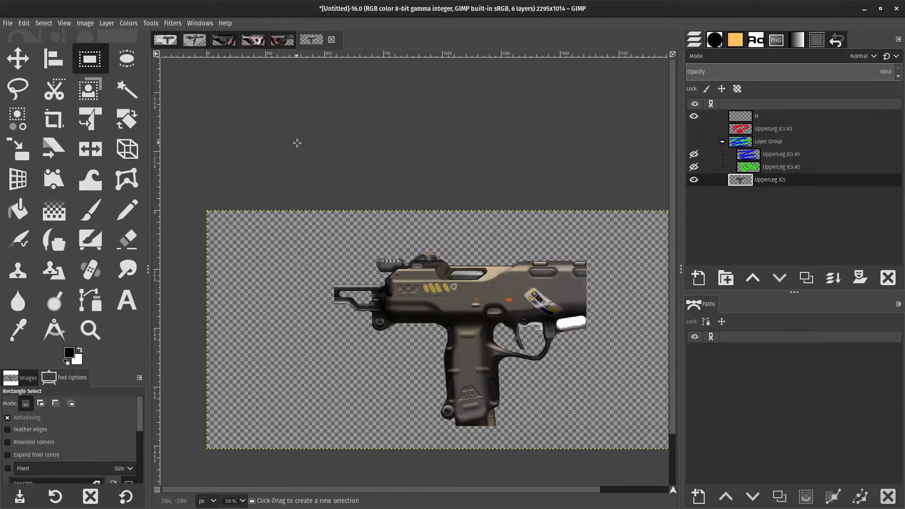
pyautogui.click(24, 24)
pyautogui.click(47, 238)
pyautogui.hotkey('ctrl', 'z')
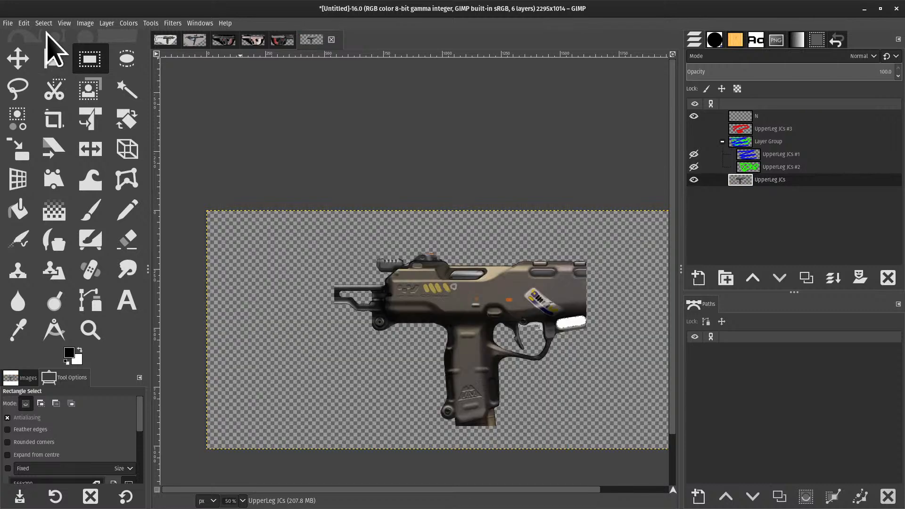
pyautogui.click(23, 24)
pyautogui.click(60, 325)
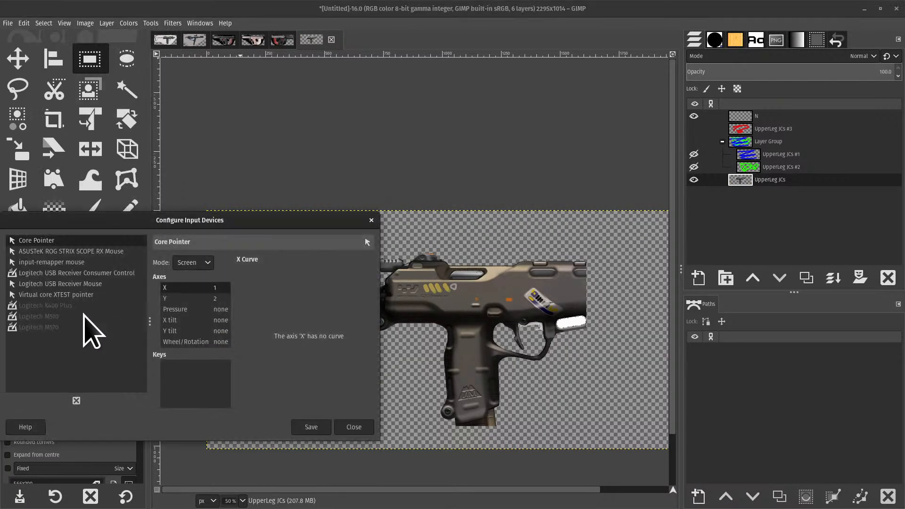
pyautogui.press('Escape')
# - Review the shortcuts assigned to the Edit actions in the keyboard shortcut configuration, and close it
pyautogui.click(22, 24)
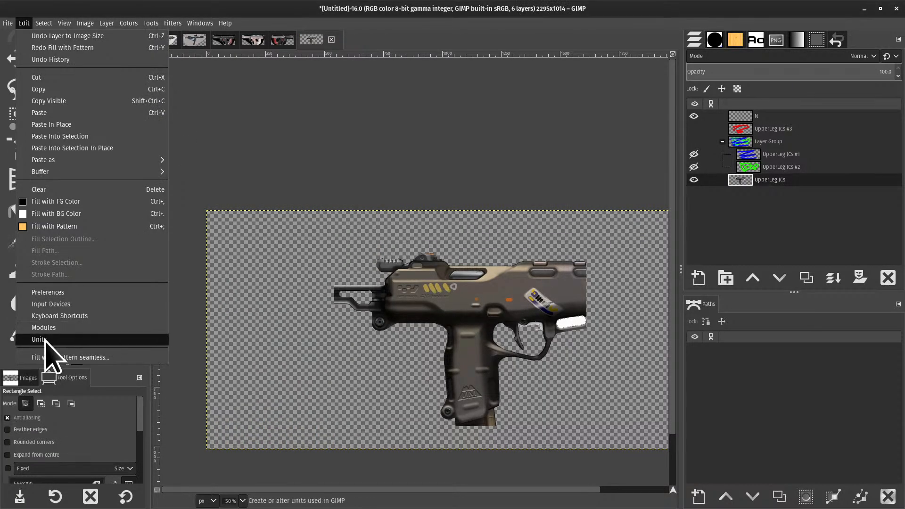
pyautogui.click(84, 316)
pyautogui.click(141, 189)
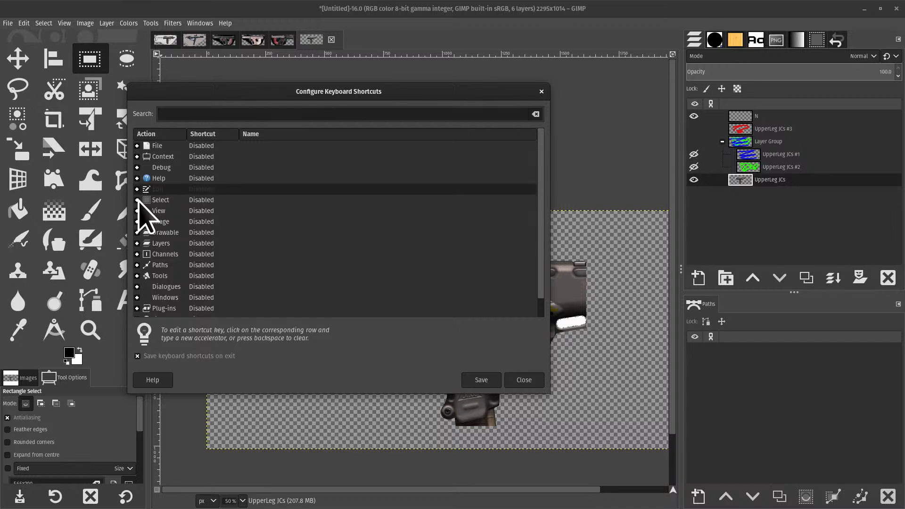
pyautogui.click(138, 189)
pyautogui.scroll(-1, 298, 154)
pyautogui.scroll(-1, 298, 155)
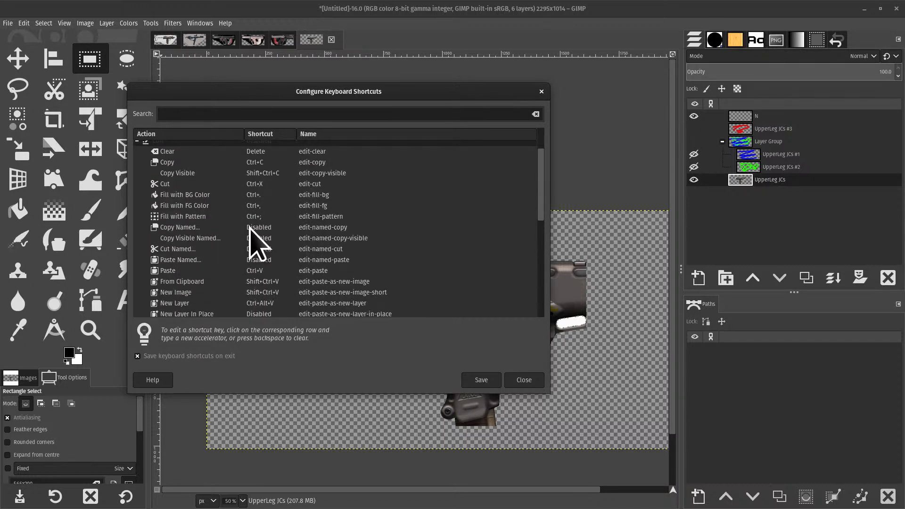
pyautogui.press('Escape')
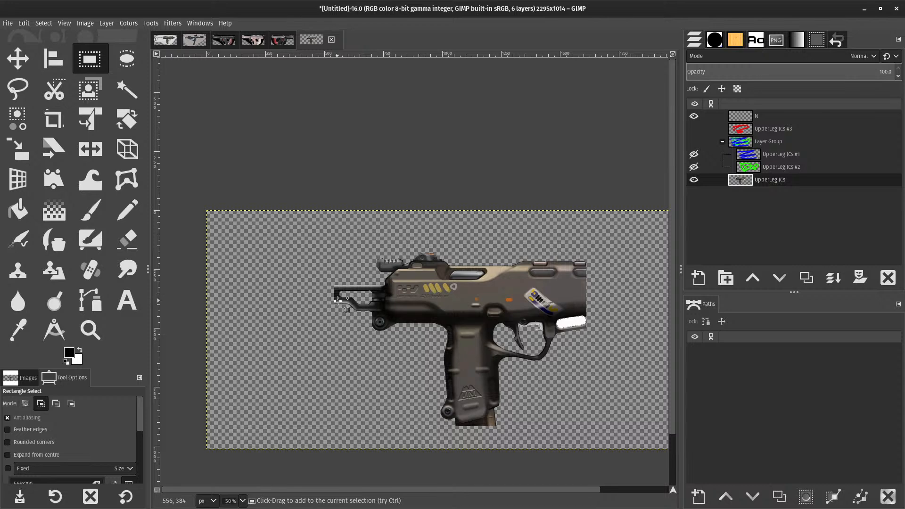
# - Draw a roughly circular Free Select outline around the gun's midsection and grow the selection by 20 px
pyautogui.press('f')
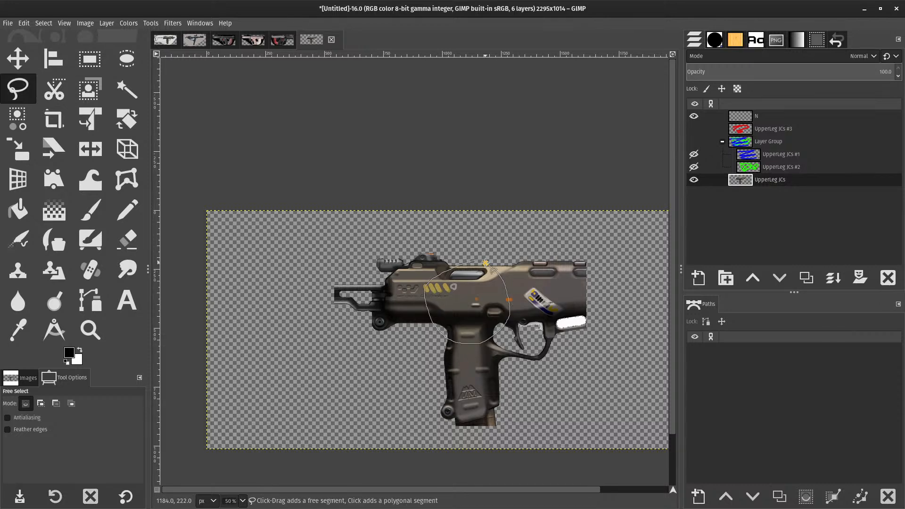
pyautogui.scroll(3, 485, 262)
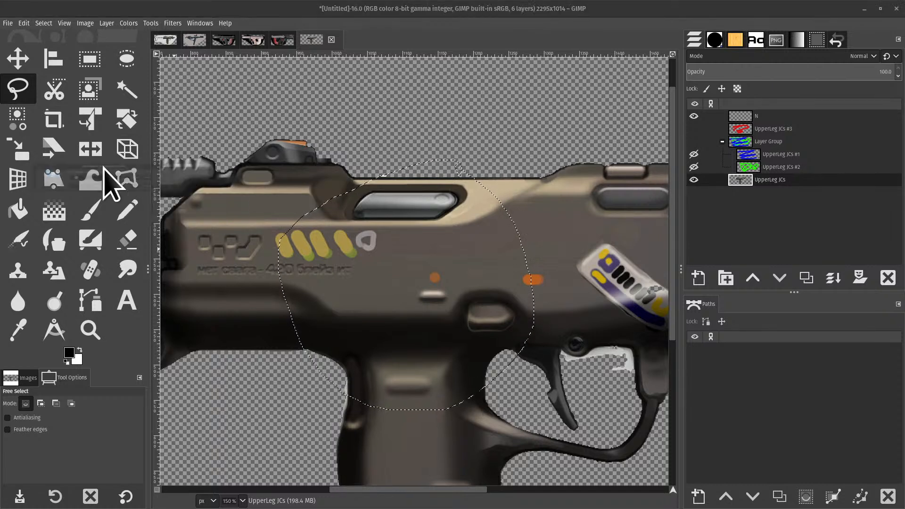
pyautogui.moveTo(109, 142); pyautogui.dragTo(230, 109)
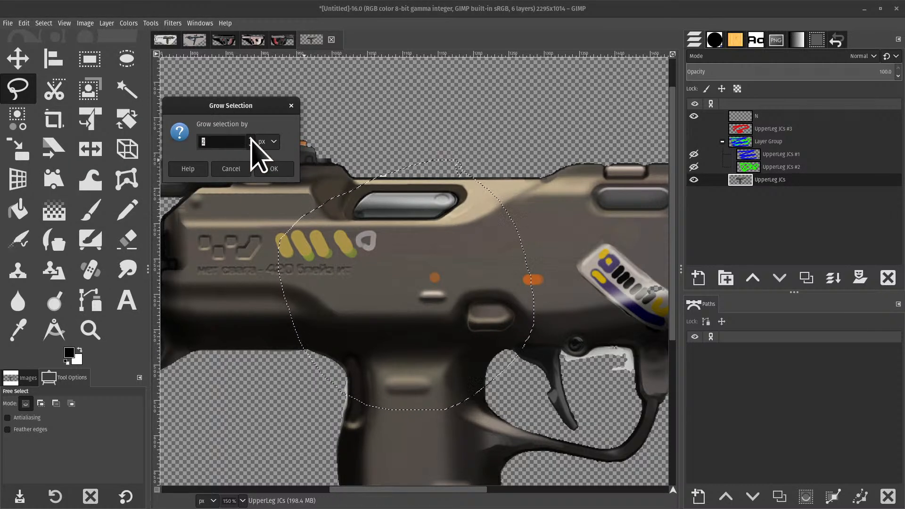
pyautogui.write('0')
pyautogui.press('Return')
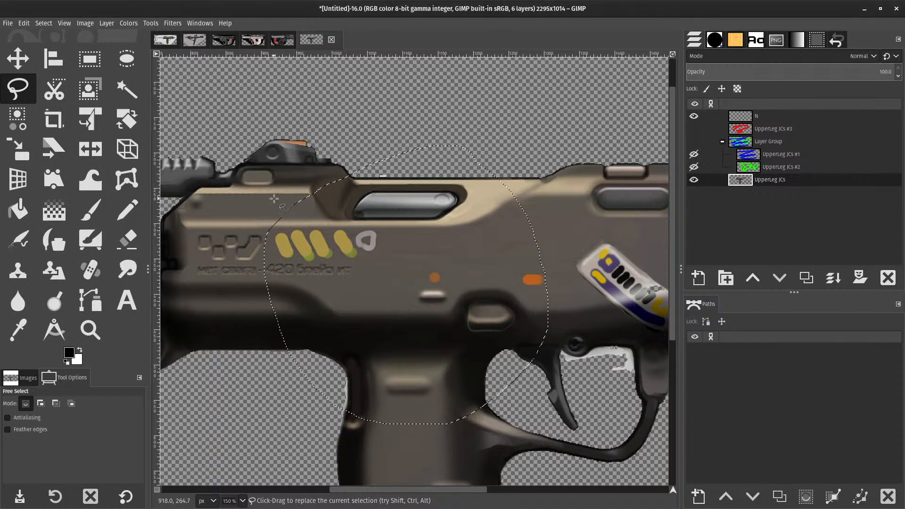
# - Undo and redo the selection's growth for comparison, and clear the selection with layer N active
pyautogui.hotkey('ctrl', 'z')
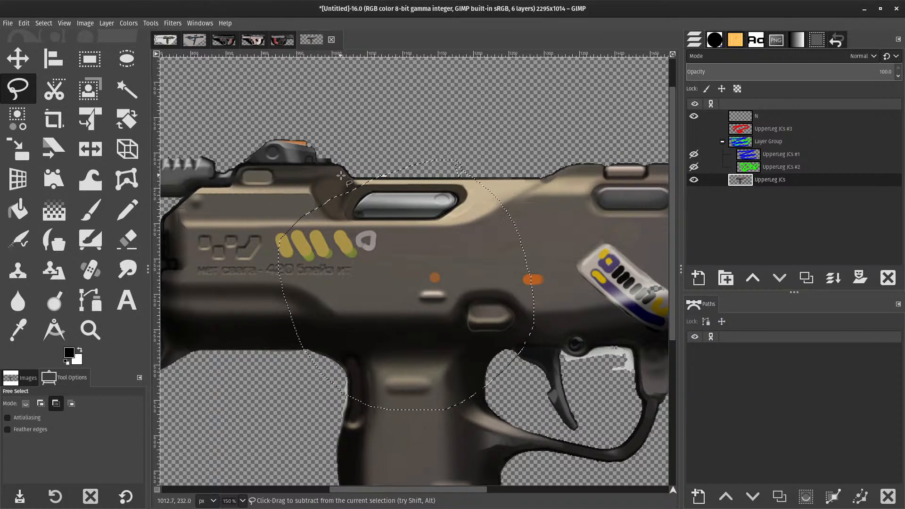
pyautogui.hotkey('ctrl', 'z')
pyautogui.hotkey('ctrl', 'y')
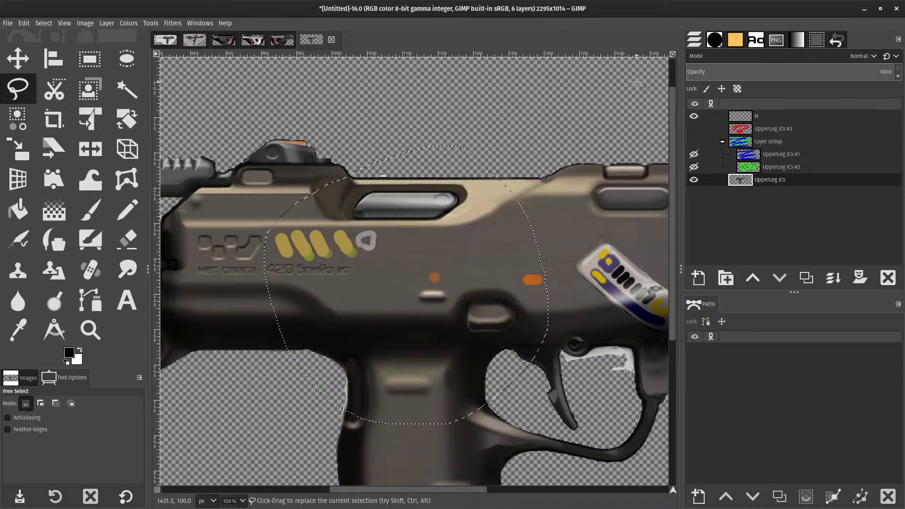
pyautogui.click(747, 114)
pyautogui.hotkey('ctrl', 'shift', 'a')
# - Duplicate the UpperLeg JCs layer and switch between the original and its copy
pyautogui.scroll(-3, 426, 176)
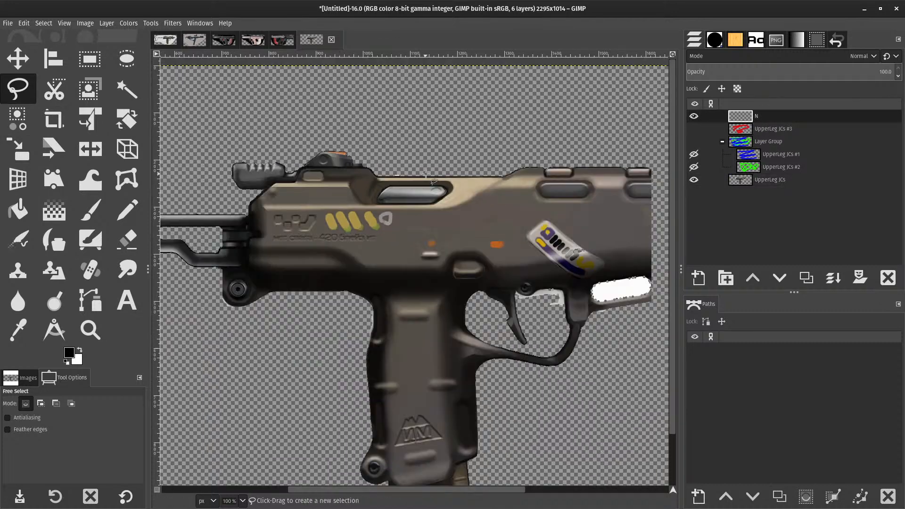
pyautogui.scroll(1, 412, 227)
pyautogui.rightClick(745, 181)
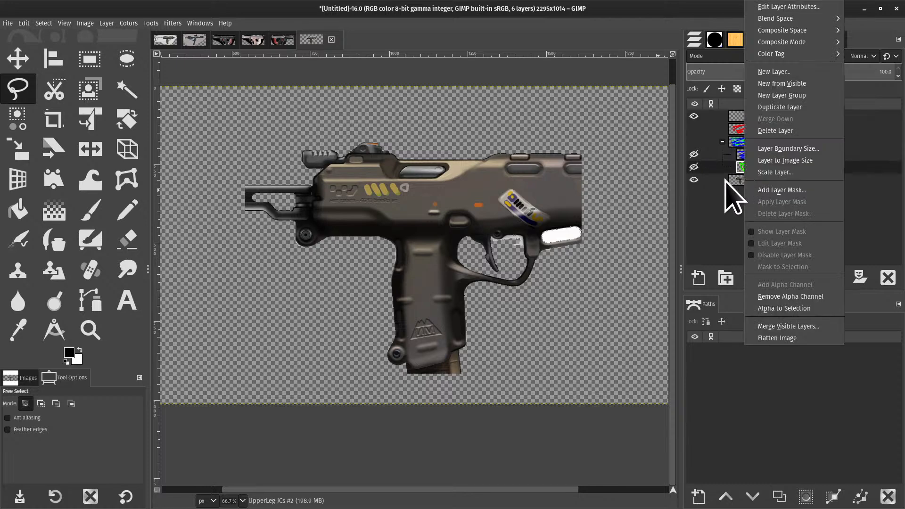
pyautogui.rightClick(726, 181)
pyautogui.press('u')
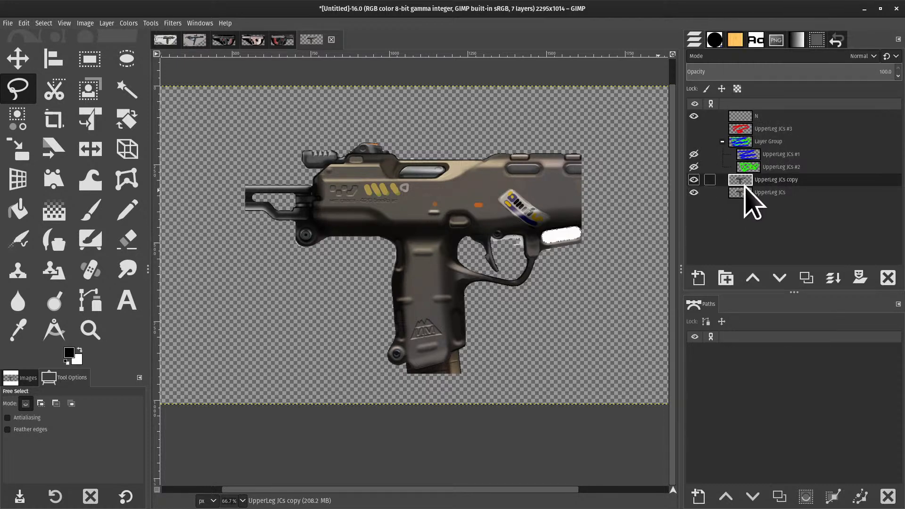
pyautogui.click(744, 193)
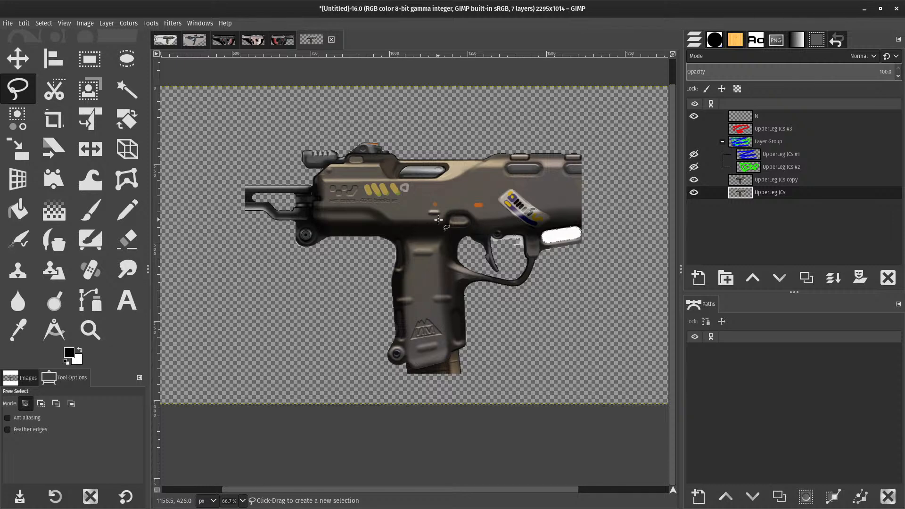
pyautogui.click(743, 182)
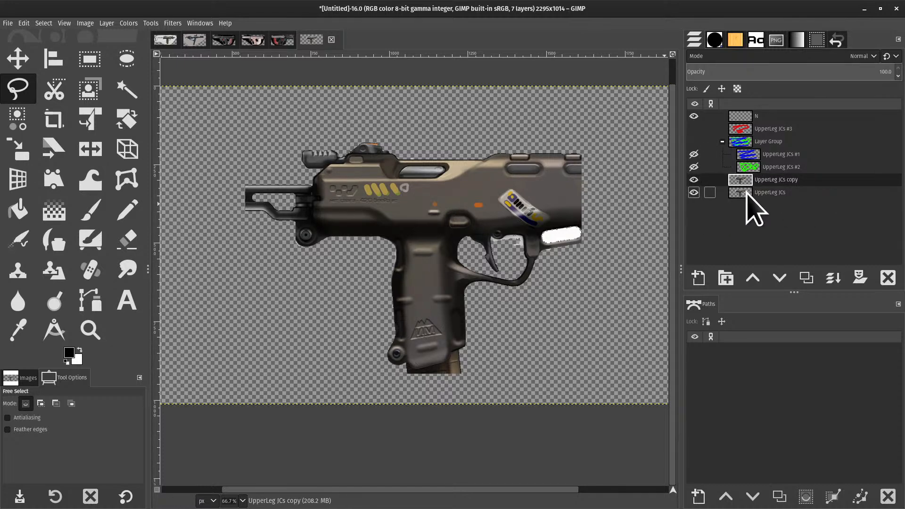
# - Create a selection from the original UpperLeg JCs layer's alpha and inspect its outline around the gun
pyautogui.rightClick(730, 196)
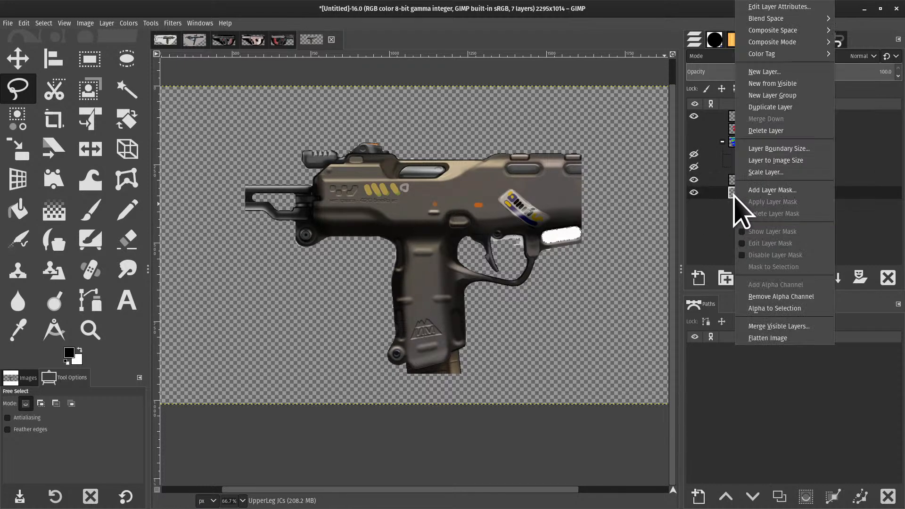
pyautogui.click(759, 309)
pyautogui.scroll(3, 250, 186)
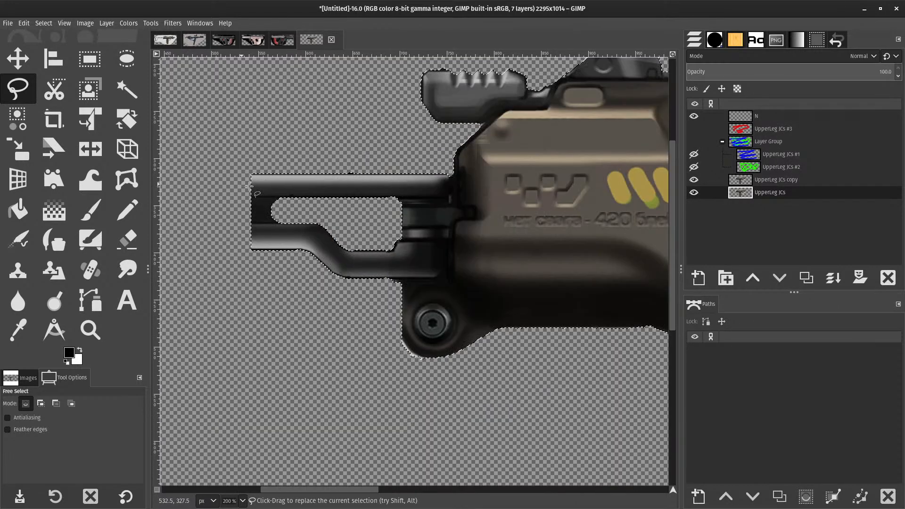
pyautogui.scroll(-3, 538, 301)
pyautogui.scroll(3, 371, 226)
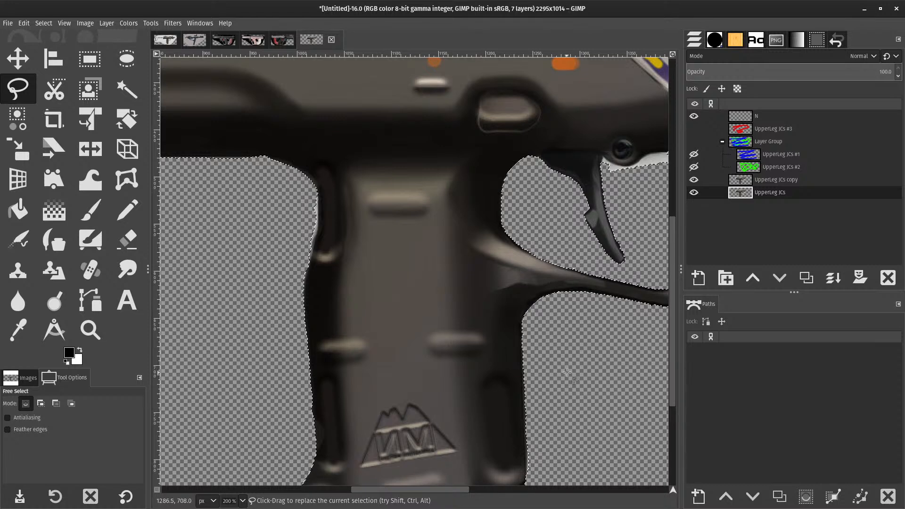
pyautogui.scroll(-5, 456, 281)
pyautogui.scroll(2, 391, 244)
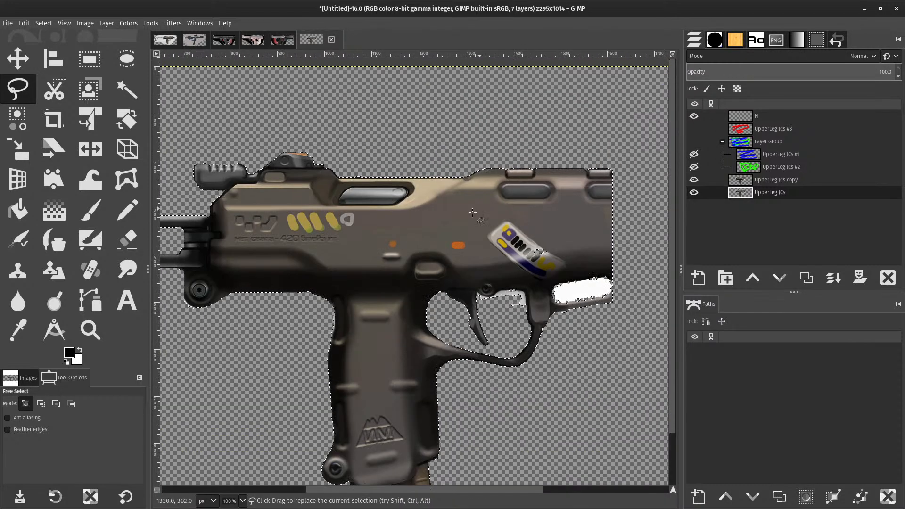
pyautogui.scroll(-1, 391, 243)
pyautogui.moveTo(390, 243); pyautogui.dragTo(406, 194)
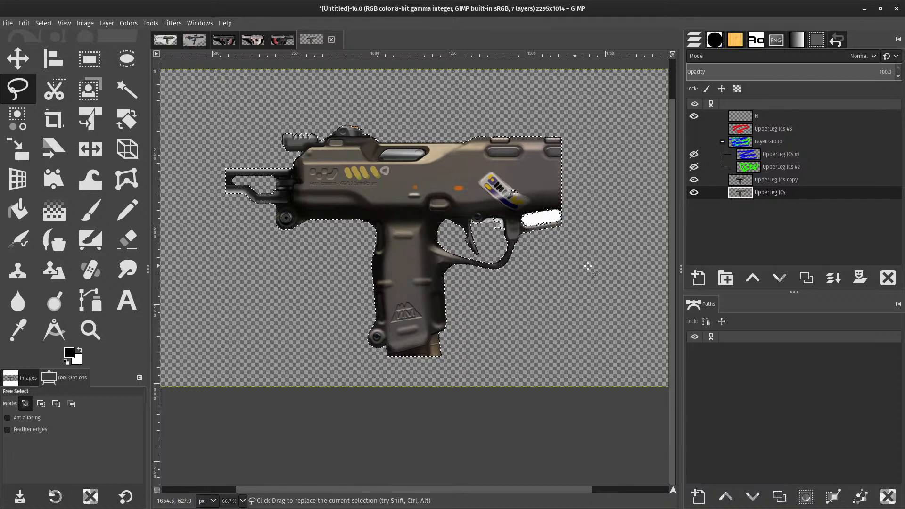
# - Grow the gun-shaped selection by 10 px
pyautogui.hotkey('alt', 's')
pyautogui.press('g')
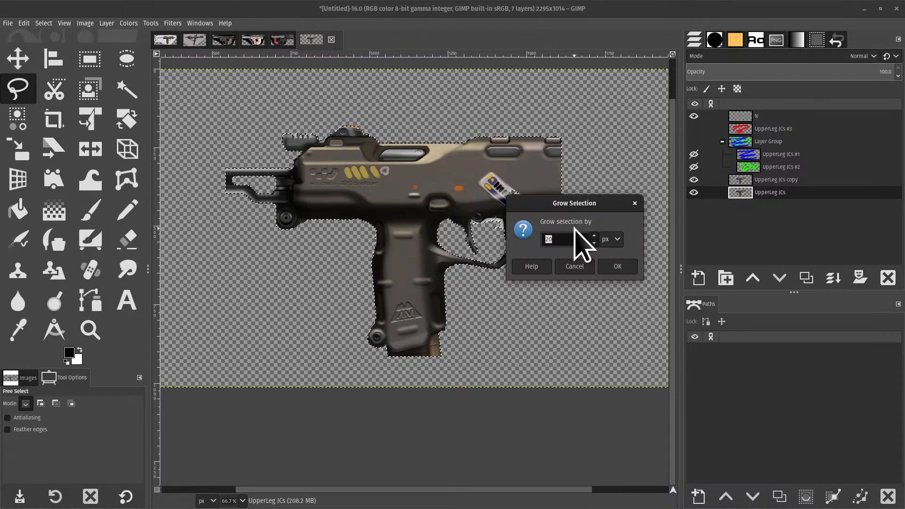
pyautogui.write('10')
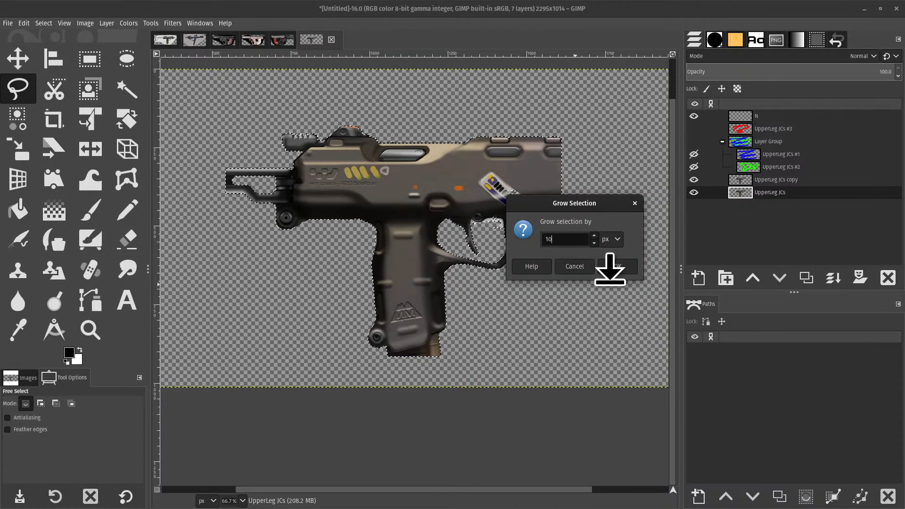
pyautogui.click(613, 267)
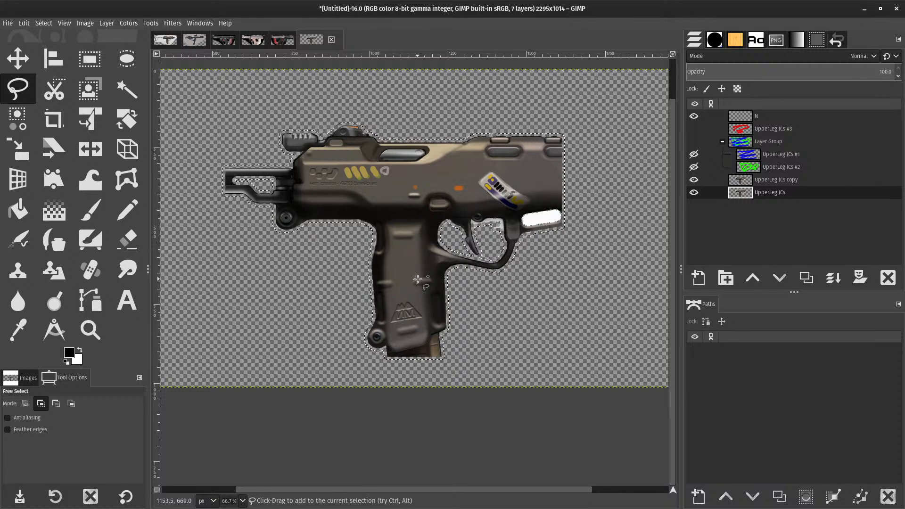
# - Bucket fill the grown selection on the original UpperLeg JCs layer with black (000000)
pyautogui.hotkey('shift', 'b')
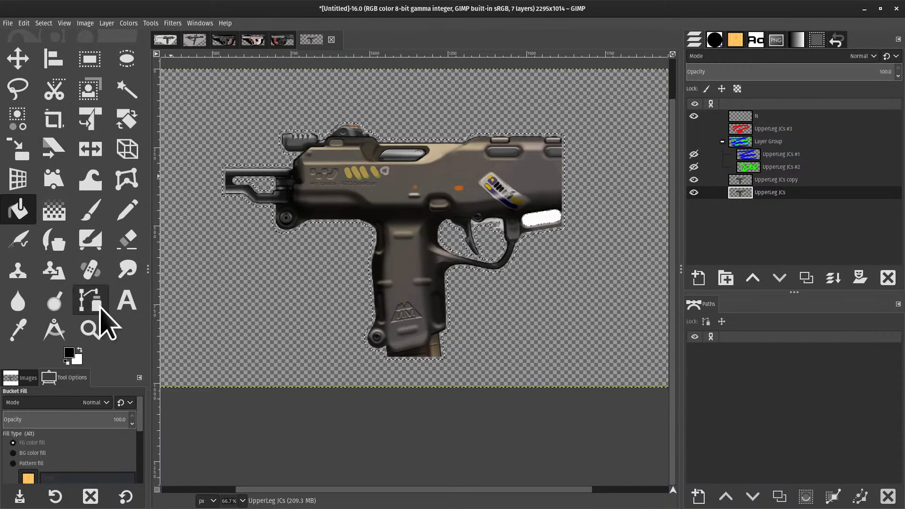
pyautogui.click(69, 352)
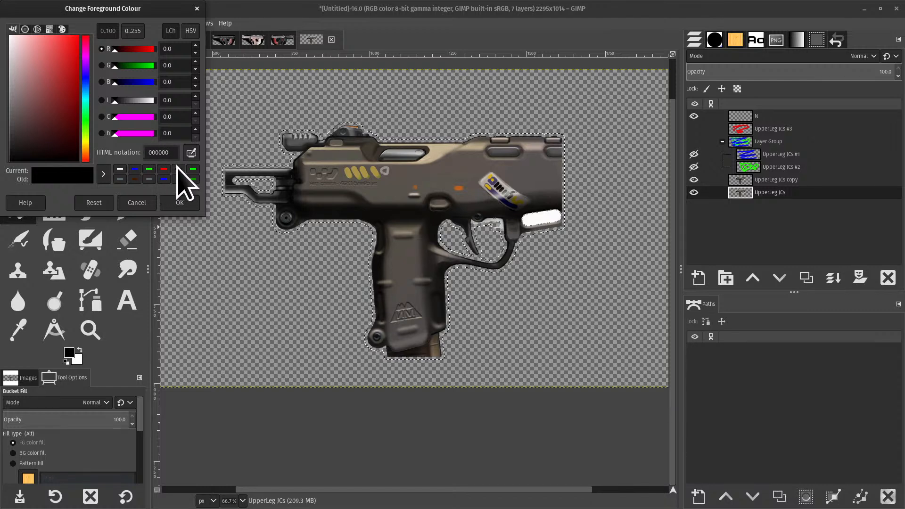
pyautogui.click(181, 202)
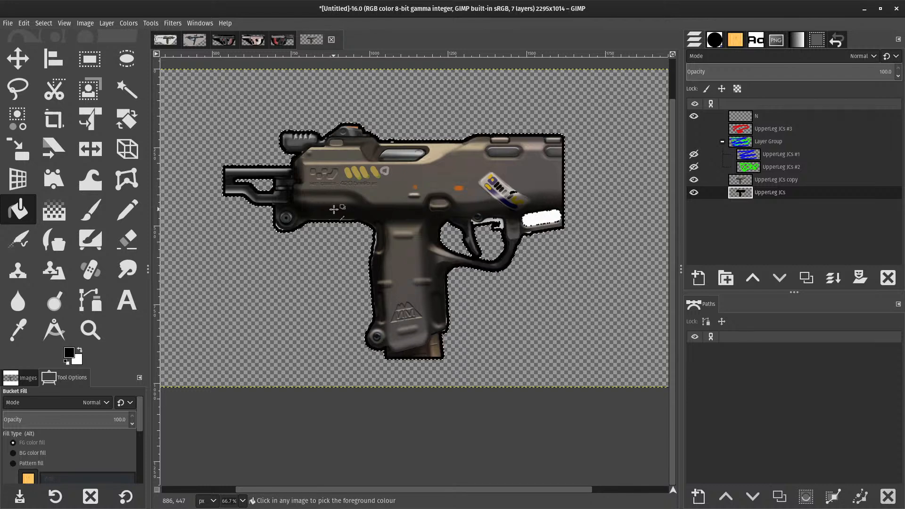
# - Hide and show the UpperLeg JCs copy layer to check the black silhouette beneath, and clear the selection
pyautogui.click(693, 180)
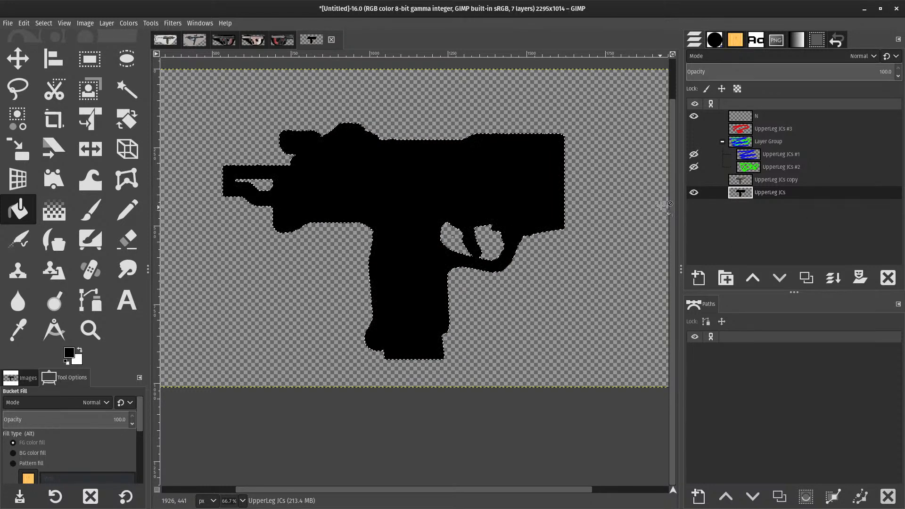
pyautogui.click(694, 179)
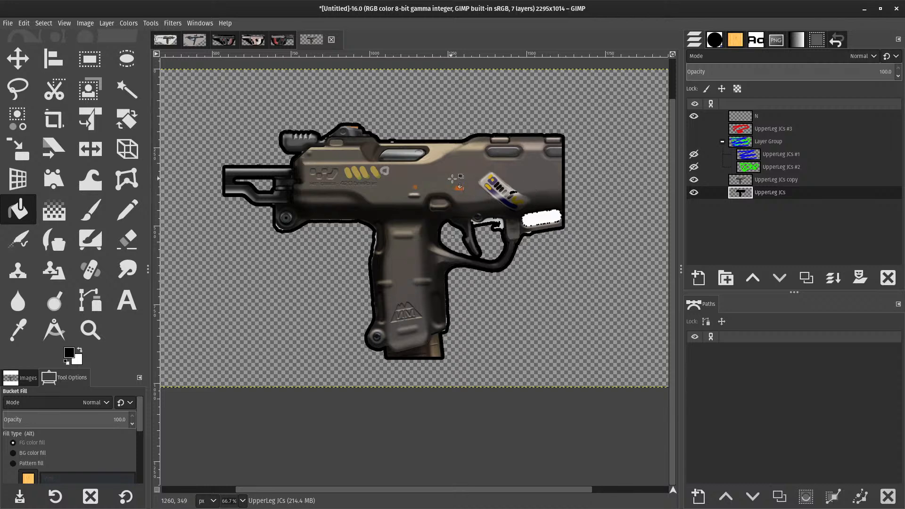
pyautogui.scroll(-3, 493, 190)
pyautogui.scroll(3, 577, 197)
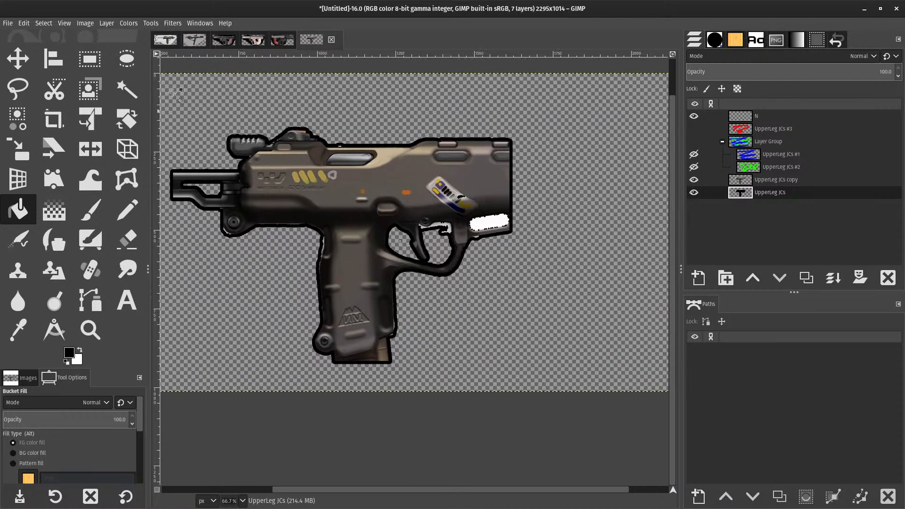
# - Apply a Gaussian Blur to the black silhouette on the original UpperLeg JCs layer
pyautogui.click(151, 23)
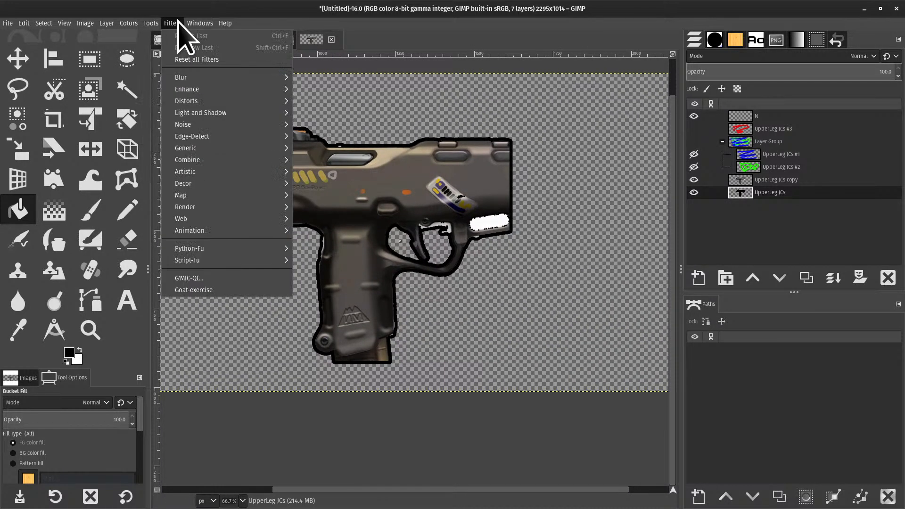
pyautogui.moveTo(132, 24)
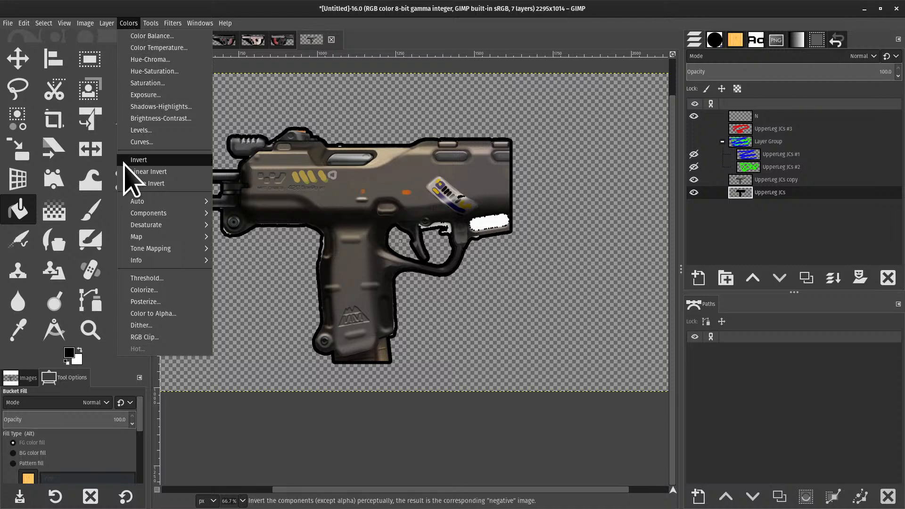
pyautogui.moveTo(175, 26)
pyautogui.moveTo(194, 77)
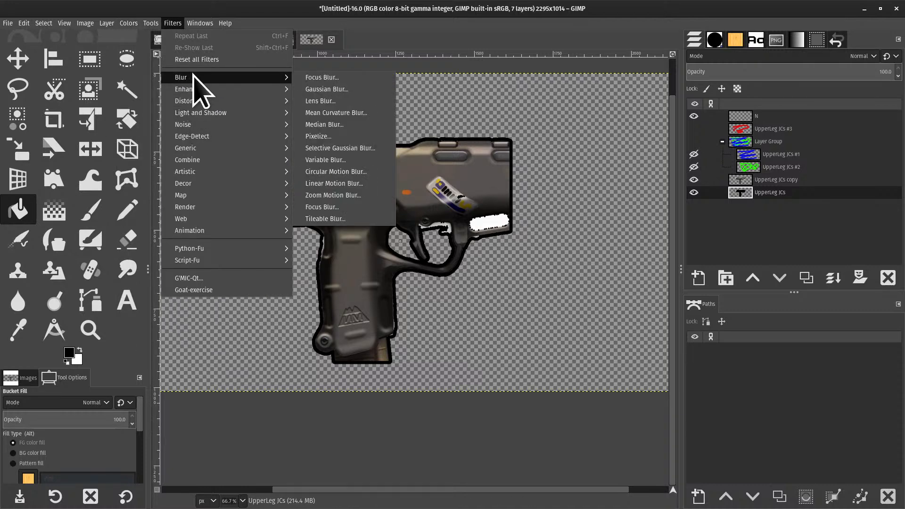
pyautogui.click(360, 90)
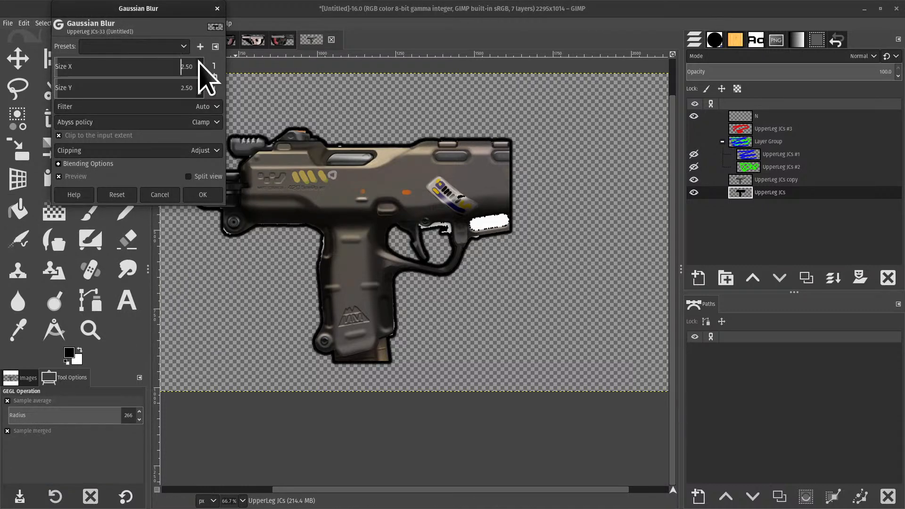
pyautogui.click(198, 195)
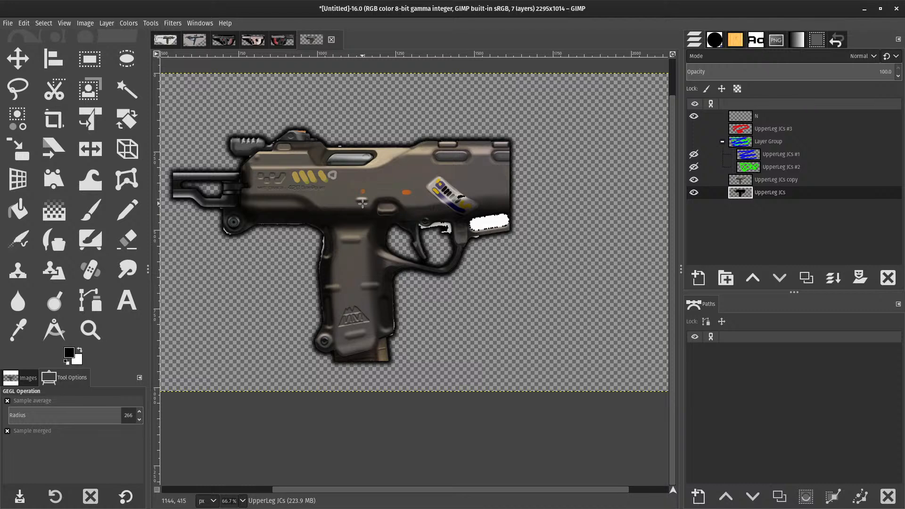
# - Inspect the blurred outline around the gun and switch to the Move tool
pyautogui.moveTo(363, 204); pyautogui.dragTo(457, 209)
pyautogui.scroll(2, 465, 209)
pyautogui.scroll(-3, 466, 209)
pyautogui.scroll(1, 458, 209)
pyautogui.press('m')
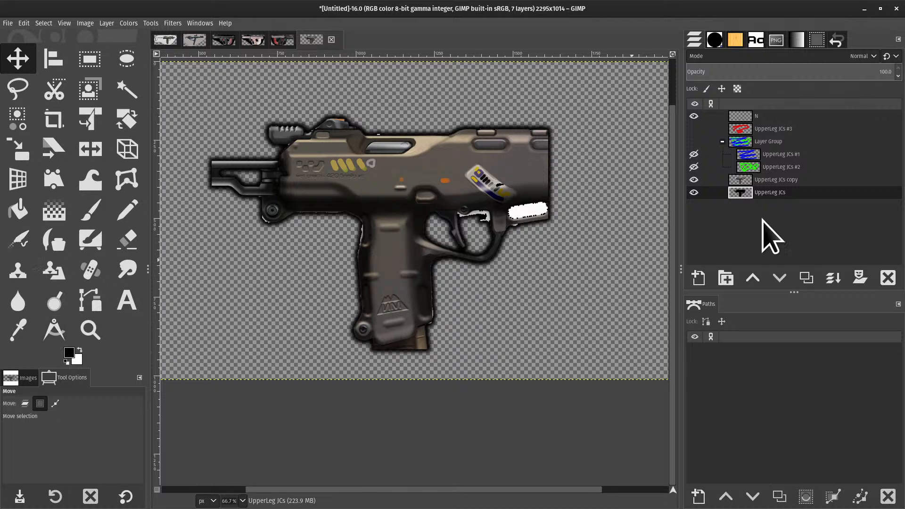
# - Set the Move tool to move layers and shift the blurred black silhouette slightly right and down behind the gun
pyautogui.click(24, 403)
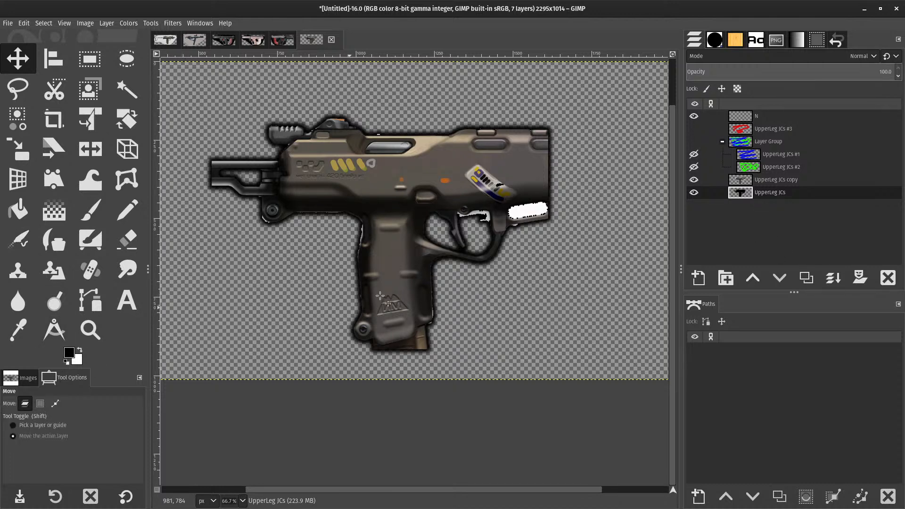
pyautogui.moveTo(399, 208); pyautogui.dragTo(401, 208)
pyautogui.click(55, 404)
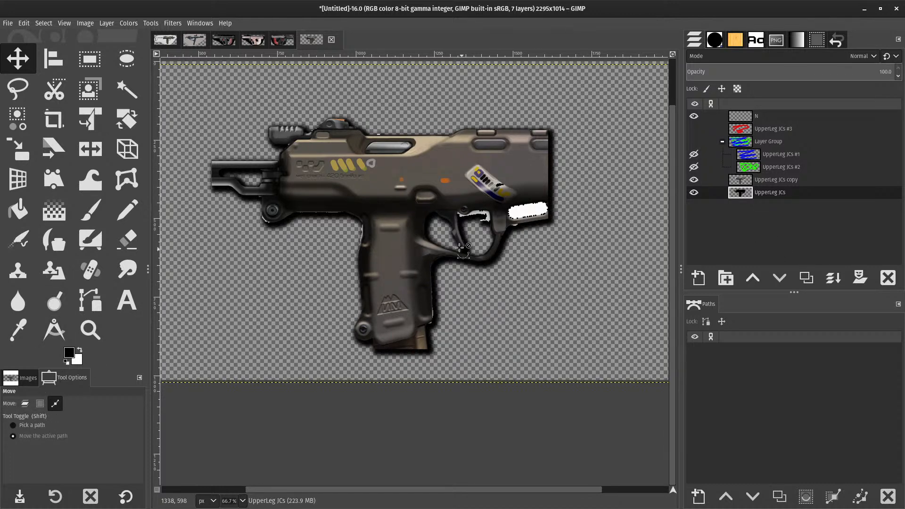
pyautogui.press('-')
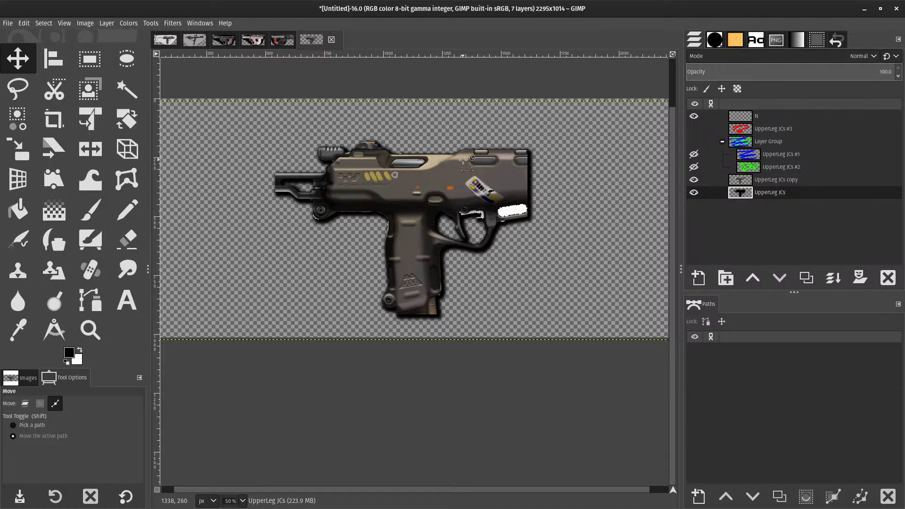
# - Undo the silhouette's move, blur, black fill and selection growth, and clear the remaining selection
pyautogui.hotkey('ctrl', 'z')
pyautogui.hotkey('ctrl', 'z')
pyautogui.hotkey('ctrl', 'z')
pyautogui.hotkey('ctrl', 'z')
pyautogui.hotkey('ctrl', 'z')
pyautogui.hotkey('ctrl', 'z')
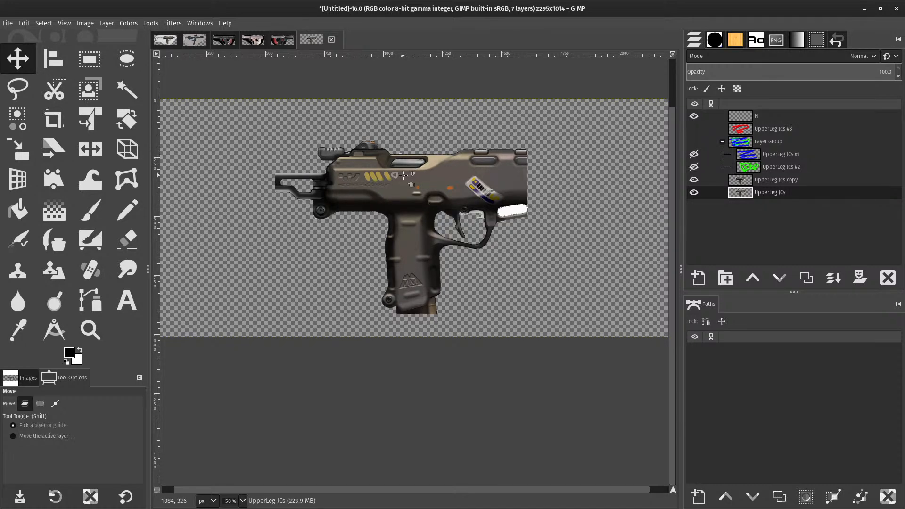
pyautogui.hotkey('ctrl', 'z')
pyautogui.hotkey('ctrl', 'z')
pyautogui.hotkey('ctrl', 'z')
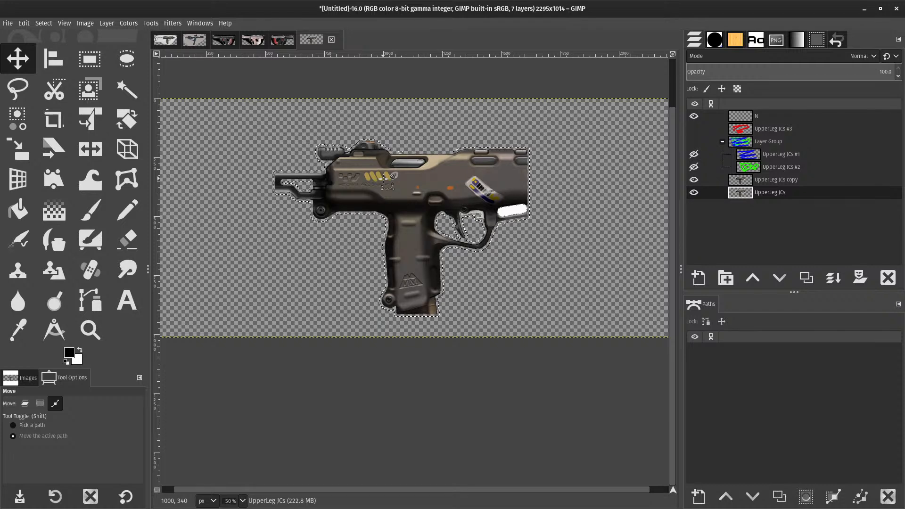
pyautogui.scroll(4, 431, 218)
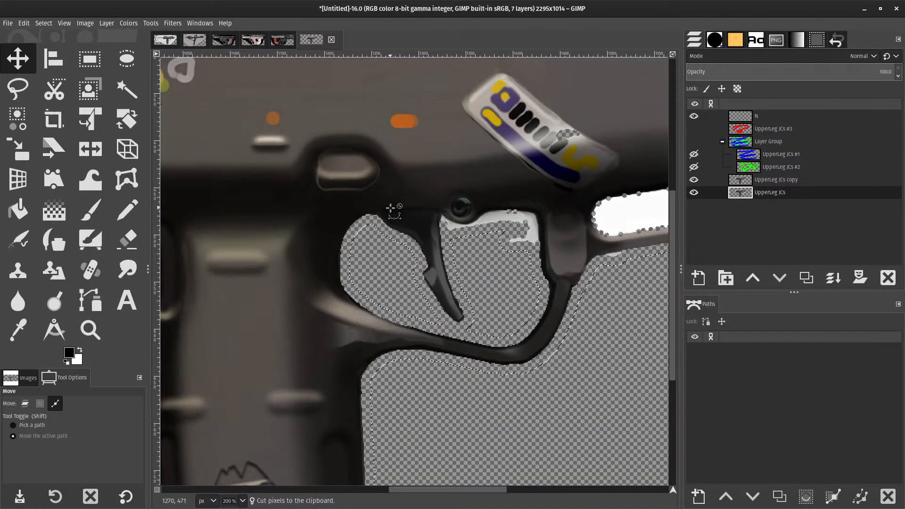
pyautogui.hotkey('ctrl', 'z')
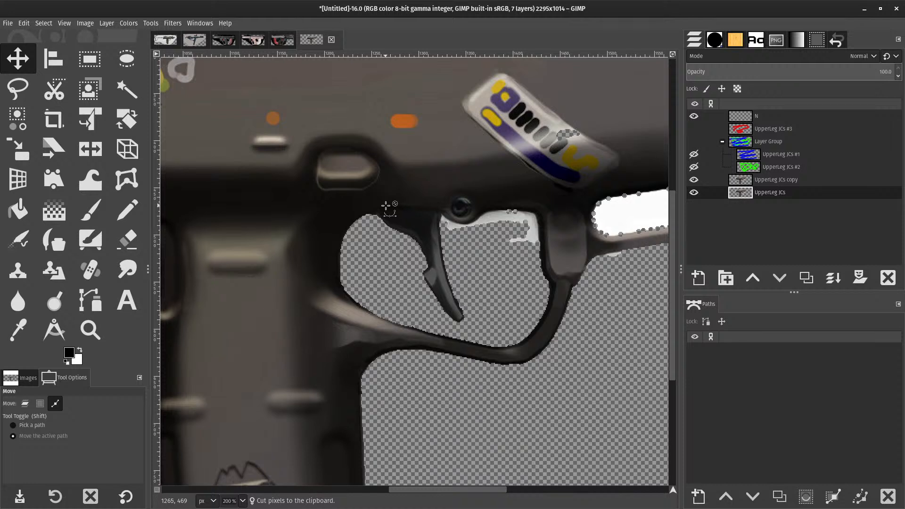
pyautogui.hotkey('ctrl', 'shift', 'a')
# - Review the keyboard shortcuts assigned to the Select commands, including Feather, Grow, Invert, None and Shrink
pyautogui.scroll(-3, 367, 211)
pyautogui.click(23, 23)
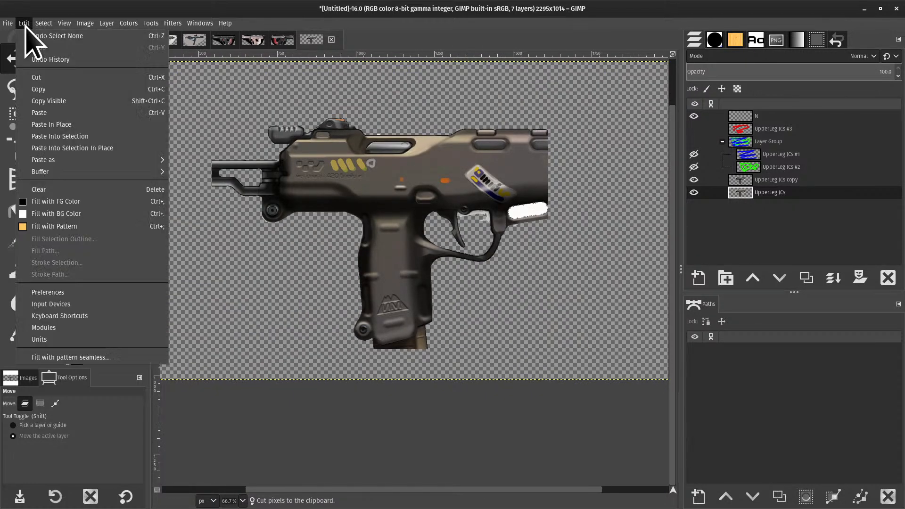
pyautogui.click(43, 316)
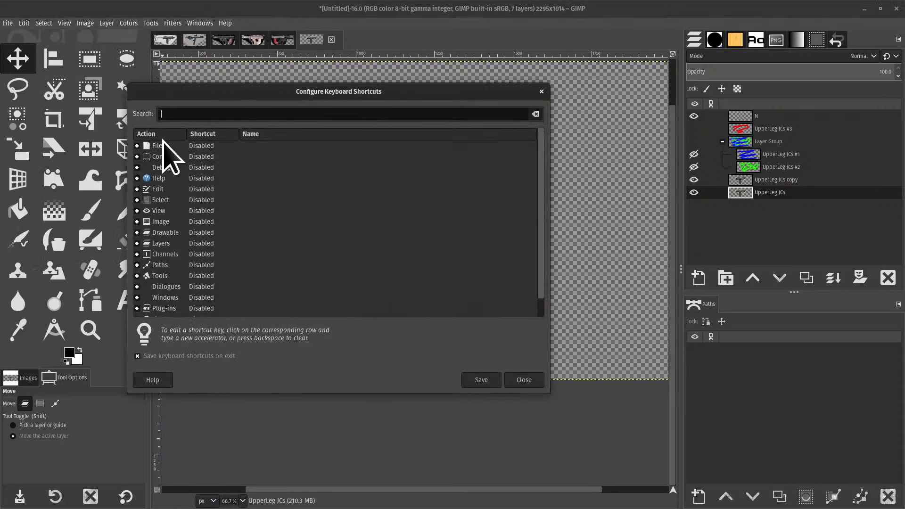
pyautogui.click(137, 200)
pyautogui.scroll(-3, 165, 198)
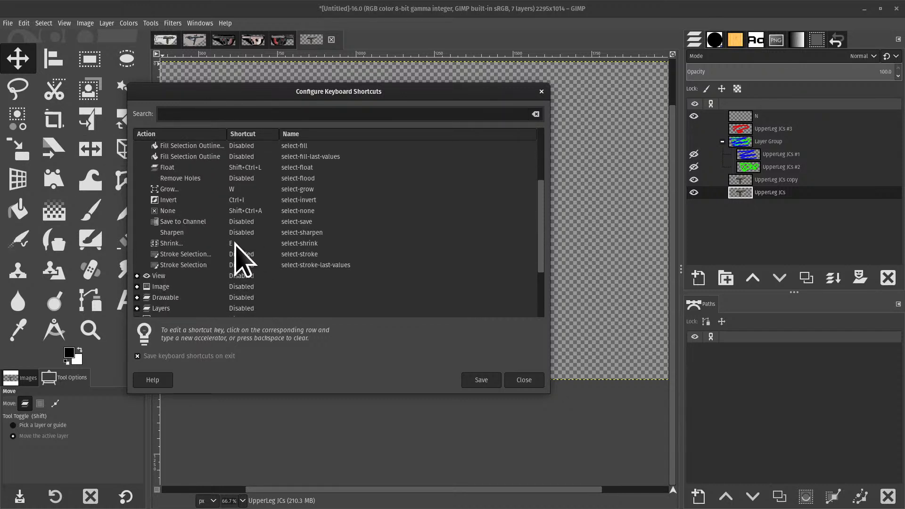
pyautogui.scroll(3, 207, 214)
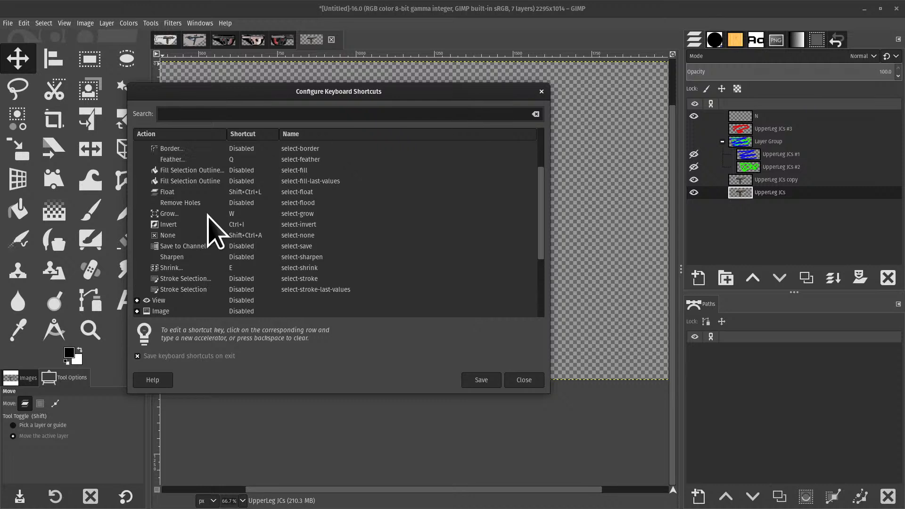
pyautogui.scroll(-3, 171, 203)
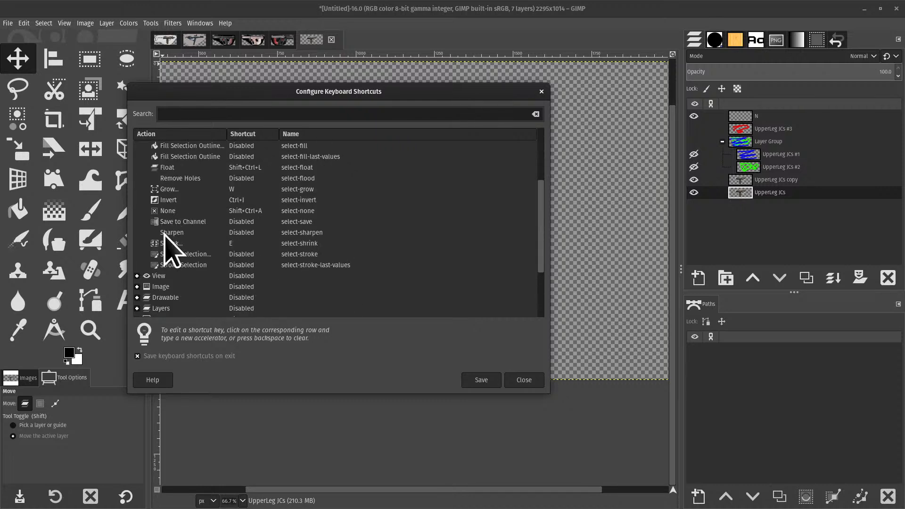
pyautogui.scroll(3, 177, 236)
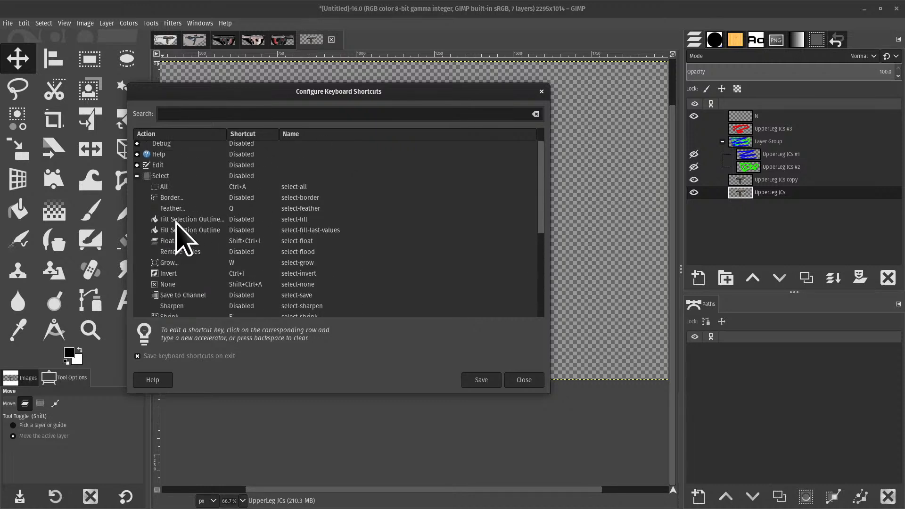
pyautogui.scroll(-3, 189, 227)
pyautogui.click(255, 200)
pyautogui.hotkey('ctrl', 'i')
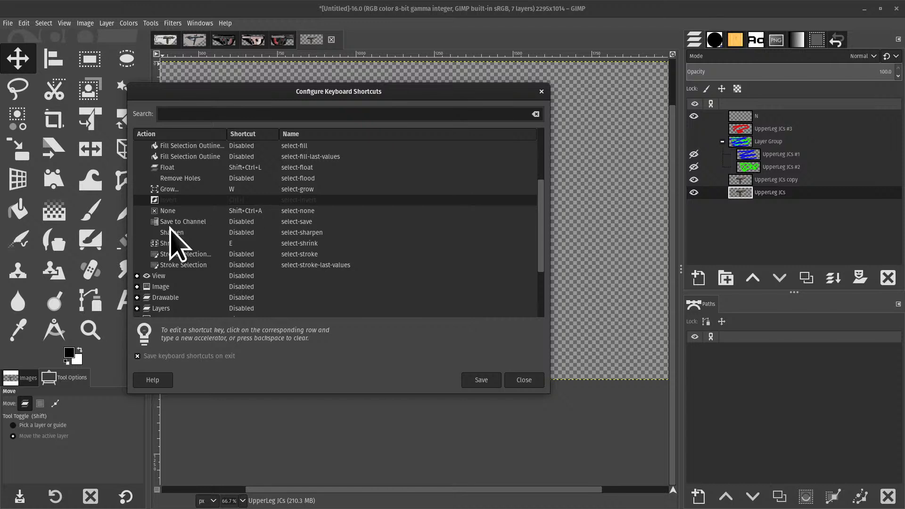
pyautogui.click(276, 211)
pyautogui.click(519, 375)
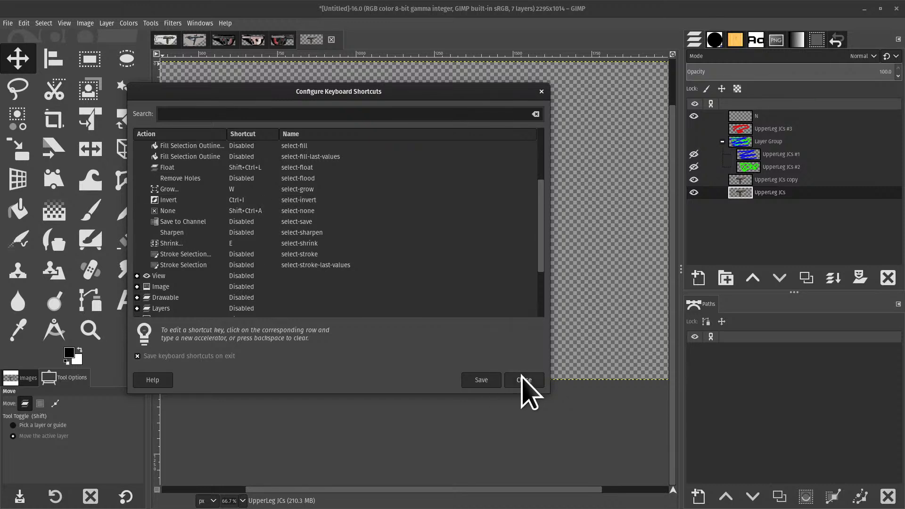
pyautogui.click(519, 375)
# - Fuzzy select the transparent area around the gun on the UpperLeg JCs layer and inspect the selection edges
pyautogui.press('-')
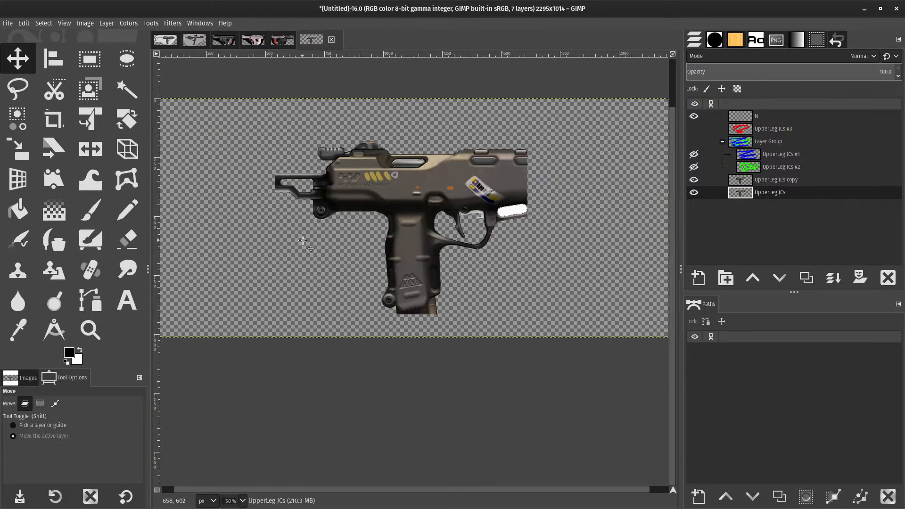
pyautogui.press('u')
pyautogui.click(287, 237)
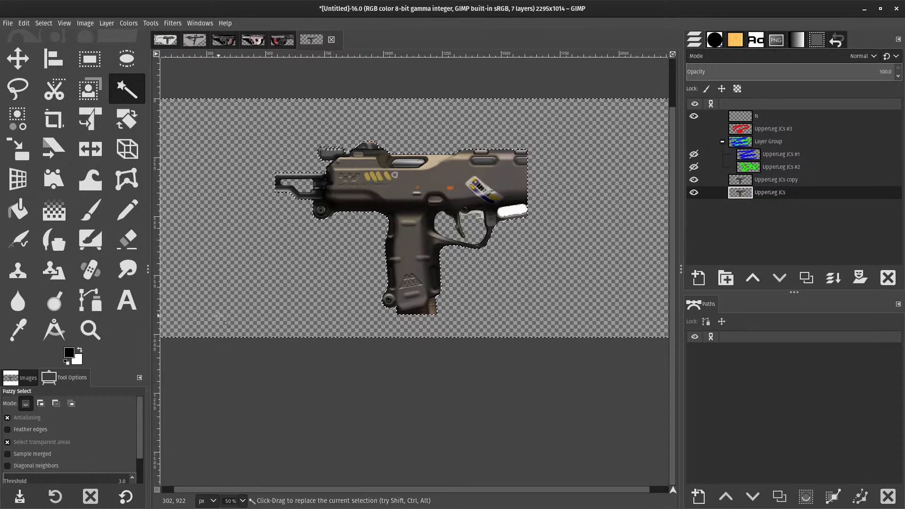
pyautogui.scroll(4, 491, 259)
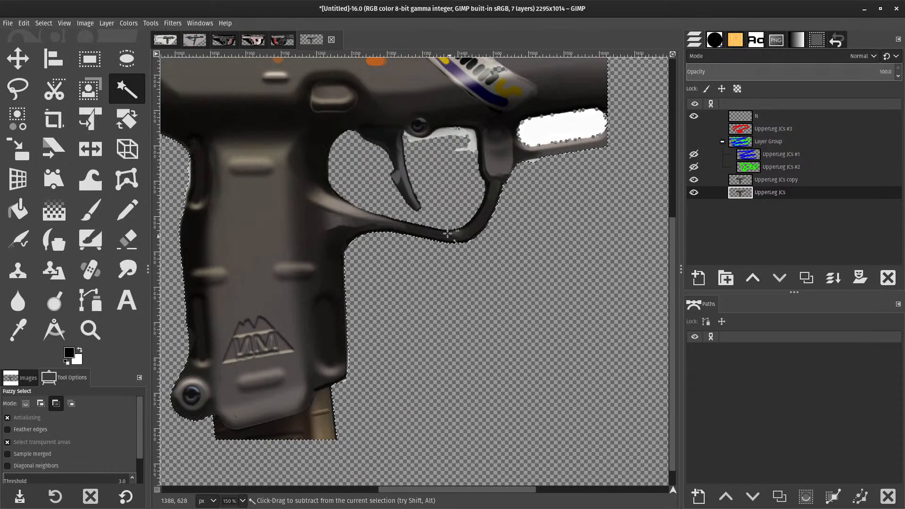
pyautogui.hotkey('ctrl', 'w')
pyautogui.press('Escape')
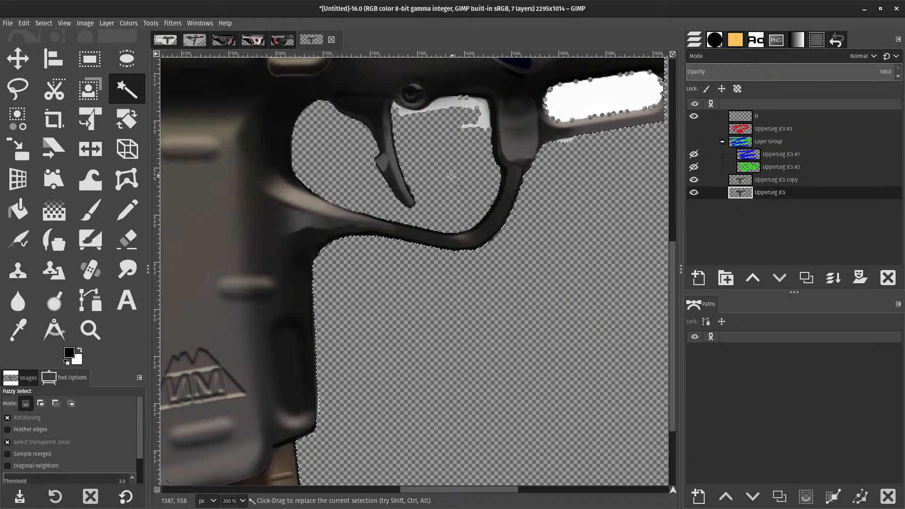
pyautogui.scroll(-3, 426, 277)
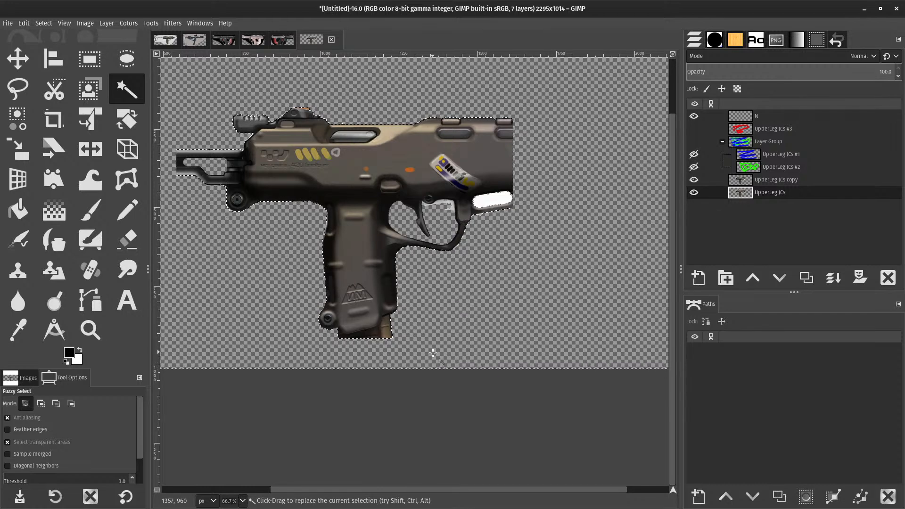
pyautogui.scroll(3, 430, 378)
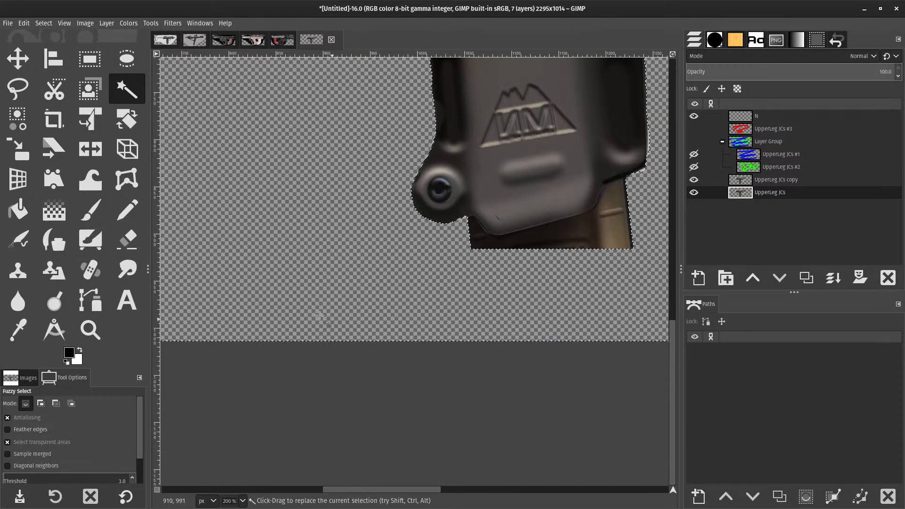
pyautogui.scroll(-4, 462, 342)
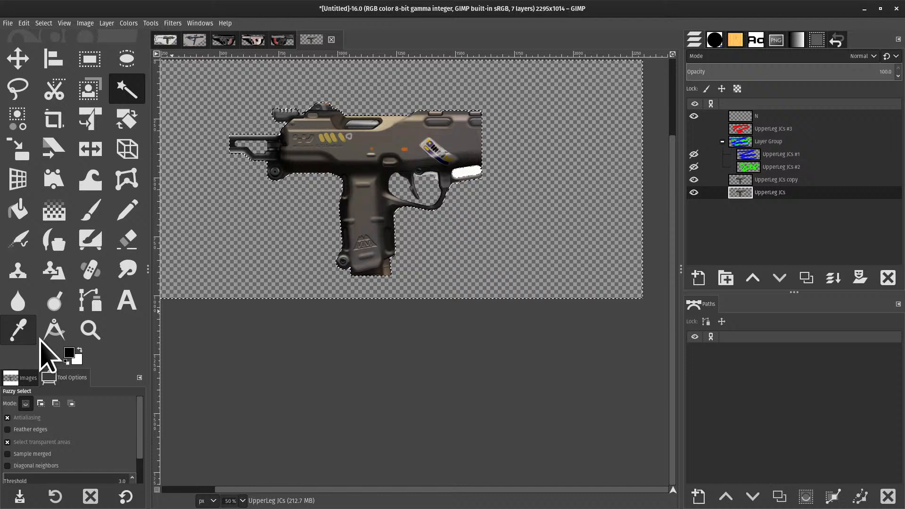
# - Set the foreground color to red and test a bucket fill on the selected background, undoing the fill
pyautogui.click(70, 353)
pyautogui.click(178, 168)
pyautogui.click(189, 203)
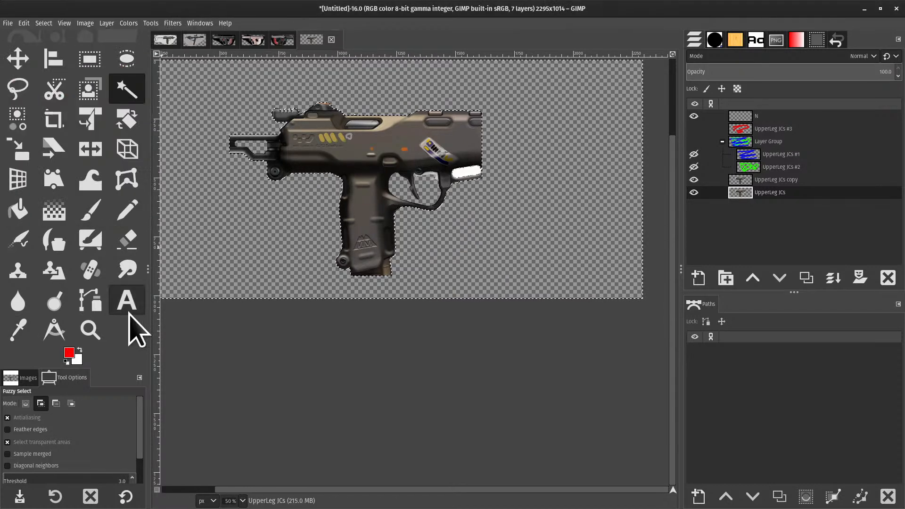
pyautogui.hotkey('shift', 'b')
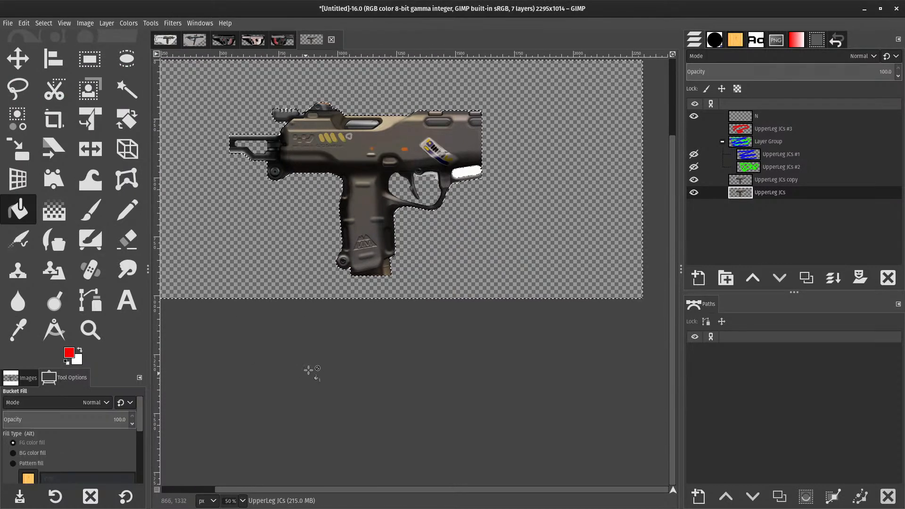
pyautogui.click(238, 197)
pyautogui.hotkey('ctrl', 'z')
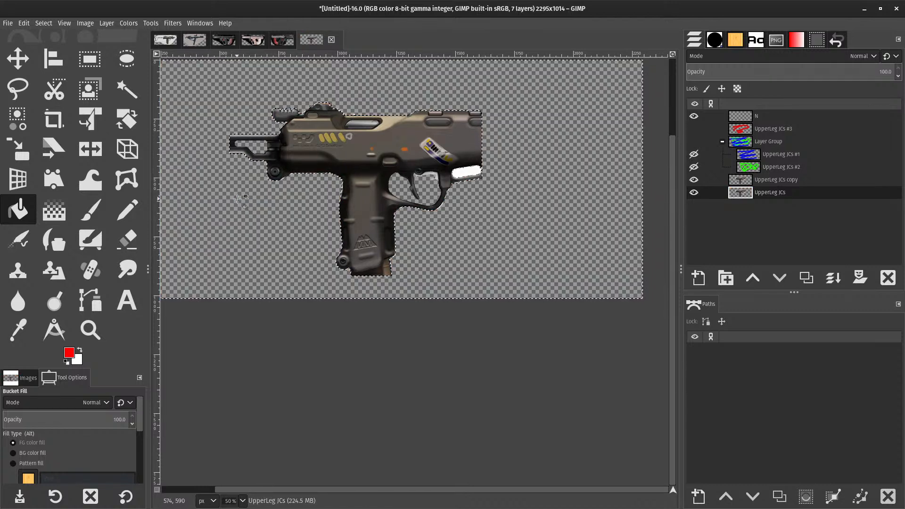
# - Invert the selection to the gun's shape and bucket fill it with red on the UpperLeg JCs layer
pyautogui.scroll(3, 309, 306)
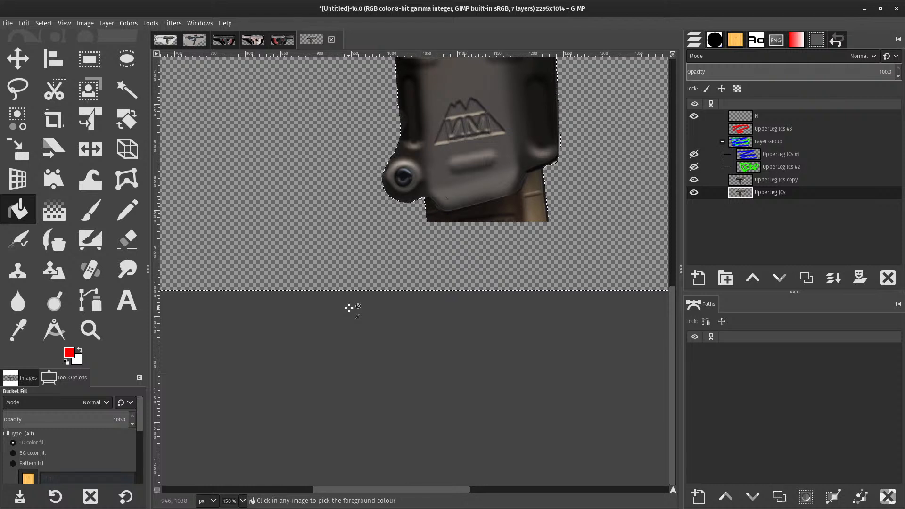
pyautogui.scroll(-2, 348, 308)
pyautogui.scroll(2, 401, 263)
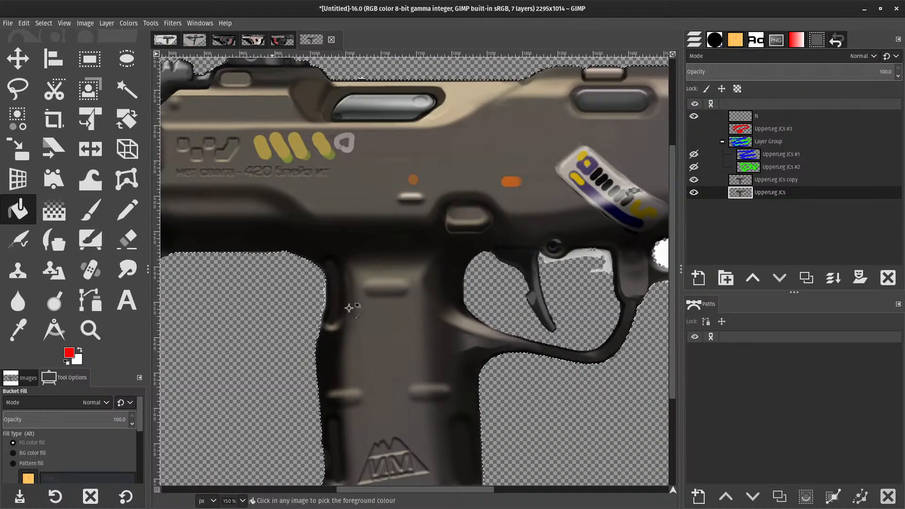
pyautogui.scroll(-2, 321, 279)
pyautogui.scroll(-1, 384, 268)
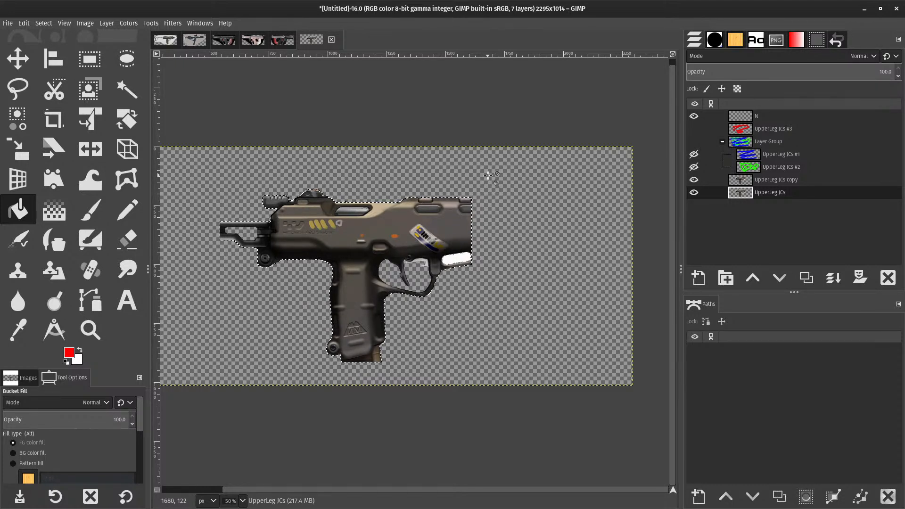
pyautogui.click(345, 230)
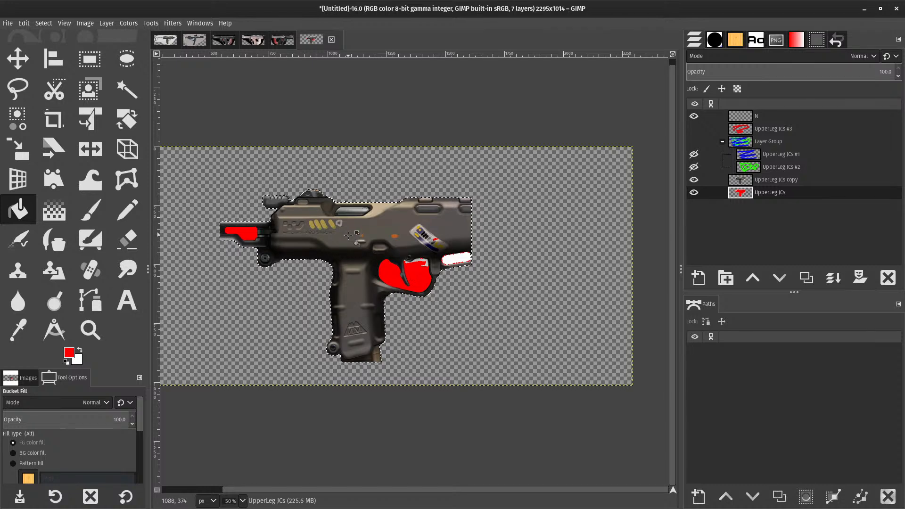
# - Undo the red fill, test it on the UpperLeg JCs copy layer instead, undo that fill and clear the selection
pyautogui.click(782, 179)
pyautogui.hotkey('ctrl', 'z')
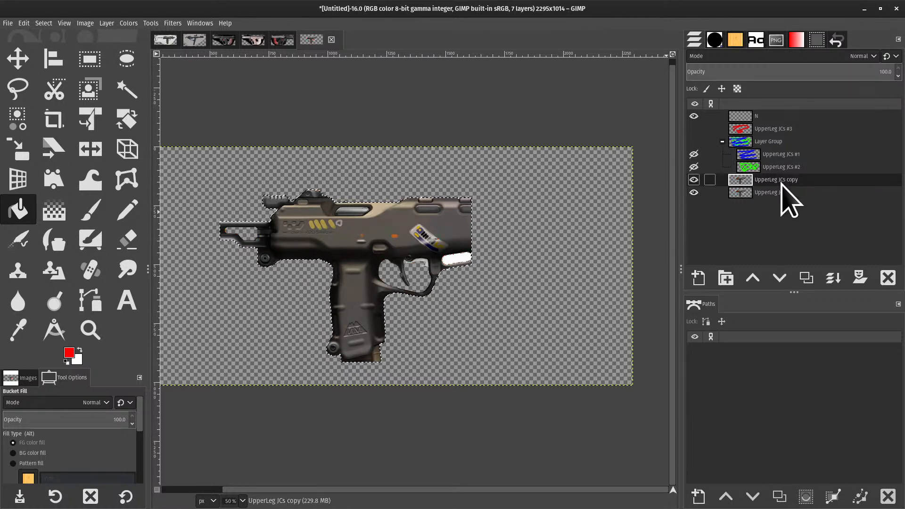
pyautogui.click(382, 234)
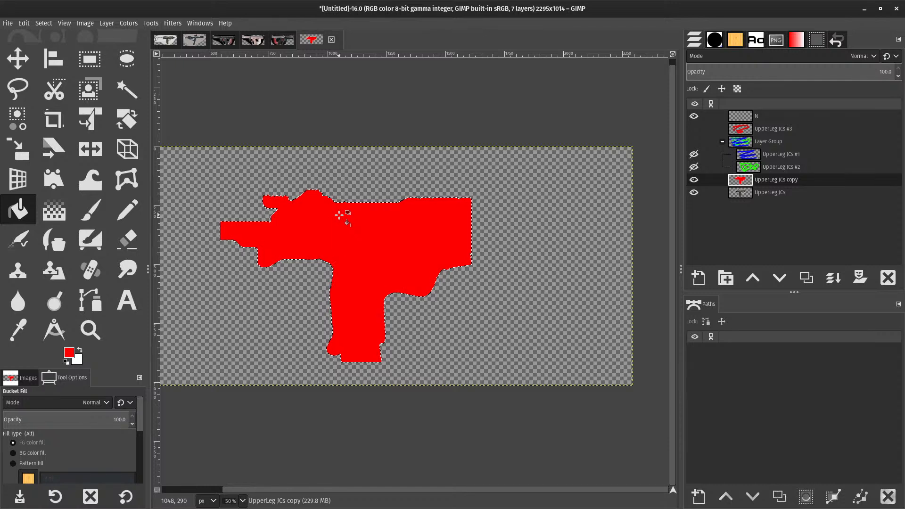
pyautogui.hotkey('ctrl', 'z')
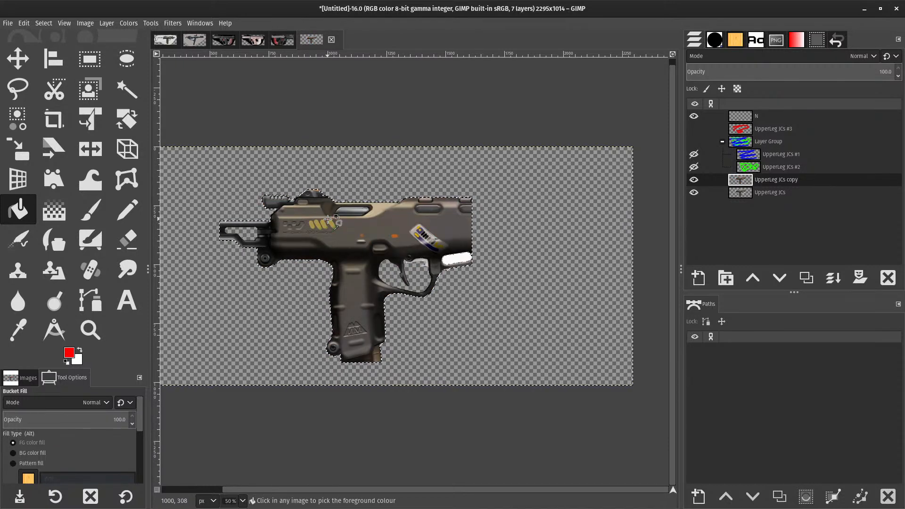
pyautogui.hotkey('shift', 'ctrl', 'a')
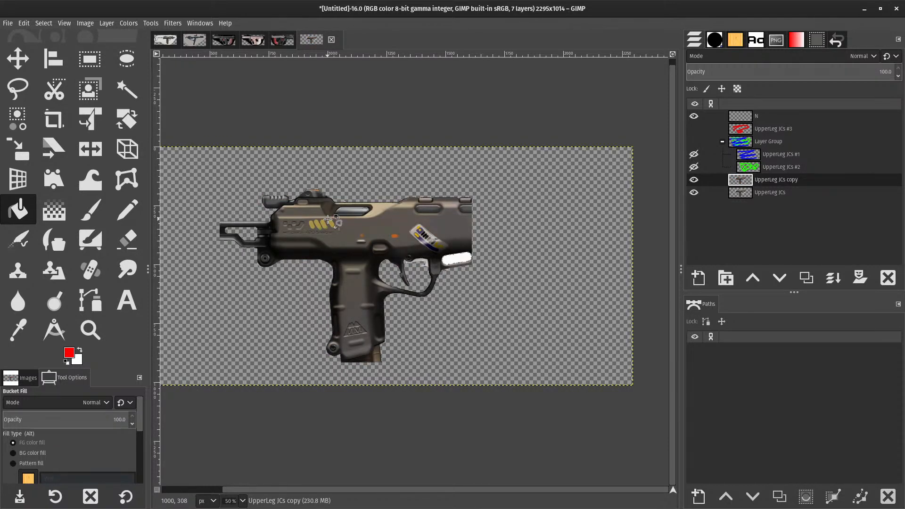
# - Rectangle-select the front part of the gun and grip, test a red bucket fill on the UpperLeg JCs copy layer, and undo the fill
pyautogui.press('r')
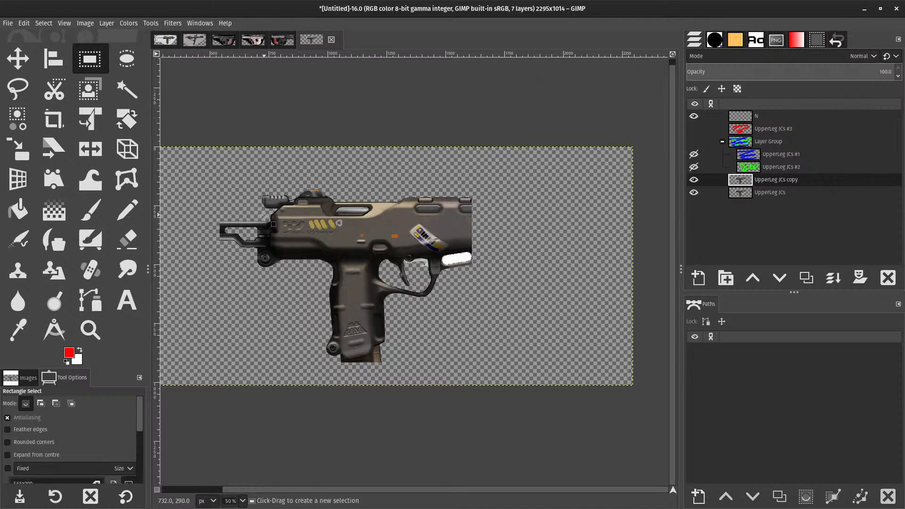
pyautogui.moveTo(252, 179); pyautogui.dragTo(408, 345)
pyautogui.hotkey('shift', 'b')
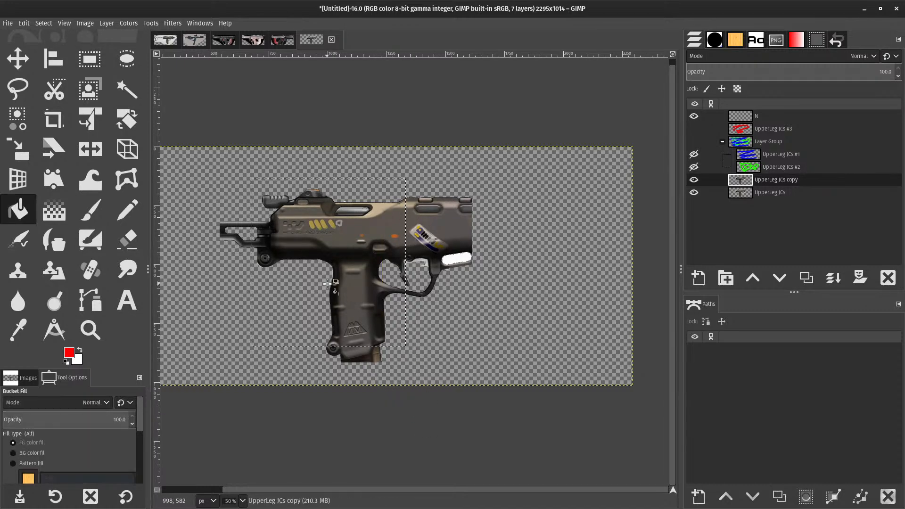
pyautogui.click(277, 319)
pyautogui.hotkey('ctrl', 'z')
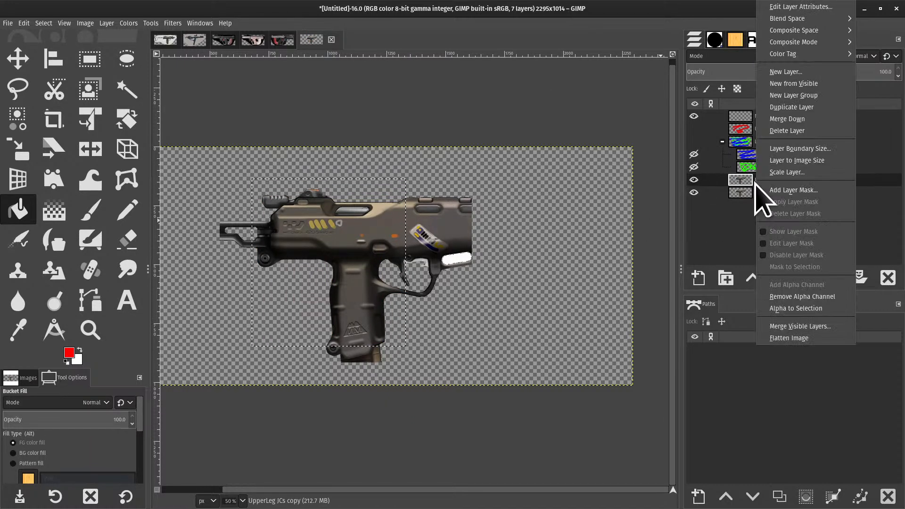
pyautogui.rightClick(755, 183)
pyautogui.click(752, 225)
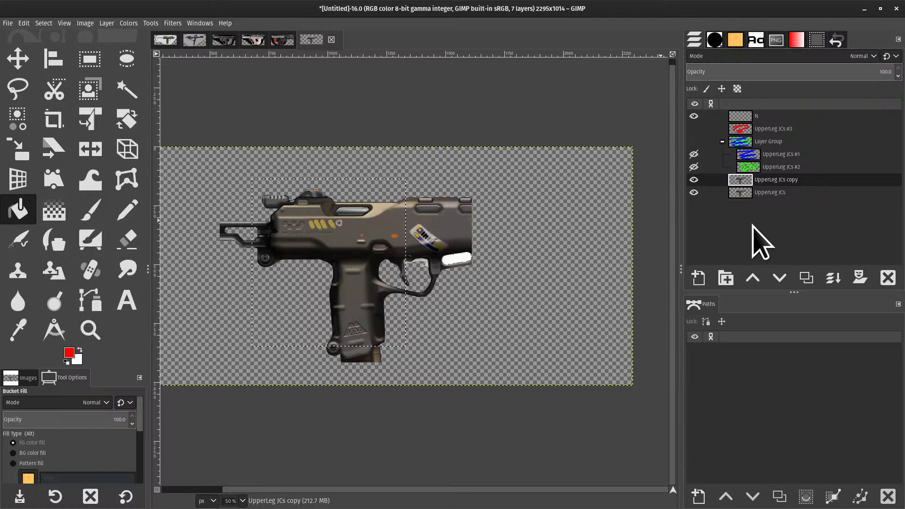
pyautogui.rightClick(760, 179)
pyautogui.press('n')
pyautogui.press('Return')
pyautogui.hotkey('ctrl', 'z')
# - Create a new layer named N with a transparent fill above the UpperLeg JCs copy layer
pyautogui.rightClick(764, 198)
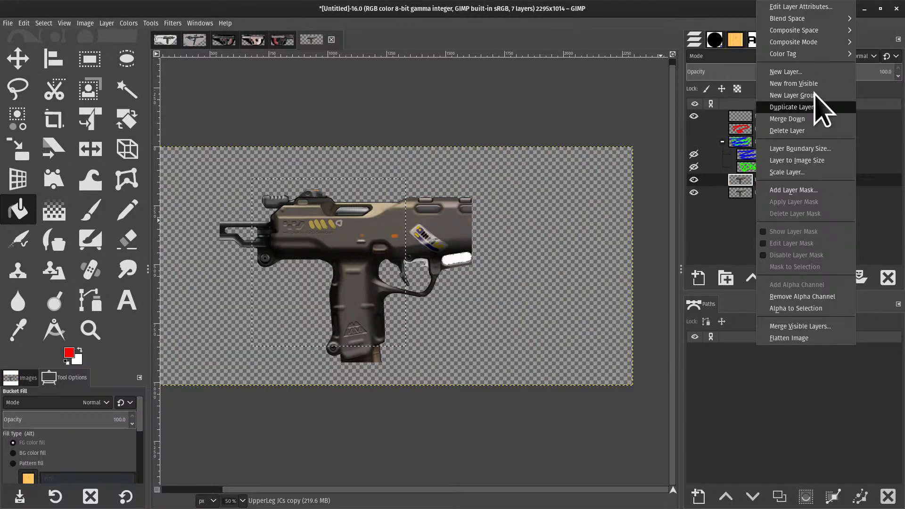
pyautogui.click(797, 75)
pyautogui.click(707, 250)
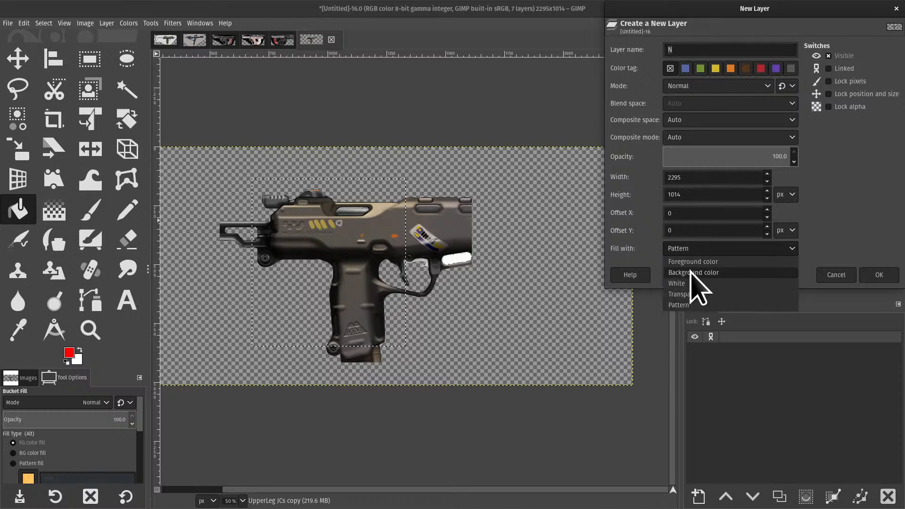
pyautogui.click(694, 294)
pyautogui.click(881, 277)
# - Test red bucket fills on the N #1 layer inside the rectangular selection and in its inverse, undoing each fill
pyautogui.click(299, 292)
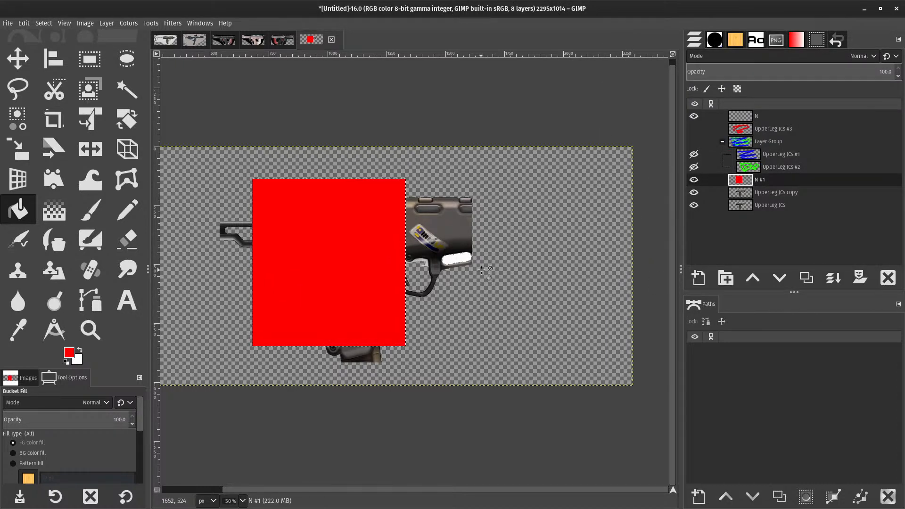
pyautogui.hotkey('ctrl', 'z')
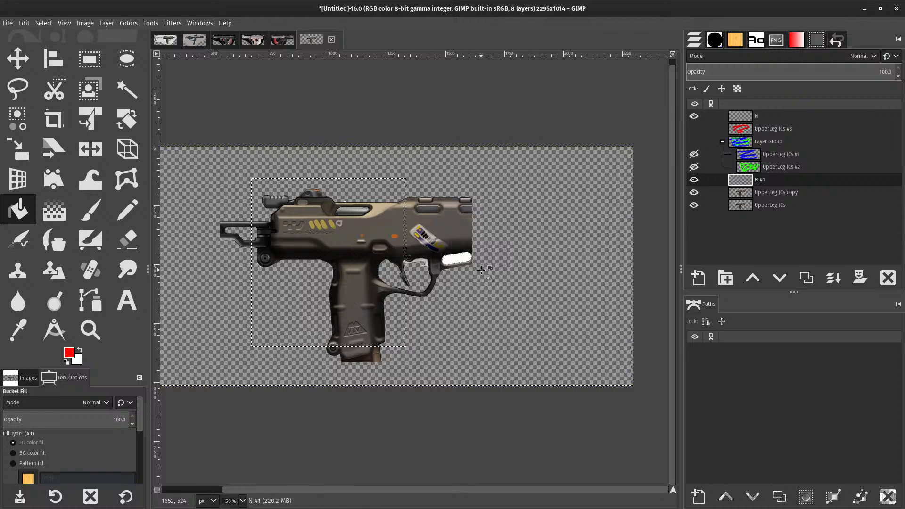
pyautogui.click(303, 374)
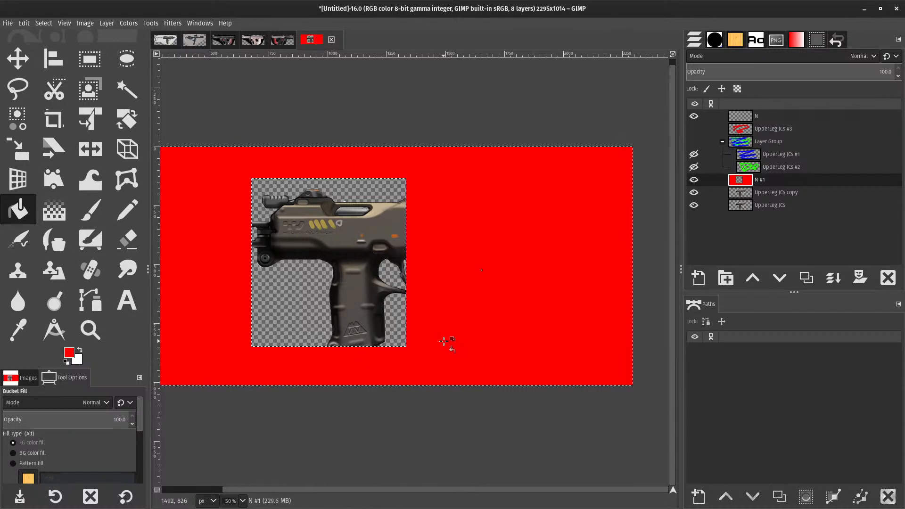
pyautogui.hotkey('ctrl', 'z')
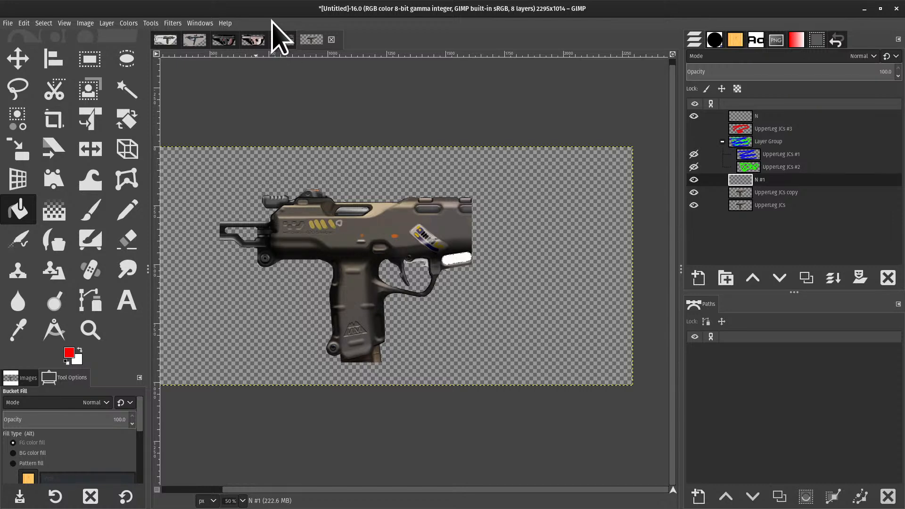
# - Open and close the keyboard shortcuts configuration, and review the available selection commands and their shortcuts
pyautogui.moveTo(195, 264); pyautogui.dragTo(263, 204)
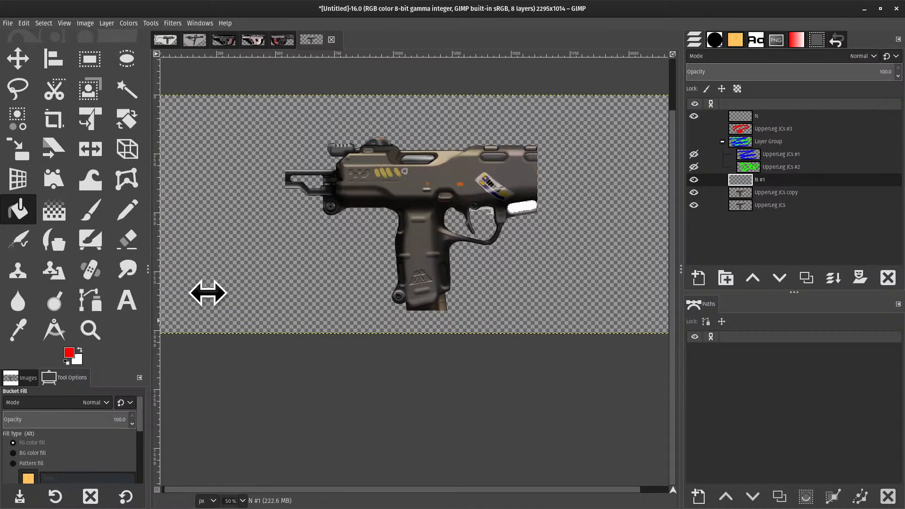
pyautogui.click(22, 24)
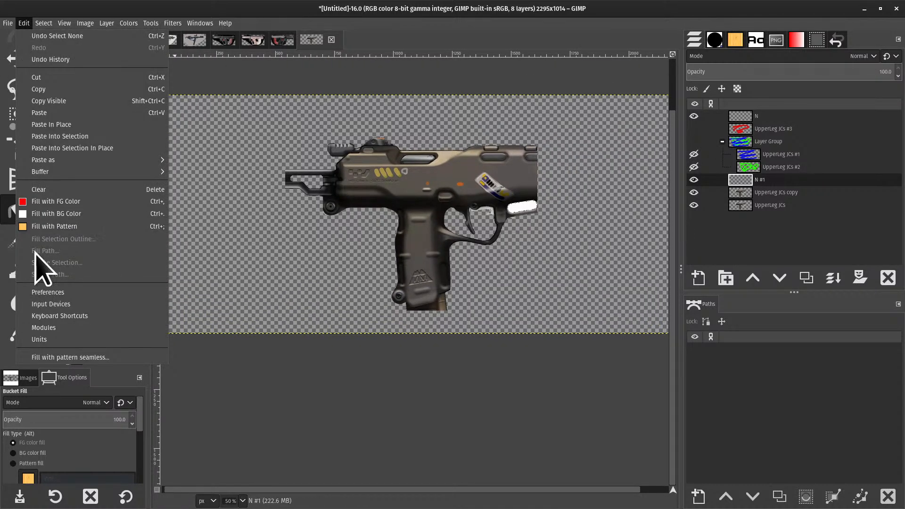
pyautogui.click(70, 315)
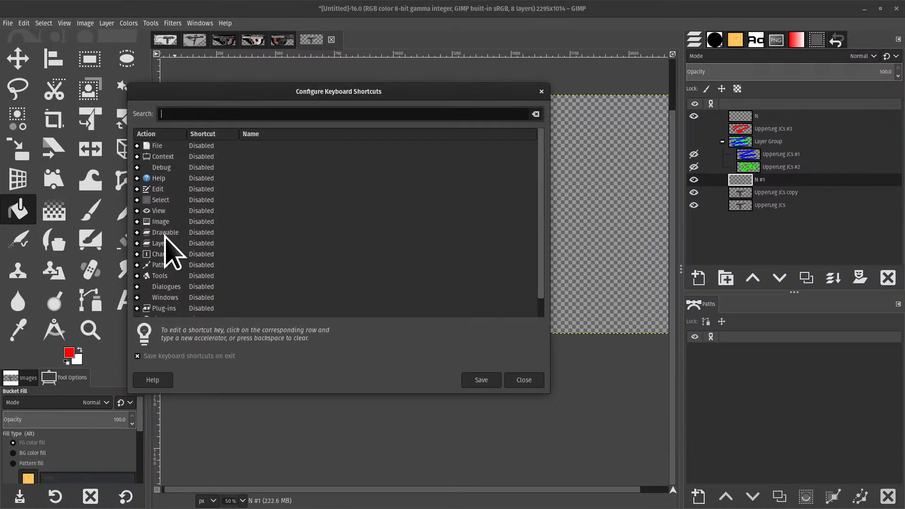
pyautogui.click(520, 382)
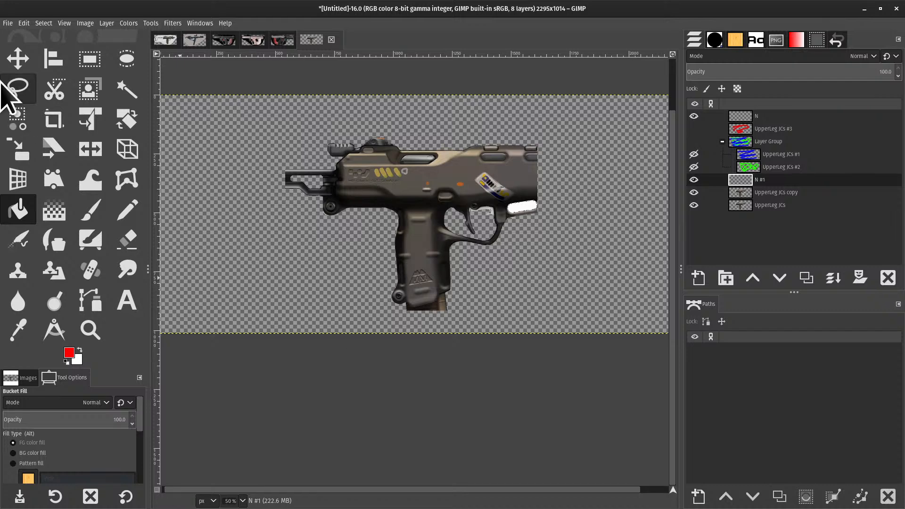
pyautogui.click(25, 23)
pyautogui.moveTo(43, 23)
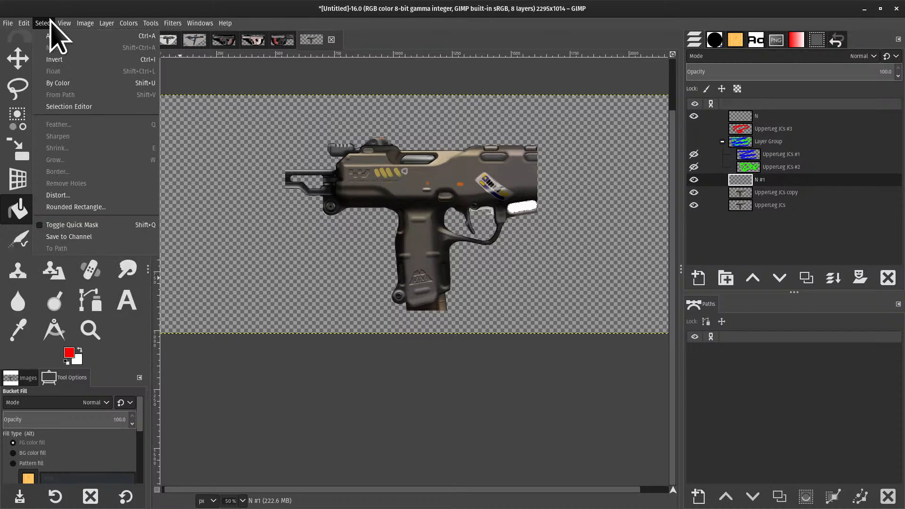
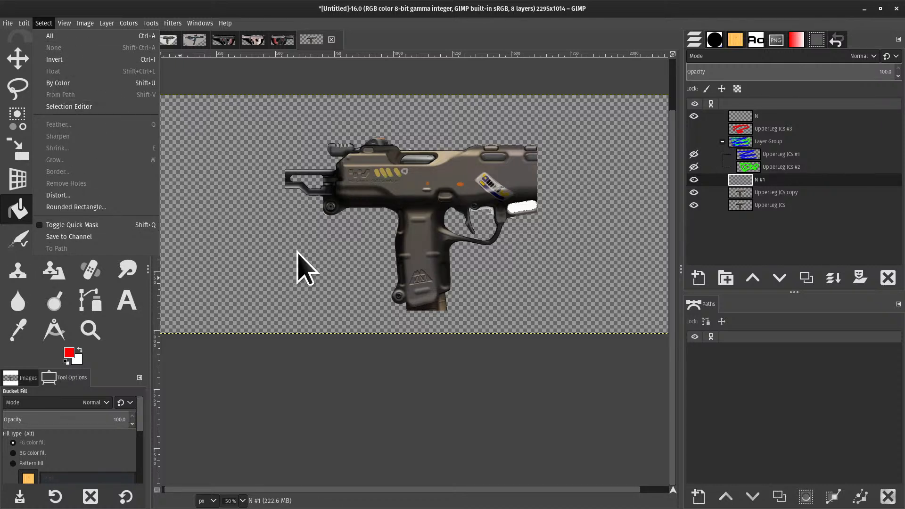
pyautogui.click(280, 273)
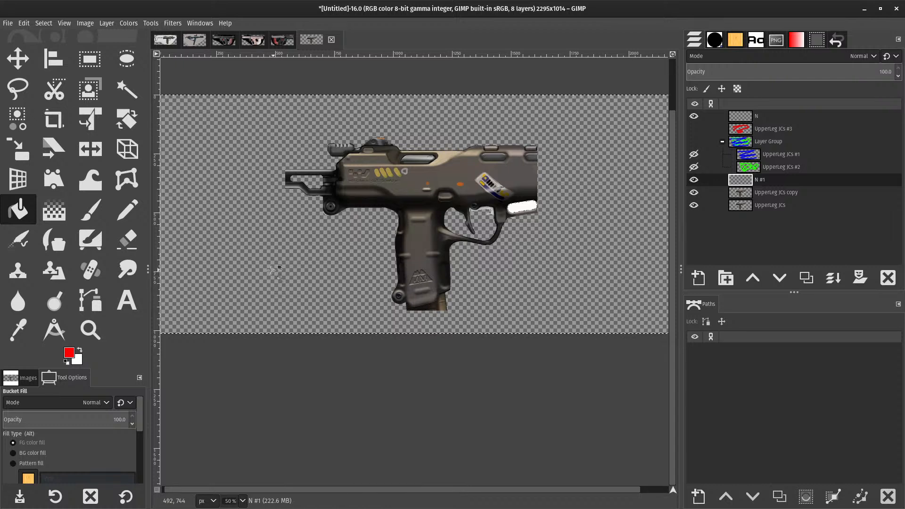
# - Clear the whole-canvas selection, outline a freehand area across the gun with Free Select, and clear that selection too
pyautogui.press('f')
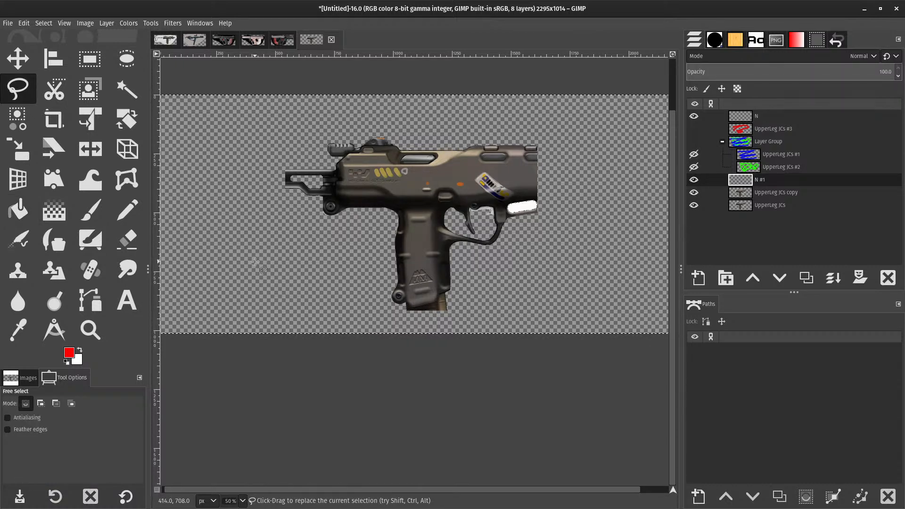
pyautogui.hotkey('shift', 'ctrl', 'a')
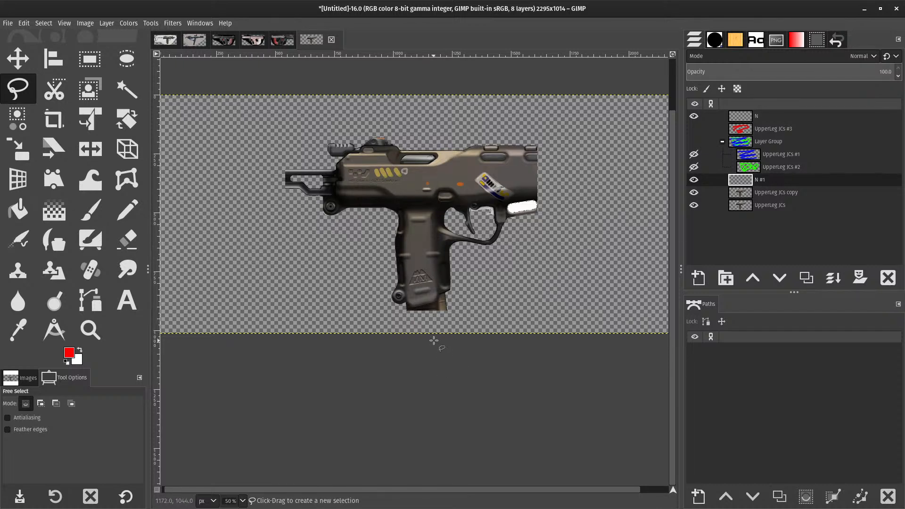
pyautogui.moveTo(441, 116)
pyautogui.mouseDown()
pyautogui.moveTo(563, 284)
pyautogui.moveTo(417, 119)
pyautogui.moveTo(388, 282)
pyautogui.moveTo(477, 130)
pyautogui.moveTo(444, 156)
pyautogui.moveTo(483, 110)
pyautogui.moveTo(396, 270)
pyautogui.moveTo(548, 230)
pyautogui.moveTo(502, 126)
pyautogui.moveTo(504, 104)
pyautogui.mouseUp()
pyautogui.hotkey('ctrl', 'shift', 'a')
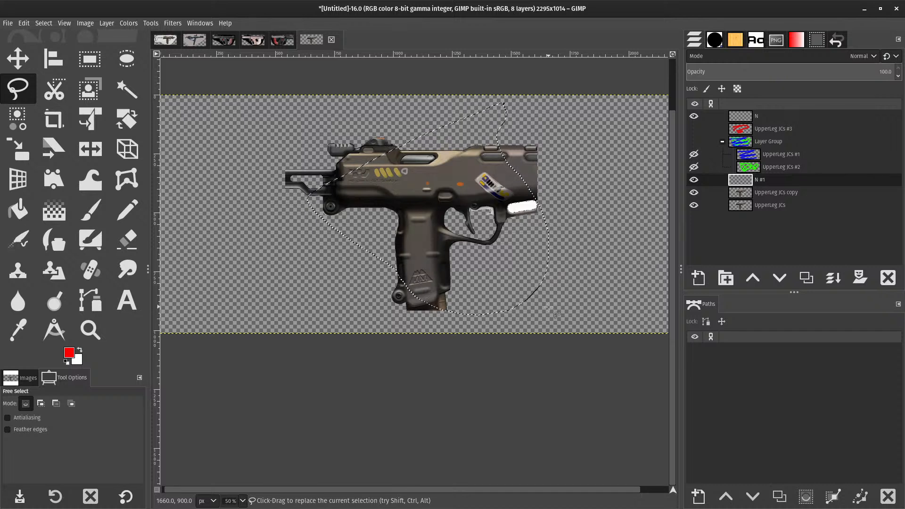
pyautogui.hotkey('ctrl', 'shift', 'a')
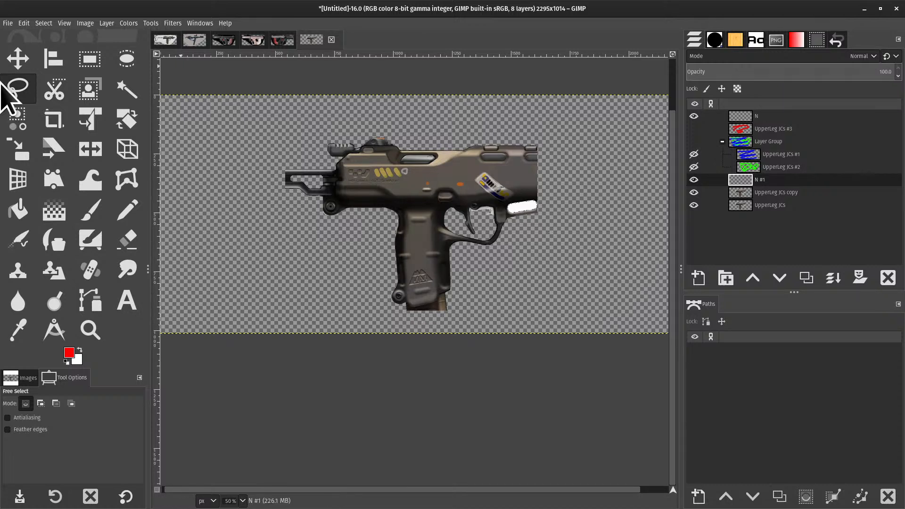
# - Look up the By Color selection command and try the Select by Colour tool with the N #1 layer active
pyautogui.click(24, 23)
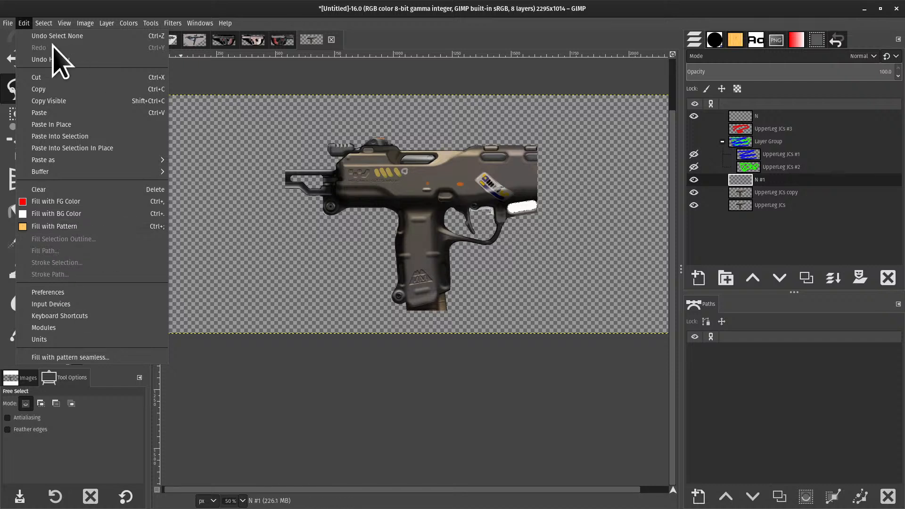
pyautogui.moveTo(43, 23)
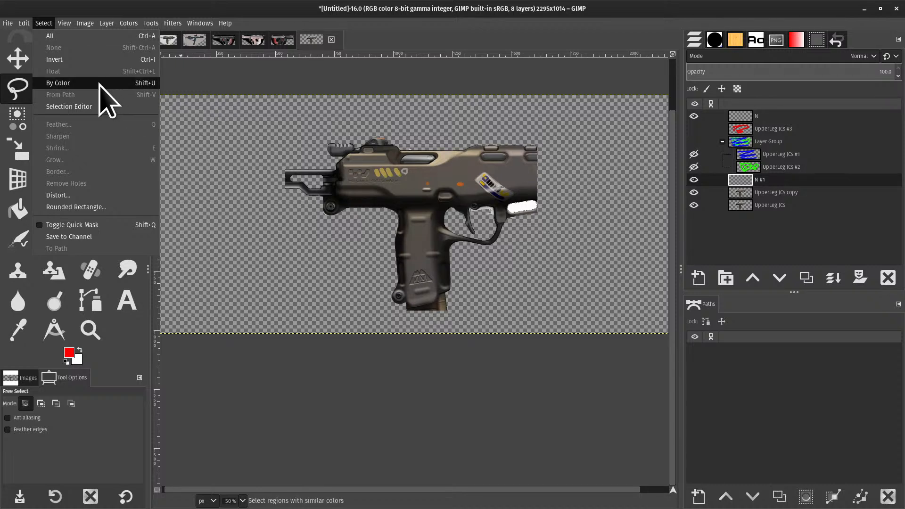
pyautogui.click(457, 204)
pyautogui.hotkey('shift', 'u')
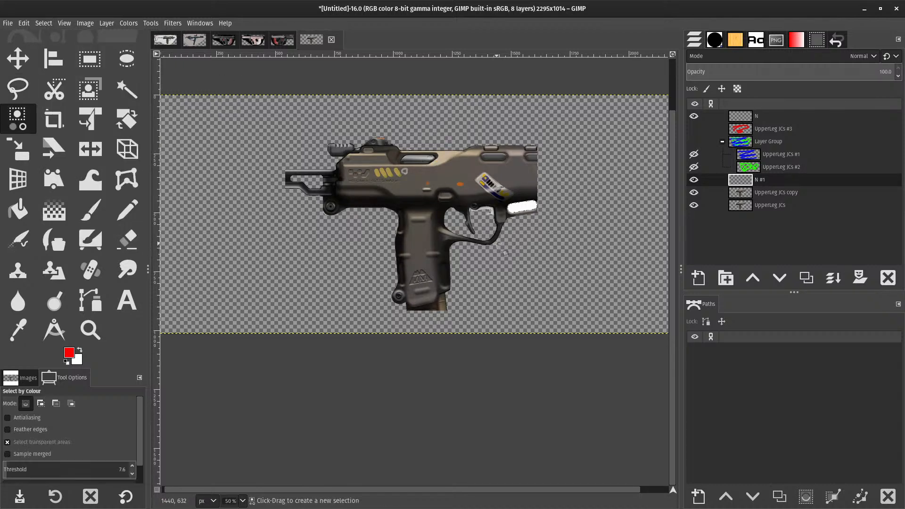
pyautogui.scroll(2, 478, 199)
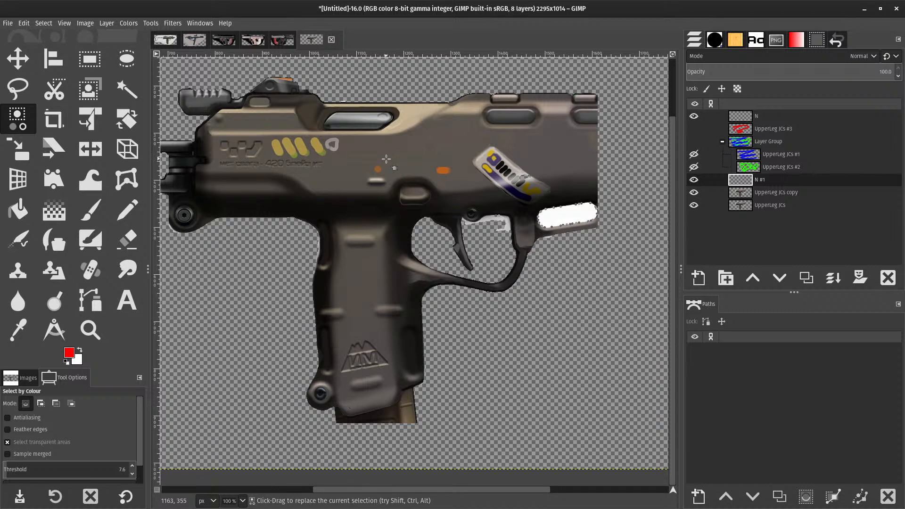
pyautogui.scroll(-2, 135, 446)
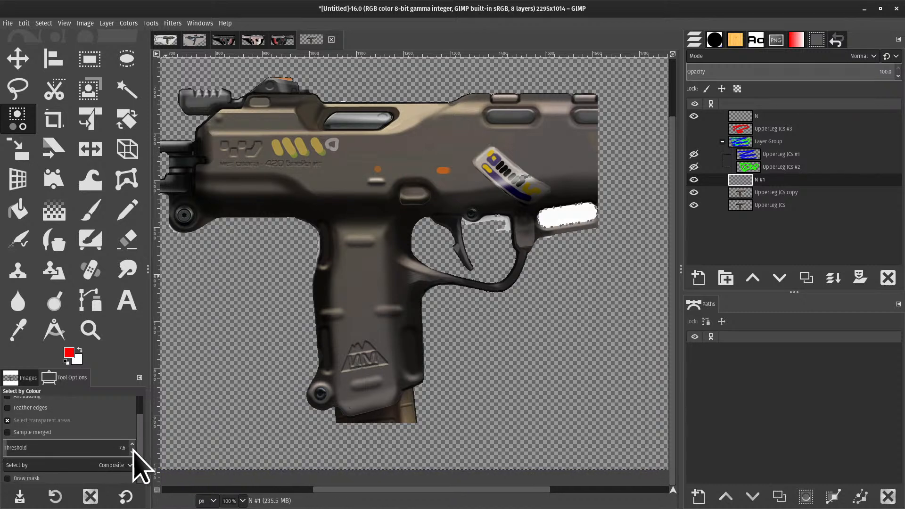
# - Make N #1 the active layer again and select its transparent area with Select by Colour
pyautogui.click(796, 193)
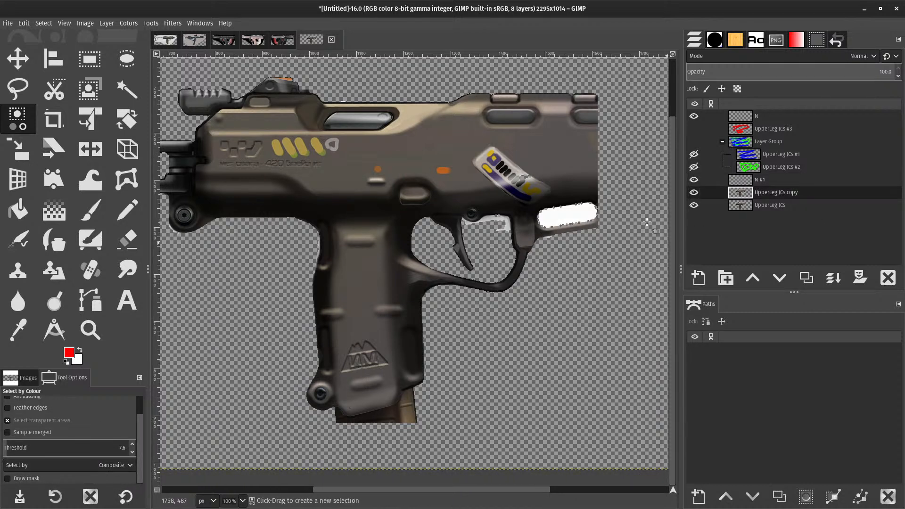
pyautogui.click(767, 180)
pyautogui.scroll(-2, 343, 286)
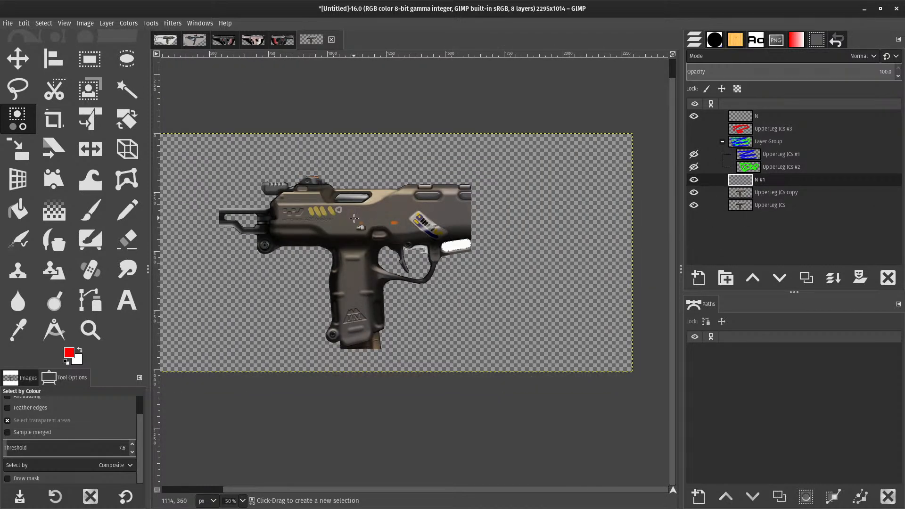
pyautogui.click(370, 235)
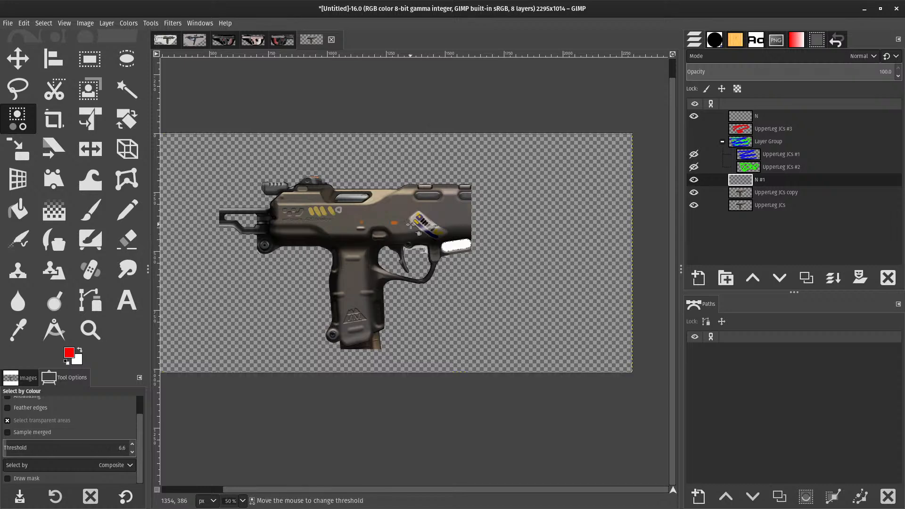
pyautogui.click(355, 209)
# - Grow the color-based selection on the N #1 layer by 10 px
pyautogui.hotkey('shift', 'g')
pyautogui.write('10')
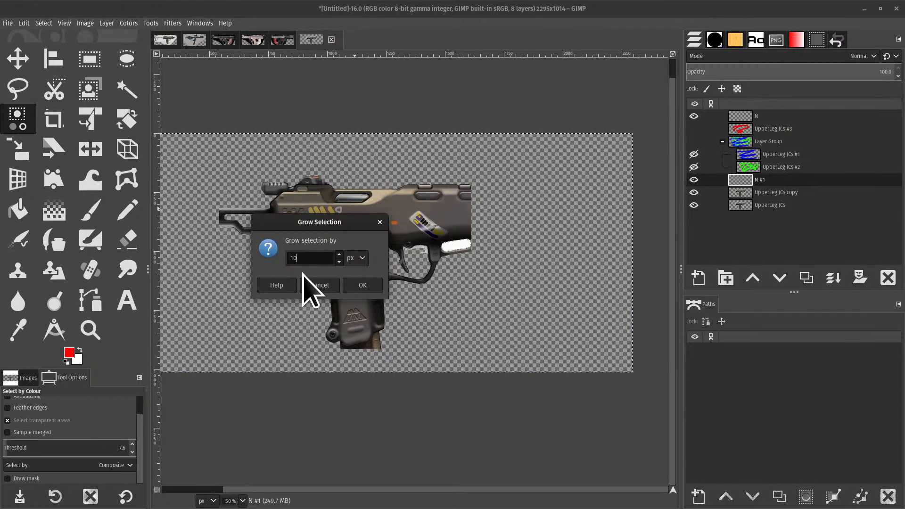
pyautogui.press('Return')
pyautogui.moveTo(376, 206); pyautogui.dragTo(376, 206)
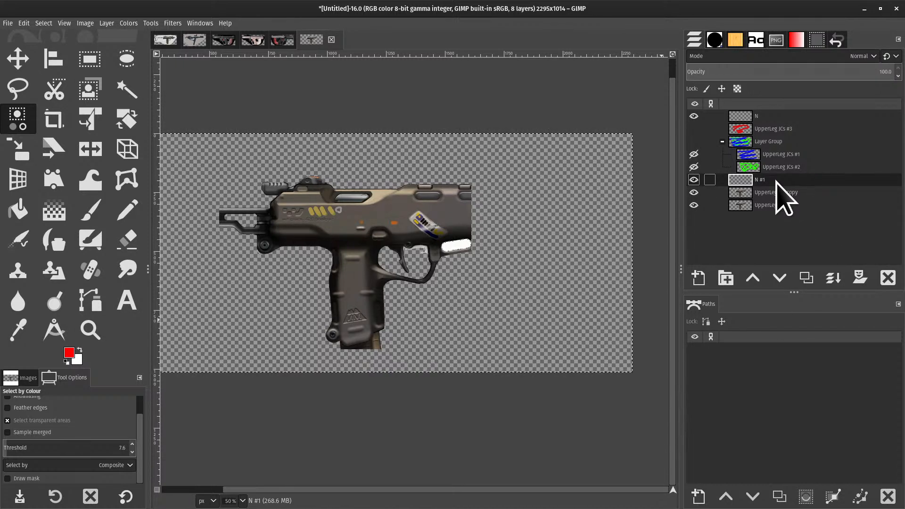
# - Hide both gun layers and compare Select by Colour on the hidden UpperLeg JCs copy layer with the N #1 layer
pyautogui.moveTo(694, 193); pyautogui.dragTo(694, 208)
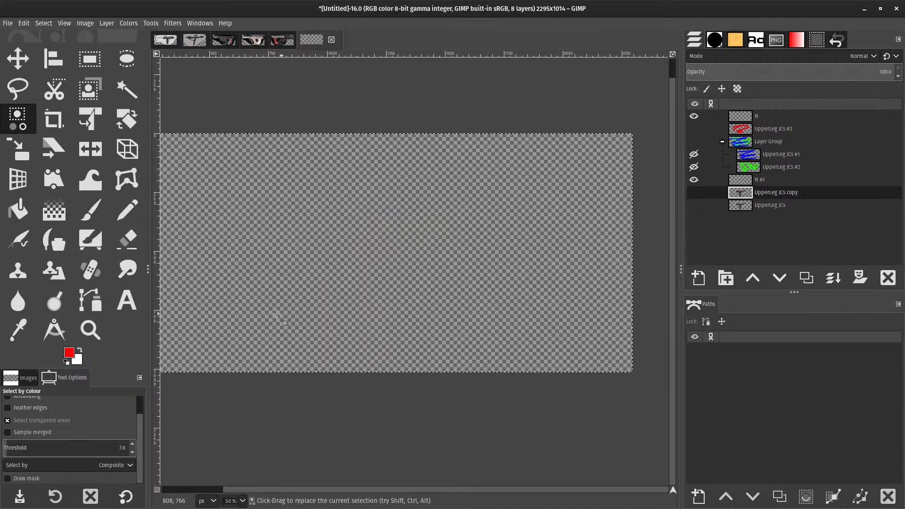
pyautogui.click(414, 220)
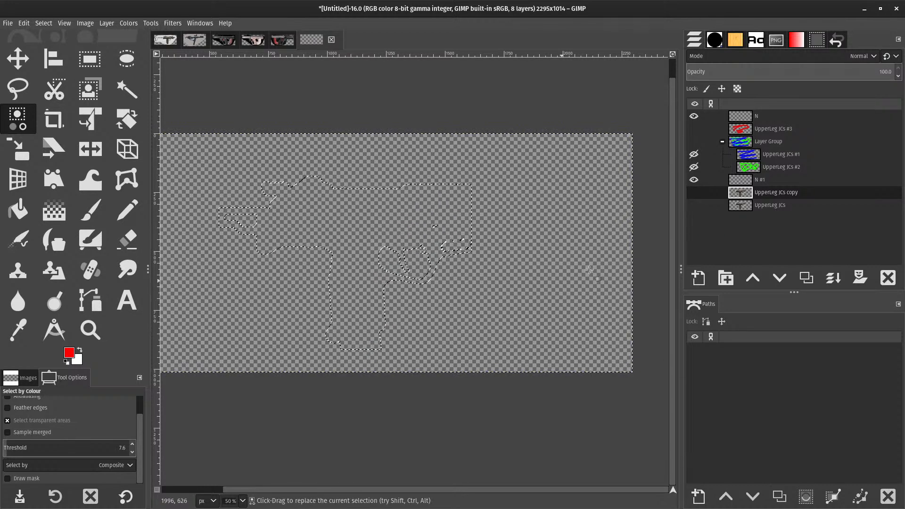
pyautogui.moveTo(781, 167); pyautogui.dragTo(792, 203)
pyautogui.click(785, 190)
pyautogui.click(782, 182)
pyautogui.click(490, 242)
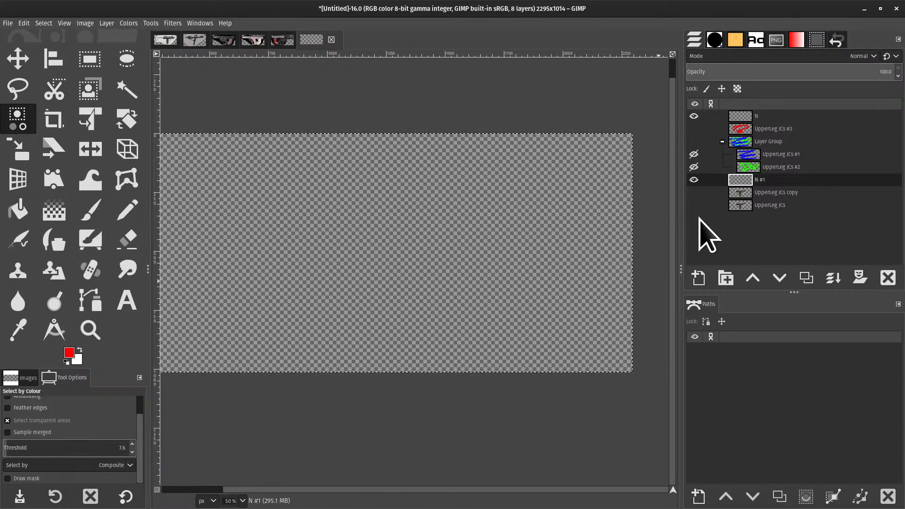
# - Show the UpperLeg JCs copy layer, hide N #1, and make UpperLeg JCs copy the active layer
pyautogui.click(694, 193)
pyautogui.click(694, 179)
pyautogui.click(750, 206)
pyautogui.click(763, 192)
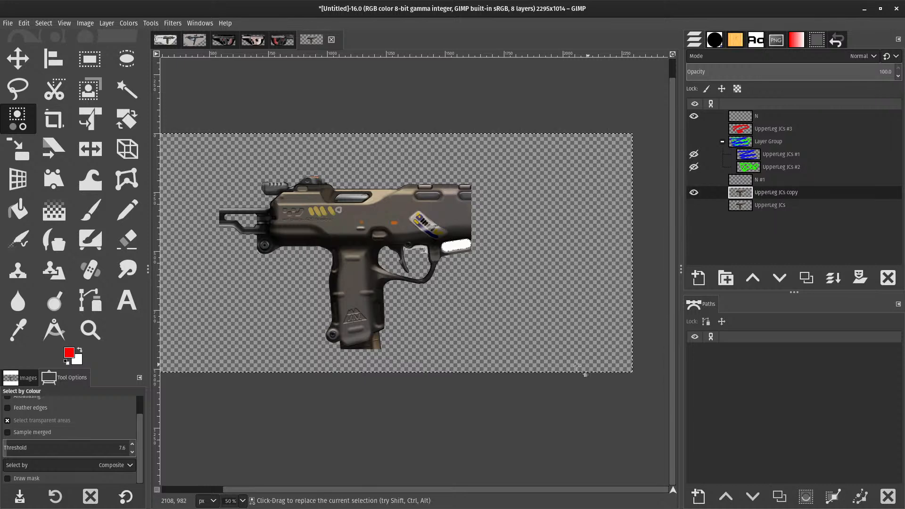
# - Select the brown body colour of the gun on UpperLeg JCs copy by color, inspect the selected regions, and clear the selection
pyautogui.scroll(1, 366, 270)
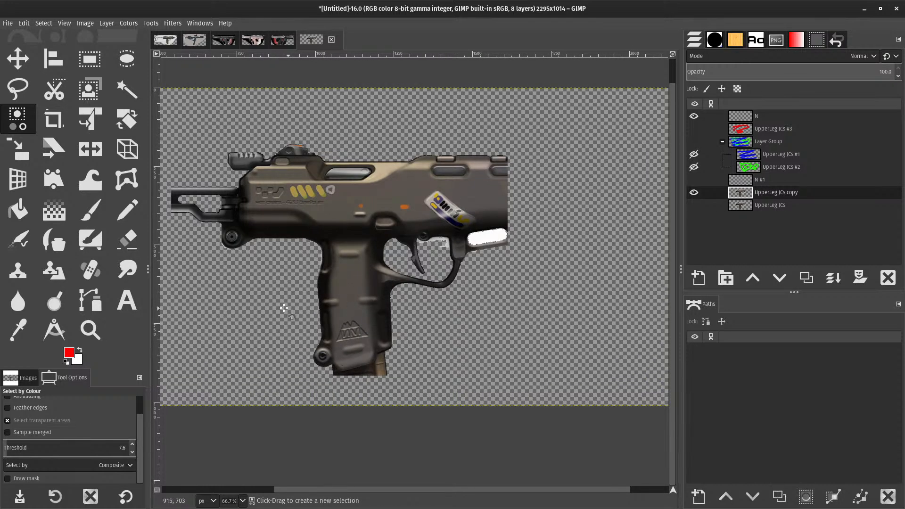
pyautogui.click(407, 182)
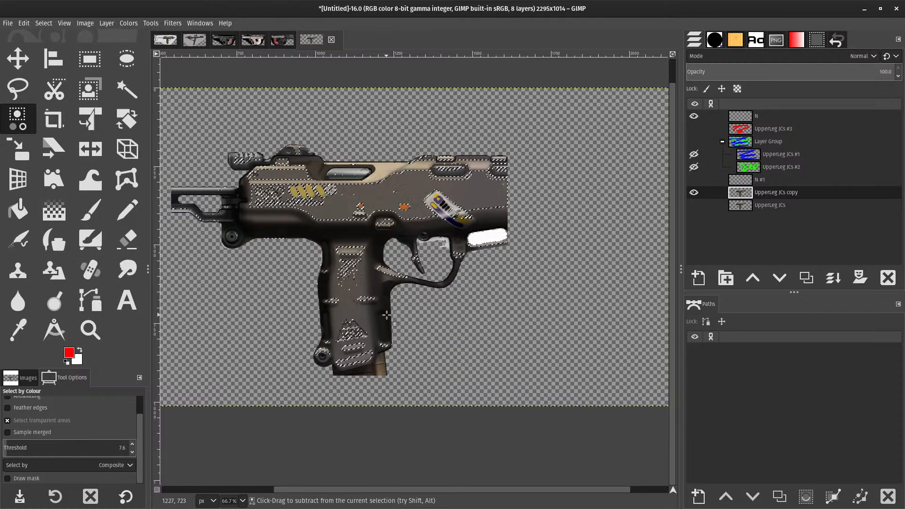
pyautogui.scroll(6, 351, 330)
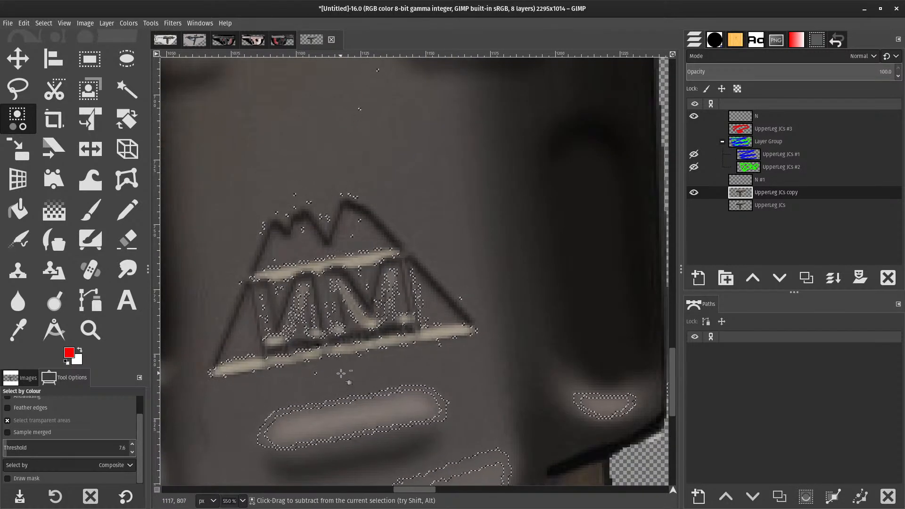
pyautogui.press('1')
pyautogui.scroll(-2, 377, 409)
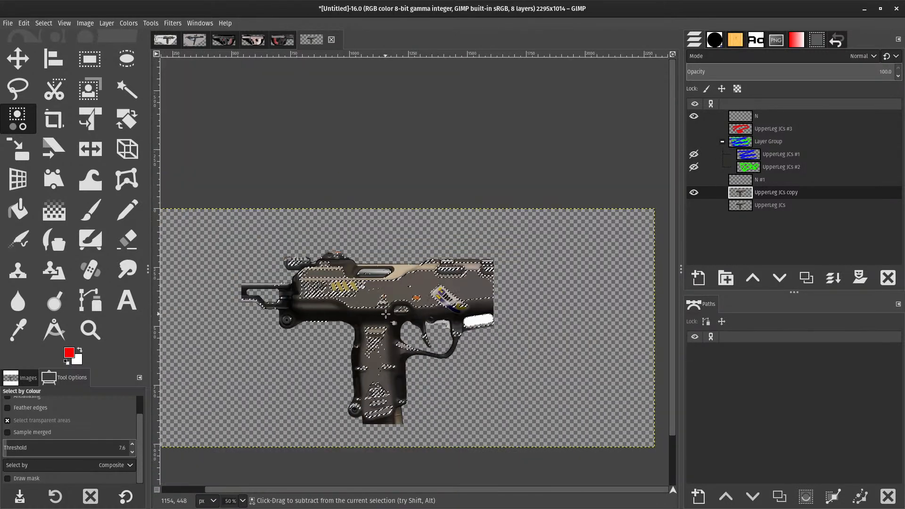
pyautogui.scroll(2, 370, 379)
pyautogui.moveTo(335, 401); pyautogui.dragTo(306, 453)
pyautogui.scroll(1, 306, 453)
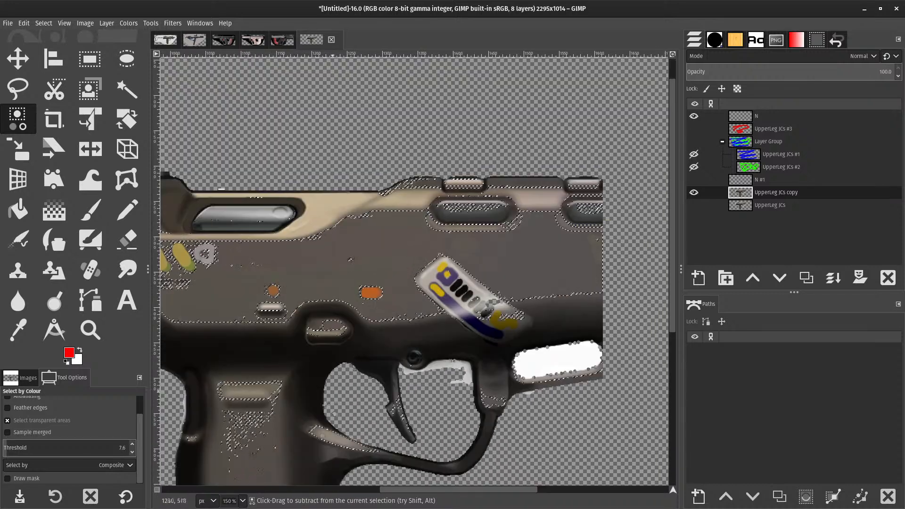
pyautogui.hotkey('ctrl', 'shift', 'a')
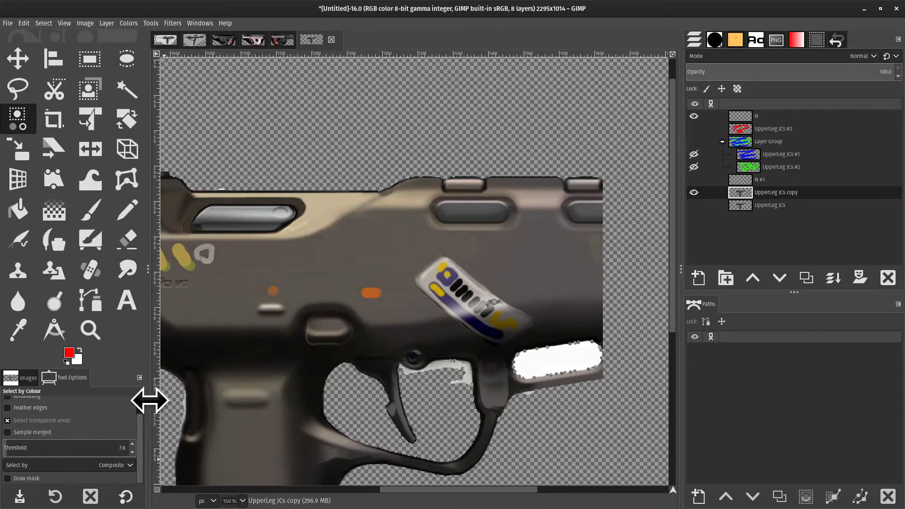
# - Widen the toolbox dock and remove the Images tab next to Tool Options
pyautogui.moveTo(149, 400); pyautogui.dragTo(225, 401)
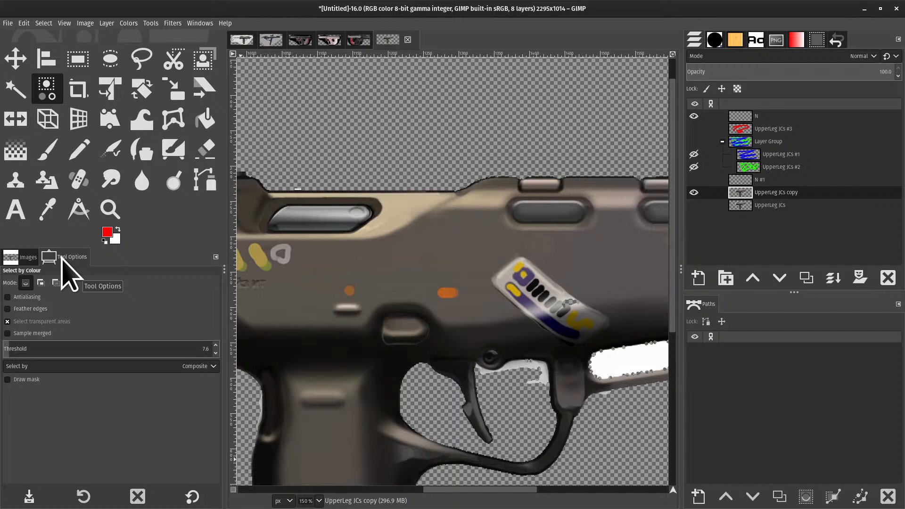
pyautogui.click(19, 258)
pyautogui.click(216, 257)
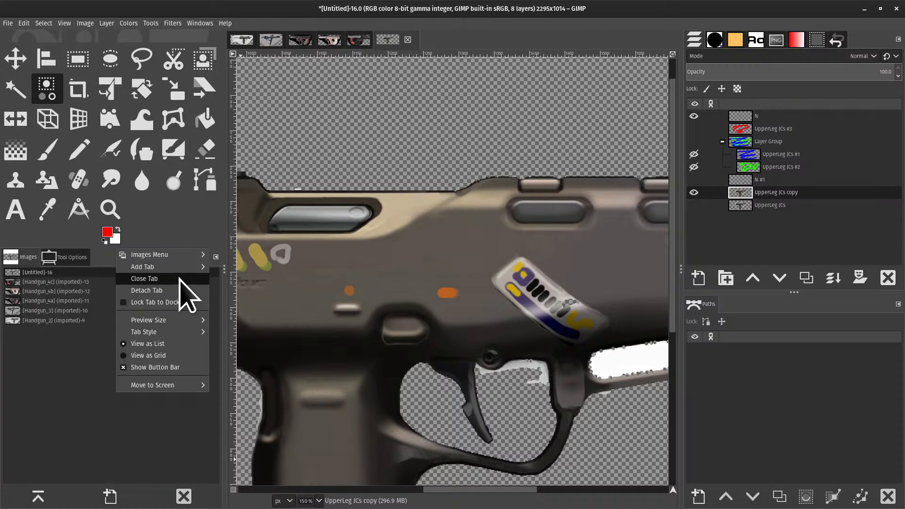
pyautogui.click(179, 291)
pyautogui.click(209, 243)
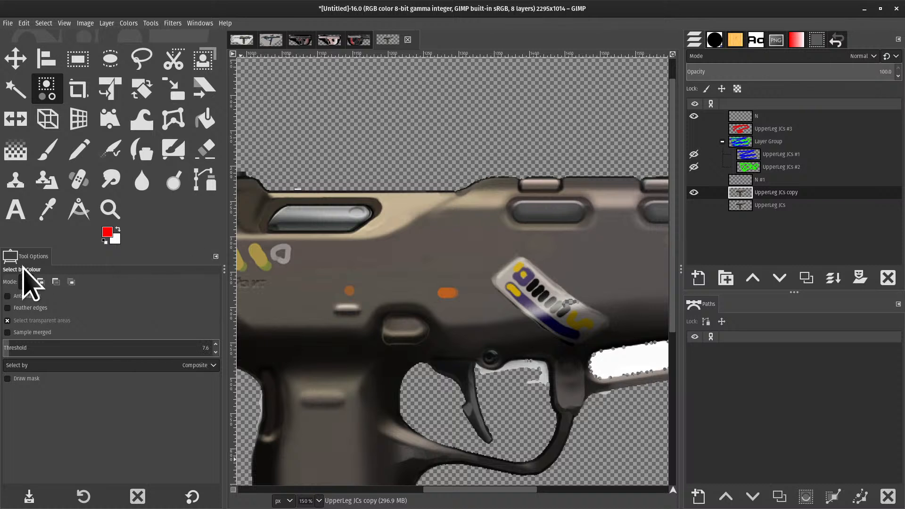
# - Unlock the Tool Options tab from its dock
pyautogui.click(213, 257)
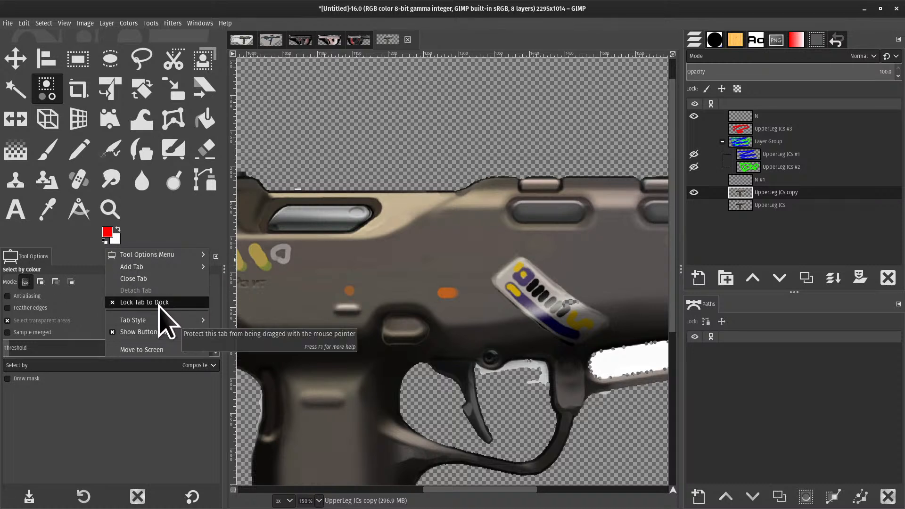
pyautogui.click(68, 279)
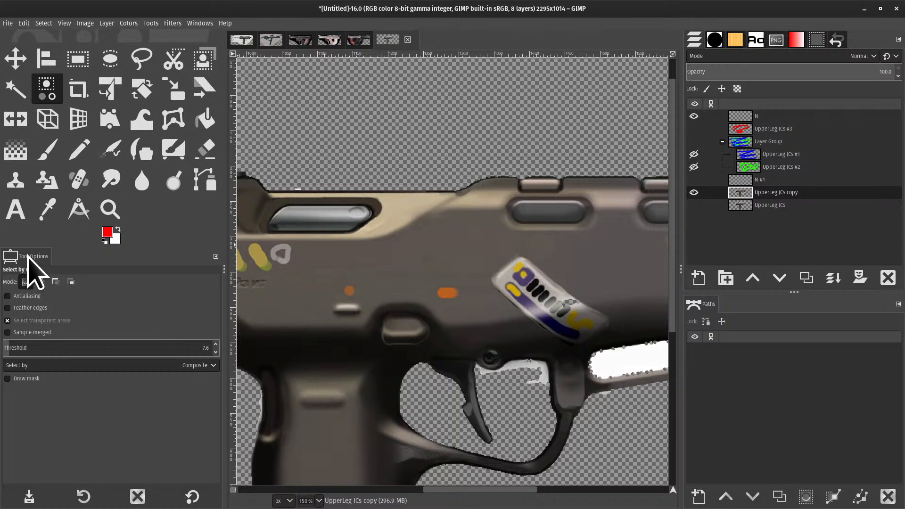
pyautogui.click(212, 256)
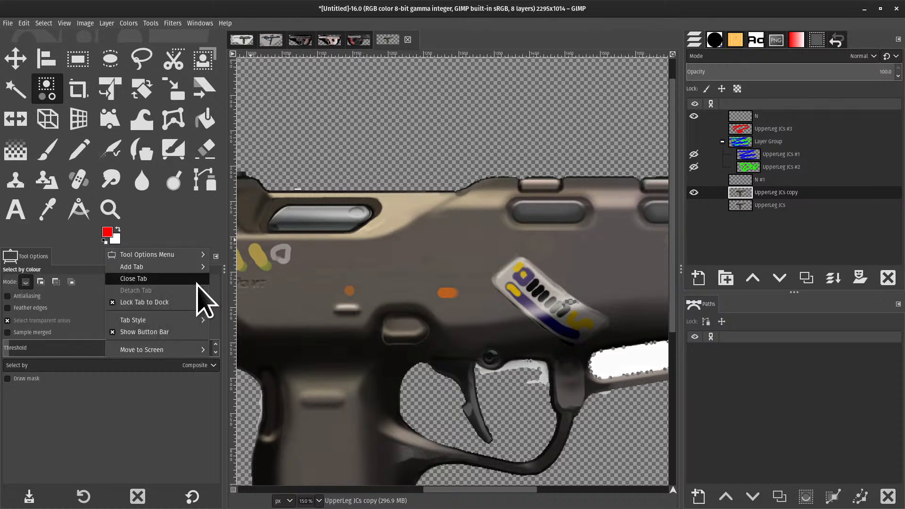
pyautogui.click(63, 308)
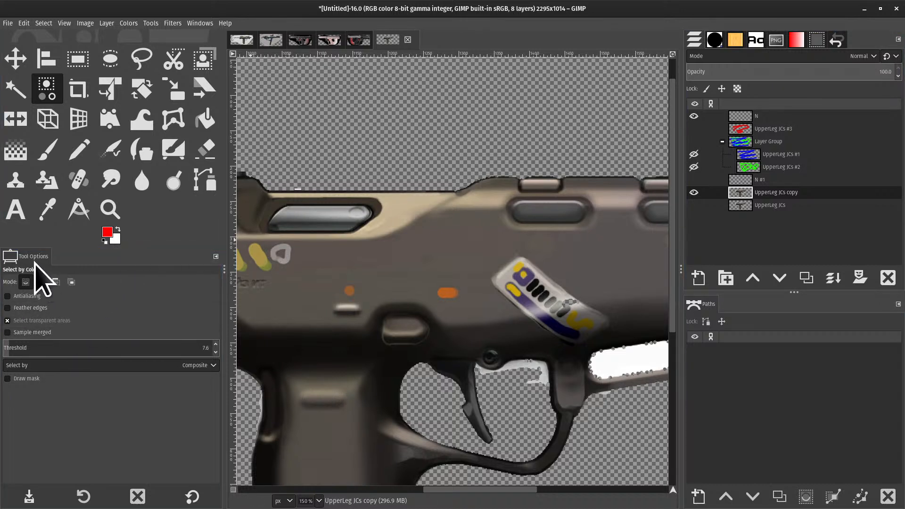
# - Try Tool Options in a column beside the toolbox and as a floating window, and dock it back below the toolbox
pyautogui.moveTo(36, 259); pyautogui.dragTo(196, 354)
pyautogui.moveTo(250, 235); pyautogui.dragTo(8, 293)
pyautogui.moveTo(28, 257); pyautogui.dragTo(7, 349)
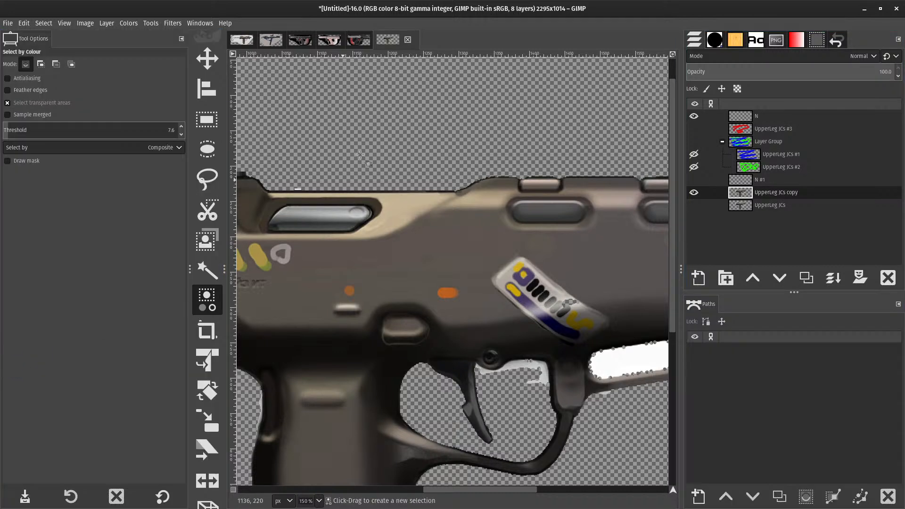
pyautogui.moveTo(14, 41); pyautogui.dragTo(394, 242)
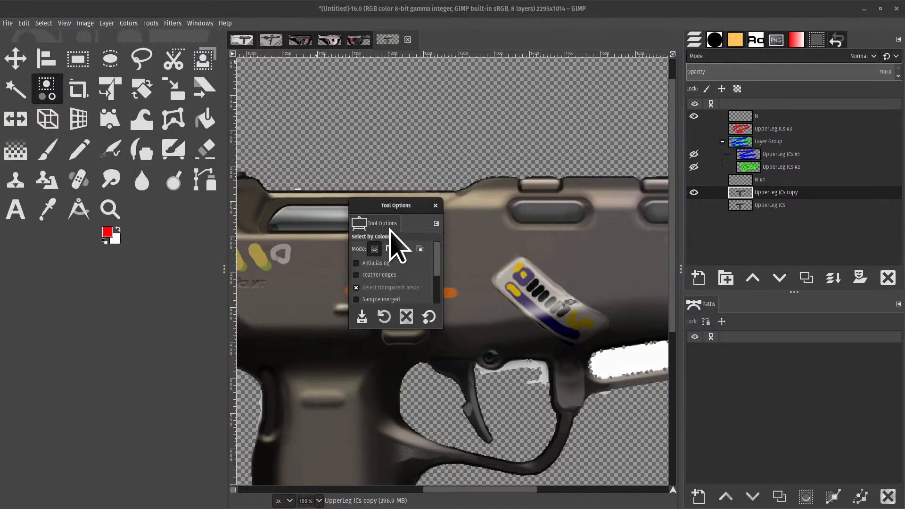
pyautogui.moveTo(388, 208); pyautogui.dragTo(19, 311)
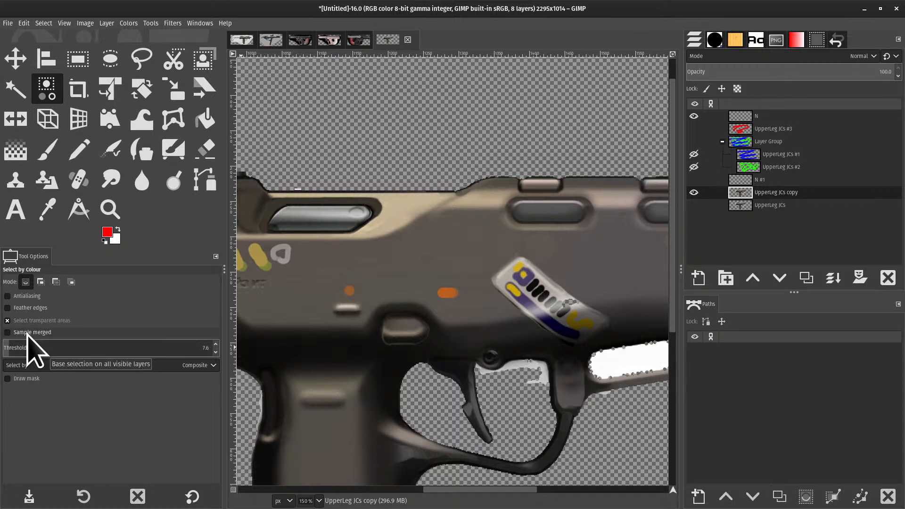
# - Set the Select by Colour threshold to 30.6, select the gun's brown body colour, and clear the selection
pyautogui.scroll(-3, 467, 298)
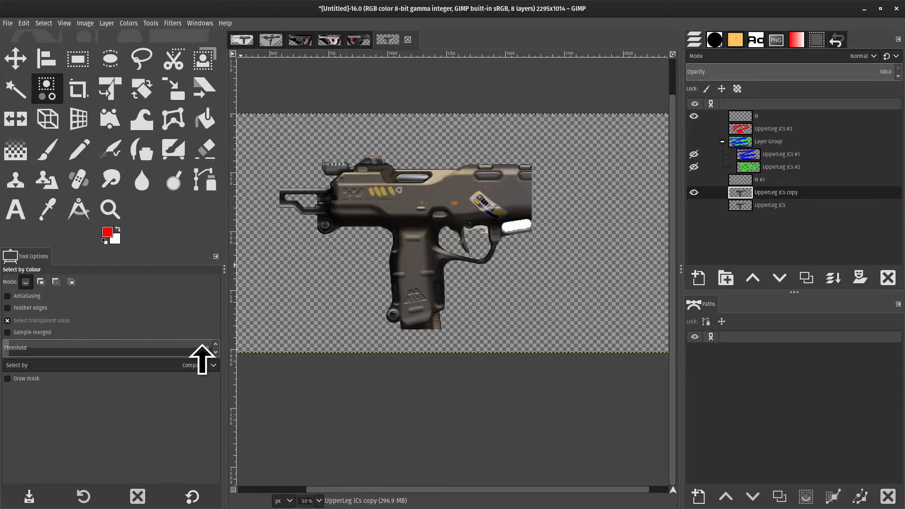
pyautogui.click(436, 212)
pyautogui.press('ctrl')
pyautogui.scroll(1, 431, 190)
pyautogui.scroll(2, 432, 190)
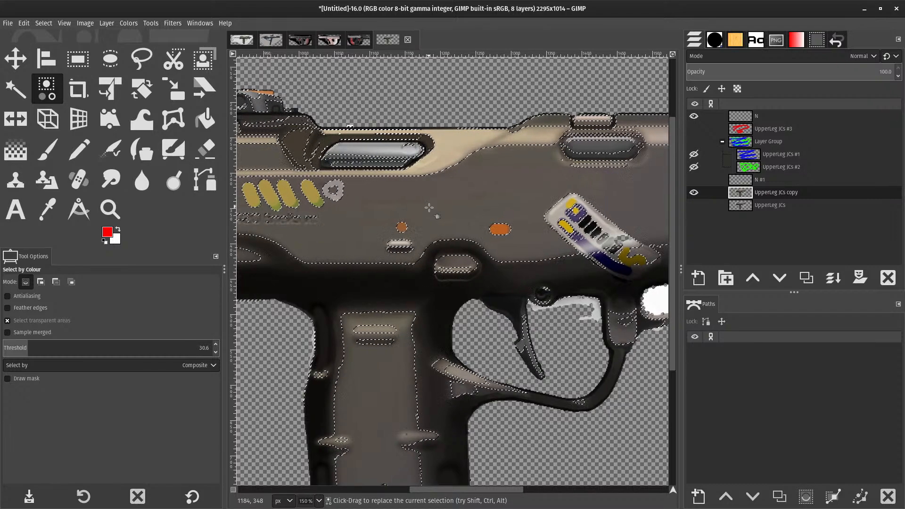
pyautogui.hotkey('ctrl', 'shift', 'a')
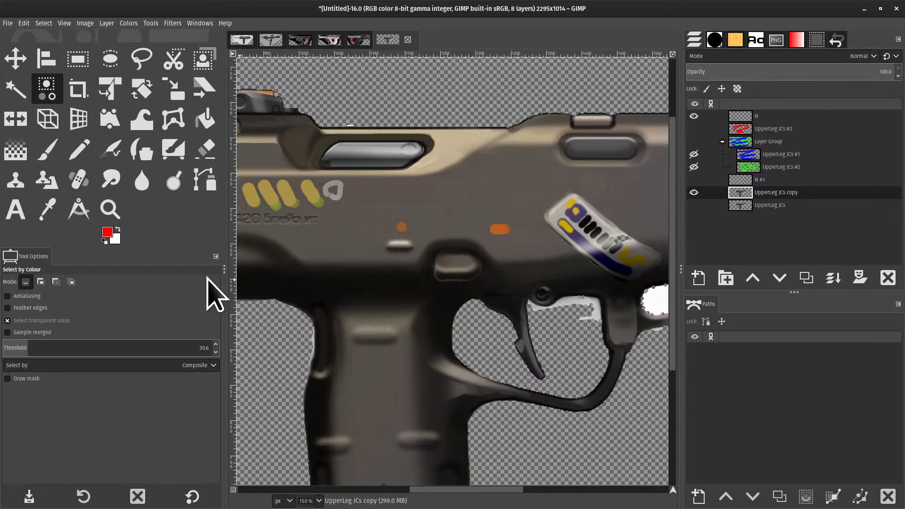
# - Select the gun's body by color with progressively higher thresholds, up to 205.0, and inspect the selection's edges
pyautogui.click(395, 229)
pyautogui.moveTo(97, 356); pyautogui.dragTo(156, 345)
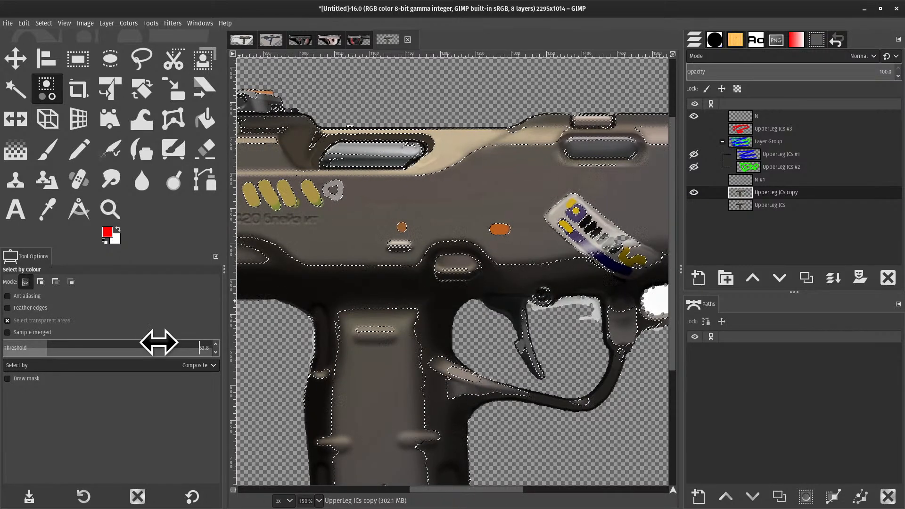
pyautogui.moveTo(61, 354); pyautogui.dragTo(172, 358)
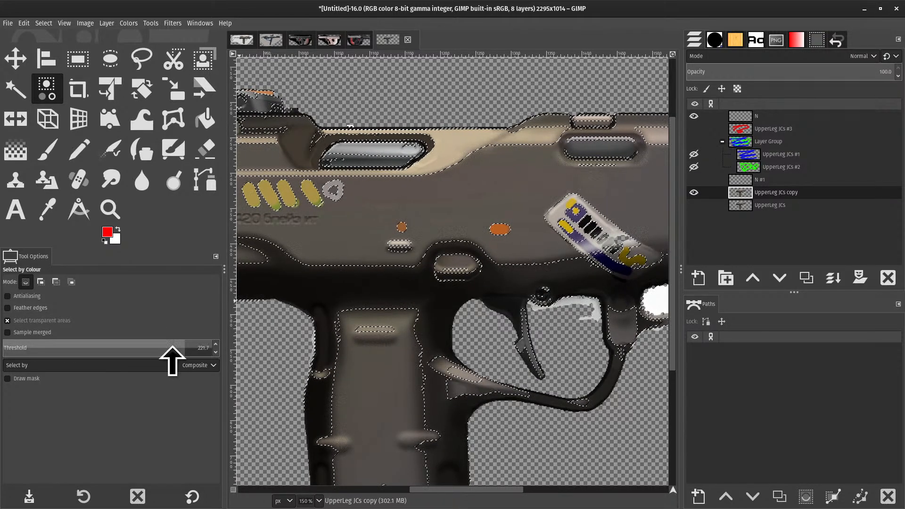
pyautogui.scroll(-4, 320, 258)
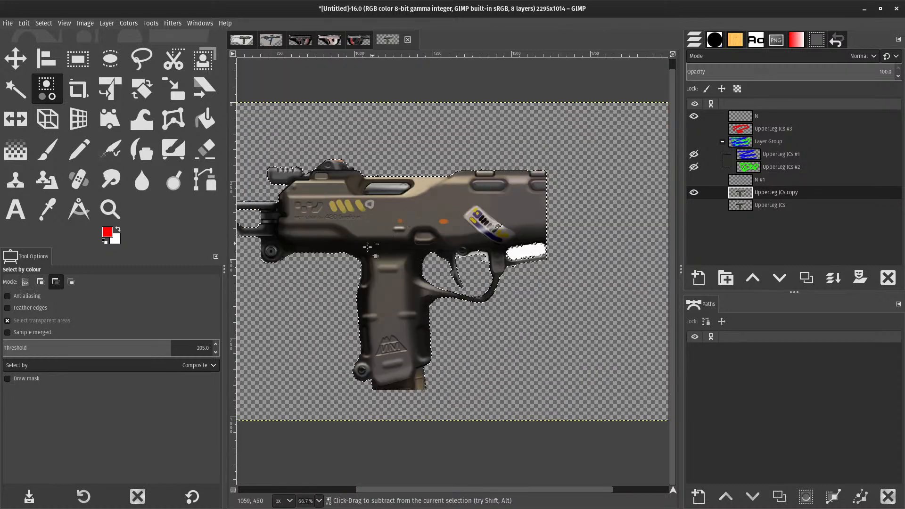
pyautogui.scroll(7, 330, 257)
pyautogui.scroll(-2, 341, 255)
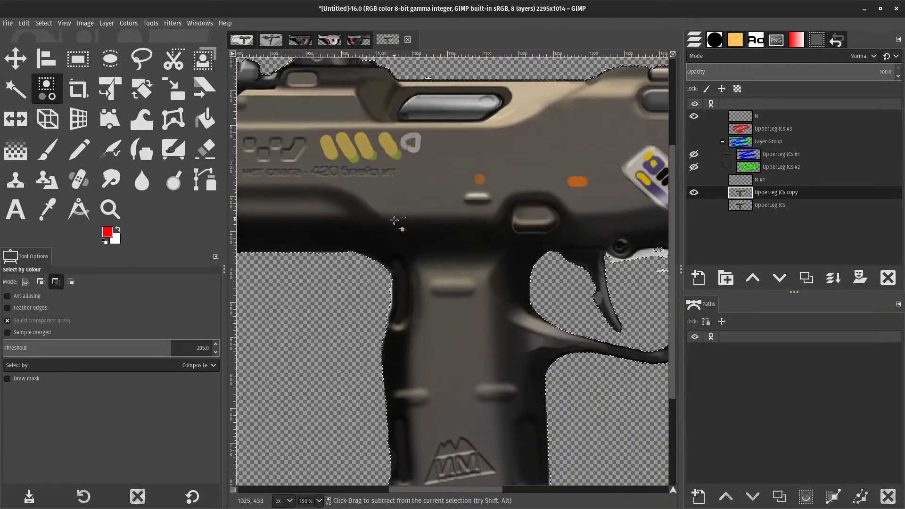
# - Lower the Select by Colour threshold to 129.8 and select from the dark lower edge of the gun's body
pyautogui.click(126, 346)
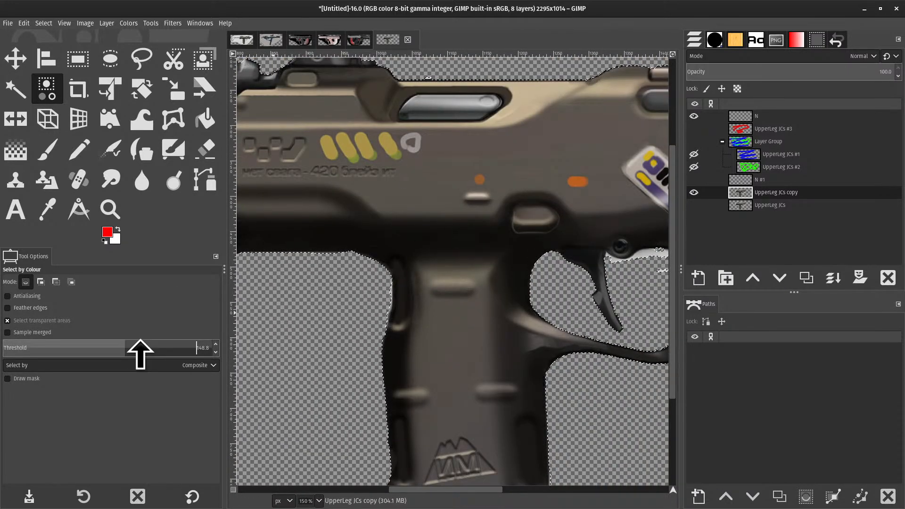
pyautogui.click(109, 347)
pyautogui.click(406, 233)
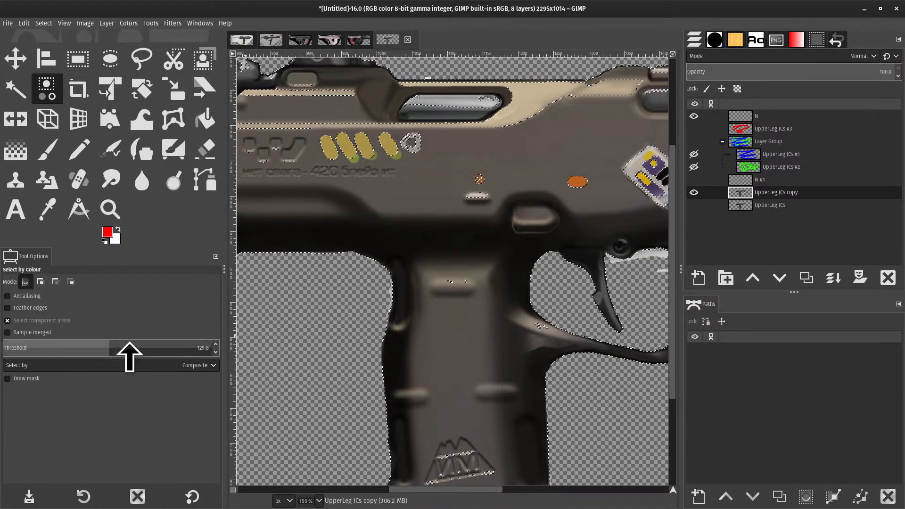
# - Set the Select by Colour threshold to 3.0, select the white patch behind the trigger guard, and compare it with the nearby white traces
pyautogui.moveTo(146, 349); pyautogui.dragTo(6, 350)
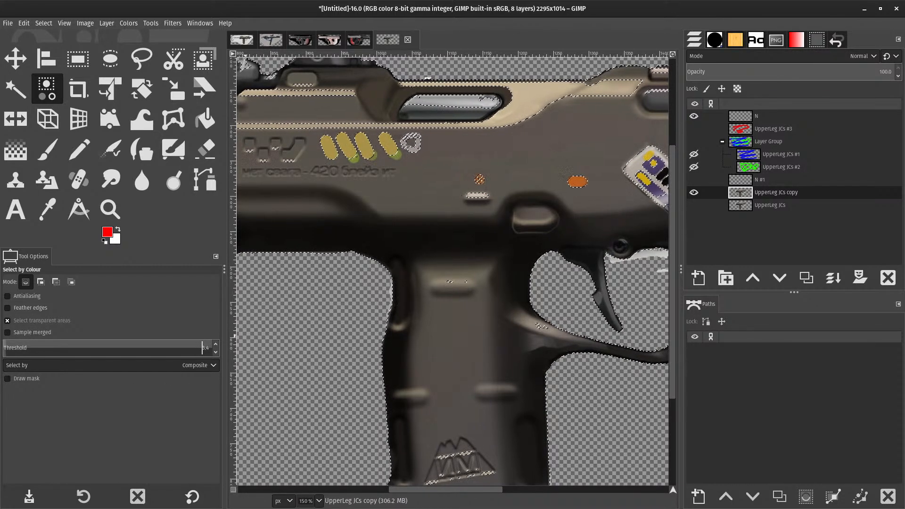
pyautogui.scroll(-2, 483, 246)
pyautogui.scroll(3, 563, 313)
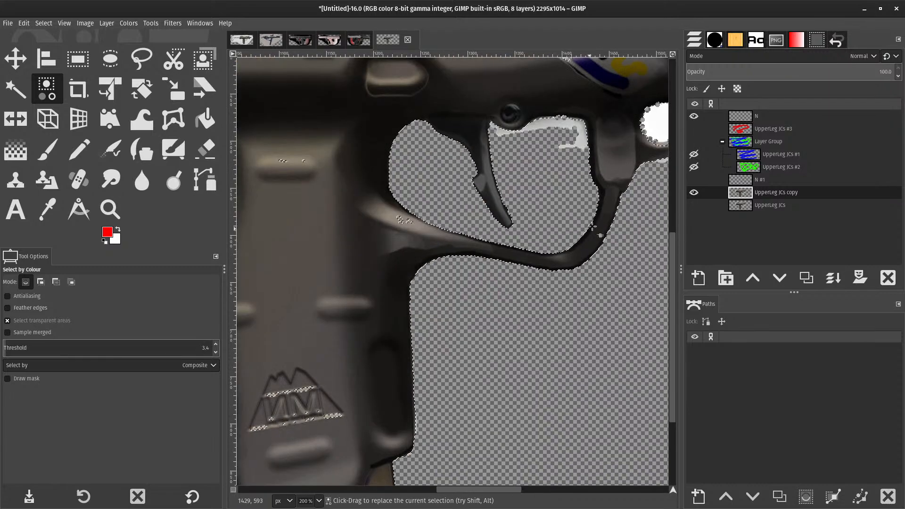
pyautogui.moveTo(592, 228); pyautogui.dragTo(340, 382)
pyautogui.moveTo(6, 354); pyautogui.dragTo(24, 349)
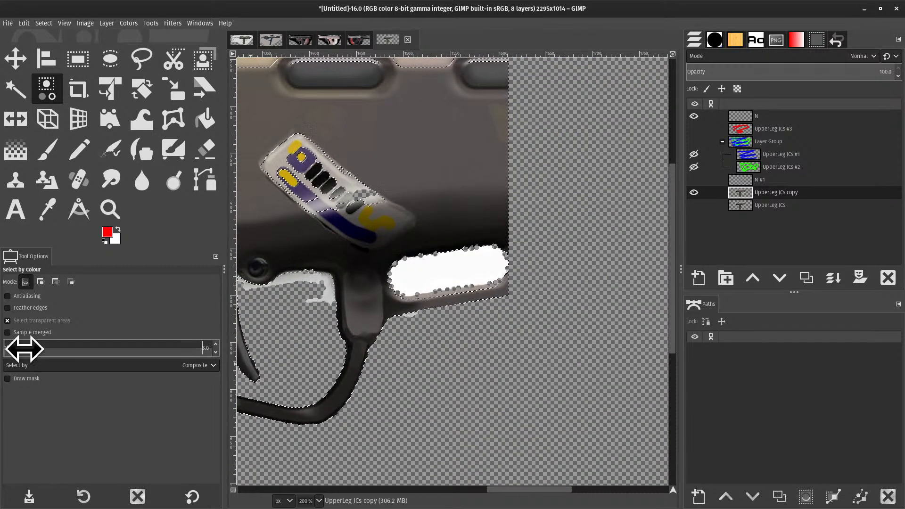
pyautogui.click(452, 265)
pyautogui.keyDown('shift'); pyautogui.click(446, 264); pyautogui.keyUp('shift')
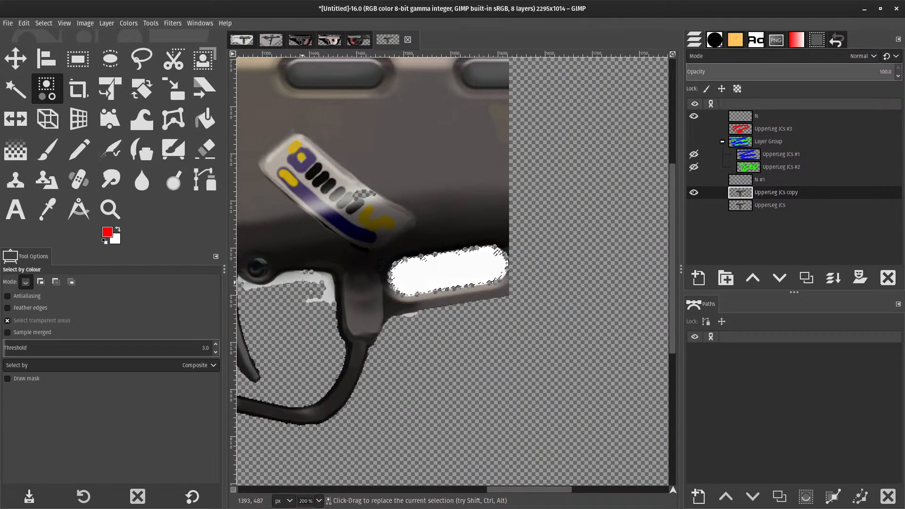
pyautogui.keyDown('shift'); pyautogui.click(449, 265); pyautogui.keyUp('shift')
pyautogui.moveTo(281, 303); pyautogui.dragTo(493, 236)
pyautogui.scroll(1, 501, 249)
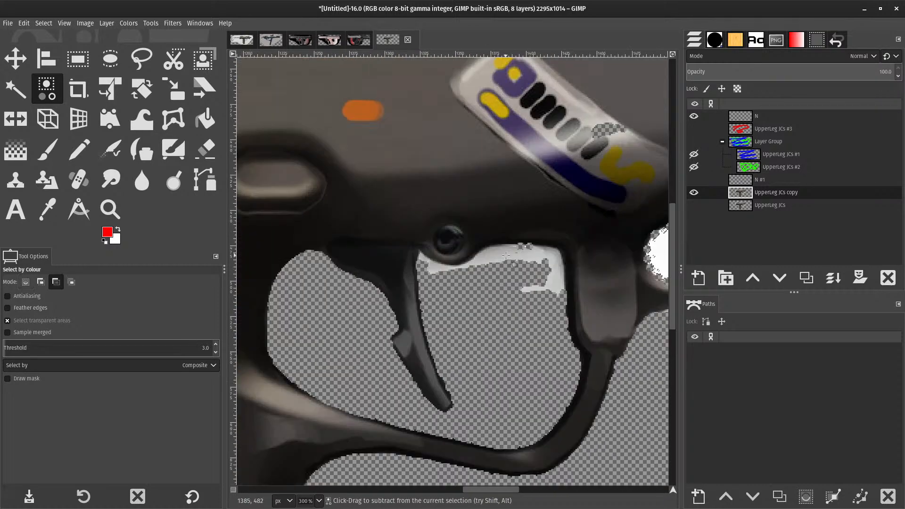
pyautogui.hscroll(5, 528, 266)
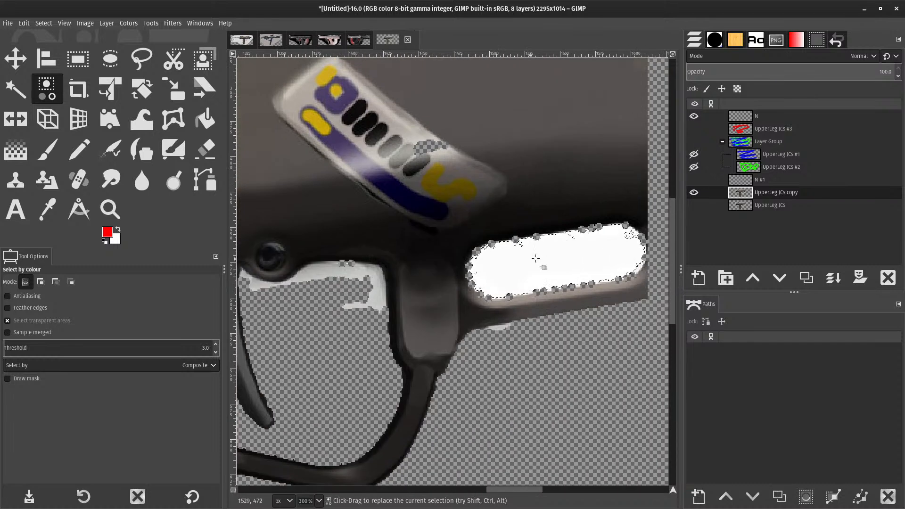
# - Raise the Select by Colour threshold to 15.0 and reselect the white patch to compare its coverage
pyautogui.click(216, 344)
pyautogui.keyDown('shift'); pyautogui.click(519, 259); pyautogui.keyUp('shift')
pyautogui.keyDown('shift'); pyautogui.click(515, 262); pyautogui.keyUp('shift')
pyautogui.keyDown('shift'); pyautogui.click(495, 263); pyautogui.keyUp('shift')
pyautogui.scroll(-3, 301, 255)
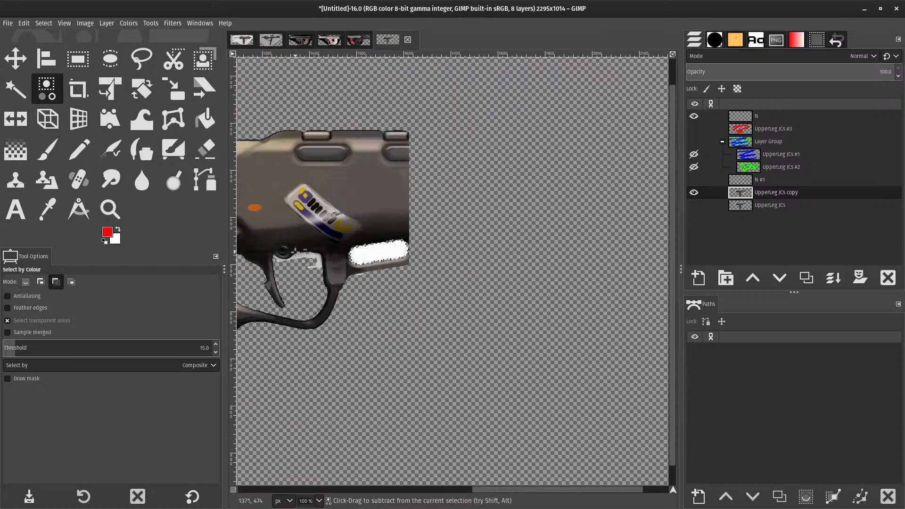
pyautogui.moveTo(340, 286); pyautogui.dragTo(304, 282)
pyautogui.scroll(-2, 518, 269)
pyautogui.scroll(4, 448, 263)
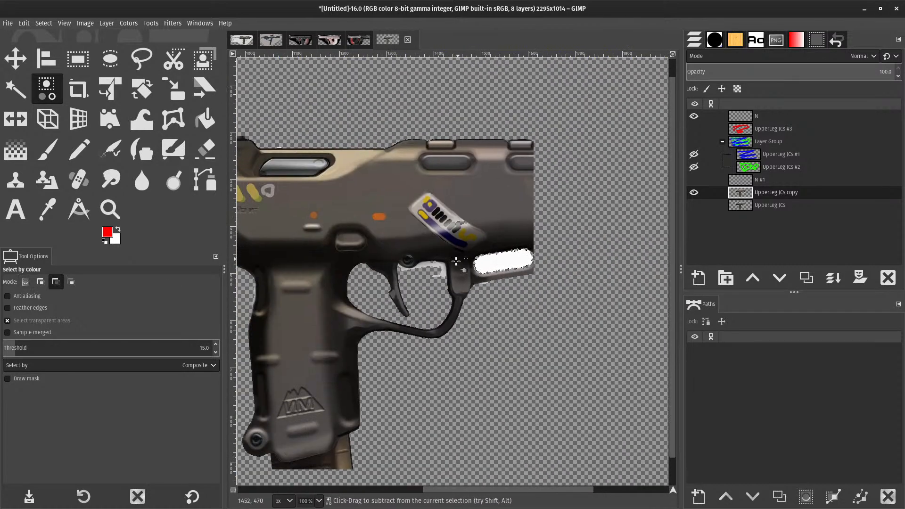
# - Set the Select by Colour threshold to 17.4, select the white patch and similar colours, and clear the selection
pyautogui.moveTo(14, 350); pyautogui.dragTo(15, 353)
pyautogui.click(546, 256)
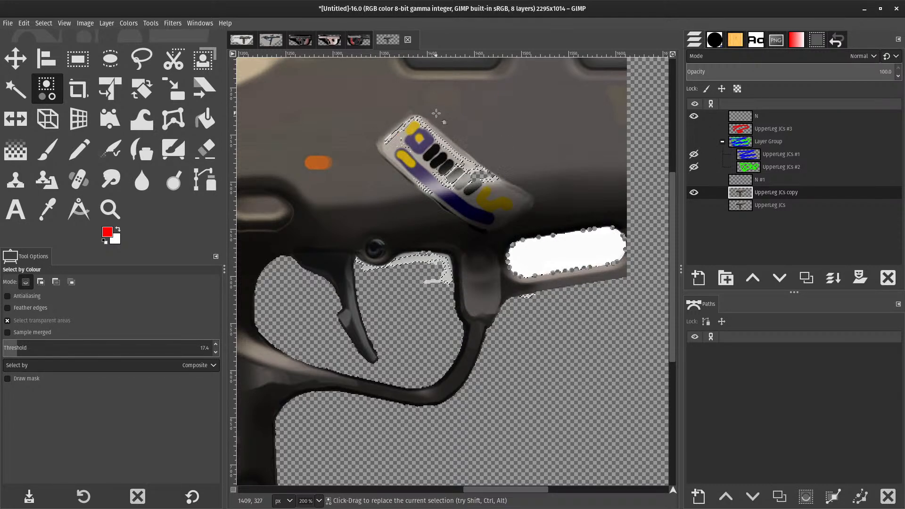
pyautogui.scroll(-3, 407, 283)
pyautogui.moveTo(318, 281); pyautogui.dragTo(212, 279)
pyautogui.scroll(3, 328, 260)
pyautogui.hotkey('ctrl', 'shift', 'a')
# - Review the criteria offered for Select by Colour and keep the matching set to Composite
pyautogui.moveTo(285, 254); pyautogui.dragTo(523, 220)
pyautogui.click(99, 366)
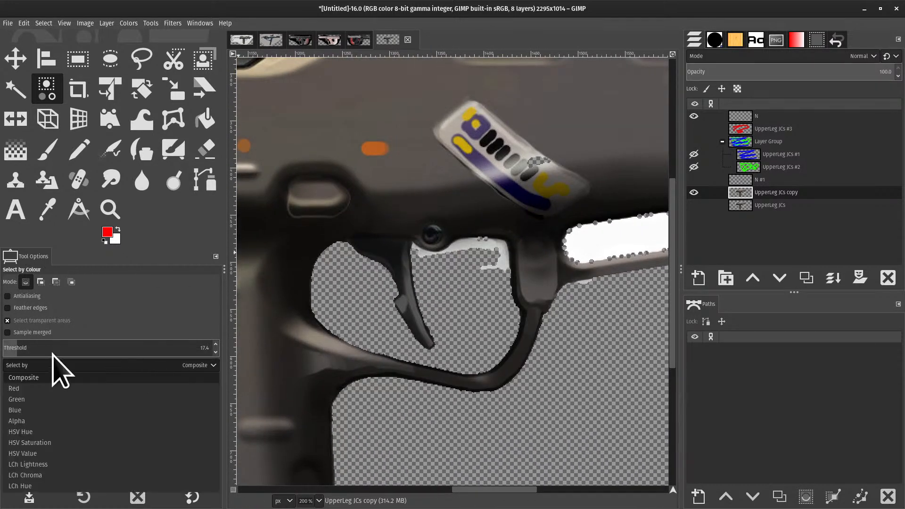
pyautogui.click(71, 376)
pyautogui.scroll(-3, 380, 292)
pyautogui.moveTo(420, 292); pyautogui.dragTo(518, 279)
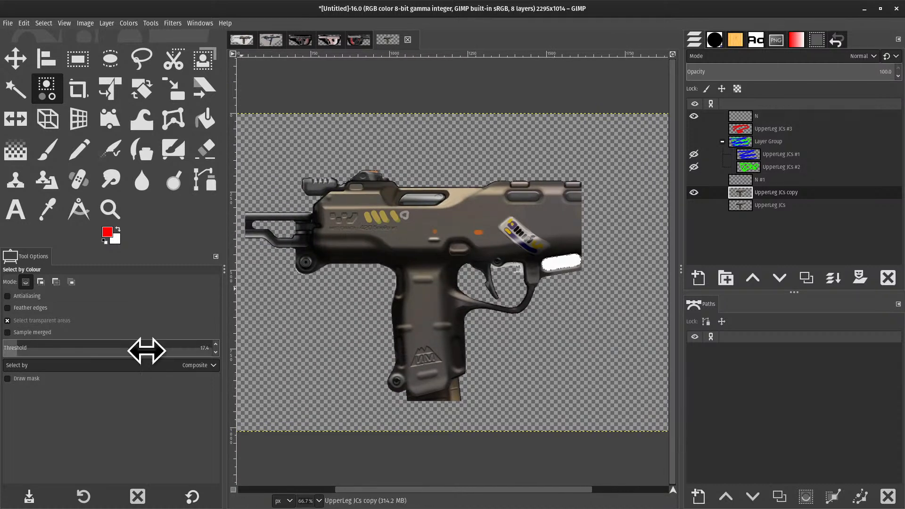
pyautogui.click(131, 366)
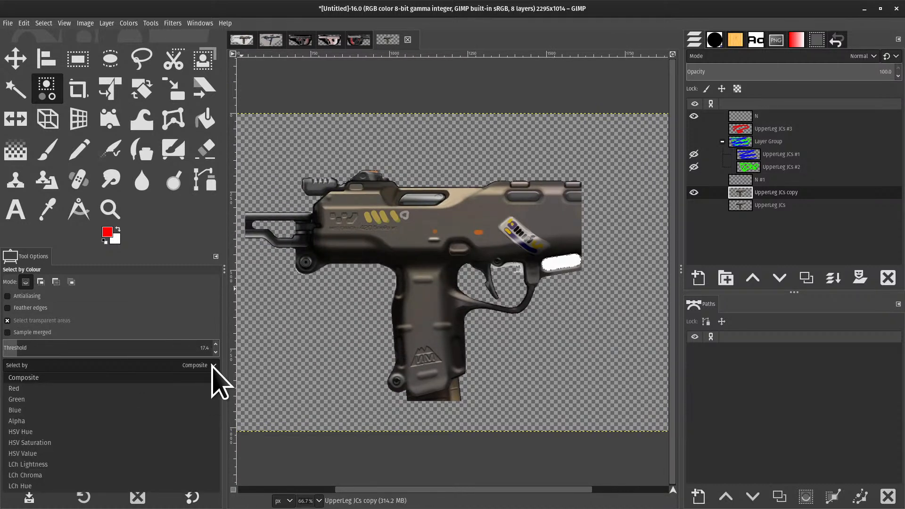
pyautogui.click(410, 312)
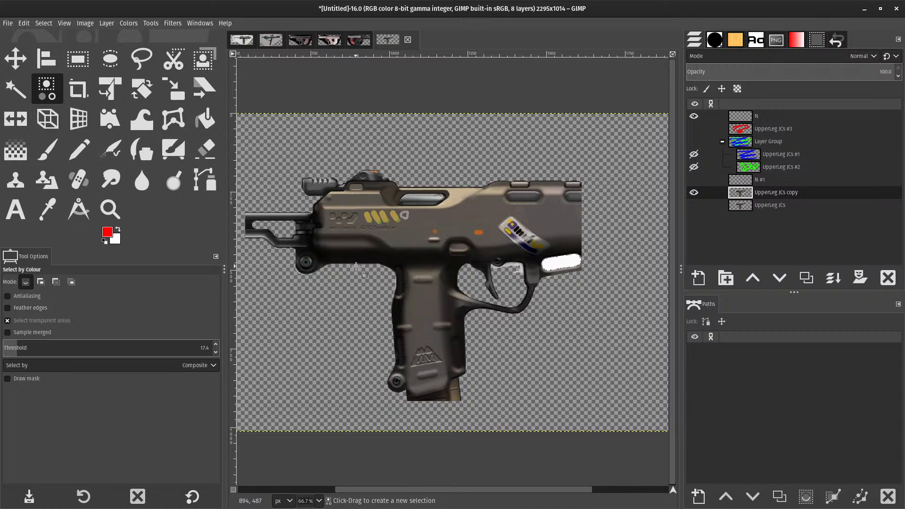
pyautogui.click(40, 365)
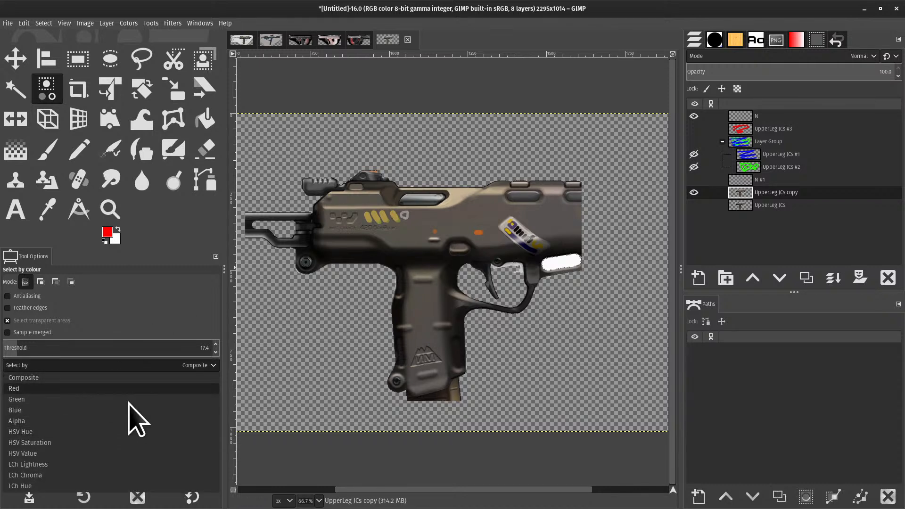
pyautogui.click(179, 377)
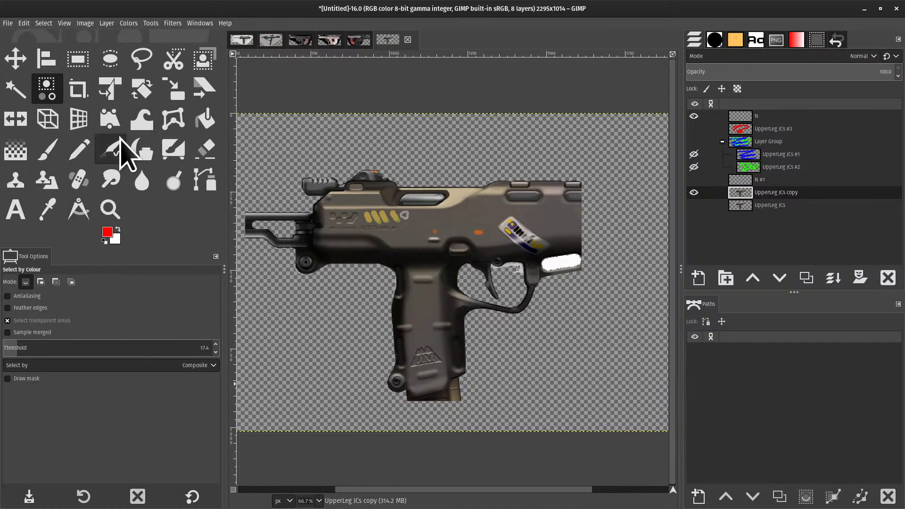
# - Draw a rectangular selection about 670 × 599 px across the gun's body and upper grip
pyautogui.click(42, 24)
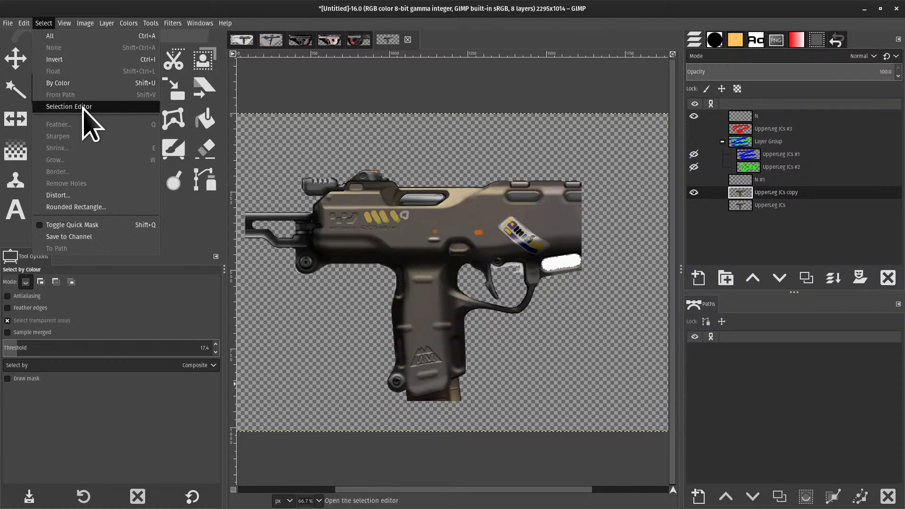
pyautogui.click(817, 40)
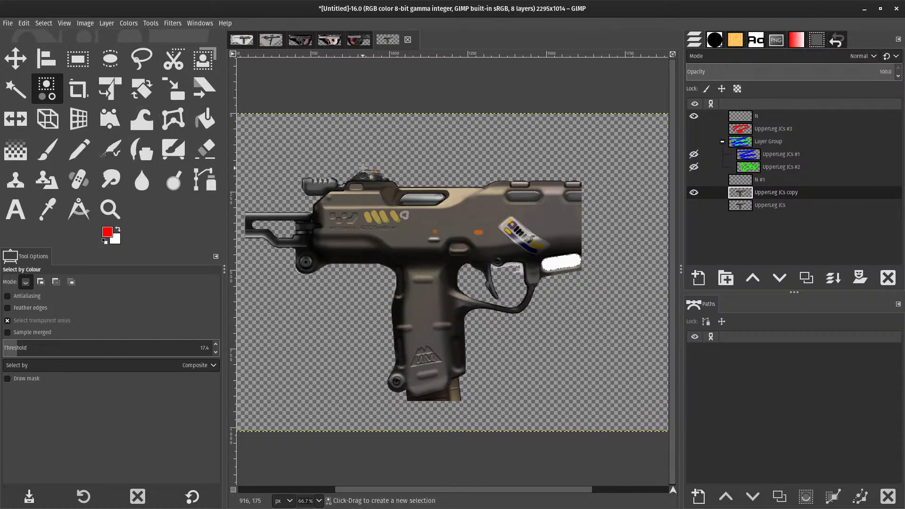
pyautogui.scroll(3, 333, 131)
pyautogui.scroll(-2, 423, 209)
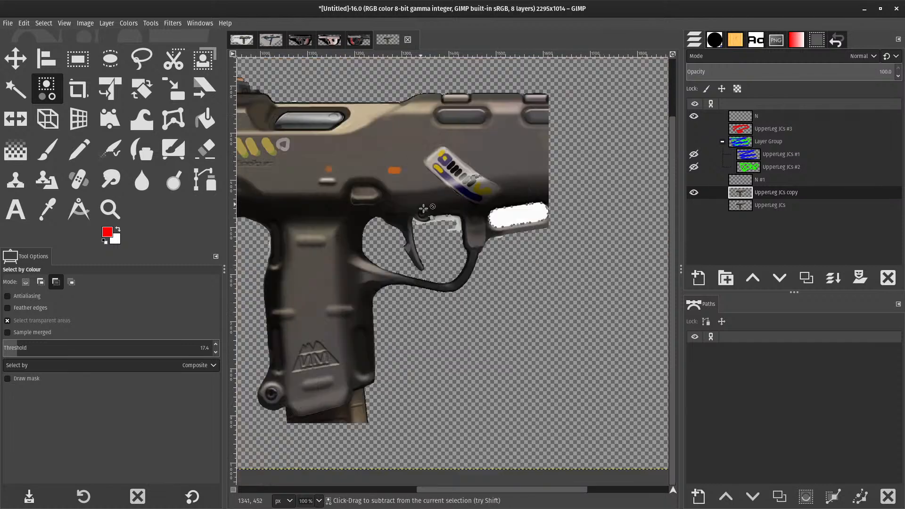
pyautogui.scroll(-1, 423, 209)
pyautogui.moveTo(424, 209); pyautogui.dragTo(487, 255)
pyautogui.hotkey('shift', 'r')
pyautogui.press('r')
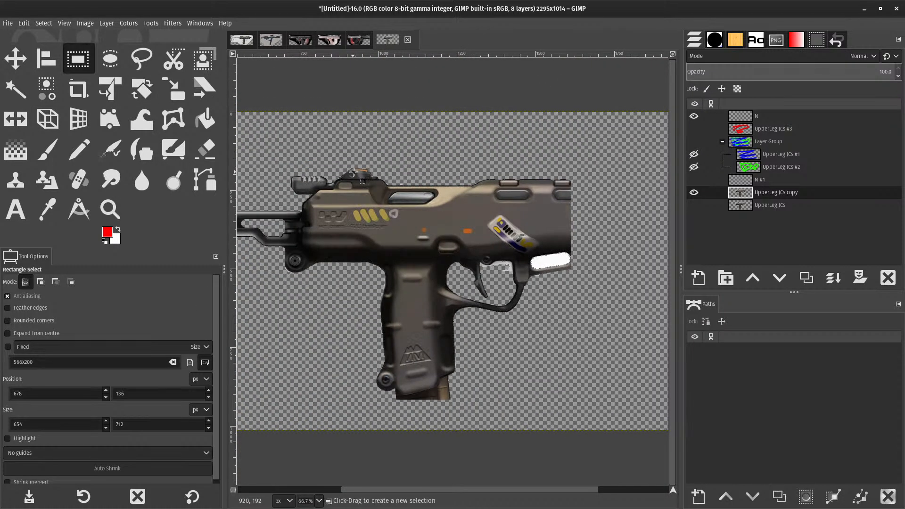
pyautogui.moveTo(333, 155); pyautogui.dragTo(421, 230)
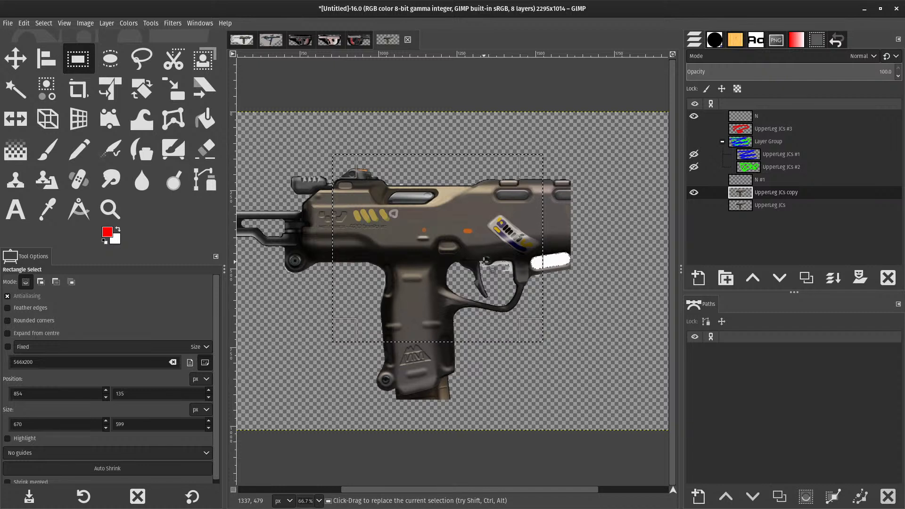
# - Try a selection by colour from the Selection Editor preview and undo it back to the rectangular selection
pyautogui.click(812, 41)
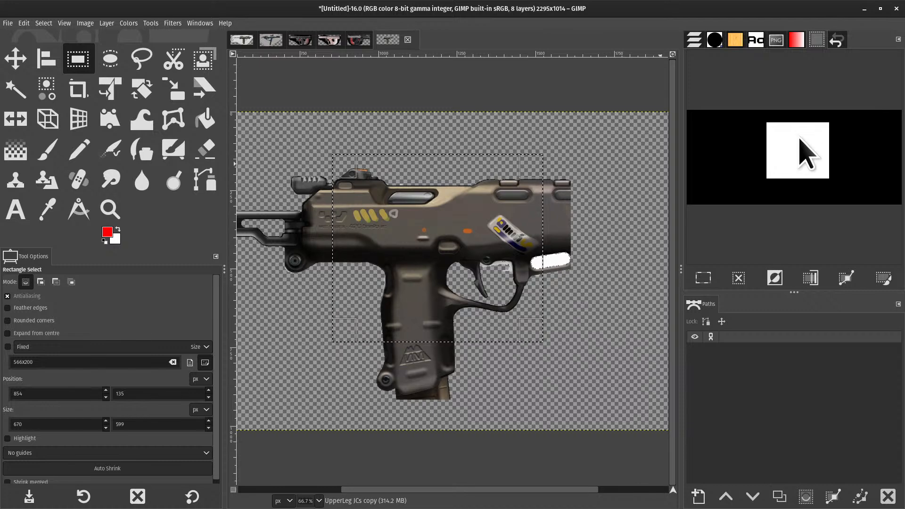
pyautogui.click(884, 279)
pyautogui.press('Escape')
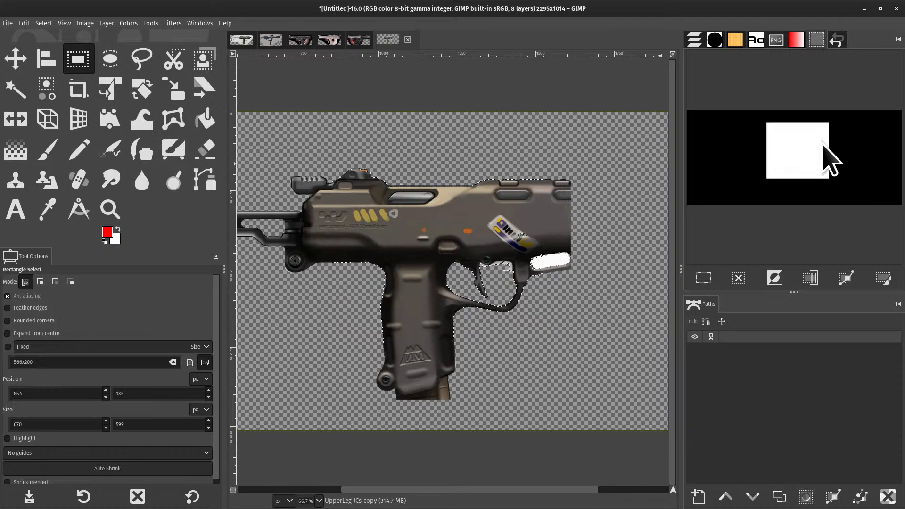
pyautogui.hotkey('ctrl', 'z')
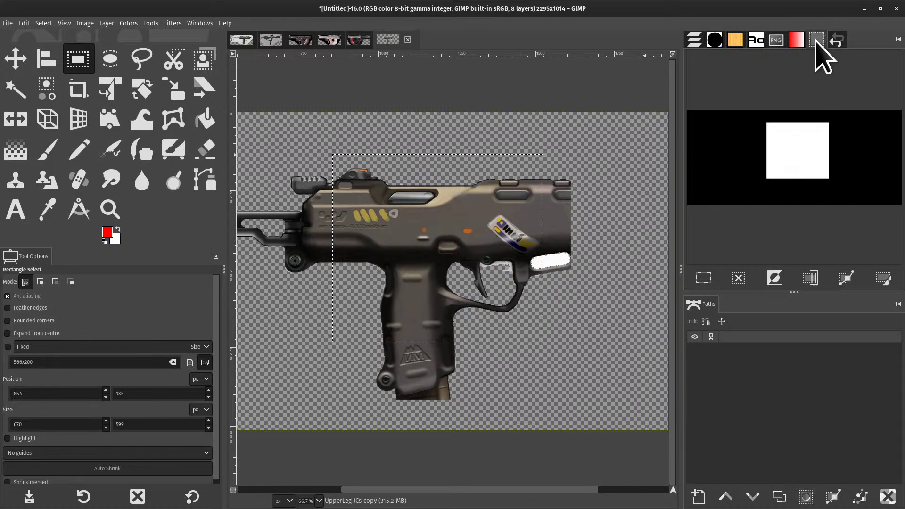
# - Close the Selection Editor tab and review the dockable dialogs available to add
pyautogui.rightClick(792, 39)
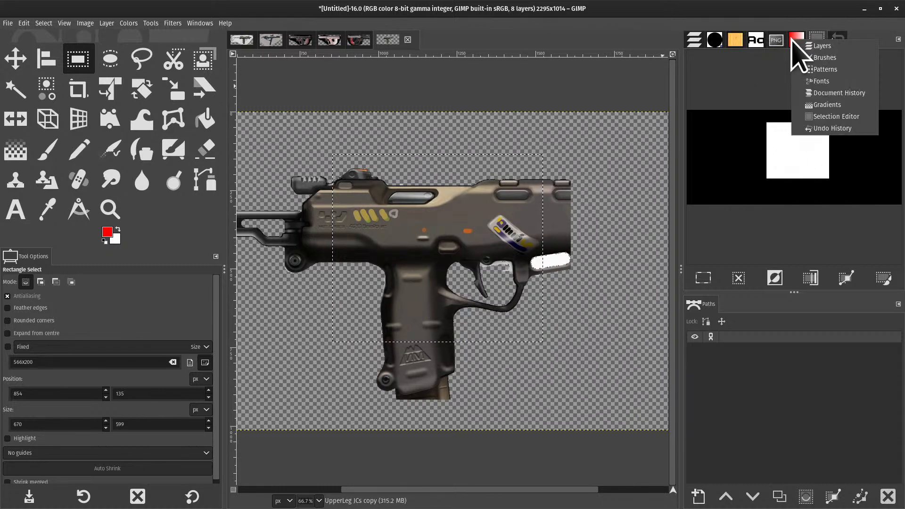
pyautogui.click(862, 24)
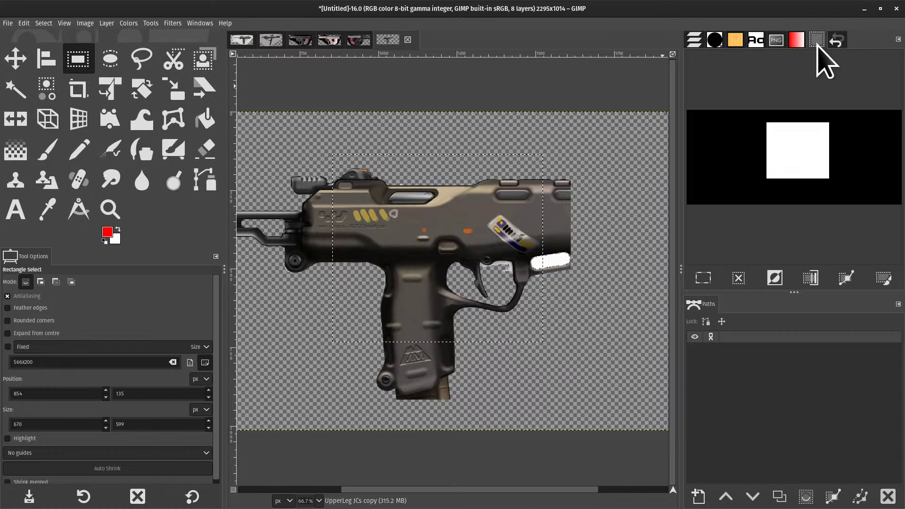
pyautogui.click(898, 40)
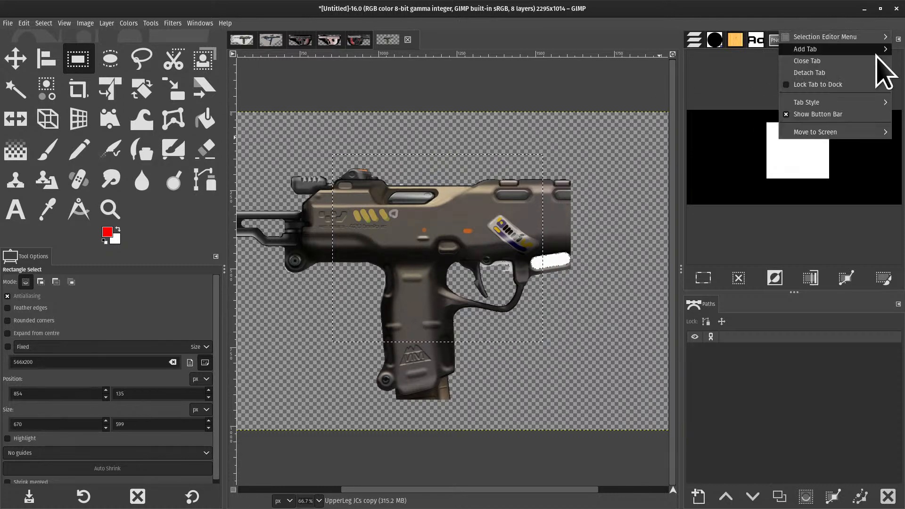
pyautogui.click(813, 61)
pyautogui.click(898, 39)
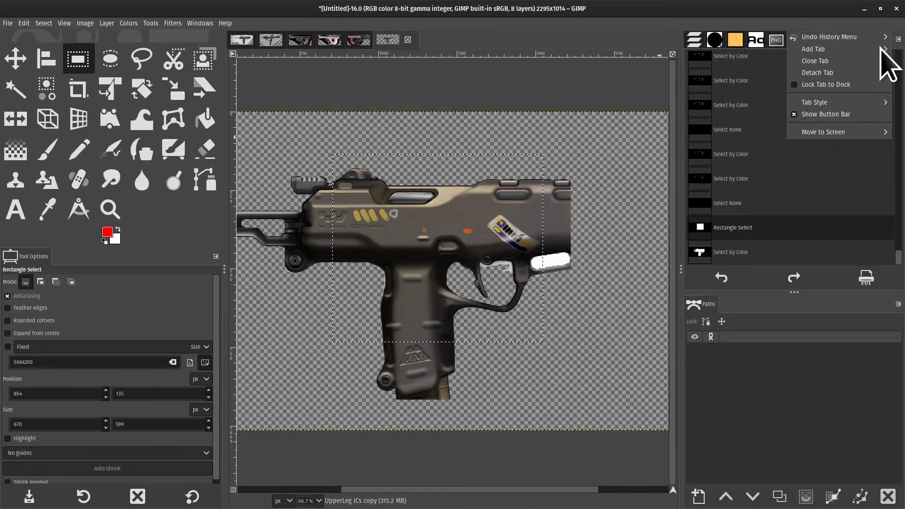
pyautogui.moveTo(814, 50)
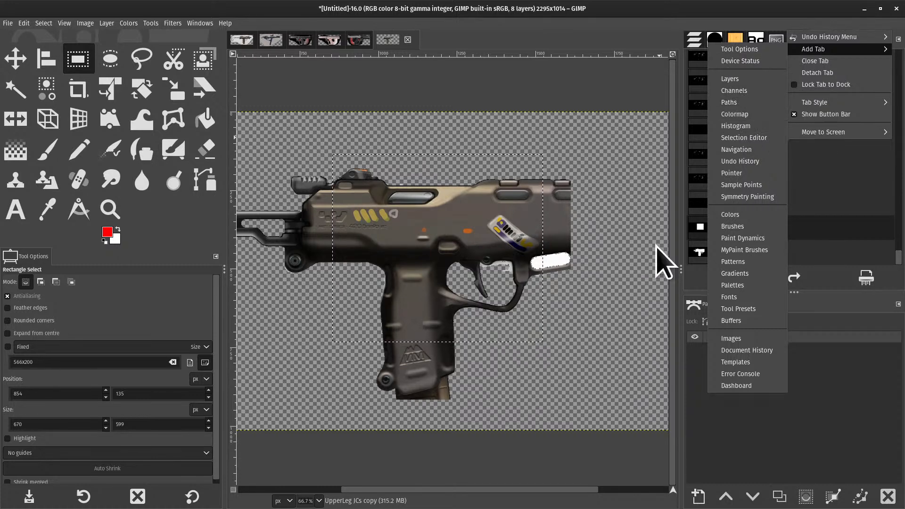
pyautogui.click(254, 222)
# - Deselect everything with Select None and undo the deselection to restore the rectangle
pyautogui.click(64, 23)
pyautogui.moveTo(43, 22)
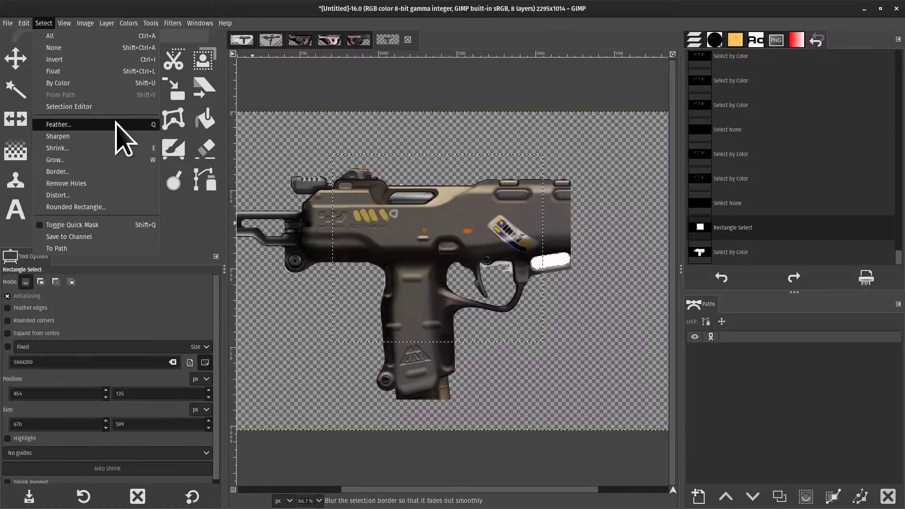
pyautogui.click(54, 48)
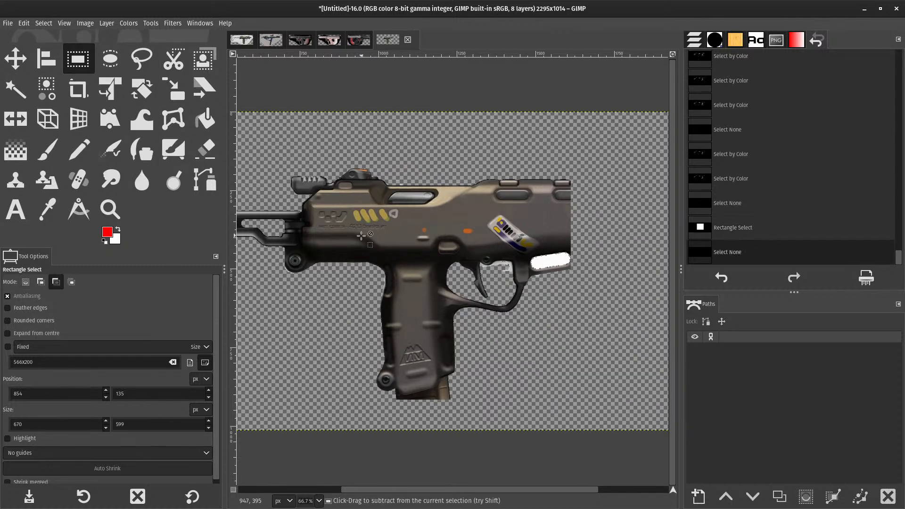
pyautogui.scroll(-1, 385, 204)
pyautogui.hotkey('ctrl', 'z')
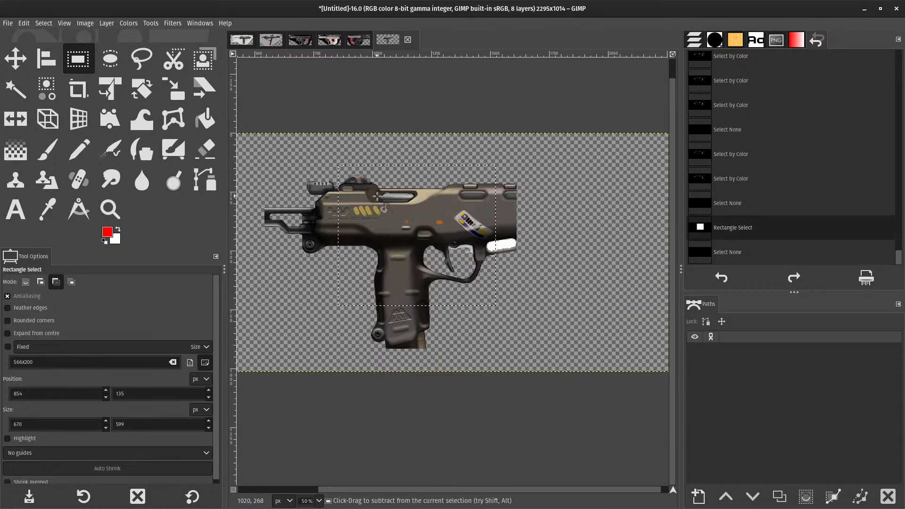
# - Bucket fill the rectangular selection with the red foreground colour on layer N
pyautogui.hotkey('shift', 'b')
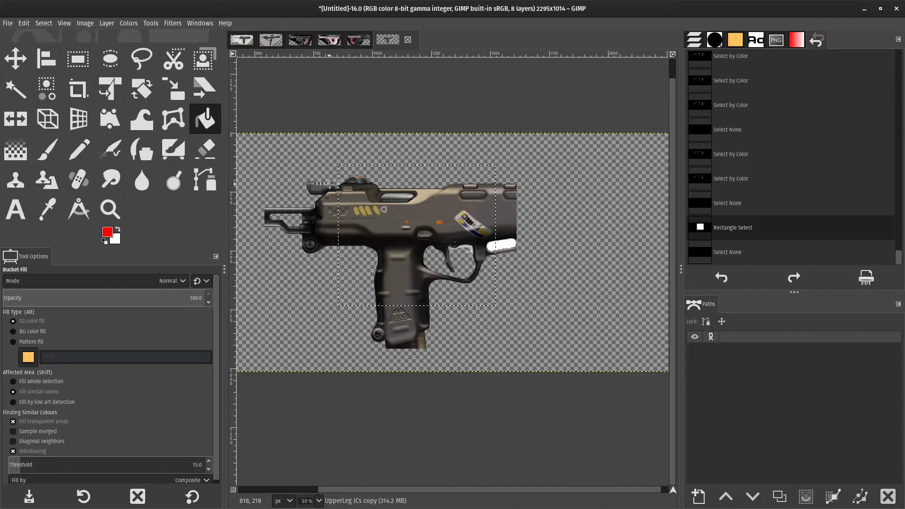
pyautogui.click(427, 181)
pyautogui.hotkey('ctrl', 'z')
pyautogui.click(694, 39)
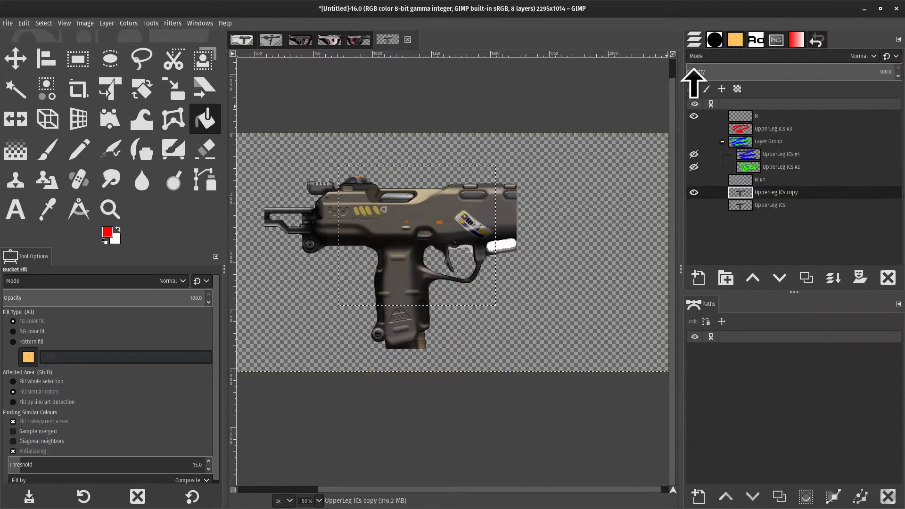
pyautogui.click(742, 182)
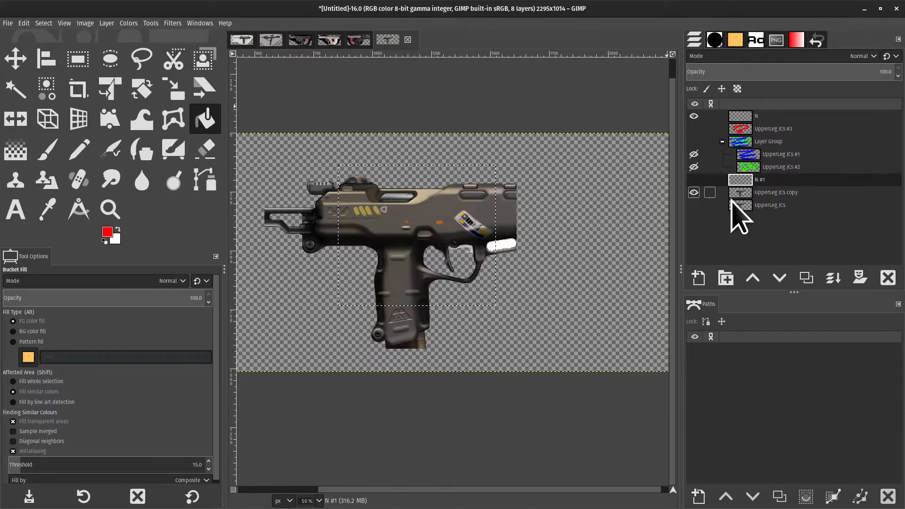
pyautogui.click(756, 113)
pyautogui.click(424, 212)
# - Inspect the edges of the red fill up close at its corner and undo the fill
pyautogui.scroll(2, 410, 208)
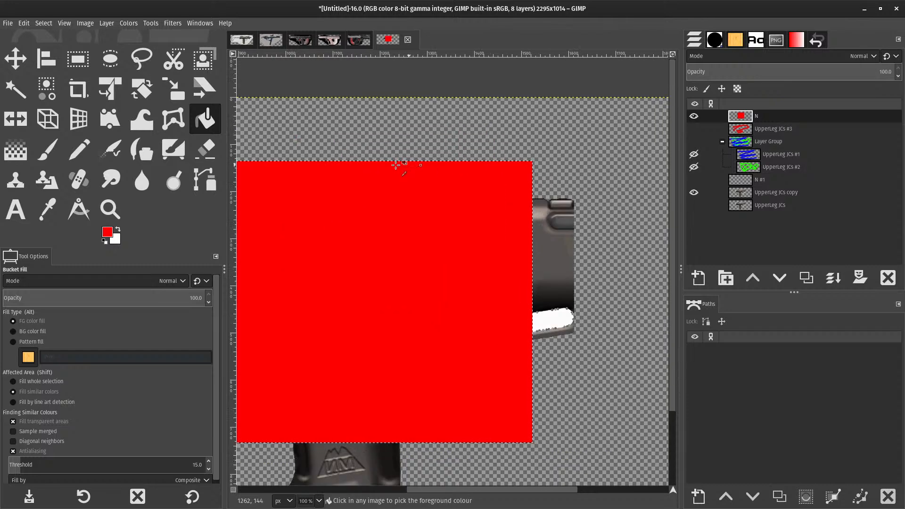
pyautogui.scroll(7, 396, 164)
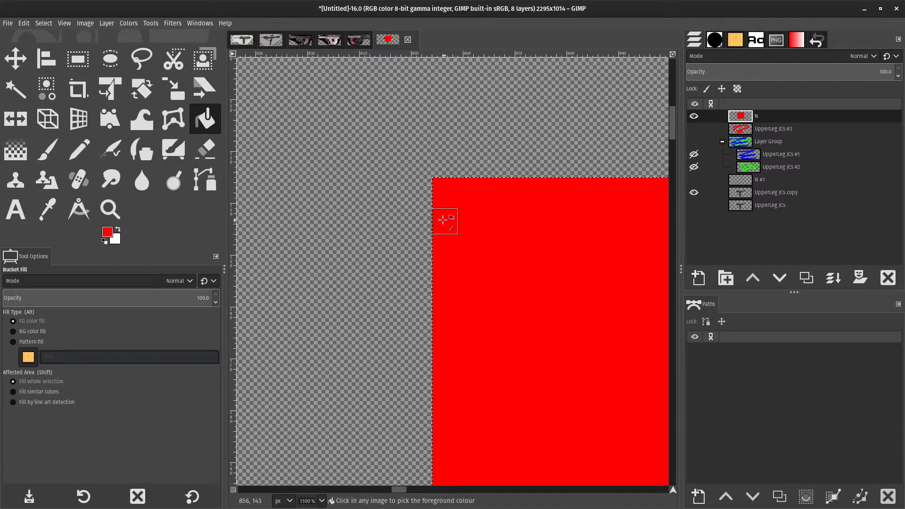
pyautogui.scroll(8, 430, 204)
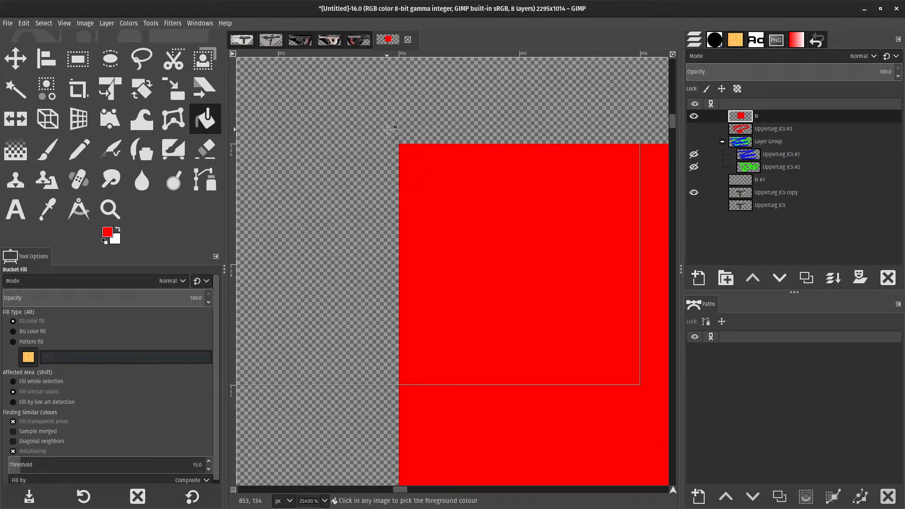
pyautogui.scroll(-20, 436, 170)
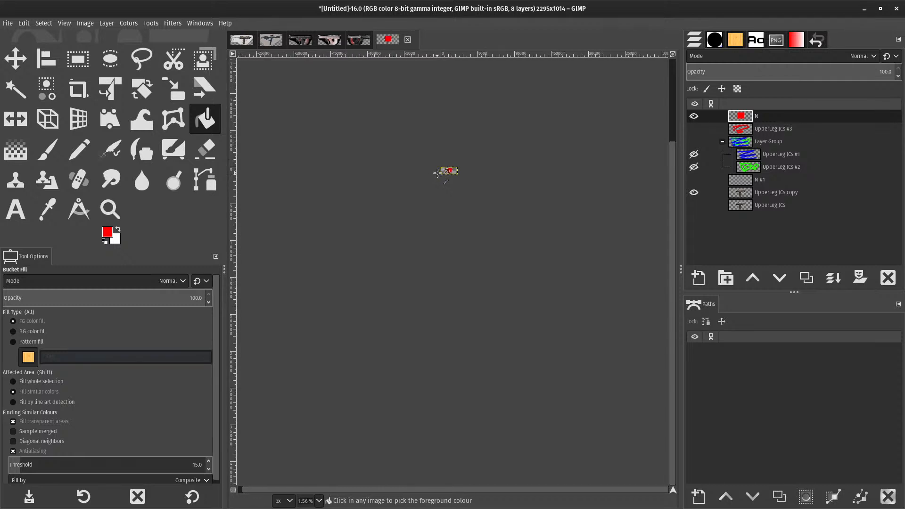
pyautogui.scroll(10, 436, 171)
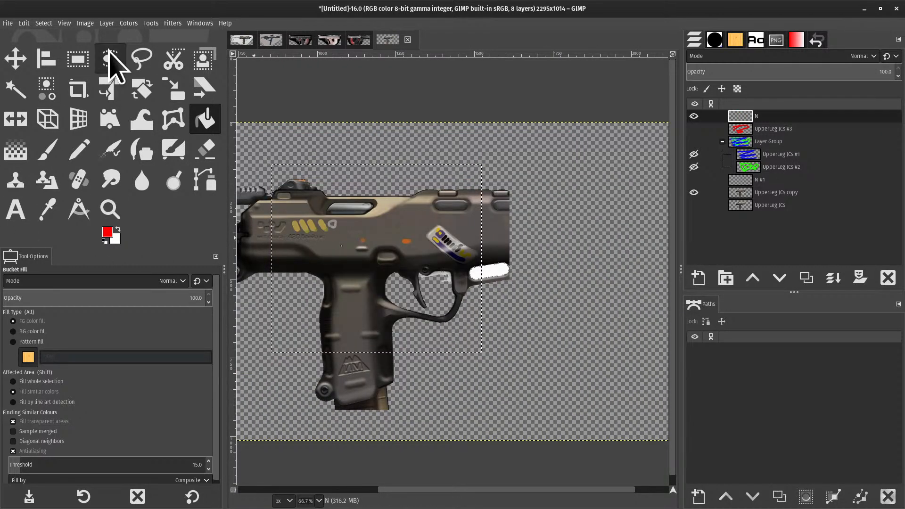
# - Feather the rectangular selection by 20 px and dismiss the unused Rotate tool
pyautogui.click(141, 88)
pyautogui.click(274, 208)
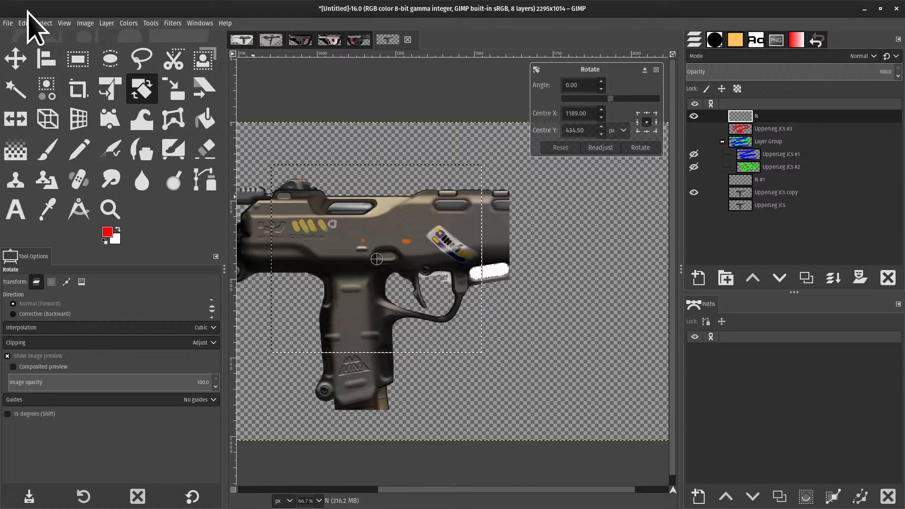
pyautogui.click(44, 23)
pyautogui.click(59, 135)
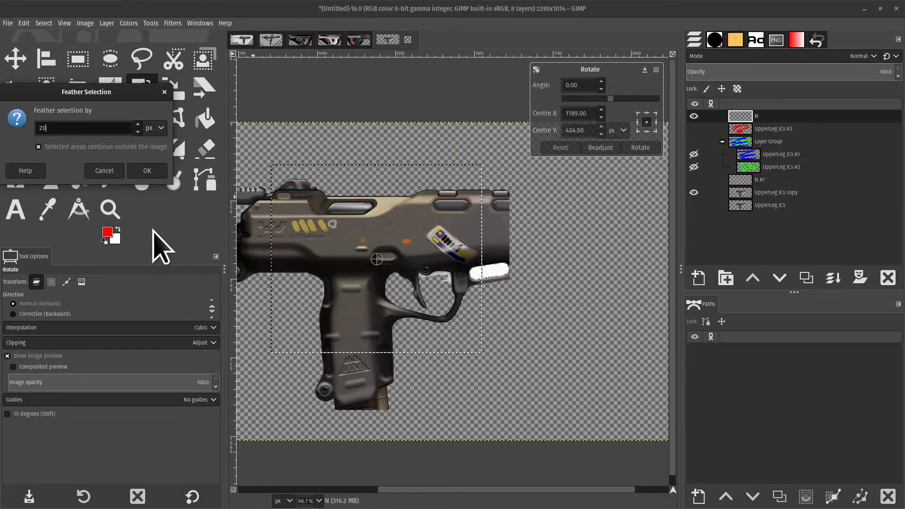
pyautogui.click(656, 69)
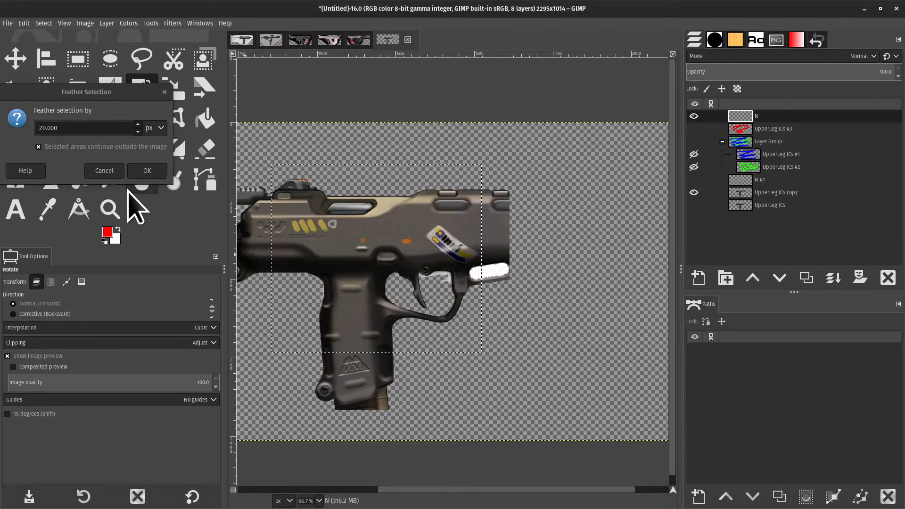
pyautogui.click(142, 171)
# - Bucket fill the feathered selection with red on layer N and inspect its upper edge
pyautogui.hotkey('shift', 'b')
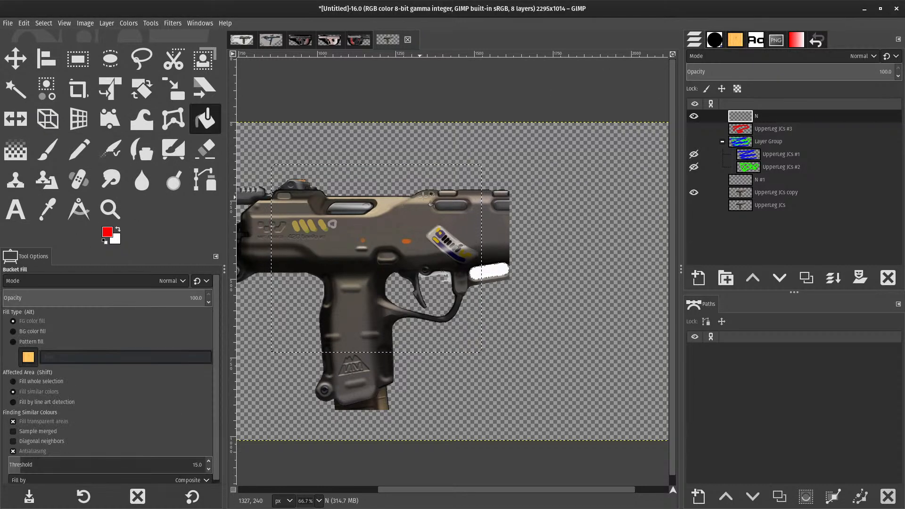
pyautogui.click(400, 201)
pyautogui.scroll(6, 245, 156)
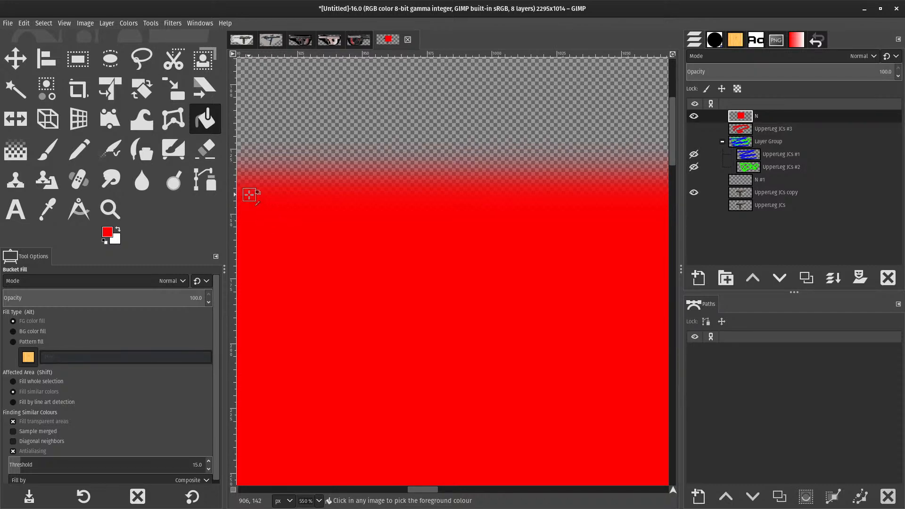
# - Inspect the softened edge of the red fill over the gun and undo the fill and its feathering
pyautogui.scroll(-5, 283, 212)
pyautogui.scroll(1, 333, 243)
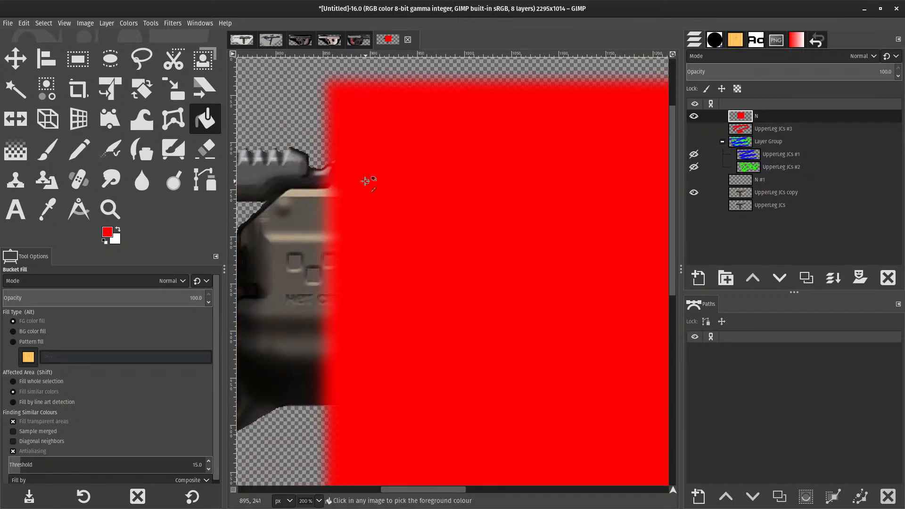
pyautogui.scroll(-3, 365, 180)
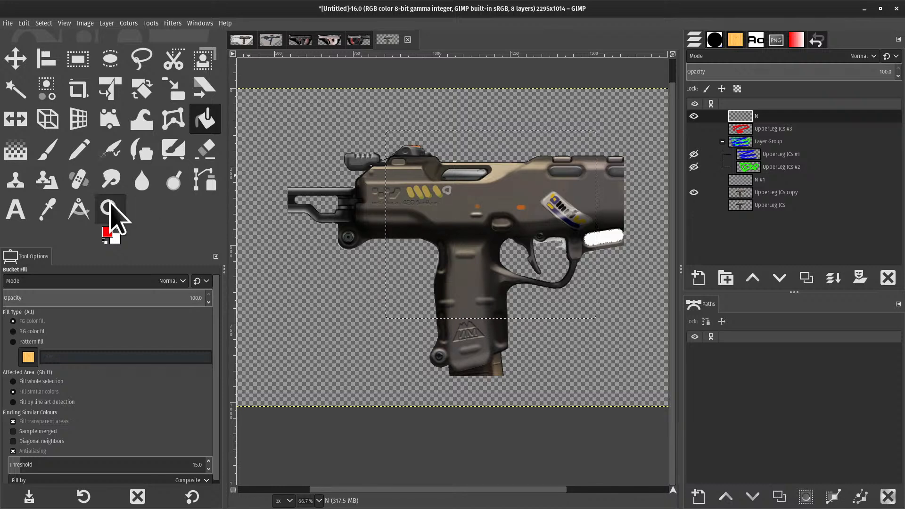
# - Feather the rectangular selection by 250 px and bucket fill it with red on layer N
pyautogui.click(23, 23)
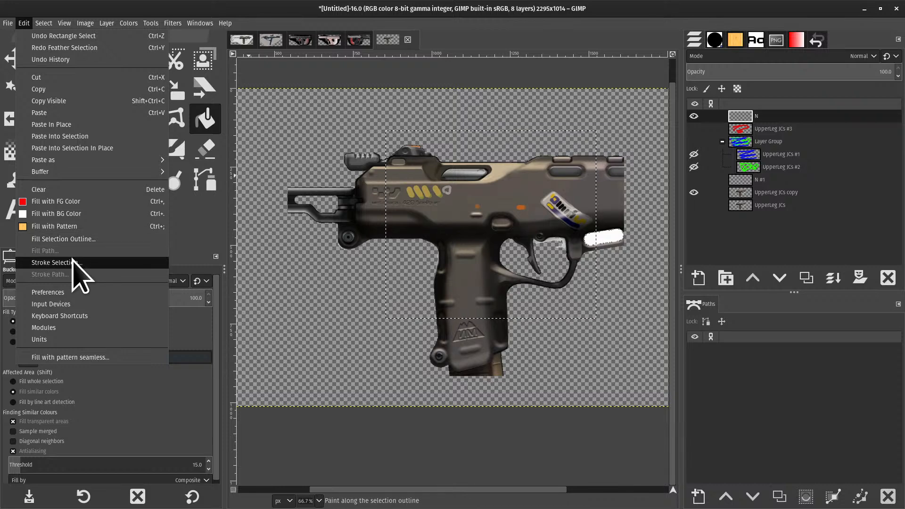
pyautogui.moveTo(44, 23)
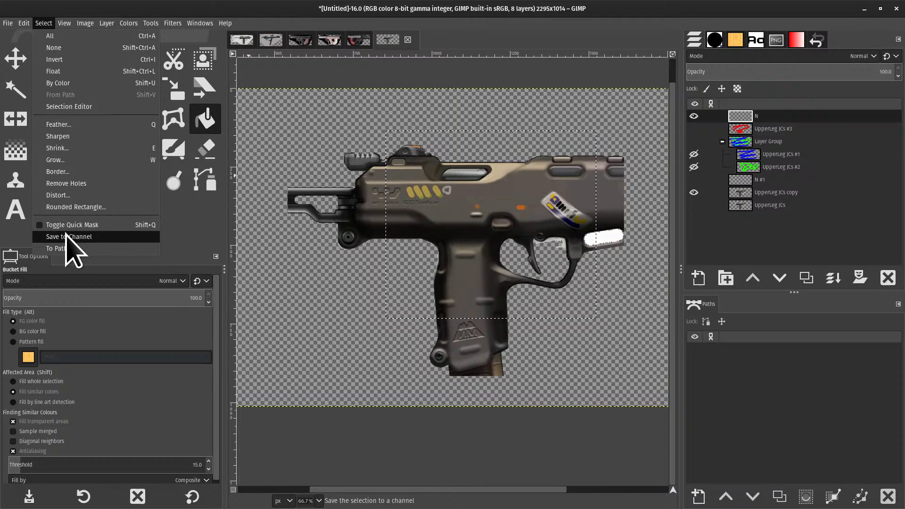
pyautogui.click(79, 124)
pyautogui.write('205')
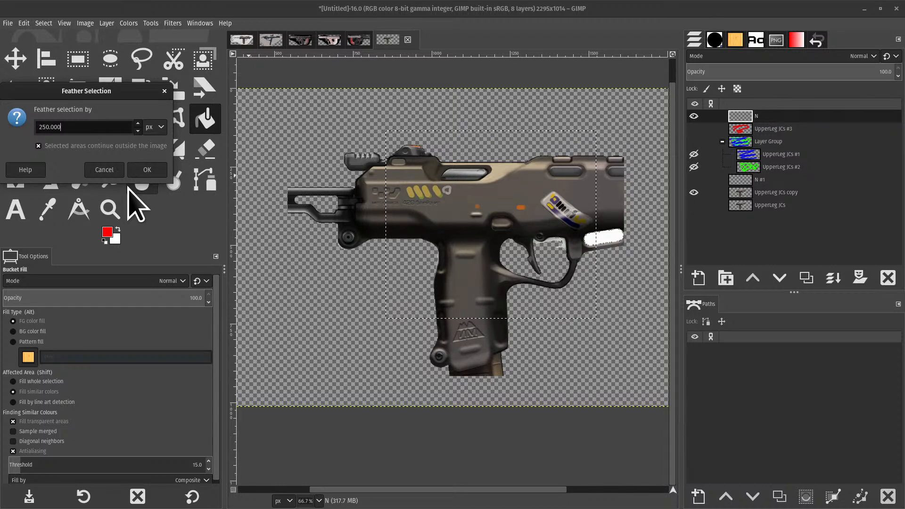
pyautogui.press('Return')
pyautogui.click(404, 218)
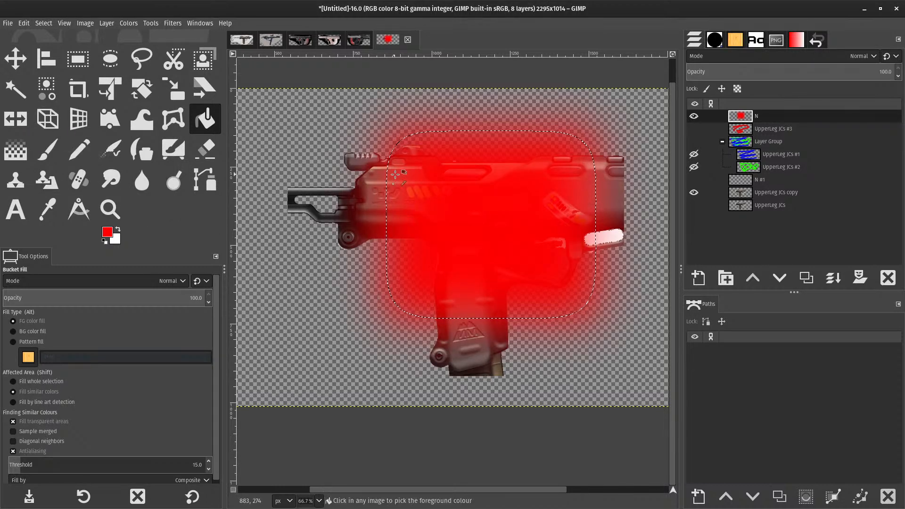
# - Inspect the red fill's wide soft fade over the gun, and undo both the fill and the 250 px feathering
pyautogui.scroll(4, 395, 175)
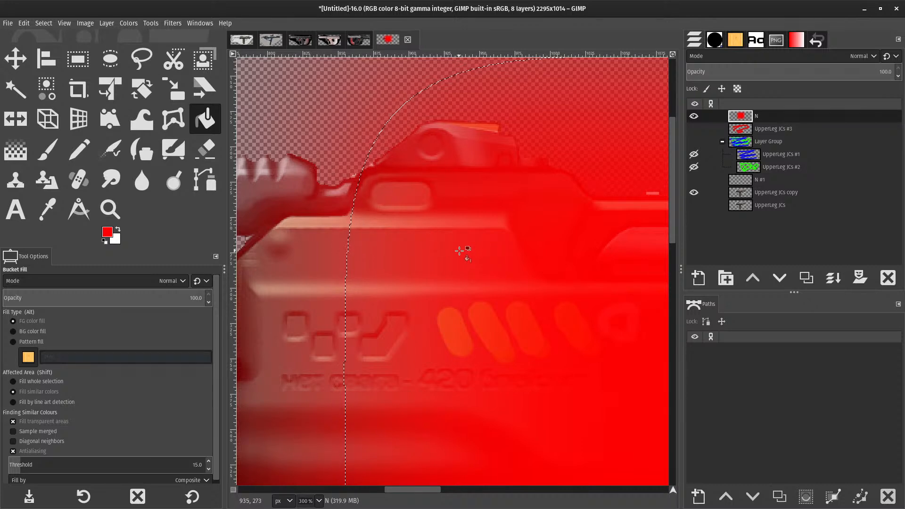
pyautogui.scroll(-4, 448, 236)
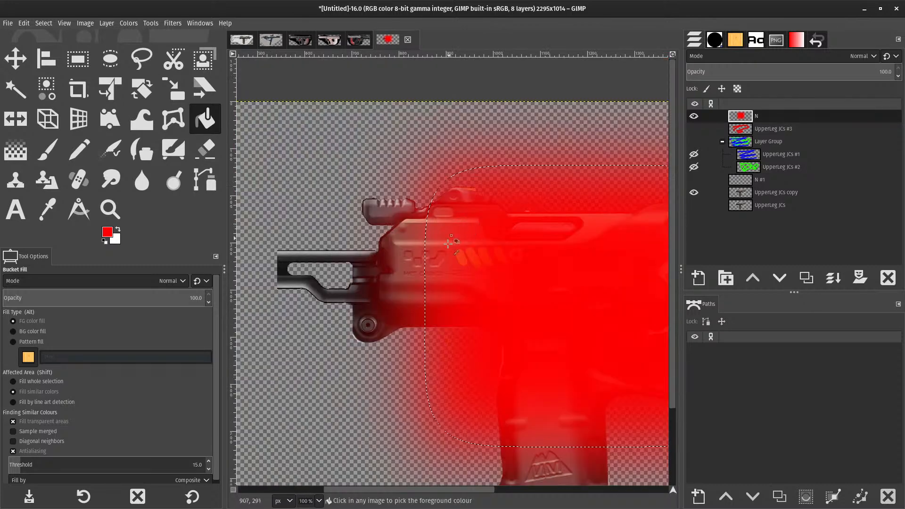
pyautogui.scroll(2, 487, 264)
pyautogui.hotkey('ctrl', 'z')
pyautogui.scroll(-2, 427, 234)
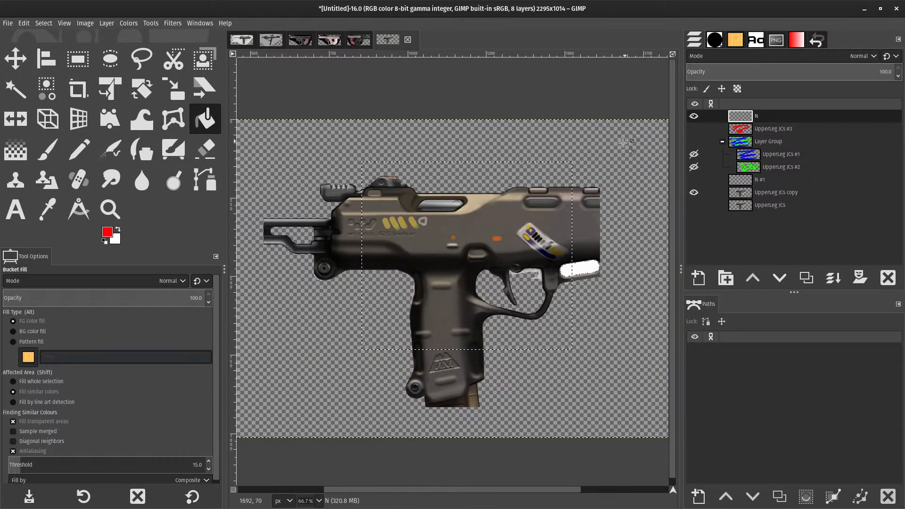
pyautogui.rightClick(735, 118)
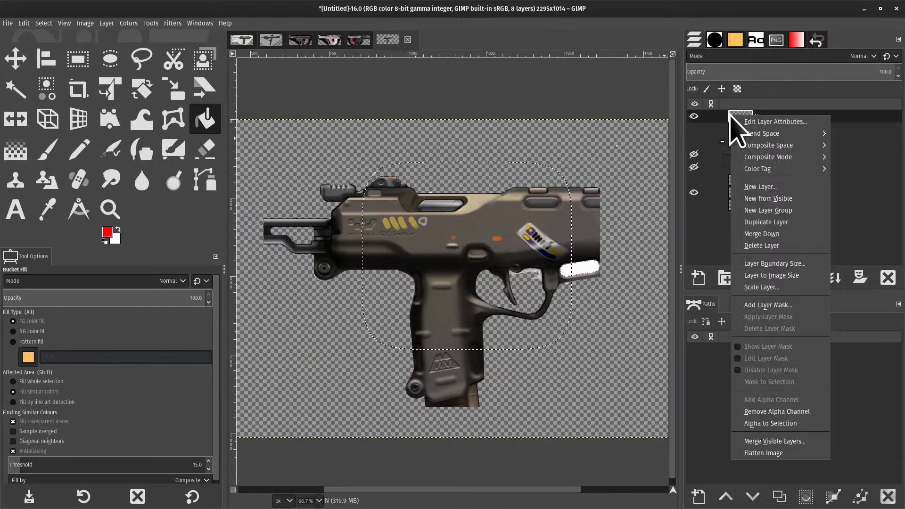
pyautogui.press('Escape')
pyautogui.hotkey('ctrl', 'z')
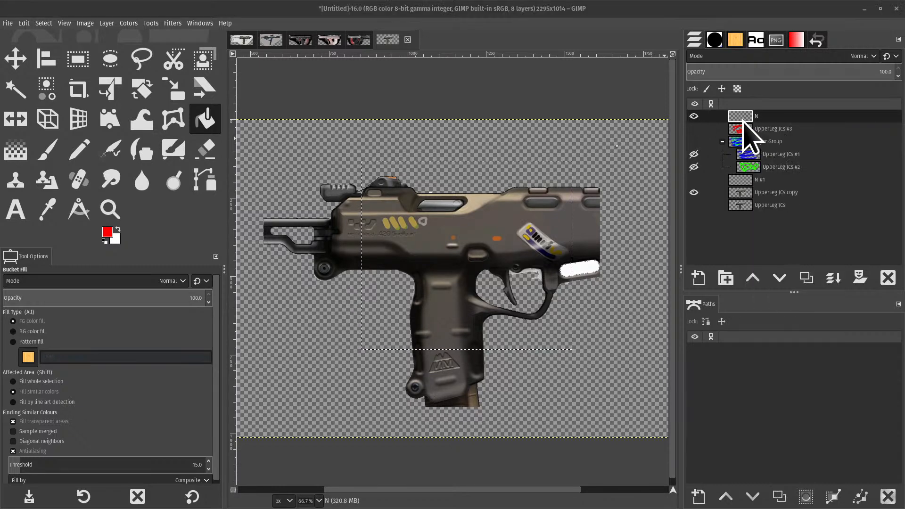
# - Add a new layer above layer N and bucket fill the rectangular selection with red on layer N
pyautogui.hotkey('shift', 'ctrl', 'n')
pyautogui.click(861, 276)
pyautogui.click(758, 130)
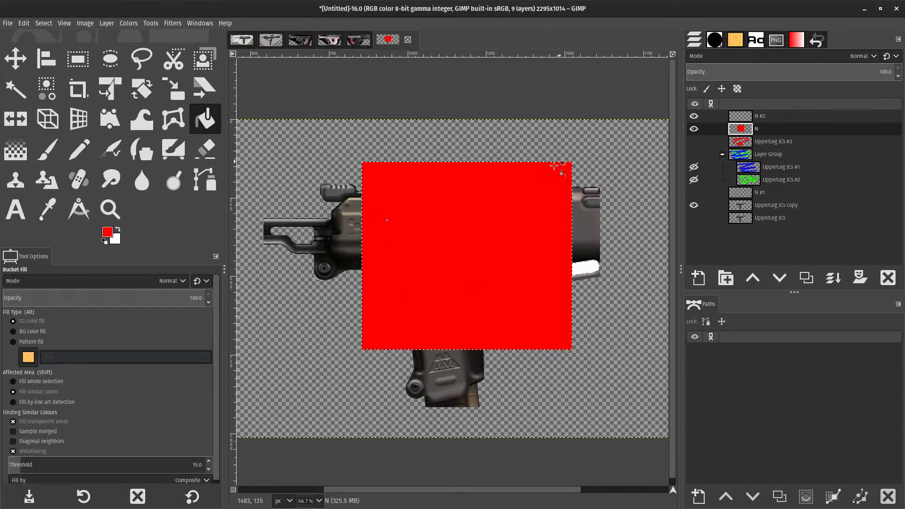
# - Feather the selection by 250 px and bucket fill it with red on the new layer N #2
pyautogui.click(739, 116)
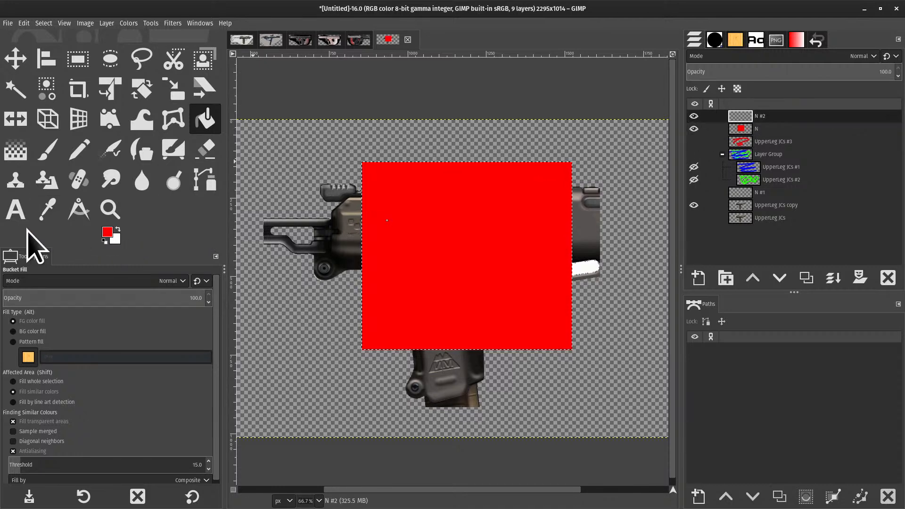
pyautogui.click(45, 23)
pyautogui.click(52, 125)
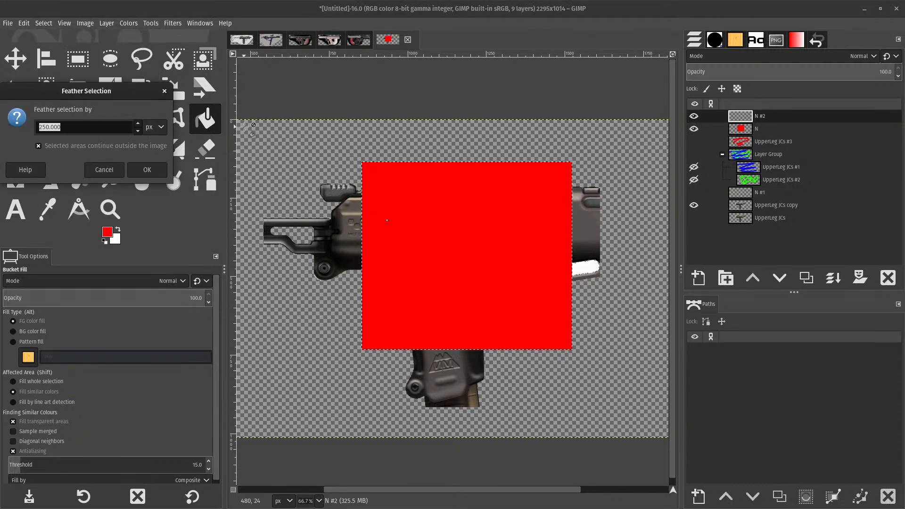
pyautogui.press('Return')
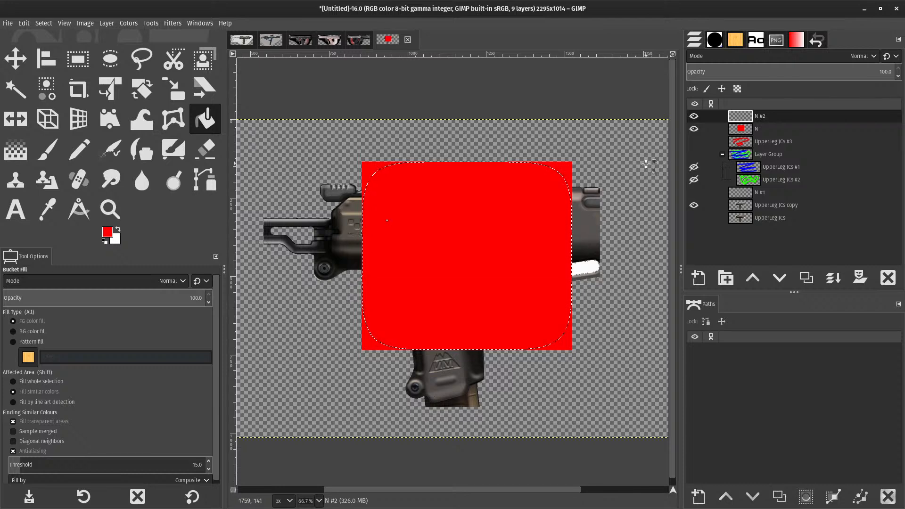
pyautogui.click(392, 240)
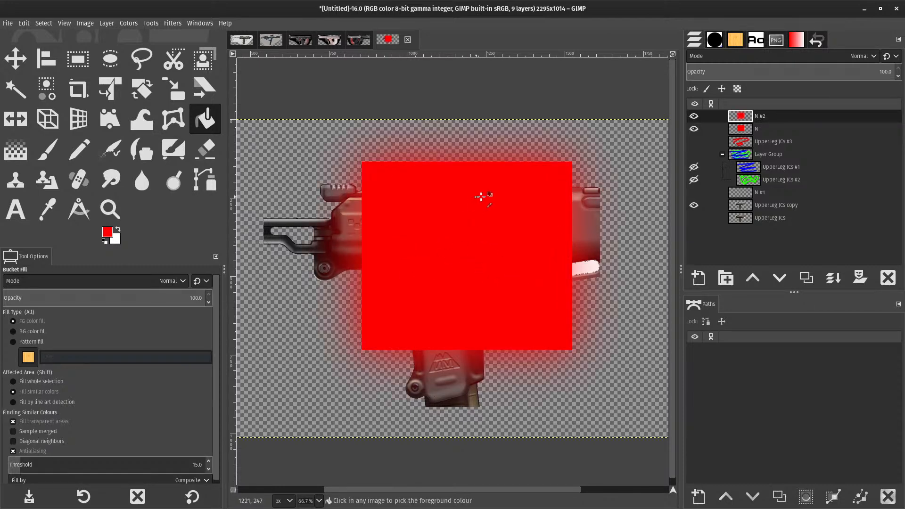
# - Compare the feathered fill's halo with the hard-edged red rectangle, and undo the feathered fill and the feathering
pyautogui.scroll(2, 480, 197)
pyautogui.scroll(-1, 439, 182)
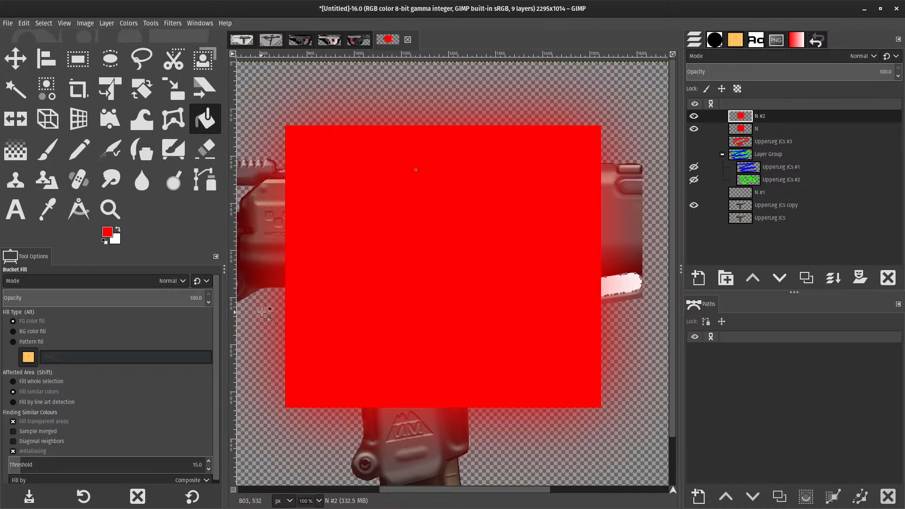
pyautogui.hotkey('ctrl', 'z')
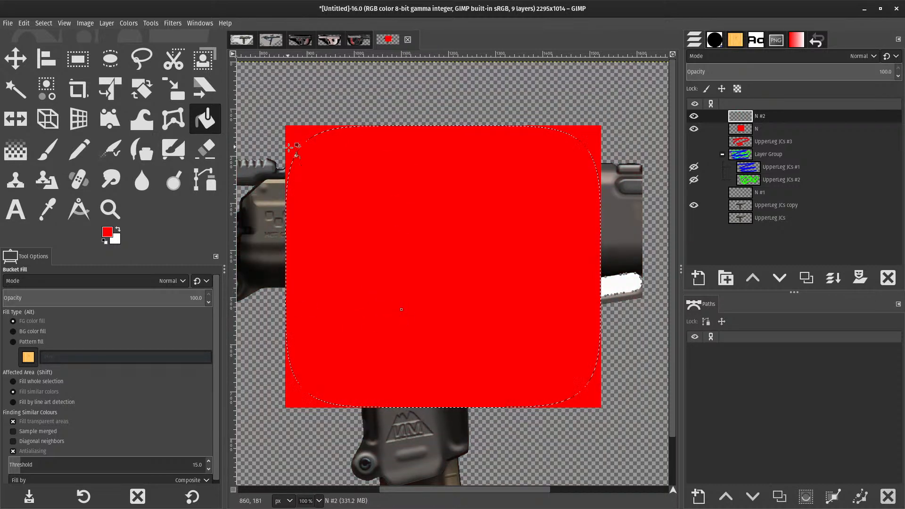
pyautogui.hotkey('ctrl', 'z')
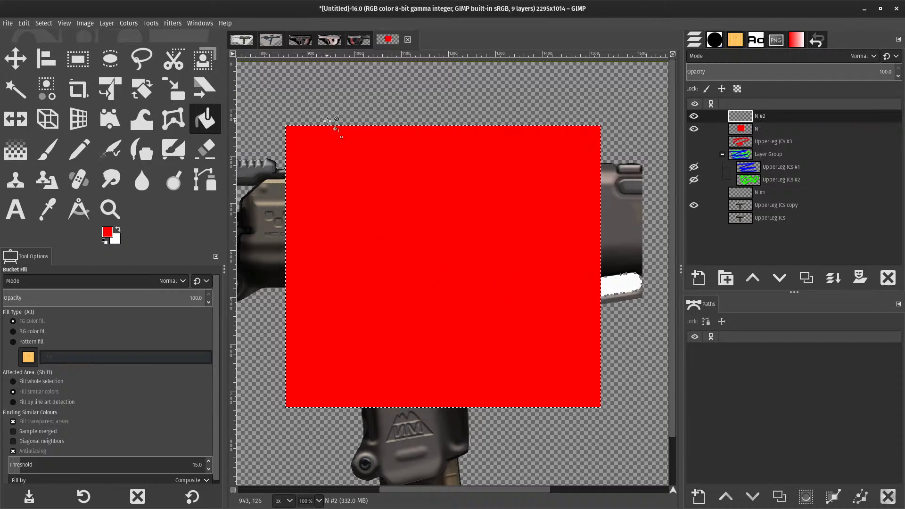
# - Grow the rectangular selection by 20 px
pyautogui.hotkey('ctrl', 'g')
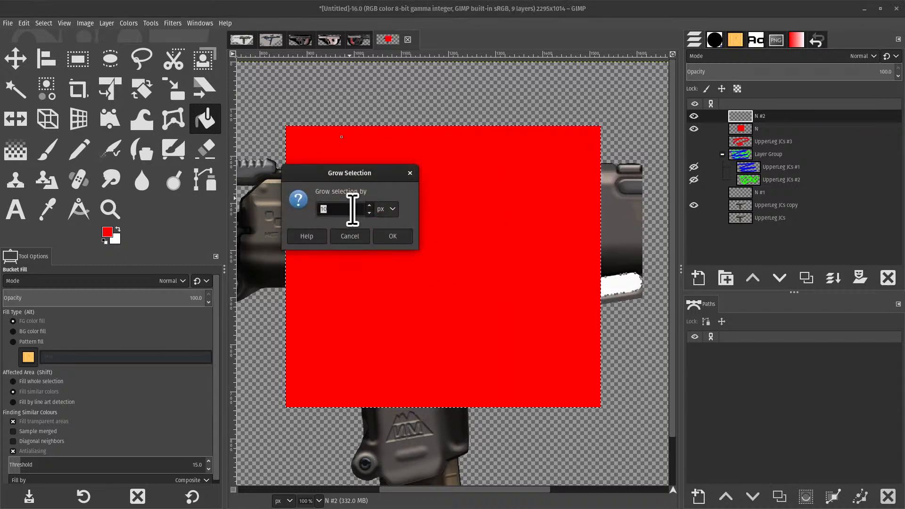
pyautogui.write('20')
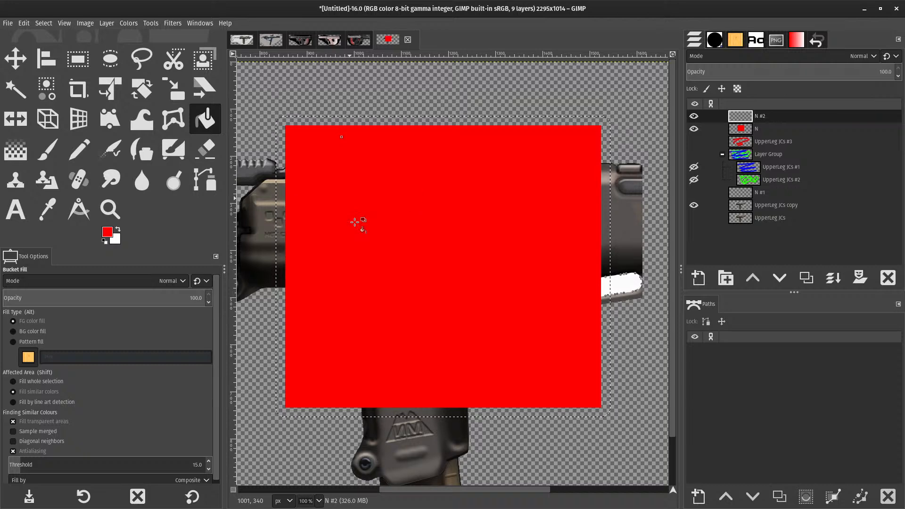
pyautogui.press('shift')
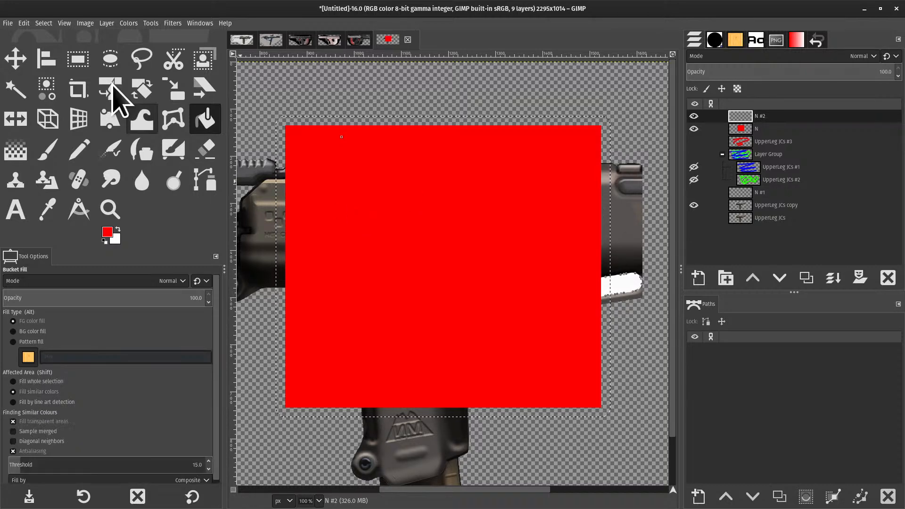
# - Cancel feathering the grown selection and undo the 20 px growth
pyautogui.click(24, 23)
pyautogui.moveTo(44, 23)
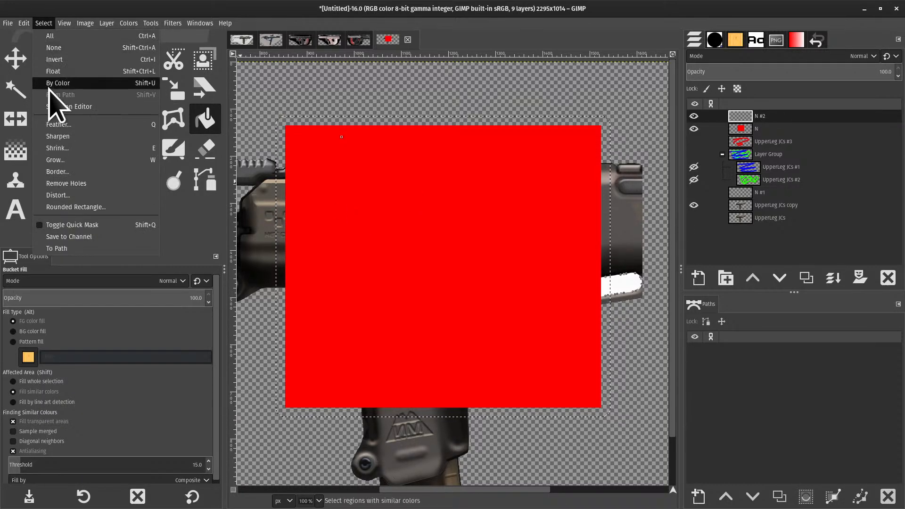
pyautogui.click(58, 124)
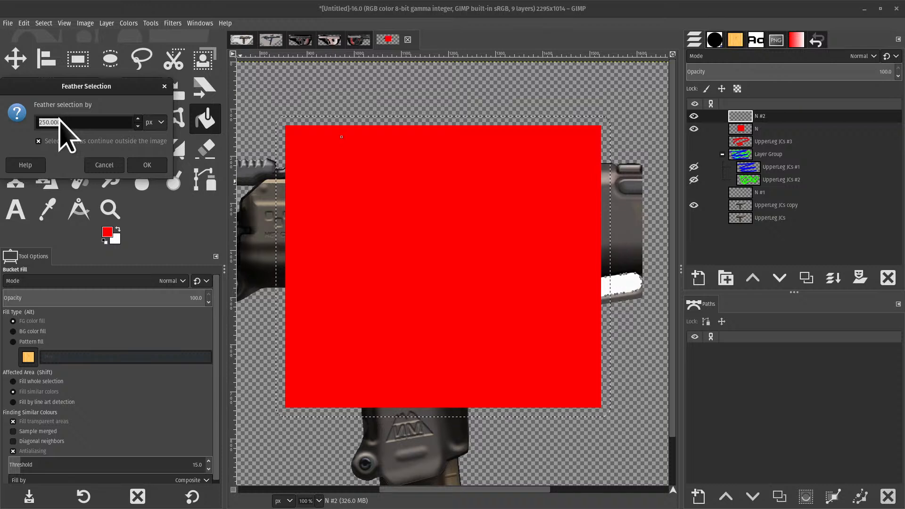
pyautogui.press('Escape')
pyautogui.press('shift')
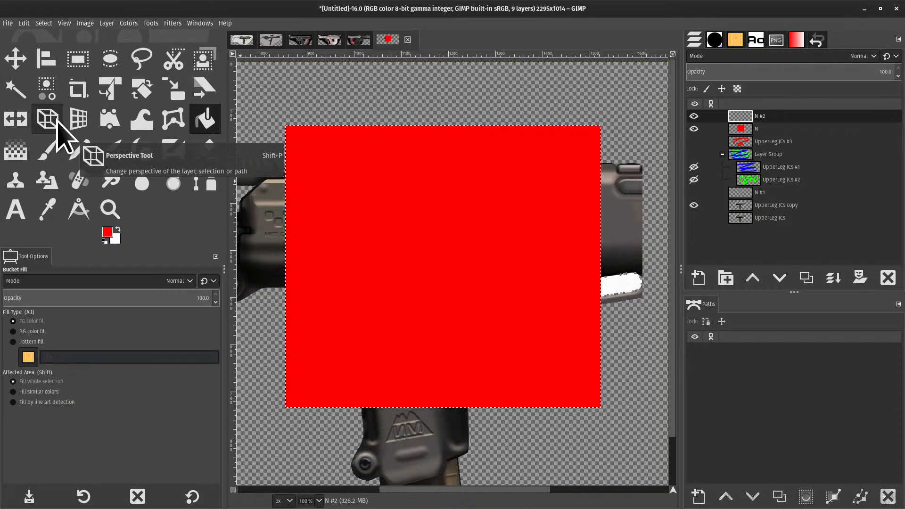
# - Grow the selection outward well beyond the edges of the red rectangle
pyautogui.hotkey('shift', 'g')
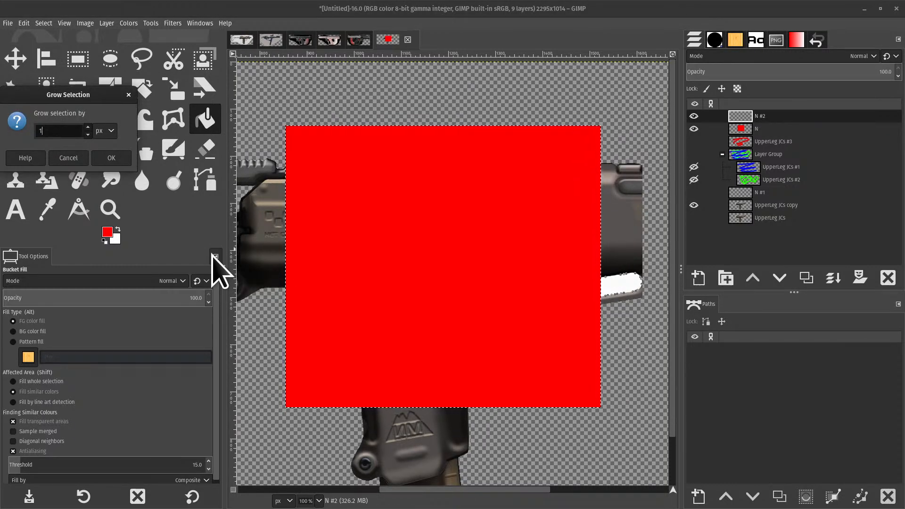
pyautogui.press('Return')
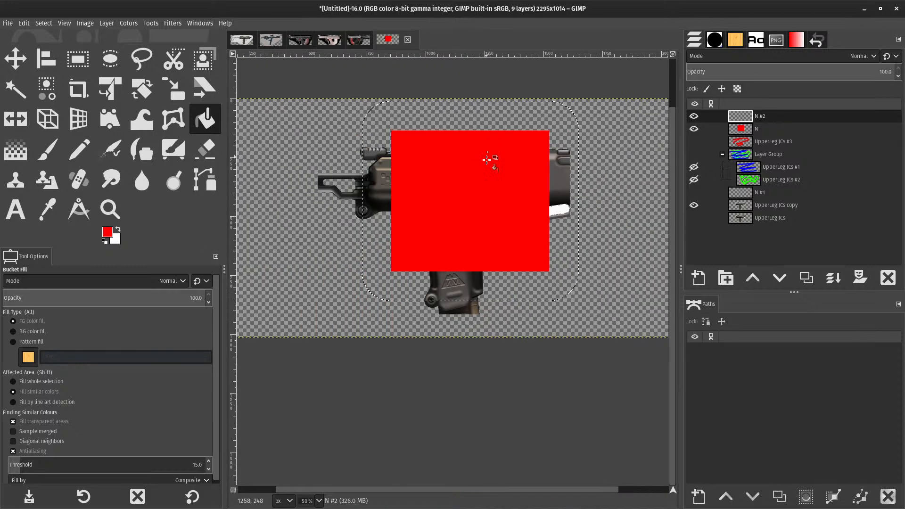
pyautogui.scroll(-2, 489, 157)
pyautogui.press('shift')
# - Feather the grown selection by 250 px and bucket fill it with red on layer N #2
pyautogui.click(37, 23)
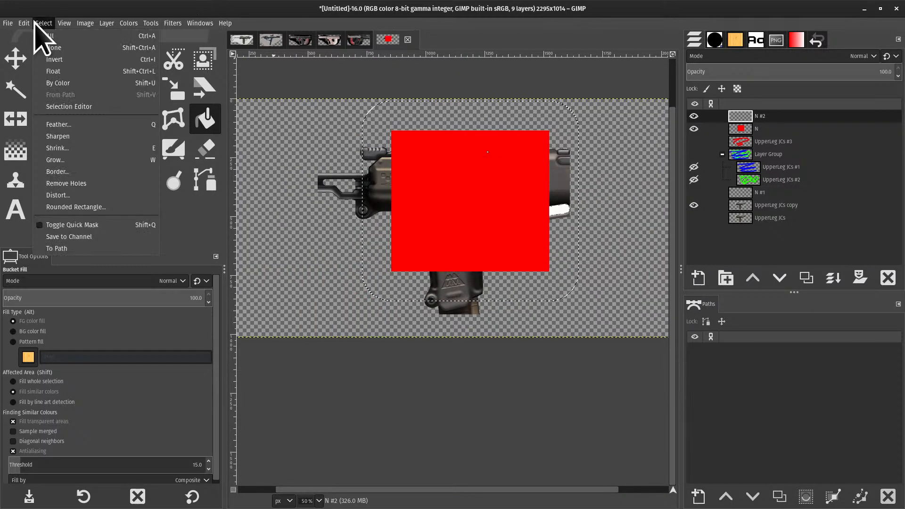
pyautogui.click(58, 125)
pyautogui.click(147, 175)
pyautogui.keyDown('shift'); pyautogui.click(414, 165); pyautogui.keyUp('shift')
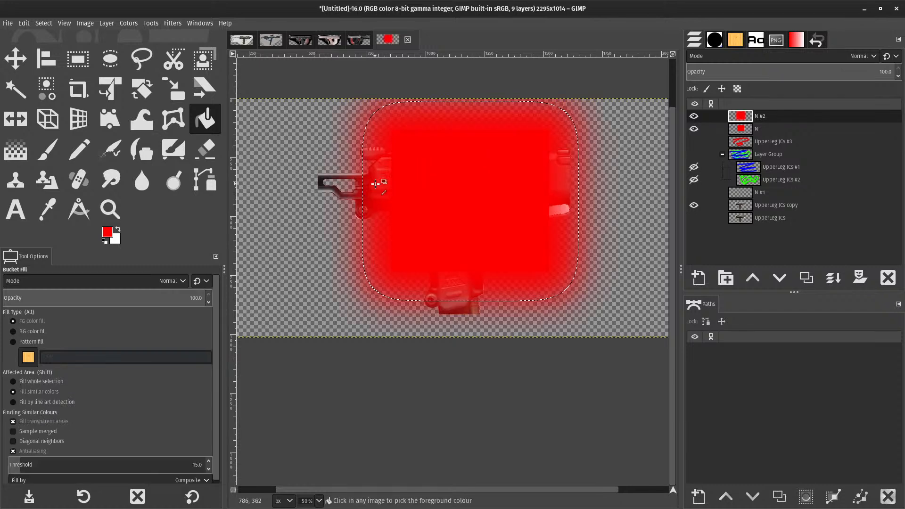
# - Inspect how the grown and feathered red fill fades around the red rectangle and over the gun
pyautogui.scroll(4, 410, 210)
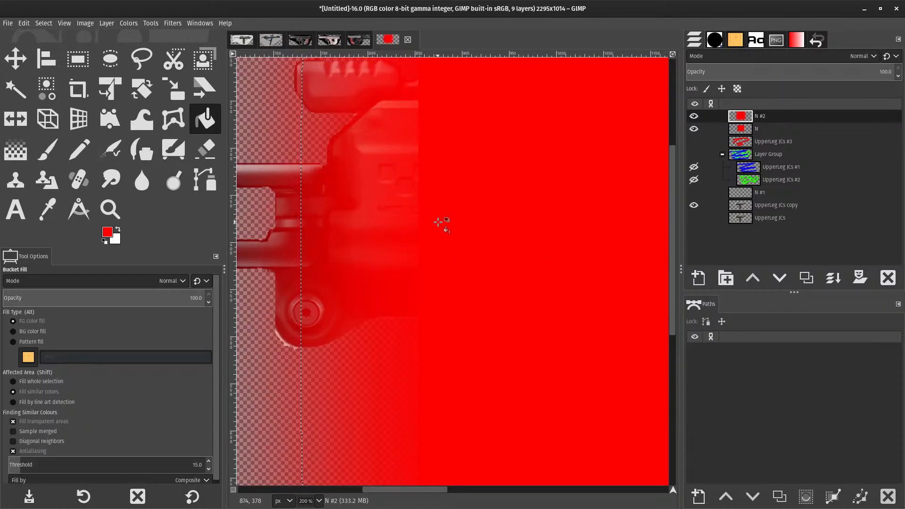
pyautogui.scroll(-3, 424, 215)
pyautogui.scroll(2, 414, 217)
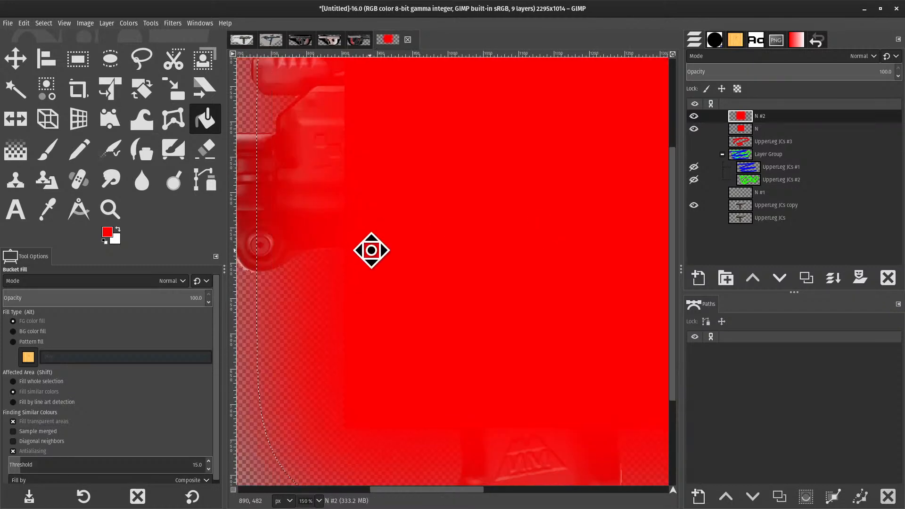
pyautogui.moveTo(502, 302); pyautogui.dragTo(437, 329)
pyautogui.scroll(-3, 437, 330)
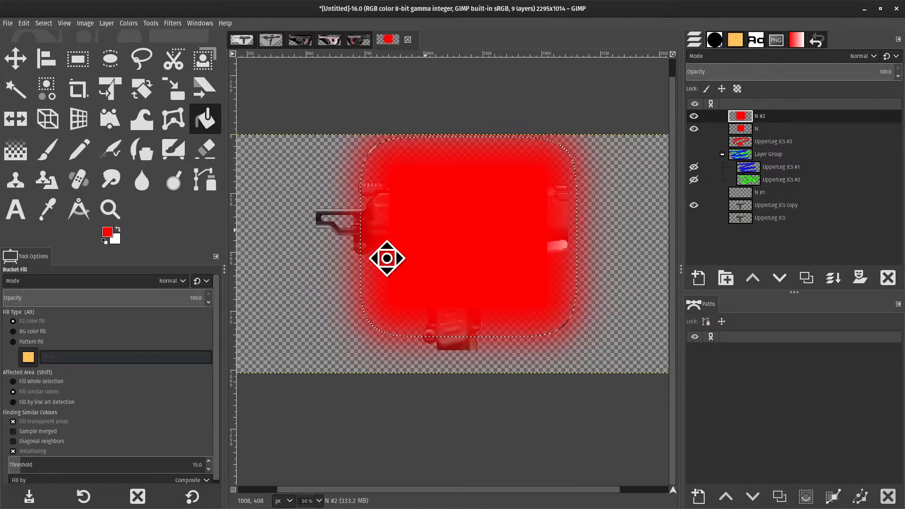
# - Undo the red fills on layers N #2 and N together with the selection's growth and feathering
pyautogui.hotkey('ctrl', 'z')
pyautogui.hotkey('ctrl', 'z')
pyautogui.hotkey('ctrl', 'z')
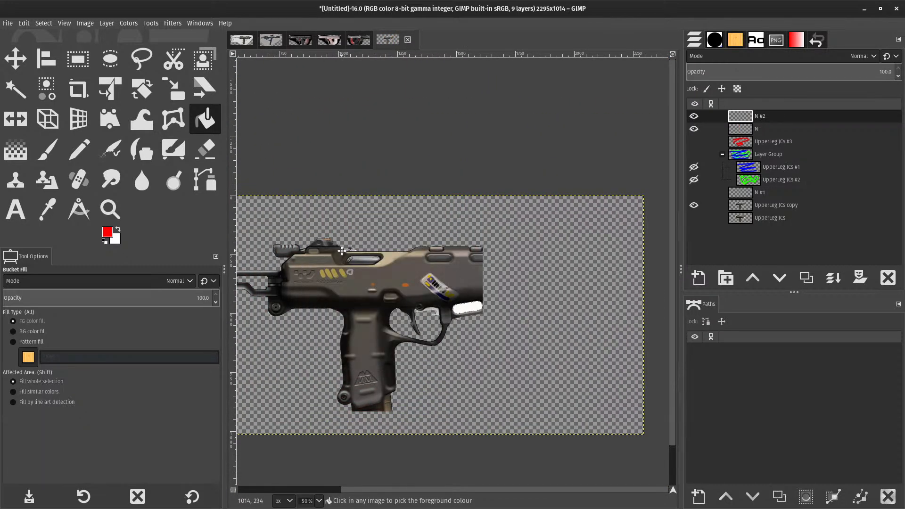
pyautogui.scroll(-1, 416, 180)
pyautogui.moveTo(330, 281); pyautogui.dragTo(375, 285)
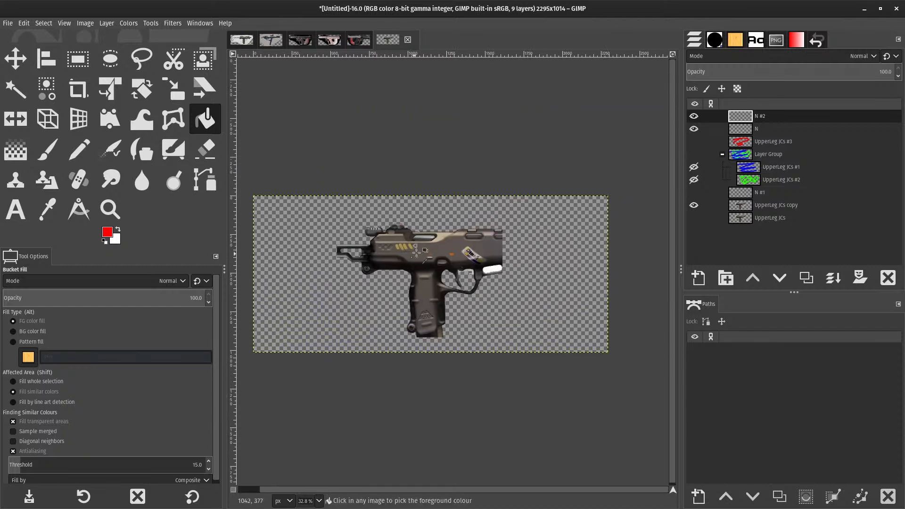
pyautogui.scroll(1, 416, 246)
pyautogui.moveTo(362, 247); pyautogui.dragTo(490, 239)
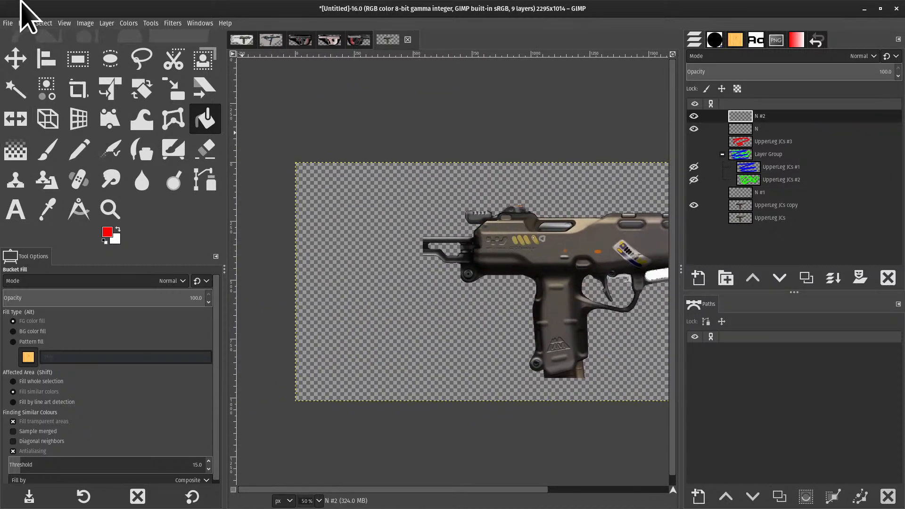
# - Draw a freehand selection loop around the front of the gun's body and its grip
pyautogui.click(43, 23)
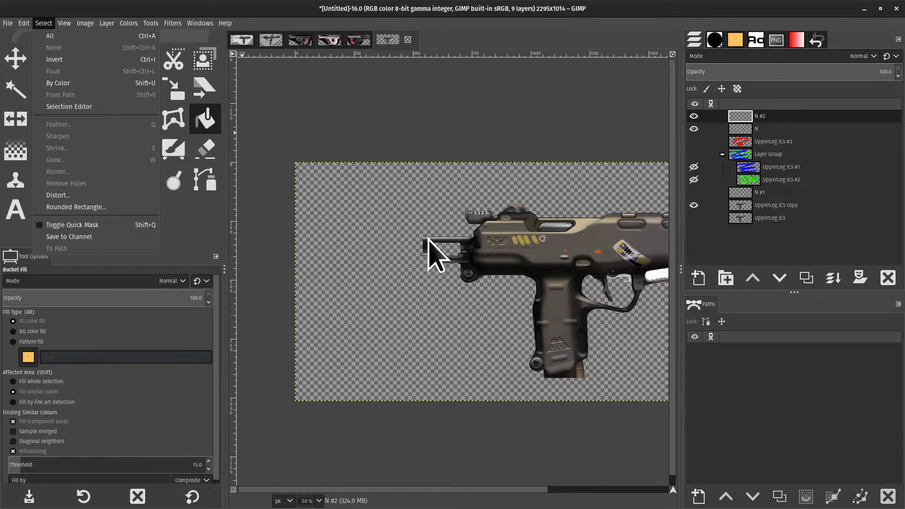
pyautogui.click(399, 220)
pyautogui.moveTo(576, 179)
pyautogui.mouseDown()
pyautogui.moveTo(368, 210)
pyautogui.moveTo(426, 184)
pyautogui.moveTo(339, 356)
pyautogui.moveTo(464, 270)
pyautogui.mouseUp()
pyautogui.hotkey('shift', 'r')
pyautogui.press('f')
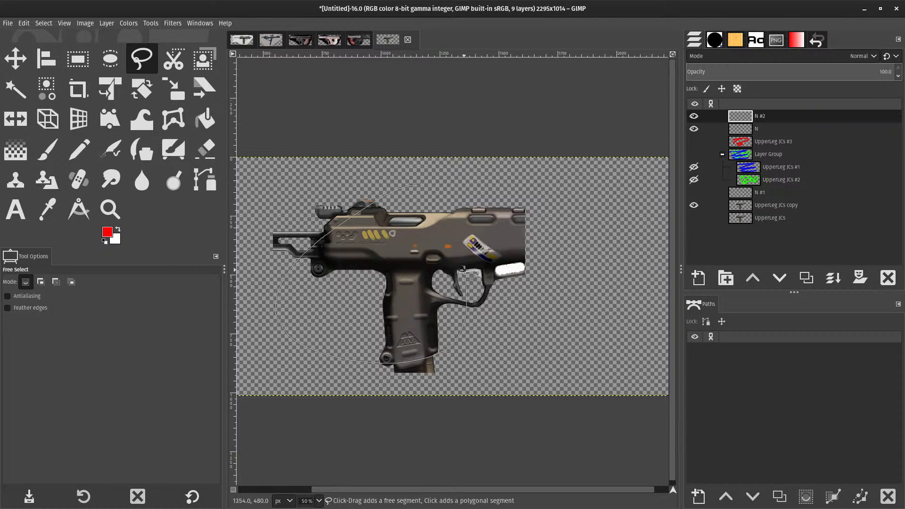
pyautogui.moveTo(424, 187); pyautogui.dragTo(415, 186)
pyautogui.press('Return')
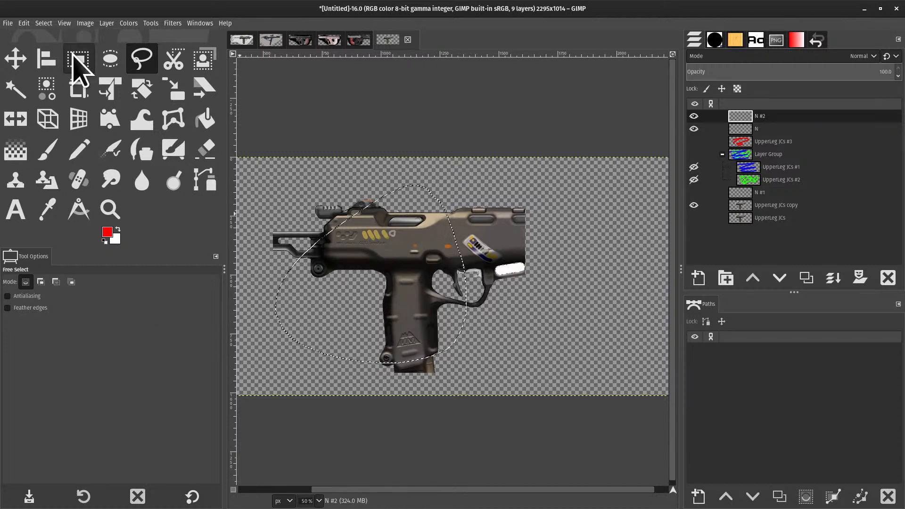
# - Turn the freehand selection into a 25 px border selection with the Smooth border style
pyautogui.click(23, 23)
pyautogui.moveTo(43, 23)
pyautogui.click(41, 172)
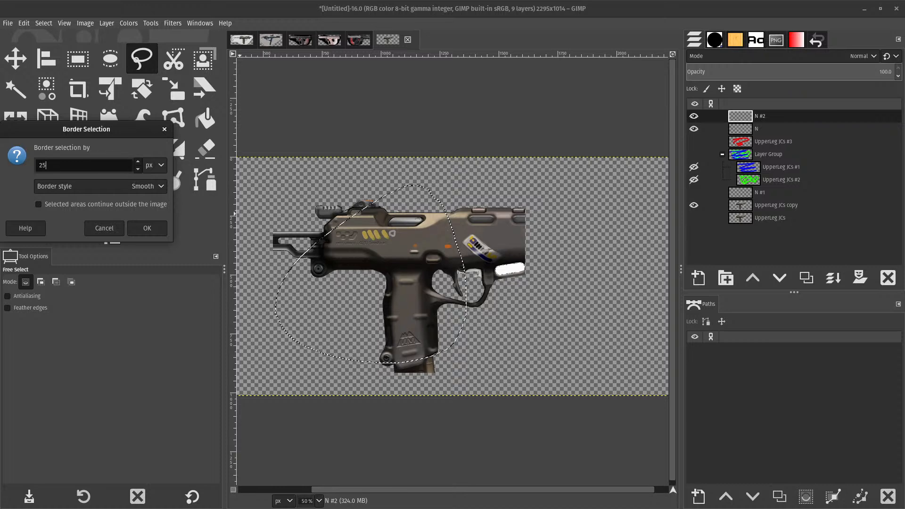
pyautogui.click(148, 228)
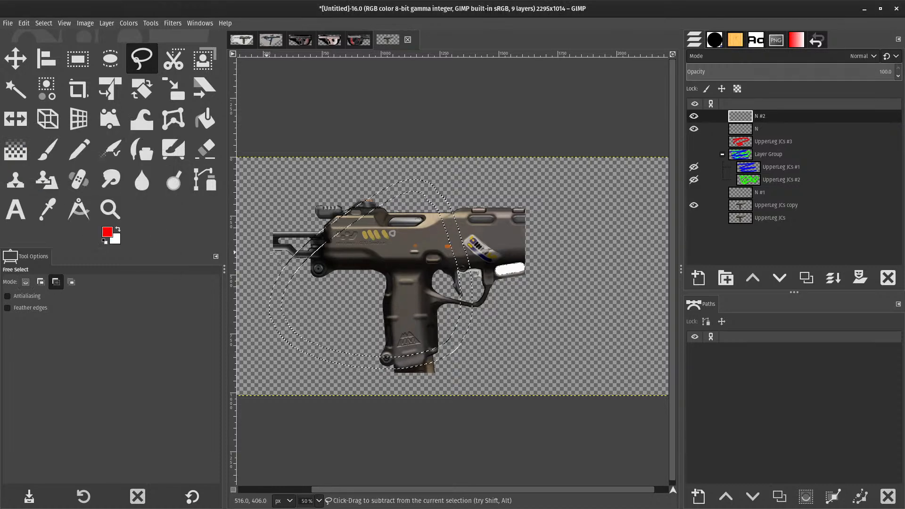
# - Bucket fill the border selection with red on layer N #2 and inspect the resulting ring
pyautogui.scroll(3, 363, 253)
pyautogui.moveTo(391, 224); pyautogui.dragTo(580, 198)
pyautogui.hotkey('shift', 'b')
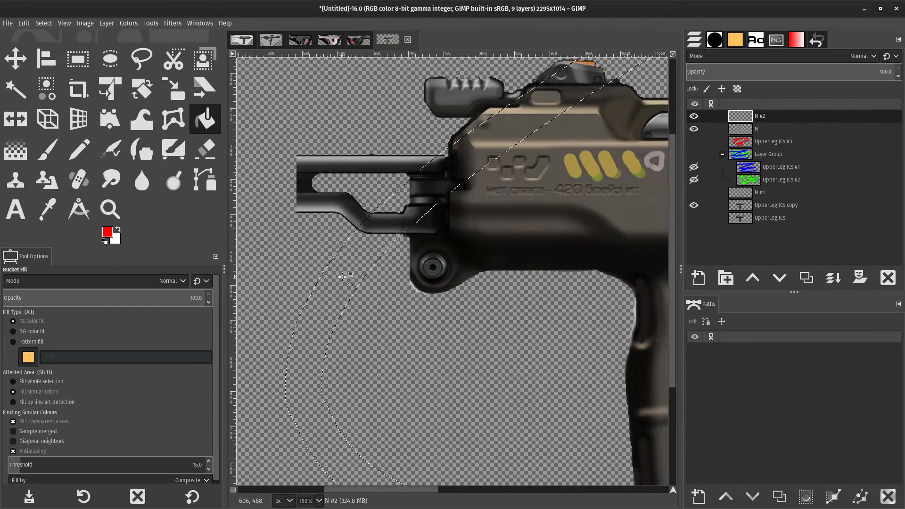
pyautogui.click(343, 278)
pyautogui.scroll(-3, 349, 292)
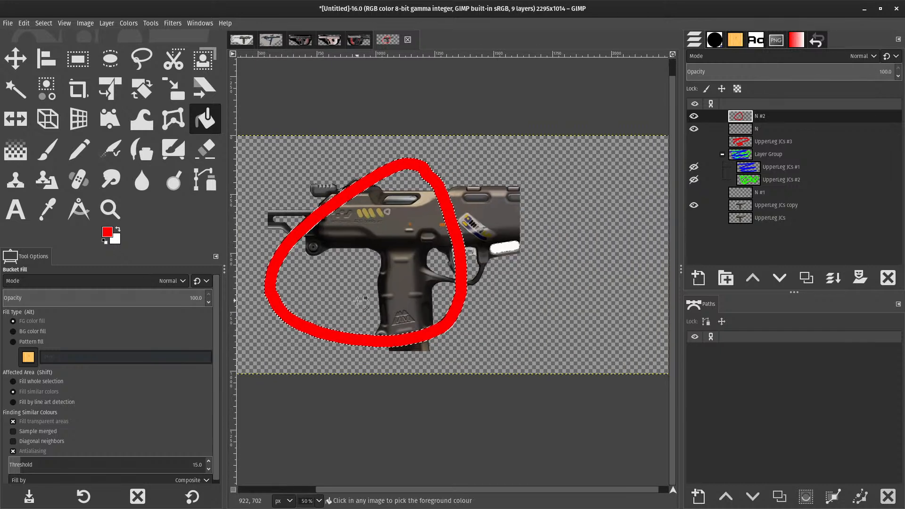
pyautogui.scroll(3, 357, 300)
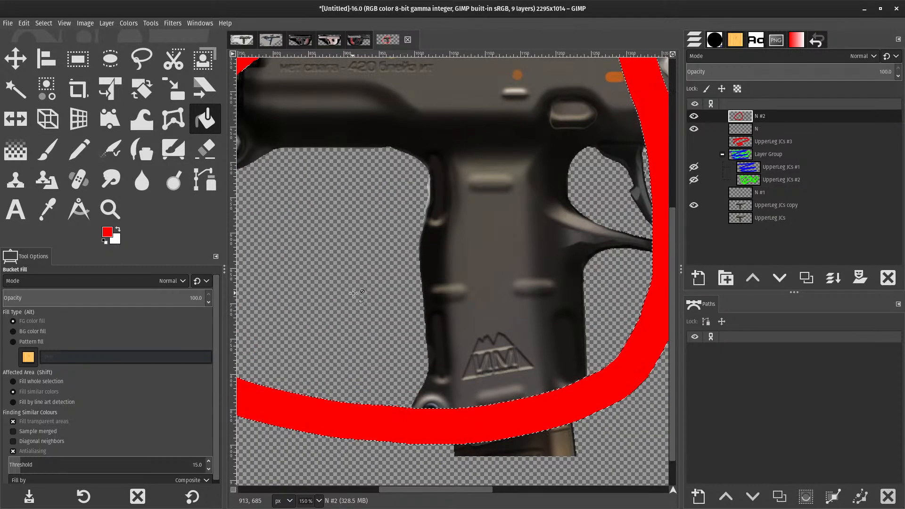
pyautogui.scroll(-2, 354, 293)
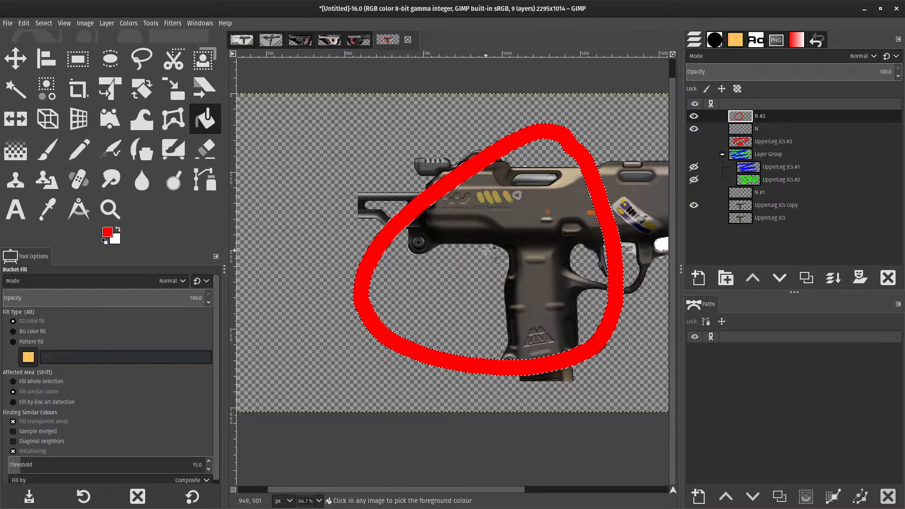
# - Undo the red fill and the border selection, and try filling layer N #2 with the pattern
pyautogui.hotkey('ctrl', 'z')
pyautogui.click(24, 23)
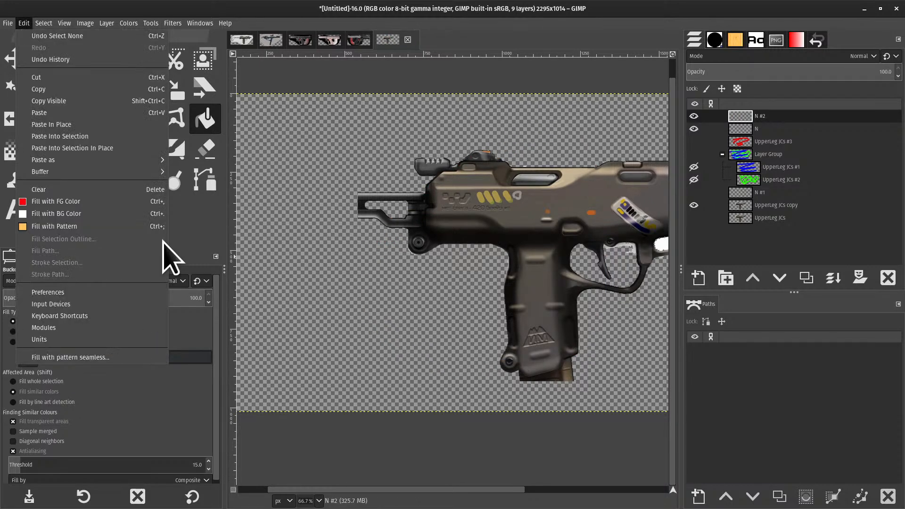
pyautogui.click(55, 226)
pyautogui.hotkey('ctrl', 'z')
pyautogui.click(24, 24)
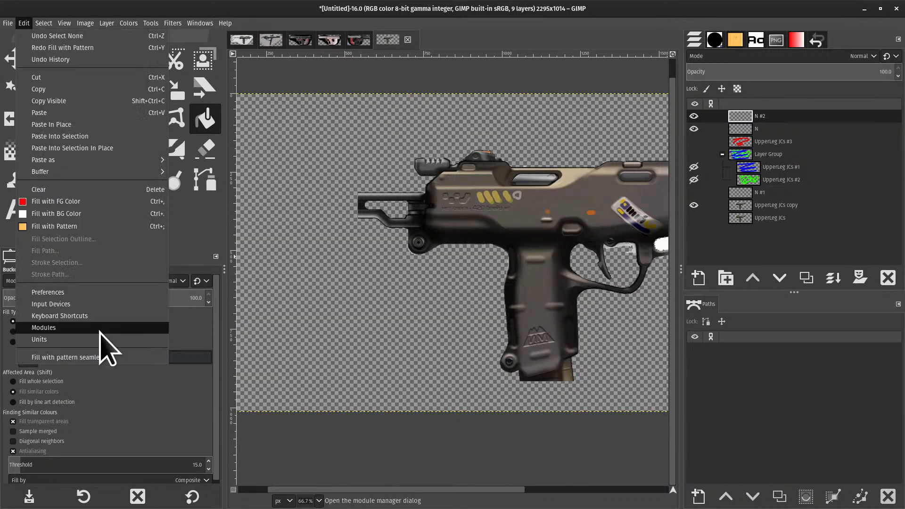
pyautogui.moveTo(43, 23)
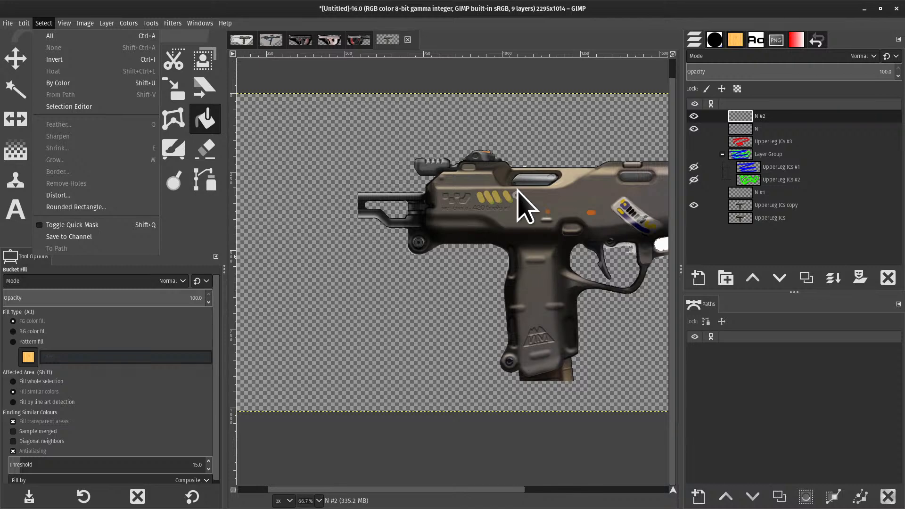
pyautogui.press('alt')
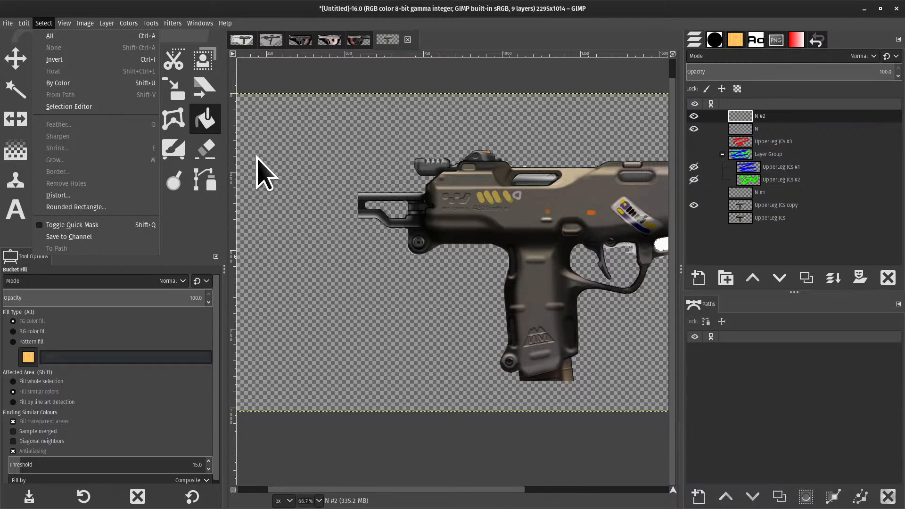
pyautogui.press('Escape')
# - Draw a freehand selection loop over the middle of the gun, covering the upper grip and trigger
pyautogui.press('f')
pyautogui.moveTo(576, 162); pyautogui.dragTo(506, 331)
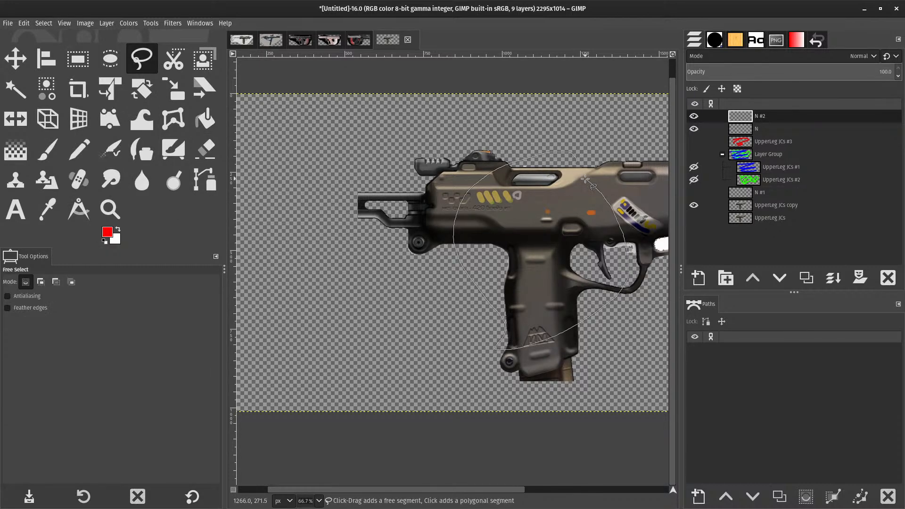
pyautogui.moveTo(585, 179); pyautogui.dragTo(577, 163)
pyautogui.moveTo(524, 259)
pyautogui.mouseDown()
pyautogui.moveTo(415, 246)
pyautogui.moveTo(371, 256)
pyautogui.mouseUp()
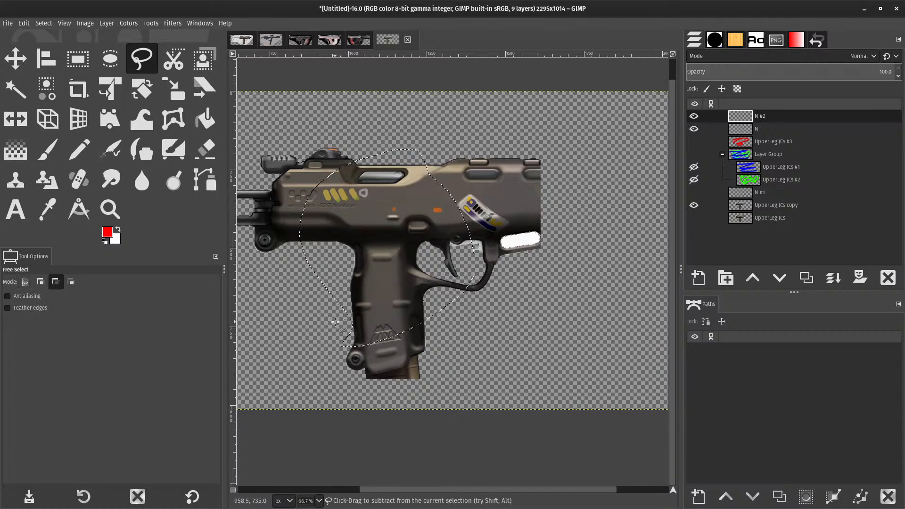
pyautogui.scroll(1, 332, 327)
pyautogui.scroll(-1, 334, 277)
pyautogui.scroll(1, 321, 238)
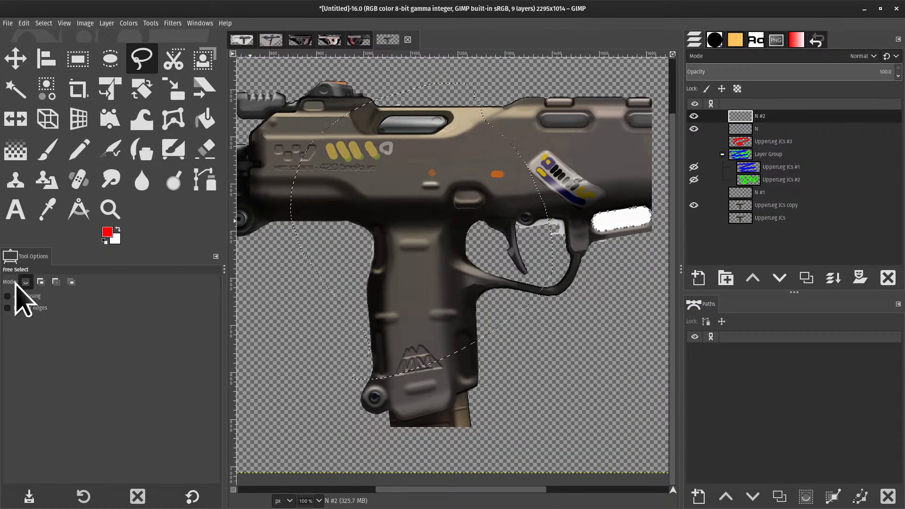
pyautogui.moveTo(434, 157)
pyautogui.mouseDown()
pyautogui.moveTo(533, 349)
pyautogui.moveTo(499, 162)
pyautogui.mouseUp()
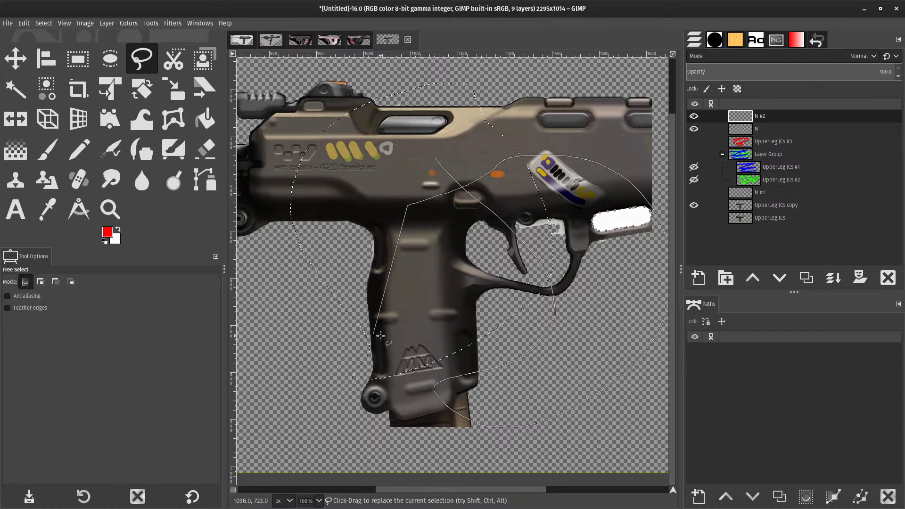
pyautogui.press('Escape')
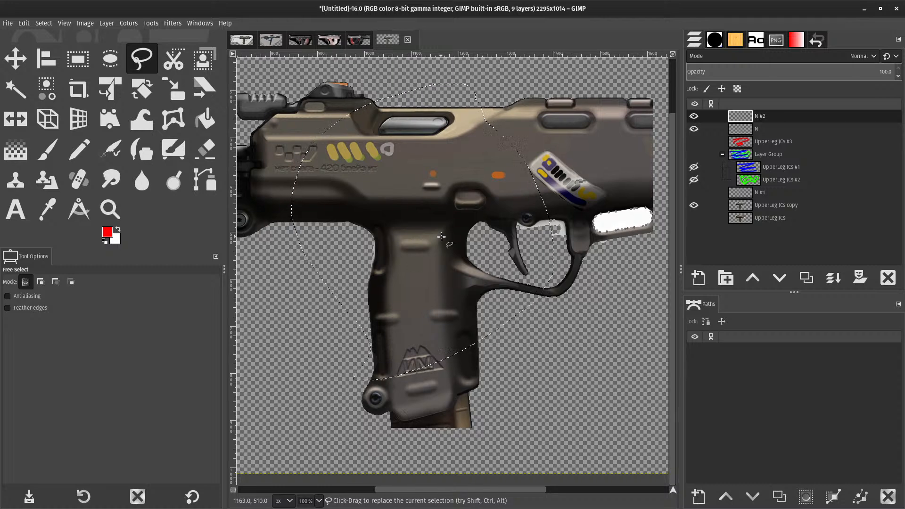
# - Replace the selection with a freehand loop around the whole grip, and replace that with one around the upper grip and trigger
pyautogui.moveTo(441, 236)
pyautogui.mouseDown()
pyautogui.moveTo(283, 450)
pyautogui.moveTo(540, 364)
pyautogui.mouseUp()
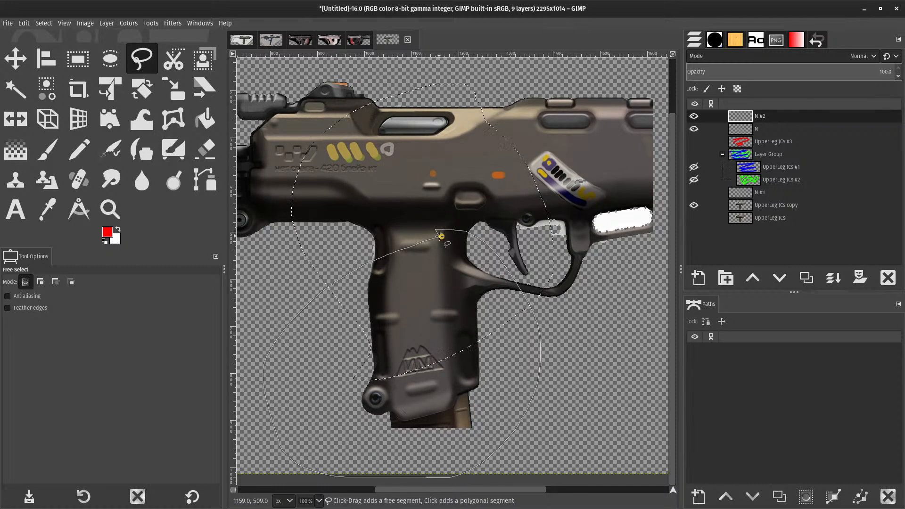
pyautogui.moveTo(439, 237); pyautogui.dragTo(440, 238)
pyautogui.hotkey('shift', 'g')
pyautogui.press('Escape')
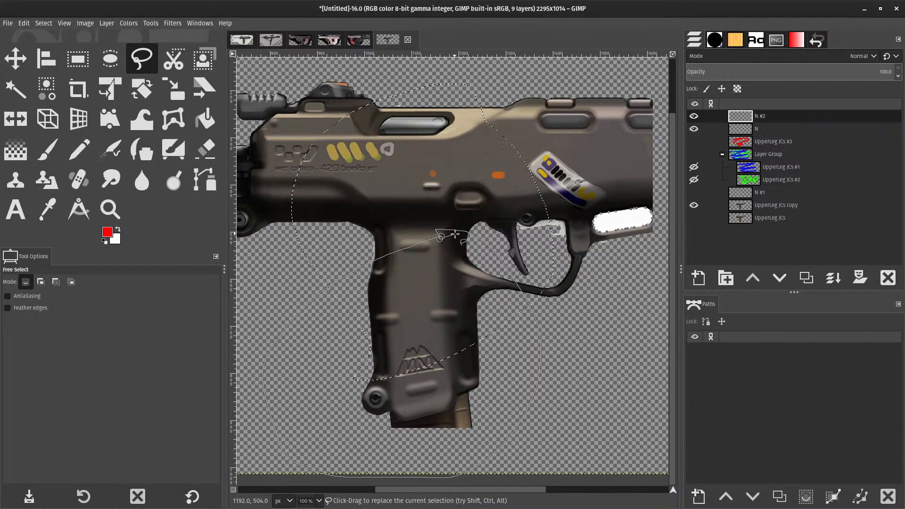
pyautogui.press('Return')
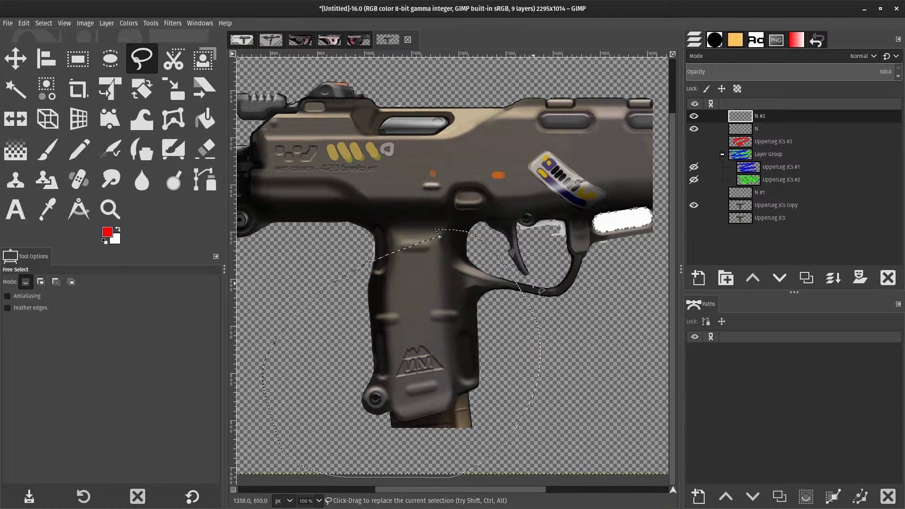
pyautogui.moveTo(453, 138)
pyautogui.mouseDown()
pyautogui.moveTo(417, 151)
pyautogui.moveTo(511, 319)
pyautogui.mouseUp()
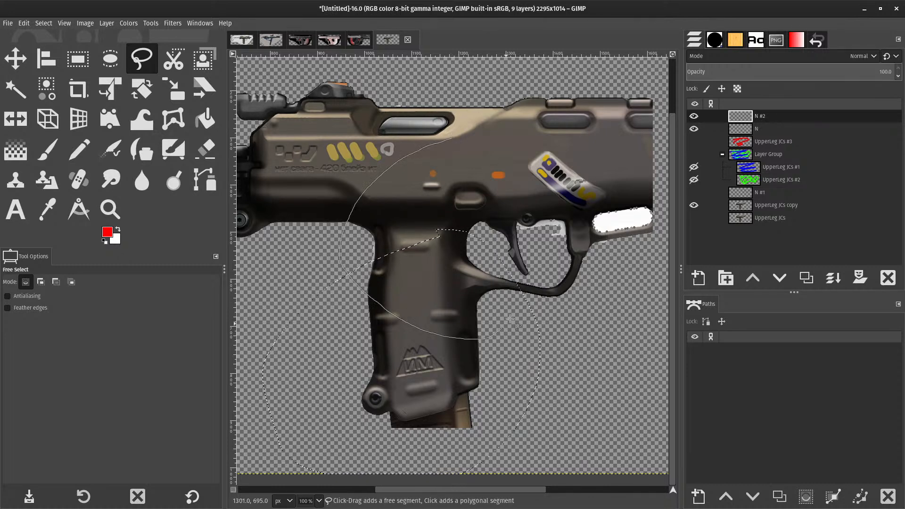
pyautogui.press('Return')
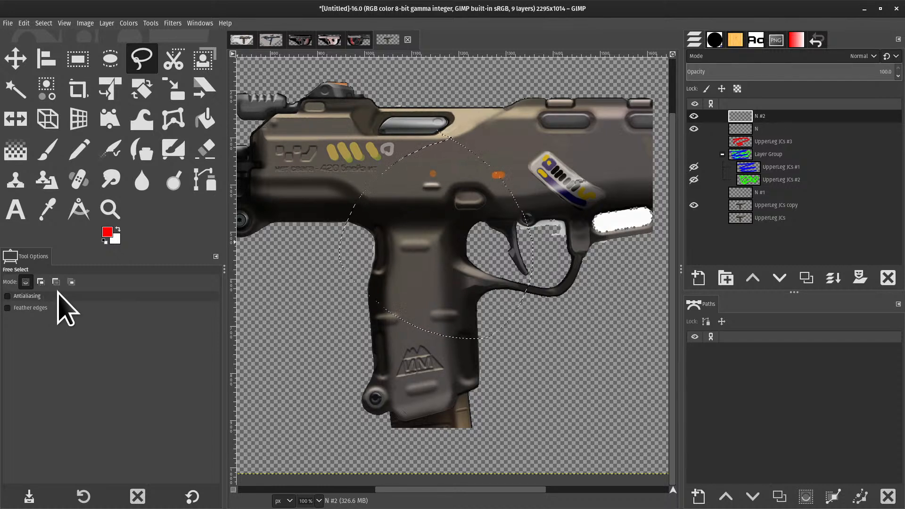
# - Add a freehand loop around the lower grip to the current selection, and undo the addition
pyautogui.press('shift')
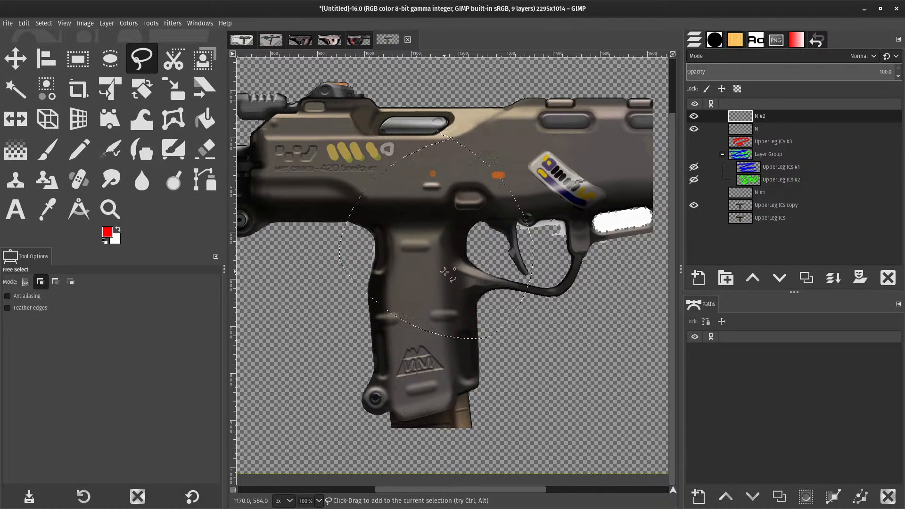
pyautogui.click(466, 289)
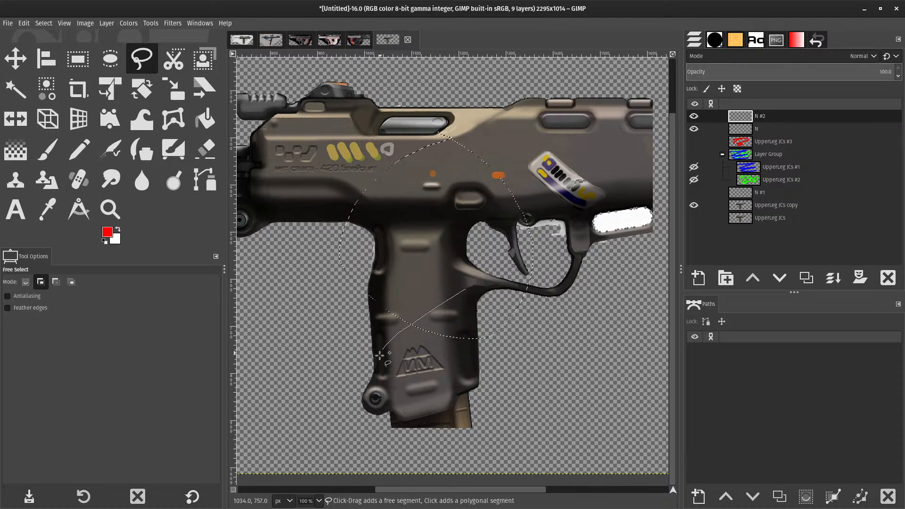
pyautogui.click(466, 290)
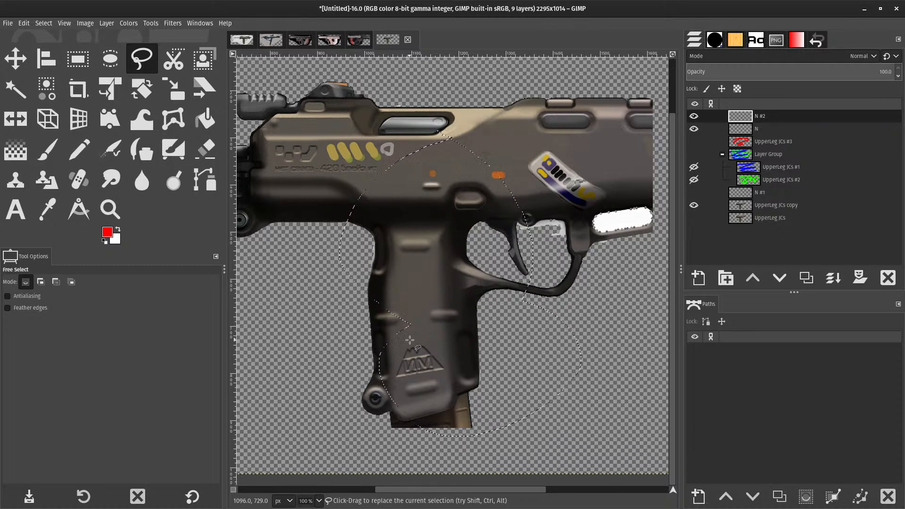
pyautogui.keyDown('ctrl'); pyautogui.scroll(2, 410, 340); pyautogui.keyUp('ctrl')
pyautogui.keyDown('ctrl'); pyautogui.scroll(-1, 401, 298); pyautogui.keyUp('ctrl')
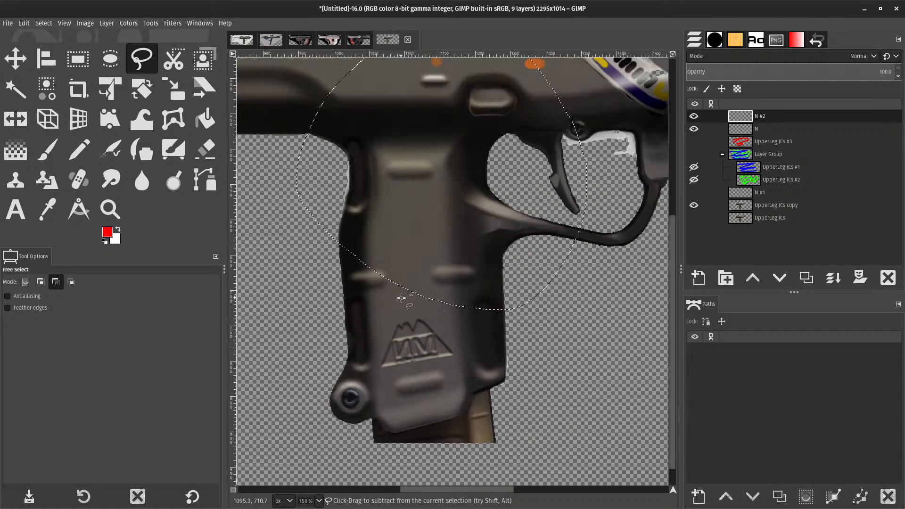
# - Subtract a freehand area over the rear part of the grip from the current selection, and undo the subtraction
pyautogui.moveTo(418, 307); pyautogui.dragTo(384, 386)
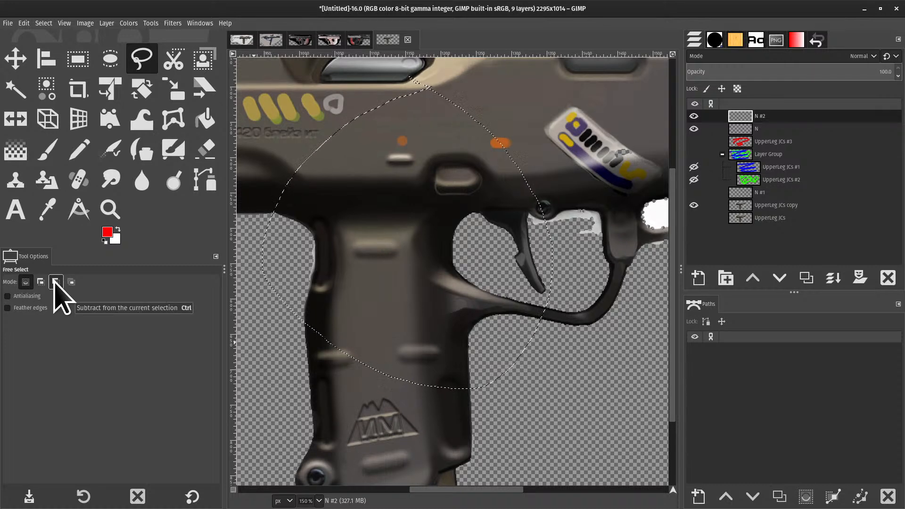
pyautogui.moveTo(395, 268); pyautogui.dragTo(267, 291)
pyautogui.press('ctrl')
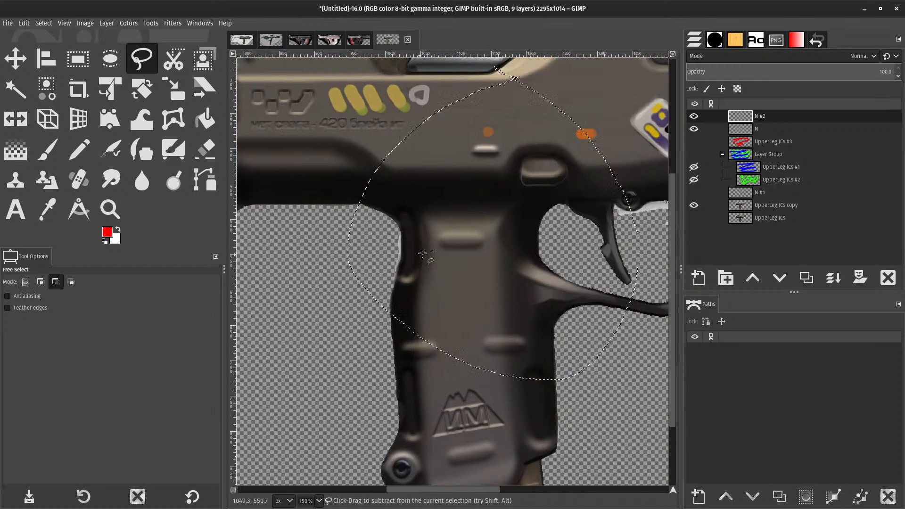
pyautogui.press('ctrl')
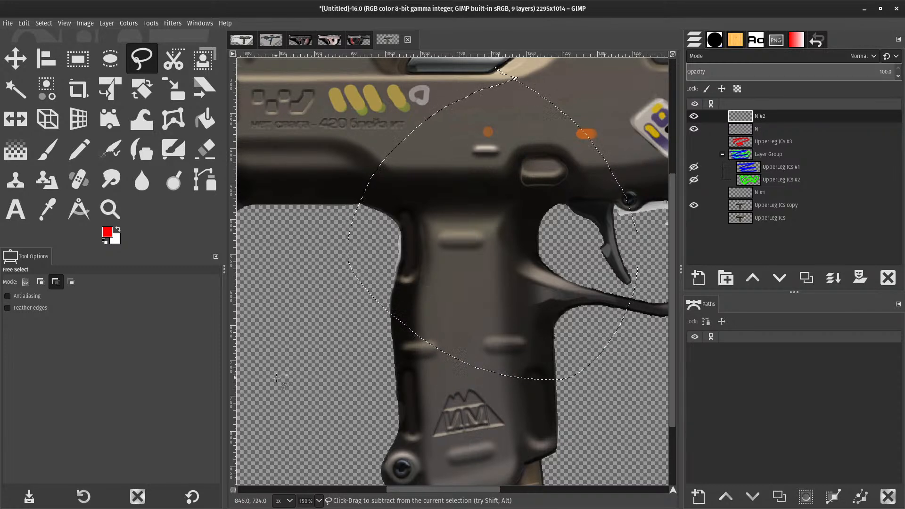
pyautogui.moveTo(333, 356)
pyautogui.mouseDown()
pyautogui.moveTo(270, 171)
pyautogui.moveTo(283, 363)
pyautogui.moveTo(351, 367)
pyautogui.moveTo(333, 356)
pyautogui.mouseUp()
pyautogui.press('Return')
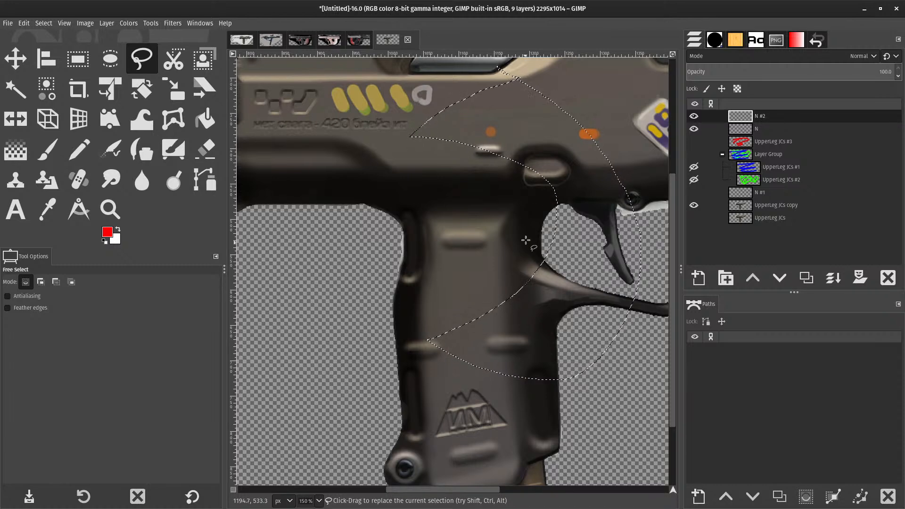
pyautogui.keyDown('ctrl'); pyautogui.scroll(-1, 444, 192); pyautogui.keyUp('ctrl')
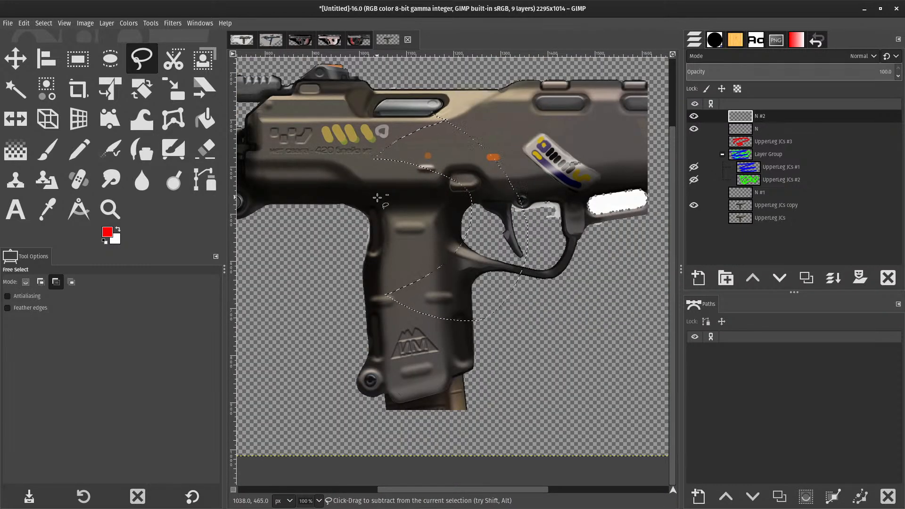
pyautogui.hotkey('ctrl', 'z')
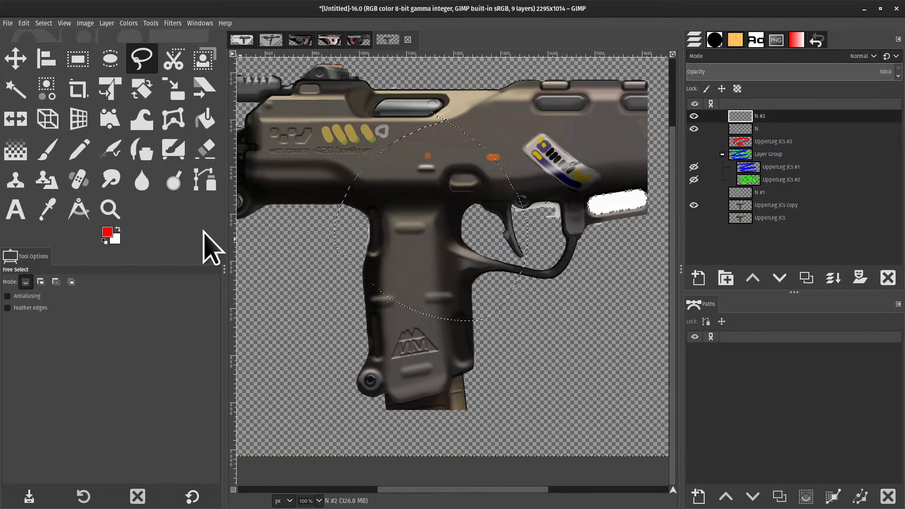
# - Intersect the current selection with a freehand loop around the grip, and undo all the way back to no selection
pyautogui.click(71, 283)
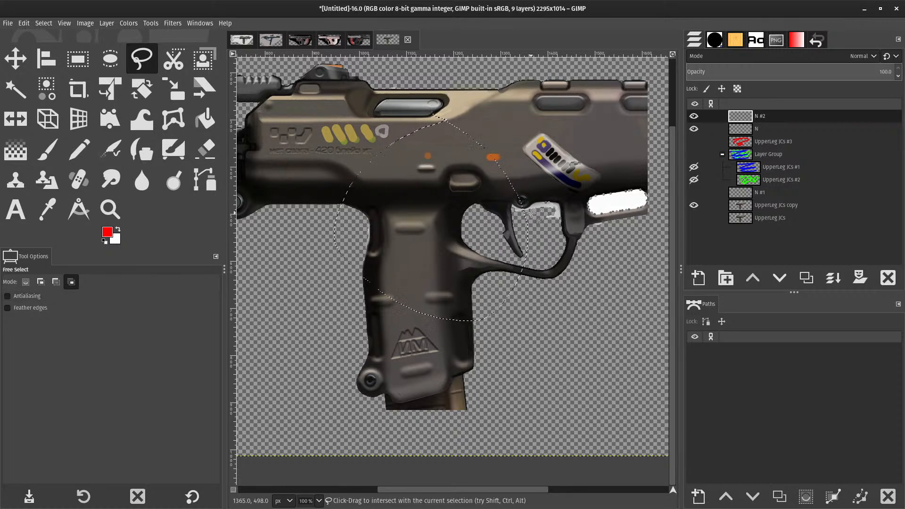
pyautogui.click(545, 247)
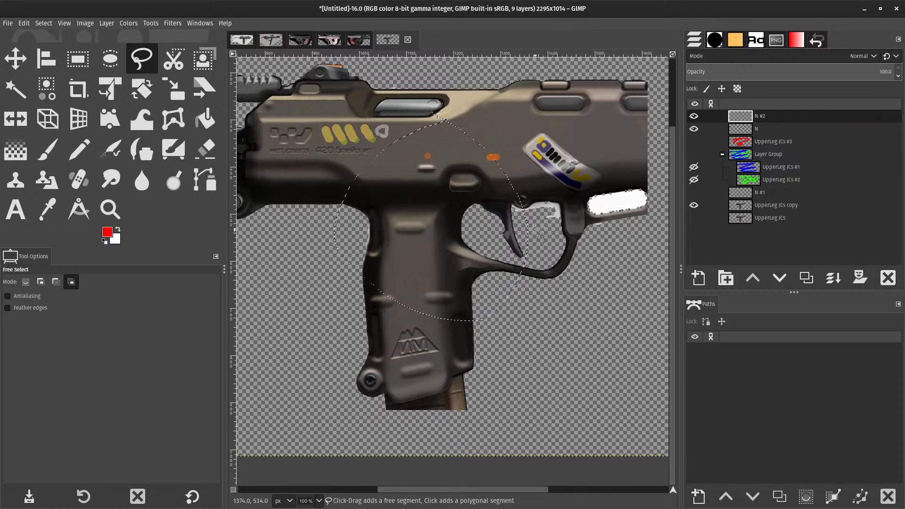
pyautogui.moveTo(454, 270)
pyautogui.mouseDown()
pyautogui.moveTo(386, 258)
pyautogui.moveTo(337, 216)
pyautogui.mouseUp()
pyautogui.moveTo(307, 339)
pyautogui.mouseDown()
pyautogui.moveTo(428, 379)
pyautogui.moveTo(544, 343)
pyautogui.moveTo(552, 300)
pyautogui.moveTo(543, 248)
pyautogui.mouseUp()
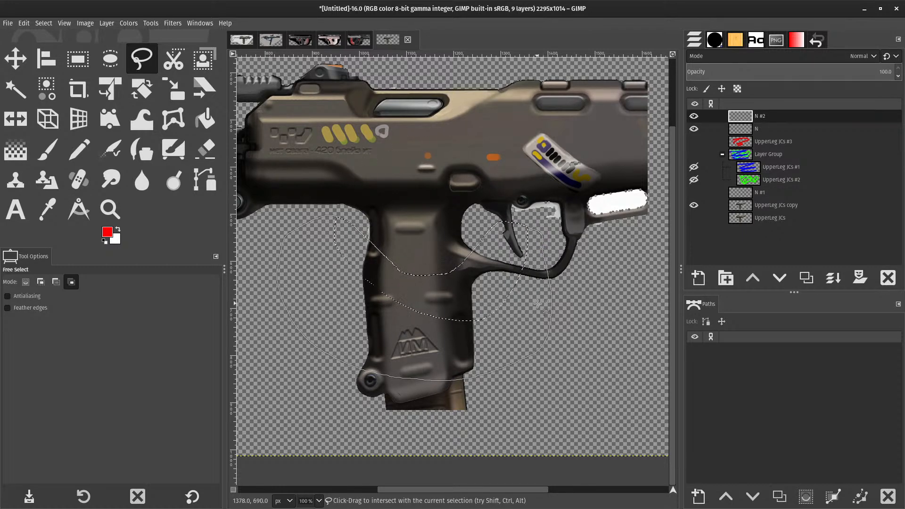
pyautogui.press('Return')
pyautogui.scroll(1, 465, 272)
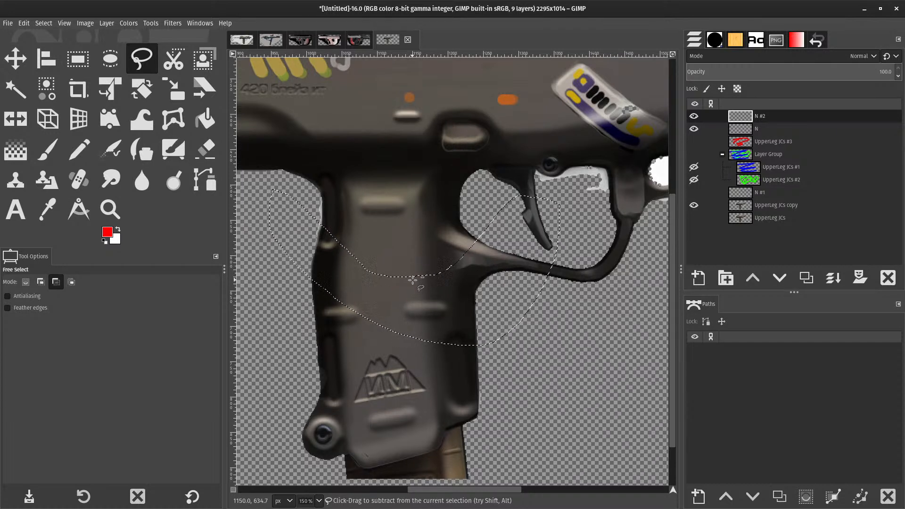
pyautogui.hotkey('ctrl', 'z')
pyautogui.hotkey('ctrl', 'z')
pyautogui.hotkey('ctrl', 'z')
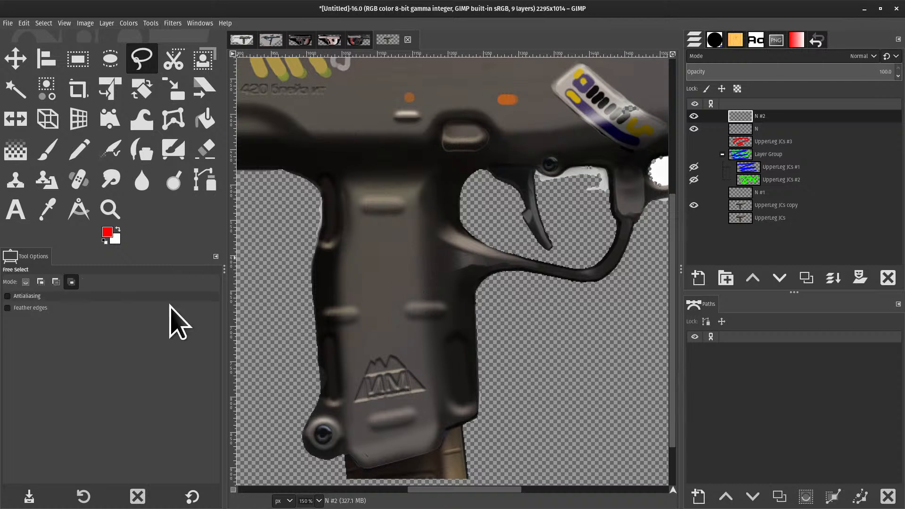
# - Set Free Select back to replace mode and draw a large freehand selection loop around the whole grip and trigger
pyautogui.click(70, 281)
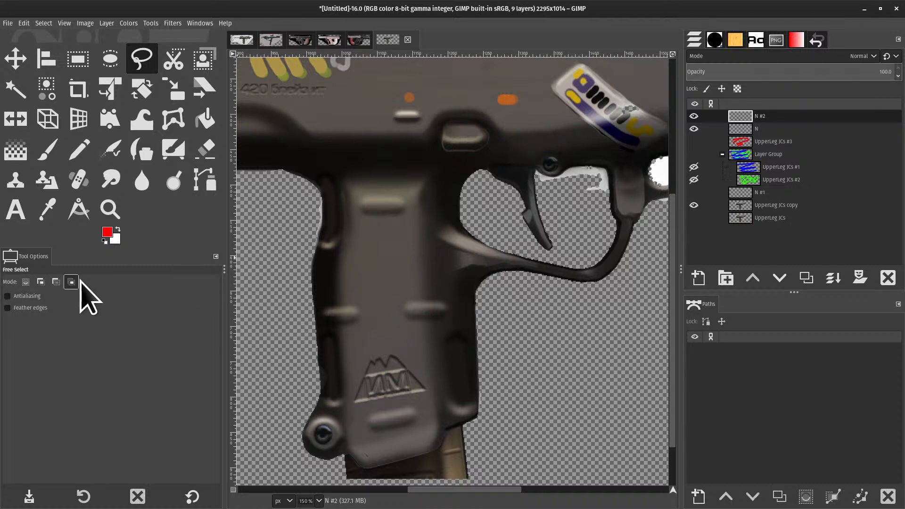
pyautogui.click(25, 282)
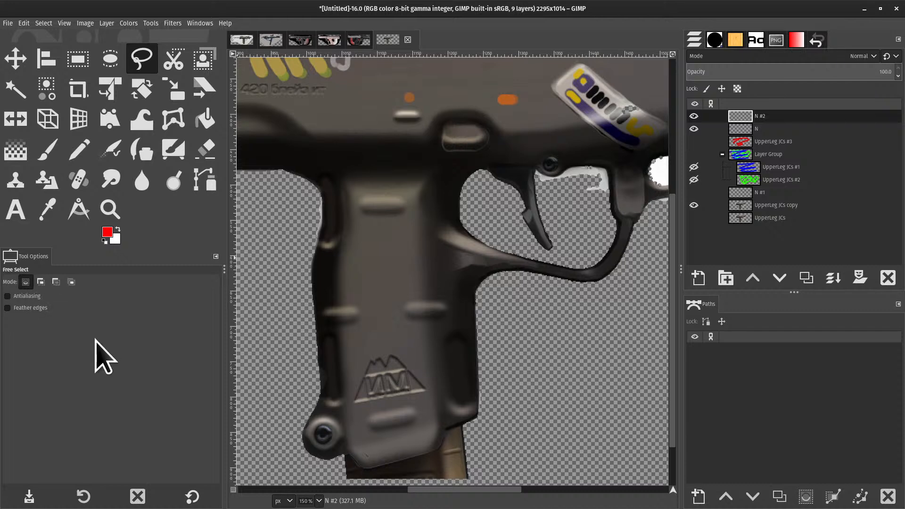
pyautogui.click(30, 25)
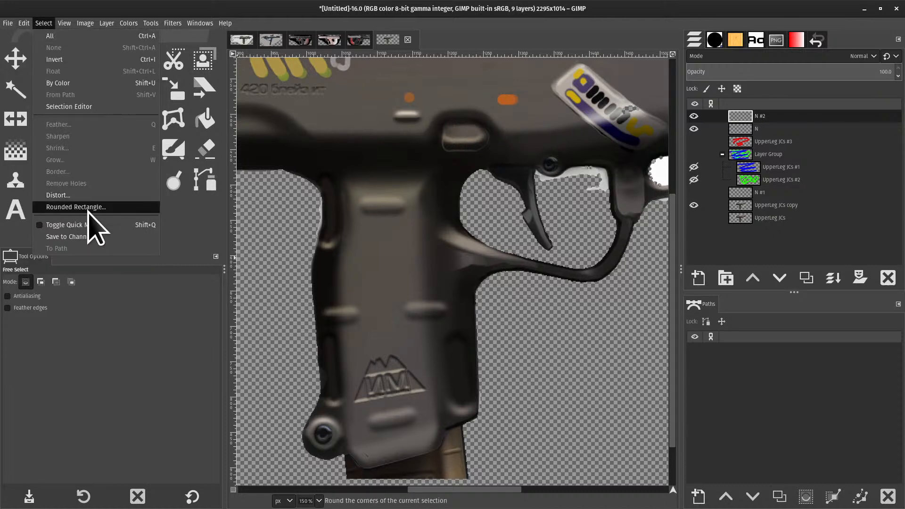
pyautogui.click(380, 227)
pyautogui.scroll(-2, 528, 179)
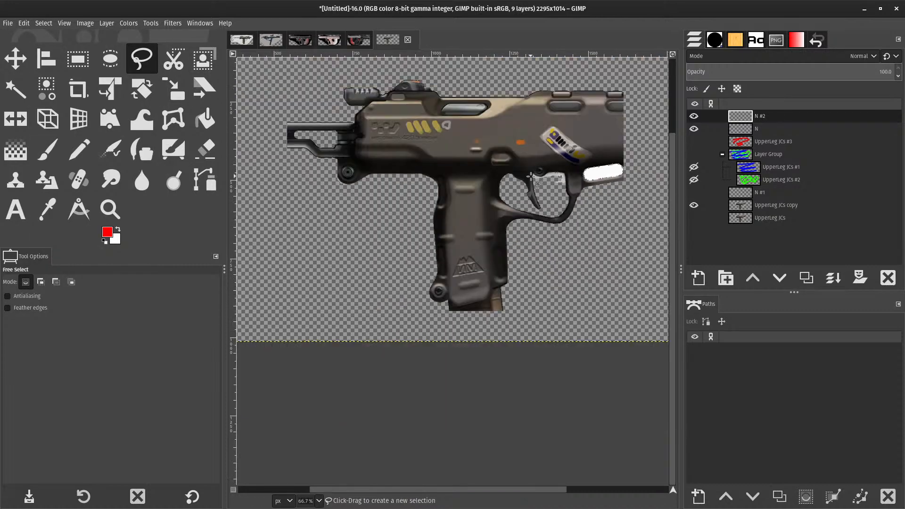
pyautogui.moveTo(463, 143)
pyautogui.mouseDown()
pyautogui.moveTo(428, 157)
pyautogui.moveTo(441, 105)
pyautogui.mouseUp()
pyautogui.moveTo(447, 146); pyautogui.dragTo(460, 147)
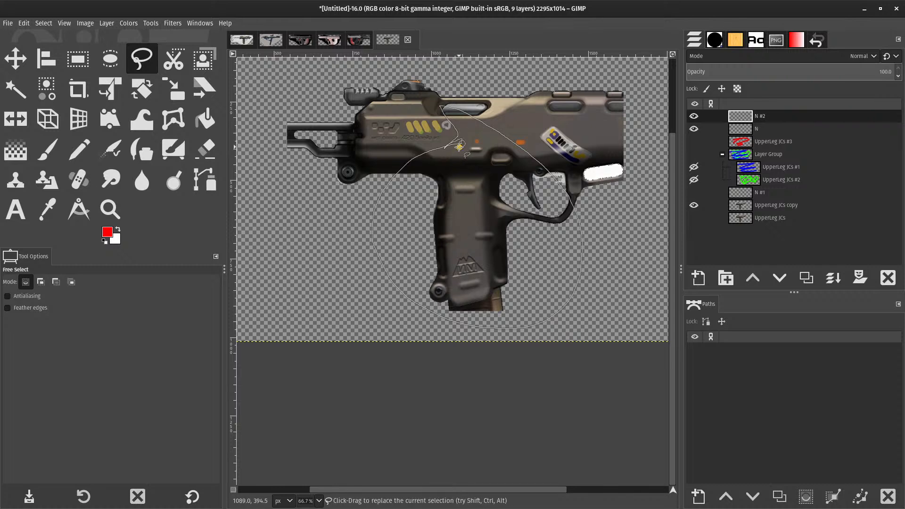
pyautogui.press('Return')
# - Subtract two freehand areas from the selection: one at the rear of the upper grip and one around the trigger guard
pyautogui.moveTo(441, 182)
pyautogui.mouseDown()
pyautogui.moveTo(406, 225)
pyautogui.moveTo(465, 208)
pyautogui.moveTo(446, 185)
pyautogui.moveTo(454, 220)
pyautogui.moveTo(447, 183)
pyautogui.moveTo(485, 302)
pyautogui.mouseUp()
pyautogui.press('Return')
pyautogui.press('Return')
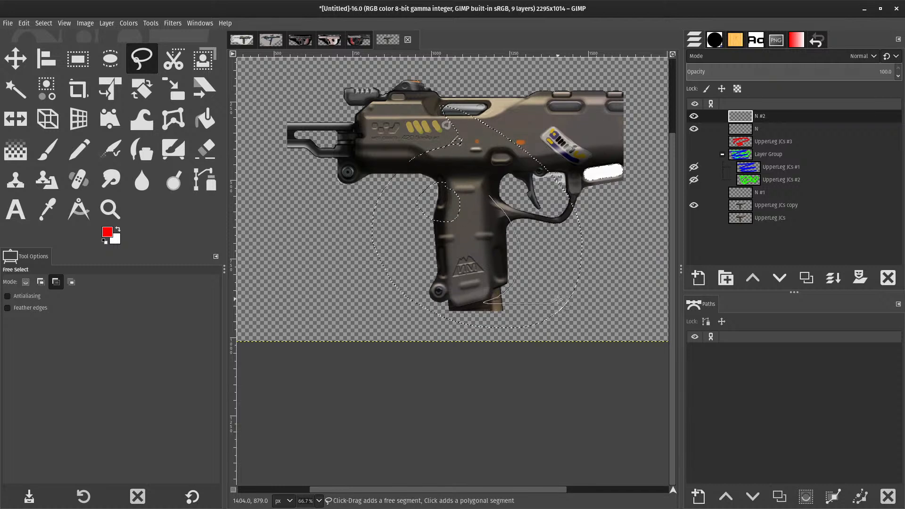
pyautogui.click(486, 197)
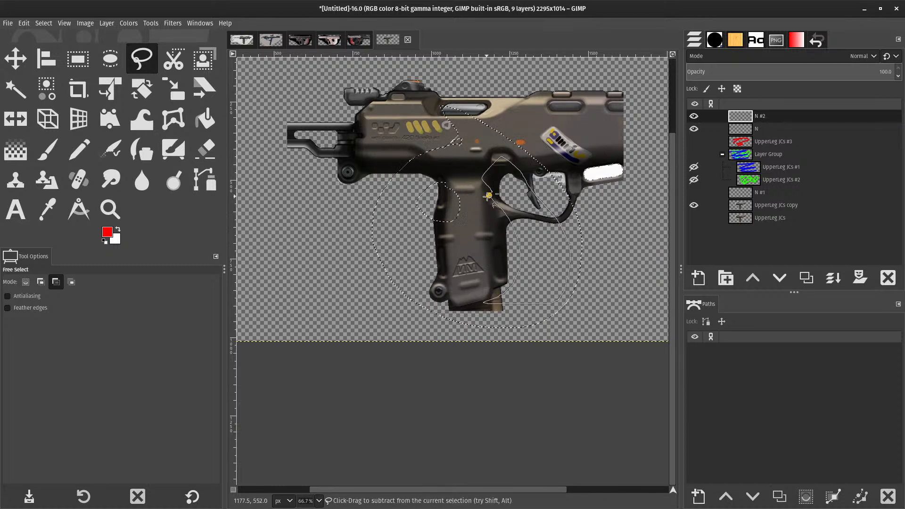
pyautogui.press('Return')
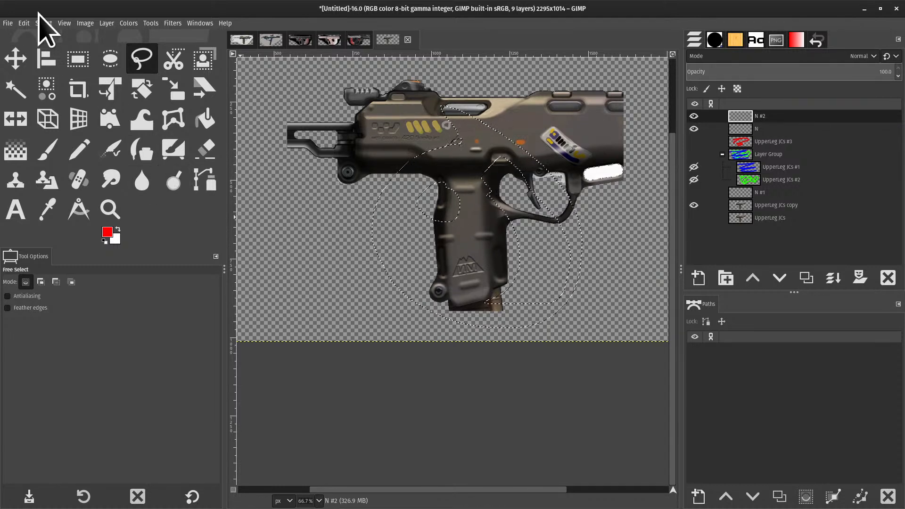
pyautogui.click(19, 25)
pyautogui.click(19, 25)
pyautogui.hotkey('ctrl', ';')
pyautogui.hotkey('shift', 'g')
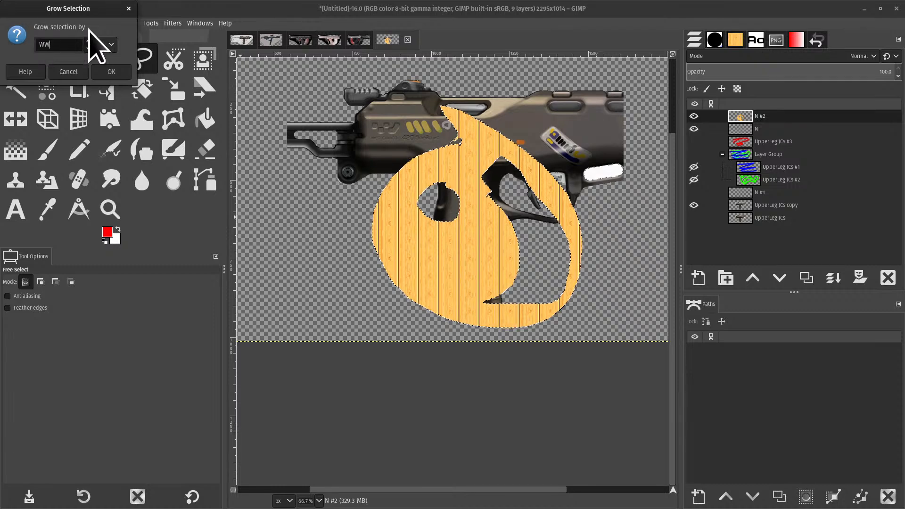
pyautogui.click(147, 8)
pyautogui.hotkey('ctrl', 'z')
pyautogui.click(70, 72)
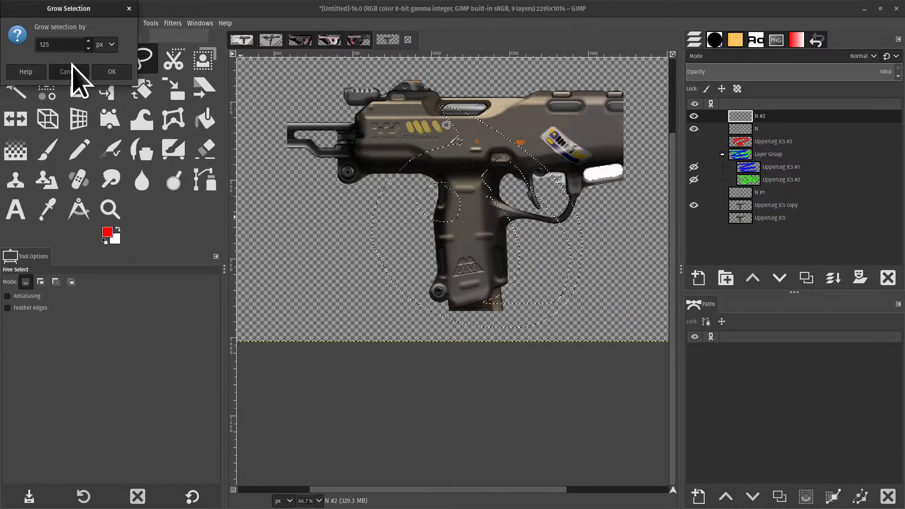
# - Remove the holes from the current selection
pyautogui.click(43, 23)
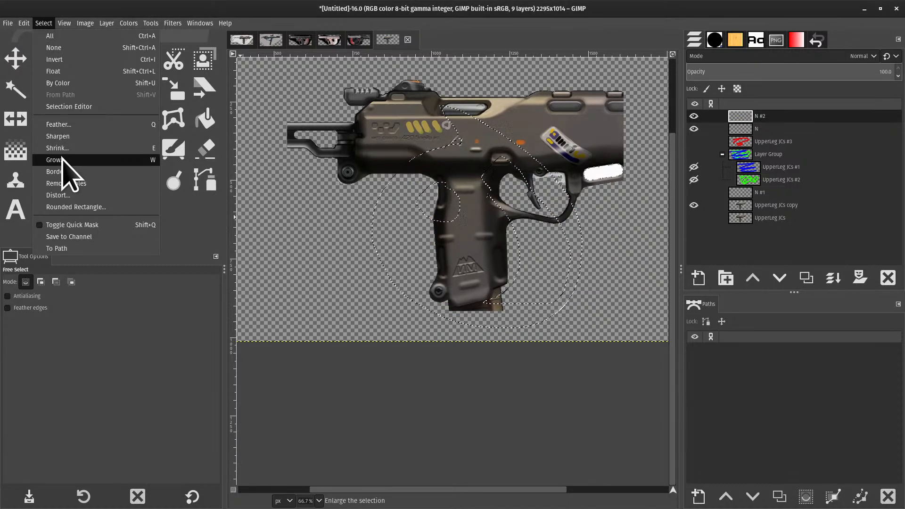
pyautogui.click(66, 184)
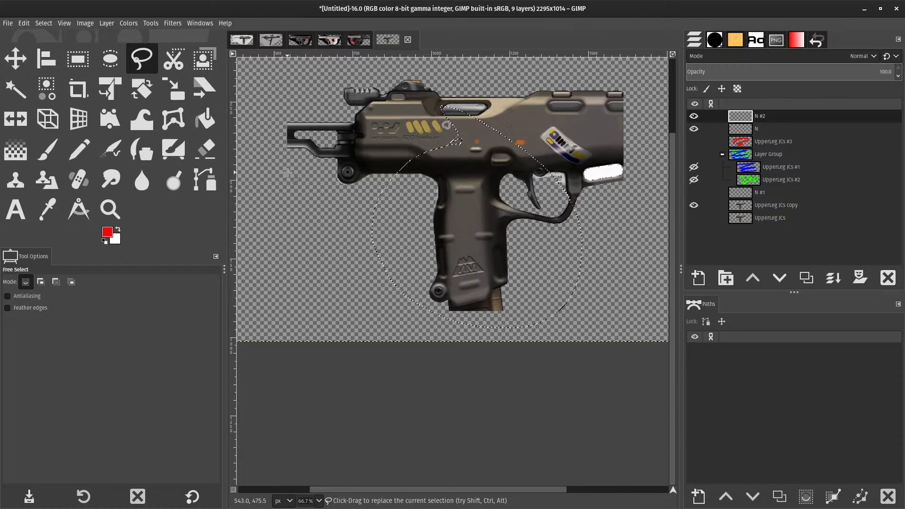
# - Toggle the quick mask on and back off for the current selection, twice
pyautogui.click(43, 23)
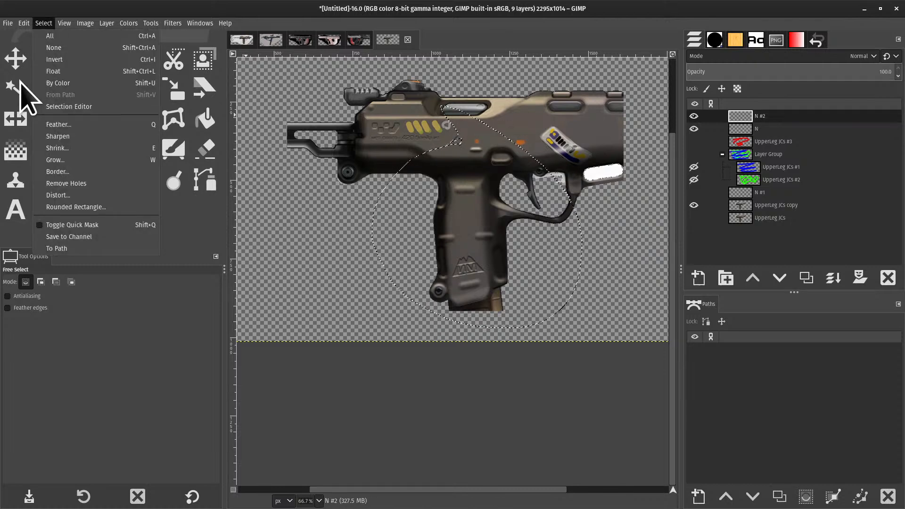
pyautogui.click(108, 225)
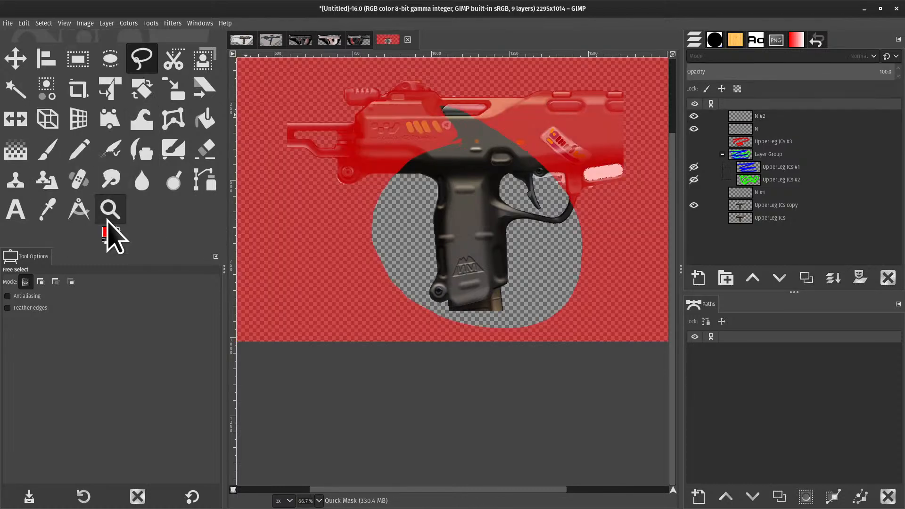
pyautogui.click(106, 217)
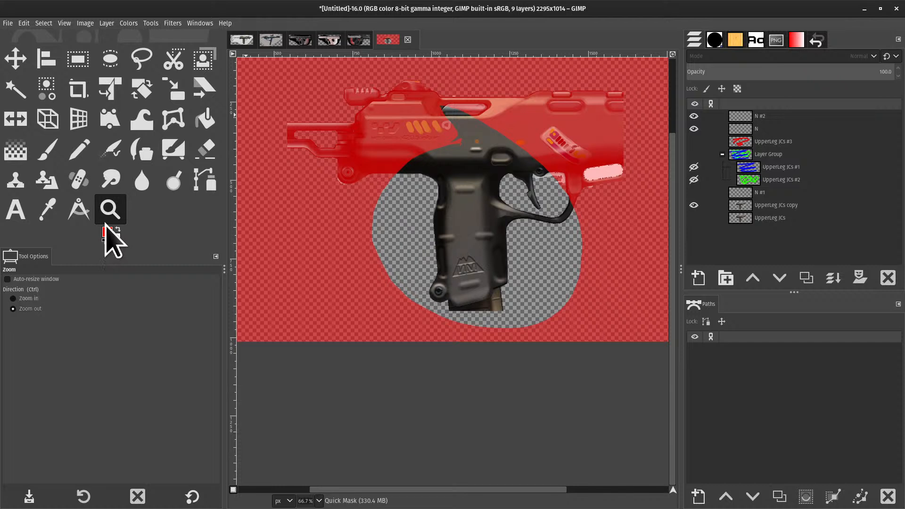
pyautogui.hotkey('shift', 'q')
pyautogui.click(44, 23)
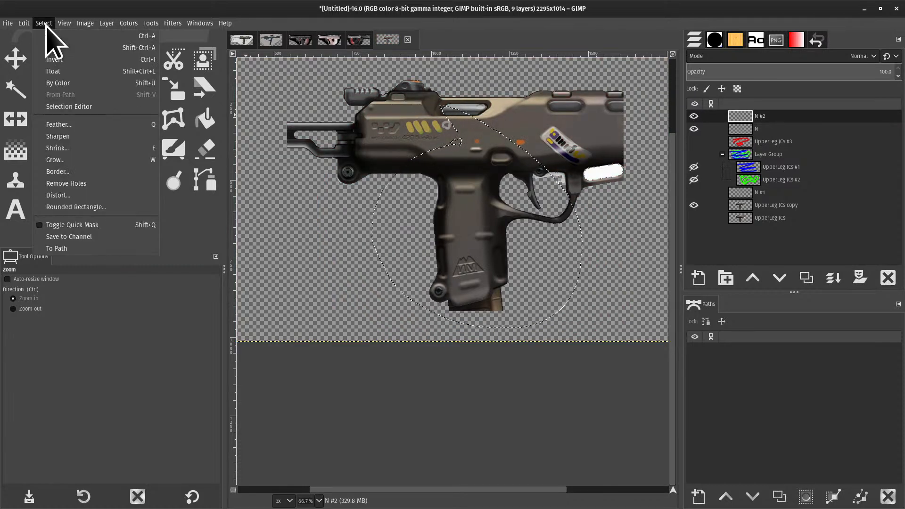
pyautogui.click(82, 225)
pyautogui.hotkey('shift', 'q')
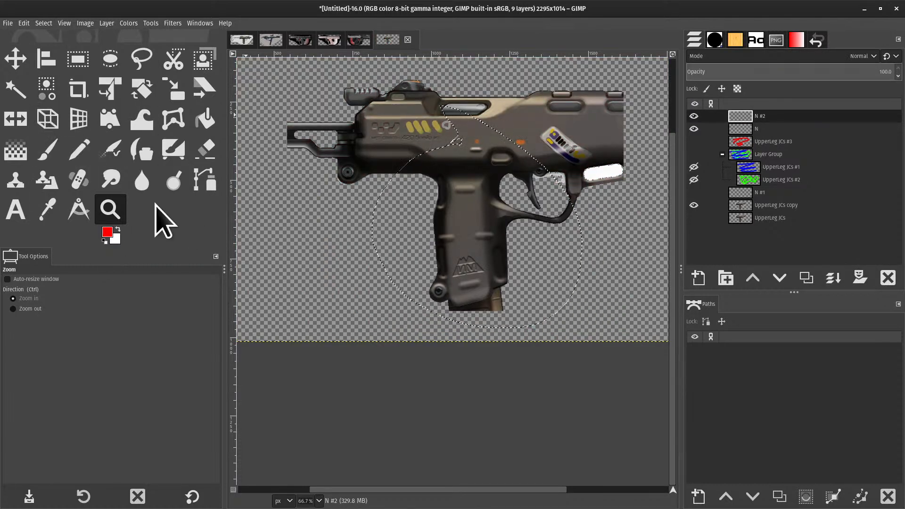
# - Add the Channels tab to the dock that holds Paths
pyautogui.click(43, 23)
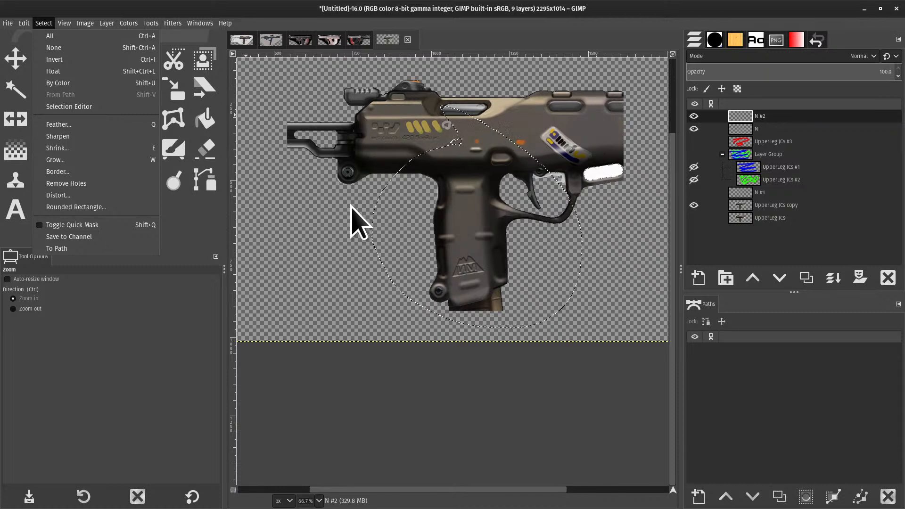
pyautogui.click(898, 304)
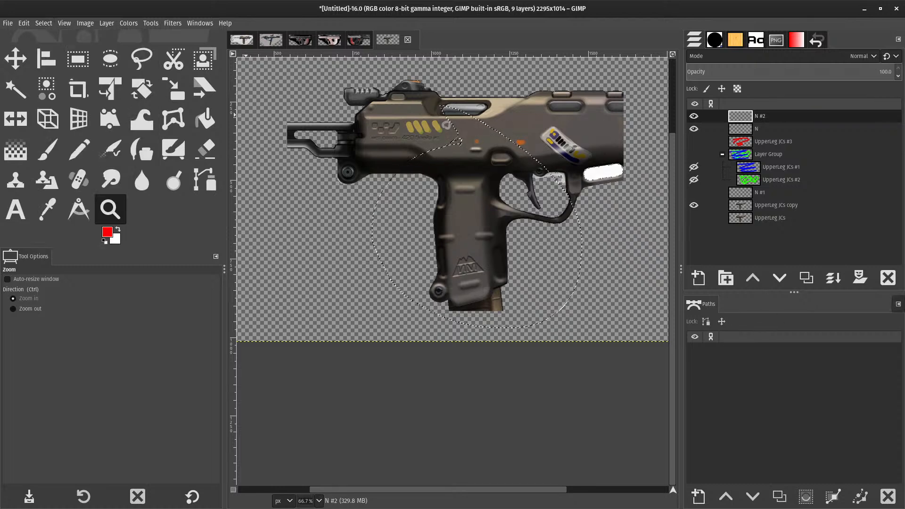
pyautogui.click(898, 304)
pyautogui.moveTo(808, 316)
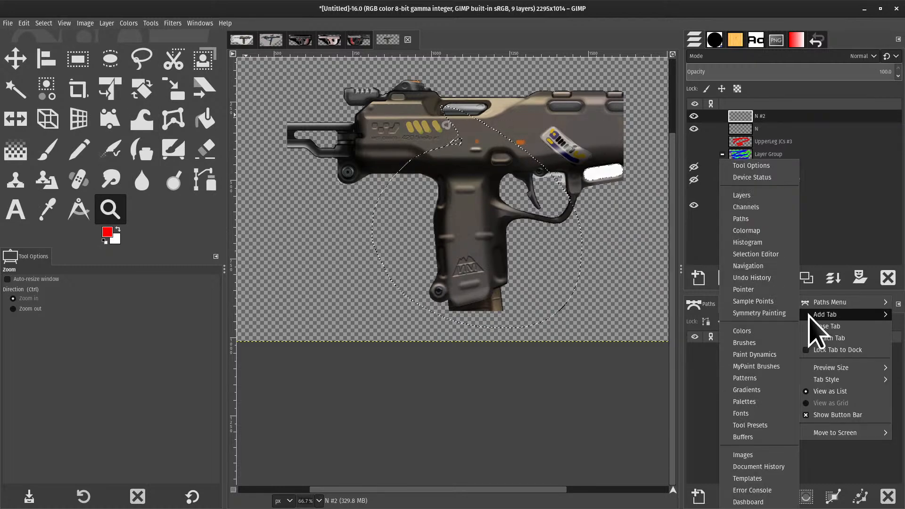
pyautogui.click(752, 228)
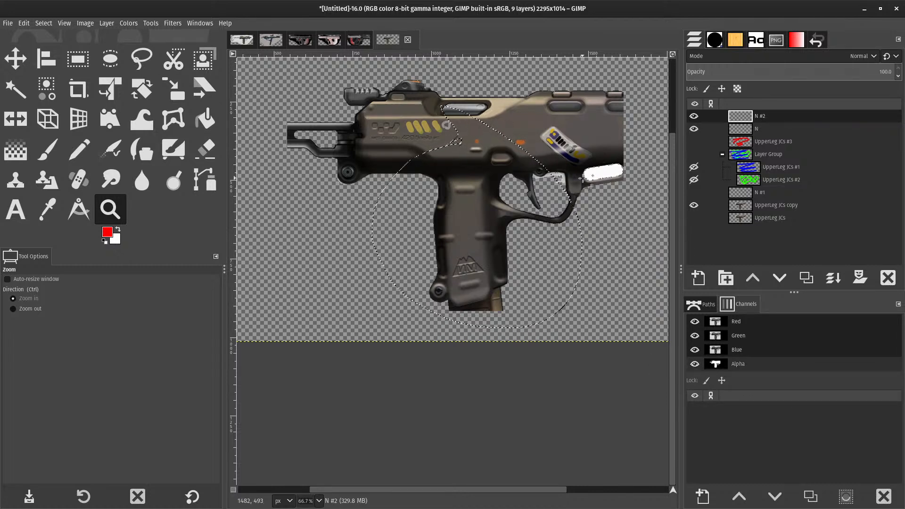
# - Deactivate the Red channel while keeping Green, Blue and Alpha active for editing
pyautogui.click(757, 361)
pyautogui.click(752, 333)
pyautogui.click(747, 320)
pyautogui.click(742, 334)
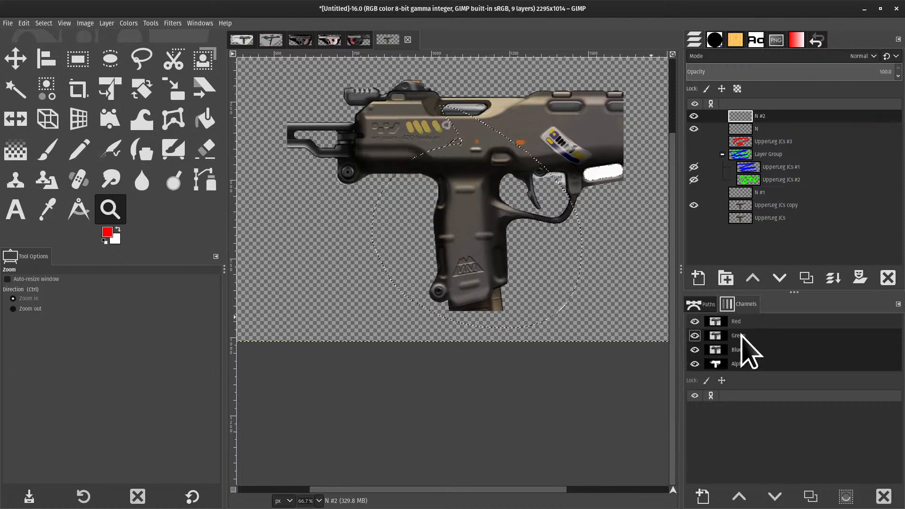
pyautogui.write('RE')
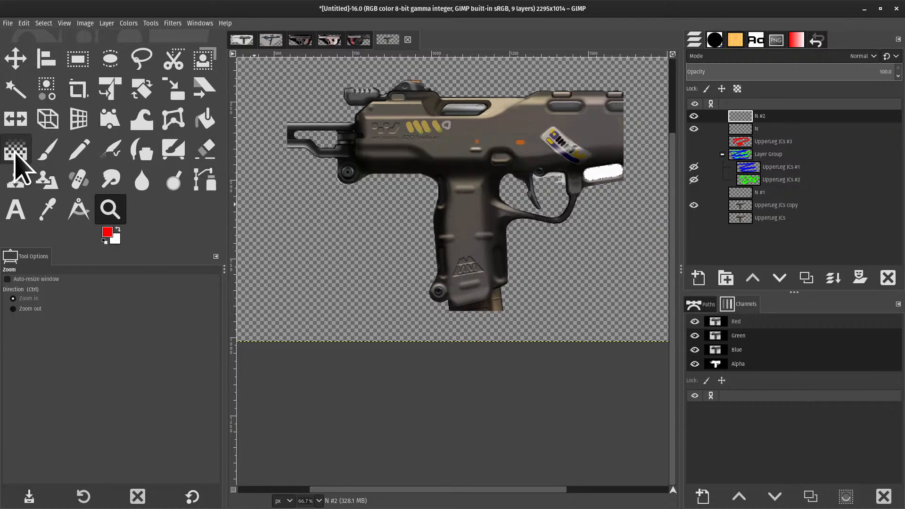
# - Erase a test stroke across the grip on the UpperLeg JCs copy layer with the Eraser, and undo it
pyautogui.click(205, 149)
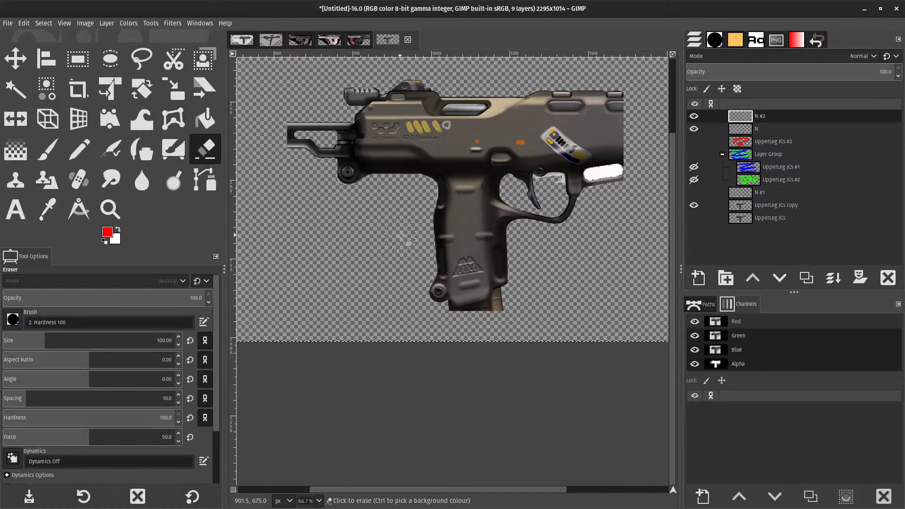
pyautogui.click(740, 206)
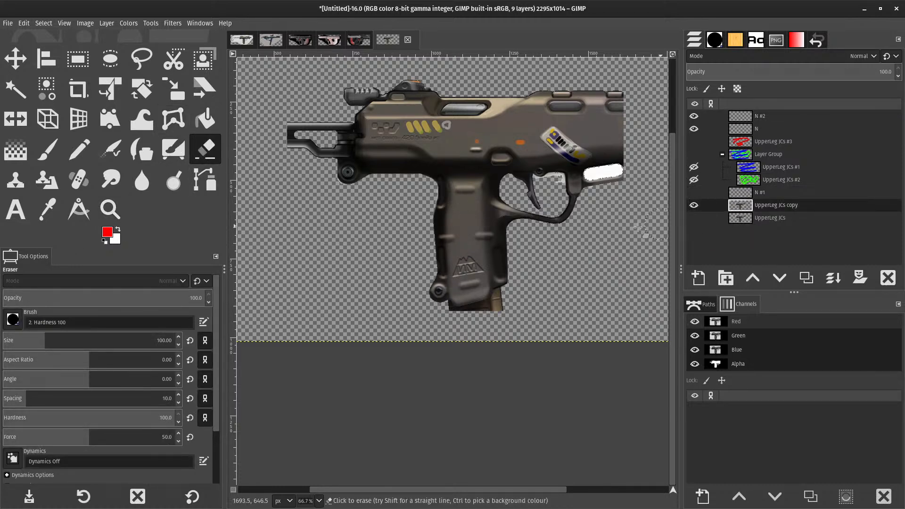
pyautogui.moveTo(433, 247); pyautogui.dragTo(376, 263)
pyautogui.hotkey('ctrl', 'z')
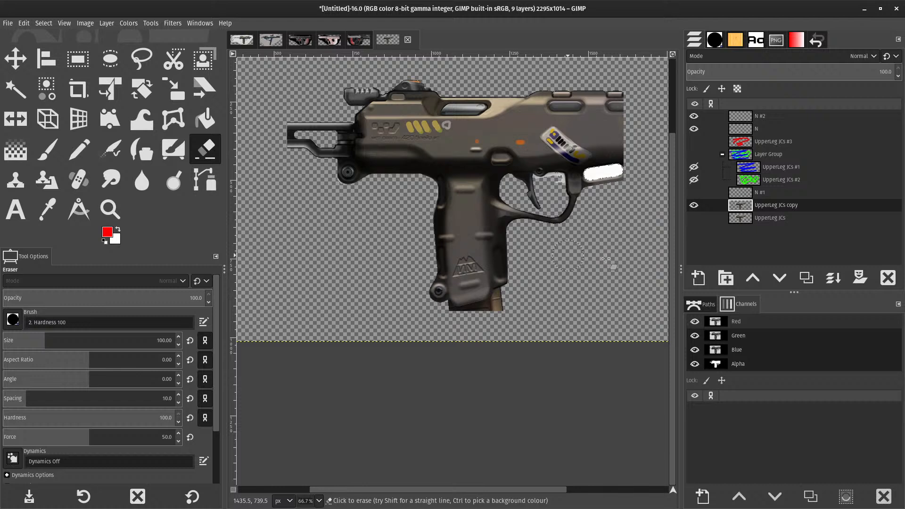
# - Change which color channels are active, erase another test stroke across the lower grip, and undo the stroke
pyautogui.click(737, 325)
pyautogui.click(729, 336)
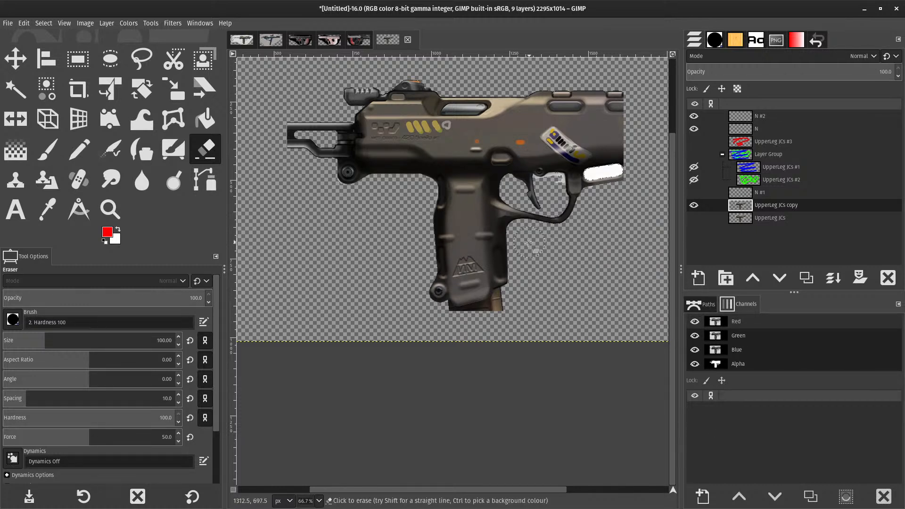
pyautogui.moveTo(528, 242); pyautogui.dragTo(431, 307)
pyautogui.hotkey('ctrl', 'z')
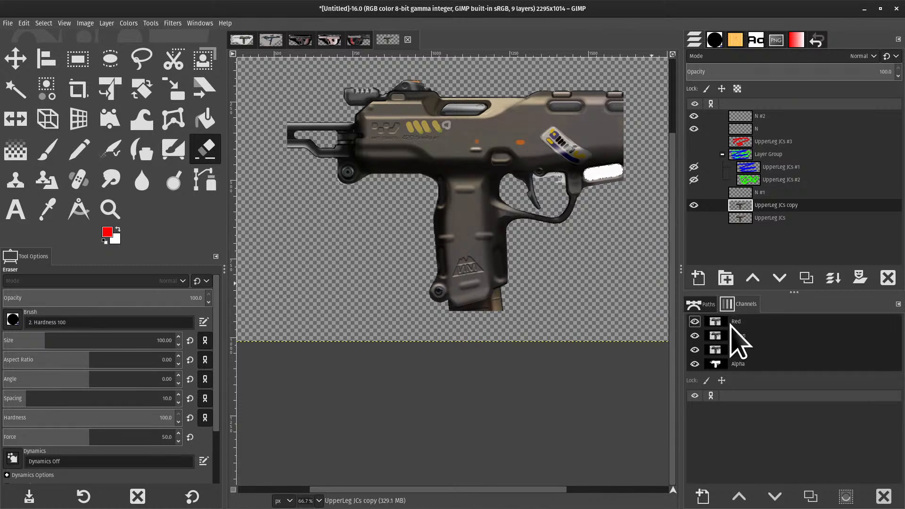
# - Hide the Red channel for a test eraser stroke over the grip, undo the stroke and show the channel again
pyautogui.click(696, 325)
pyautogui.moveTo(516, 233)
pyautogui.mouseDown()
pyautogui.moveTo(448, 259)
pyautogui.moveTo(434, 285)
pyautogui.mouseUp()
pyautogui.hotkey('ctrl', 'z')
pyautogui.click(696, 321)
# - Hide all docks to view the whole image at 50% zoom, and bring the docks back
pyautogui.press('-')
pyautogui.moveTo(402, 195); pyautogui.dragTo(424, 242)
pyautogui.press('Tab')
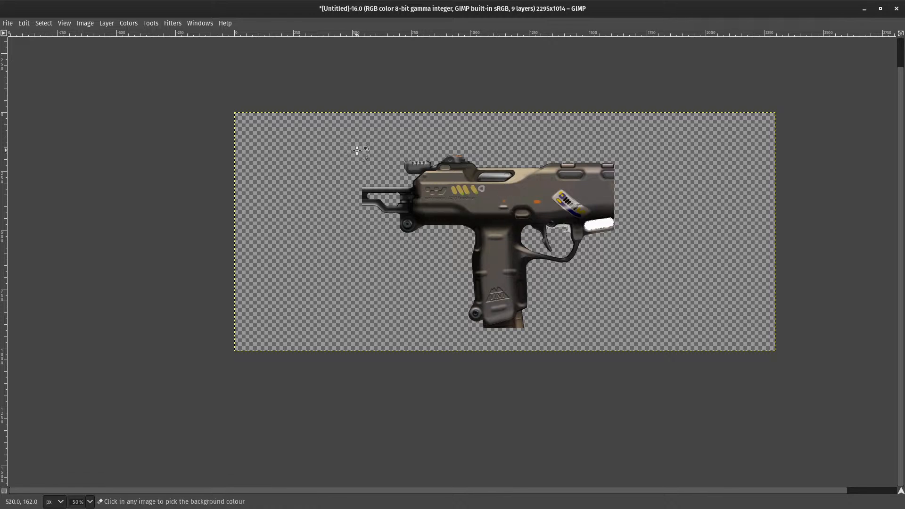
pyautogui.press('Tab')
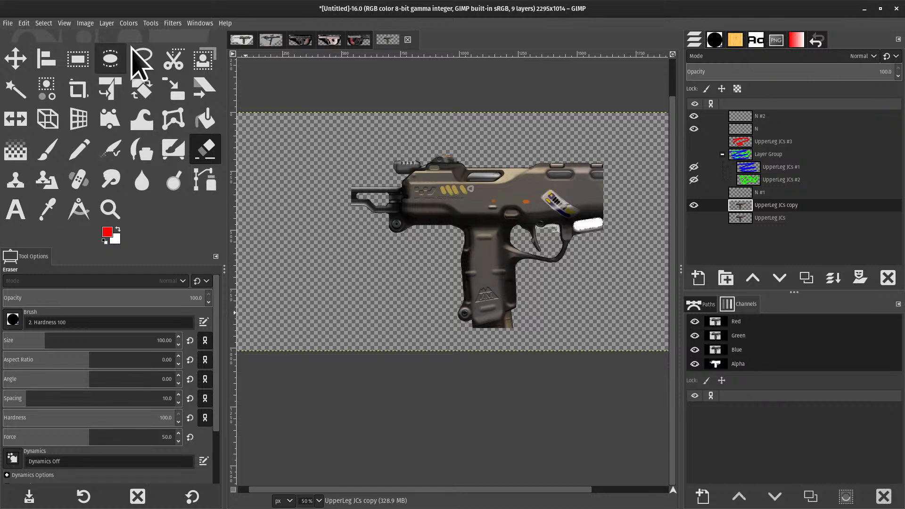
# - Draw a closed freehand selection around the rear receiver and upper grip of the gun with Free Select
pyautogui.click(43, 23)
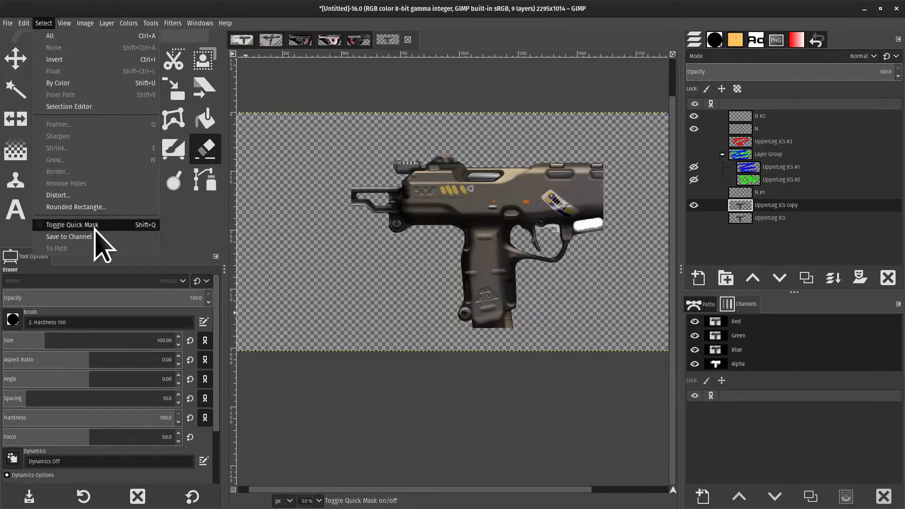
pyautogui.click(206, 283)
pyautogui.press('f')
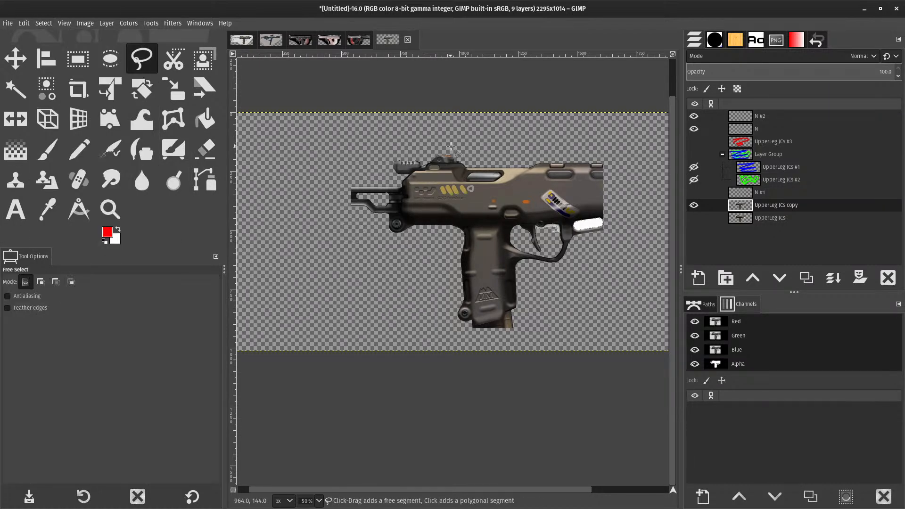
pyautogui.click(451, 146)
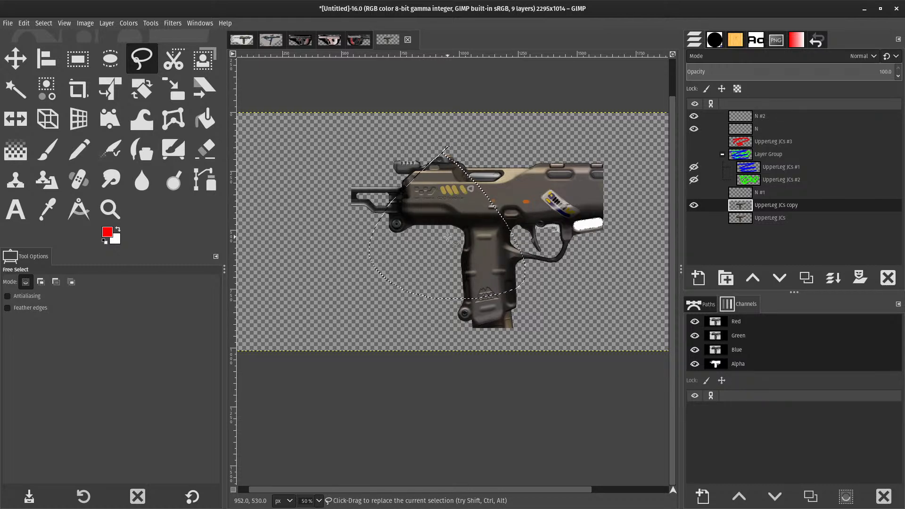
pyautogui.hotkey('ctrl', 'z')
pyautogui.hotkey('ctrl', 'y')
# - Convert the freehand selection around the gun to a path
pyautogui.click(8, 24)
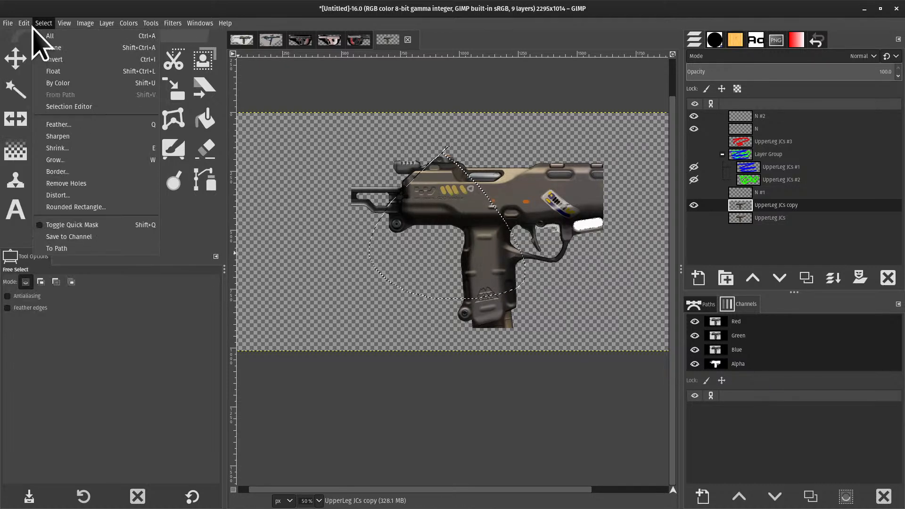
pyautogui.moveTo(24, 23)
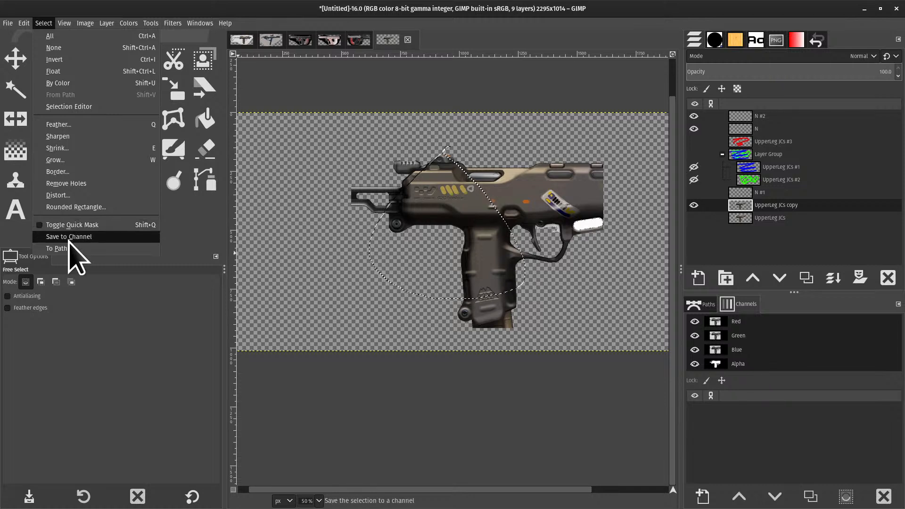
pyautogui.click(75, 264)
pyautogui.write('wwww')
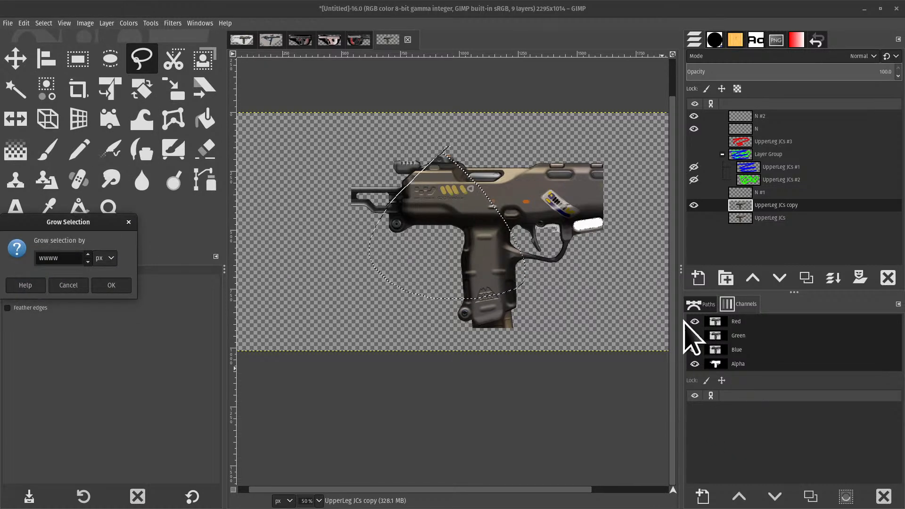
pyautogui.press('Tab')
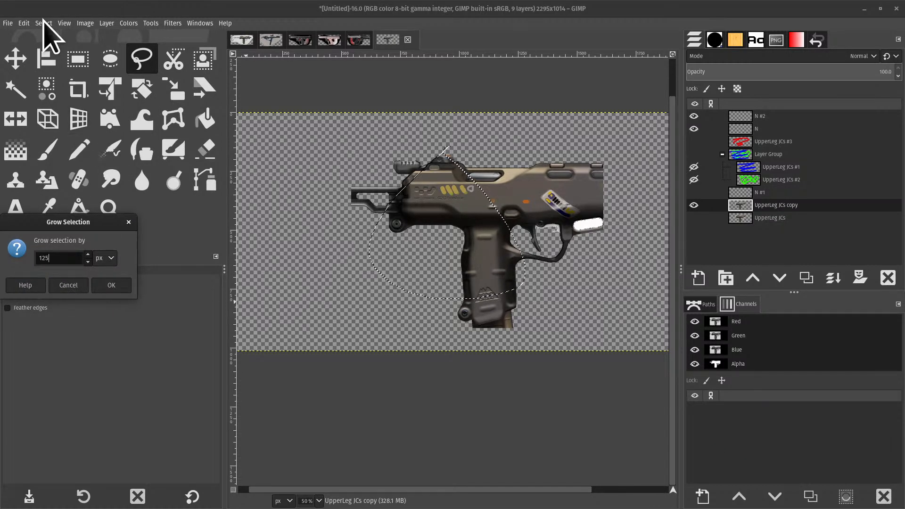
pyautogui.click(69, 285)
# - Convert the same selection to a second path and make that path visible over the gun
pyautogui.click(43, 23)
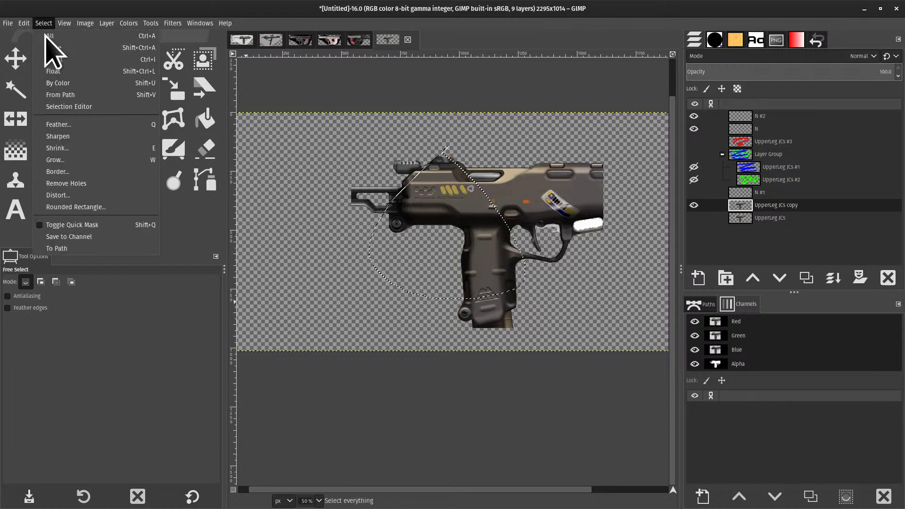
pyautogui.click(59, 246)
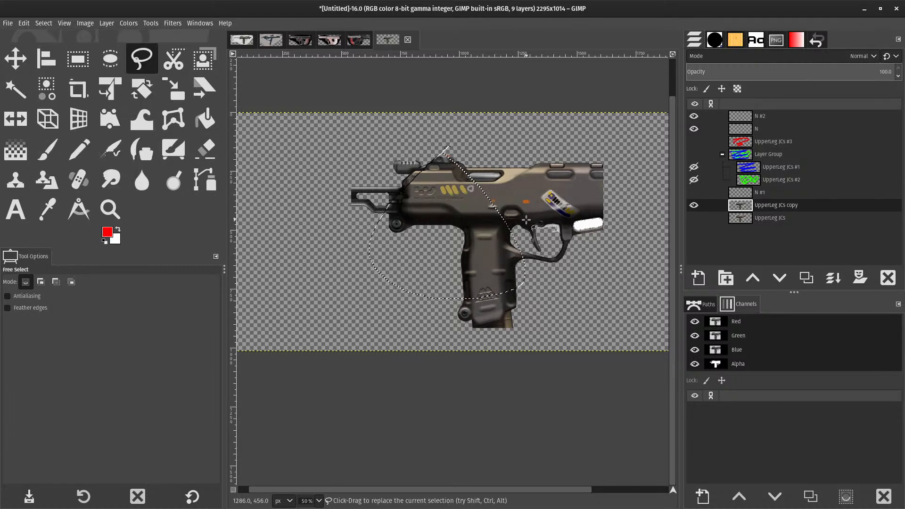
pyautogui.click(697, 305)
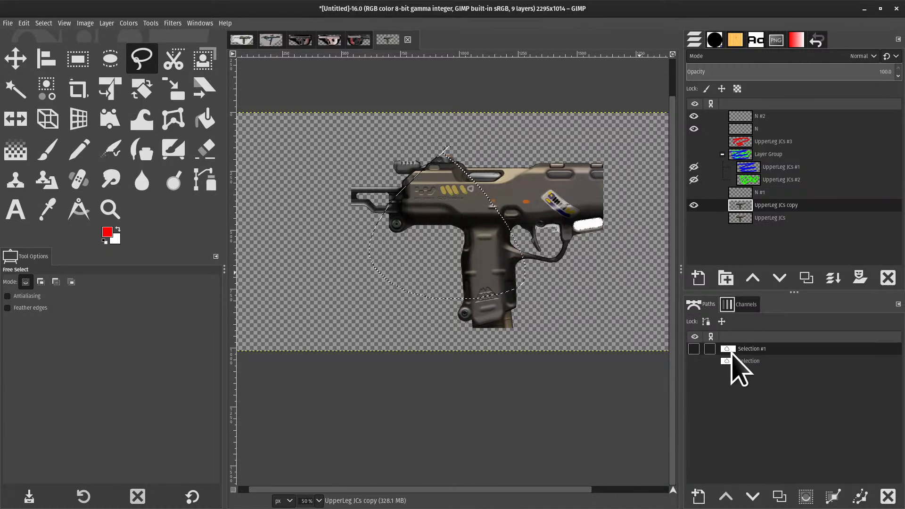
pyautogui.click(694, 349)
pyautogui.scroll(4, 489, 223)
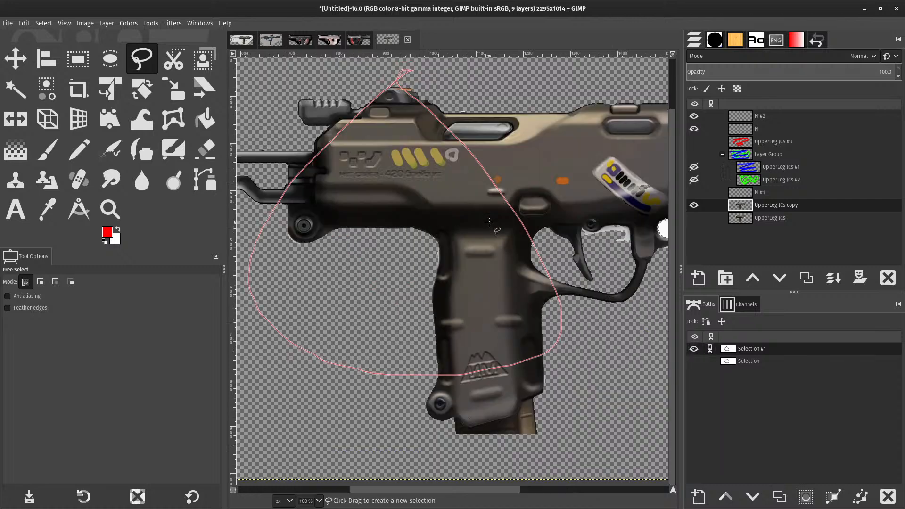
pyautogui.scroll(-3, 493, 178)
# - Review the commands available for the visible path, and hide the path from the canvas
pyautogui.rightClick(771, 349)
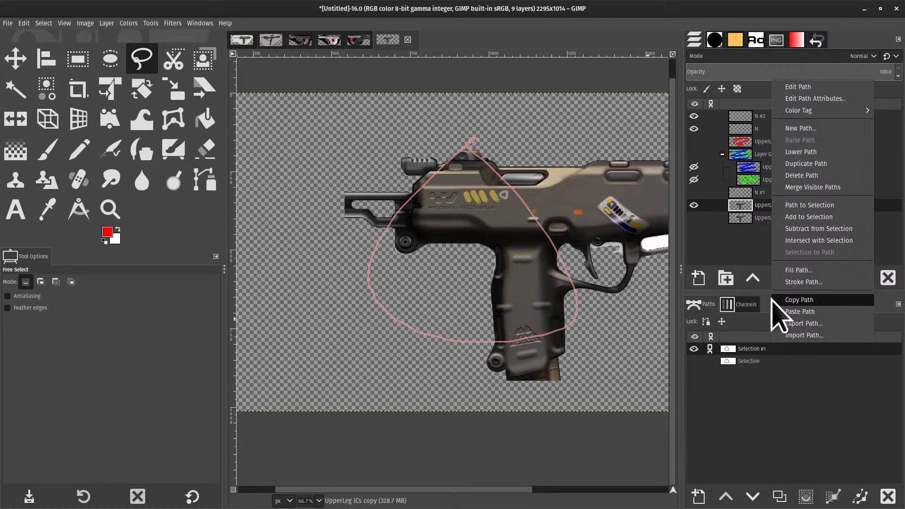
pyautogui.press('Escape')
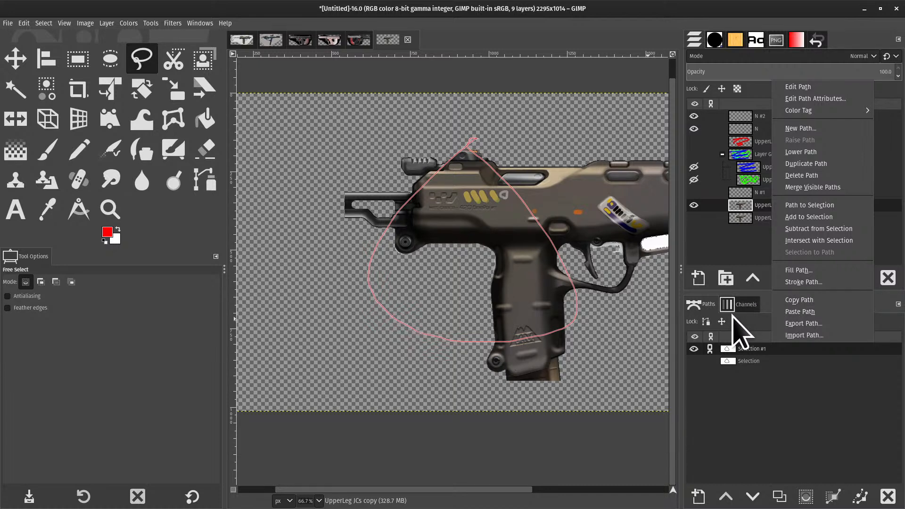
pyautogui.click(580, 302)
pyautogui.hotkey('ctrl', 'z')
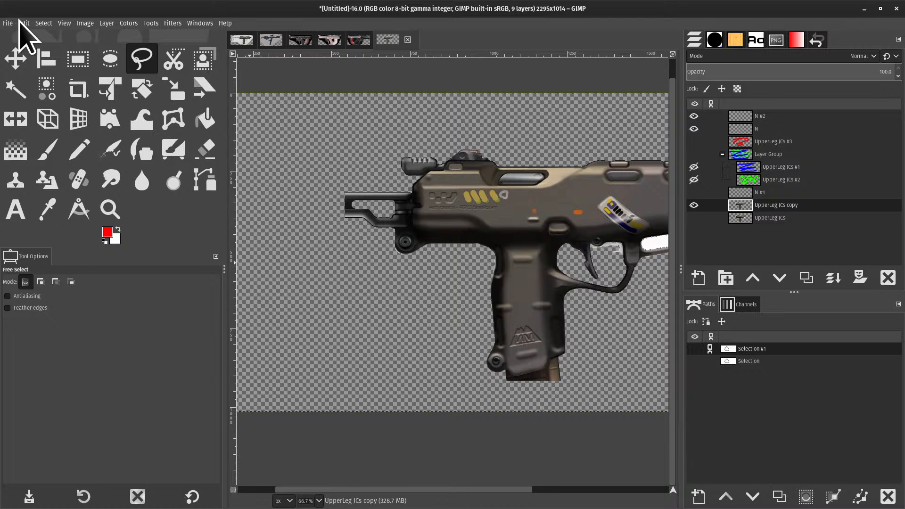
# - Look at the Flip & Rotate options, and rotate the canvas view to about 151° and 148°, resetting the rotation each time
pyautogui.click(36, 24)
pyautogui.moveTo(63, 23)
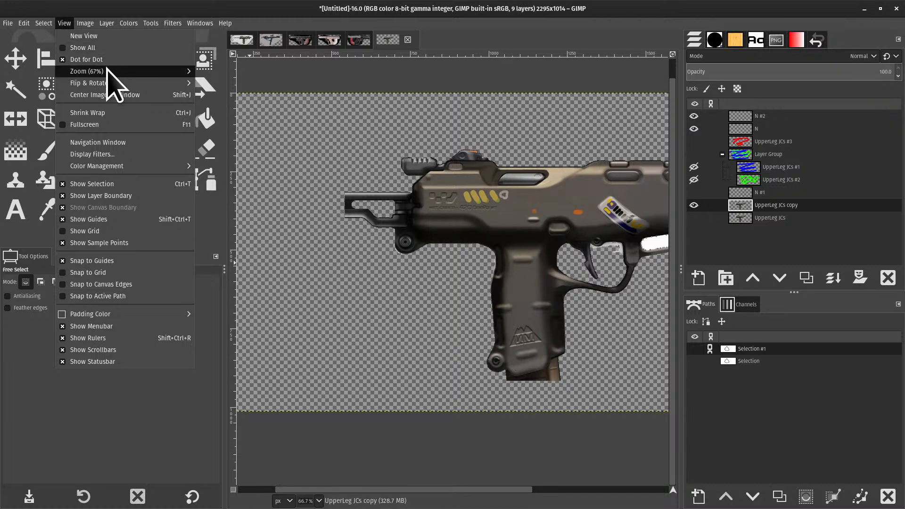
pyautogui.moveTo(113, 79)
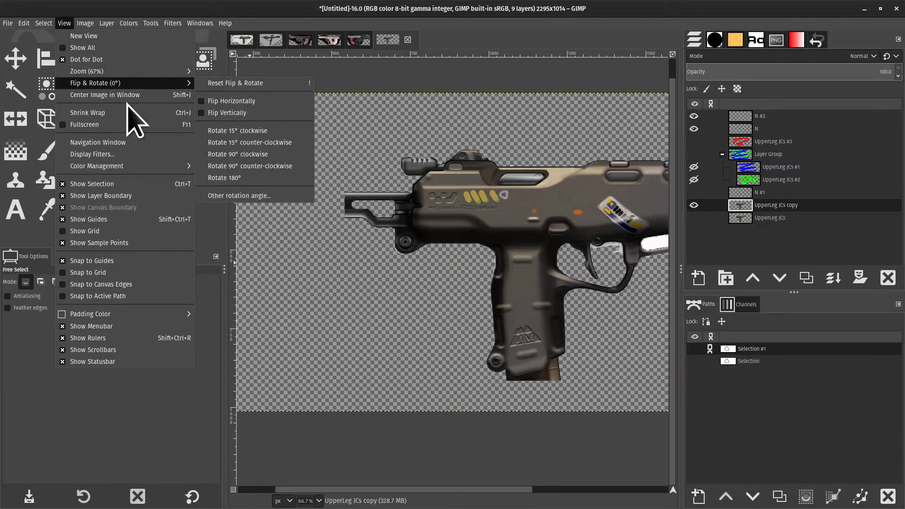
pyautogui.press('Escape')
pyautogui.moveTo(462, 148); pyautogui.dragTo(543, 403)
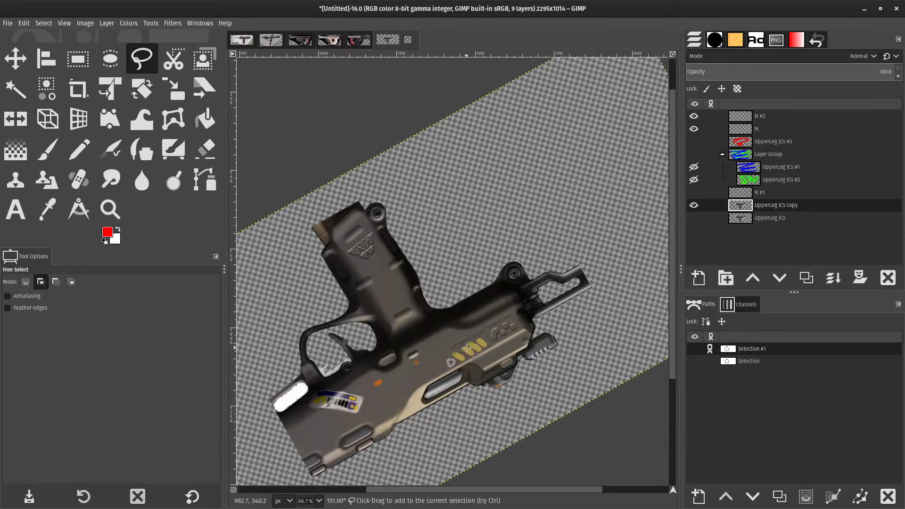
pyautogui.hotkey('shift', '1')
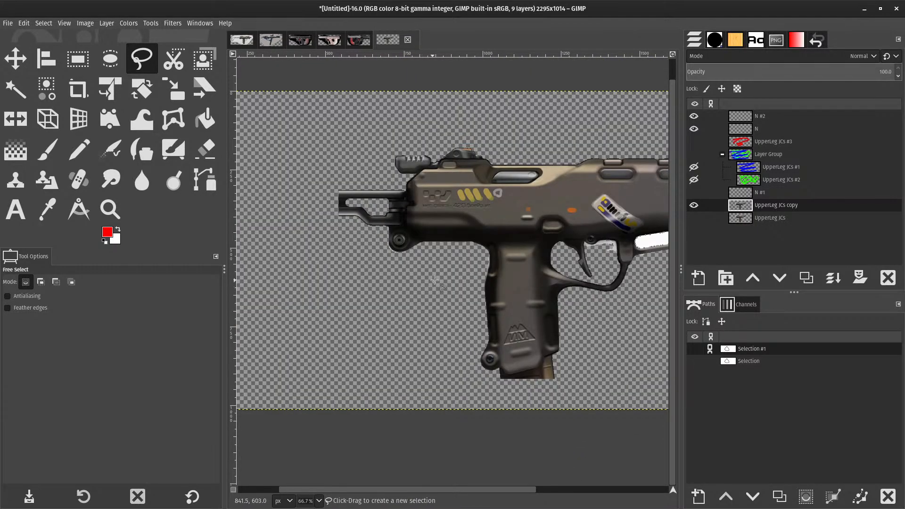
pyautogui.moveTo(480, 281); pyautogui.dragTo(513, 208)
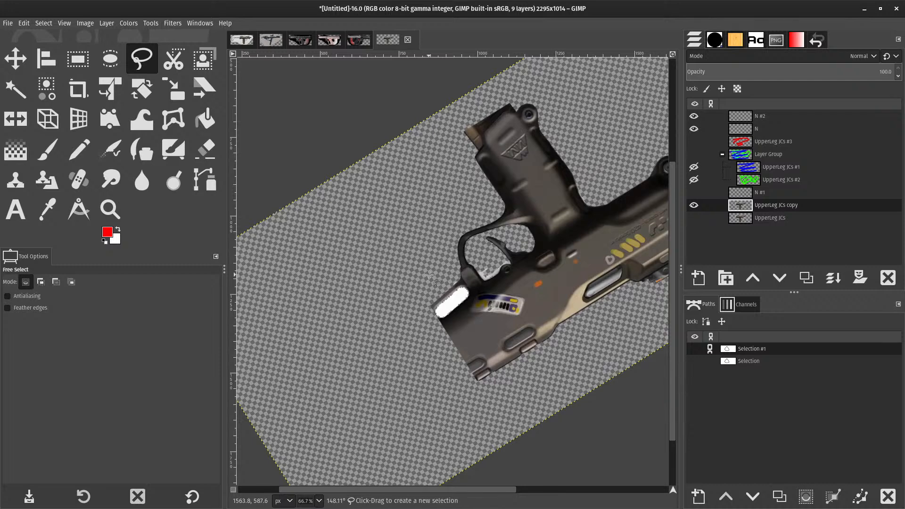
pyautogui.hotkey('shift', '1')
pyautogui.moveTo(327, 305); pyautogui.dragTo(522, 297)
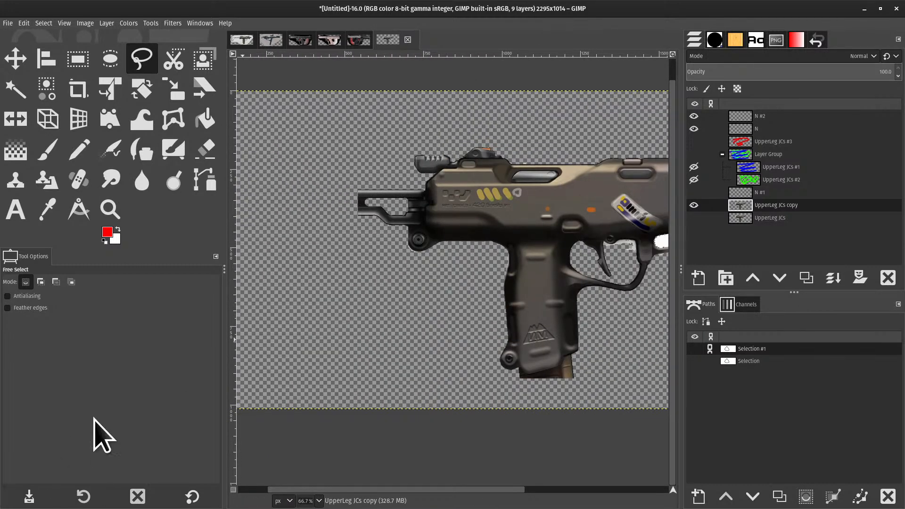
# - Turn on Show All to view the area beyond the canvas boundary, and turn it off again
pyautogui.click(7, 22)
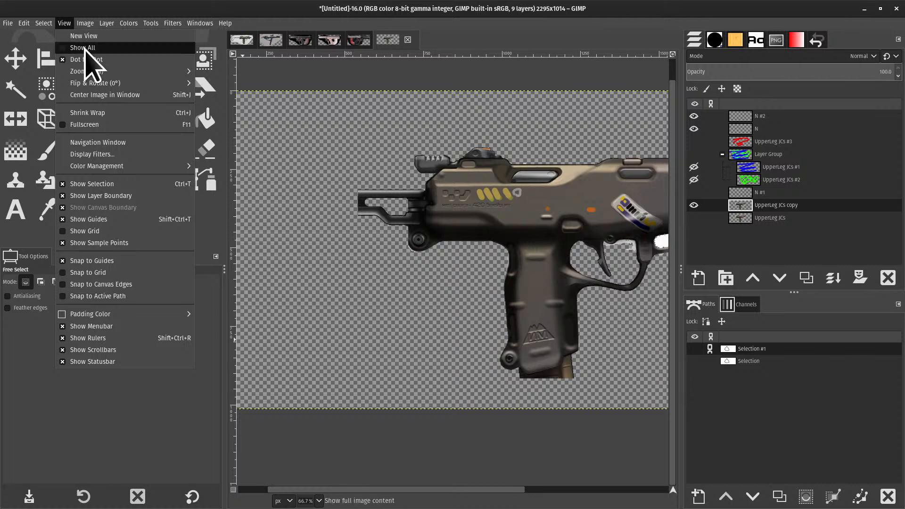
pyautogui.click(127, 49)
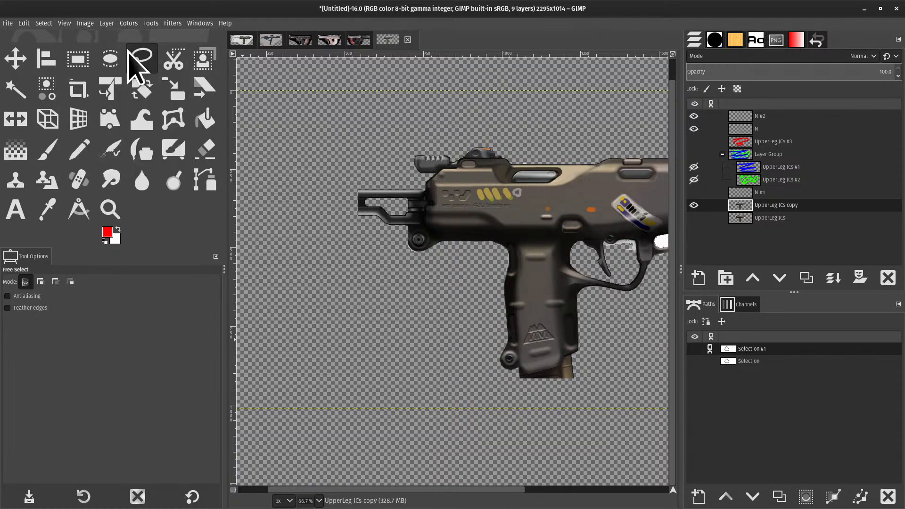
pyautogui.scroll(-6, 443, 245)
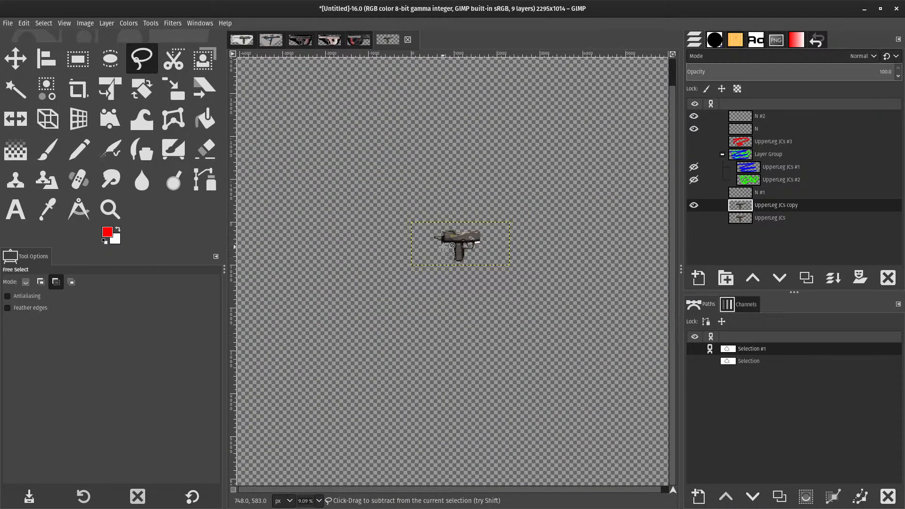
pyautogui.scroll(4, 444, 246)
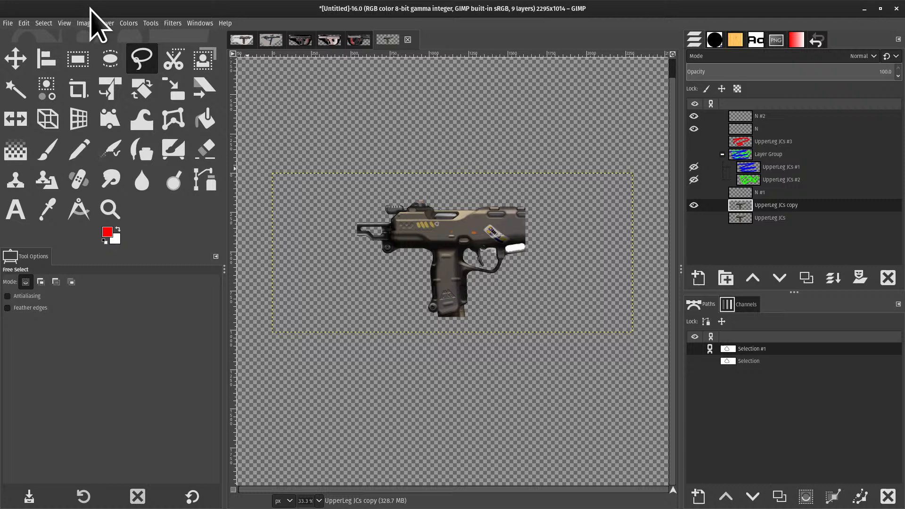
pyautogui.click(66, 22)
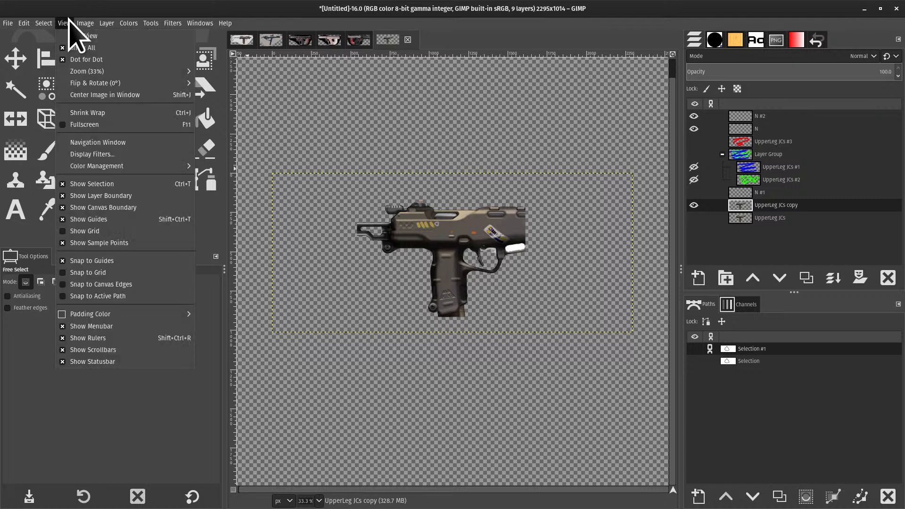
pyautogui.click(82, 48)
# - Examine the gun image at different zoom levels between 25% and 200%
pyautogui.click(64, 23)
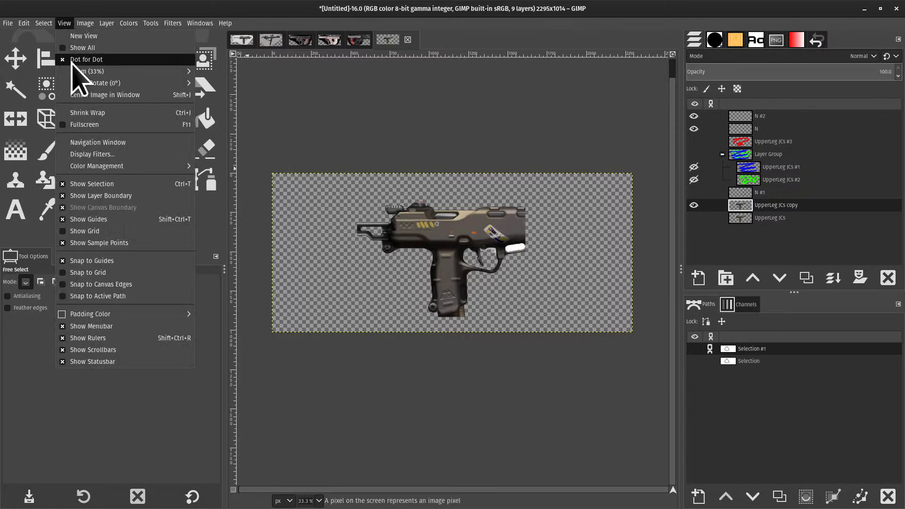
pyautogui.moveTo(93, 71)
pyautogui.click(396, 166)
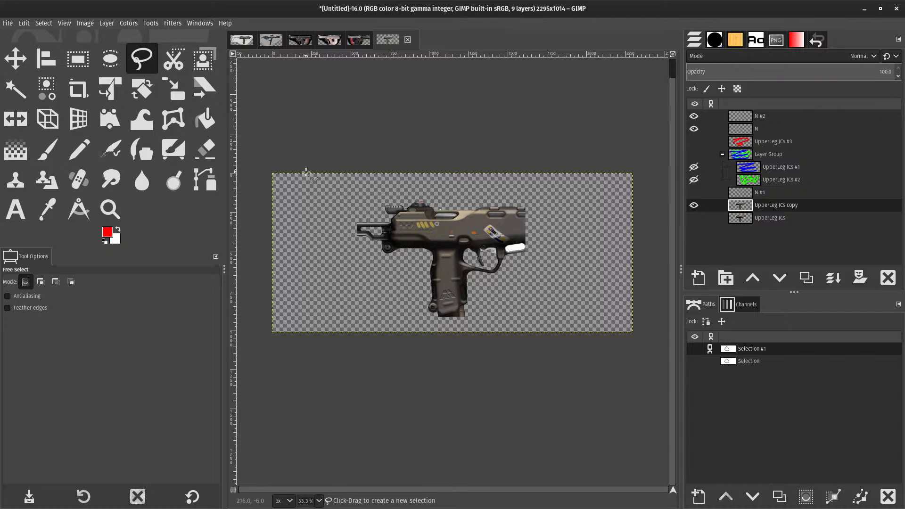
pyautogui.press('ctrl')
pyautogui.scroll(4, 301, 212)
pyautogui.scroll(-3, 344, 228)
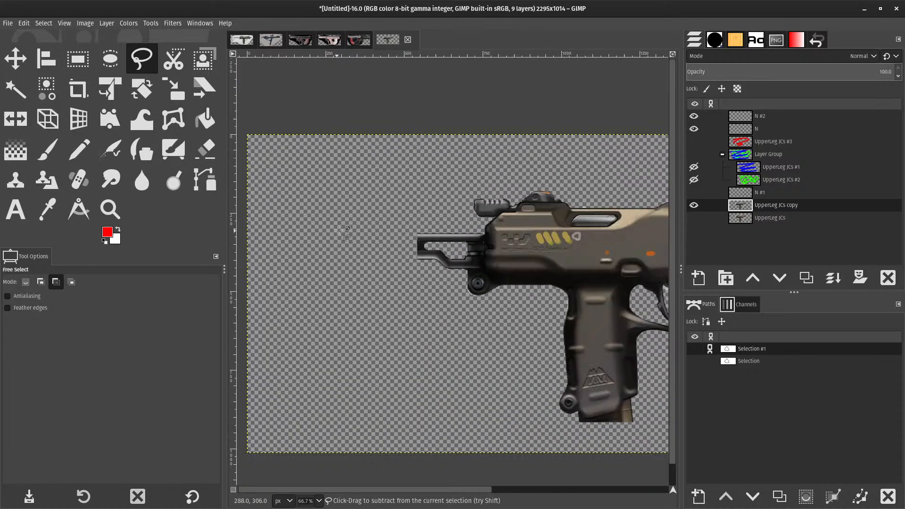
pyautogui.scroll(3, 362, 232)
pyautogui.scroll(-3, 356, 230)
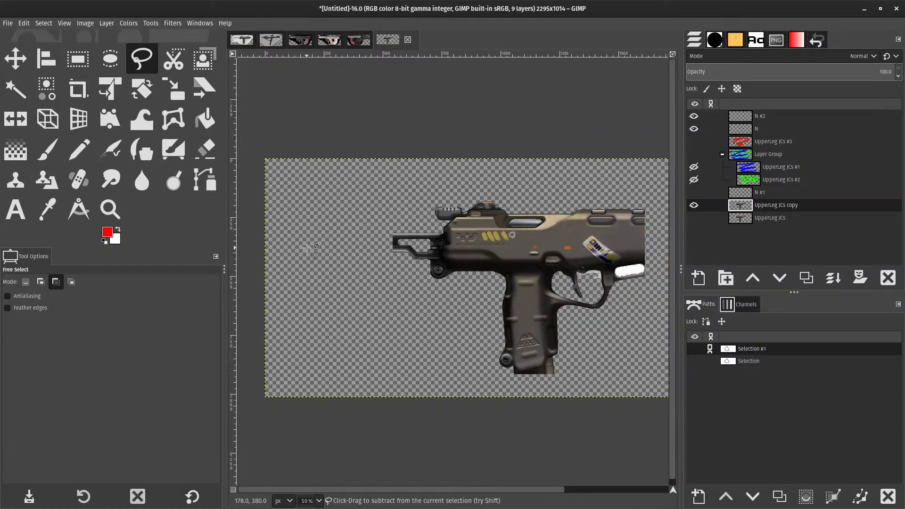
pyautogui.scroll(3, 314, 246)
pyautogui.scroll(-3, 315, 247)
pyautogui.scroll(3, 315, 247)
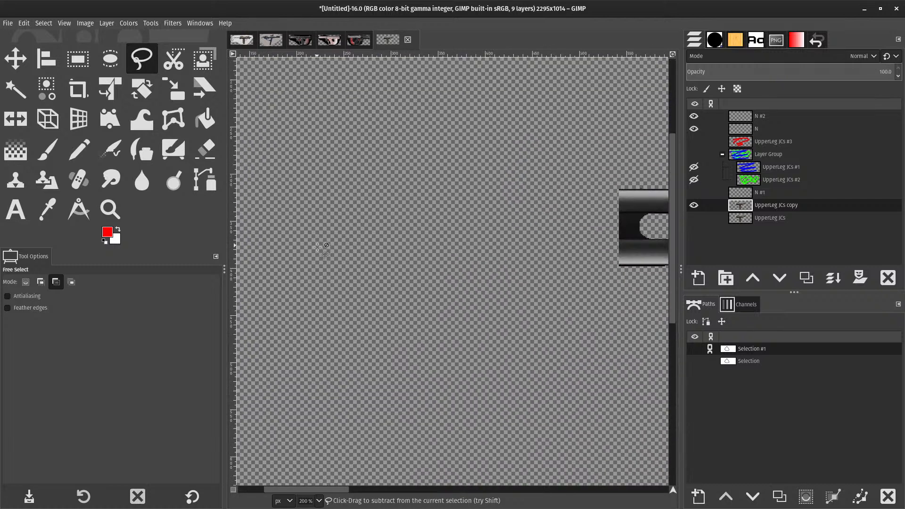
pyautogui.scroll(-2, 317, 250)
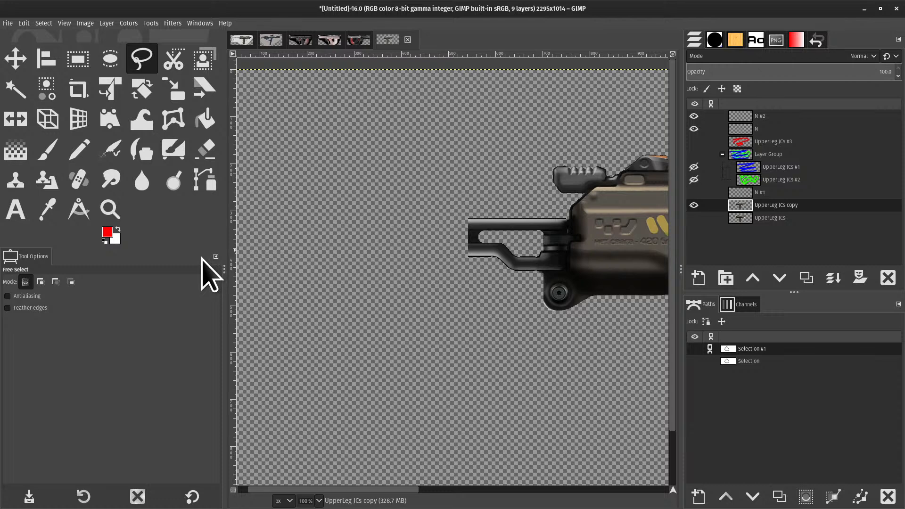
pyautogui.keyDown('ctrl'); pyautogui.scroll(-3, 382, 222); pyautogui.keyUp('ctrl')
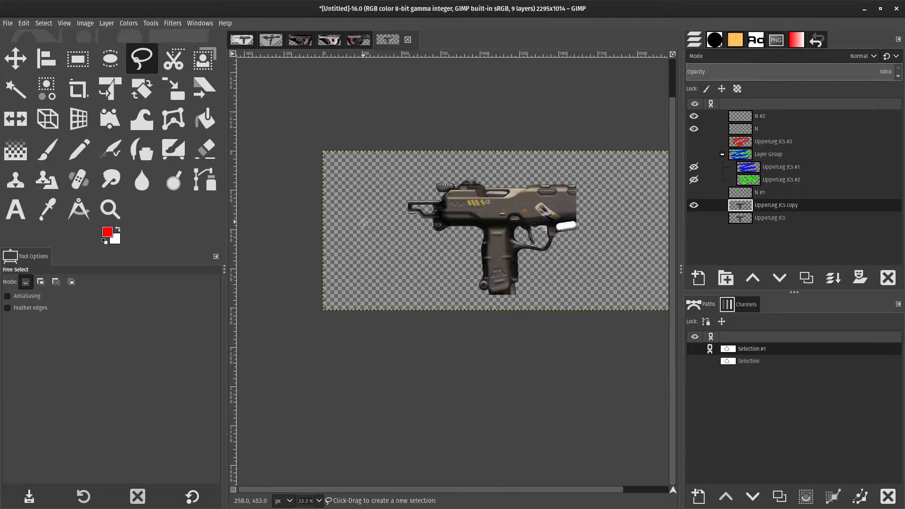
pyautogui.keyDown('ctrl'); pyautogui.scroll(4, 368, 219); pyautogui.keyUp('ctrl')
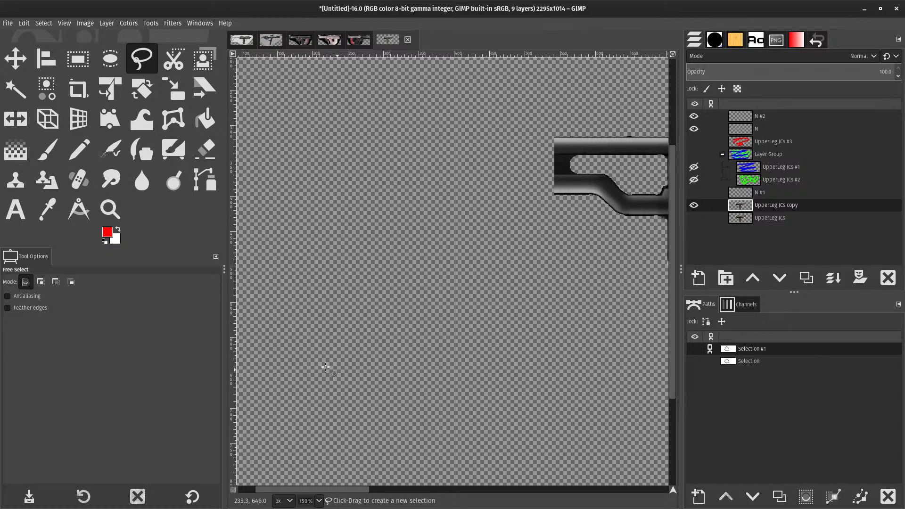
pyautogui.moveTo(311, 492)
pyautogui.mouseDown()
pyautogui.moveTo(550, 491)
pyautogui.moveTo(305, 491)
pyautogui.mouseUp()
pyautogui.press('ctrl')
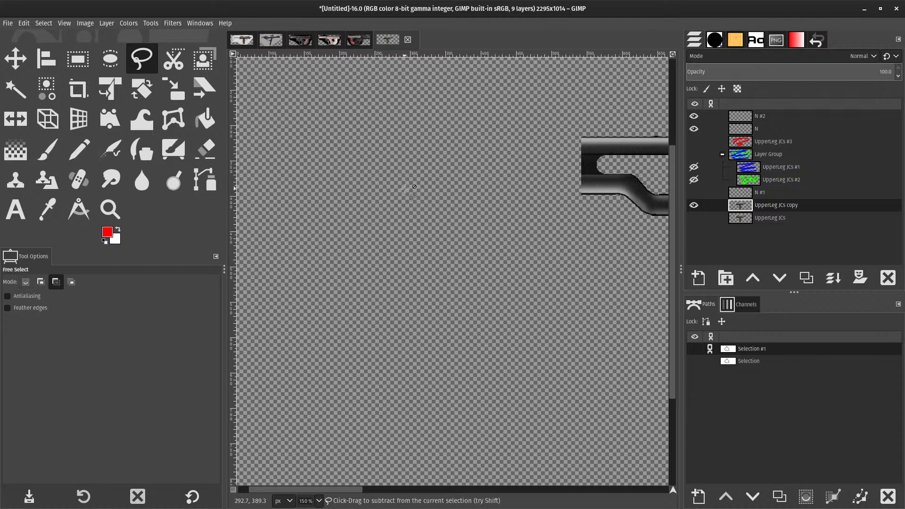
pyautogui.scroll(-5, 404, 187)
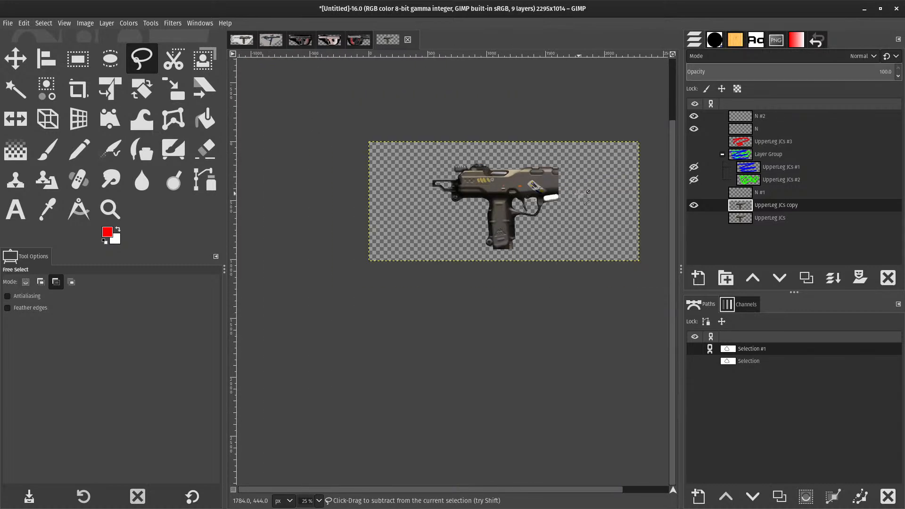
# - Zoom in and out on different parts of the gun image, including its rear end at 150%
pyautogui.scroll(5, 580, 193)
pyautogui.scroll(-5, 579, 194)
pyautogui.scroll(8, 296, 240)
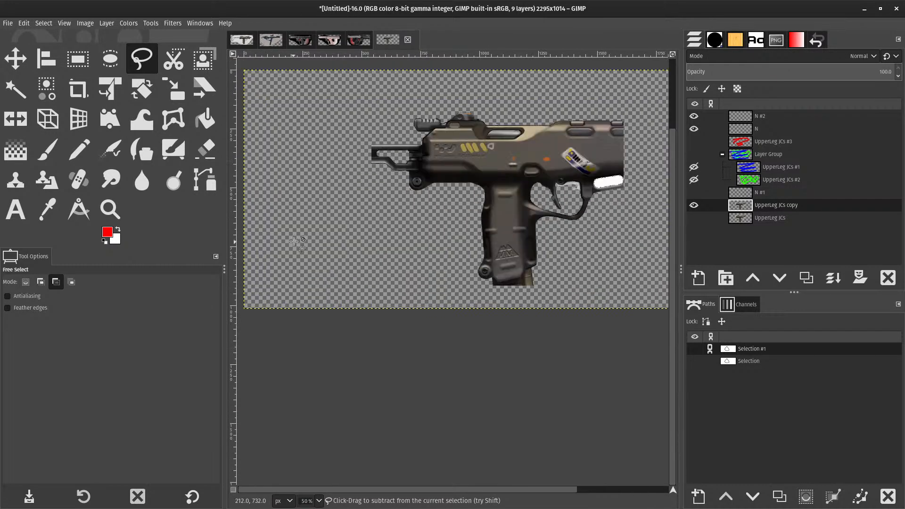
pyautogui.scroll(-7, 295, 239)
pyautogui.scroll(3, 396, 204)
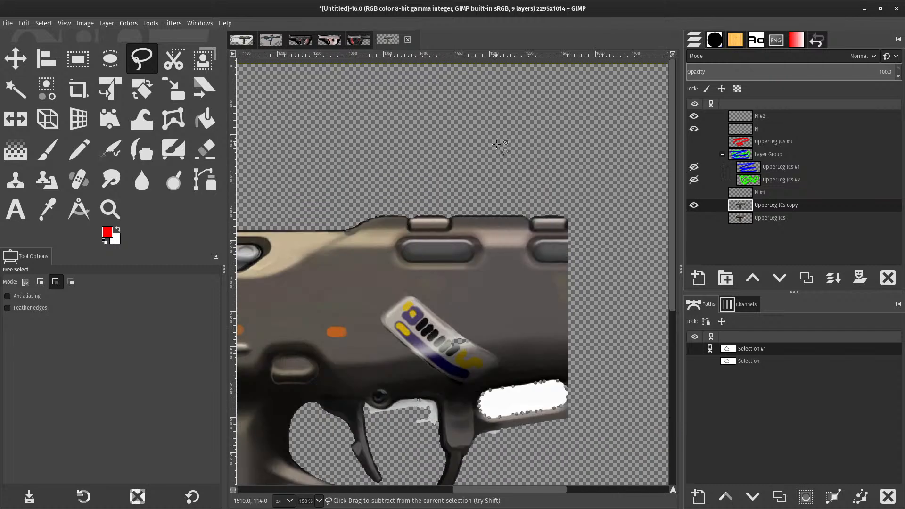
pyautogui.scroll(-1, 497, 145)
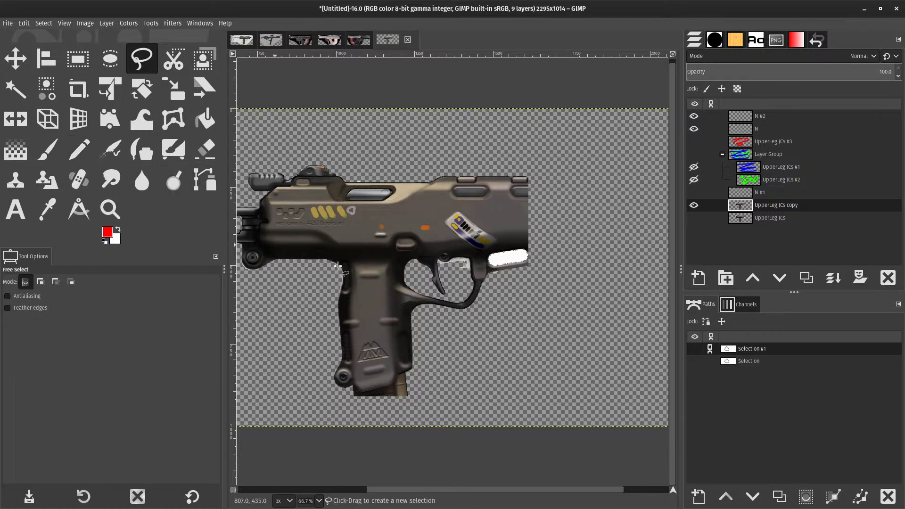
# - Pan the canvas view horizontally back and forth across the gun at 66.7% zoom, from the muzzle to its rear end
pyautogui.hscroll(-1, 468, 298)
pyautogui.hscroll(2, 467, 298)
pyautogui.hscroll(-2, 468, 298)
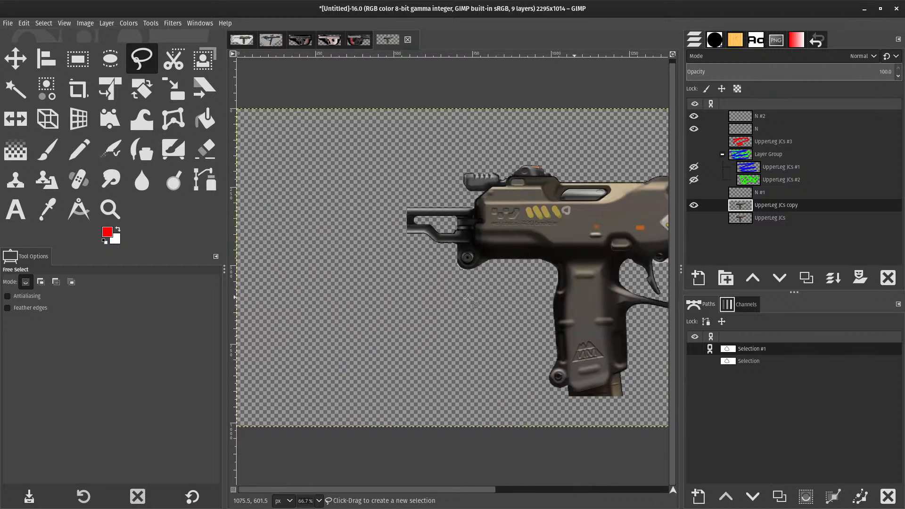
pyautogui.hscroll(2, 468, 298)
pyautogui.hscroll(-3, 468, 298)
pyautogui.hscroll(3, 428, 253)
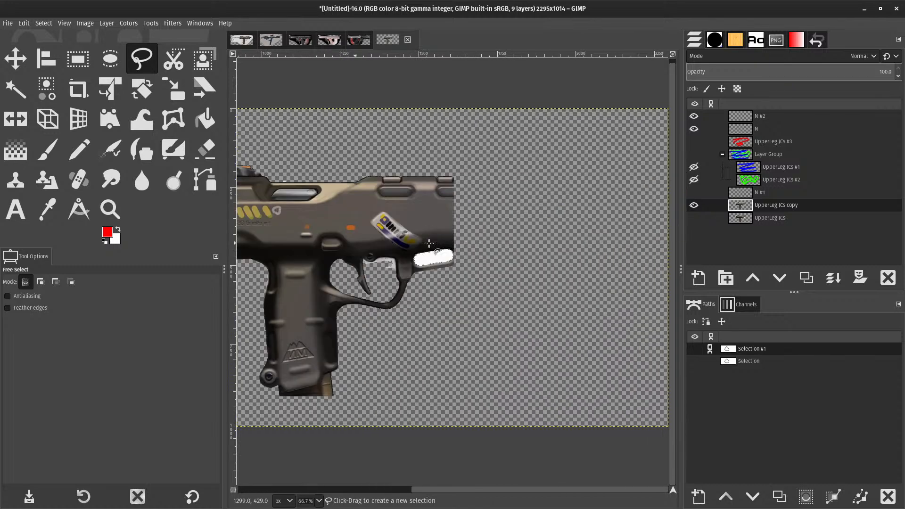
pyautogui.hscroll(-3, 429, 243)
pyautogui.hscroll(3, 429, 243)
pyautogui.hscroll(-1, 430, 240)
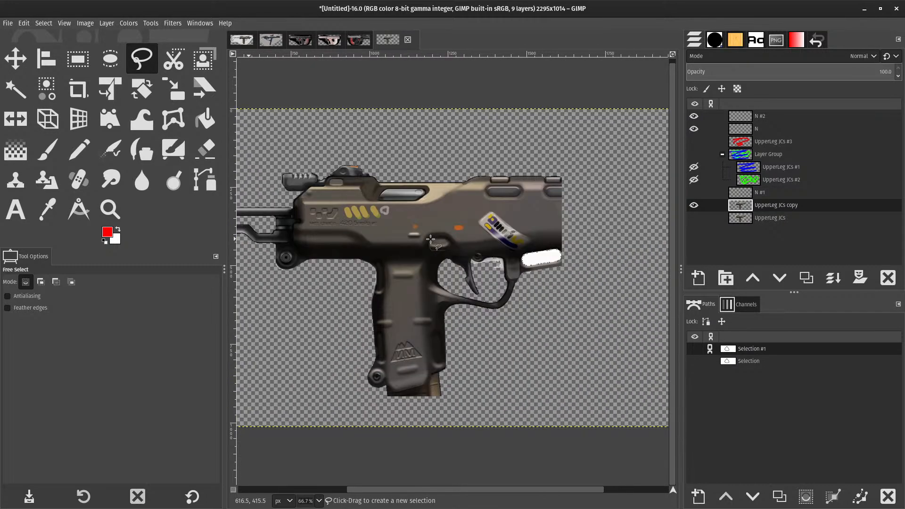
pyautogui.hscroll(-3, 430, 239)
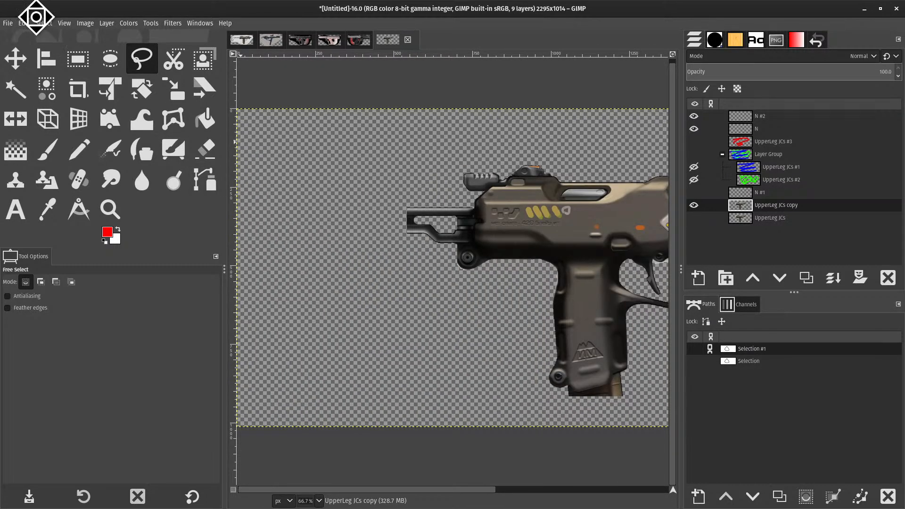
# - Look at the Show Selection option, and draw a closed freehand selection around the gun's body, trigger area and upper grip
pyautogui.click(39, 21)
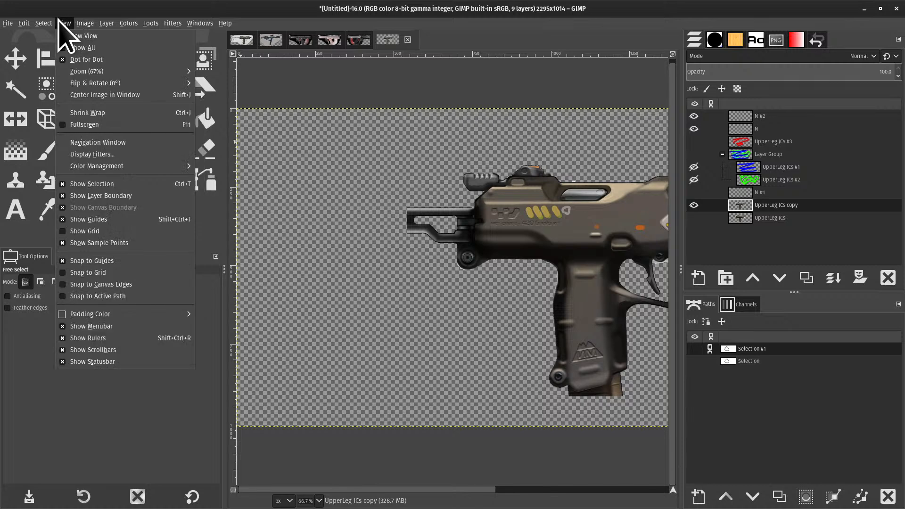
pyautogui.click(118, 187)
pyautogui.moveTo(282, 158); pyautogui.dragTo(82, 181)
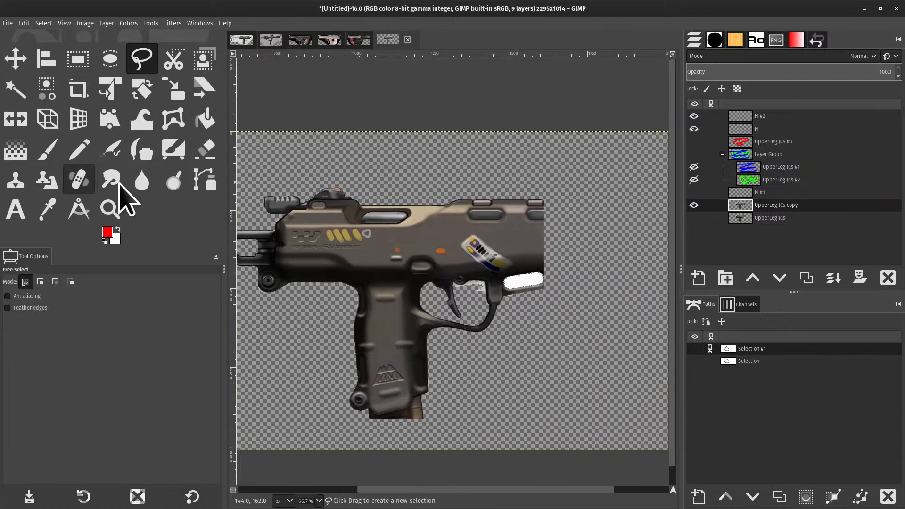
pyautogui.moveTo(479, 176); pyautogui.dragTo(526, 145)
pyautogui.click(513, 133)
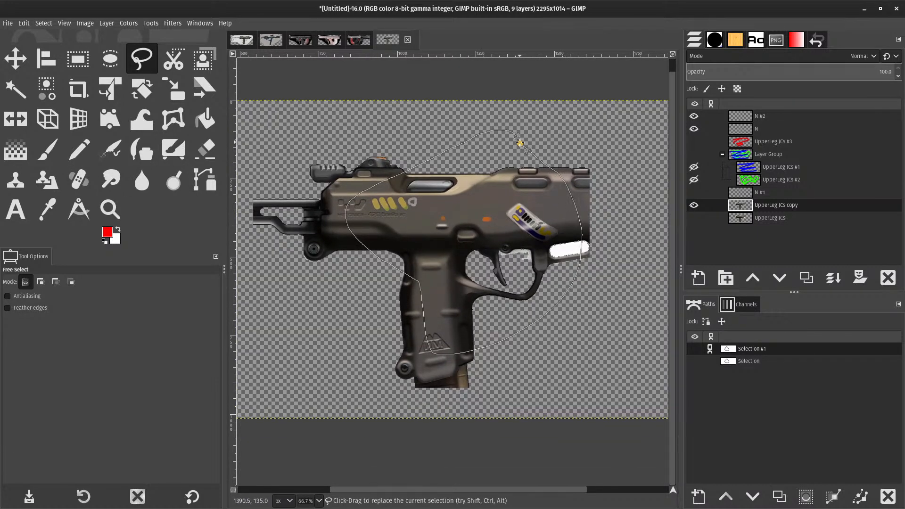
pyautogui.doubleClick(516, 136)
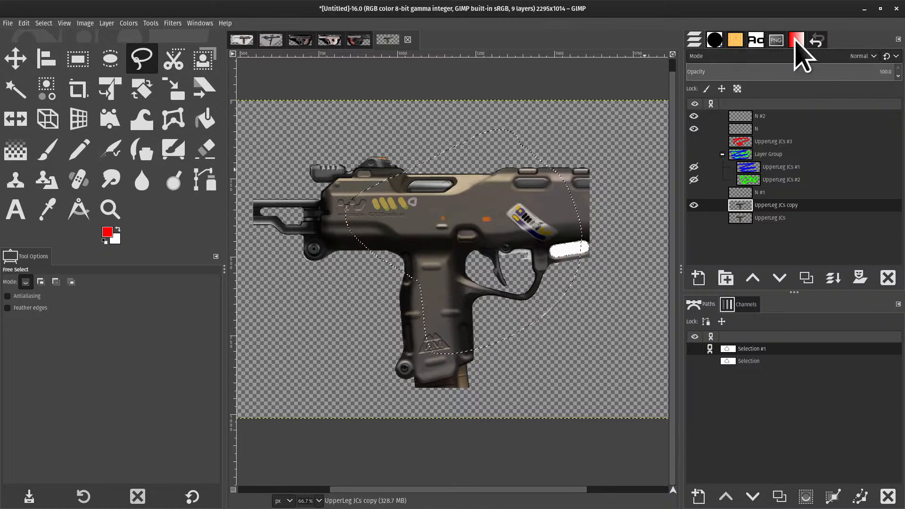
# - Close the Layers dialog in its dock and add the Selection Editor to the same dock
pyautogui.click(898, 39)
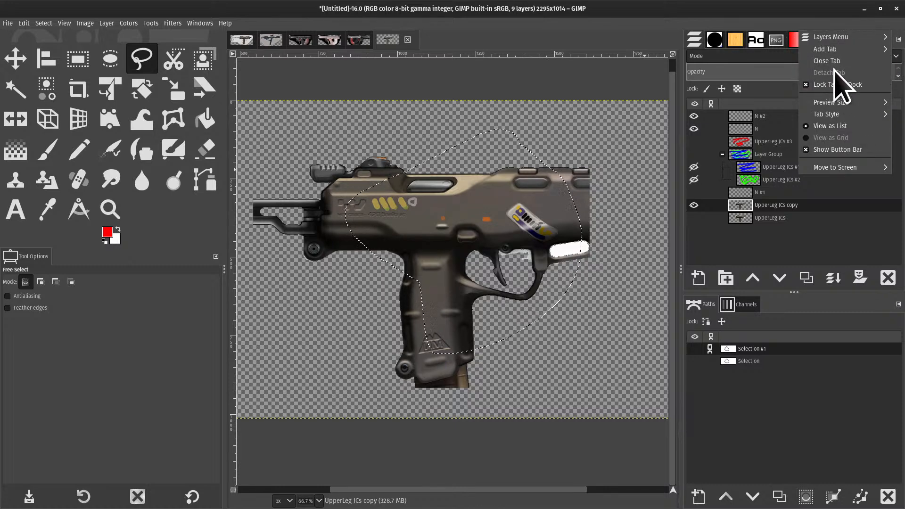
pyautogui.click(833, 60)
pyautogui.click(898, 39)
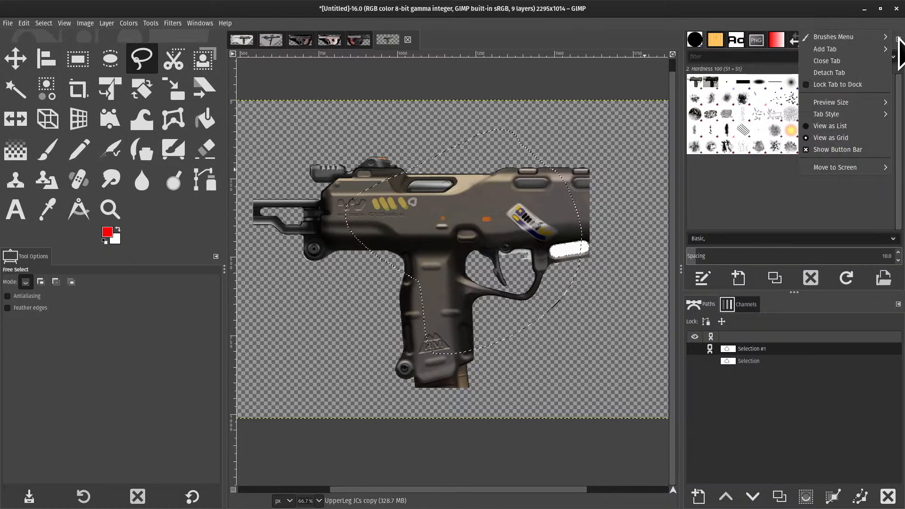
pyautogui.click(898, 39)
pyautogui.click(898, 39)
pyautogui.moveTo(823, 50)
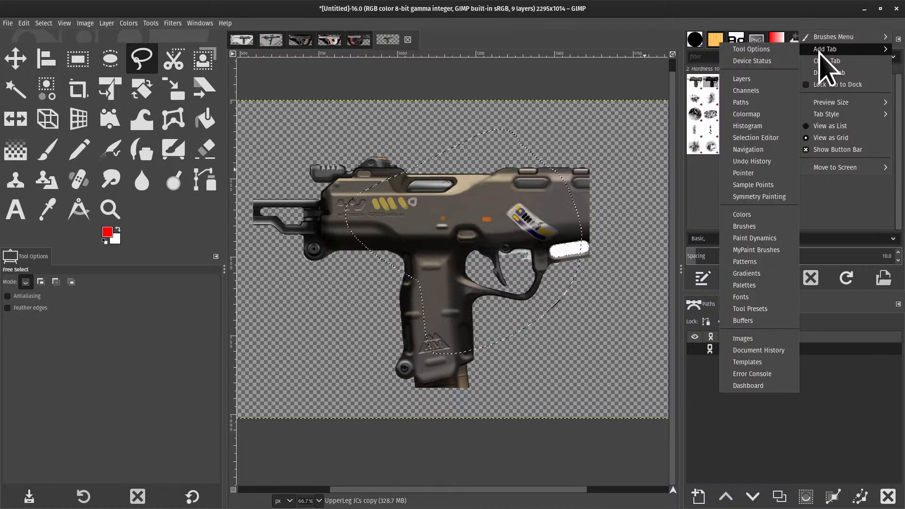
pyautogui.click(757, 150)
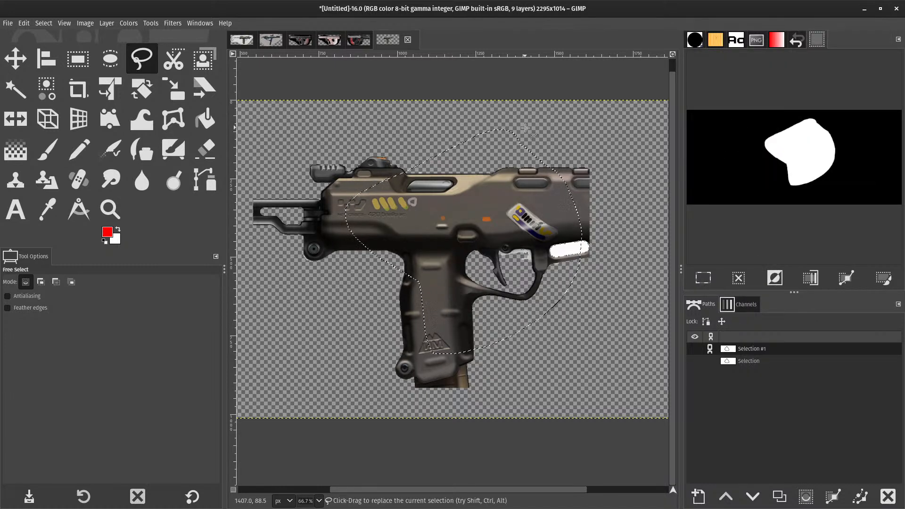
# - Toggle the display of the selection outline, and review the canvas display options from Fullscreen to Show Statusbar
pyautogui.hotkey('ctrl', 'shift', 'a')
pyautogui.hotkey('ctrl', 't')
pyautogui.click(64, 23)
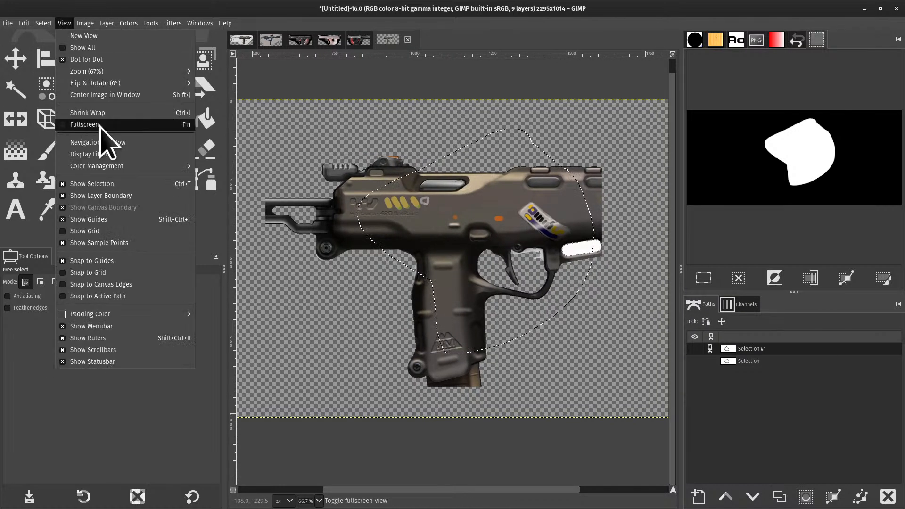
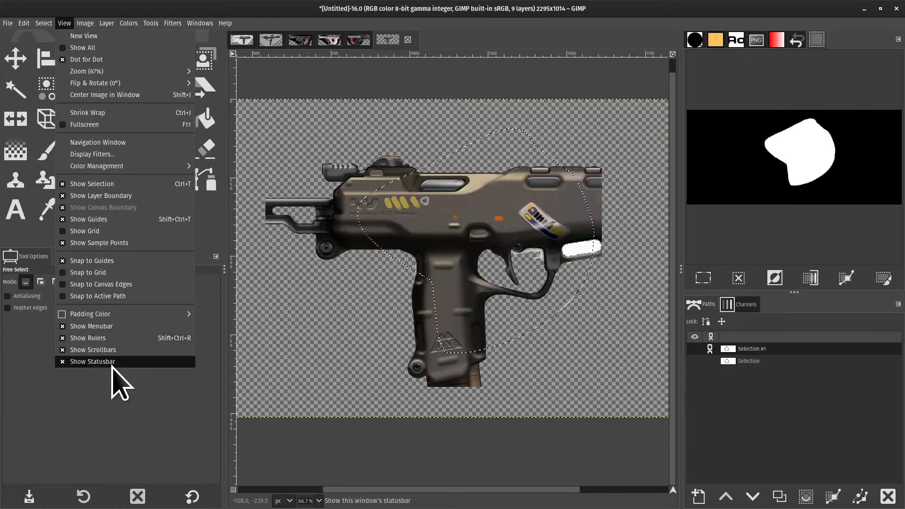
pyautogui.press('Escape')
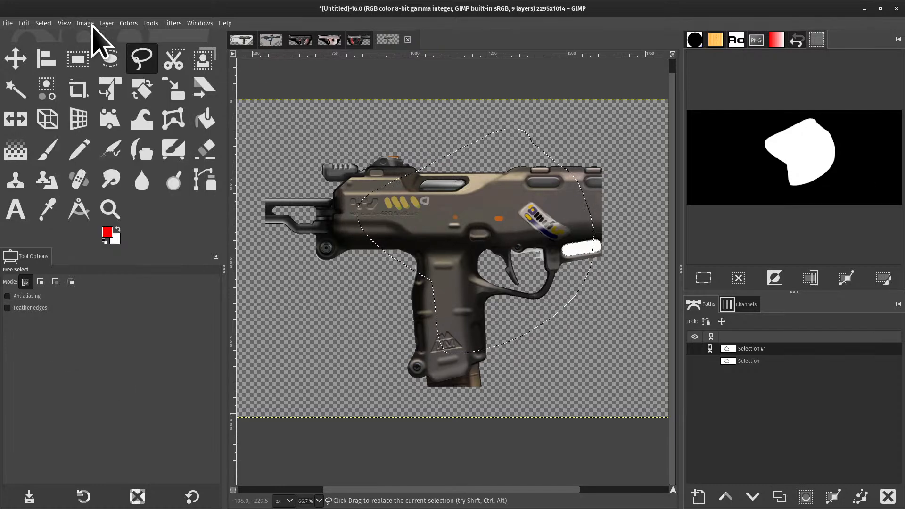
pyautogui.click(85, 23)
pyautogui.moveTo(108, 24)
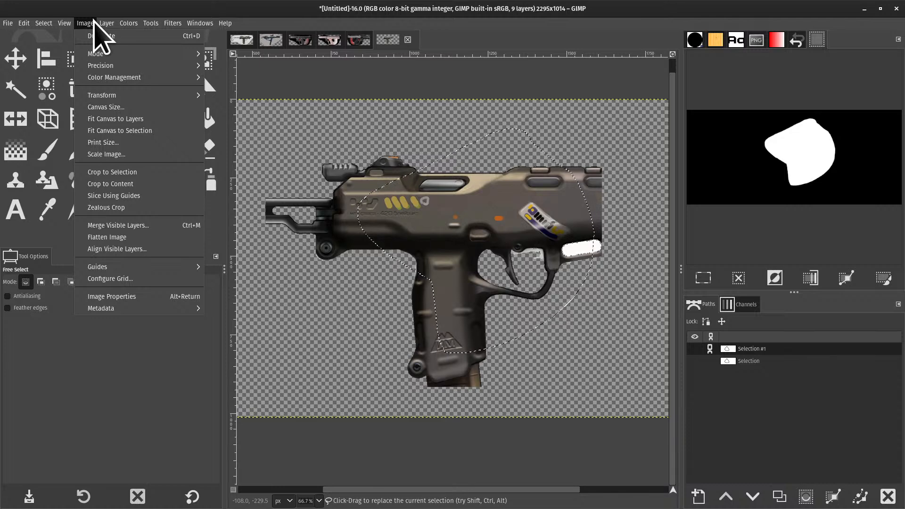
pyautogui.click(330, 128)
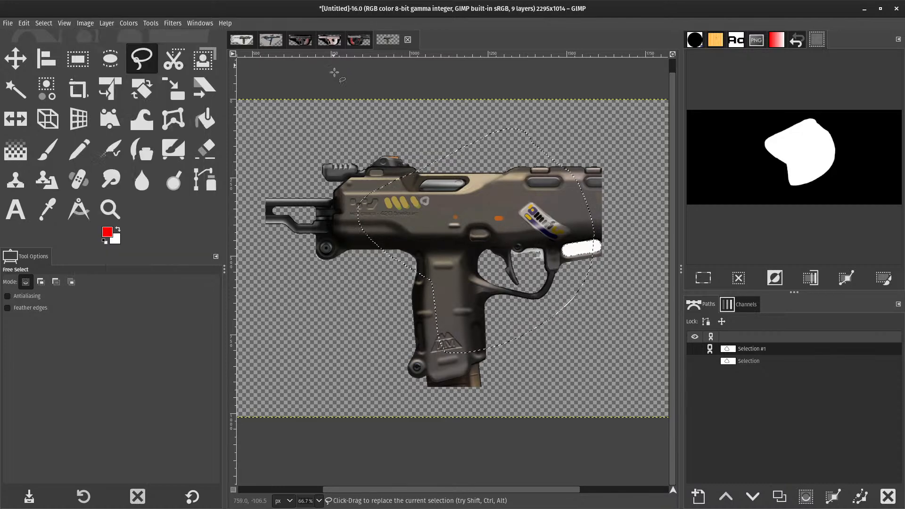
# - Clear the freehand selection and duplicate the whole image
pyautogui.hotkey('ctrl', 'shift', 'a')
pyautogui.scroll(-2, 330, 128)
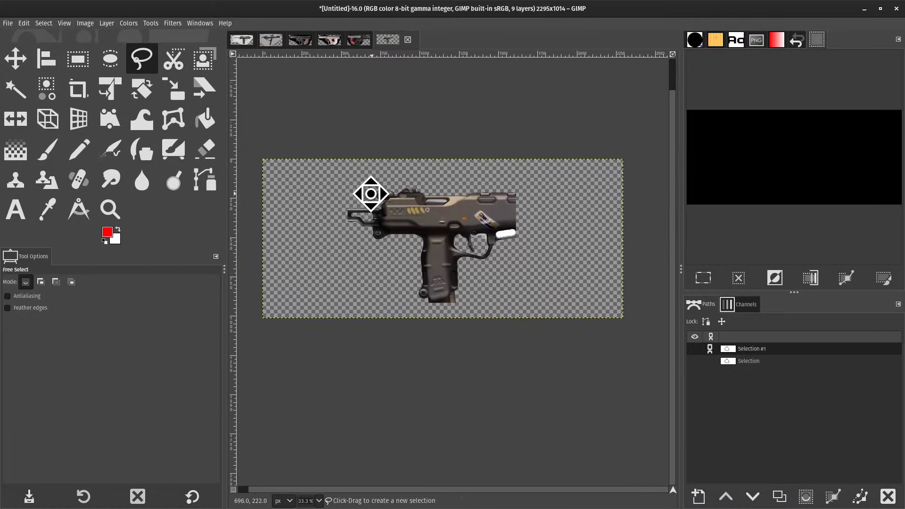
pyautogui.click(85, 23)
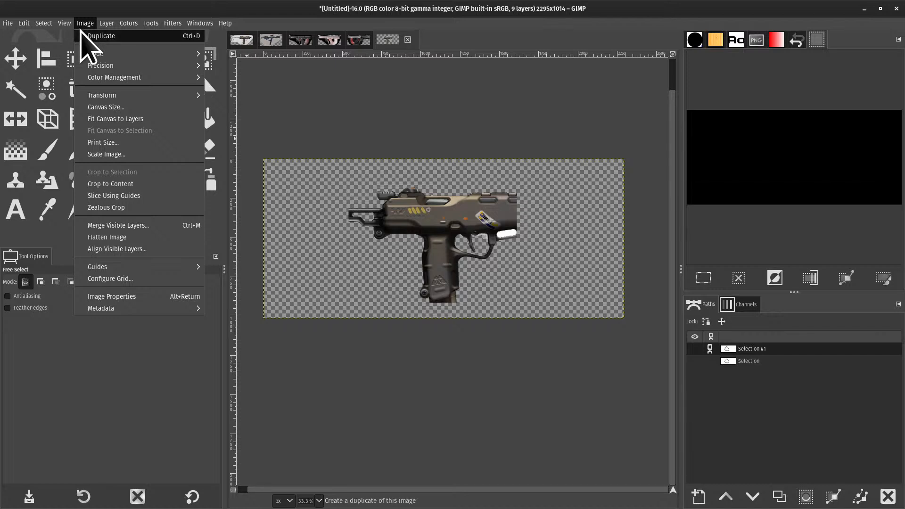
pyautogui.click(82, 34)
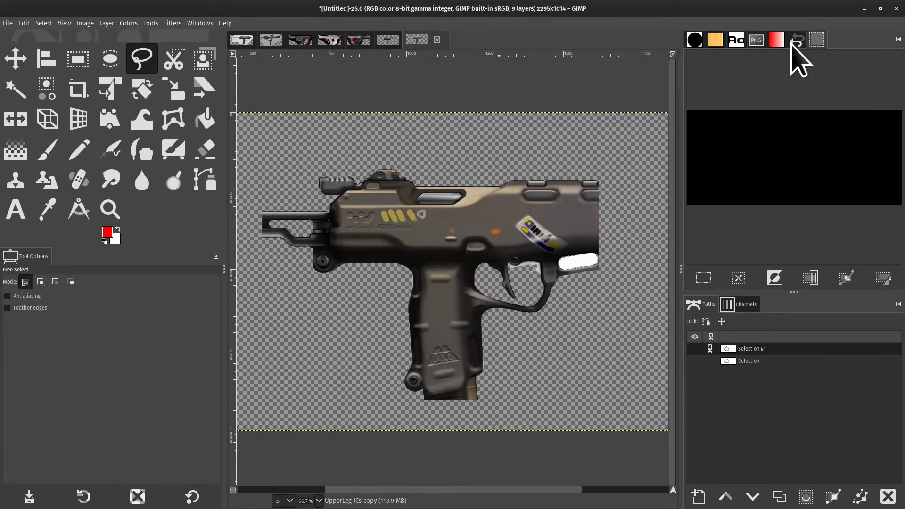
# - Add the Layers dialog to the dock that holds Brushes and make it the first one
pyautogui.click(898, 39)
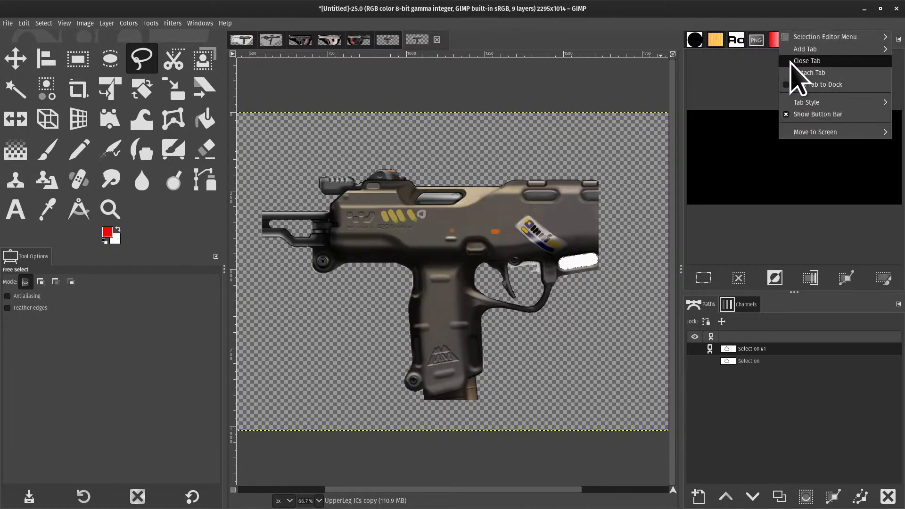
pyautogui.moveTo(806, 49)
pyautogui.click(749, 79)
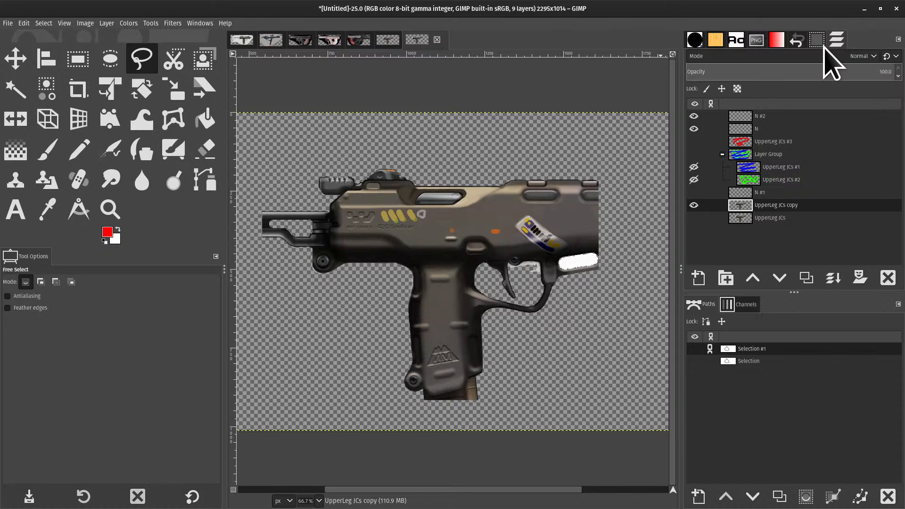
pyautogui.moveTo(706, 58); pyautogui.dragTo(687, 61)
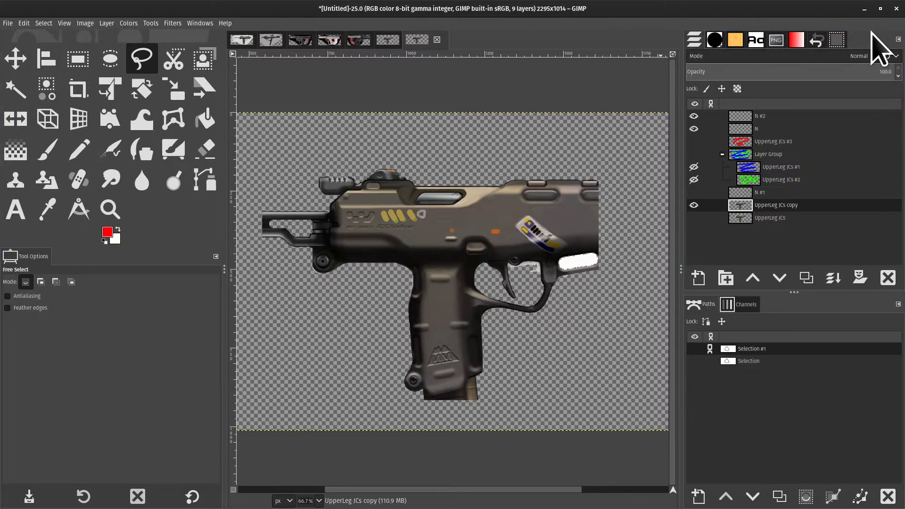
# - Look at the Brushes and Patterns dialogs, and close the Patterns dialog in the dock
pyautogui.click(715, 40)
pyautogui.click(736, 40)
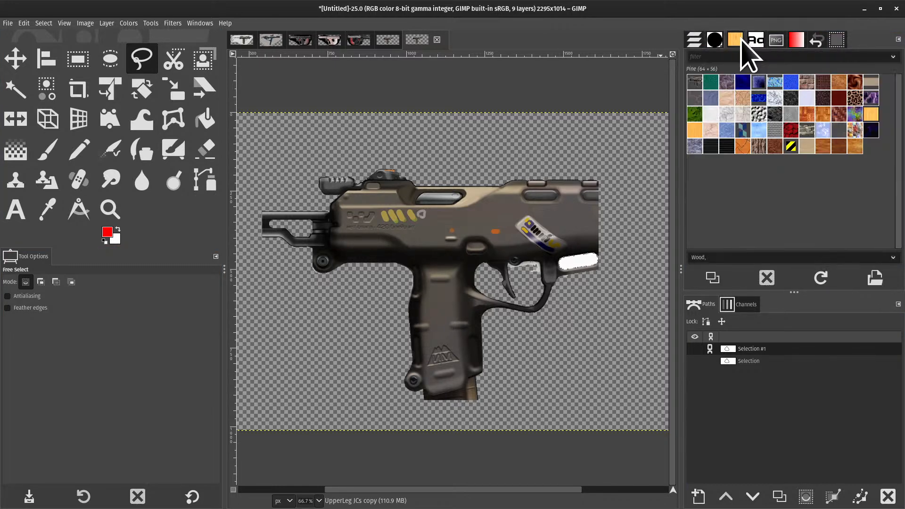
pyautogui.click(696, 40)
pyautogui.click(712, 41)
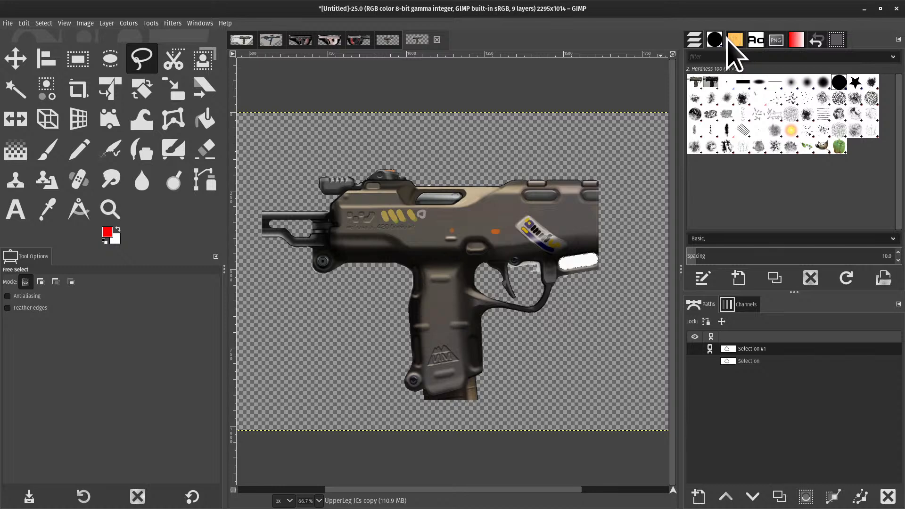
pyautogui.rightClick(731, 43)
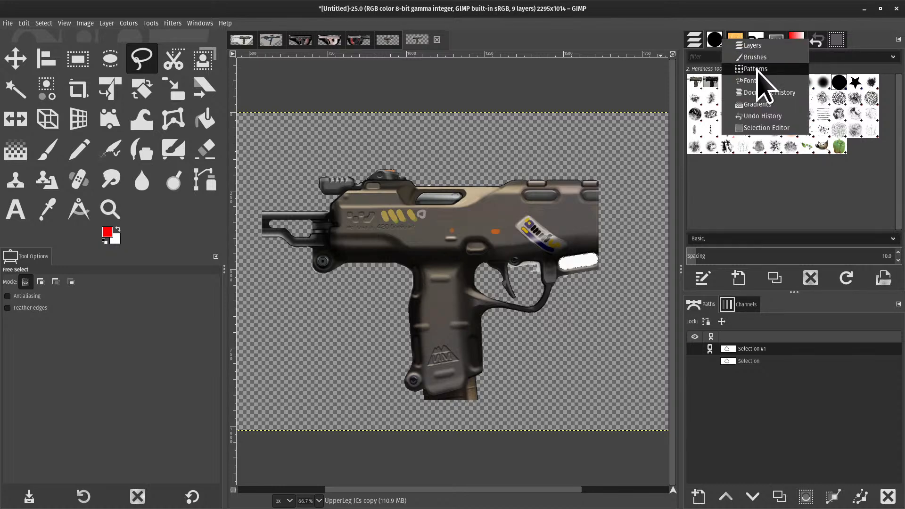
pyautogui.click(738, 40)
pyautogui.click(898, 39)
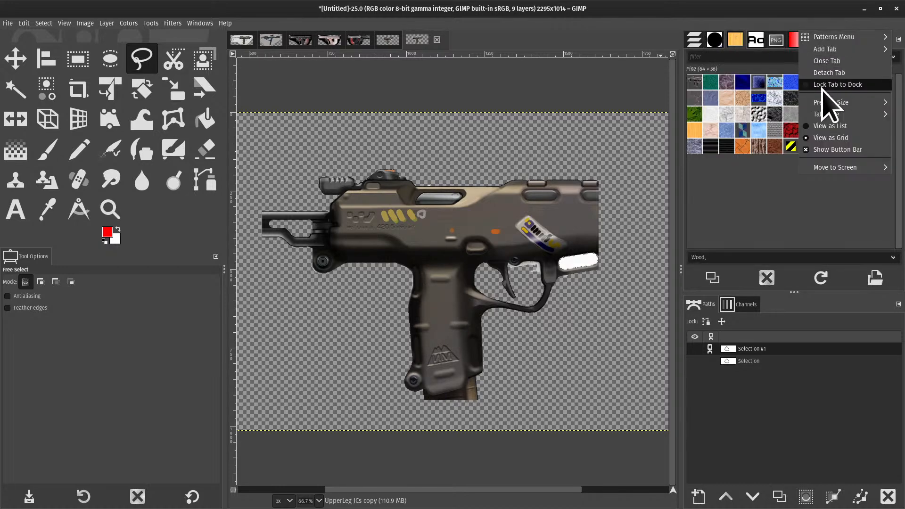
pyautogui.click(827, 61)
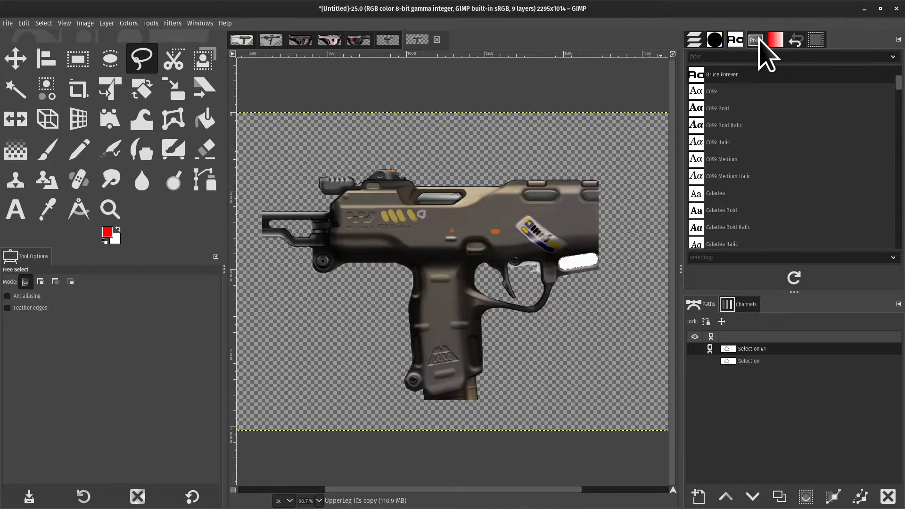
# - Close the Document History dialog in the dock
pyautogui.click(759, 40)
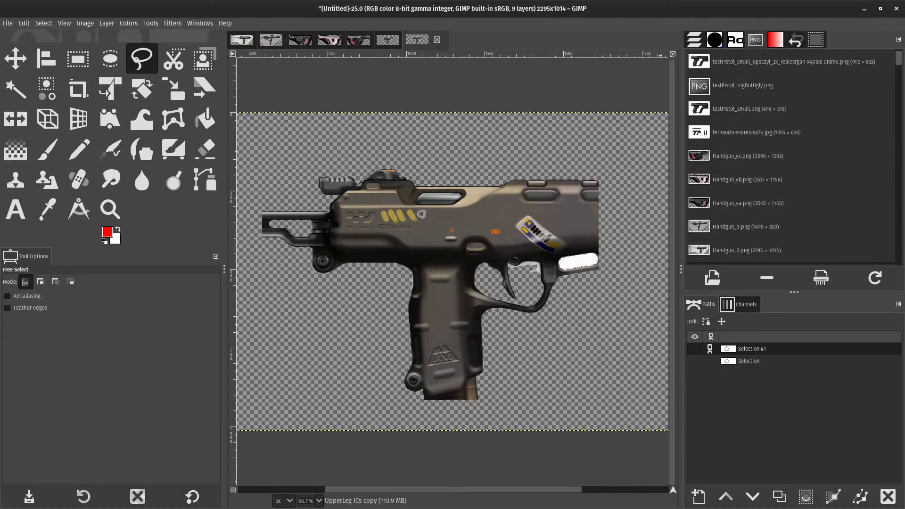
pyautogui.click(898, 39)
pyautogui.click(827, 61)
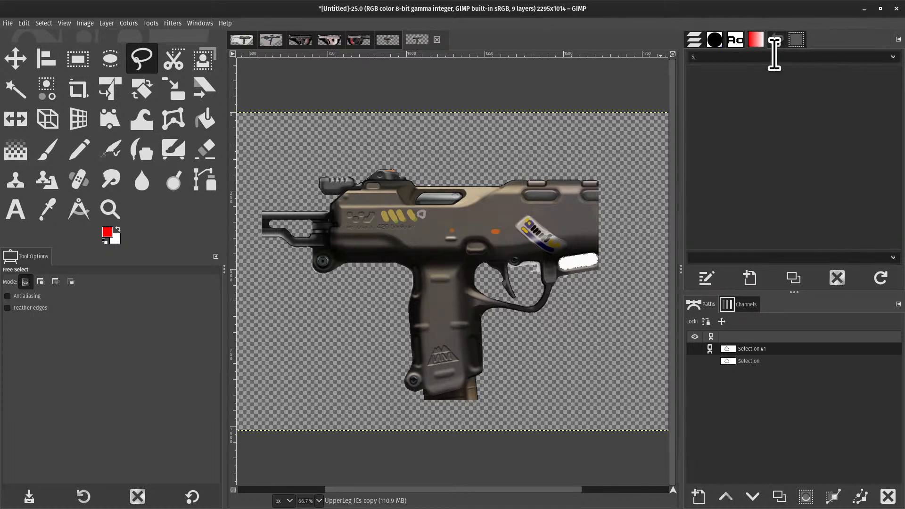
# - Clear the filter text of the Gradients dialog so that all gradients are listed
pyautogui.click(733, 57)
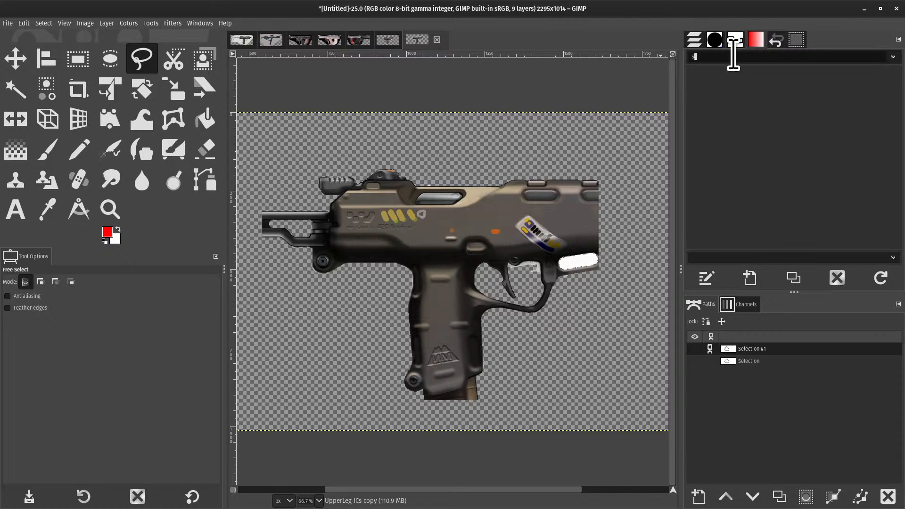
pyautogui.press('BackSpace')
pyautogui.press('BackSpace')
pyautogui.press('BackSpace')
pyautogui.press('BackSpace')
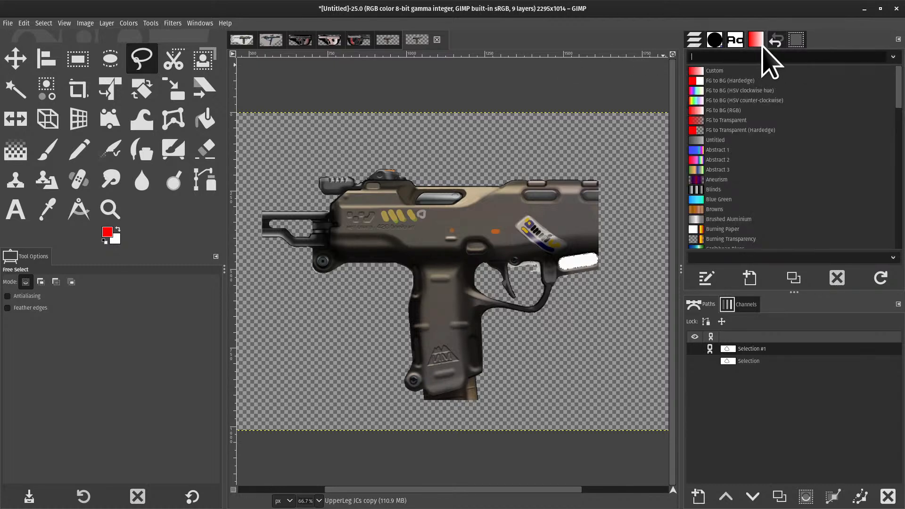
# - View the Undo History and Selection Editor dialogs, and return to the Layers dialog
pyautogui.click(775, 39)
pyautogui.click(797, 39)
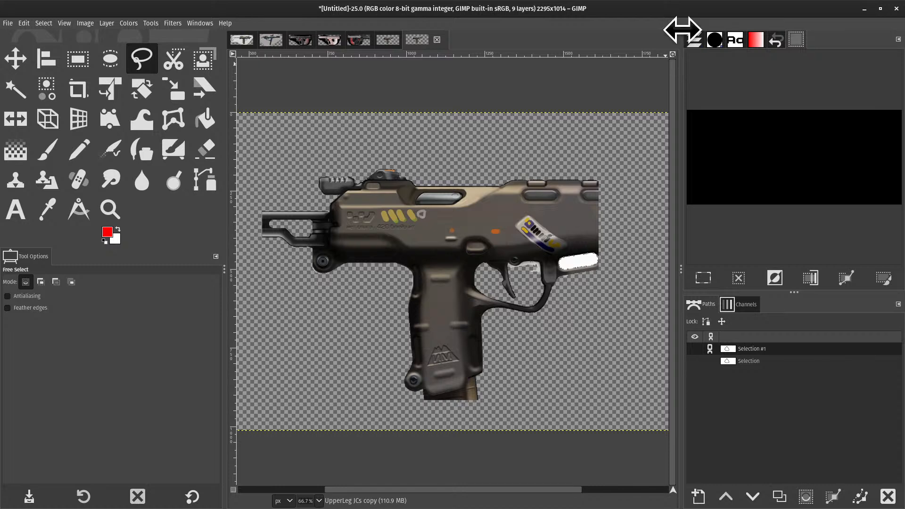
pyautogui.click(694, 38)
pyautogui.click(899, 38)
pyautogui.click(606, 26)
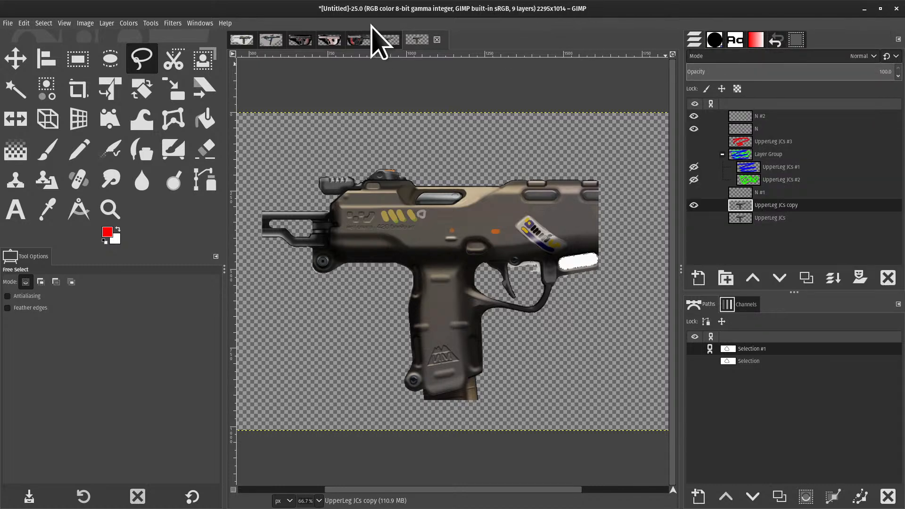
# - Duplicate the image once more and close the new copy, discarding its changes
pyautogui.click(83, 23)
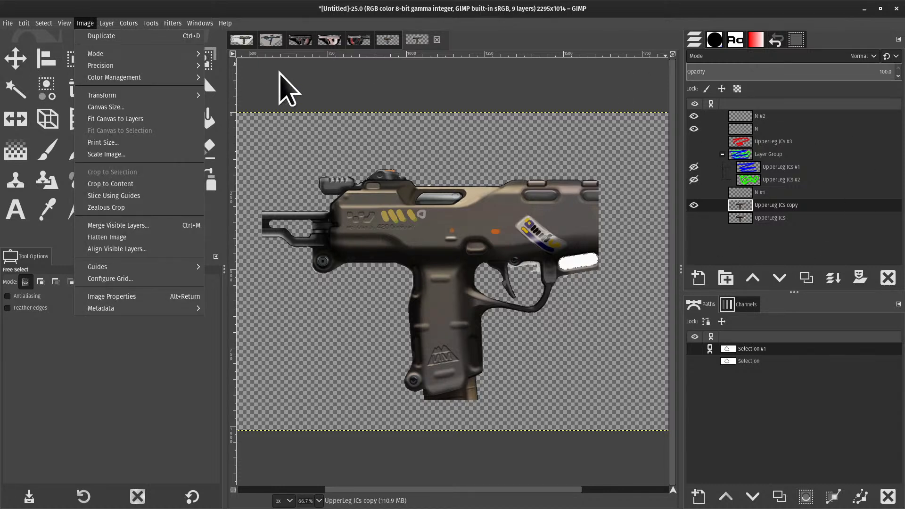
pyautogui.click(378, 57)
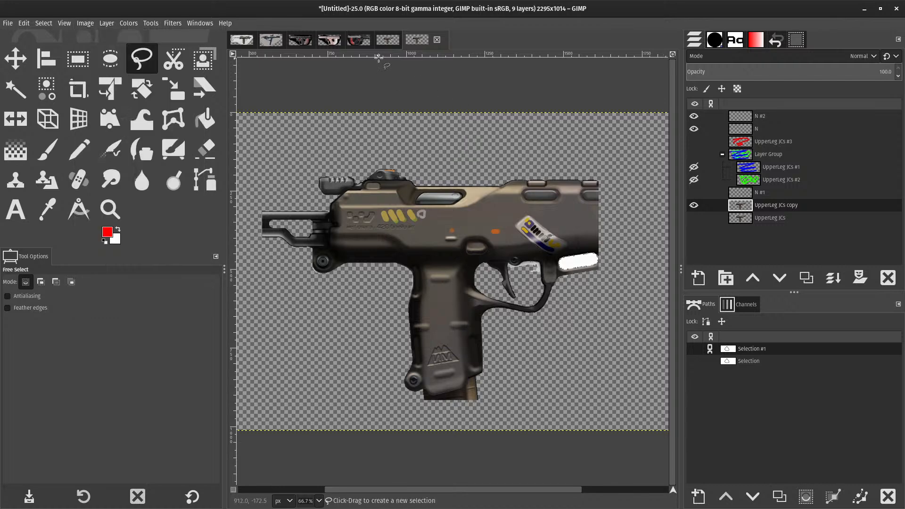
pyautogui.hotkey('ctrl', 'd')
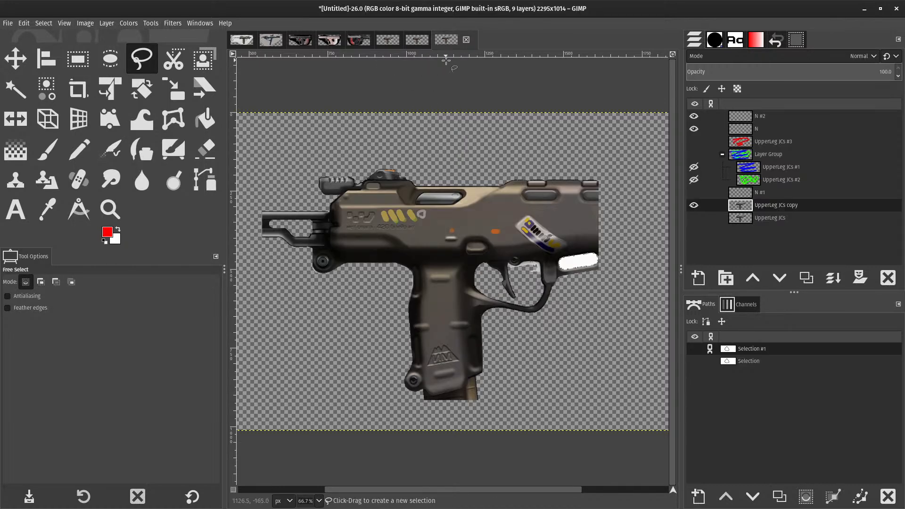
pyautogui.click(467, 39)
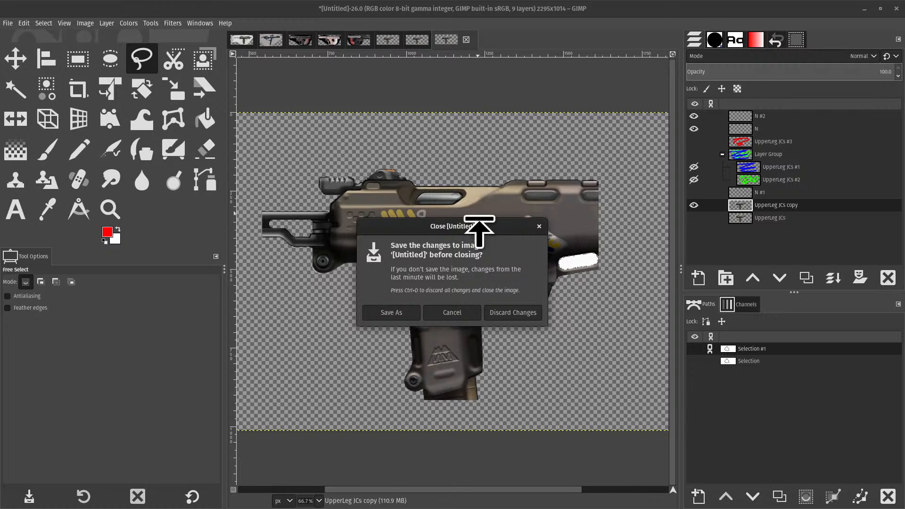
pyautogui.click(521, 314)
pyautogui.click(85, 23)
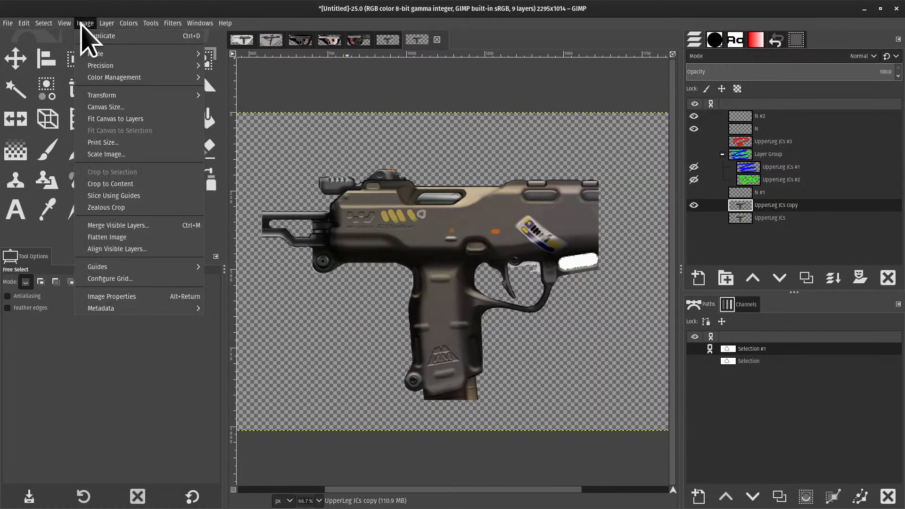
pyautogui.moveTo(91, 54)
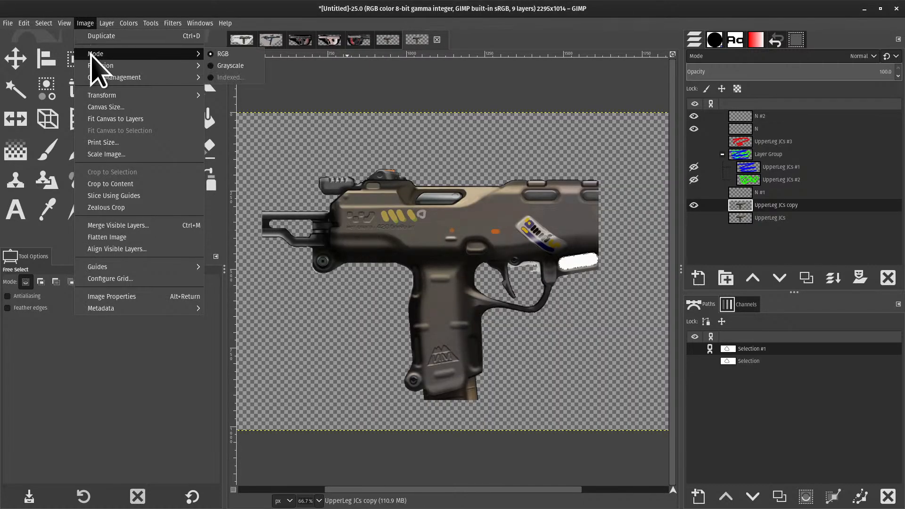
pyautogui.moveTo(148, 65)
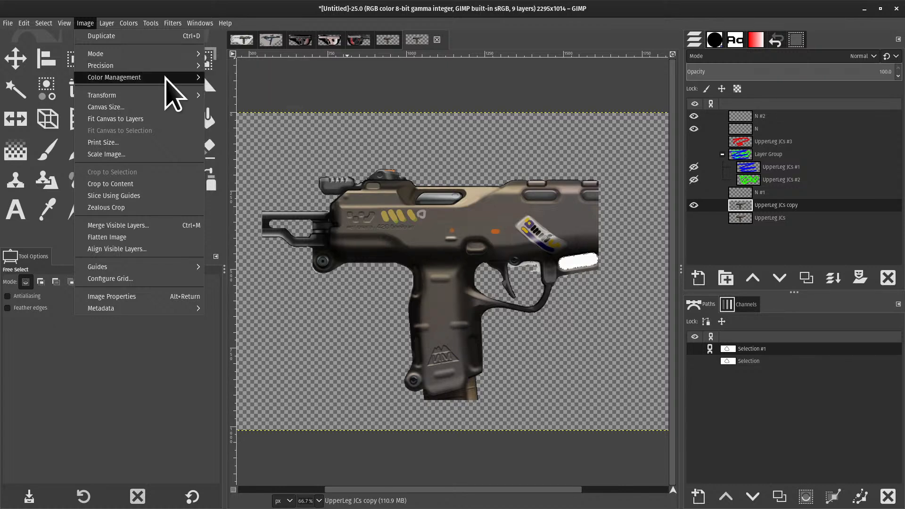
pyautogui.moveTo(150, 97)
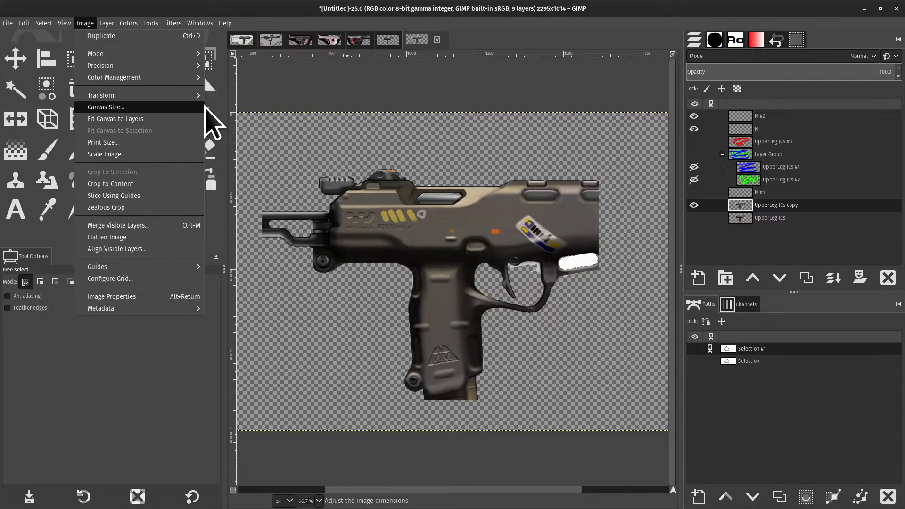
pyautogui.click(218, 116)
# - Rotate the entire image 90° clockwise and turn it back 90° counter-clockwise
pyautogui.click(85, 23)
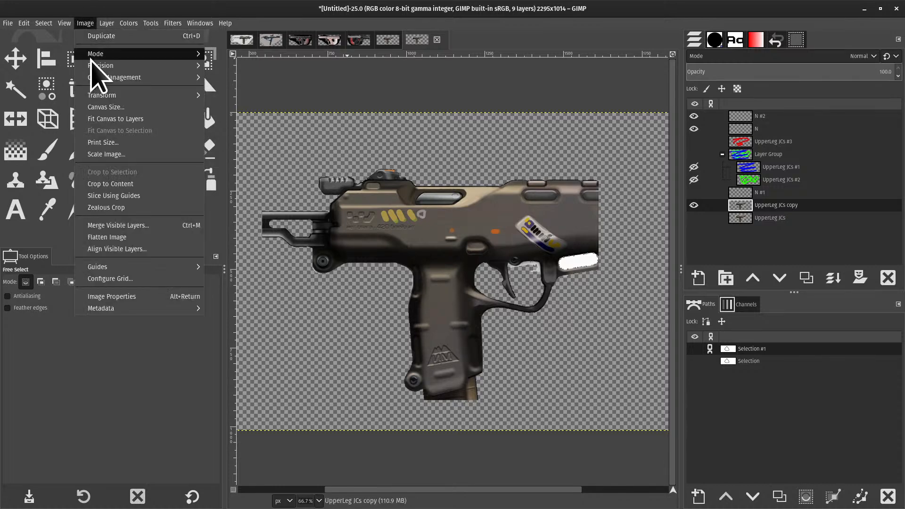
pyautogui.click(234, 134)
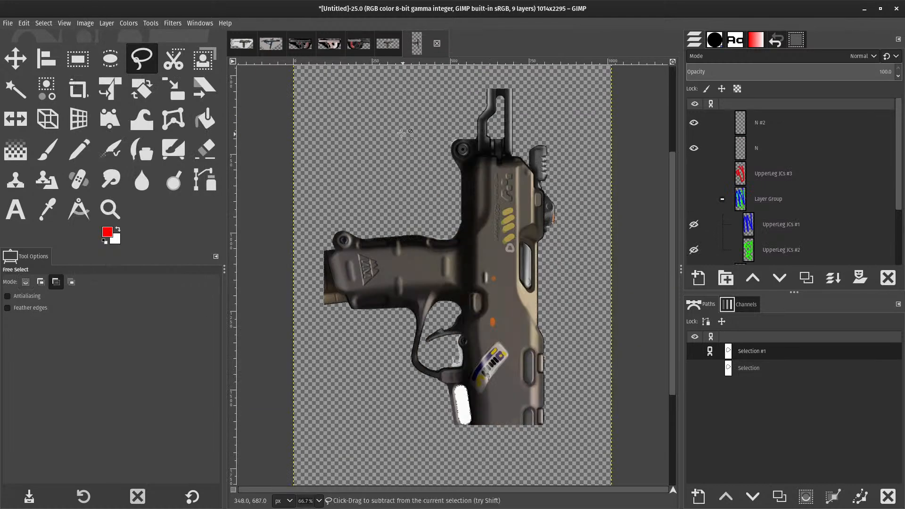
pyautogui.scroll(4, 378, 170)
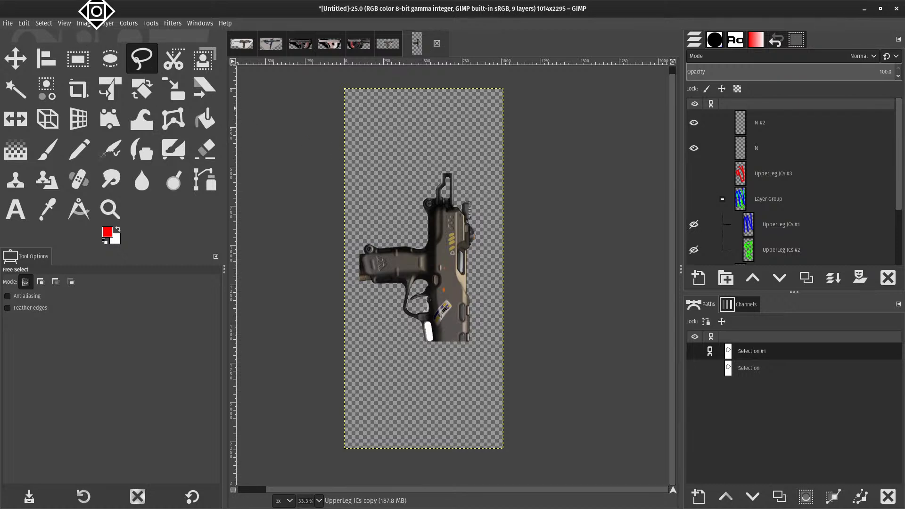
pyautogui.click(85, 23)
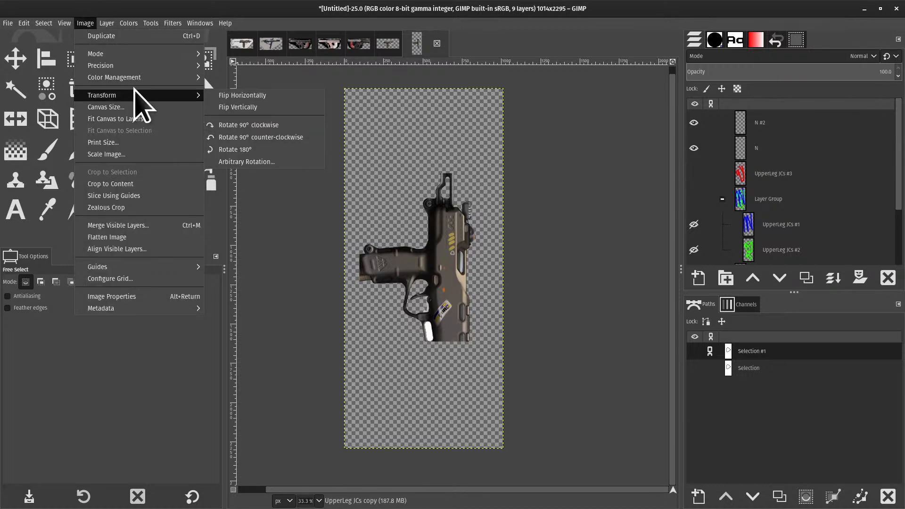
pyautogui.click(248, 125)
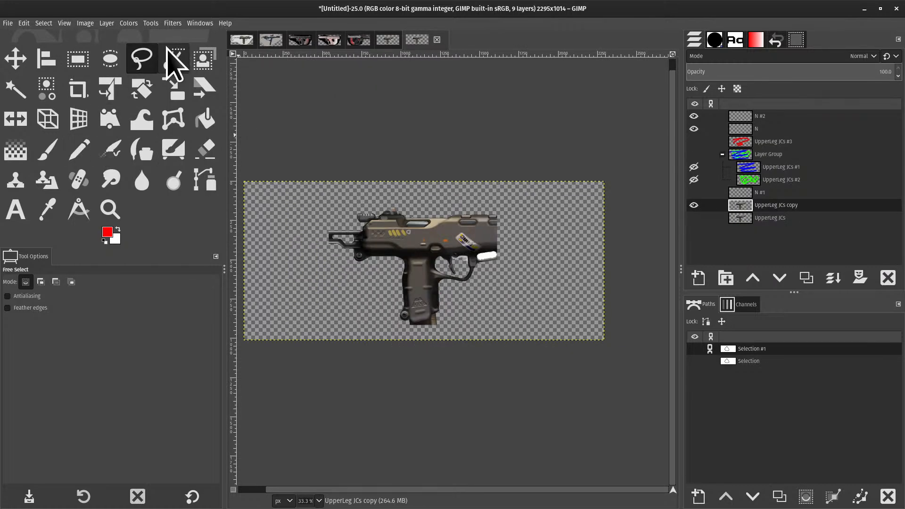
# - Select the area around the gun with a rectangle, cut it and paste it back as a floating selection
pyautogui.scroll(3, 443, 287)
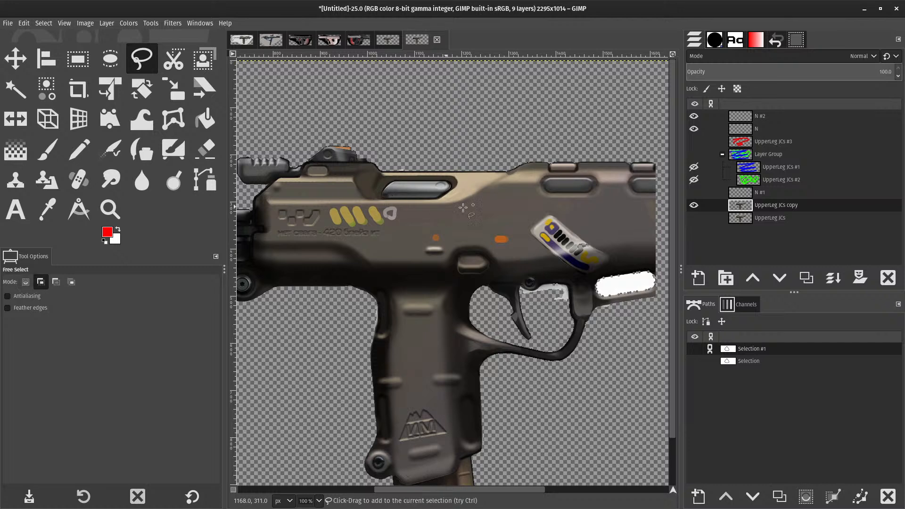
pyautogui.scroll(-3, 459, 174)
pyautogui.hotkey('shift', 'r')
pyautogui.press('r')
pyautogui.moveTo(333, 145); pyautogui.dragTo(563, 230)
pyautogui.hotkey('ctrl', 'x')
pyautogui.hotkey('ctrl', 'v')
pyautogui.hotkey('ctrl', 'x')
pyautogui.hotkey('ctrl', 'v')
# - Rotate the pasted gun slightly counter-clockwise with the Rotate tool and apply the rotation
pyautogui.hotkey('shift', 'e')
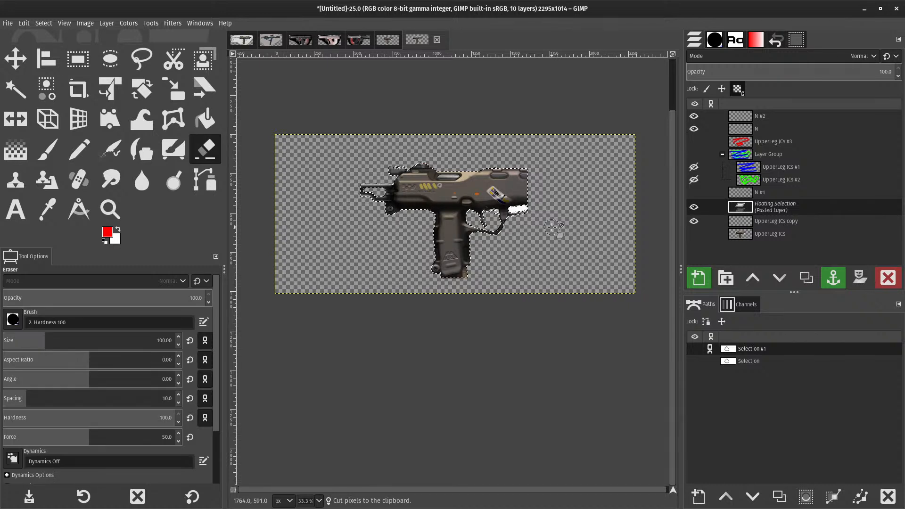
pyautogui.click(553, 227)
pyautogui.press('r')
pyautogui.hotkey('shift', 'r')
pyautogui.moveTo(552, 227); pyautogui.dragTo(509, 228)
pyautogui.press('Return')
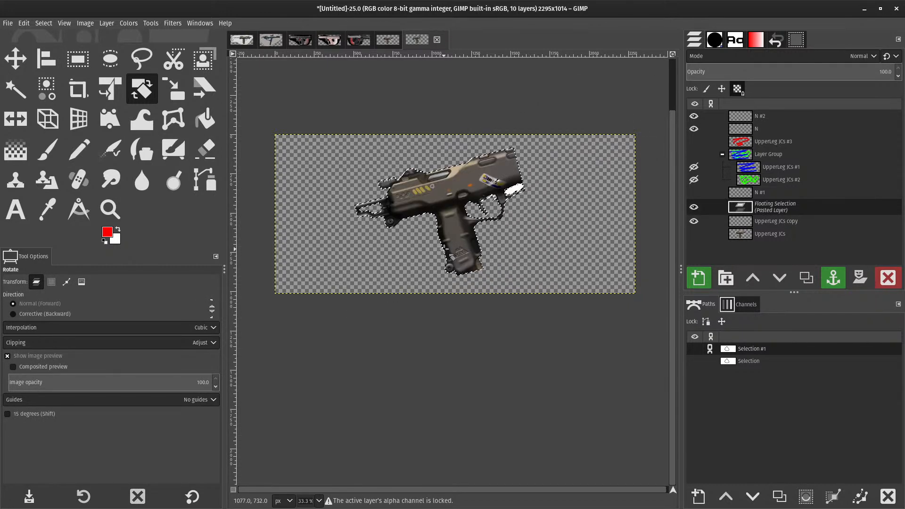
# - Anchor the rotated floating selection onto the UpperLeg JCs copy layer and fit that layer to the image size
pyautogui.hotkey('ctrl', 'h')
pyautogui.rightClick(757, 205)
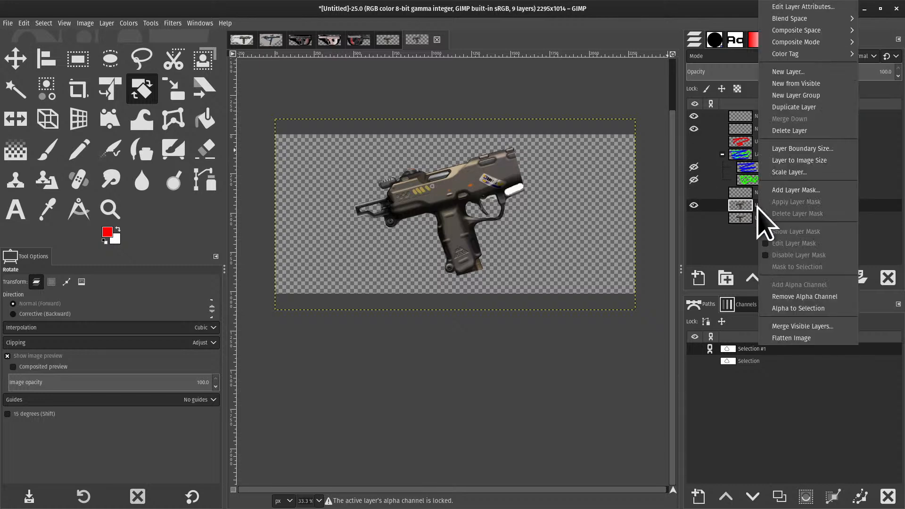
pyautogui.press('i')
# - Measure the tilt of the gun's straight upper edge above the ejection port with a Measure tool line
pyautogui.scroll(3, 452, 183)
pyautogui.scroll(1, 394, 206)
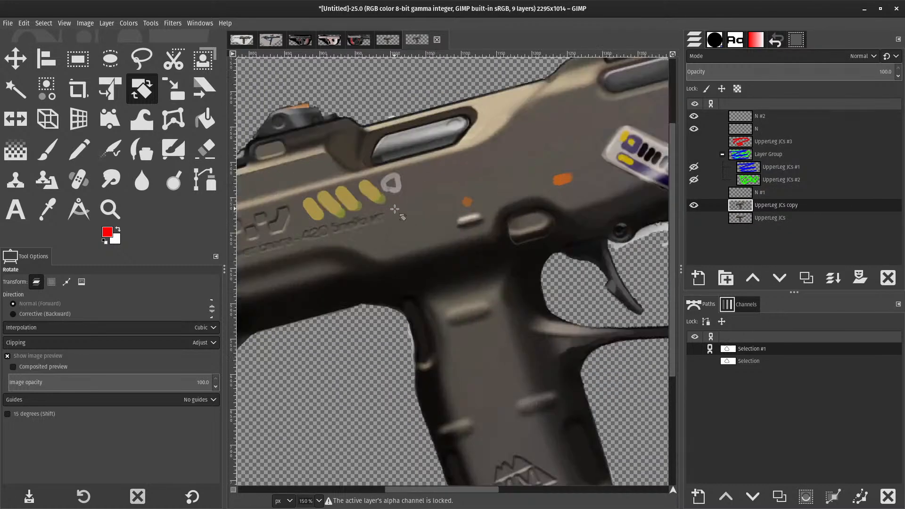
pyautogui.scroll(-2, 394, 206)
pyautogui.scroll(3, 395, 207)
pyautogui.scroll(-1, 558, 307)
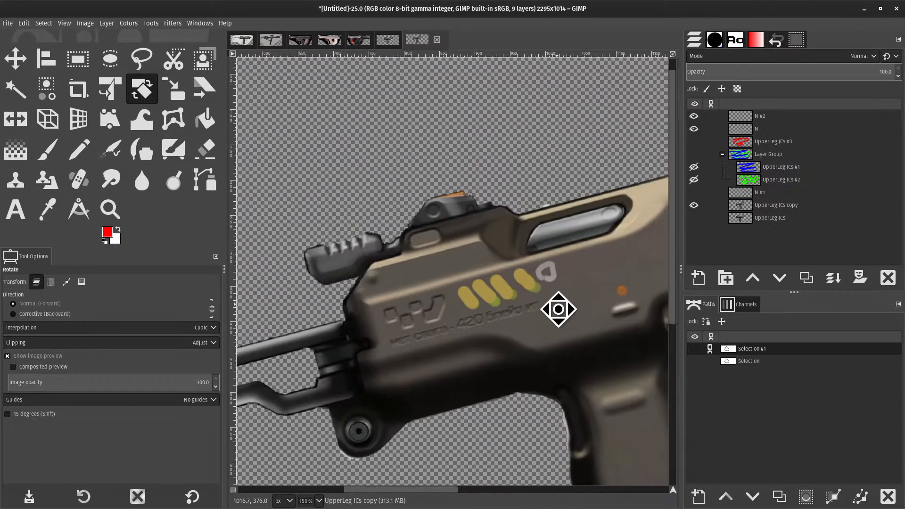
pyautogui.press('p')
pyautogui.hotkey('shift', 'm')
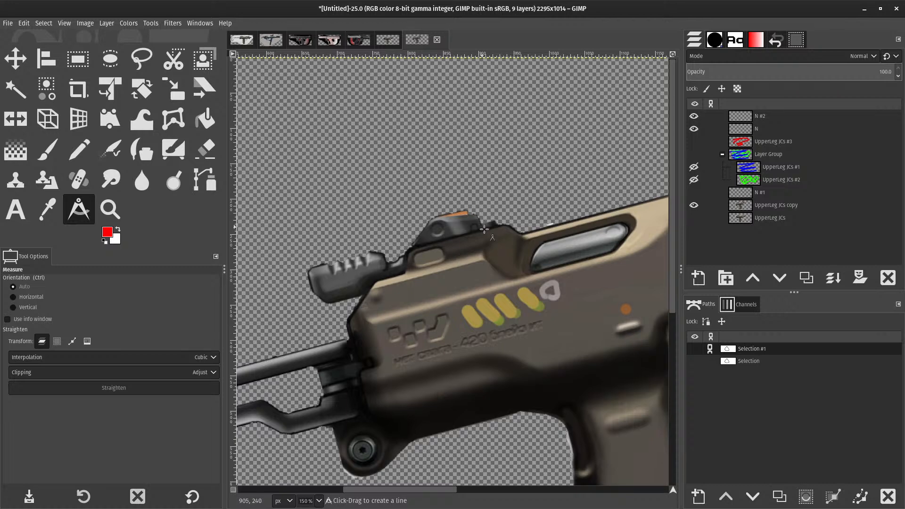
pyautogui.moveTo(497, 243); pyautogui.dragTo(413, 229)
pyautogui.scroll(2, 460, 216)
pyautogui.scroll(-2, 460, 216)
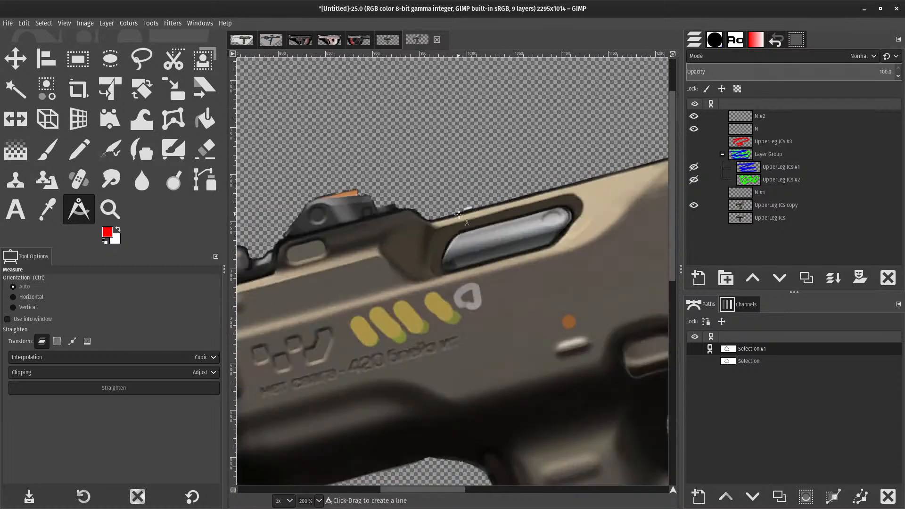
pyautogui.moveTo(657, 216); pyautogui.dragTo(623, 273)
pyautogui.scroll(2, 412, 269)
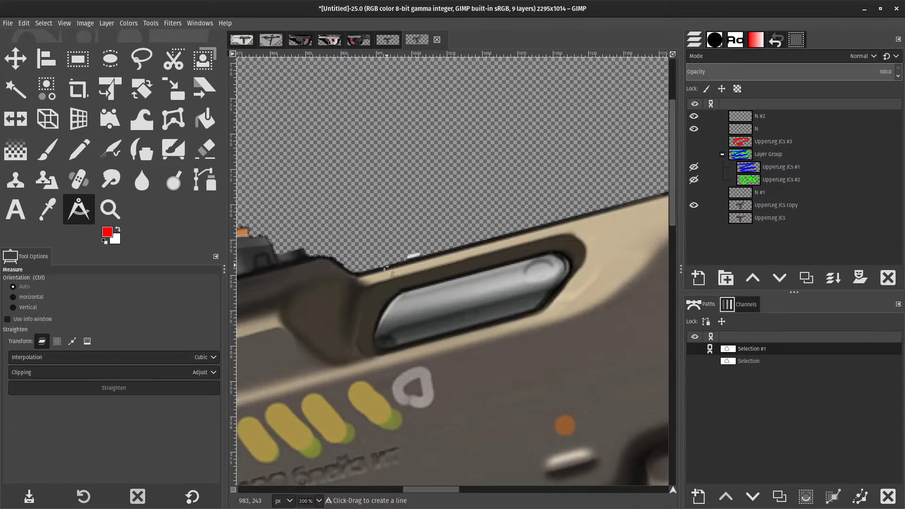
pyautogui.moveTo(525, 233); pyautogui.dragTo(483, 251)
pyautogui.moveTo(384, 272); pyautogui.dragTo(350, 290)
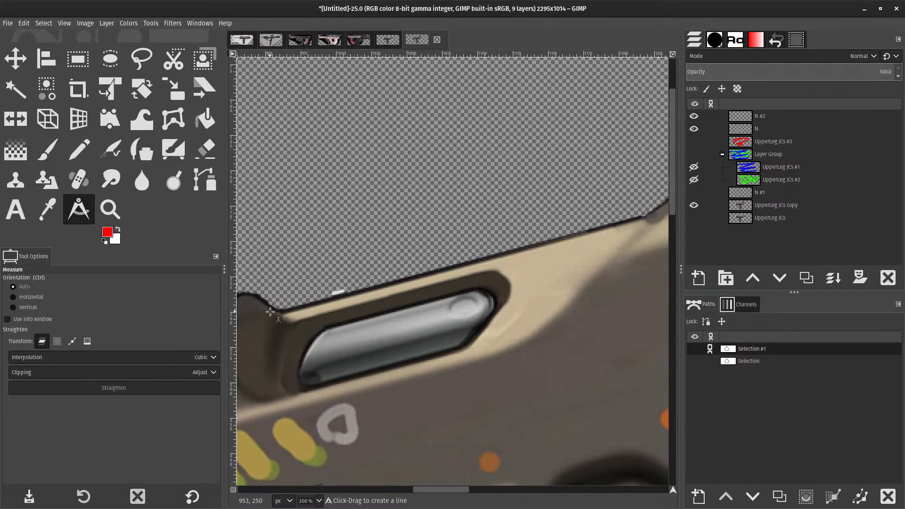
pyautogui.moveTo(644, 230); pyautogui.dragTo(669, 217)
pyautogui.moveTo(296, 309); pyautogui.dragTo(606, 227)
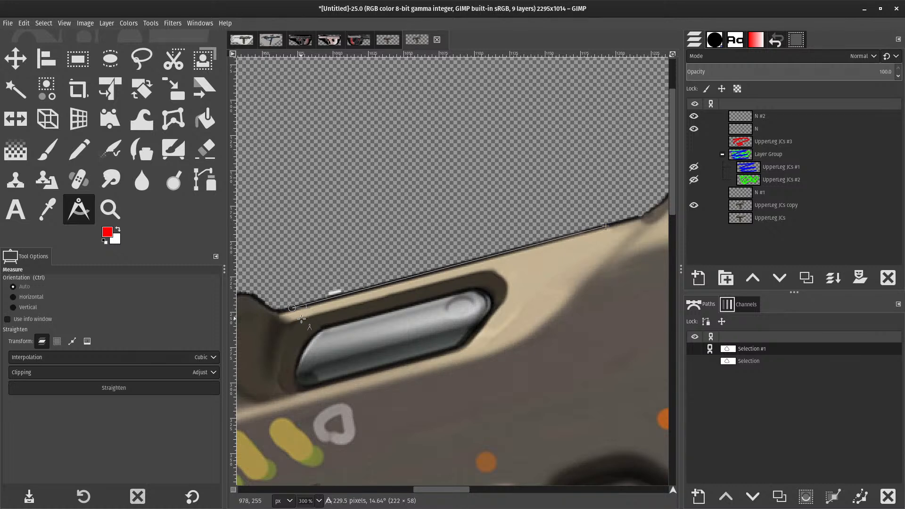
pyautogui.scroll(2, 301, 319)
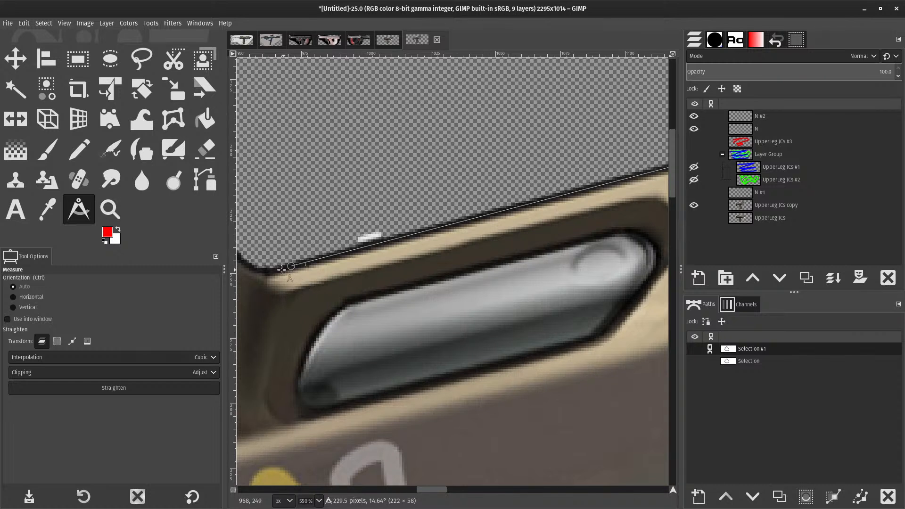
pyautogui.scroll(-1, 328, 206)
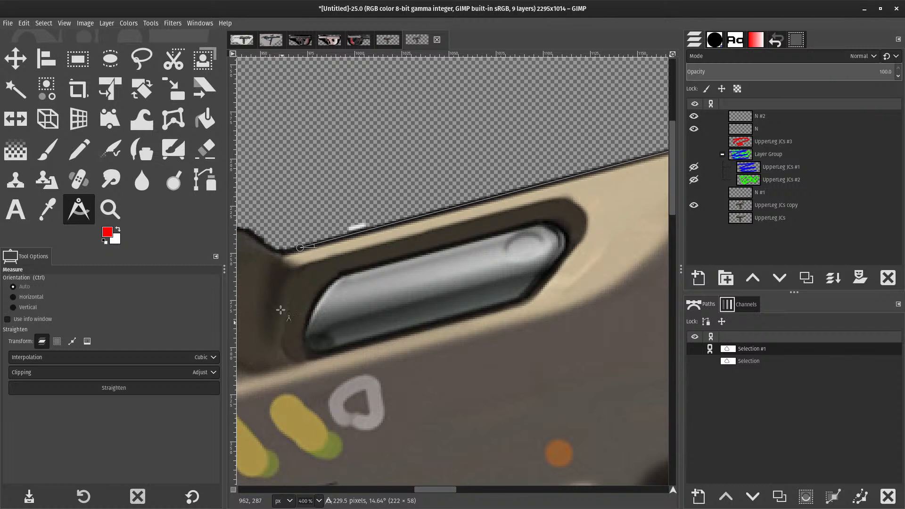
# - Swing the measuring line's end point away from the gun's upper edge and realign it along that edge
pyautogui.scroll(-2, 485, 254)
pyautogui.scroll(-2, 476, 254)
pyautogui.moveTo(498, 221); pyautogui.dragTo(422, 328)
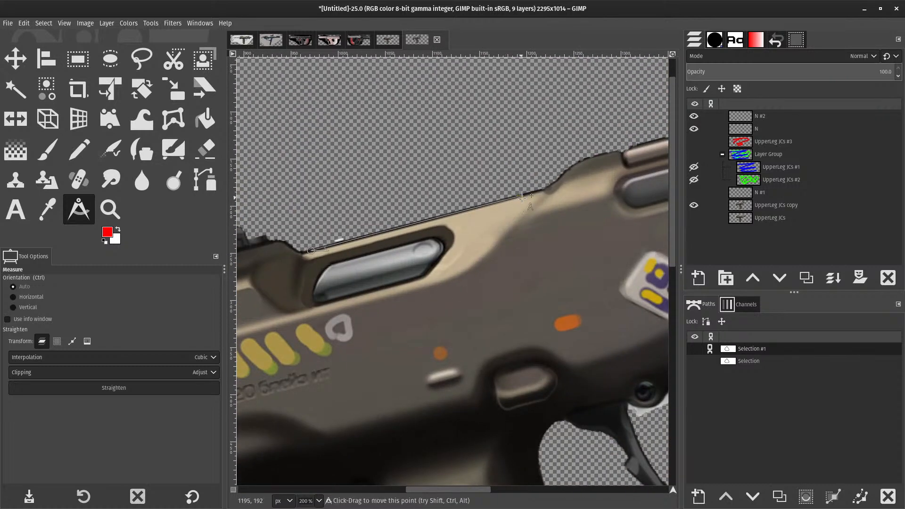
pyautogui.moveTo(521, 197); pyautogui.dragTo(422, 382)
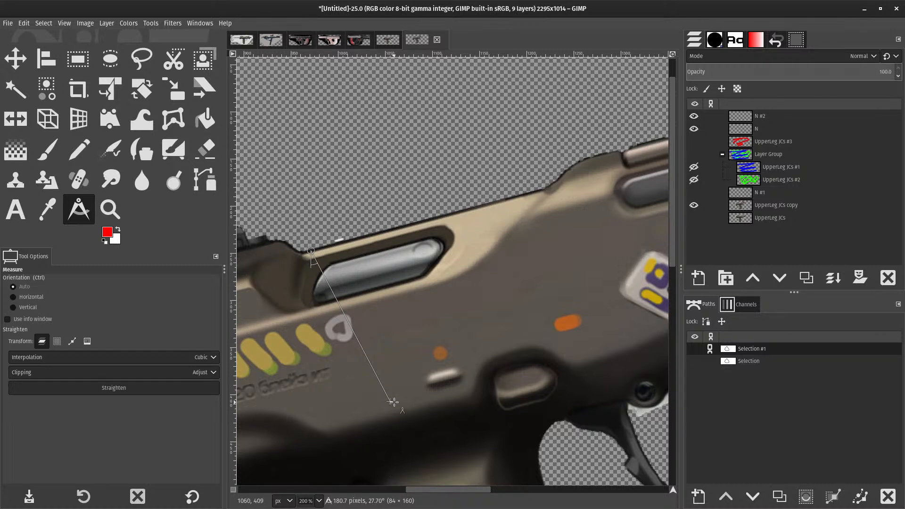
pyautogui.moveTo(393, 401); pyautogui.dragTo(263, 240)
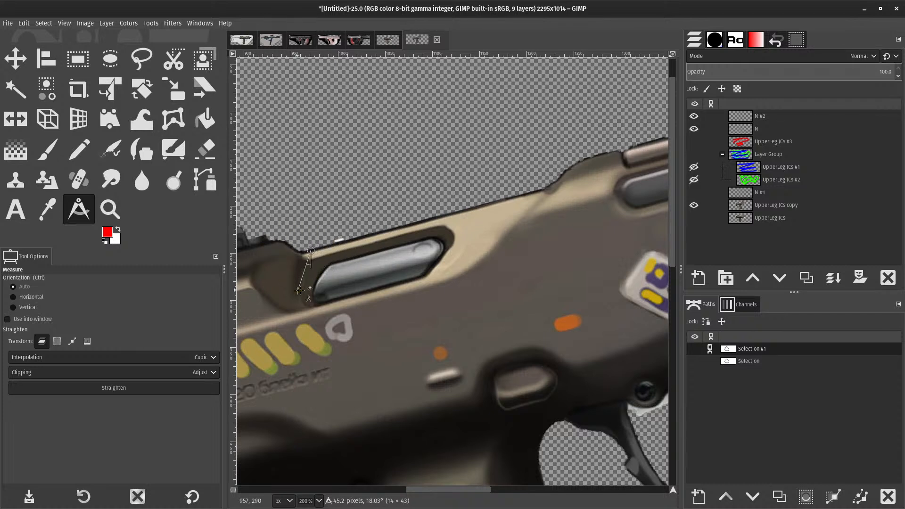
pyautogui.moveTo(296, 272); pyautogui.dragTo(533, 192)
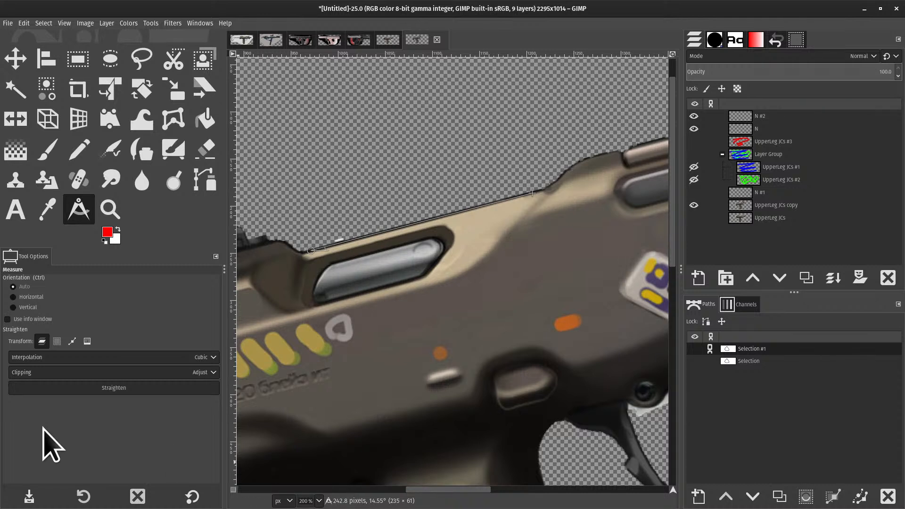
# - Enable the Measure tool's info window, readjust the line's end point on the upper edge, and clear the measurement
pyautogui.click(44, 319)
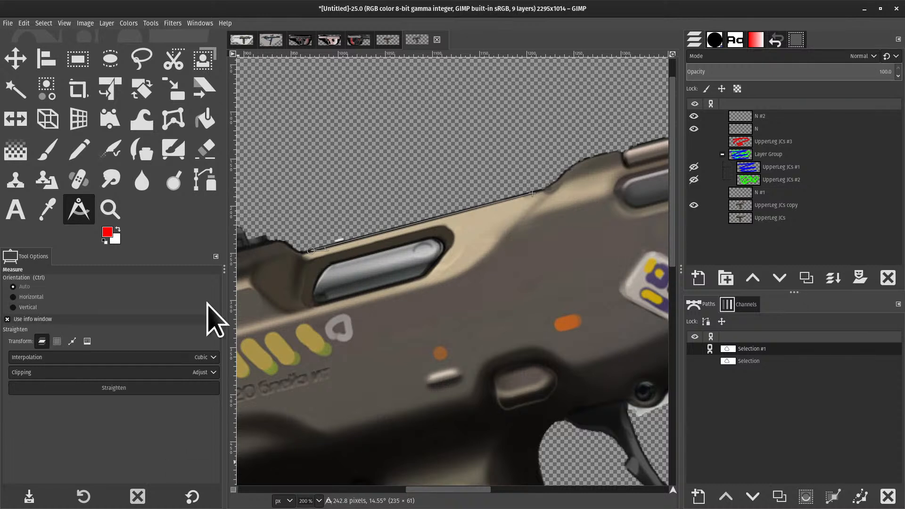
pyautogui.moveTo(543, 188); pyautogui.dragTo(524, 195)
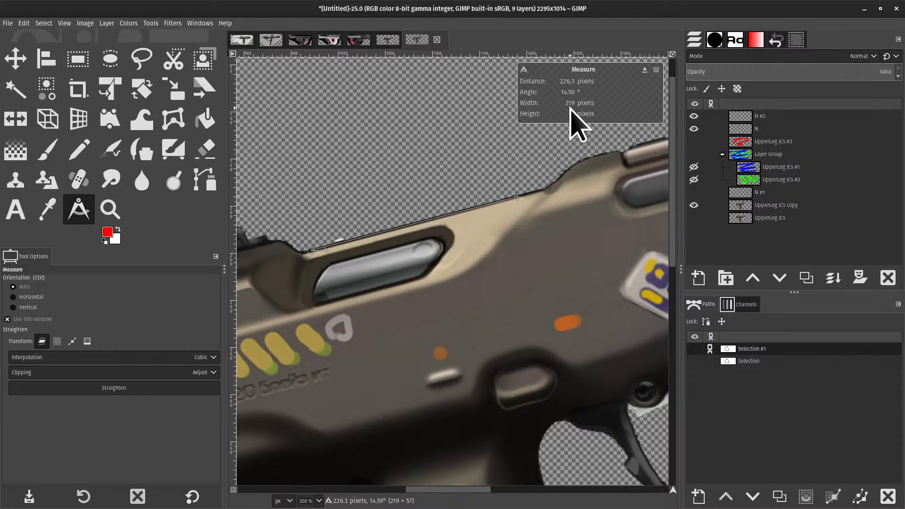
pyautogui.press('Escape')
# - Select the whole gun with a rectangle of about 1414 × 934 px, cut it and paste it as a floating selection
pyautogui.scroll(-3, 490, 243)
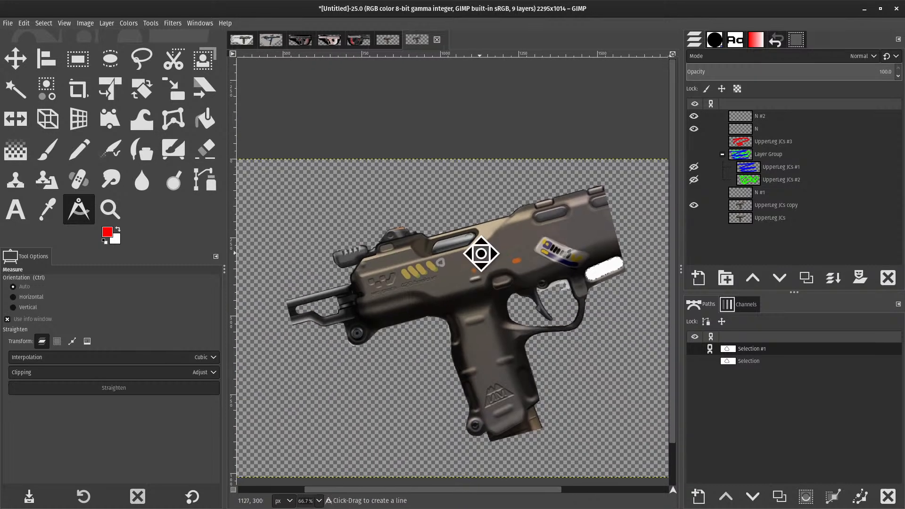
pyautogui.scroll(-1, 481, 252)
pyautogui.press('r')
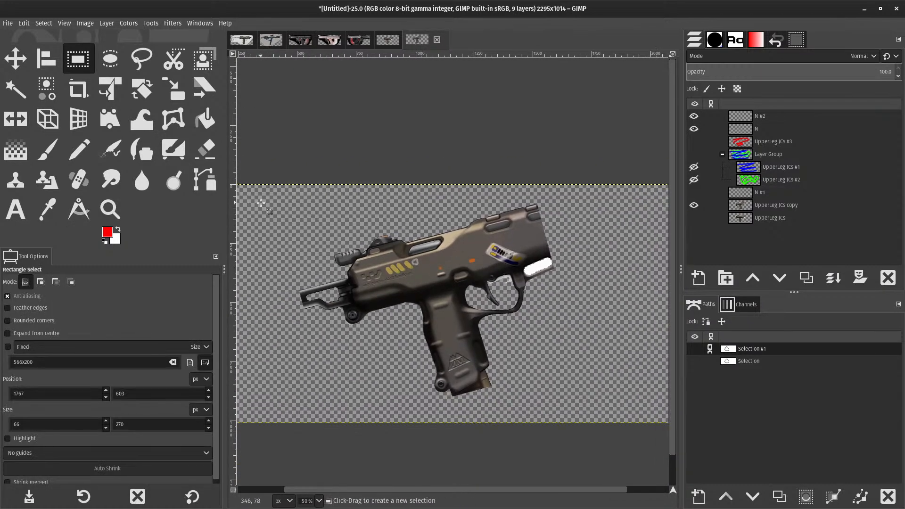
pyautogui.moveTo(276, 194); pyautogui.dragTo(608, 413)
pyautogui.press('ctrl')
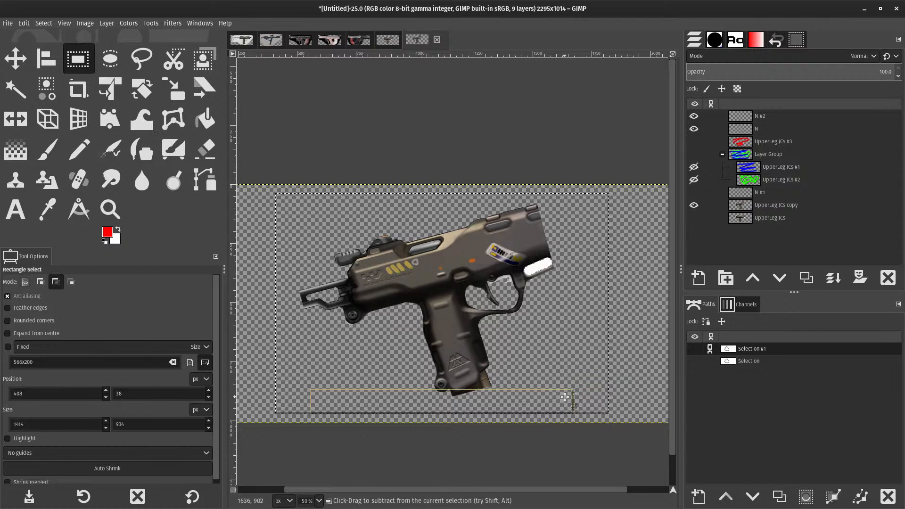
pyautogui.hotkey('ctrl', 'x')
pyautogui.hotkey('ctrl', 'v')
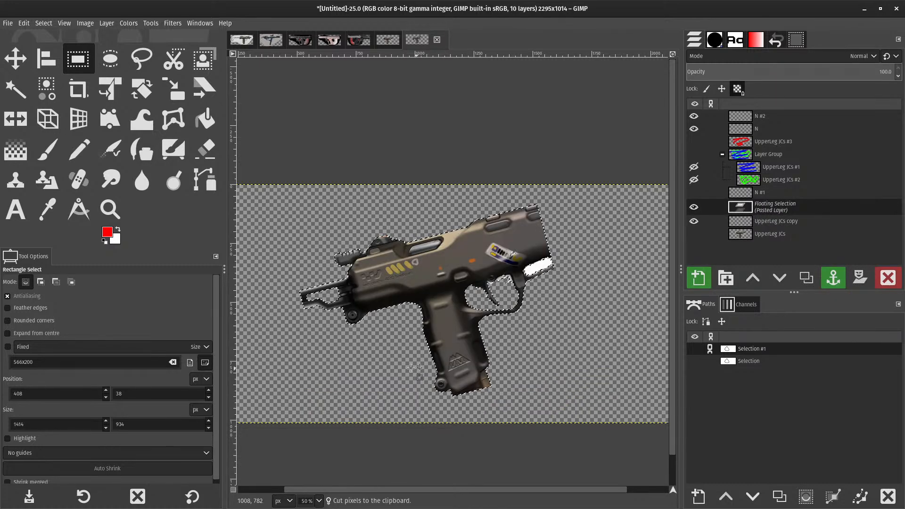
# - Rotate the floating gun by 14.59° about its centre and apply the rotation
pyautogui.hotkey('shift', 'r')
pyautogui.click(452, 253)
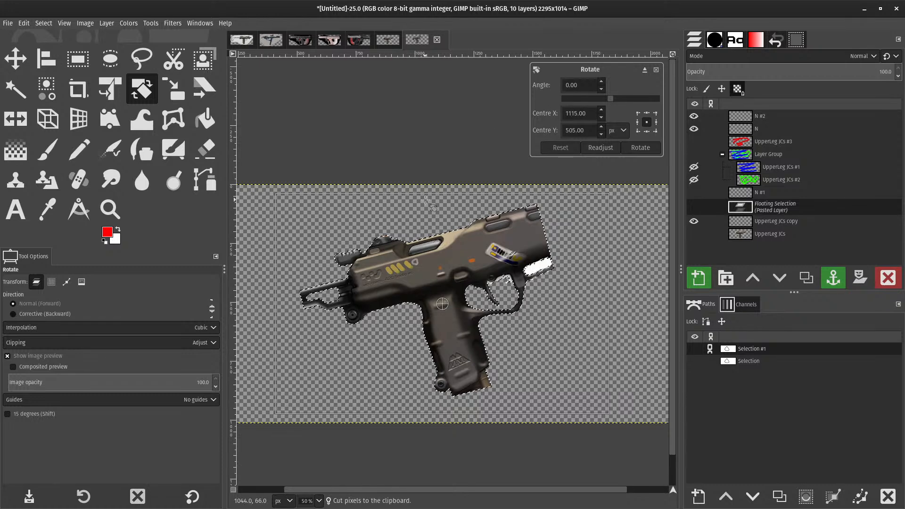
pyautogui.click(64, 23)
pyautogui.moveTo(86, 24)
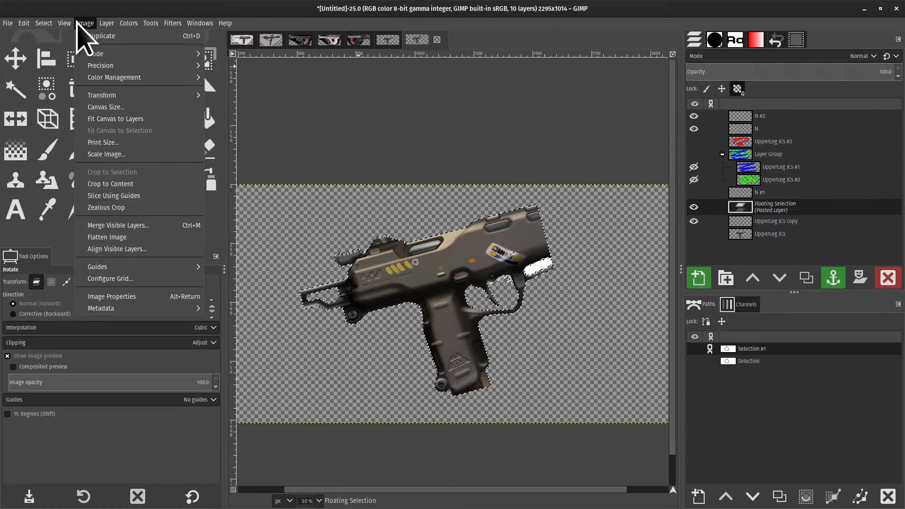
pyautogui.press('Escape')
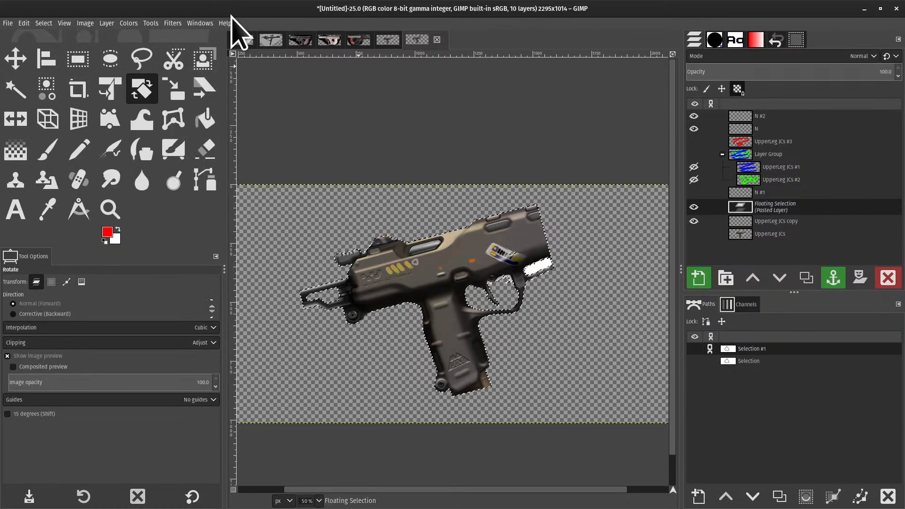
pyautogui.click(246, 116)
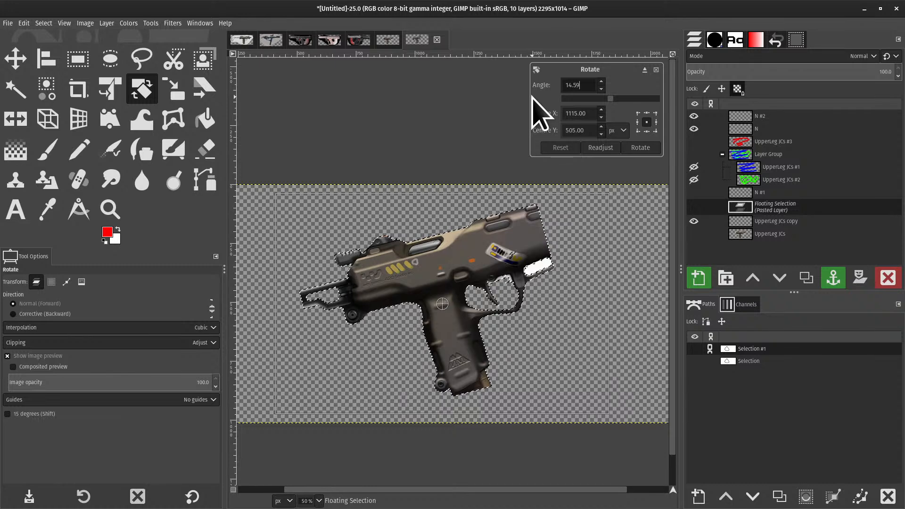
pyautogui.write('14.59')
pyautogui.press('Tab')
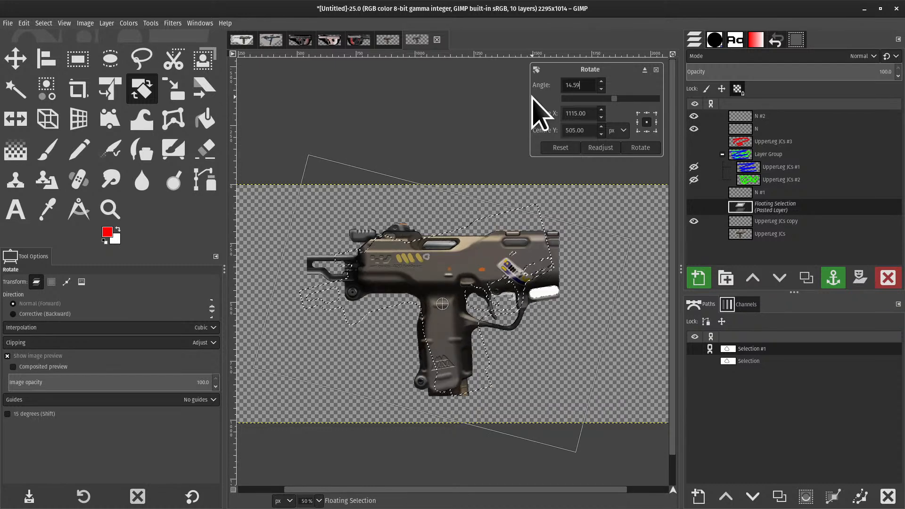
pyautogui.click(648, 148)
# - Anchor the straightened gun onto the UpperLeg JCs copy layer and fit the layer to the image size
pyautogui.hotkey('ctrl', 'h')
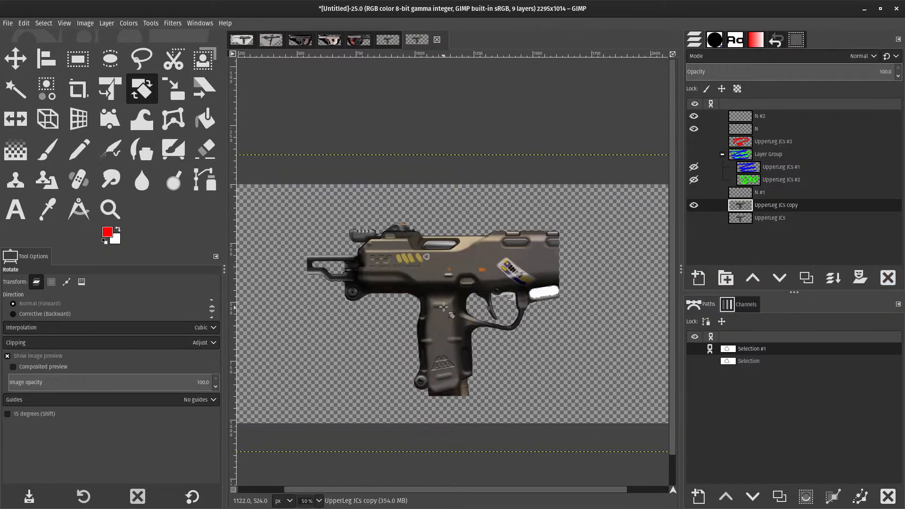
pyautogui.press('1')
pyautogui.rightClick(770, 207)
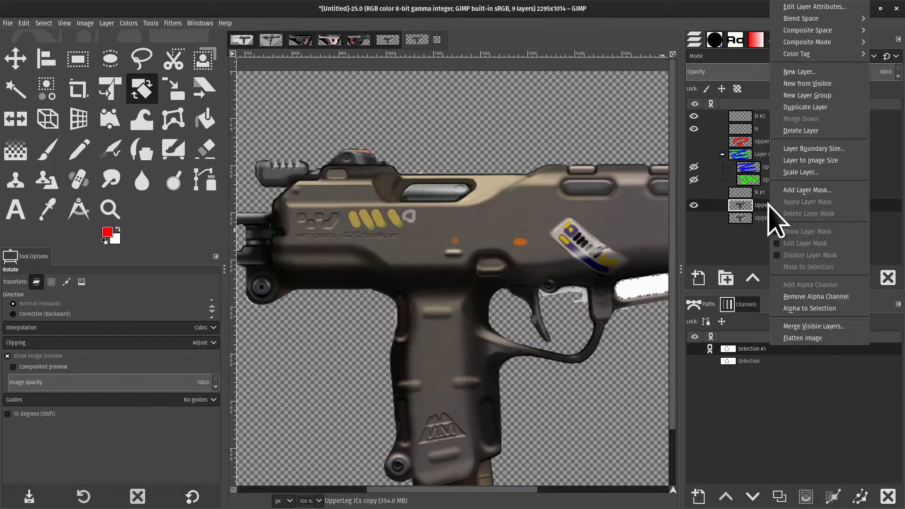
pyautogui.press('Escape')
pyautogui.scroll(3, 521, 218)
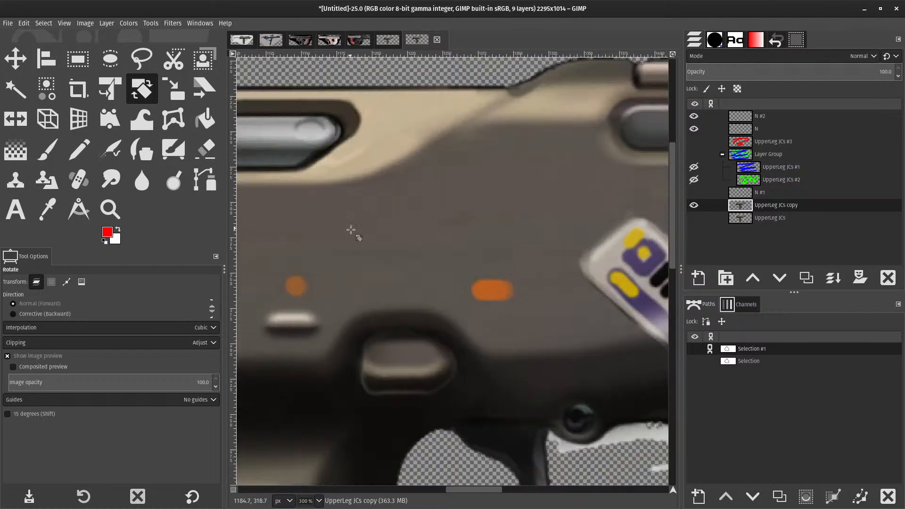
pyautogui.scroll(-5, 351, 230)
pyautogui.scroll(2, 535, 191)
pyautogui.scroll(-1, 459, 219)
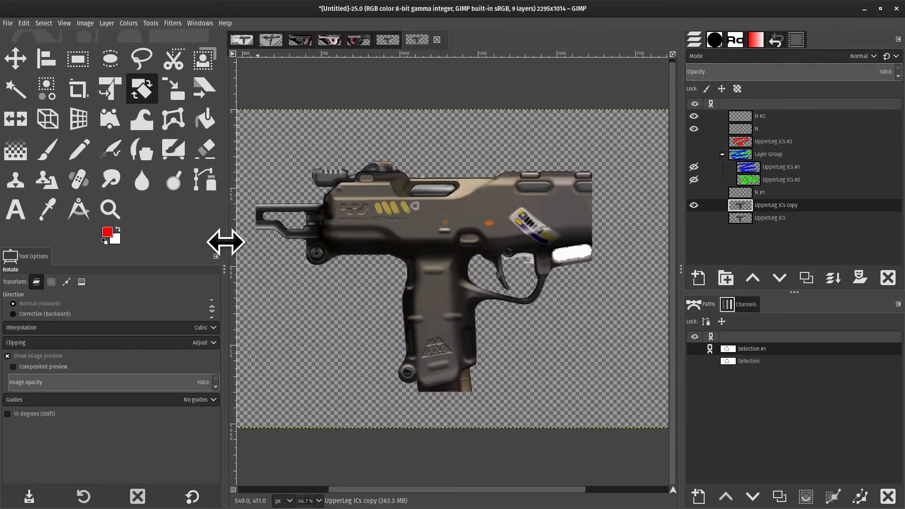
# - Flip the entire image horizontally
pyautogui.click(63, 22)
pyautogui.moveTo(85, 23)
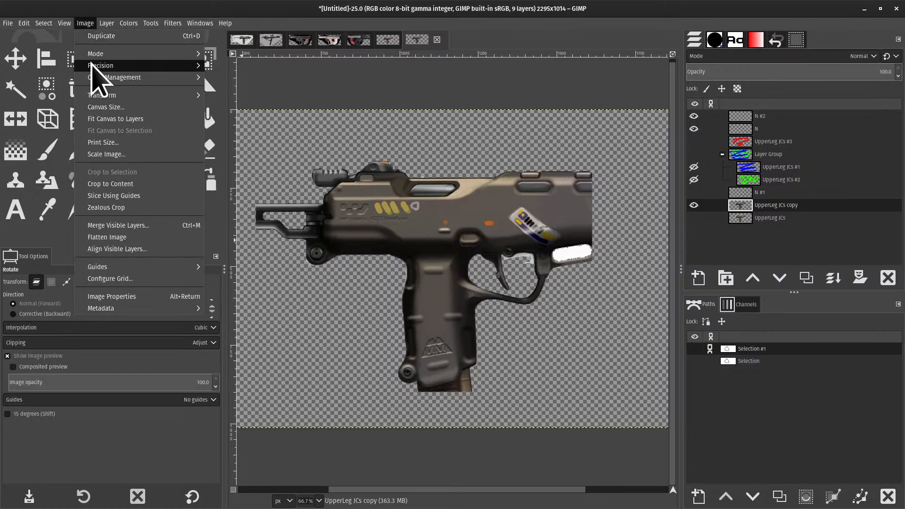
pyautogui.moveTo(108, 96)
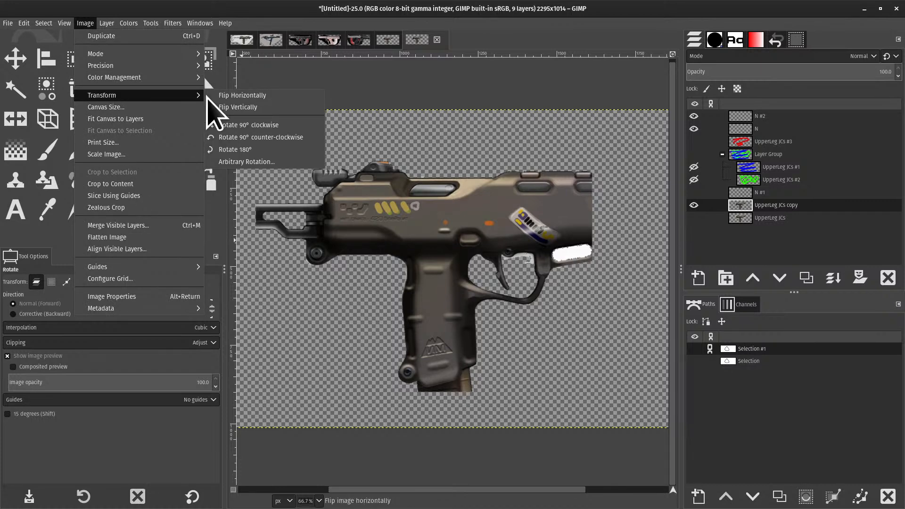
pyautogui.click(243, 96)
pyautogui.click(453, 191)
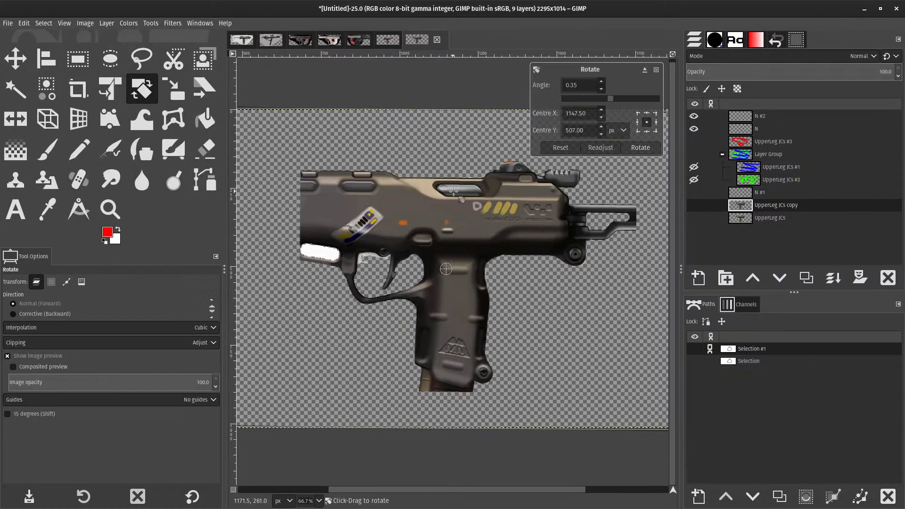
pyautogui.press('Escape')
# - Undo the horizontal image flip, redo it to compare both orientations, and undo it again
pyautogui.hotkey('ctrl', 'z')
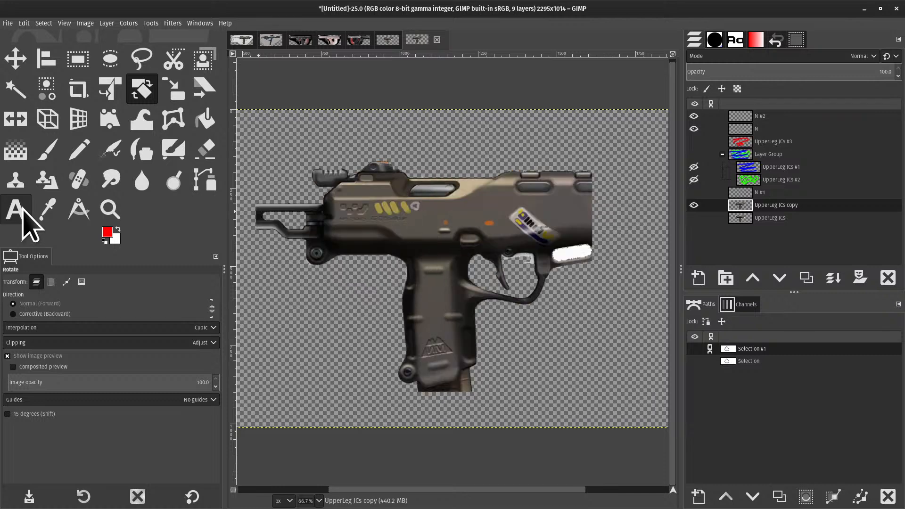
pyautogui.hotkey('ctrl', 'y')
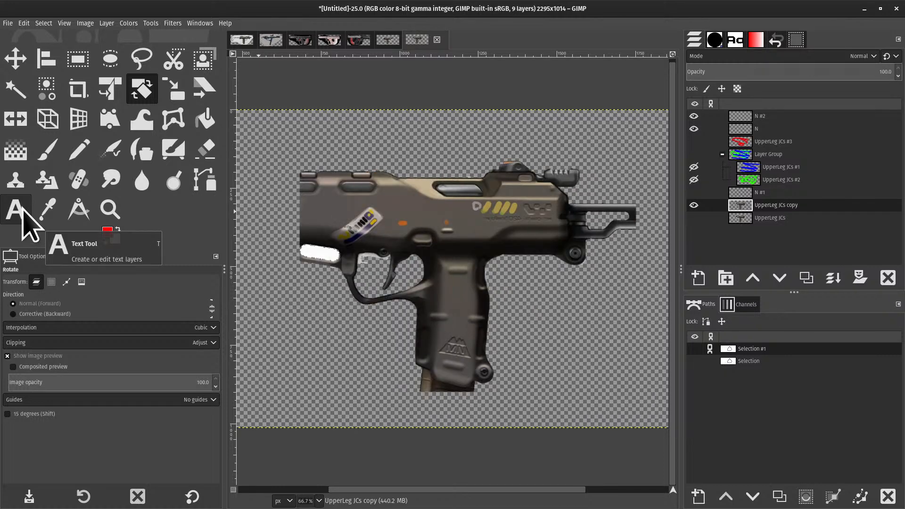
pyautogui.hotkey('ctrl', 'c')
pyautogui.hotkey('ctrl', 'z')
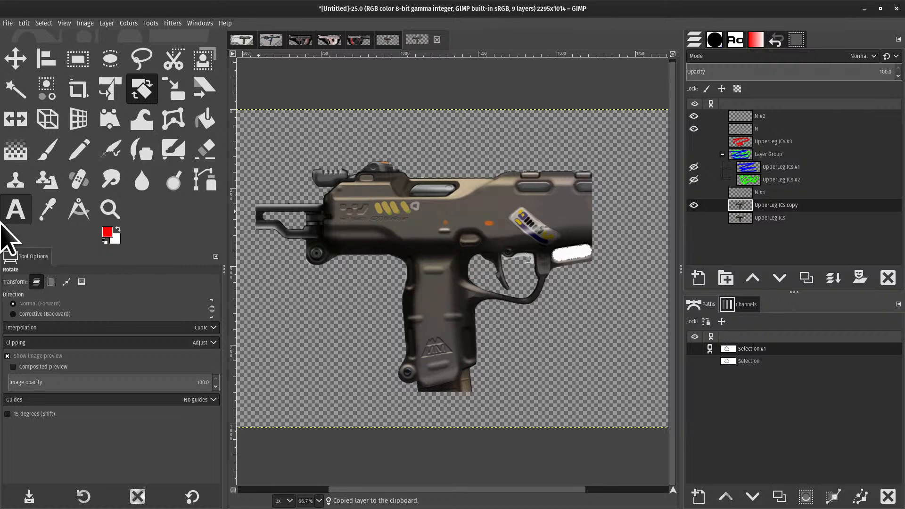
pyautogui.scroll(-2, 312, 198)
pyautogui.moveTo(279, 211); pyautogui.dragTo(303, 226)
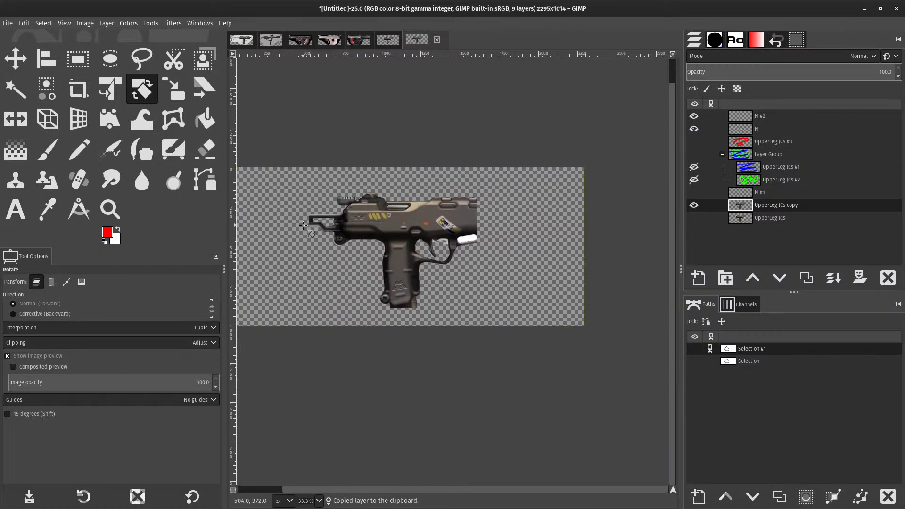
pyautogui.click(23, 23)
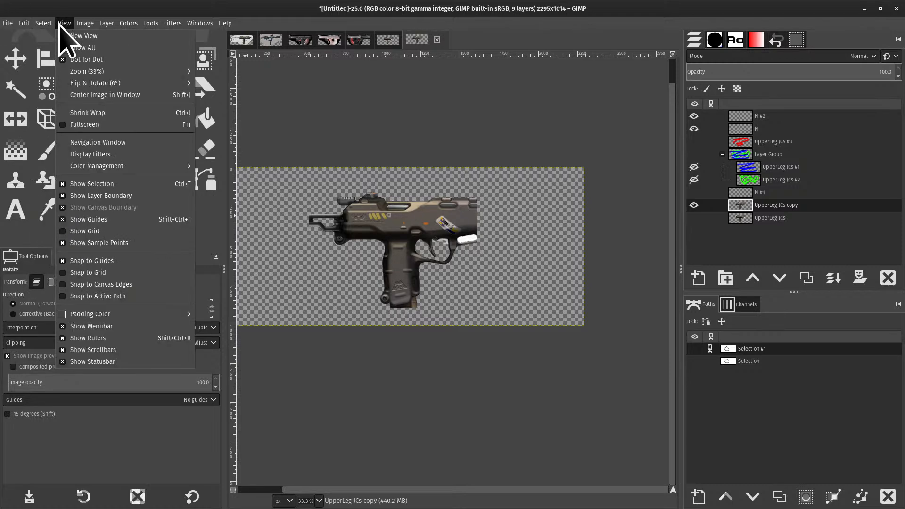
pyautogui.moveTo(83, 25)
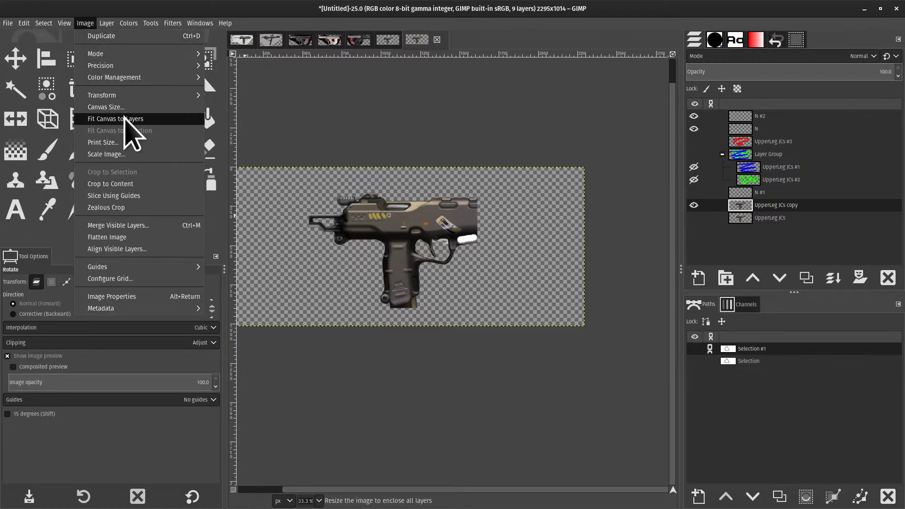
pyautogui.click(275, 157)
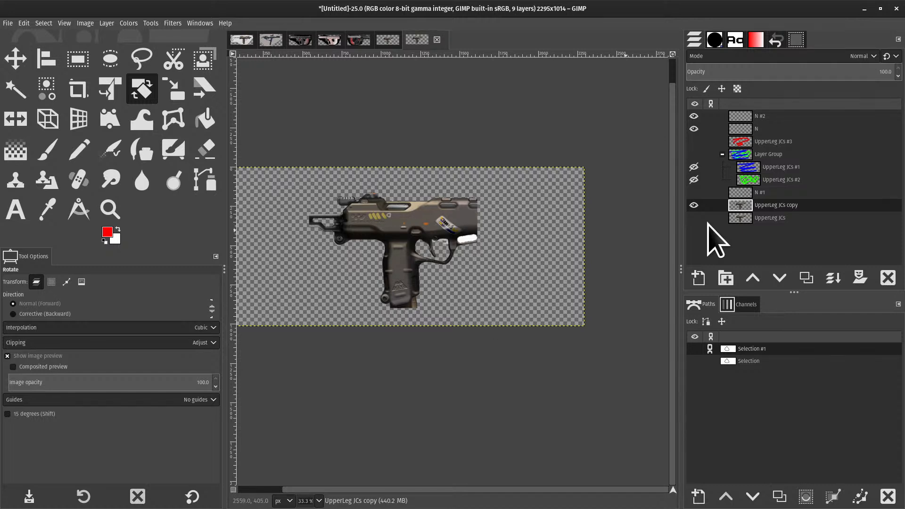
pyautogui.rightClick(800, 226)
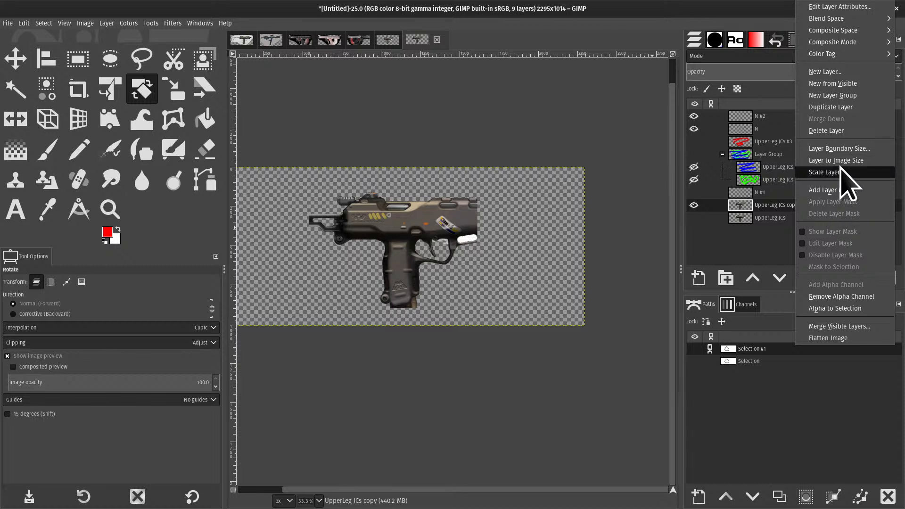
pyautogui.click(53, 42)
pyautogui.click(85, 23)
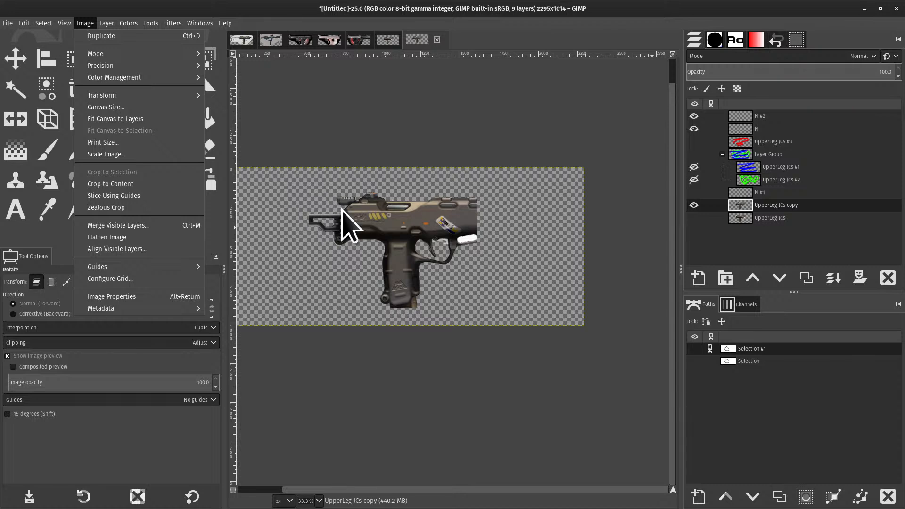
pyautogui.click(435, 253)
# - Draw a rectangular selection of about 1191 × 846 px closely around the gun
pyautogui.click(298, 207)
pyautogui.press('r')
pyautogui.moveTo(291, 170)
pyautogui.mouseDown()
pyautogui.moveTo(502, 321)
pyautogui.moveTo(487, 319)
pyautogui.mouseUp()
pyautogui.moveTo(373, 171); pyautogui.dragTo(373, 187)
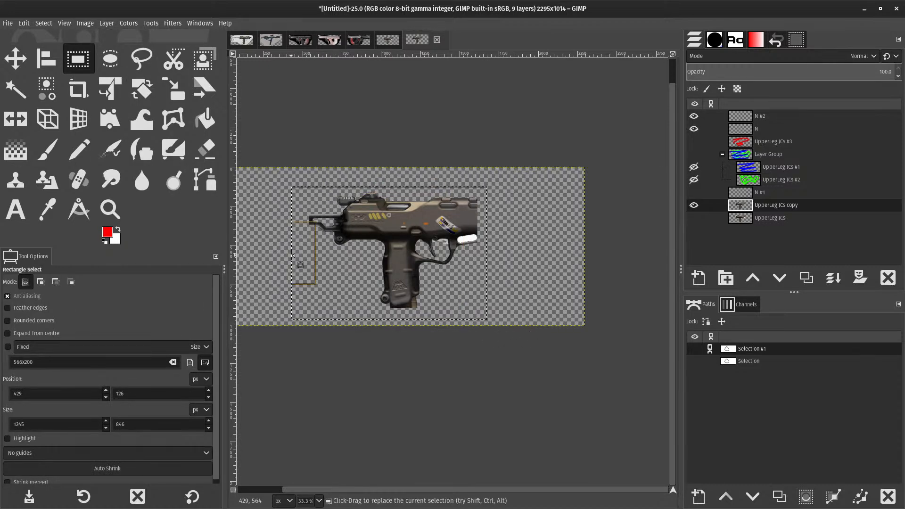
pyautogui.moveTo(305, 262); pyautogui.dragTo(358, 248)
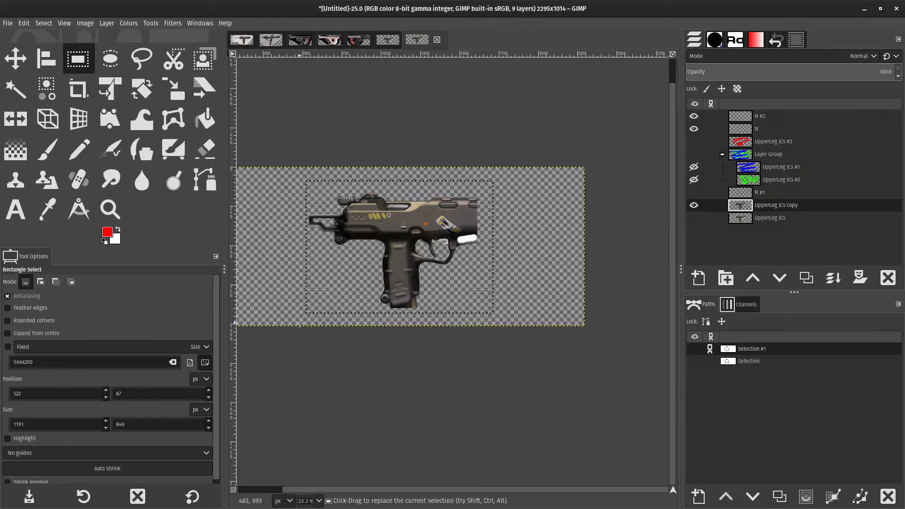
# - Crop the image to the selection around the gun, and undo the crop
pyautogui.click(85, 23)
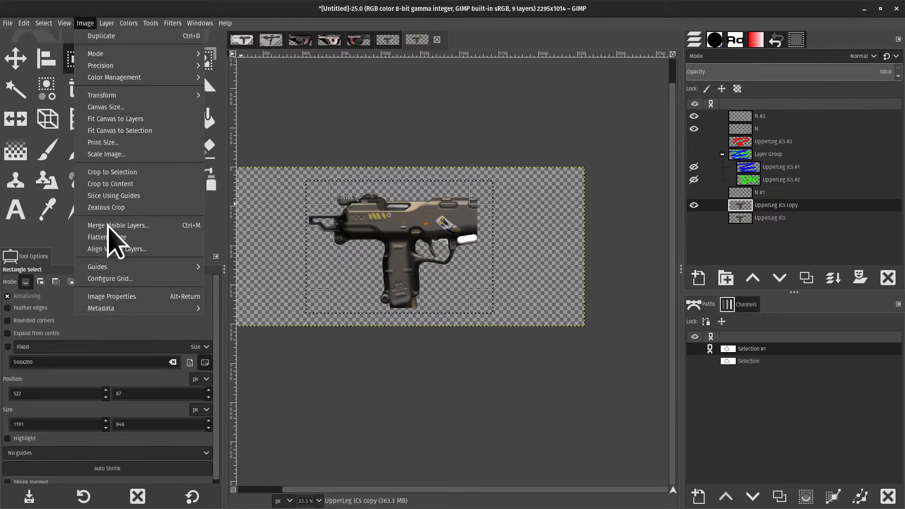
pyautogui.click(144, 173)
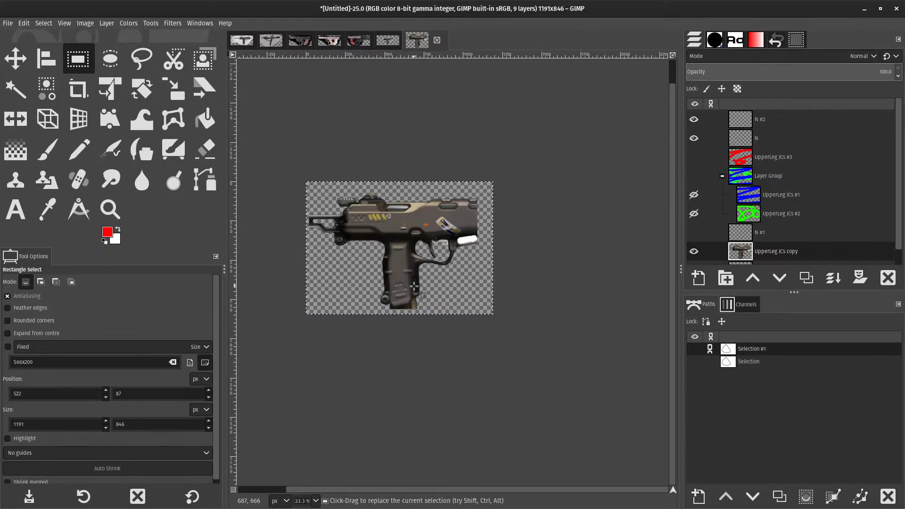
pyautogui.hotkey('ctrl', 'z')
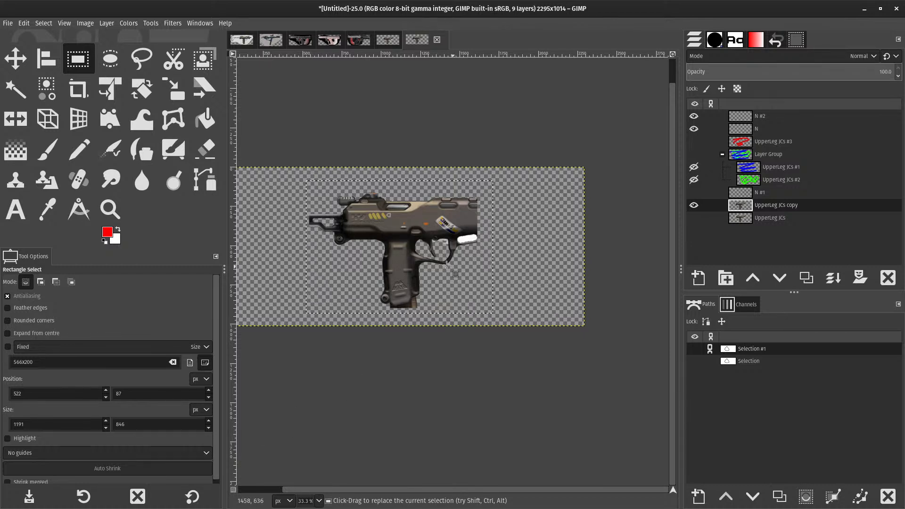
# - Hide the UpperLeg JCs copy layer, show the N #1 and UpperLeg JCs layers, and clear the selection with UpperLeg JCs active
pyautogui.moveTo(692, 194); pyautogui.dragTo(698, 208)
pyautogui.click(765, 217)
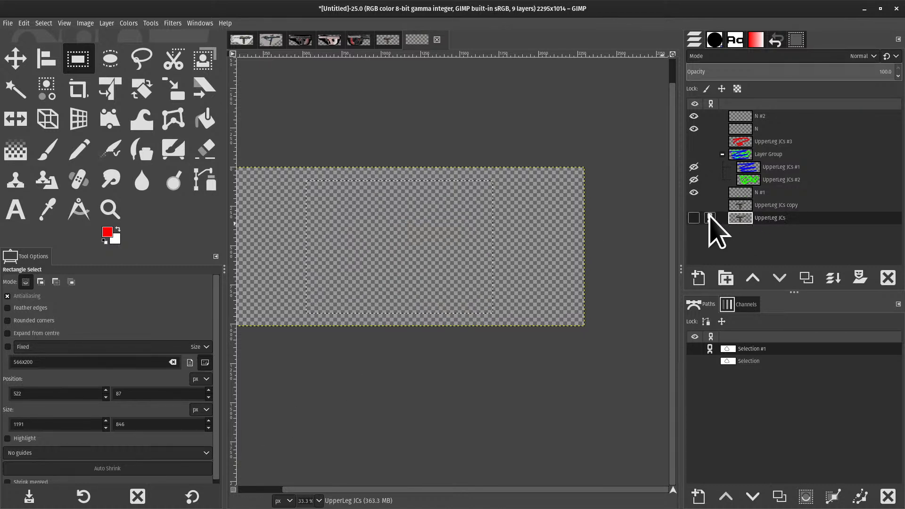
pyautogui.click(696, 218)
pyautogui.click(509, 242)
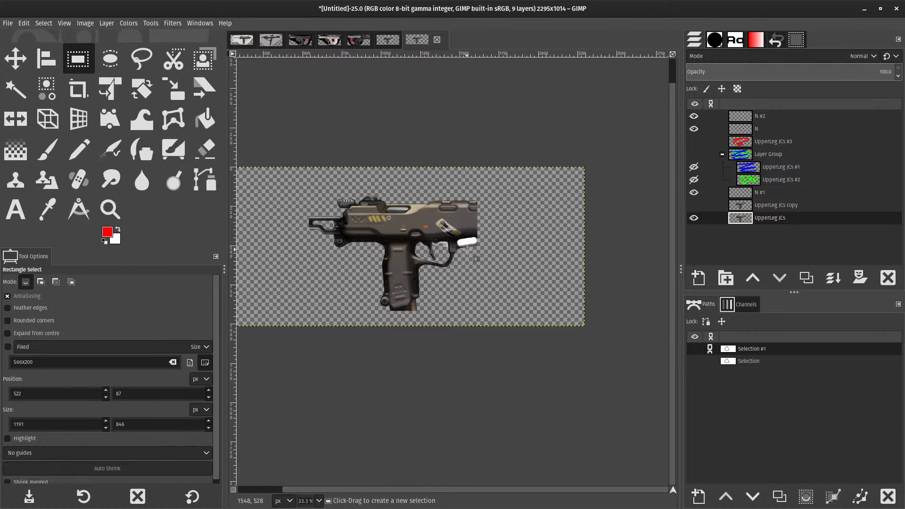
# - Select everything on the UpperLeg JCs layer, cut it and paste it back as a floating selection
pyautogui.hotkey('ctrl', 's')
pyautogui.press('Escape')
pyautogui.hotkey('ctrl', 'a')
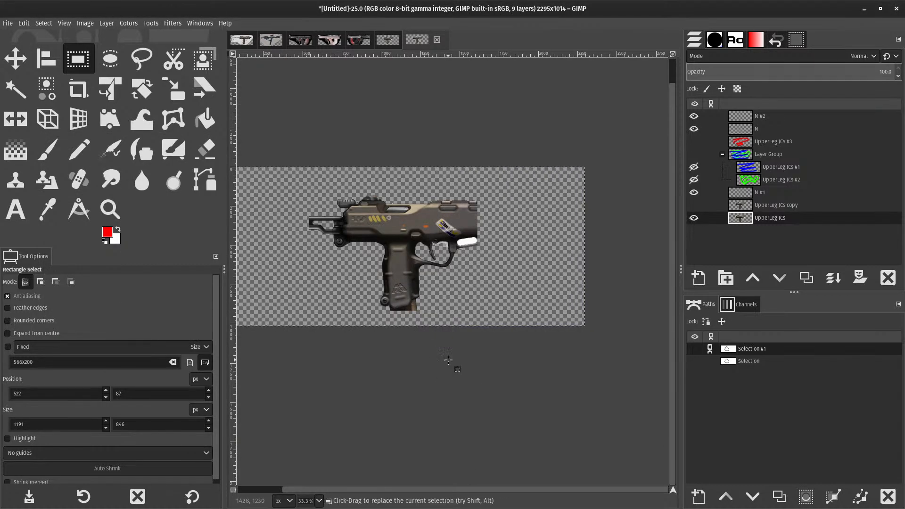
pyautogui.hotkey('ctrl', 'x')
pyautogui.hotkey('ctrl', 'v')
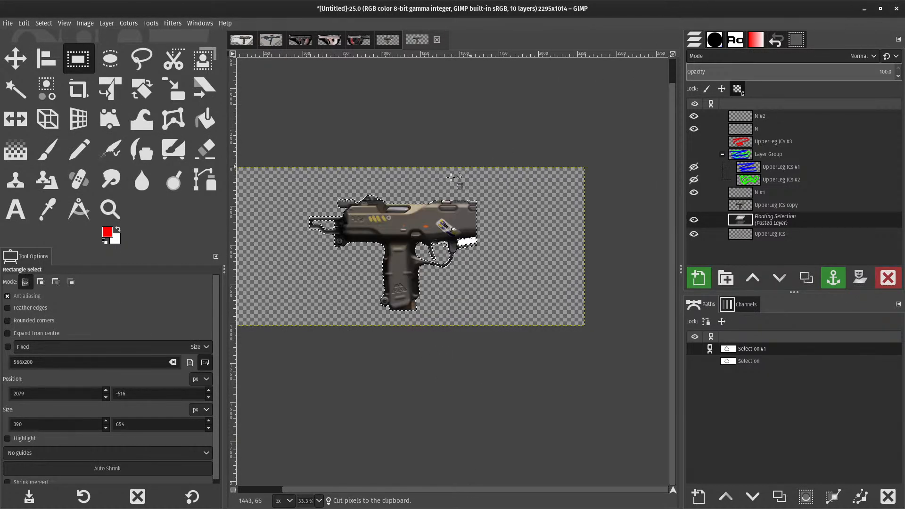
# - Scale the floating gun up to 5991 × 4560 px so that it extends beyond the canvas
pyautogui.hotkey('shift', 's')
pyautogui.click(449, 180)
pyautogui.moveTo(465, 225); pyautogui.dragTo(306, 506)
pyautogui.moveTo(410, 276); pyautogui.dragTo(483, 350)
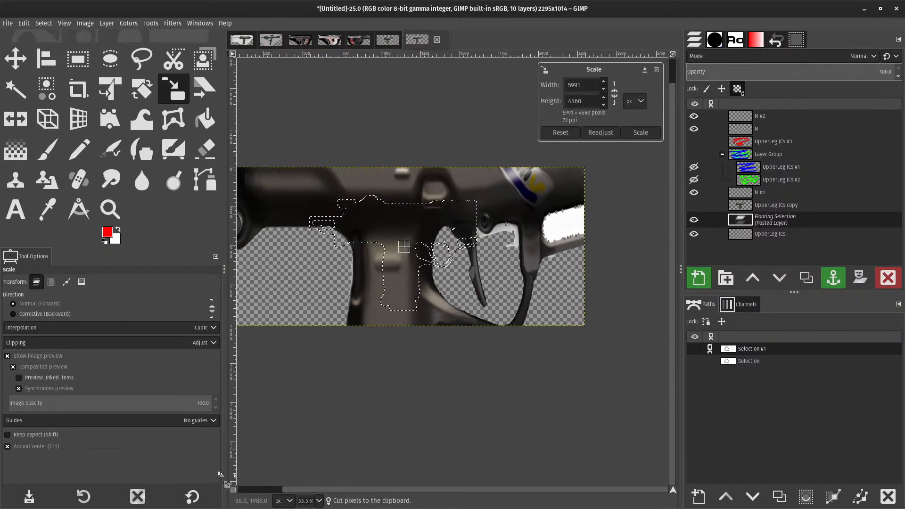
pyautogui.click(650, 132)
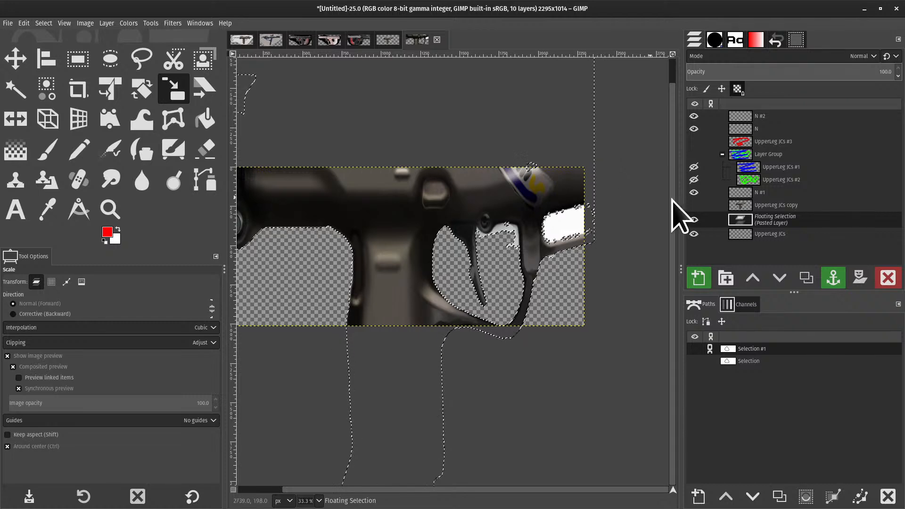
# - Anchor the enlarged floating gun onto the UpperLeg JCs layer and inspect the layer's extent beyond the canvas
pyautogui.rightClick(752, 222)
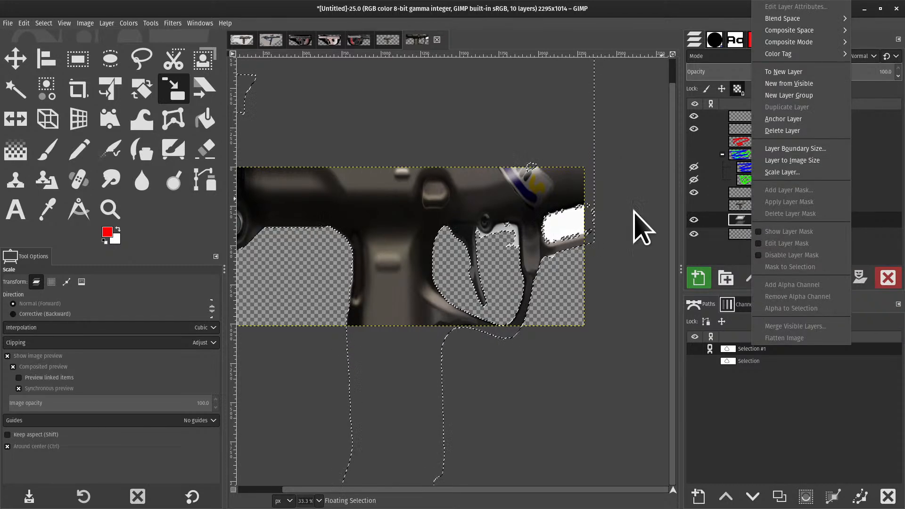
pyautogui.click(699, 245)
pyautogui.rightClick(770, 215)
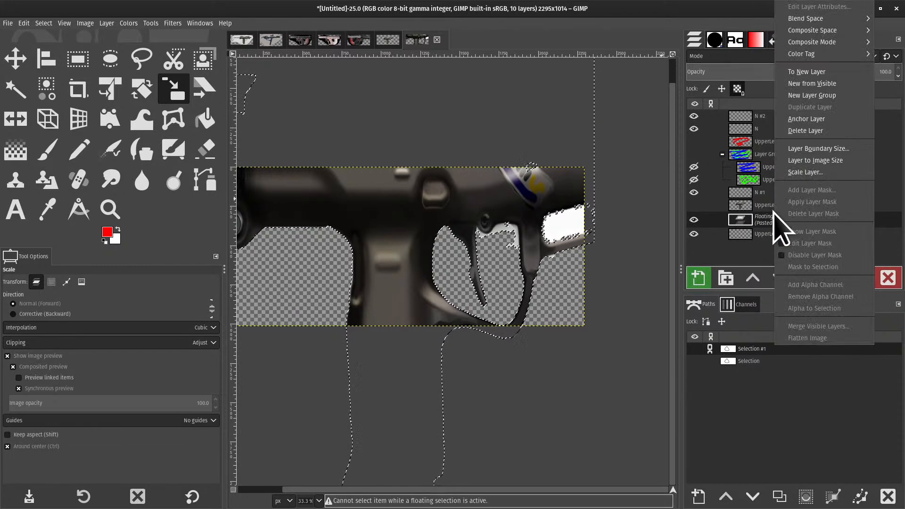
pyautogui.click(807, 119)
pyautogui.keyDown('ctrl'); pyautogui.scroll(-3, 405, 369); pyautogui.keyUp('ctrl')
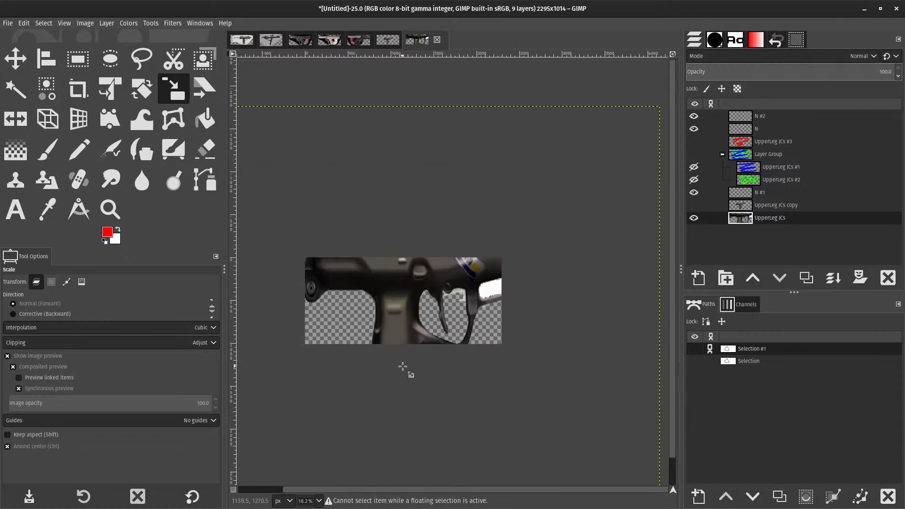
pyautogui.keyDown('ctrl'); pyautogui.scroll(2, 398, 364); pyautogui.keyUp('ctrl')
pyautogui.keyDown('ctrl'); pyautogui.scroll(-4, 388, 342); pyautogui.keyUp('ctrl')
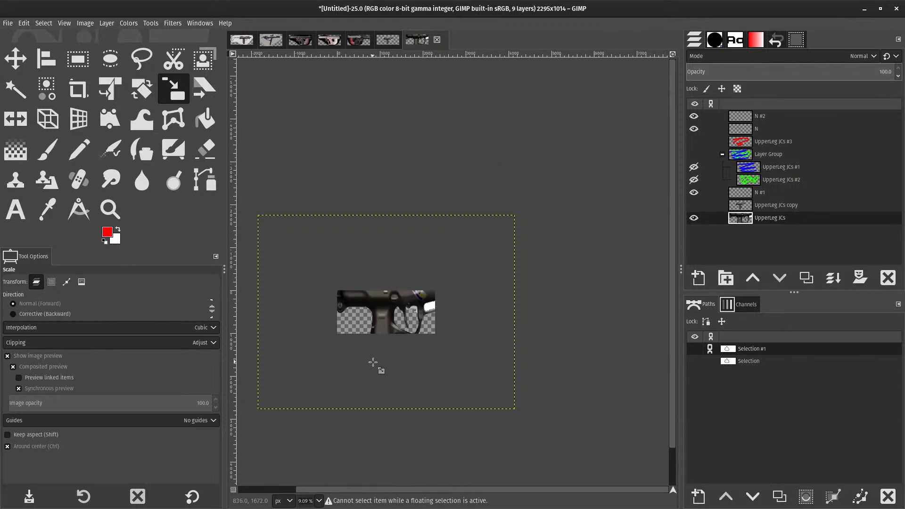
pyautogui.keyDown('ctrl'); pyautogui.scroll(3, 373, 362); pyautogui.keyUp('ctrl')
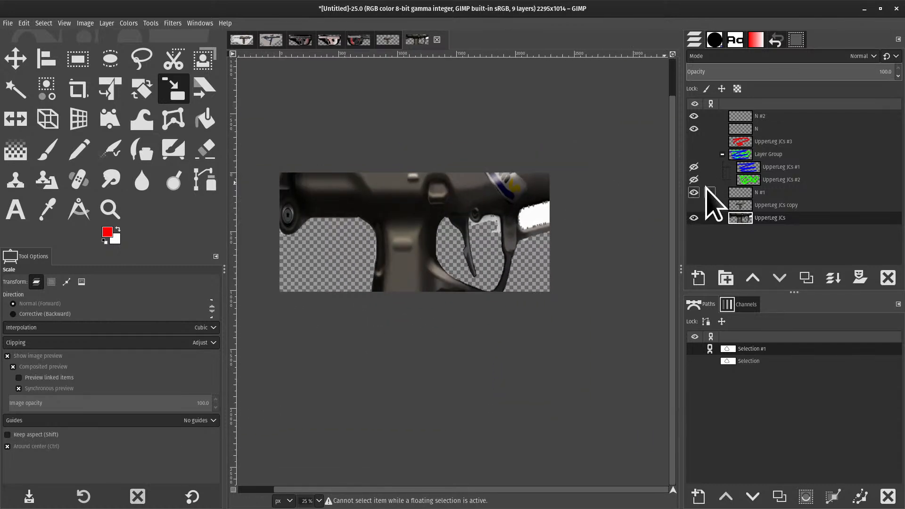
# - Show the UpperLeg JCs copy layer and draw a rectangular selection of about 1440 × 856 px around its small gun
pyautogui.click(694, 205)
pyautogui.click(281, 261)
pyautogui.press('r')
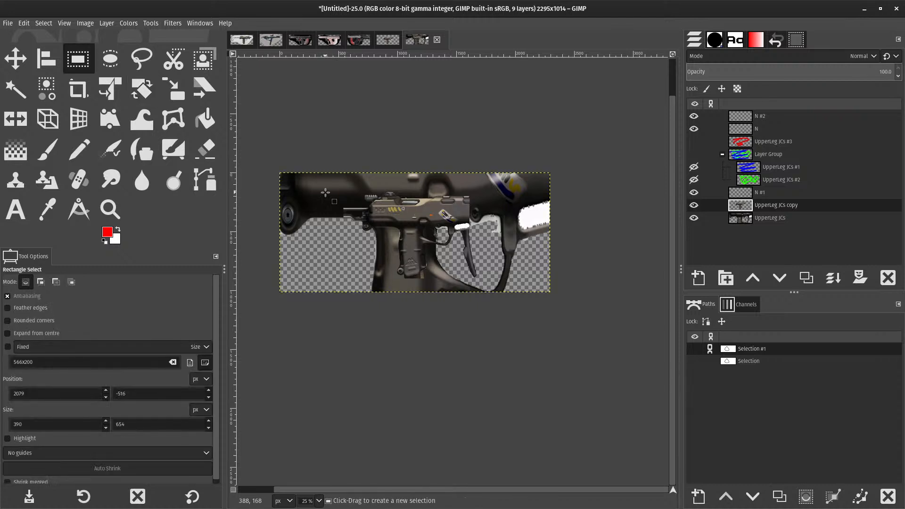
pyautogui.moveTo(329, 186); pyautogui.dragTo(498, 286)
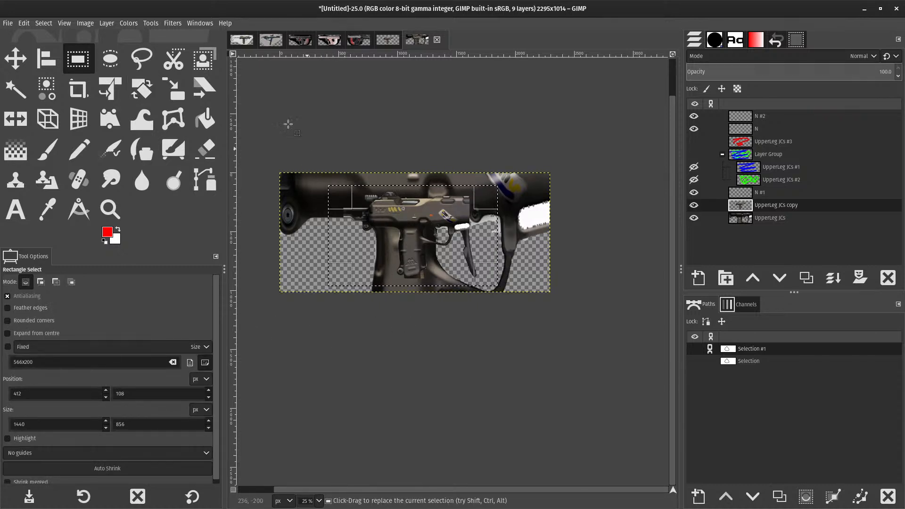
# - Try to crop the image to its content, and cut the selected small gun and undo the cut
pyautogui.click(86, 23)
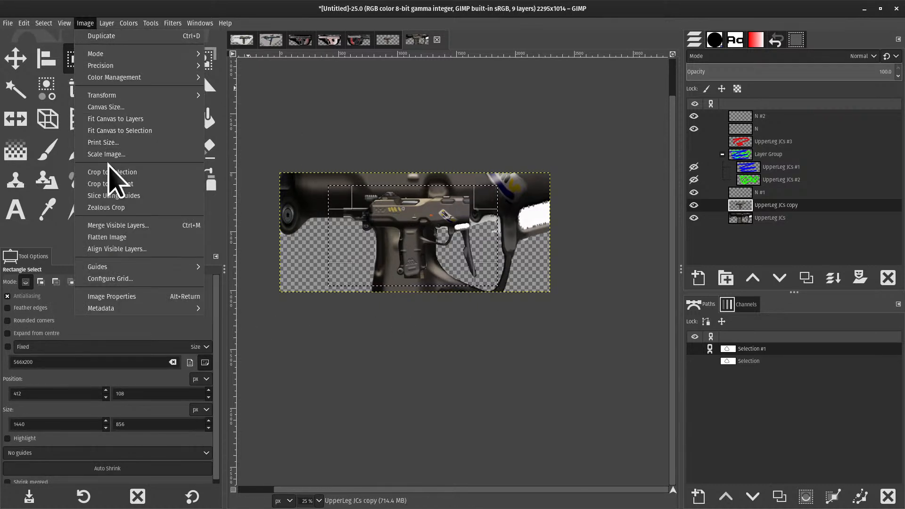
pyautogui.click(113, 184)
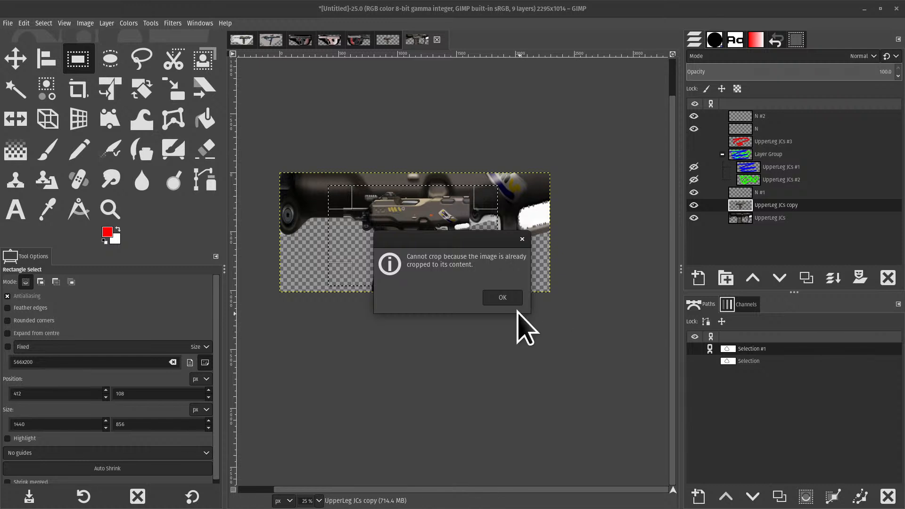
pyautogui.click(501, 298)
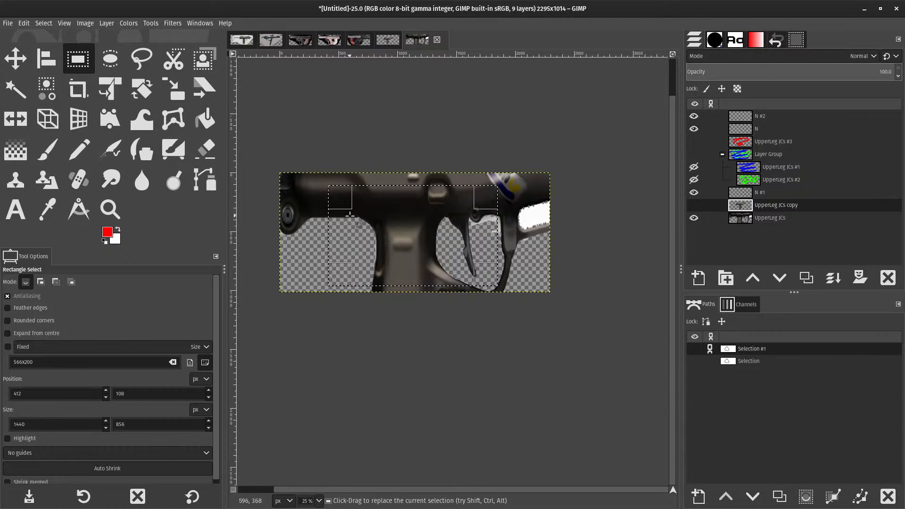
pyautogui.hotkey('ctrl', 'x')
pyautogui.hotkey('ctrl', 'z')
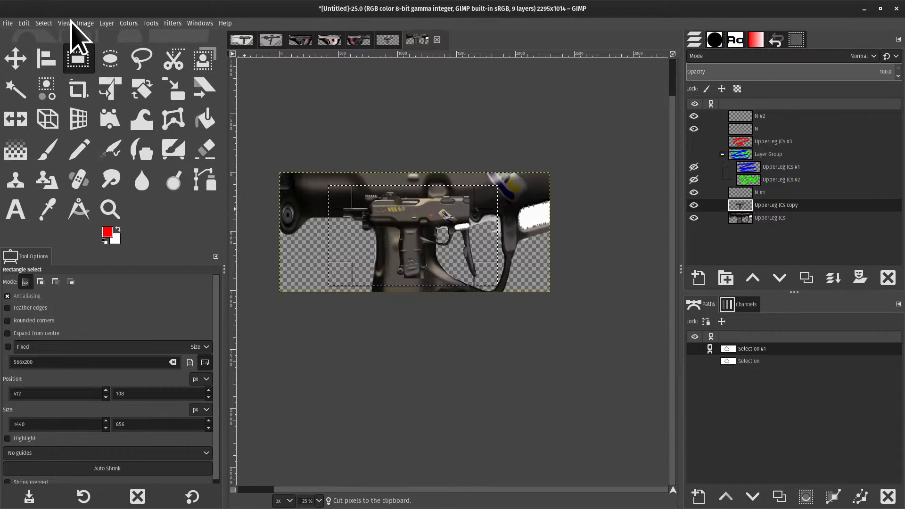
# - Crop the whole image to the rectangular selection and clear the selection
pyautogui.click(85, 23)
pyautogui.click(106, 172)
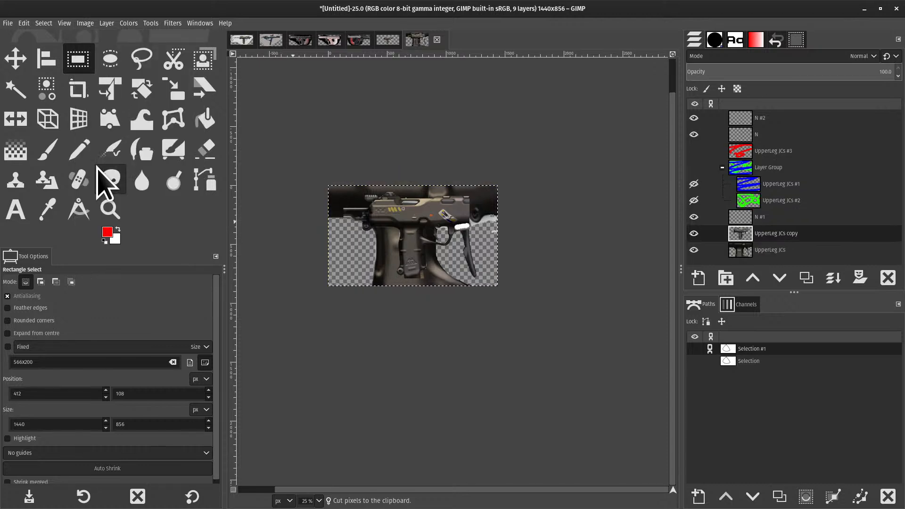
pyautogui.hotkey('ctrl', 'shift', 'a')
pyautogui.scroll(2, 451, 218)
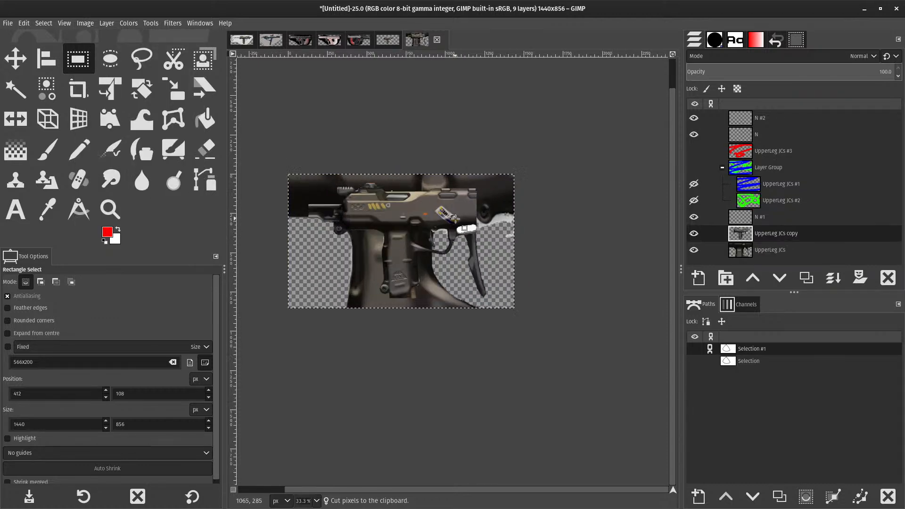
pyautogui.scroll(-2, 555, 195)
pyautogui.scroll(-1, 558, 195)
# - Hide the UpperLeg JCs copy and UpperLeg JCs layers in the cropped image
pyautogui.click(694, 234)
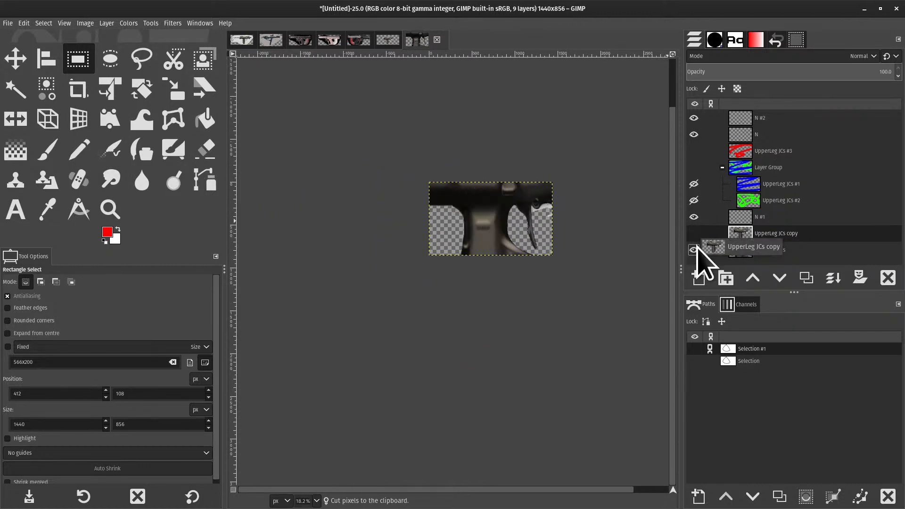
pyautogui.click(694, 250)
pyautogui.click(694, 250)
pyautogui.click(735, 251)
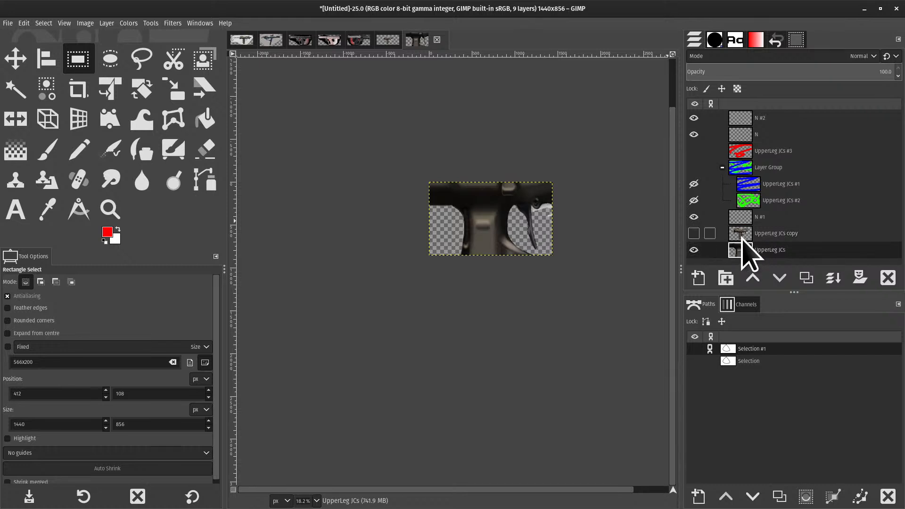
pyautogui.click(694, 250)
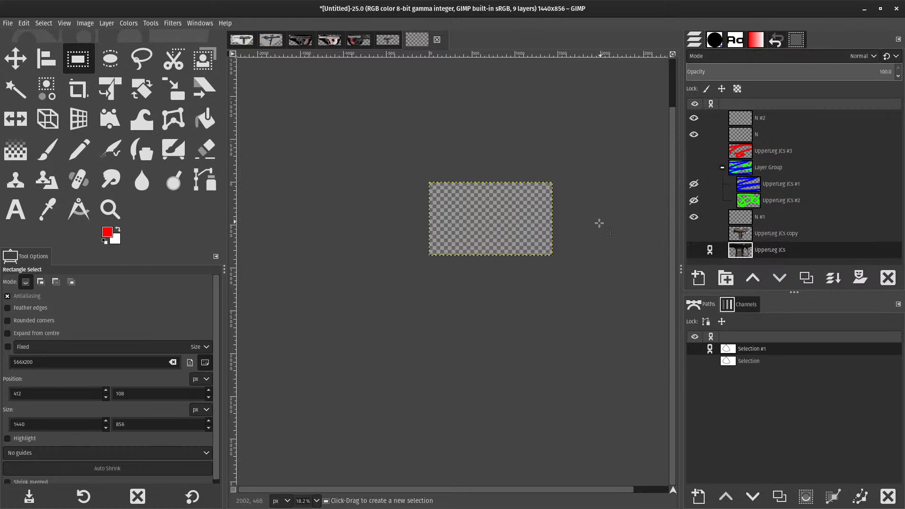
# - Undo the layer visibility changes, the deselection and the image crop
pyautogui.hotkey('ctrl', 'z')
pyautogui.hotkey('ctrl', 'z')
pyautogui.hotkey('ctrl', 'z')
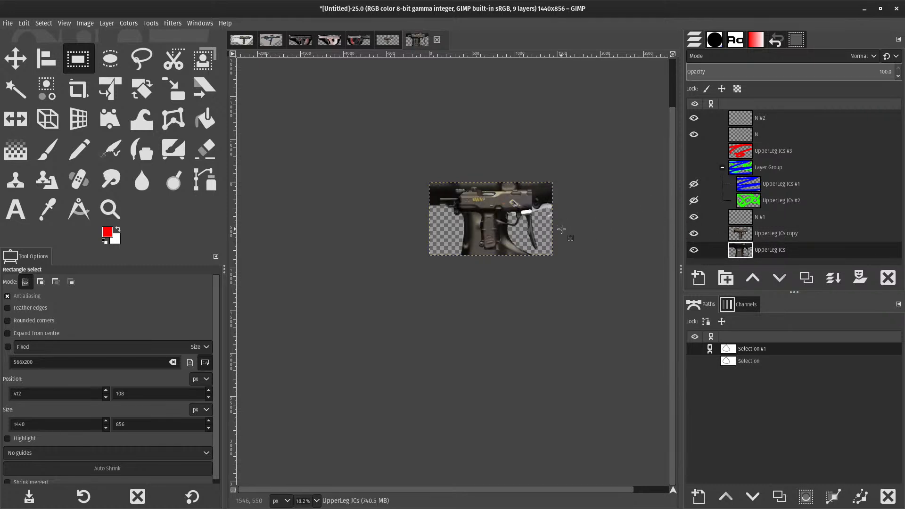
pyautogui.hotkey('ctrl', 'z')
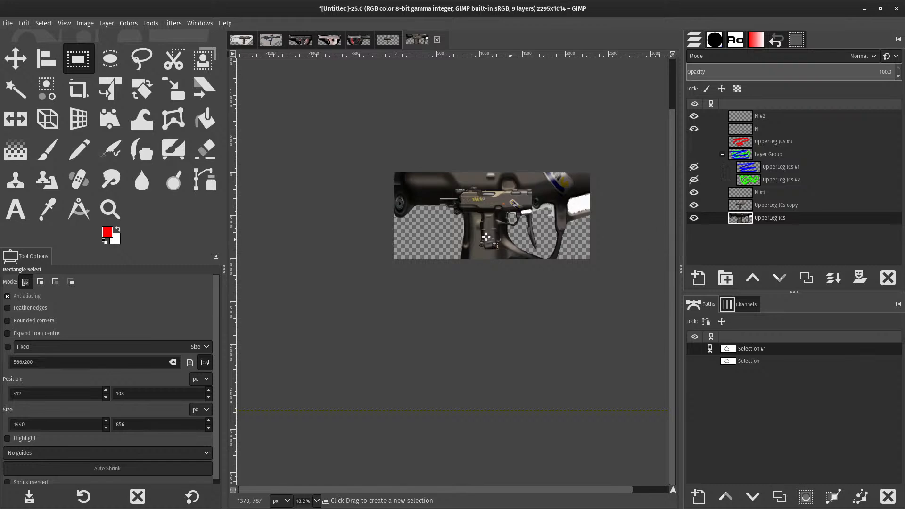
# - Fit the canvas to the extent of all layers, and undo the canvas resize
pyautogui.click(43, 23)
pyautogui.moveTo(85, 23)
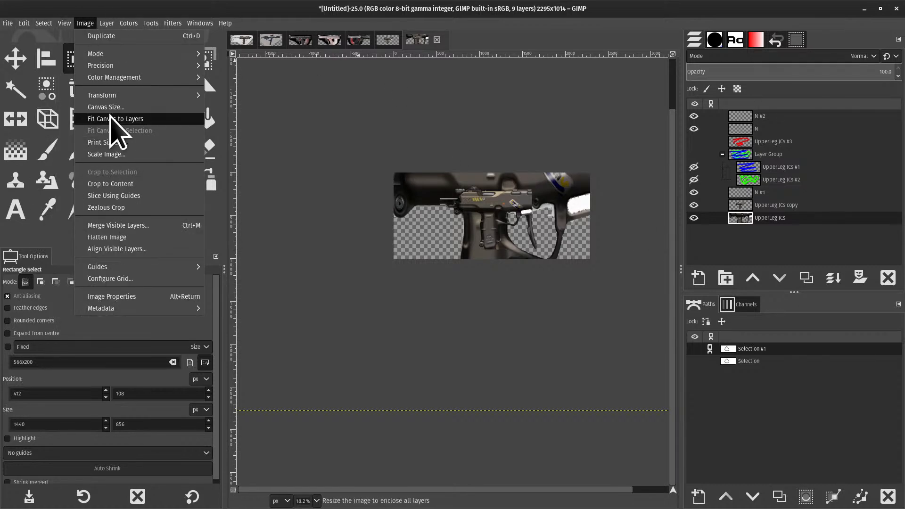
pyautogui.click(111, 118)
pyautogui.scroll(-1, 498, 150)
pyautogui.scroll(2, 490, 164)
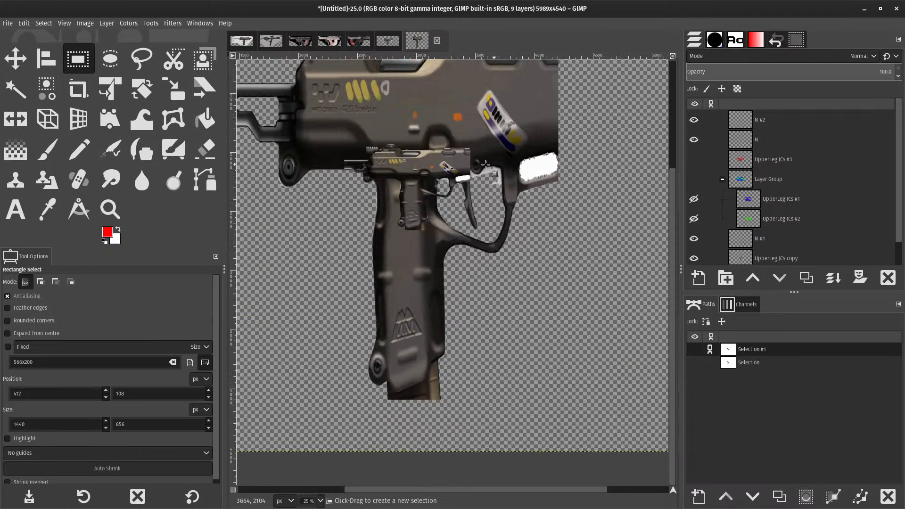
pyautogui.hotkey('ctrl', 'z')
pyautogui.hotkey('ctrl', 'z')
pyautogui.hotkey('ctrl', 'z')
pyautogui.hotkey('ctrl', 'z')
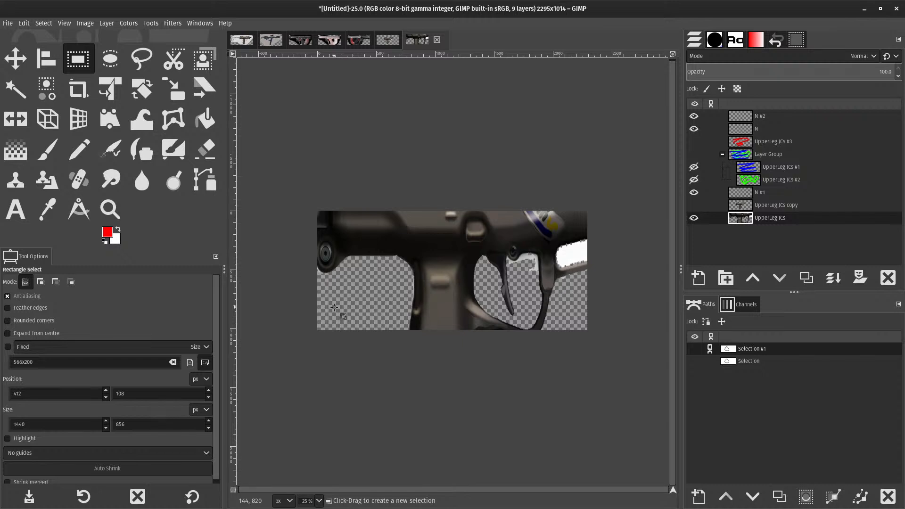
# - Select the UpperLeg JCs copy layer, and undo the most recent edits in the image
pyautogui.scroll(-3, 426, 269)
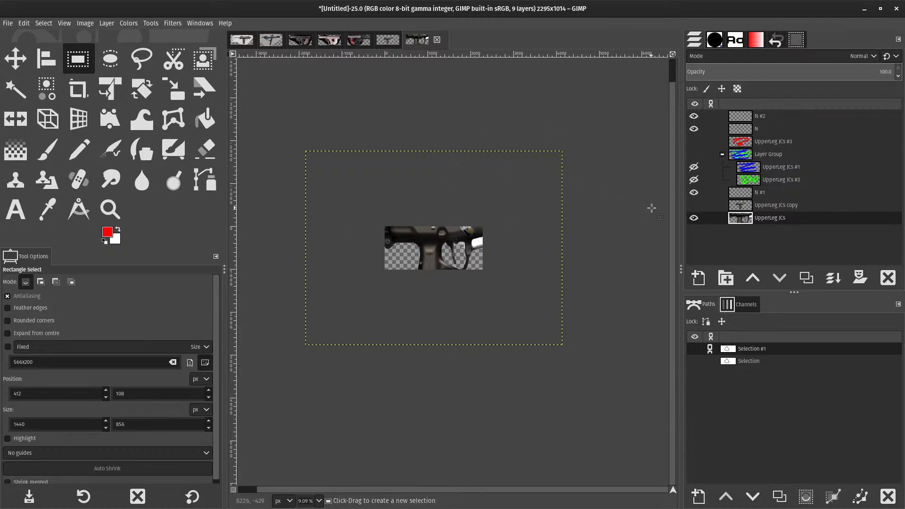
pyautogui.click(758, 205)
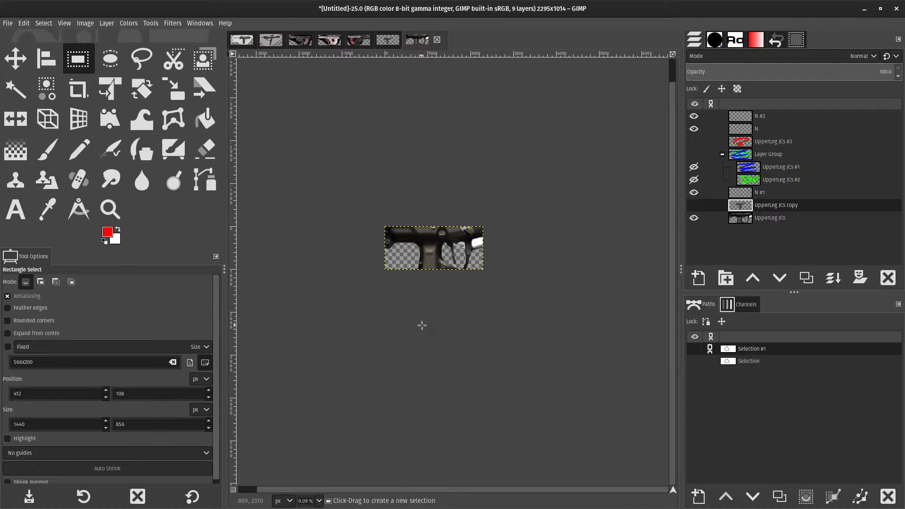
pyautogui.hotkey('ctrl', 'v')
pyautogui.hotkey('ctrl', 'z')
pyautogui.hotkey('ctrl', 'z')
pyautogui.scroll(2, 428, 255)
pyautogui.scroll(3, 417, 287)
pyautogui.hotkey('ctrl', 'z')
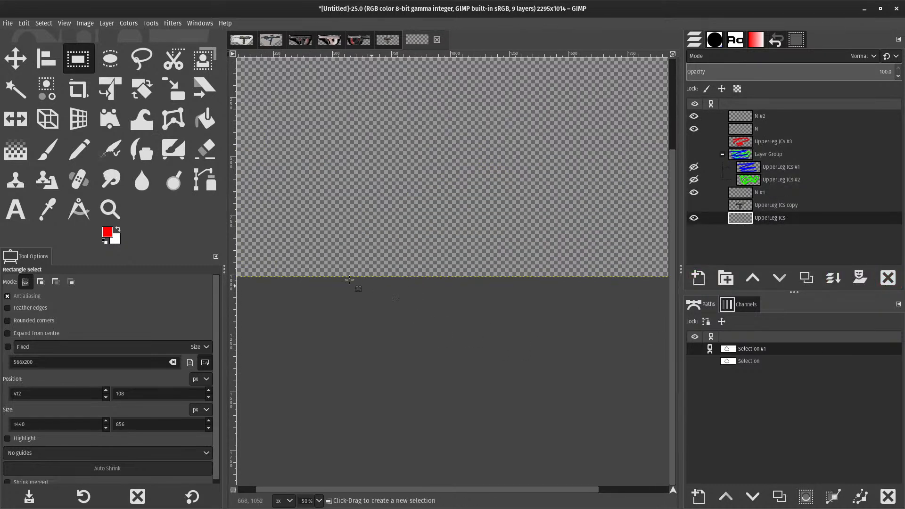
# - Try merging the visible layers of the image with the selection active
pyautogui.click(7, 24)
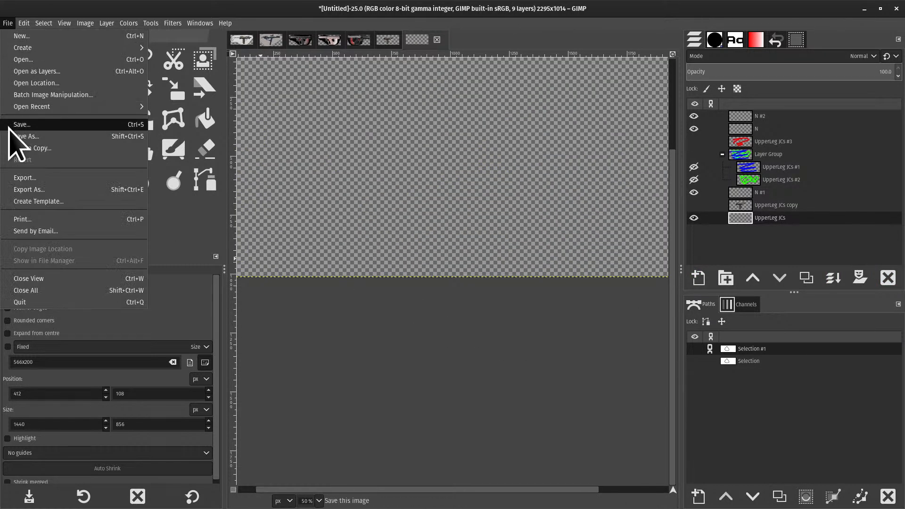
pyautogui.click(55, 174)
pyautogui.scroll(-3, 447, 179)
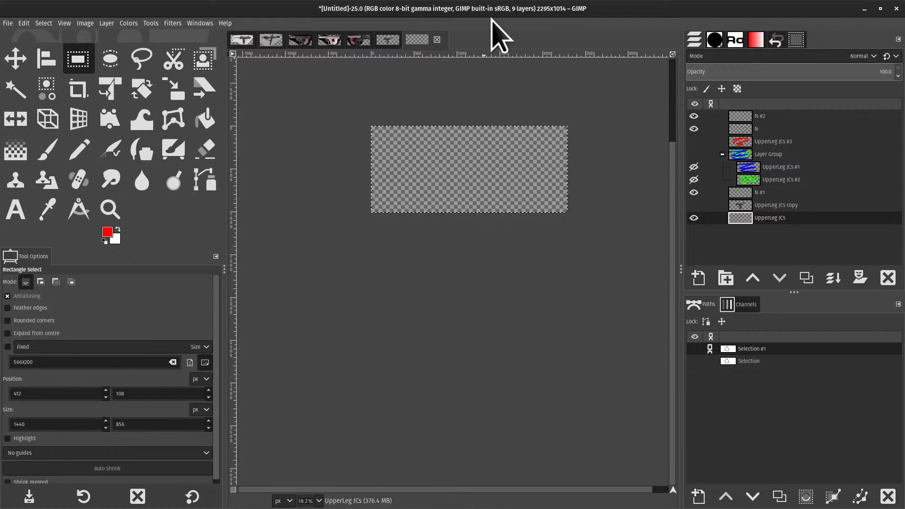
pyautogui.click(49, 23)
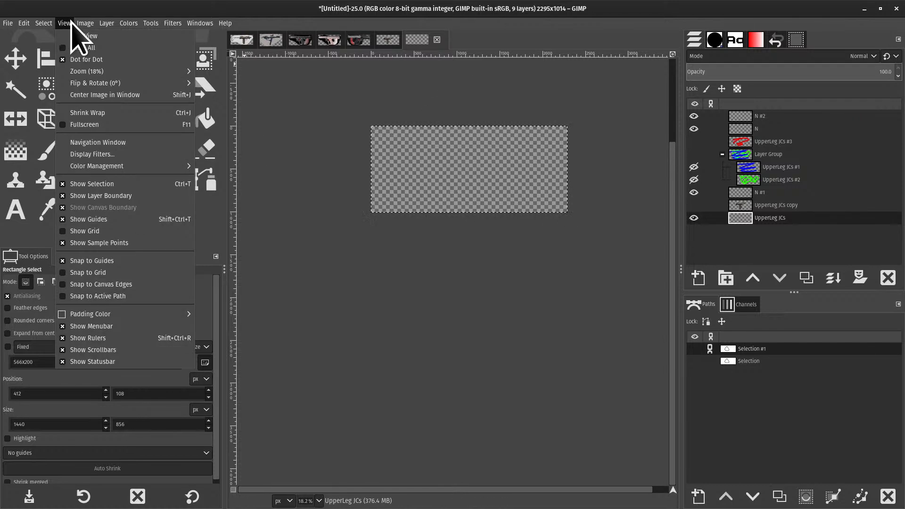
pyautogui.moveTo(77, 25)
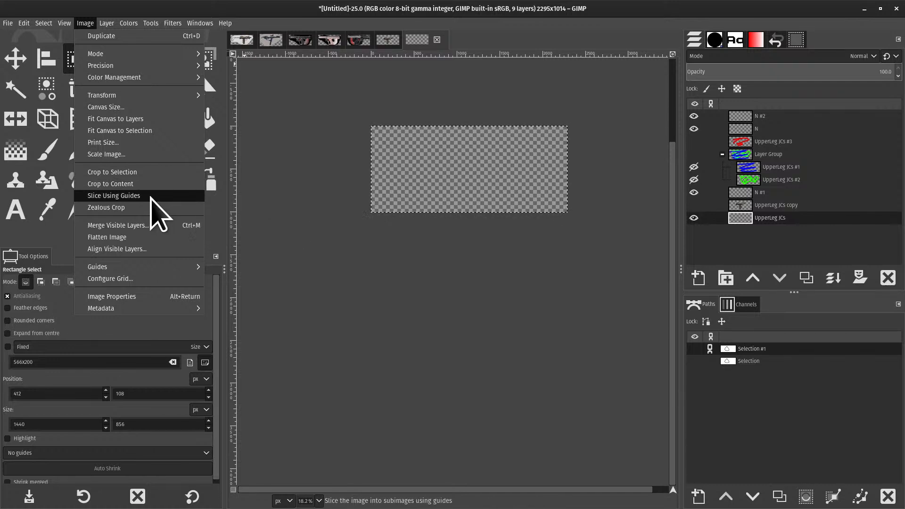
pyautogui.click(156, 223)
pyautogui.click(493, 332)
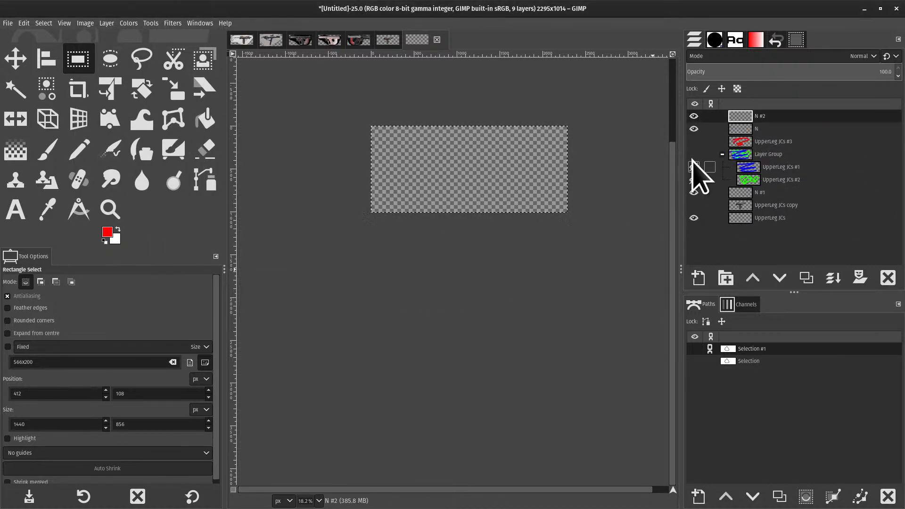
# - Make the UpperLeg JCs #3, UpperLeg JCs #1, UpperLeg JCs #2 and UpperLeg JCs copy layers visible
pyautogui.click(698, 143)
pyautogui.click(694, 155)
pyautogui.click(694, 142)
pyautogui.click(692, 196)
pyautogui.moveTo(693, 196); pyautogui.dragTo(696, 218)
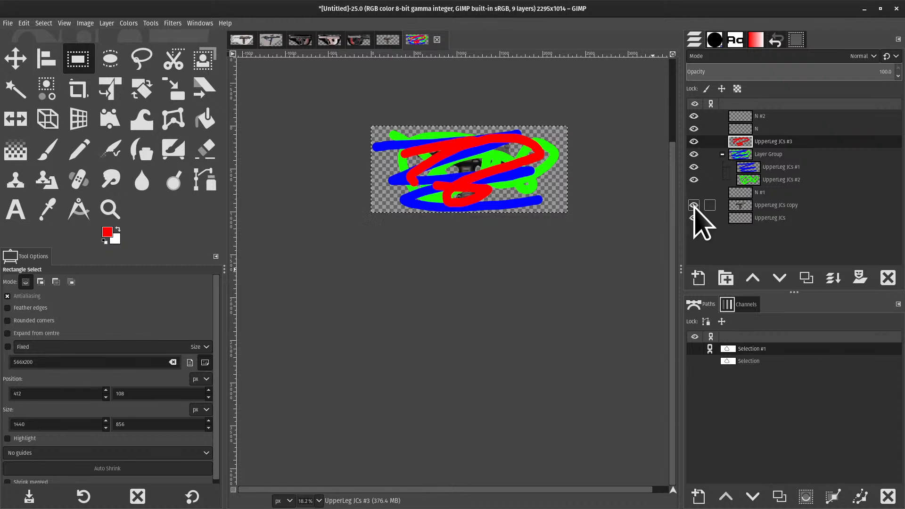
# - Merge all visible layers, expanded as necessary, into a single layer and undo the merge
pyautogui.click(85, 23)
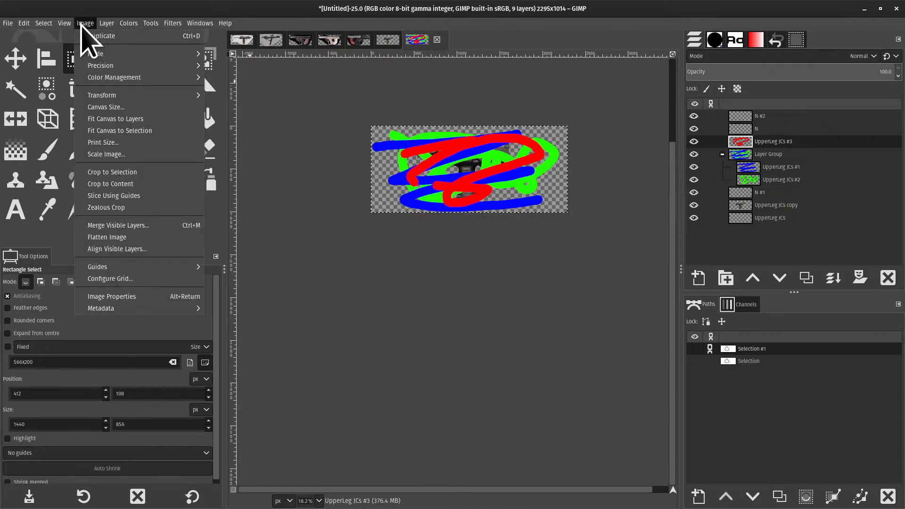
pyautogui.click(106, 226)
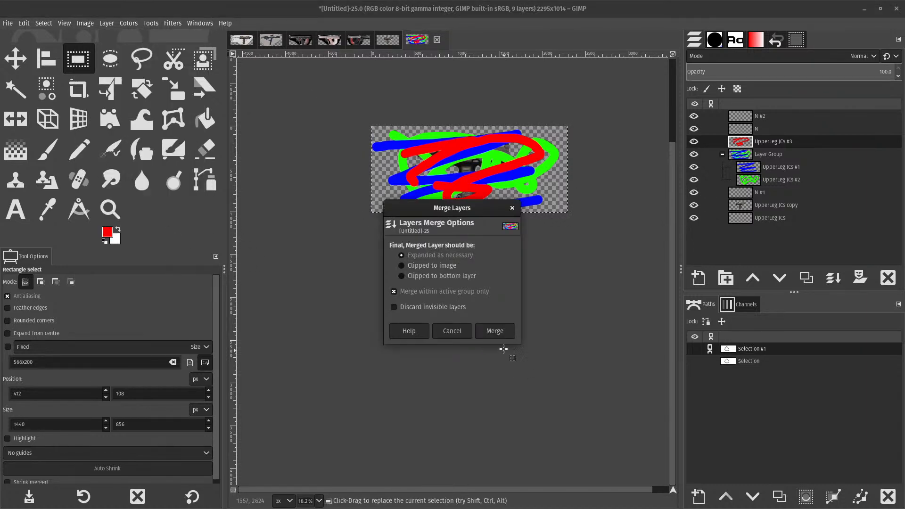
pyautogui.click(495, 331)
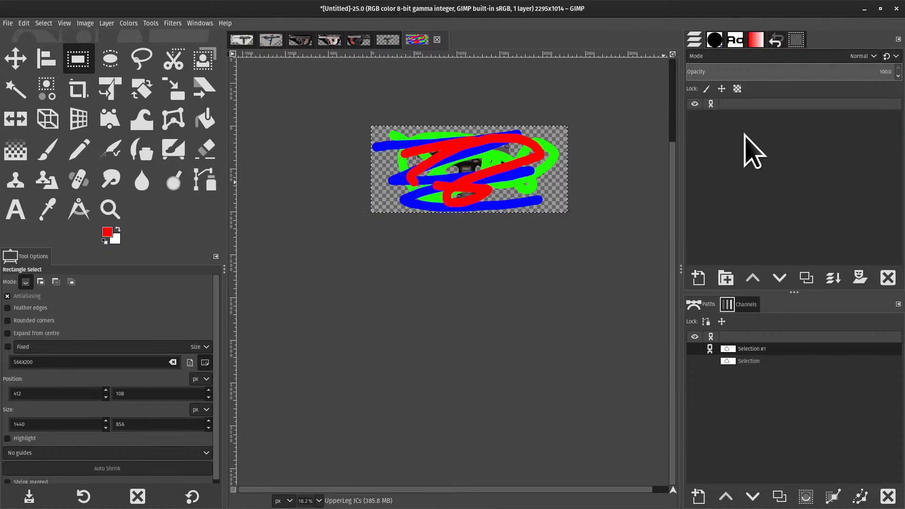
pyautogui.hotkey('ctrl', 'z')
# - Flatten the whole image into a single layer without transparency, and undo the flattening
pyautogui.click(84, 23)
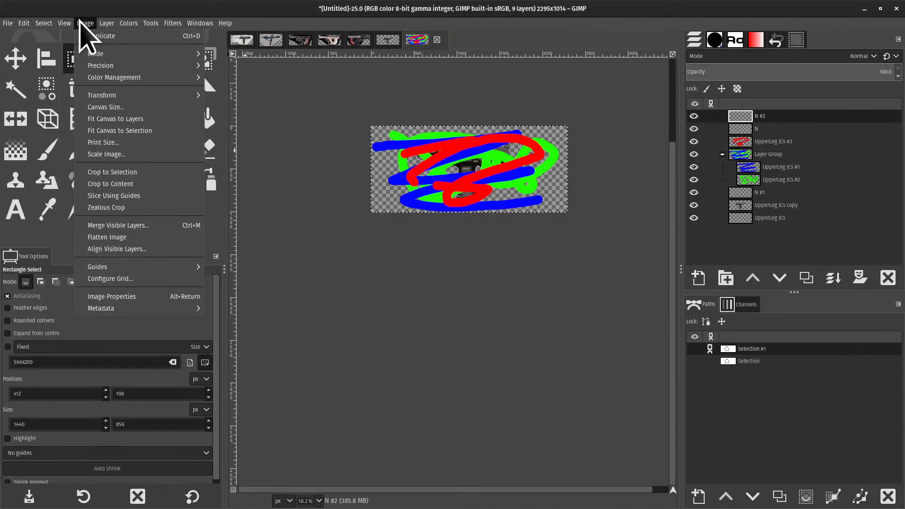
pyautogui.click(135, 238)
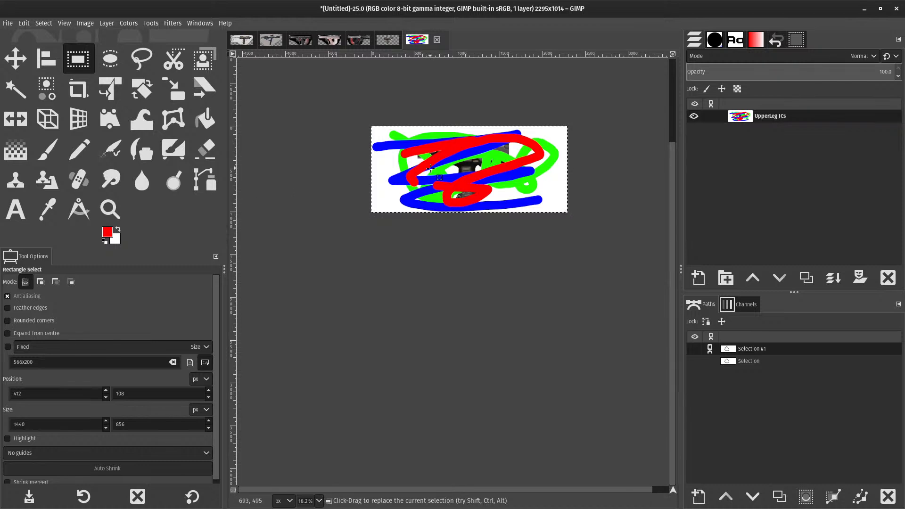
pyautogui.hotkey('ctrl', 'z')
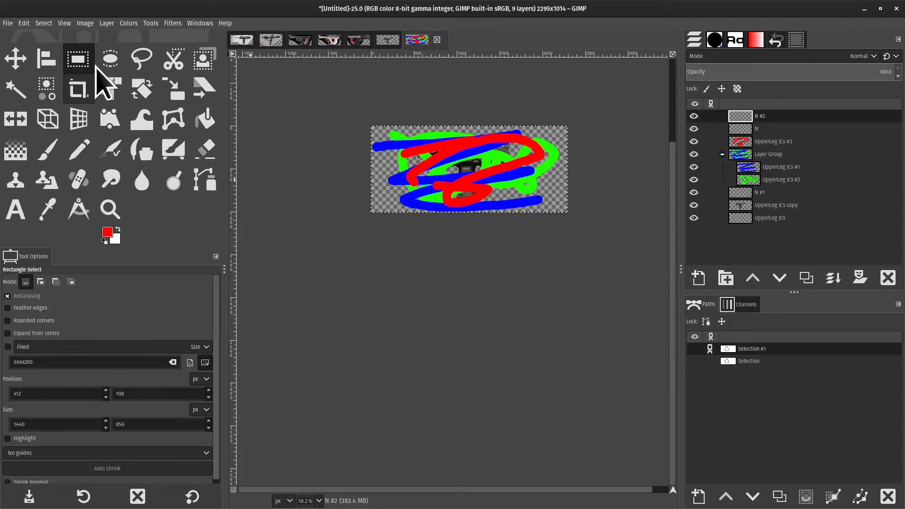
pyautogui.click(85, 23)
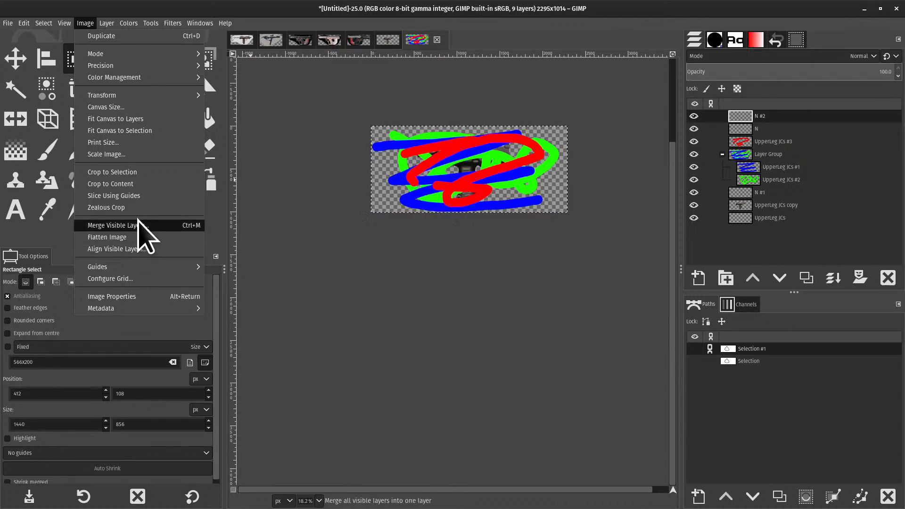
pyautogui.moveTo(121, 264)
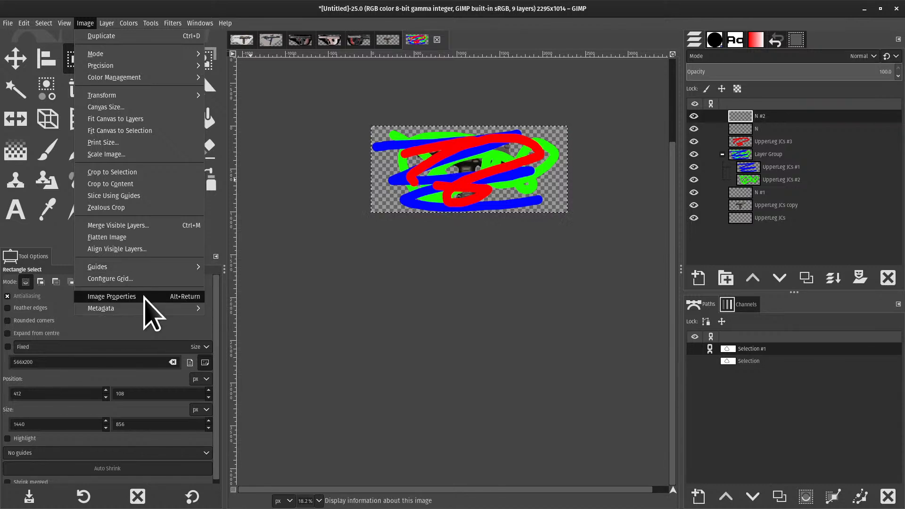
pyautogui.moveTo(108, 24)
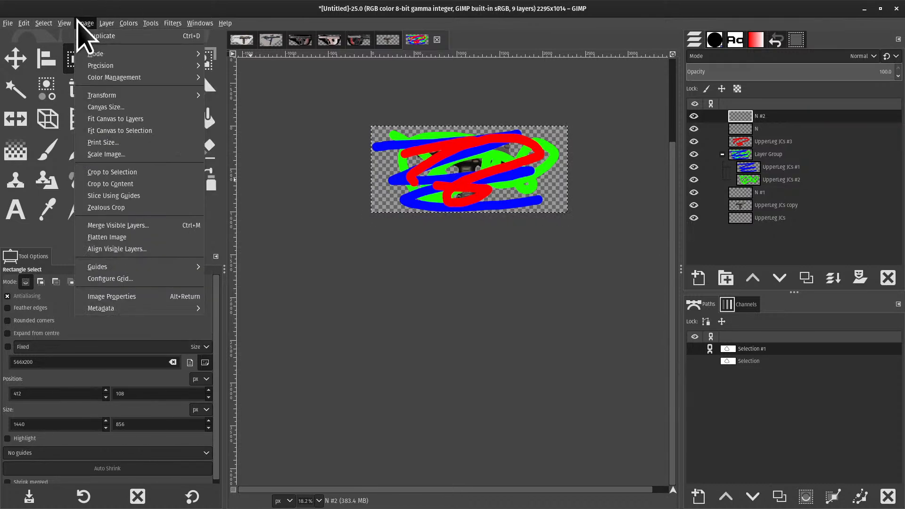
pyautogui.click(549, 201)
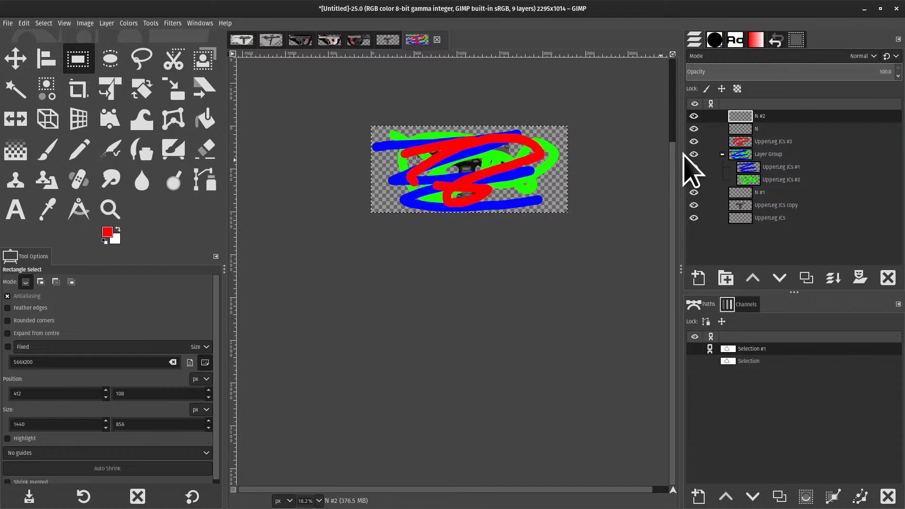
# - Clear the selection around the image
pyautogui.moveTo(586, 172); pyautogui.dragTo(496, 364)
pyautogui.moveTo(405, 348); pyautogui.dragTo(469, 286)
pyautogui.scroll(1, 456, 286)
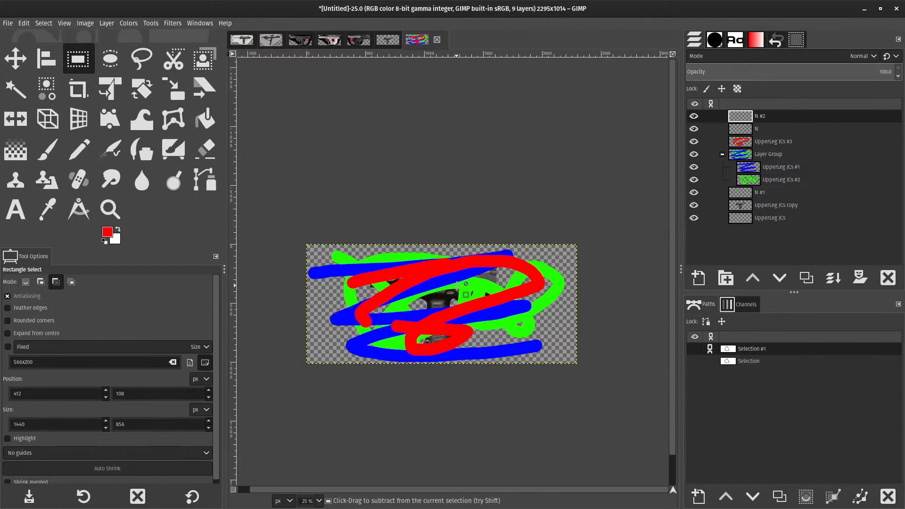
# - Examine the commands available for the individual N #2 and N layers
pyautogui.rightClick(752, 114)
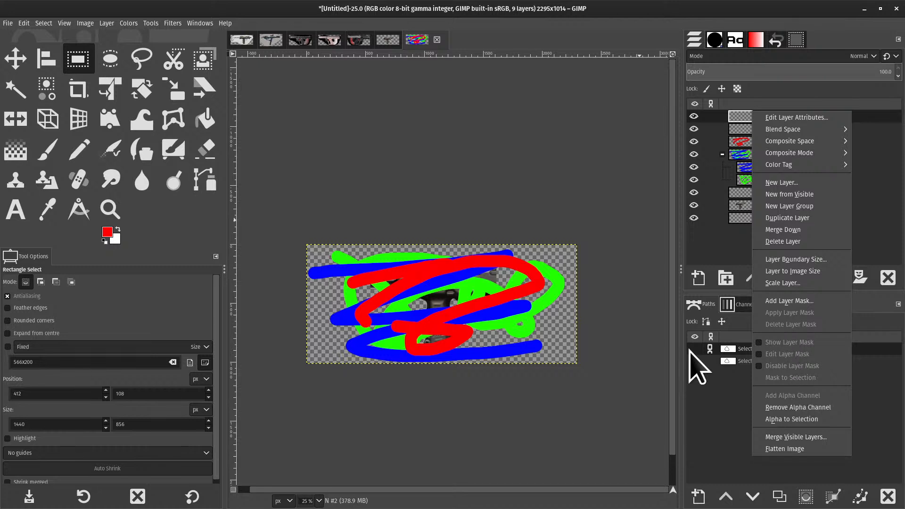
pyautogui.click(733, 134)
pyautogui.rightClick(735, 135)
pyautogui.rightClick(739, 131)
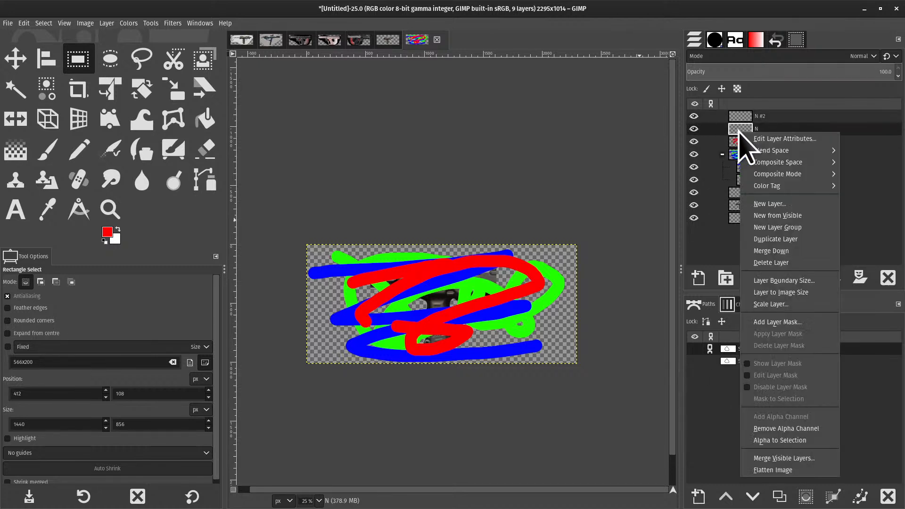
pyautogui.click(750, 115)
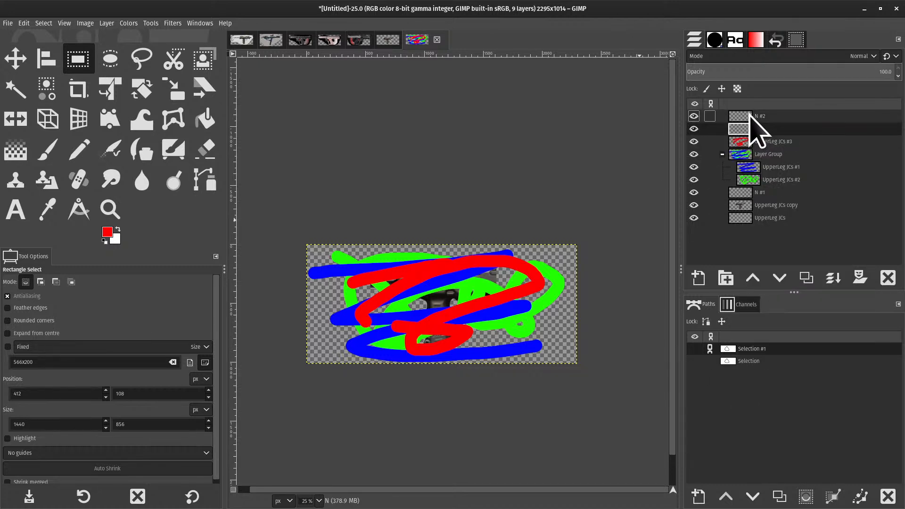
# - Select the UpperLeg JCs #3 layer, hide it and show it again
pyautogui.click(746, 142)
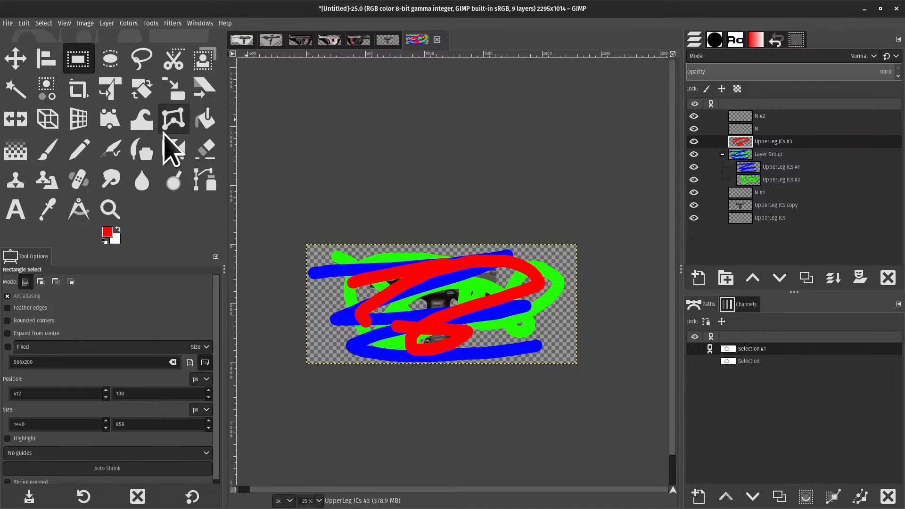
pyautogui.press('v')
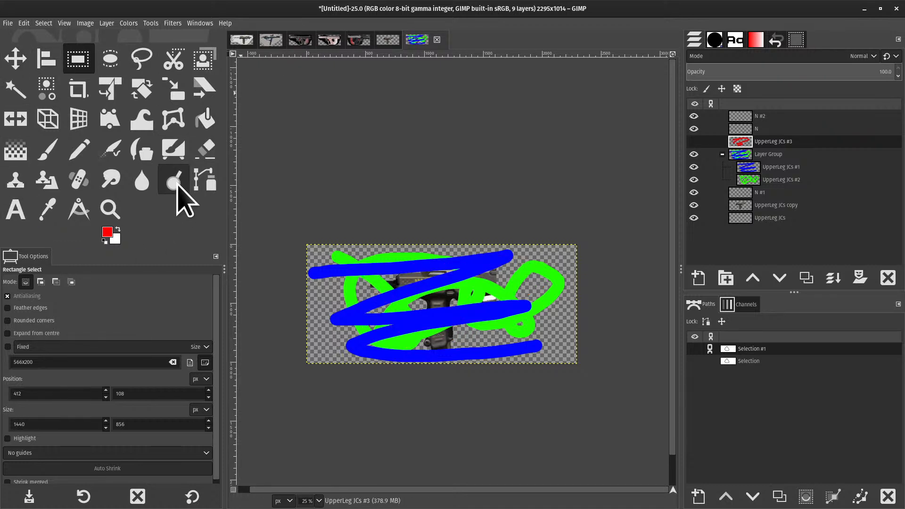
pyautogui.click(694, 141)
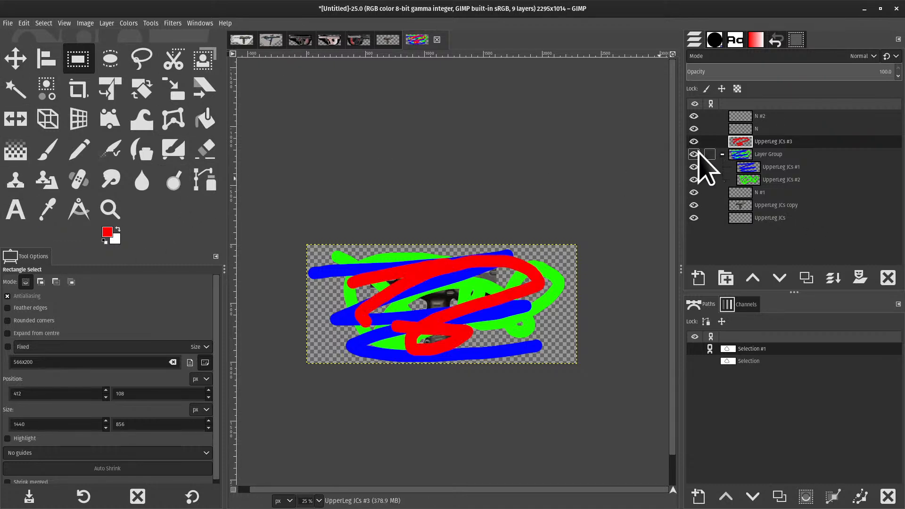
# - Select the Layer Group and examine the commands available for it
pyautogui.click(708, 154)
pyautogui.rightClick(764, 152)
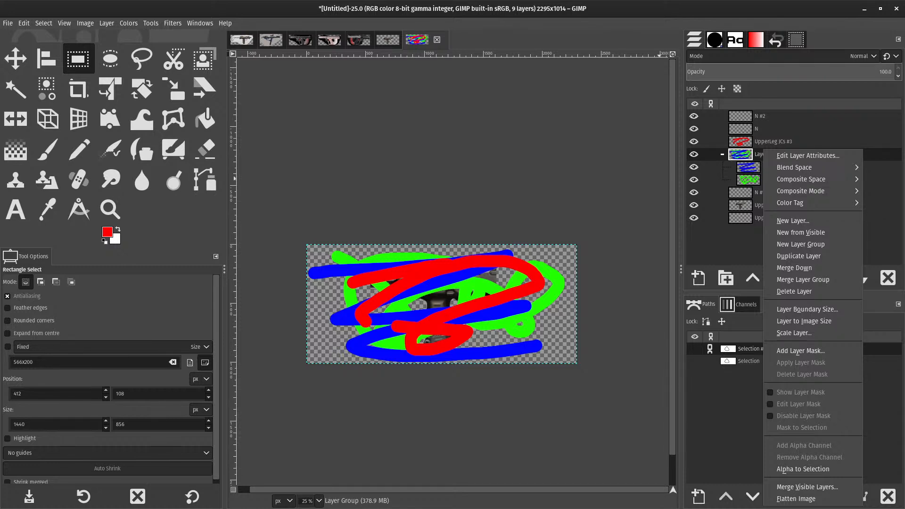
pyautogui.press('Escape')
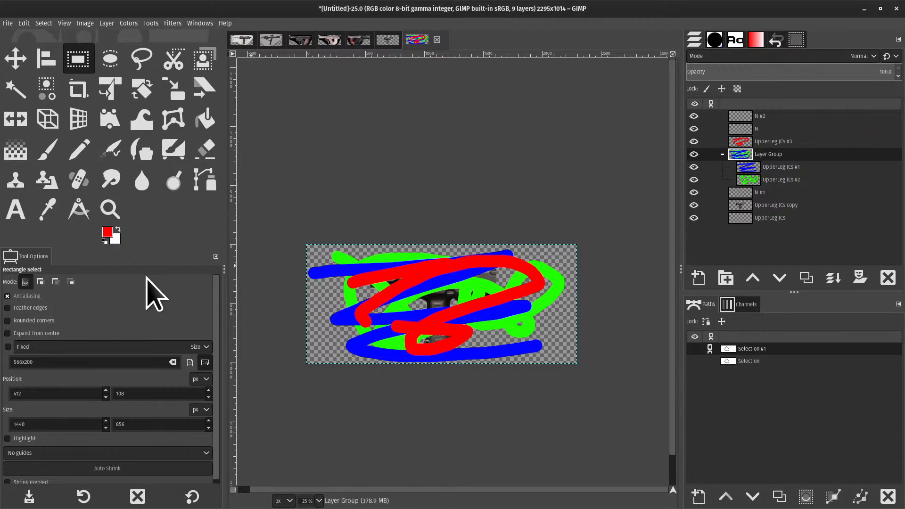
# - Paint a large black (000000) letter B on the N layer with the Paintbrush, using the 2. Hardness 100 brush at size 100
pyautogui.click(764, 129)
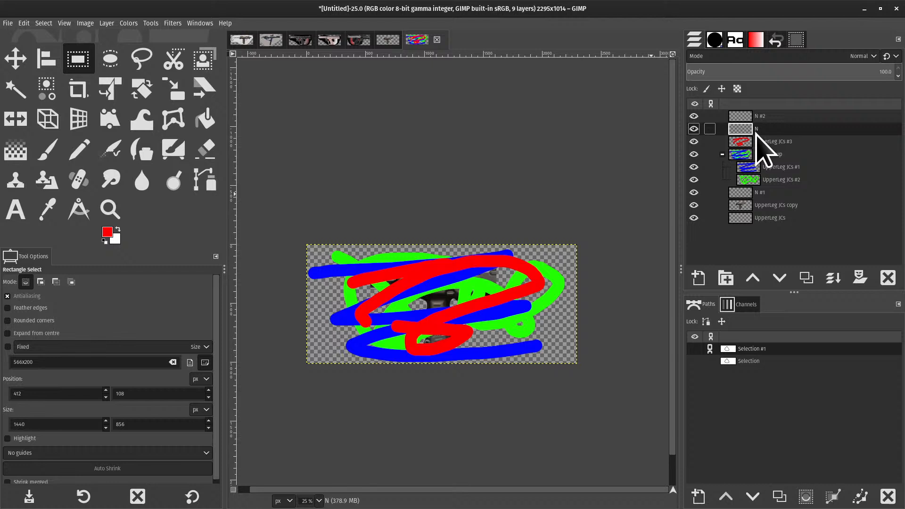
pyautogui.click(103, 234)
pyautogui.click(150, 169)
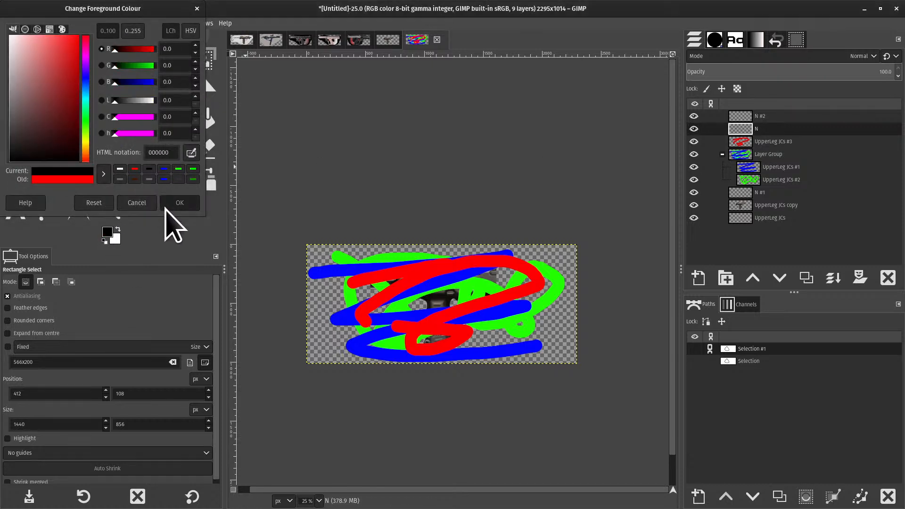
pyautogui.click(178, 202)
pyautogui.scroll(1, 339, 307)
pyautogui.press('p')
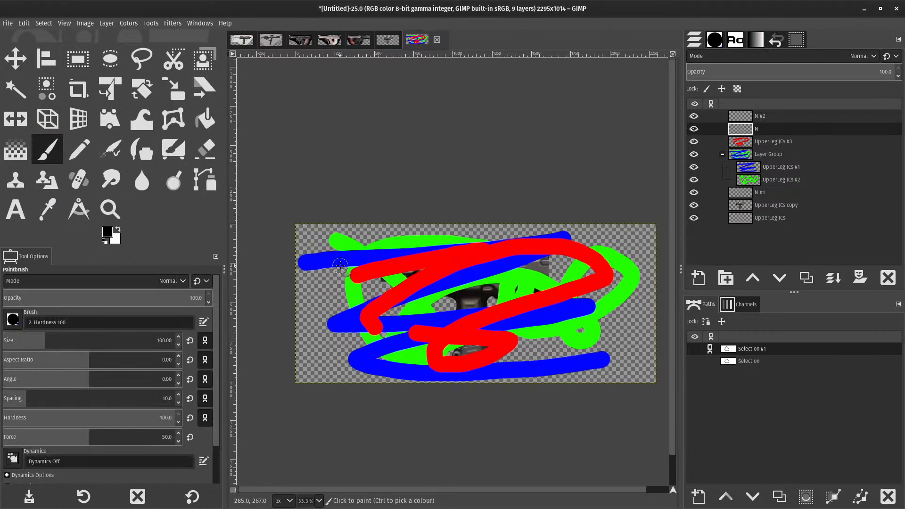
pyautogui.moveTo(331, 249)
pyautogui.mouseDown()
pyautogui.moveTo(324, 375)
pyautogui.moveTo(349, 315)
pyautogui.moveTo(312, 370)
pyautogui.mouseUp()
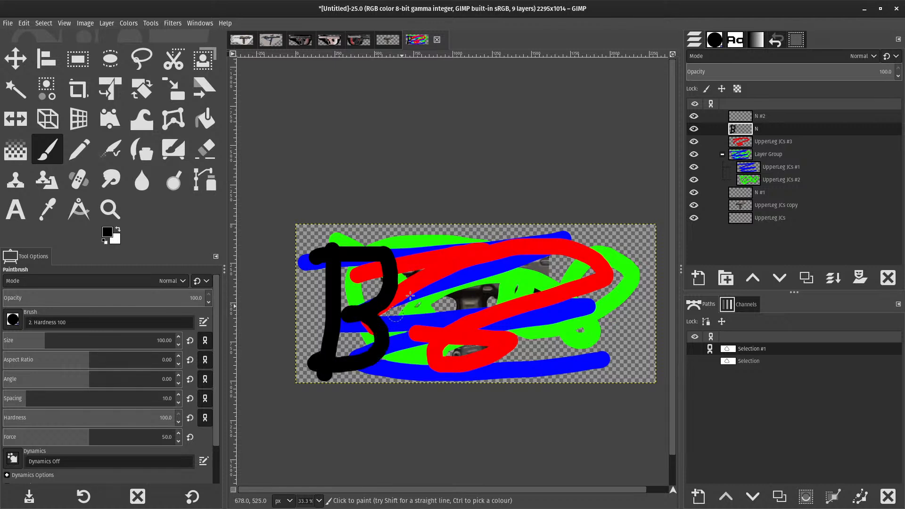
# - Paint a large black letter R and a second letter B beside the first B on the N layer
pyautogui.moveTo(456, 236)
pyautogui.mouseDown()
pyautogui.moveTo(441, 378)
pyautogui.moveTo(460, 306)
pyautogui.moveTo(528, 377)
pyautogui.mouseUp()
pyautogui.moveTo(556, 278); pyautogui.dragTo(548, 373)
pyautogui.moveTo(566, 273)
pyautogui.mouseDown()
pyautogui.moveTo(546, 380)
pyautogui.moveTo(608, 257)
pyautogui.moveTo(585, 305)
pyautogui.moveTo(523, 377)
pyautogui.mouseUp()
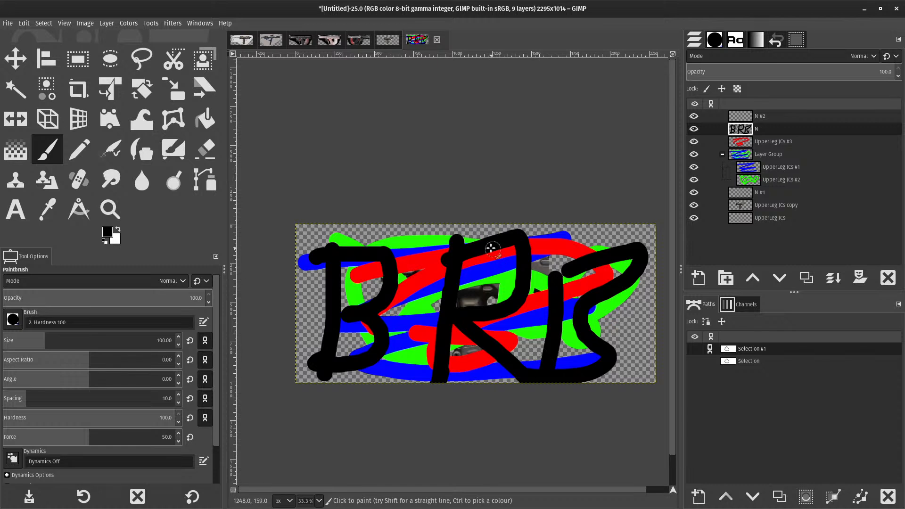
# - Undo all the black lettering strokes on the N layer
pyautogui.hotkey('ctrl', 'z')
pyautogui.hotkey('ctrl', 'z')
pyautogui.hotkey('ctrl', 'z')
pyautogui.hotkey('ctrl', 'z')
pyautogui.hotkey('ctrl', 'z')
pyautogui.hotkey('ctrl', 'z')
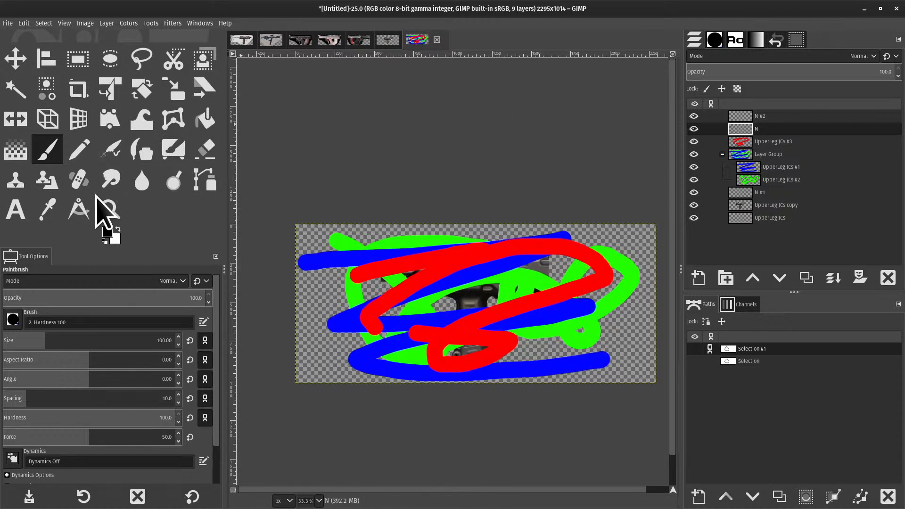
# - Try a canvas size of 2800 × 2100 px with the image centered, and reset the size values
pyautogui.click(87, 23)
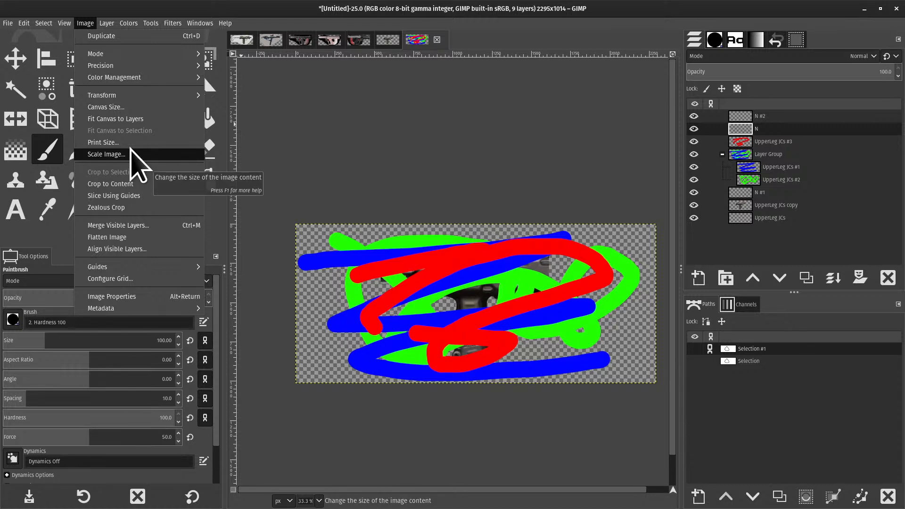
pyautogui.click(128, 110)
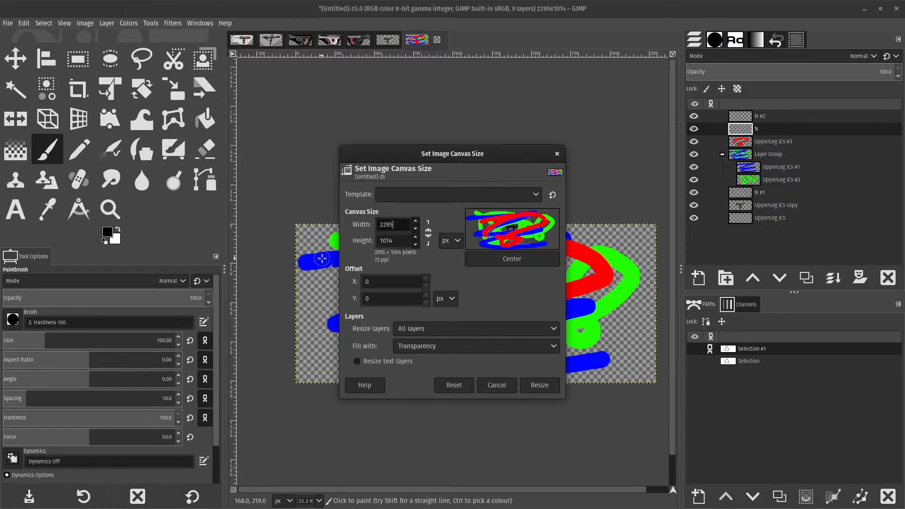
pyautogui.hotkey('ctrl', 'a')
pyautogui.write('2800')
pyautogui.press('Tab')
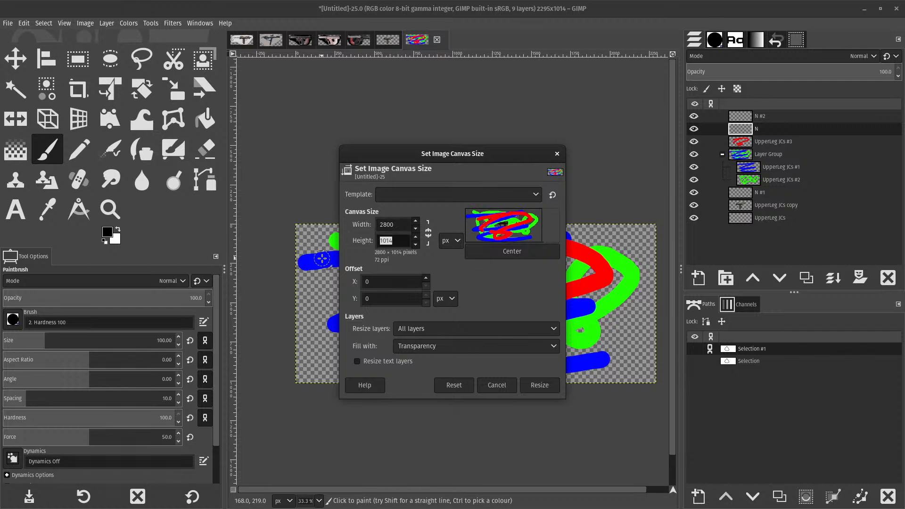
pyautogui.write('2100')
pyautogui.press('Tab')
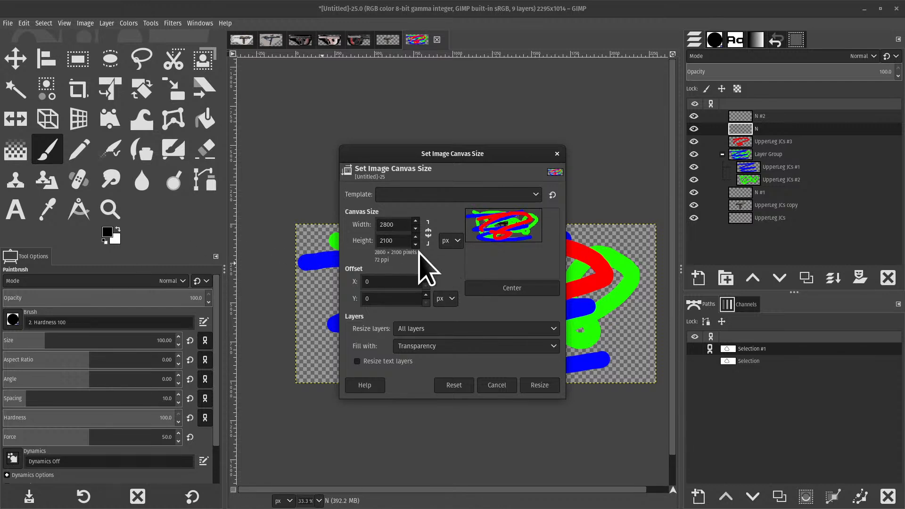
pyautogui.click(506, 291)
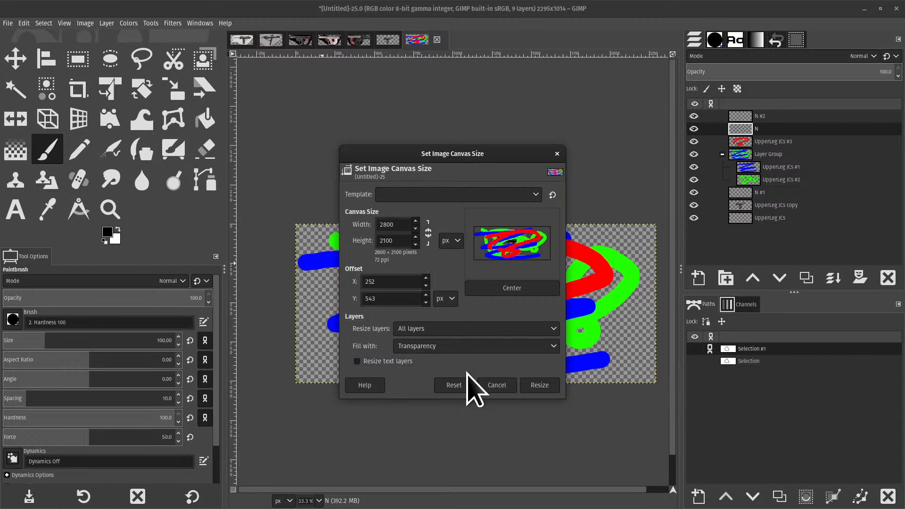
pyautogui.click(460, 384)
# - Try inches as the canvas size unit, switch it to percent and reset the size values
pyautogui.click(452, 241)
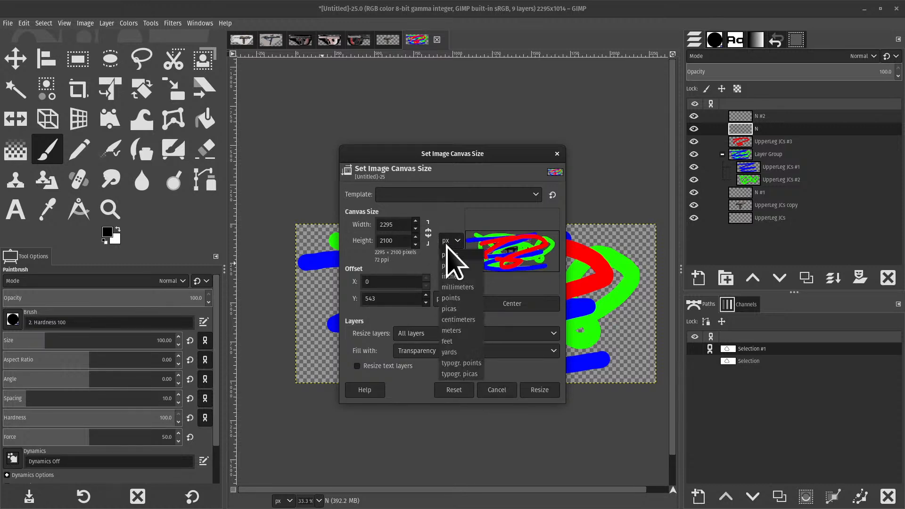
pyautogui.click(459, 283)
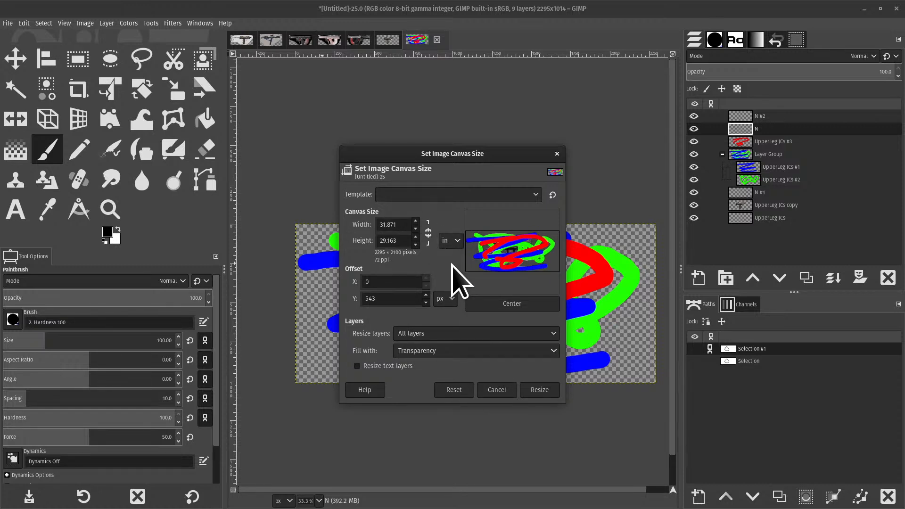
pyautogui.click(451, 241)
pyautogui.click(457, 252)
pyautogui.moveTo(407, 226); pyautogui.dragTo(383, 225)
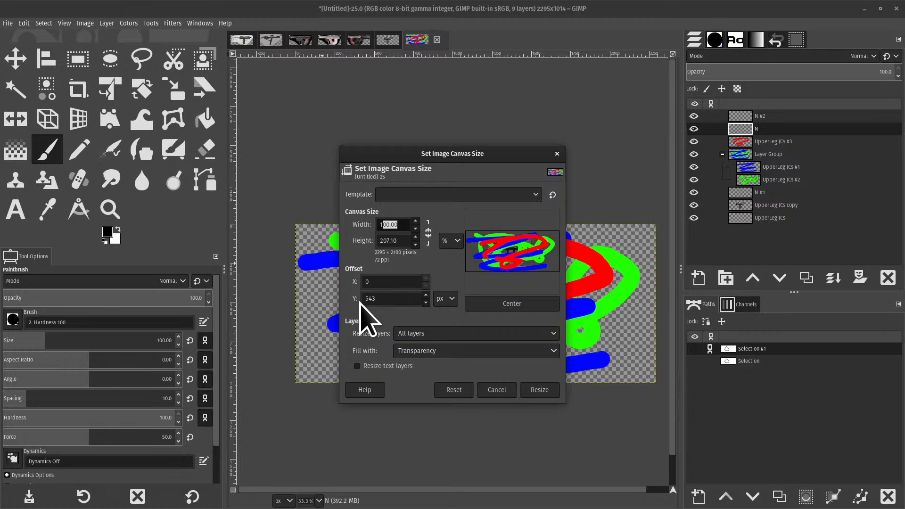
pyautogui.click(454, 389)
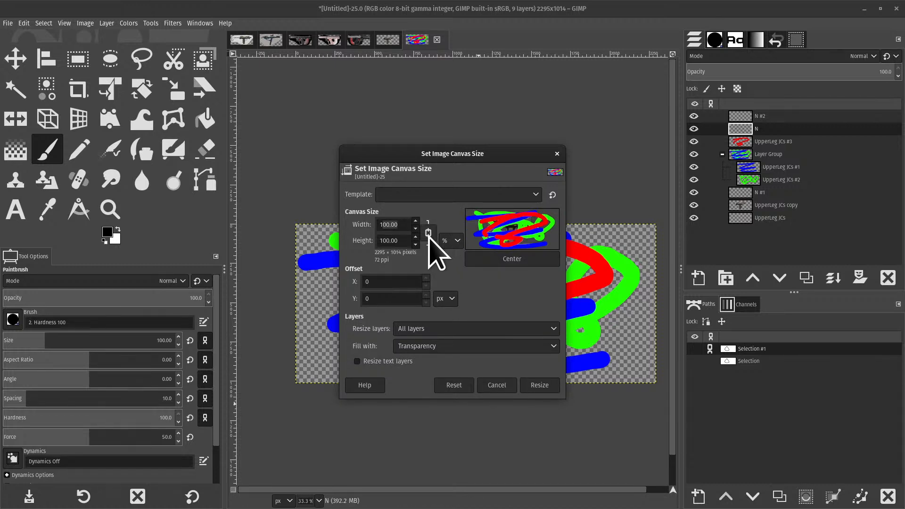
# - Resize the canvas to 200% with linked width and height, the image centered and all layers resized
pyautogui.tripleClick(390, 225)
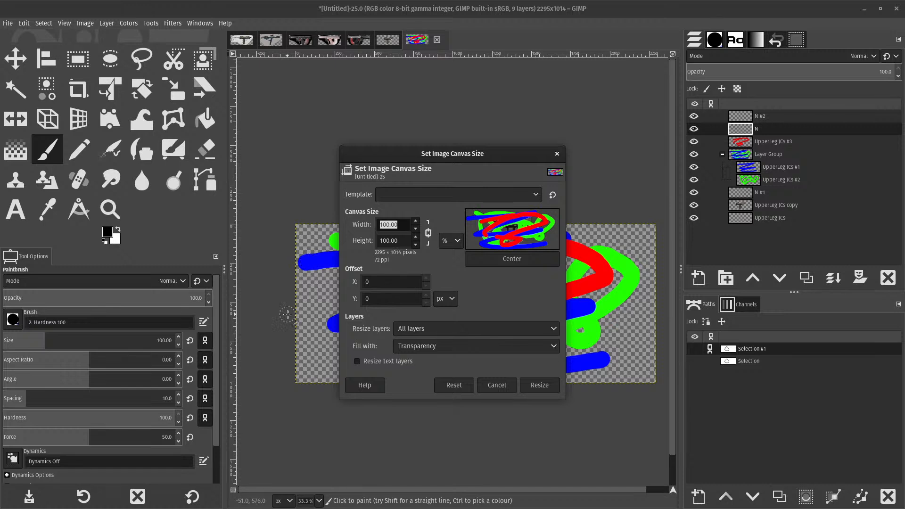
pyautogui.write('200')
pyautogui.press('Tab')
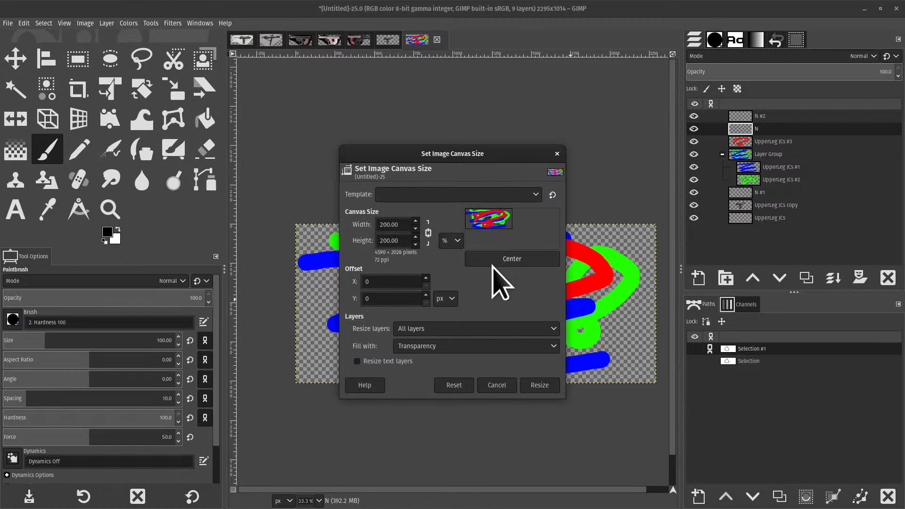
pyautogui.click(506, 264)
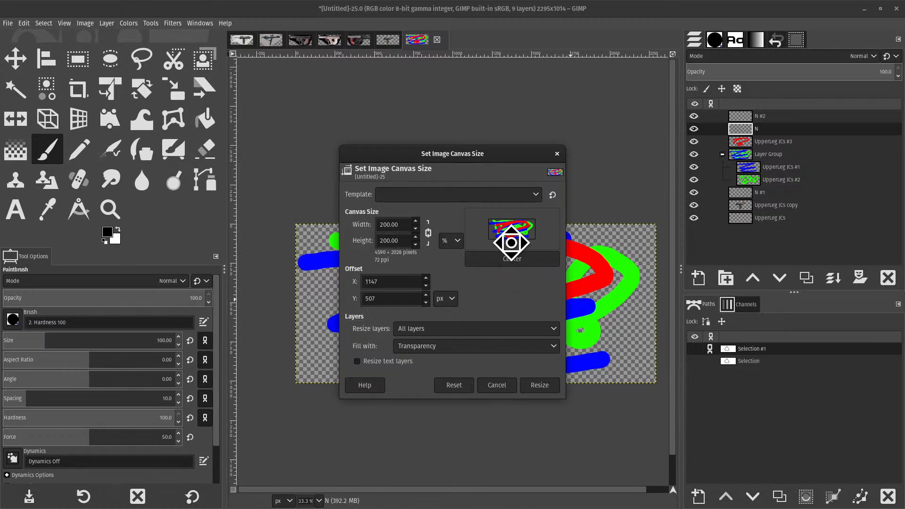
pyautogui.click(446, 326)
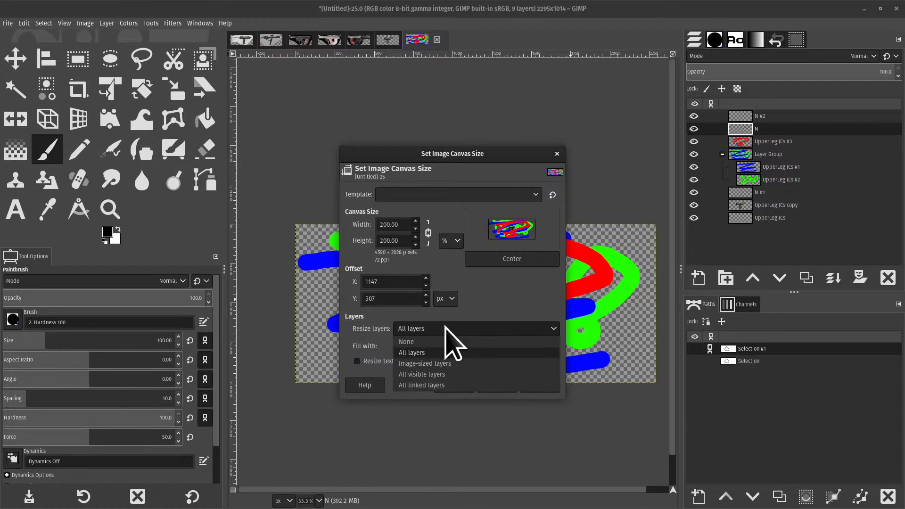
pyautogui.click(446, 327)
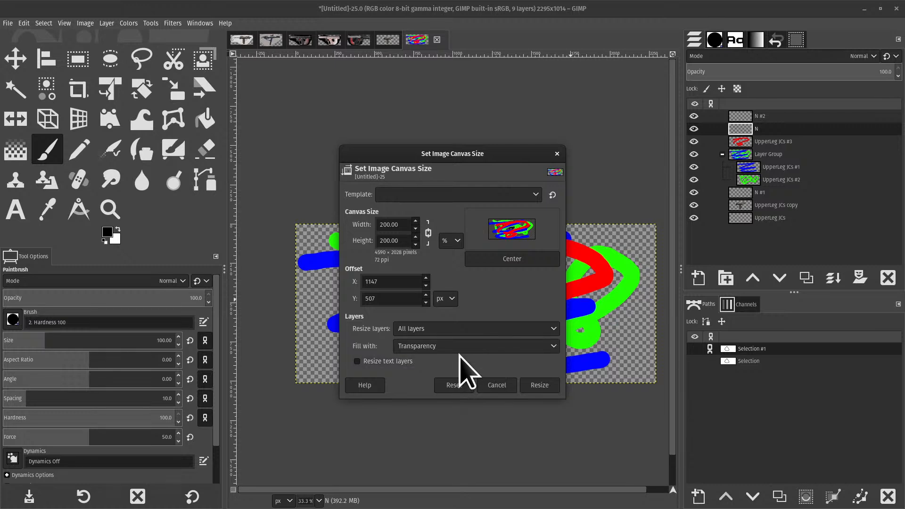
pyautogui.click(538, 385)
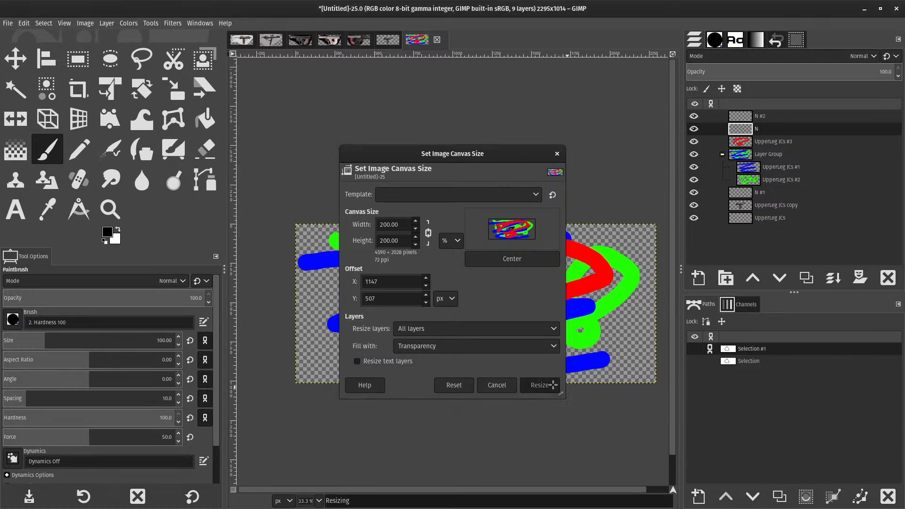
# - Inspect the enlarged canvas around the artwork and undo the canvas resize
pyautogui.scroll(-2, 483, 299)
pyautogui.scroll(2, 485, 299)
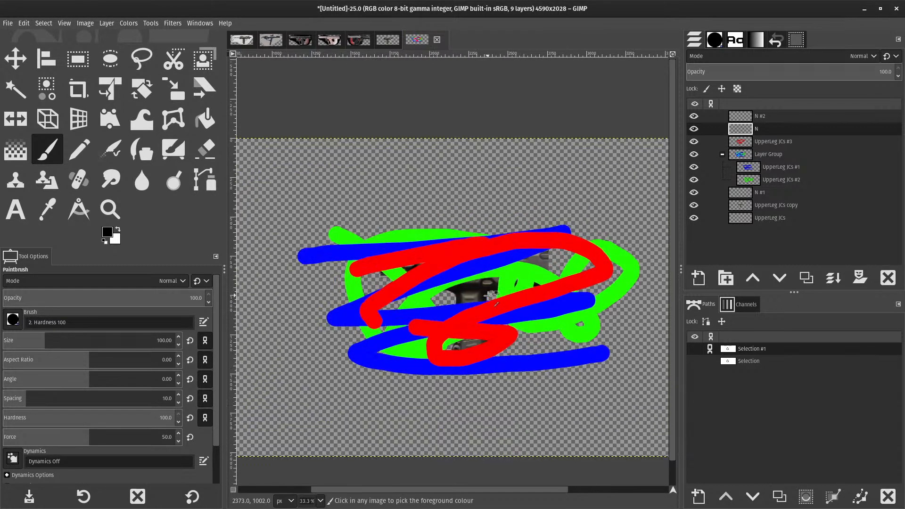
pyautogui.scroll(-1, 487, 298)
pyautogui.moveTo(491, 271); pyautogui.dragTo(431, 228)
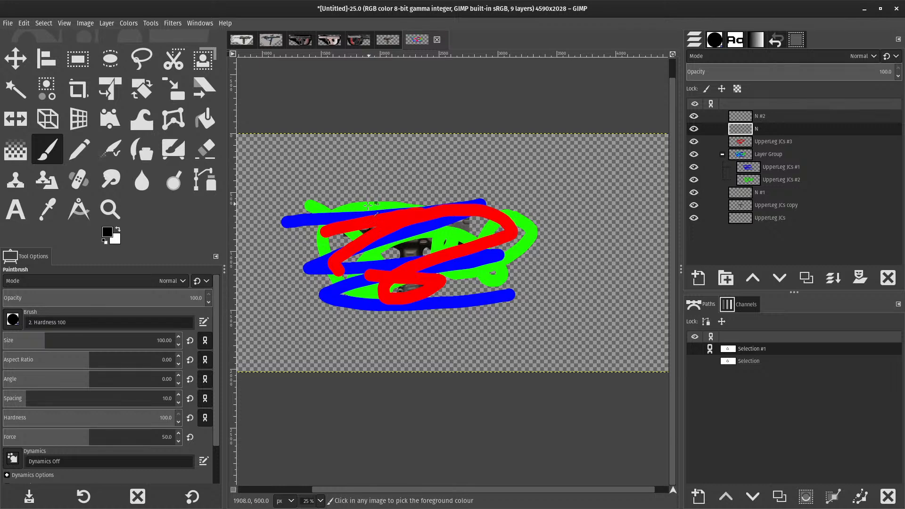
pyautogui.moveTo(365, 216); pyautogui.dragTo(377, 245)
pyautogui.hotkey('ctrl', 'z')
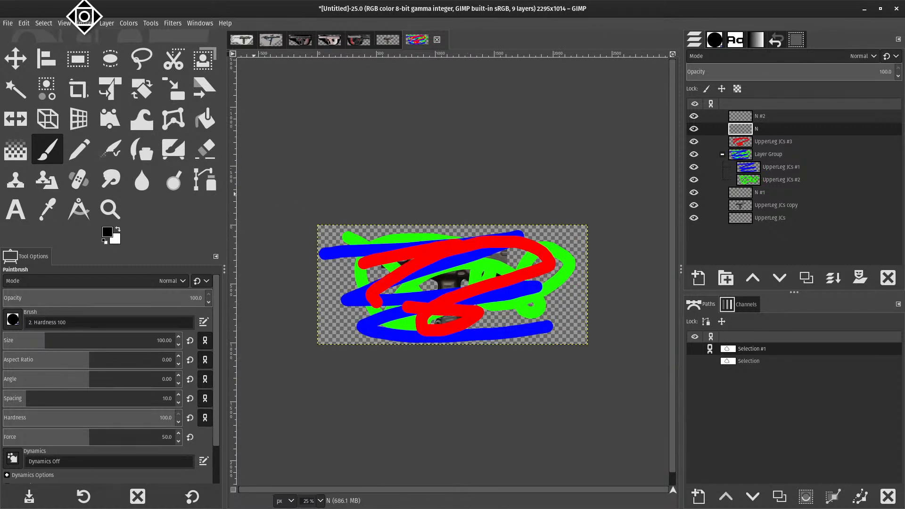
# - Scale the whole image to 200% in width and height with Cubic interpolation
pyautogui.click(85, 23)
pyautogui.click(94, 154)
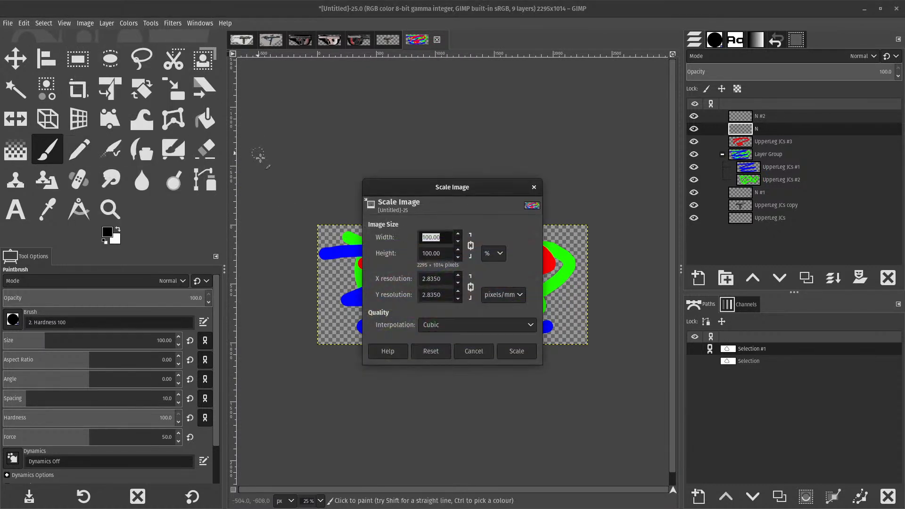
pyautogui.write('200')
pyautogui.press('Tab')
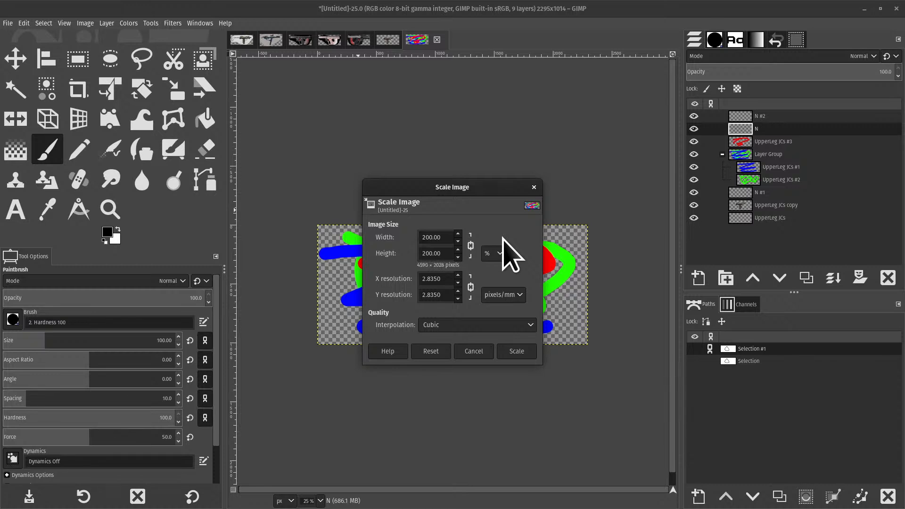
pyautogui.click(517, 353)
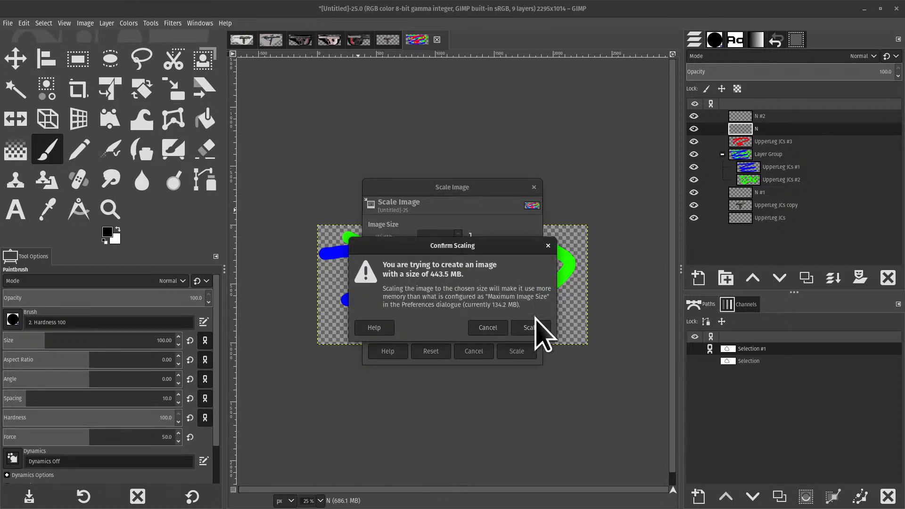
pyautogui.click(529, 329)
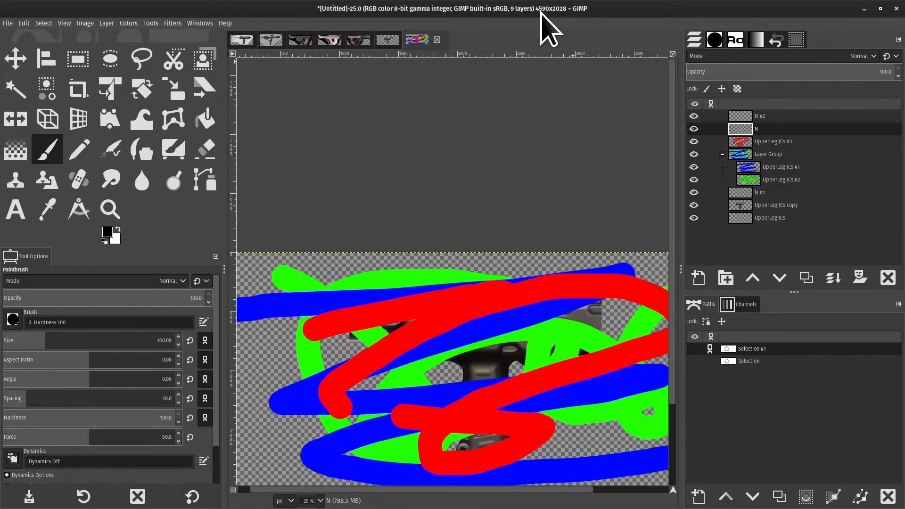
# - Inspect the enlarged artwork and undo the image scaling
pyautogui.scroll(-2, 494, 203)
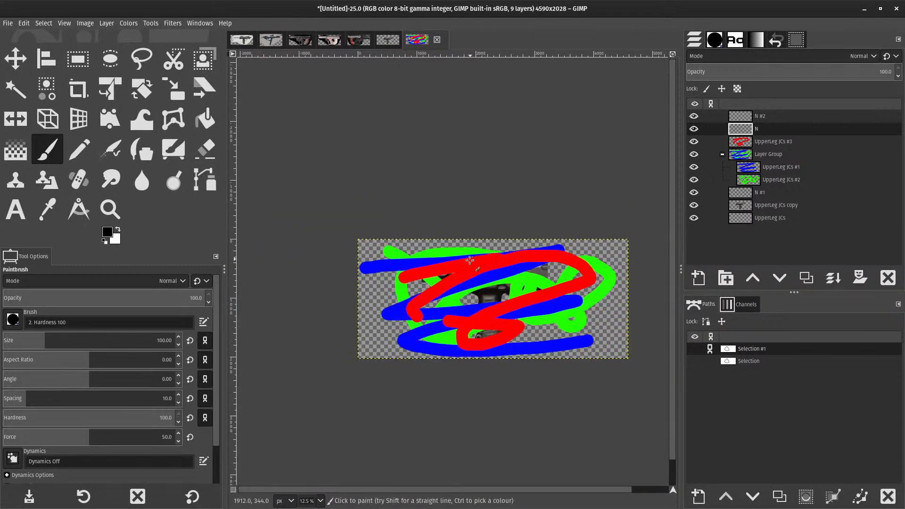
pyautogui.scroll(4, 466, 293)
pyautogui.scroll(-3, 493, 285)
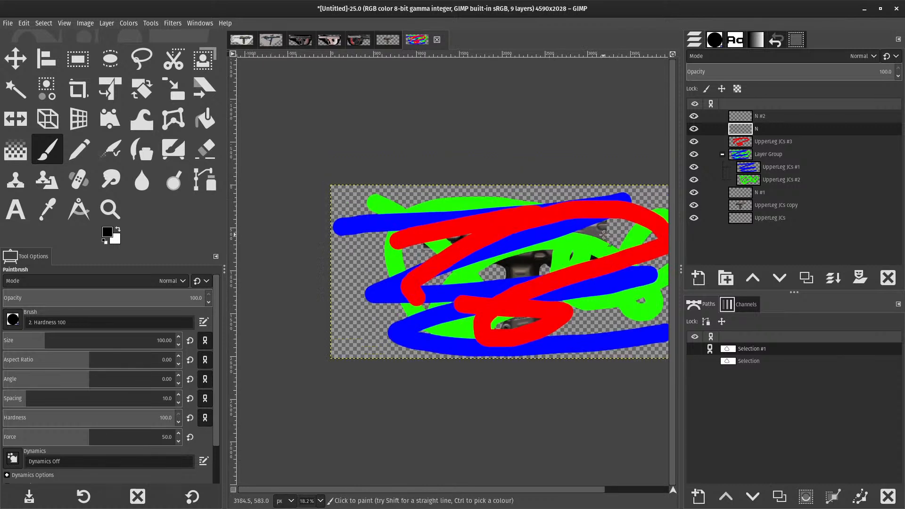
pyautogui.moveTo(515, 246); pyautogui.dragTo(532, 255)
pyautogui.hotkey('ctrl', 'z')
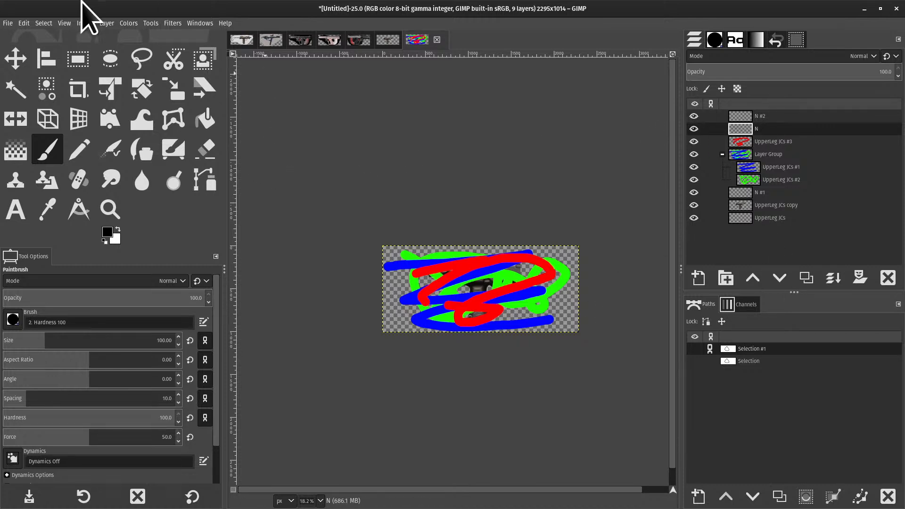
# - Examine the image-level commands and the layer commands, including the stacking options for the N layer
pyautogui.click(85, 24)
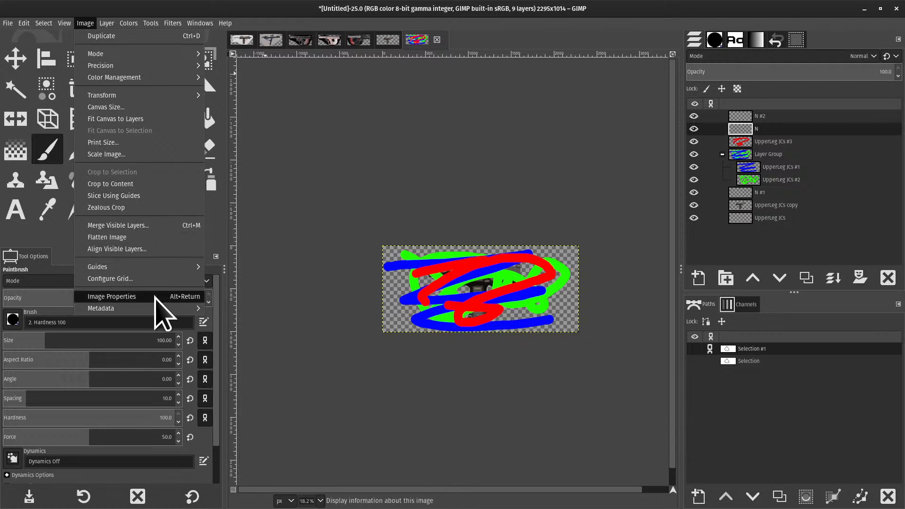
pyautogui.click(123, 23)
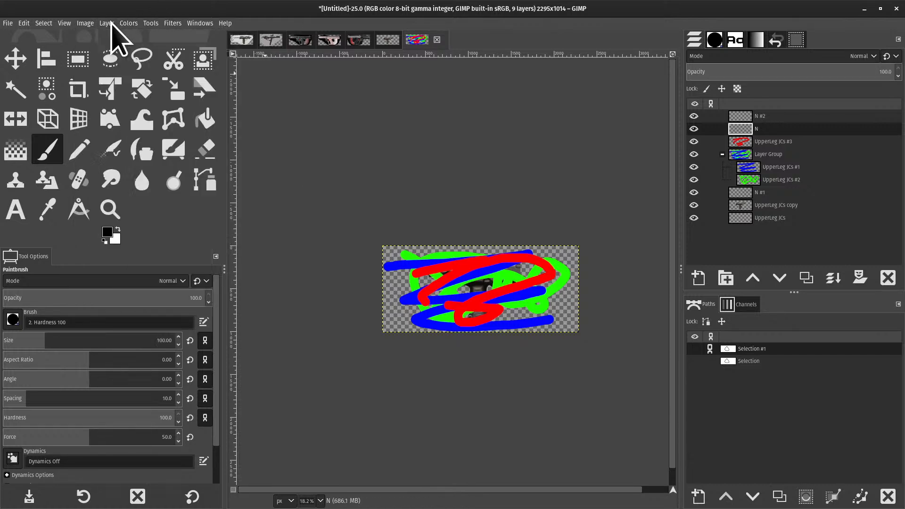
pyautogui.click(112, 24)
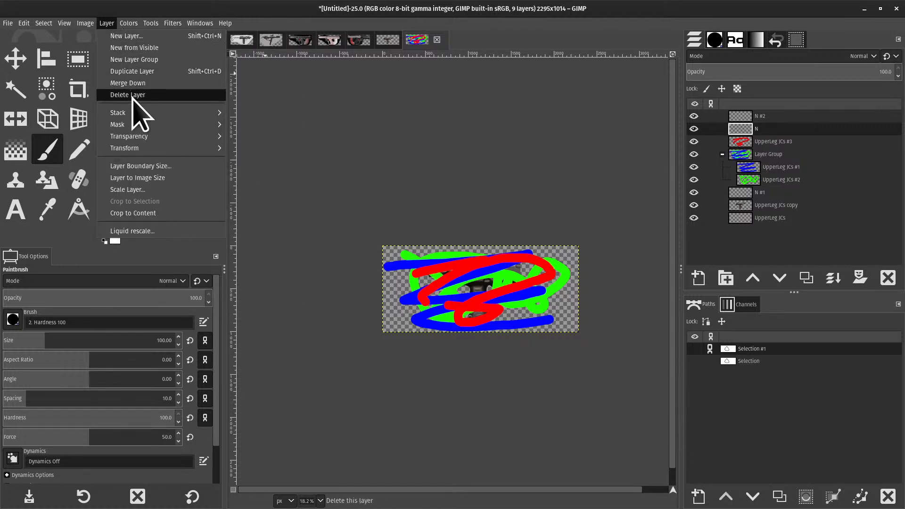
pyautogui.moveTo(166, 112)
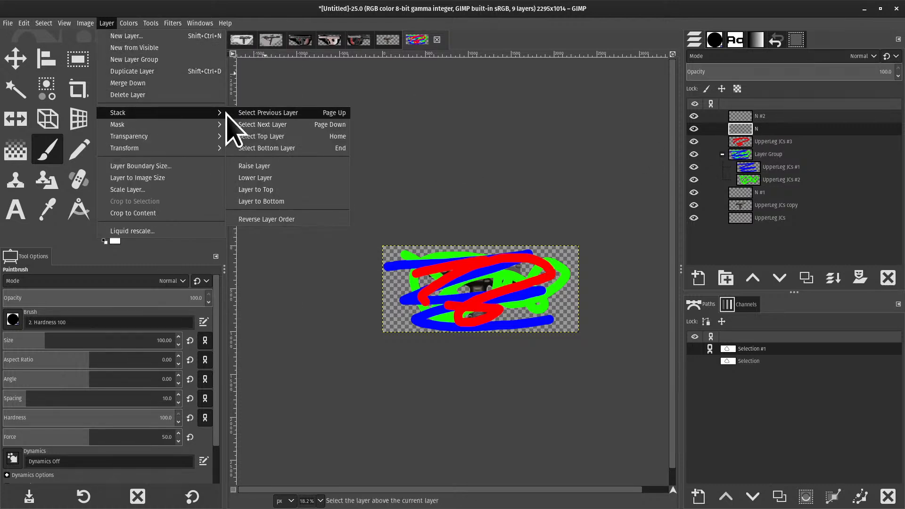
# - Select the red UpperLeg JCs #3 layer and review its stacking options
pyautogui.click(751, 136)
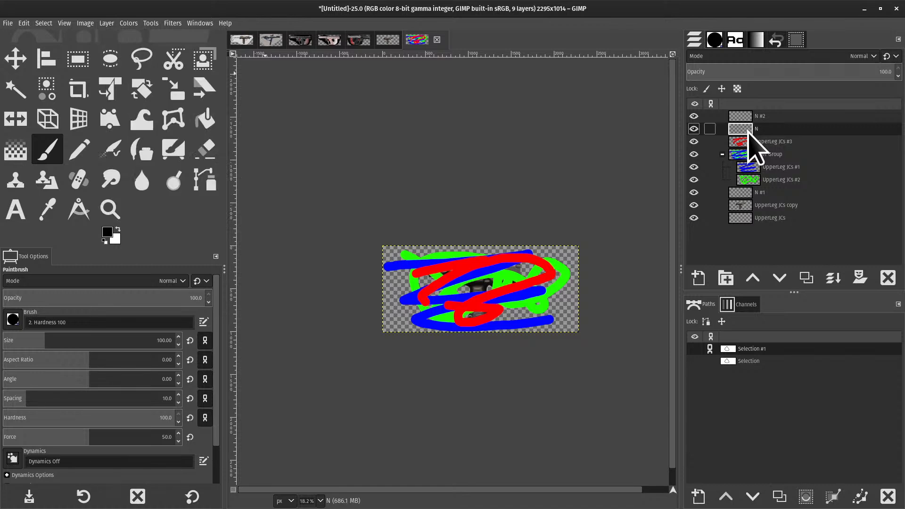
pyautogui.moveTo(757, 132)
pyautogui.mouseDown()
pyautogui.moveTo(774, 128)
pyautogui.moveTo(764, 124)
pyautogui.moveTo(752, 151)
pyautogui.moveTo(760, 198)
pyautogui.moveTo(768, 151)
pyautogui.moveTo(772, 162)
pyautogui.moveTo(758, 151)
pyautogui.moveTo(759, 139)
pyautogui.mouseUp()
pyautogui.click(777, 141)
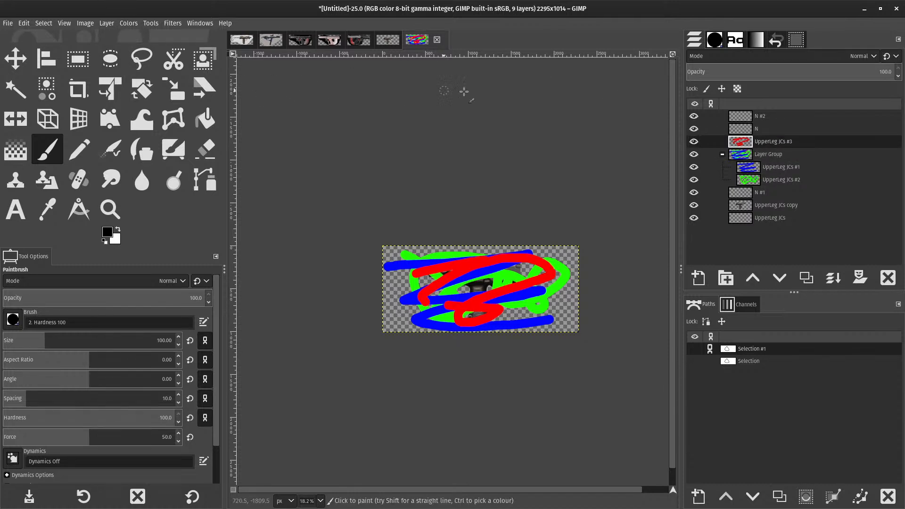
pyautogui.click(129, 24)
pyautogui.moveTo(107, 23)
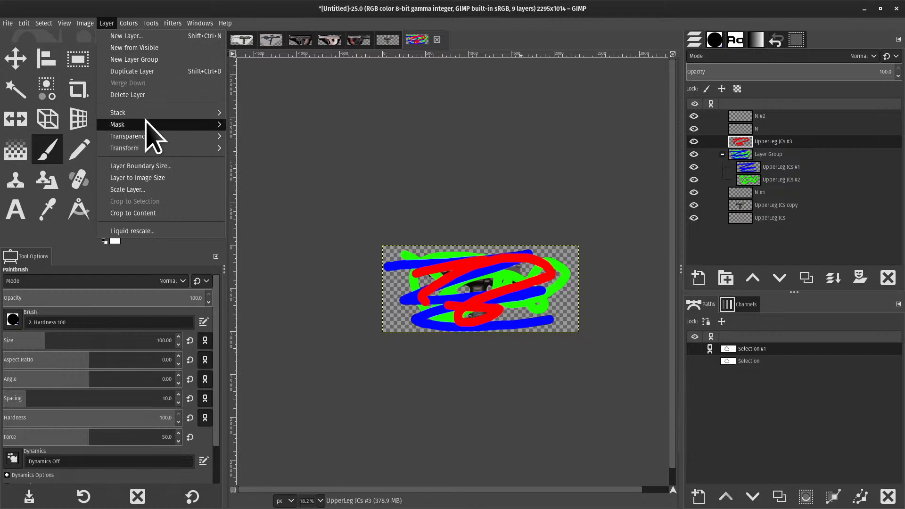
pyautogui.moveTo(158, 114)
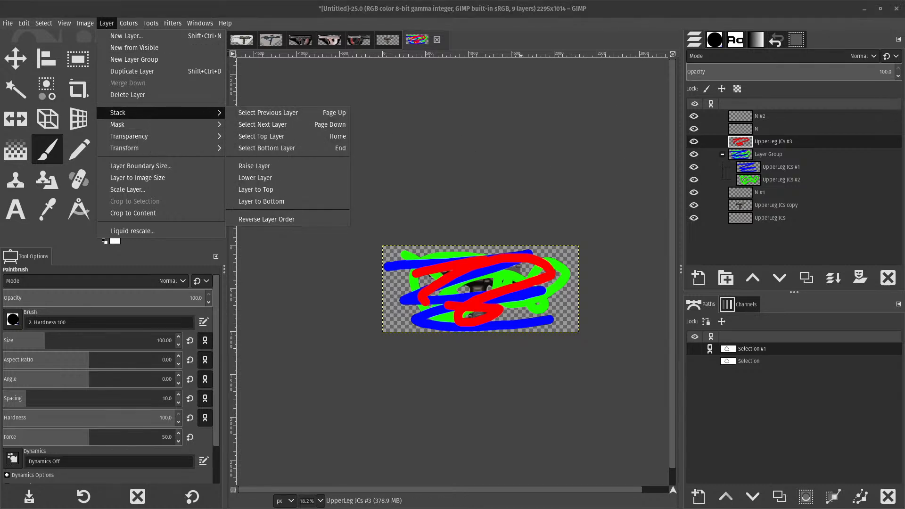
pyautogui.press('Escape')
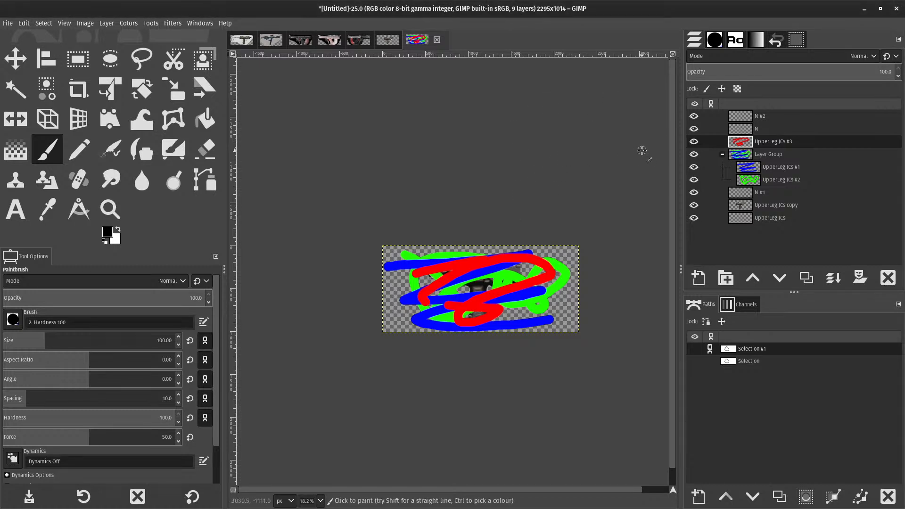
# - Create a new layer from the visible image above UpperLeg JCs #3 and narrow the layers dock to widen the canvas area
pyautogui.click(107, 24)
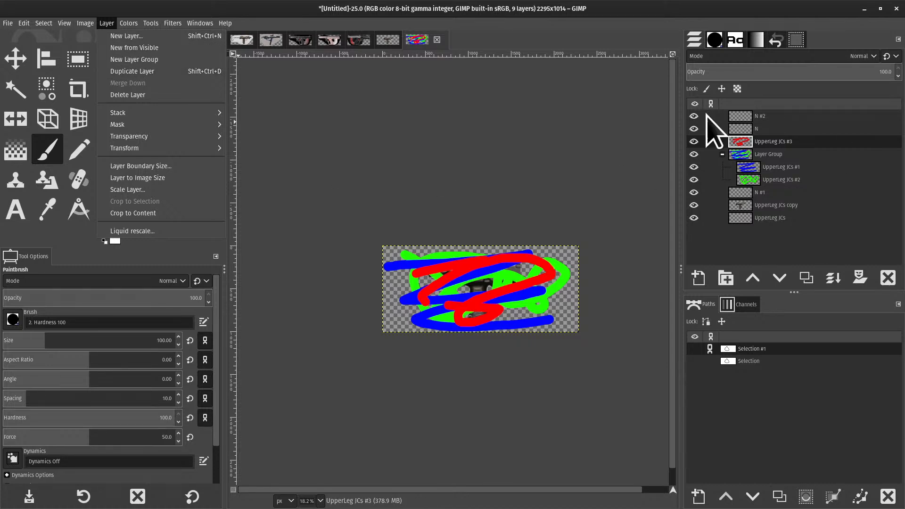
pyautogui.click(183, 48)
pyautogui.keyDown('shift'); pyautogui.click(694, 142); pyautogui.keyUp('shift')
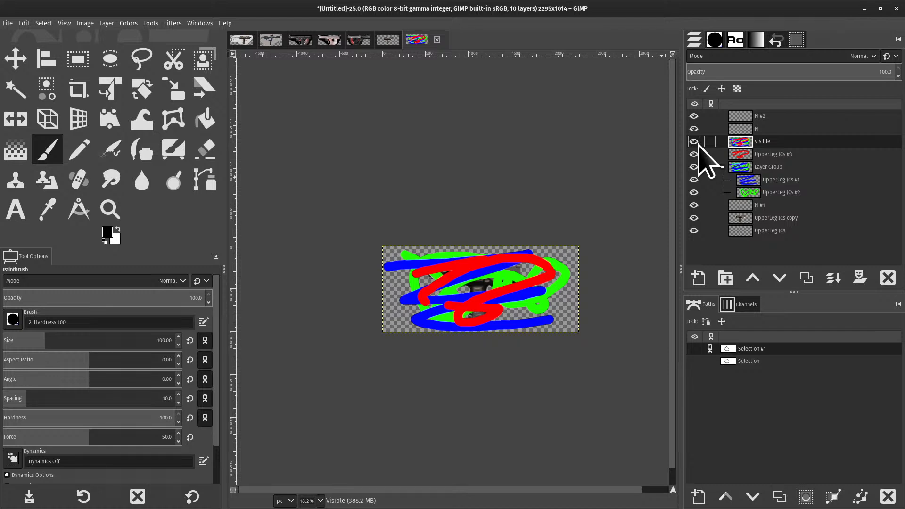
pyautogui.moveTo(681, 177); pyautogui.dragTo(721, 180)
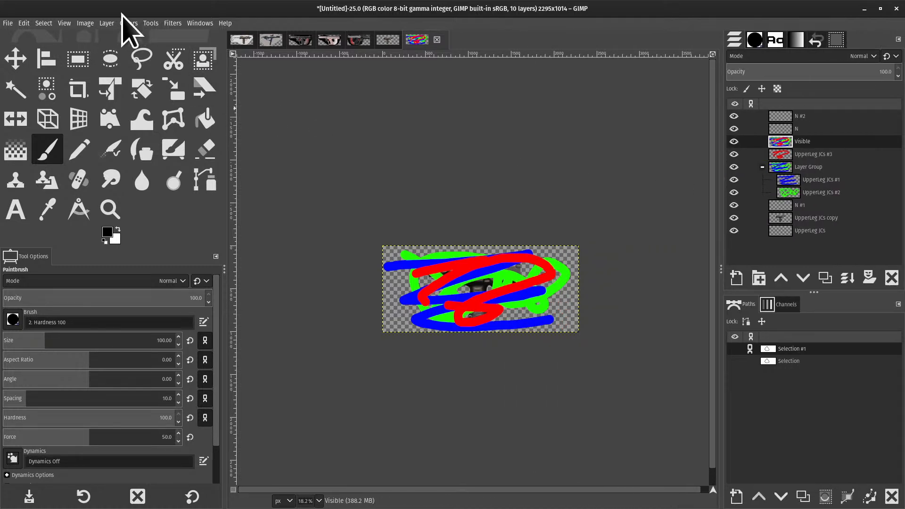
# - Hide every layer except the red UpperLeg JCs #3 layer, including the Layer Group and its two sublayers
pyautogui.click(107, 23)
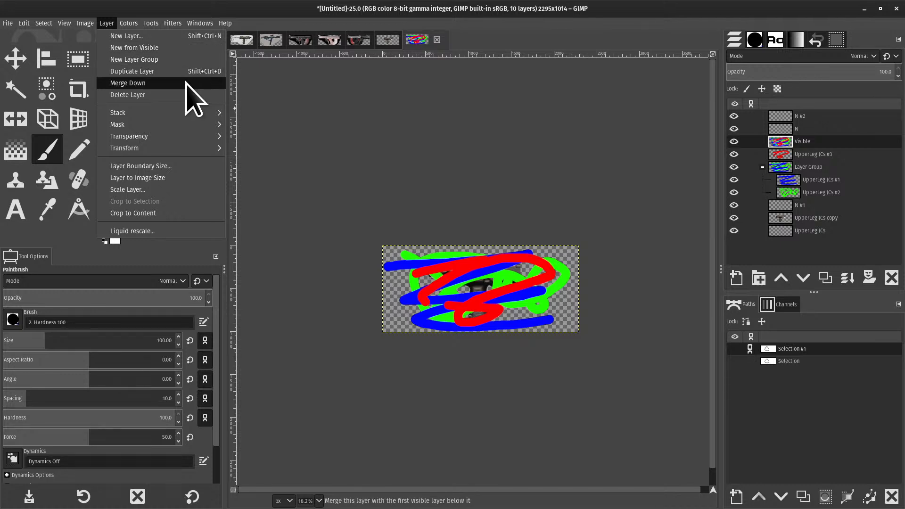
pyautogui.press('Escape')
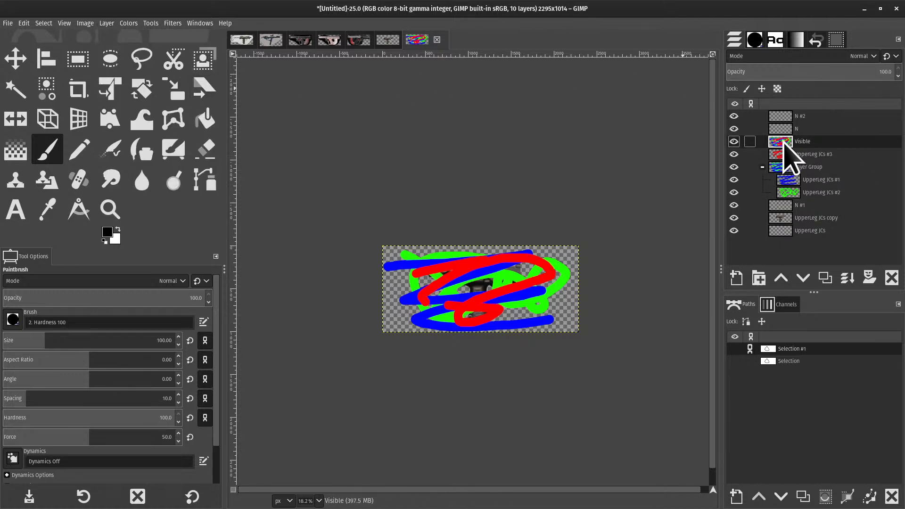
pyautogui.keyDown('shift'); pyautogui.click(734, 168); pyautogui.keyUp('shift')
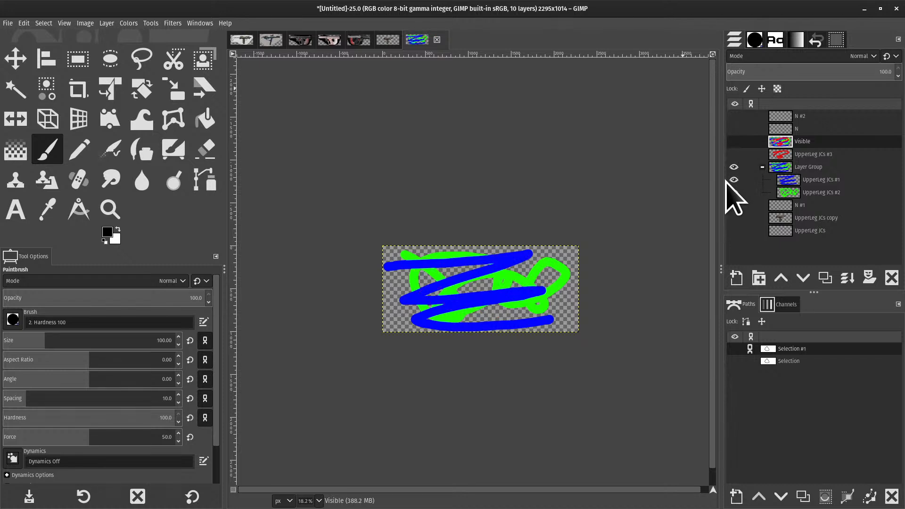
pyautogui.click(735, 170)
pyautogui.click(737, 182)
pyautogui.click(736, 189)
pyautogui.click(741, 155)
pyautogui.click(736, 155)
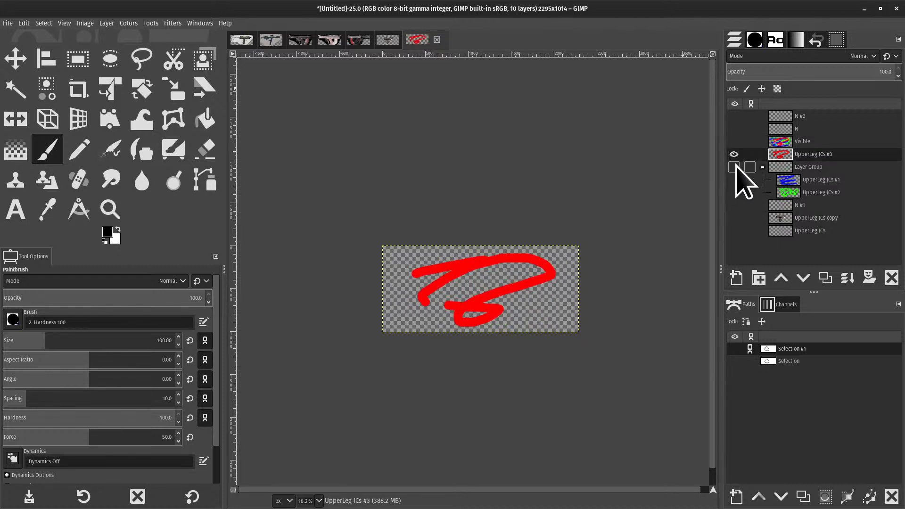
# - Hide the red UpperLeg JCs #3 layer and show the Layer Group with its blue and green sublayers
pyautogui.click(735, 168)
pyautogui.click(739, 182)
pyautogui.click(737, 189)
pyautogui.click(735, 167)
pyautogui.click(735, 157)
pyautogui.moveTo(737, 181); pyautogui.dragTo(735, 188)
pyautogui.click(735, 188)
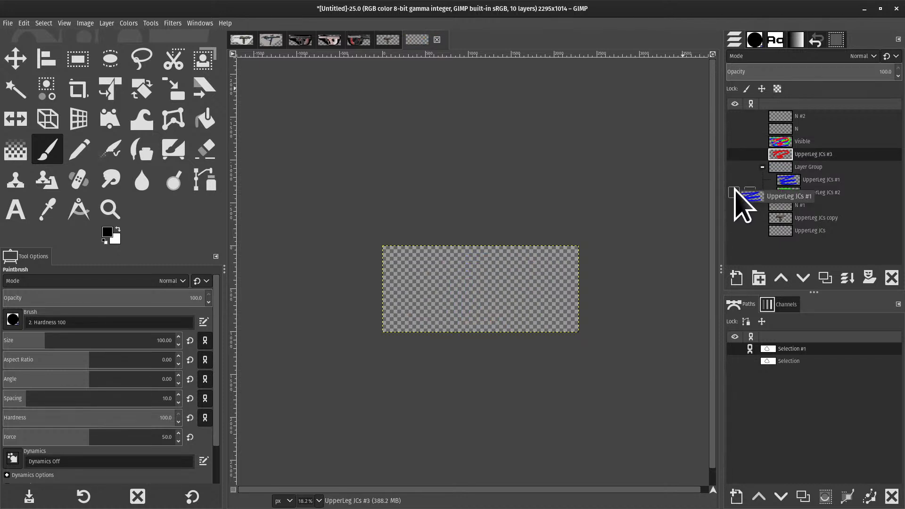
pyautogui.click(735, 190)
pyautogui.click(735, 180)
pyautogui.click(736, 167)
pyautogui.scroll(2, 411, 322)
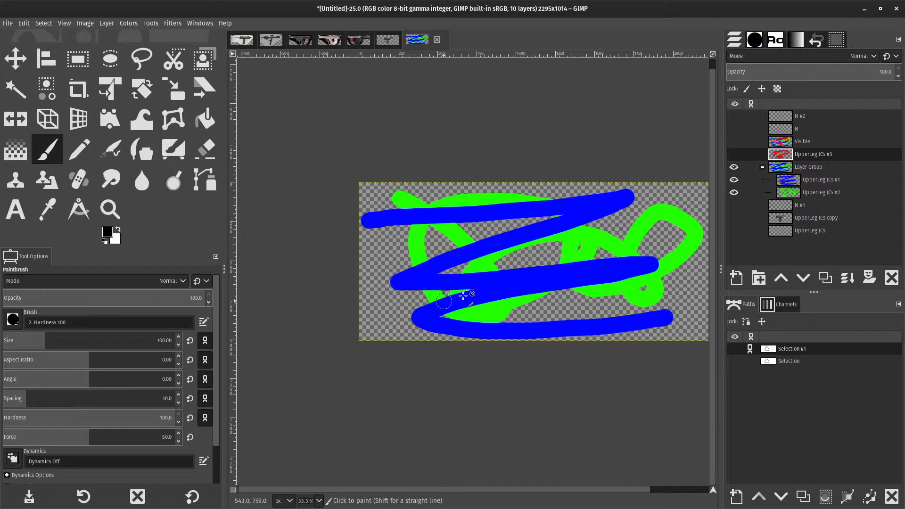
# - Toggle the visibility of the blue and green sublayers in turn to compare their separate strokes
pyautogui.click(734, 180)
pyautogui.click(734, 180)
pyautogui.click(735, 193)
pyautogui.click(734, 192)
pyautogui.click(734, 180)
pyautogui.click(735, 180)
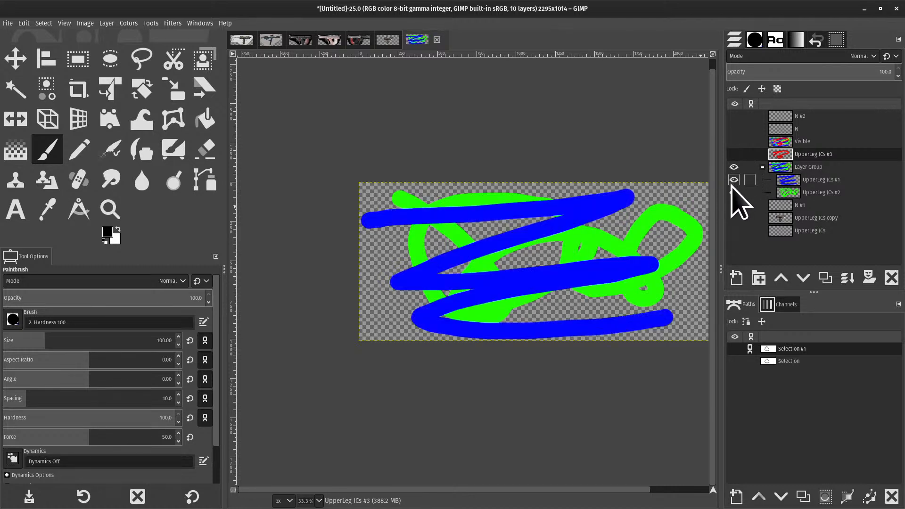
pyautogui.click(735, 192)
pyautogui.click(735, 192)
pyautogui.click(735, 180)
pyautogui.click(735, 181)
pyautogui.click(735, 192)
pyautogui.click(735, 192)
# - Merge the blue UpperLeg JCs #1 layer down into the green layer, check the merged layer's visibility, and undo the merge
pyautogui.rightClick(807, 182)
pyautogui.click(768, 120)
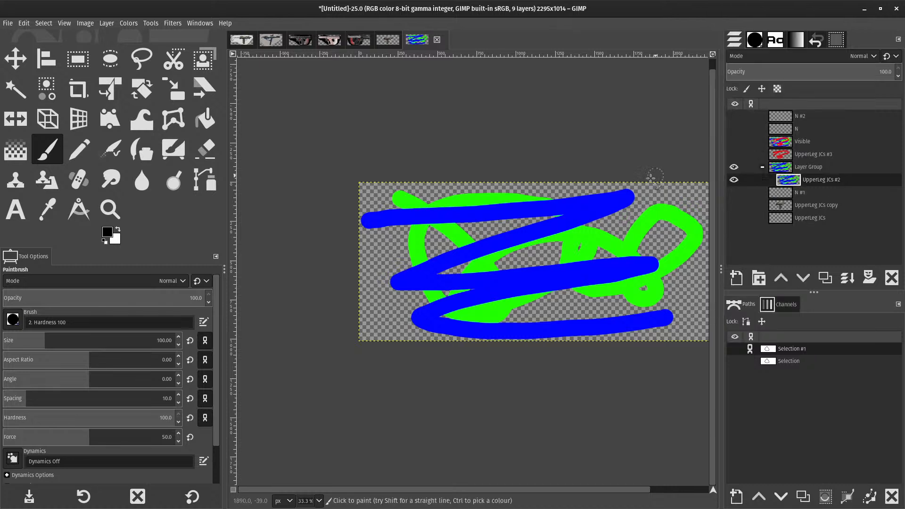
pyautogui.click(735, 180)
pyautogui.click(734, 180)
pyautogui.click(735, 180)
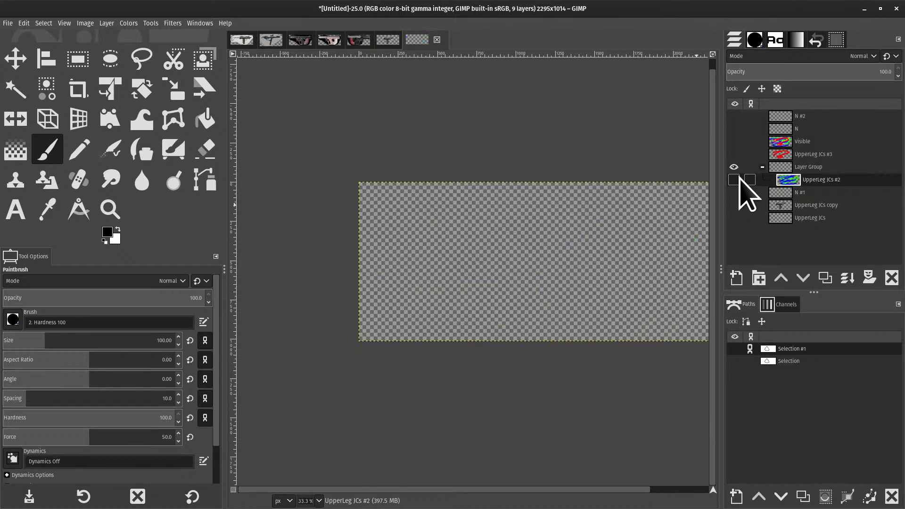
pyautogui.click(734, 179)
pyautogui.hotkey('ctrl', 'z')
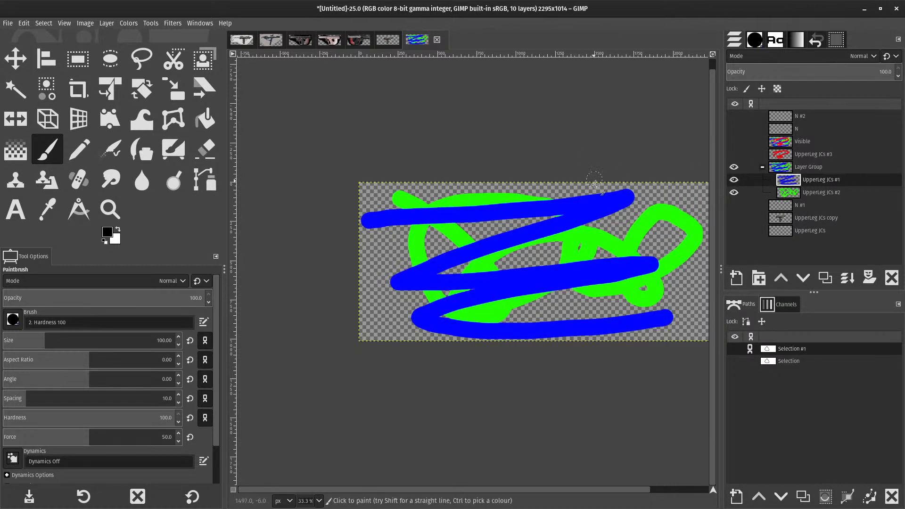
# - Reverse the order of the layers in the stack
pyautogui.click(105, 23)
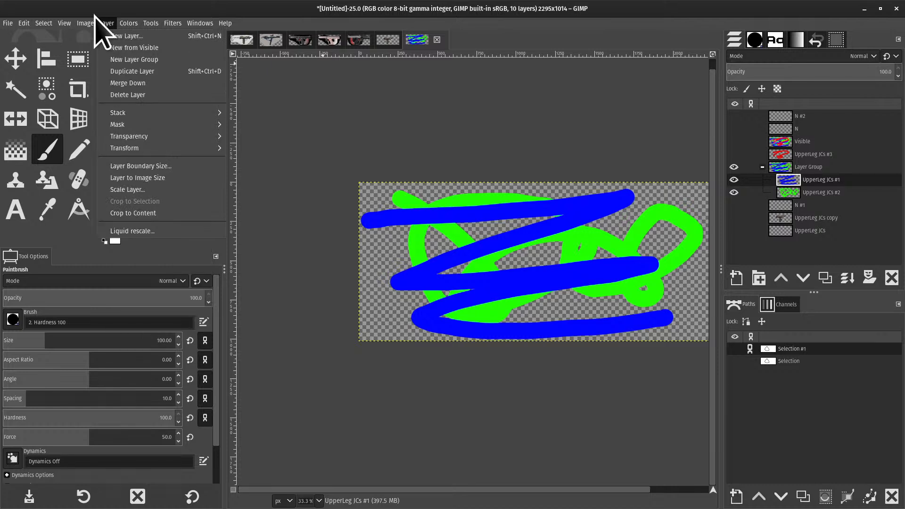
pyautogui.moveTo(184, 113)
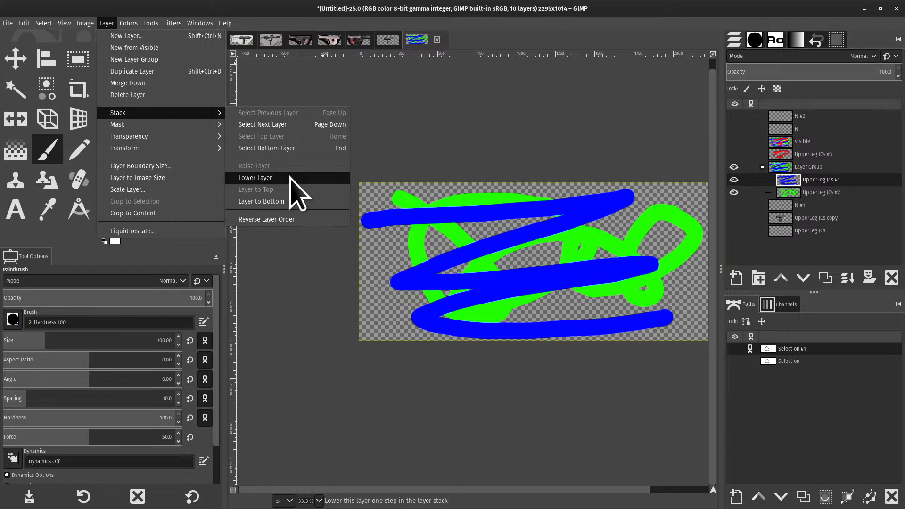
pyautogui.click(297, 220)
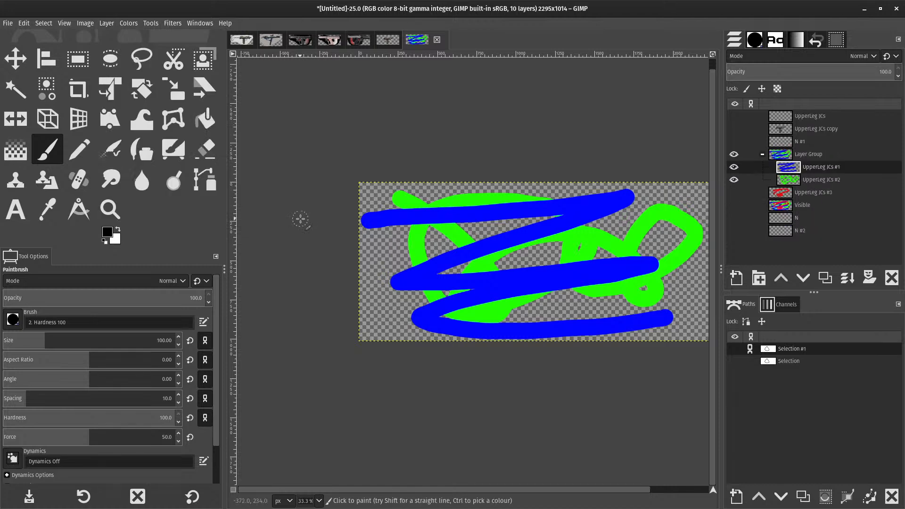
# - Review the layer commands, narrow the toolbox to enlarge the canvas area, and center the artwork in view
pyautogui.click(107, 23)
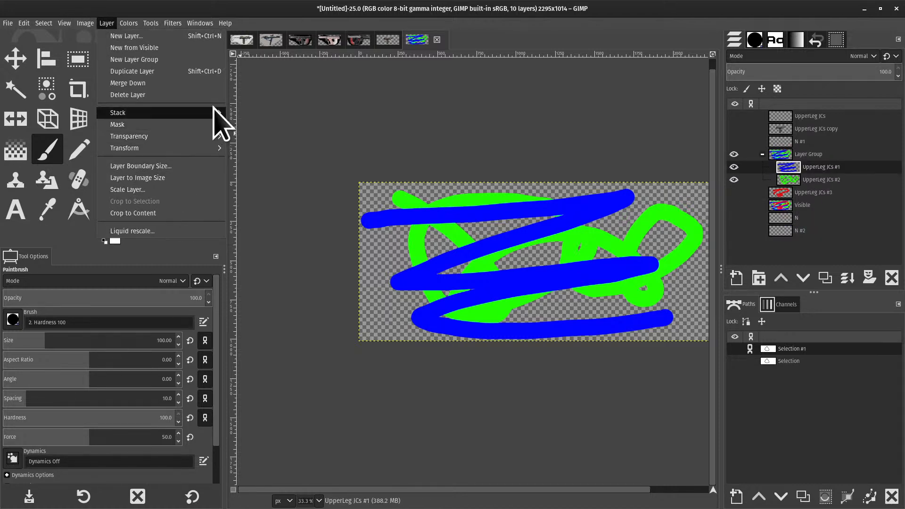
pyautogui.moveTo(209, 122)
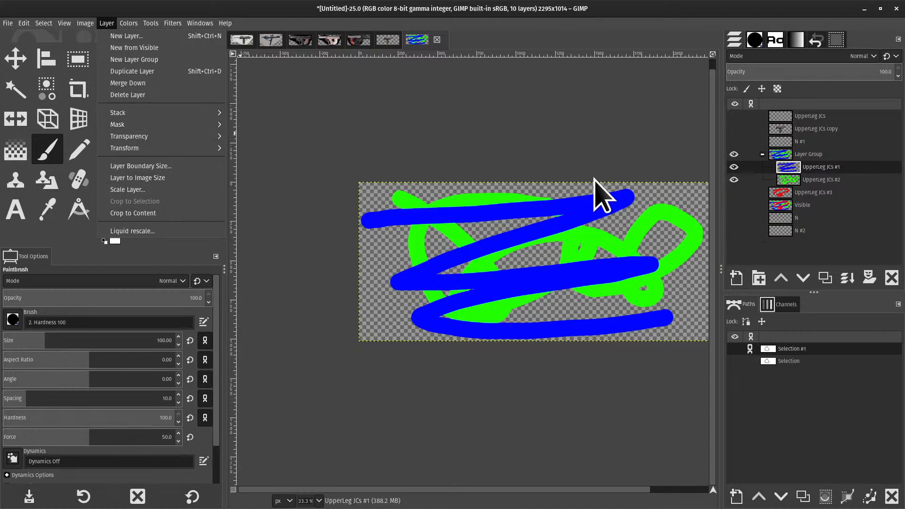
pyautogui.click(526, 242)
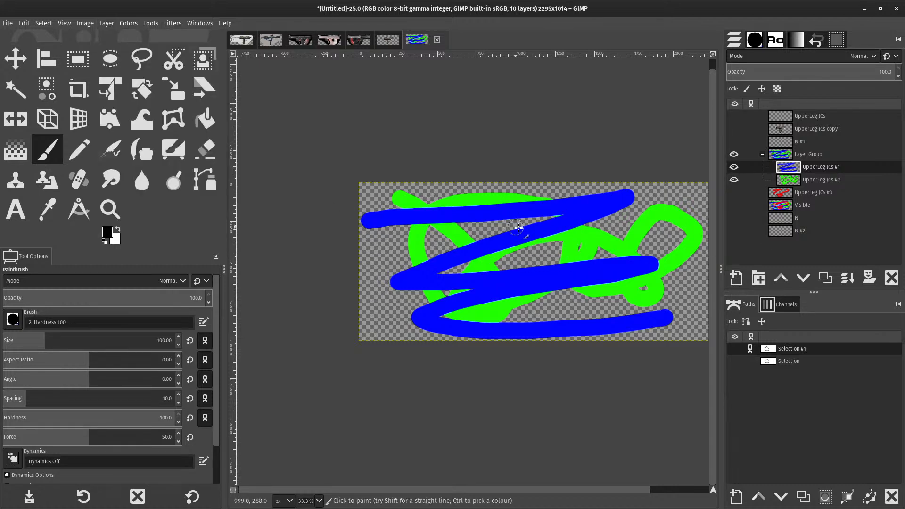
pyautogui.scroll(2, 554, 188)
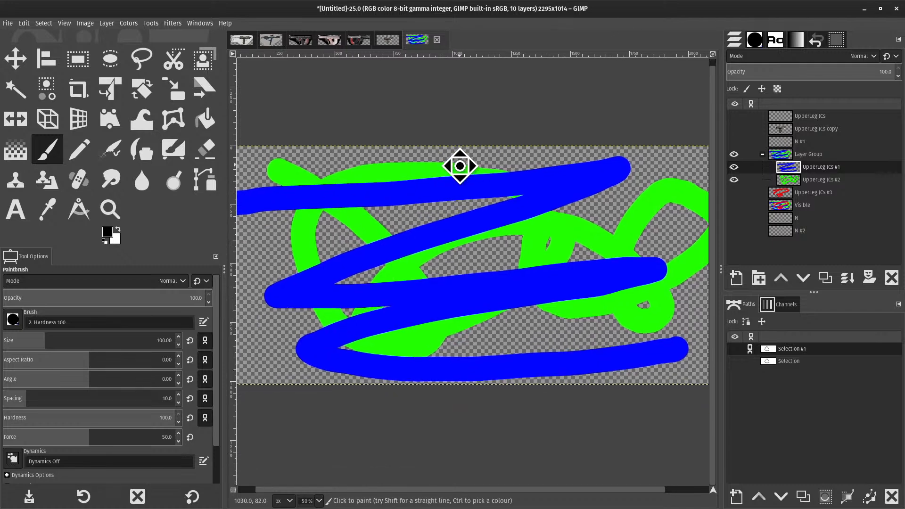
pyautogui.moveTo(222, 233); pyautogui.dragTo(120, 236)
pyautogui.moveTo(396, 263); pyautogui.dragTo(437, 274)
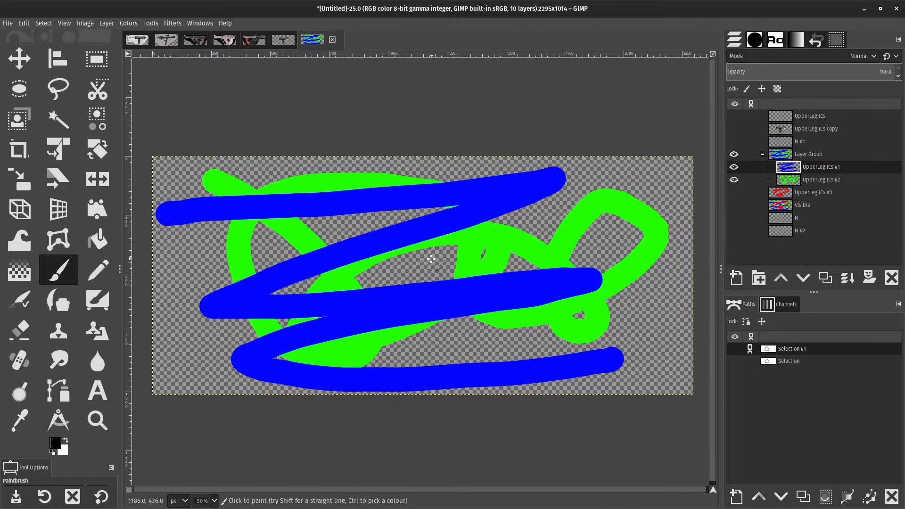
# - Add a white, full-opacity layer mask to the blue UpperLeg JCs #1 layer
pyautogui.rightClick(784, 173)
pyautogui.click(848, 187)
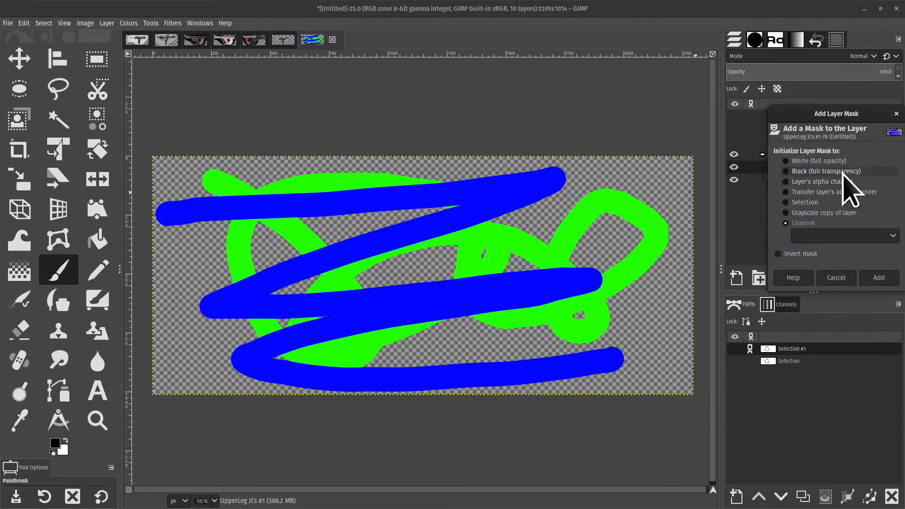
pyautogui.moveTo(805, 119)
pyautogui.mouseDown()
pyautogui.moveTo(768, 289)
pyautogui.moveTo(793, 125)
pyautogui.mouseUp()
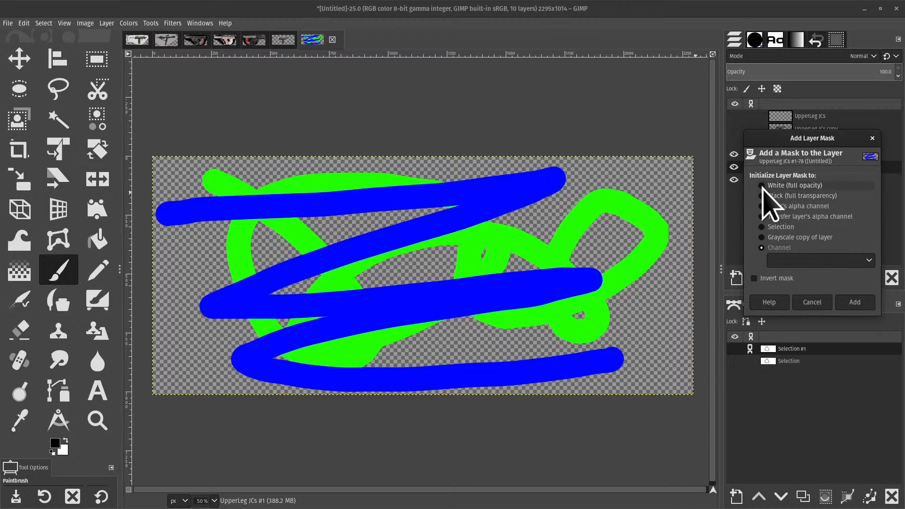
pyautogui.click(855, 301)
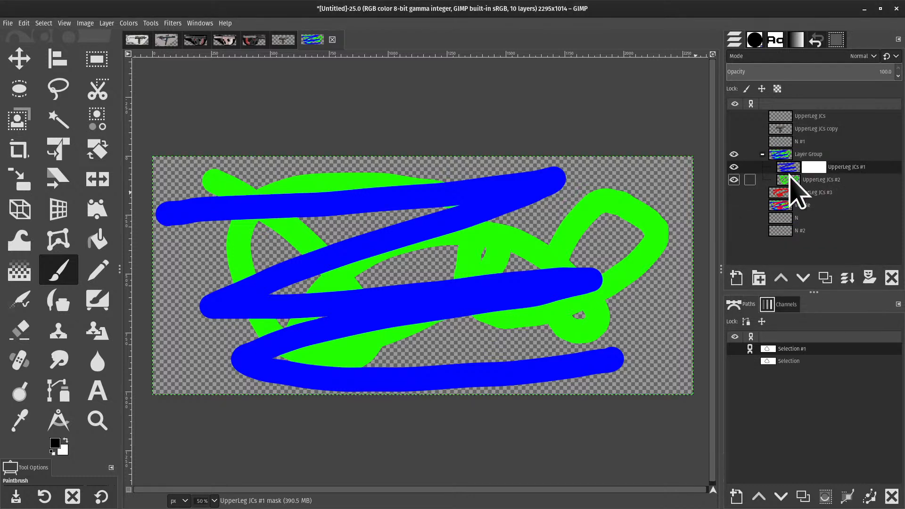
# - Review the mask commands of the blue UpperLeg JCs #1 layer and show its layer mask on the canvas
pyautogui.rightClick(812, 171)
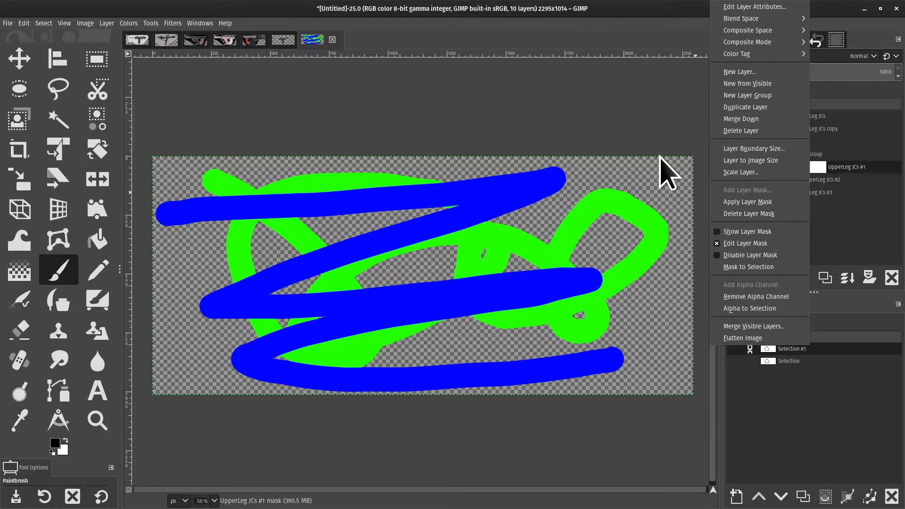
pyautogui.click(271, 267)
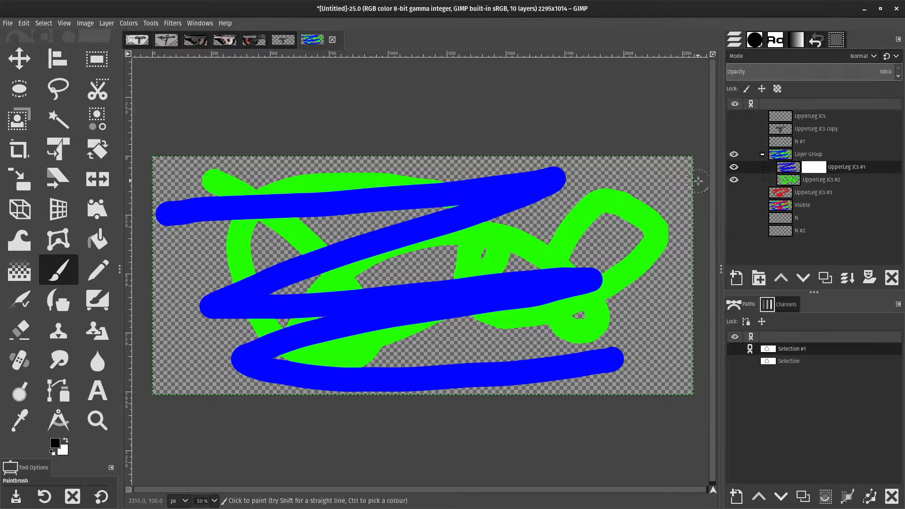
pyautogui.rightClick(812, 187)
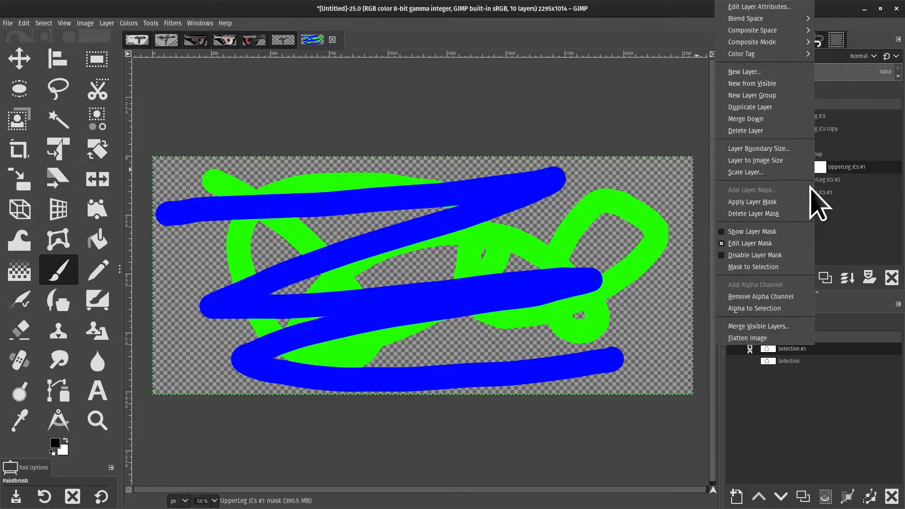
pyautogui.click(735, 231)
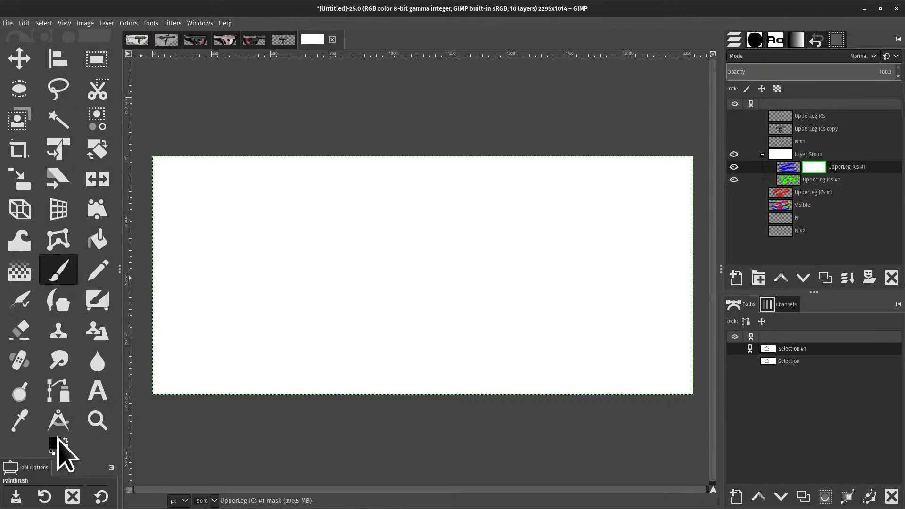
# - Paint a black smiley face on the layer mask, with two vertical strokes for eyes and a curved mouth, undoing the test stroke
pyautogui.moveTo(416, 200)
pyautogui.mouseDown()
pyautogui.moveTo(414, 333)
pyautogui.moveTo(481, 305)
pyautogui.mouseUp()
pyautogui.hotkey('ctrl', 'z')
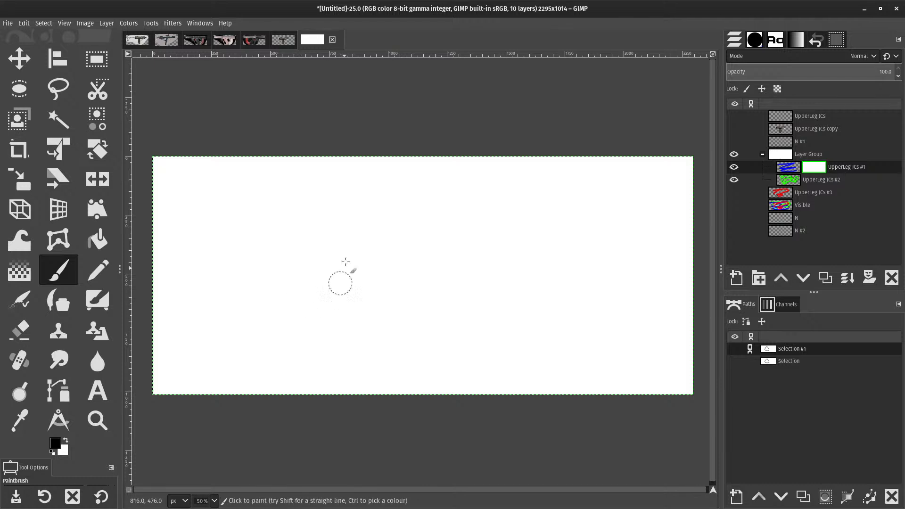
pyautogui.moveTo(323, 212); pyautogui.dragTo(321, 297)
pyautogui.moveTo(376, 226); pyautogui.dragTo(380, 332)
pyautogui.moveTo(278, 305); pyautogui.dragTo(476, 323)
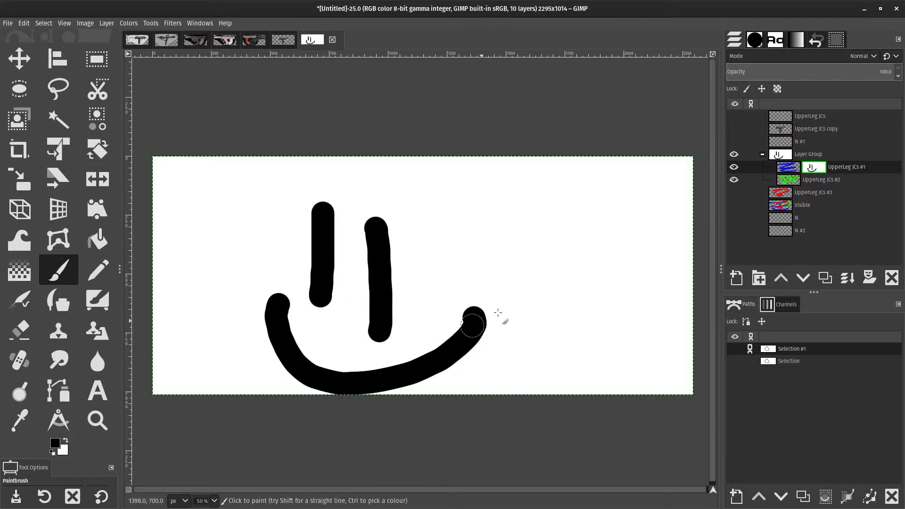
# - Switch the canvas from the mask view back to the artwork and hide the green UpperLeg JCs #2 layer
pyautogui.rightClick(793, 166)
pyautogui.click(769, 180)
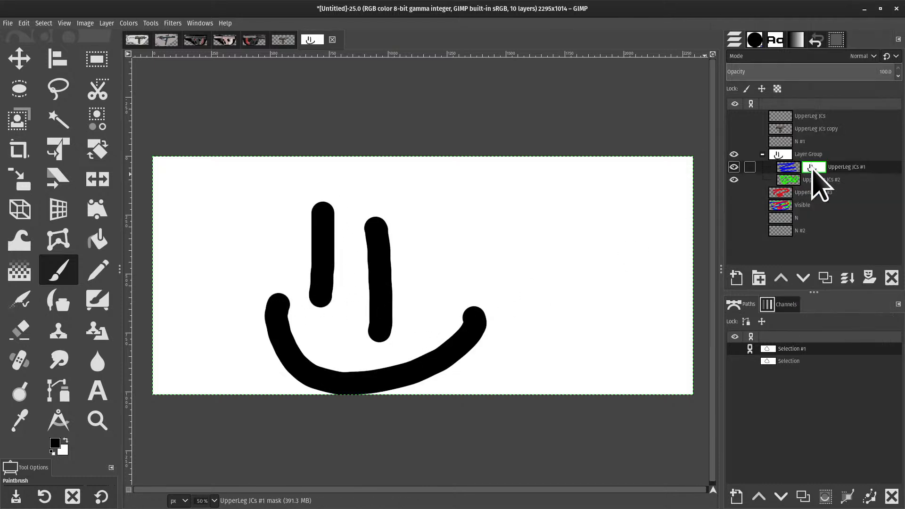
pyautogui.rightClick(814, 172)
pyautogui.click(773, 243)
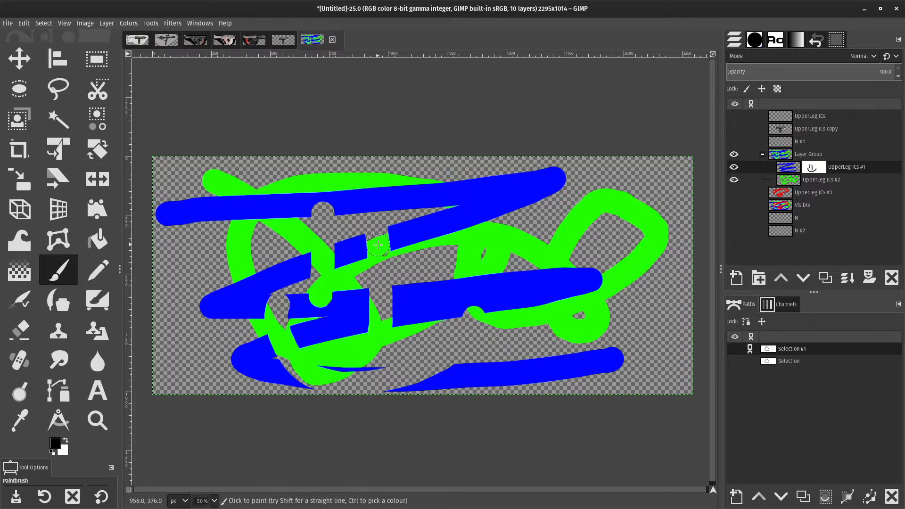
pyautogui.click(735, 180)
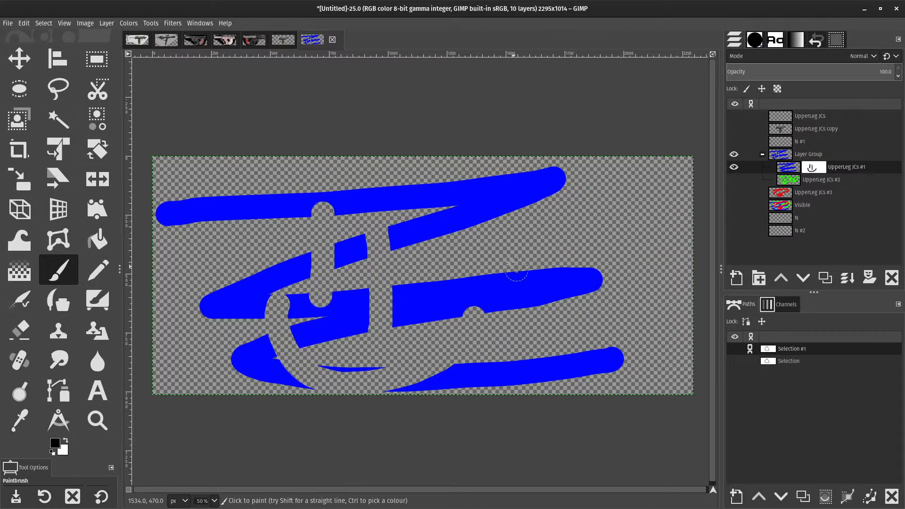
# - Undo the visibility changes, the painted smiley face and the white layer mask on the blue UpperLeg JCs #1 layer
pyautogui.hotkey('ctrl', 'z')
pyautogui.hotkey('ctrl', 'z')
pyautogui.hotkey('ctrl', 'z')
pyautogui.hotkey('ctrl', 'z')
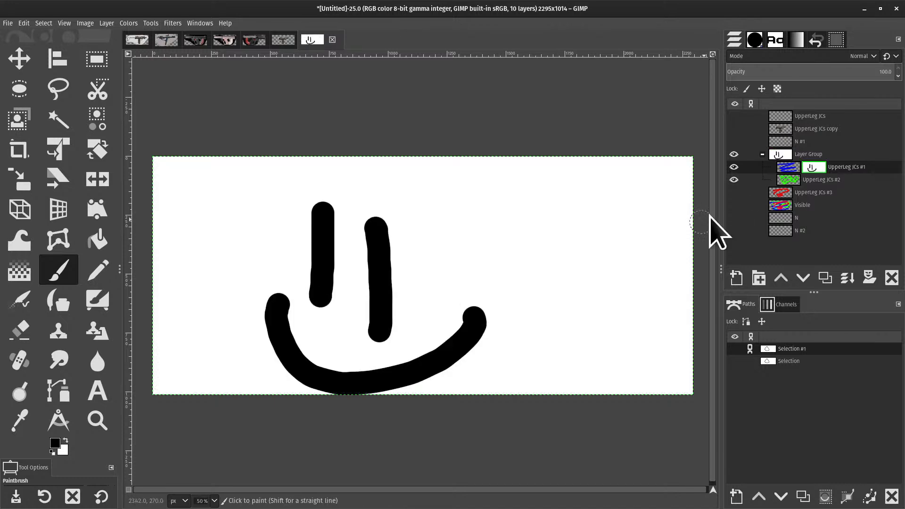
pyautogui.press('z')
pyautogui.hotkey('ctrl', 'z')
pyautogui.hotkey('ctrl', 'z')
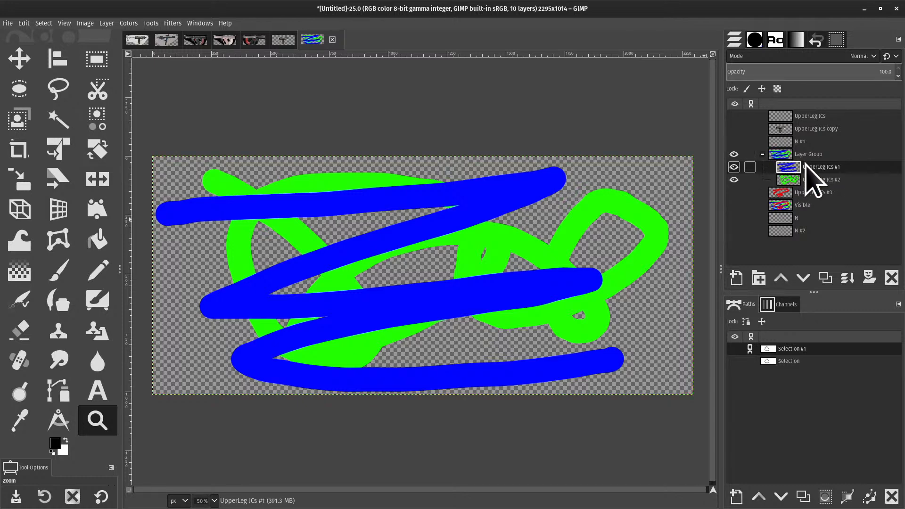
# - Add a black, full-transparency layer mask to the blue UpperLeg JCs #1 layer
pyautogui.rightClick(805, 163)
pyautogui.click(756, 189)
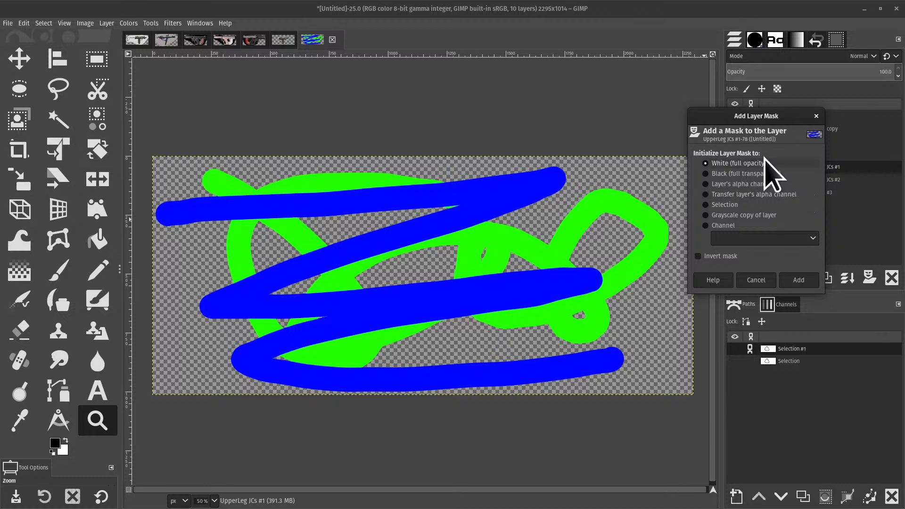
pyautogui.click(766, 175)
pyautogui.click(798, 280)
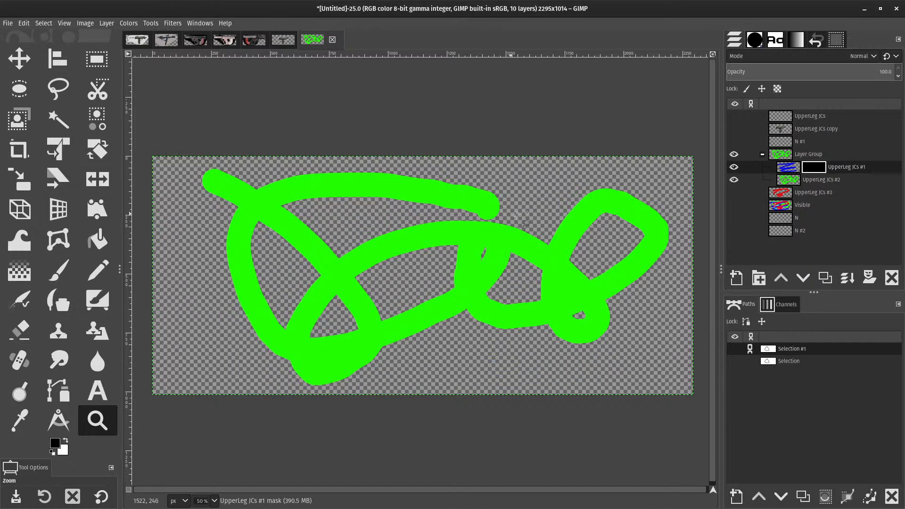
# - Paint a white smiley face on the black layer mask with the Paintbrush, undoing the test stroke
pyautogui.press('p')
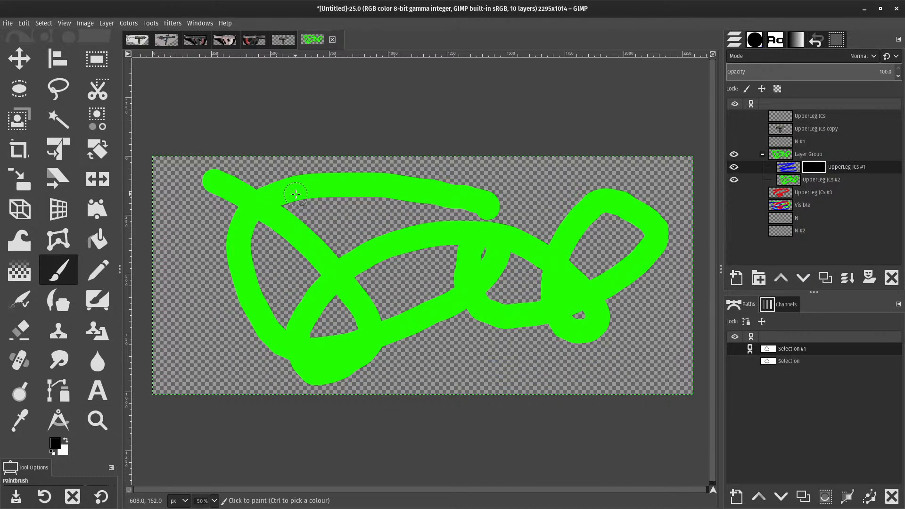
pyautogui.moveTo(298, 180); pyautogui.dragTo(291, 293)
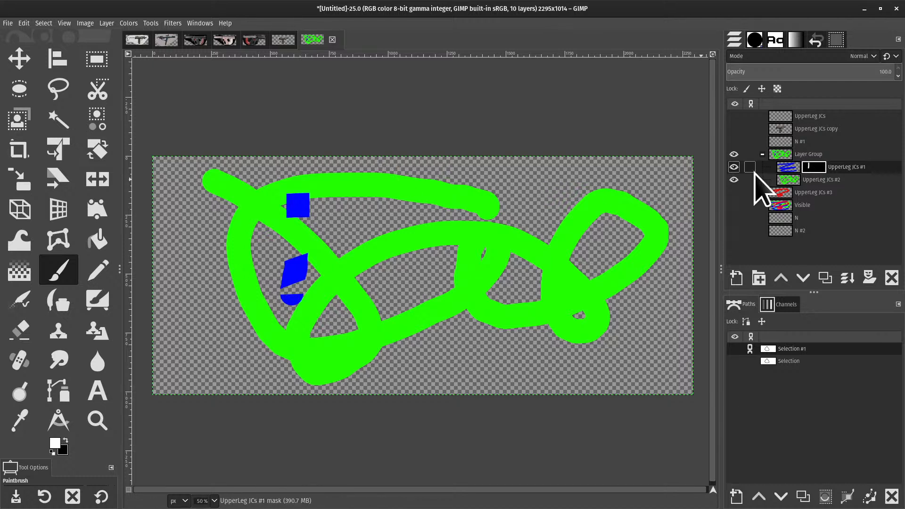
pyautogui.hotkey('ctrl', 'z')
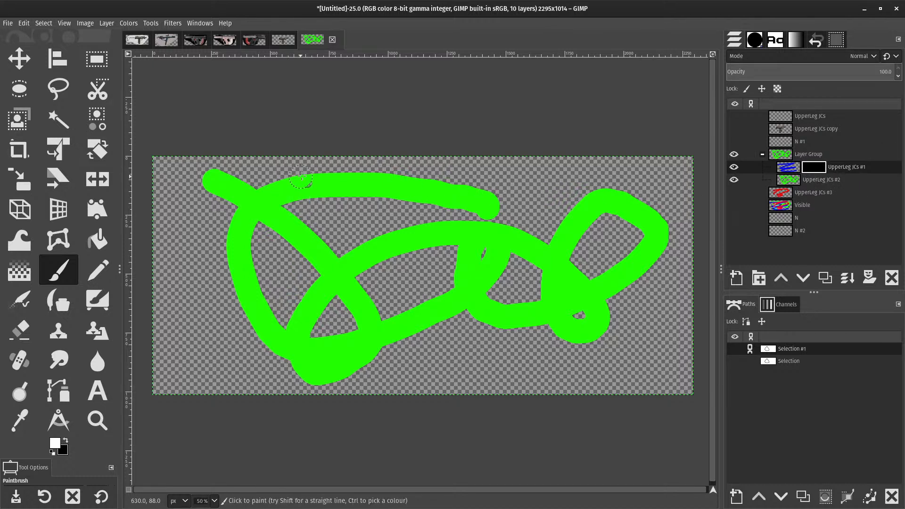
pyautogui.moveTo(302, 177)
pyautogui.mouseDown()
pyautogui.moveTo(292, 302)
pyautogui.moveTo(368, 190)
pyautogui.moveTo(366, 300)
pyautogui.moveTo(259, 298)
pyautogui.moveTo(233, 270)
pyautogui.moveTo(321, 349)
pyautogui.moveTo(436, 283)
pyautogui.mouseUp()
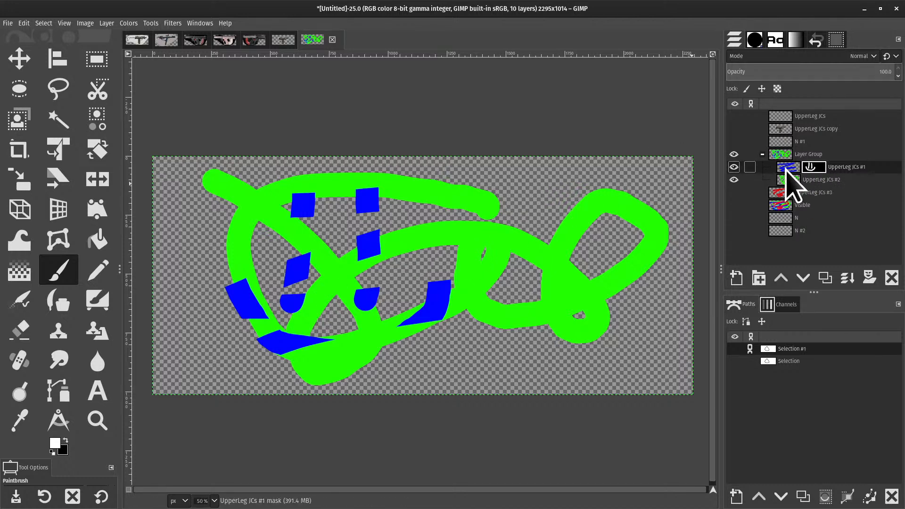
# - Undo the white smiley strokes and the black layer mask on the blue UpperLeg JCs #1 layer
pyautogui.hotkey('ctrl', 'z')
pyautogui.hotkey('ctrl', 'z')
pyautogui.hotkey('ctrl', 'z')
pyautogui.hotkey('ctrl', 'z')
pyautogui.hotkey('ctrl', 'z')
pyautogui.hotkey('ctrl', 'z')
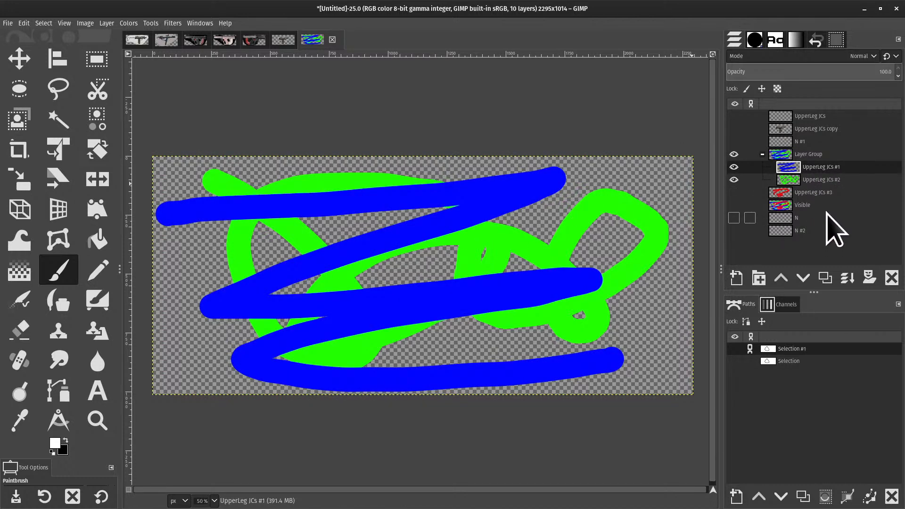
# - Add a layer mask initialized from the layer's alpha channel to the blue UpperLeg JCs #1 layer
pyautogui.rightClick(821, 169)
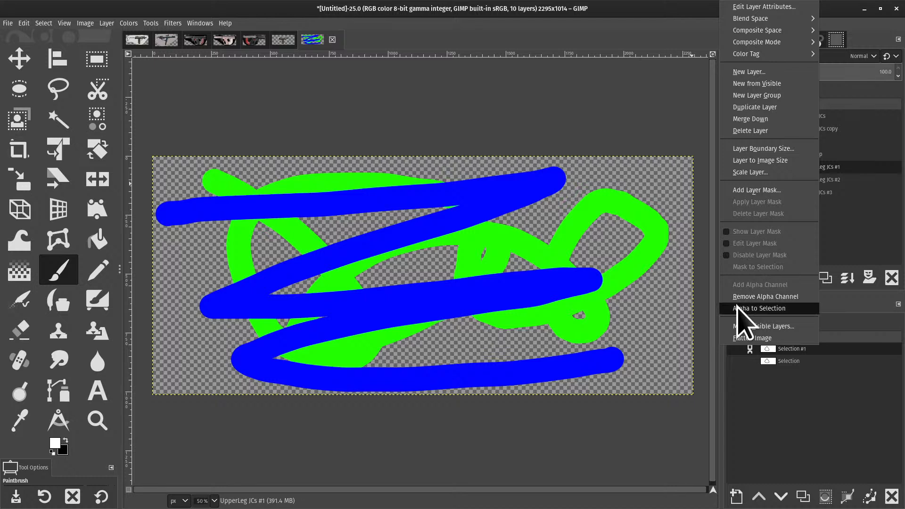
pyautogui.click(764, 190)
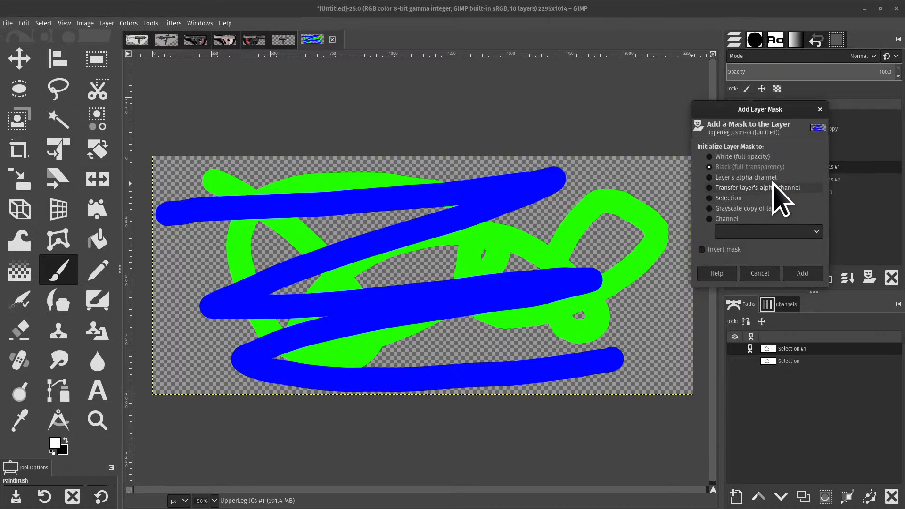
pyautogui.click(745, 178)
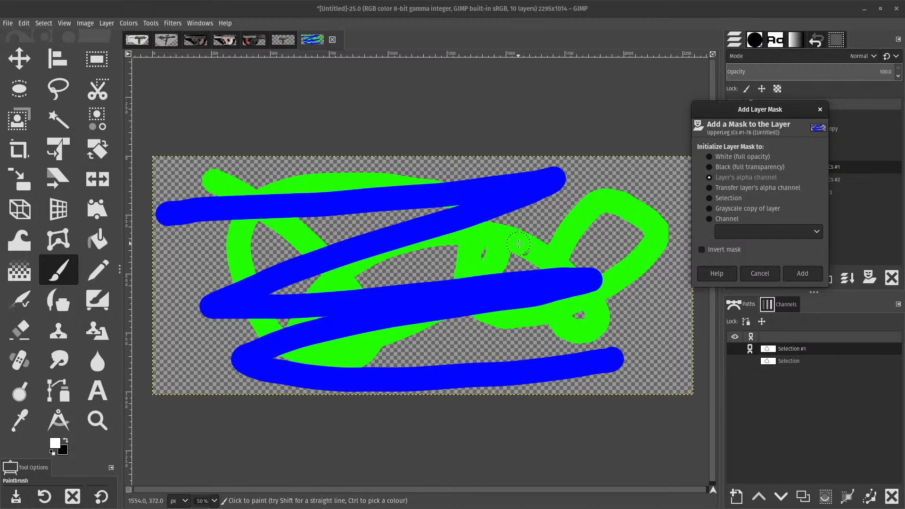
pyautogui.click(797, 275)
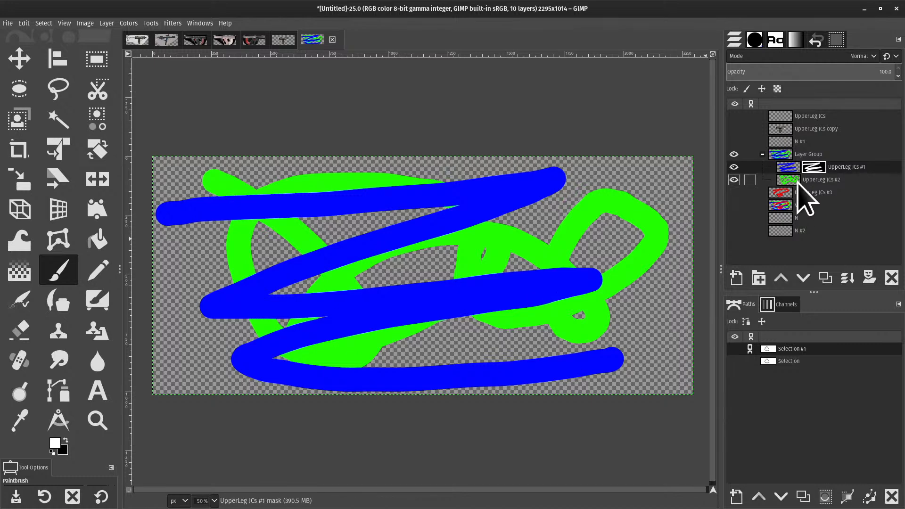
# - Show the blue layer's alpha-channel mask on the canvas, return to the artwork and review the mask commands
pyautogui.rightClick(815, 170)
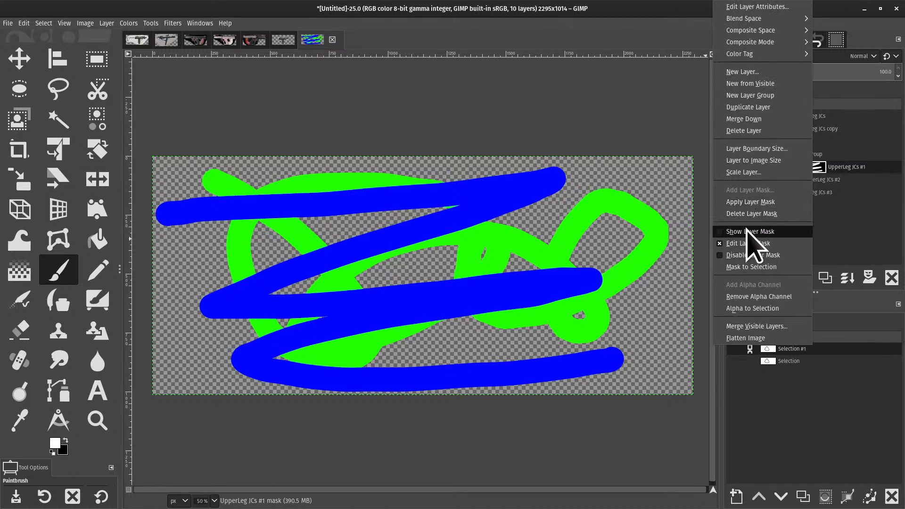
pyautogui.click(749, 232)
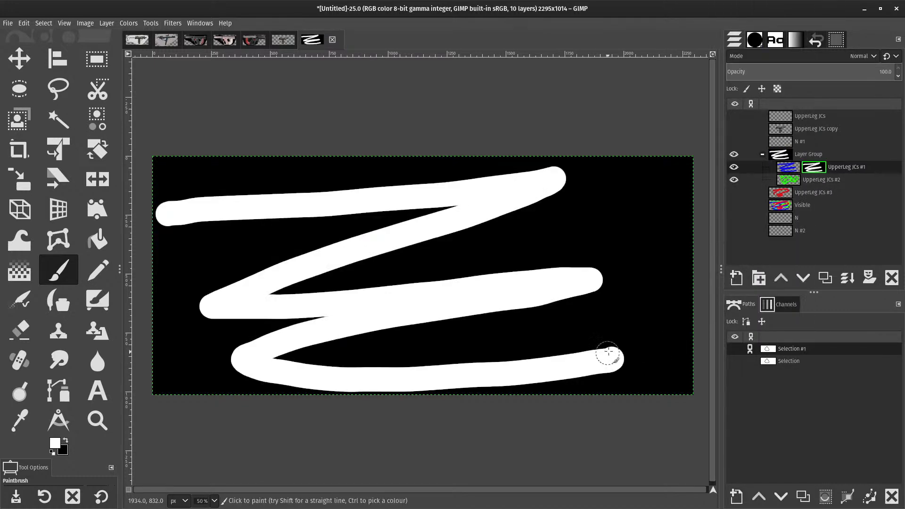
pyautogui.rightClick(808, 170)
pyautogui.click(775, 233)
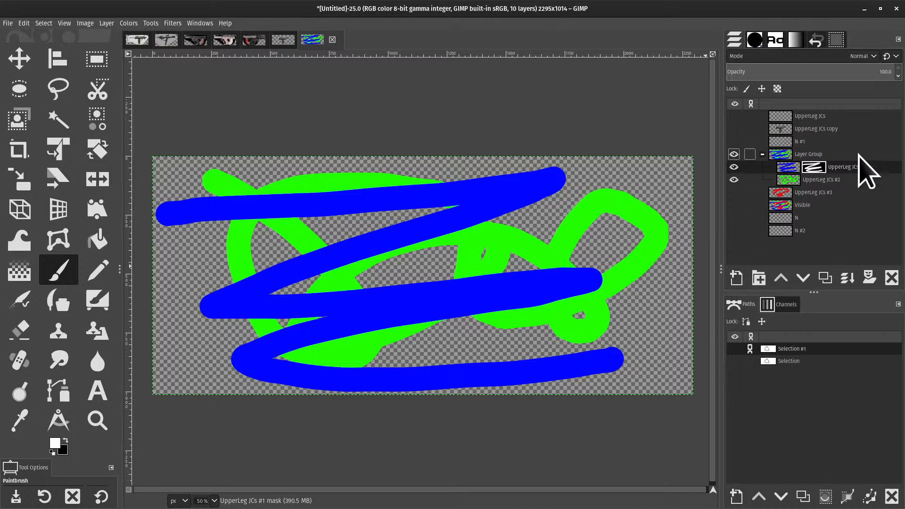
pyautogui.rightClick(830, 169)
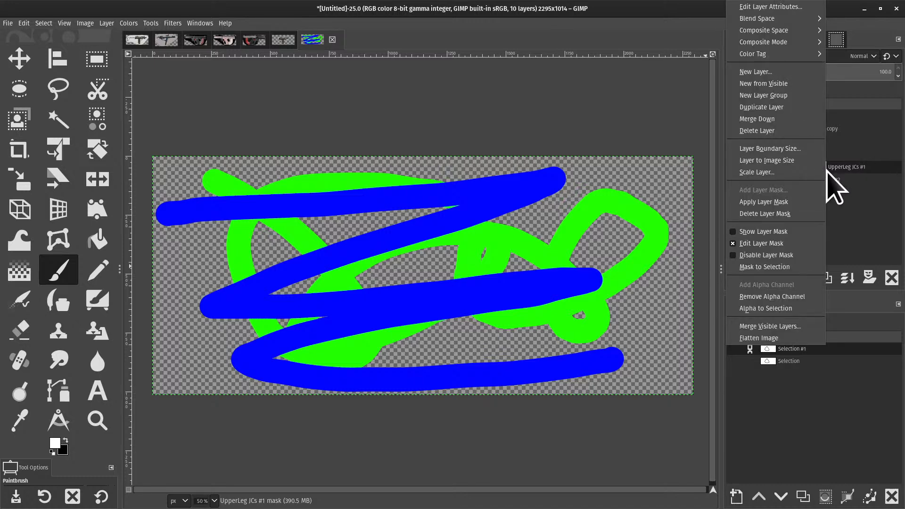
pyautogui.click(870, 140)
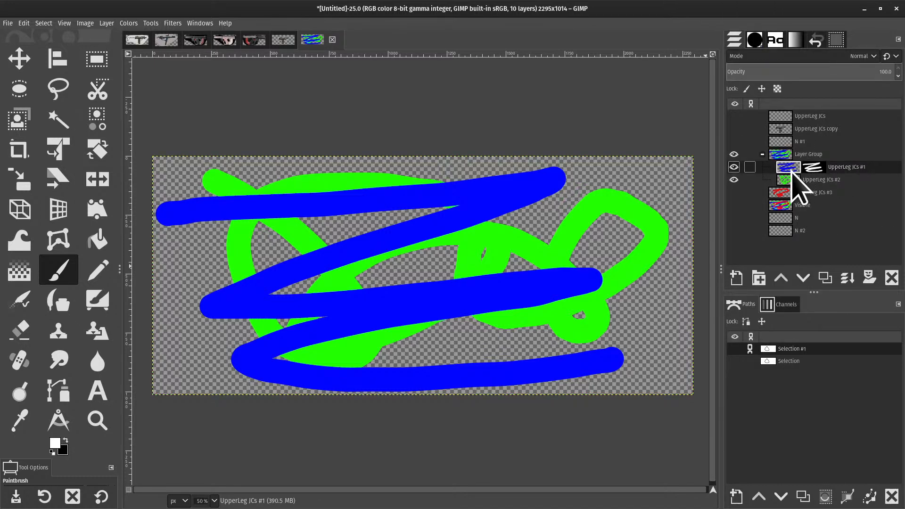
# - Hide the green UpperLeg JCs #2 layer to inspect the blue layer, restore it and remove the blue layer's mask
pyautogui.click(734, 180)
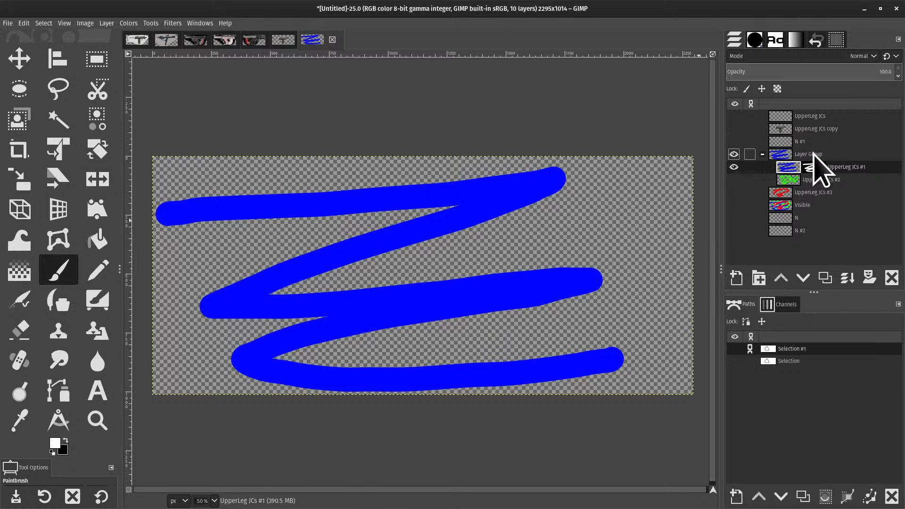
pyautogui.rightClick(811, 166)
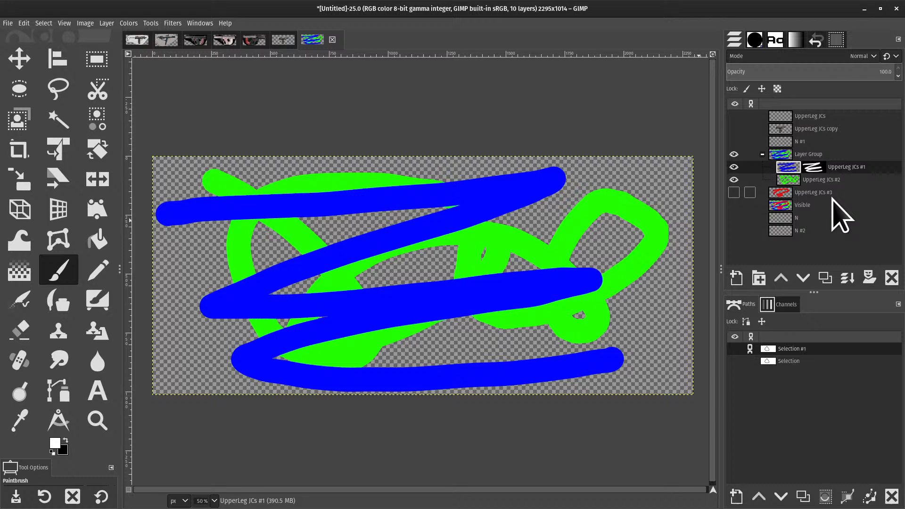
pyautogui.keyDown('alt'); pyautogui.click(823, 167); pyautogui.keyUp('alt')
pyautogui.keyDown('alt'); pyautogui.click(823, 168); pyautogui.keyUp('alt')
# - Add a layer mask to the green UpperLeg JCs #2 layer using Transfer layer's alpha channel
pyautogui.rightClick(816, 175)
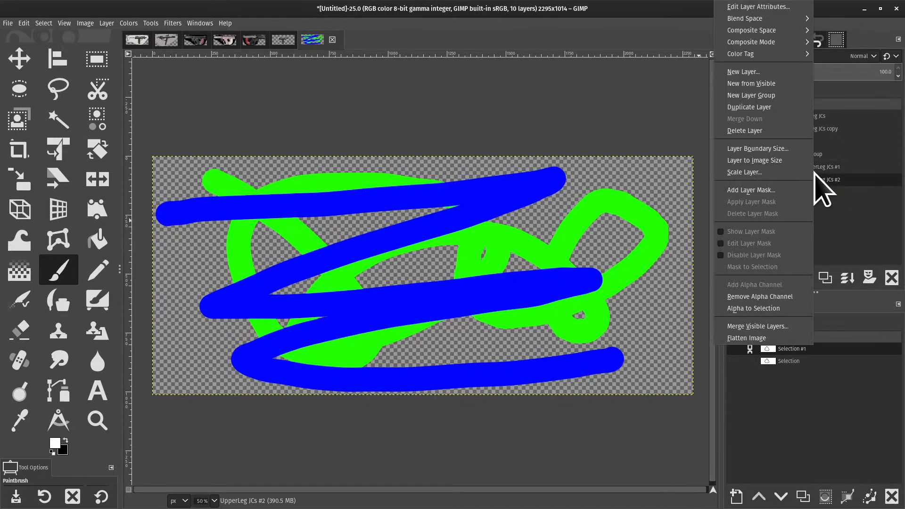
pyautogui.click(777, 190)
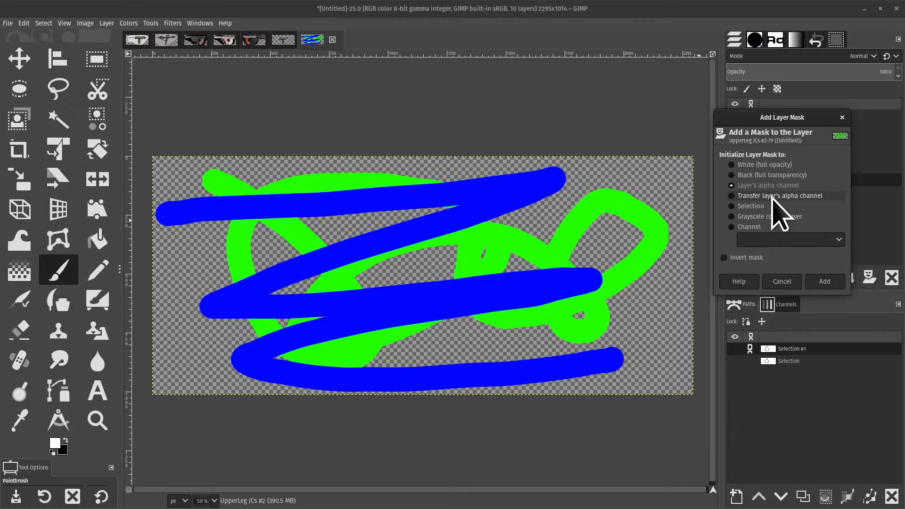
pyautogui.click(829, 279)
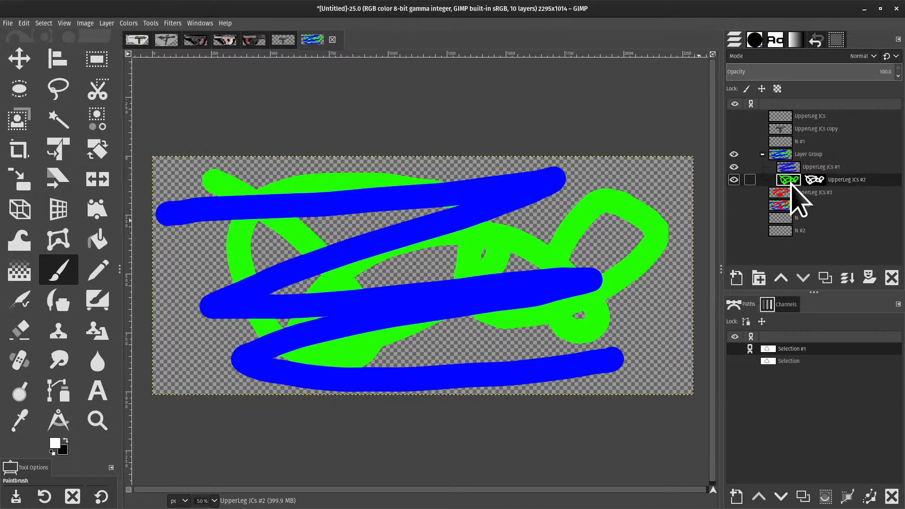
# - Add a layer mask to the blue UpperLeg JCs #1 layer using Transfer layer's alpha channel
pyautogui.click(791, 169)
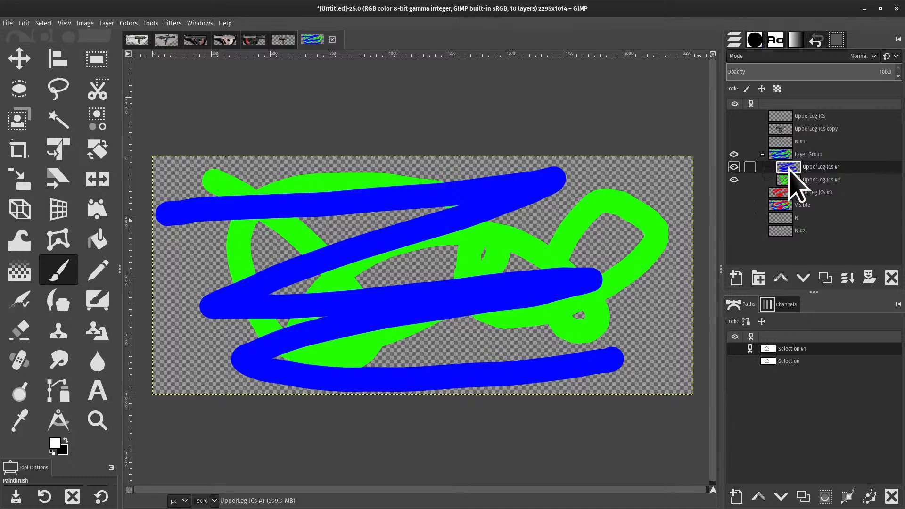
pyautogui.rightClick(790, 170)
pyautogui.click(794, 191)
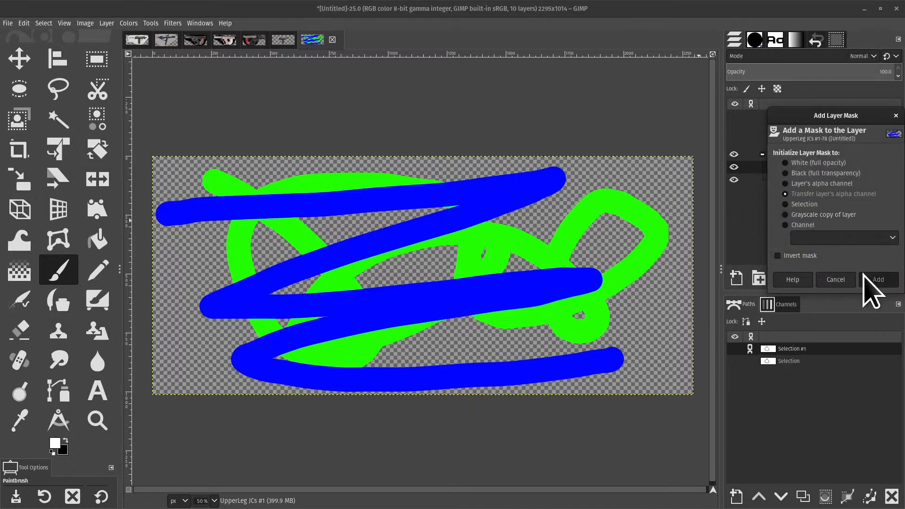
pyautogui.click(873, 287)
# - Disable the blue UpperLeg JCs #1 layer's mask to inspect the unmasked layer, and enable the mask again
pyautogui.rightClick(820, 170)
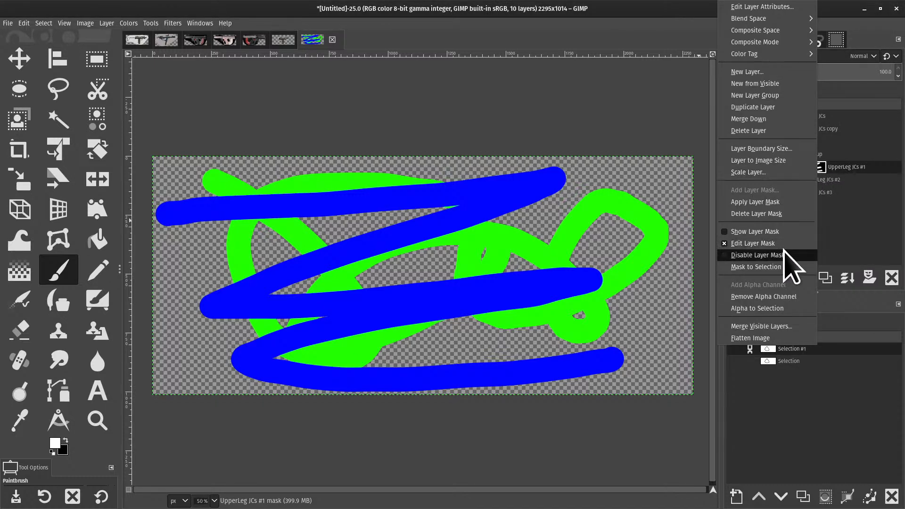
pyautogui.click(764, 255)
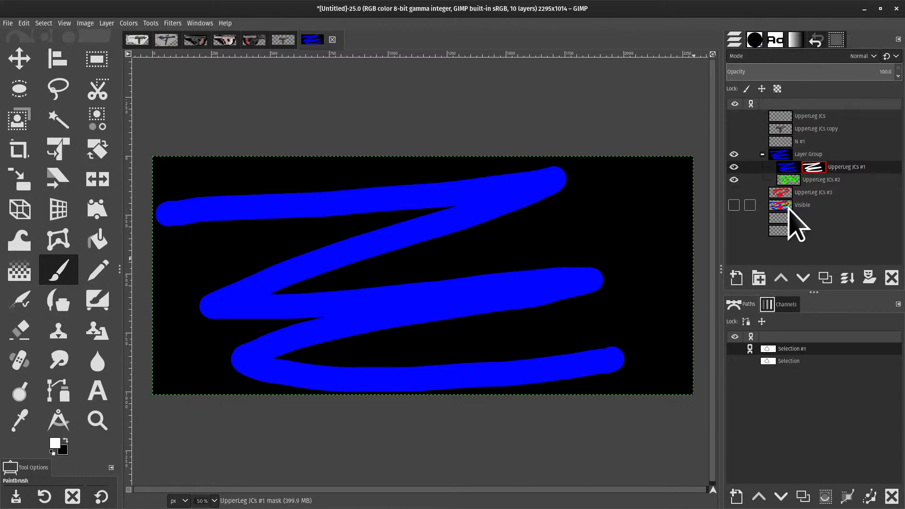
pyautogui.rightClick(819, 169)
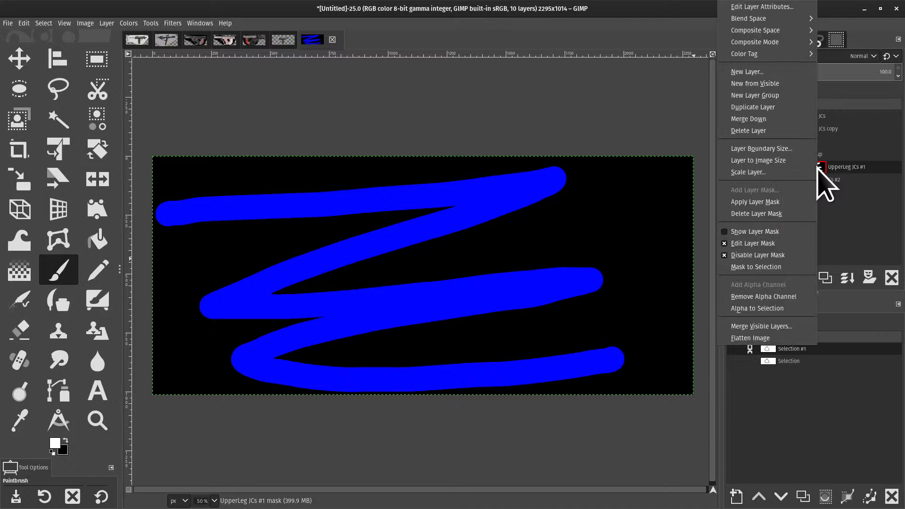
pyautogui.click(773, 255)
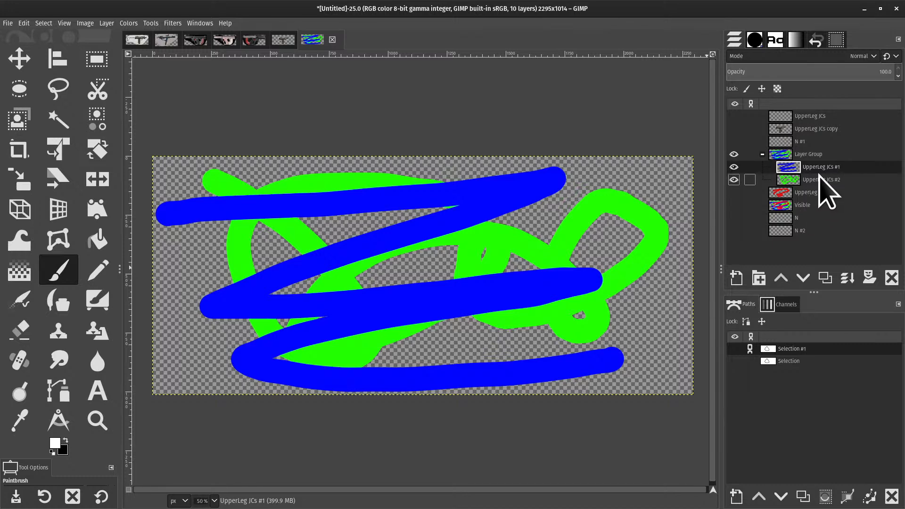
pyautogui.rightClick(809, 168)
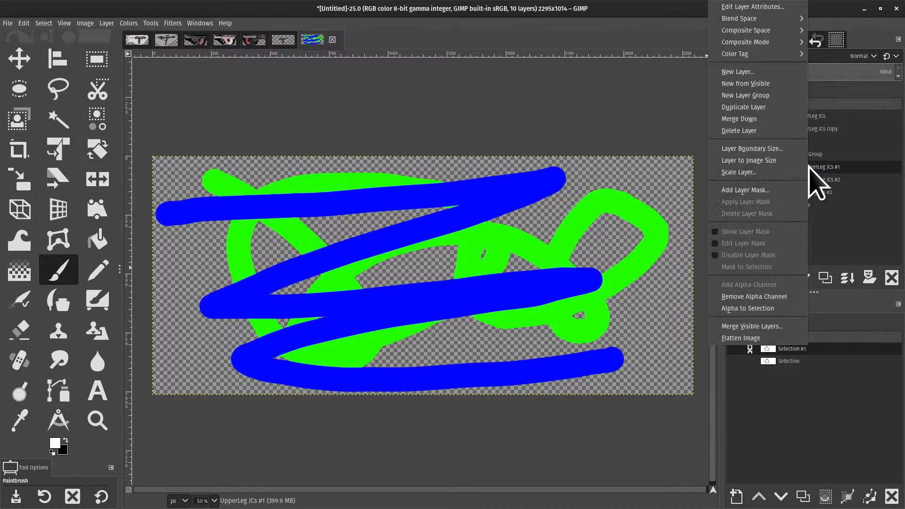
pyautogui.click(791, 190)
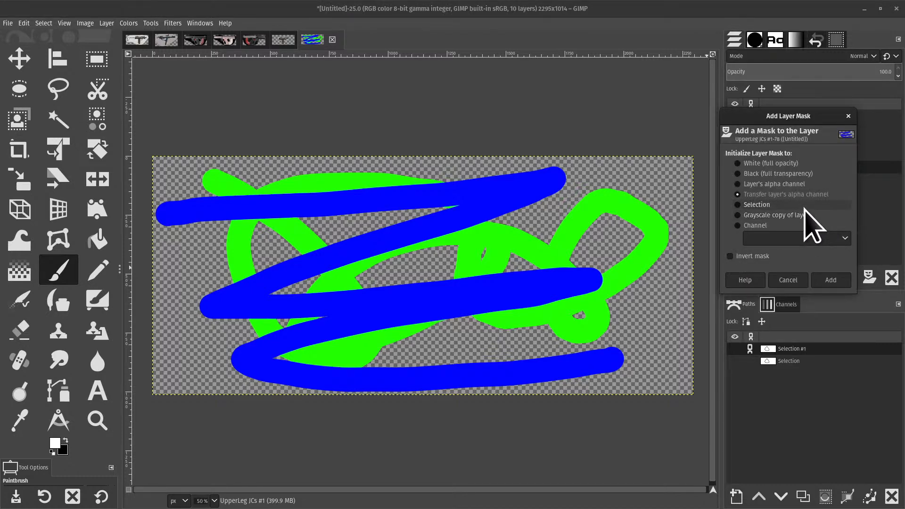
pyautogui.click(788, 280)
# - Draw a freehand selection around the middle of the strokes and add a Selection-based layer mask to the blue UpperLeg JCs #1 layer
pyautogui.press('f')
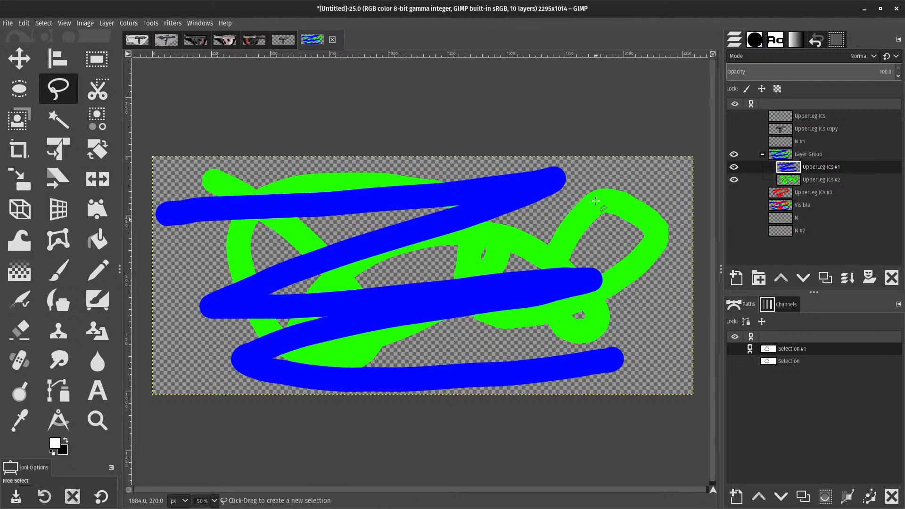
pyautogui.click(533, 199)
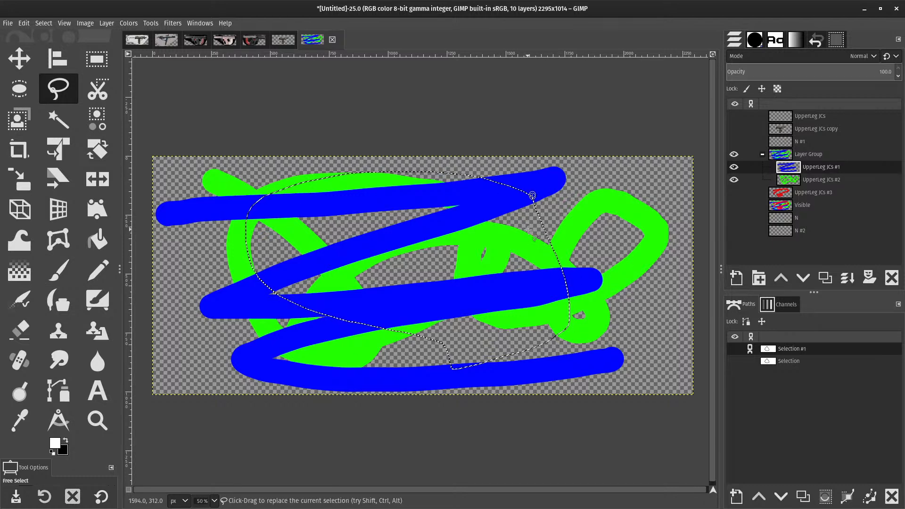
pyautogui.press('Return')
pyautogui.rightClick(802, 169)
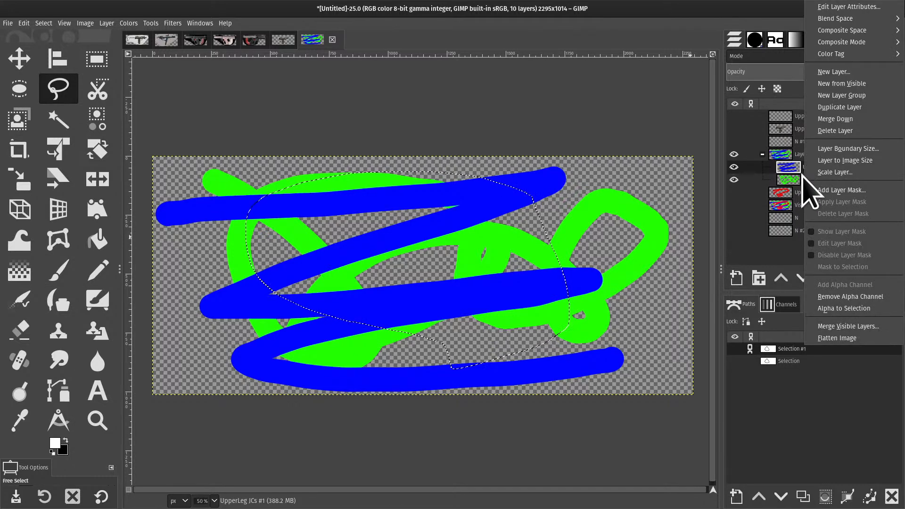
pyautogui.click(809, 190)
pyautogui.click(786, 207)
pyautogui.click(859, 281)
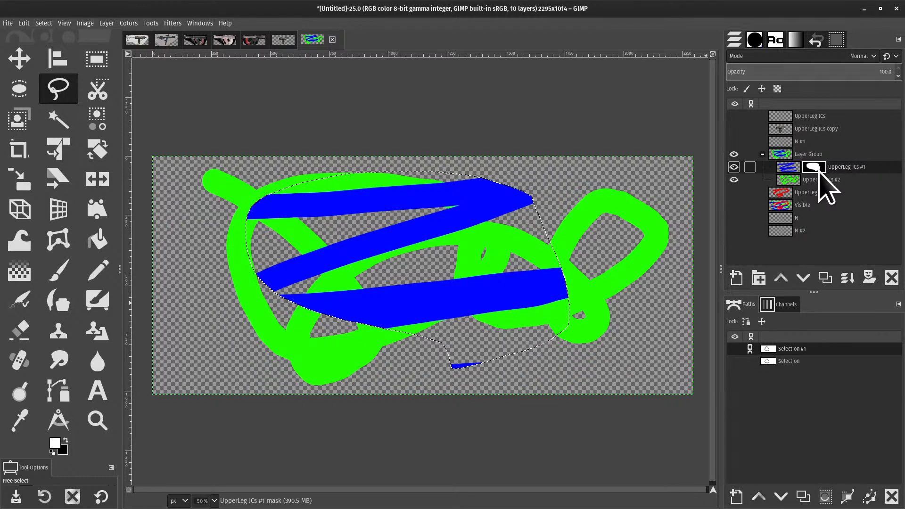
# - Enlarge the layer preview thumbnails and make the layers area wider and taller
pyautogui.click(898, 39)
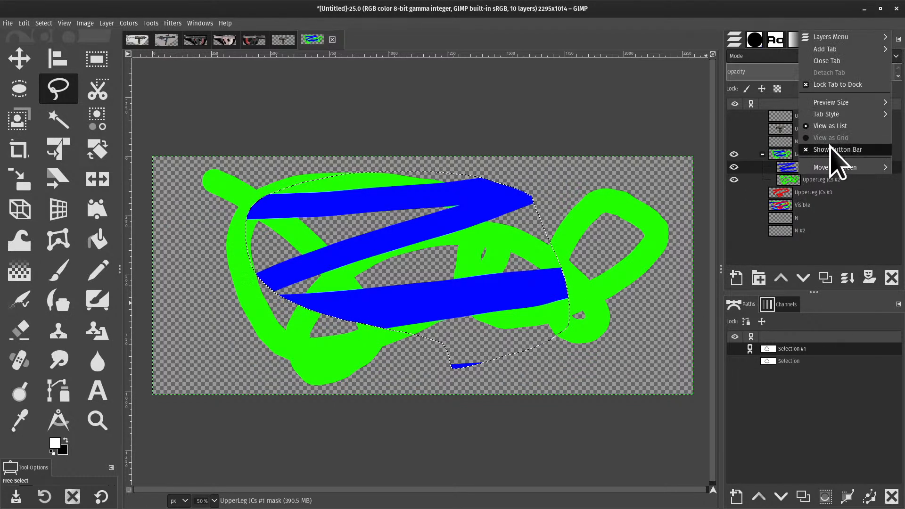
pyautogui.moveTo(846, 100)
pyautogui.click(730, 178)
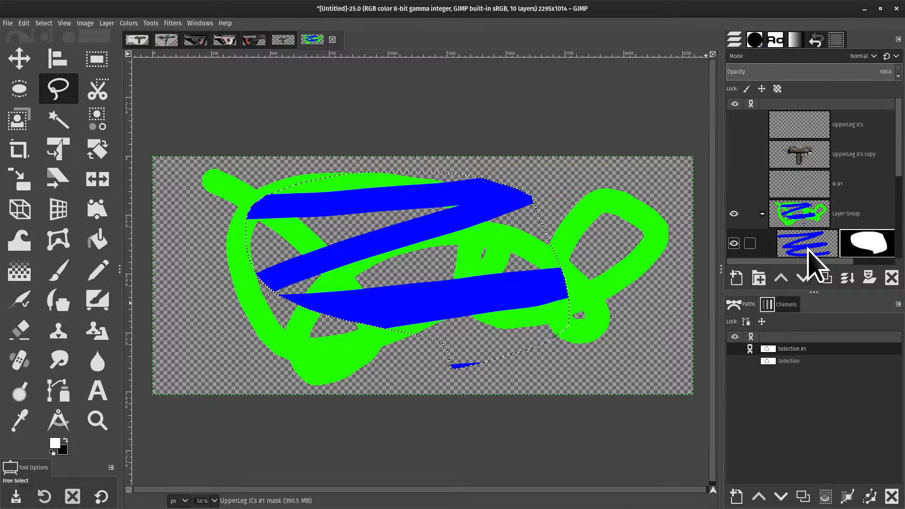
pyautogui.moveTo(721, 271); pyautogui.dragTo(629, 289)
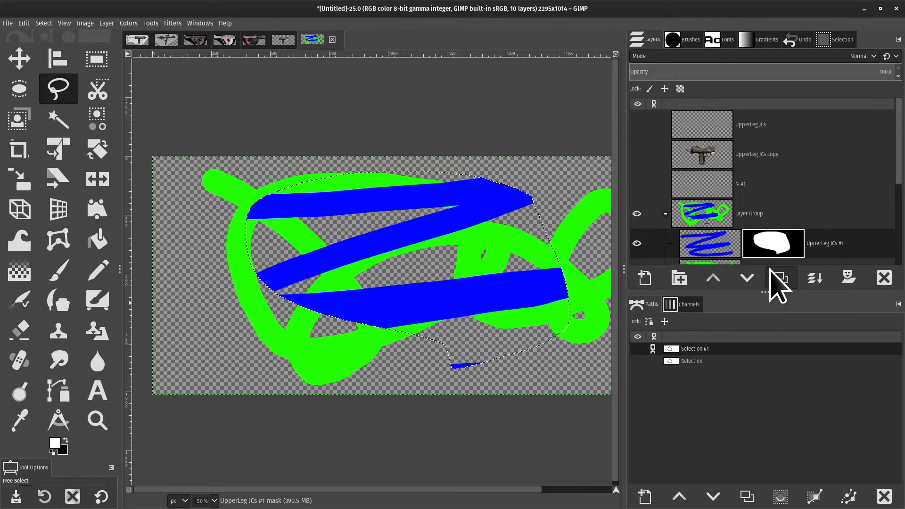
pyautogui.moveTo(765, 293); pyautogui.dragTo(765, 345)
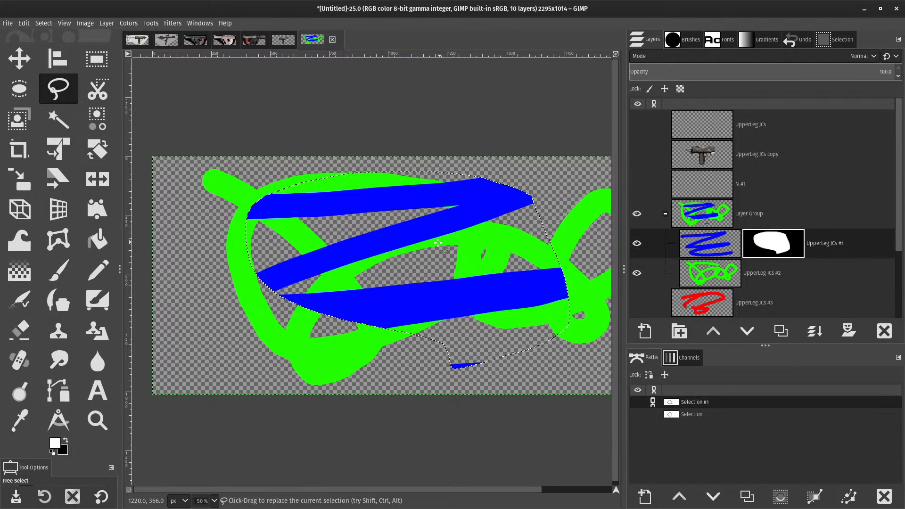
# - Undo the selection-based mask and freehand selection, and add a mask to the blue UpperLeg JCs #1 layer using Grayscale copy of layer
pyautogui.hotkey('ctrl', 'z')
pyautogui.hotkey('ctrl', 'z')
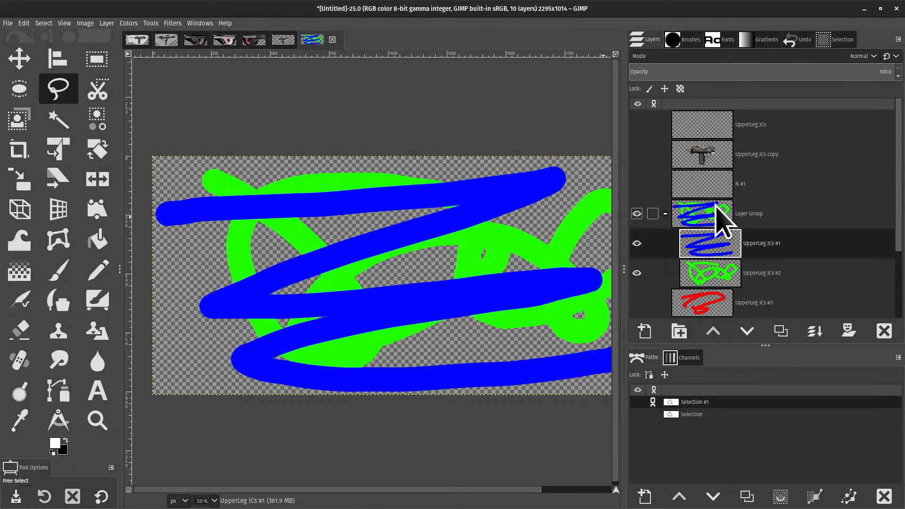
pyautogui.rightClick(701, 249)
pyautogui.click(776, 198)
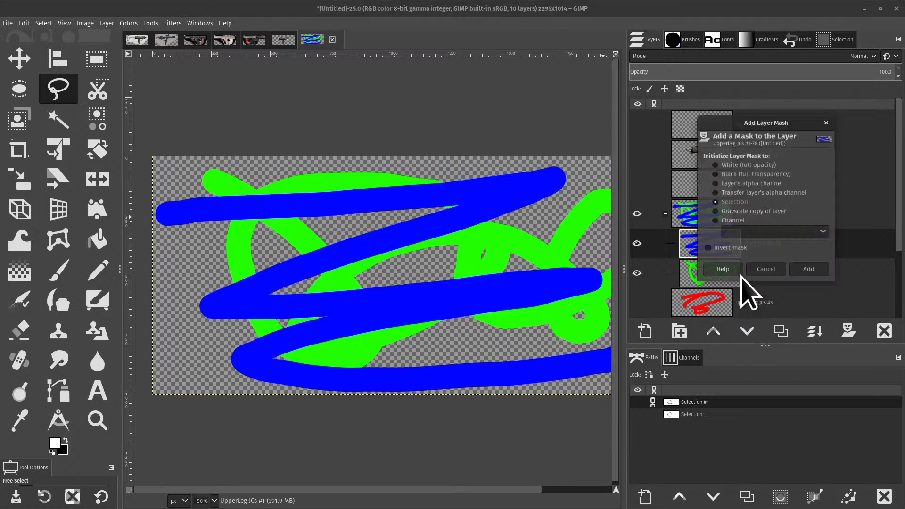
pyautogui.click(732, 222)
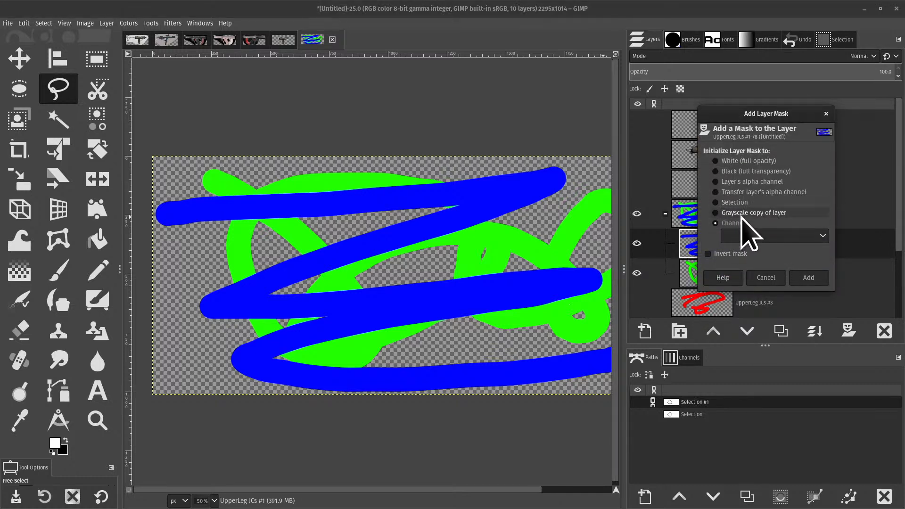
pyautogui.click(742, 212)
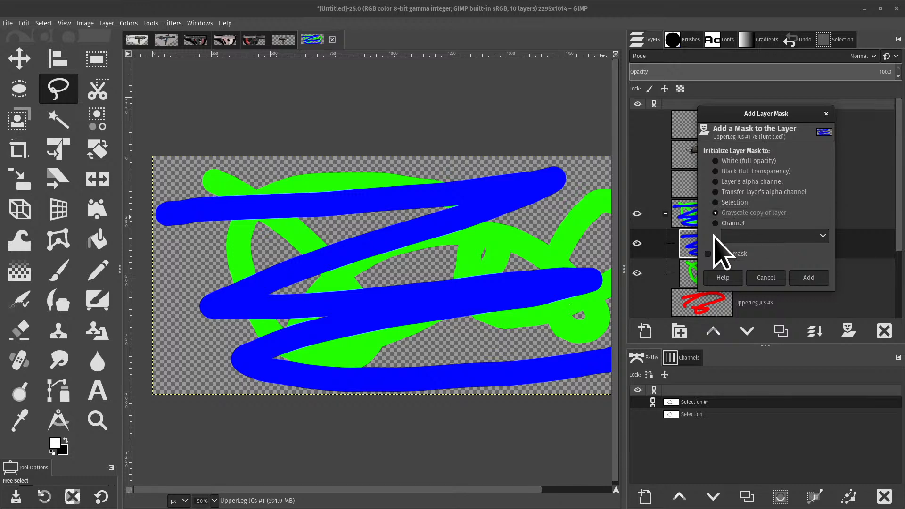
pyautogui.click(806, 282)
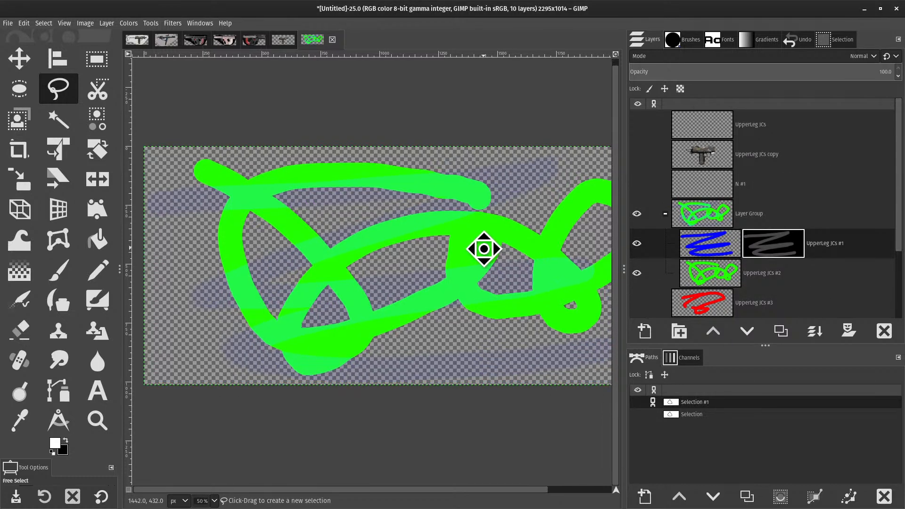
# - Preview Brightness-Contrast on the blue layer's mask with brightness -127, reset it, preview contrast -127, and cancel the adjustment
pyautogui.scroll(3, 399, 238)
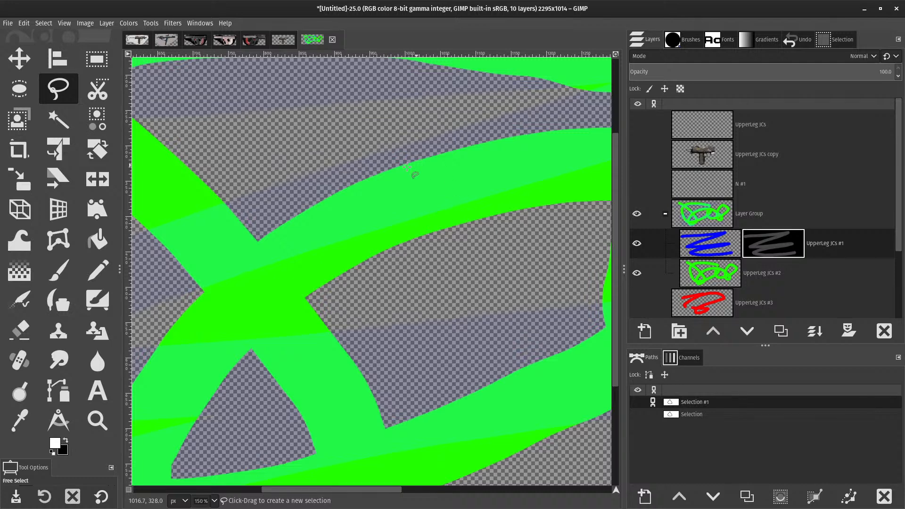
pyautogui.scroll(2, 332, 259)
pyautogui.scroll(-3, 339, 257)
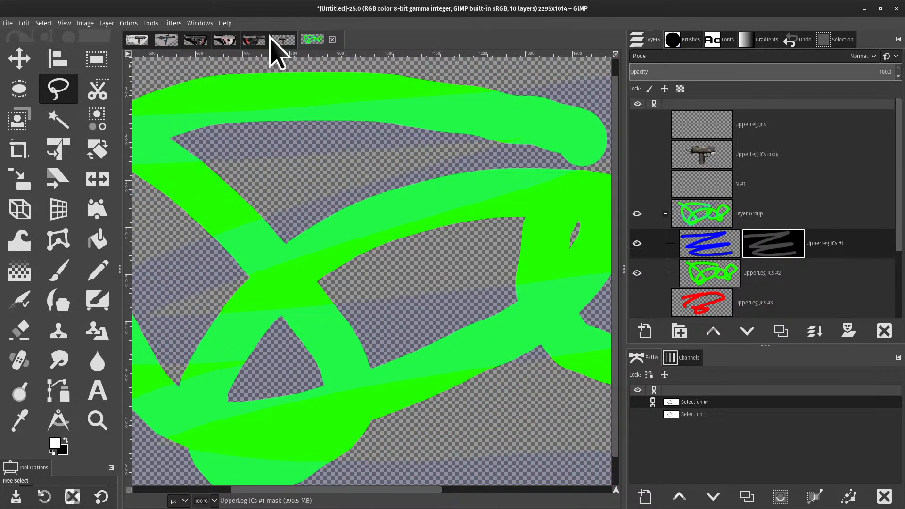
pyautogui.click(107, 23)
pyautogui.moveTo(129, 24)
pyautogui.click(139, 118)
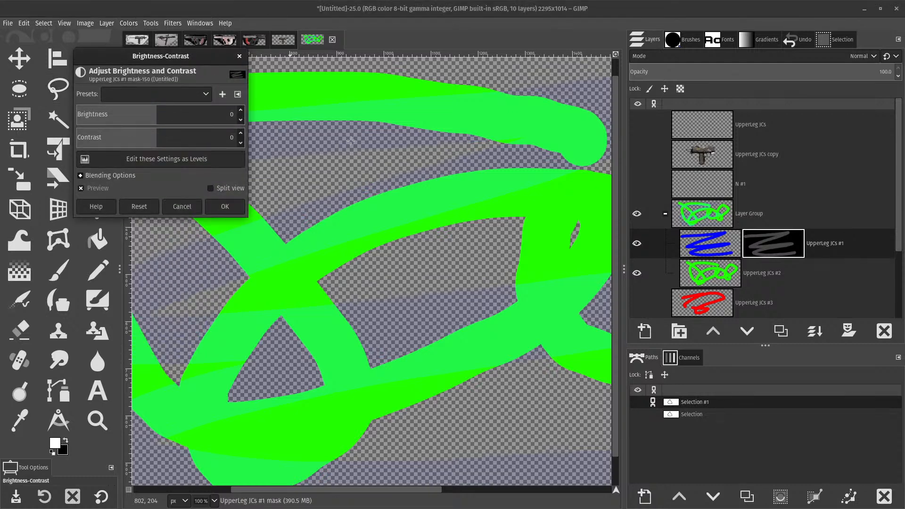
pyautogui.moveTo(182, 115)
pyautogui.mouseDown()
pyautogui.moveTo(216, 114)
pyautogui.moveTo(141, 117)
pyautogui.moveTo(178, 113)
pyautogui.mouseUp()
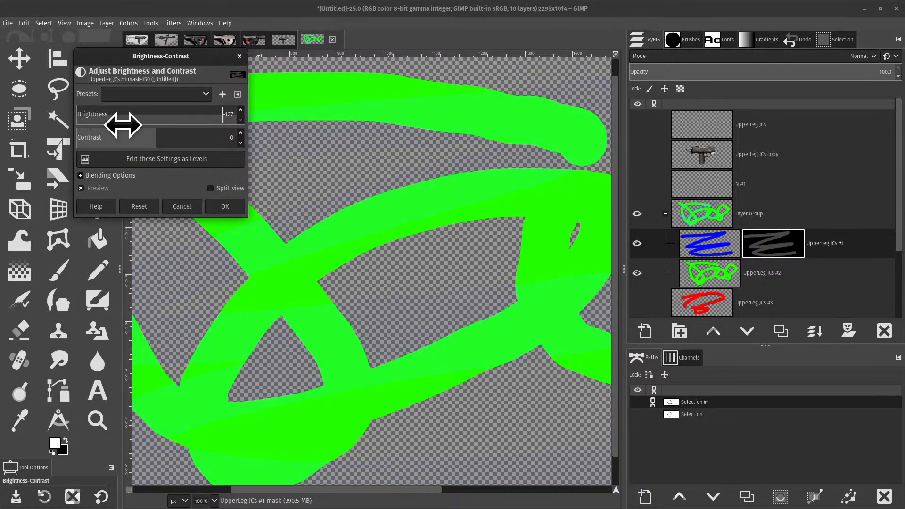
pyautogui.click(139, 204)
pyautogui.moveTo(152, 147); pyautogui.dragTo(34, 213)
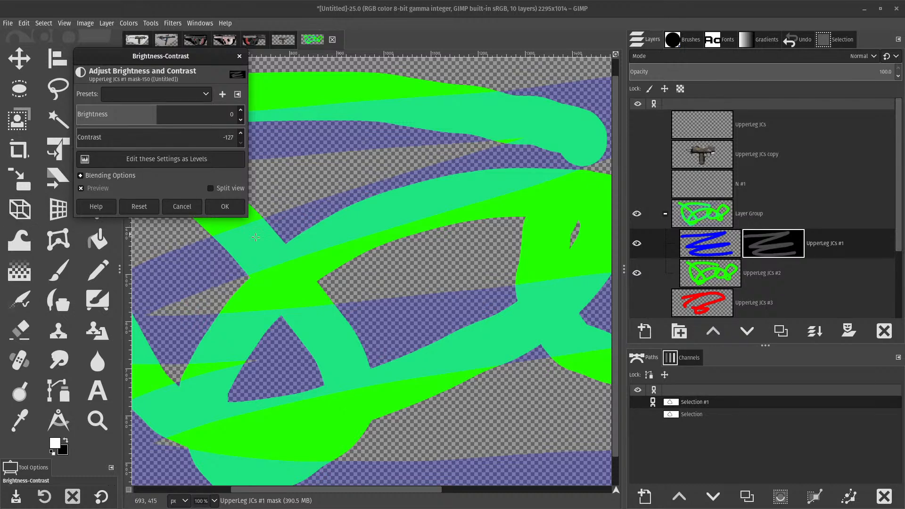
pyautogui.click(181, 207)
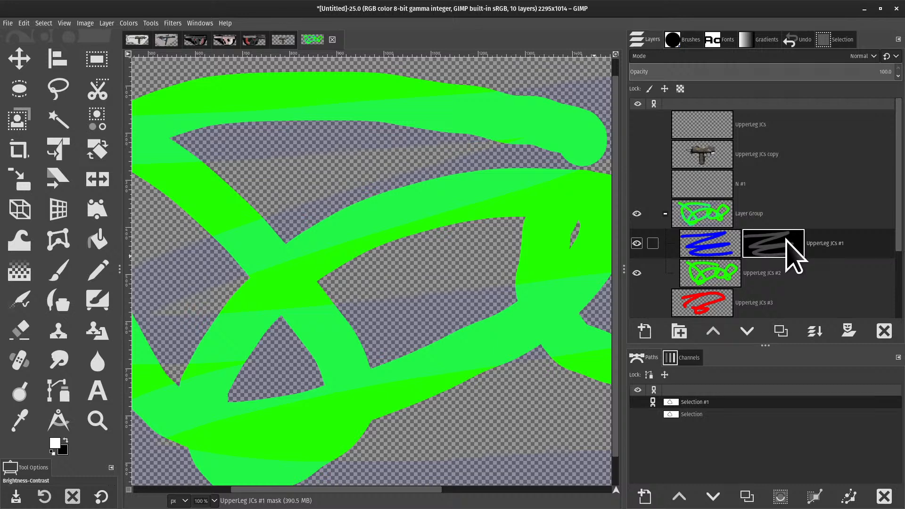
# - Undo the blue layer's grayscale mask and the reversal of the layer order
pyautogui.hotkey('ctrl', 'z')
pyautogui.hotkey('ctrl', 'z')
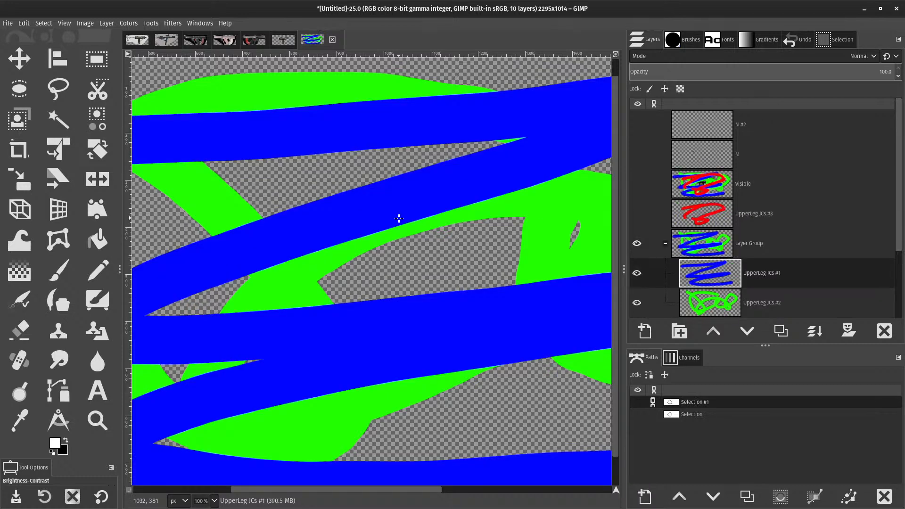
pyautogui.scroll(-2, 656, 223)
pyautogui.scroll(-2, 586, 246)
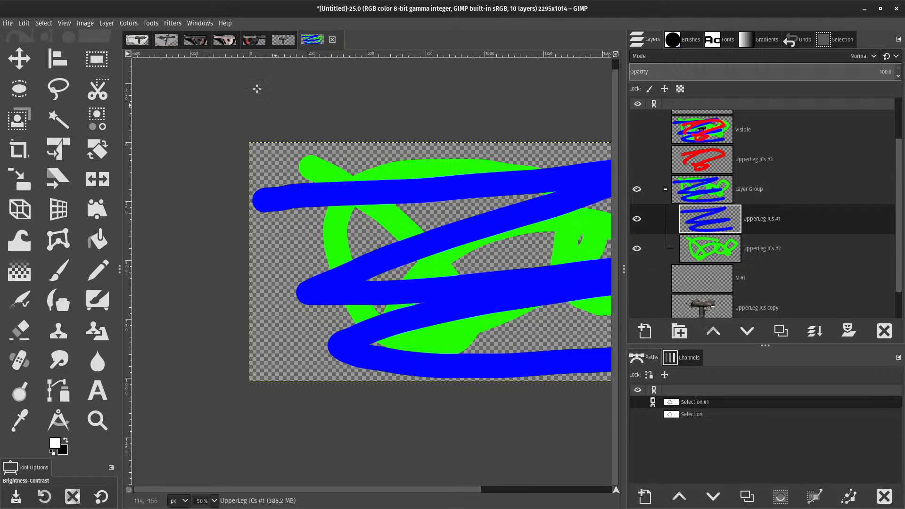
pyautogui.click(108, 24)
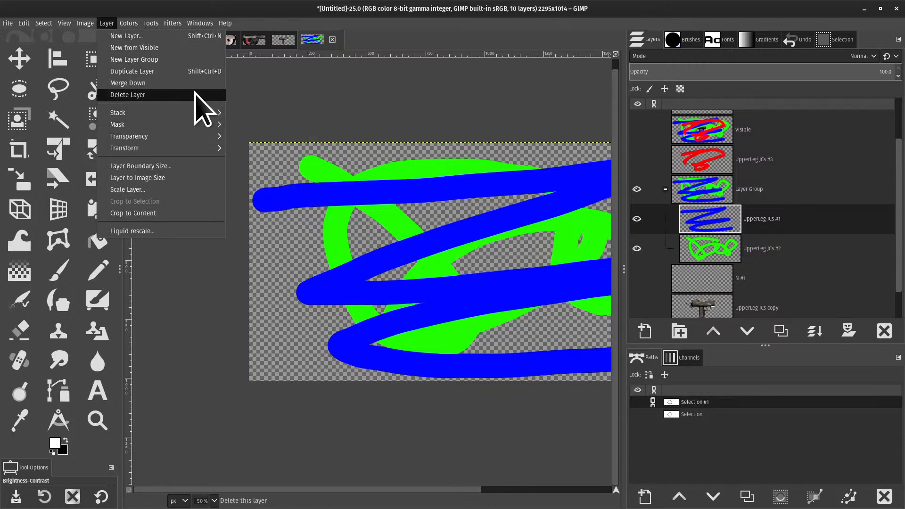
pyautogui.moveTo(173, 135)
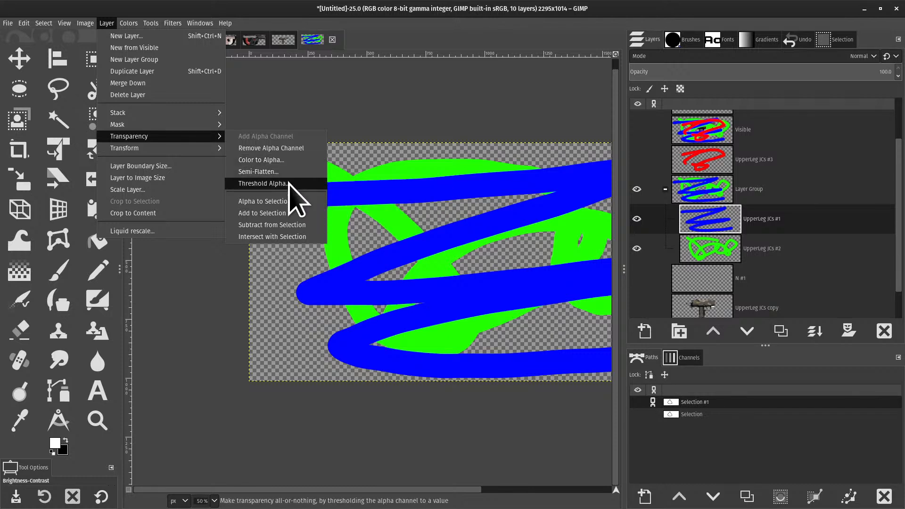
pyautogui.press('Escape')
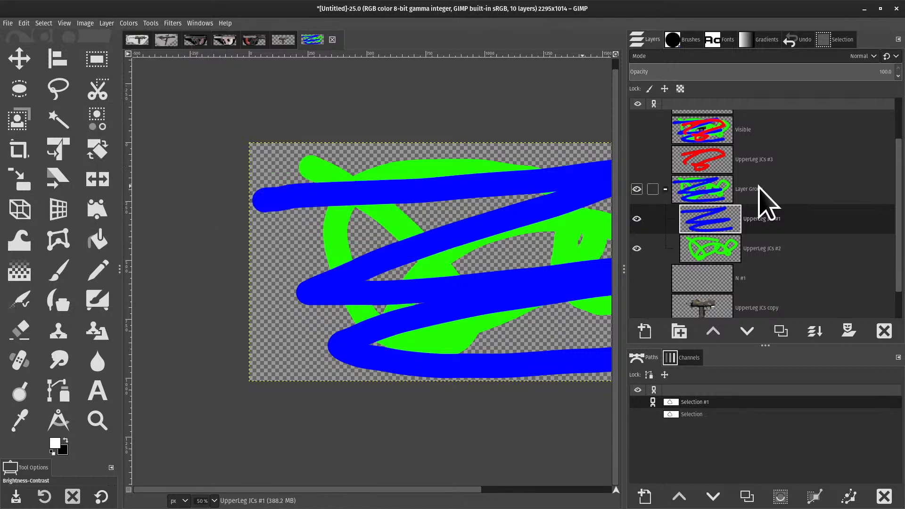
# - Select the opaque strokes of the blue UpperLeg JCs #1 layer with Alpha to Selection
pyautogui.rightClick(725, 216)
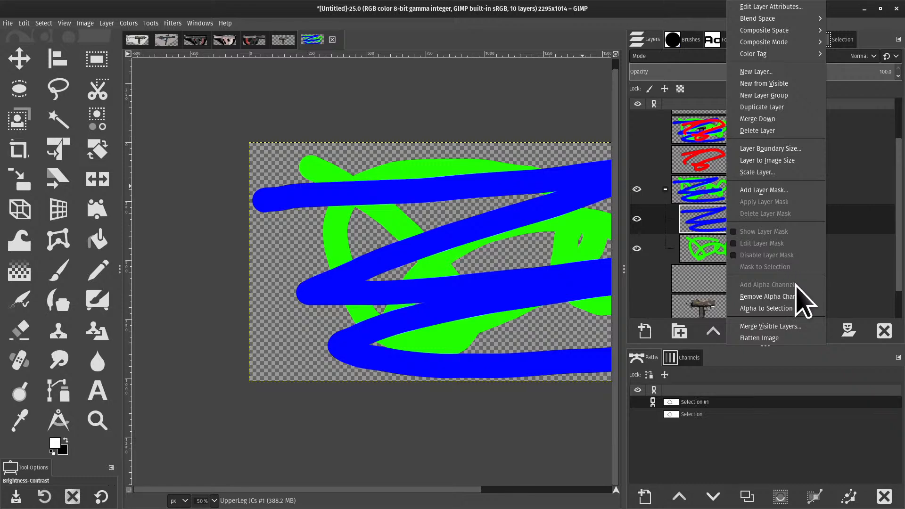
pyautogui.click(778, 309)
pyautogui.hscroll(5, 404, 262)
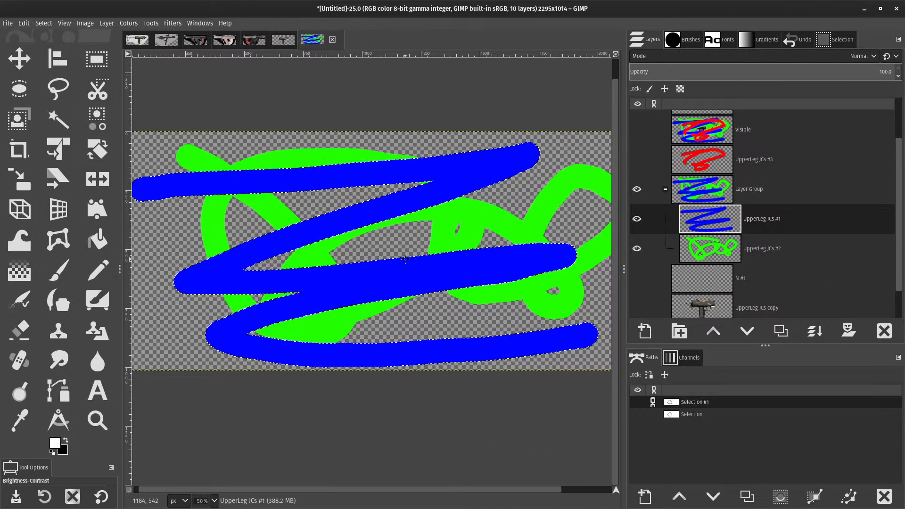
pyautogui.scroll(-1, 406, 259)
pyautogui.scroll(1, 405, 258)
# - Cut the selected blue strokes, paste them as a floating selection and move it toward the lower right of the canvas
pyautogui.hotkey('ctrl', 'x')
pyautogui.hotkey('ctrl', 'v')
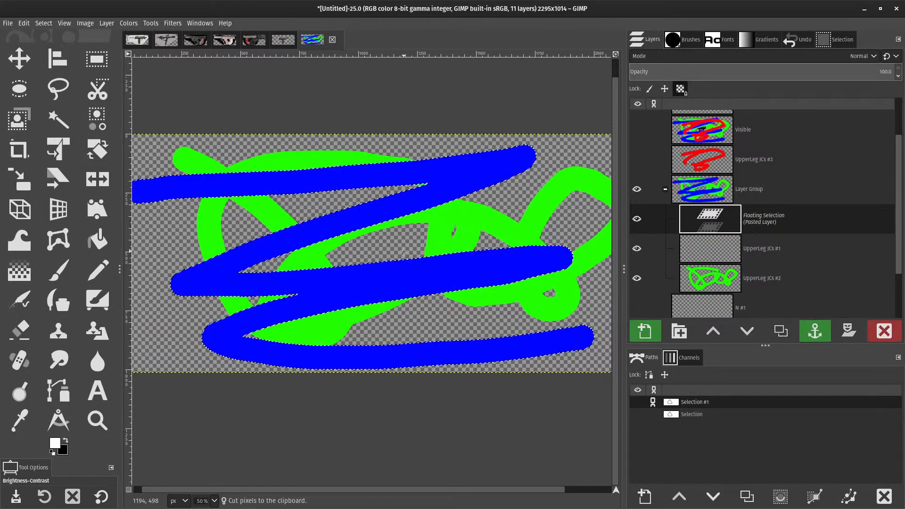
pyautogui.moveTo(385, 286); pyautogui.dragTo(296, 248)
pyautogui.press('Escape')
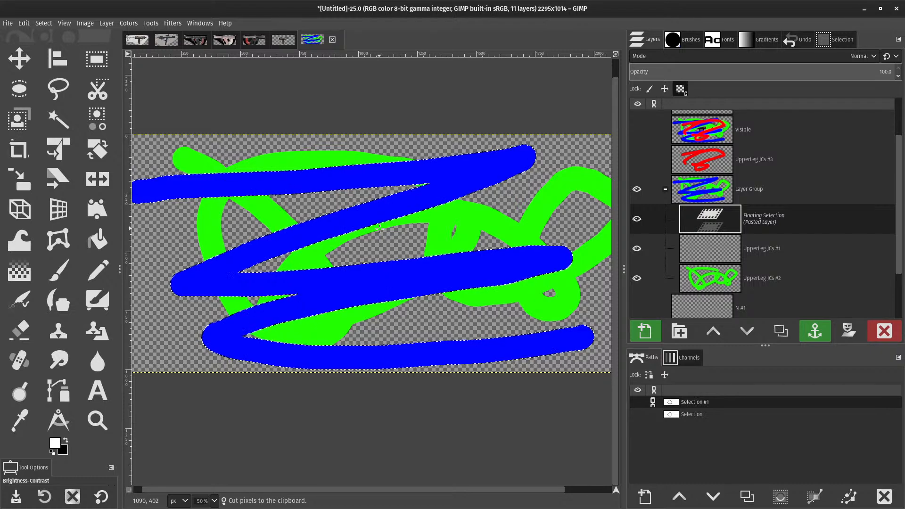
pyautogui.press('m')
pyautogui.moveTo(367, 260); pyautogui.dragTo(420, 310)
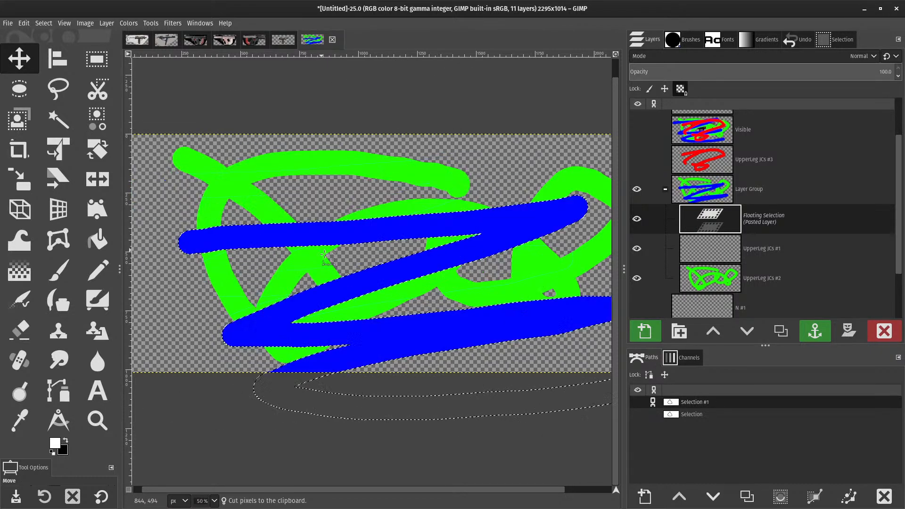
# - Undo the move, paste and cut of the blue strokes and clear the alpha selection
pyautogui.hotkey('ctrl', 'z')
pyautogui.hotkey('ctrl', 'z')
pyautogui.hotkey('ctrl', 'z')
pyautogui.rightClick(732, 211)
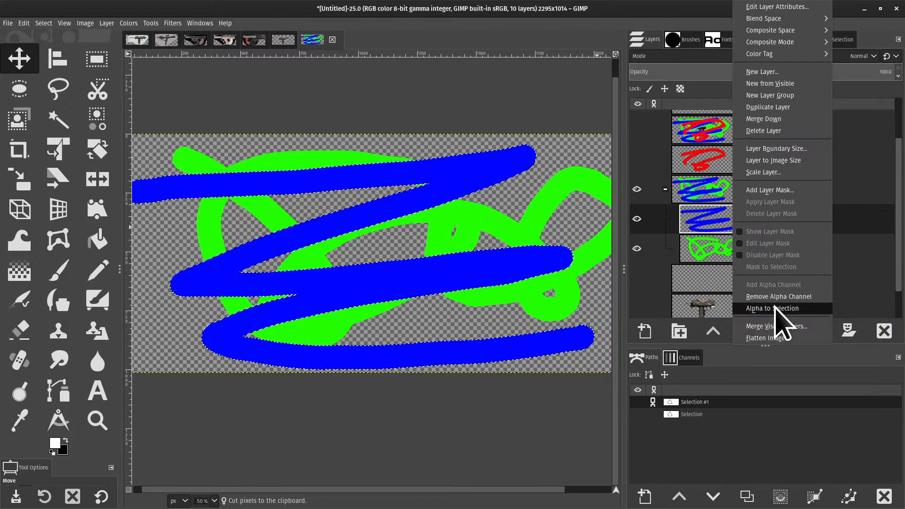
pyautogui.click(775, 309)
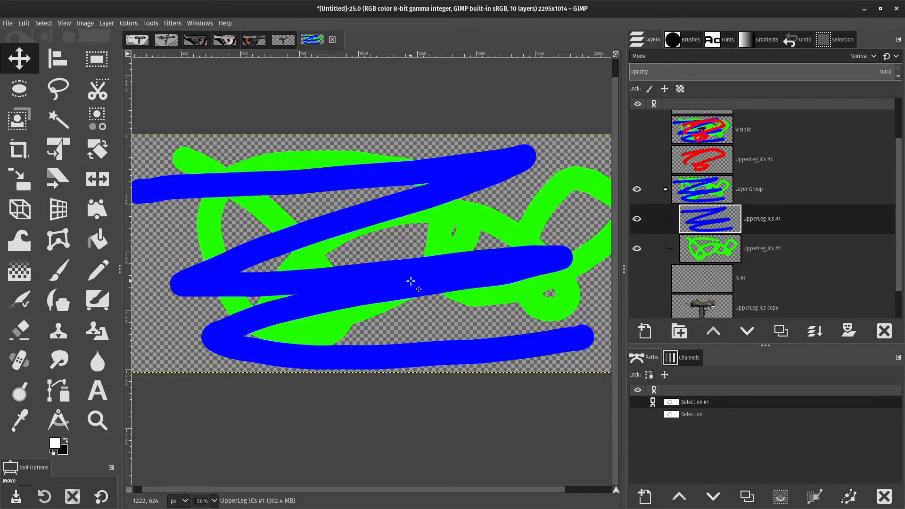
# - Cut the whole content of the blue UpperLeg JCs #1 layer, paste it back and anchor the floating selection
pyautogui.hotkey('ctrl', 'x')
pyautogui.hotkey('ctrl', 'v')
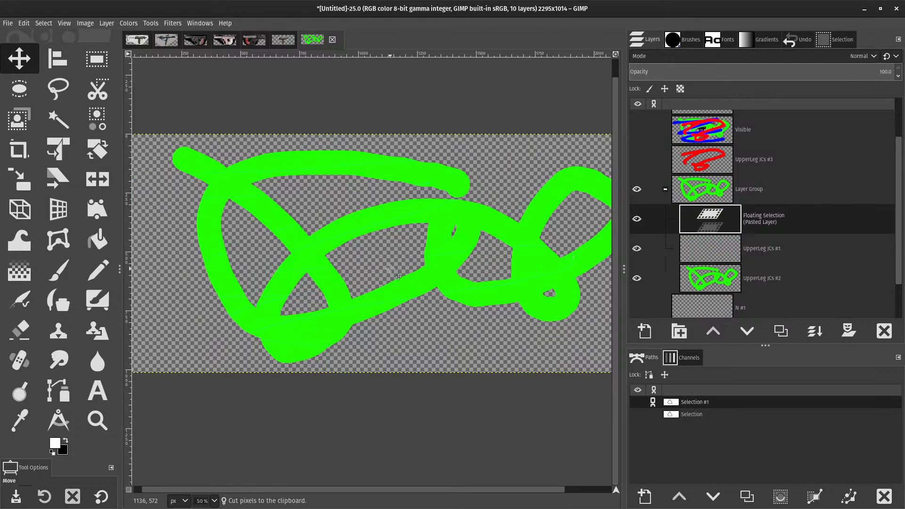
pyautogui.hotkey('ctrl', 'h')
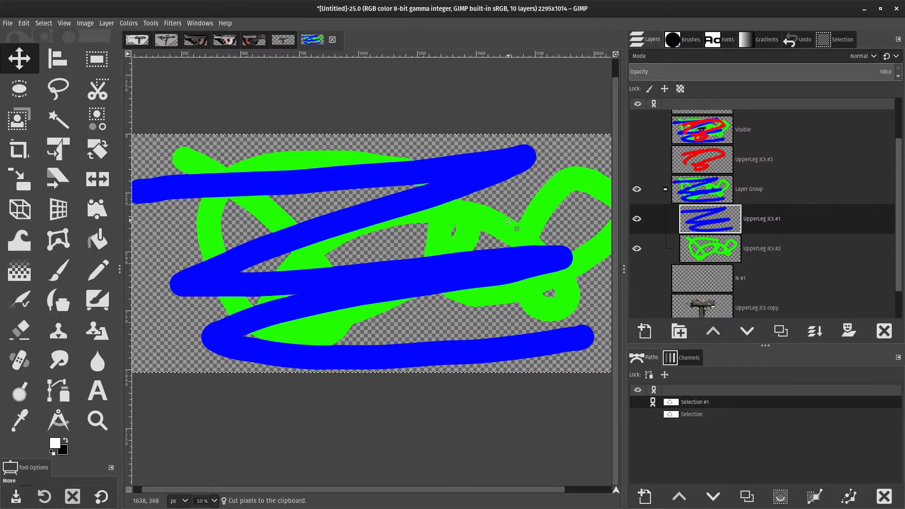
# - Flip the blue UpperLeg JCs #1 layer horizontally and undo the flip
pyautogui.press('-')
pyautogui.click(107, 23)
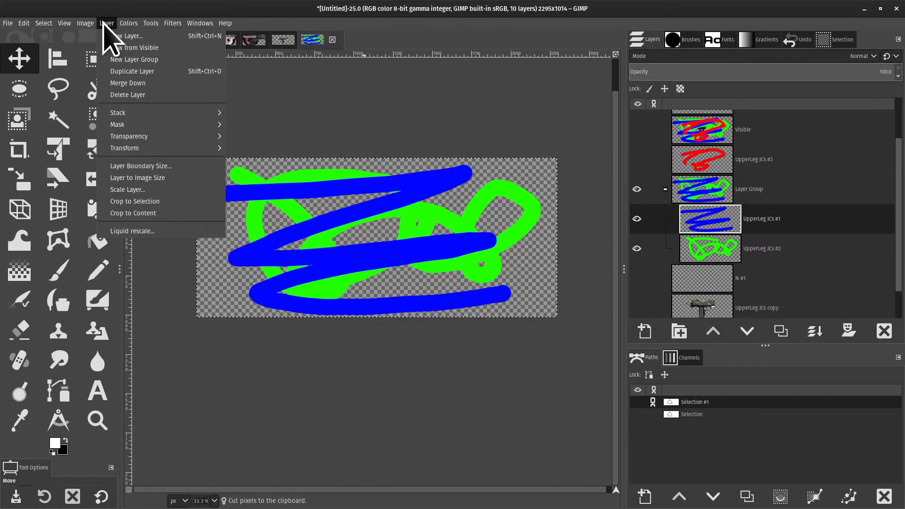
pyautogui.moveTo(153, 149)
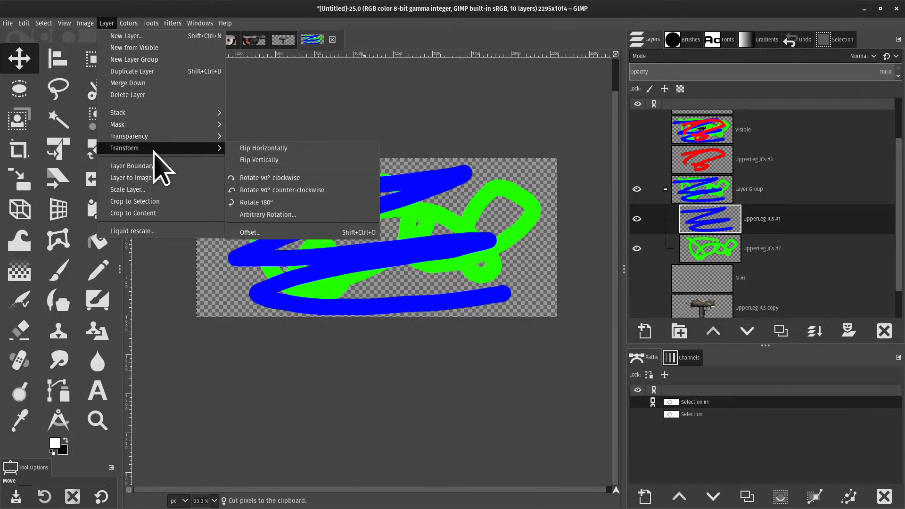
pyautogui.click(268, 148)
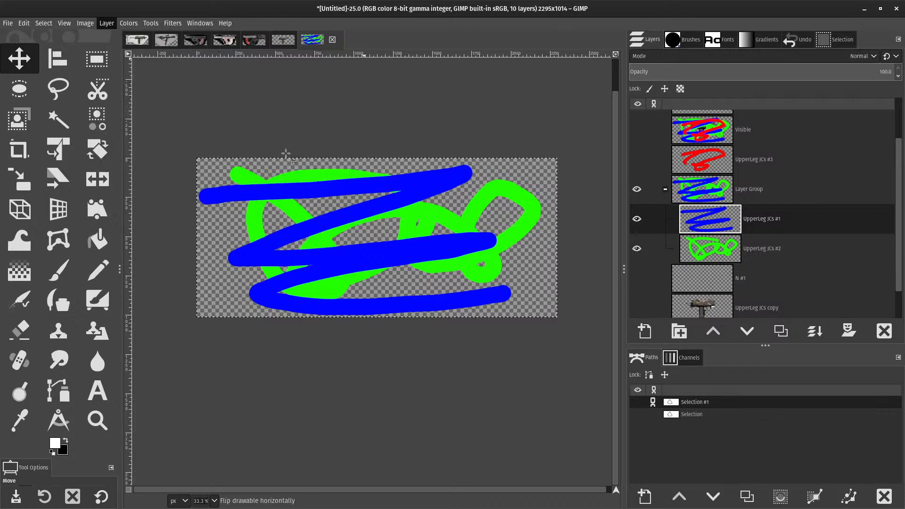
pyautogui.hotkey('ctrl', 'z')
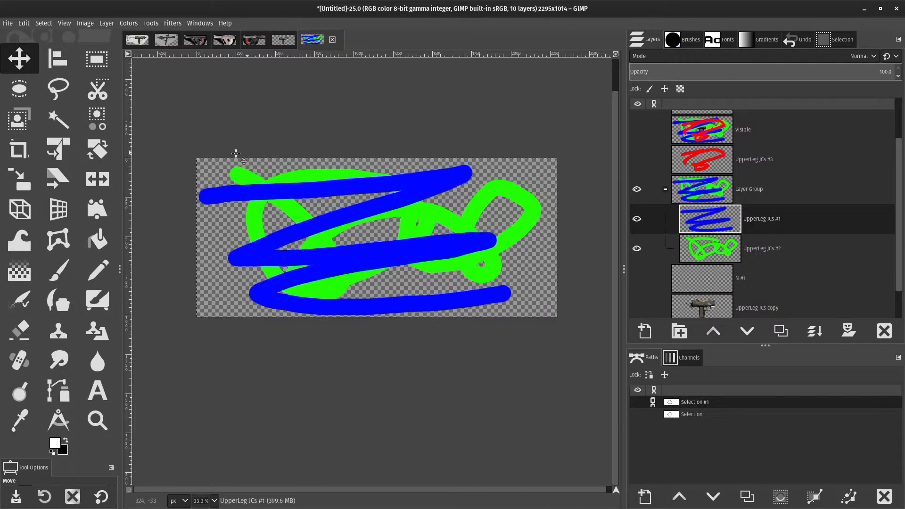
pyautogui.click(127, 24)
pyautogui.moveTo(111, 22)
pyautogui.moveTo(124, 148)
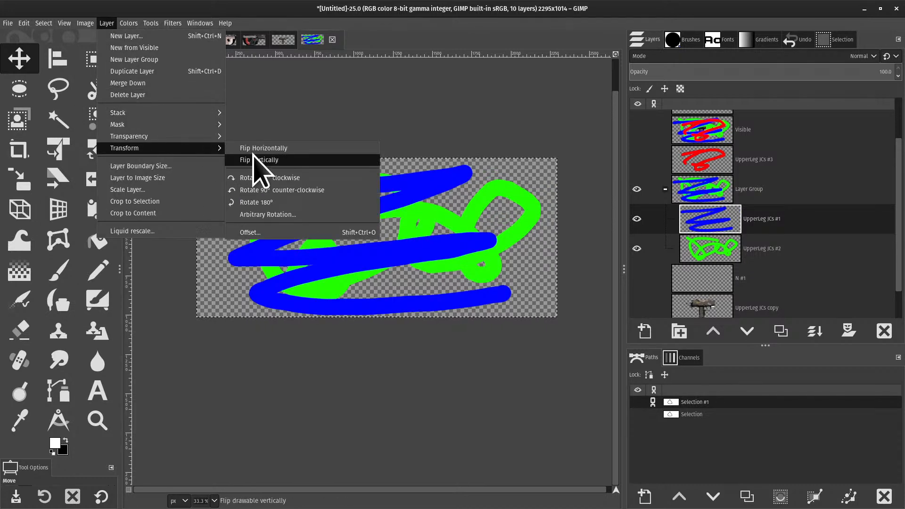
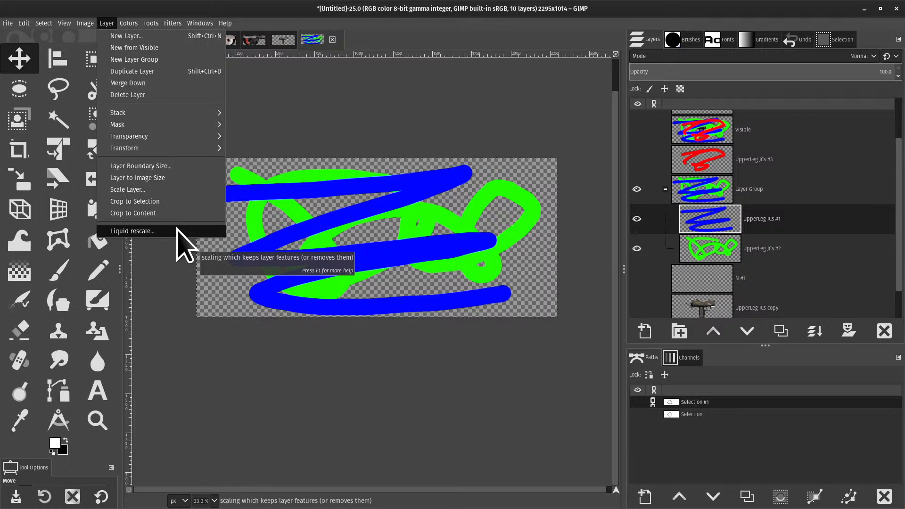
pyautogui.click(101, 24)
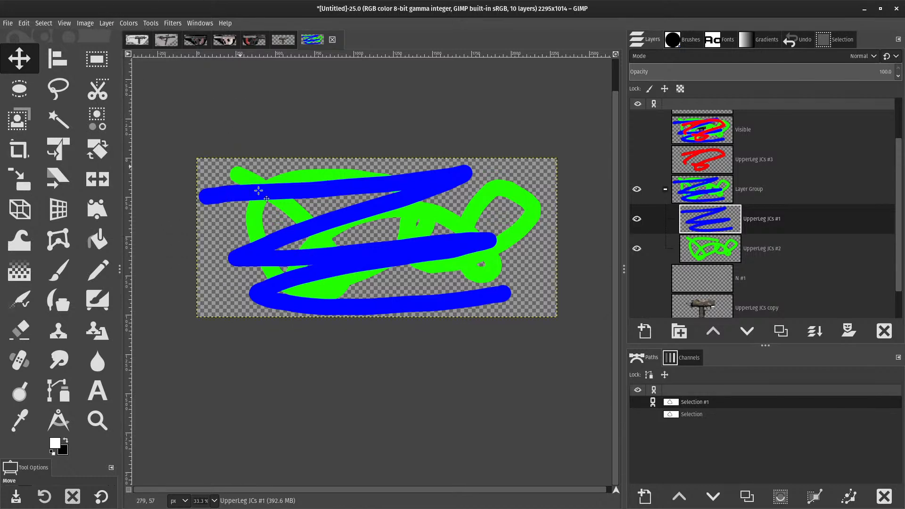
pyautogui.click(105, 24)
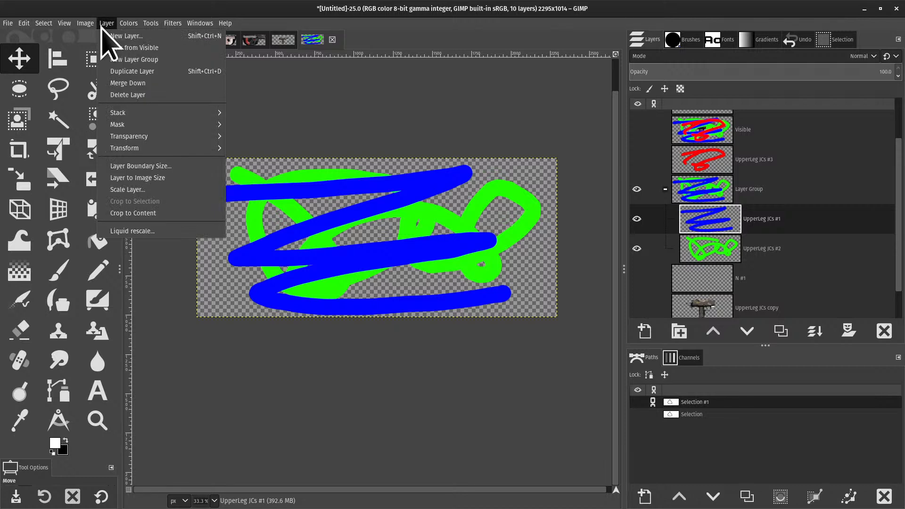
# - Activate and show the UpperLeg JCs copy layer, move N #1 into the Layer Group and hide that group
pyautogui.moveTo(124, 24)
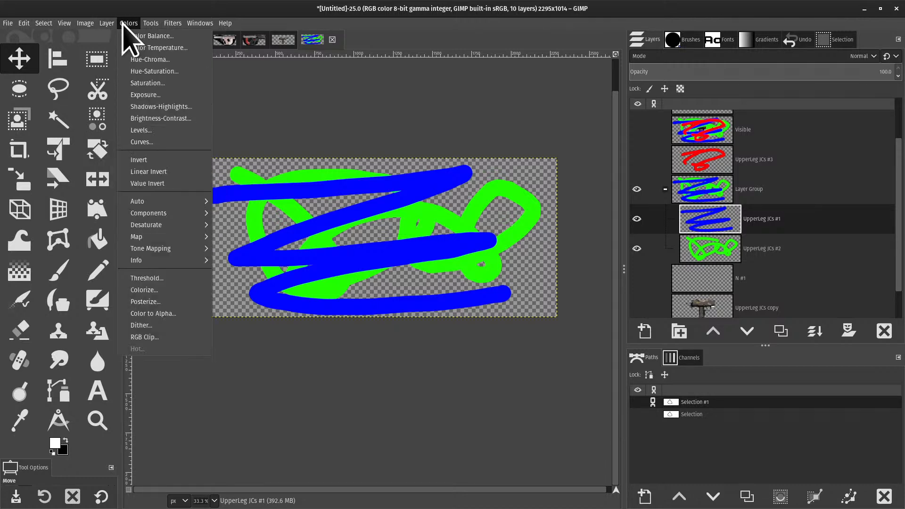
pyautogui.click(122, 24)
pyautogui.click(128, 23)
pyautogui.click(174, 44)
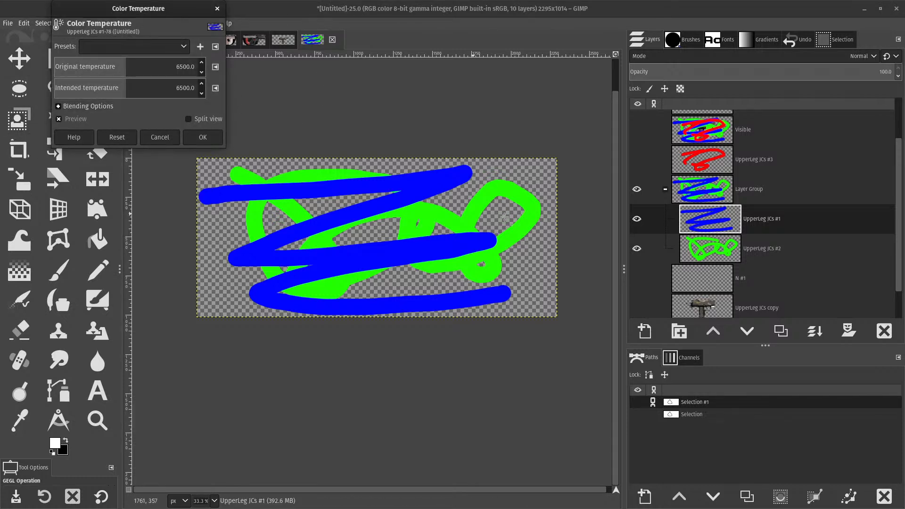
pyautogui.click(702, 310)
pyautogui.click(637, 303)
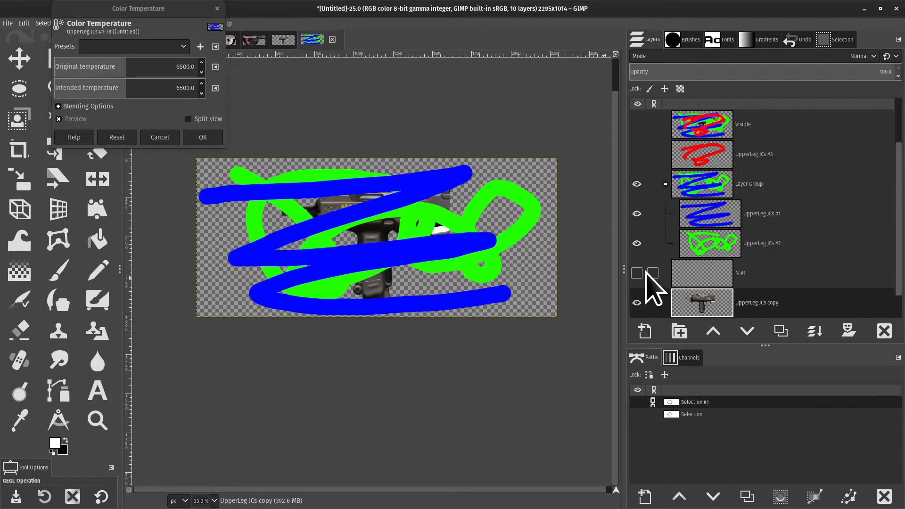
pyautogui.moveTo(646, 273); pyautogui.dragTo(642, 218)
pyautogui.click(637, 184)
pyautogui.keyDown('ctrl'); pyautogui.scroll(2, 396, 229); pyautogui.keyUp('ctrl')
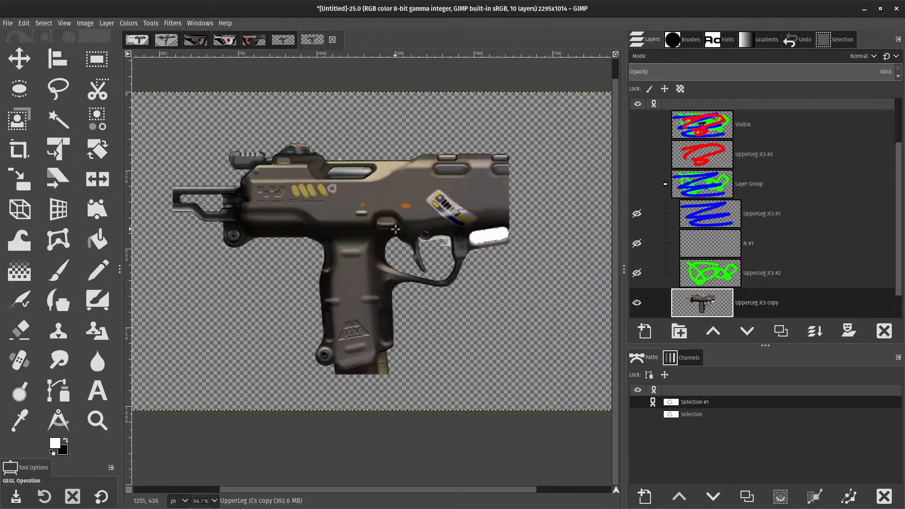
# - Try Color Temperature on the UpperLeg JCs copy layer with original temperature about 4908 and intended temperature 12000, and cancel it
pyautogui.hotkey('ctrl', 'shift', 'f')
pyautogui.moveTo(126, 72); pyautogui.dragTo(350, 71)
pyautogui.press('Escape')
pyautogui.hotkey('ctrl', 'z')
pyautogui.hotkey('ctrl', 'z')
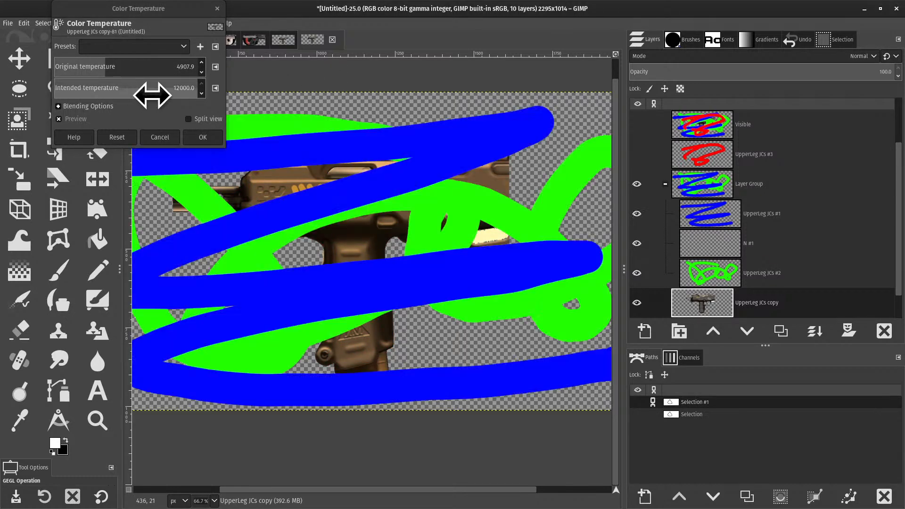
pyautogui.hotkey('ctrl', 'y')
pyautogui.hotkey('ctrl', 'y')
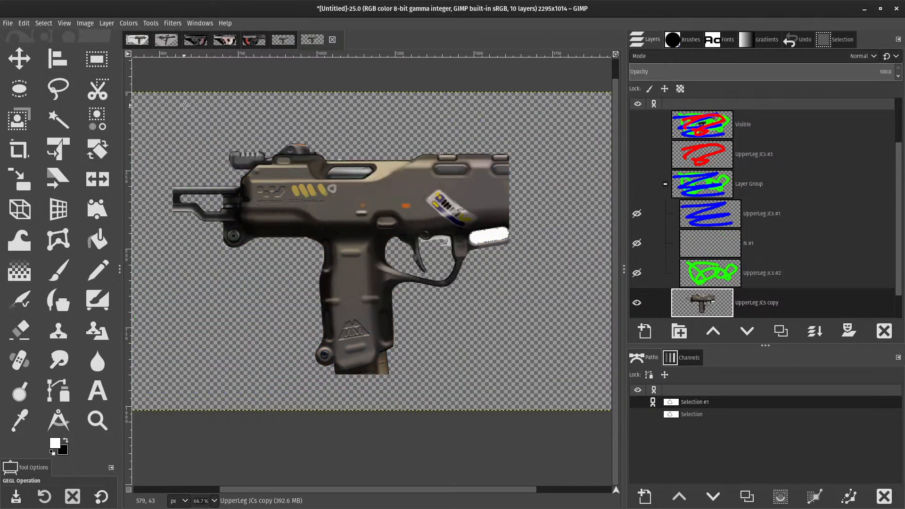
pyautogui.hotkey('ctrl', 'shift', 'f')
pyautogui.moveTo(162, 75); pyautogui.dragTo(127, 74)
pyautogui.press('Escape')
pyautogui.click(129, 23)
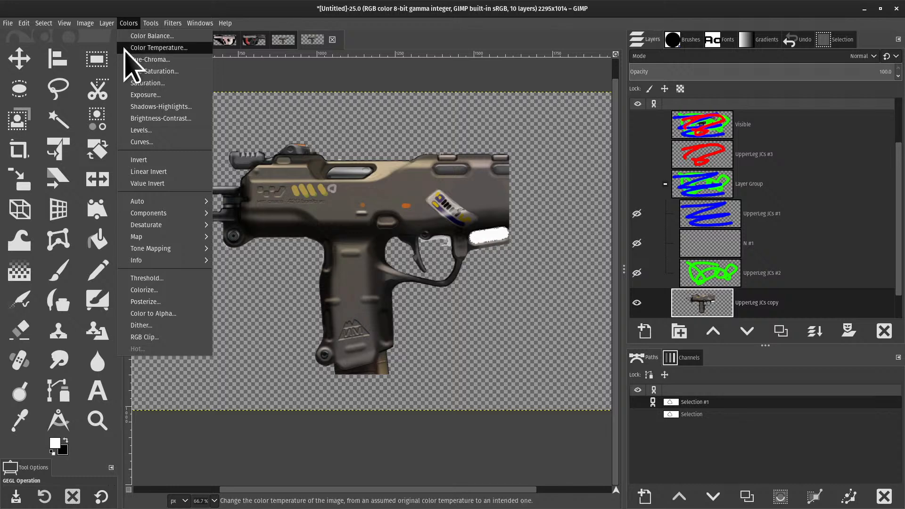
pyautogui.click(126, 59)
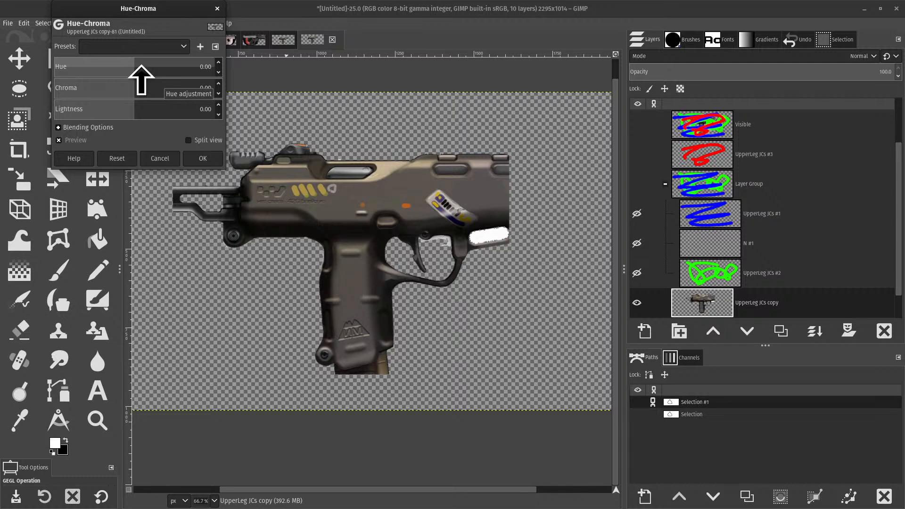
pyautogui.press('Escape')
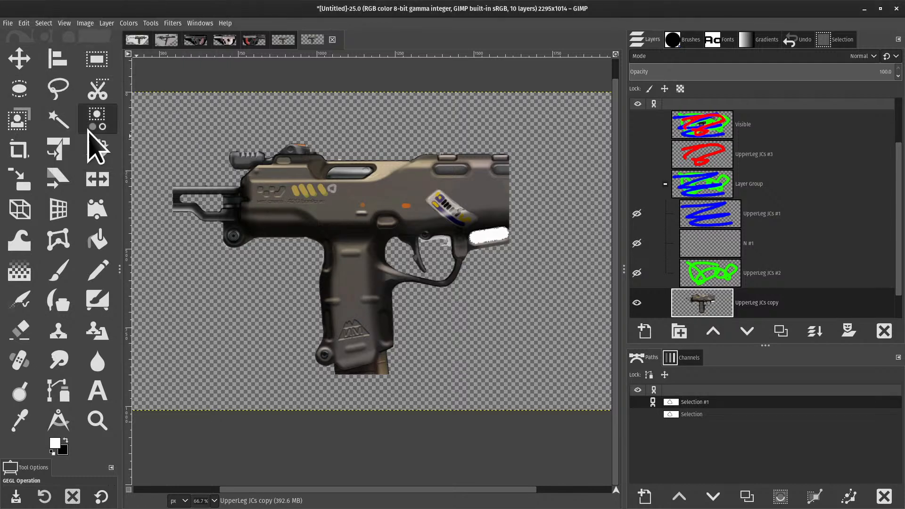
# - Swap the foreground and background colours and open the background colour for editing
pyautogui.click(65, 440)
pyautogui.click(64, 450)
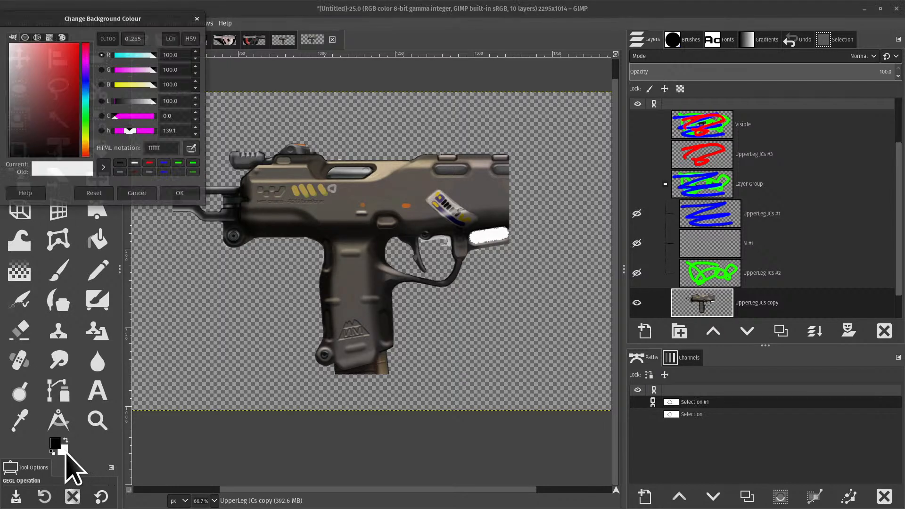
pyautogui.moveTo(136, 9); pyautogui.dragTo(373, 126)
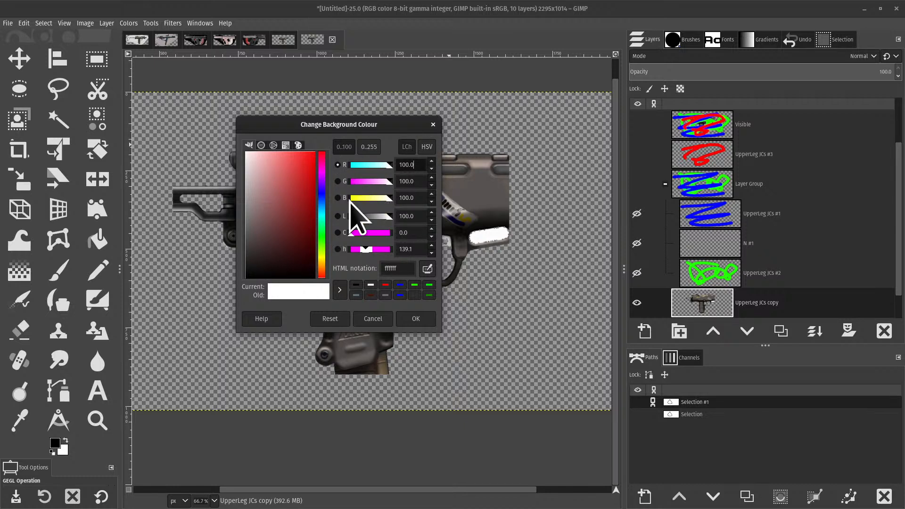
# - Set the background colour's red, green and blue values to 0
pyautogui.press('BackSpace')
pyautogui.press('BackSpace')
pyautogui.press('BackSpace')
pyautogui.press('BackSpace')
pyautogui.press('Return')
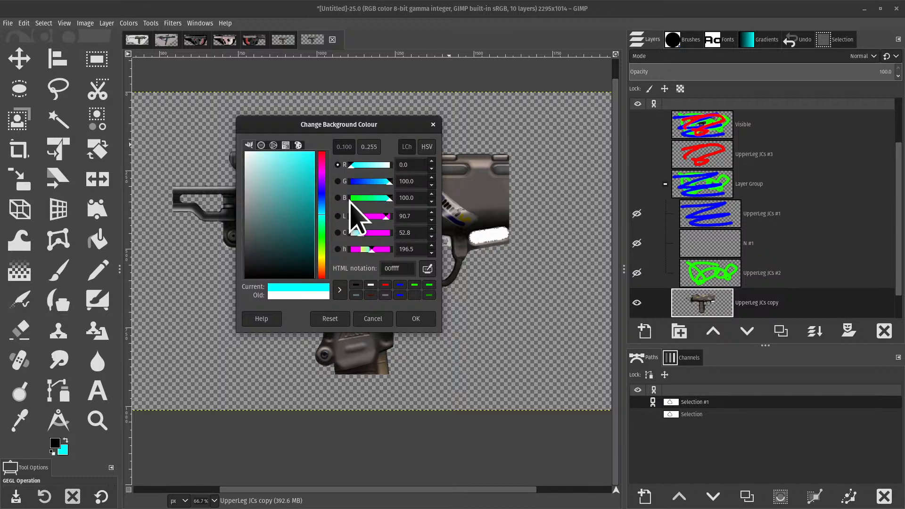
pyautogui.press('BackSpace')
pyautogui.press('Return')
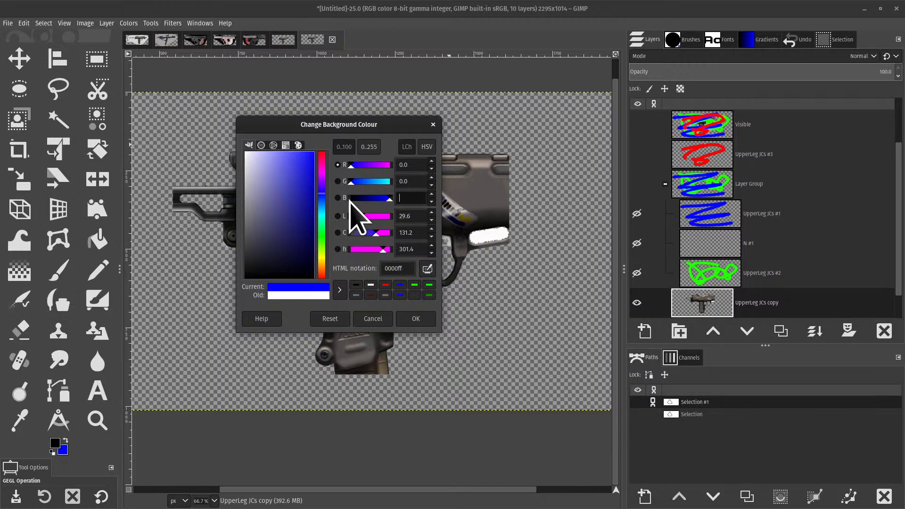
pyautogui.write('0')
pyautogui.press('Return')
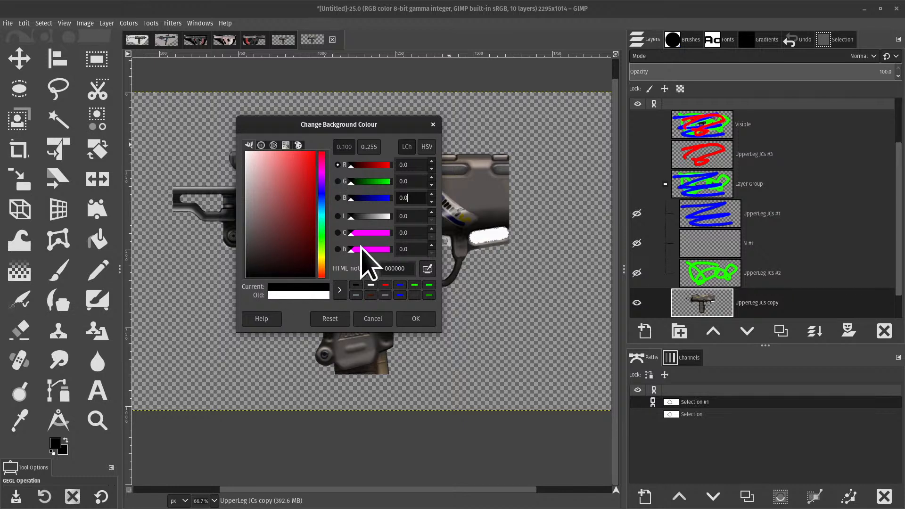
# - Make the background colour white and switch the RGB scale to 0..255 and back to 0..100
pyautogui.click(371, 285)
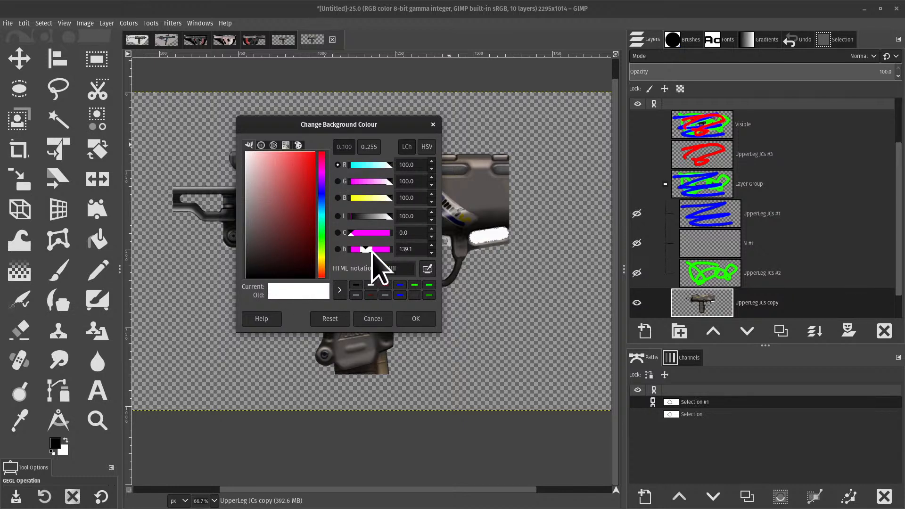
pyautogui.click(369, 148)
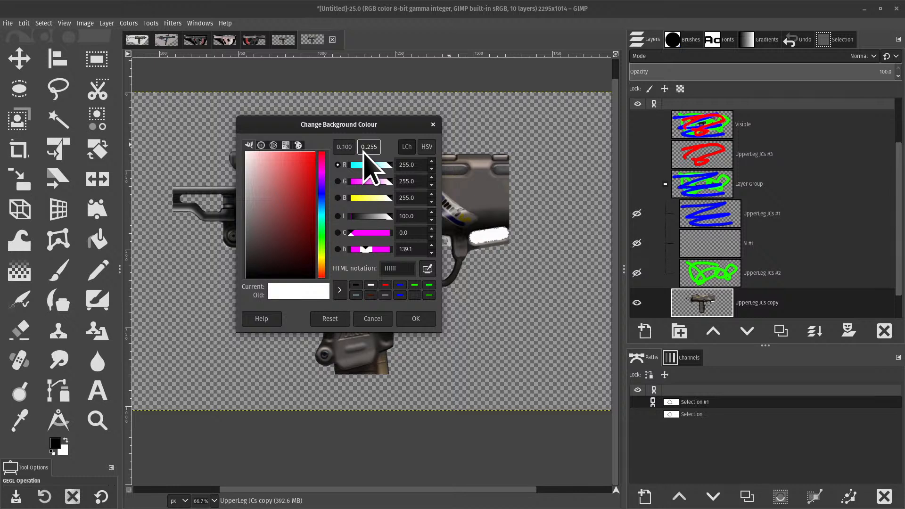
pyautogui.click(342, 150)
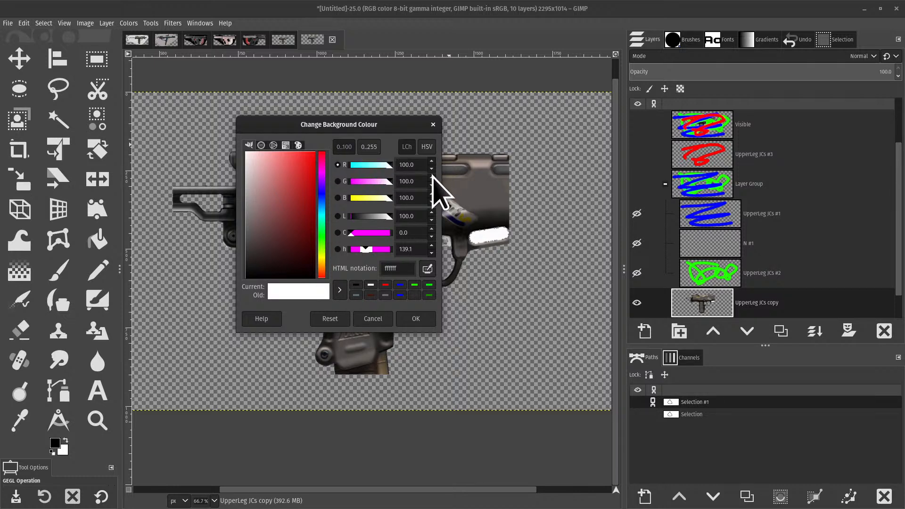
# - Set the background colour's red, green and blue values to 50 for a mid grey
pyautogui.click(409, 165)
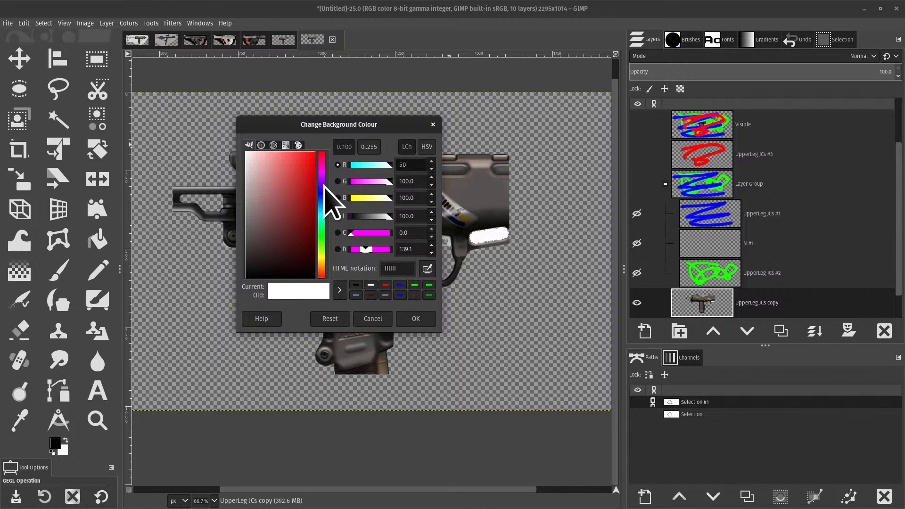
pyautogui.write('50')
pyautogui.press('Return')
pyautogui.write('50')
pyautogui.press('Return')
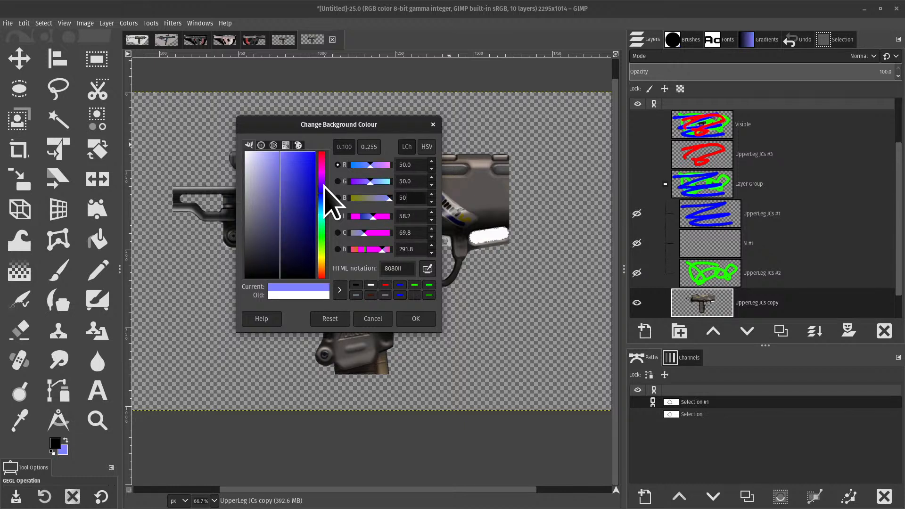
pyautogui.write('50')
pyautogui.press('Return')
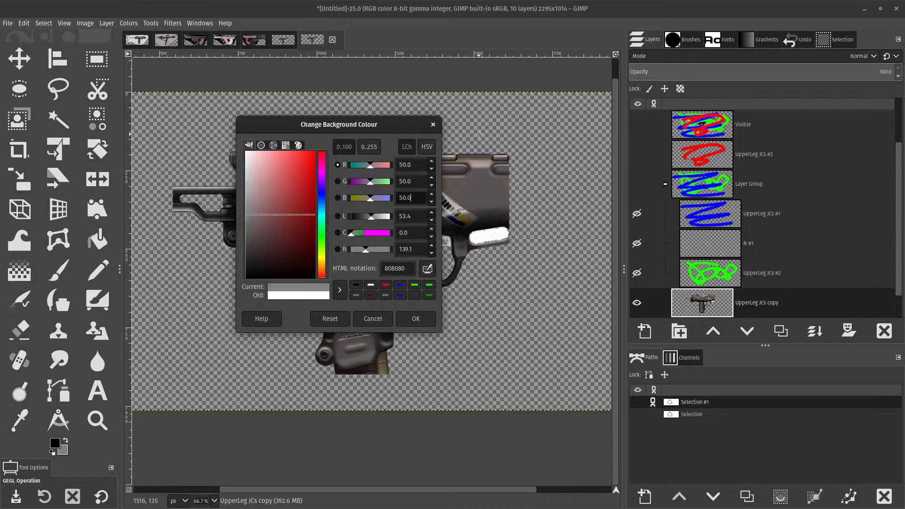
# - Switch the background colour editor to HSV and pick a green with hue about 109, saturation 100 and value 100
pyautogui.click(427, 147)
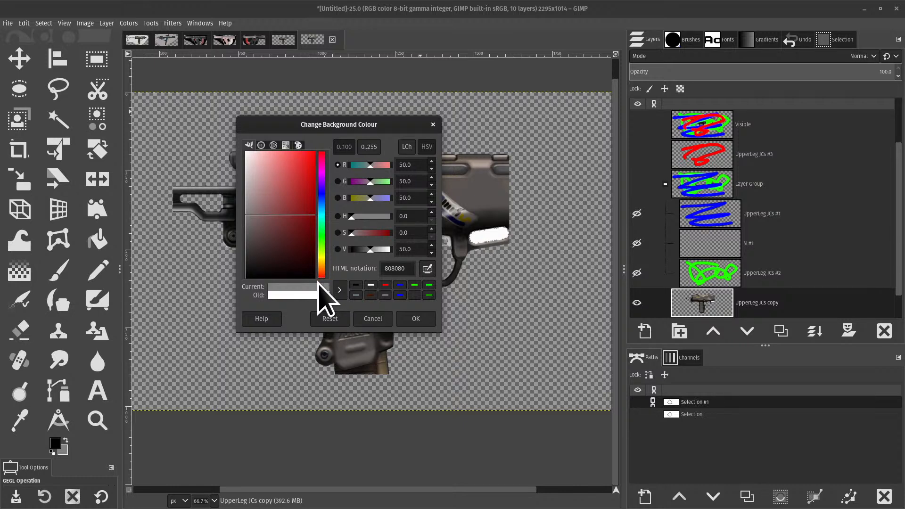
pyautogui.click(323, 260)
pyautogui.moveTo(322, 259); pyautogui.dragTo(320, 239)
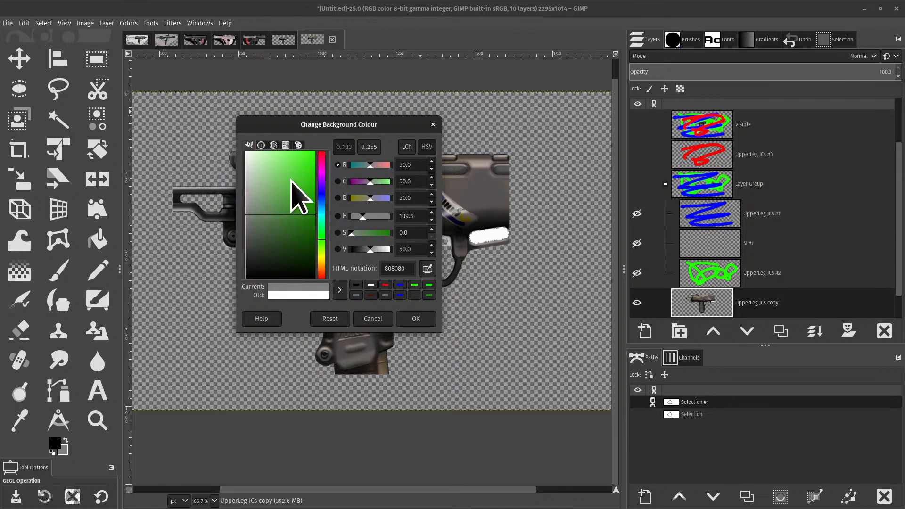
pyautogui.moveTo(292, 180); pyautogui.dragTo(323, 150)
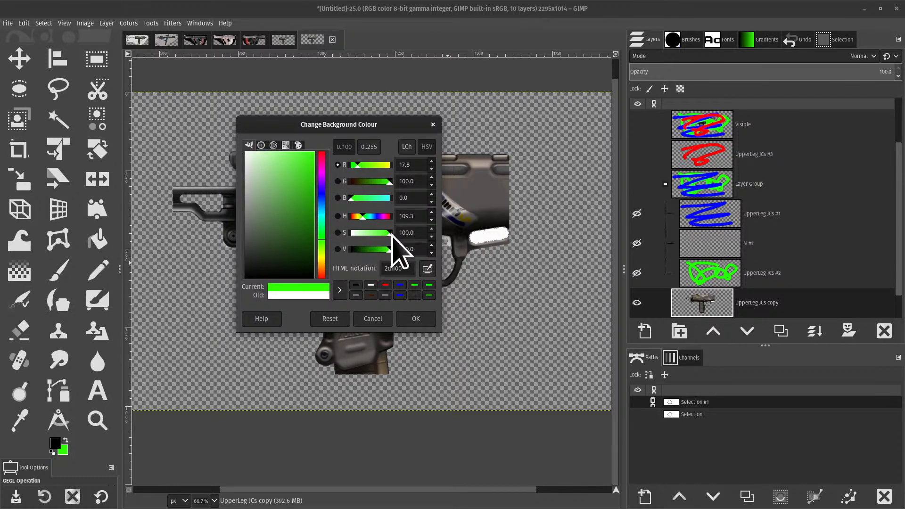
# - Vary the background colour's saturation, shift its hue to a blue of about 244 and reduce the saturation to 0
pyautogui.moveTo(389, 234); pyautogui.dragTo(471, 253)
pyautogui.moveTo(391, 234); pyautogui.dragTo(556, 237)
pyautogui.moveTo(372, 216); pyautogui.dragTo(379, 220)
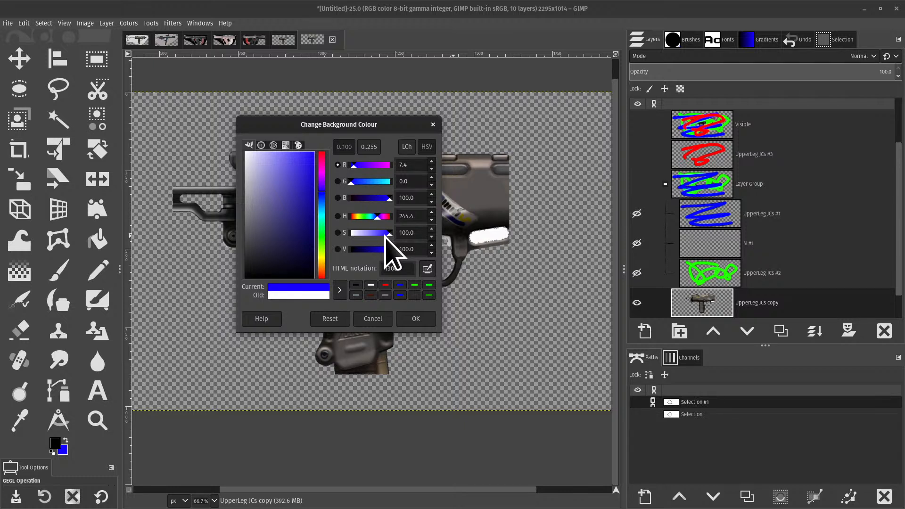
pyautogui.moveTo(388, 236); pyautogui.dragTo(334, 259)
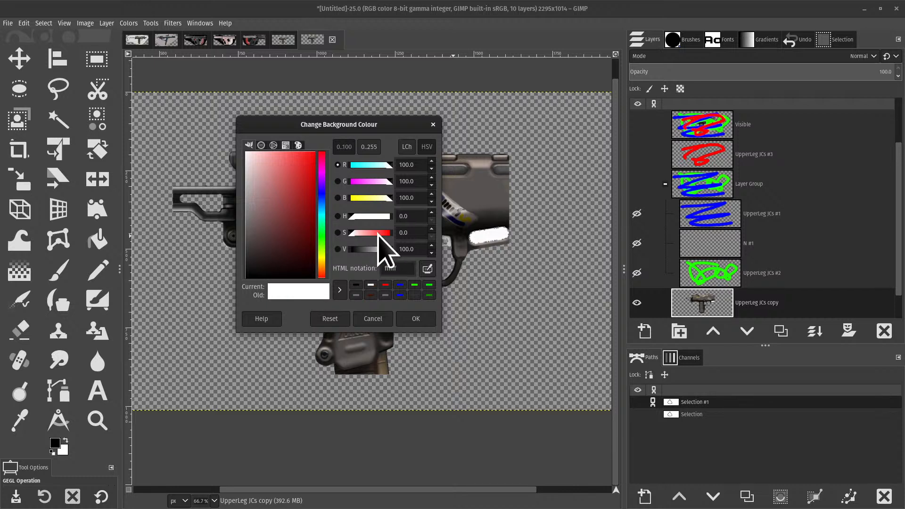
# - Choose the recent blue as the background colour and lower its HSV value to about 52
pyautogui.click(398, 285)
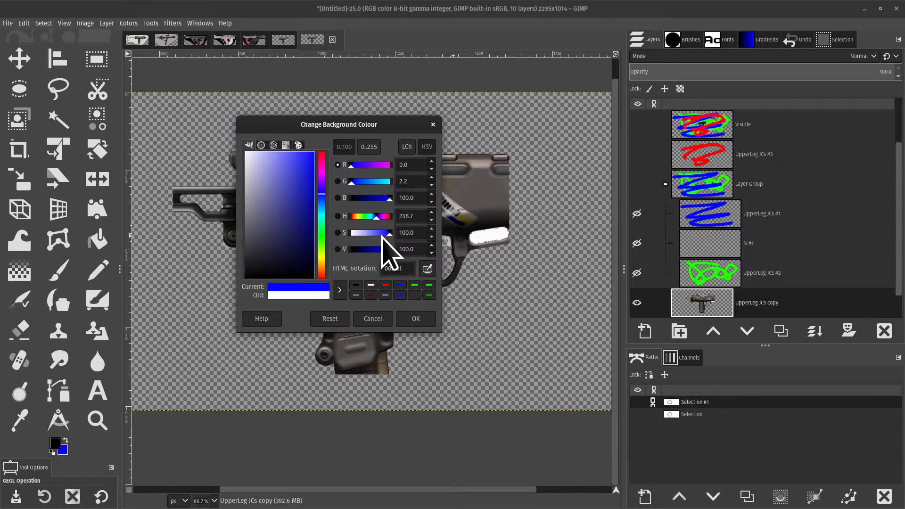
pyautogui.moveTo(390, 234)
pyautogui.mouseDown()
pyautogui.moveTo(358, 236)
pyautogui.moveTo(397, 244)
pyautogui.mouseUp()
pyautogui.moveTo(390, 249); pyautogui.dragTo(371, 251)
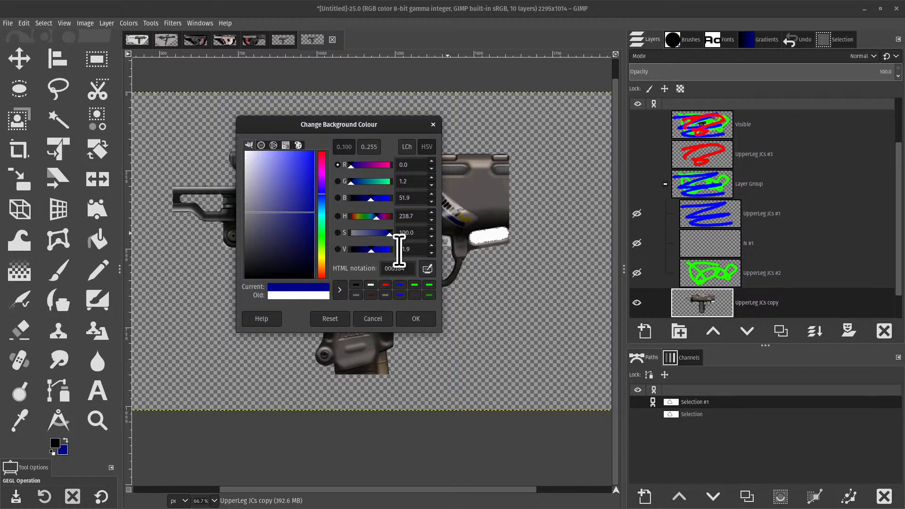
# - Try the background colour as a neutral grey with saturation 0 and value 50, lighten it to about 55.6, and discard the change
pyautogui.doubleClick(414, 250)
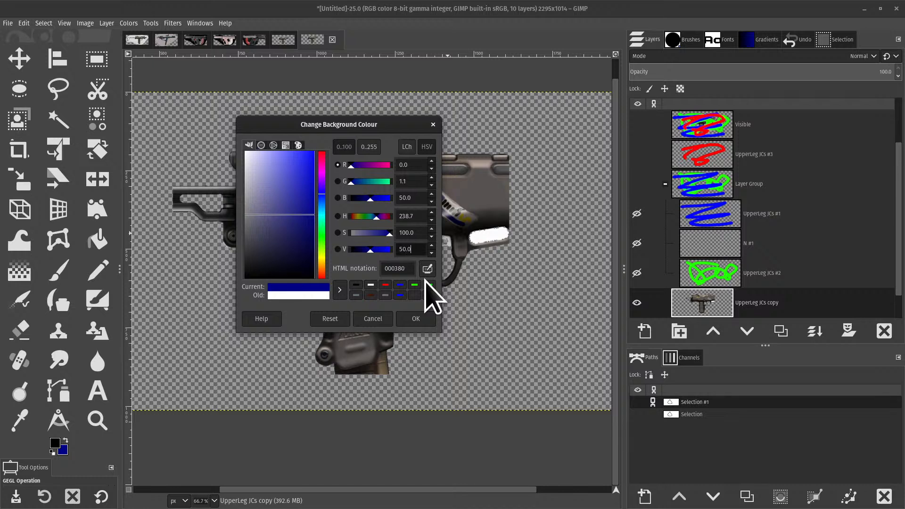
pyautogui.moveTo(390, 235)
pyautogui.mouseDown()
pyautogui.moveTo(347, 235)
pyautogui.moveTo(389, 236)
pyautogui.moveTo(373, 235)
pyautogui.mouseUp()
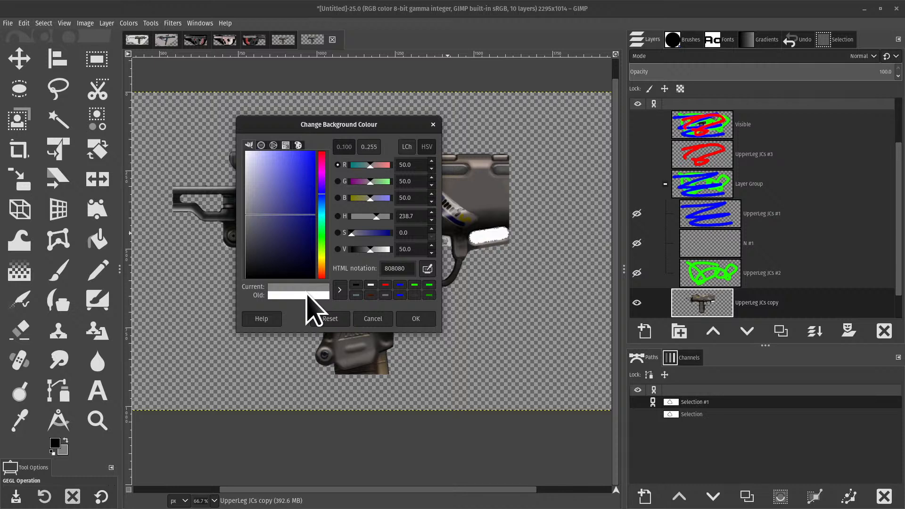
pyautogui.click(416, 165)
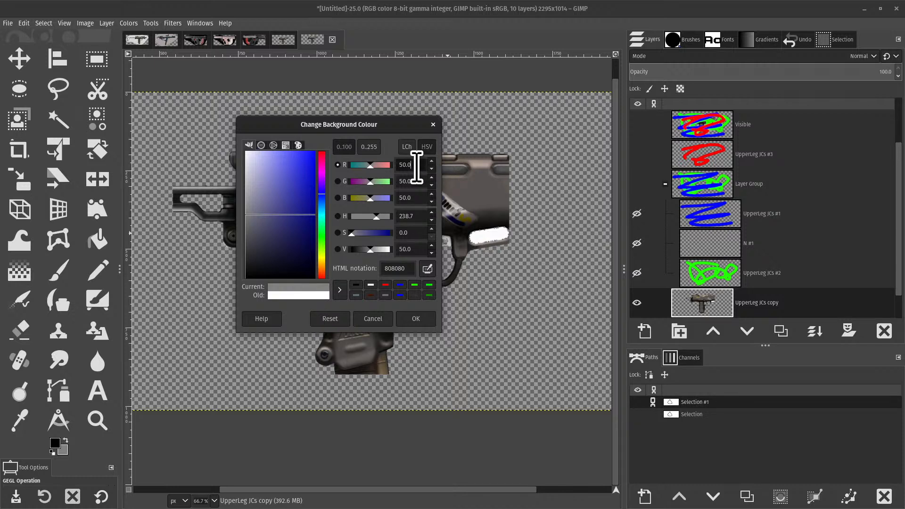
pyautogui.click(418, 232)
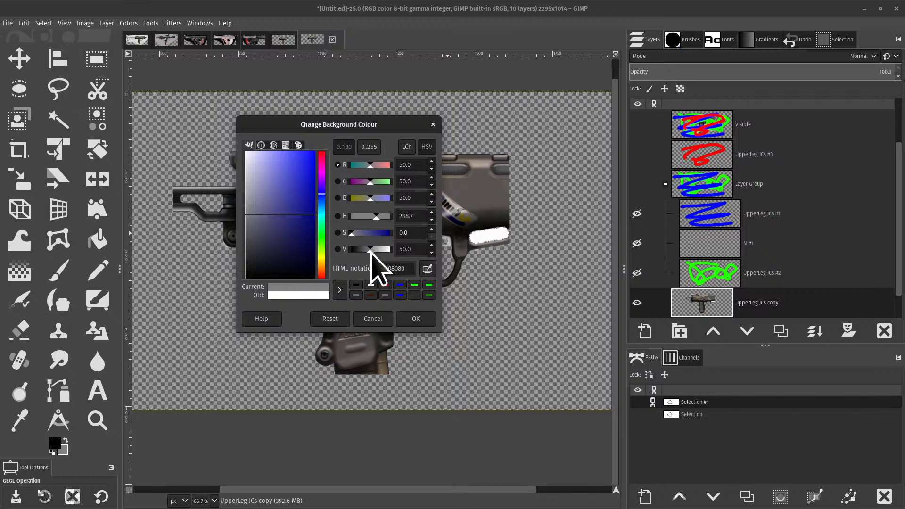
pyautogui.moveTo(373, 249)
pyautogui.mouseDown()
pyautogui.moveTo(409, 254)
pyautogui.moveTo(248, 295)
pyautogui.moveTo(388, 275)
pyautogui.moveTo(372, 265)
pyautogui.mouseUp()
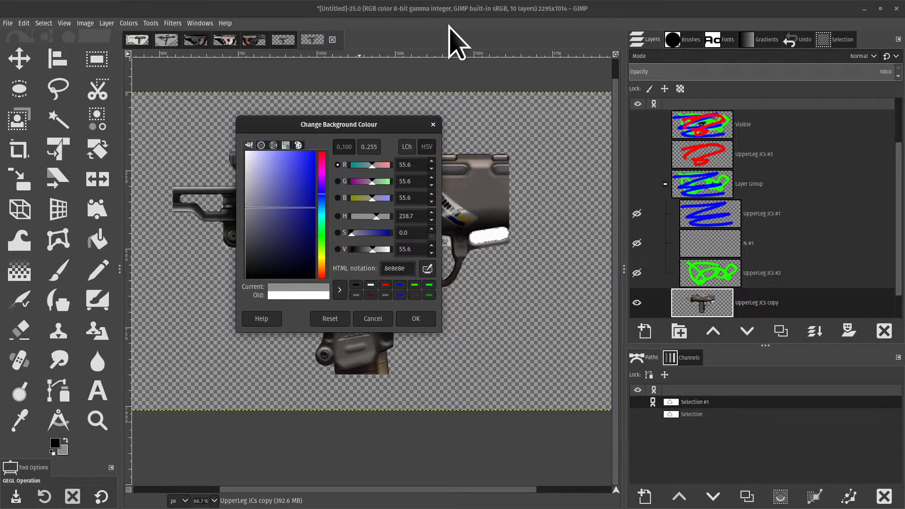
pyautogui.click(434, 125)
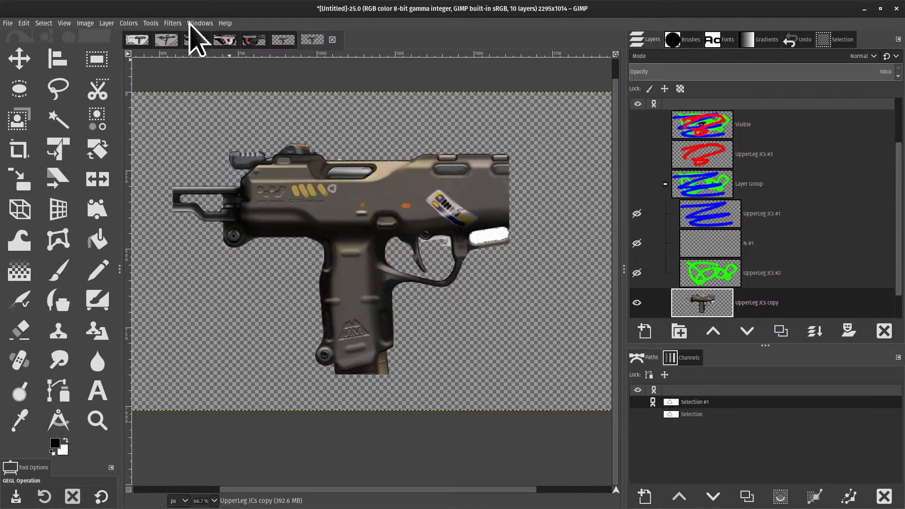
# - Preview Hue-Chroma on the UpperLeg JCs copy layer by varying the hue and raising the chroma to 100, resetting after each
pyautogui.click(131, 23)
pyautogui.click(141, 60)
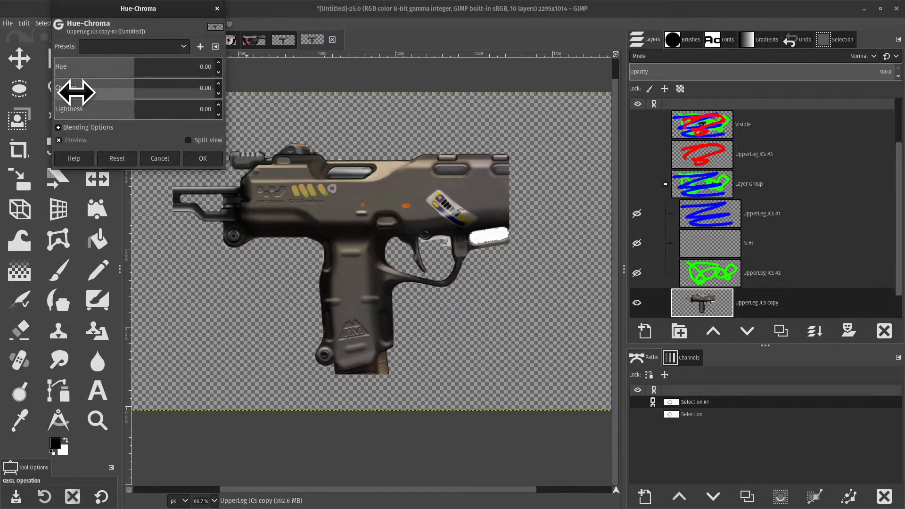
pyautogui.moveTo(148, 69); pyautogui.dragTo(629, 70)
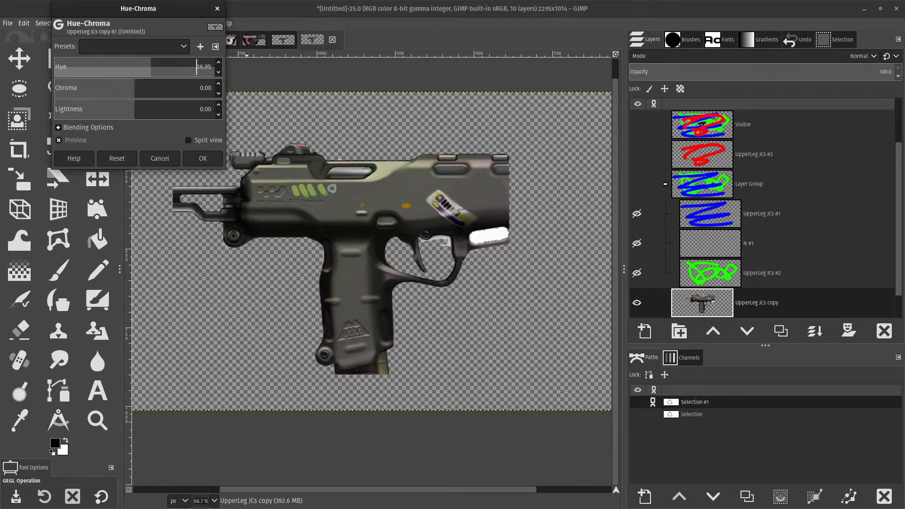
pyautogui.moveTo(214, 68); pyautogui.dragTo(19, 61)
pyautogui.click(117, 158)
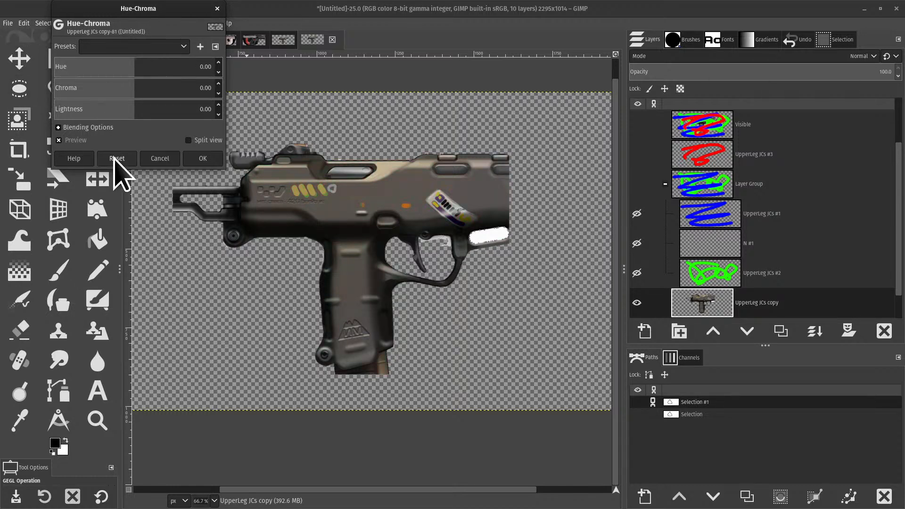
pyautogui.moveTo(137, 93); pyautogui.dragTo(653, 90)
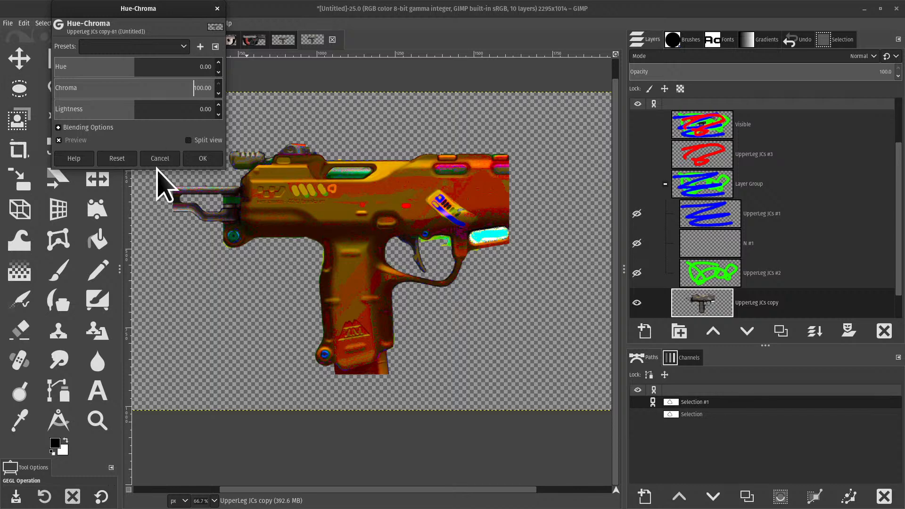
pyautogui.click(124, 160)
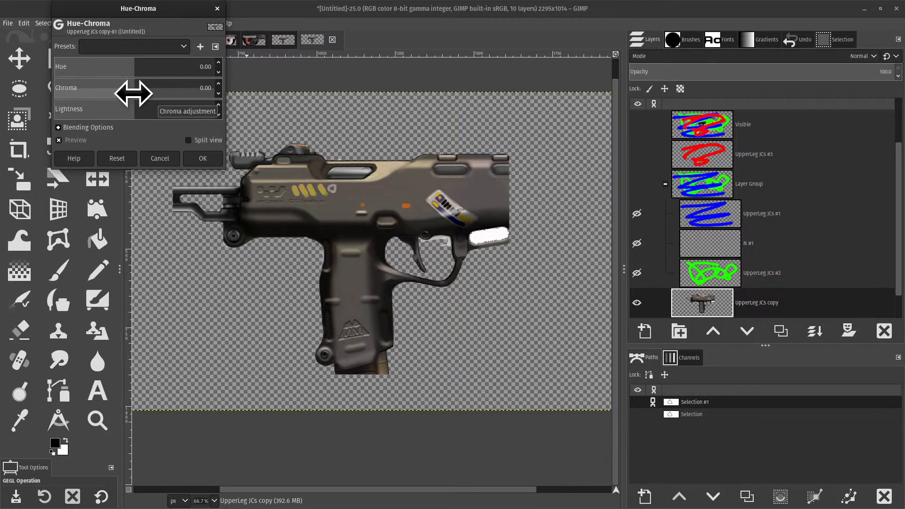
# - Try Hue-Chroma with lightness -100, and with hue about 142, chroma about 65 and lightness about -25, and cancel the adjustment
pyautogui.moveTo(136, 116); pyautogui.dragTo(221, 123)
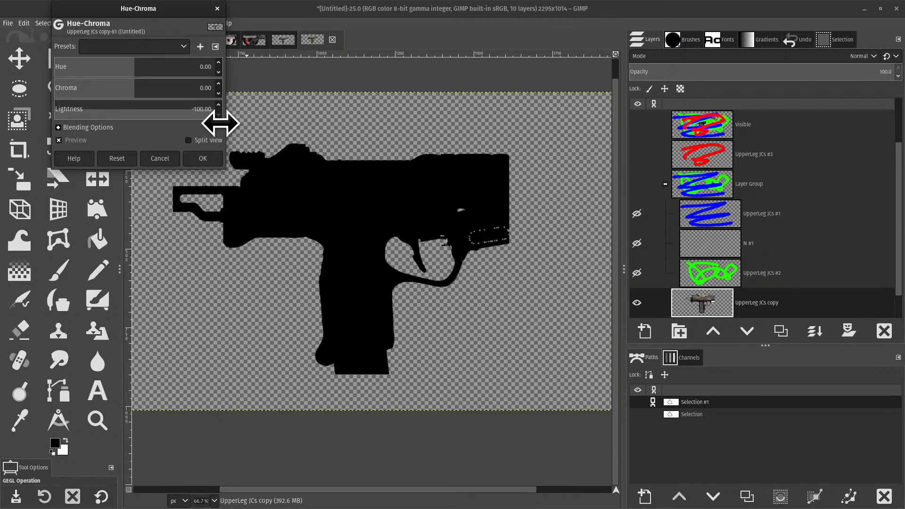
pyautogui.moveTo(221, 123); pyautogui.dragTo(349, 94)
pyautogui.click(146, 66)
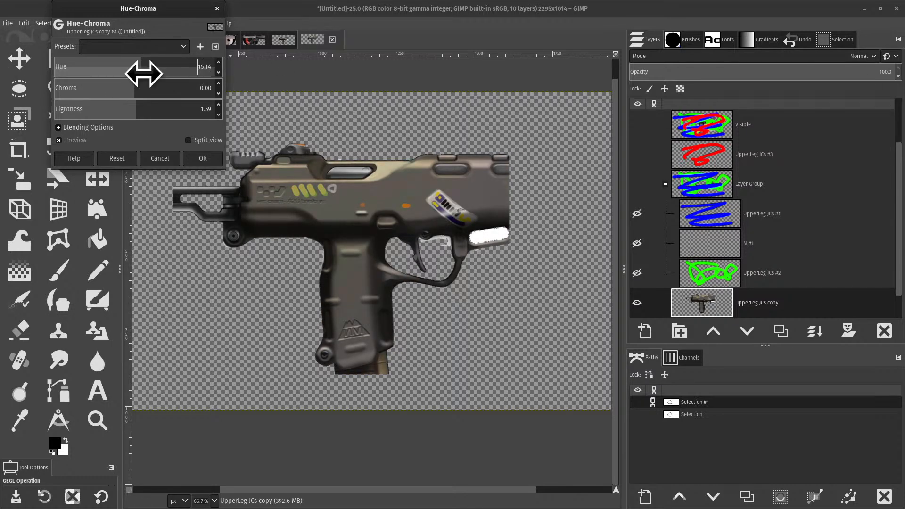
pyautogui.moveTo(155, 63); pyautogui.dragTo(687, 40)
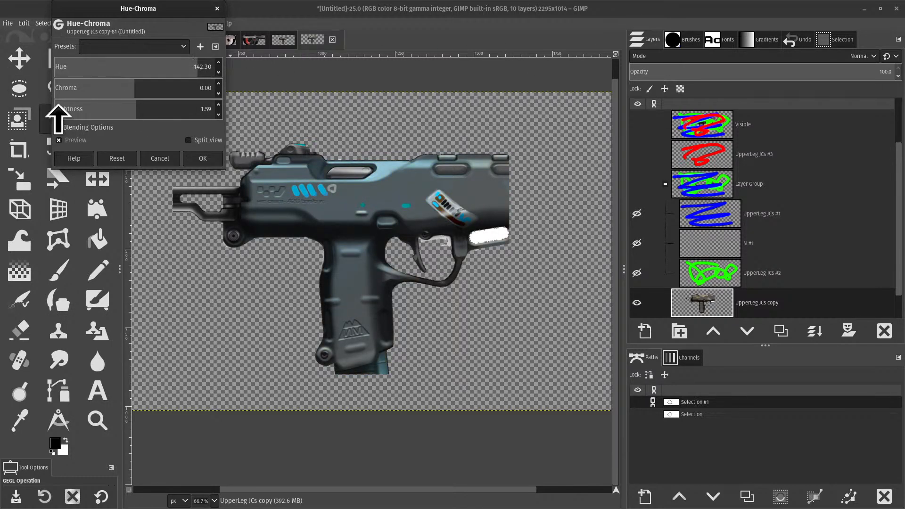
pyautogui.moveTo(129, 91); pyautogui.dragTo(233, 93)
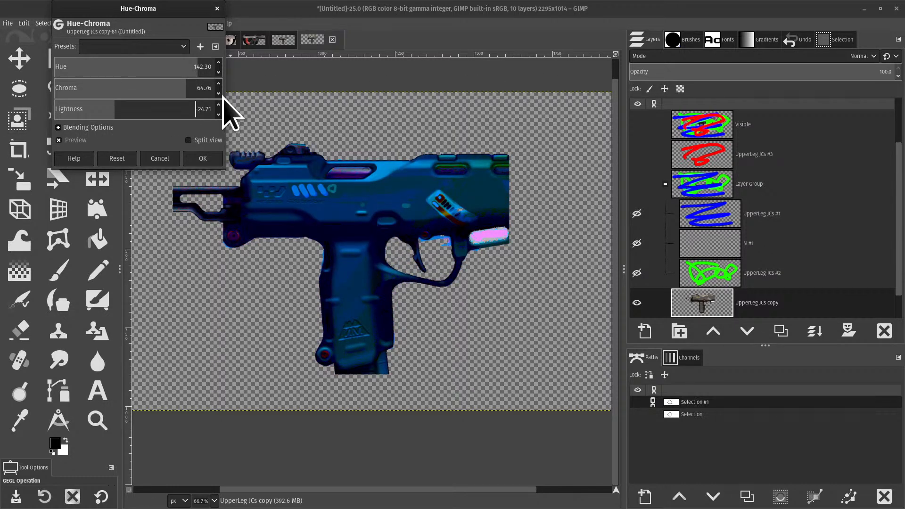
pyautogui.click(123, 159)
pyautogui.click(156, 160)
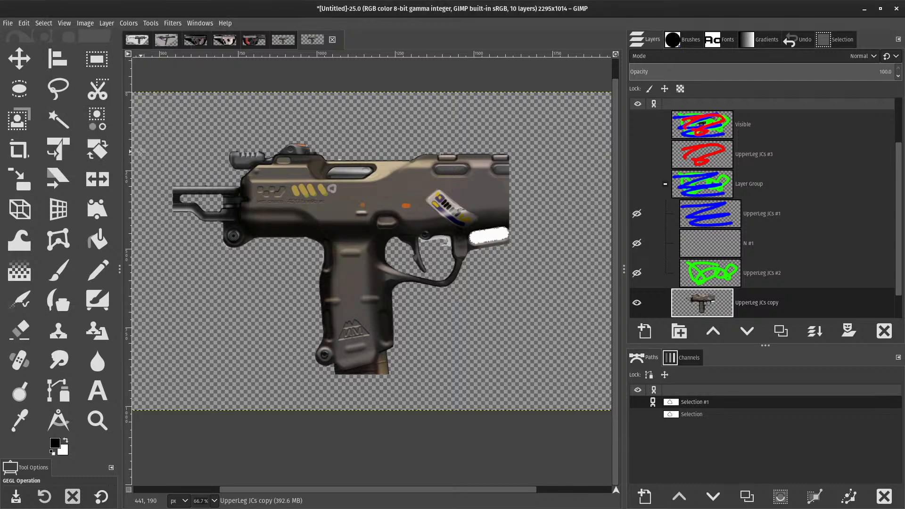
# - Preview the Saturation adjustment on the UpperLeg JCs copy layer with a scale of about 5.1 and reset it
pyautogui.click(125, 22)
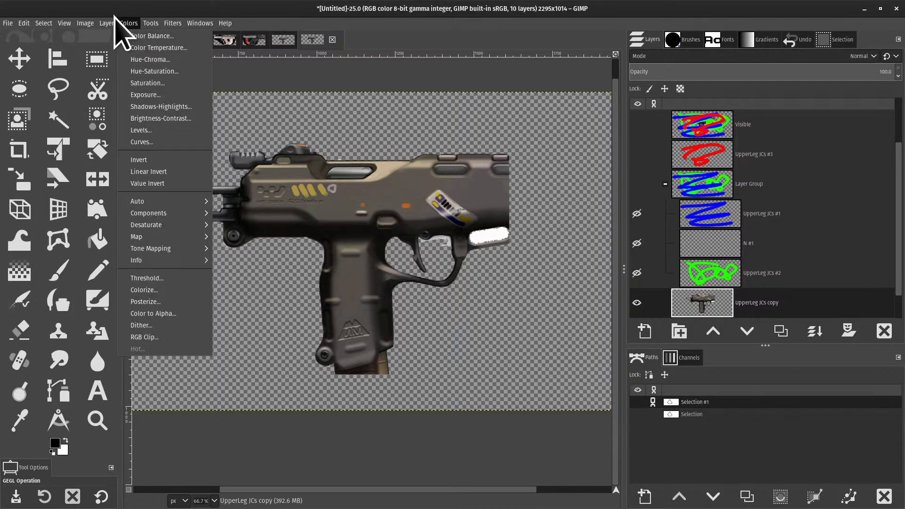
pyautogui.click(160, 83)
pyautogui.moveTo(121, 73); pyautogui.dragTo(89, 72)
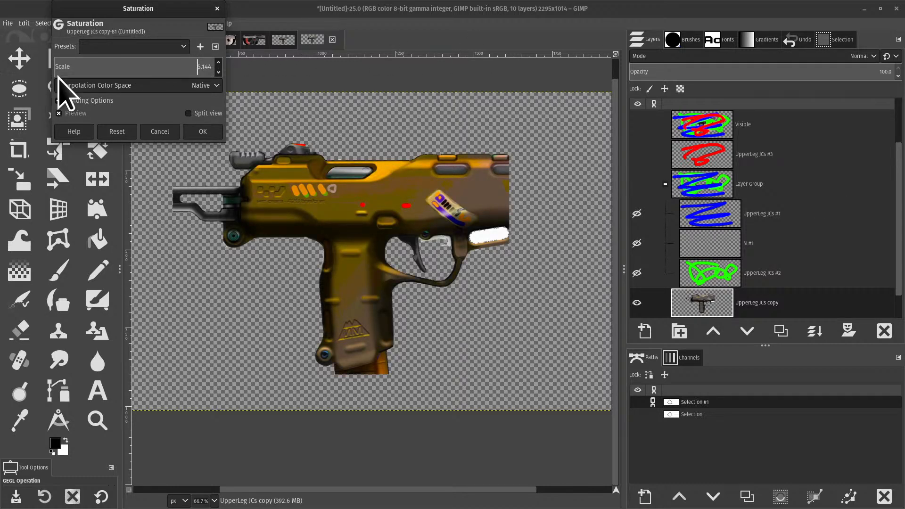
pyautogui.click(117, 132)
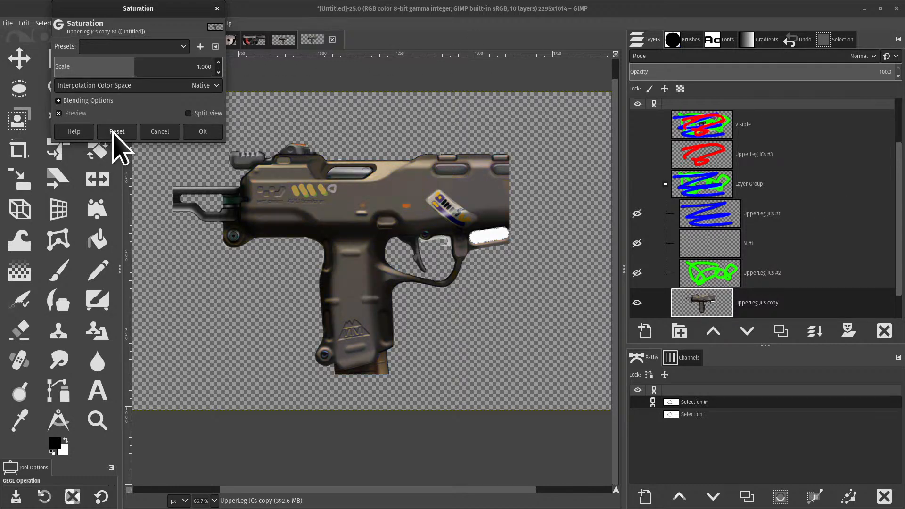
# - Vary the Saturation scale between about 1.4 and 9, ending at about 2.5, and discard the adjustment
pyautogui.click(132, 67)
pyautogui.moveTo(135, 68); pyautogui.dragTo(900, 57)
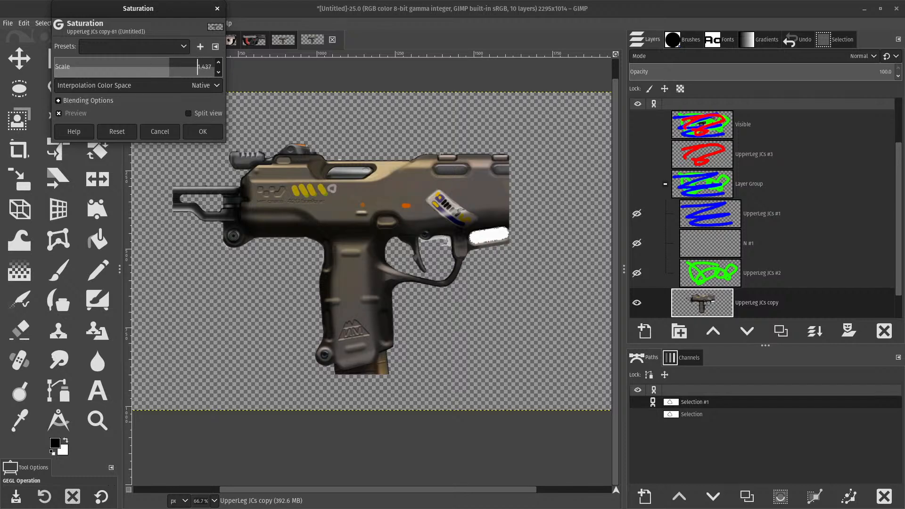
pyautogui.moveTo(710, 123); pyautogui.dragTo(904, 93)
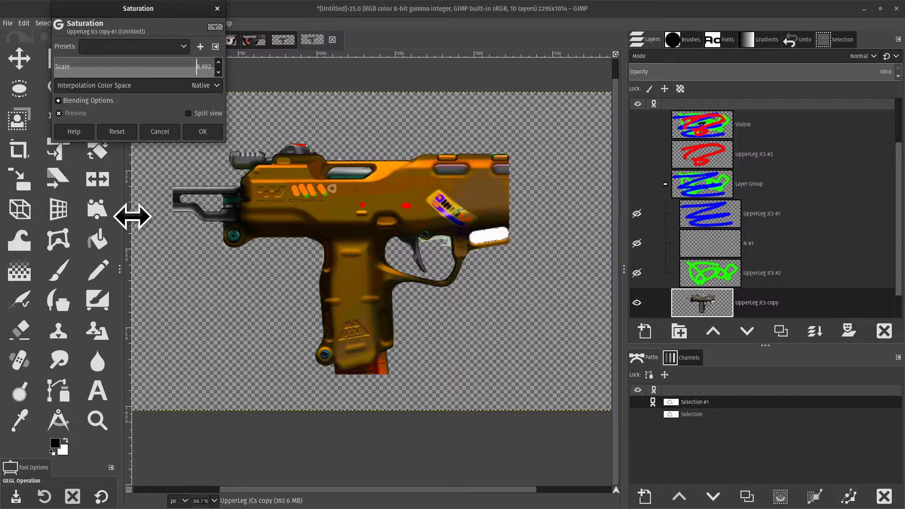
pyautogui.moveTo(132, 217); pyautogui.dragTo(641, 385)
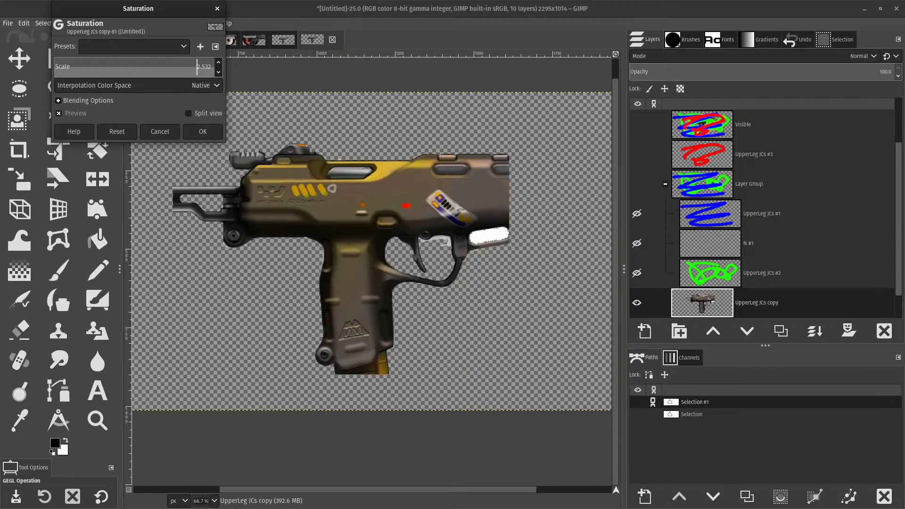
pyautogui.moveTo(871, 295); pyautogui.dragTo(8, 88)
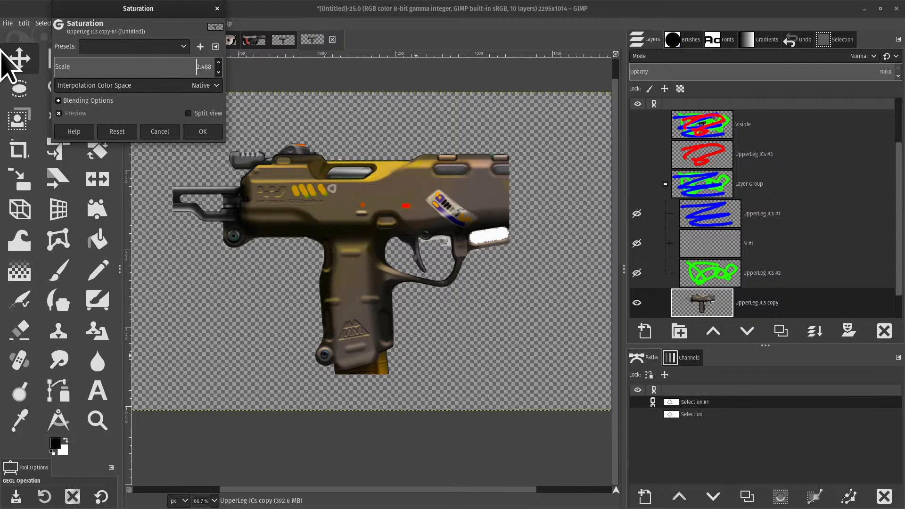
pyautogui.click(217, 8)
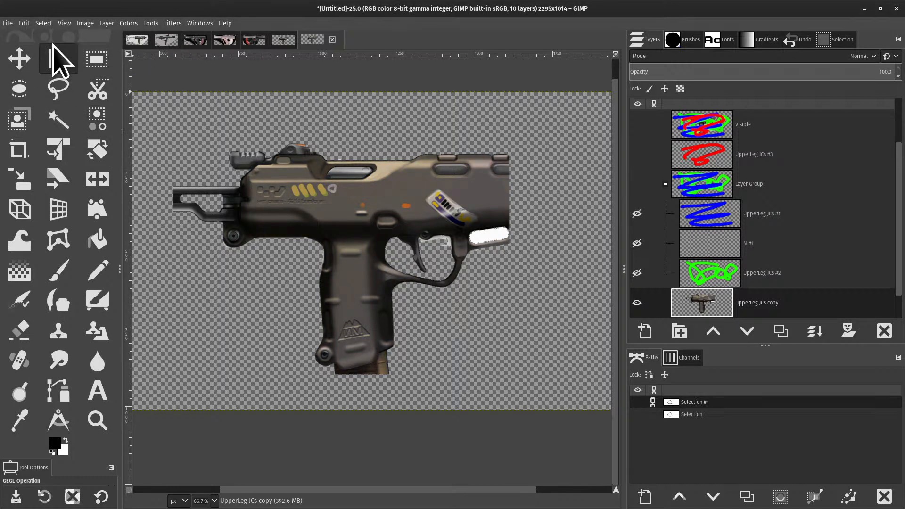
# - Try Shadows-Highlights with shadows about 20, white point adjustment about -4.8 and highlights 100, and reset and cancel it
pyautogui.click(128, 23)
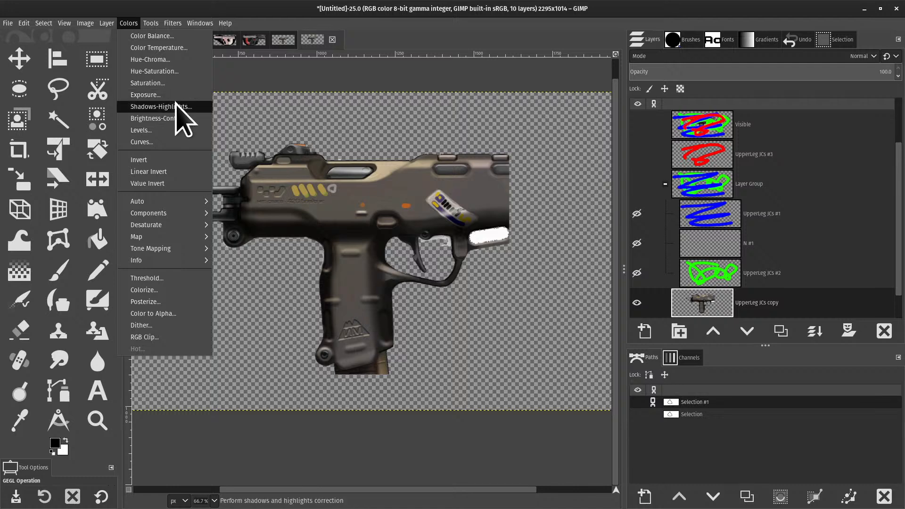
pyautogui.click(200, 107)
pyautogui.moveTo(115, 81); pyautogui.dragTo(152, 95)
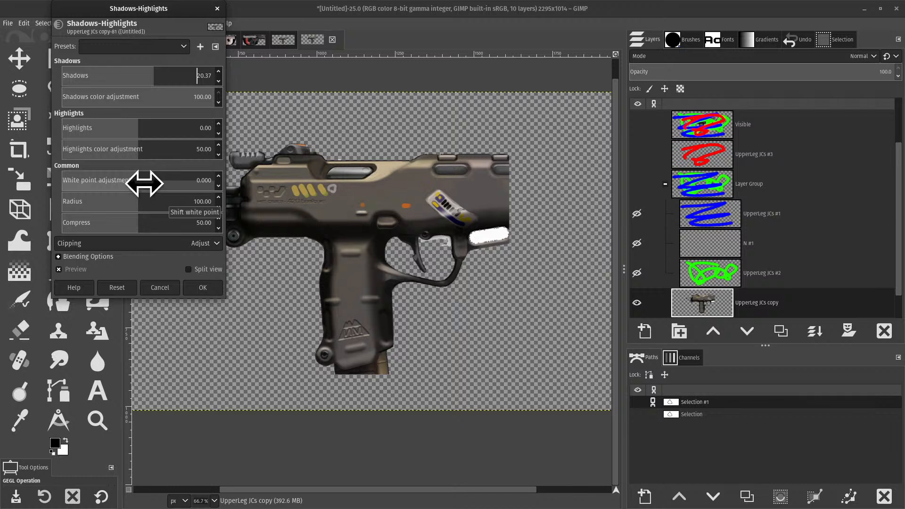
pyautogui.moveTo(132, 186); pyautogui.dragTo(211, 150)
pyautogui.moveTo(148, 135); pyautogui.dragTo(889, 132)
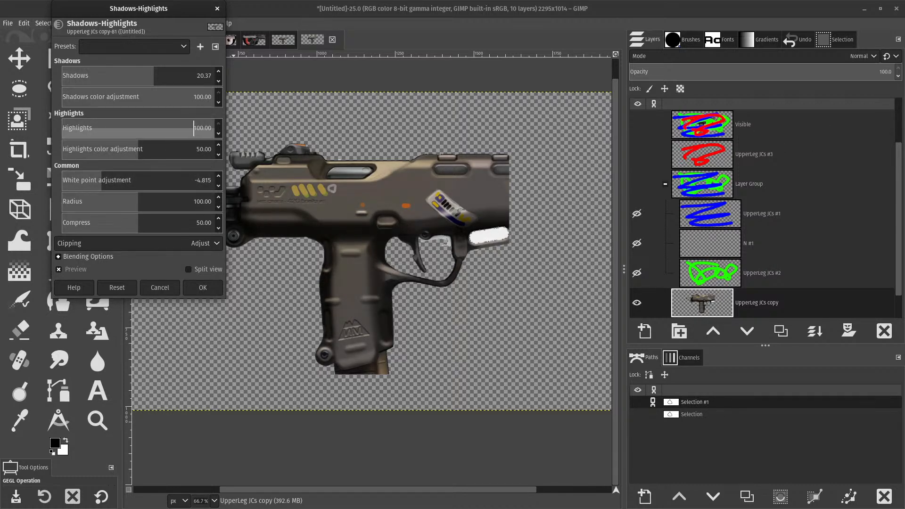
pyautogui.click(116, 287)
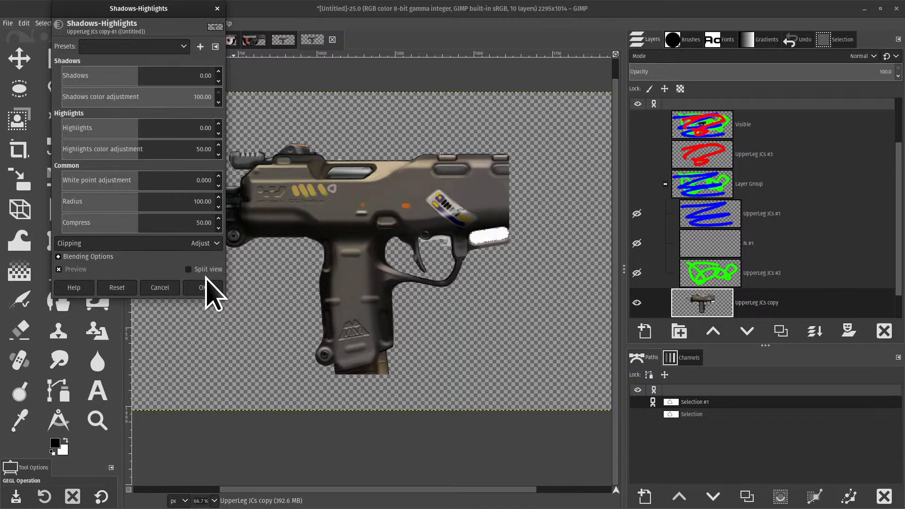
pyautogui.press('Escape')
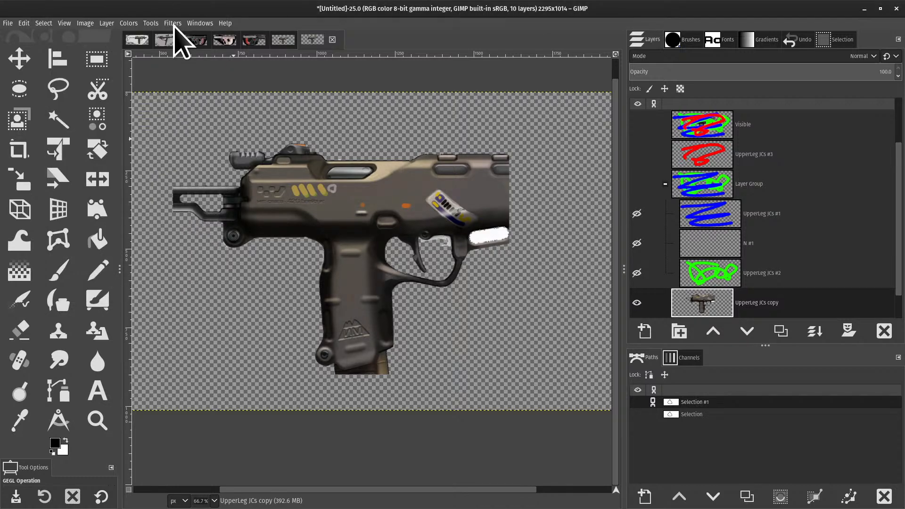
# - Preview Brightness-Contrast on the UpperLeg JCs copy layer with brightness at 127 and cancel it
pyautogui.click(129, 23)
pyautogui.click(157, 118)
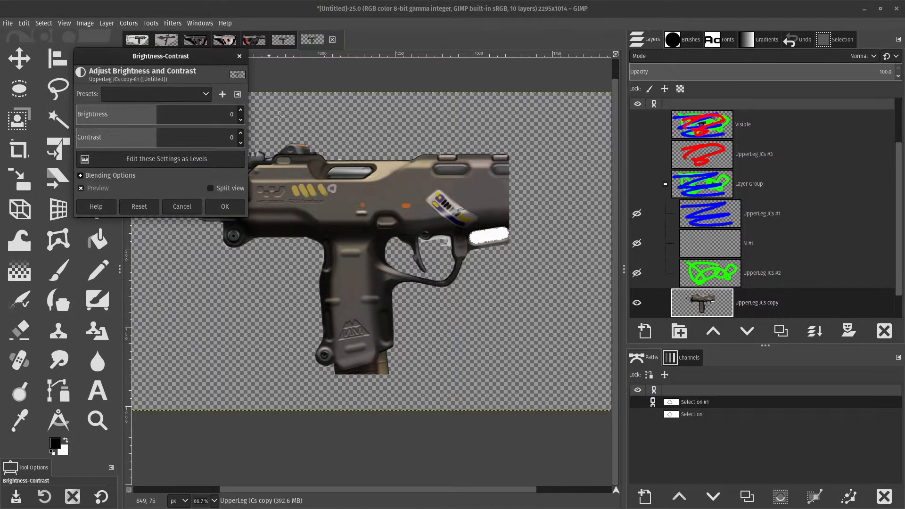
pyautogui.moveTo(167, 113); pyautogui.dragTo(250, 141)
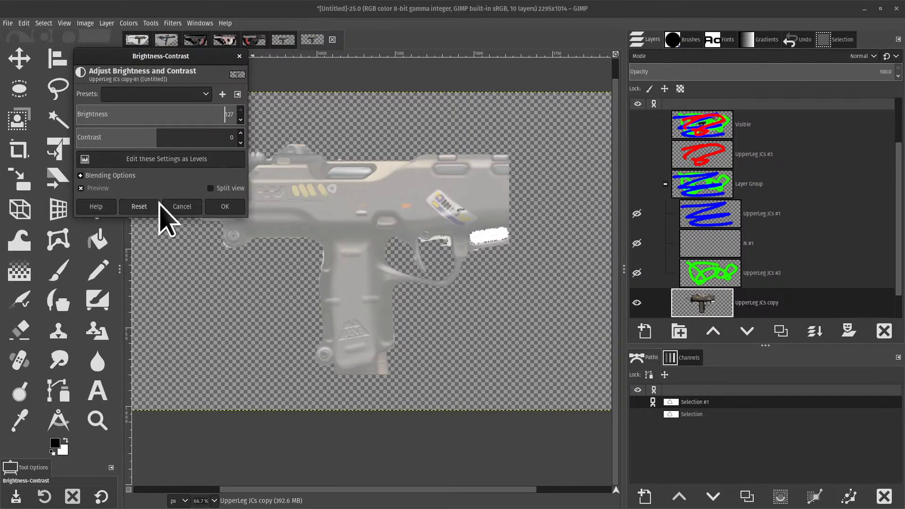
pyautogui.click(179, 206)
# - Preview Levels on the UpperLeg JCs copy layer with low input 40, high input 218 and gamma about 1.14, and reset them
pyautogui.click(128, 23)
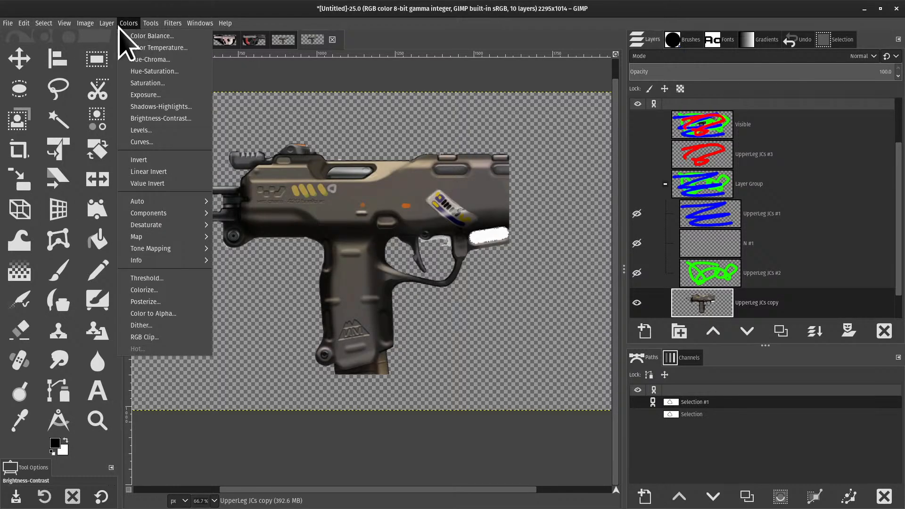
pyautogui.click(154, 129)
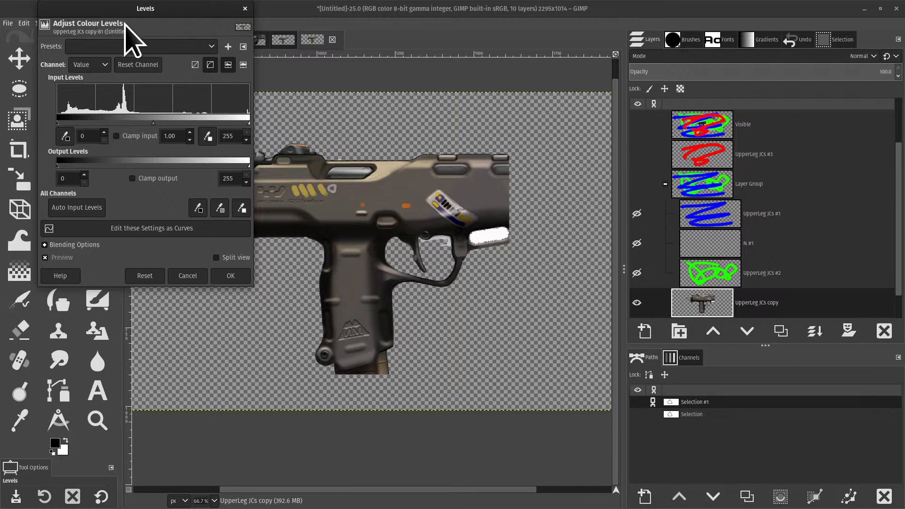
pyautogui.moveTo(125, 15); pyautogui.dragTo(165, 147)
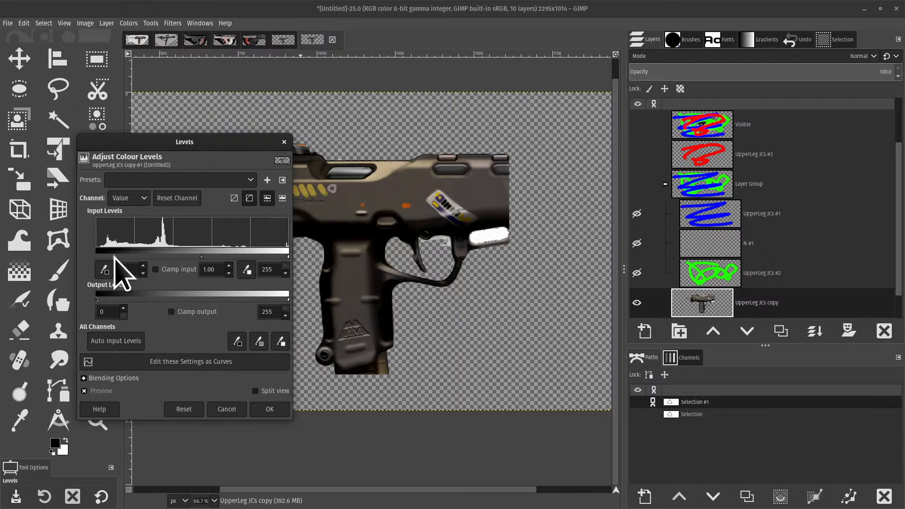
pyautogui.moveTo(123, 256)
pyautogui.mouseDown()
pyautogui.moveTo(135, 258)
pyautogui.moveTo(123, 259)
pyautogui.mouseUp()
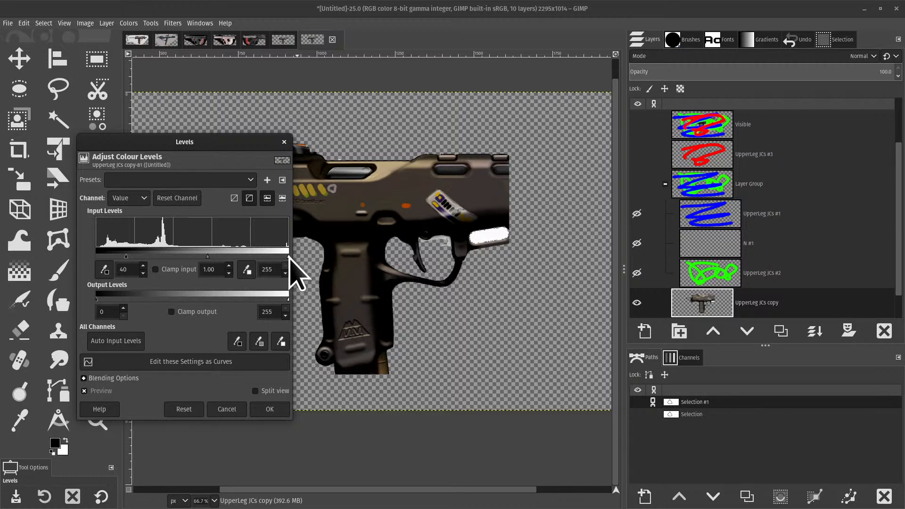
pyautogui.moveTo(287, 257); pyautogui.dragTo(263, 272)
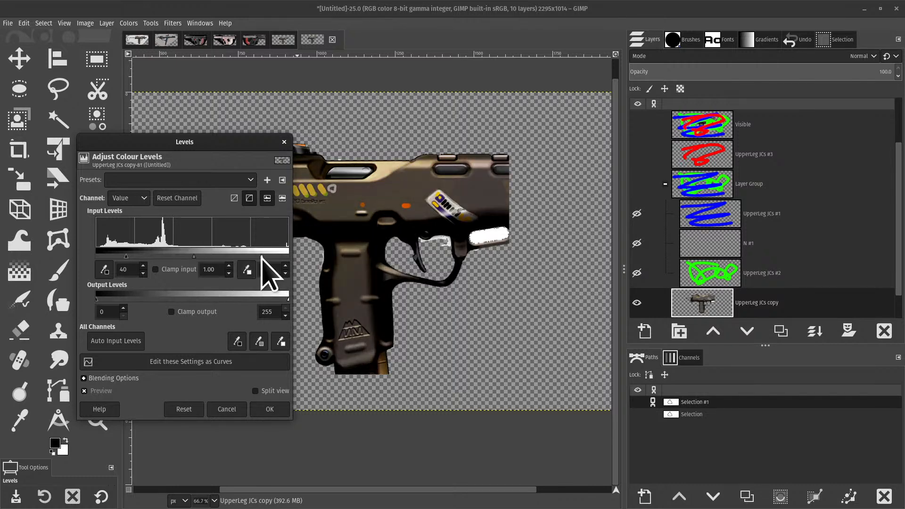
pyautogui.moveTo(200, 260); pyautogui.dragTo(190, 278)
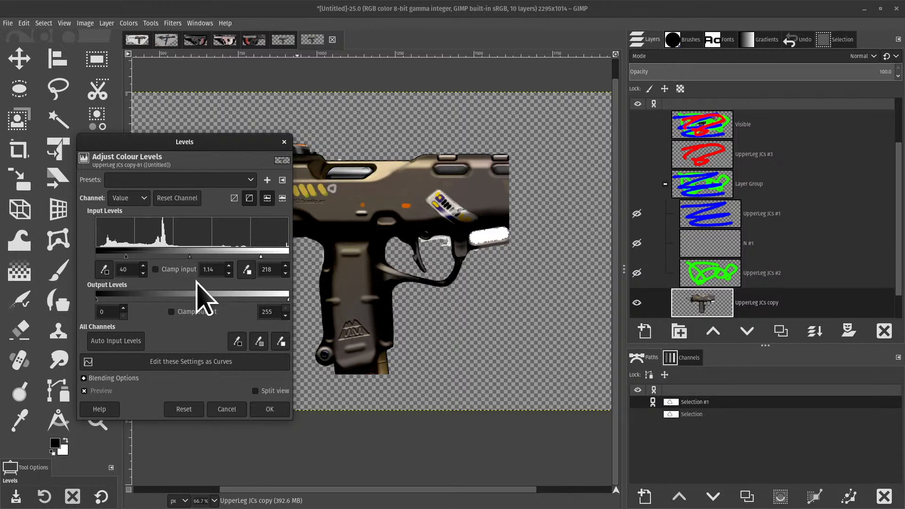
pyautogui.click(196, 410)
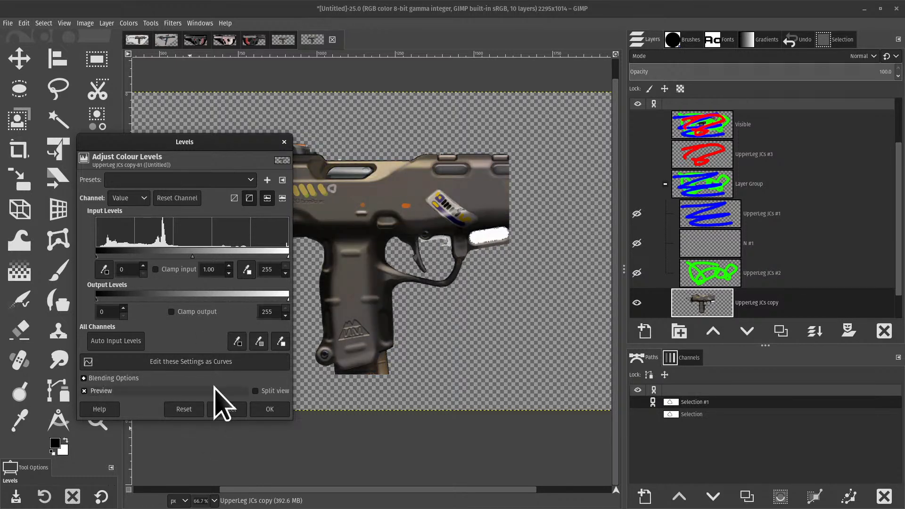
# - Sample black and white points for Levels from the gun image, and switch the adjustment to linear light and back to perceptual space
pyautogui.click(327, 284)
pyautogui.click(280, 341)
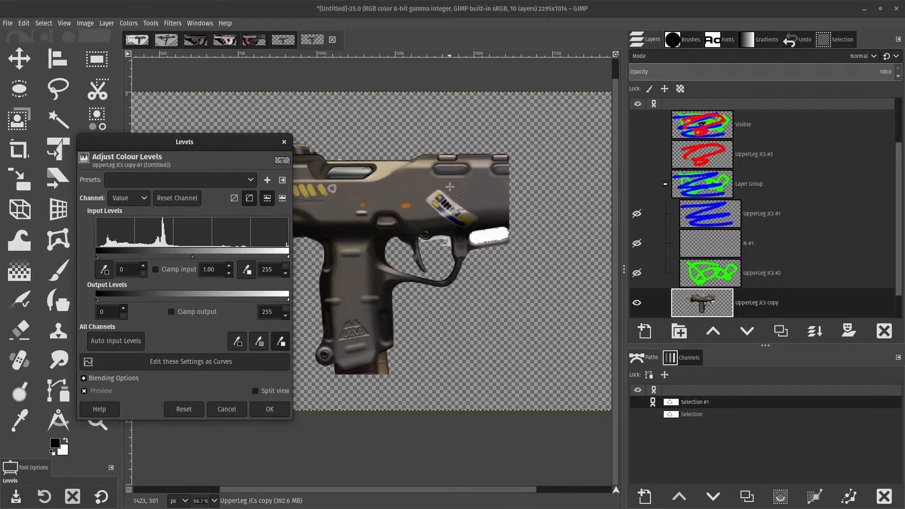
pyautogui.click(453, 204)
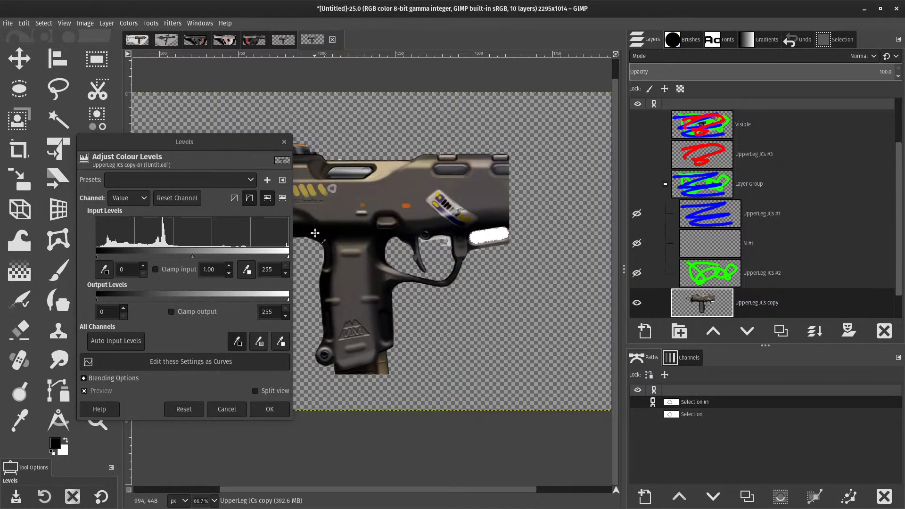
pyautogui.click(234, 198)
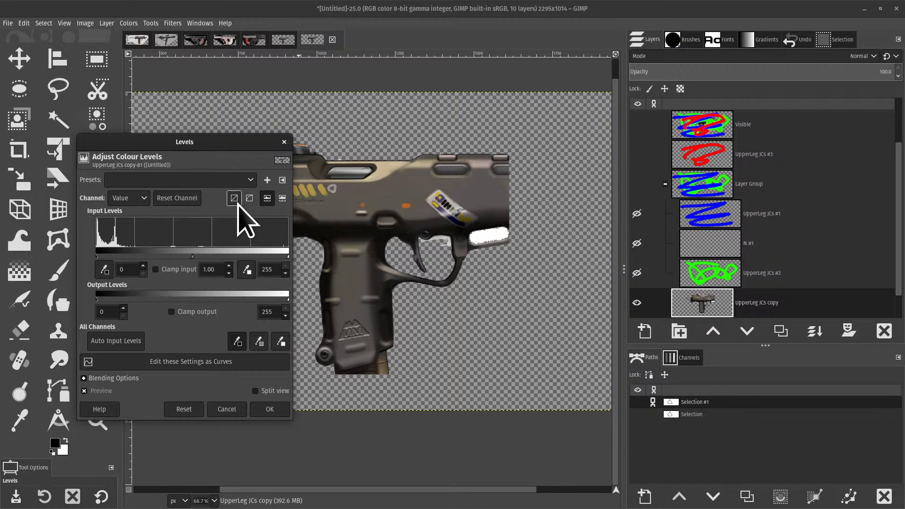
pyautogui.click(249, 199)
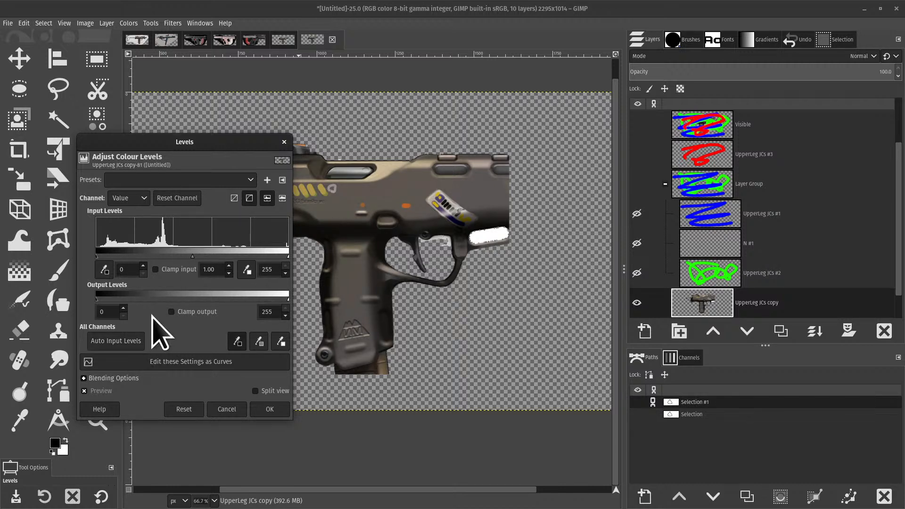
# - Enable Clamp output, sample a dark and a light point from the gun, expand the blending options and cancel Levels
pyautogui.click(173, 311)
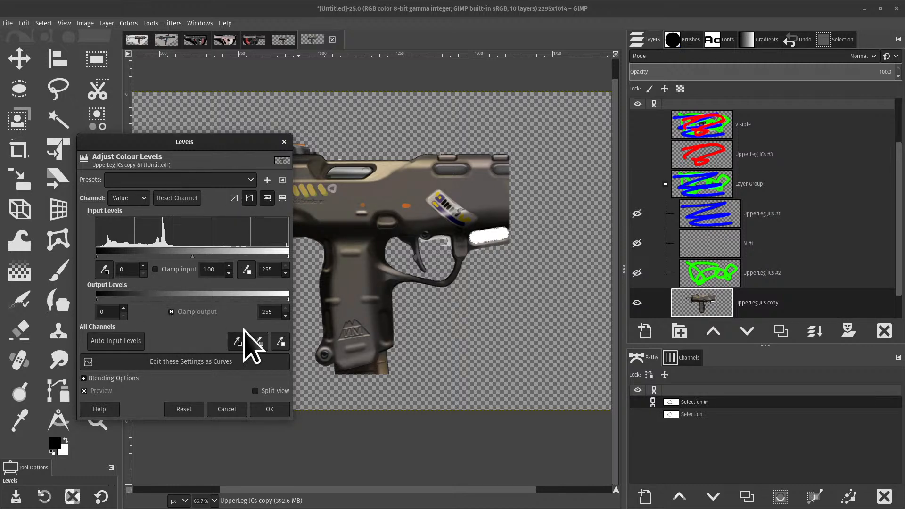
pyautogui.click(327, 241)
pyautogui.click(281, 342)
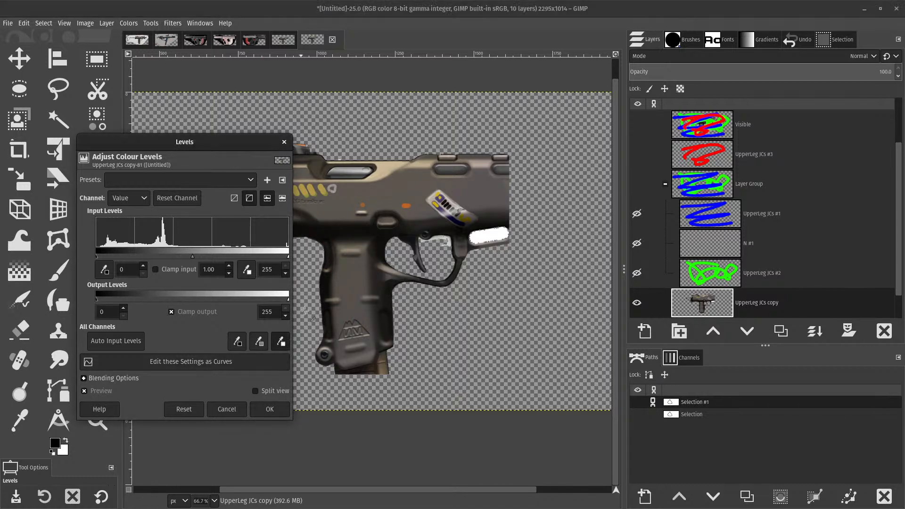
pyautogui.click(338, 193)
pyautogui.click(333, 192)
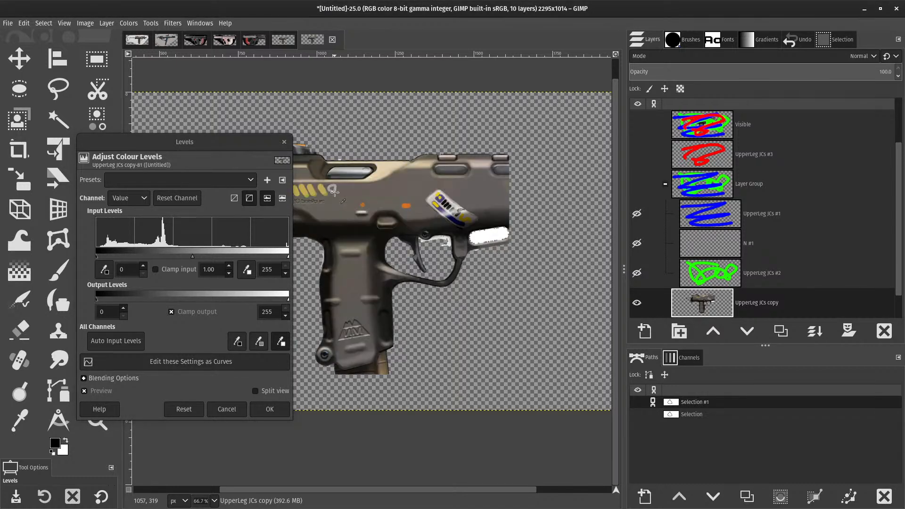
pyautogui.click(156, 378)
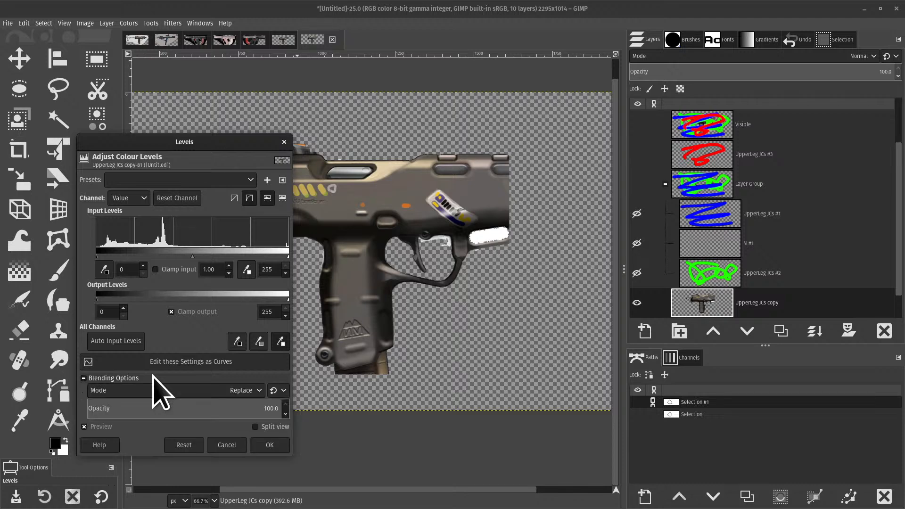
pyautogui.click(226, 447)
# - Start Curves on the UpperLeg JCs copy layer and place a Value curve point near the middle at input 122, output 128
pyautogui.click(149, 23)
pyautogui.moveTo(133, 25)
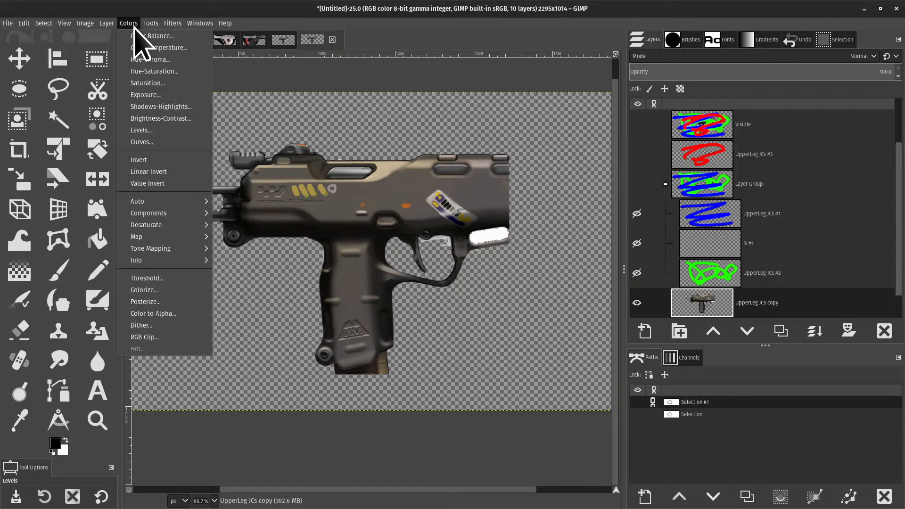
pyautogui.click(141, 142)
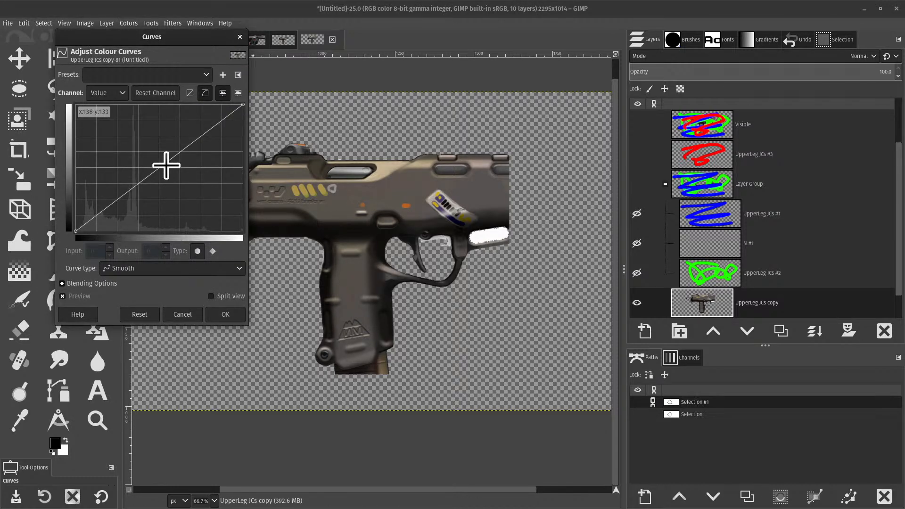
pyautogui.moveTo(164, 166)
pyautogui.mouseDown()
pyautogui.moveTo(188, 186)
pyautogui.moveTo(146, 140)
pyautogui.moveTo(173, 165)
pyautogui.moveTo(132, 149)
pyautogui.moveTo(162, 178)
pyautogui.moveTo(136, 170)
pyautogui.moveTo(154, 186)
pyautogui.moveTo(139, 176)
pyautogui.moveTo(151, 174)
pyautogui.mouseUp()
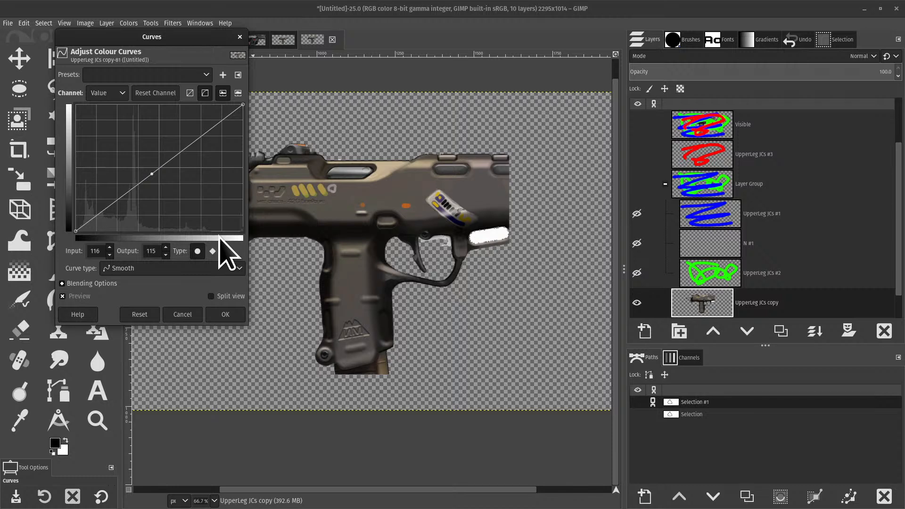
pyautogui.click(158, 173)
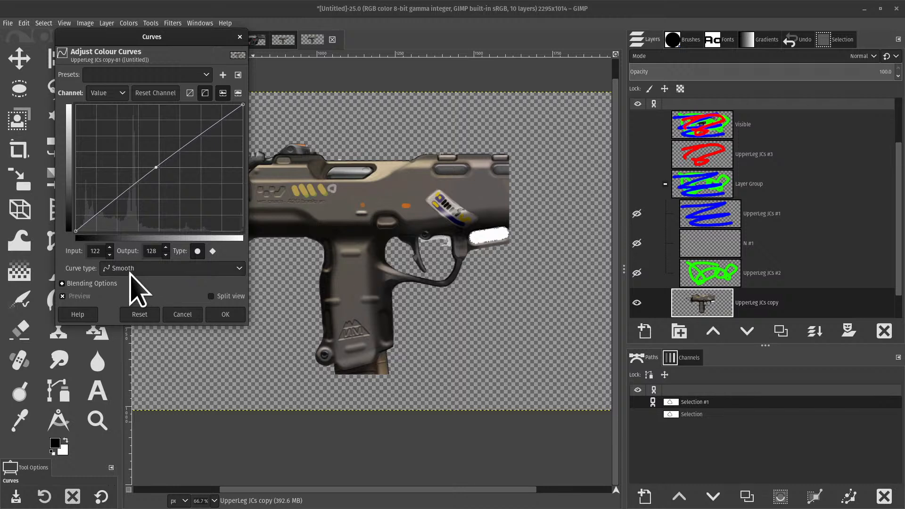
# - Switch the curve type to Freehand and back to Smooth, and expand the blending options
pyautogui.click(117, 268)
pyautogui.click(112, 292)
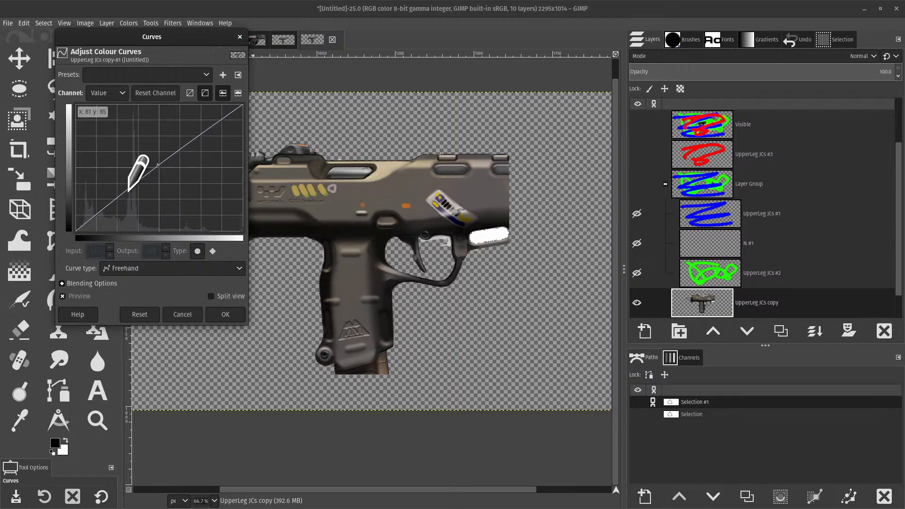
pyautogui.click(106, 284)
pyautogui.click(123, 265)
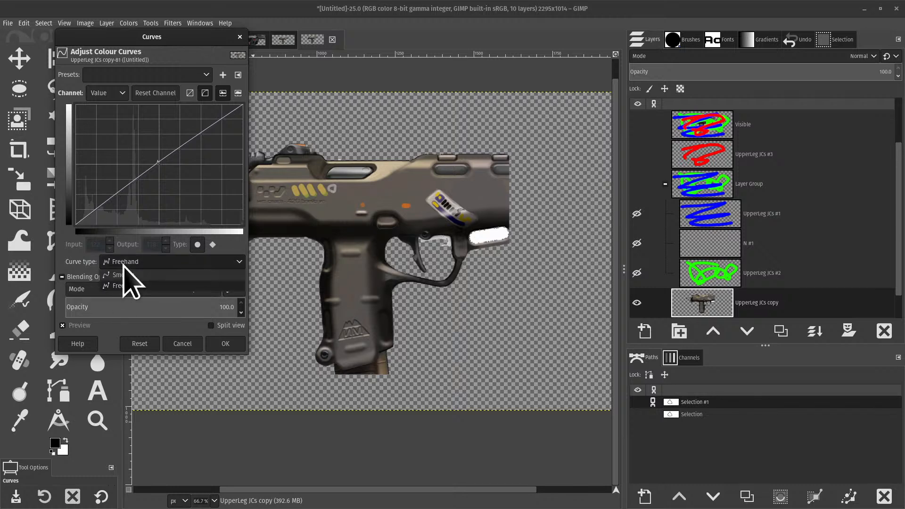
pyautogui.click(121, 275)
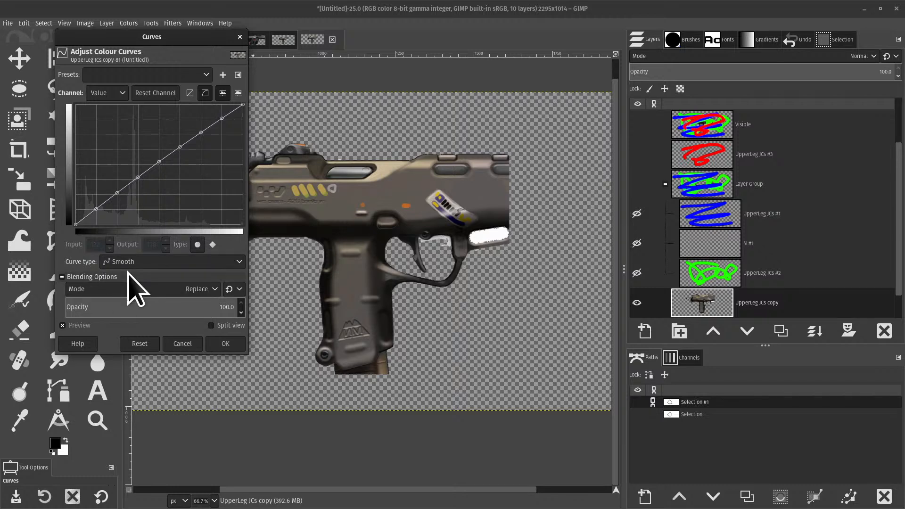
pyautogui.click(238, 290)
pyautogui.click(220, 241)
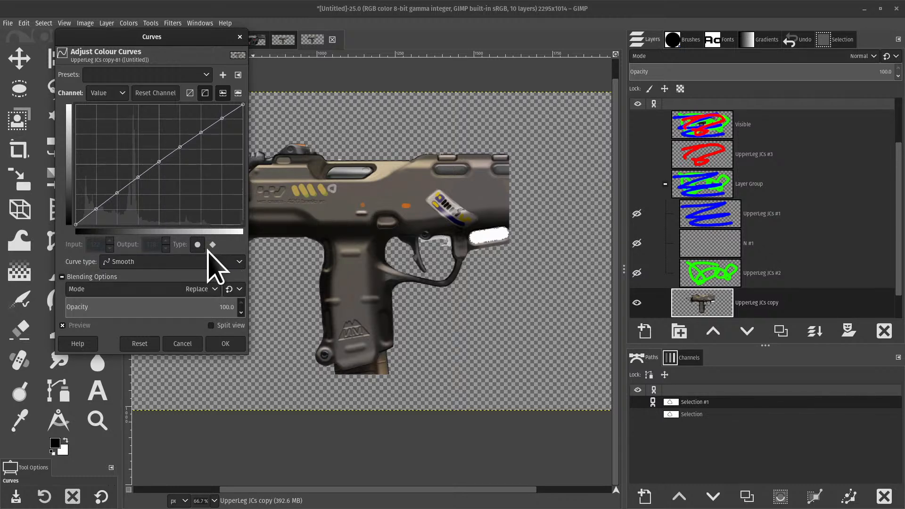
pyautogui.click(163, 263)
pyautogui.click(122, 240)
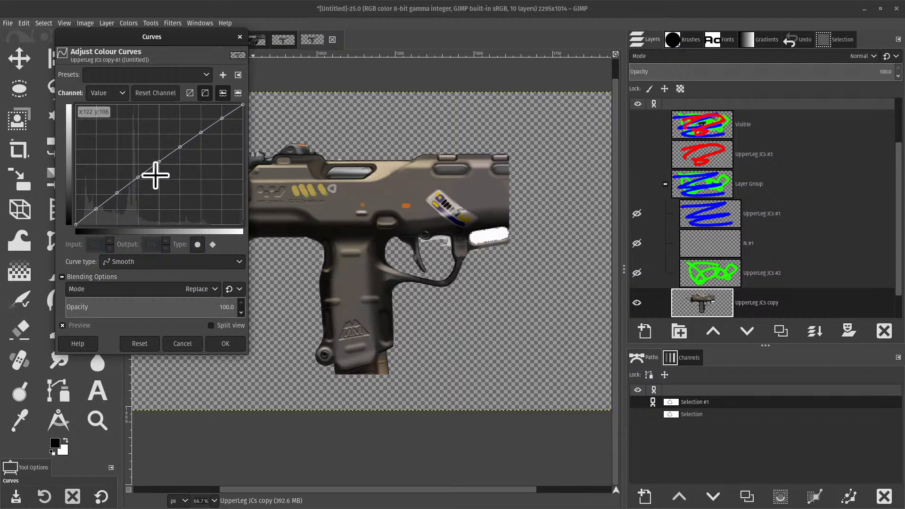
# - Pull the lower Value curve points down to output 0, move an upper point to input 166, output 170, and reset the curve
pyautogui.moveTo(141, 178); pyautogui.dragTo(161, 232)
pyautogui.moveTo(116, 193); pyautogui.dragTo(120, 234)
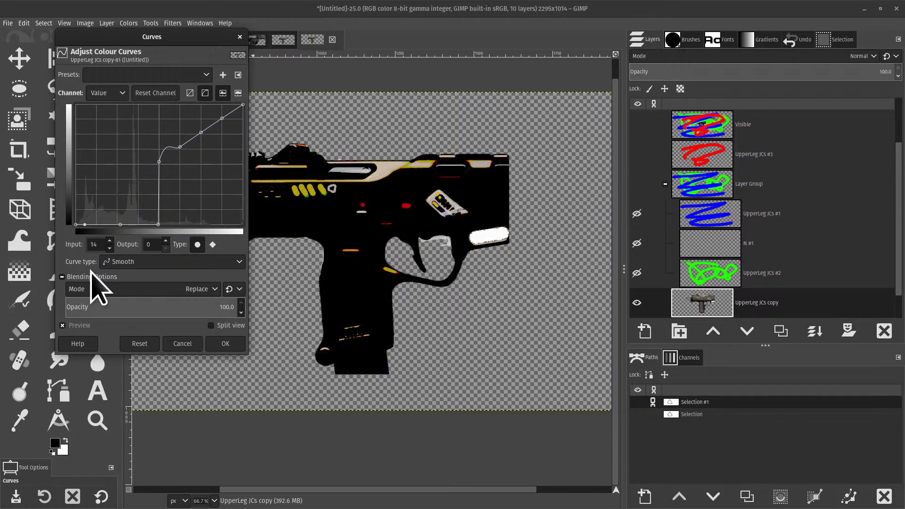
pyautogui.moveTo(159, 163)
pyautogui.mouseDown()
pyautogui.moveTo(154, 178)
pyautogui.moveTo(158, 161)
pyautogui.mouseUp()
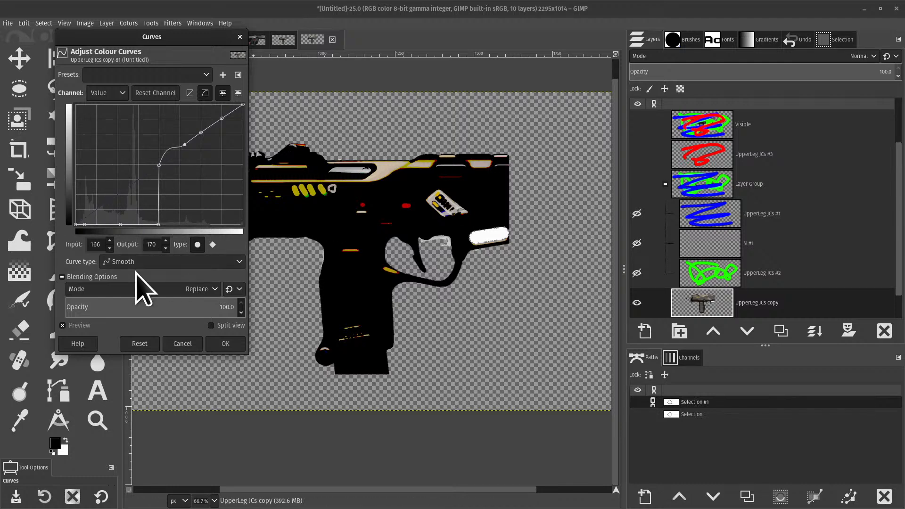
pyautogui.click(143, 347)
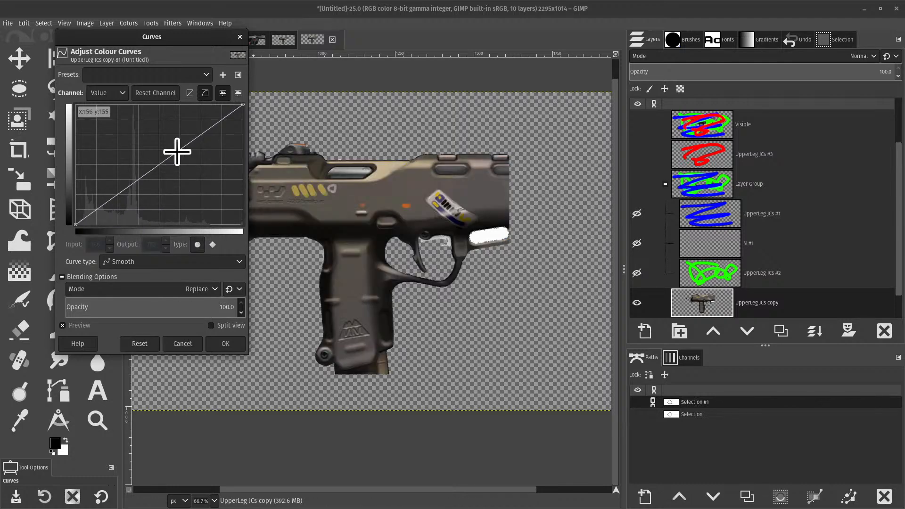
# - Try a Value curve point at input 103, output 138, reset it, and try a Blue curve point at input 66, output 169 before cancelling Curves
pyautogui.moveTo(178, 150); pyautogui.dragTo(144, 160)
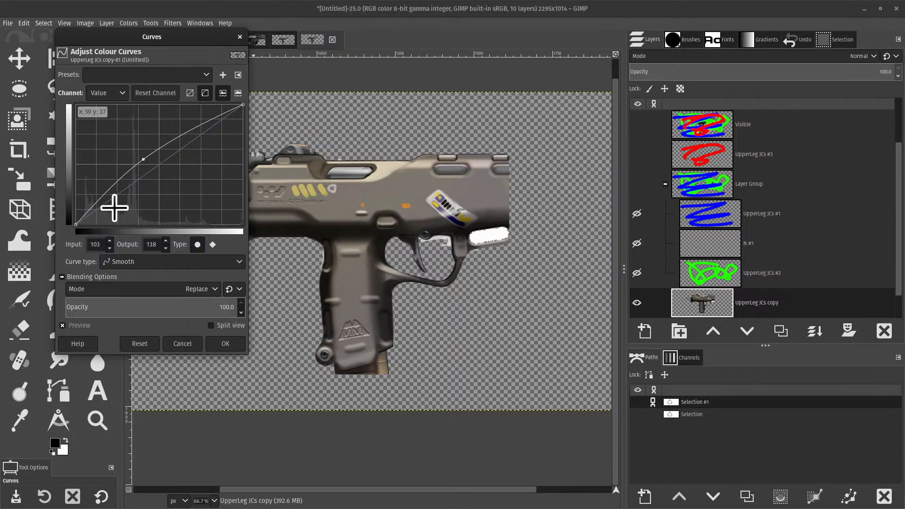
pyautogui.click(140, 343)
pyautogui.click(107, 92)
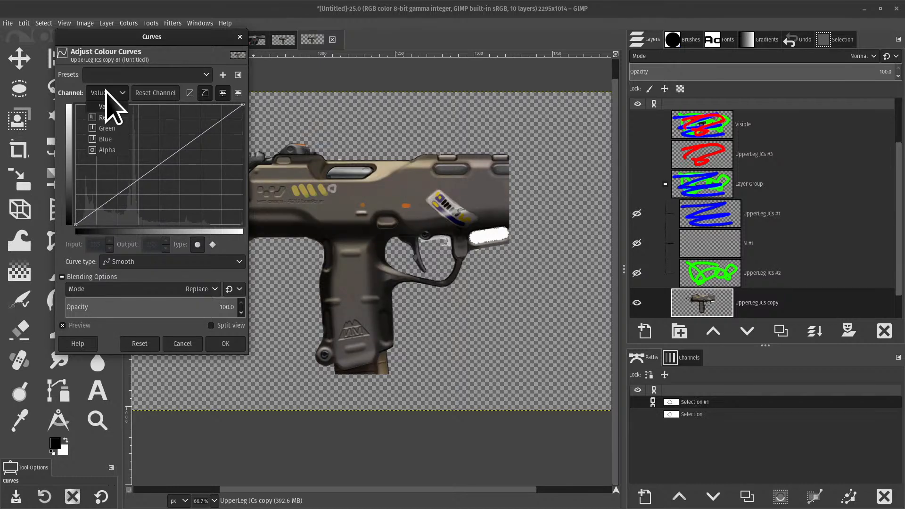
pyautogui.click(105, 139)
pyautogui.moveTo(149, 176); pyautogui.dragTo(121, 146)
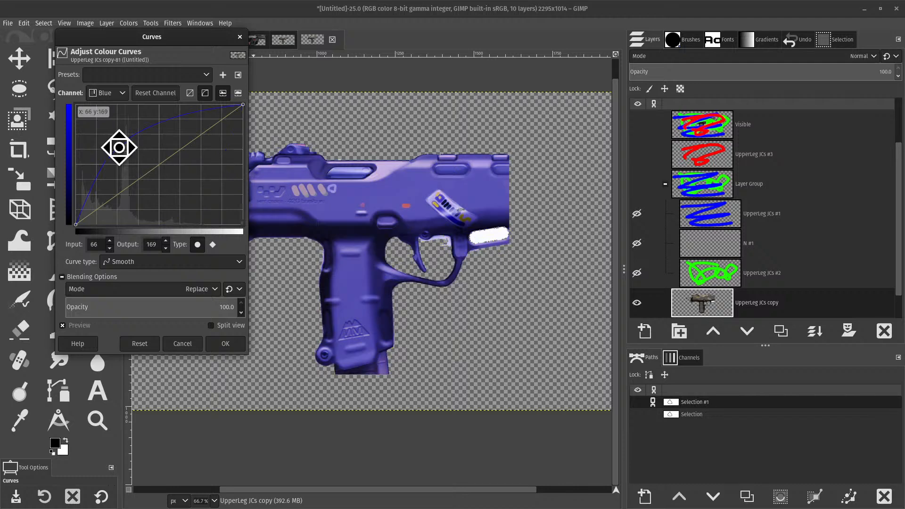
pyautogui.click(183, 343)
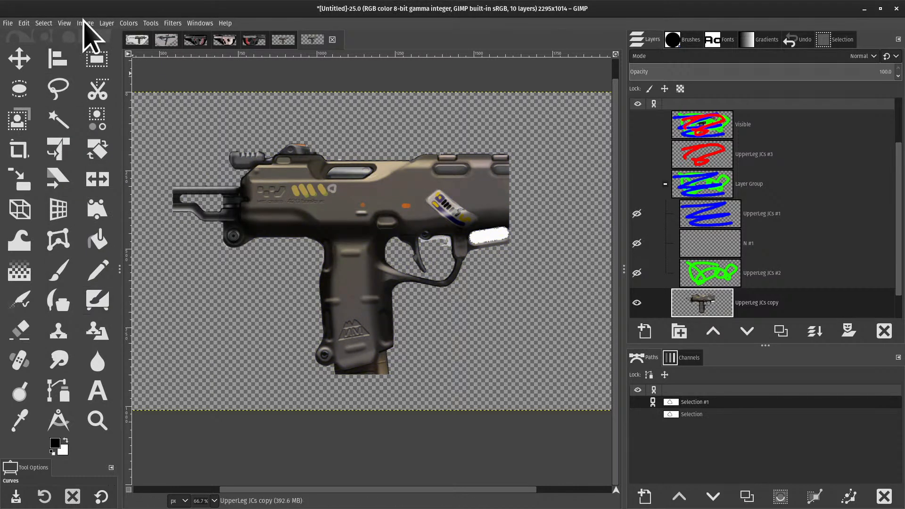
# - Try Invert and Value Invert on the UpperLeg JCs copy layer, undoing each one
pyautogui.click(128, 23)
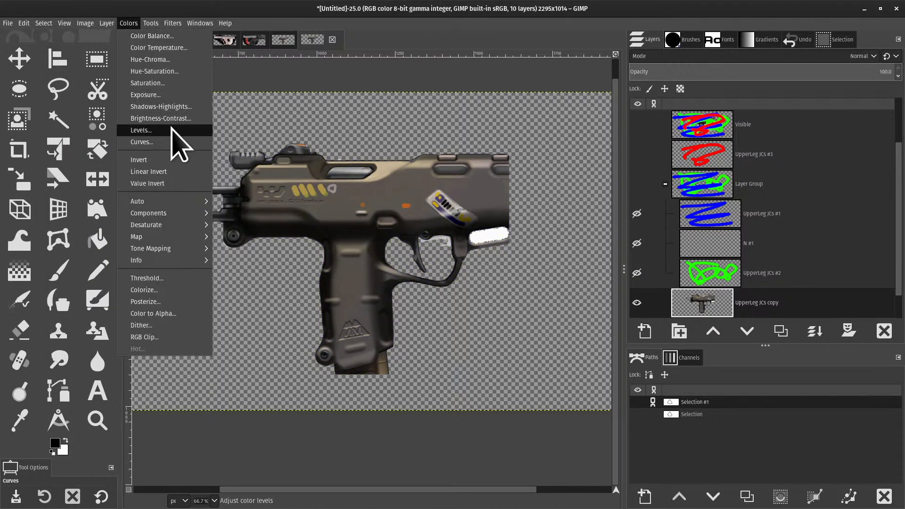
pyautogui.click(161, 160)
pyautogui.hotkey('ctrl', 'z')
pyautogui.click(131, 22)
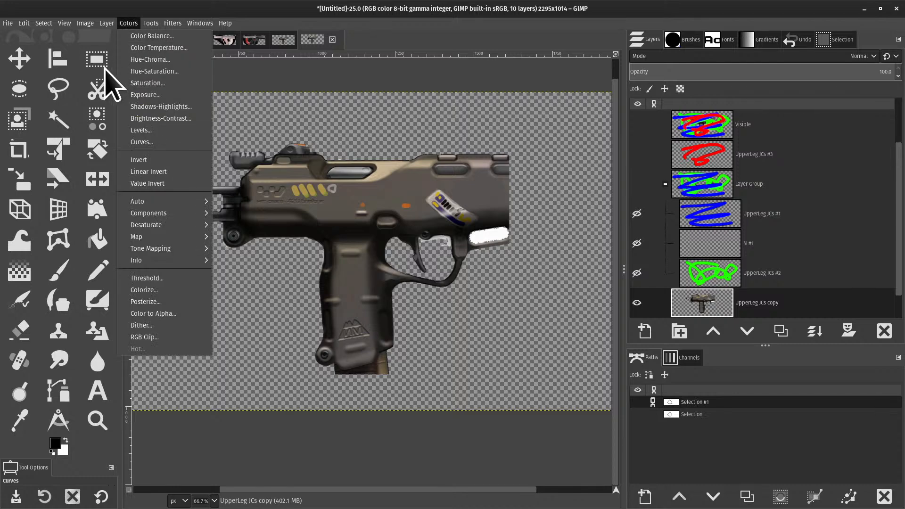
pyautogui.click(168, 182)
pyautogui.hotkey('ctrl', 'z')
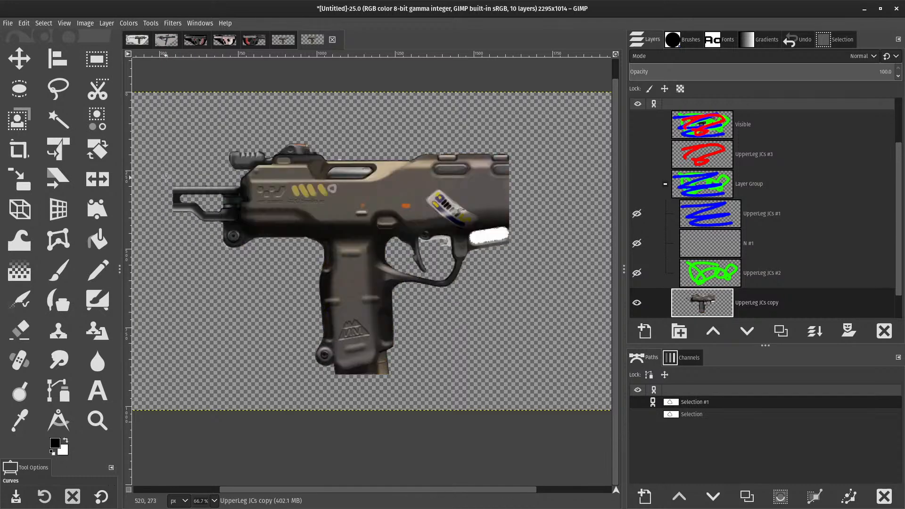
pyautogui.click(129, 23)
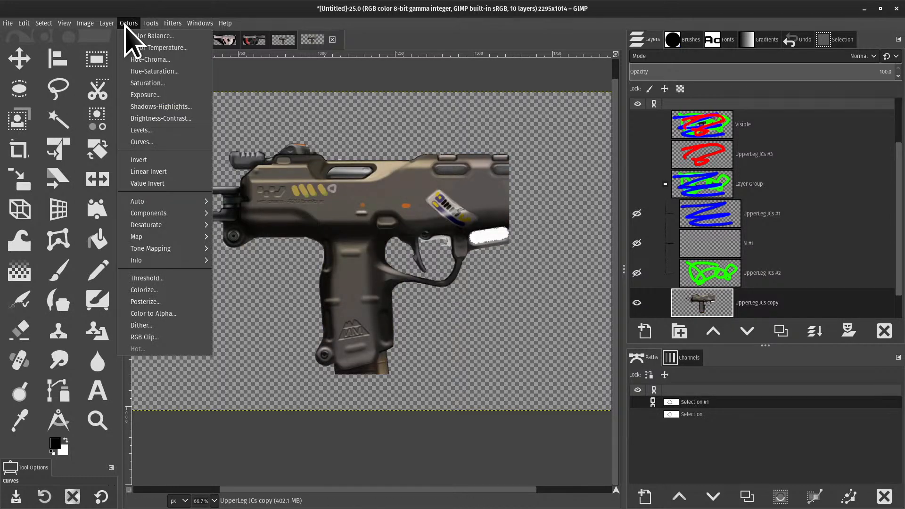
pyautogui.click(152, 36)
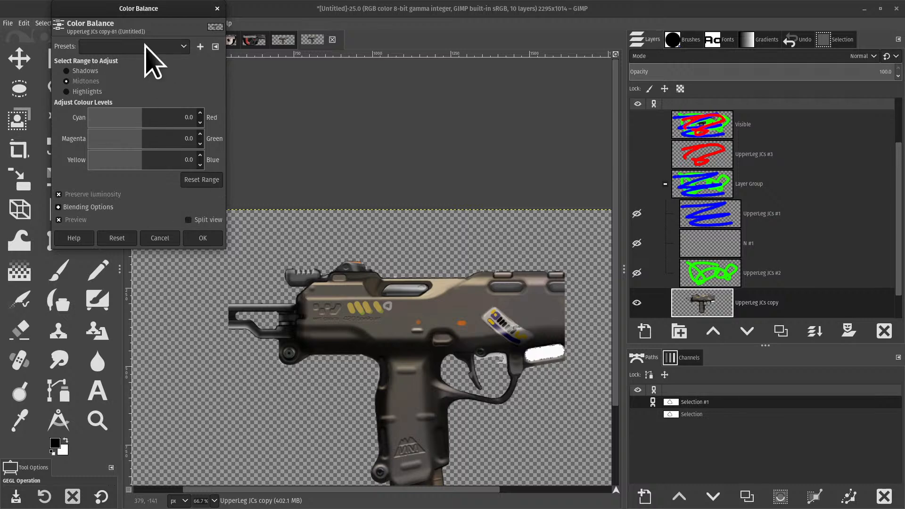
pyautogui.press('Escape')
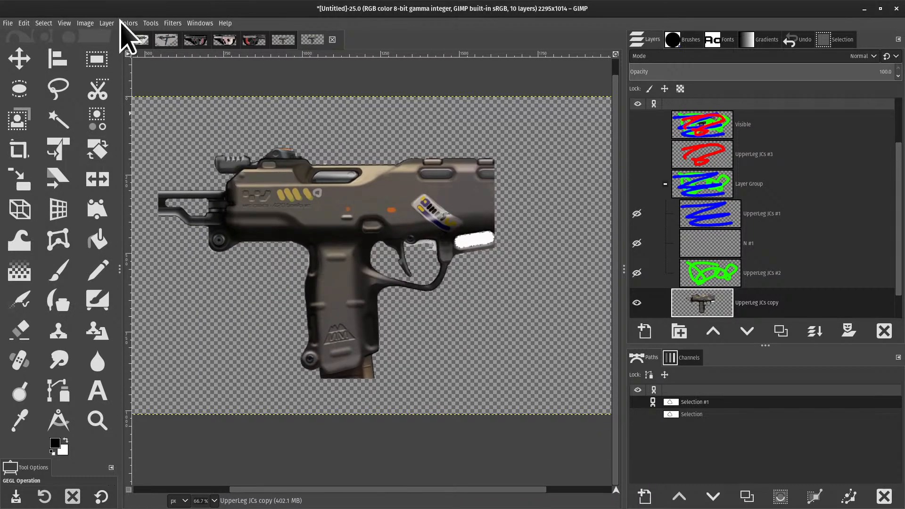
# - Try Color Enhance on the UpperLeg JCs copy layer, undo it, and redo the earlier layer changes that were undone too far
pyautogui.click(128, 23)
pyautogui.moveTo(186, 202)
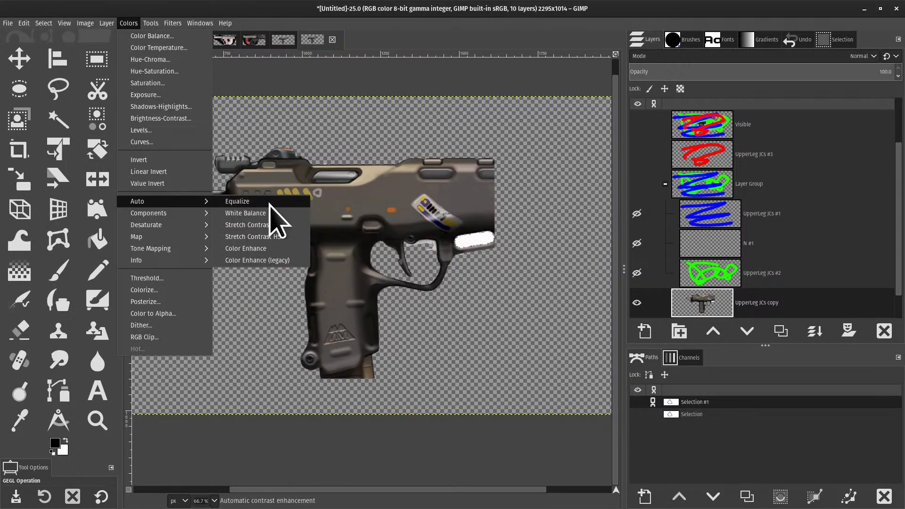
pyautogui.click(271, 248)
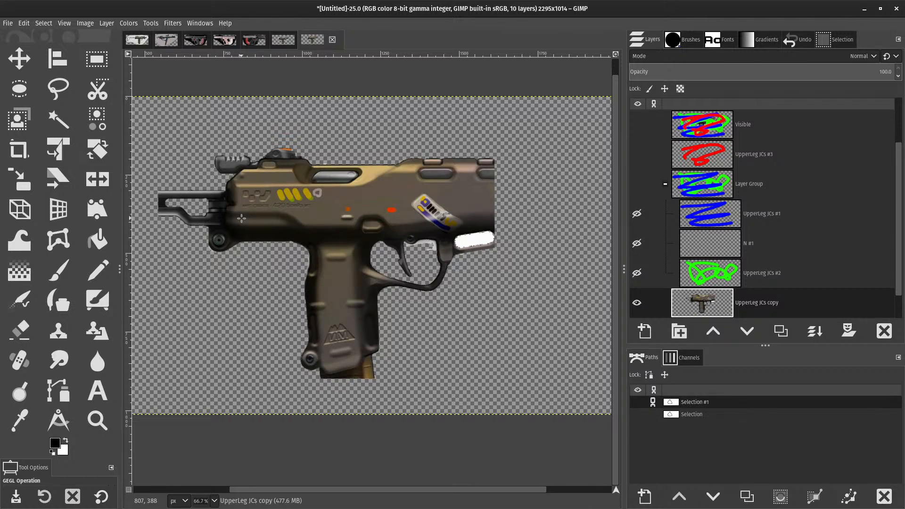
pyautogui.hotkey('ctrl', 'z')
pyautogui.hotkey('ctrl', 'z')
pyautogui.hotkey('ctrl', 'z')
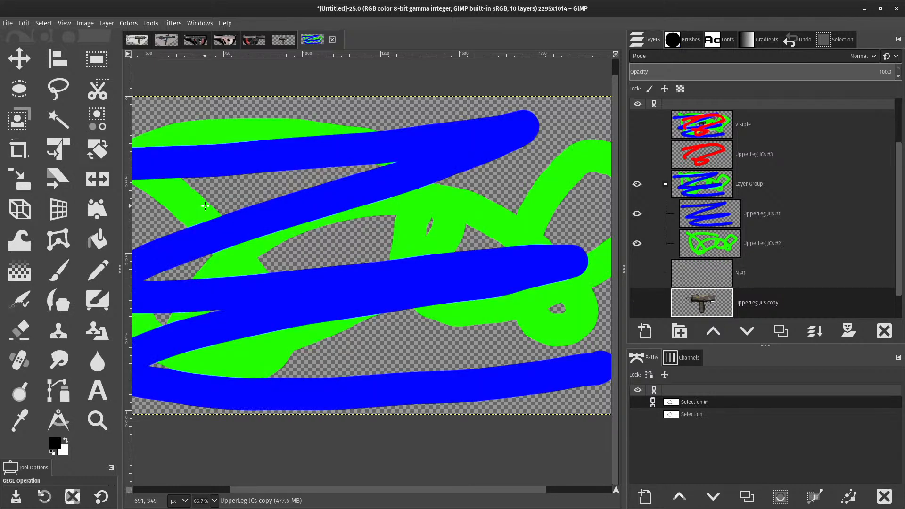
pyautogui.hotkey('ctrl', 'y')
pyautogui.hotkey('ctrl', 'y')
pyautogui.hotkey('ctrl', 'y')
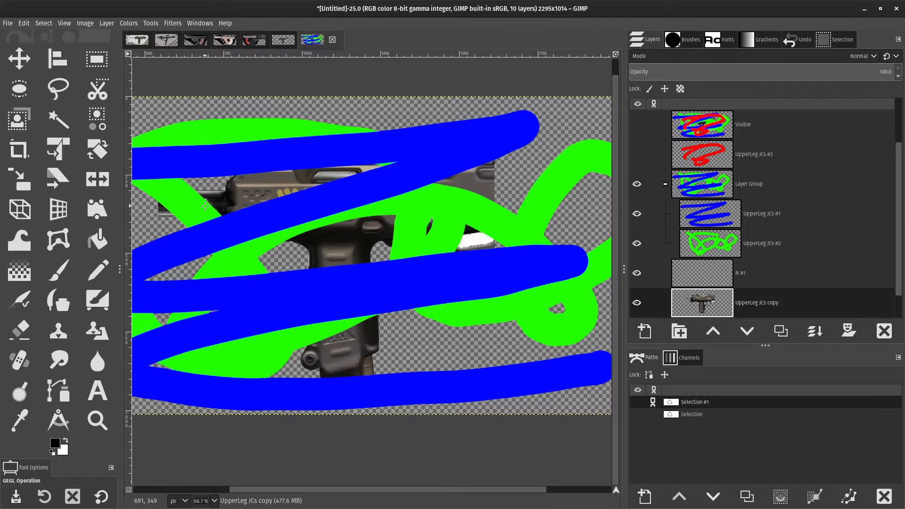
pyautogui.hotkey('ctrl', 'y')
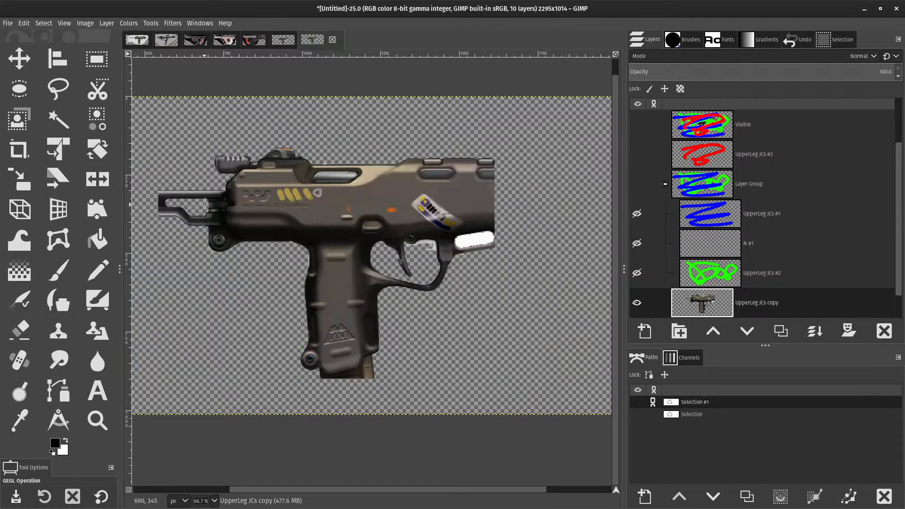
# - Try the automatic White Balance correction on the UpperLeg JCs copy layer
pyautogui.click(129, 22)
pyautogui.moveTo(169, 200)
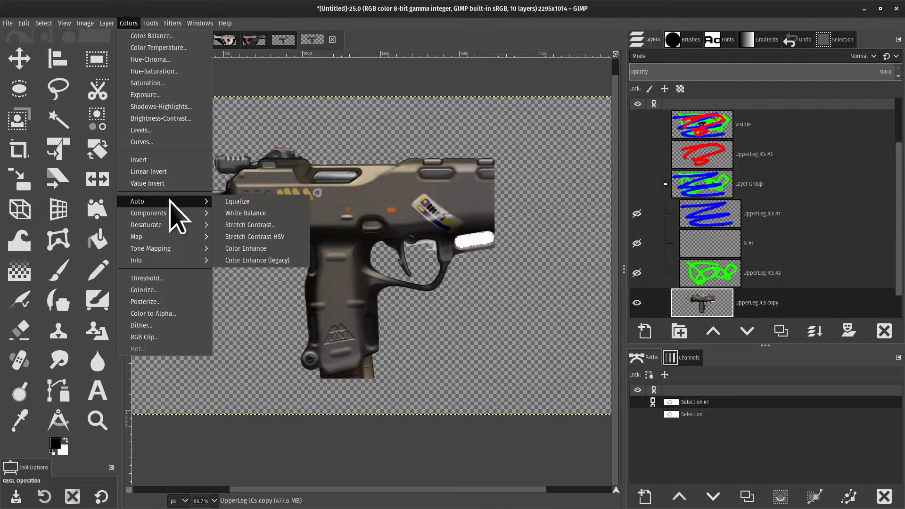
pyautogui.click(252, 211)
# - Preview Stretch Contrast with Clipping set to Clip and back to Adjust, expand the blending options, and cancel the filter
pyautogui.click(125, 24)
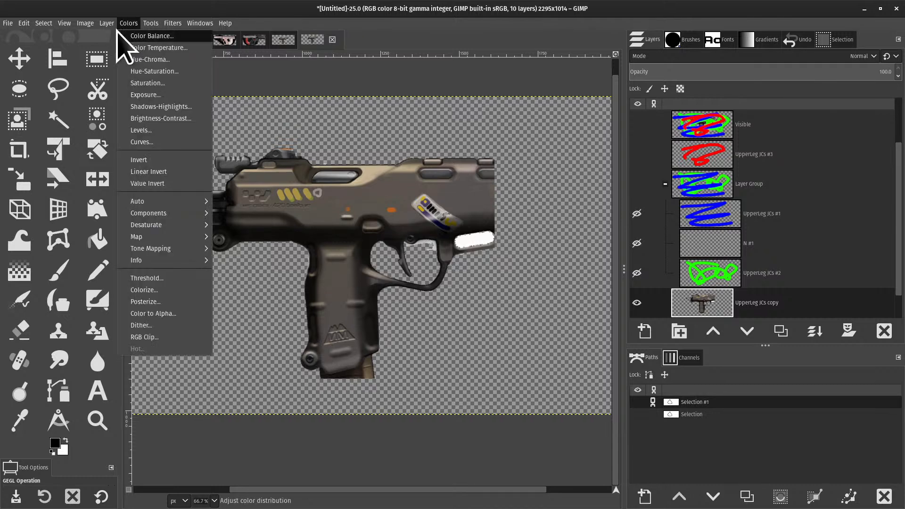
pyautogui.moveTo(187, 203)
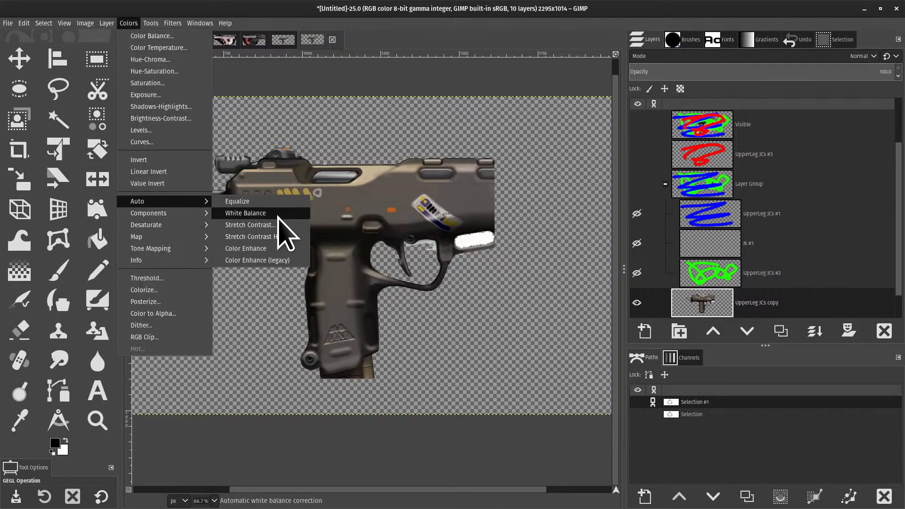
pyautogui.click(257, 225)
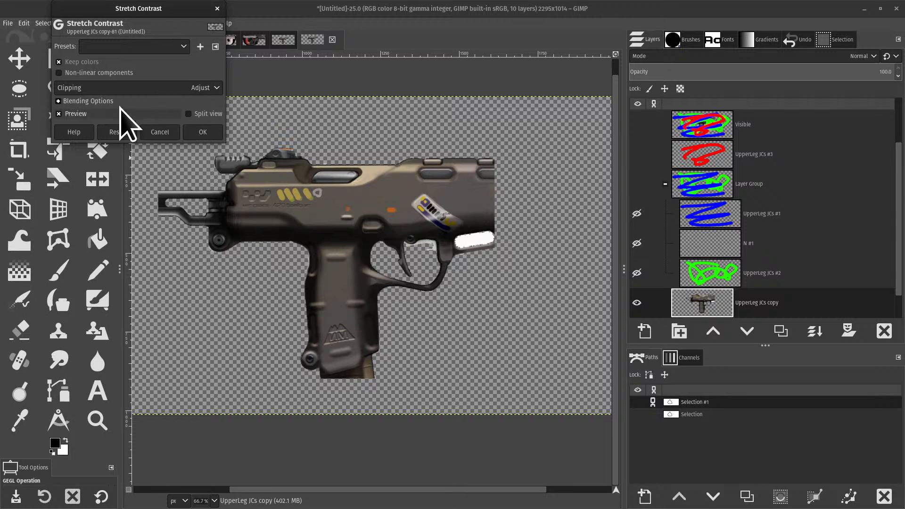
pyautogui.click(77, 73)
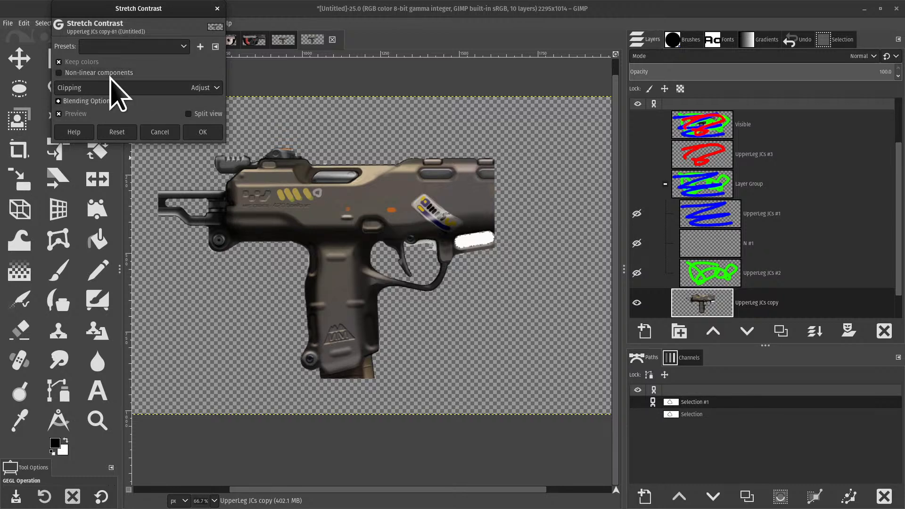
pyautogui.click(111, 89)
pyautogui.click(118, 101)
pyautogui.click(119, 90)
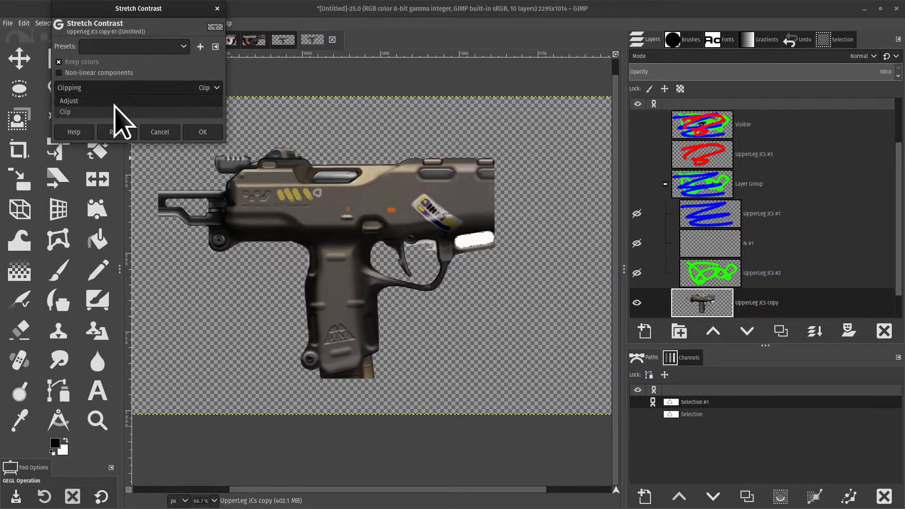
pyautogui.click(118, 116)
pyautogui.click(94, 101)
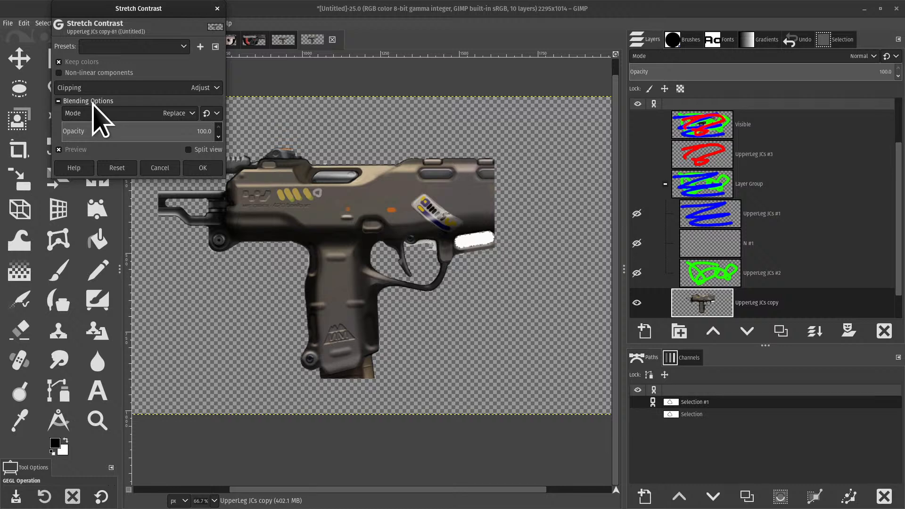
pyautogui.click(359, 199)
pyautogui.click(158, 169)
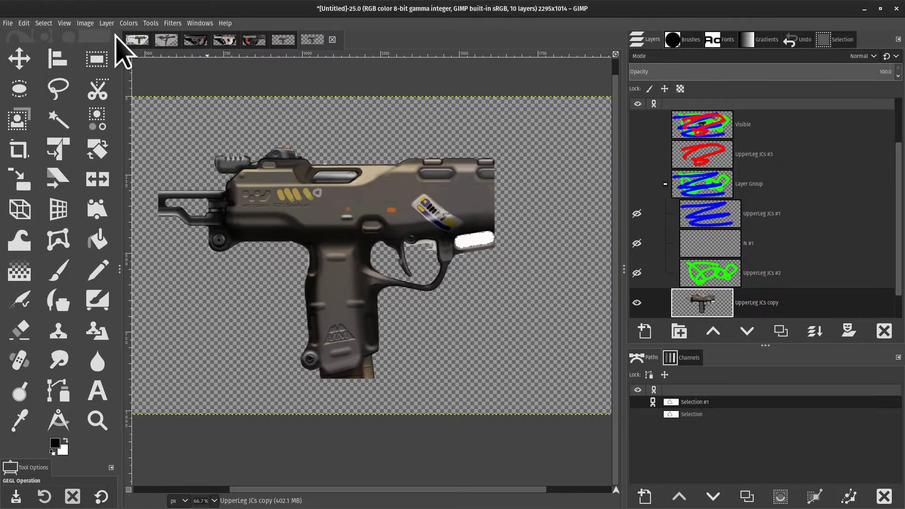
# - Preview Desaturate in Luminance mode on the UpperLeg JCs copy layer and cancel it
pyautogui.click(128, 23)
pyautogui.moveTo(159, 201)
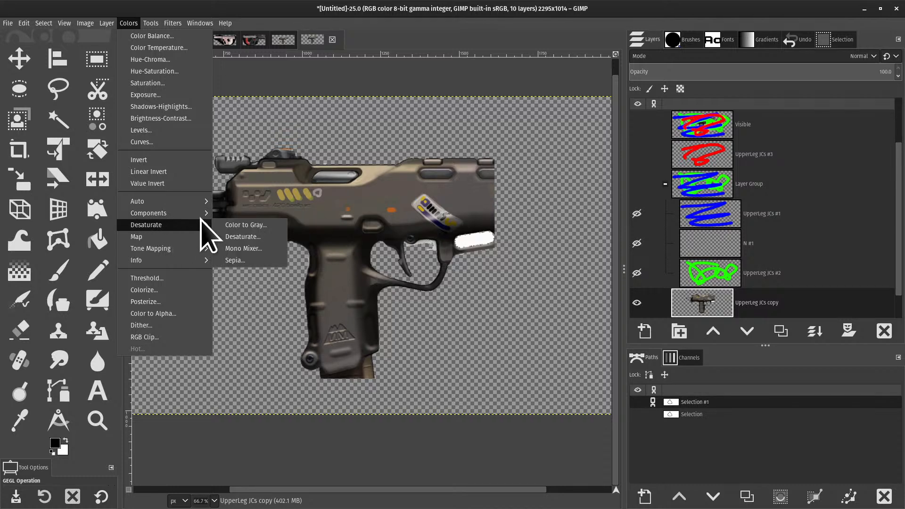
pyautogui.click(243, 237)
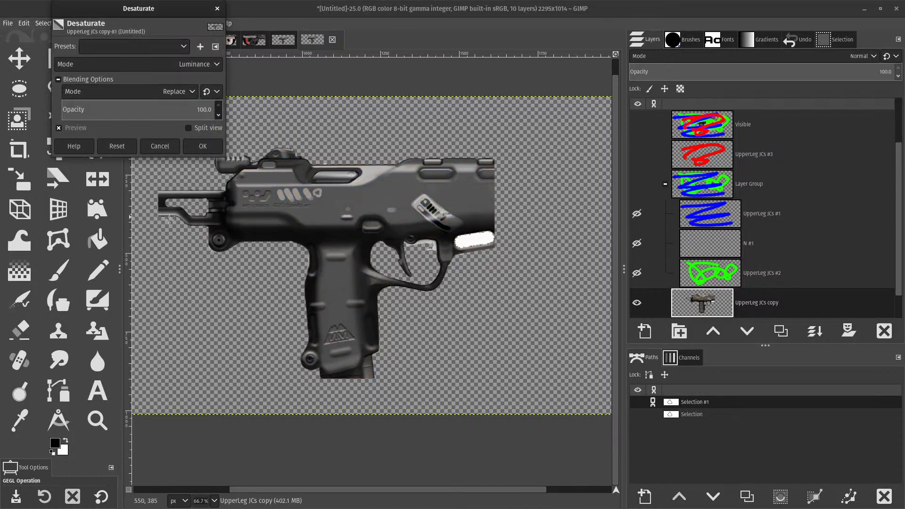
pyautogui.click(160, 146)
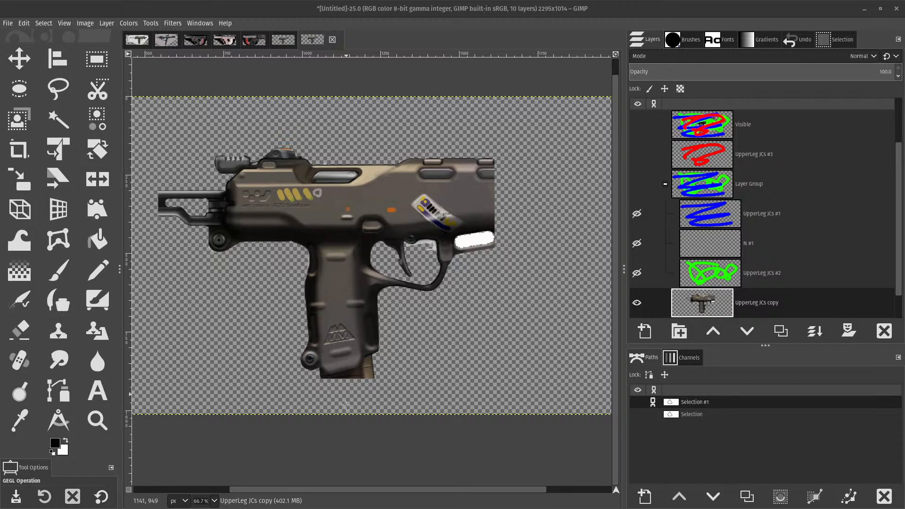
# - Paste the copied orange boat picture as a new image and check the commands available for its layer
pyautogui.hotkey('ctrl', 'shift', 'f')
pyautogui.press('Escape')
pyautogui.hotkey('ctrl', 'shift', 'v')
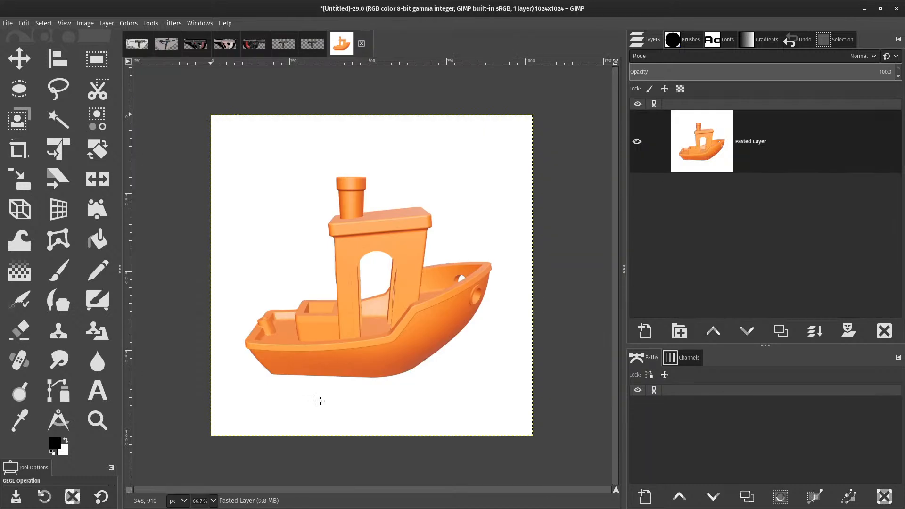
pyautogui.rightClick(779, 143)
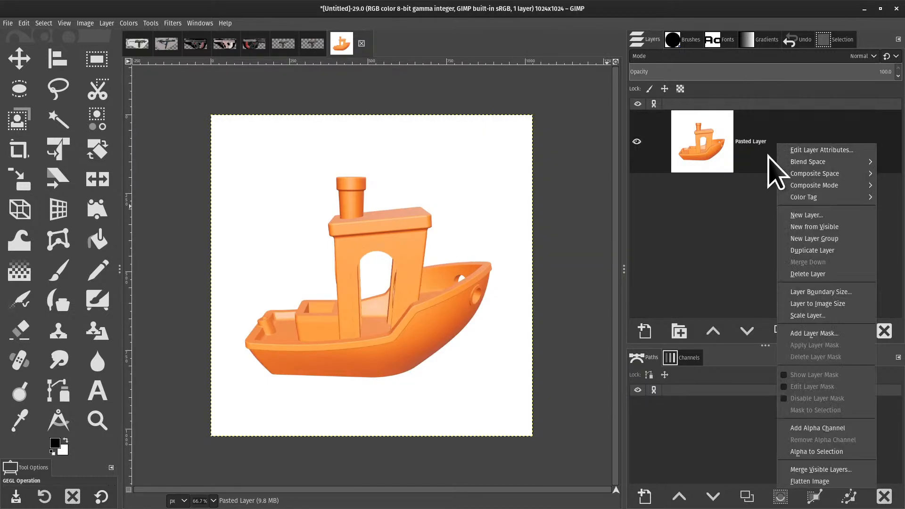
pyautogui.press('Escape')
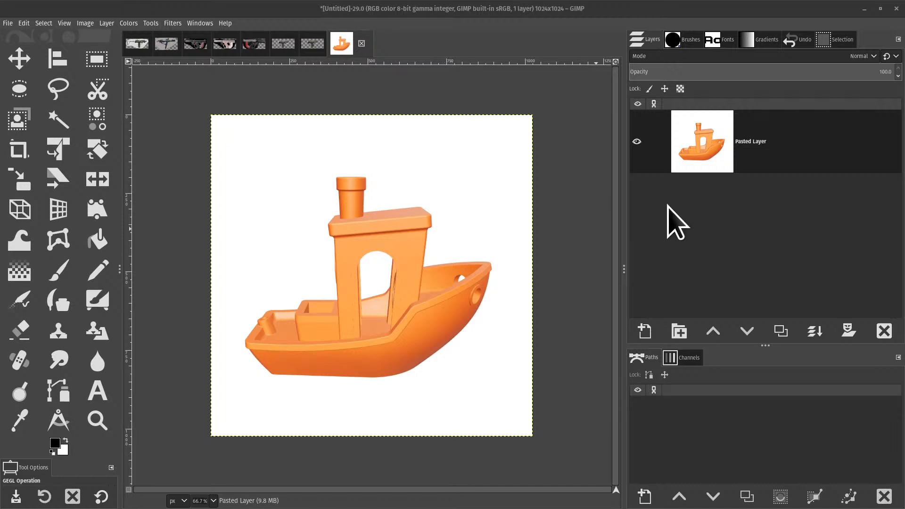
# - Add an alpha channel to the pasted boat layer and switch to the Eraser tool
pyautogui.rightClick(725, 142)
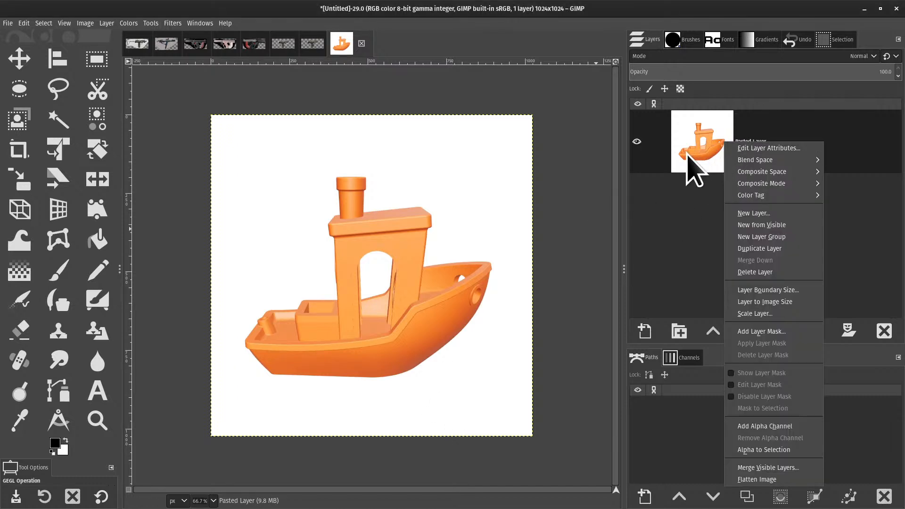
pyautogui.click(574, 223)
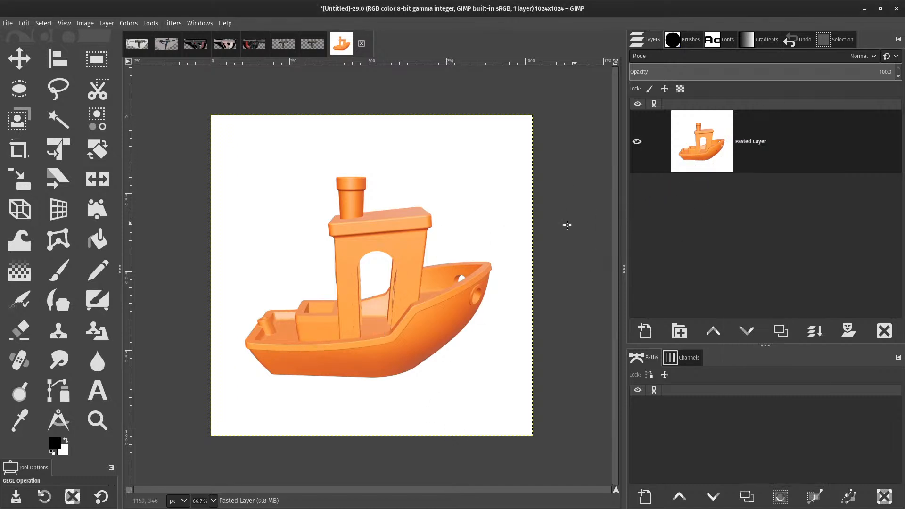
pyautogui.scroll(4, 356, 312)
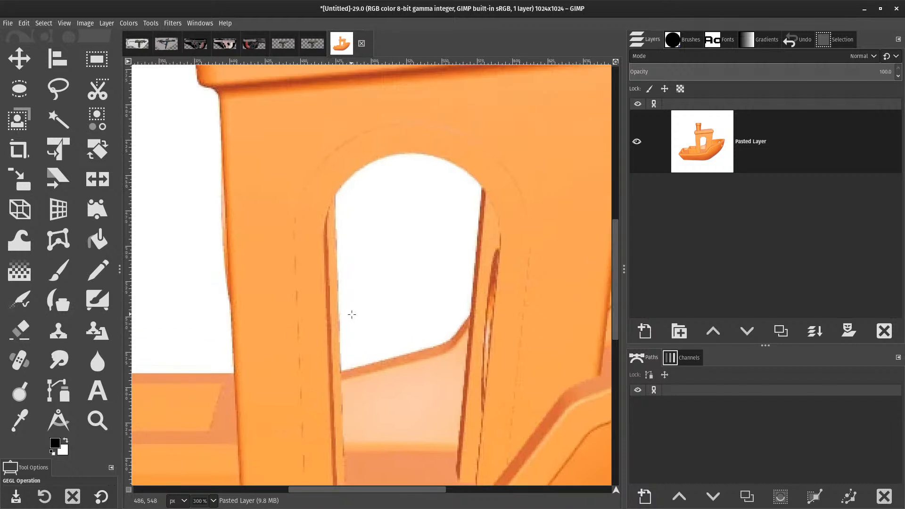
pyautogui.press('b')
pyautogui.scroll(2, 341, 334)
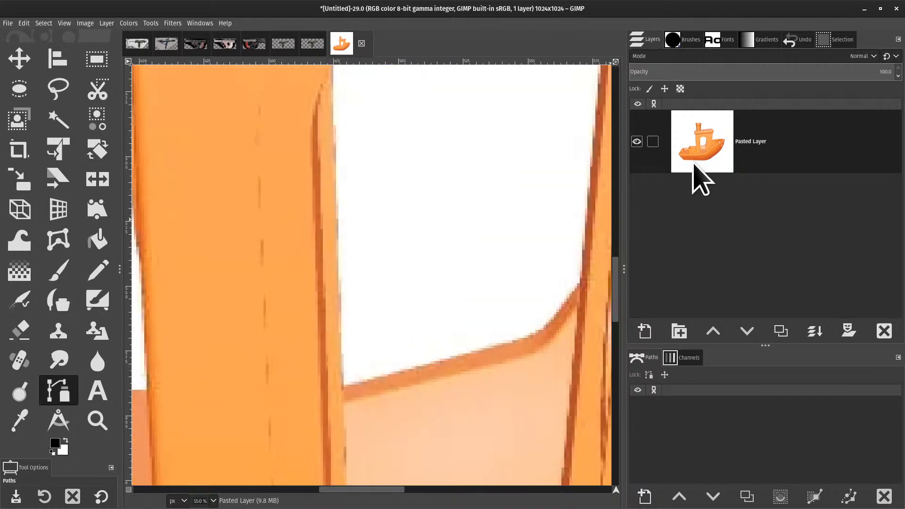
pyautogui.rightClick(787, 123)
pyautogui.click(828, 406)
pyautogui.press('n')
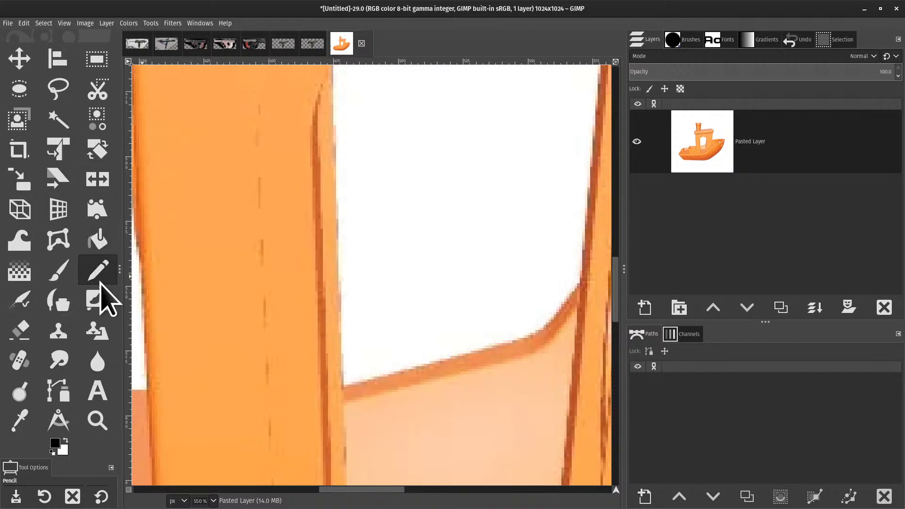
pyautogui.click(19, 330)
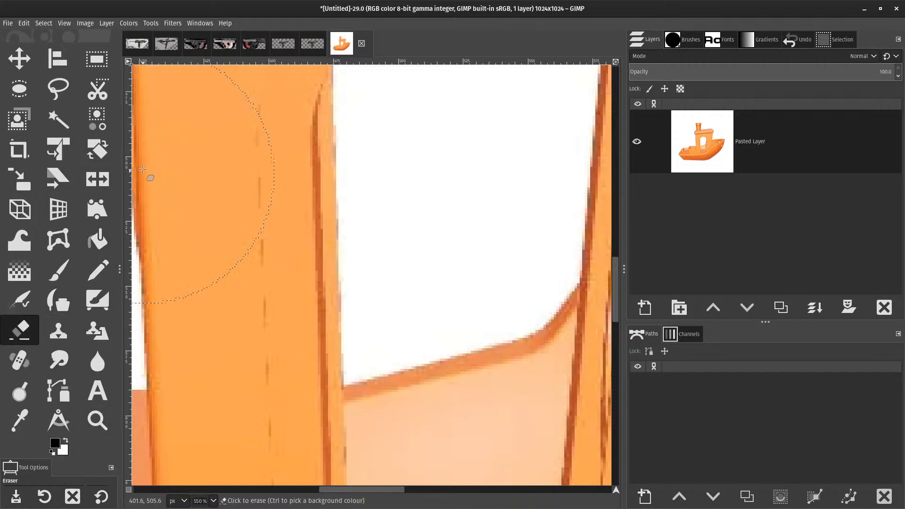
# - Set the custom icon size to Medium for the icon theme in the program preferences
pyautogui.click(23, 23)
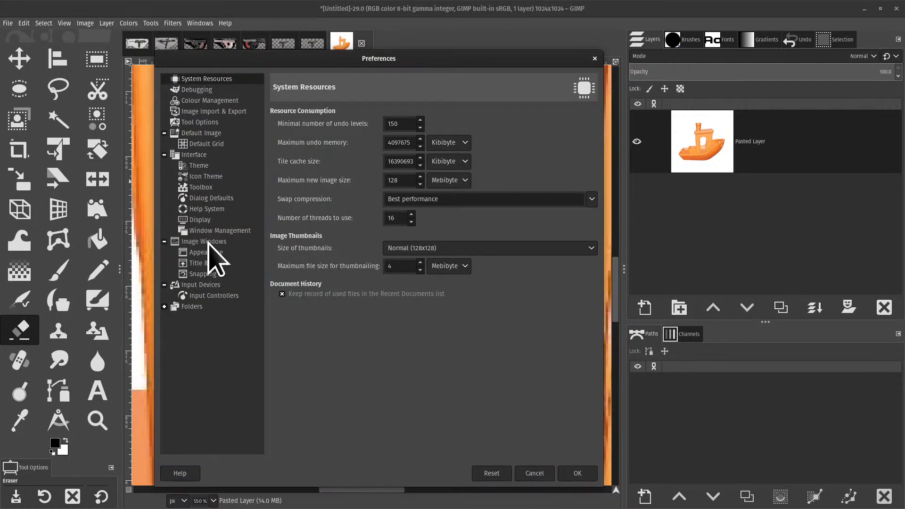
pyautogui.click(208, 242)
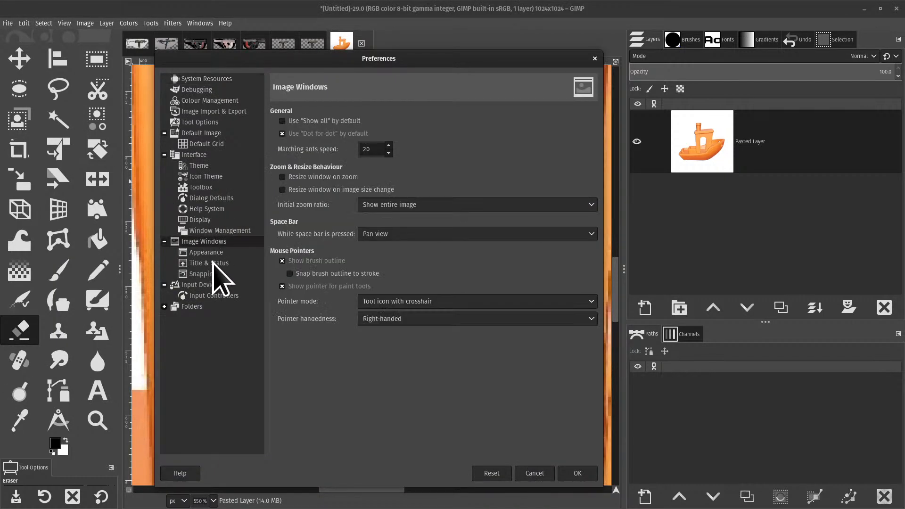
pyautogui.click(214, 251)
pyautogui.click(214, 242)
pyautogui.click(208, 179)
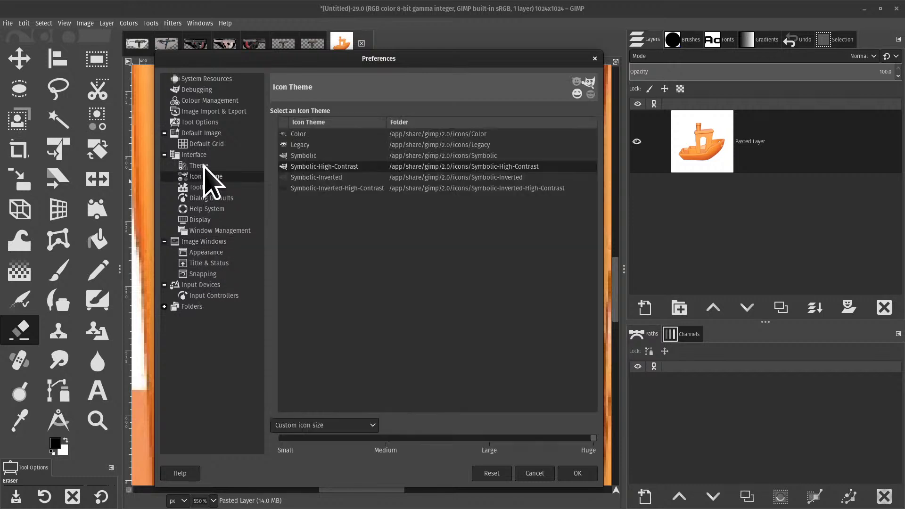
pyautogui.moveTo(512, 441); pyautogui.dragTo(231, 441)
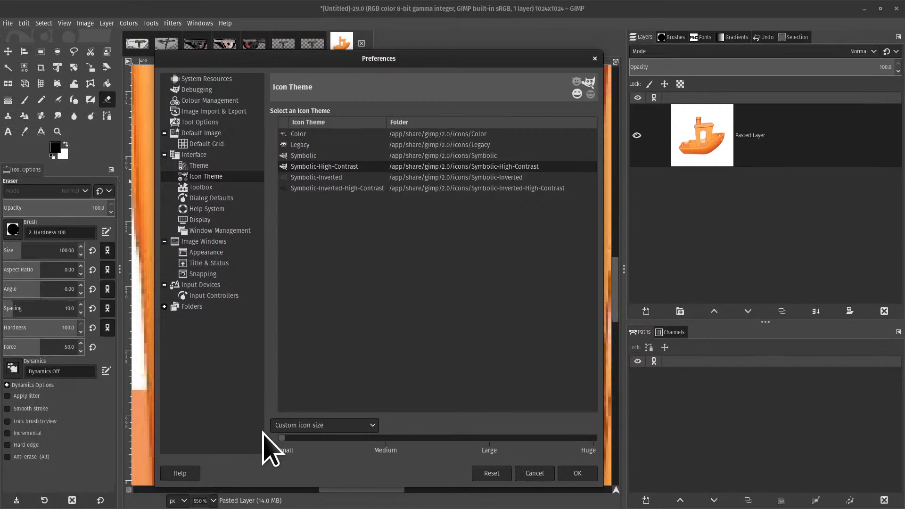
pyautogui.click(296, 427)
pyautogui.click(418, 433)
pyautogui.click(391, 437)
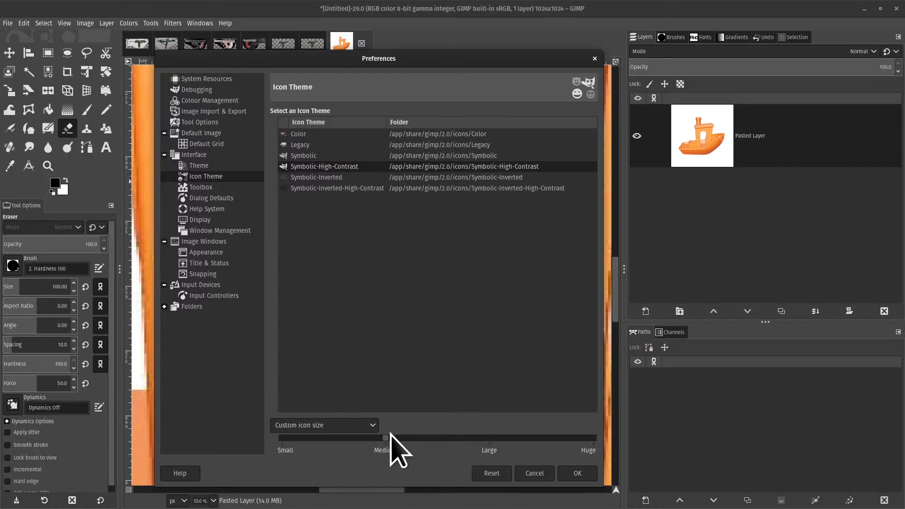
pyautogui.click(590, 473)
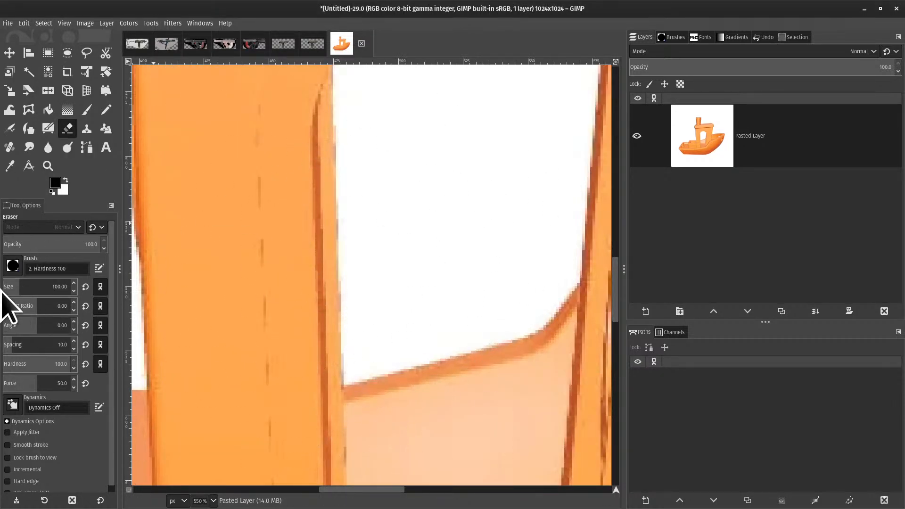
# - Set the eraser brush size to 12
pyautogui.click(19, 291)
pyautogui.write('21')
pyautogui.press('Return')
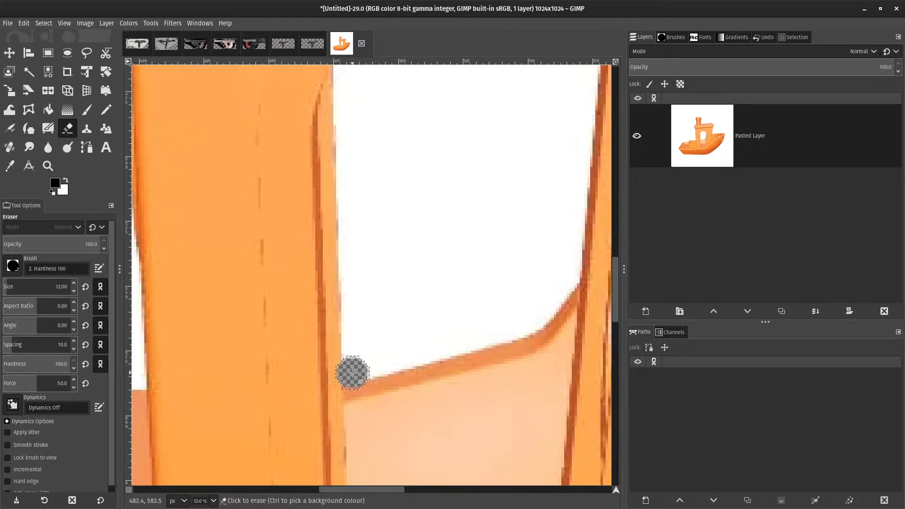
# - Erase the white background along the lower and side edges of the cabin doorway opening
pyautogui.moveTo(353, 373)
pyautogui.mouseDown()
pyautogui.moveTo(537, 314)
pyautogui.moveTo(556, 290)
pyautogui.moveTo(567, 237)
pyautogui.mouseUp()
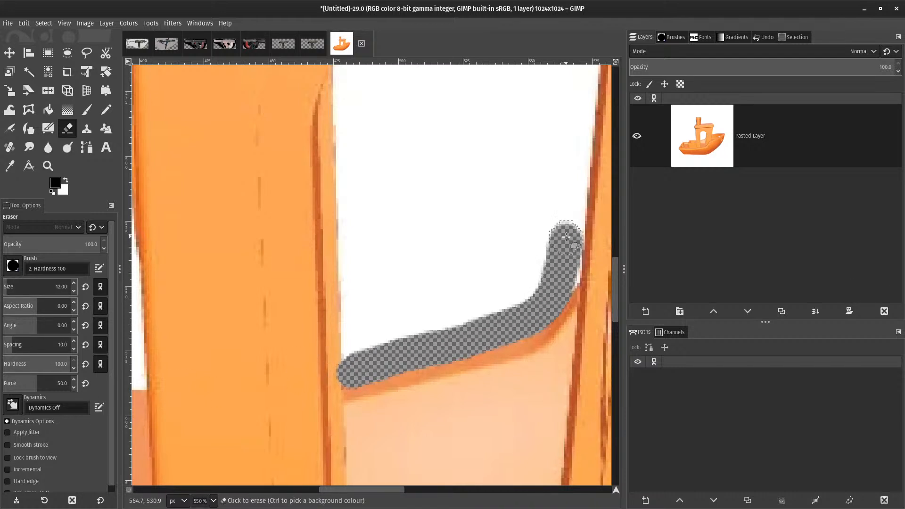
pyautogui.moveTo(567, 274); pyautogui.dragTo(530, 291)
pyautogui.click(354, 144)
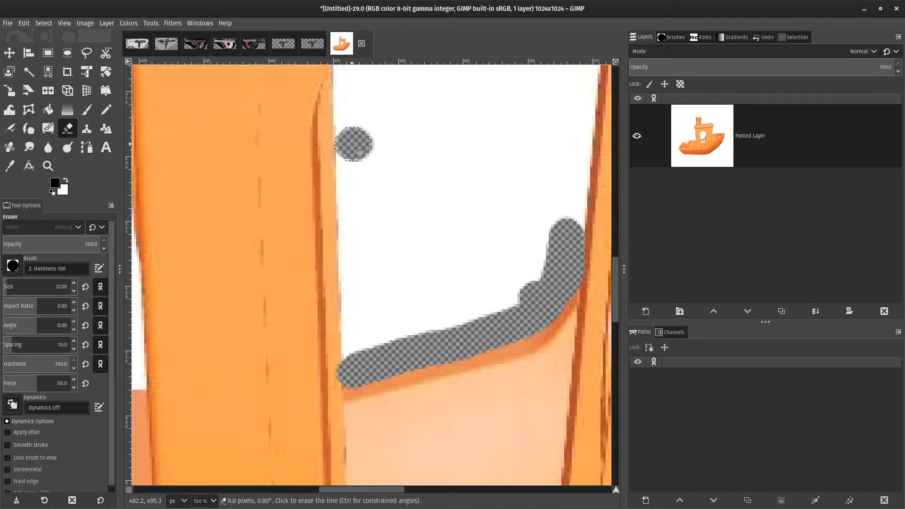
pyautogui.keyDown('shift'); pyautogui.click(353, 367); pyautogui.keyUp('shift')
pyautogui.keyDown('ctrl'); pyautogui.scroll(-2, 404, 292); pyautogui.keyUp('ctrl')
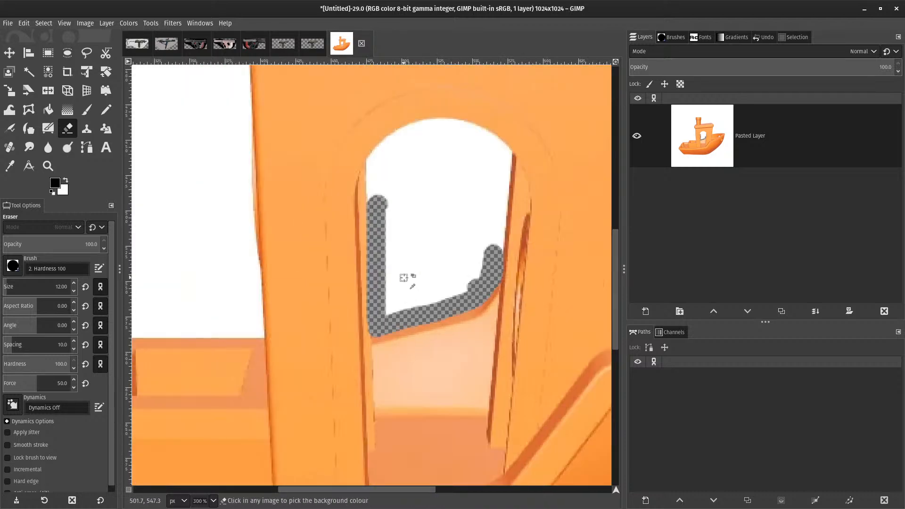
pyautogui.keyDown('ctrl'); pyautogui.scroll(-1, 404, 278); pyautogui.keyUp('ctrl')
# - Undo all eraser strokes inside the cabin doorway
pyautogui.hotkey('ctrl', 'z')
pyautogui.hotkey('ctrl', 'z')
pyautogui.hotkey('ctrl', 'z')
pyautogui.hotkey('ctrl', 'z')
pyautogui.keyDown('ctrl'); pyautogui.scroll(-2, 408, 268); pyautogui.keyUp('ctrl')
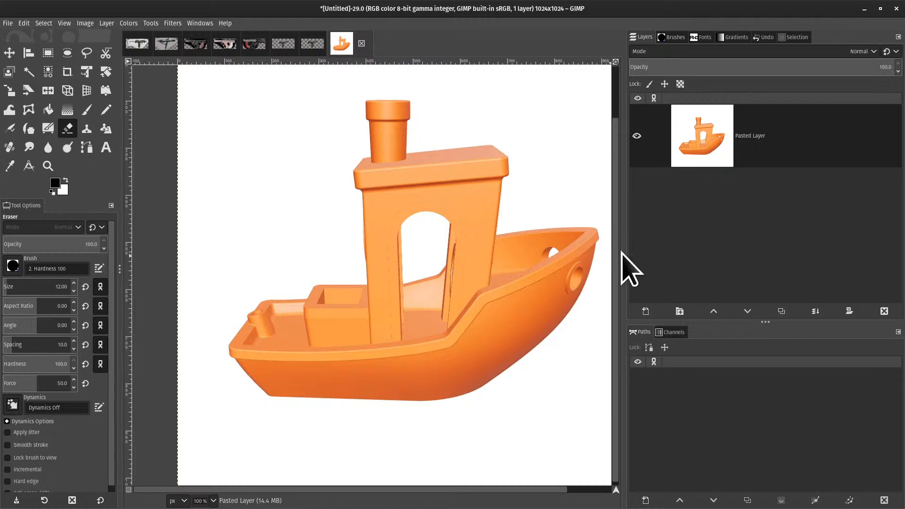
# - Duplicate the boat layer twice so that two copies sit above the original
pyautogui.press('+')
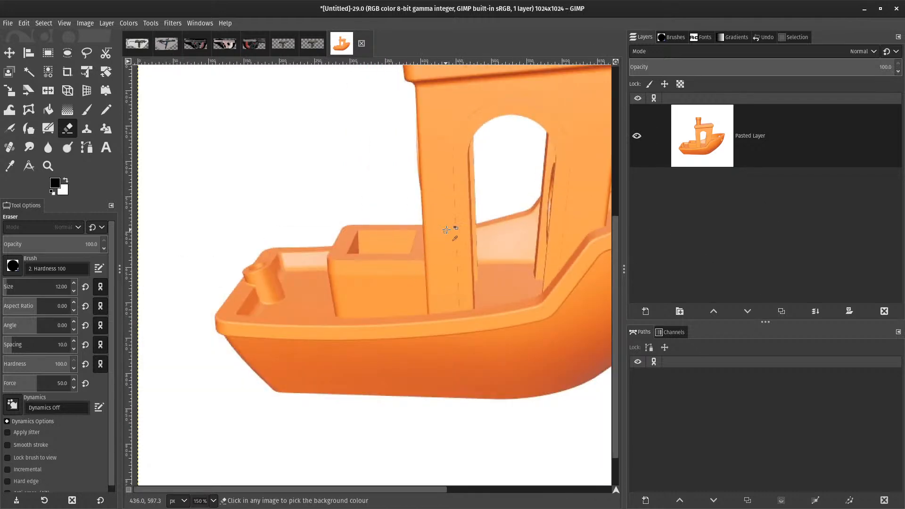
pyautogui.keyDown('ctrl'); pyautogui.scroll(-2, 289, 366); pyautogui.keyUp('ctrl')
pyautogui.rightClick(754, 149)
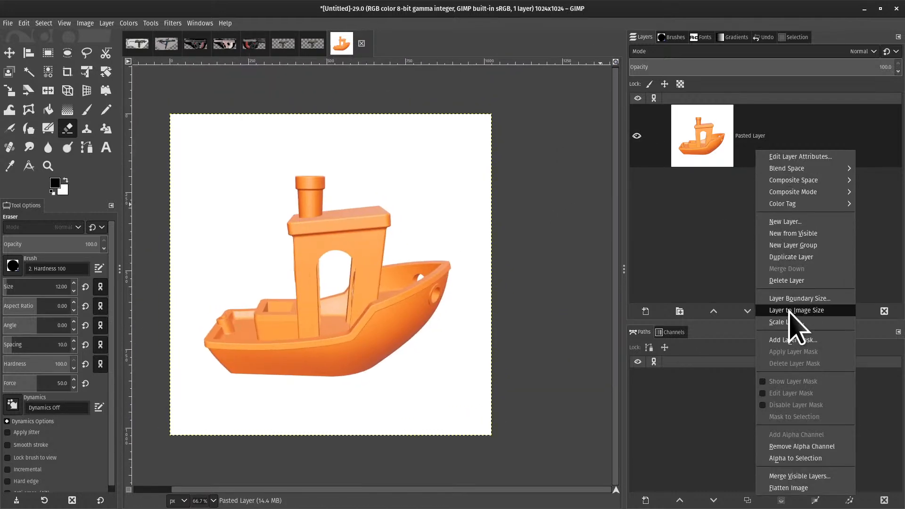
pyautogui.click(784, 257)
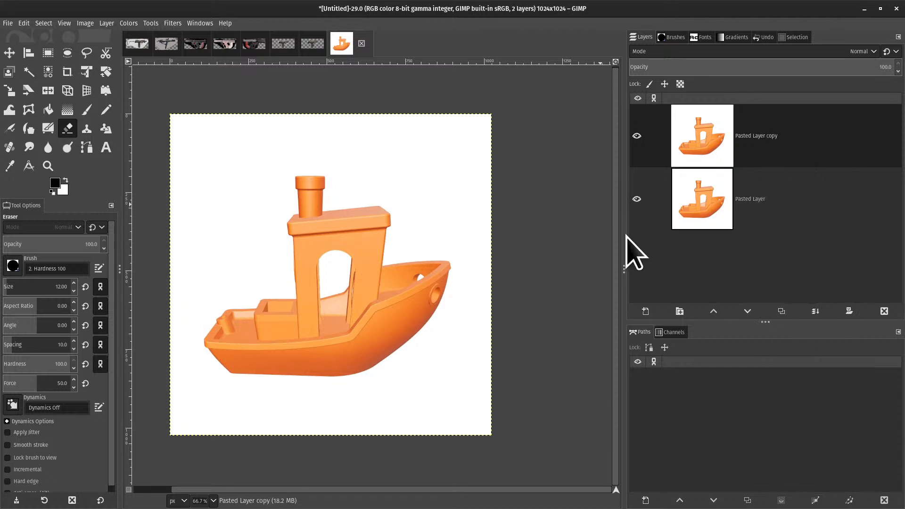
pyautogui.rightClick(775, 137)
pyautogui.click(809, 245)
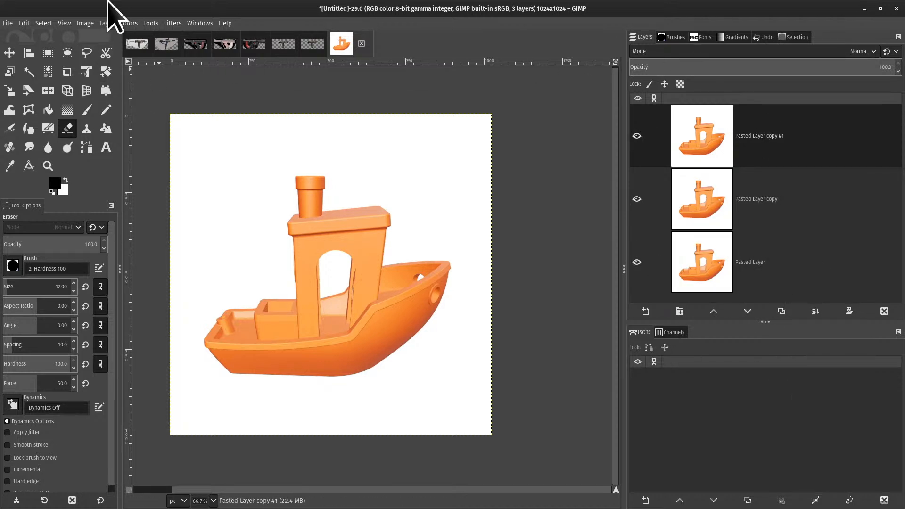
# - Invert the colors of the topmost boat layer
pyautogui.click(173, 24)
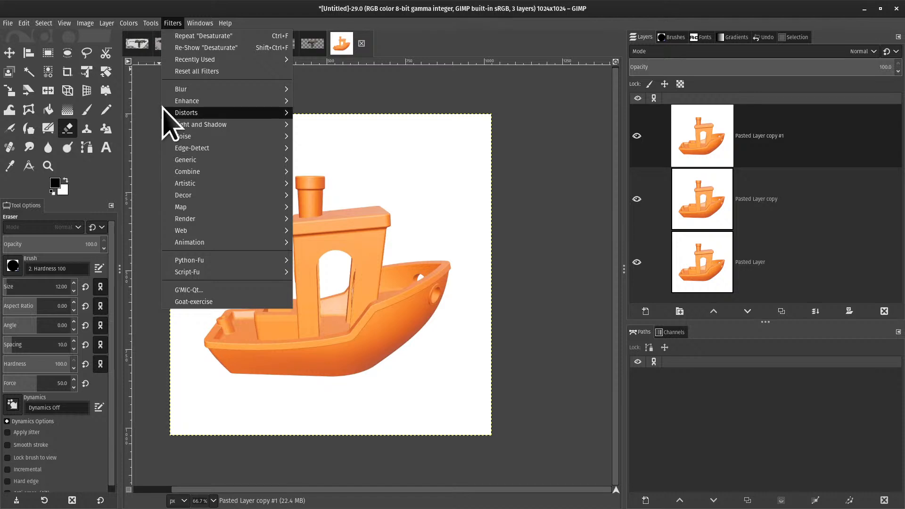
pyautogui.moveTo(85, 23)
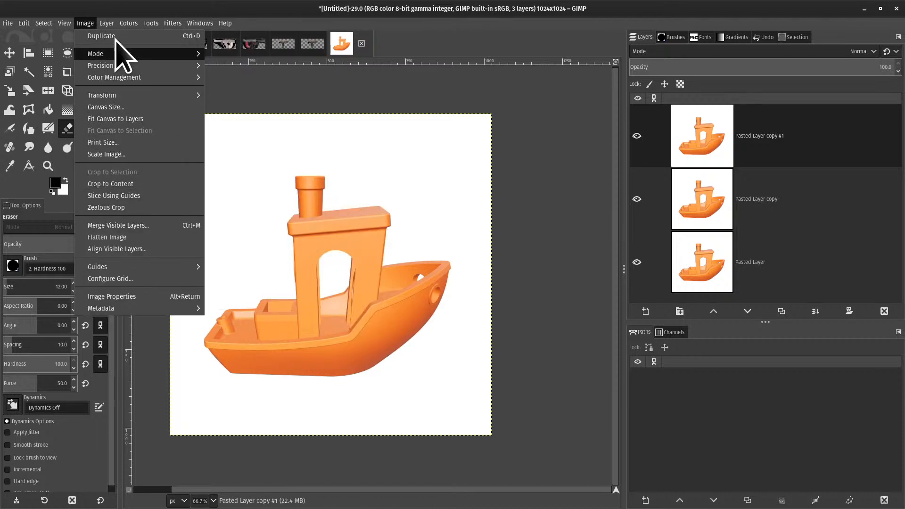
pyautogui.moveTo(129, 24)
pyautogui.click(203, 172)
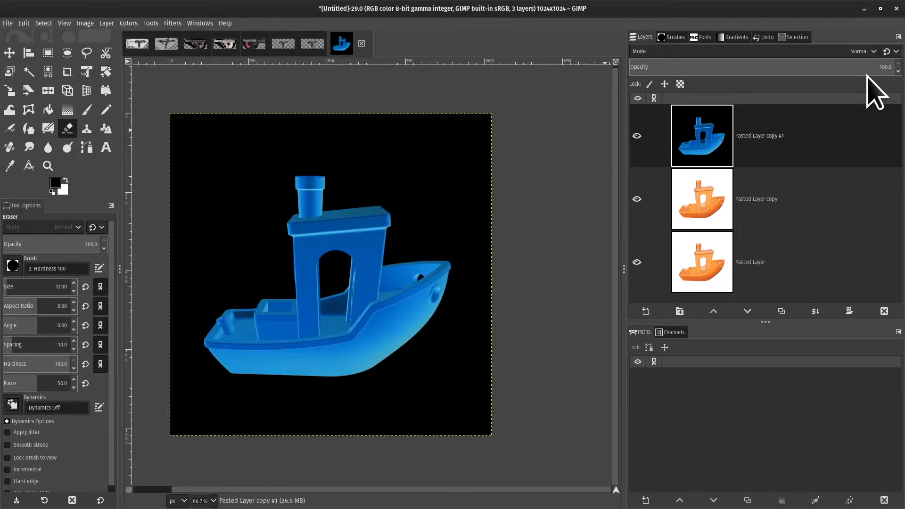
# - Set the inverted layer's opacity to 50 and merge it down onto the copy beneath
pyautogui.moveTo(844, 66); pyautogui.dragTo(902, 68)
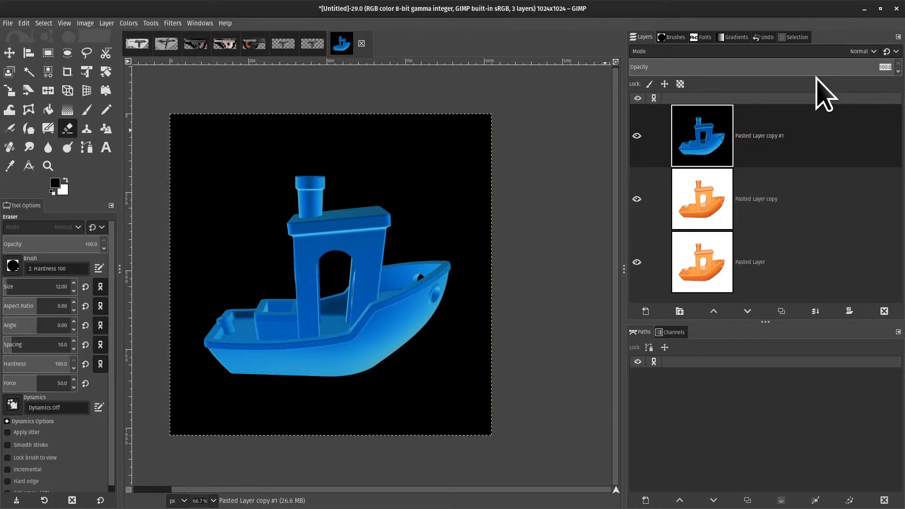
pyautogui.press('Return')
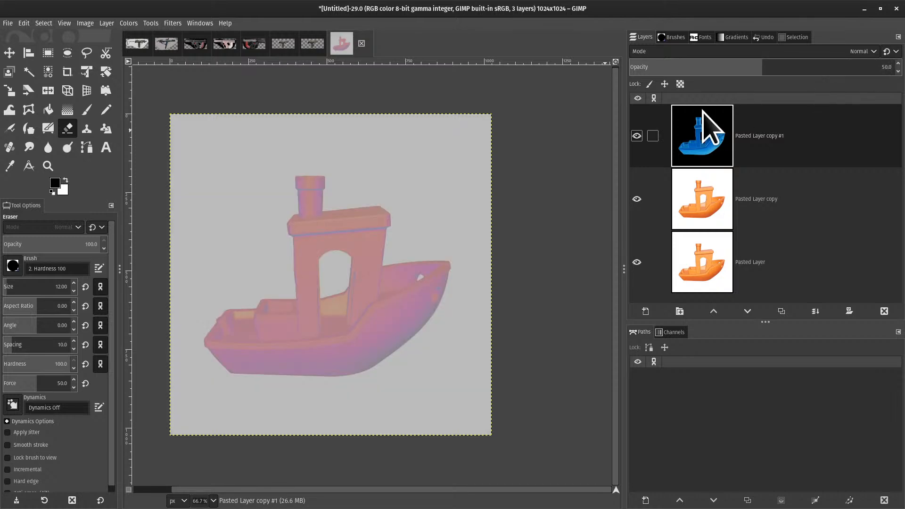
pyautogui.rightClick(731, 136)
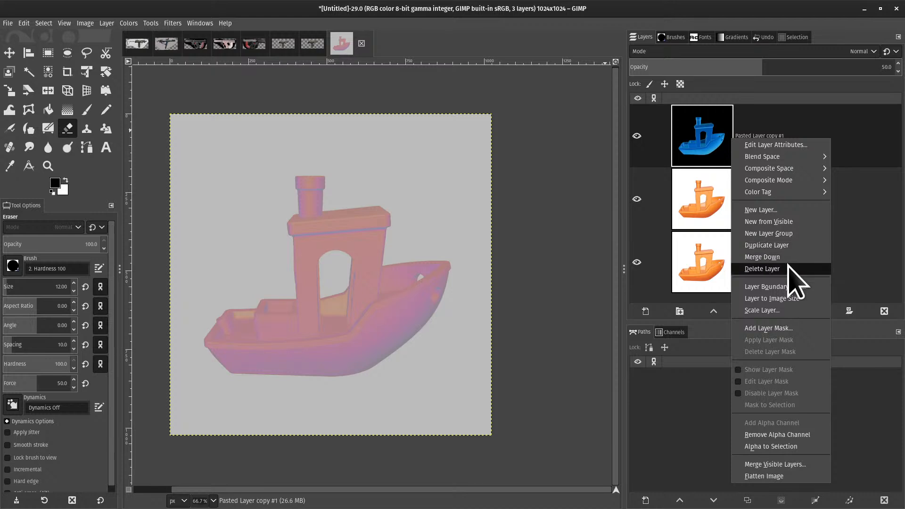
pyautogui.click(776, 258)
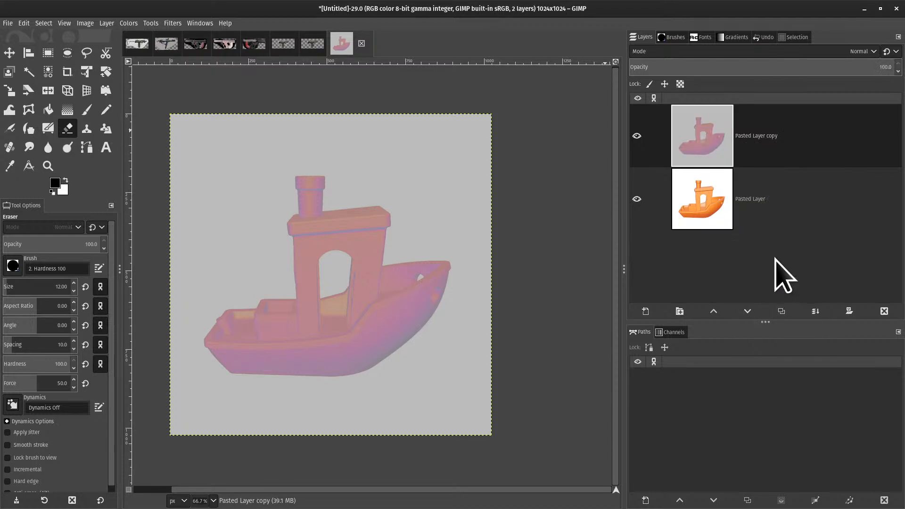
# - Desaturate the merged layer using the Luminance mode
pyautogui.click(89, 23)
pyautogui.moveTo(133, 26)
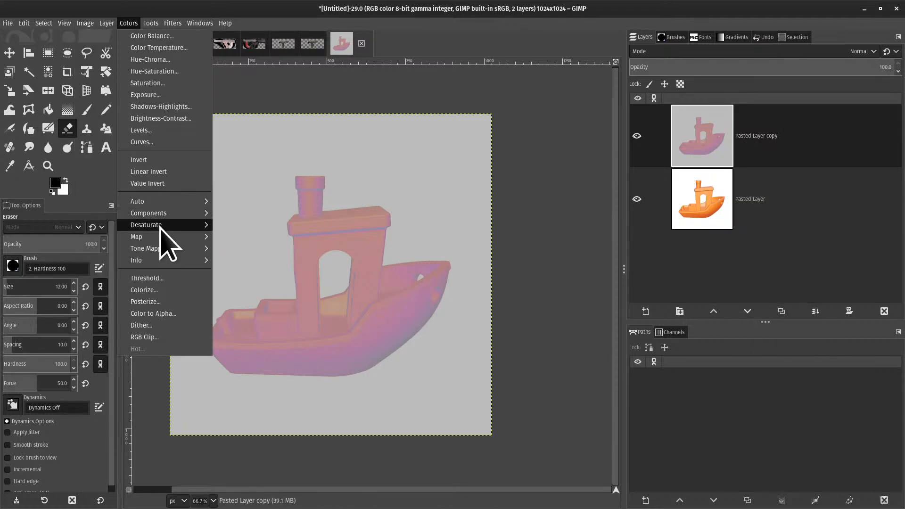
pyautogui.moveTo(174, 238)
pyautogui.click(260, 239)
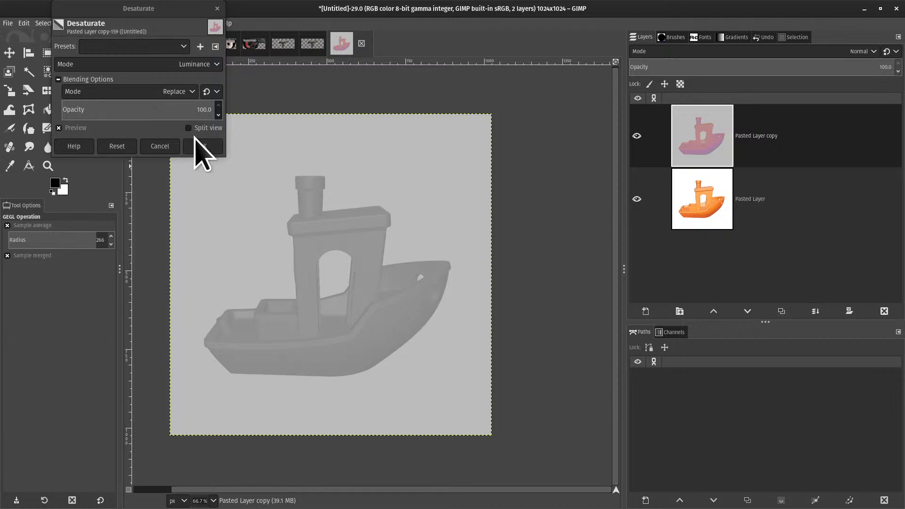
pyautogui.click(211, 145)
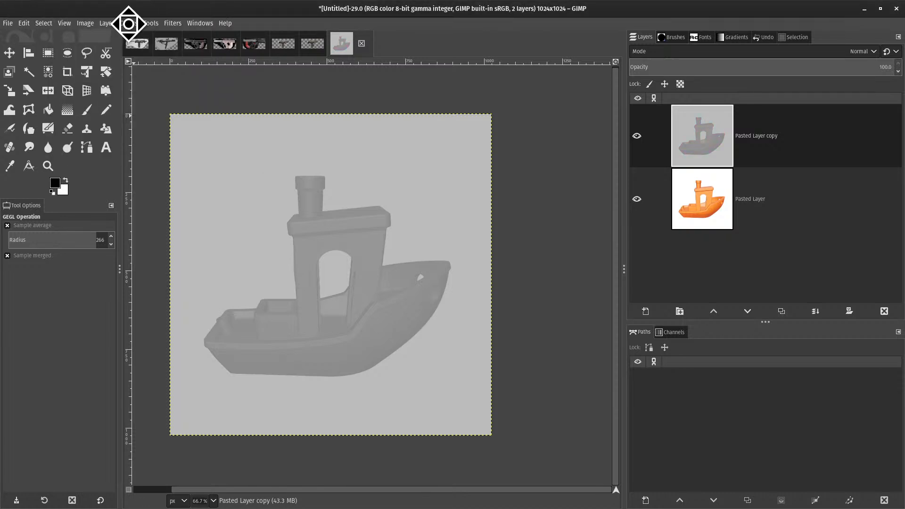
# - Apply a steep S-shaped Curves adjustment on the Value channel of the desaturated layer, darkening the boat against a near-white background
pyautogui.click(128, 23)
pyautogui.click(150, 142)
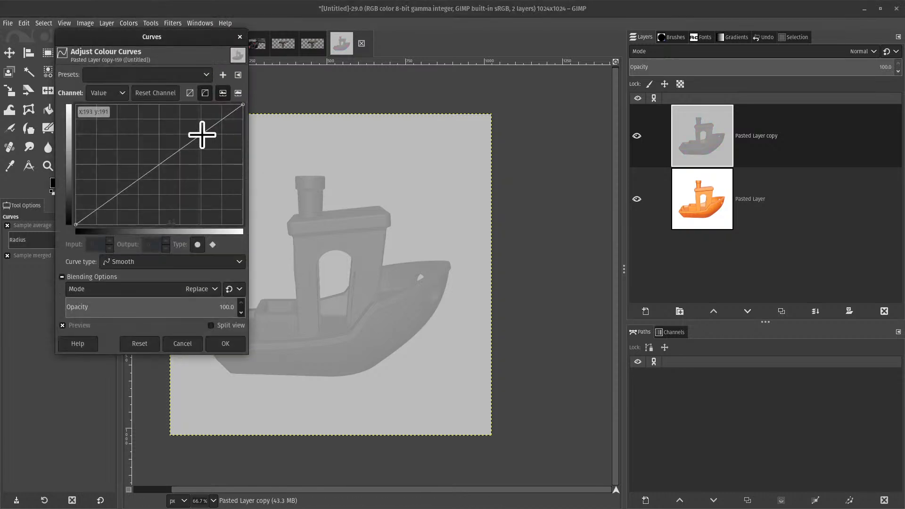
pyautogui.moveTo(202, 135); pyautogui.dragTo(152, 216)
pyautogui.moveTo(191, 182); pyautogui.dragTo(174, 121)
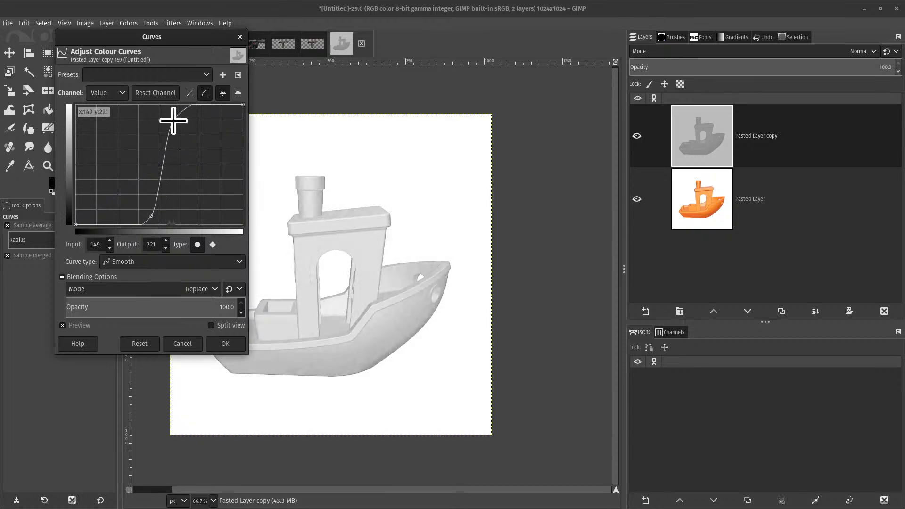
pyautogui.moveTo(150, 217); pyautogui.dragTo(133, 206)
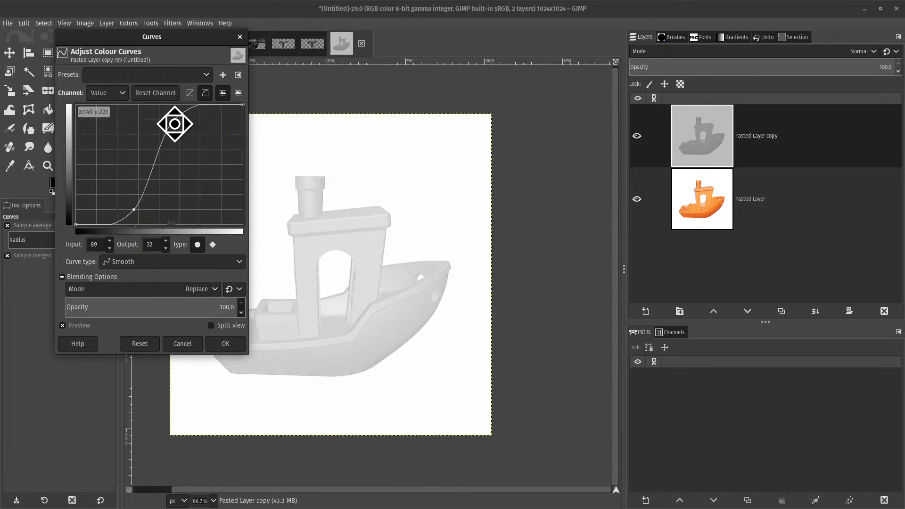
pyautogui.moveTo(176, 125)
pyautogui.mouseDown()
pyautogui.moveTo(160, 113)
pyautogui.moveTo(186, 121)
pyautogui.mouseUp()
pyautogui.moveTo(132, 210); pyautogui.dragTo(160, 213)
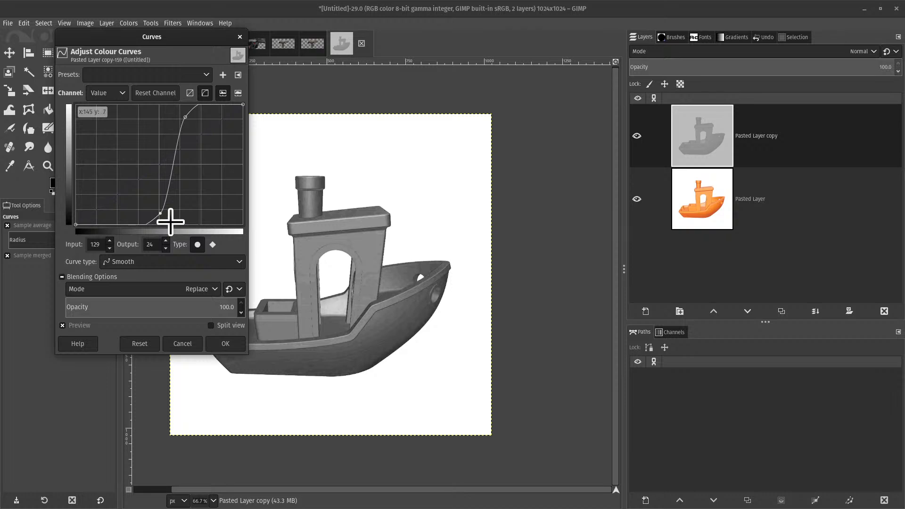
pyautogui.moveTo(185, 117)
pyautogui.mouseDown()
pyautogui.moveTo(178, 115)
pyautogui.moveTo(185, 118)
pyautogui.mouseUp()
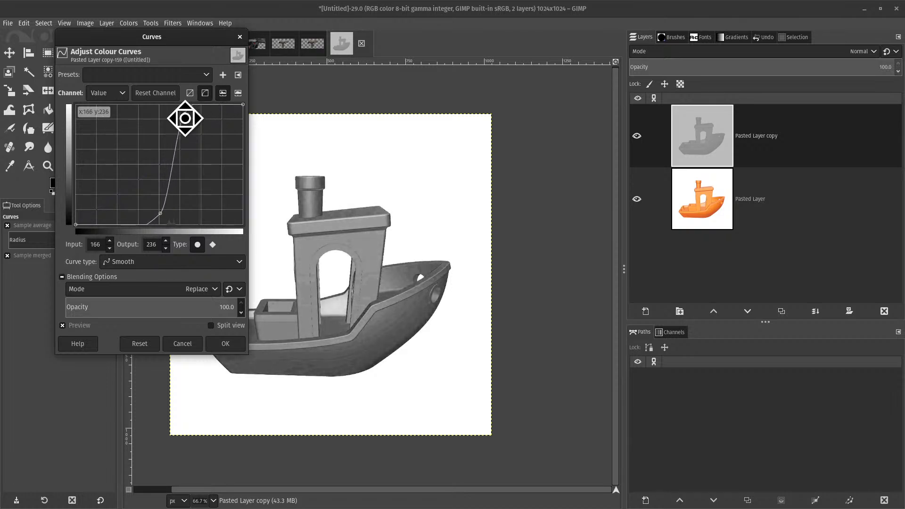
pyautogui.moveTo(159, 212); pyautogui.dragTo(160, 204)
pyautogui.moveTo(185, 112); pyautogui.dragTo(182, 124)
pyautogui.click(225, 344)
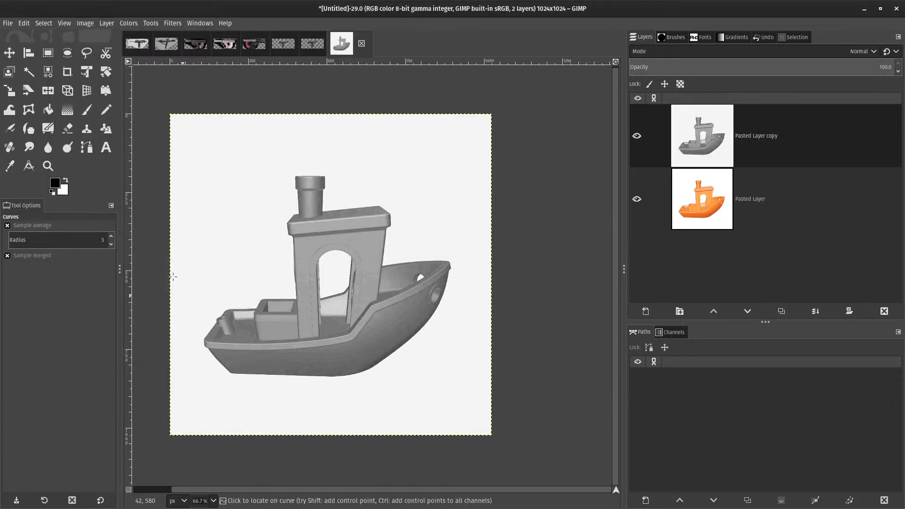
# - Apply Brightness-Contrast to the grayscale layer with brightness -30 and contrast 34
pyautogui.click(129, 23)
pyautogui.click(142, 118)
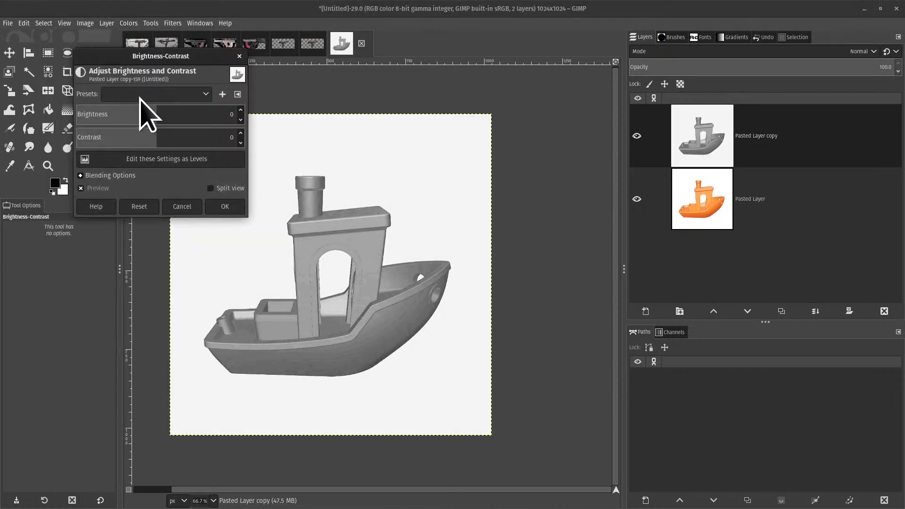
pyautogui.moveTo(156, 143); pyautogui.dragTo(264, 137)
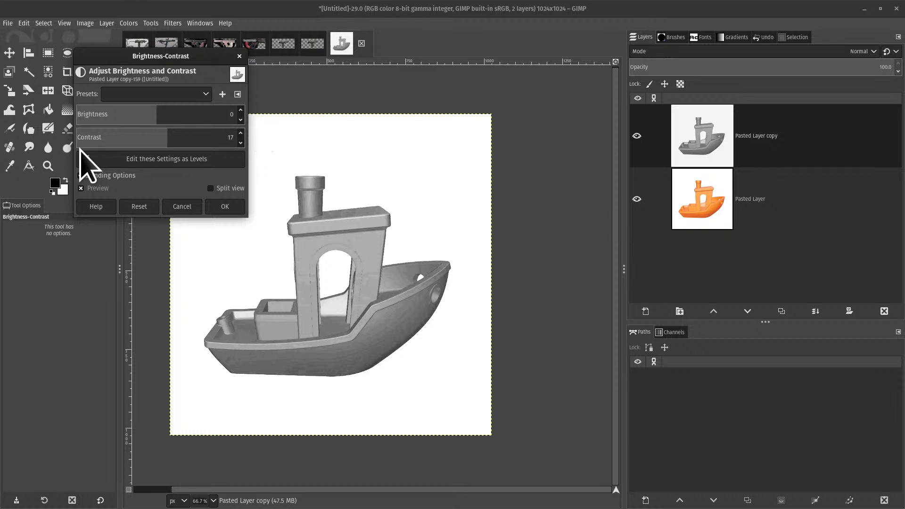
pyautogui.moveTo(144, 138)
pyautogui.mouseDown()
pyautogui.moveTo(256, 137)
pyautogui.moveTo(166, 156)
pyautogui.moveTo(175, 141)
pyautogui.mouseUp()
pyautogui.moveTo(101, 115)
pyautogui.mouseDown()
pyautogui.moveTo(106, 132)
pyautogui.moveTo(40, 131)
pyautogui.moveTo(312, 106)
pyautogui.mouseUp()
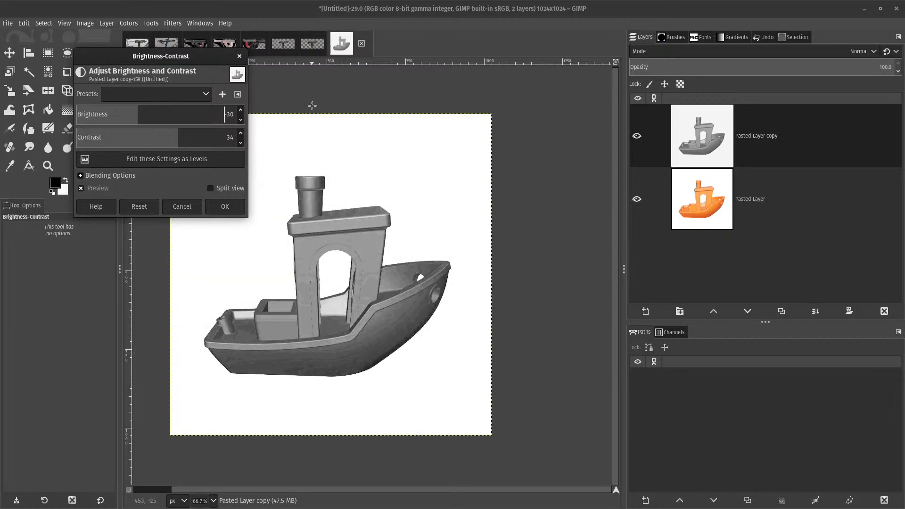
pyautogui.click(226, 207)
# - Fuzzy-select the white background around the grayscale boat, add the cabin doorway opening, and inspect the selection edges up close
pyautogui.press('u')
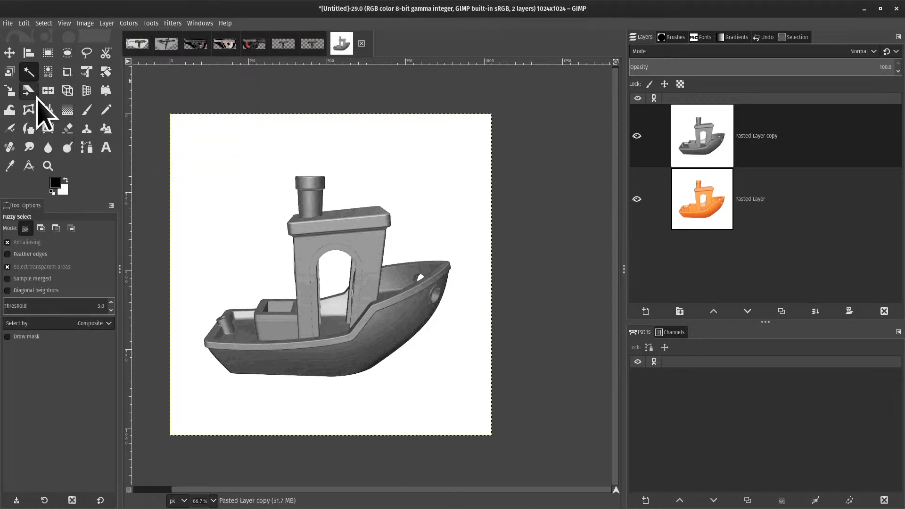
pyautogui.click(213, 184)
pyautogui.click(266, 222)
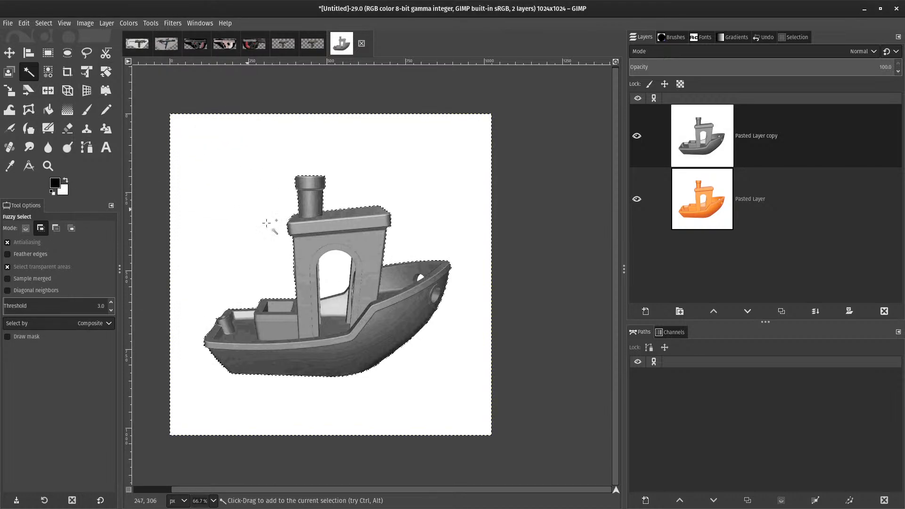
pyautogui.scroll(4, 307, 259)
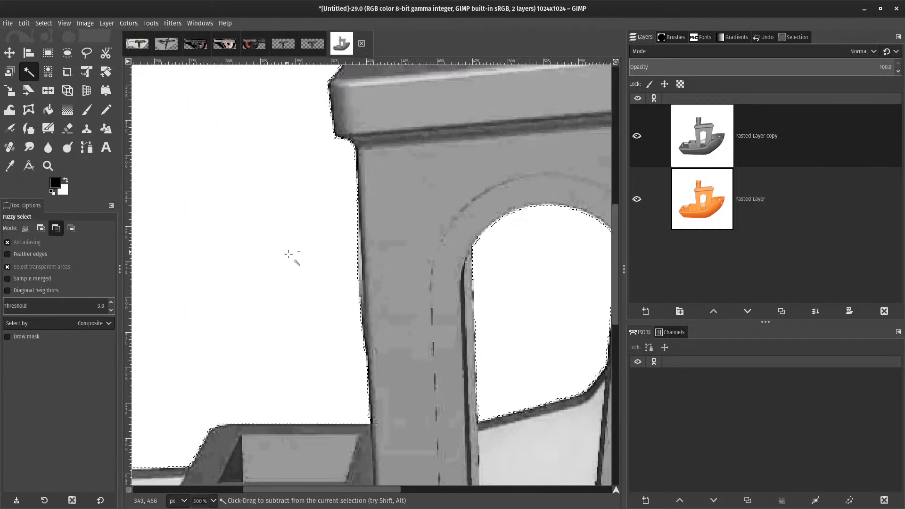
pyautogui.hscroll(6, 396, 231)
pyautogui.scroll(-3, 396, 231)
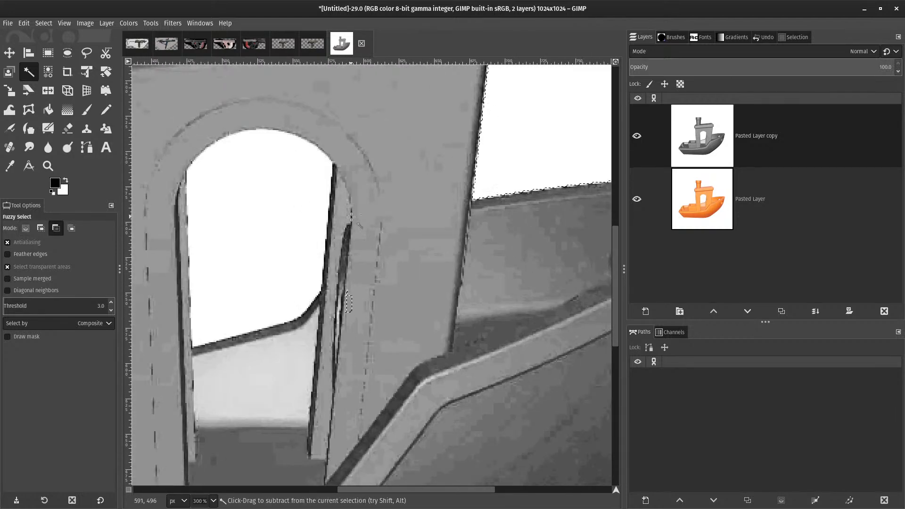
pyautogui.scroll(-3, 242, 208)
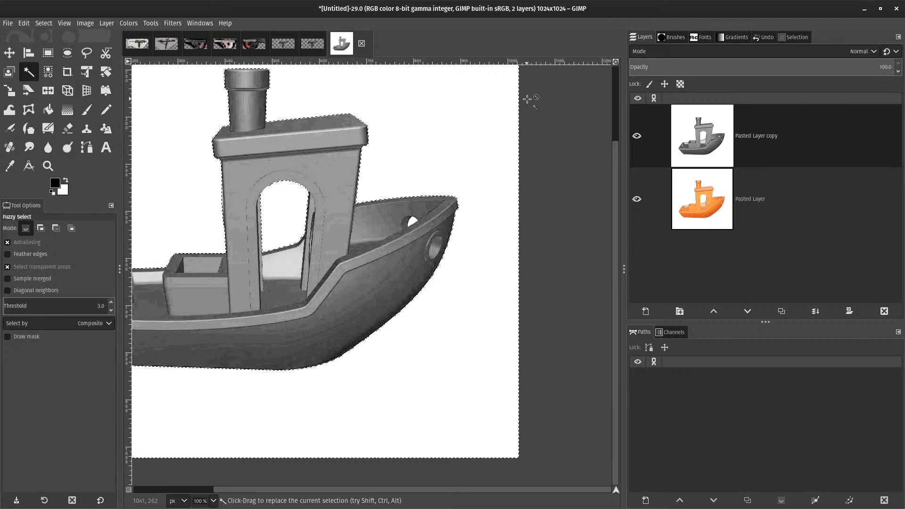
# - Activate the original boat layer, hide the grayscale copy, check the selection against the orange boat, and clear the selection
pyautogui.click(707, 191)
pyautogui.click(637, 136)
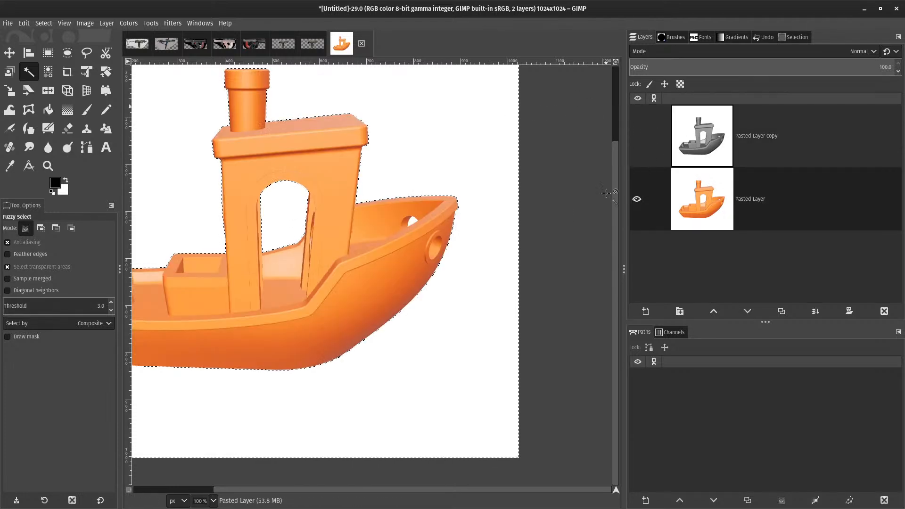
pyautogui.scroll(-10, 427, 151)
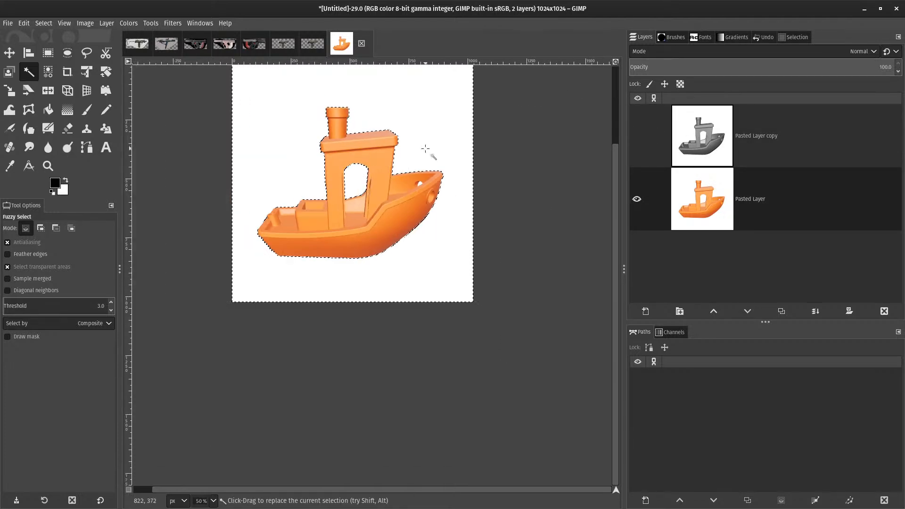
pyautogui.scroll(9, 425, 151)
pyautogui.moveTo(251, 155); pyautogui.dragTo(493, 141)
pyautogui.hotkey('ctrl', 'shift', 'a')
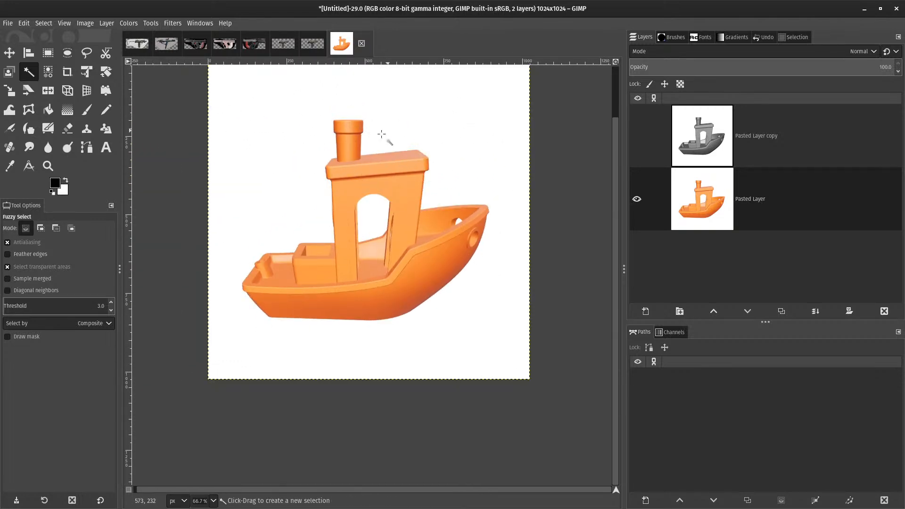
pyautogui.moveTo(387, 127); pyautogui.dragTo(358, 191)
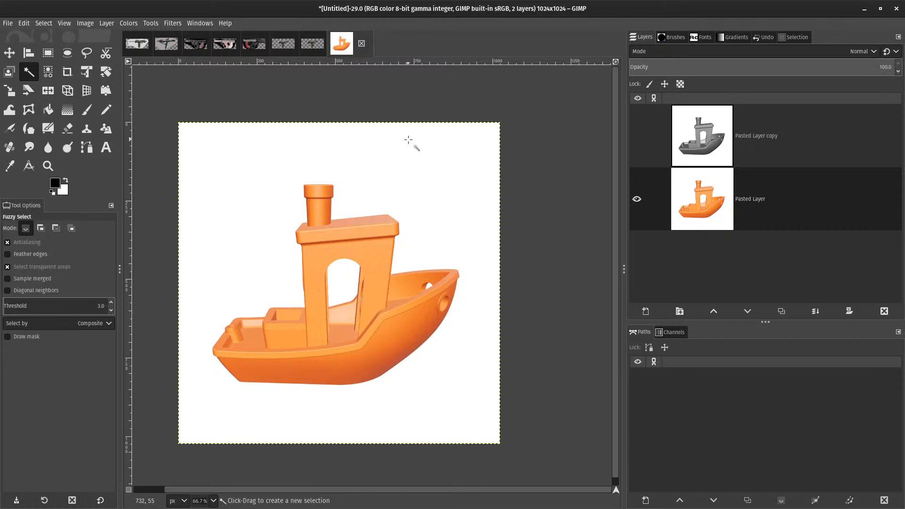
# - Show the grayscale copy again and examine its histogram in the Value and Red channels
pyautogui.click(647, 152)
pyautogui.click(636, 136)
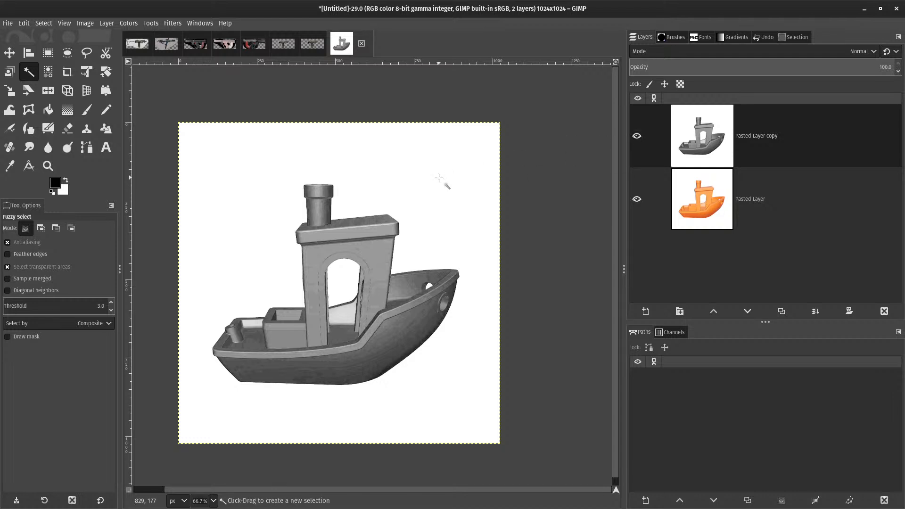
pyautogui.click(129, 23)
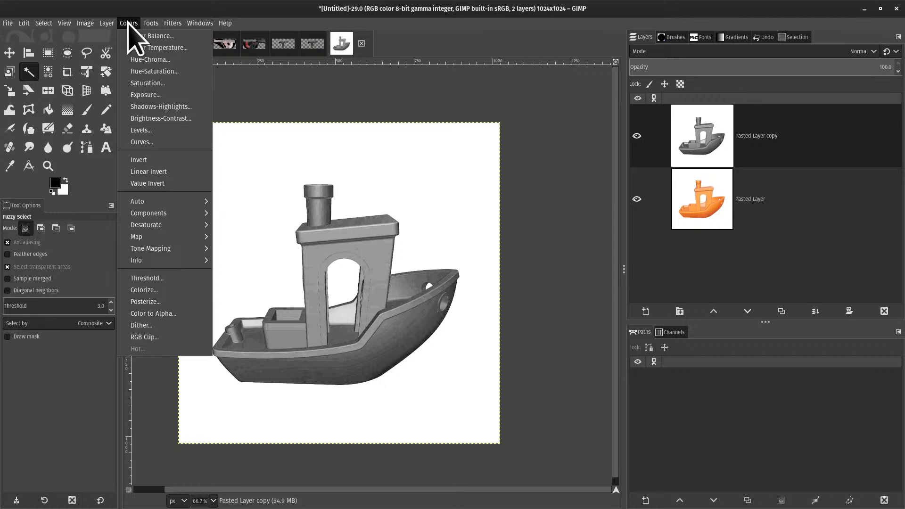
pyautogui.moveTo(162, 234)
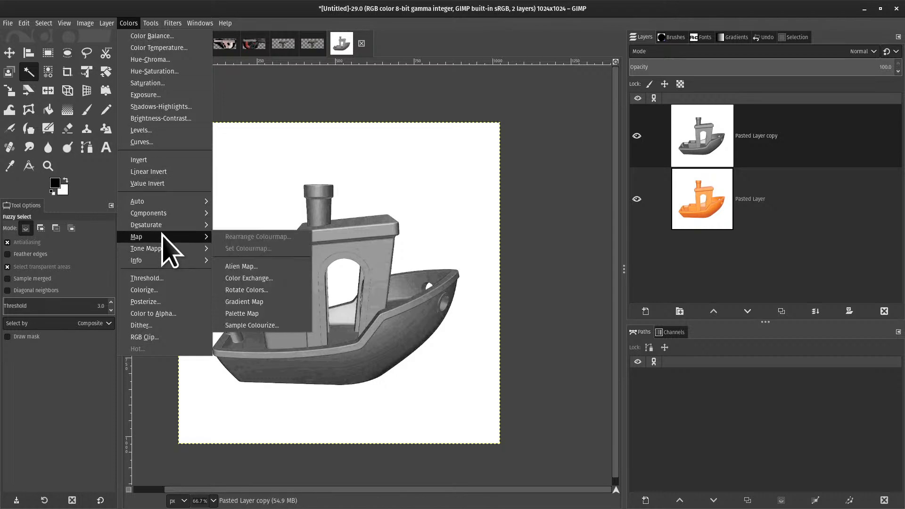
pyautogui.moveTo(177, 254)
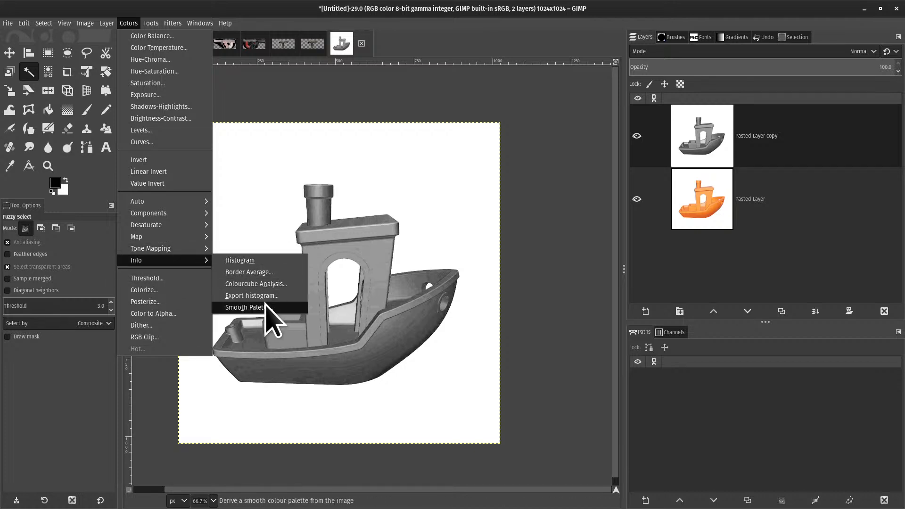
pyautogui.click(267, 261)
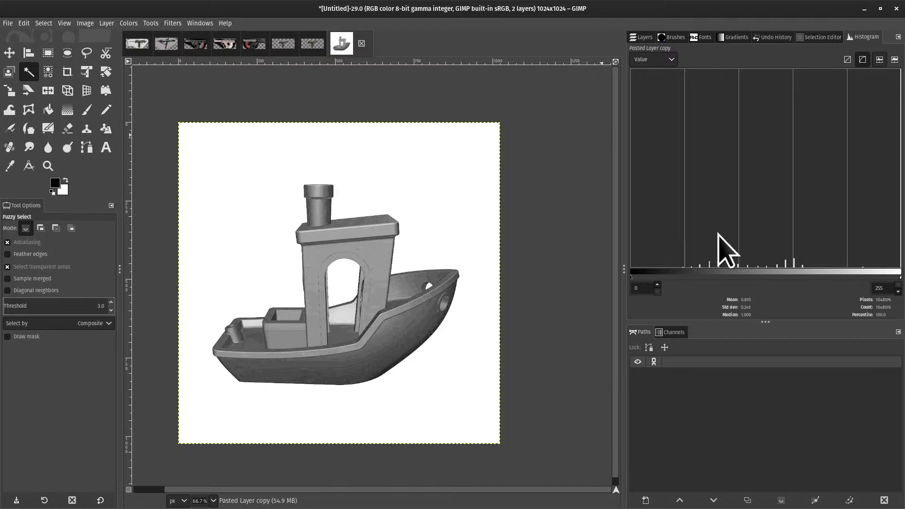
pyautogui.click(665, 60)
pyautogui.click(651, 70)
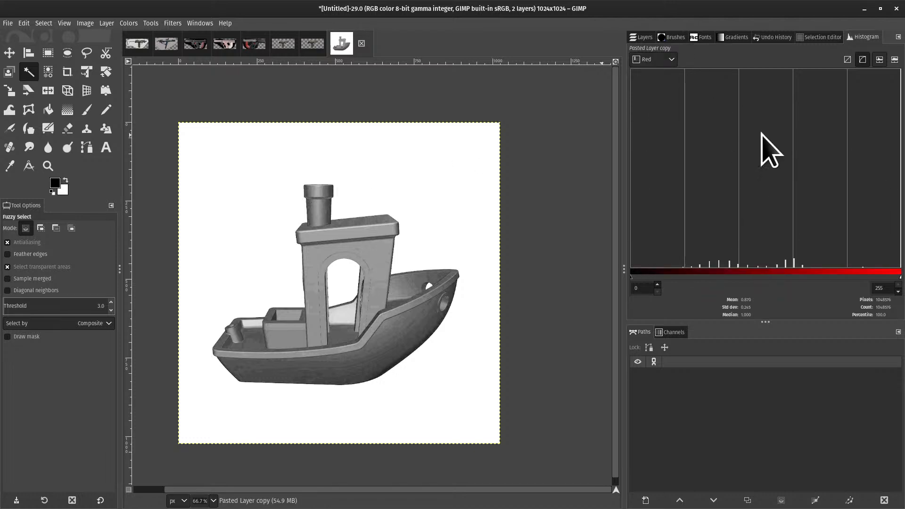
pyautogui.click(666, 83)
pyautogui.click(566, 85)
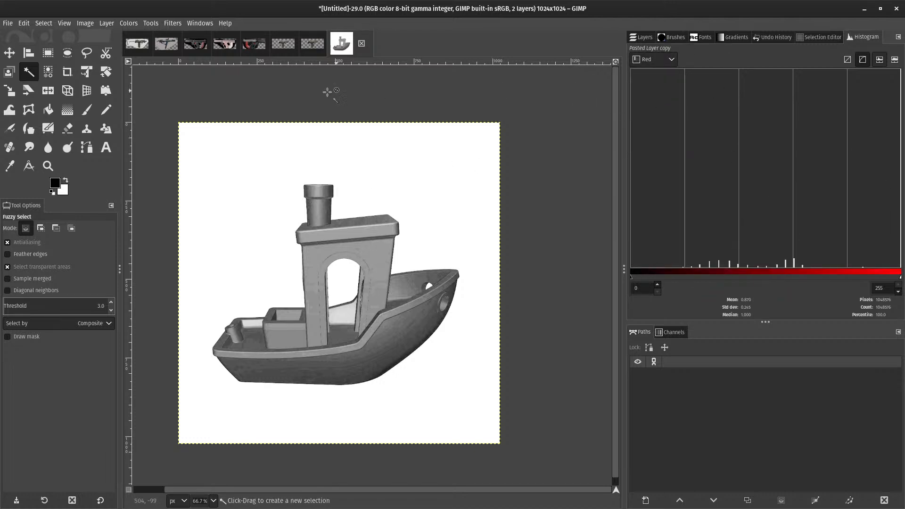
# - Undo the last two changes to hide the grayscale copy again, and clear the restored selection
pyautogui.hotkey('ctrl', 'z')
pyautogui.hotkey('ctrl', 'z')
pyautogui.hotkey('ctrl', 'shift', 'a')
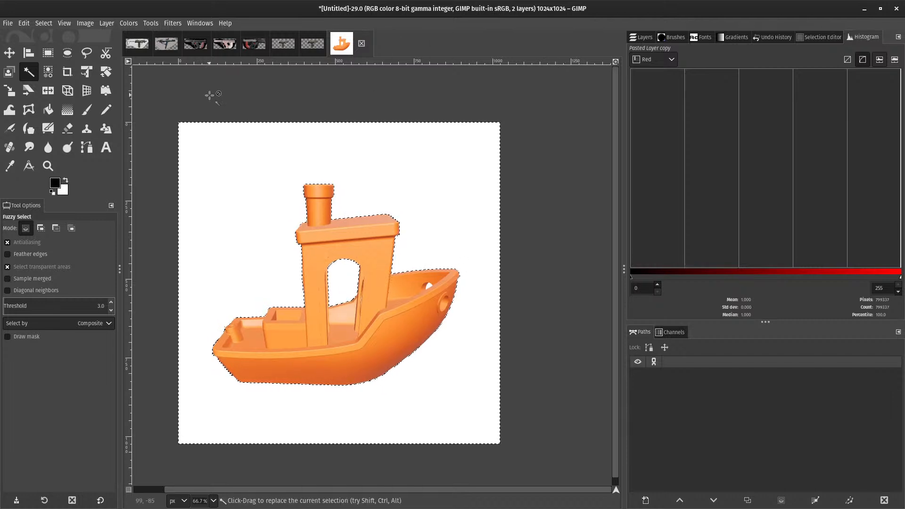
# - Make the original orange boat layer active and open the Colorize filter on it
pyautogui.click(128, 23)
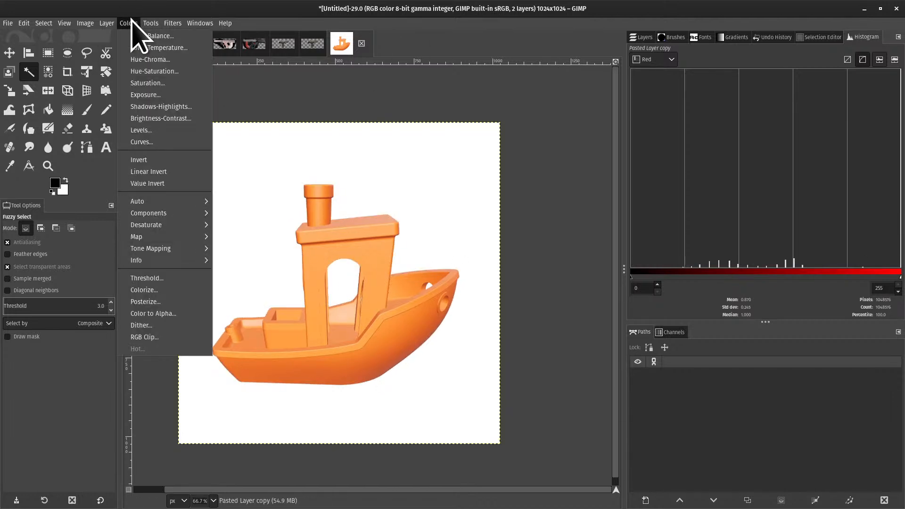
pyautogui.click(177, 275)
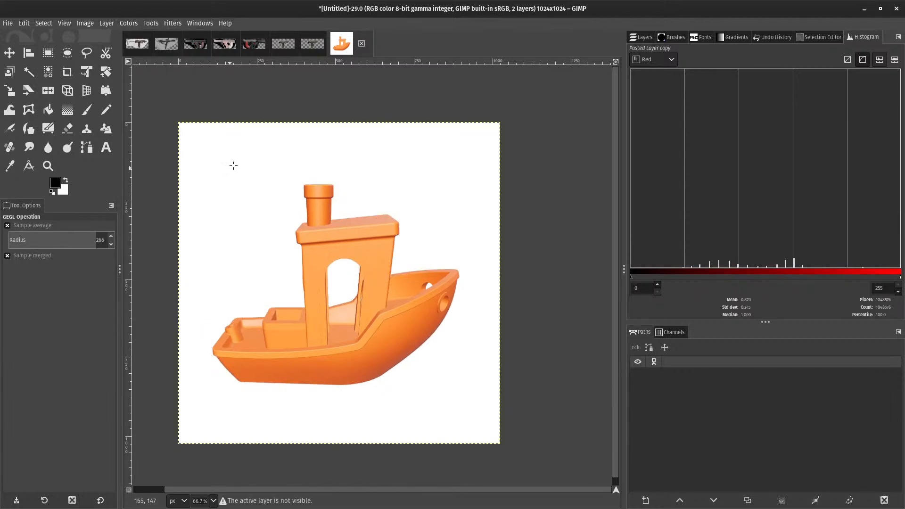
pyautogui.click(642, 37)
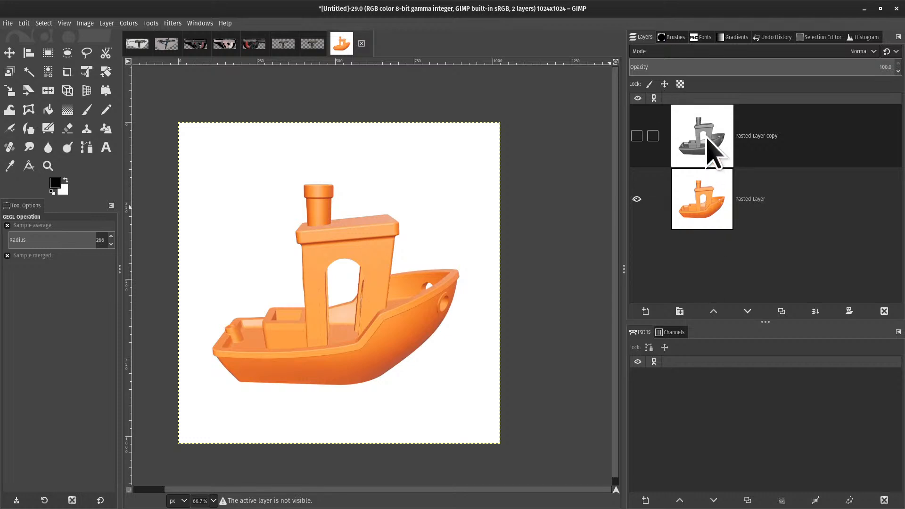
pyautogui.click(771, 214)
pyautogui.hotkey('ctrl', 'shift', 'f')
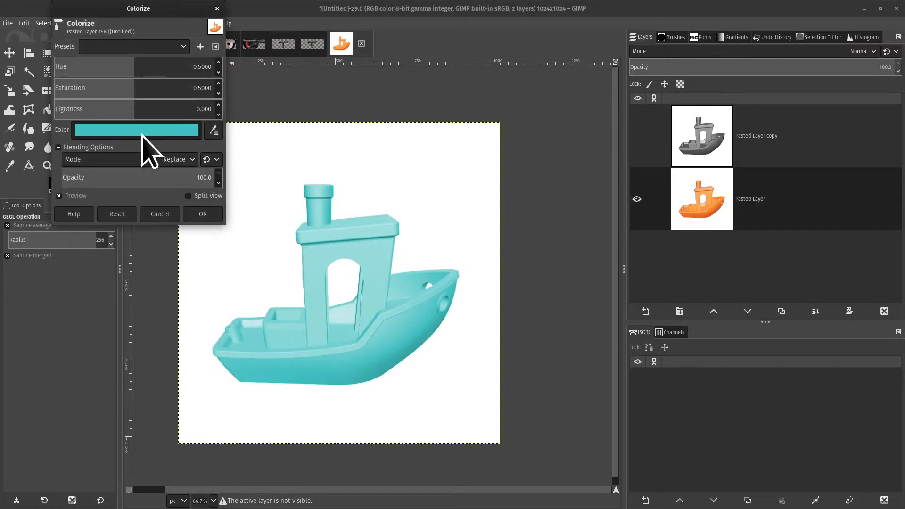
# - Try pure red (ff0000) as the Colorize color with the lightness lowered to about -0.1
pyautogui.click(191, 131)
pyautogui.click(85, 77)
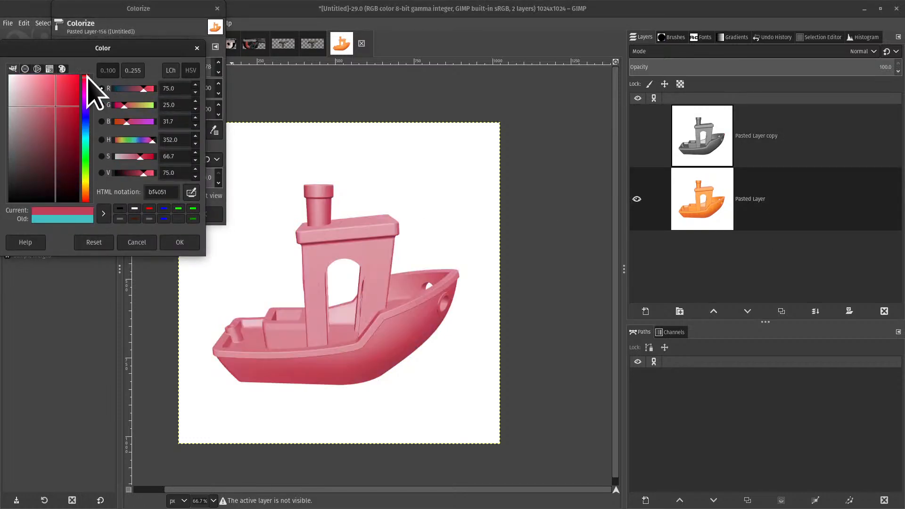
pyautogui.moveTo(51, 107); pyautogui.dragTo(87, 72)
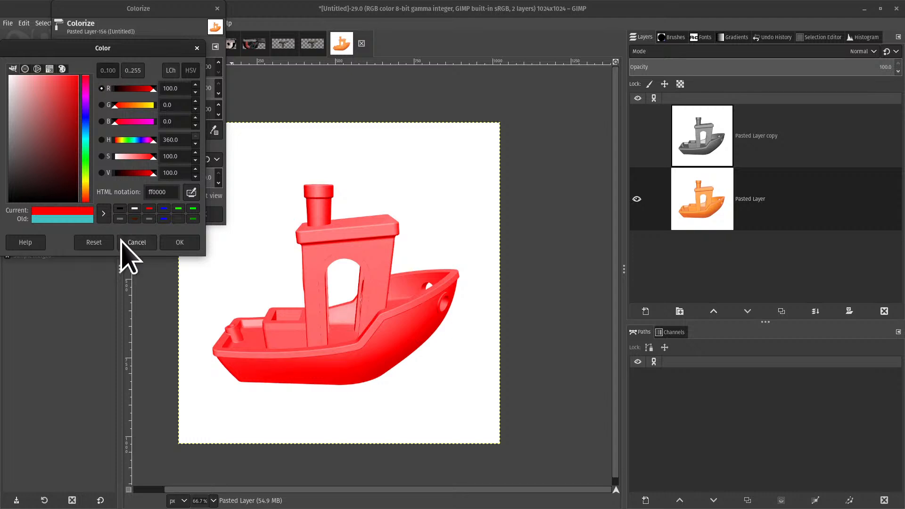
pyautogui.click(180, 242)
pyautogui.moveTo(162, 115); pyautogui.dragTo(187, 106)
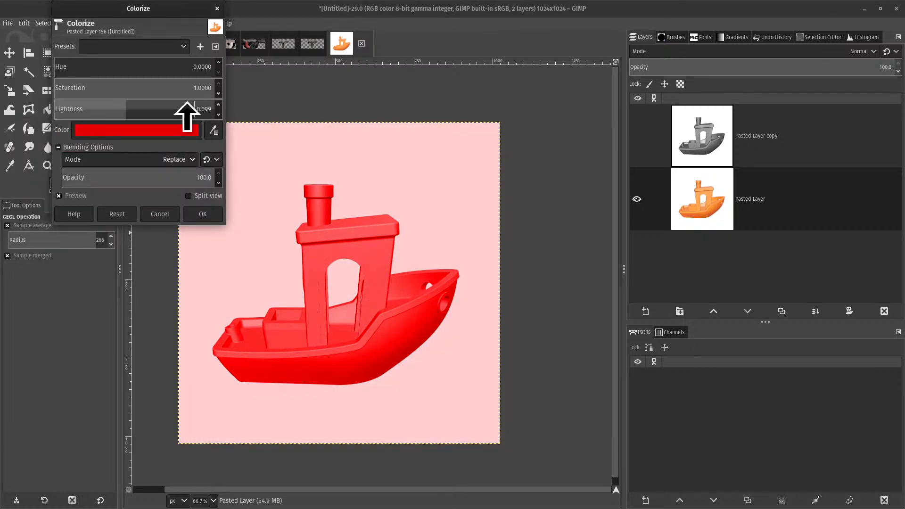
# - Reset the Colorize settings, try hue, saturation and lightness each at 1.0, and discard the filter
pyautogui.click(124, 215)
pyautogui.moveTo(157, 69); pyautogui.dragTo(231, 97)
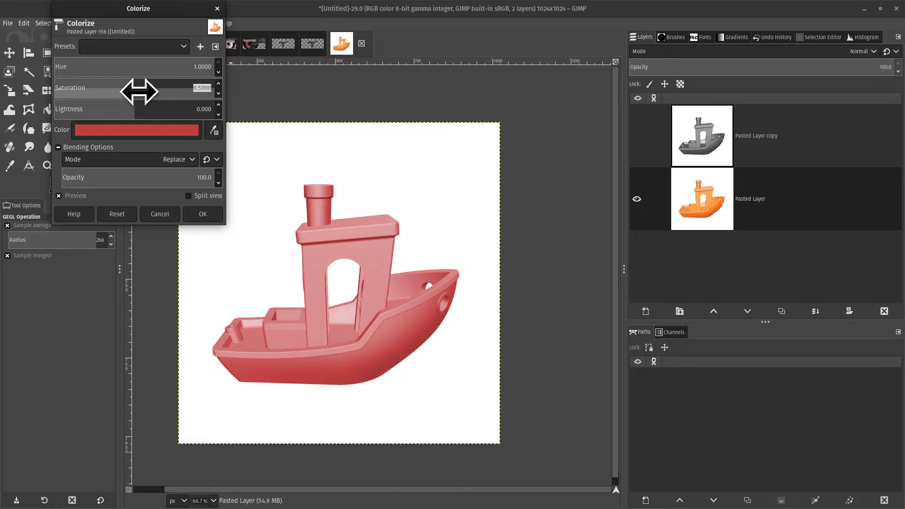
pyautogui.moveTo(136, 91); pyautogui.dragTo(387, 85)
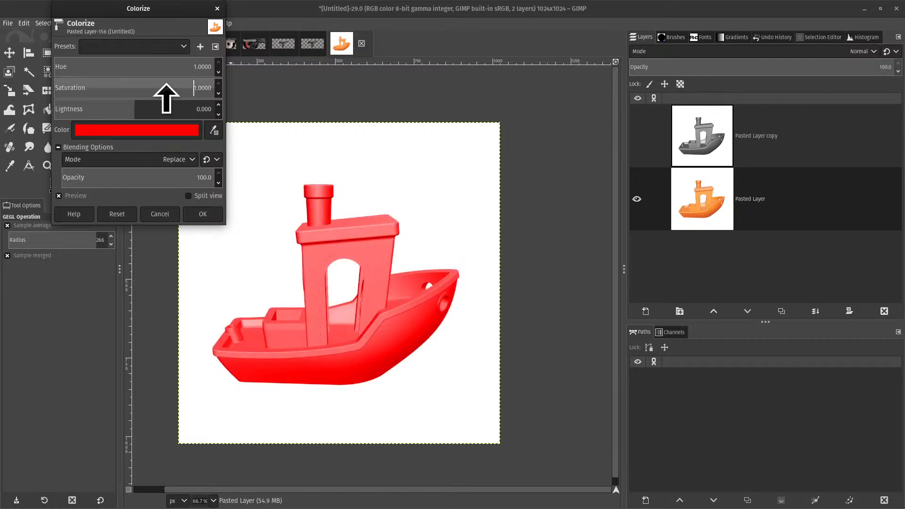
pyautogui.moveTo(132, 105); pyautogui.dragTo(217, 109)
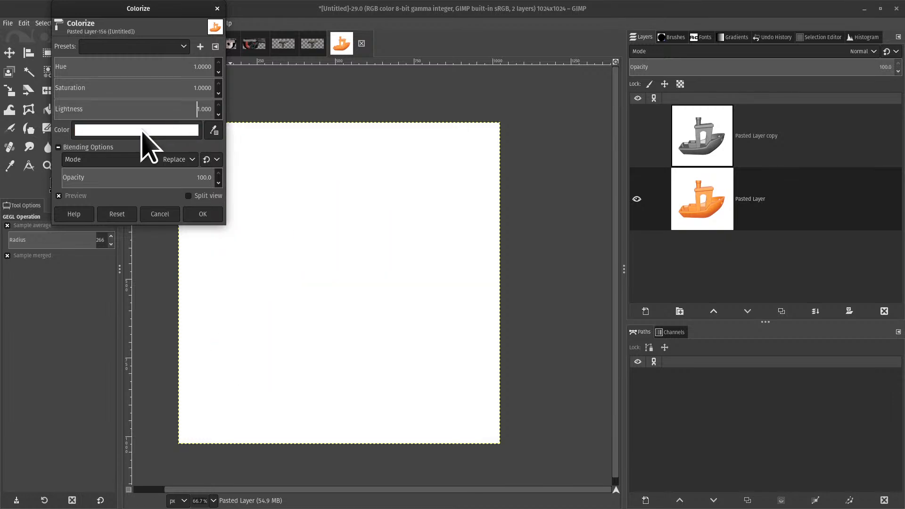
pyautogui.click(160, 215)
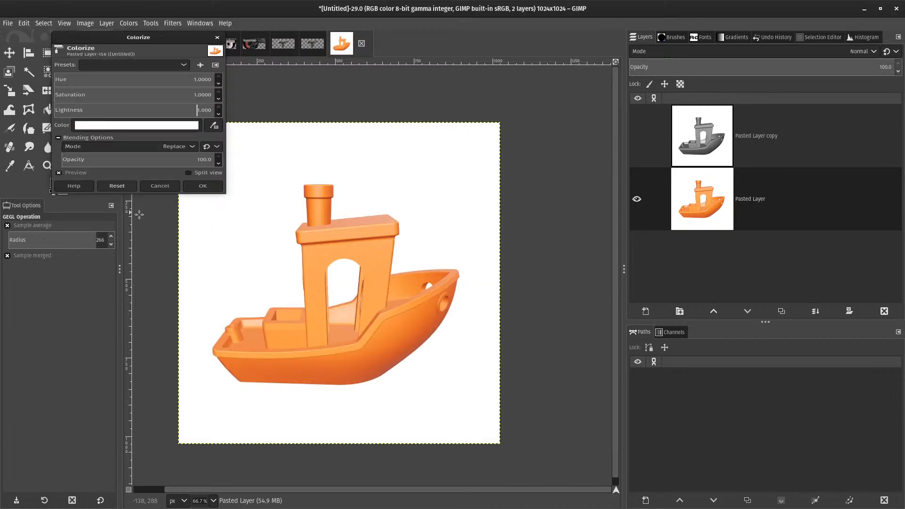
# - Open the Posterize filter on the orange boat layer and preview it with 2 and with 6 levels
pyautogui.click(130, 23)
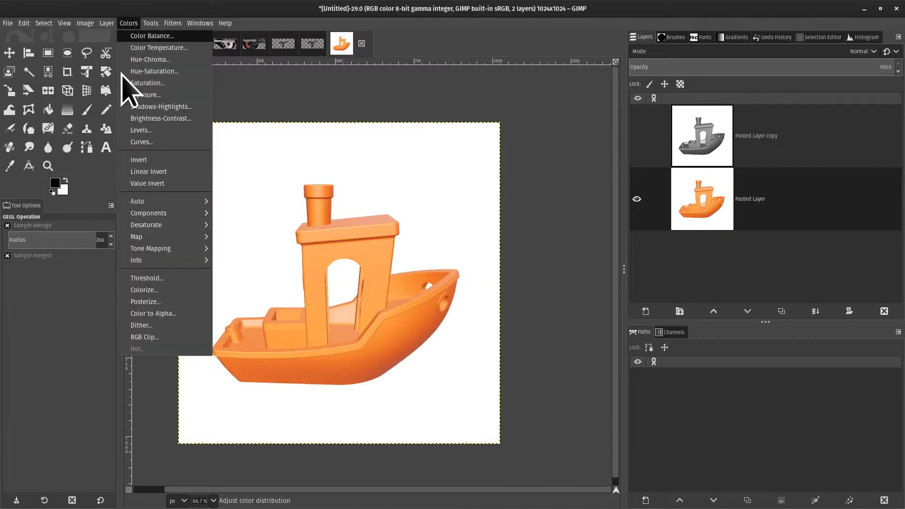
pyautogui.click(171, 302)
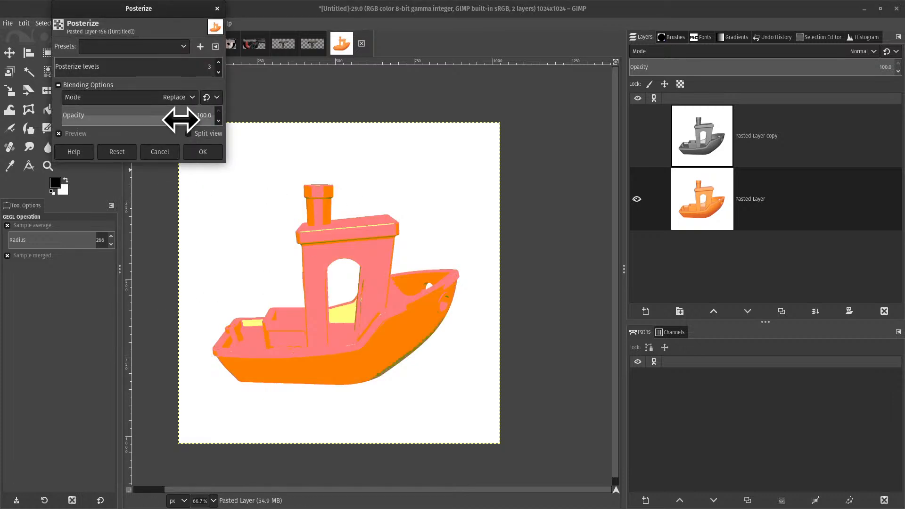
pyautogui.click(218, 73)
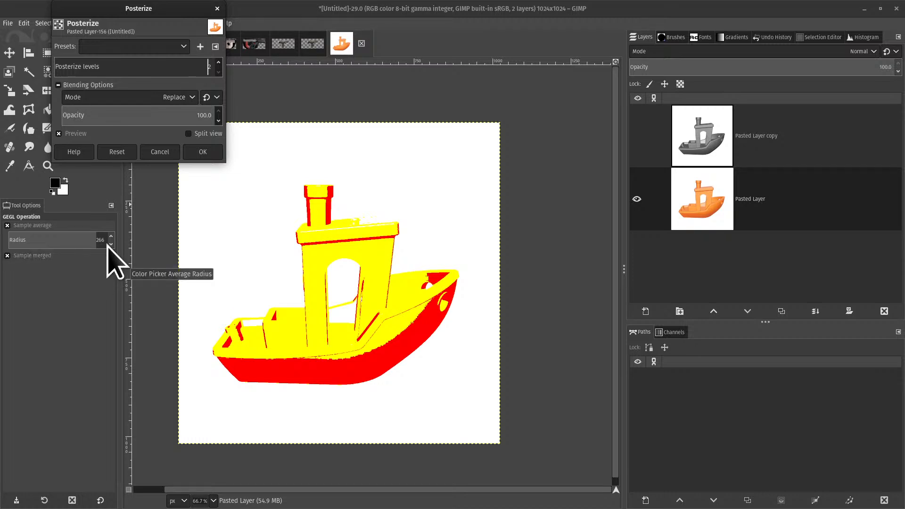
pyautogui.click(220, 63)
pyautogui.click(219, 63)
pyautogui.click(219, 63)
pyautogui.click(219, 63)
pyautogui.click(219, 63)
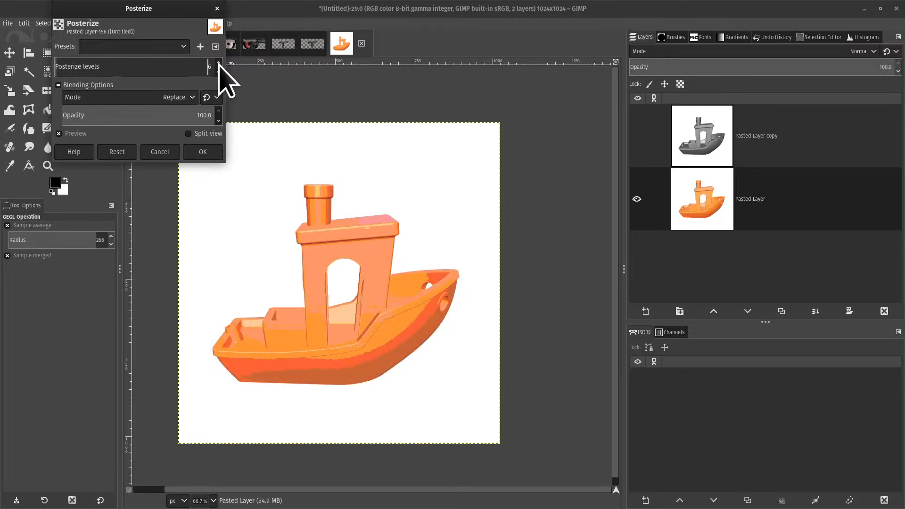
# - Compare the Posterize preview at 4, 5 and 85 levels, and discard the filter
pyautogui.click(219, 62)
pyautogui.click(219, 63)
pyautogui.click(218, 71)
pyautogui.click(219, 72)
pyautogui.click(218, 71)
pyautogui.click(218, 72)
pyautogui.click(218, 72)
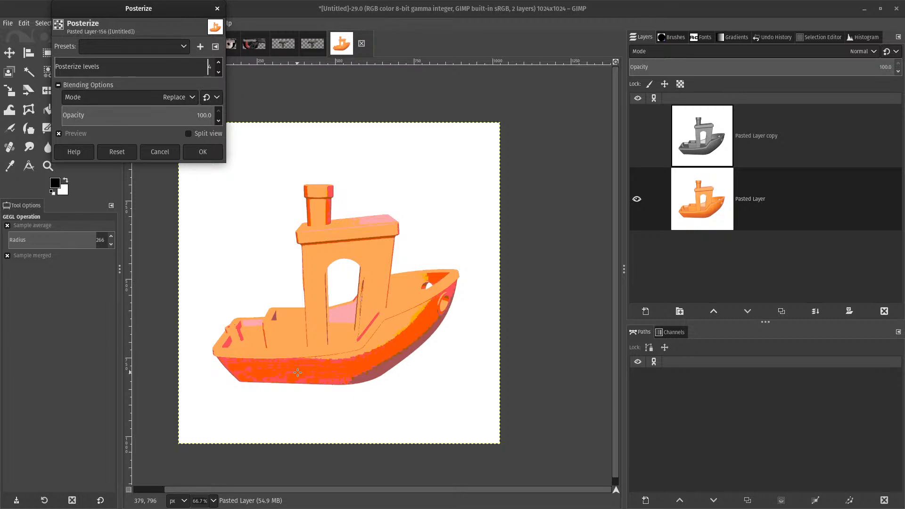
pyautogui.scroll(14, 219, 63)
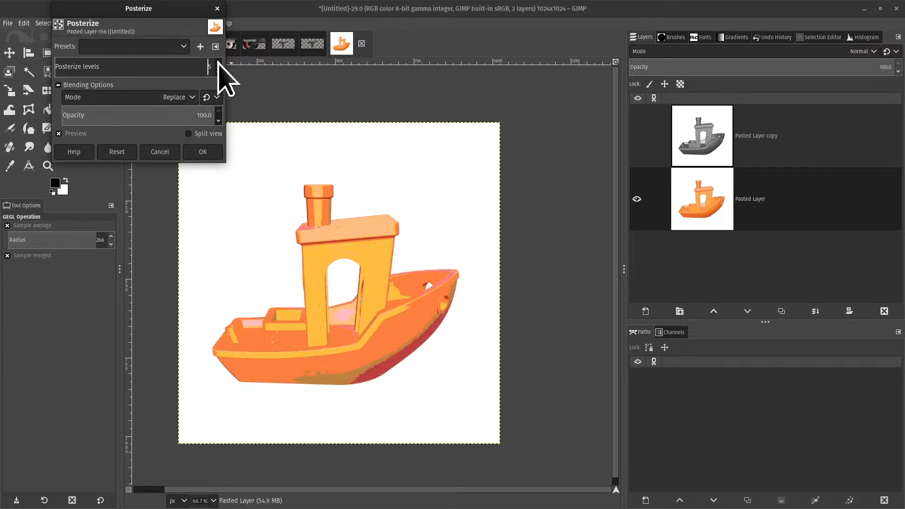
pyautogui.scroll(19, 219, 62)
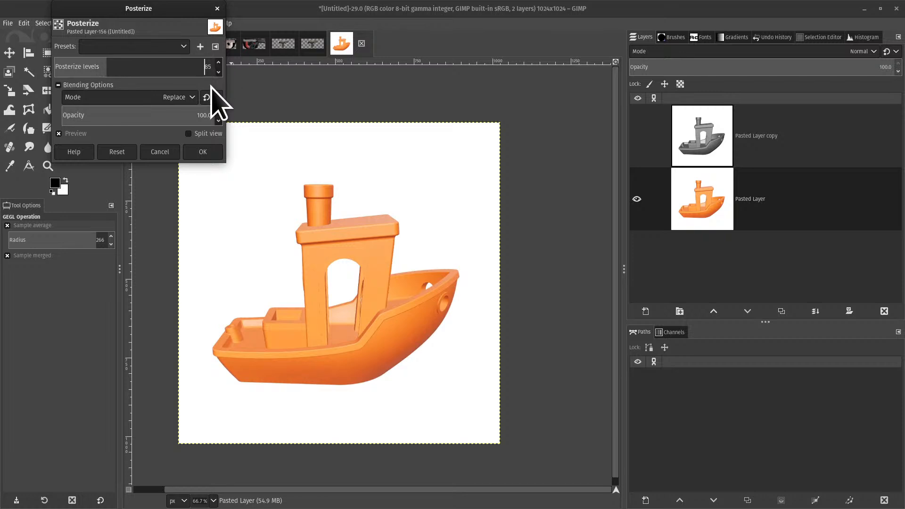
pyautogui.click(217, 9)
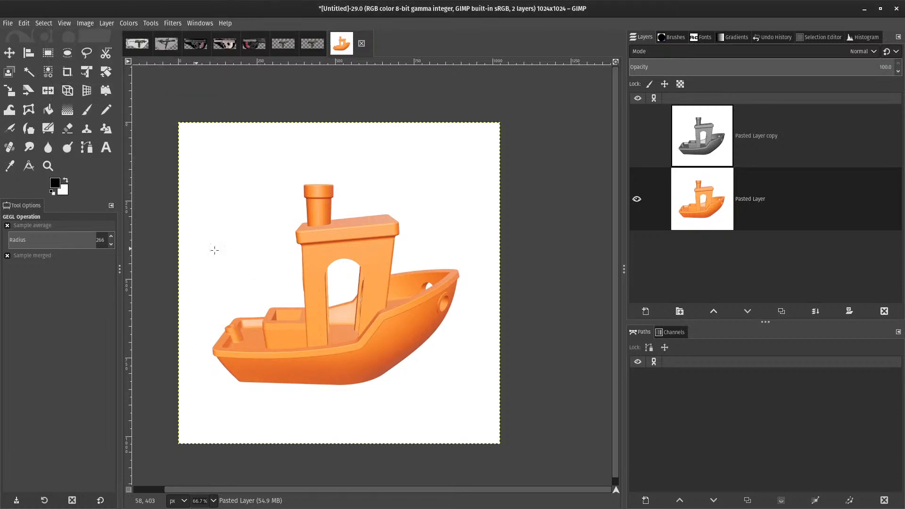
# - Activate the Rectangle Select tool and draw a selection about 521 × 376 px around the boat's funnel and cabin
pyautogui.click(131, 23)
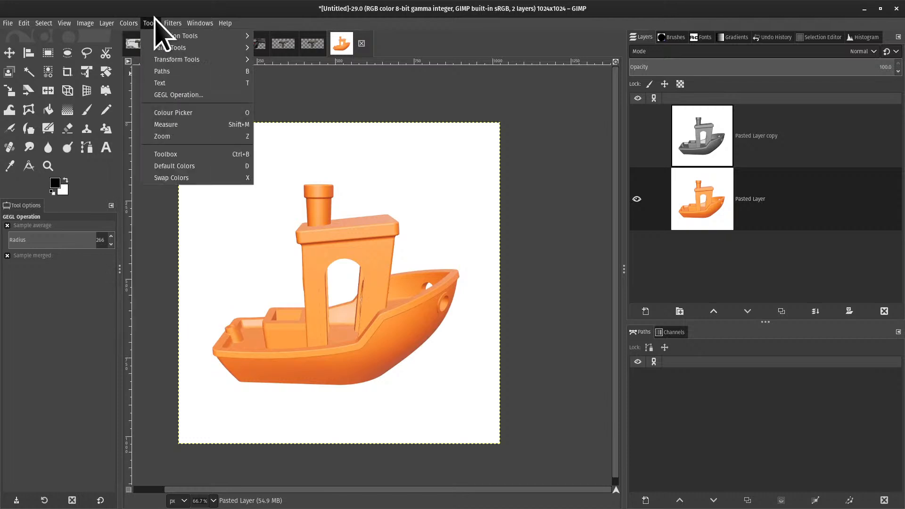
pyautogui.moveTo(151, 23)
pyautogui.moveTo(156, 48)
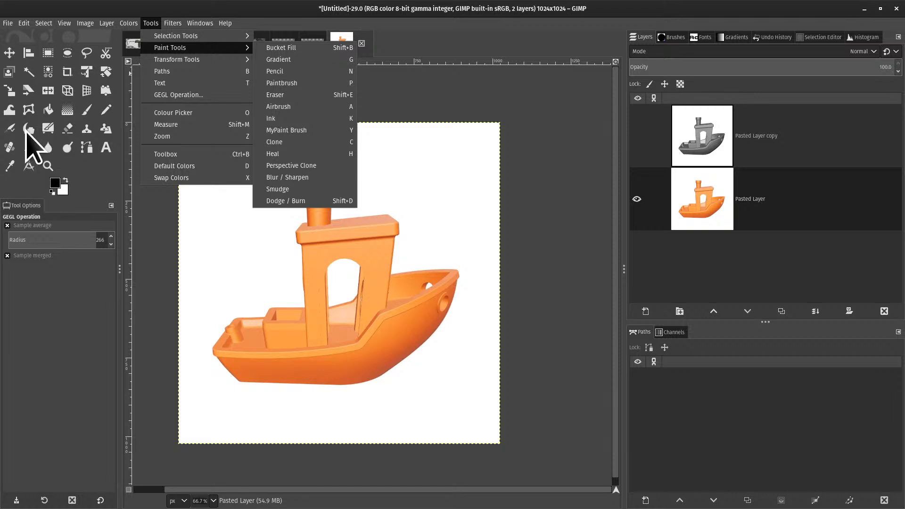
pyautogui.moveTo(212, 14)
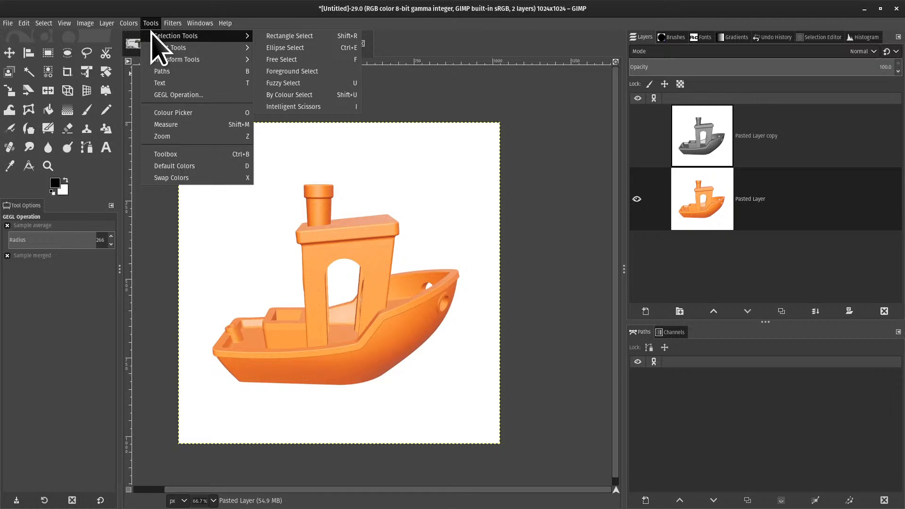
pyautogui.click(316, 36)
pyautogui.moveTo(254, 171); pyautogui.dragTo(419, 289)
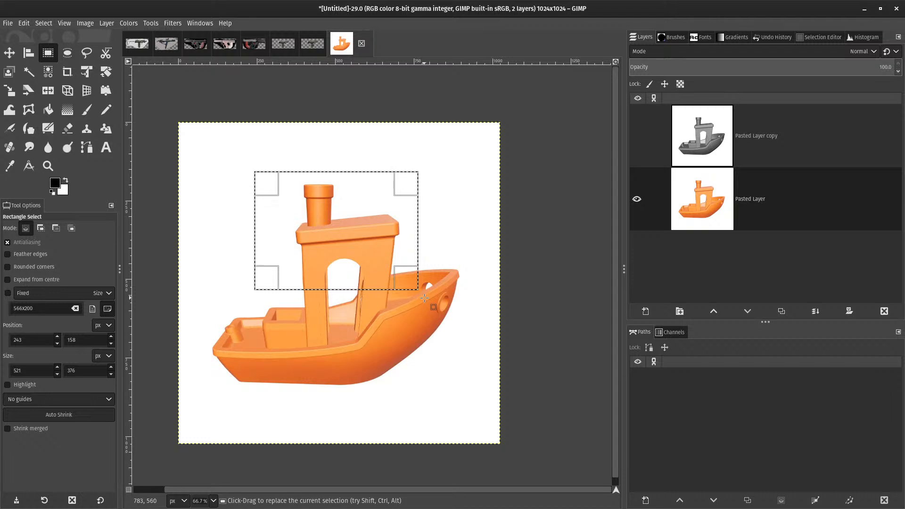
# - Try the rounded corners option on the selection, and enlarge the rectangle from its centre to about 641 × 500 px
pyautogui.click(13, 267)
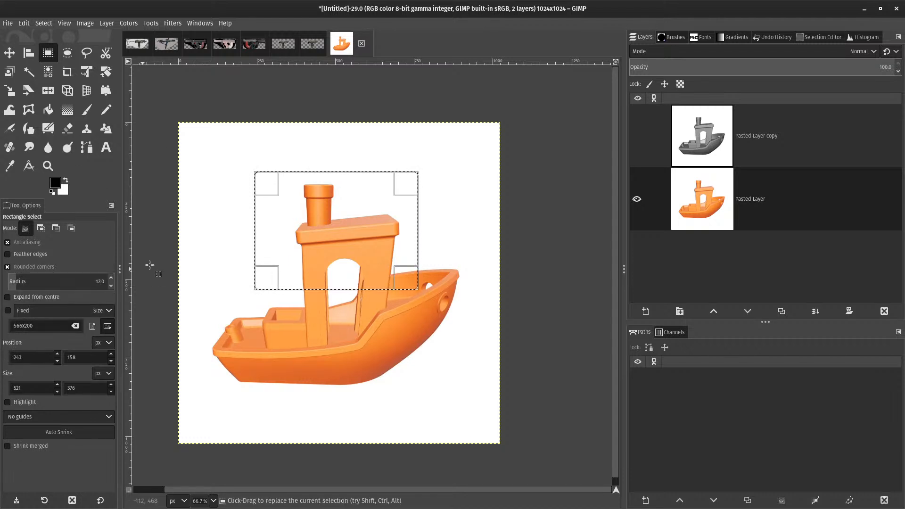
pyautogui.moveTo(27, 283)
pyautogui.mouseDown()
pyautogui.moveTo(889, 299)
pyautogui.moveTo(877, 311)
pyautogui.moveTo(4, 299)
pyautogui.moveTo(40, 275)
pyautogui.mouseUp()
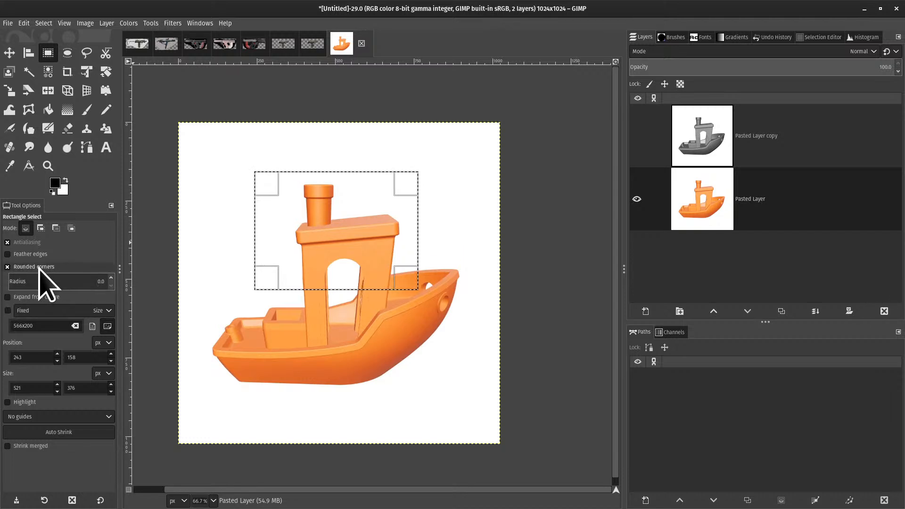
pyautogui.click(40, 267)
pyautogui.click(7, 279)
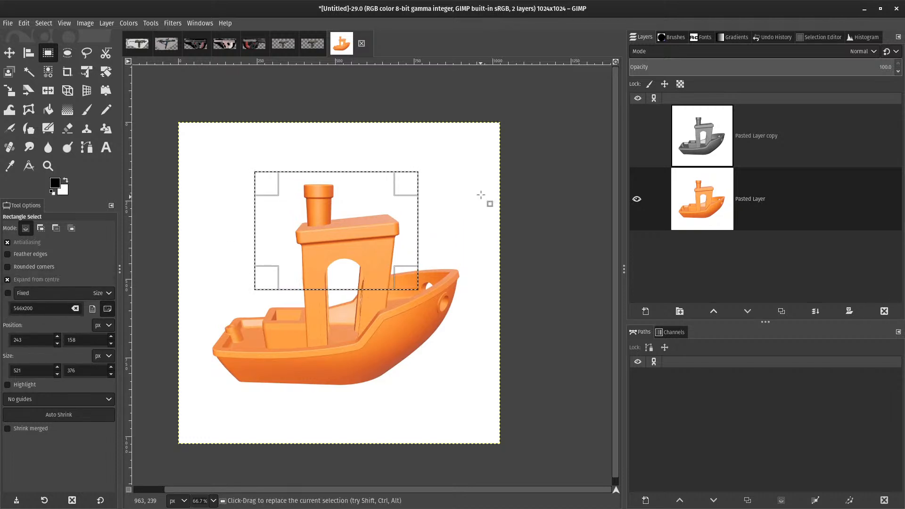
pyautogui.moveTo(406, 180); pyautogui.dragTo(437, 152)
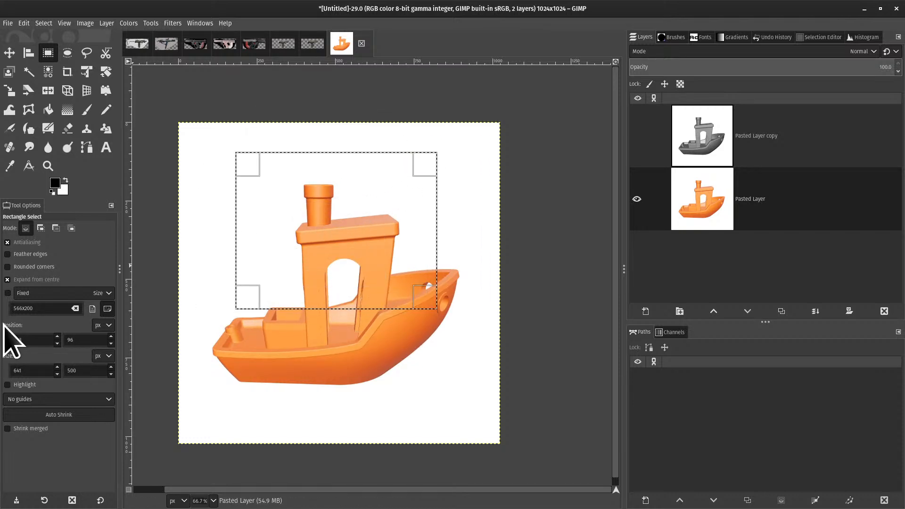
# - Fix the selection's aspect ratio at 2:1 and resize the rectangle to about 802 × 401 px
pyautogui.click(7, 293)
pyautogui.click(38, 293)
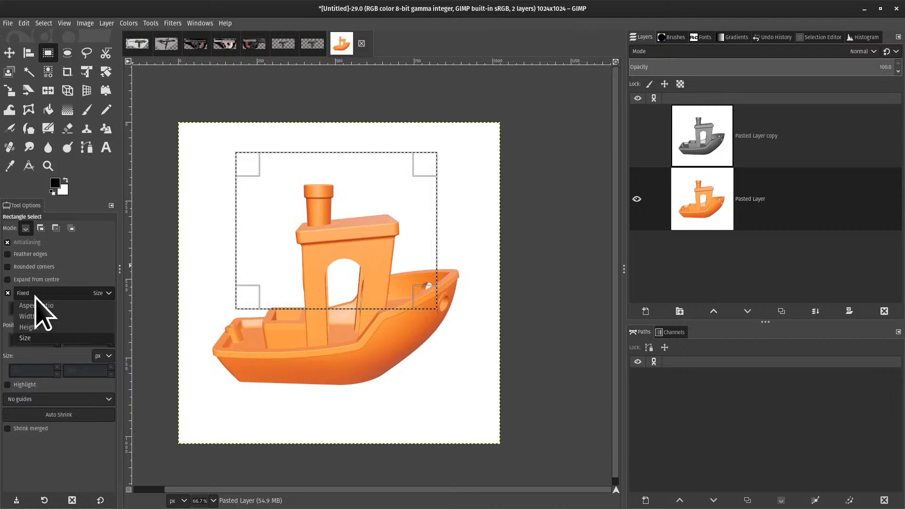
pyautogui.click(49, 305)
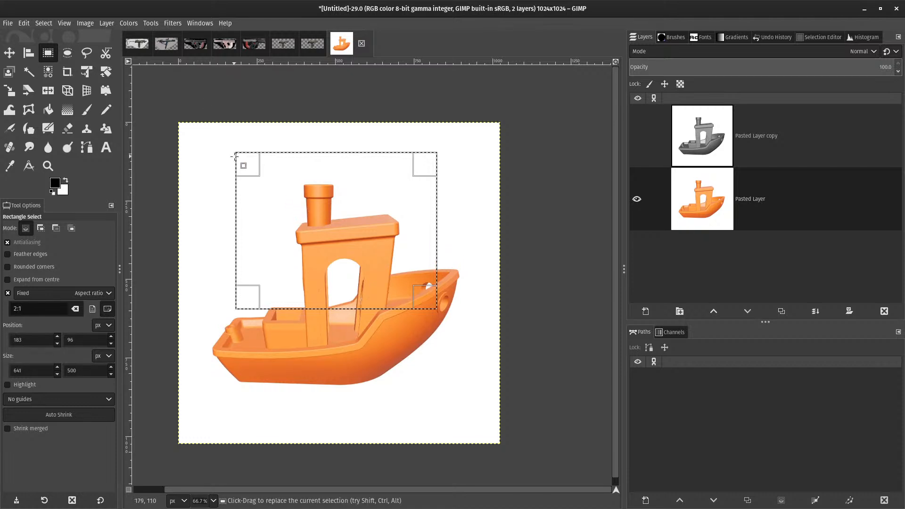
pyautogui.moveTo(242, 165); pyautogui.dragTo(162, 217)
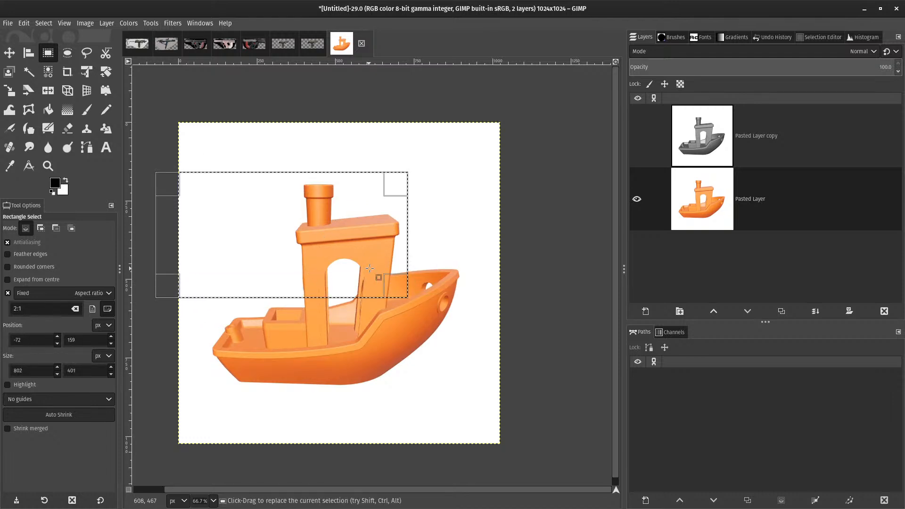
# - Set the fixed aspect ratio to 640:480 and draw a new selection about 362 × 271 px around the funnel
pyautogui.click(21, 308)
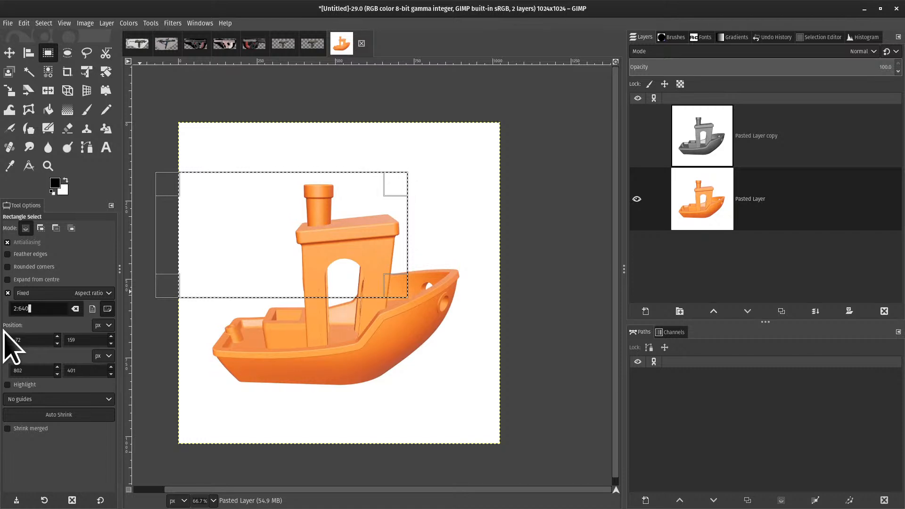
pyautogui.write('640X480-')
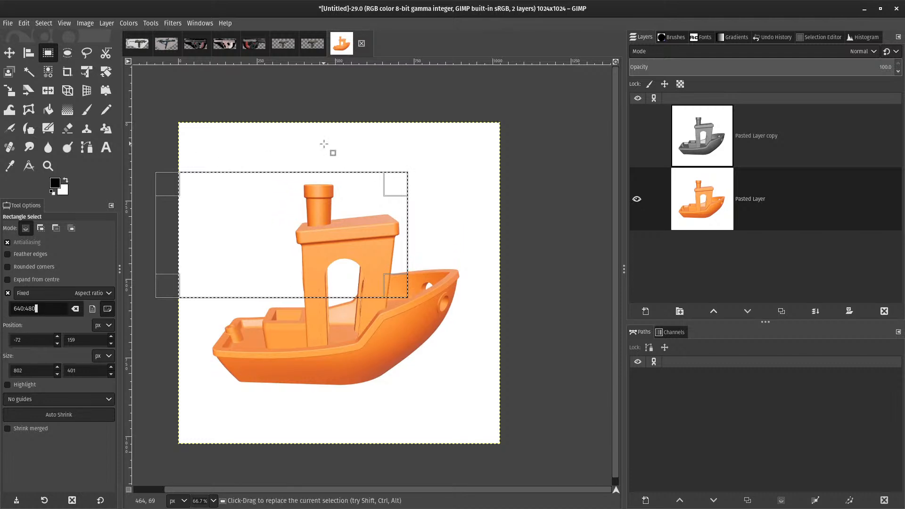
pyautogui.click(406, 180)
pyautogui.moveTo(358, 188)
pyautogui.mouseDown()
pyautogui.moveTo(198, 359)
pyautogui.moveTo(296, 272)
pyautogui.mouseUp()
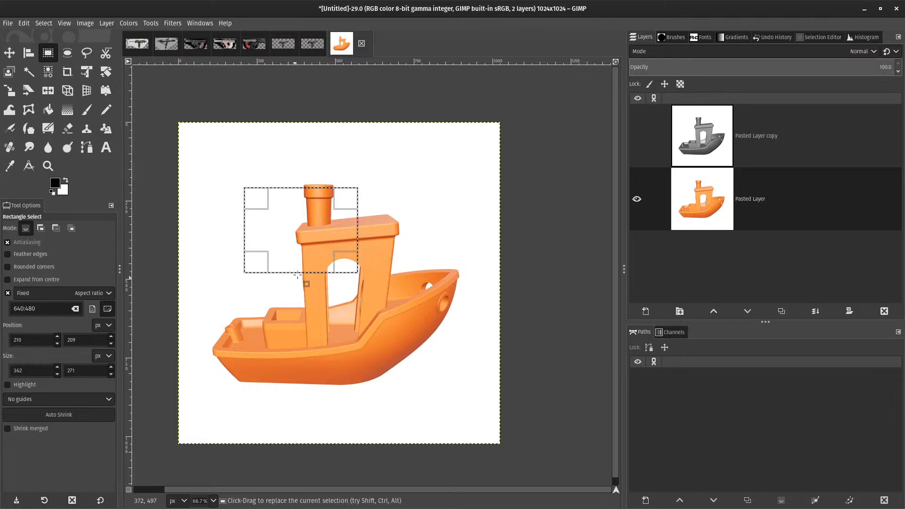
# - Enlarge the selection to about 924 × 693 px and move it so that it frames the whole boat
pyautogui.moveTo(327, 221); pyautogui.dragTo(311, 223)
pyautogui.moveTo(341, 275); pyautogui.dragTo(292, 395)
pyautogui.moveTo(334, 306); pyautogui.dragTo(296, 295)
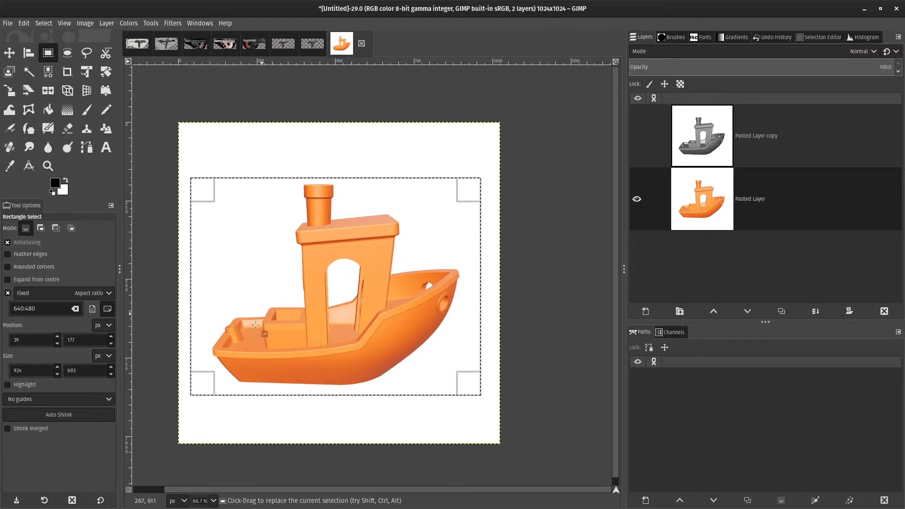
pyautogui.moveTo(256, 325); pyautogui.dragTo(255, 319)
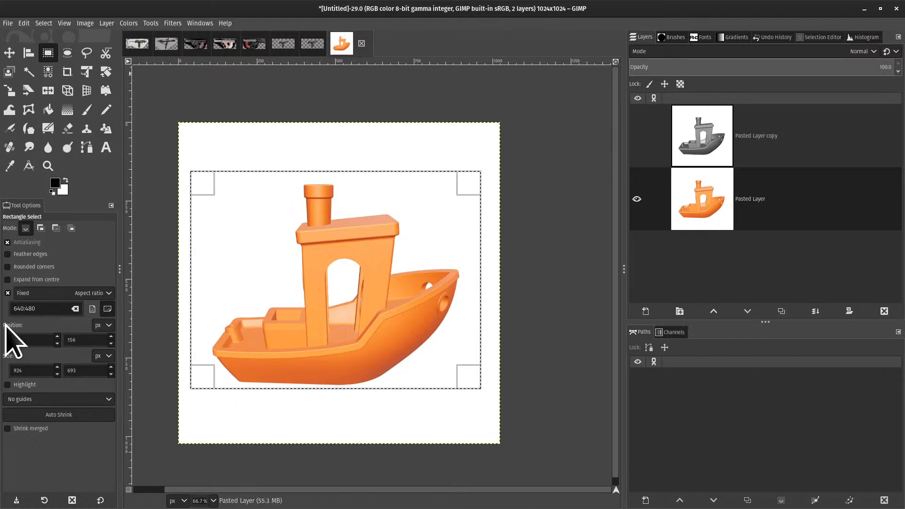
# - Shift the selection horizontally by changing its X position, and set it to 7 px
pyautogui.click(33, 343)
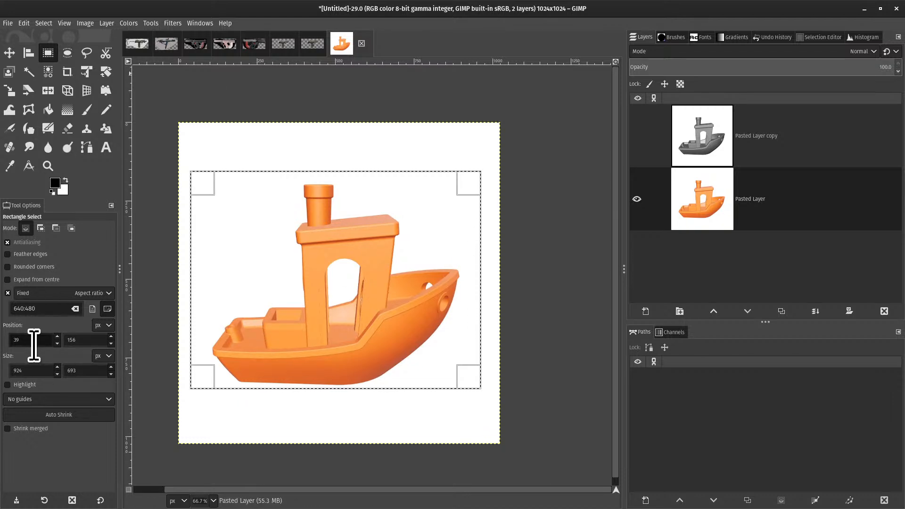
pyautogui.click(57, 336)
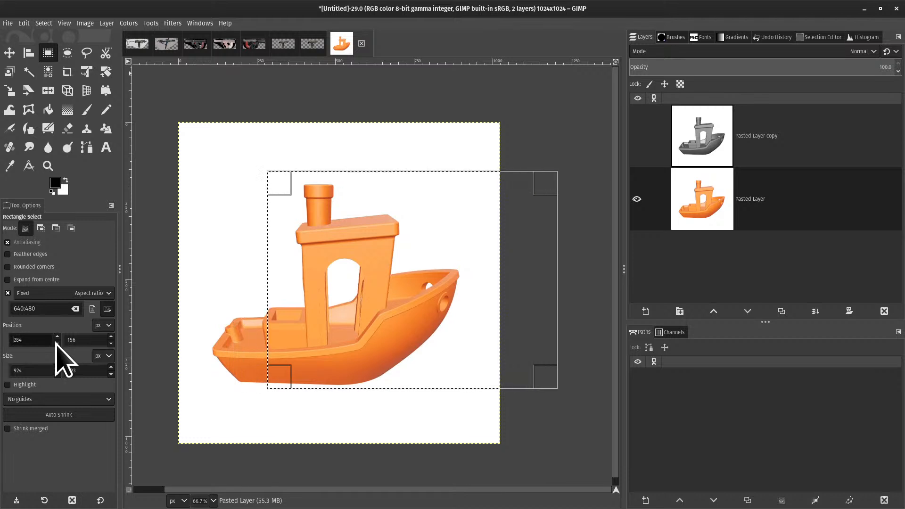
pyautogui.click(57, 344)
pyautogui.doubleClick(64, 339)
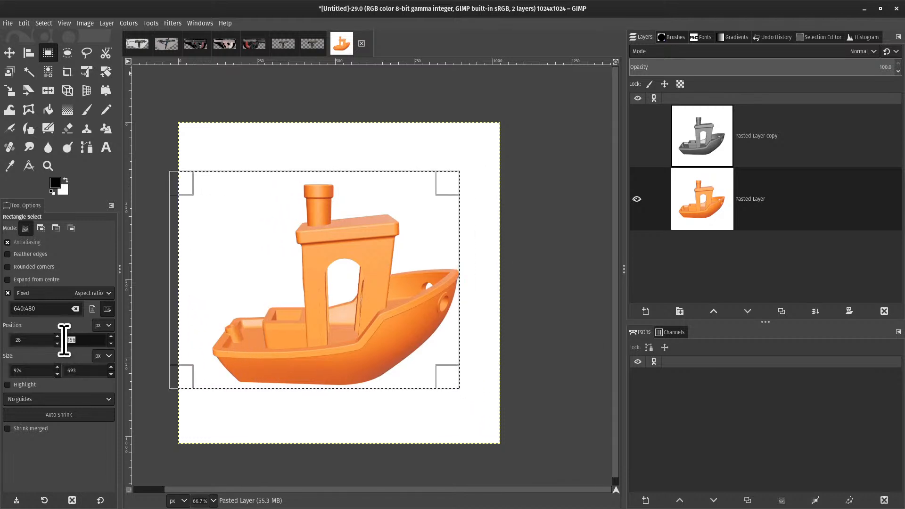
pyautogui.tripleClick(26, 339)
pyautogui.write('7')
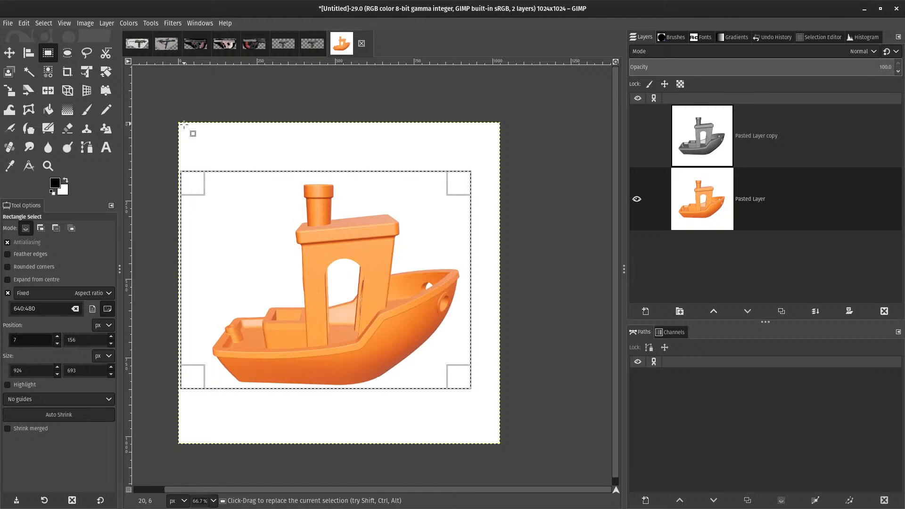
# - Lower the selection to a Y position of 305 px, and move it to the image's upper-left corner at about 2, 0
pyautogui.click(111, 336)
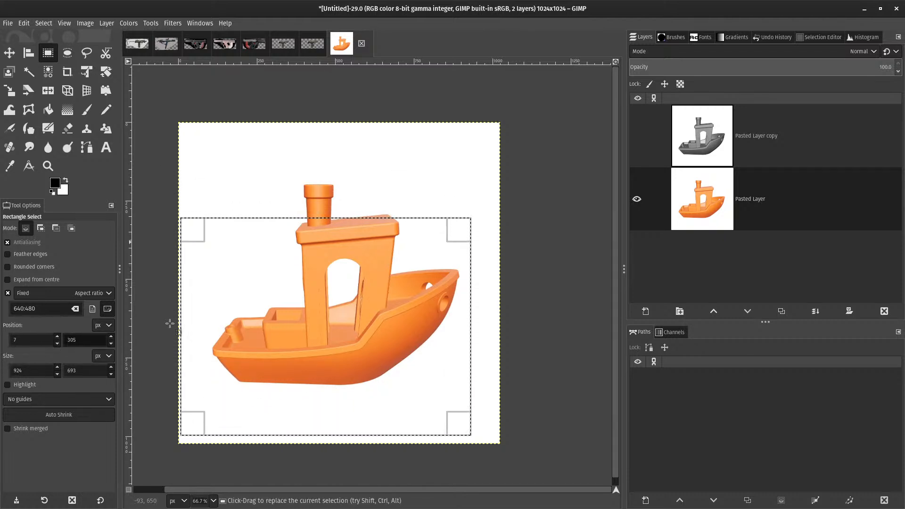
pyautogui.moveTo(252, 282); pyautogui.dragTo(251, 187)
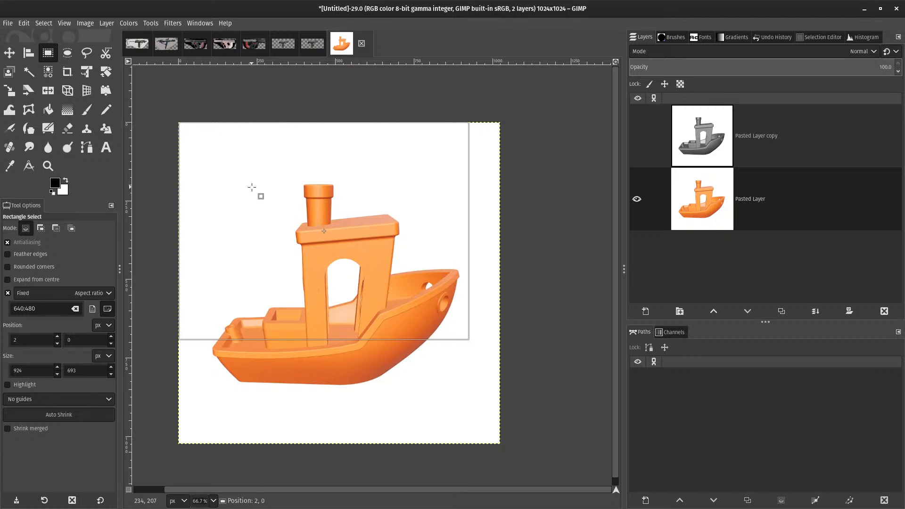
pyautogui.moveTo(251, 187); pyautogui.dragTo(252, 187)
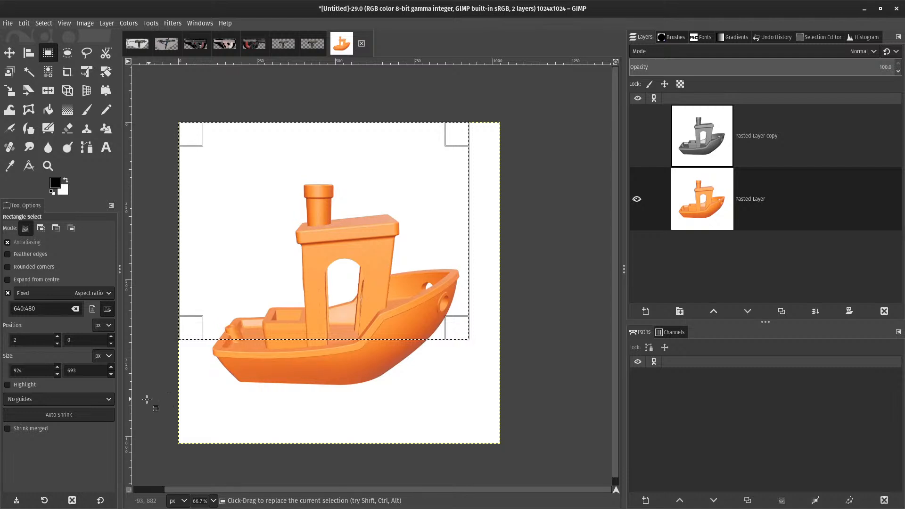
# - Resize the rectangular selection through its width value and on the image to about 742 × 557 px, with Highlight turned on
pyautogui.click(57, 366)
pyautogui.click(57, 374)
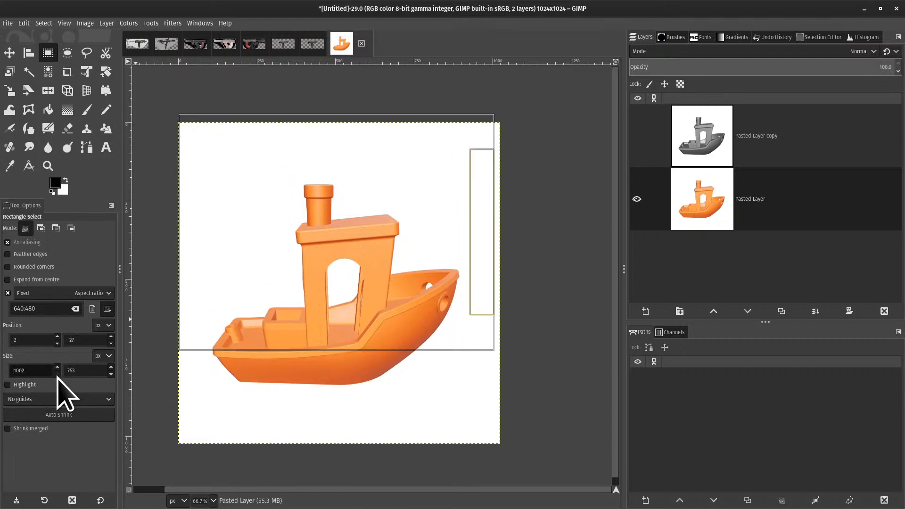
pyautogui.click(7, 385)
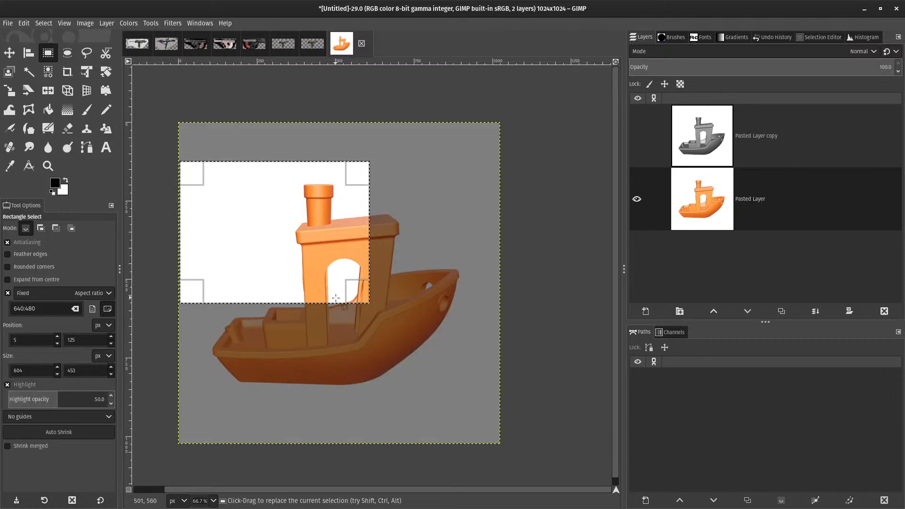
pyautogui.moveTo(336, 298); pyautogui.dragTo(413, 336)
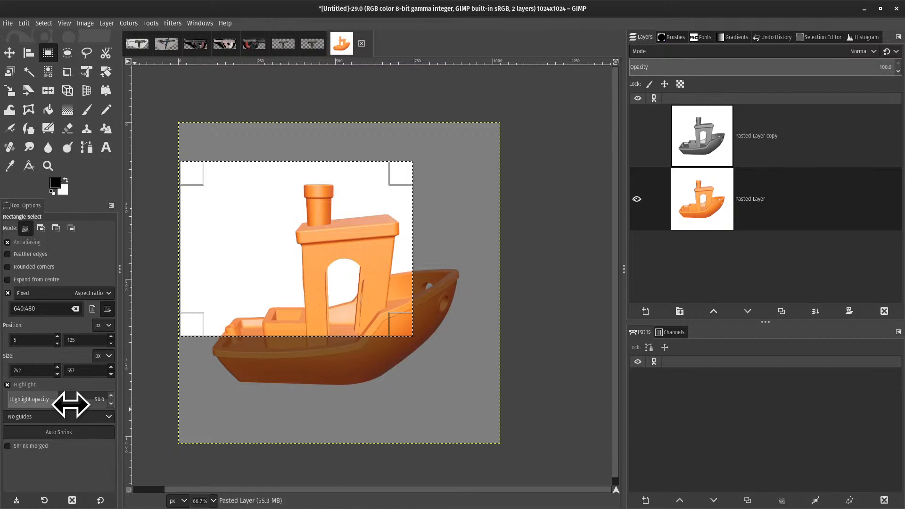
# - Vary the highlight opacity between 100 and about 86, enlarge the selection to about 979 × 734 px, and set the opacity to 53.3
pyautogui.moveTo(70, 405); pyautogui.dragTo(188, 398)
pyautogui.moveTo(48, 402); pyautogui.dragTo(510, 409)
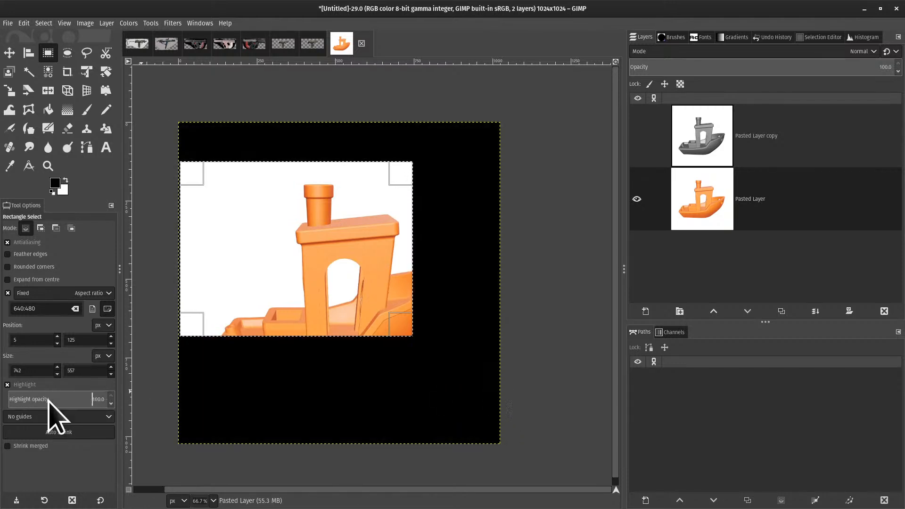
pyautogui.moveTo(107, 400); pyautogui.dragTo(6, 426)
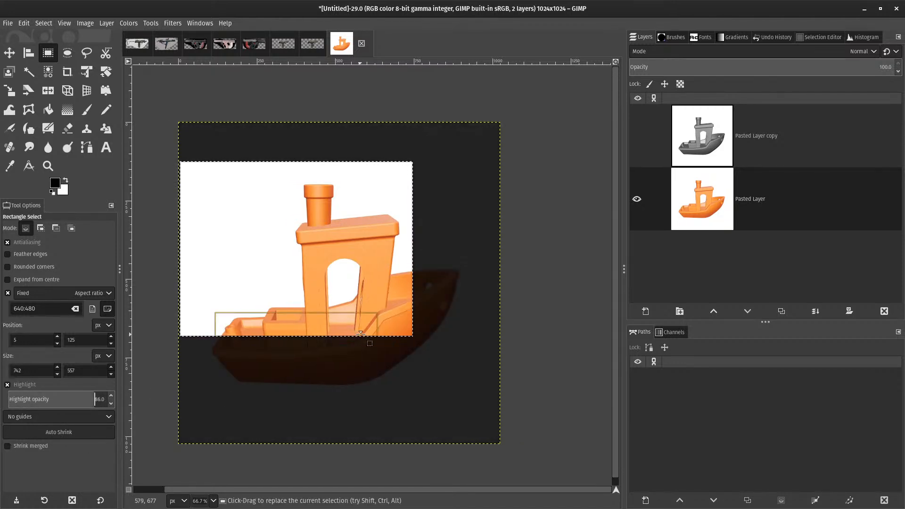
pyautogui.moveTo(361, 335); pyautogui.dragTo(487, 392)
pyautogui.moveTo(71, 402)
pyautogui.mouseDown()
pyautogui.moveTo(80, 404)
pyautogui.moveTo(10, 431)
pyautogui.moveTo(63, 426)
pyautogui.moveTo(24, 429)
pyautogui.moveTo(21, 420)
pyautogui.mouseUp()
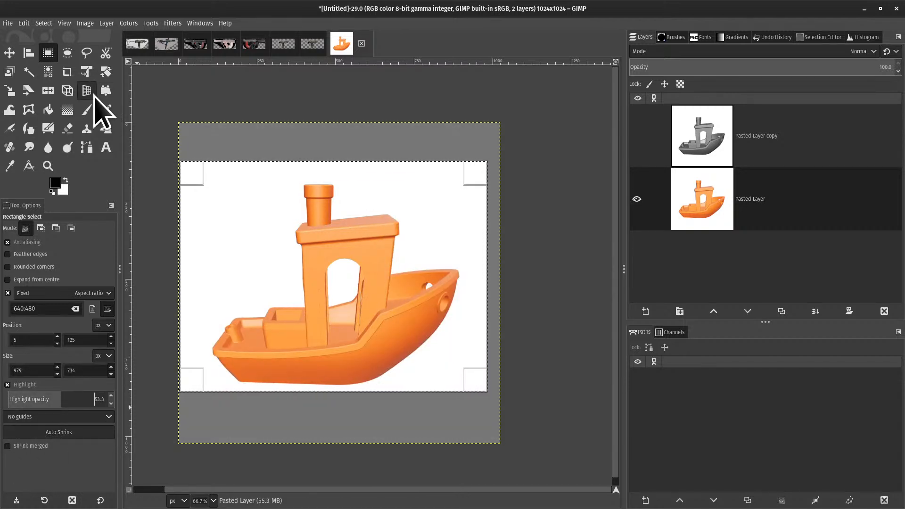
# - Remove the rectangular selection from the boat image
pyautogui.click(135, 23)
pyautogui.moveTo(151, 23)
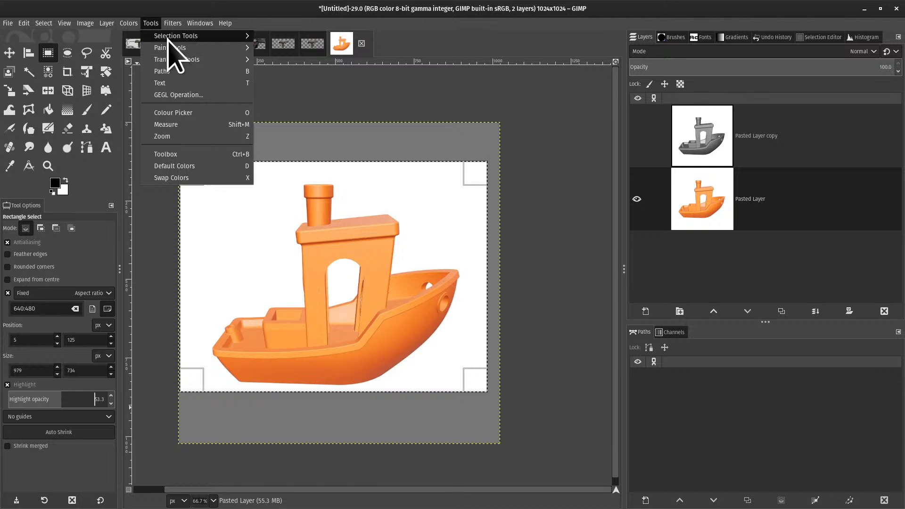
pyautogui.moveTo(173, 35)
pyautogui.press('Escape')
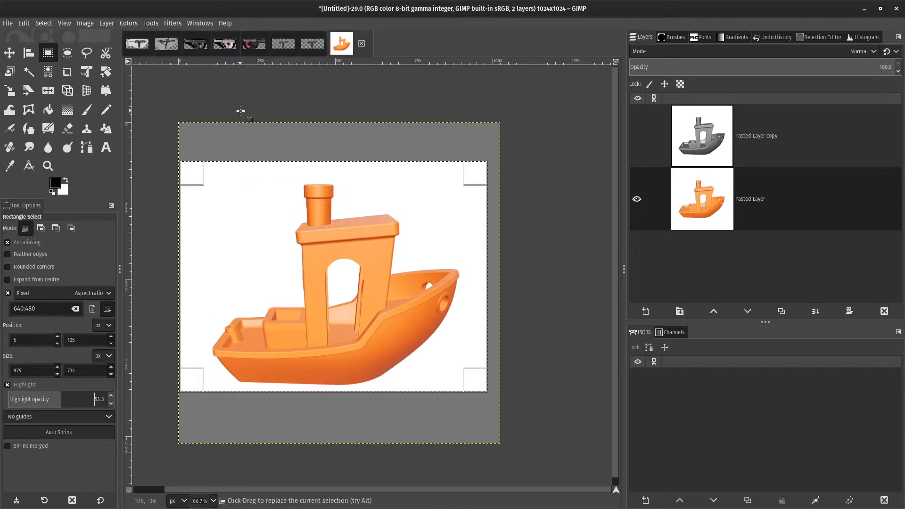
pyautogui.moveTo(204, 69); pyautogui.dragTo(200, 72)
pyautogui.hotkey('ctrl', 'shift', 'a')
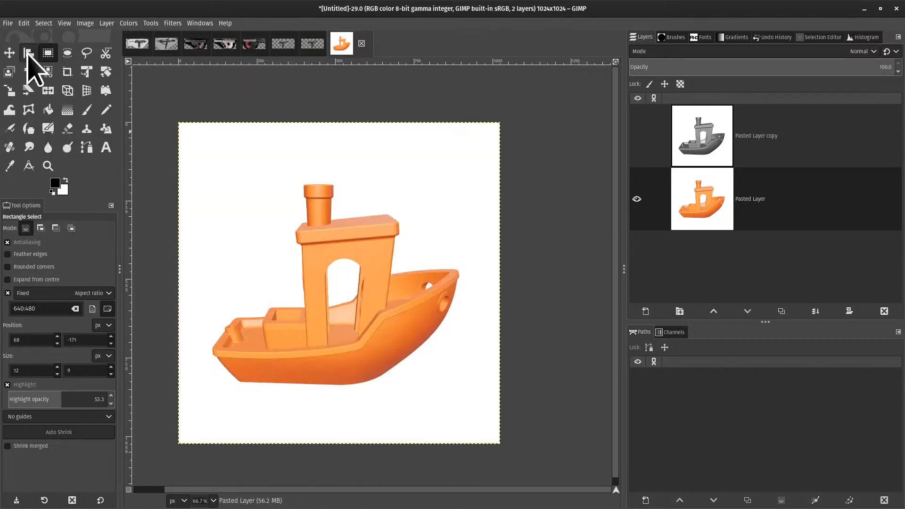
# - Draw a circular Ellipse Select selection about 562 px across and move it over the boat's funnel and cabin
pyautogui.click(67, 53)
pyautogui.moveTo(246, 194); pyautogui.dragTo(422, 313)
pyautogui.moveTo(295, 316); pyautogui.dragTo(280, 288)
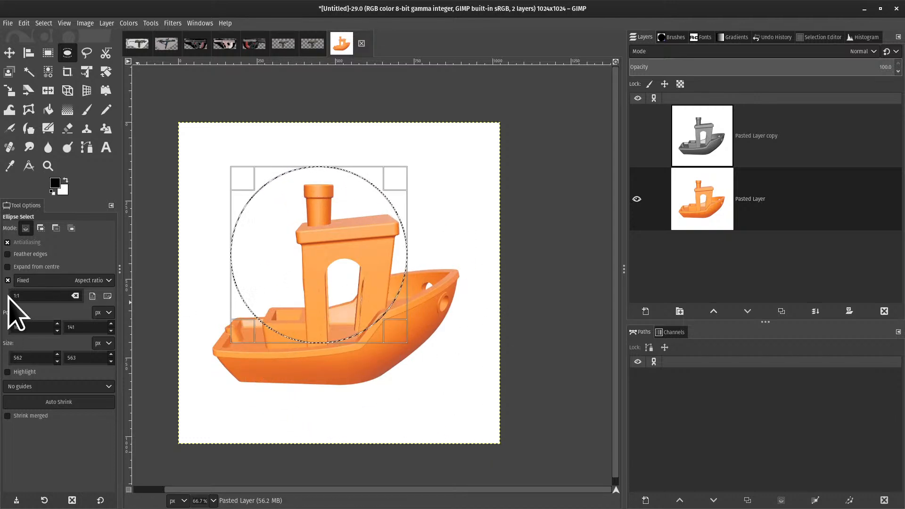
# - Turn off the fixed aspect ratio and redraw the elliptical selection at about 656 × 650 px over the boat
pyautogui.click(8, 280)
pyautogui.moveTo(395, 346); pyautogui.dragTo(443, 325)
pyautogui.moveTo(254, 206); pyautogui.dragTo(460, 410)
pyautogui.moveTo(379, 331)
pyautogui.mouseDown()
pyautogui.moveTo(356, 277)
pyautogui.moveTo(379, 330)
pyautogui.mouseUp()
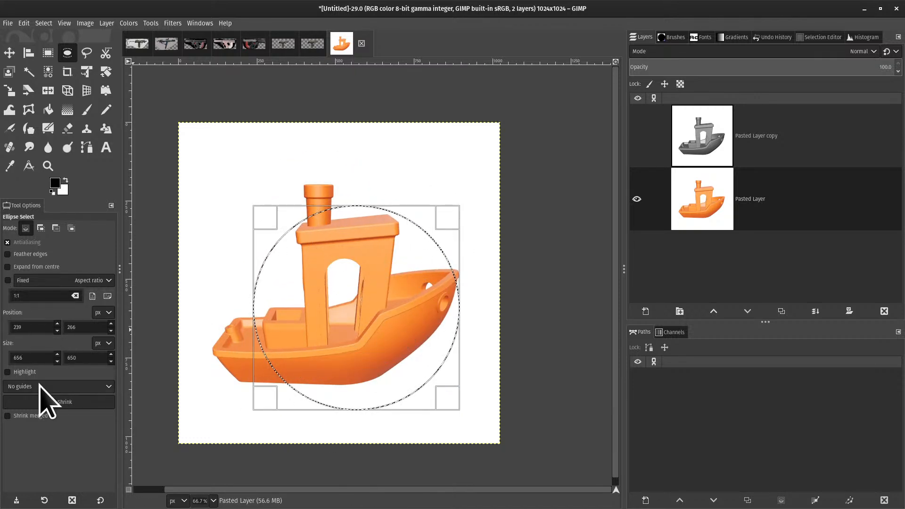
# - Replace the elliptical selection with a freehand Free Select outline around the boat, and clear that outline as well
pyautogui.click(151, 23)
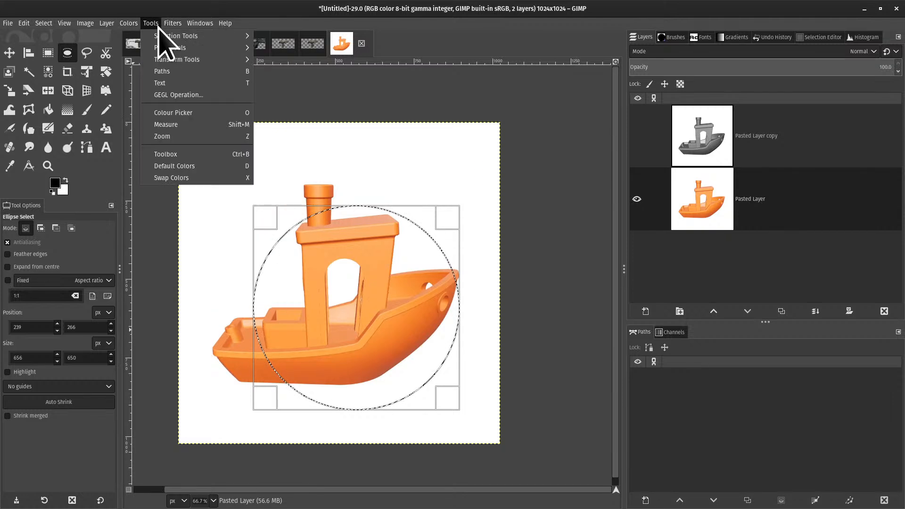
pyautogui.moveTo(165, 38)
pyautogui.click(330, 60)
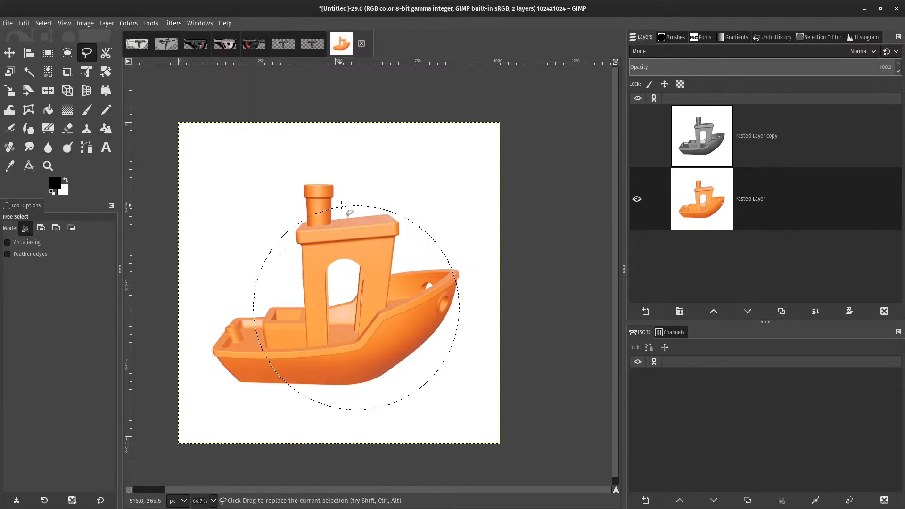
pyautogui.hotkey('ctrl', 'shift', 'a')
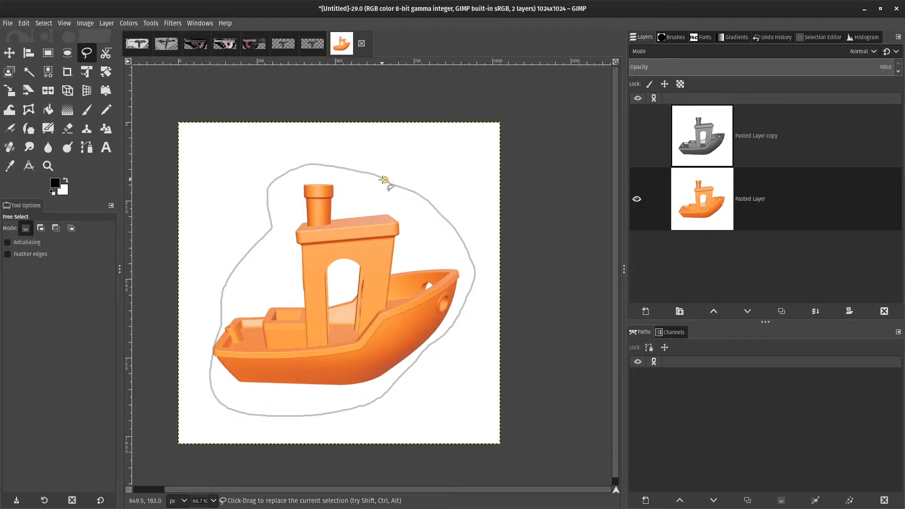
pyautogui.click(398, 267)
pyautogui.hotkey('ctrl', 'shift', 'a')
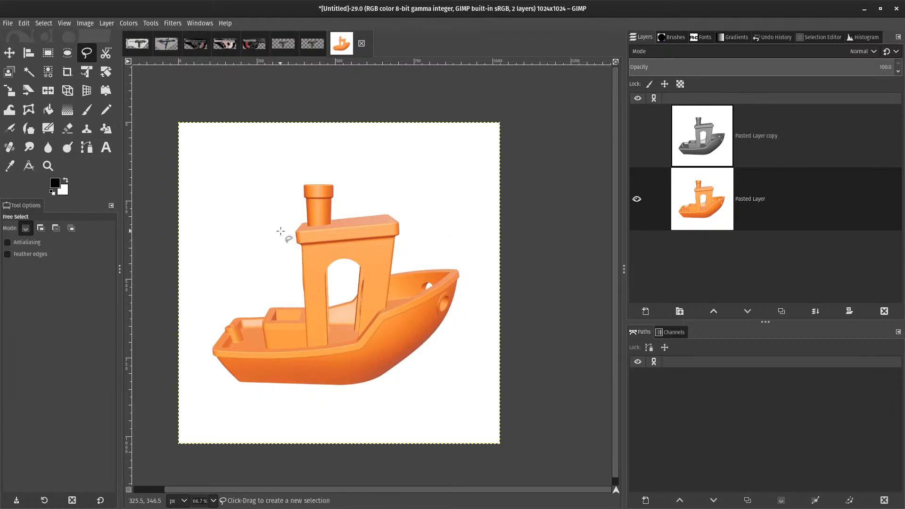
# - Outline the boat with a polygonal Free Select shape, pull an upper-right point inward, and apply the selection
pyautogui.click(187, 244)
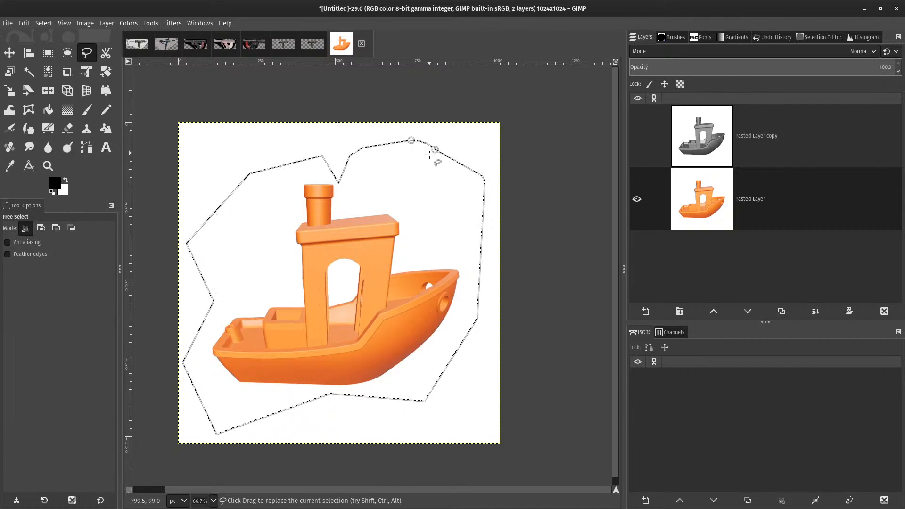
pyautogui.moveTo(435, 149); pyautogui.dragTo(433, 209)
pyautogui.press('Return')
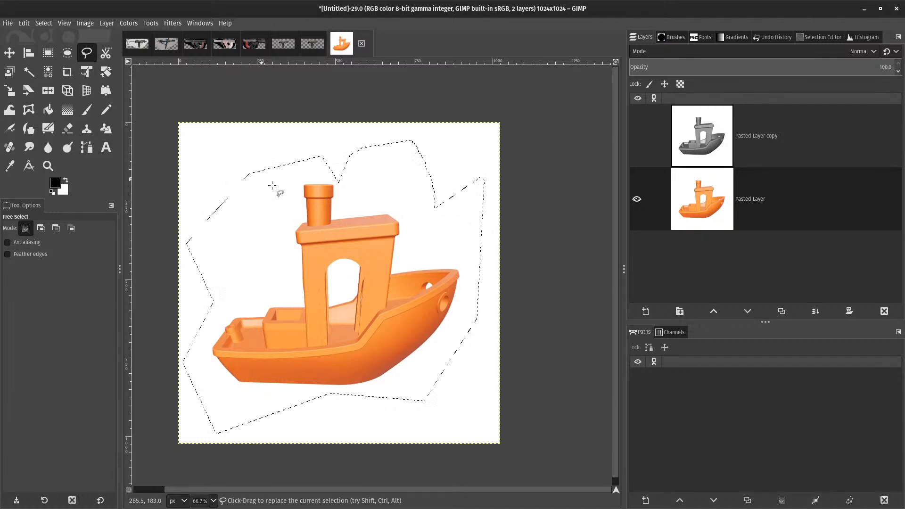
# - Activate Foreground Select, clear the polygonal selection, and close the Foreground Select dialog
pyautogui.click(128, 23)
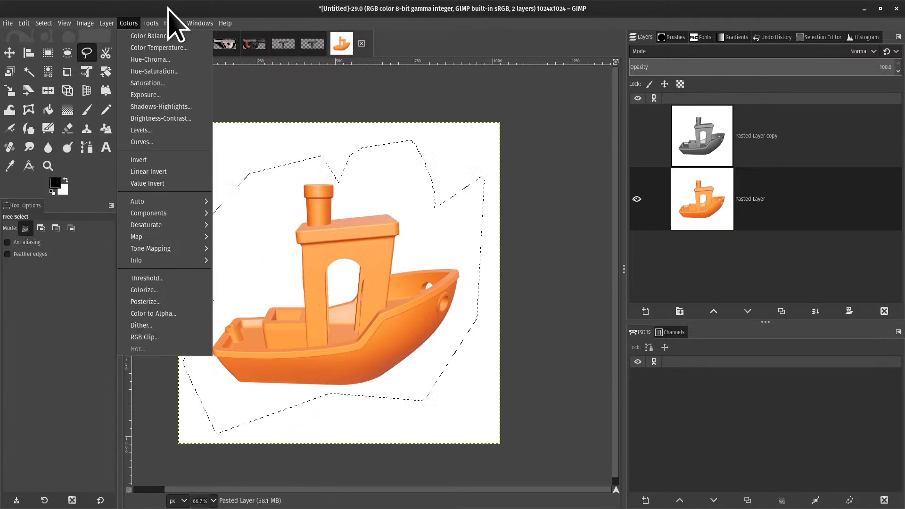
pyautogui.moveTo(150, 23)
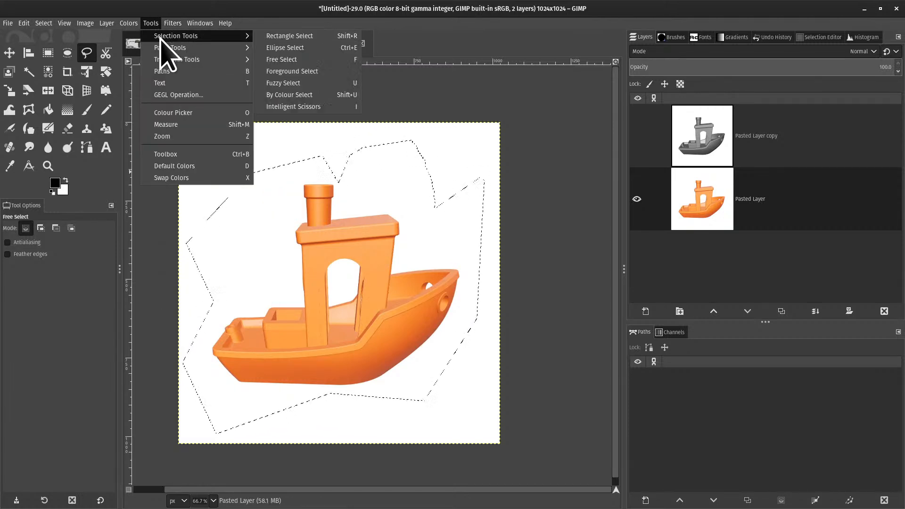
pyautogui.click(313, 72)
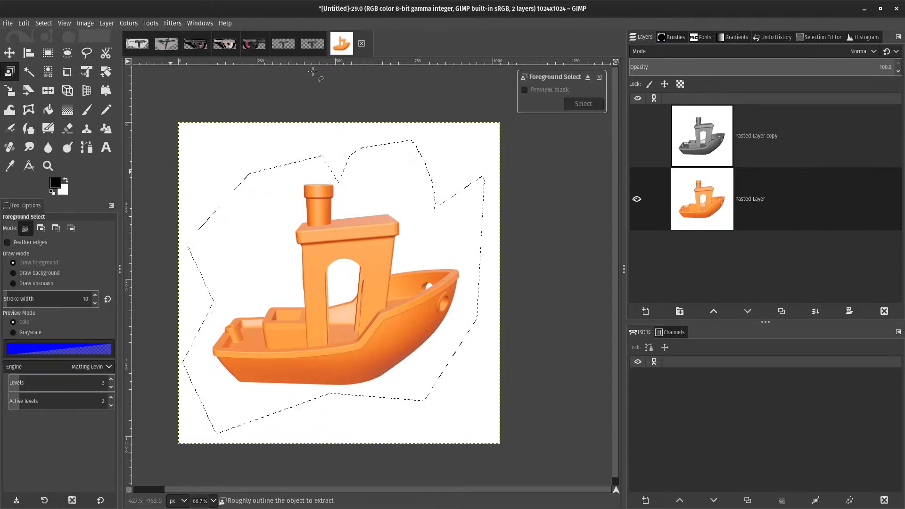
pyautogui.hotkey('ctrl', 'shift', 'a')
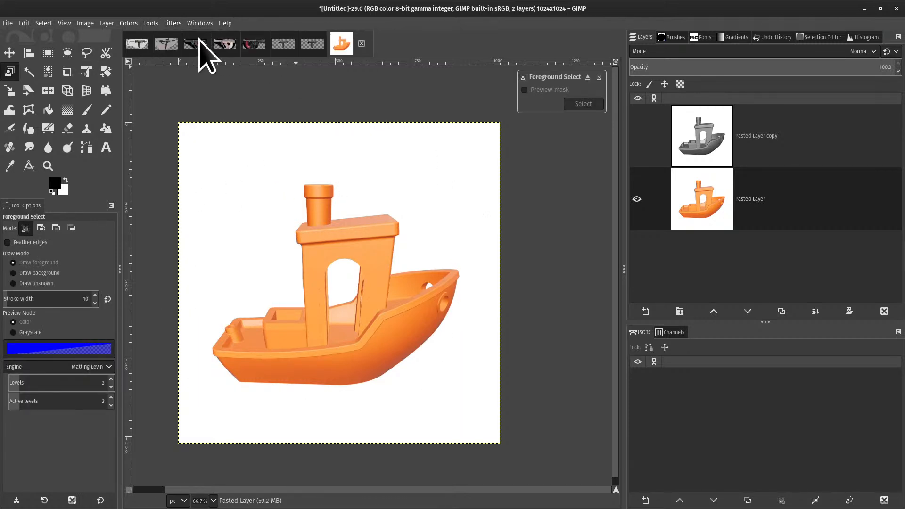
pyautogui.click(600, 78)
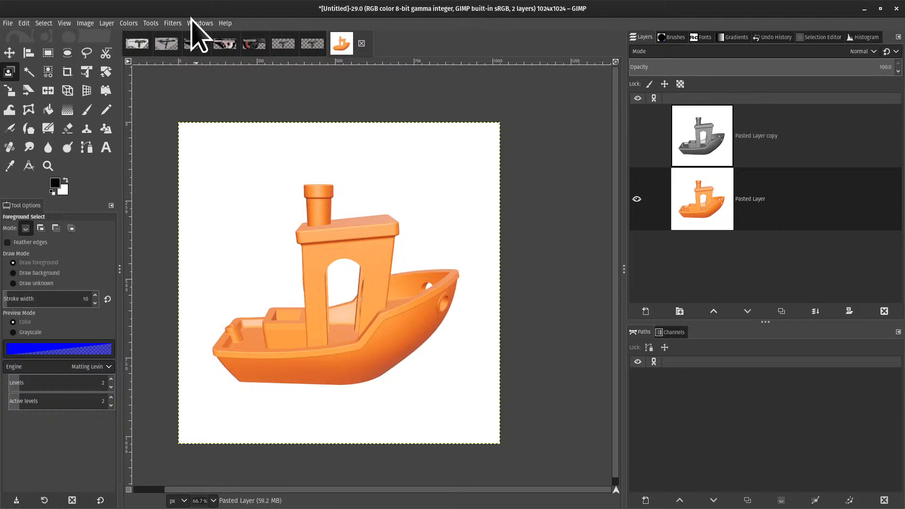
# - Try Bucket Fill with the foreground colour on the white background twice, and undo each fill
pyautogui.click(150, 23)
pyautogui.moveTo(156, 38)
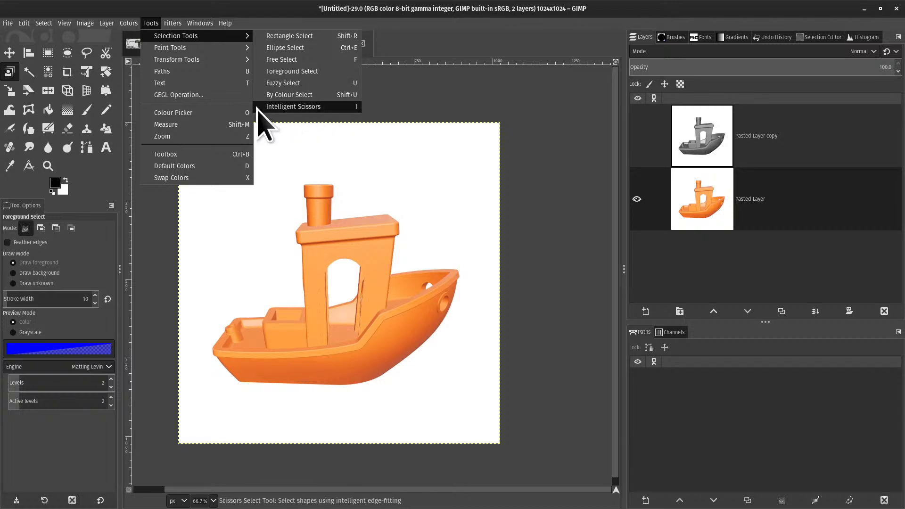
pyautogui.moveTo(189, 48)
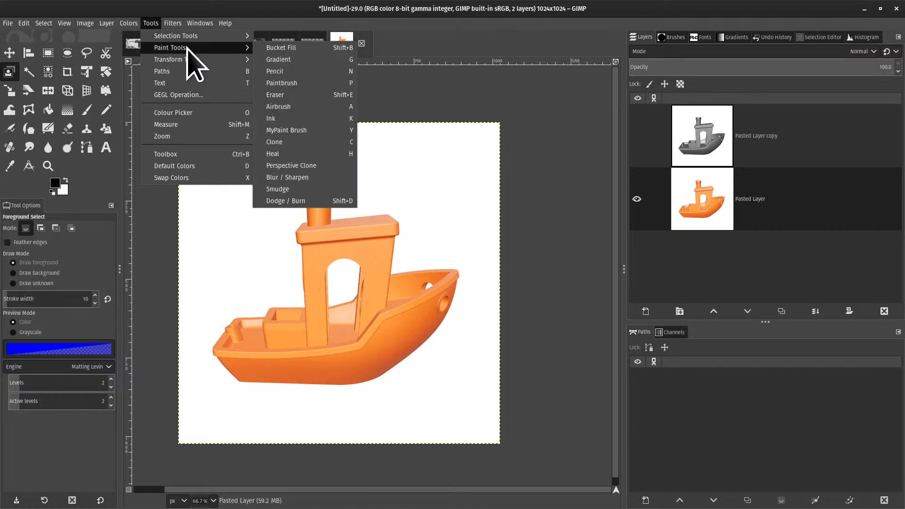
pyautogui.click(275, 49)
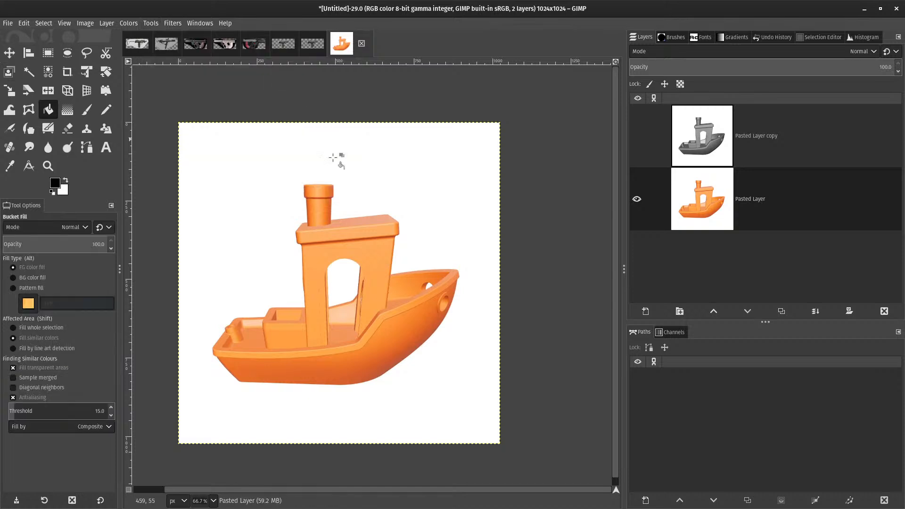
pyautogui.click(374, 191)
pyautogui.hotkey('ctrl', 'z')
pyautogui.click(333, 163)
pyautogui.hotkey('ctrl', 'z')
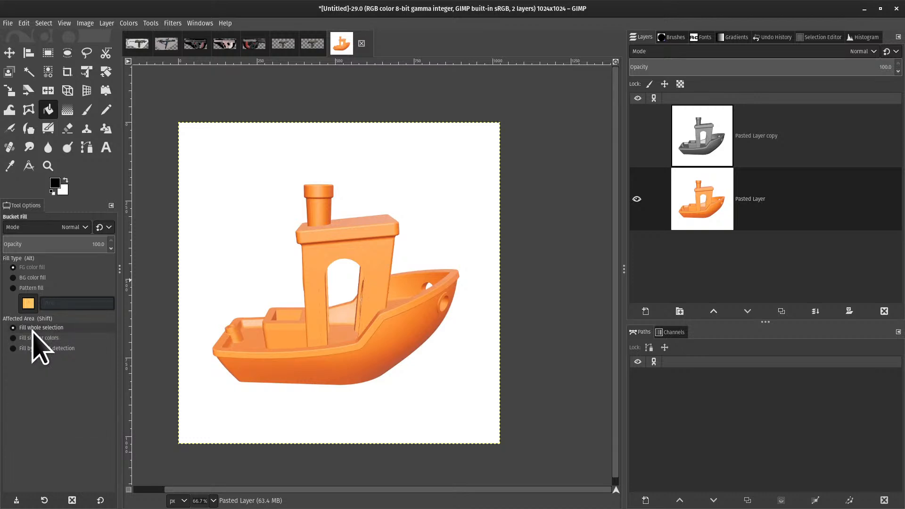
# - Toggle Bucket Fill's affected area between the whole selection and similar colors, and leave it on similar colors
pyautogui.press('shift')
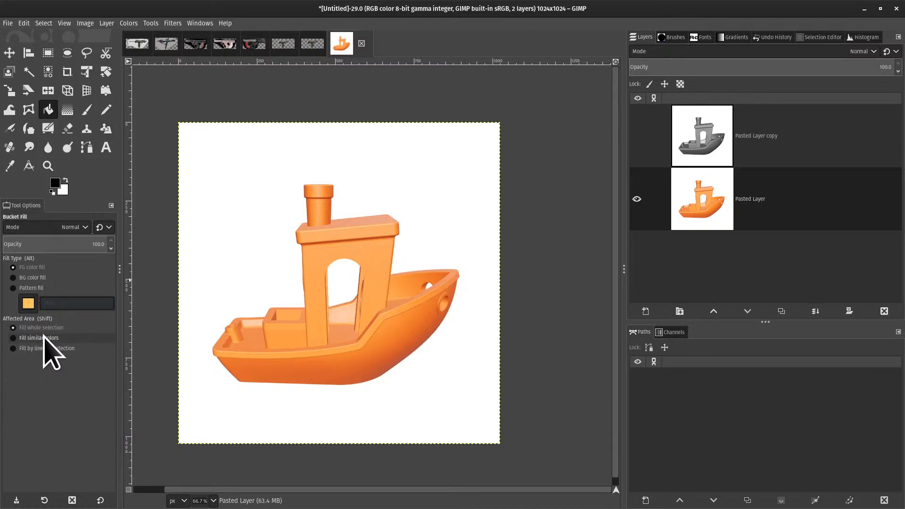
pyautogui.click(44, 337)
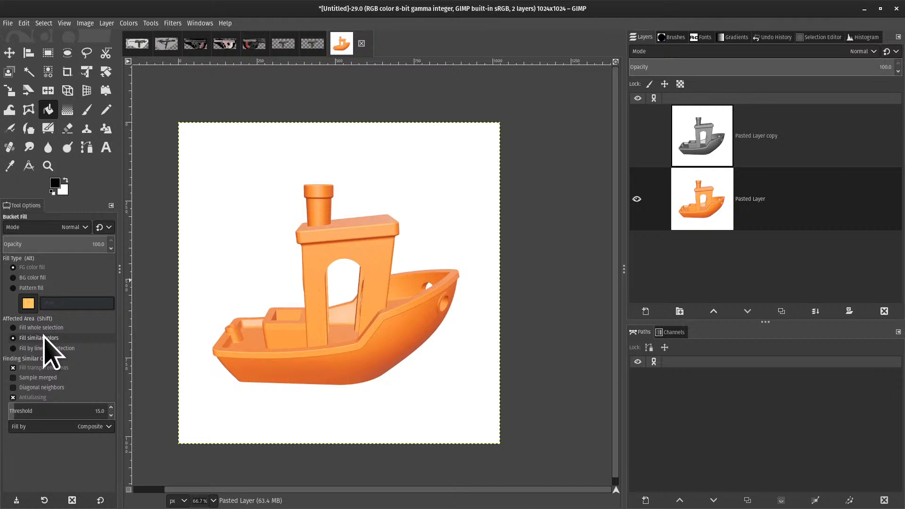
pyautogui.press('shift')
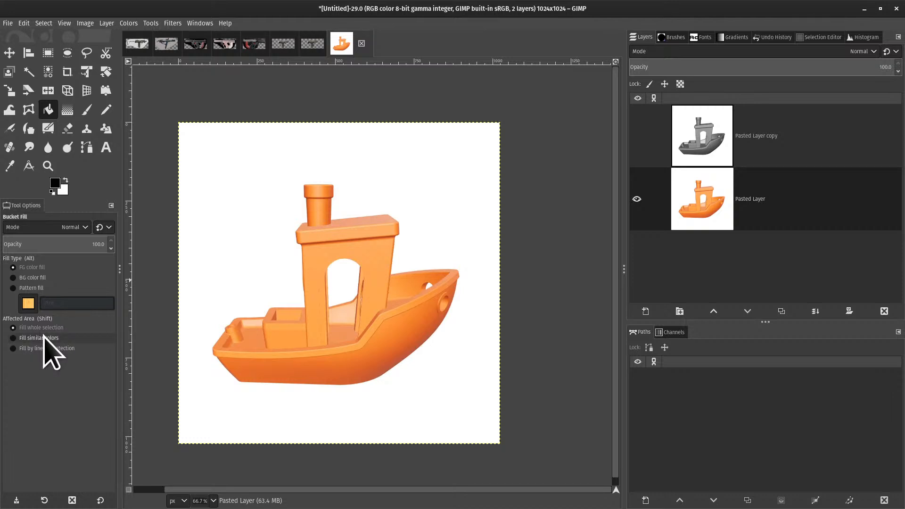
pyautogui.click(43, 337)
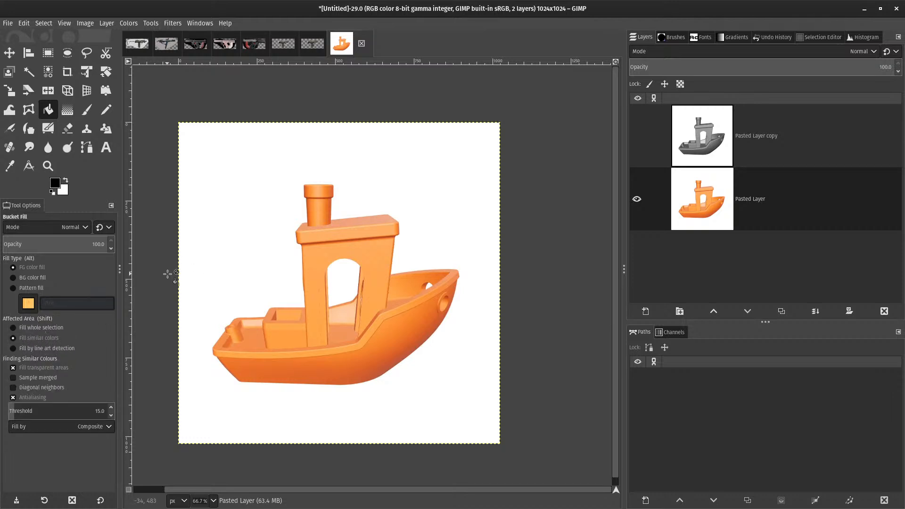
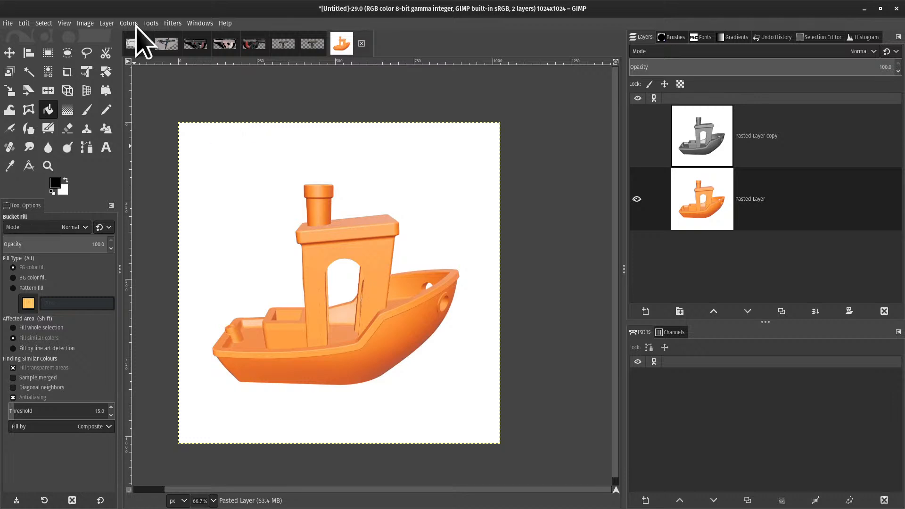
# - Activate the Gradient tool and browse the list of available gradients
pyautogui.click(172, 25)
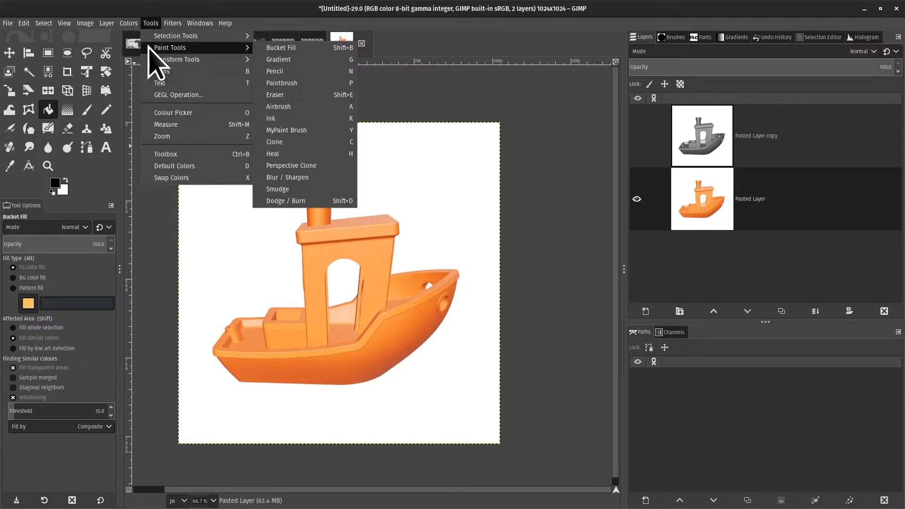
pyautogui.moveTo(152, 48)
pyautogui.click(272, 59)
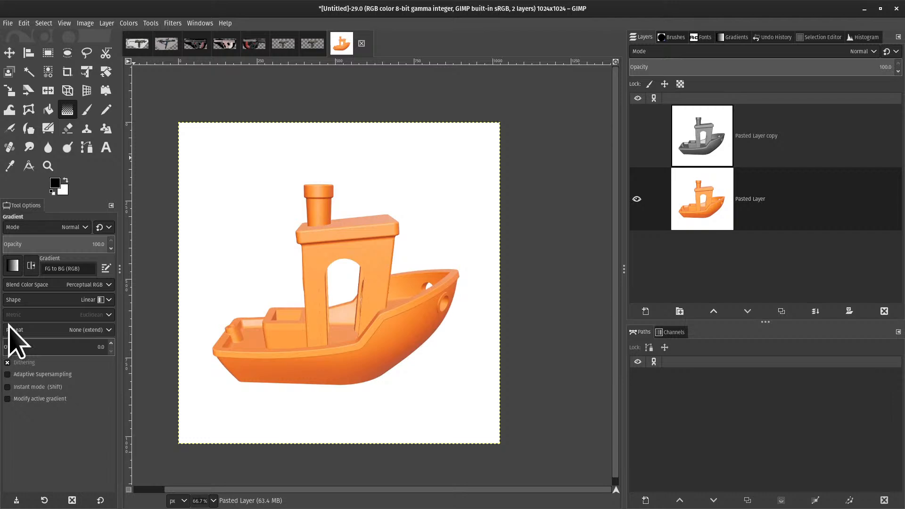
pyautogui.click(12, 266)
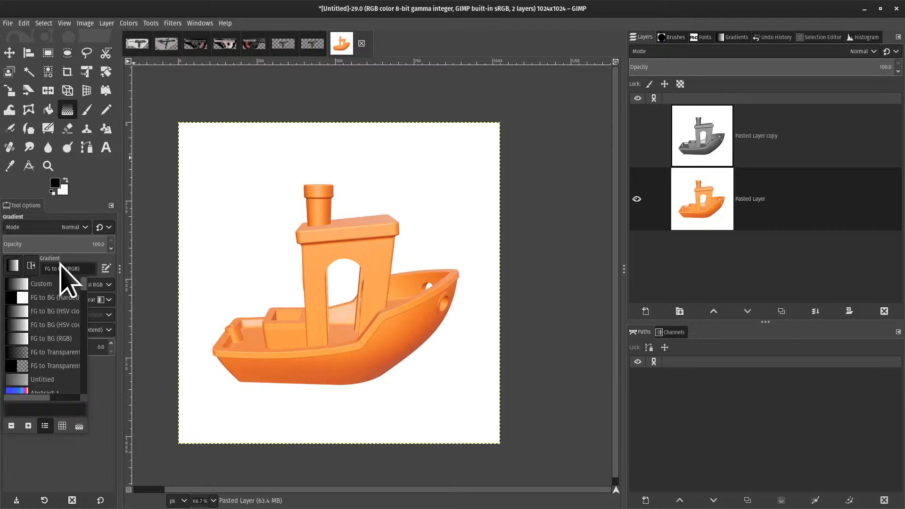
pyautogui.scroll(-5, 83, 282)
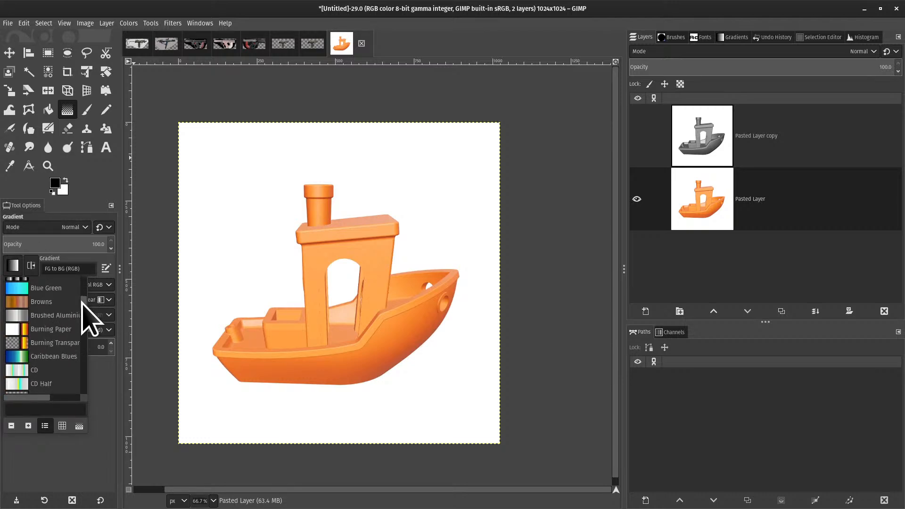
pyautogui.scroll(5, 81, 302)
pyautogui.scroll(1, 77, 274)
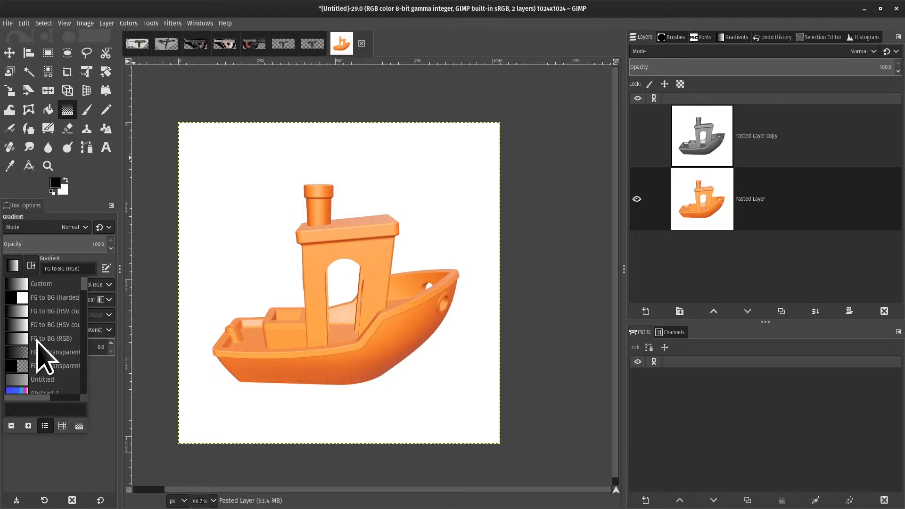
# - Try the FG to Transparent gradient, and set the gradient back to FG to BG (RGB)
pyautogui.click(41, 368)
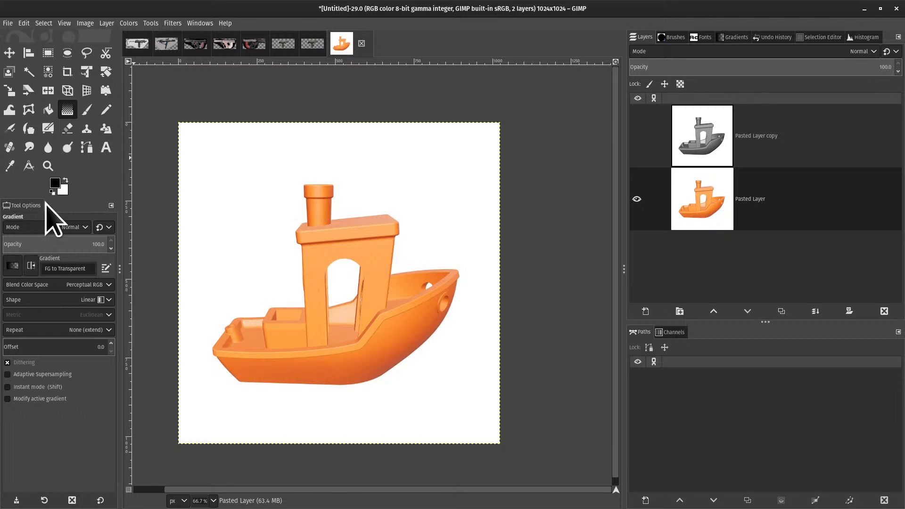
pyautogui.click(65, 181)
pyautogui.click(15, 266)
pyautogui.click(20, 360)
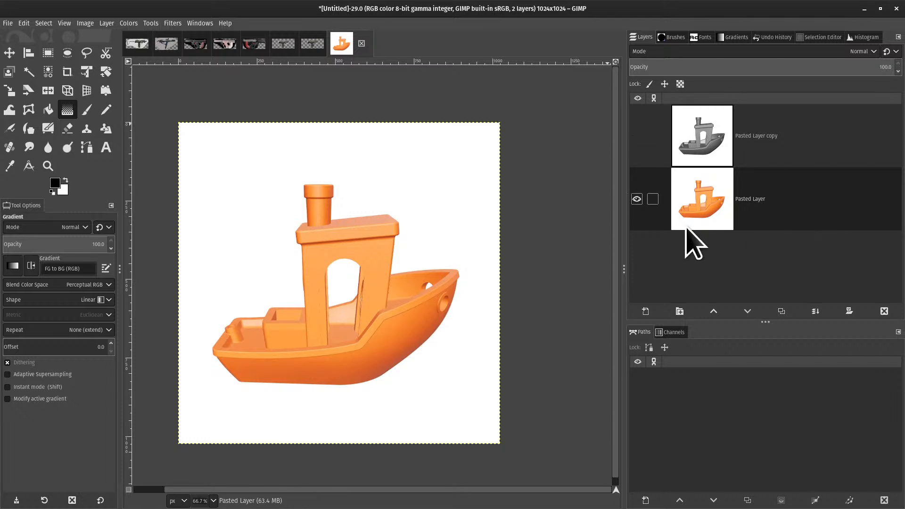
# - Duplicate the orange boat layer with the original hidden, and select the copy's white background by colour
pyautogui.rightClick(693, 212)
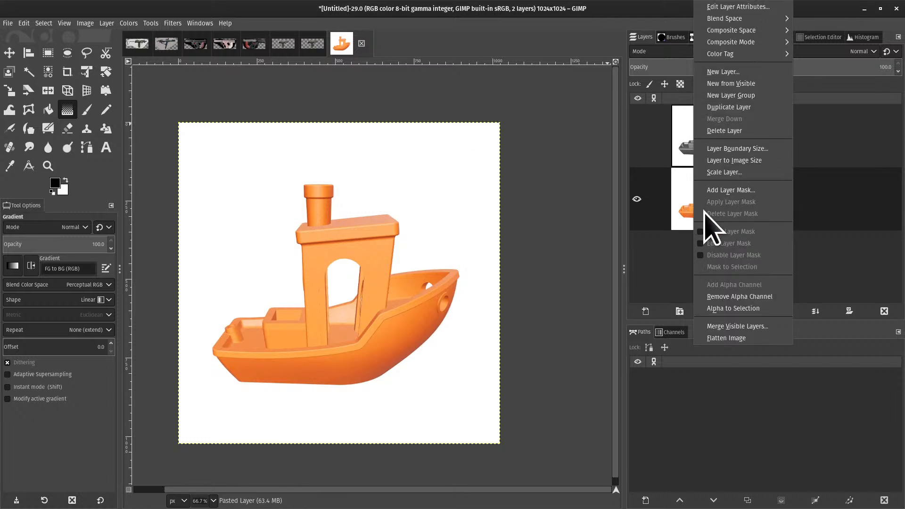
pyautogui.click(754, 107)
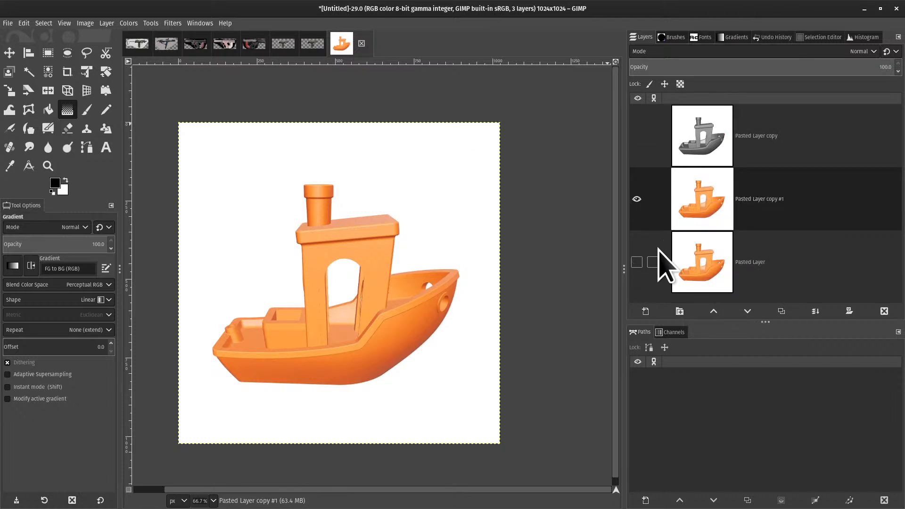
pyautogui.hotkey('shift', 'o')
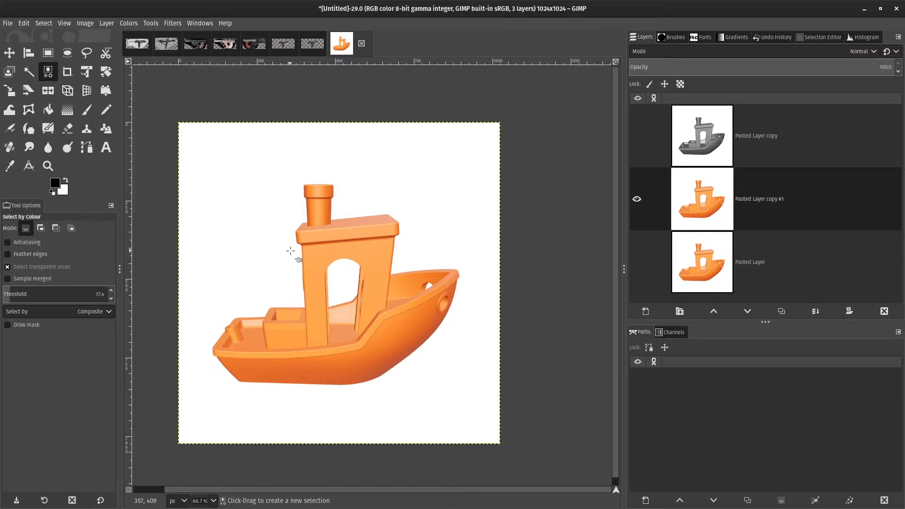
pyautogui.click(422, 166)
# - Grow the background selection by 1 px, delete its contents, and clear the selection
pyautogui.hotkey('alt', 's')
pyautogui.press('g')
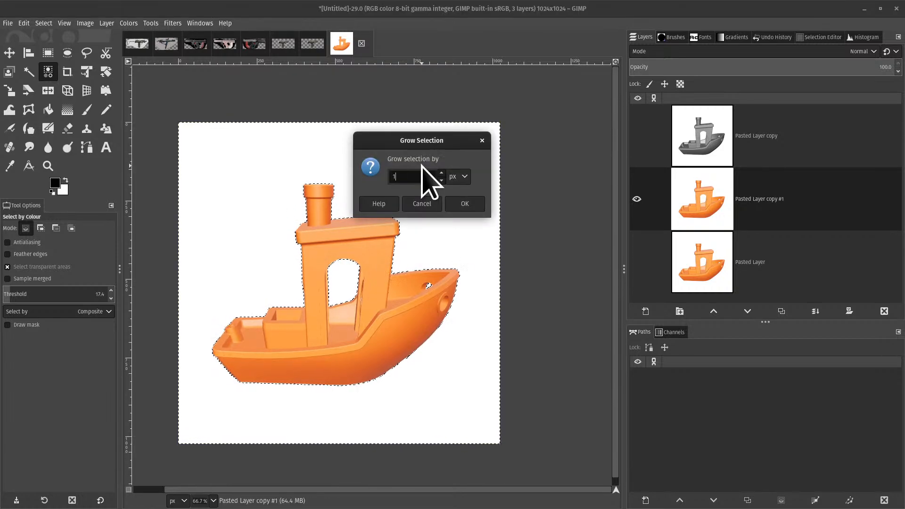
pyautogui.press('Return')
pyautogui.press('Delete')
pyautogui.hotkey('ctrl', 'shift', 'a')
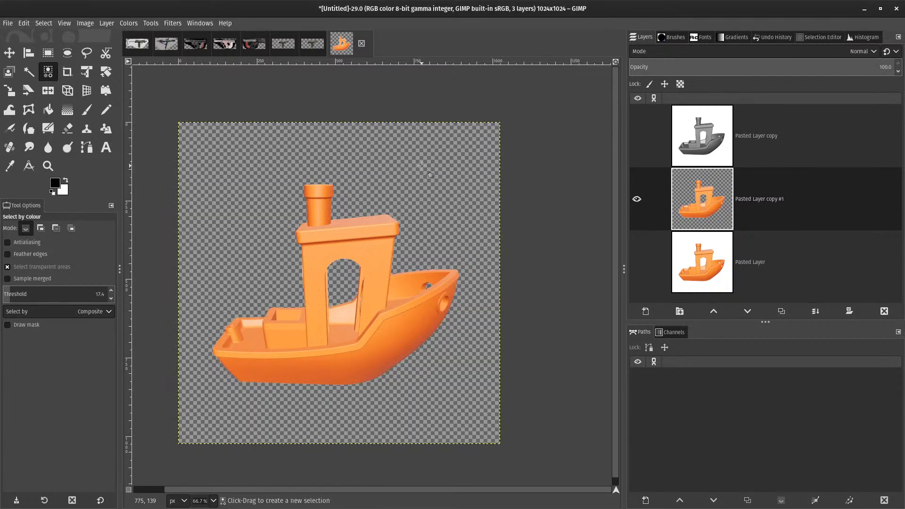
# - Add a new transparent layer named N between the cut-out boat and the original boat layer
pyautogui.rightClick(697, 264)
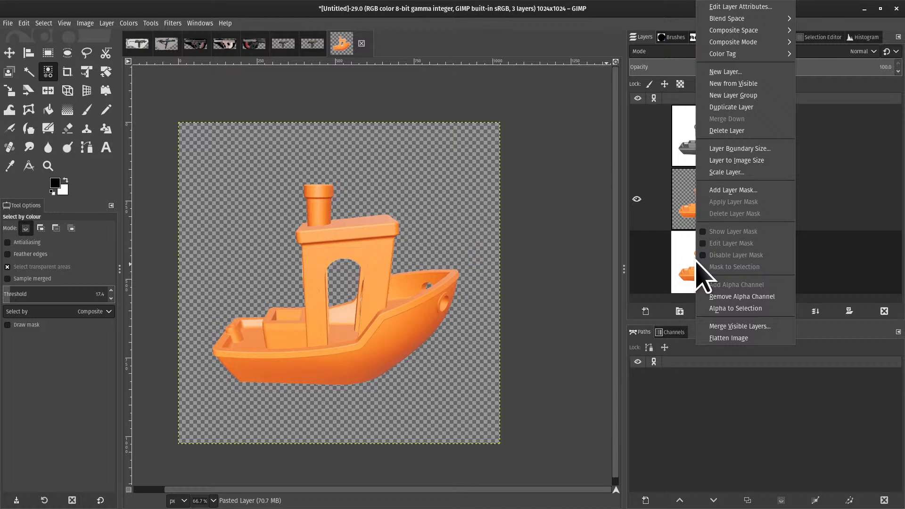
pyautogui.press('n')
pyautogui.press('Return')
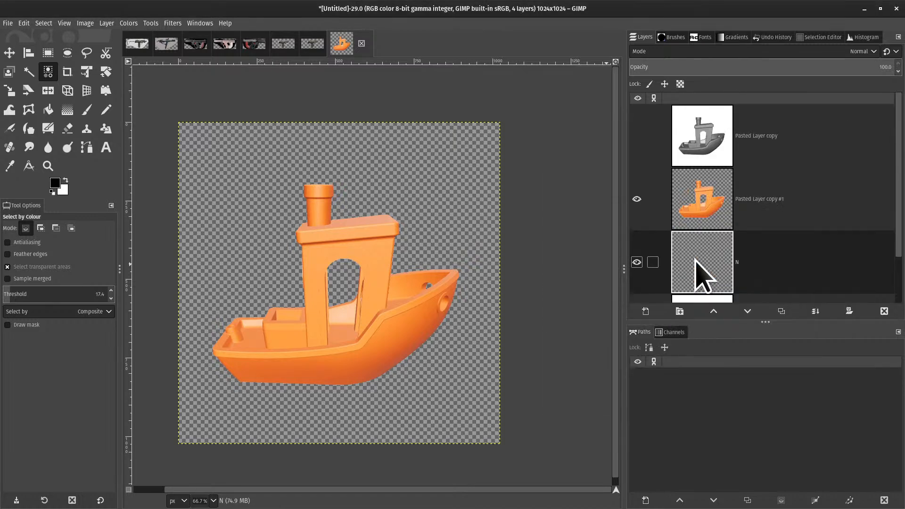
# - Draw a vertical black-to-white linear gradient on layer N, adjusting its start to about Y 156 and its end to about Y 956
pyautogui.click(67, 111)
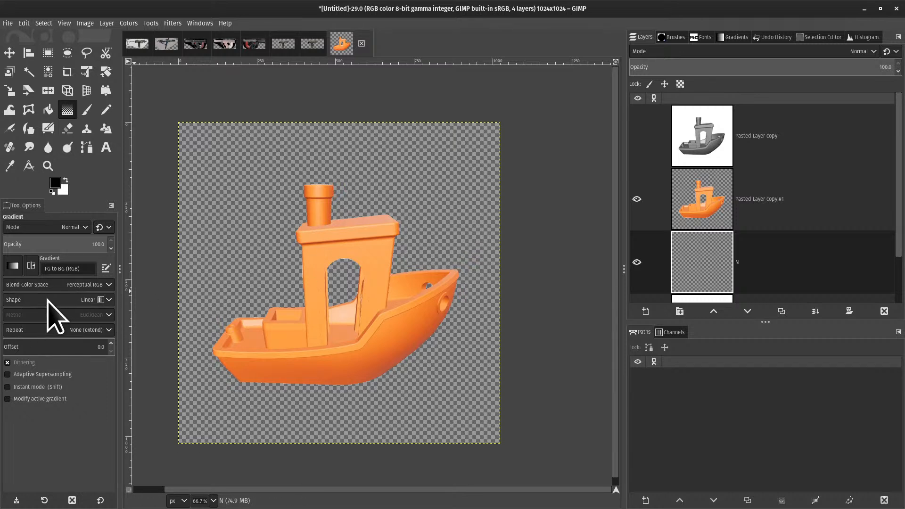
pyautogui.moveTo(251, 246); pyautogui.dragTo(247, 499)
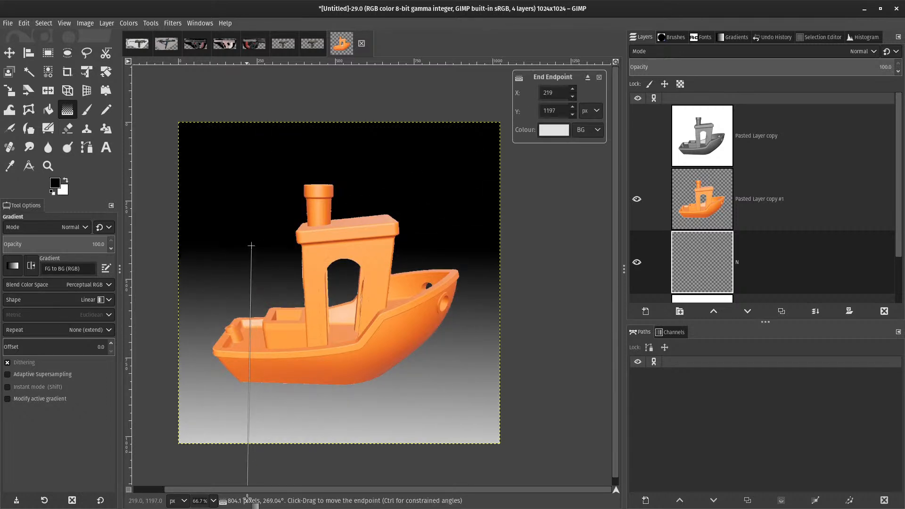
pyautogui.moveTo(251, 245); pyautogui.dragTo(248, 165)
pyautogui.hotkey('ctrl', 'z')
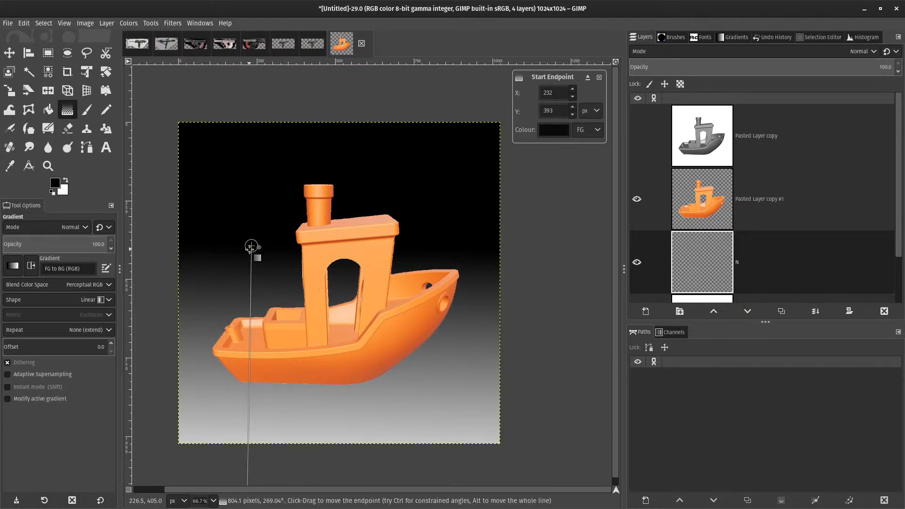
pyautogui.moveTo(251, 246); pyautogui.dragTo(247, 172)
pyautogui.scroll(-4, 242, 404)
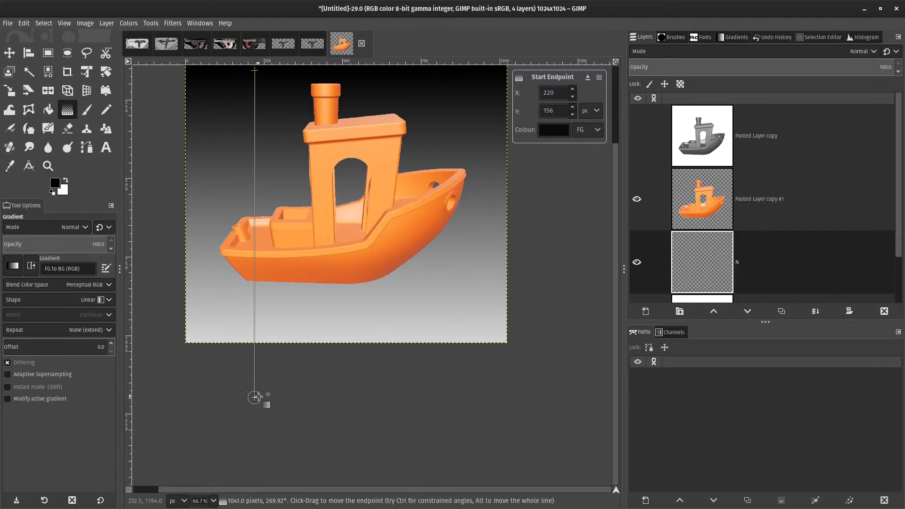
pyautogui.moveTo(255, 398); pyautogui.dragTo(255, 322)
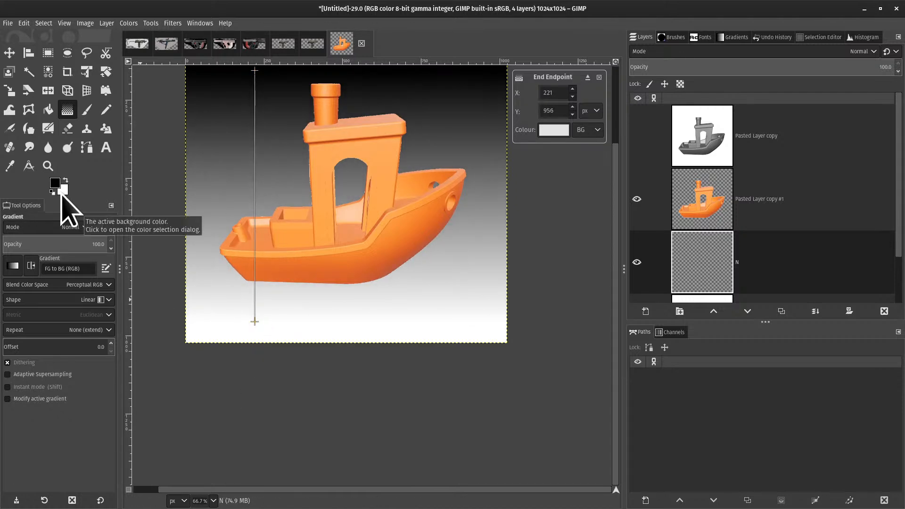
pyautogui.scroll(3, 141, 266)
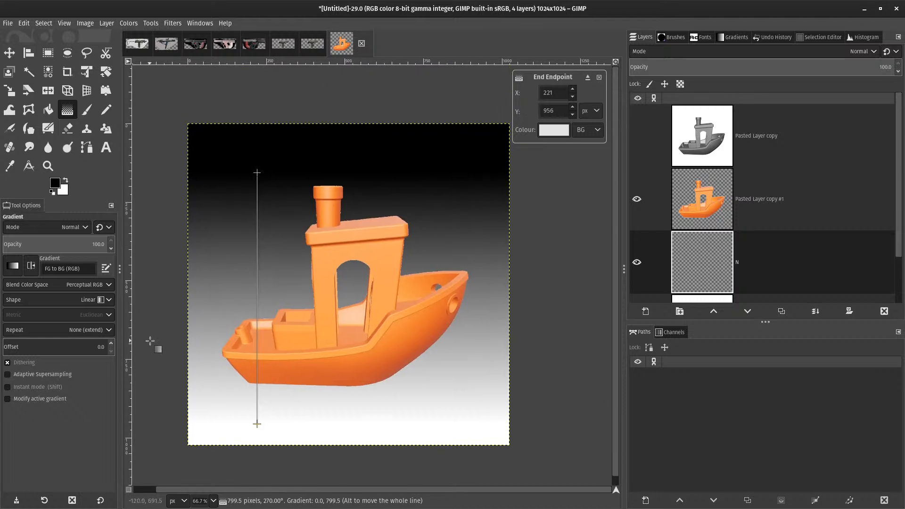
# - Turn the gradient horizontal below the boat by moving its endpoints, and turn it vertical again with the white end at about 692, 128
pyautogui.moveTo(254, 174); pyautogui.dragTo(337, 426)
pyautogui.moveTo(256, 424); pyautogui.dragTo(220, 427)
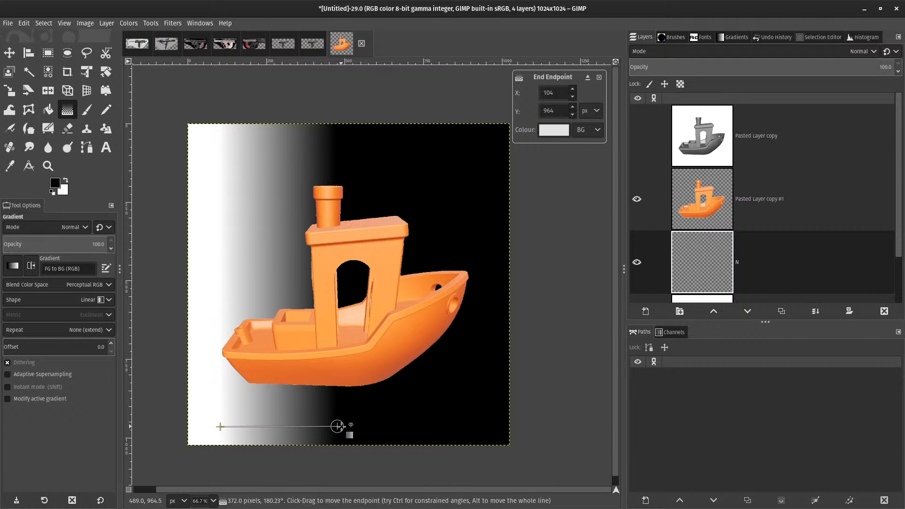
pyautogui.moveTo(338, 426); pyautogui.dragTo(406, 427)
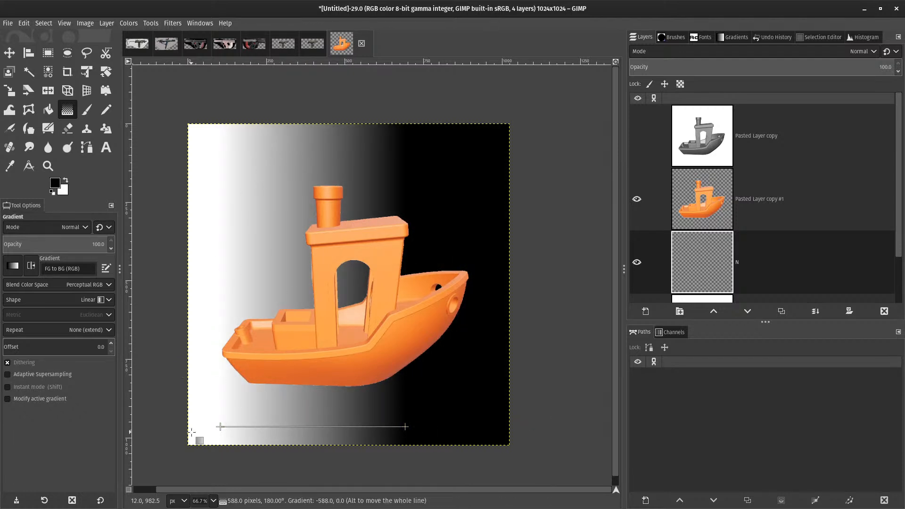
pyautogui.moveTo(220, 426); pyautogui.dragTo(405, 163)
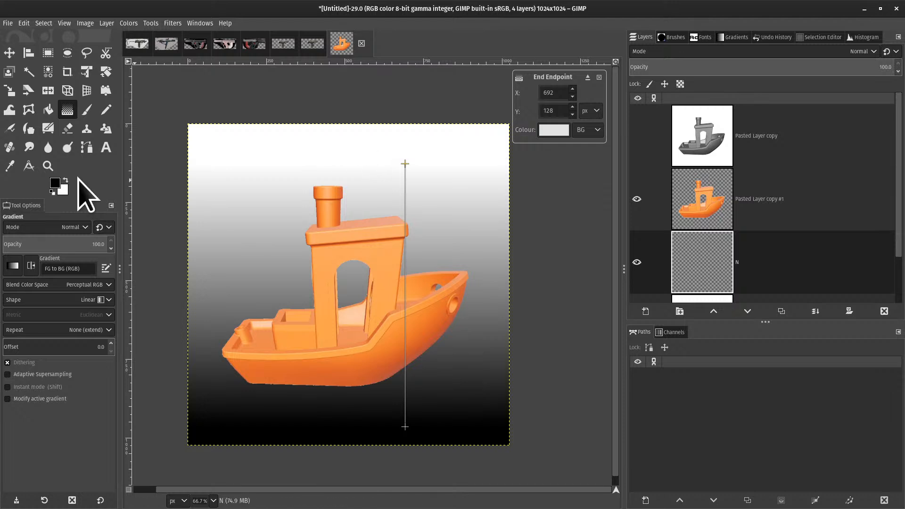
# - Set the gradient shape to Bi-linear, and reposition both endpoints beside the bow and the midpoint at about 76
pyautogui.click(103, 302)
pyautogui.click(29, 323)
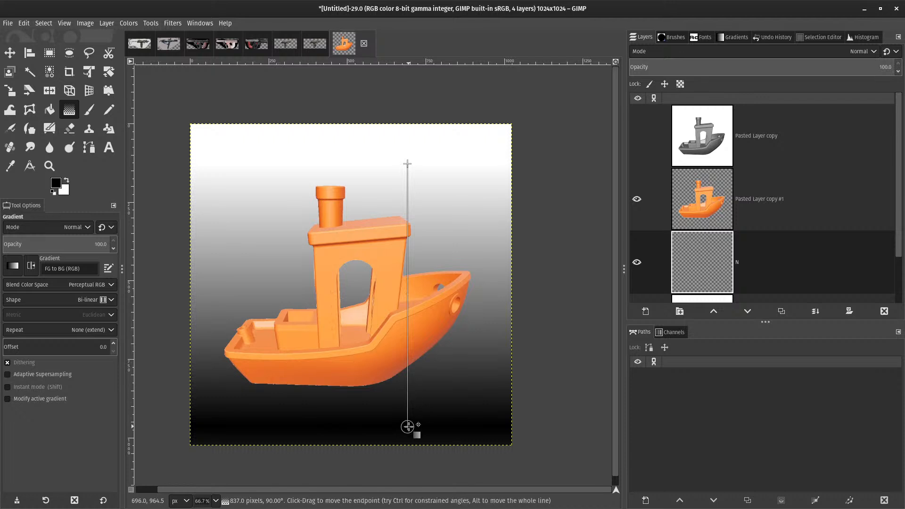
pyautogui.moveTo(408, 426)
pyautogui.mouseDown()
pyautogui.moveTo(406, 290)
pyautogui.moveTo(404, 422)
pyautogui.moveTo(405, 414)
pyautogui.mouseUp()
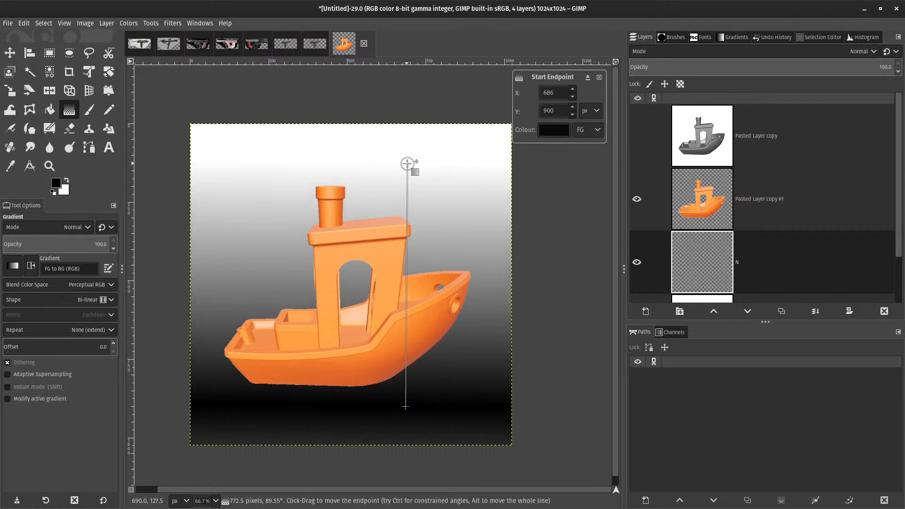
pyautogui.moveTo(406, 407); pyautogui.dragTo(472, 399)
pyautogui.moveTo(408, 163); pyautogui.dragTo(473, 181)
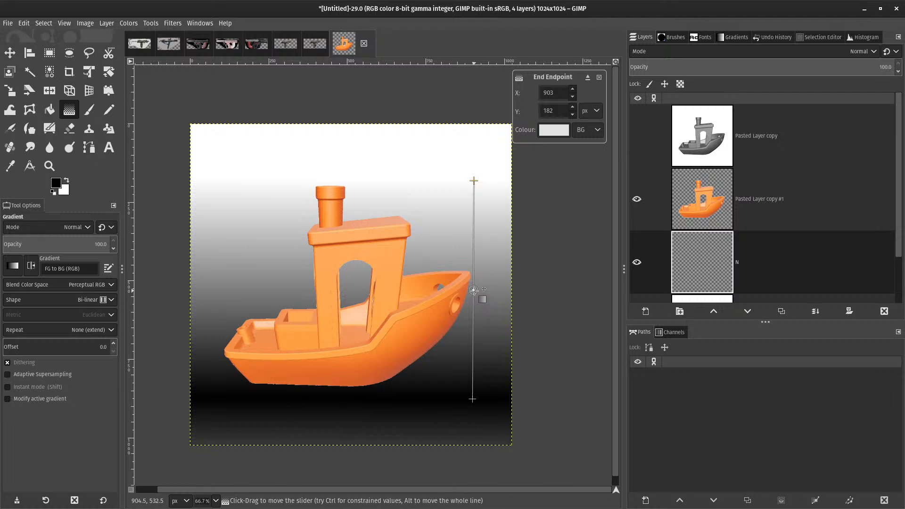
pyautogui.moveTo(474, 290); pyautogui.dragTo(429, 234)
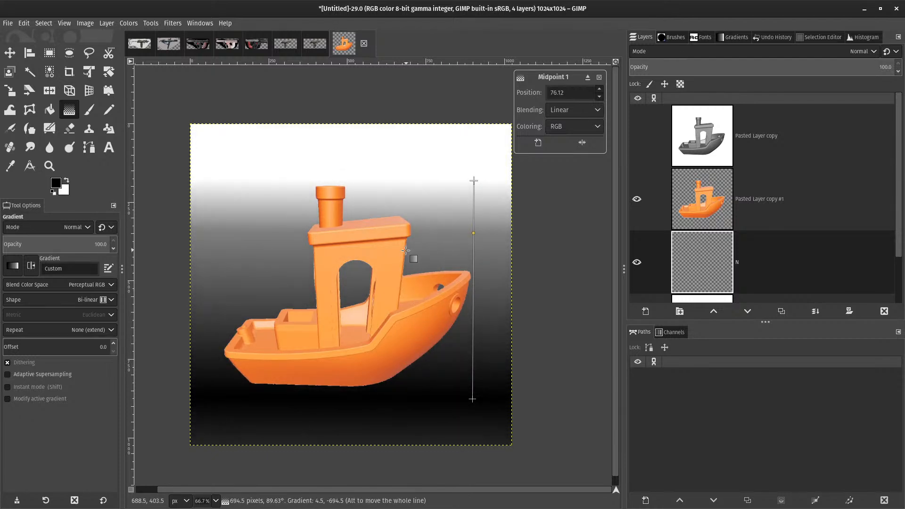
# - Delete gradient layer N and set the gradient shape to Radial
pyautogui.hotkey('shift', 'Delete')
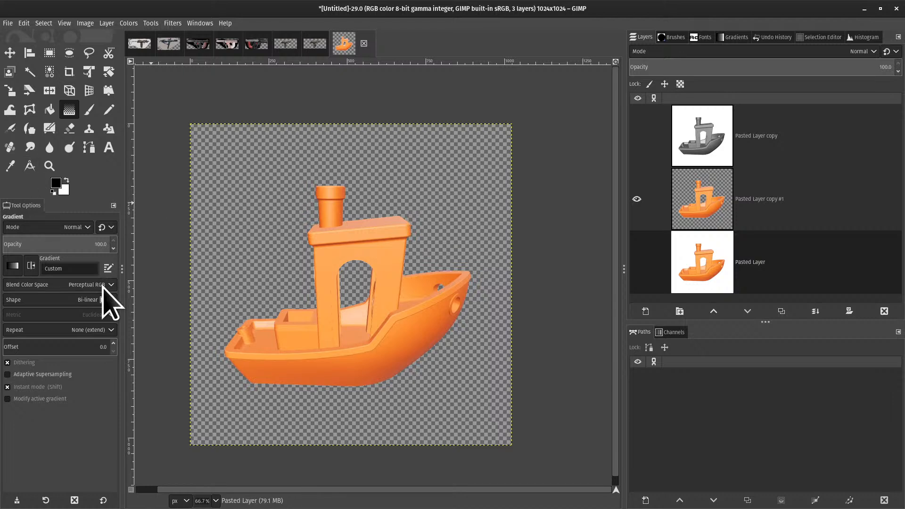
pyautogui.click(108, 300)
pyautogui.click(56, 326)
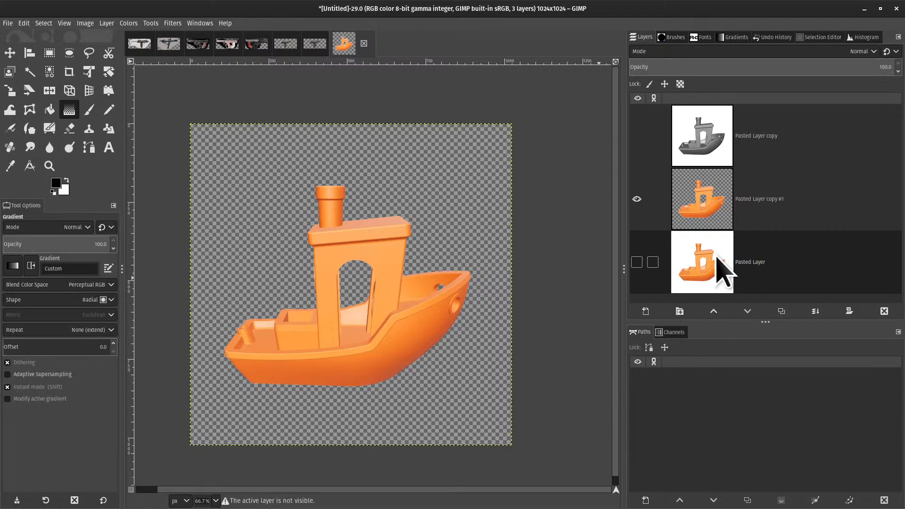
# - Add a replacement 1024 × 1024 px transparent layer named N directly above the original boat layer
pyautogui.rightClick(711, 245)
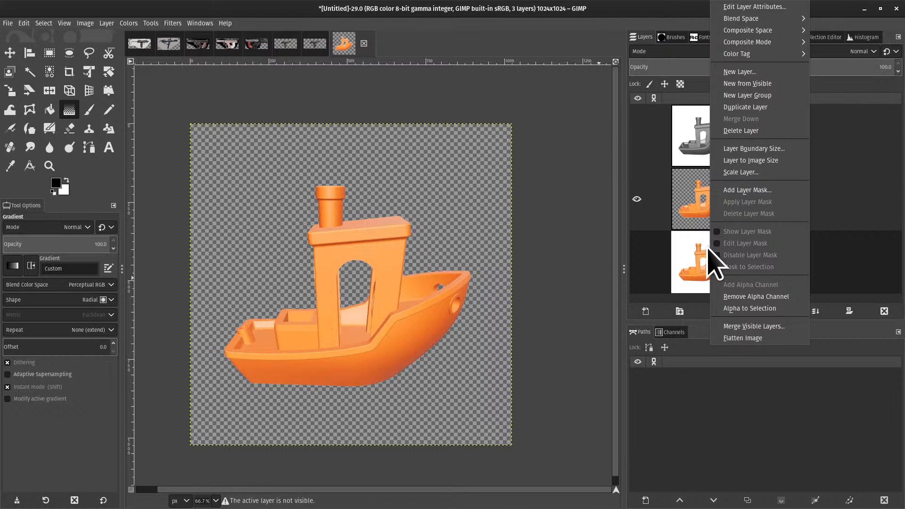
pyautogui.rightClick(708, 250)
pyautogui.rightClick(720, 277)
pyautogui.press('n')
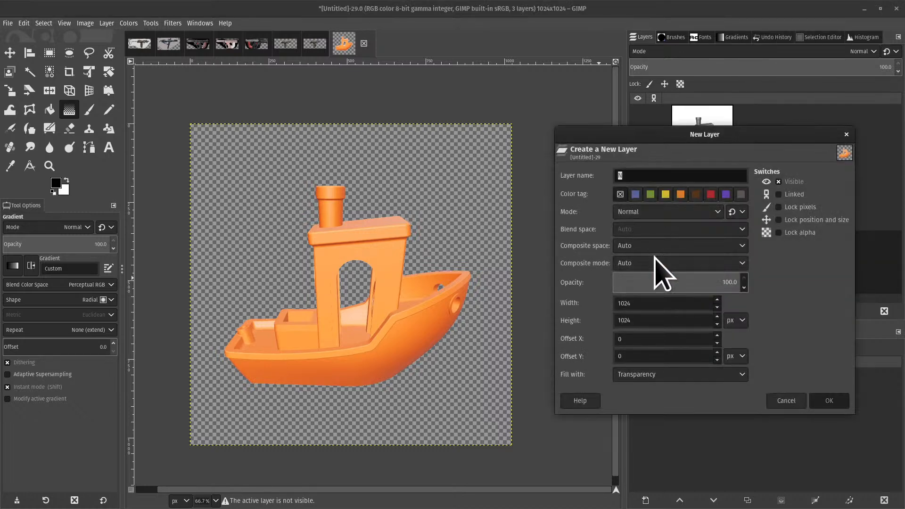
pyautogui.press('Return')
# - Swap the foreground and background colours, and draw a white-centred radial gradient outward from the boat's hull
pyautogui.moveTo(360, 358); pyautogui.dragTo(36, 177)
pyautogui.press('Escape')
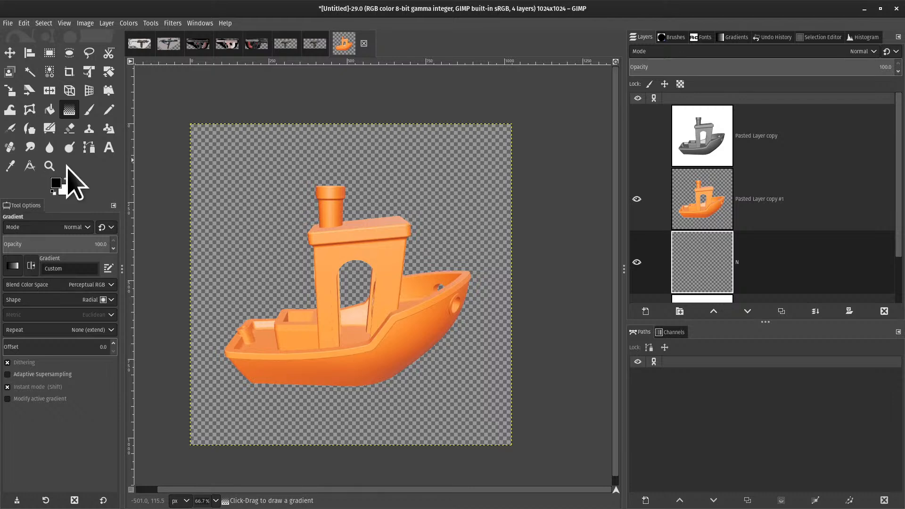
pyautogui.click(66, 180)
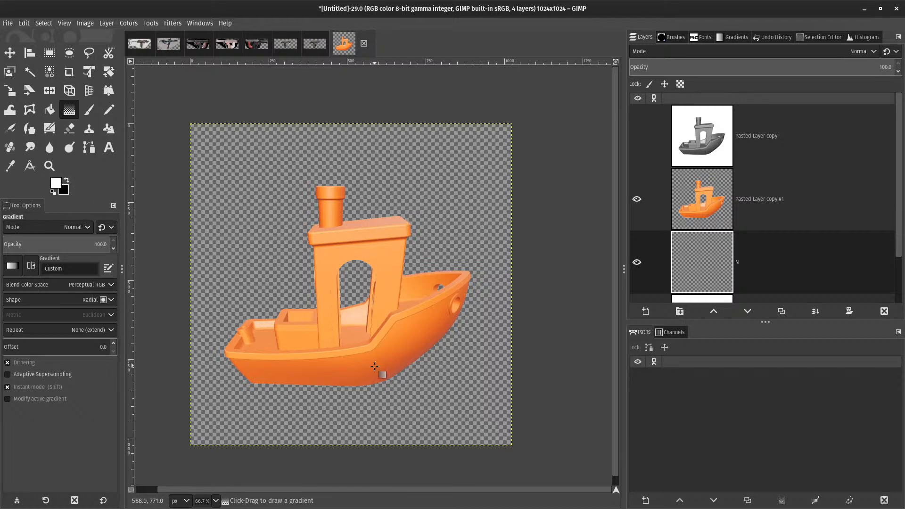
pyautogui.moveTo(374, 367); pyautogui.dragTo(233, 239)
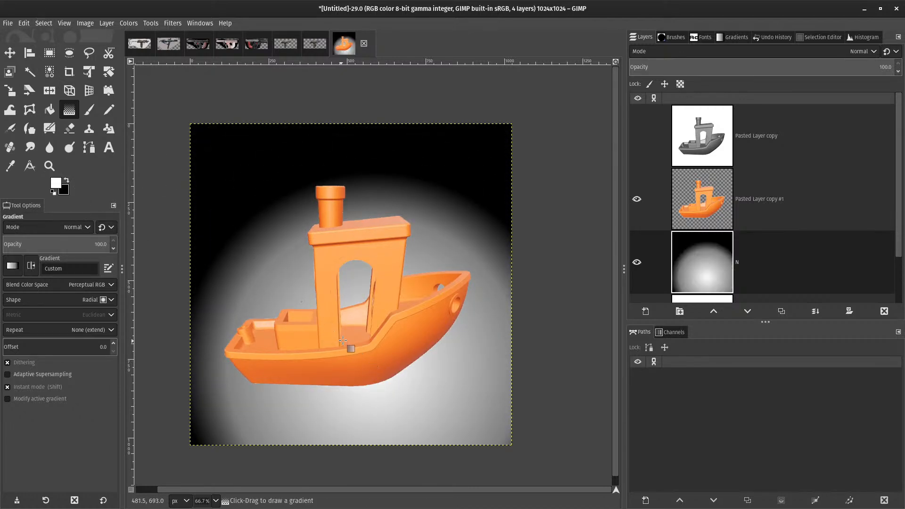
# - Redraw the radial gradient from several centres, ending with a wide one centred on the top of the boat's funnel
pyautogui.moveTo(359, 325); pyautogui.dragTo(173, 165)
pyautogui.moveTo(363, 219); pyautogui.dragTo(165, 240)
pyautogui.moveTo(333, 187); pyautogui.dragTo(234, 427)
pyautogui.moveTo(333, 187); pyautogui.dragTo(30, 304)
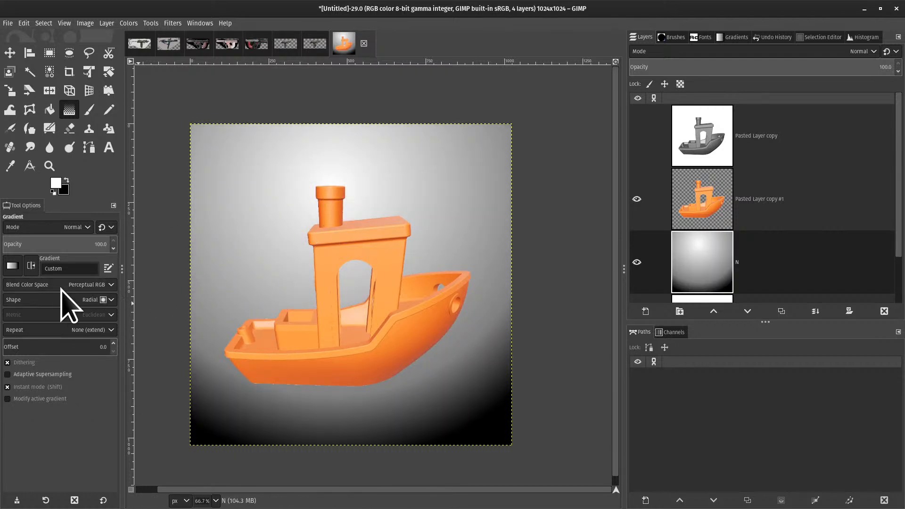
# - Turn off instant mode, draw a radial gradient from beside the funnel past the lower-left canvas edge, and try adding a colour stop near its start
pyautogui.click(26, 386)
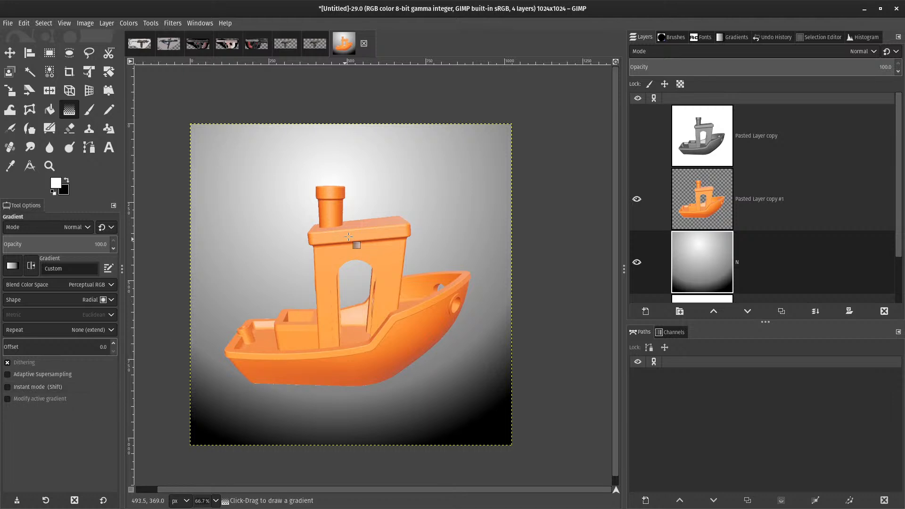
pyautogui.moveTo(353, 181); pyautogui.dragTo(246, 451)
pyautogui.moveTo(269, 350); pyautogui.dragTo(217, 453)
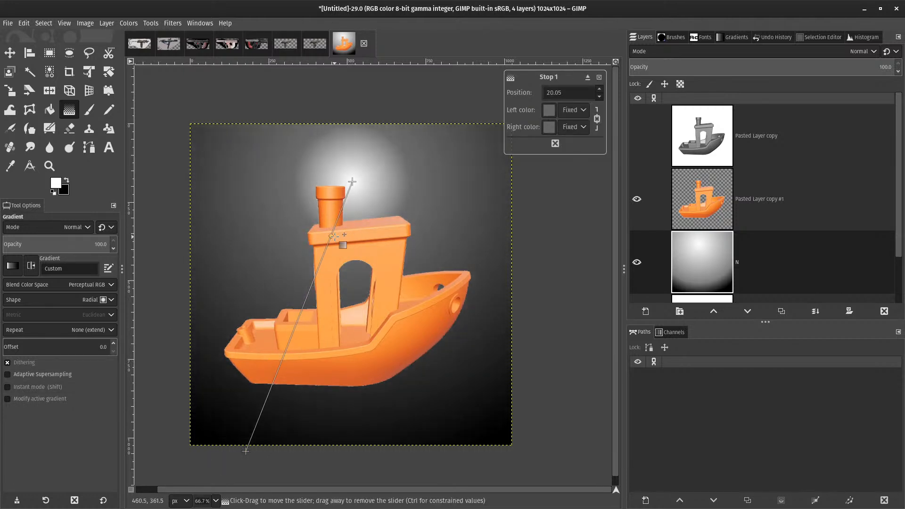
pyautogui.press('Return')
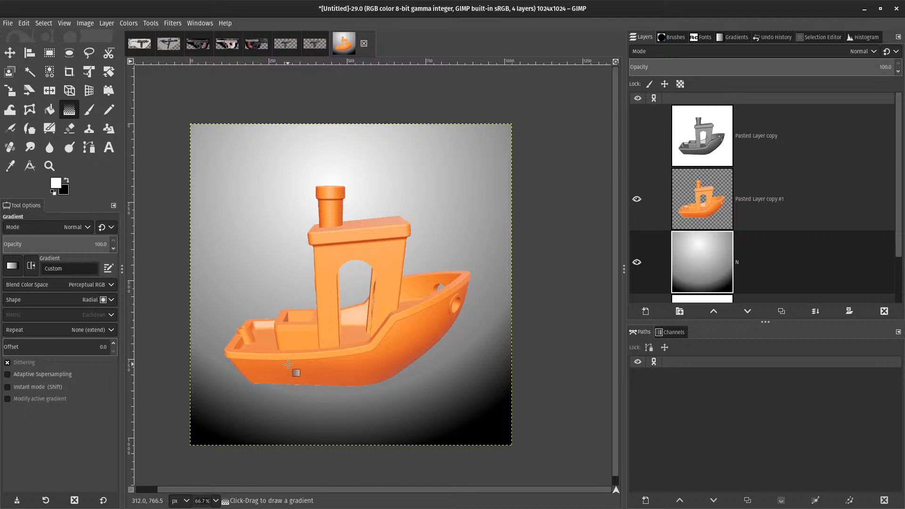
# - Undo all the radial gradients drawn on layer N
pyautogui.hotkey('ctrl', 'z')
pyautogui.hotkey('ctrl', 'z')
pyautogui.hotkey('ctrl', 'z')
pyautogui.hotkey('ctrl', 'z')
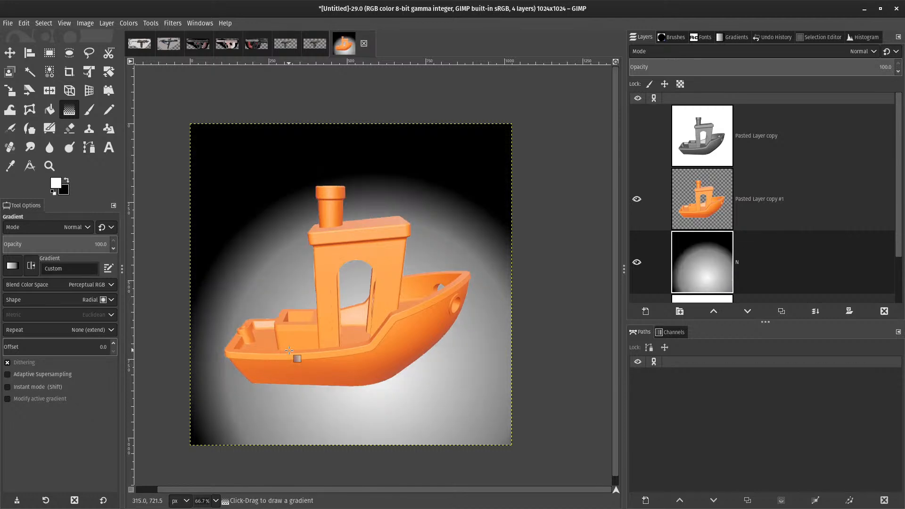
pyautogui.hotkey('ctrl', 'z')
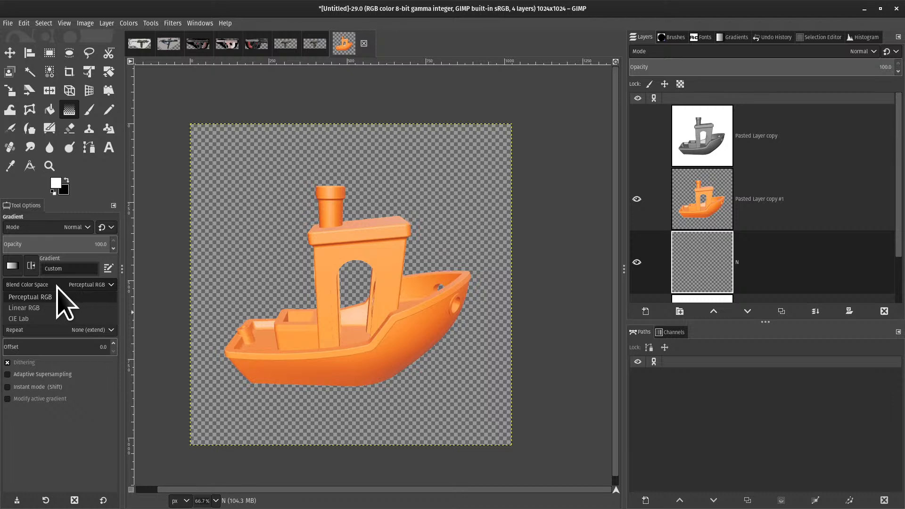
# - Choose the Skyline preset as the gradient, keeping the shape Radial
pyautogui.click(66, 300)
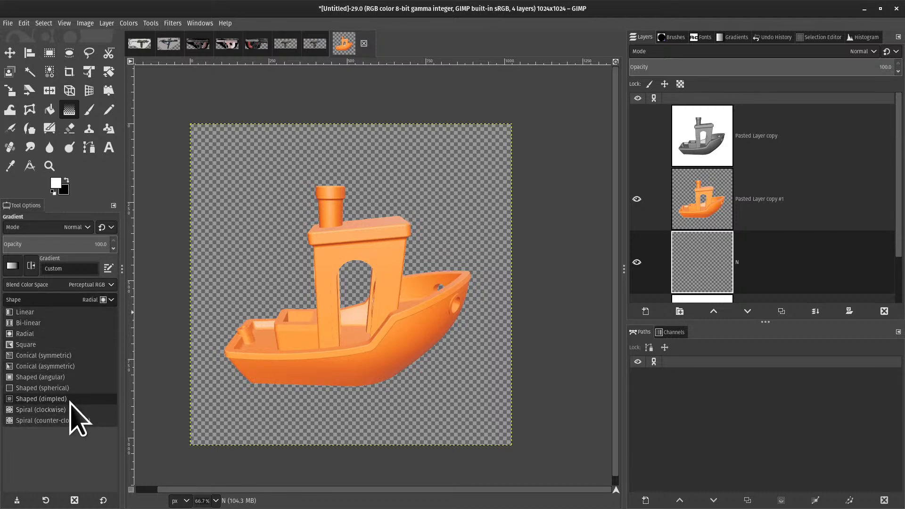
pyautogui.click(94, 300)
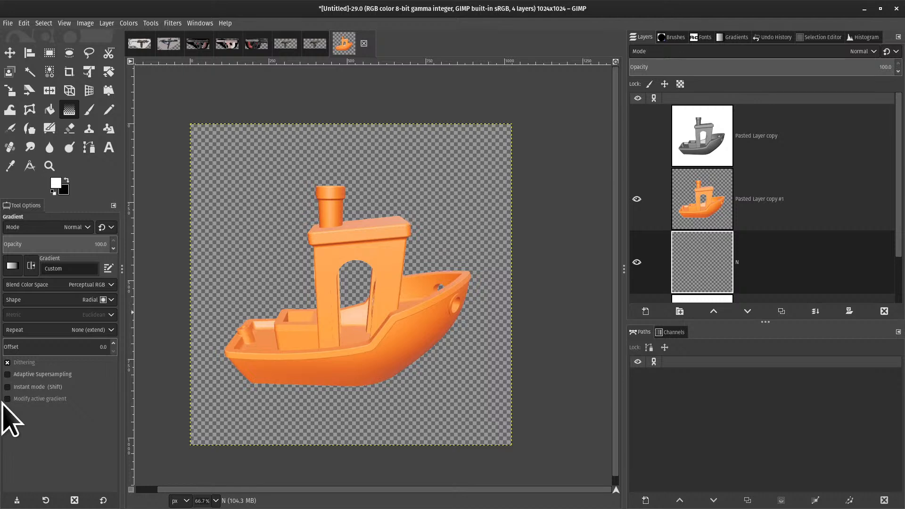
pyautogui.click(15, 265)
pyautogui.scroll(-15, 36, 377)
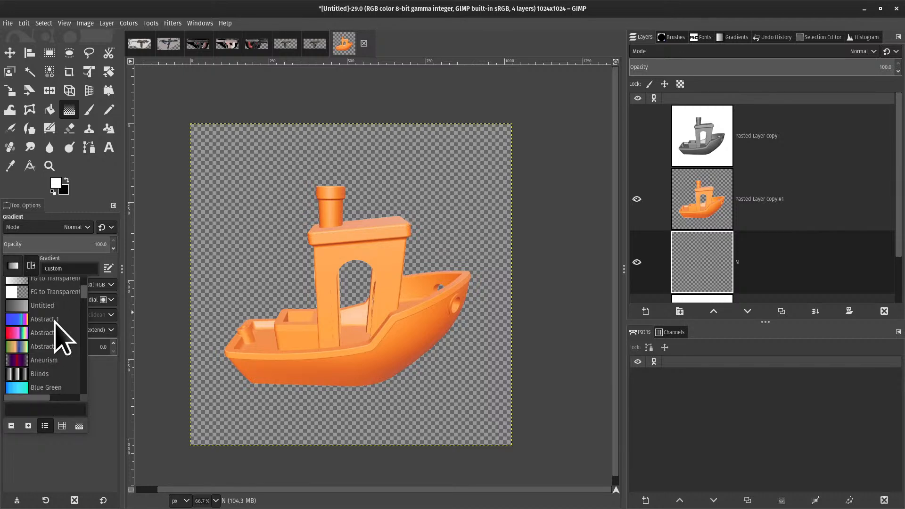
pyautogui.scroll(6, 38, 384)
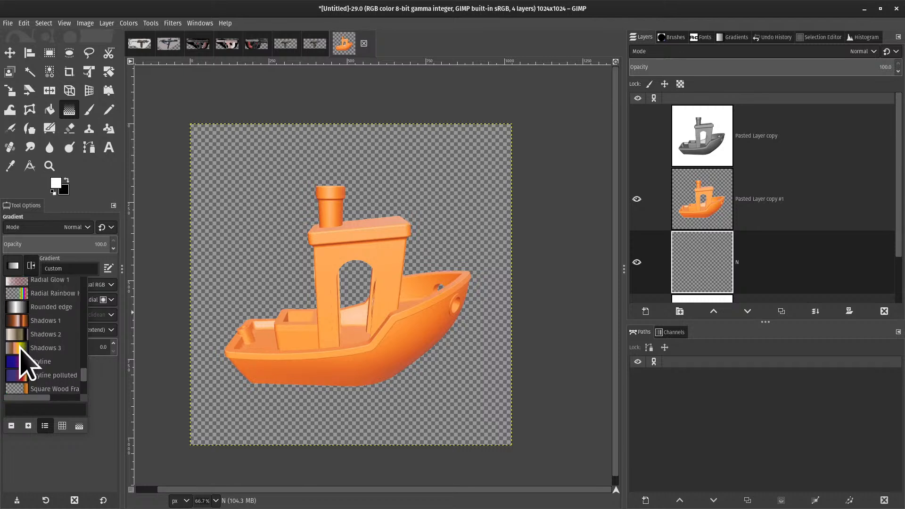
pyautogui.click(24, 368)
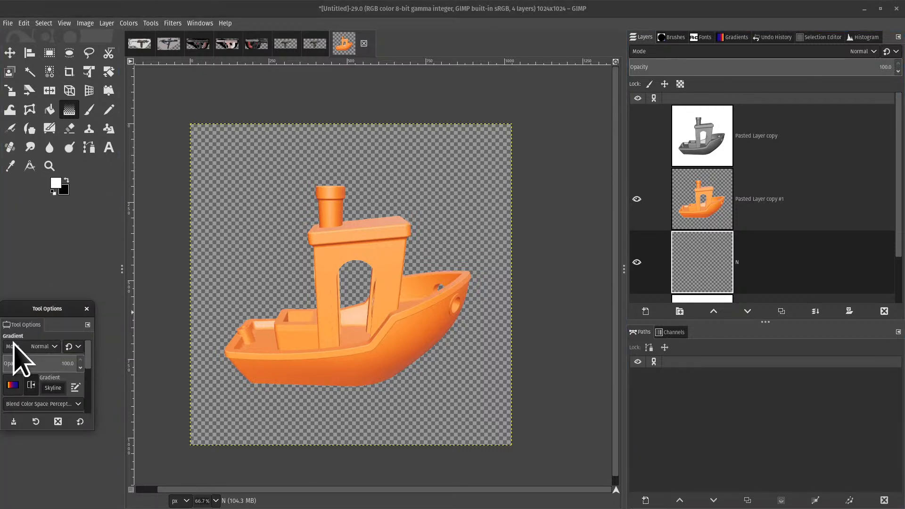
# - Draw a radial Skyline gradient on layer N, repositioning its line to run between the boat's cabin doorway and beyond the upper-left canvas corner
pyautogui.moveTo(18, 327); pyautogui.dragTo(11, 279)
pyautogui.moveTo(311, 302); pyautogui.dragTo(8, 355)
pyautogui.click(309, 330)
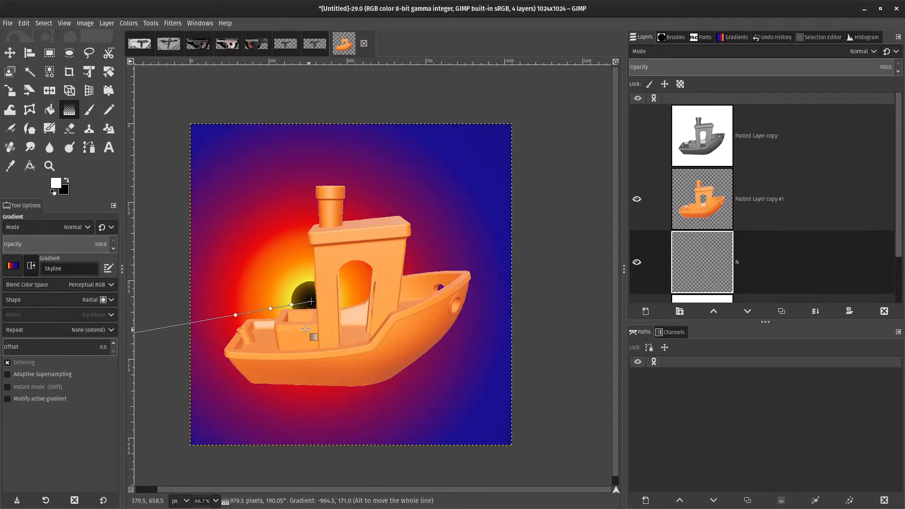
pyautogui.moveTo(304, 303); pyautogui.dragTo(126, 107)
pyautogui.hotkey('ctrl', 'z')
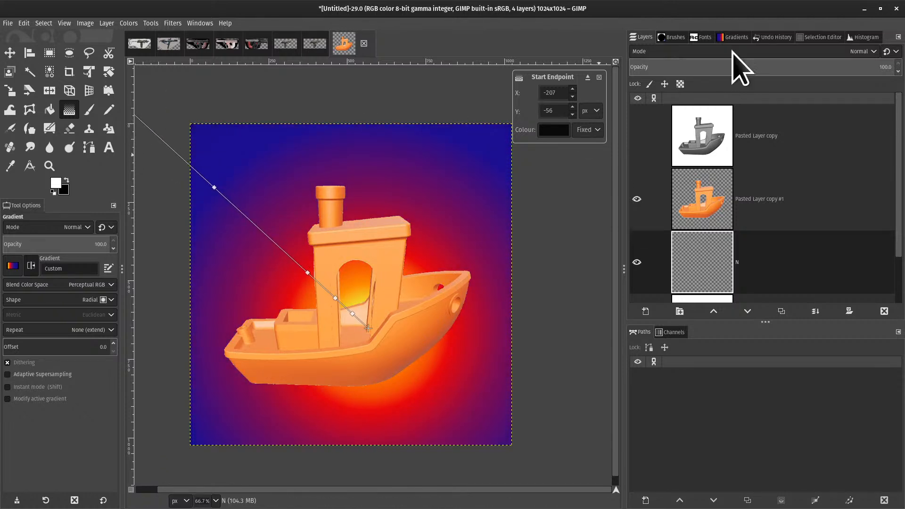
# - Open the custom gradient for editing and shift the midpoint of its second segment slightly left and its first segment right
pyautogui.click(733, 37)
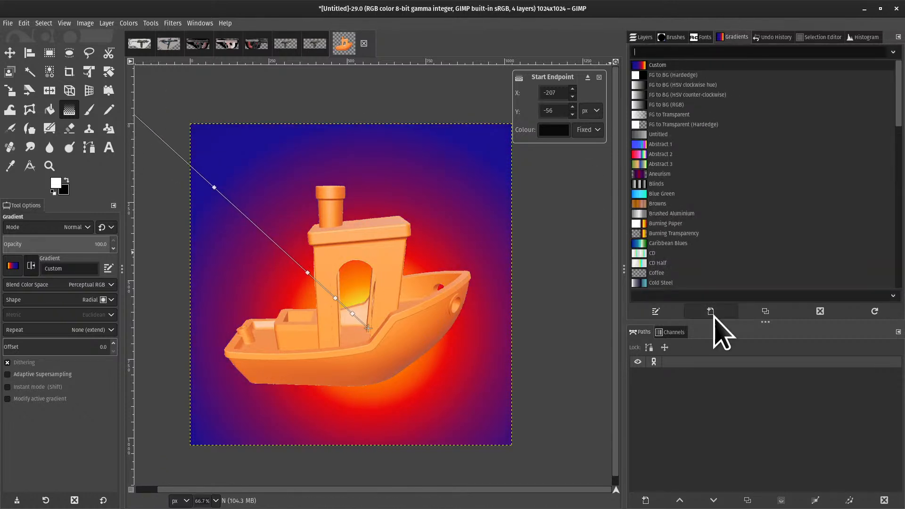
pyautogui.click(657, 312)
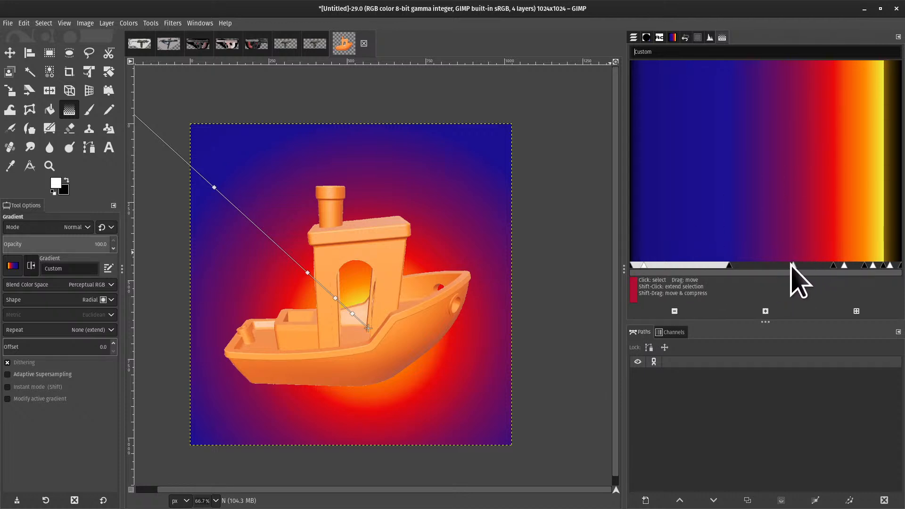
pyautogui.moveTo(792, 265)
pyautogui.mouseDown()
pyautogui.moveTo(742, 269)
pyautogui.moveTo(812, 267)
pyautogui.moveTo(789, 266)
pyautogui.mouseUp()
pyautogui.moveTo(643, 268); pyautogui.dragTo(663, 275)
# - Set the right endpoint colour of the first gradient segment to green 209111
pyautogui.rightClick(633, 281)
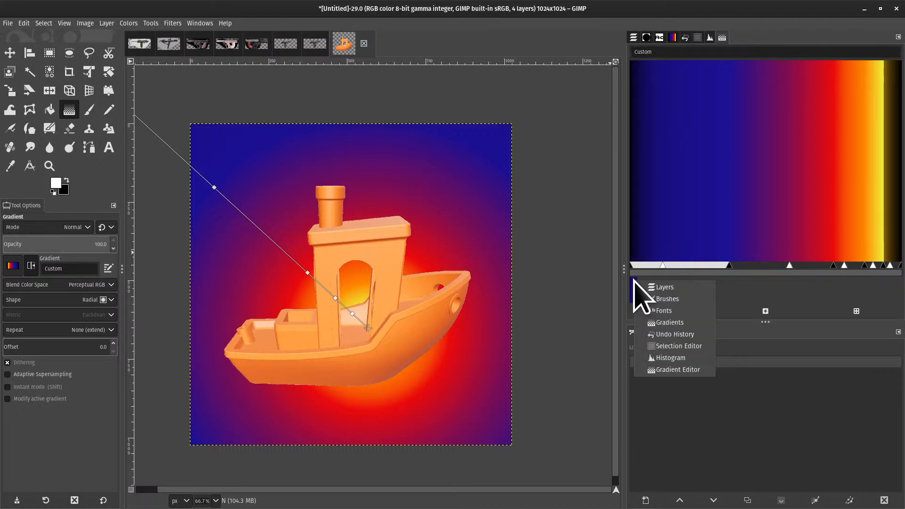
pyautogui.click(631, 248)
pyautogui.rightClick(632, 248)
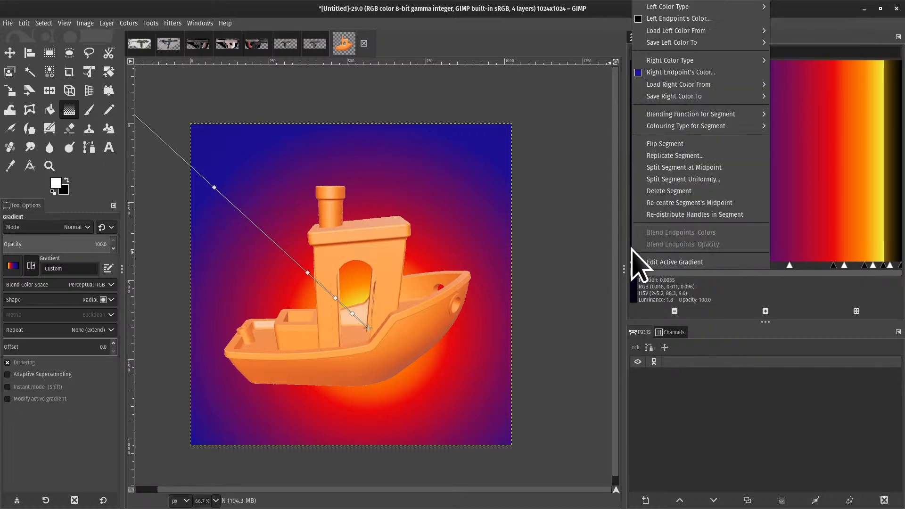
pyautogui.click(713, 73)
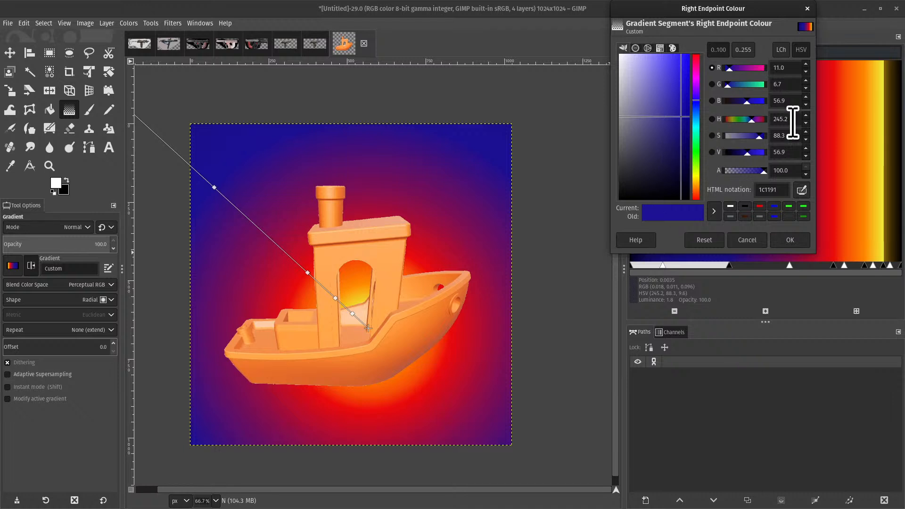
pyautogui.moveTo(696, 179); pyautogui.dragTo(695, 155)
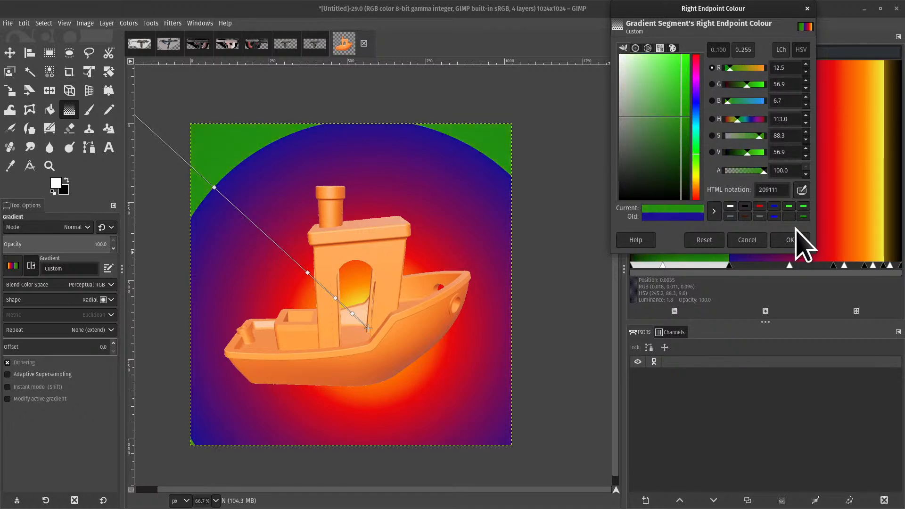
pyautogui.click(791, 240)
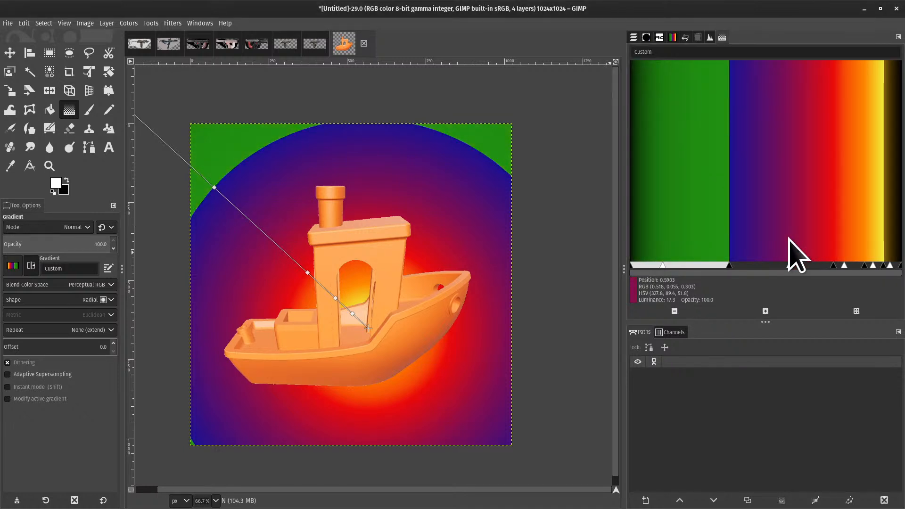
# - Set the blending function of the blue-to-red segment to Curved
pyautogui.rightClick(732, 267)
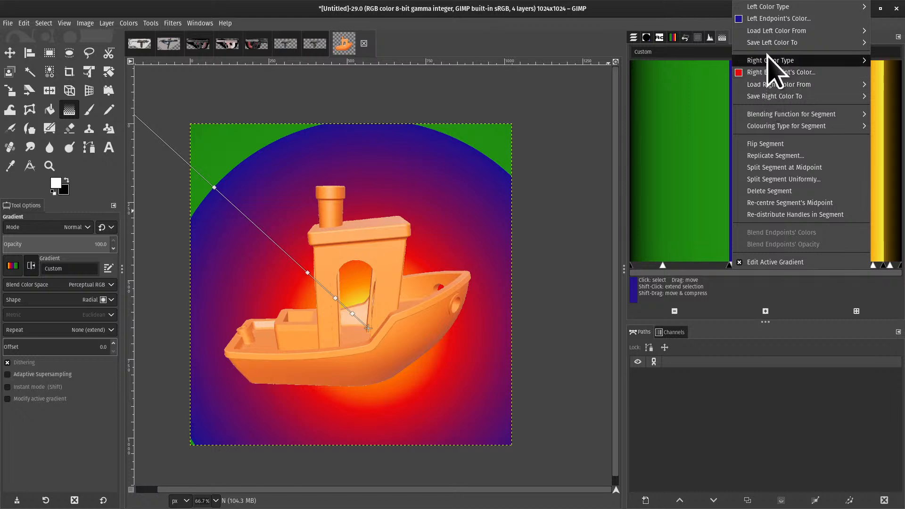
pyautogui.moveTo(768, 32)
pyautogui.moveTo(766, 117)
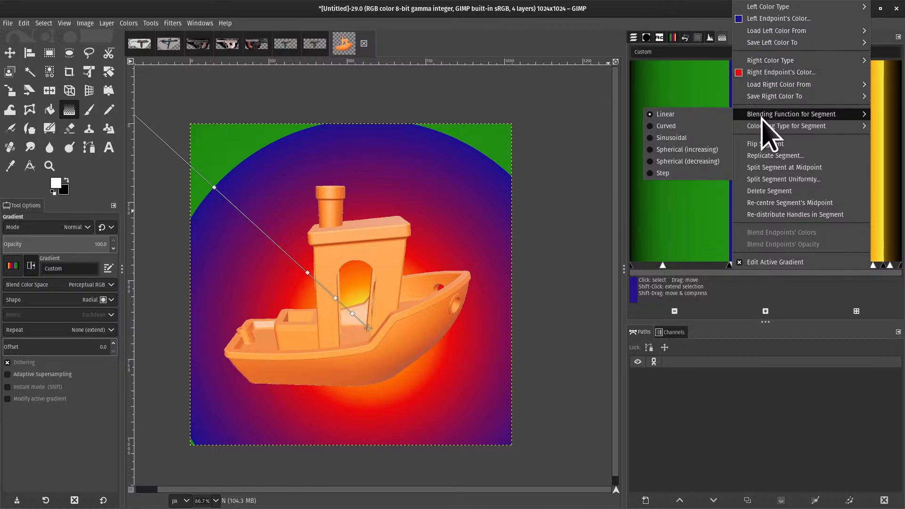
pyautogui.click(690, 126)
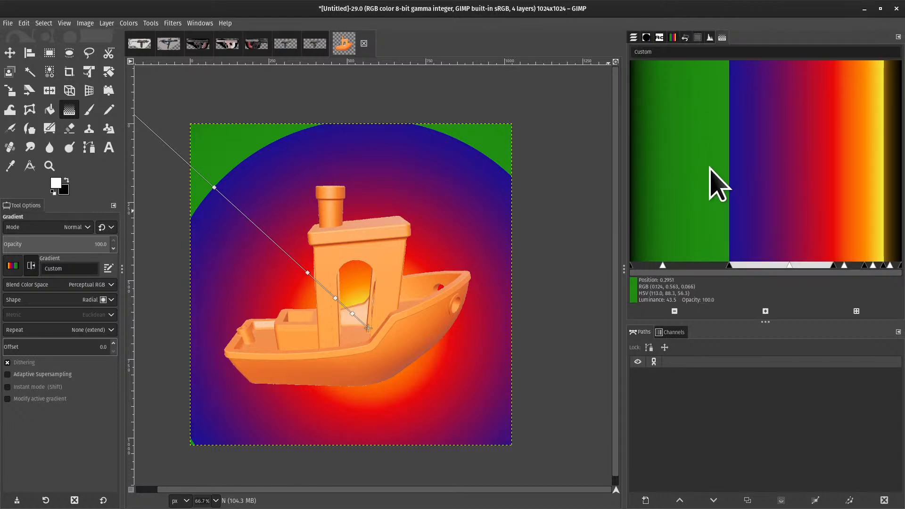
# - Split the blue-to-red segment uniformly into 2 parts and move its boundary with the green segment slightly left
pyautogui.rightClick(731, 268)
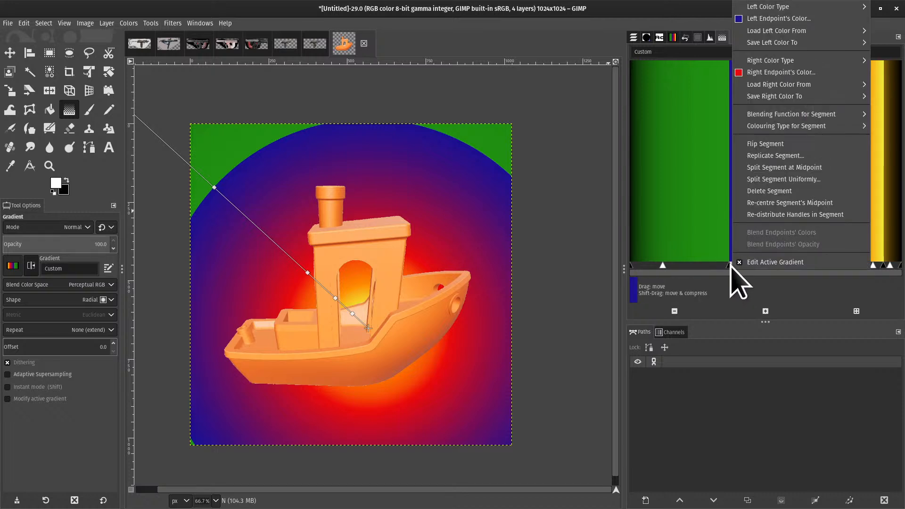
pyautogui.click(753, 180)
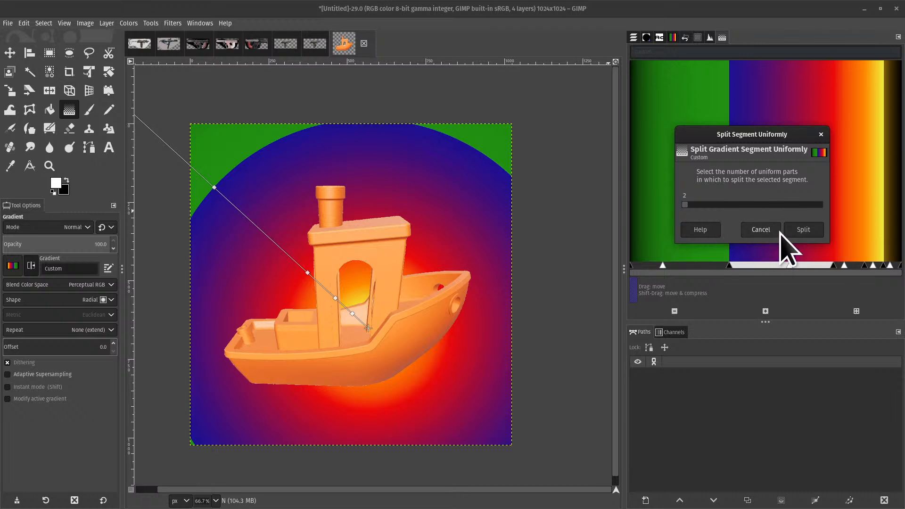
pyautogui.press('Escape')
pyautogui.moveTo(730, 266)
pyautogui.mouseDown()
pyautogui.moveTo(768, 267)
pyautogui.moveTo(700, 273)
pyautogui.moveTo(721, 279)
pyautogui.mouseUp()
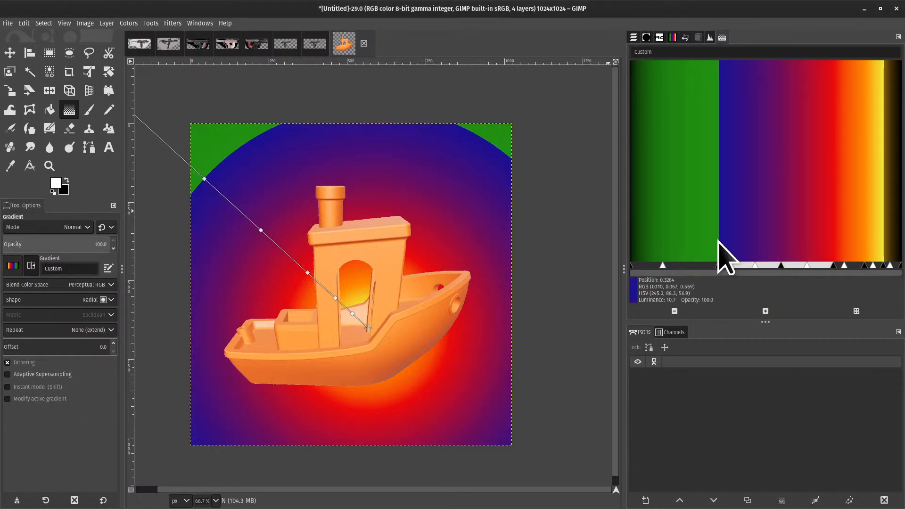
# - Load the blue endpoint's colour from the left neighbour's right endpoint, and shift the first segment's midpoint to the right
pyautogui.rightClick(712, 262)
pyautogui.moveTo(773, 8)
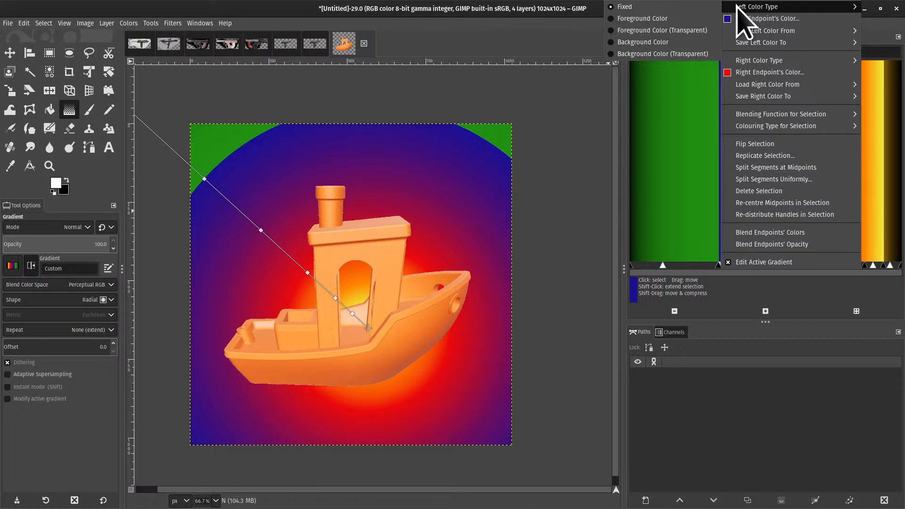
pyautogui.moveTo(765, 31)
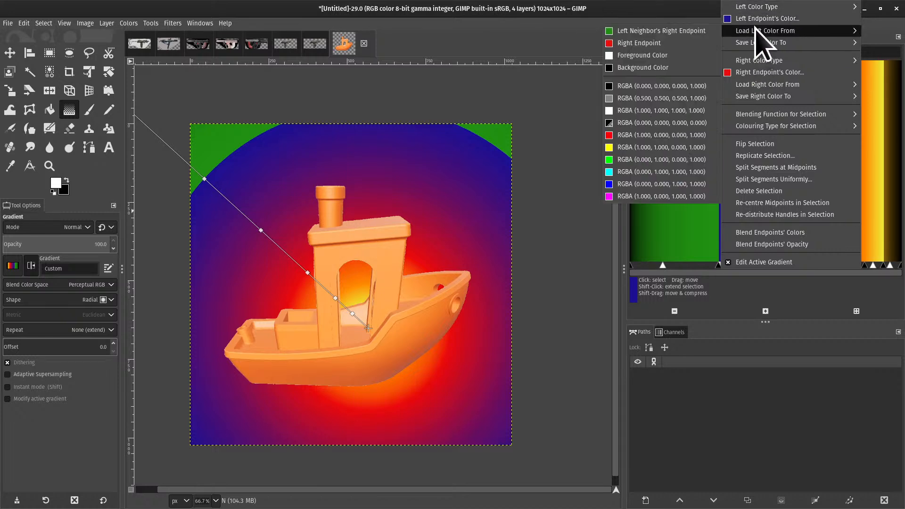
pyautogui.click(678, 31)
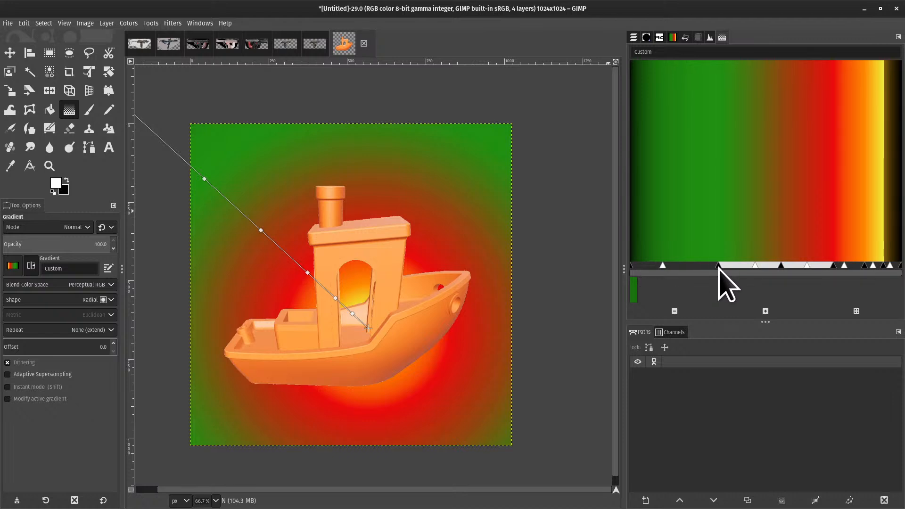
pyautogui.moveTo(663, 265)
pyautogui.mouseDown()
pyautogui.moveTo(693, 264)
pyautogui.moveTo(616, 278)
pyautogui.moveTo(681, 265)
pyautogui.mouseUp()
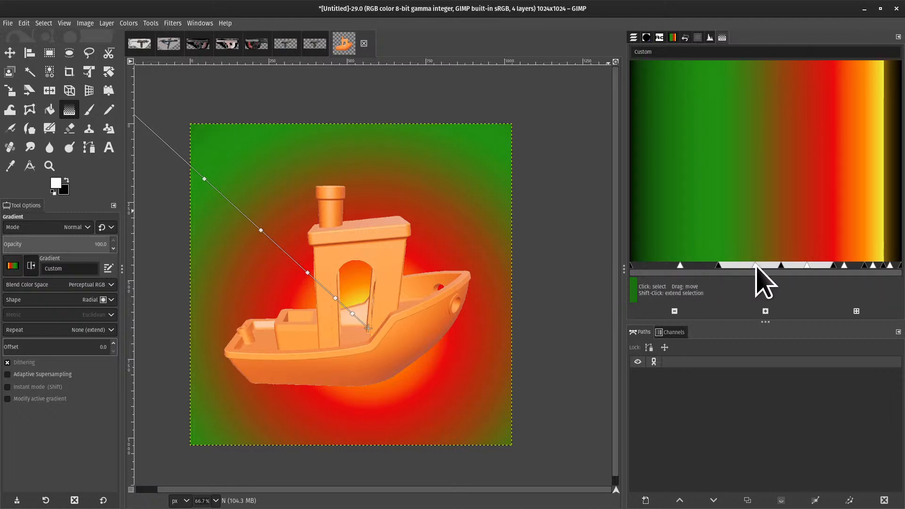
pyautogui.moveTo(756, 267)
pyautogui.mouseDown()
pyautogui.moveTo(717, 277)
pyautogui.moveTo(778, 273)
pyautogui.moveTo(754, 277)
pyautogui.moveTo(751, 269)
pyautogui.mouseUp()
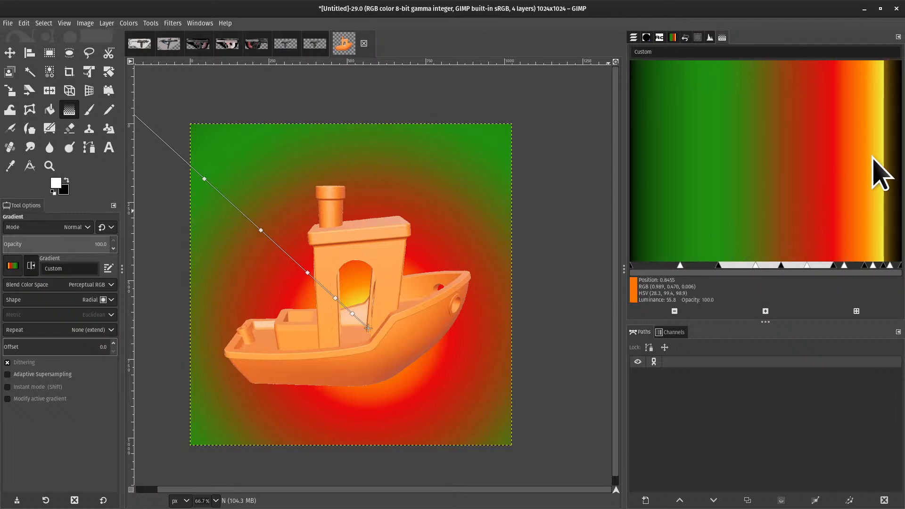
# - Undo the gradient and the creation of layer N, and switch to the Pencil tool
pyautogui.hotkey('ctrl', 'z')
pyautogui.hotkey('ctrl', 'z')
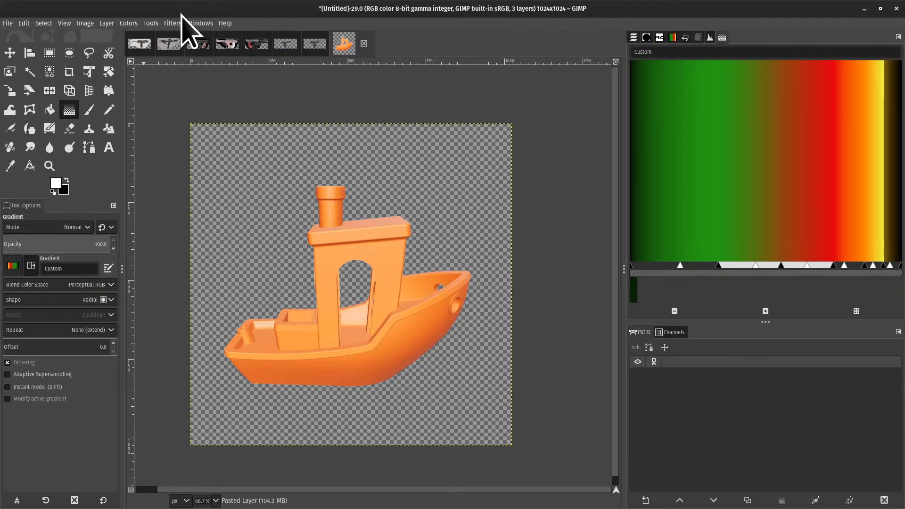
pyautogui.click(128, 23)
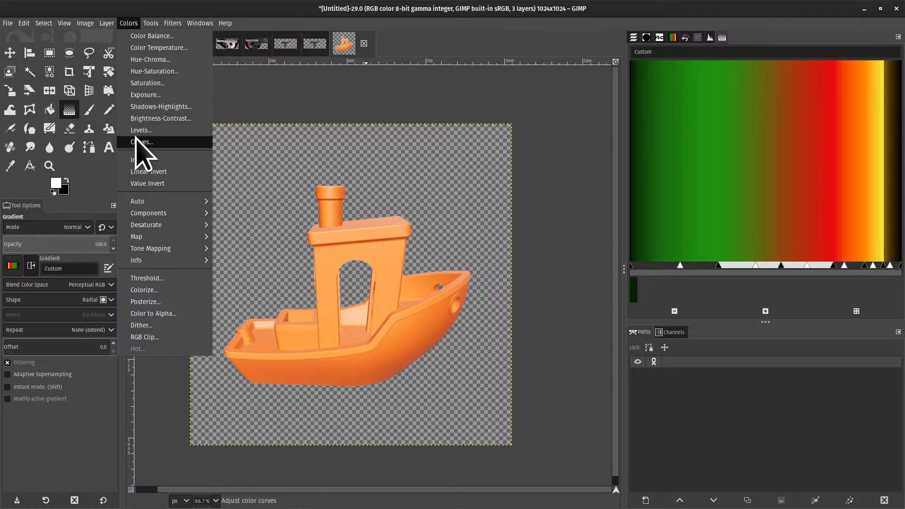
pyautogui.moveTo(158, 23)
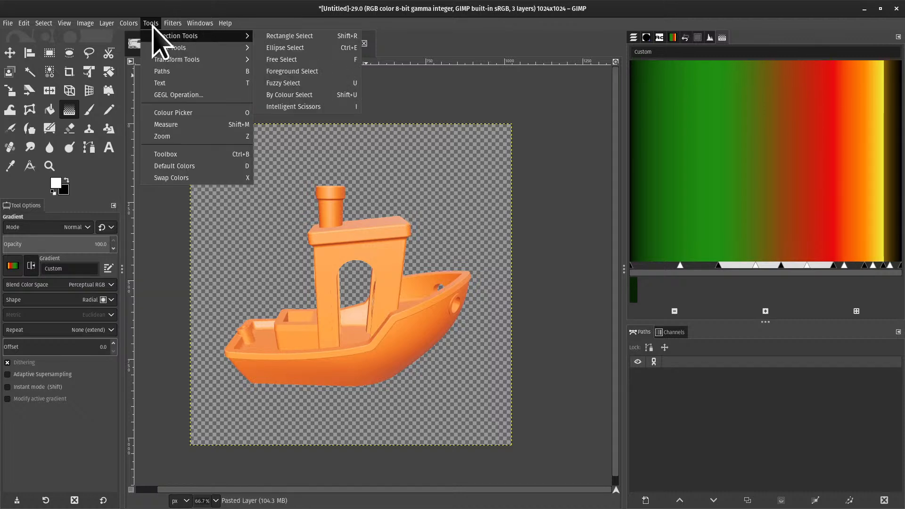
pyautogui.moveTo(179, 43)
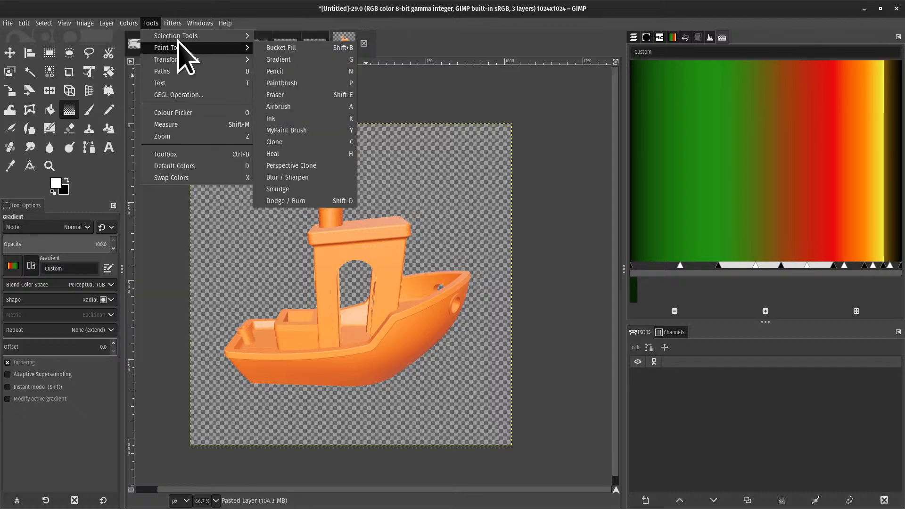
pyautogui.click(283, 72)
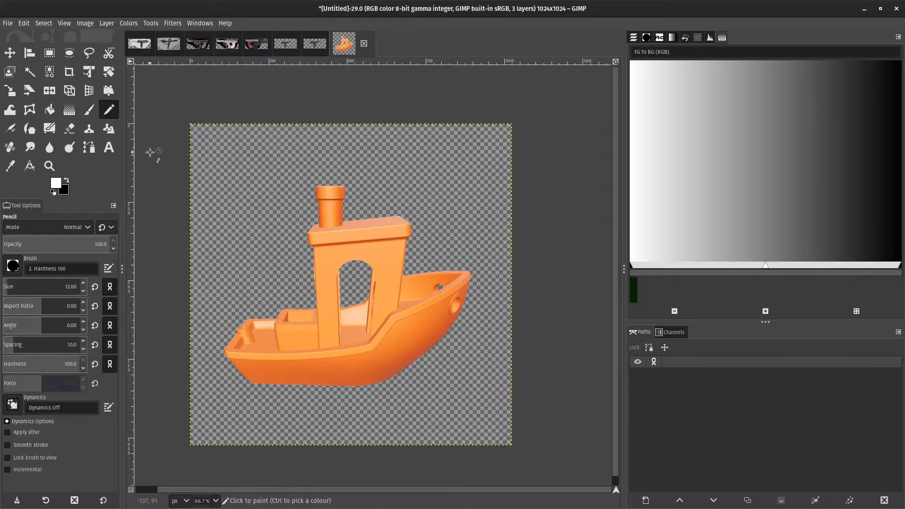
# - Create a new transparent layer named N directly above the visible orange boat layer
pyautogui.scroll(3, 258, 239)
pyautogui.moveTo(265, 238); pyautogui.dragTo(210, 219)
pyautogui.click(633, 40)
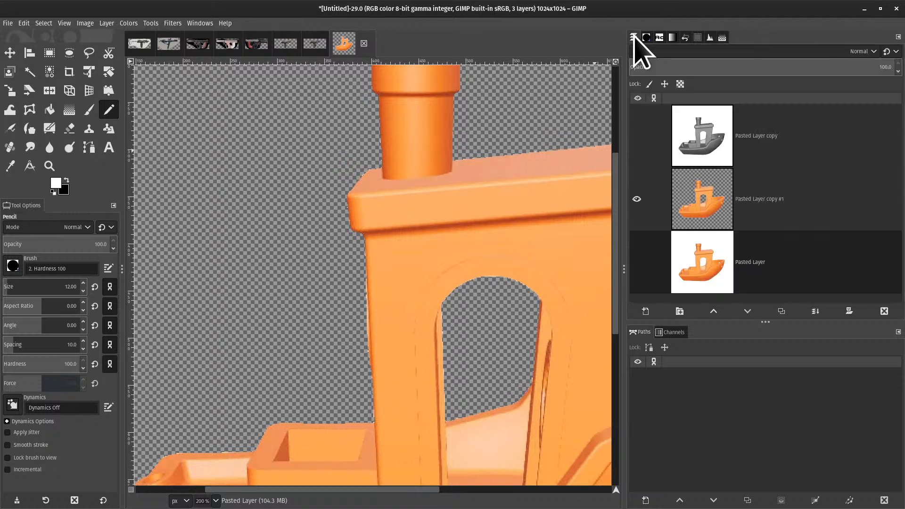
pyautogui.rightClick(689, 198)
pyautogui.click(720, 71)
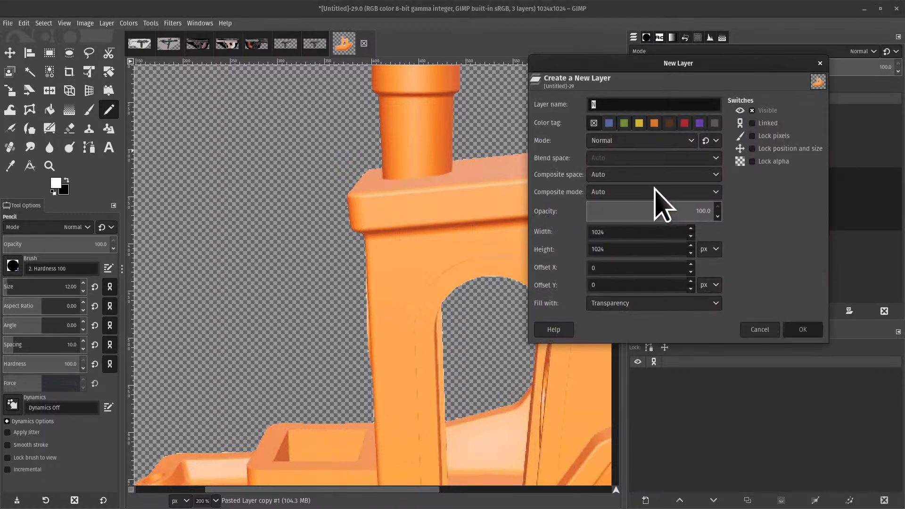
pyautogui.write('N')
pyautogui.press('Return')
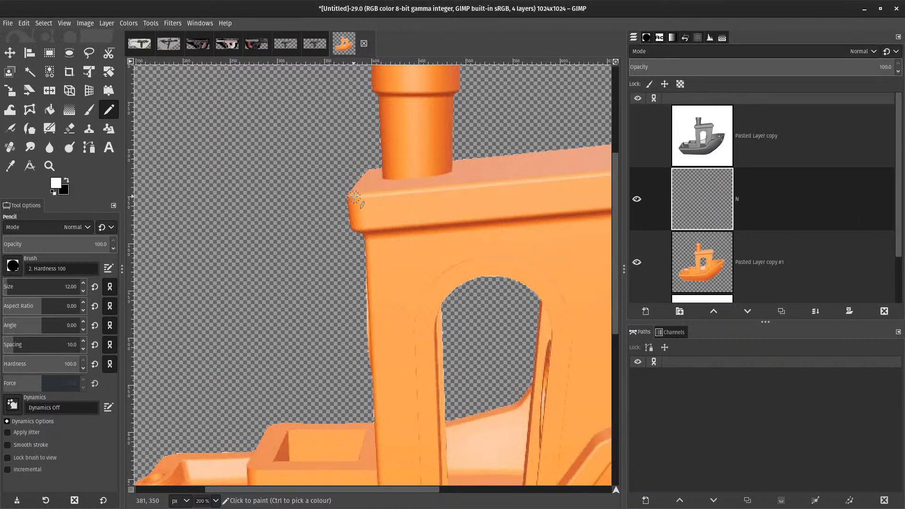
# - Paint a straight vertical white line down the cabin's left side with the Paintbrush, using 2. Hardness 100 at size 12
pyautogui.click(88, 110)
pyautogui.moveTo(402, 202); pyautogui.dragTo(363, 357)
pyautogui.hotkey('ctrl', 'z')
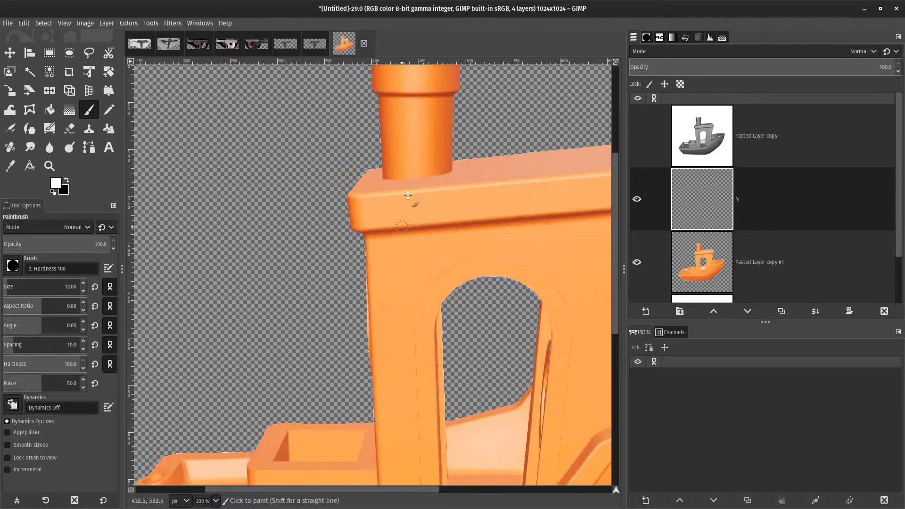
pyautogui.keyDown('shift'); pyautogui.click(380, 325); pyautogui.keyUp('shift')
pyautogui.scroll(3, 389, 273)
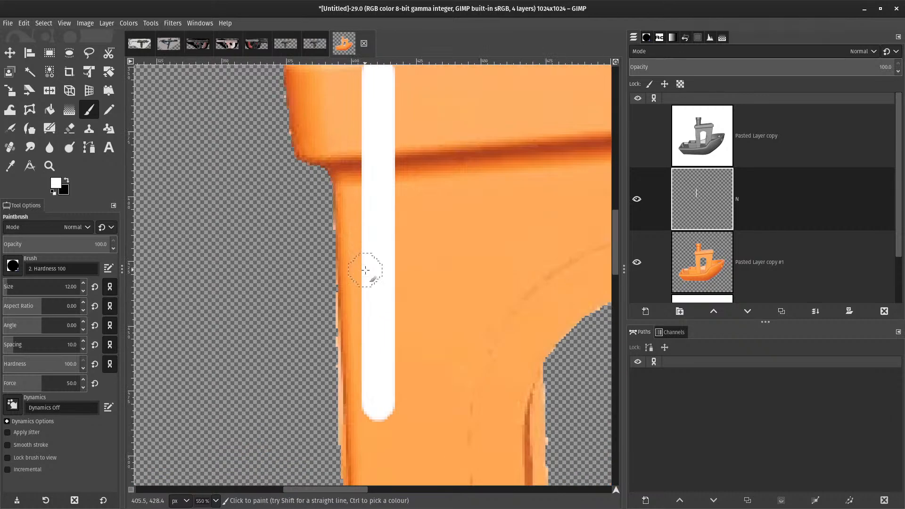
pyautogui.scroll(-2, 241, 241)
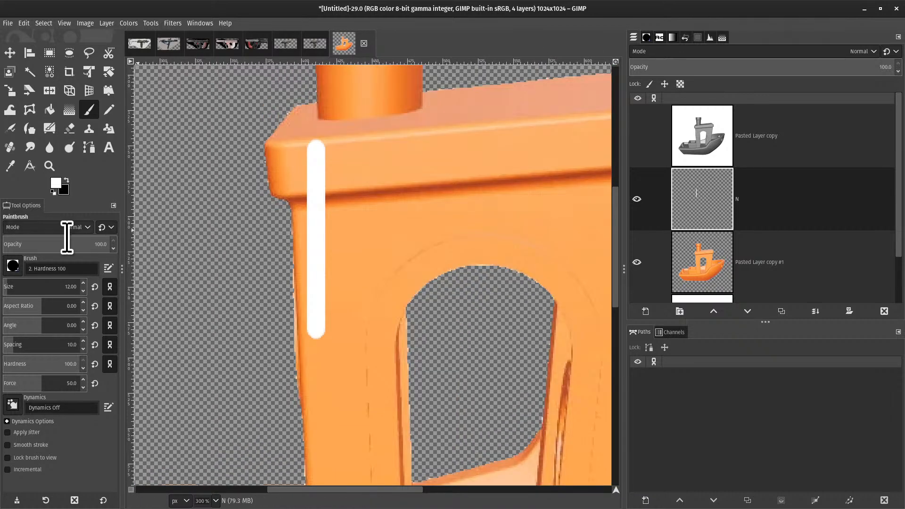
# - Set the brush to 2. Hardness 050 at size 10 and paint a second vertical line right of the first
pyautogui.doubleClick(65, 271)
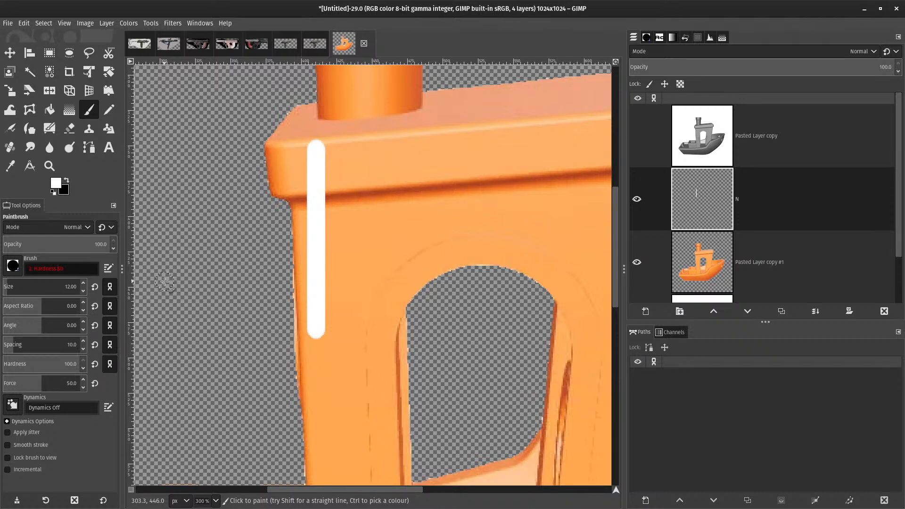
pyautogui.write('50')
pyautogui.press('Return')
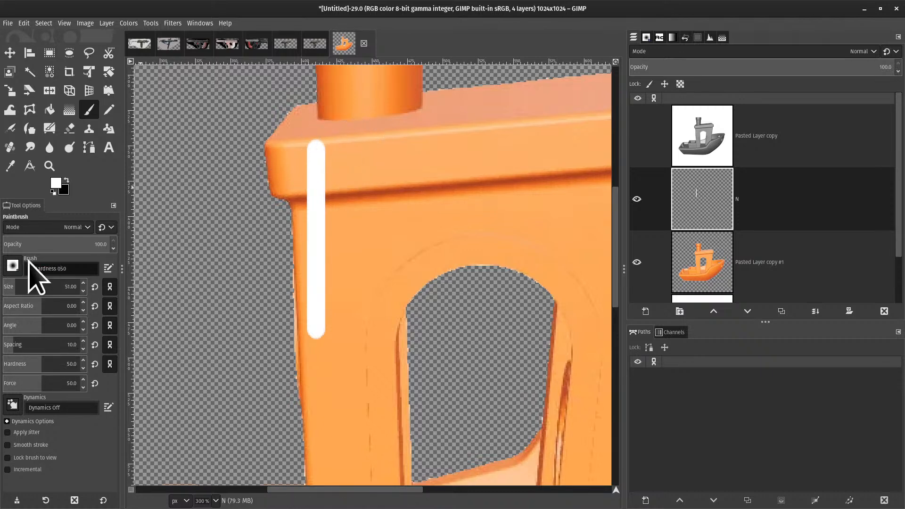
pyautogui.click(45, 293)
pyautogui.write('10')
pyautogui.press('Return')
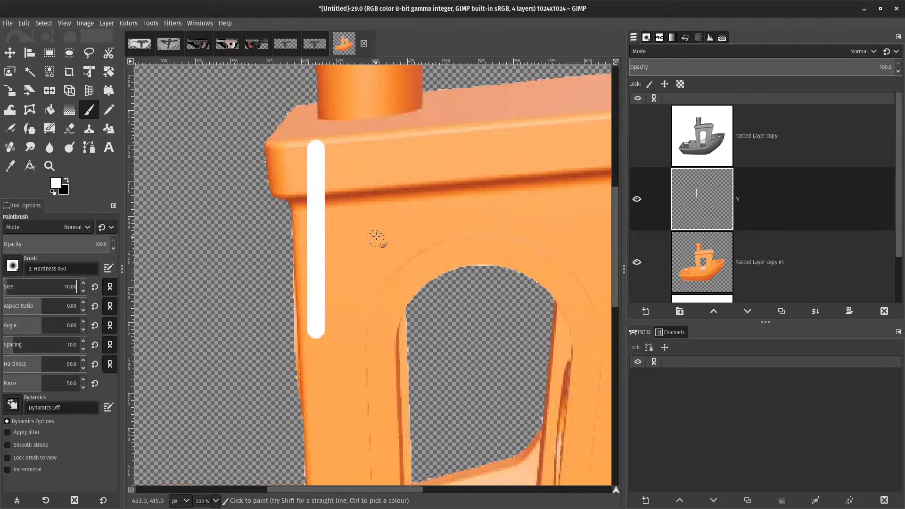
pyautogui.click(348, 145)
pyautogui.keyDown('ctrl'); pyautogui.keyDown('shift'); pyautogui.click(349, 325); pyautogui.keyUp('shift'); pyautogui.keyUp('ctrl')
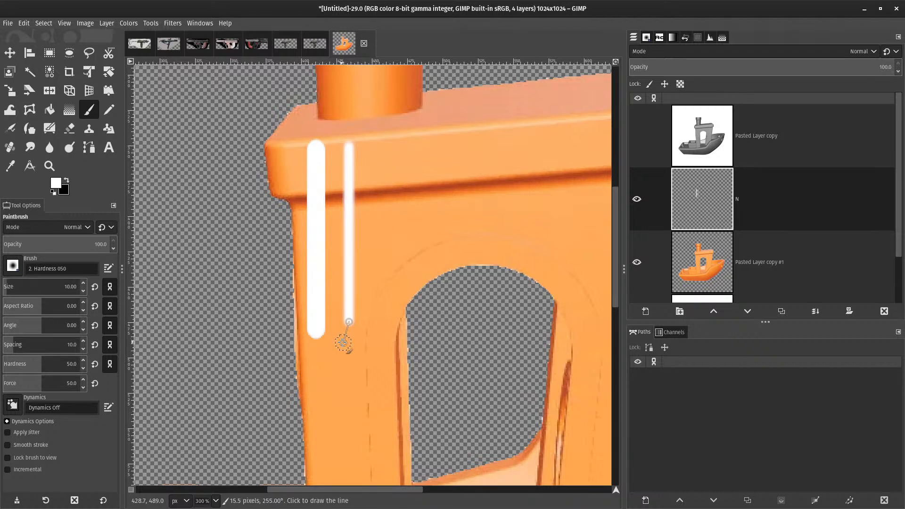
pyautogui.hotkey('ctrl', 'z')
pyautogui.keyDown('ctrl'); pyautogui.keyDown('shift'); pyautogui.click(349, 344); pyautogui.keyUp('shift'); pyautogui.keyUp('ctrl')
# - Set the brush to 2. Hardness 025 at size 10 and paint a third vertical line beside the others
pyautogui.click(62, 269)
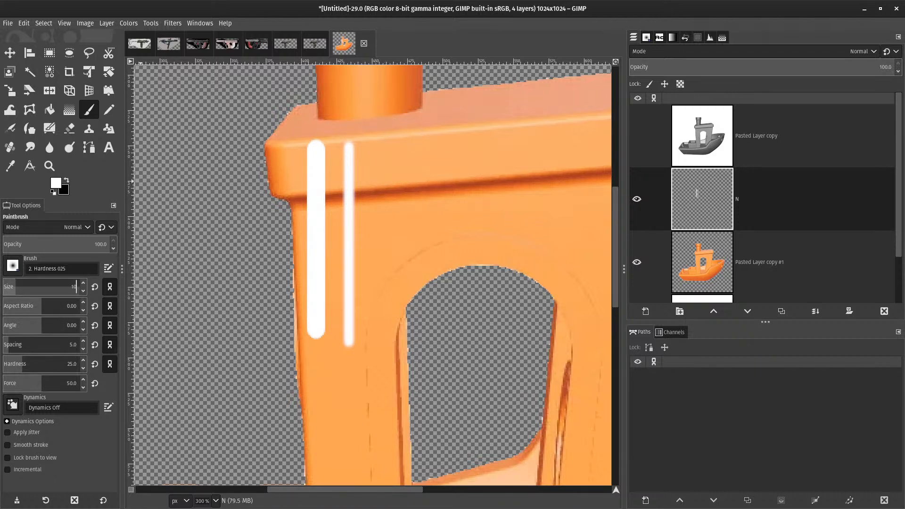
pyautogui.press('Return')
pyautogui.click(377, 147)
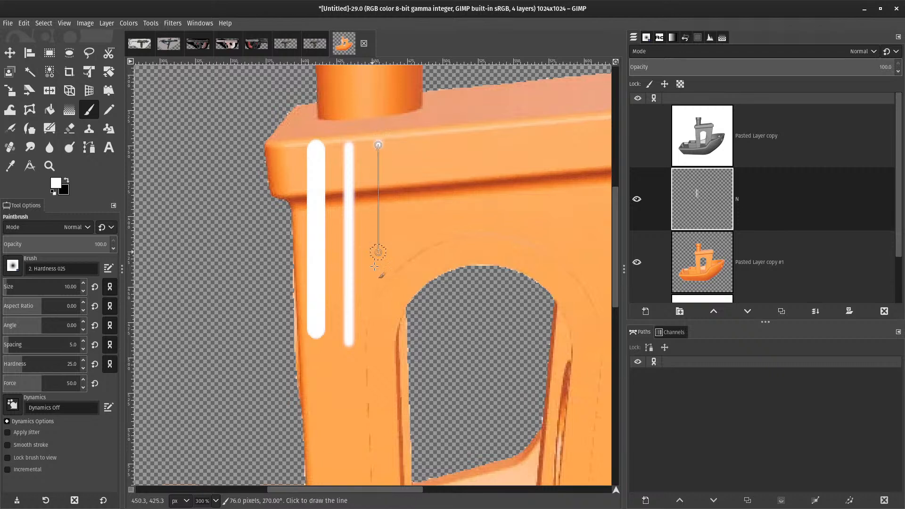
pyautogui.keyDown('shift'); pyautogui.click(378, 384); pyautogui.keyUp('shift')
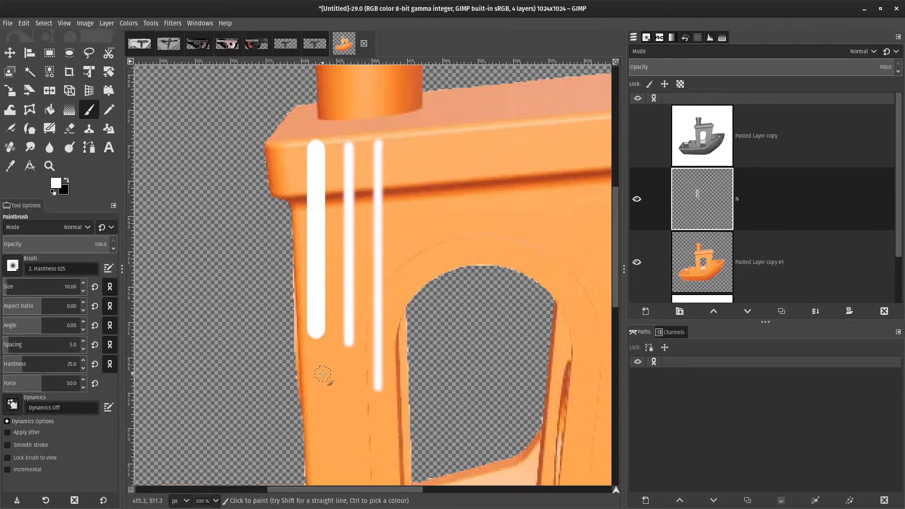
# - Draw a straight horizontal line along the cabin roof with the Pencil tool, using 2. Hardness 100 at size 10
pyautogui.click(109, 109)
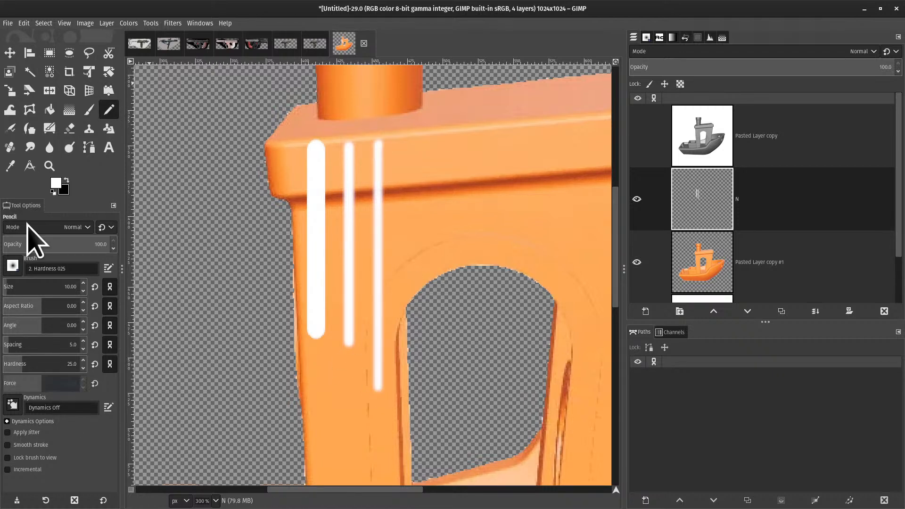
pyautogui.doubleClick(83, 270)
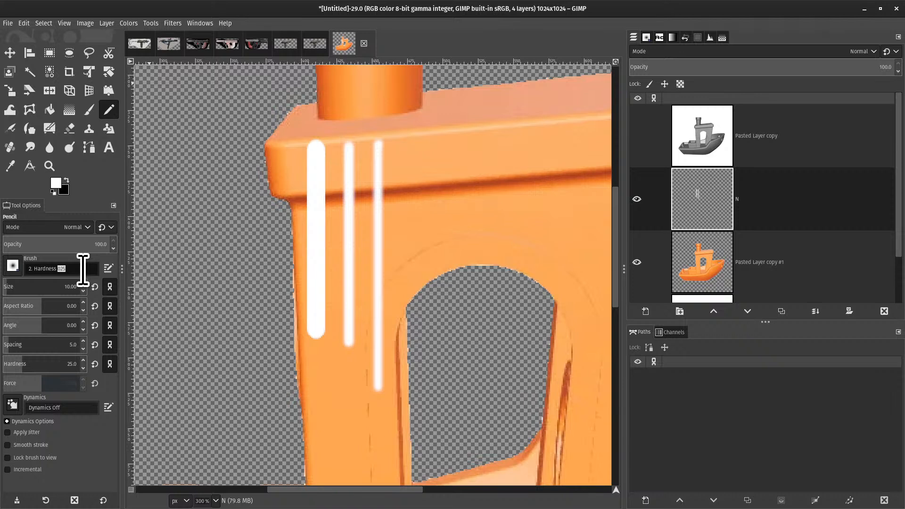
pyautogui.write('100')
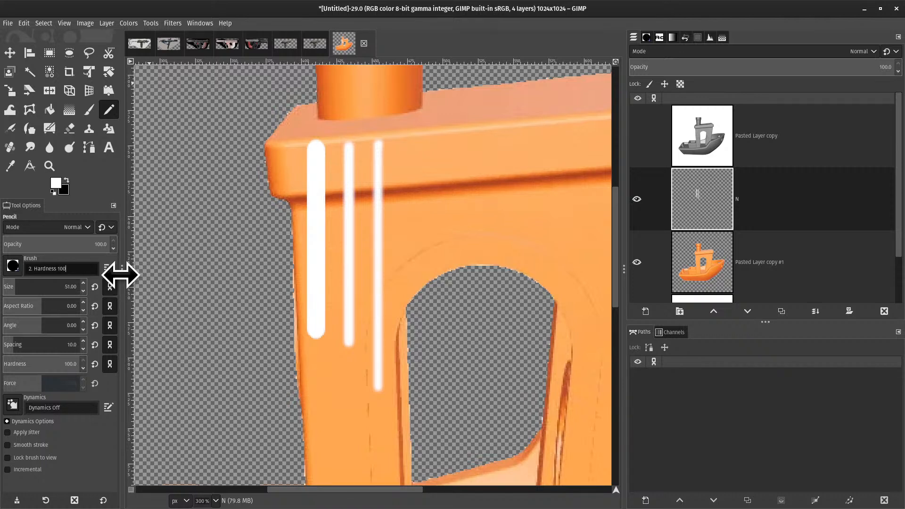
pyautogui.click(34, 293)
pyautogui.write('10')
pyautogui.press('Return')
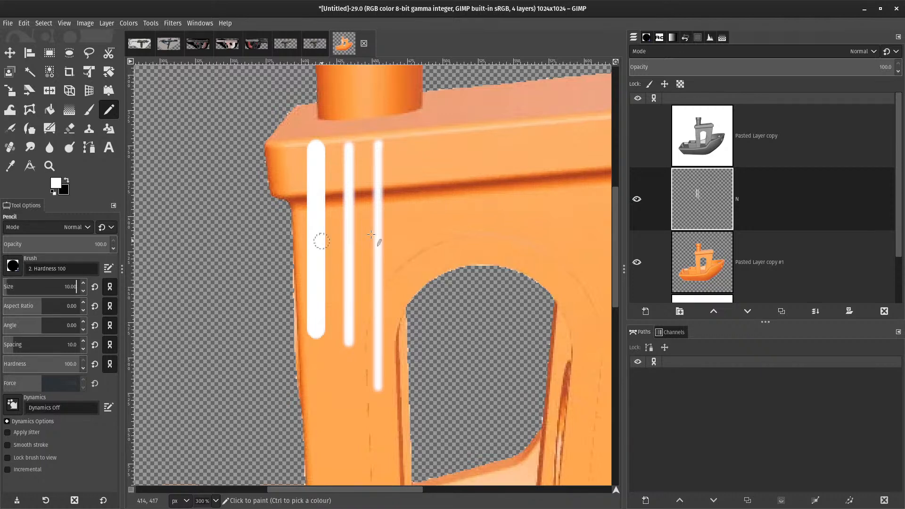
pyautogui.click(418, 150)
pyautogui.keyDown('ctrl'); pyautogui.keyDown('shift'); pyautogui.click(559, 138); pyautogui.keyUp('shift'); pyautogui.keyUp('ctrl')
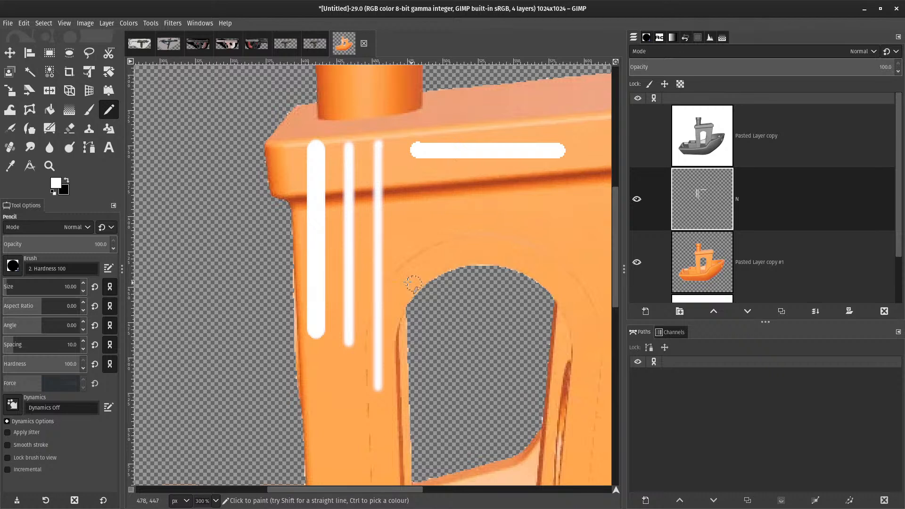
# - Set the pencil's brush to 2. Hardness 050 and draw a second horizontal line below the first
pyautogui.doubleClick(63, 269)
pyautogui.write('050')
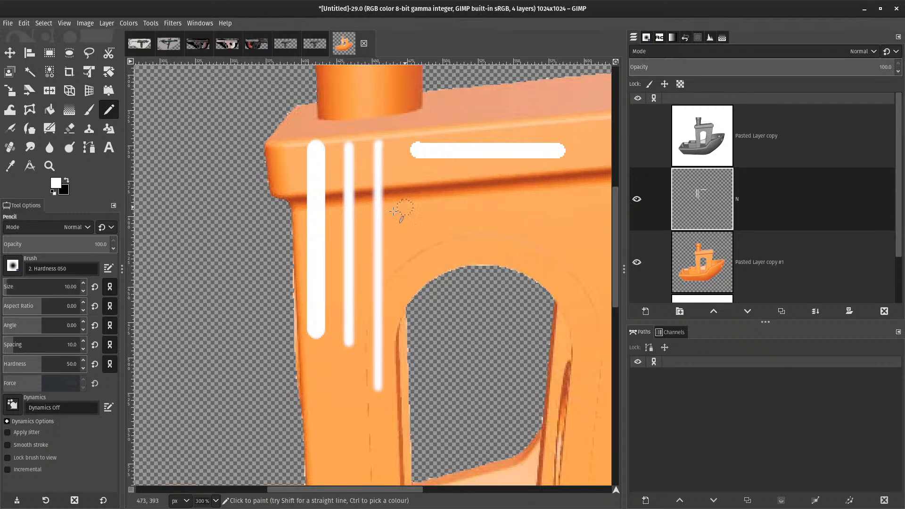
pyautogui.moveTo(411, 181); pyautogui.dragTo(537, 181)
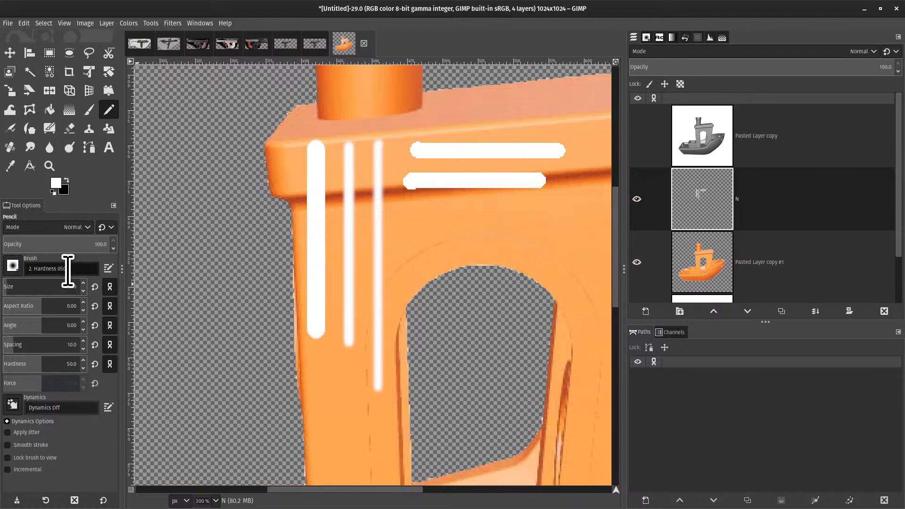
# - Set the pencil's brush to 2. Hardness 025 at size 10 and draw a third horizontal line underneath
pyautogui.write('02')
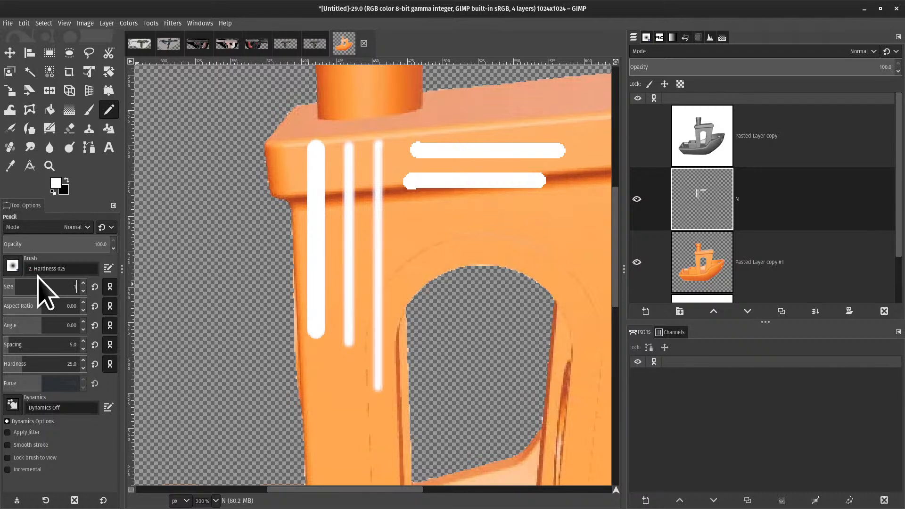
pyautogui.click(412, 211)
pyautogui.keyDown('shift'); pyautogui.click(582, 211); pyautogui.keyUp('shift')
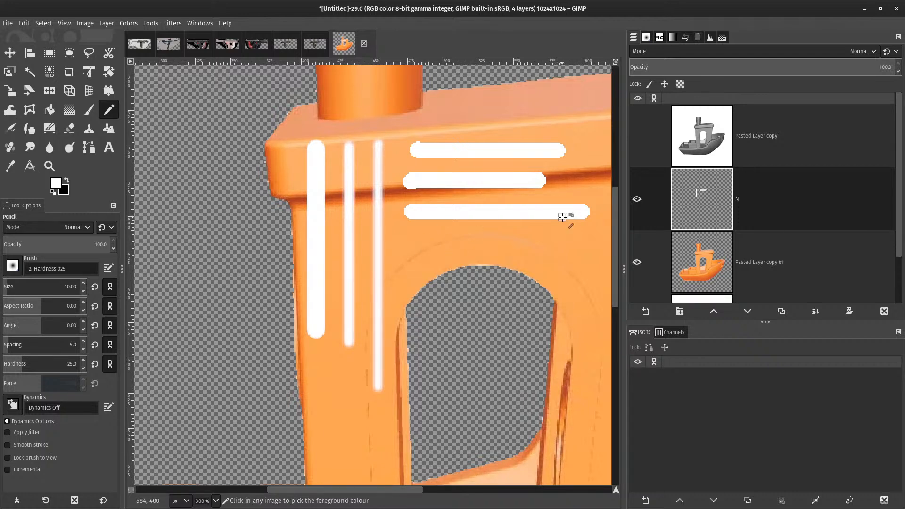
# - Compare the edges of the paintbrush and pencil lines up close, then scribble pencil strokes over the horizontal lines and undo them
pyautogui.keyDown('ctrl'); pyautogui.scroll(3, 350, 224); pyautogui.keyUp('ctrl')
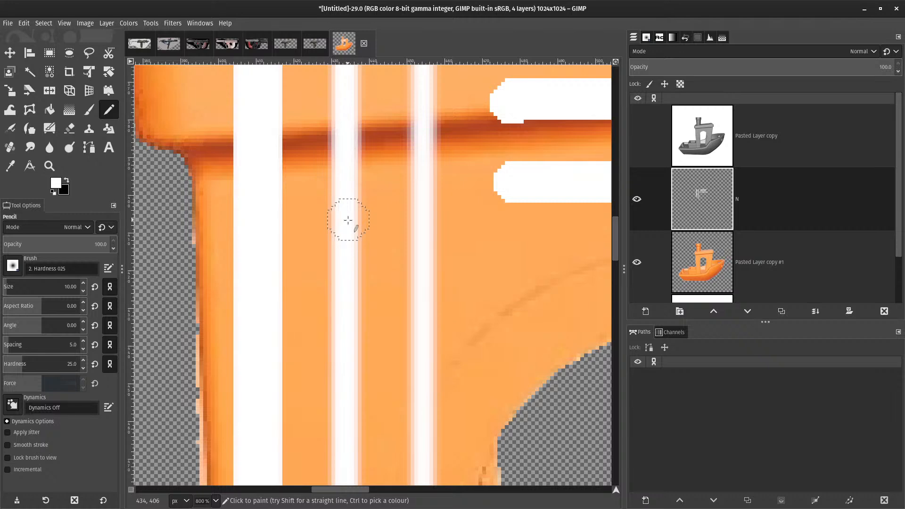
pyautogui.keyDown('ctrl'); pyautogui.scroll(-4, 350, 220); pyautogui.keyUp('ctrl')
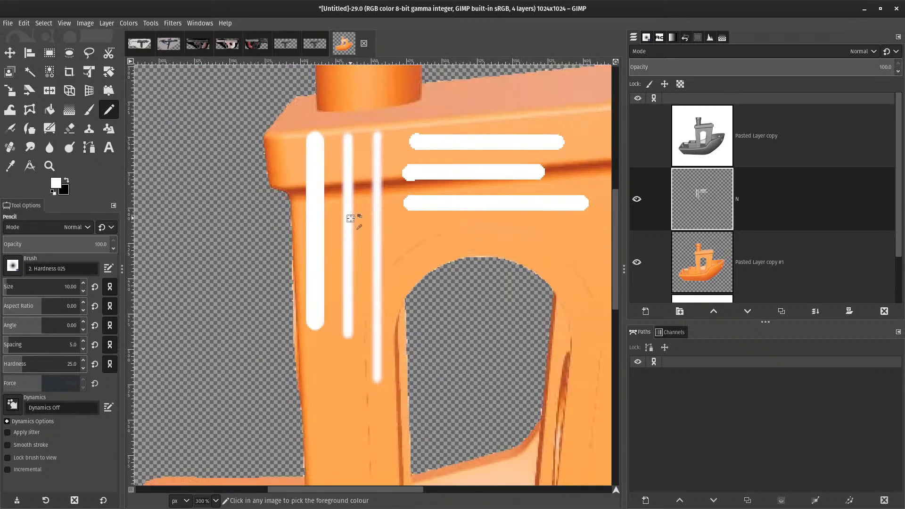
pyautogui.keyDown('ctrl'); pyautogui.scroll(4, 395, 232); pyautogui.keyUp('ctrl')
pyautogui.moveTo(526, 186)
pyautogui.mouseDown()
pyautogui.moveTo(555, 291)
pyautogui.moveTo(402, 189)
pyautogui.mouseUp()
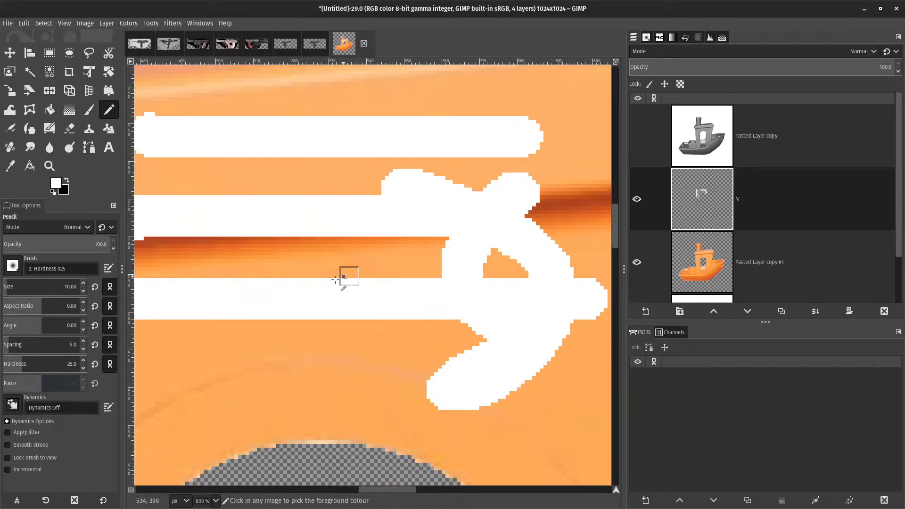
pyautogui.hotkey('ctrl', 'z')
pyautogui.hotkey('ctrl', 'z')
pyautogui.moveTo(254, 211); pyautogui.dragTo(545, 198)
pyautogui.keyDown('ctrl'); pyautogui.scroll(-1, 538, 196); pyautogui.keyUp('ctrl')
pyautogui.hotkey('ctrl', 'z')
# - Undo all the remaining paintbrush and pencil lines on layer N
pyautogui.keyDown('ctrl'); pyautogui.scroll(-1, 418, 192); pyautogui.keyUp('ctrl')
pyautogui.hotkey('ctrl', 'z')
pyautogui.hotkey('ctrl', 'z')
pyautogui.hotkey('ctrl', 'z')
pyautogui.hotkey('ctrl', 'z')
pyautogui.hotkey('ctrl', 'z')
pyautogui.hotkey('ctrl', 'z')
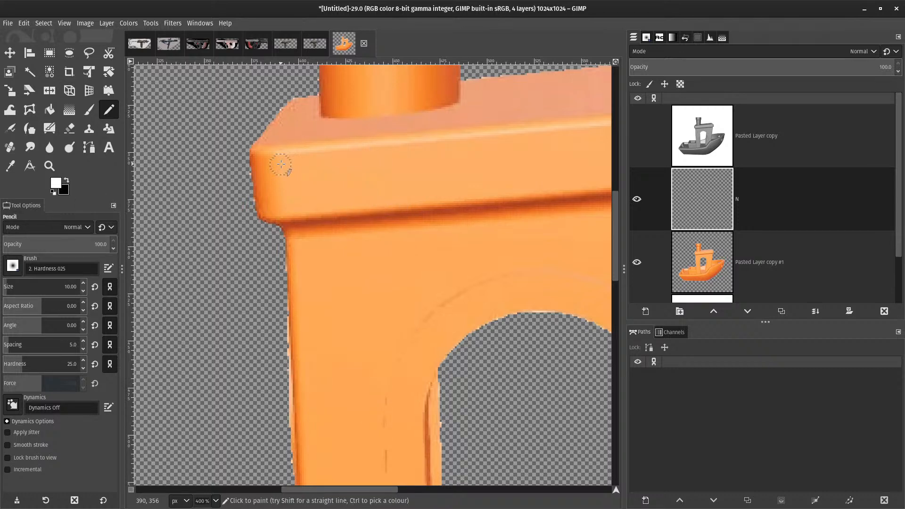
# - Switch to the Paintbrush tool and choose the Acrylic 03 brush
pyautogui.click(151, 23)
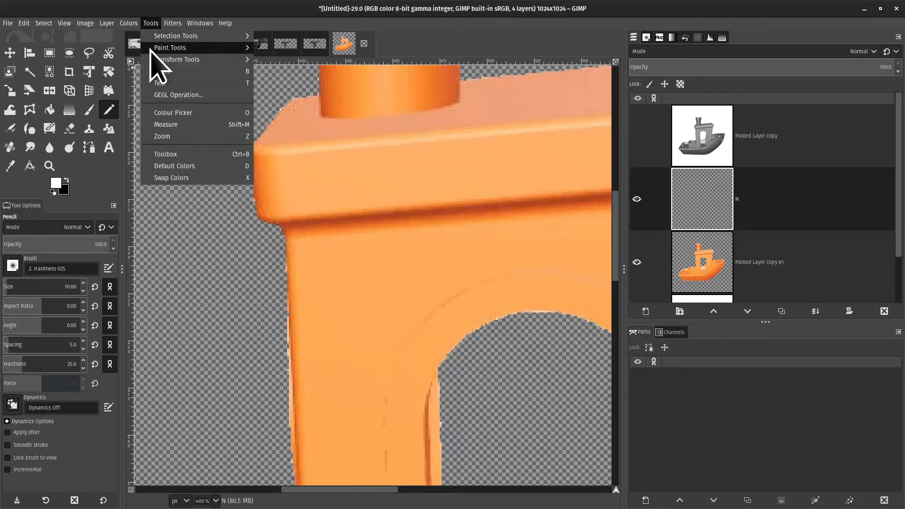
pyautogui.click(317, 85)
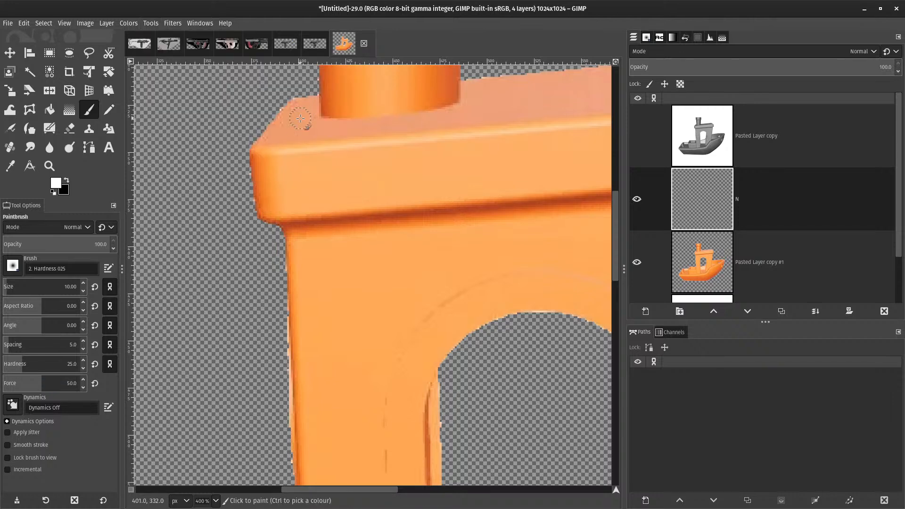
pyautogui.click(129, 23)
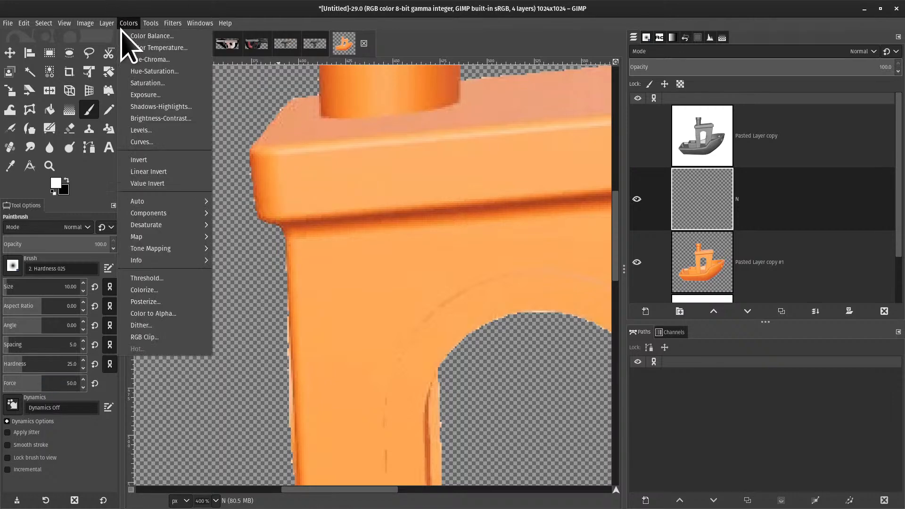
pyautogui.click(41, 214)
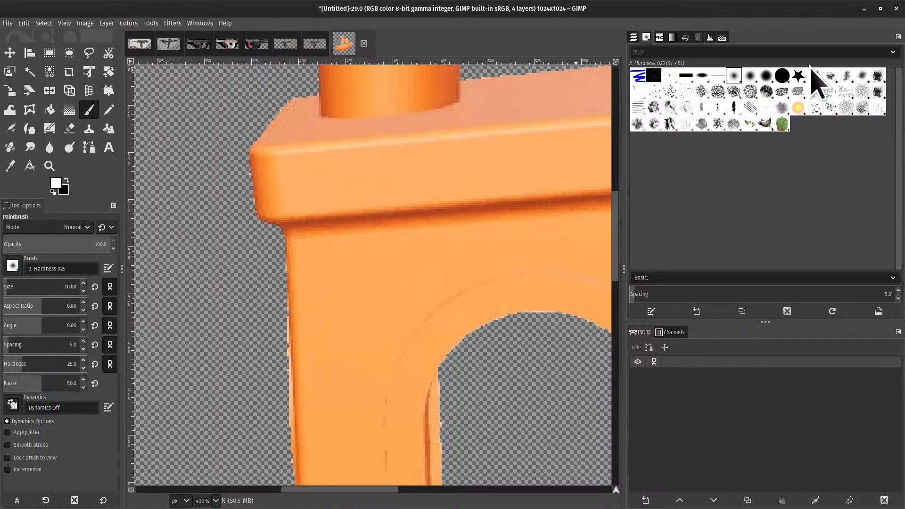
pyautogui.click(852, 71)
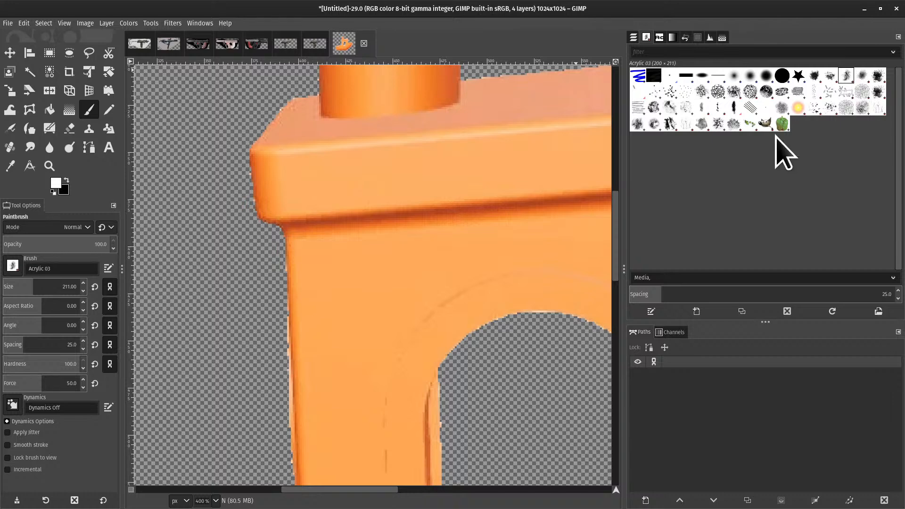
pyautogui.click(890, 274)
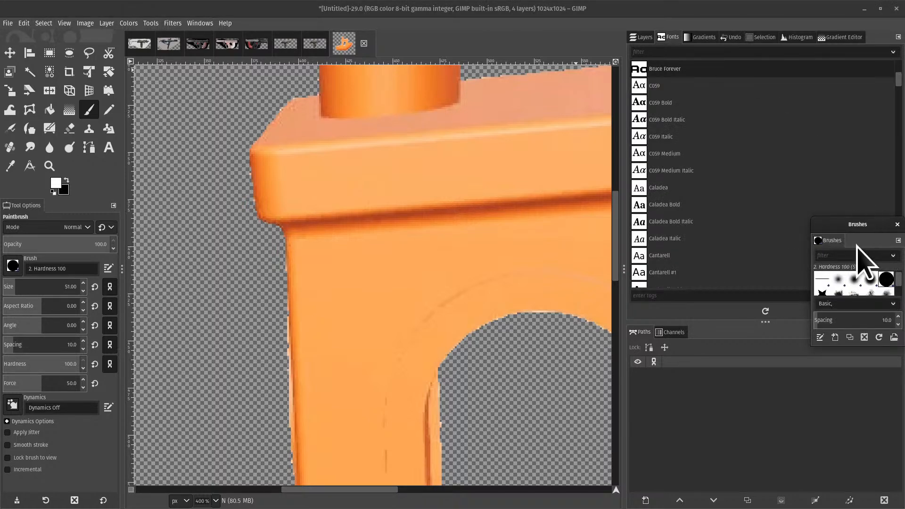
# - Dock the floating Brushes dialog back in the Layers group and enter the Basic, Fun, Texture and Splatters tags as its filter
pyautogui.moveTo(832, 241)
pyautogui.mouseDown()
pyautogui.moveTo(723, 307)
pyautogui.moveTo(663, 330)
pyautogui.moveTo(723, 321)
pyautogui.mouseUp()
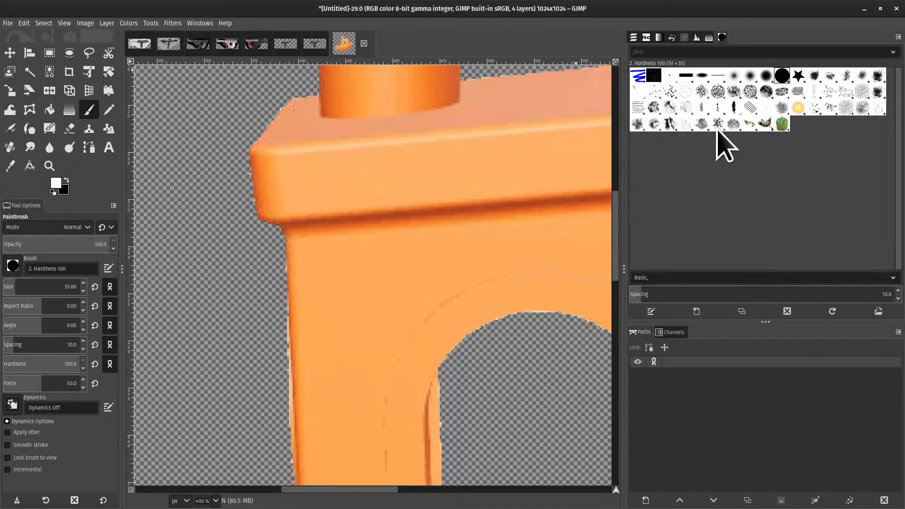
pyautogui.click(894, 277)
pyautogui.click(655, 278)
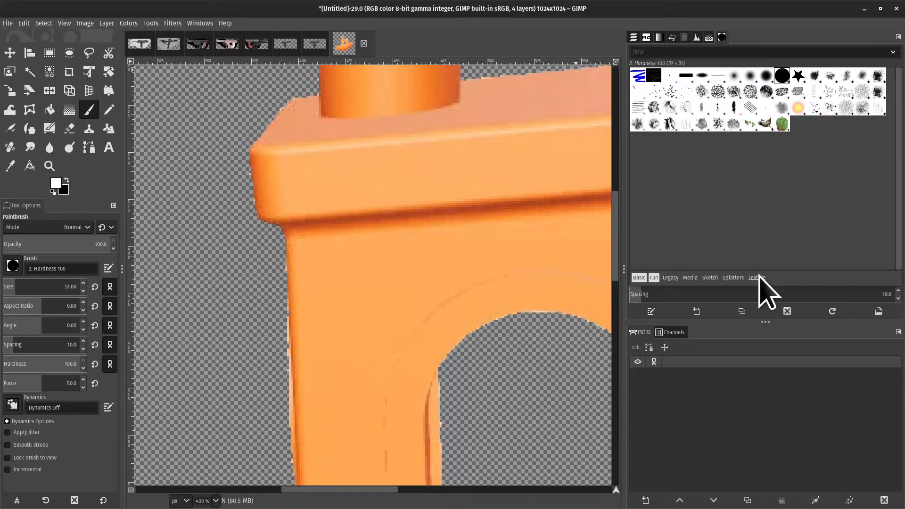
pyautogui.click(800, 257)
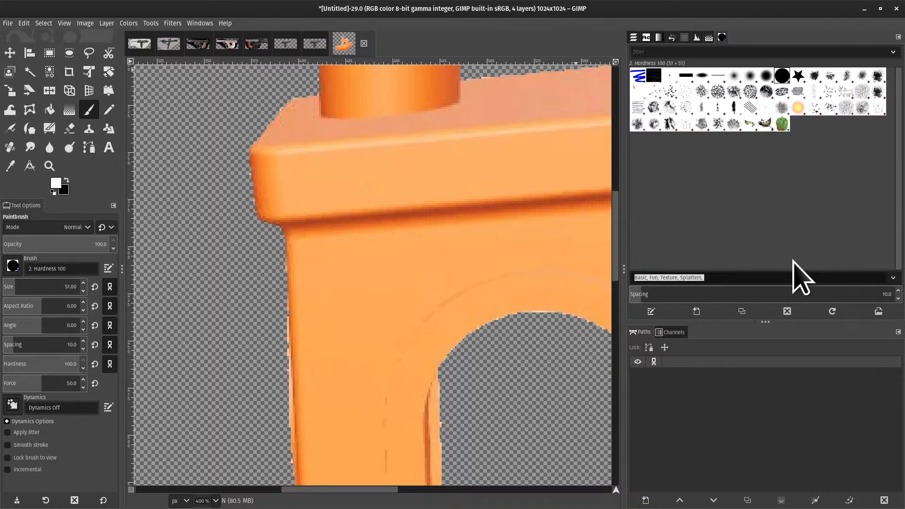
# - Try the Chalk 02 brush in white over the boat's cabin, then undo the strokes
pyautogui.click(731, 112)
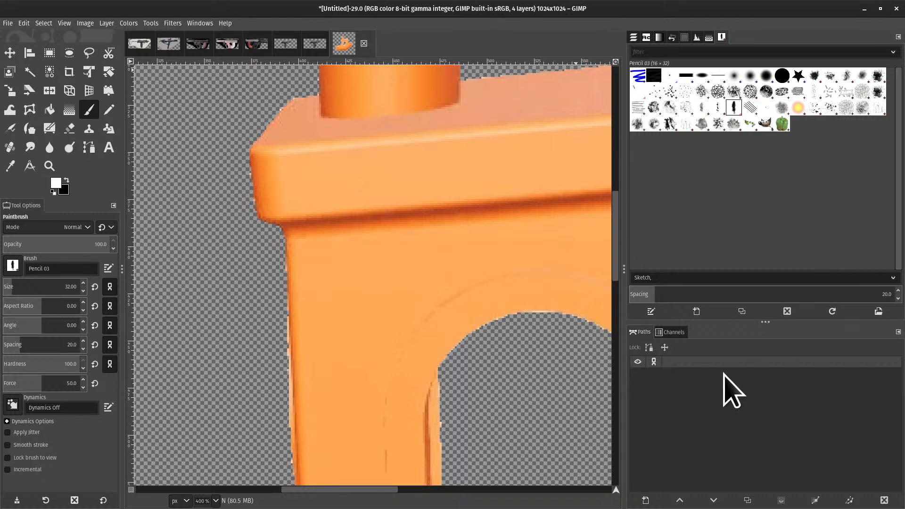
pyautogui.press('4')
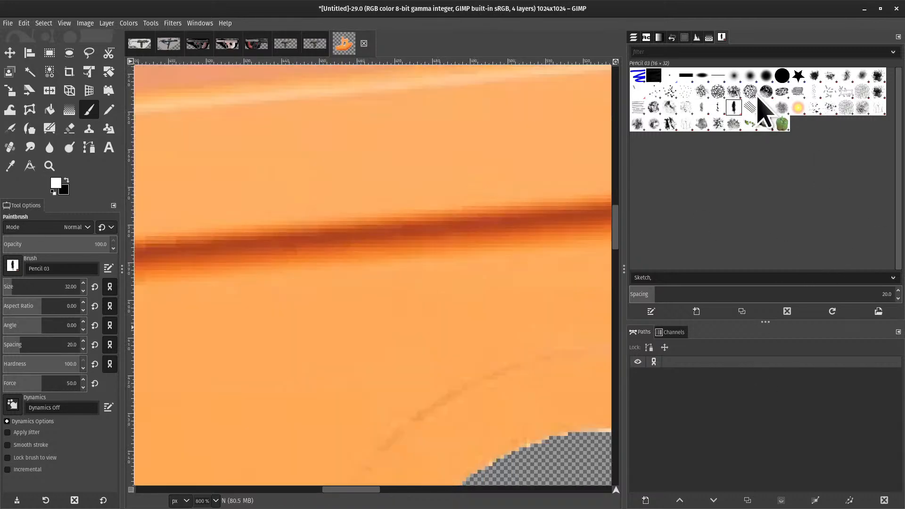
pyautogui.click(750, 92)
pyautogui.scroll(-3, 377, 257)
pyautogui.click(376, 253)
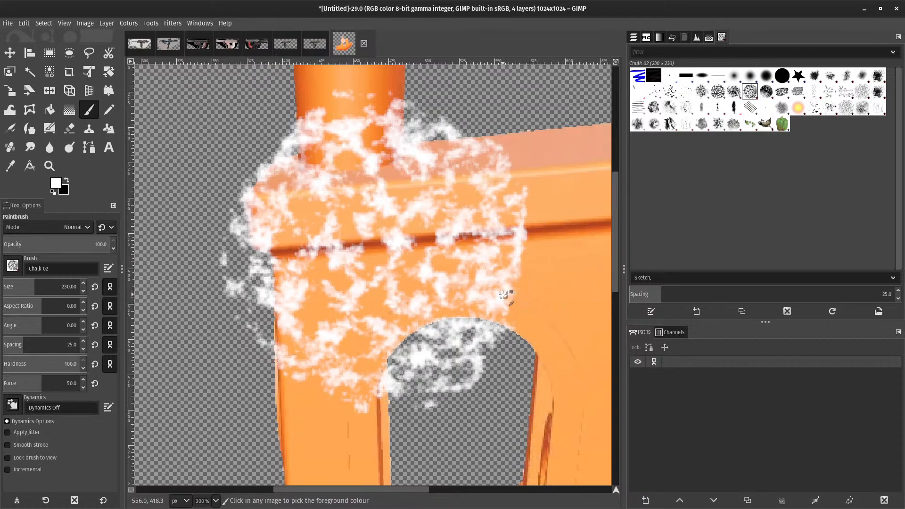
pyautogui.scroll(-3, 512, 283)
pyautogui.click(323, 420)
pyautogui.keyDown('ctrl'); pyautogui.click(490, 415); pyautogui.keyUp('ctrl')
pyautogui.hotkey('ctrl', 'z')
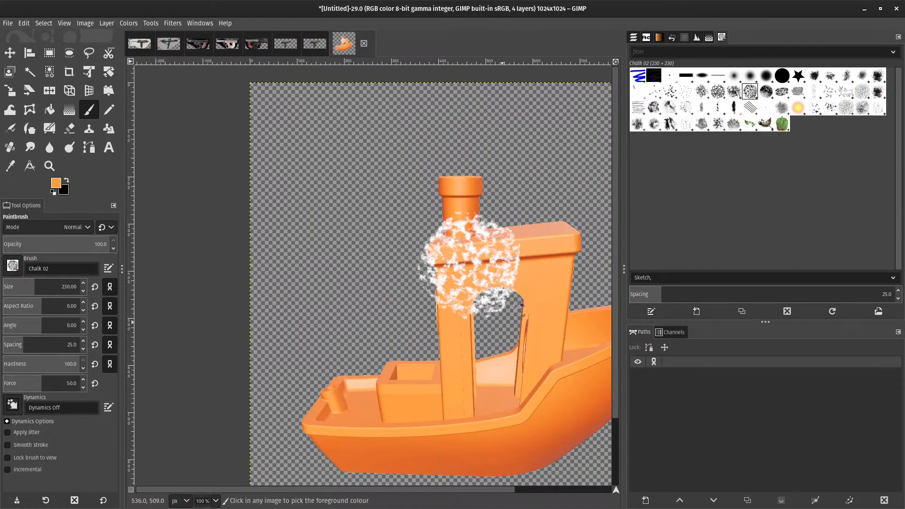
pyautogui.hotkey('ctrl', 'z')
# - Choose the Grass brush and change the foreground colour to a dark brown
pyautogui.click(863, 92)
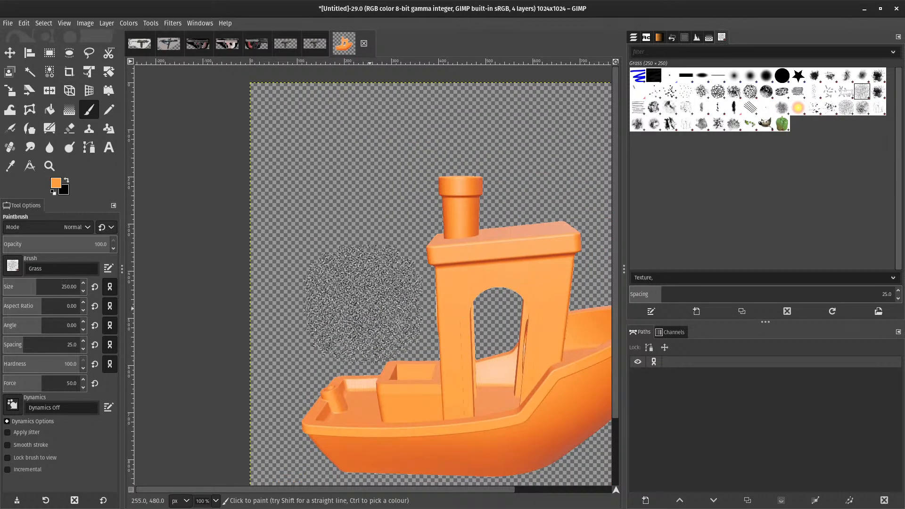
pyautogui.click(53, 187)
pyautogui.moveTo(290, 186); pyautogui.dragTo(310, 216)
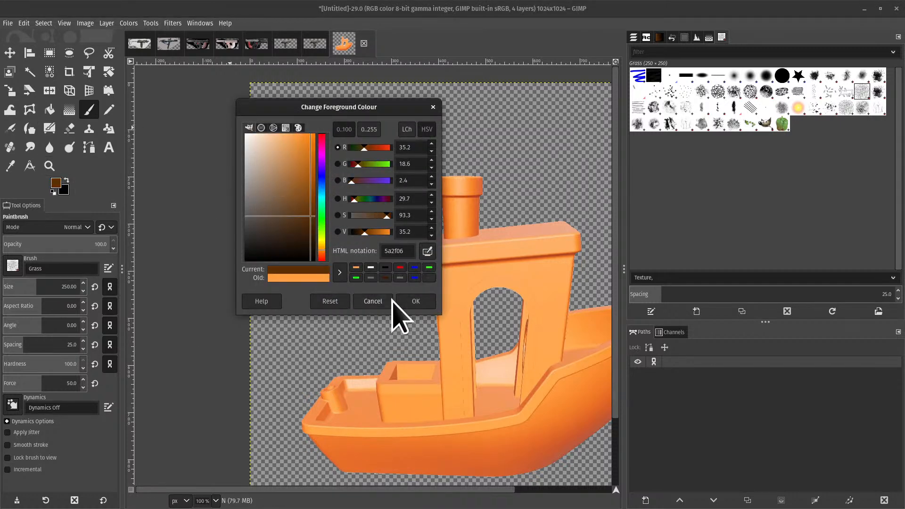
pyautogui.moveTo(288, 185); pyautogui.dragTo(310, 198)
pyautogui.click(415, 301)
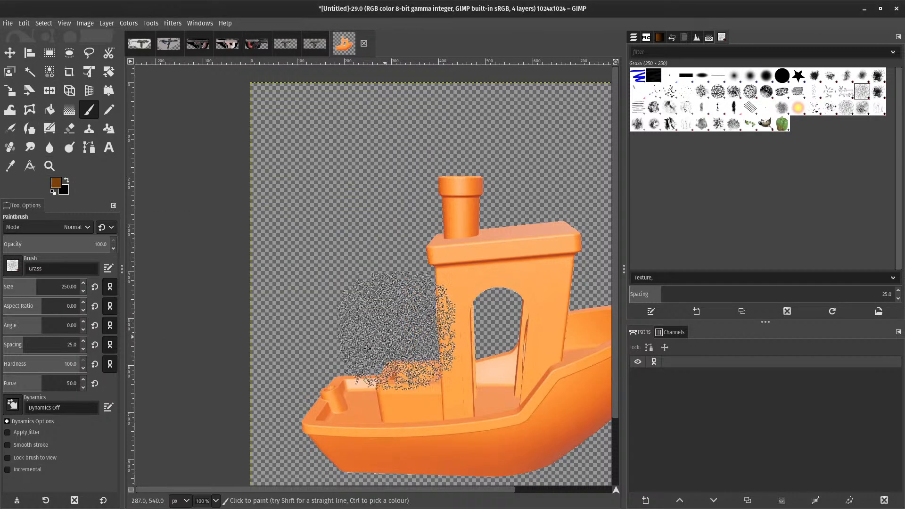
# - Paint brown Grass texture along the boat's whole hull on layer N
pyautogui.click(309, 458)
pyautogui.moveTo(426, 452); pyautogui.dragTo(323, 311)
pyautogui.click(268, 340)
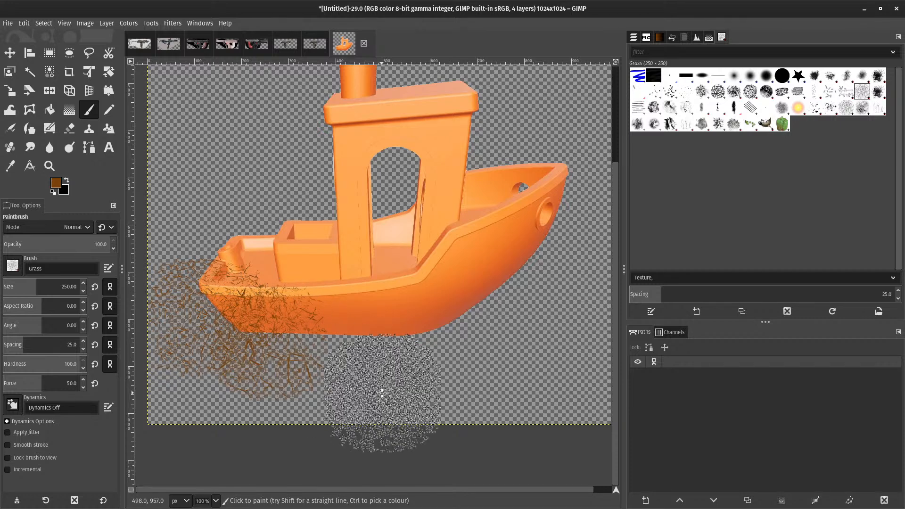
pyautogui.click(335, 354)
pyautogui.click(466, 332)
pyautogui.click(210, 350)
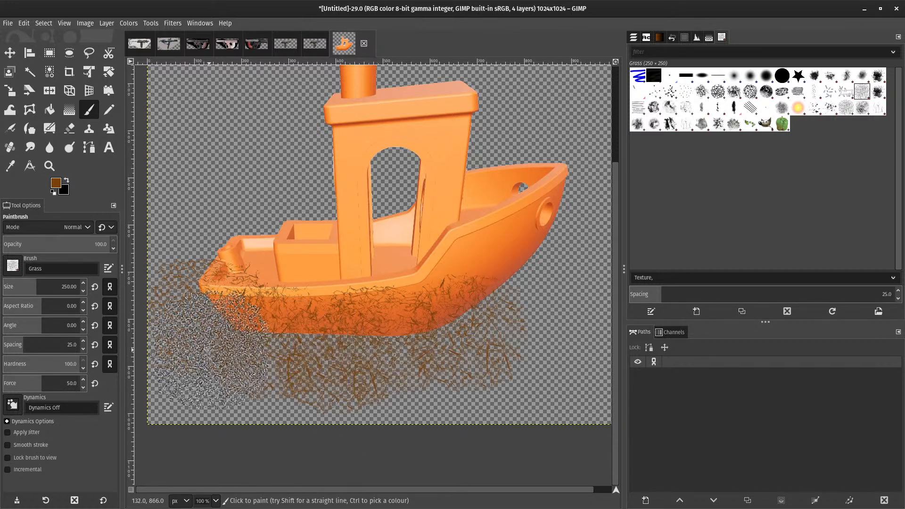
pyautogui.click(353, 347)
pyautogui.click(546, 232)
pyautogui.click(492, 297)
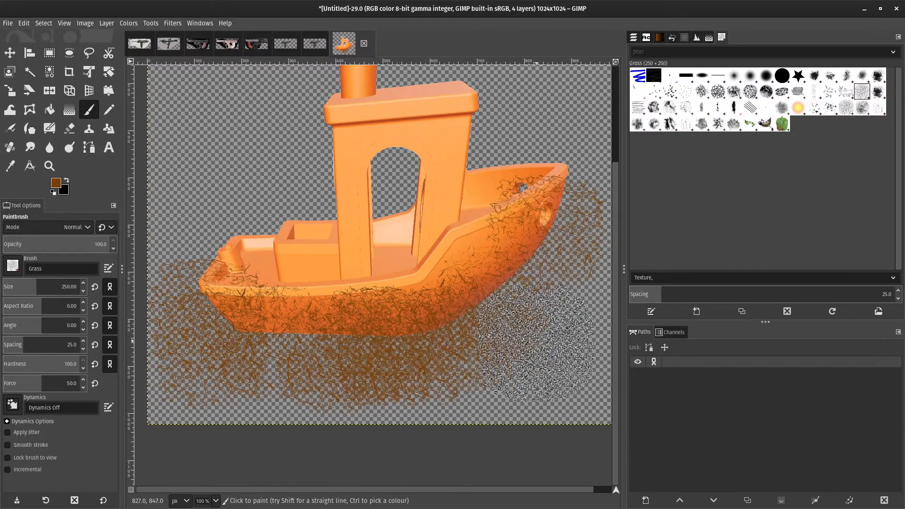
# - Select the boat from the alpha of Pasted Layer copy #1, invert the selection and delete the grass texture outside the boat on layer N
pyautogui.click(643, 36)
pyautogui.click(634, 36)
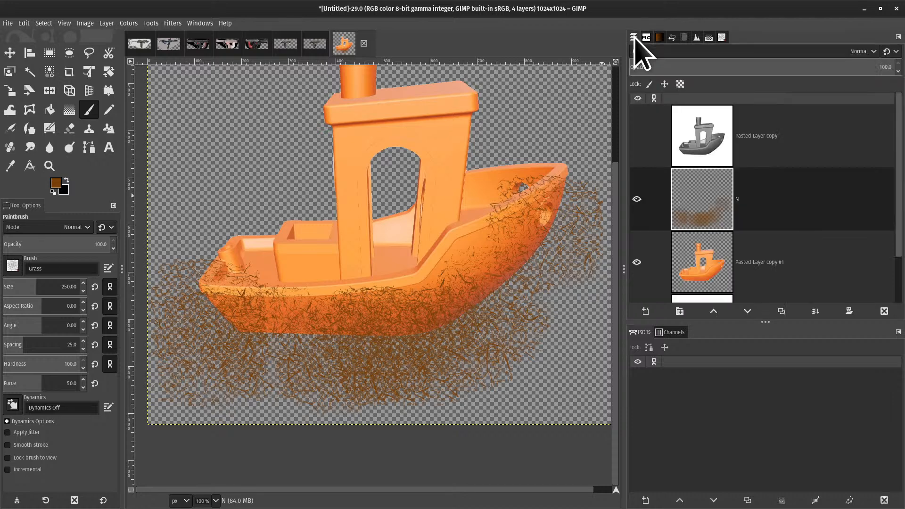
pyautogui.rightClick(717, 259)
pyautogui.click(726, 307)
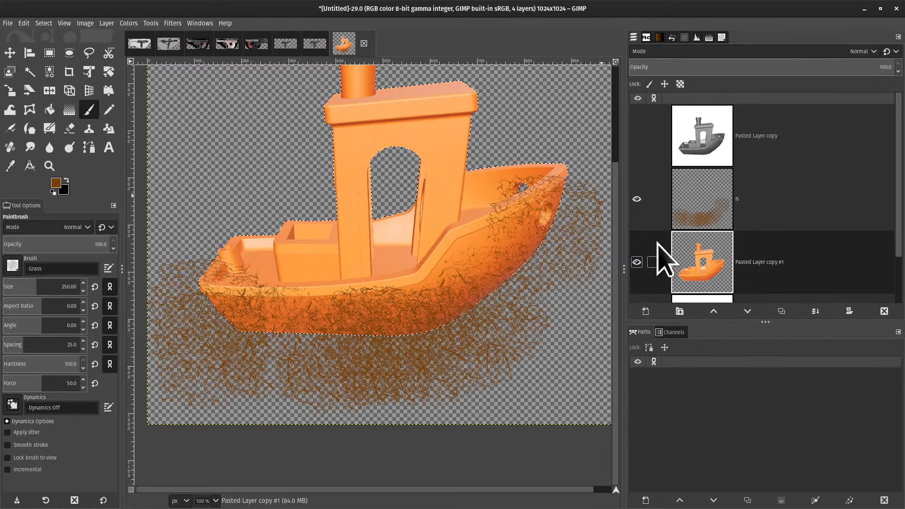
pyautogui.hotkey('ctrl', 'i')
pyautogui.click(717, 179)
pyautogui.press('Delete')
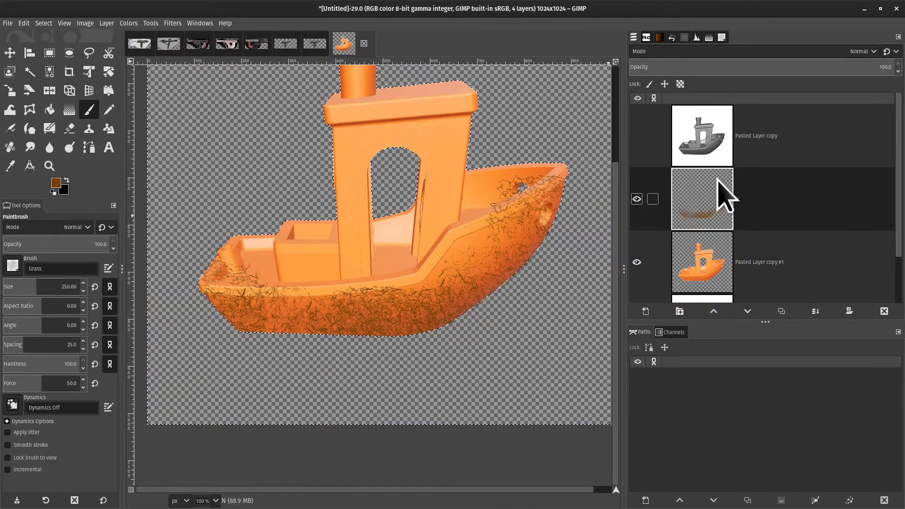
pyautogui.scroll(-2, 314, 253)
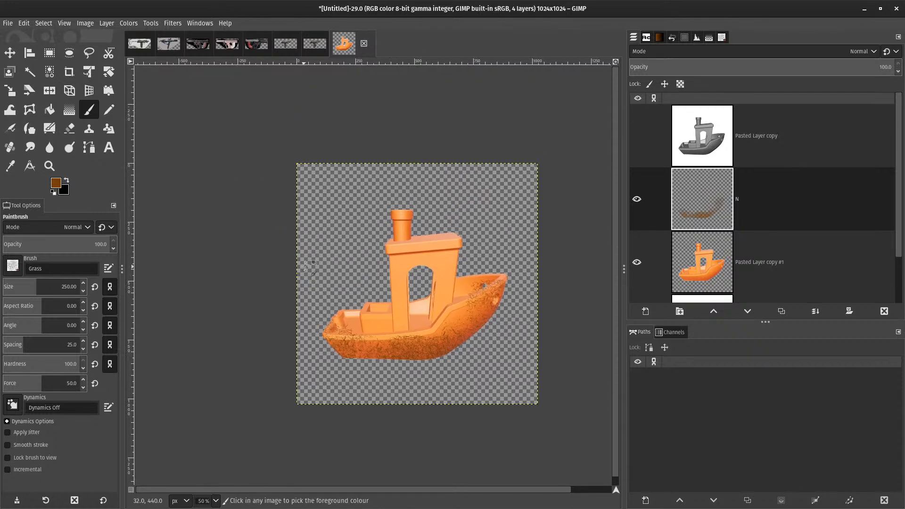
pyautogui.scroll(2, 314, 253)
pyautogui.scroll(-1, 321, 248)
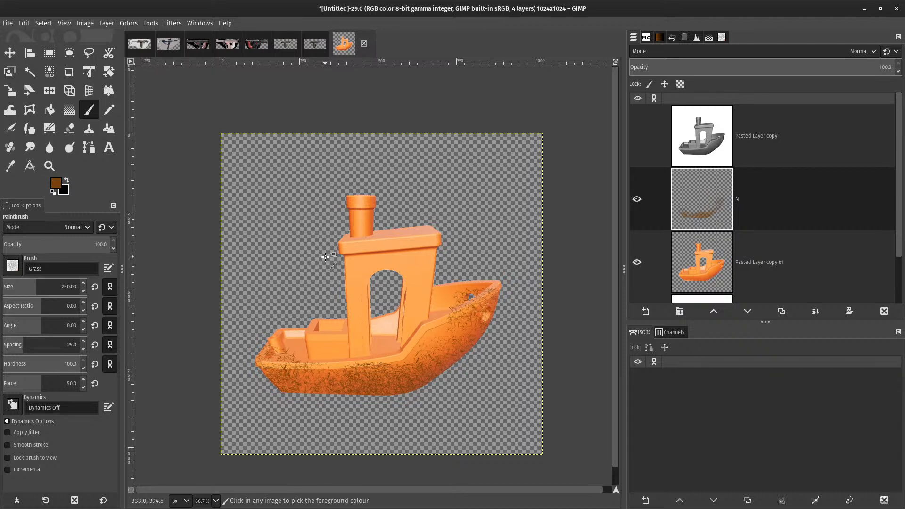
# - Undo the deletion and all the Grass brush strokes on layer N
pyautogui.click(325, 262)
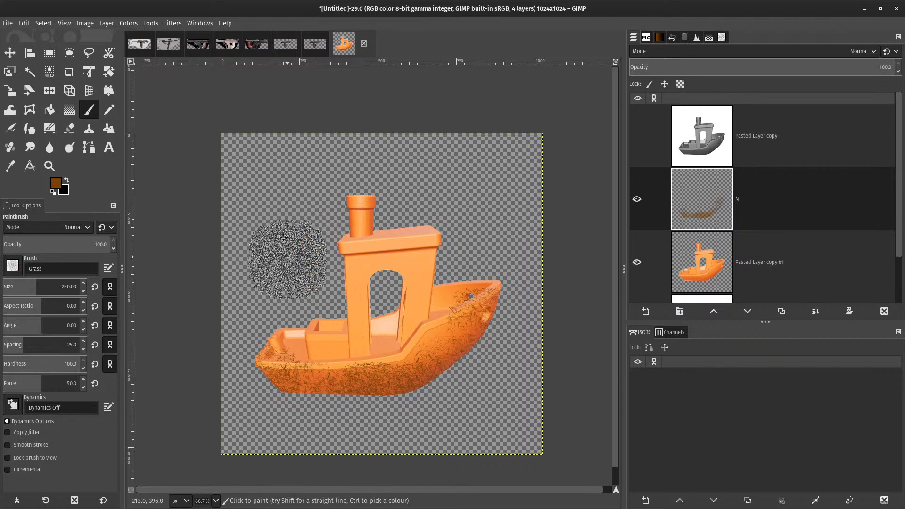
pyautogui.hotkey('ctrl', 'z')
pyautogui.hotkey('ctrl', 'z')
pyautogui.hotkey('ctrl', 'z')
pyautogui.hotkey('ctrl', 'z')
pyautogui.hotkey('ctrl', 'z')
pyautogui.hotkey('ctrl', 'z')
pyautogui.hotkey('ctrl', 'z')
pyautogui.hotkey('ctrl', 'z')
pyautogui.hotkey('ctrl', 'z')
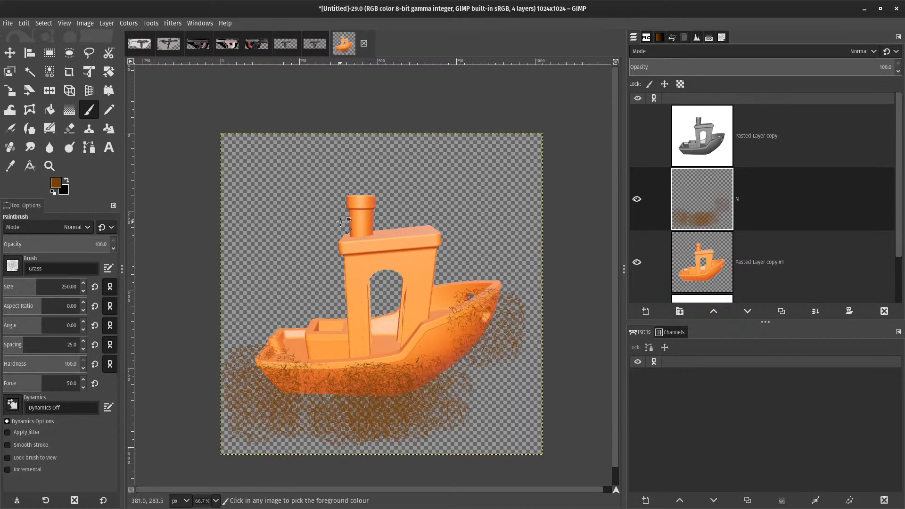
pyautogui.hotkey('ctrl', 'z')
pyautogui.hotkey('ctrl', 'z')
pyautogui.hotkey('ctrl', 'z')
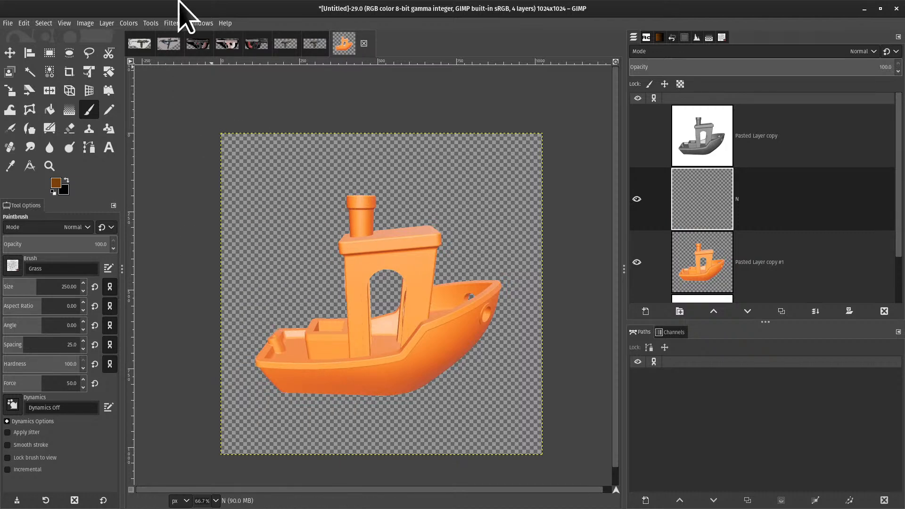
# - Switch to the Airbrush tool and choose the 2. Hardness 075 brush at size 52
pyautogui.click(149, 23)
pyautogui.moveTo(184, 48)
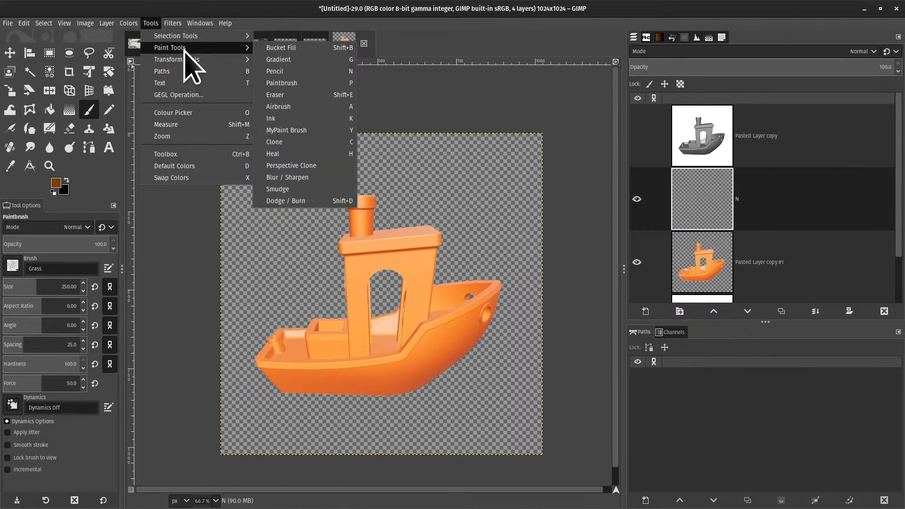
pyautogui.click(322, 106)
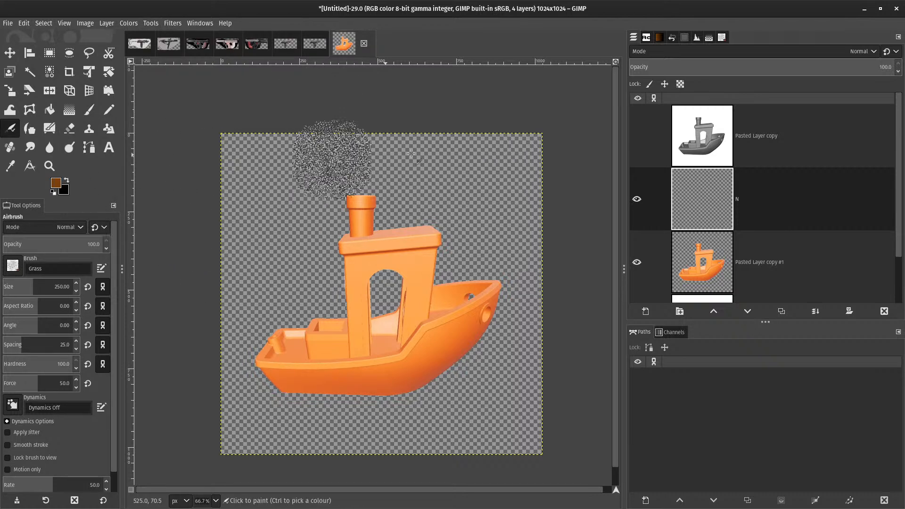
pyautogui.click(16, 269)
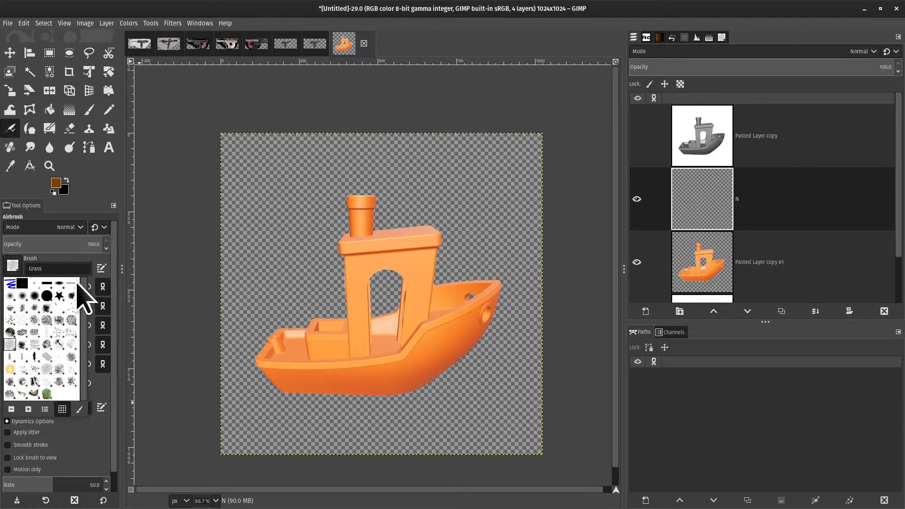
pyautogui.click(53, 293)
pyautogui.click(14, 267)
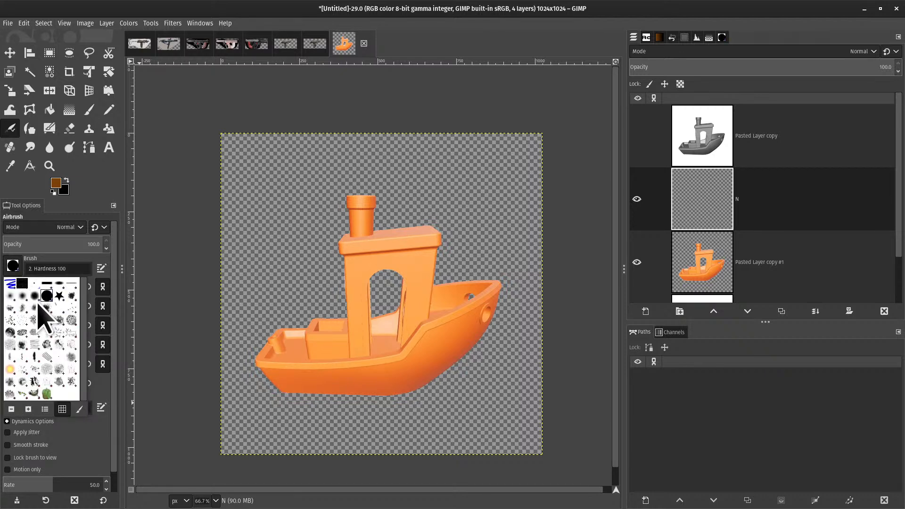
pyautogui.click(37, 306)
pyautogui.moveTo(36, 289); pyautogui.dragTo(37, 289)
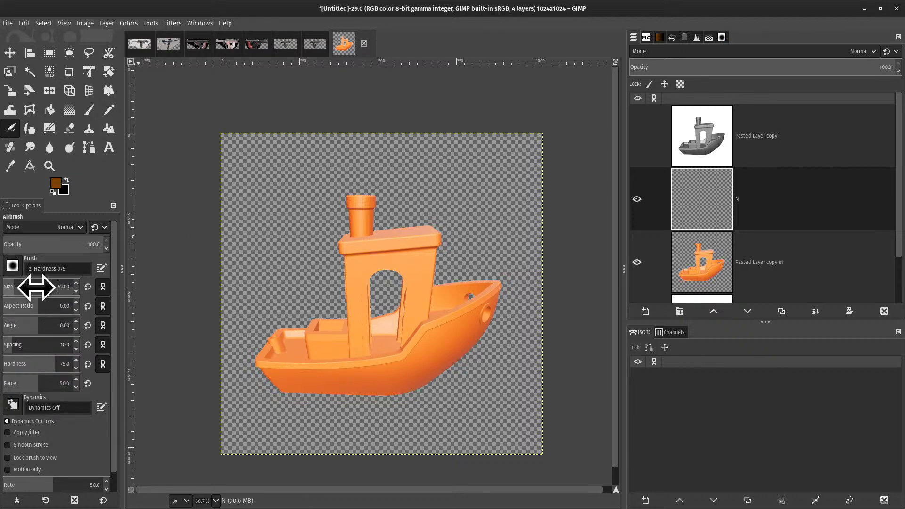
# - Draw curved strokes over the boat with the Airbrush and the Paintbrush to compare how strongly they cover
pyautogui.moveTo(408, 276)
pyautogui.mouseDown()
pyautogui.moveTo(388, 247)
pyautogui.moveTo(397, 380)
pyautogui.moveTo(501, 251)
pyautogui.moveTo(378, 273)
pyautogui.mouseUp()
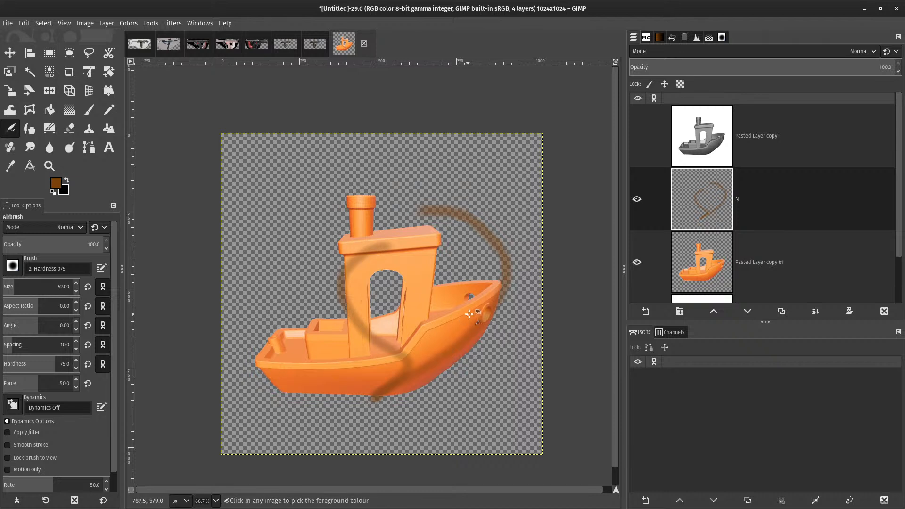
pyautogui.hotkey('ctrl', 'z')
pyautogui.press('p')
pyautogui.moveTo(448, 200)
pyautogui.mouseDown()
pyautogui.moveTo(398, 234)
pyautogui.moveTo(396, 176)
pyautogui.mouseUp()
pyautogui.press('a')
pyautogui.moveTo(455, 217)
pyautogui.mouseDown()
pyautogui.moveTo(330, 358)
pyautogui.moveTo(389, 172)
pyautogui.mouseUp()
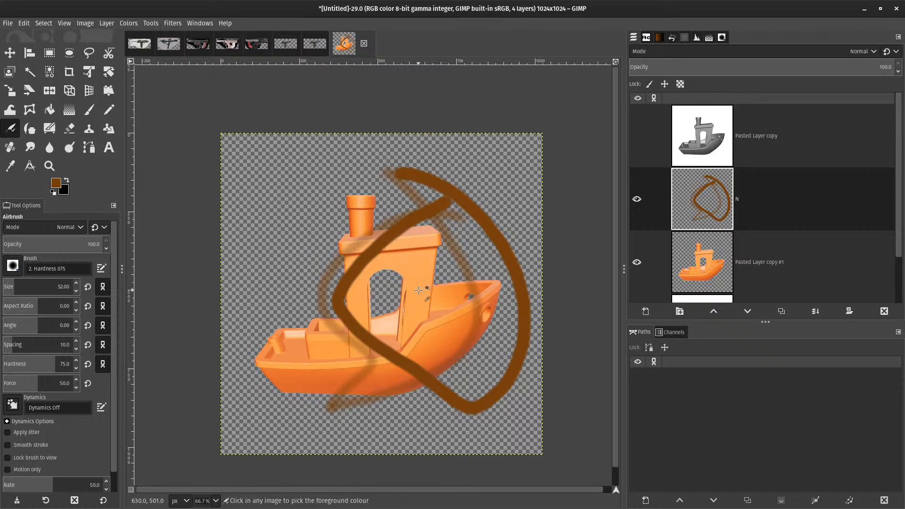
# - Undo the comparison strokes made with the Airbrush and Paintbrush on layer N
pyautogui.hotkey('ctrl', 'z')
pyautogui.hotkey('ctrl', 'z')
pyautogui.hotkey('ctrl', 'z')
pyautogui.hotkey('ctrl', 'y')
pyautogui.hotkey('ctrl', 'y')
pyautogui.hotkey('ctrl', 'z')
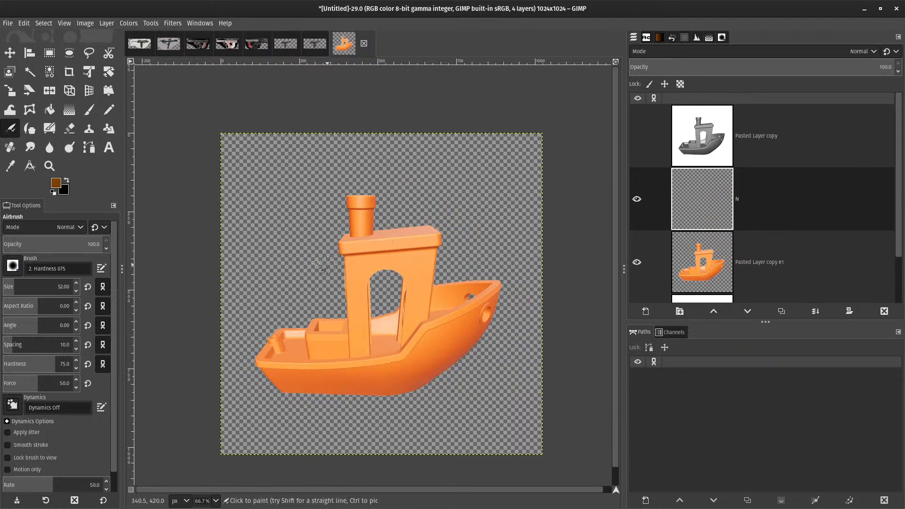
# - Switch to the Clone tool
pyautogui.click(128, 23)
pyautogui.moveTo(176, 62)
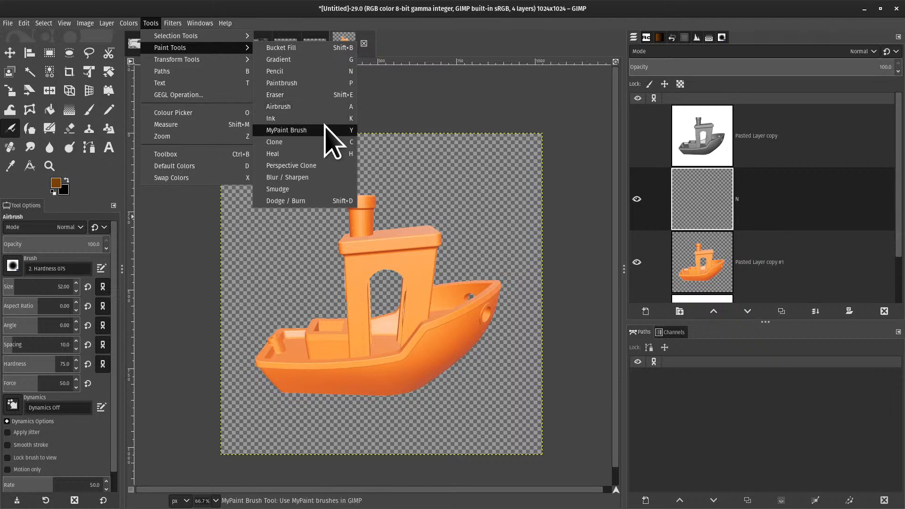
pyautogui.click(326, 142)
# - Set the clone brush size to 39 and define a clone source on the hull beside the bow porthole
pyautogui.scroll(4, 374, 114)
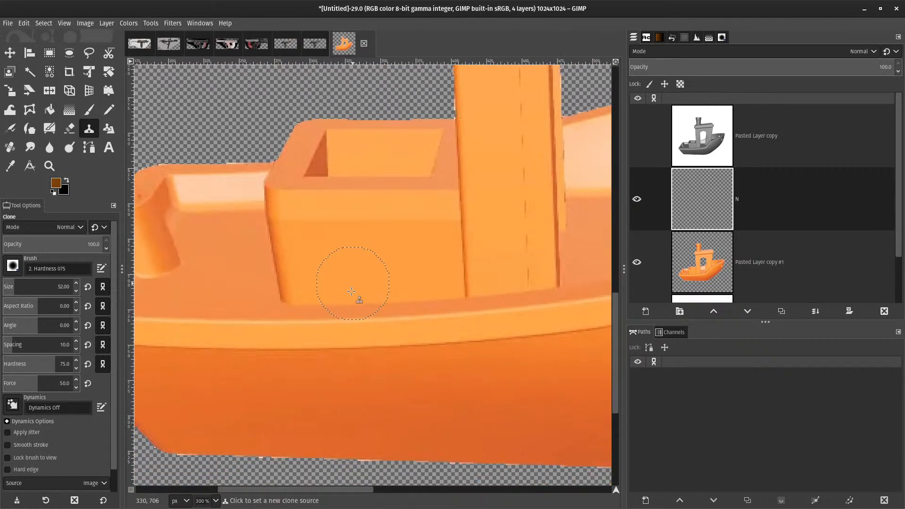
pyautogui.moveTo(349, 193); pyautogui.dragTo(558, 246)
pyautogui.scroll(-2, 498, 201)
pyautogui.scroll(3, 492, 280)
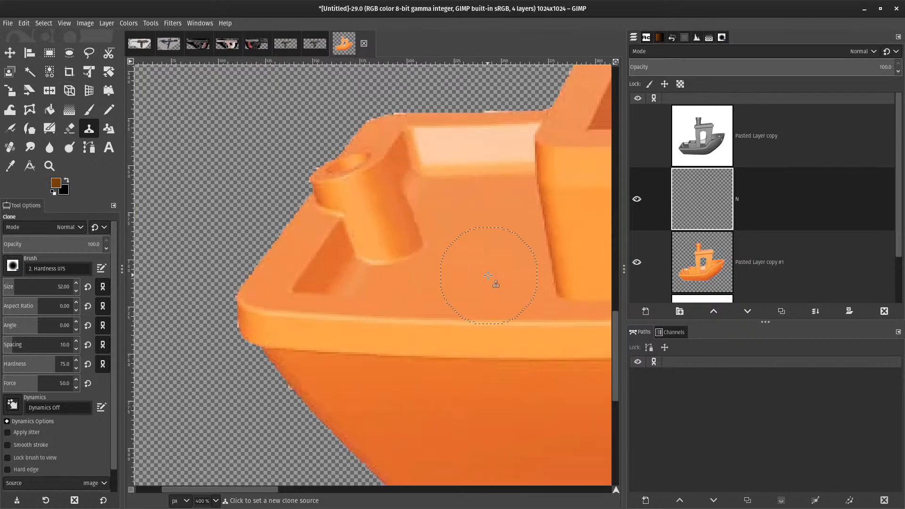
pyautogui.moveTo(493, 283); pyautogui.dragTo(210, 135)
pyautogui.scroll(-3, 340, 152)
pyautogui.moveTo(504, 179); pyautogui.dragTo(322, 285)
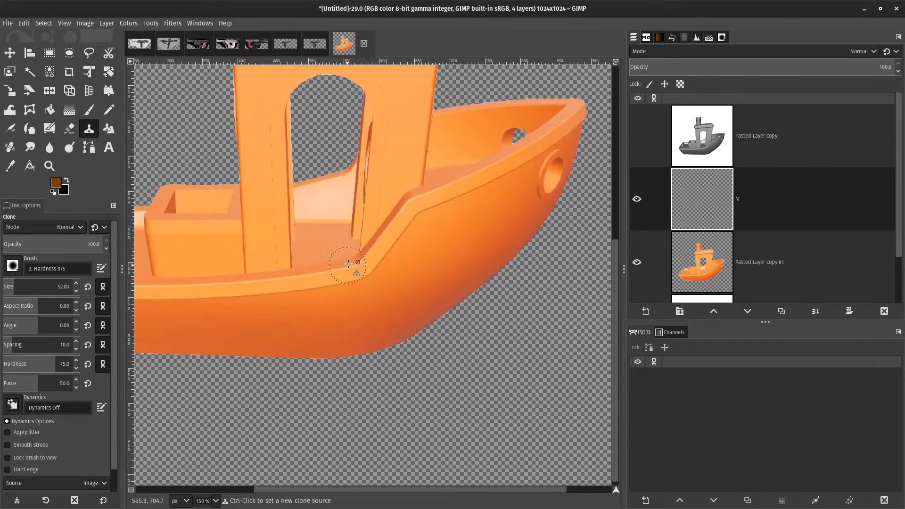
pyautogui.scroll(2, 555, 204)
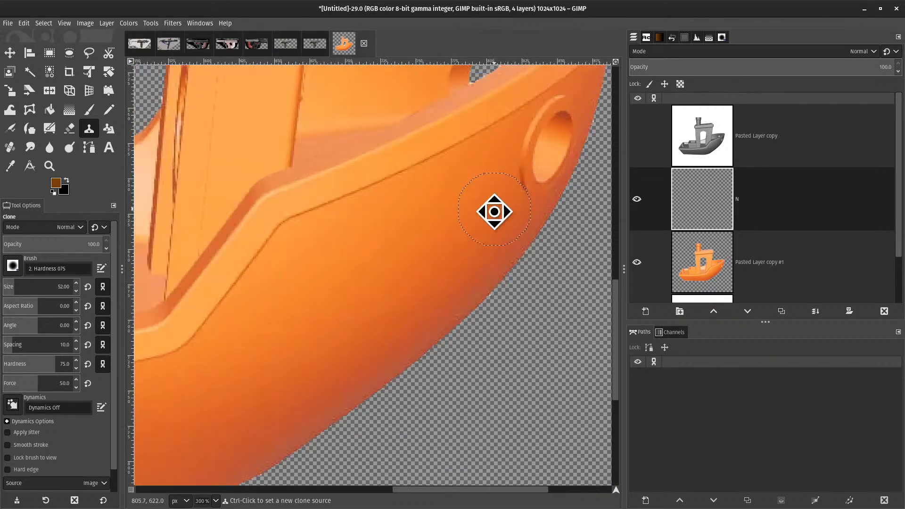
pyautogui.moveTo(495, 212)
pyautogui.mouseDown()
pyautogui.moveTo(374, 307)
pyautogui.moveTo(512, 229)
pyautogui.mouseUp()
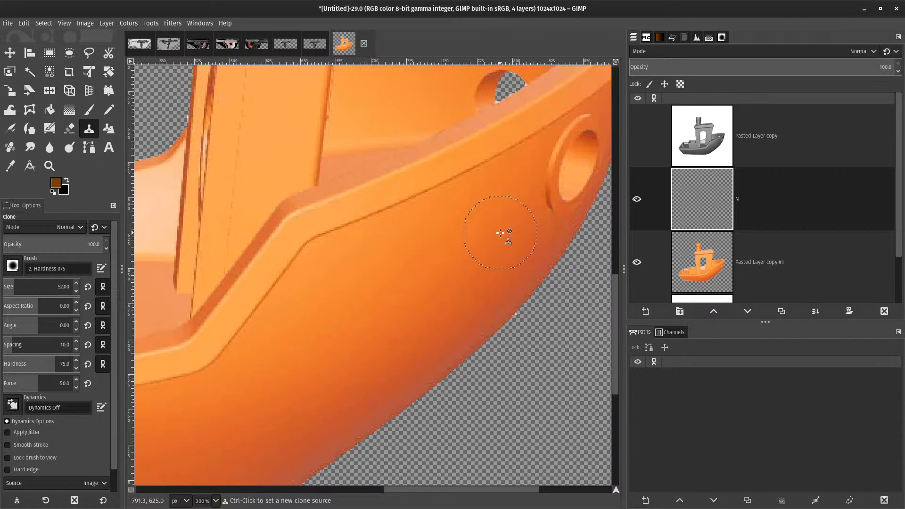
pyautogui.moveTo(505, 117); pyautogui.dragTo(298, 193)
pyautogui.scroll(-1, 383, 356)
pyautogui.scroll(2, 383, 346)
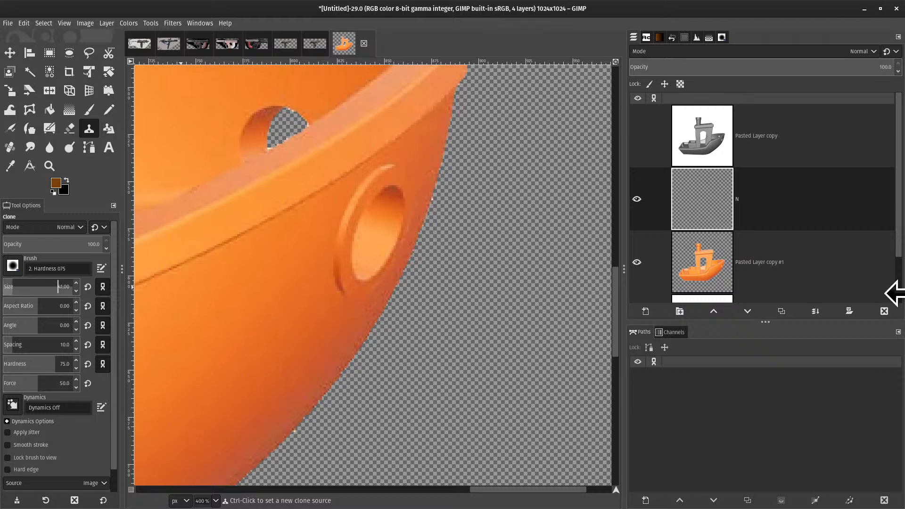
pyautogui.moveTo(886, 293); pyautogui.dragTo(875, 293)
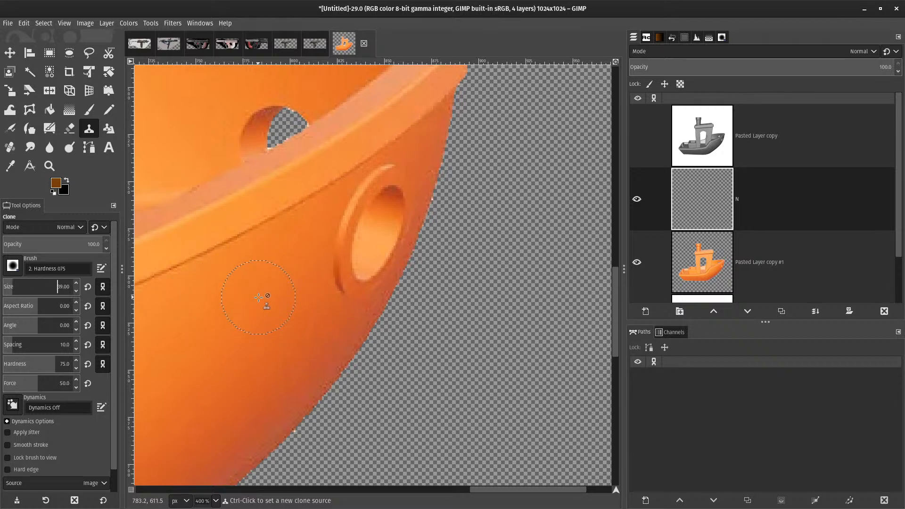
pyautogui.keyDown('ctrl'); pyautogui.click(221, 340); pyautogui.keyUp('ctrl')
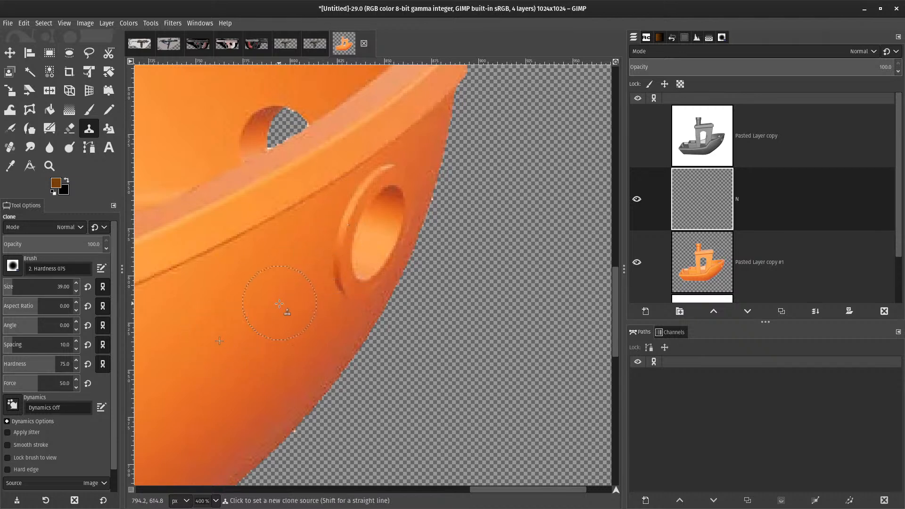
# - Define a clone source on the hull beside the bow porthole and make Pasted Layer copy #1 the active layer
pyautogui.keyDown('ctrl'); pyautogui.click(232, 337); pyautogui.keyUp('ctrl')
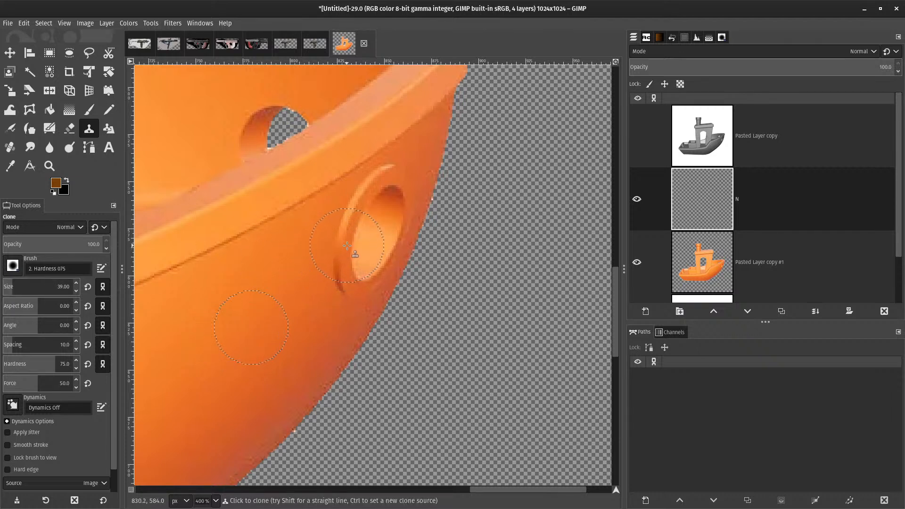
pyautogui.click(737, 257)
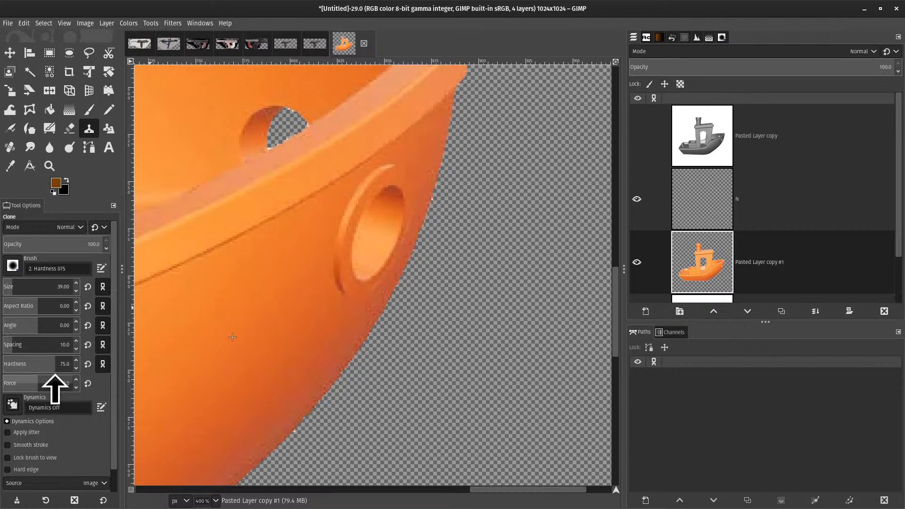
pyautogui.scroll(-6, 429, 305)
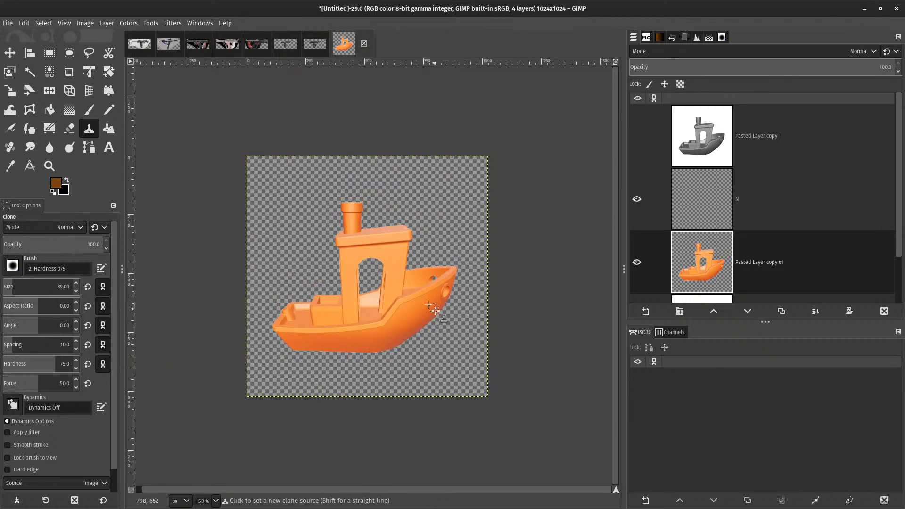
pyautogui.scroll(6, 428, 304)
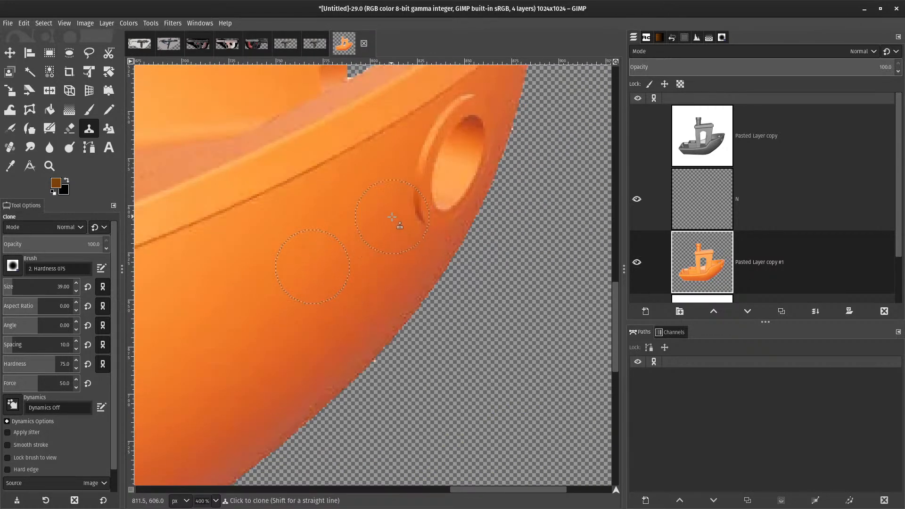
# - Try cloning nearby hull surface over the near rim of the bow porthole and undo both strokes
pyautogui.keyDown('ctrl'); pyautogui.click(371, 225); pyautogui.keyUp('ctrl')
pyautogui.moveTo(392, 215); pyautogui.dragTo(426, 187)
pyautogui.hotkey('ctrl', 'z')
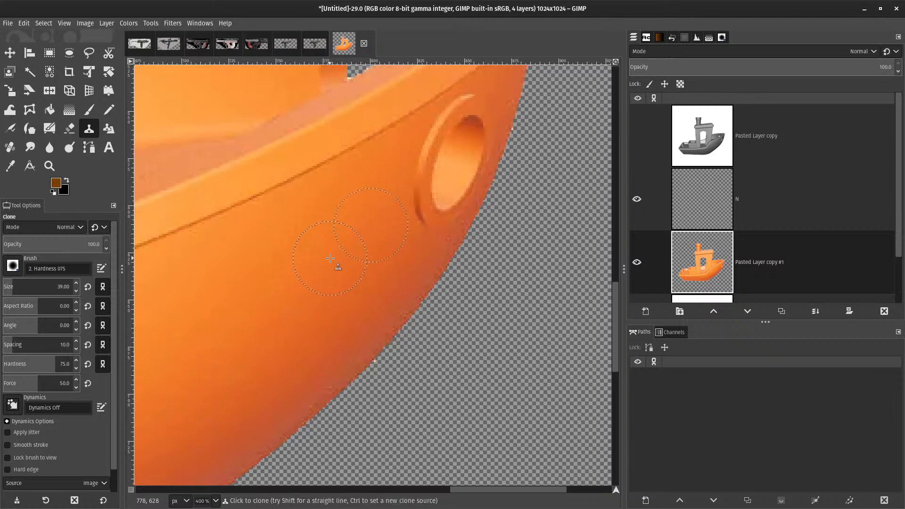
pyautogui.moveTo(385, 222); pyautogui.dragTo(426, 186)
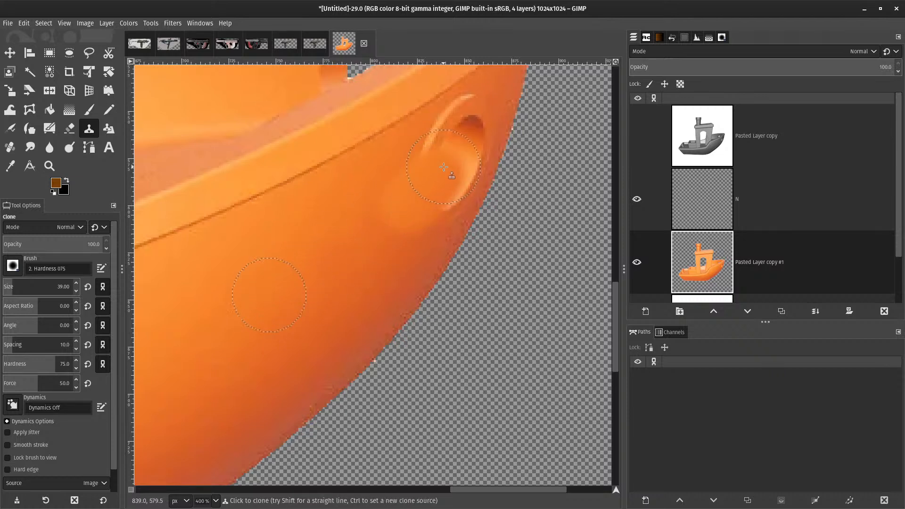
pyautogui.hotkey('ctrl', 'z')
# - Clone hull surface from several nearby source points over the bow porthole, check the cover-up, and undo the cloning
pyautogui.keyDown('ctrl'); pyautogui.click(353, 240); pyautogui.keyUp('ctrl')
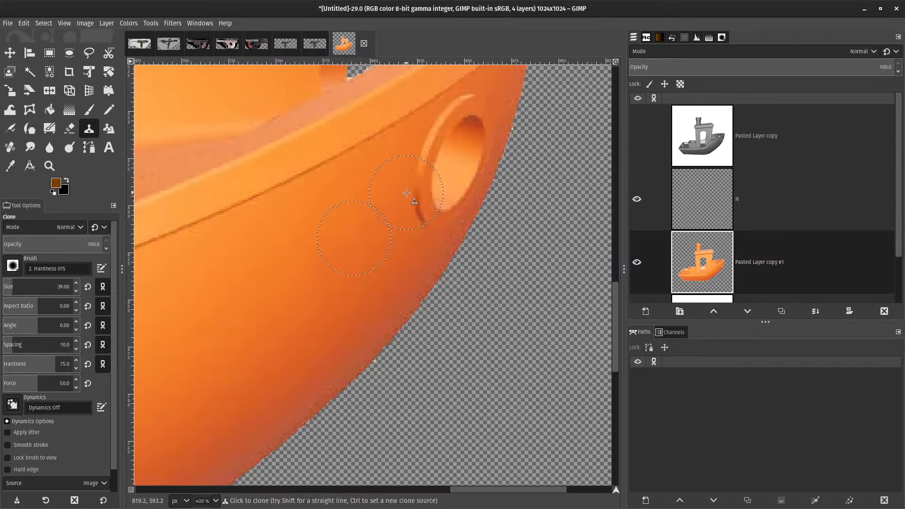
pyautogui.moveTo(421, 180); pyautogui.dragTo(449, 134)
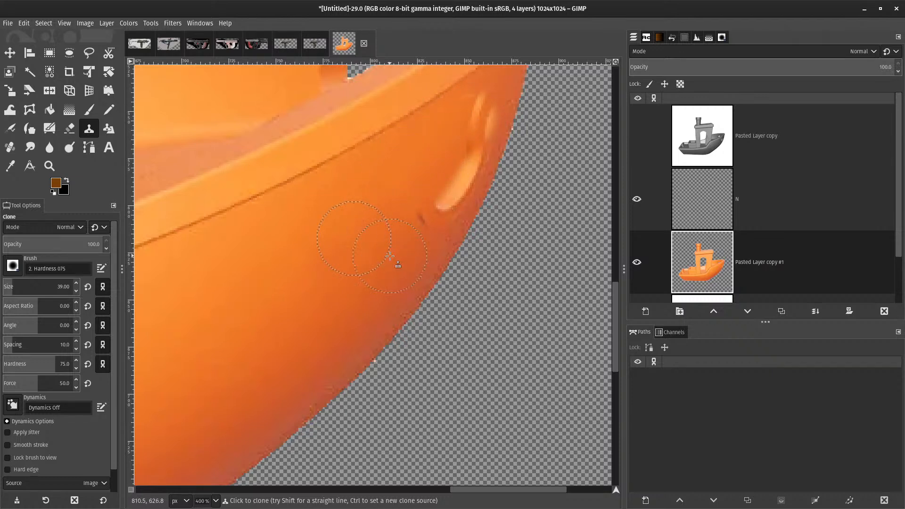
pyautogui.keyDown('ctrl'); pyautogui.click(369, 275); pyautogui.keyUp('ctrl')
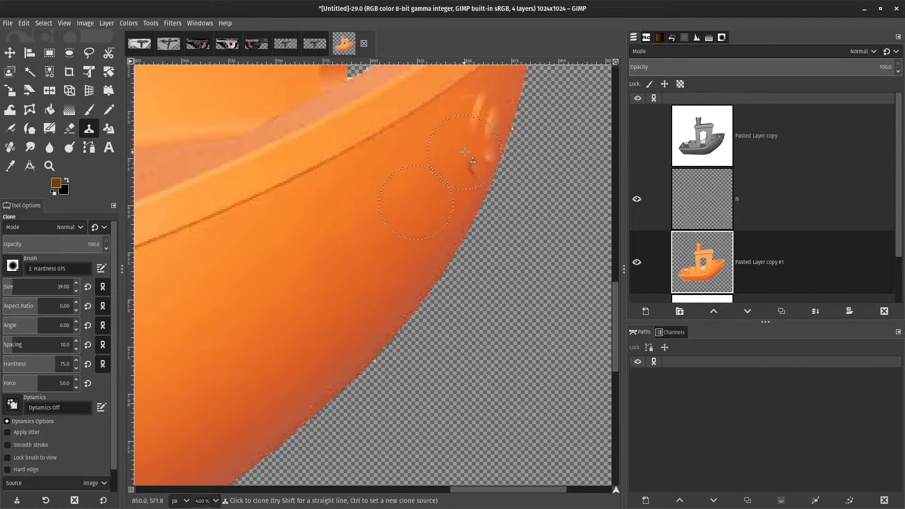
pyautogui.keyDown('ctrl'); pyautogui.click(385, 218); pyautogui.keyUp('ctrl')
pyautogui.press('1')
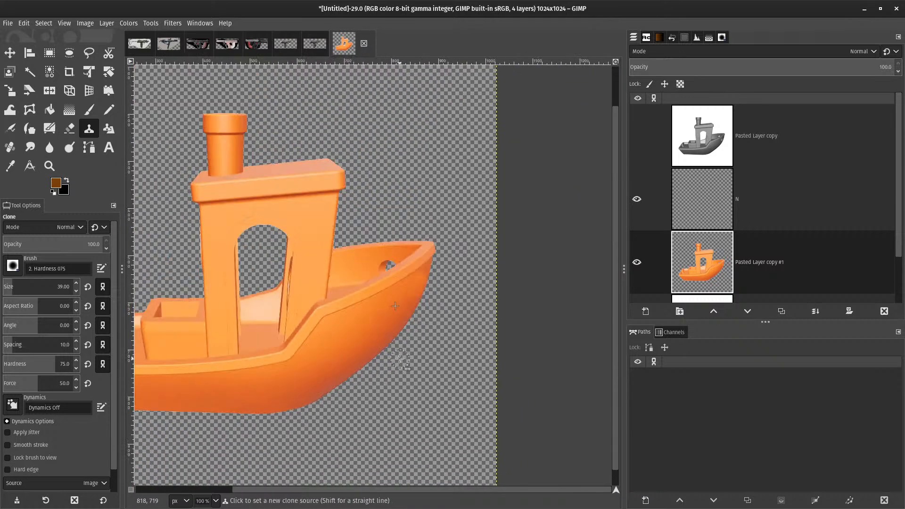
pyautogui.keyDown('ctrl'); pyautogui.scroll(3, 400, 359); pyautogui.keyUp('ctrl')
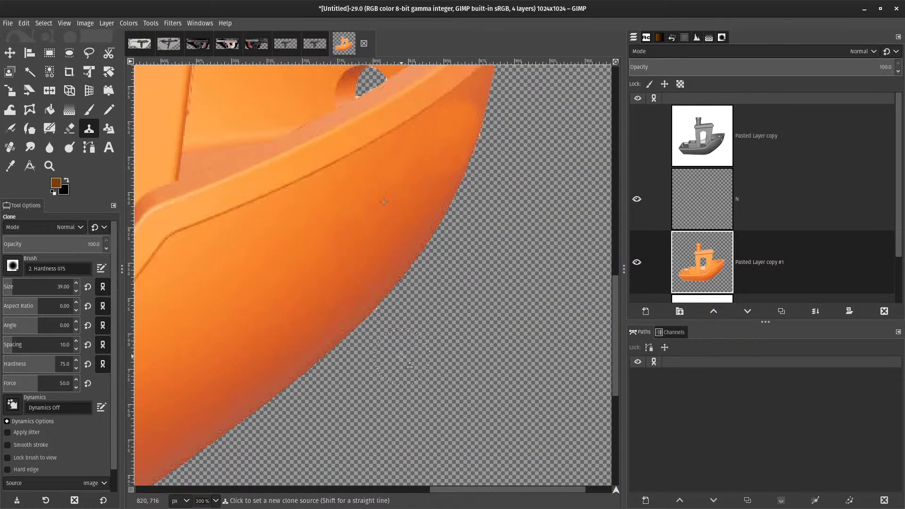
pyautogui.keyDown('ctrl'); pyautogui.scroll(-3, 403, 357); pyautogui.keyUp('ctrl')
pyautogui.keyDown('ctrl'); pyautogui.scroll(2, 307, 382); pyautogui.keyUp('ctrl')
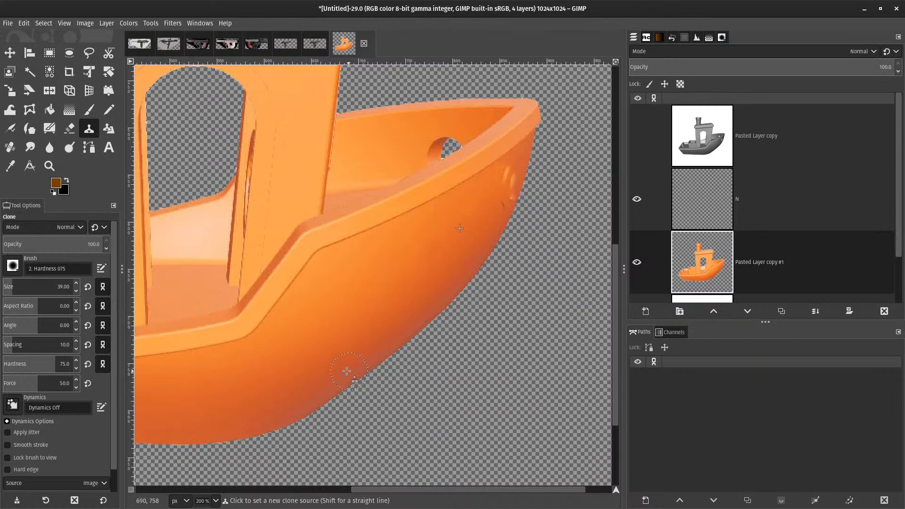
pyautogui.hotkey('ctrl', 'z')
pyautogui.hotkey('ctrl', 'z')
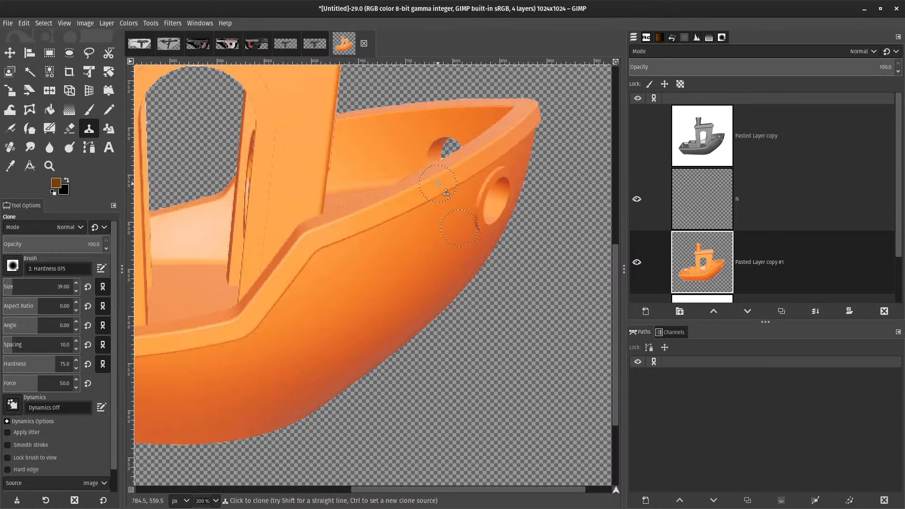
# - Switch to the Dodge / Burn tool
pyautogui.click(172, 24)
pyautogui.moveTo(151, 24)
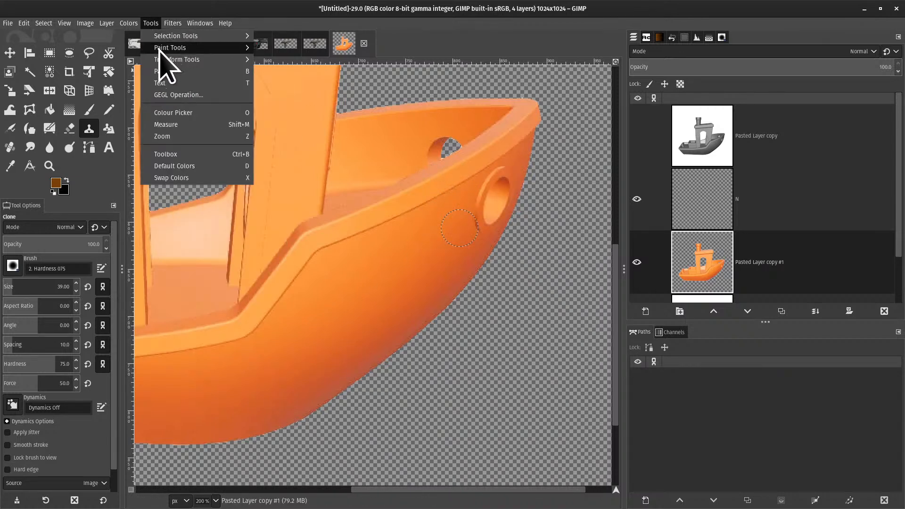
pyautogui.moveTo(177, 49)
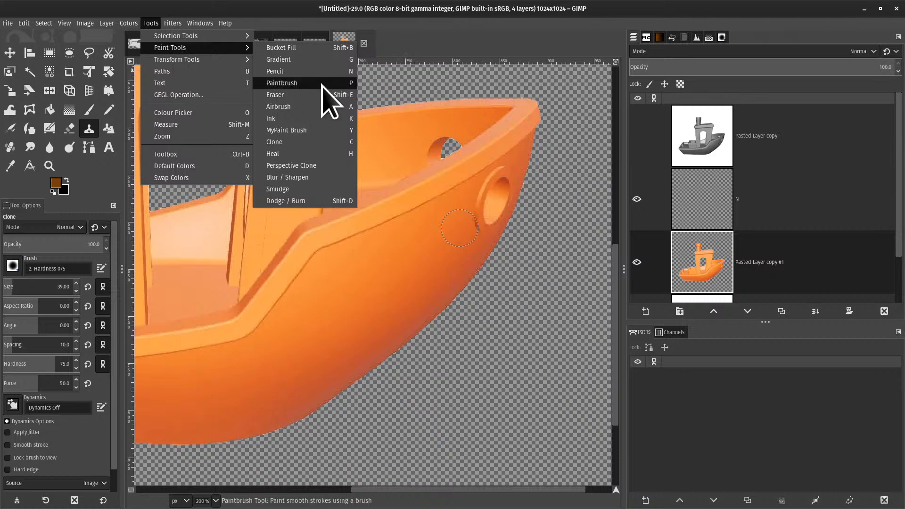
pyautogui.click(302, 201)
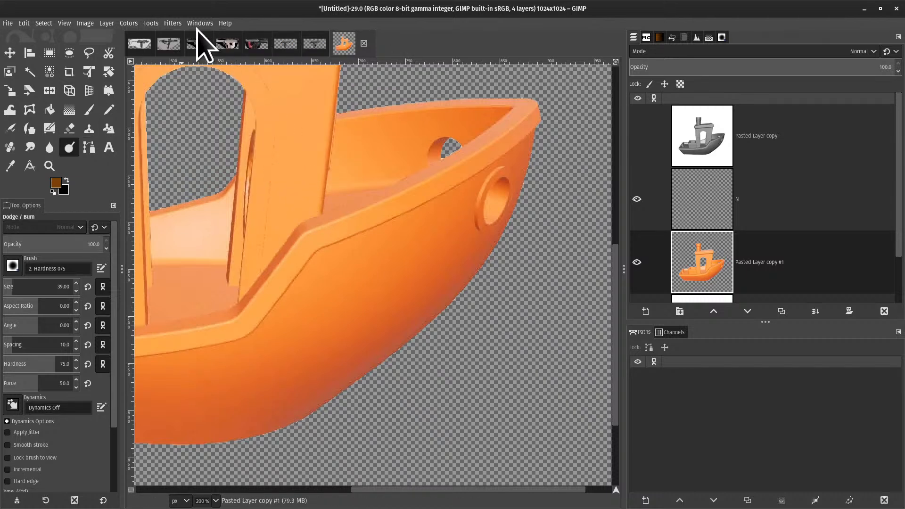
# - Switch to the Blur / Sharpen tool
pyautogui.click(131, 23)
pyautogui.moveTo(151, 23)
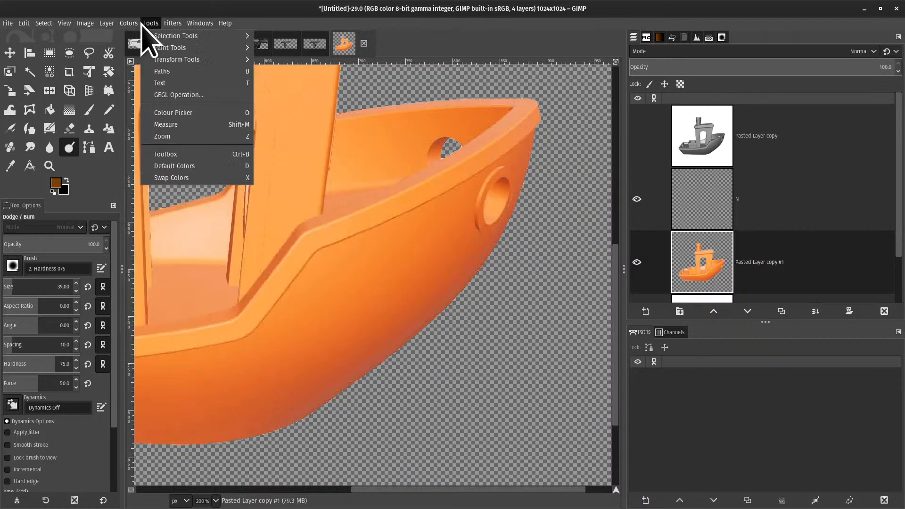
pyautogui.moveTo(238, 48)
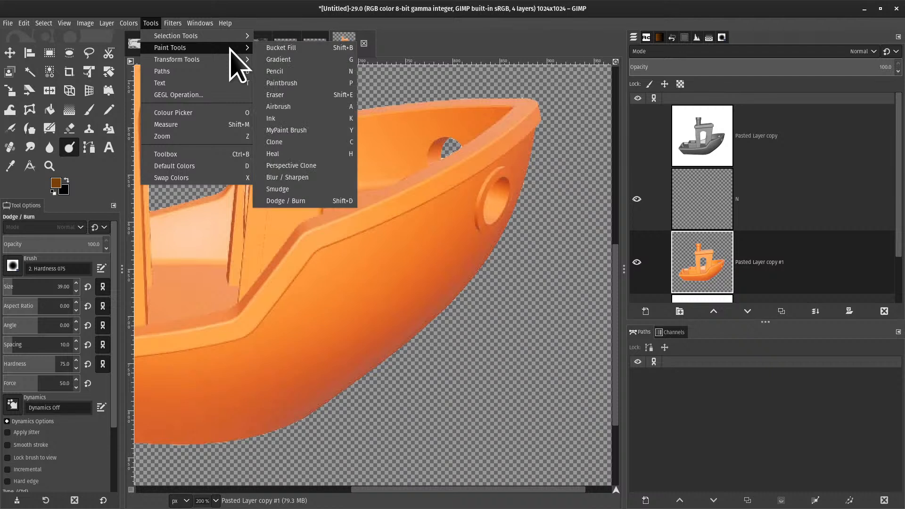
pyautogui.click(299, 186)
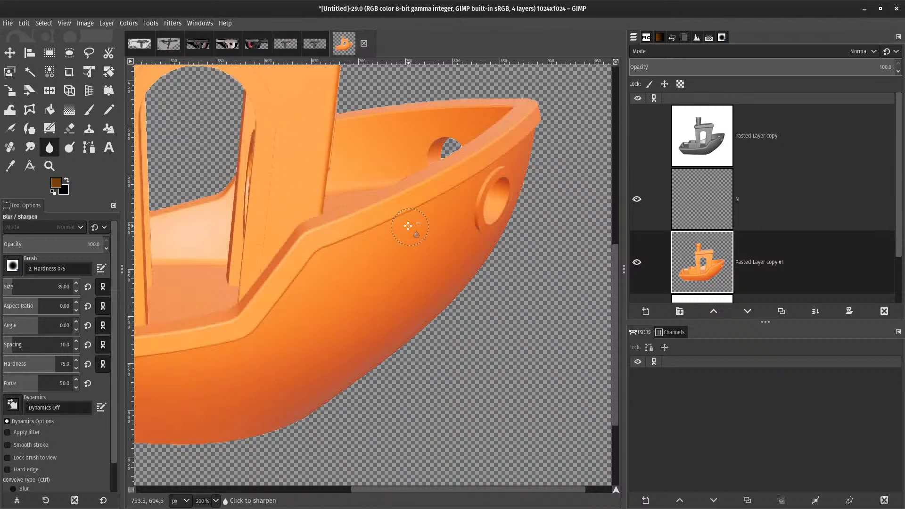
# - Blend the bow porthole and the adjacent bow edge into the surrounding hull with the Smudge tool
pyautogui.click(30, 148)
pyautogui.keyDown('ctrl'); pyautogui.scroll(3, 539, 224); pyautogui.keyUp('ctrl')
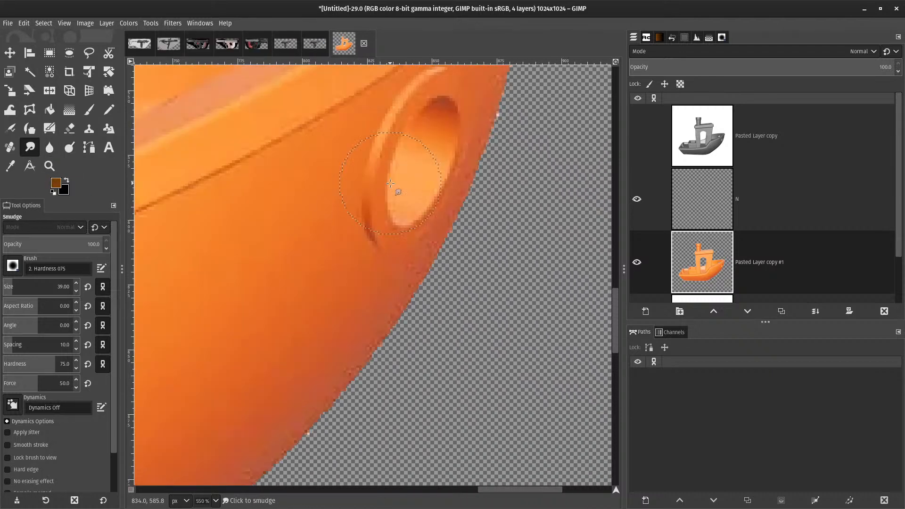
pyautogui.moveTo(390, 184)
pyautogui.mouseDown()
pyautogui.moveTo(341, 242)
pyautogui.moveTo(359, 229)
pyautogui.moveTo(341, 242)
pyautogui.moveTo(407, 210)
pyautogui.mouseUp()
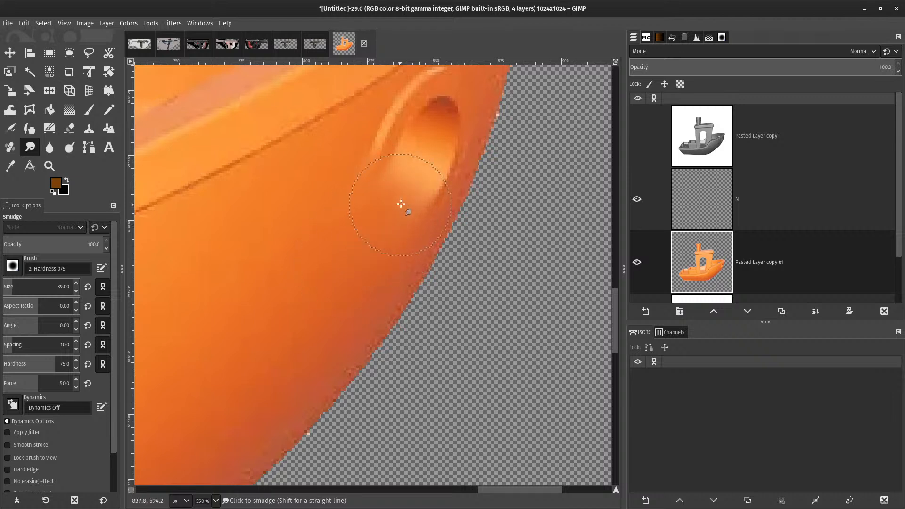
pyautogui.moveTo(353, 284)
pyautogui.mouseDown()
pyautogui.moveTo(280, 335)
pyautogui.moveTo(264, 379)
pyautogui.mouseUp()
pyautogui.moveTo(387, 165); pyautogui.dragTo(352, 162)
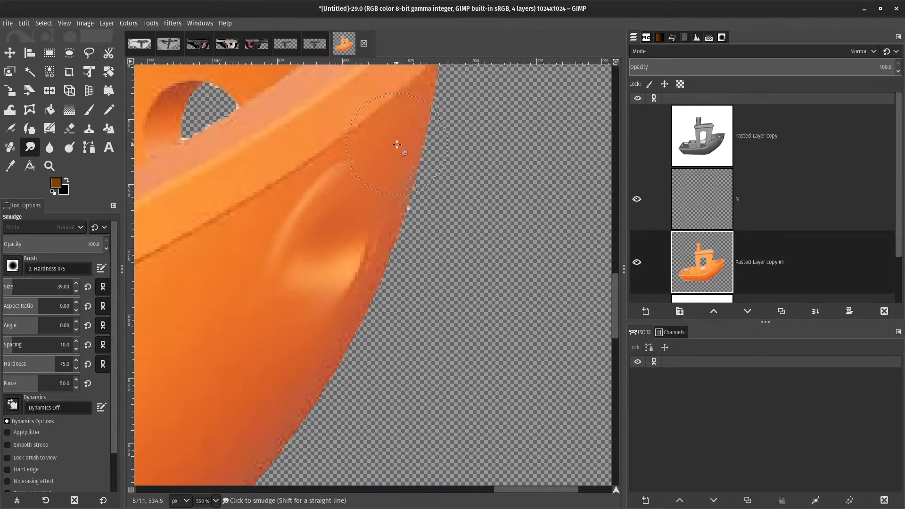
pyautogui.moveTo(397, 144)
pyautogui.mouseDown()
pyautogui.moveTo(259, 265)
pyautogui.moveTo(353, 179)
pyautogui.moveTo(252, 277)
pyautogui.moveTo(251, 299)
pyautogui.moveTo(352, 222)
pyautogui.moveTo(316, 314)
pyautogui.moveTo(389, 190)
pyautogui.moveTo(351, 302)
pyautogui.moveTo(409, 120)
pyautogui.mouseUp()
pyautogui.moveTo(379, 175); pyautogui.dragTo(313, 208)
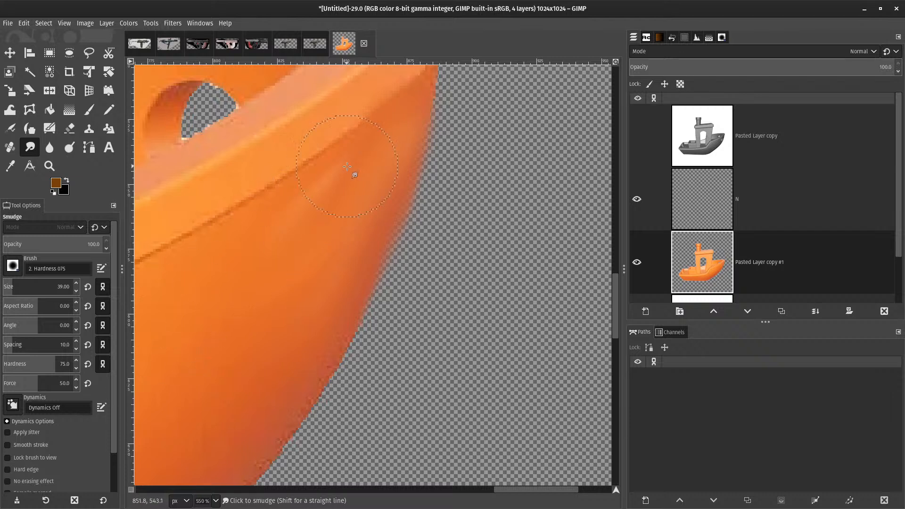
# - Smudge along the jagged lower edge of the hull below the bow to smooth it
pyautogui.moveTo(220, 348); pyautogui.dragTo(429, 144)
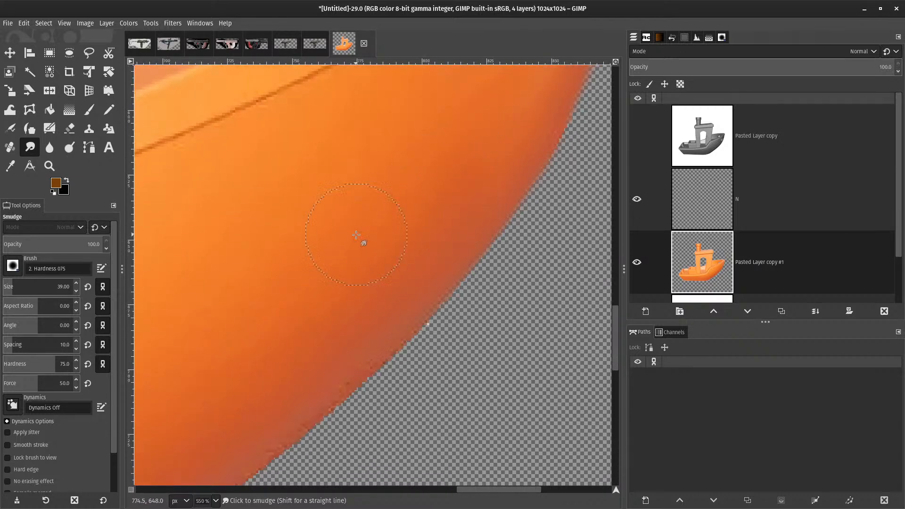
pyautogui.scroll(-2, 380, 228)
pyautogui.scroll(3, 401, 289)
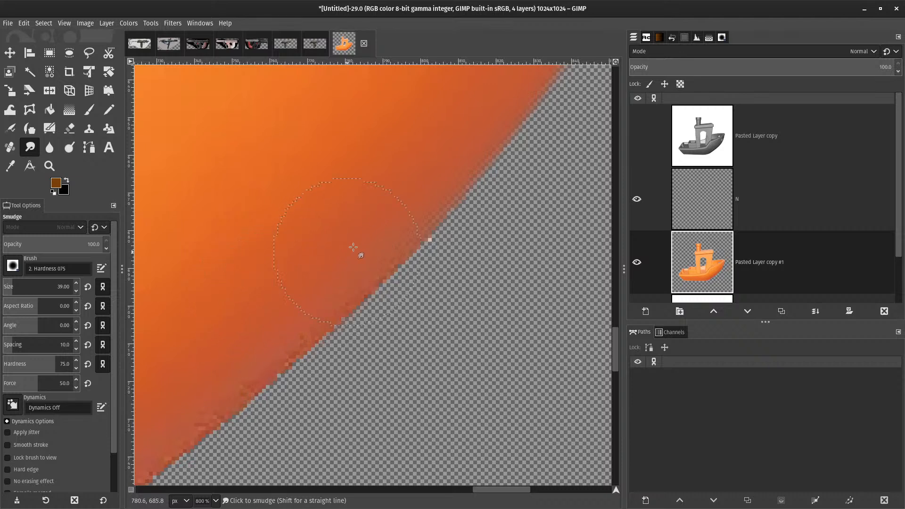
pyautogui.moveTo(273, 317); pyautogui.dragTo(414, 210)
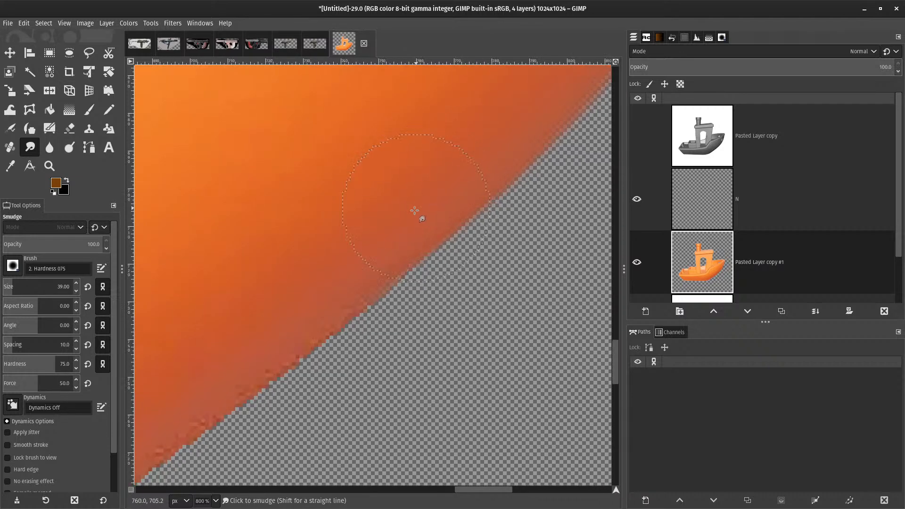
pyautogui.moveTo(363, 282)
pyautogui.mouseDown()
pyautogui.moveTo(176, 404)
pyautogui.moveTo(402, 260)
pyautogui.moveTo(416, 231)
pyautogui.mouseUp()
pyautogui.scroll(-2, 406, 174)
pyautogui.scroll(-1, 405, 175)
pyautogui.moveTo(486, 208); pyautogui.dragTo(538, 277)
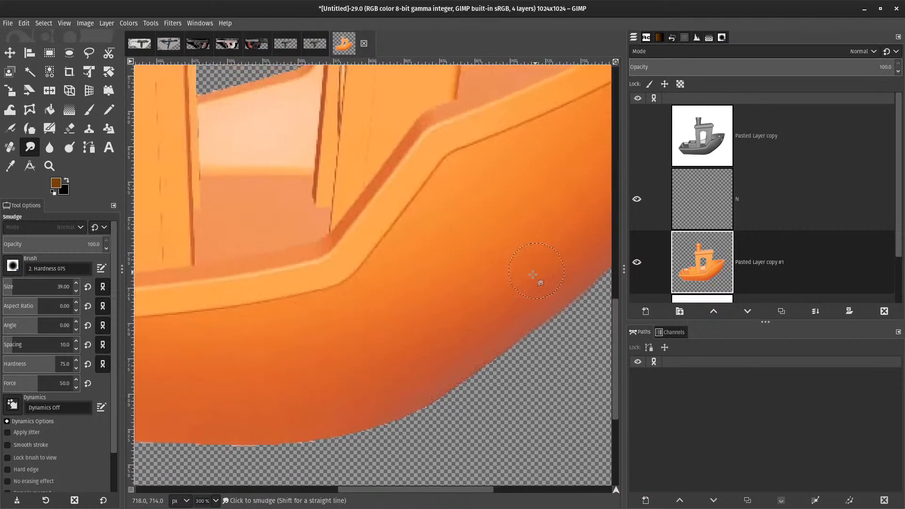
# - Pick the cabin's light orange as the foreground colour and smudge out the faint outline around the doorway arch
pyautogui.scroll(-2, 305, 177)
pyautogui.moveTo(306, 179); pyautogui.dragTo(352, 345)
pyautogui.scroll(3, 336, 161)
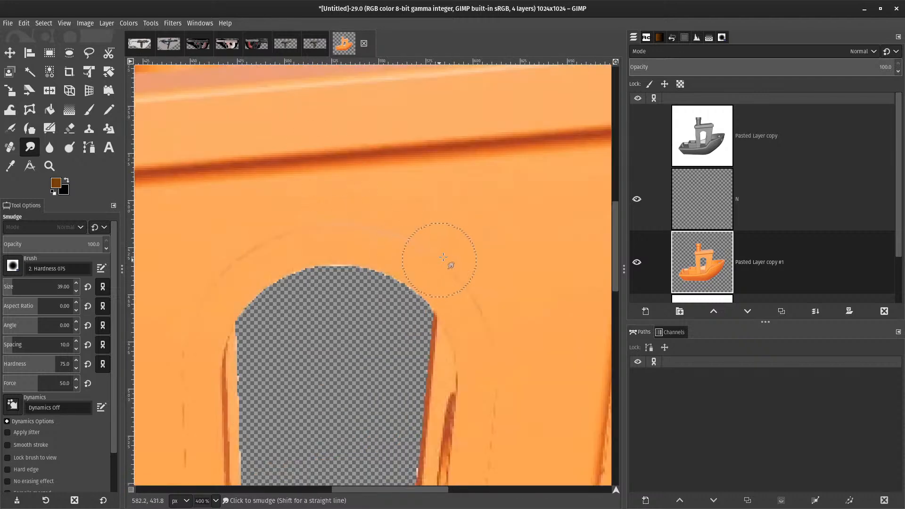
pyautogui.keyDown('ctrl'); pyautogui.click(349, 233); pyautogui.keyUp('ctrl')
pyautogui.keyDown('ctrl'); pyautogui.click(479, 205); pyautogui.keyUp('ctrl')
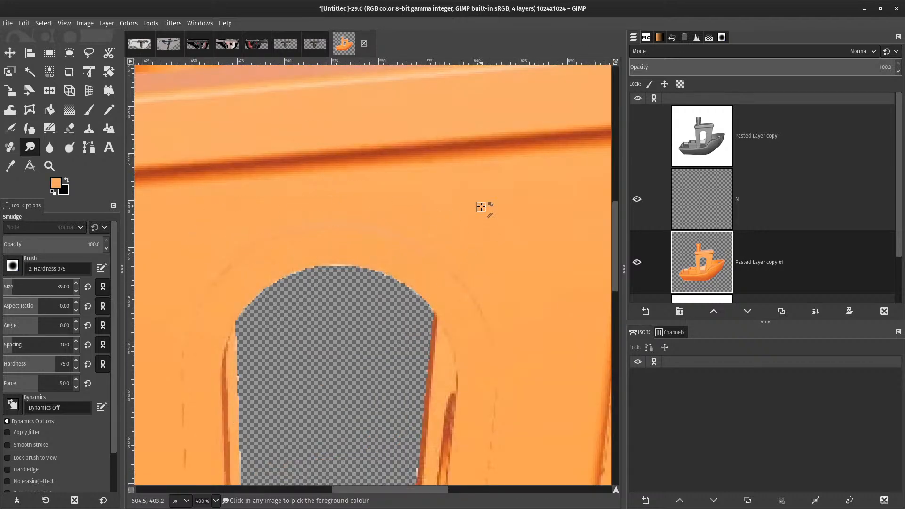
pyautogui.moveTo(436, 210)
pyautogui.mouseDown()
pyautogui.moveTo(266, 216)
pyautogui.moveTo(364, 214)
pyautogui.moveTo(326, 233)
pyautogui.mouseUp()
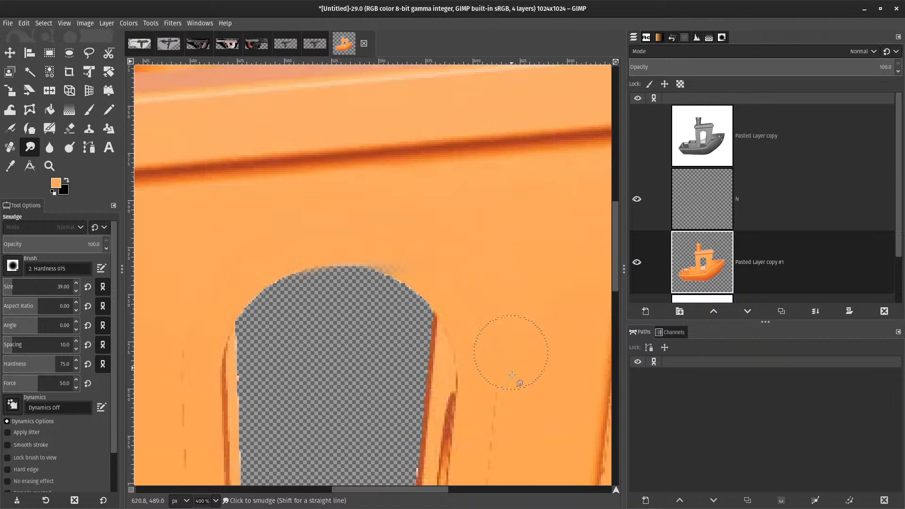
pyautogui.scroll(-2, 417, 288)
pyautogui.moveTo(416, 288); pyautogui.dragTo(427, 188)
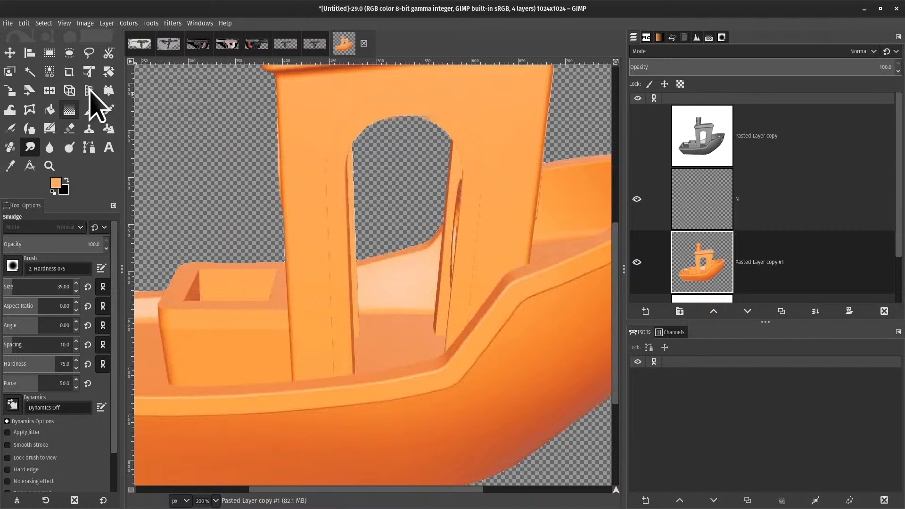
# - Switch to the Move tool and shift the orange boat layer up and left, partly beyond the canvas edge
pyautogui.click(151, 23)
pyautogui.moveTo(172, 47)
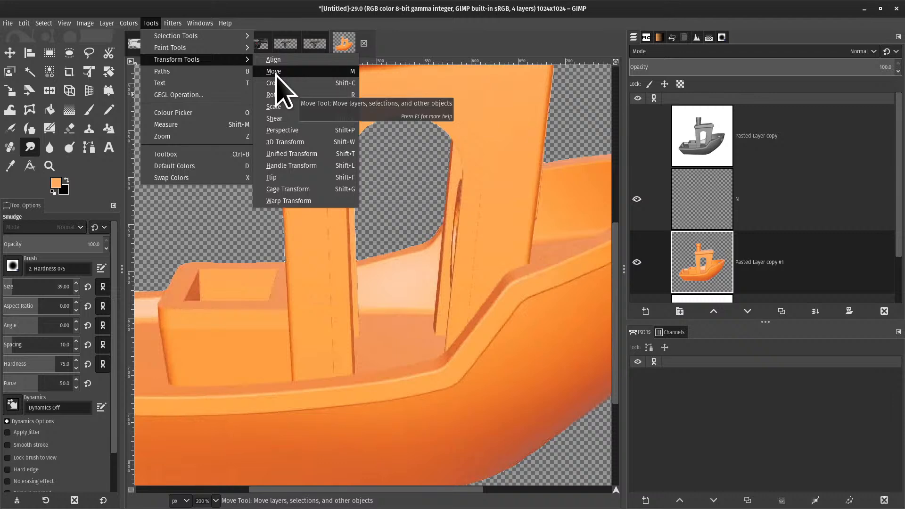
pyautogui.scroll(-5, 306, 182)
pyautogui.scroll(-2, 306, 178)
pyautogui.scroll(1, 285, 285)
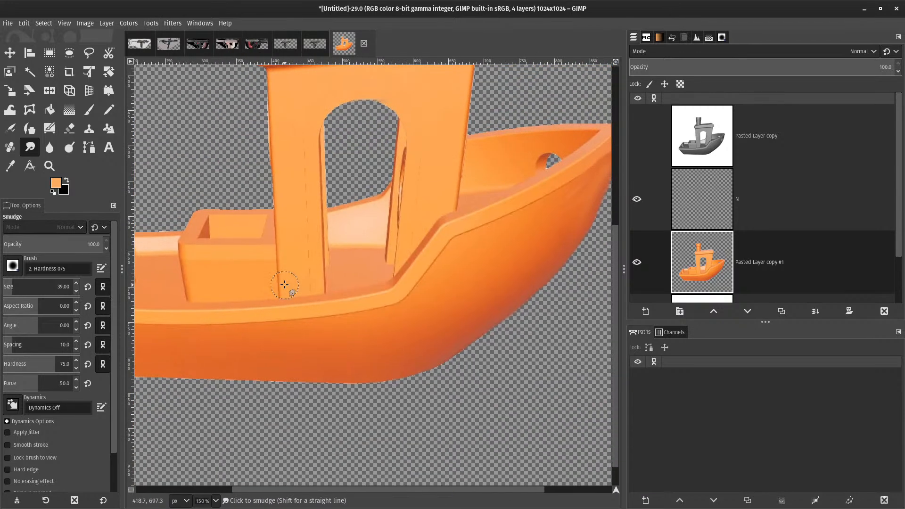
pyautogui.press('m')
pyautogui.moveTo(276, 279)
pyautogui.mouseDown()
pyautogui.moveTo(262, 309)
pyautogui.moveTo(282, 293)
pyautogui.moveTo(259, 263)
pyautogui.moveTo(299, 212)
pyautogui.mouseUp()
pyautogui.scroll(-3, 299, 212)
pyautogui.moveTo(351, 260); pyautogui.dragTo(246, 181)
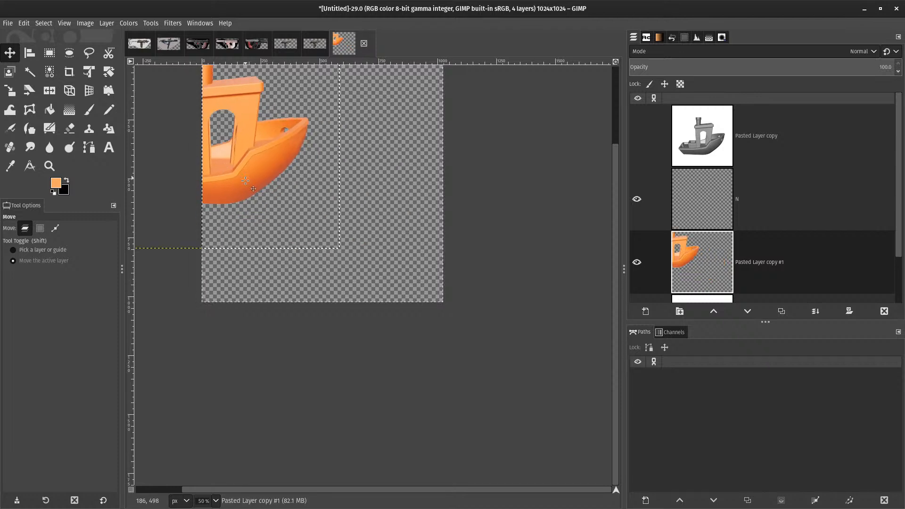
# - Change the Move tool's target from the layer to paths
pyautogui.press('alt')
pyautogui.press('alt')
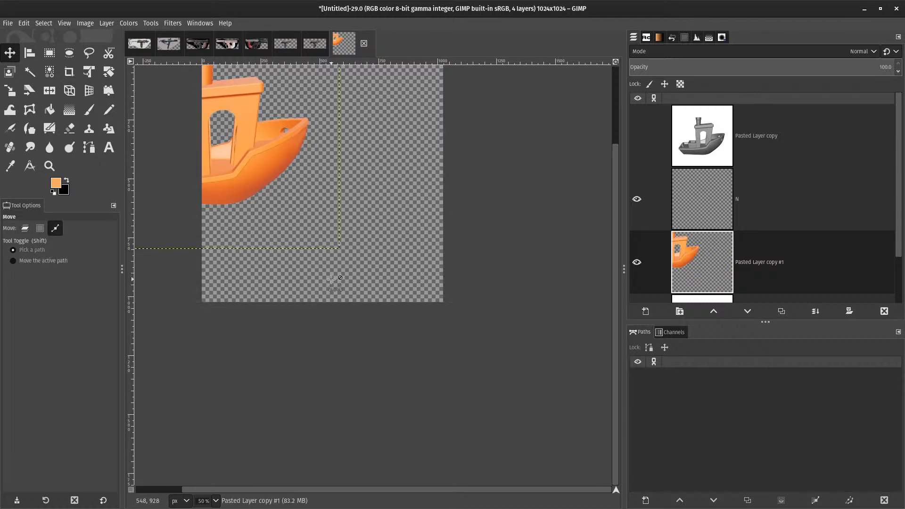
# - Set the Move tool's target back to the layer, shift the orange boat once more and undo all its moves
pyautogui.press('alt')
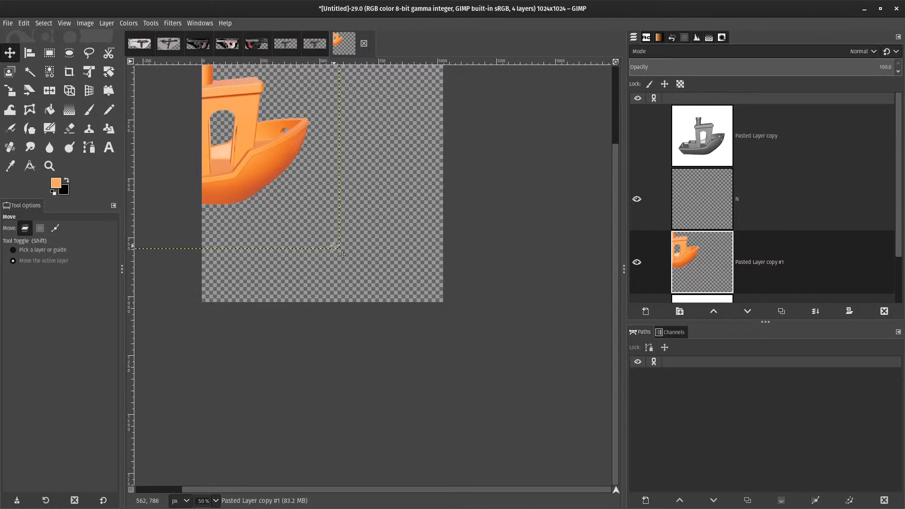
pyautogui.moveTo(282, 155); pyautogui.dragTo(404, 245)
pyautogui.hotkey('ctrl', 'z')
pyautogui.hotkey('ctrl', 'a')
pyautogui.hotkey('ctrl', 'z')
pyautogui.hotkey('ctrl', 'z')
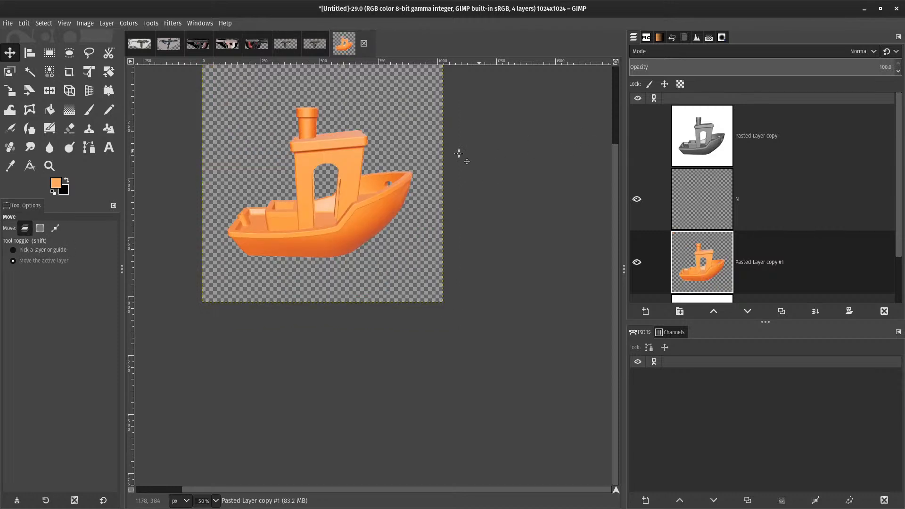
pyautogui.scroll(3, 407, 212)
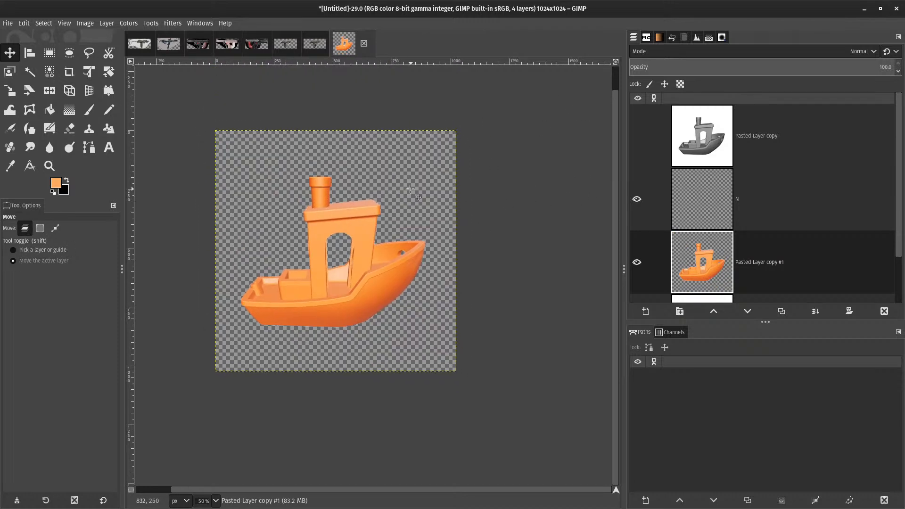
# - Outline the whole orange boat with Free Select, cut it and paste it back as a floating selection
pyautogui.press('f')
pyautogui.moveTo(385, 172); pyautogui.dragTo(220, 265)
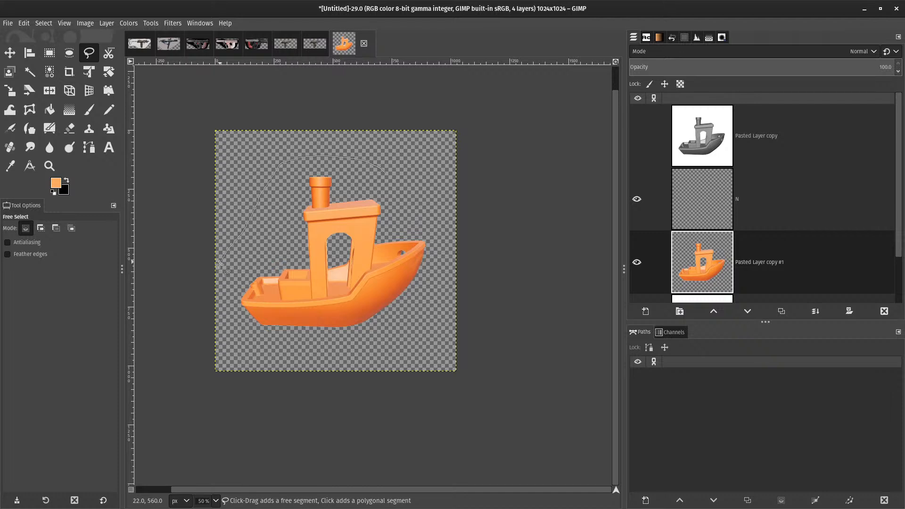
pyautogui.moveTo(317, 348)
pyautogui.mouseDown()
pyautogui.moveTo(420, 317)
pyautogui.moveTo(439, 242)
pyautogui.mouseUp()
pyautogui.moveTo(391, 176); pyautogui.dragTo(387, 173)
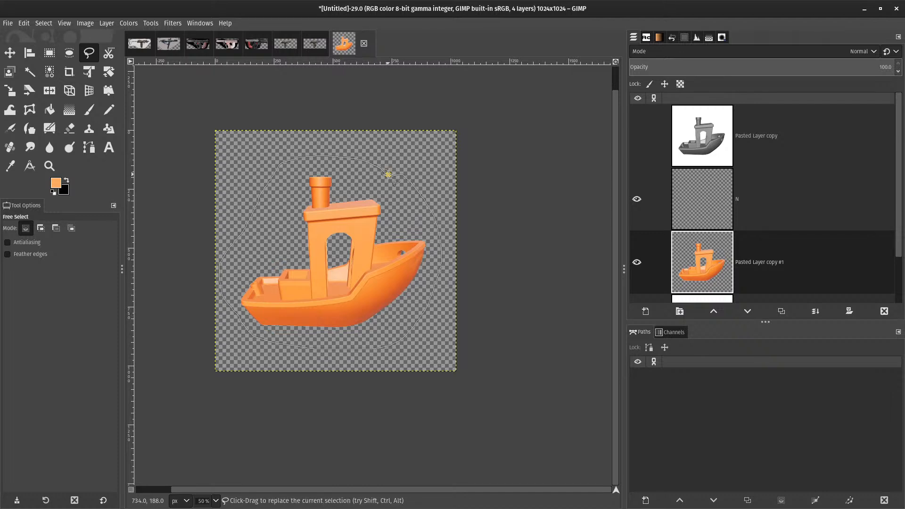
pyautogui.press('Return')
pyautogui.hotkey('ctrl', 'x')
pyautogui.hotkey('ctrl', 'v')
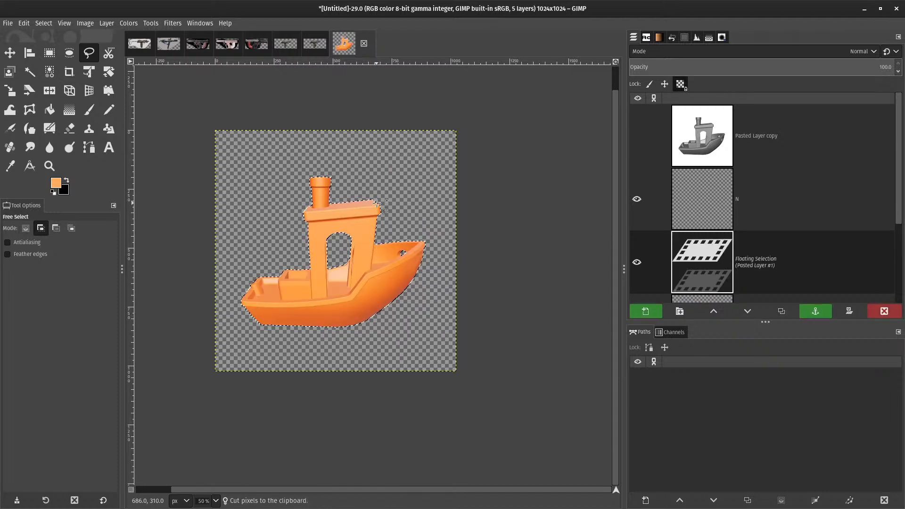
# - Try moving the floating boat with the Move tool and undo the shift
pyautogui.press('m')
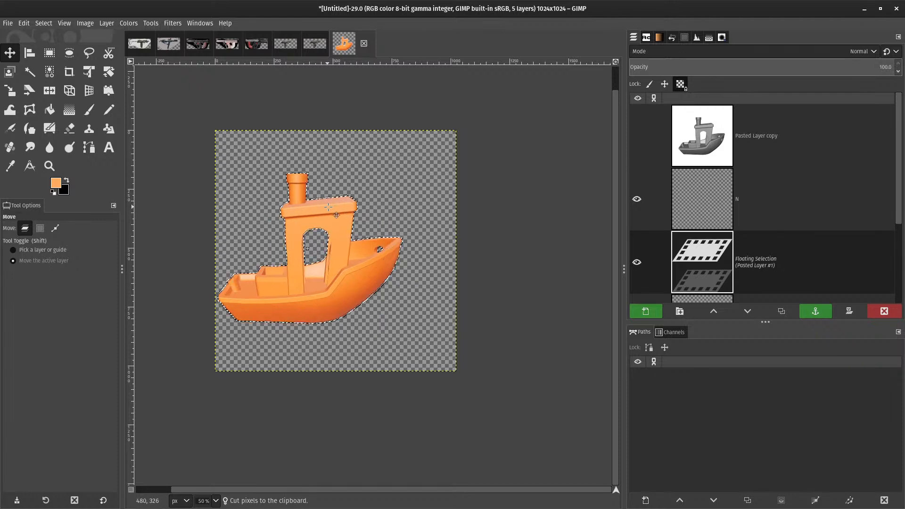
pyautogui.moveTo(409, 305); pyautogui.dragTo(364, 216)
pyautogui.hotkey('ctrl', 'z')
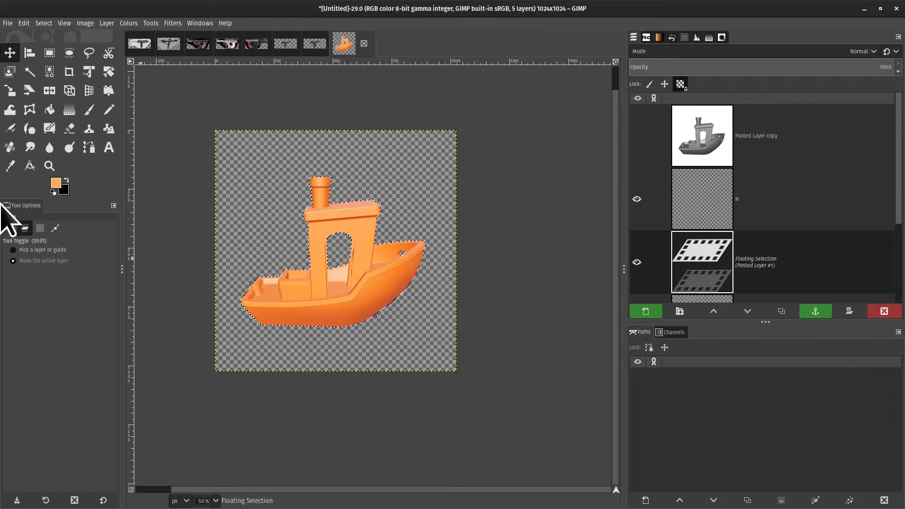
# - Try the Crop tool by drawing a crop rectangle of about 882 × 826 px around the boat, and cancel it
pyautogui.click(157, 25)
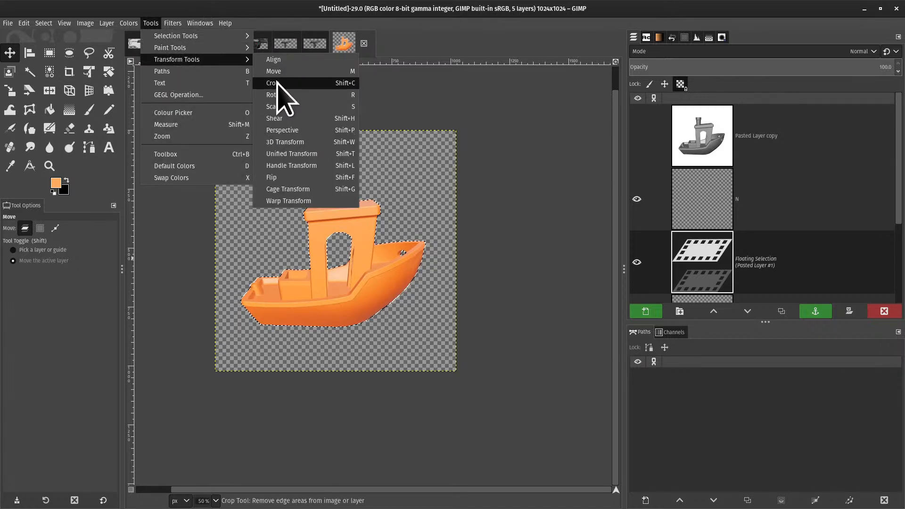
pyautogui.click(277, 83)
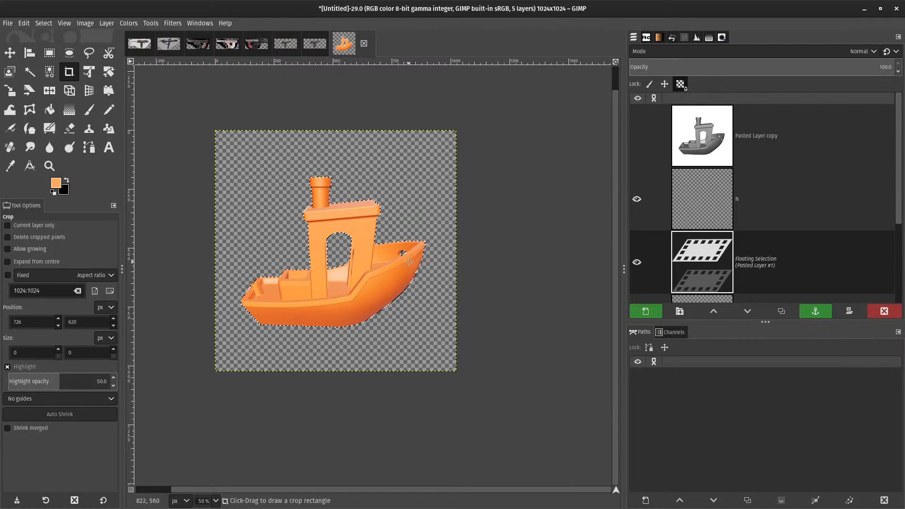
pyautogui.moveTo(208, 299); pyautogui.dragTo(410, 261)
pyautogui.moveTo(246, 177); pyautogui.dragTo(455, 392)
pyautogui.press('Escape')
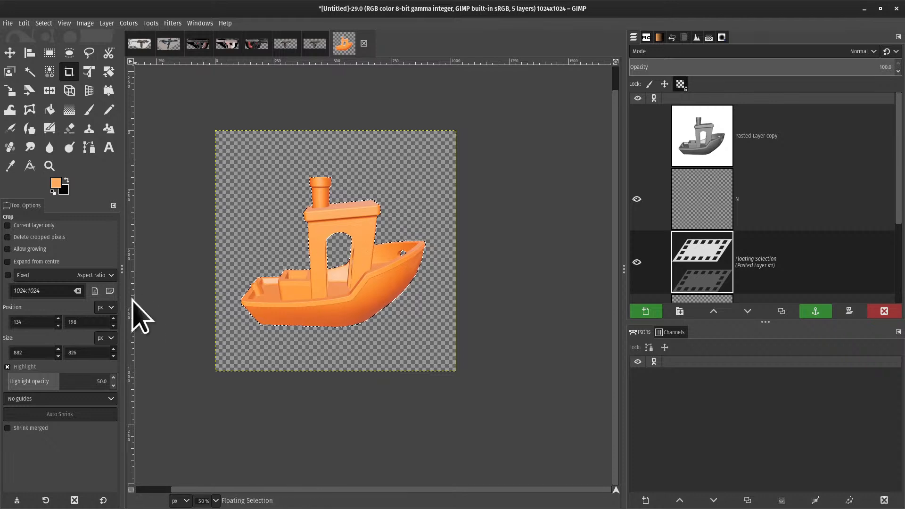
# - Try the Shear tool on the floating boat in two different directions, undoing each shear
pyautogui.click(150, 25)
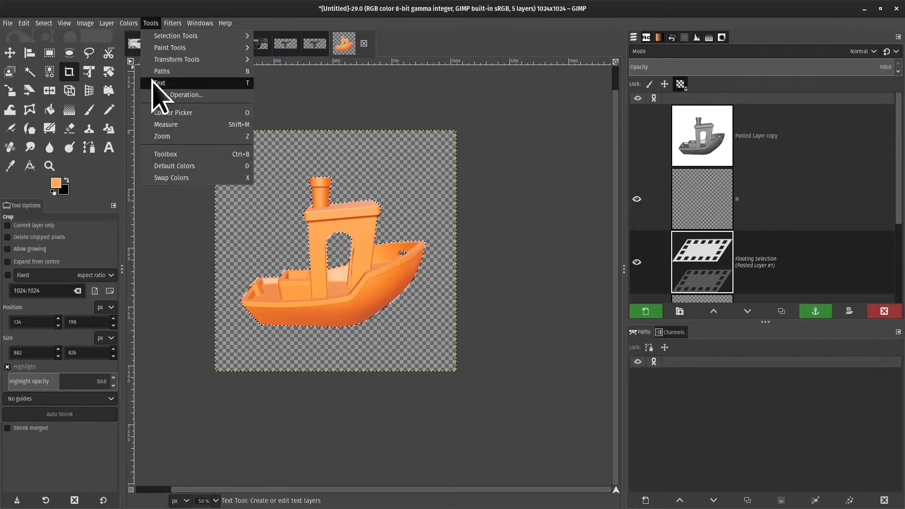
pyautogui.moveTo(158, 60)
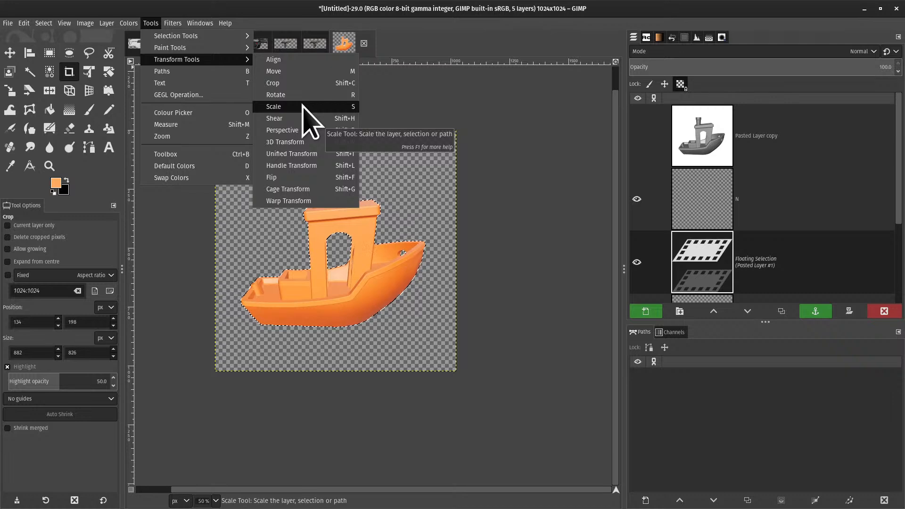
pyautogui.click(307, 118)
pyautogui.moveTo(306, 160); pyautogui.dragTo(342, 201)
pyautogui.hotkey('ctrl', 'z')
pyautogui.moveTo(452, 276); pyautogui.dragTo(392, 224)
pyautogui.hotkey('ctrl', 'z')
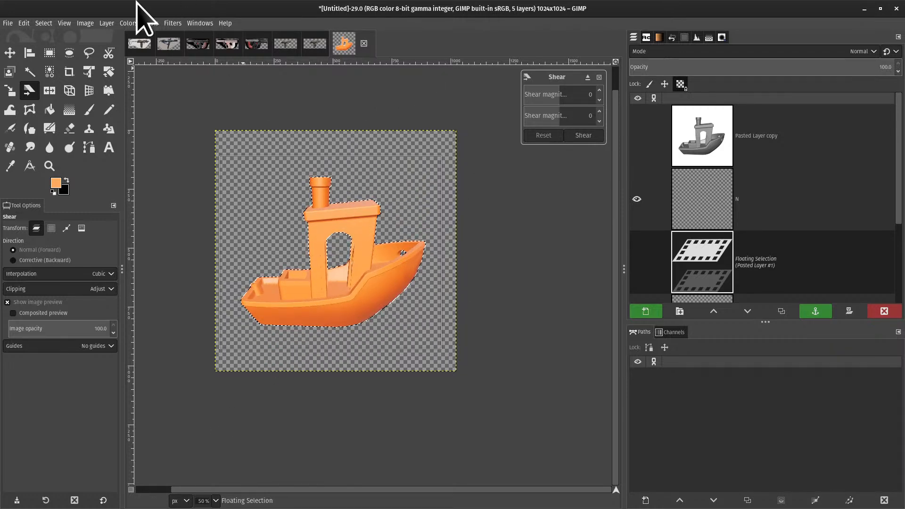
# - Try reshaping the floating boat with Unified Transform from its upper-right corner and upper edge, undoing each change
pyautogui.click(151, 23)
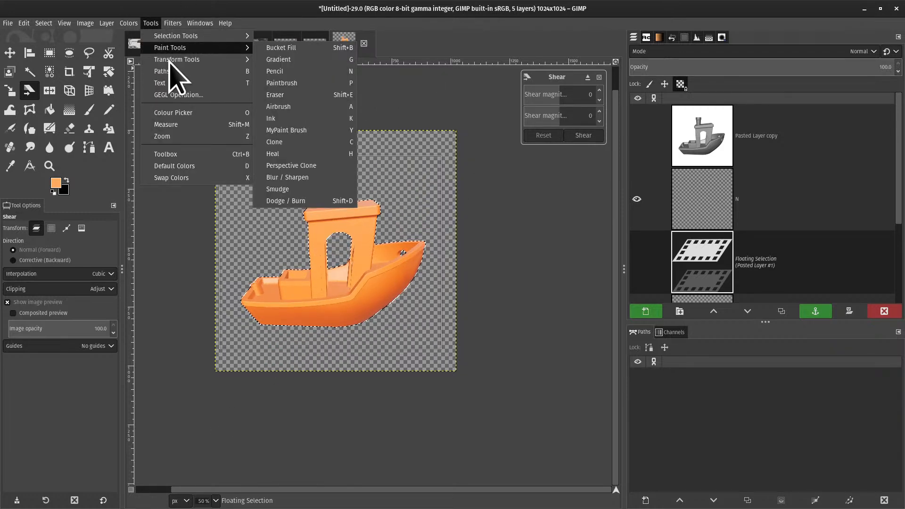
pyautogui.moveTo(175, 60)
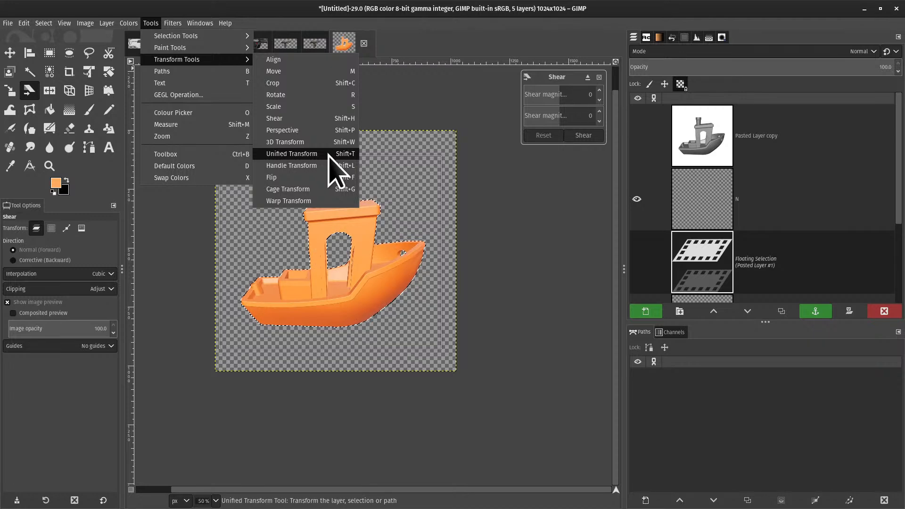
pyautogui.click(307, 154)
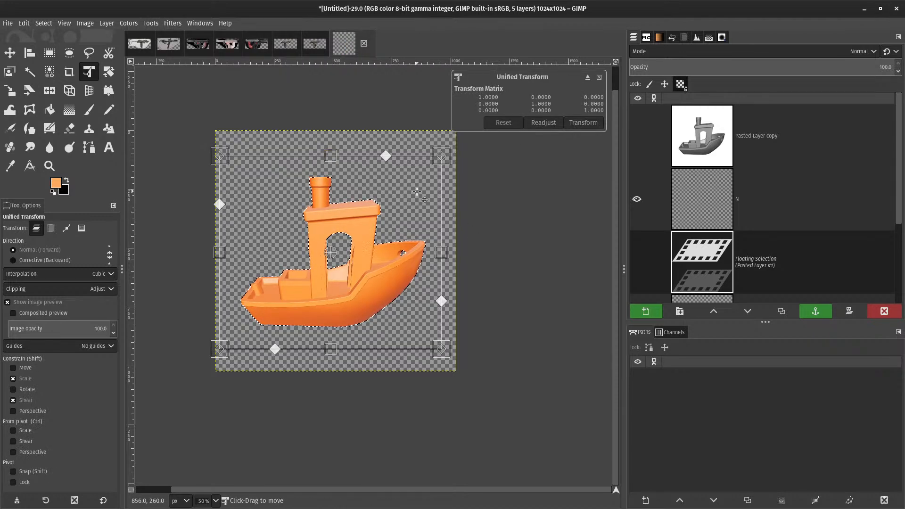
pyautogui.moveTo(442, 157); pyautogui.dragTo(473, 149)
pyautogui.hotkey('ctrl', 'z')
pyautogui.moveTo(392, 161); pyautogui.dragTo(345, 157)
pyautogui.hotkey('ctrl', 'z')
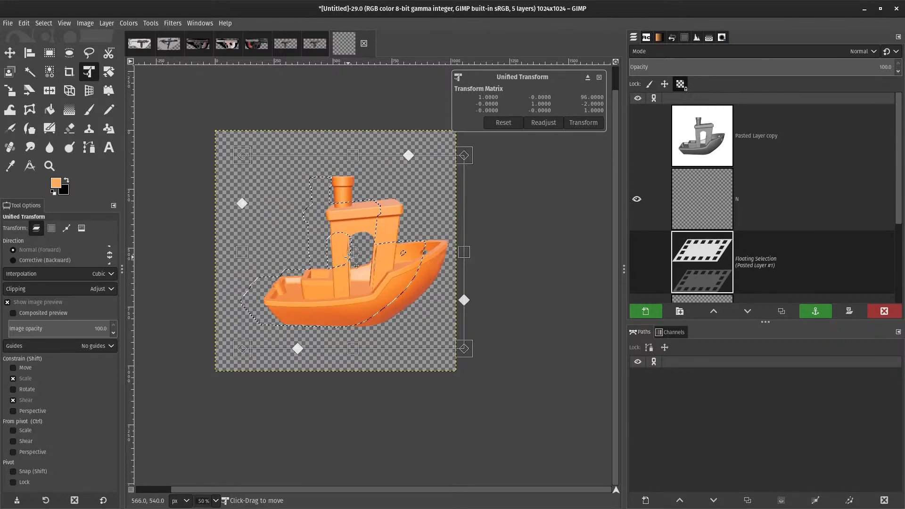
# - Shift the floating boat to about 100 px right of its original place, try rotating it slightly clockwise and undo the rotation
pyautogui.moveTo(352, 246); pyautogui.dragTo(353, 245)
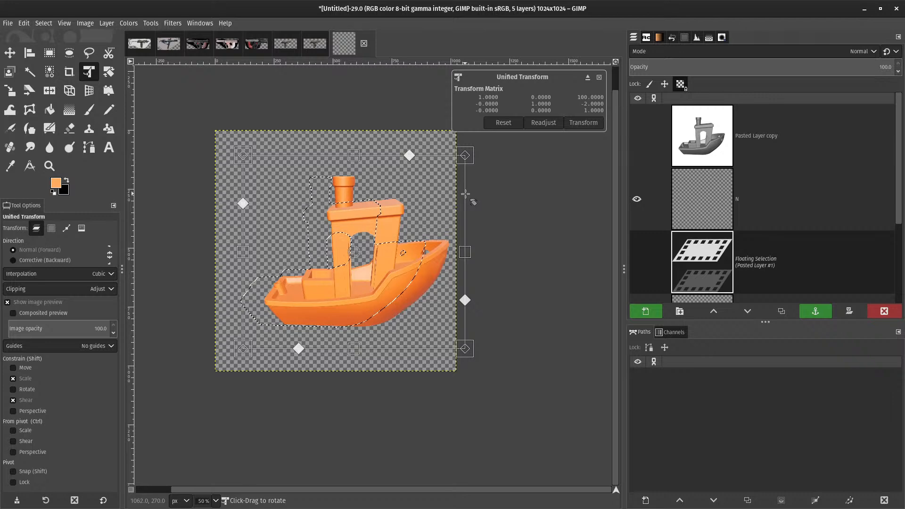
pyautogui.moveTo(465, 194); pyautogui.dragTo(427, 222)
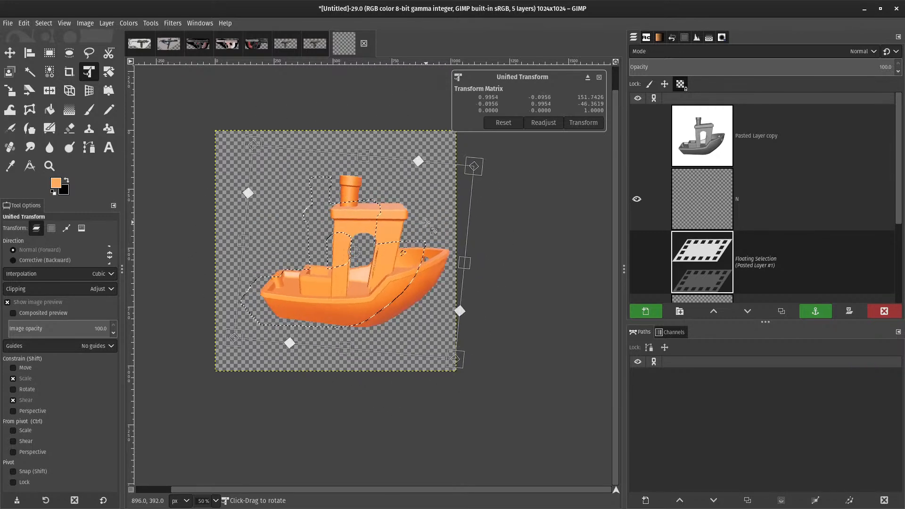
pyautogui.hotkey('ctrl', 'z')
# - Try distorting the boat's perspective from its upper-left and lower-left corners, undo the distortions and reset the Unified Transform
pyautogui.moveTo(240, 161); pyautogui.dragTo(239, 130)
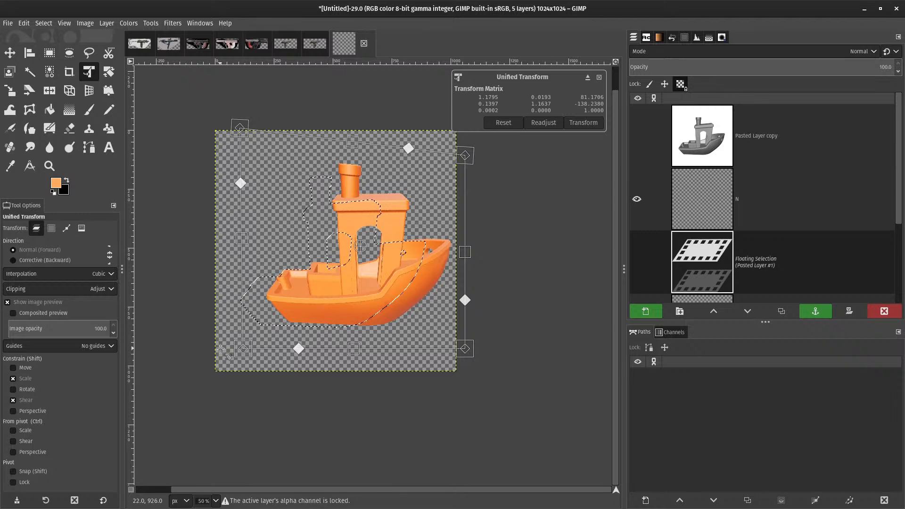
pyautogui.moveTo(220, 349); pyautogui.dragTo(113, 388)
pyautogui.moveTo(238, 129); pyautogui.dragTo(291, 247)
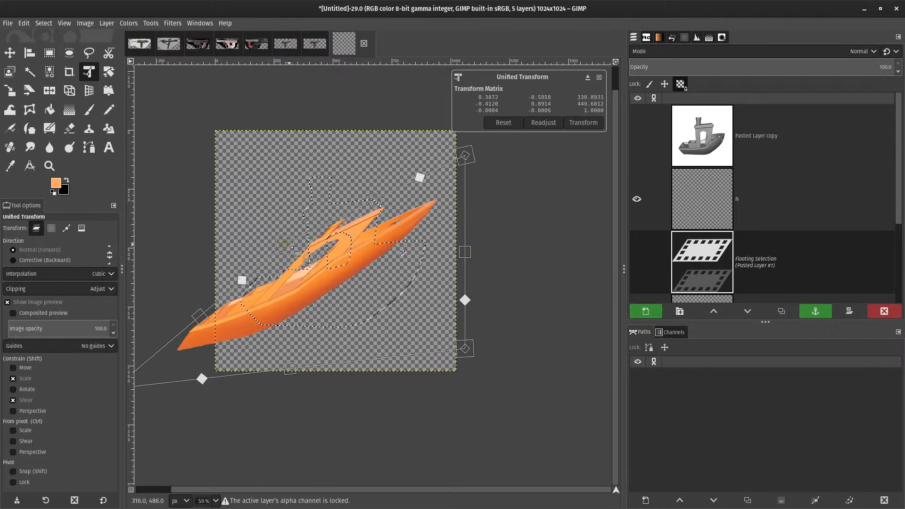
pyautogui.hotkey('ctrl', 'z')
pyautogui.hotkey('ctrl', 'z')
pyautogui.hotkey('ctrl', 'z')
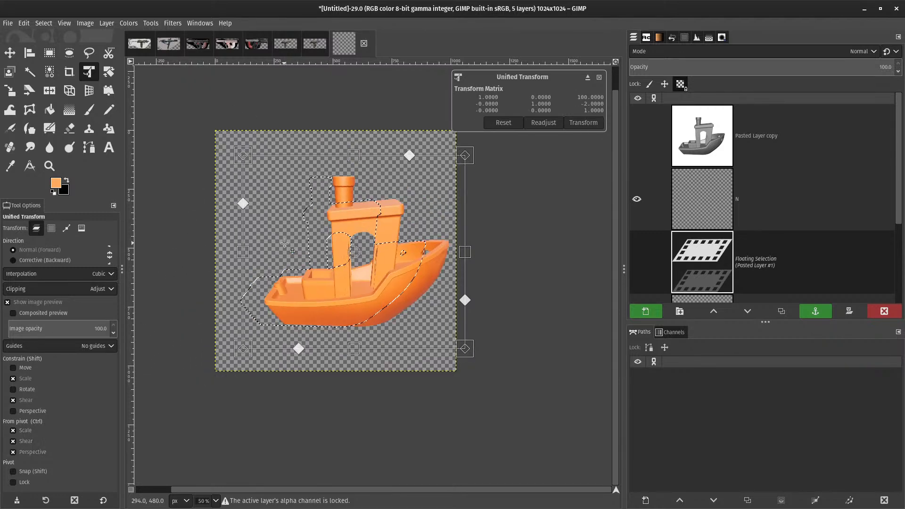
pyautogui.hotkey('ctrl', 'z')
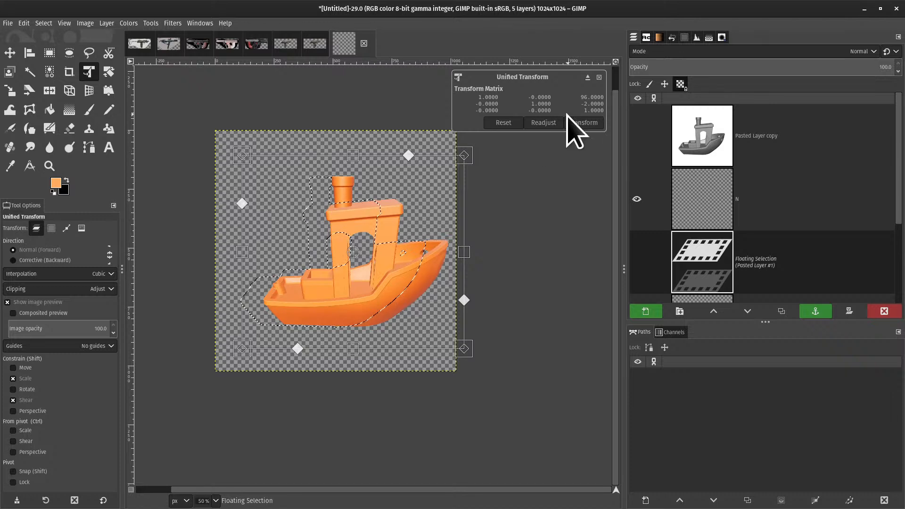
pyautogui.click(504, 123)
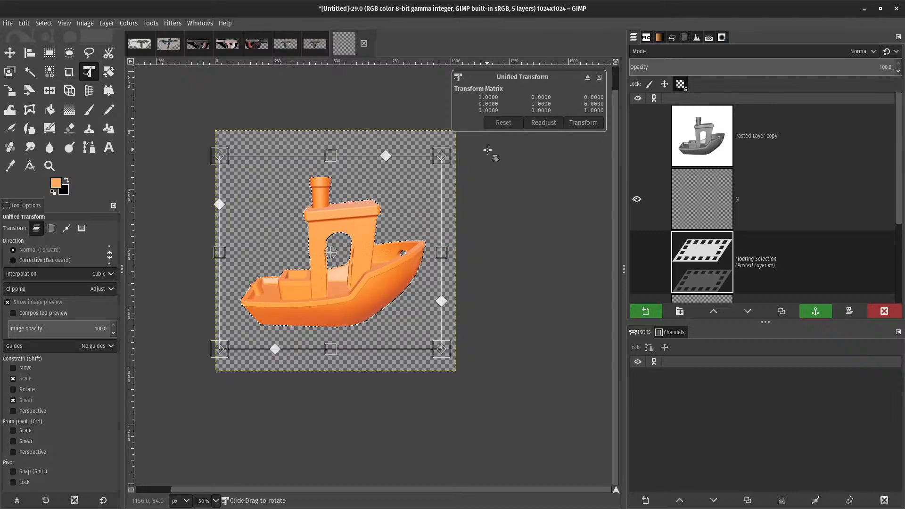
# - Anchor the floating boat onto its layer and activate the Warp Transform tool
pyautogui.hotkey('ctrl', 'h')
pyautogui.click(150, 23)
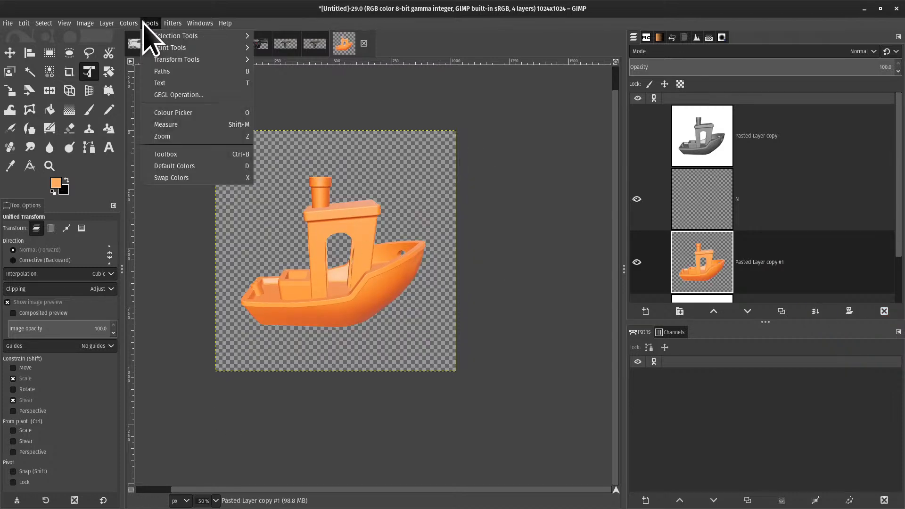
pyautogui.moveTo(184, 60)
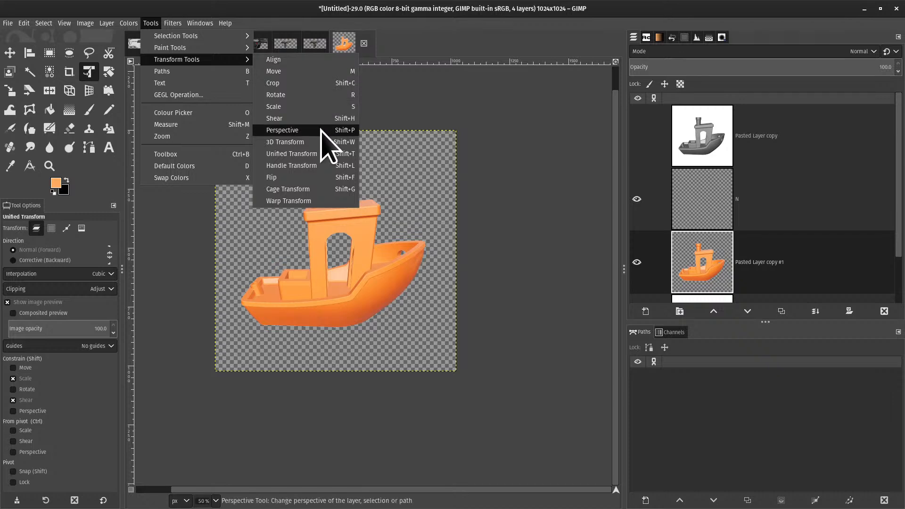
pyautogui.click(333, 201)
pyautogui.click(204, 271)
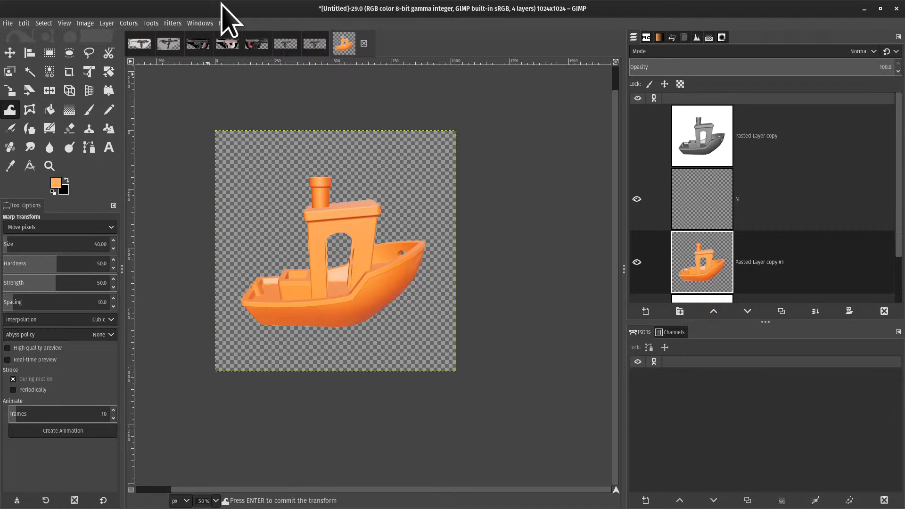
# - Switch to the Cage Transform tool and draw a closed cage of points around the orange boat
pyautogui.click(173, 23)
pyautogui.moveTo(151, 25)
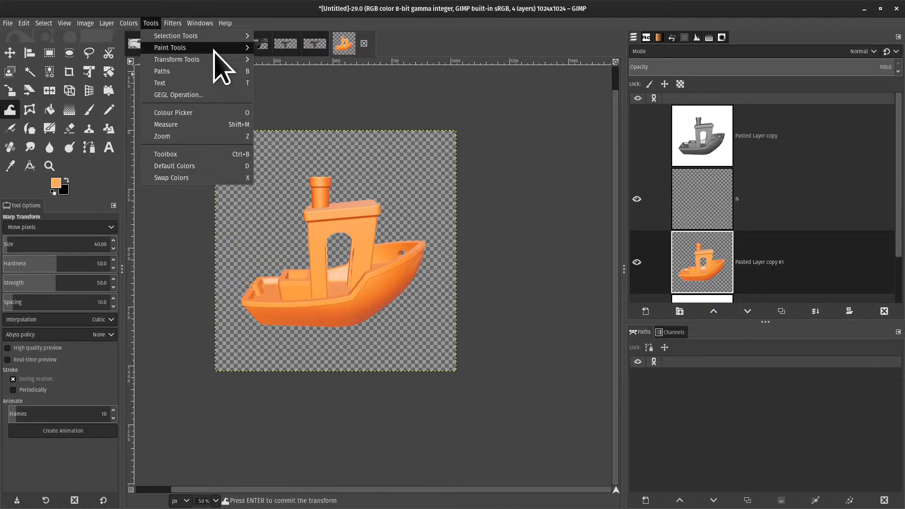
pyautogui.click(299, 198)
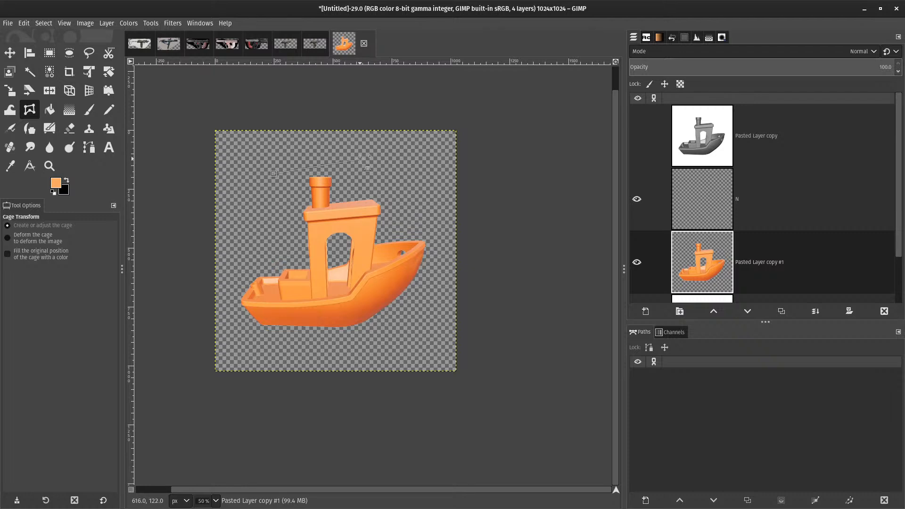
pyautogui.click(425, 309)
pyautogui.click(354, 348)
pyautogui.click(248, 214)
pyautogui.click(273, 174)
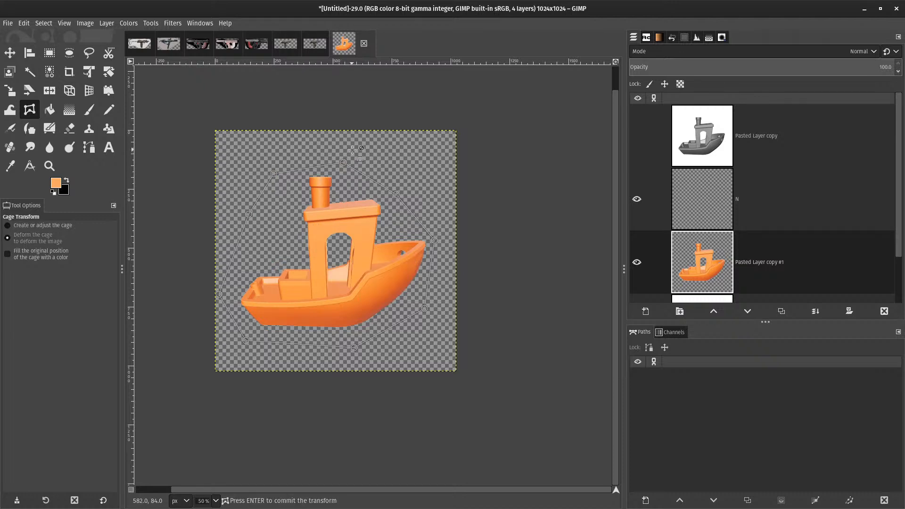
# - Move the cage points above, behind and below the boat to stretch its funnel, cabin and stern
pyautogui.moveTo(344, 162); pyautogui.dragTo(349, 154)
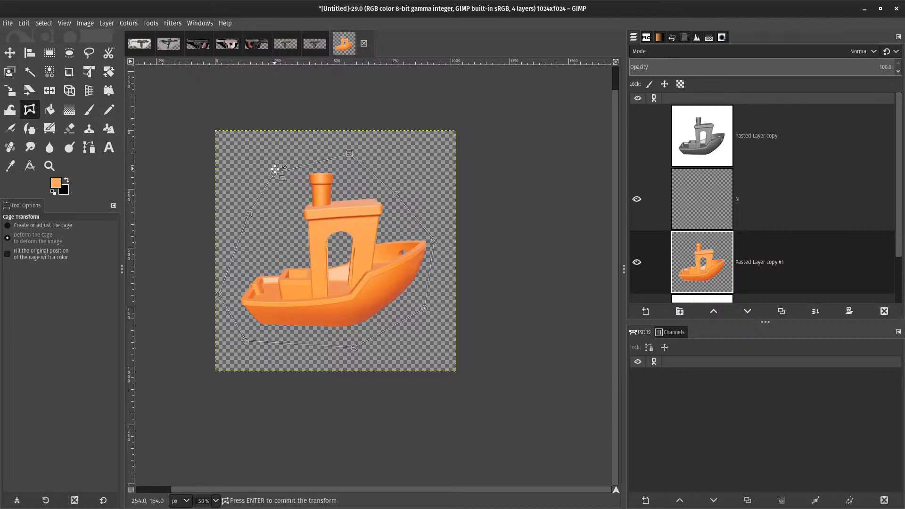
pyautogui.moveTo(274, 168); pyautogui.dragTo(259, 151)
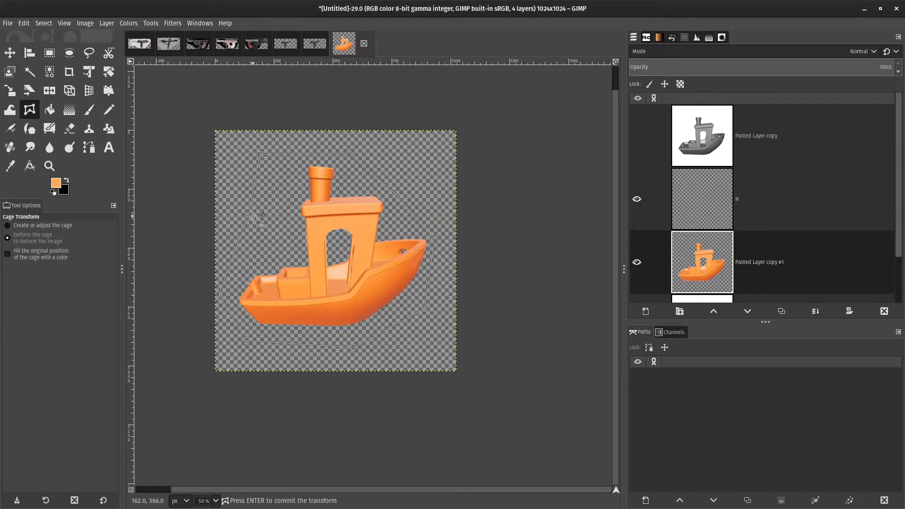
pyautogui.moveTo(248, 215); pyautogui.dragTo(228, 212)
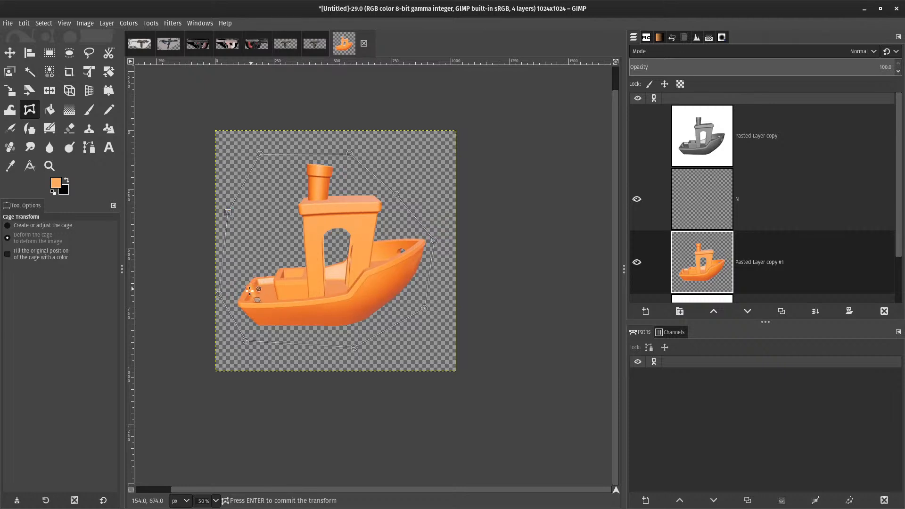
pyautogui.moveTo(219, 295); pyautogui.dragTo(231, 288)
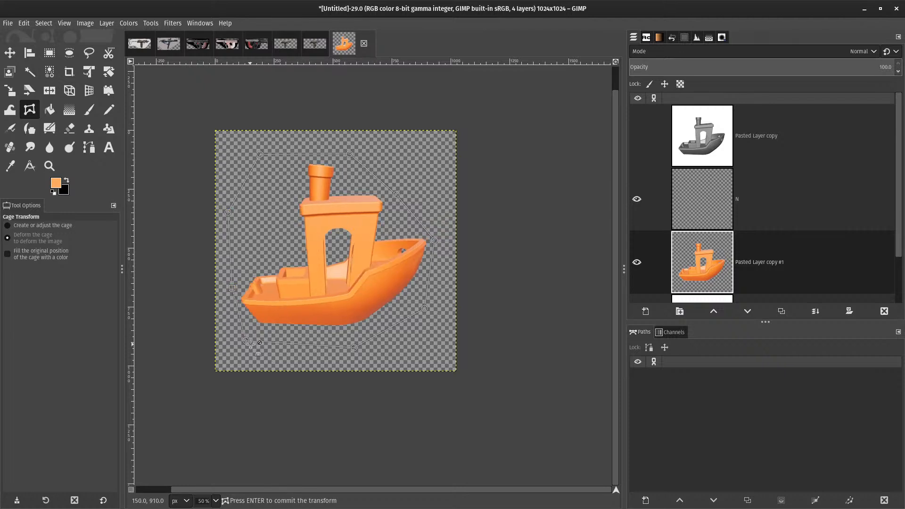
pyautogui.moveTo(246, 341); pyautogui.dragTo(218, 373)
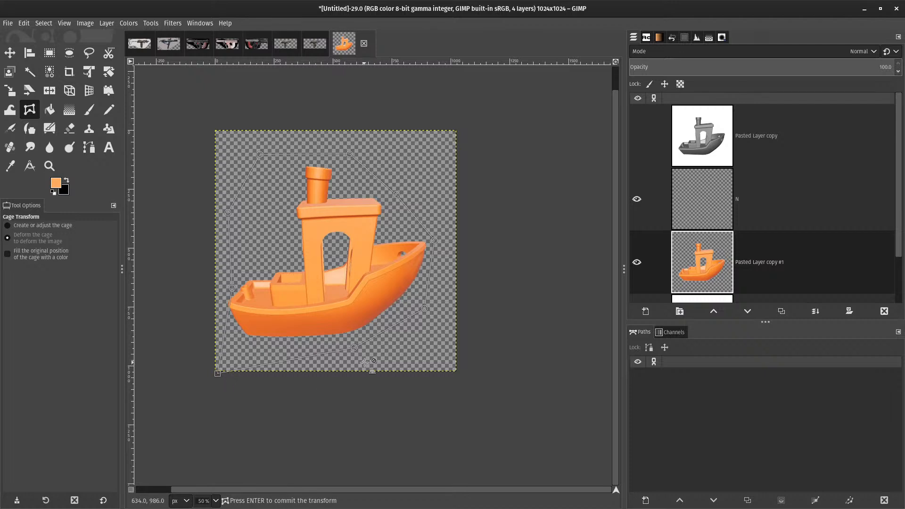
pyautogui.moveTo(355, 348); pyautogui.dragTo(350, 335)
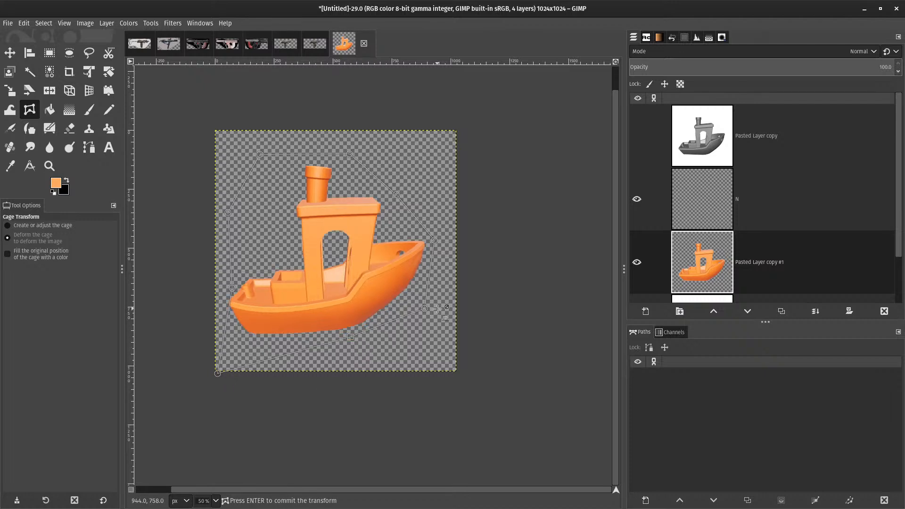
# - Pull the cage points around the bow and beside the cabin to bend the boat, and apply the Cage Transform
pyautogui.moveTo(424, 309); pyautogui.dragTo(479, 362)
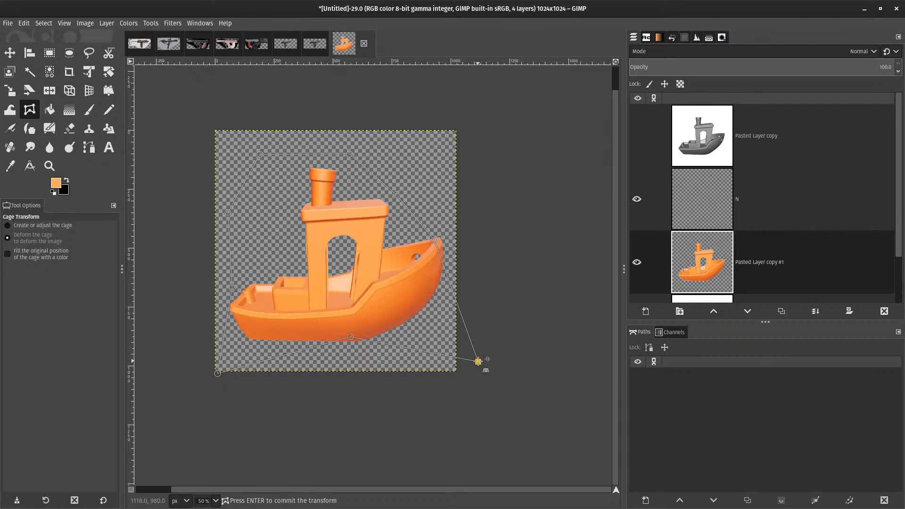
pyautogui.moveTo(434, 240); pyautogui.dragTo(401, 253)
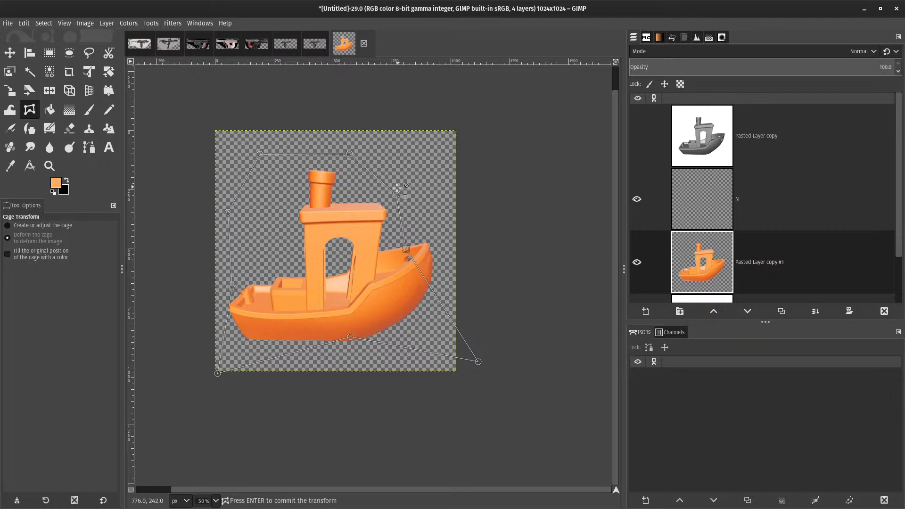
pyautogui.moveTo(396, 194); pyautogui.dragTo(377, 216)
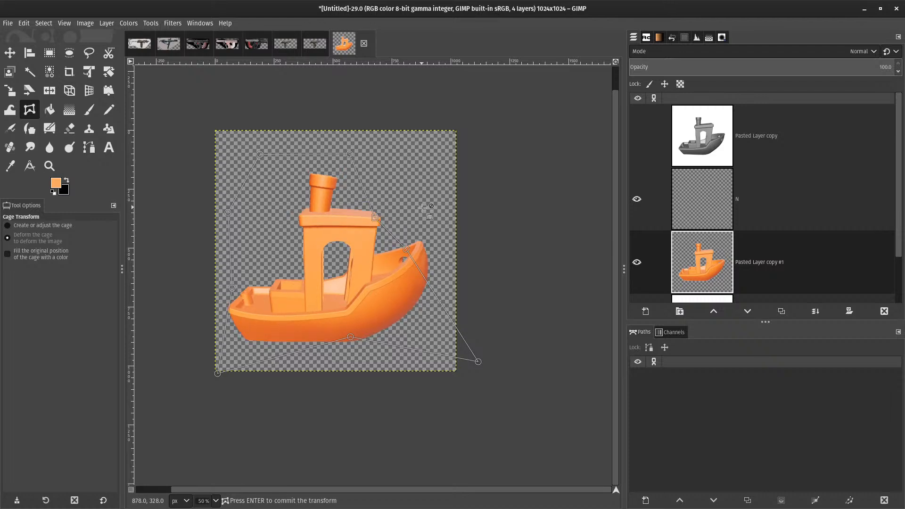
pyautogui.press('Return')
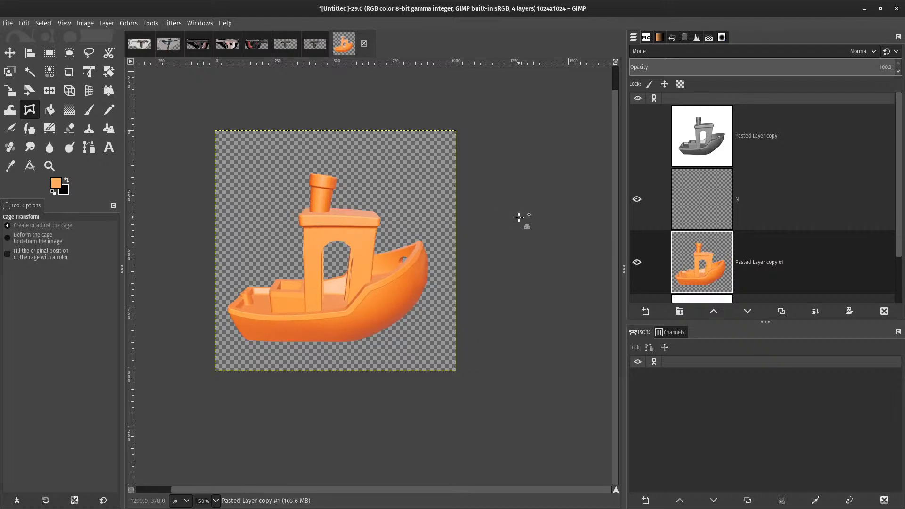
# - Undo the Cage Transform after toggling it for comparison, and discard the pasted floating selection
pyautogui.hotkey('ctrl', 'z')
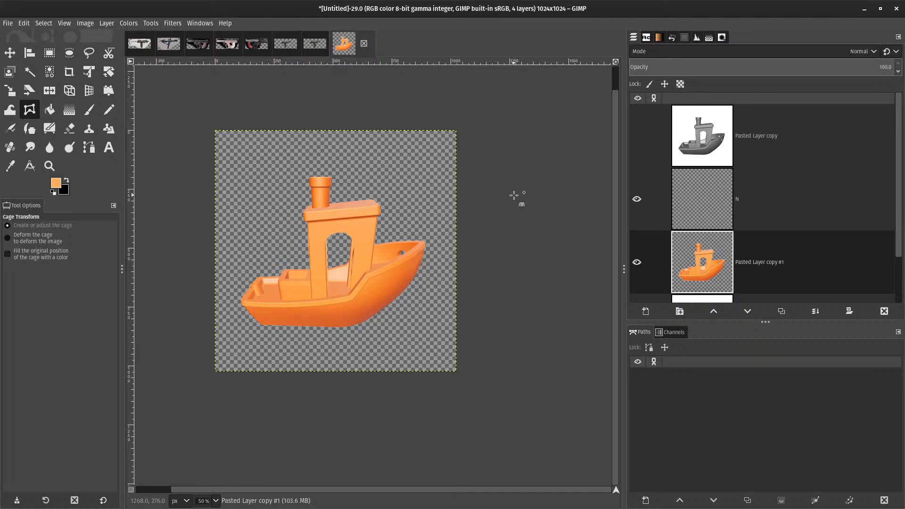
pyautogui.hotkey('ctrl', 'y')
pyautogui.hotkey('ctrl', 'z')
pyautogui.hotkey('ctrl', 'v')
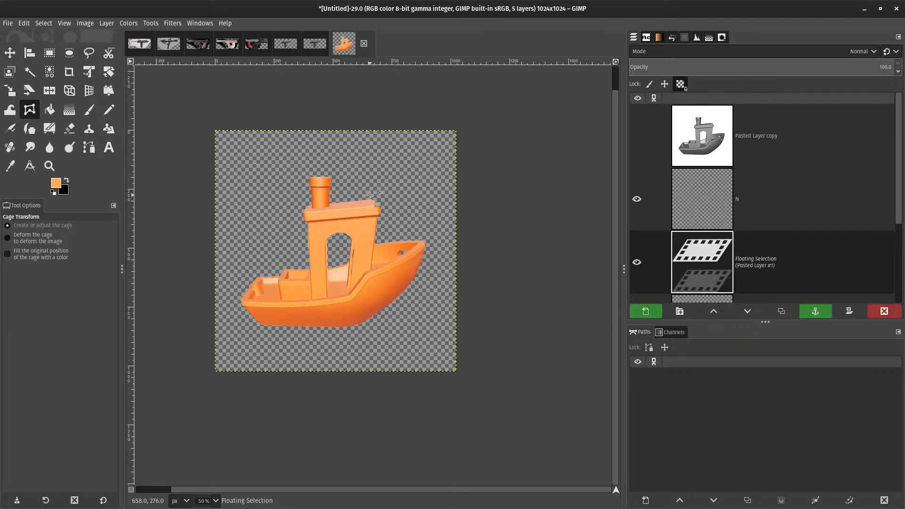
pyautogui.hotkey('shift', 'ctrl', 'n')
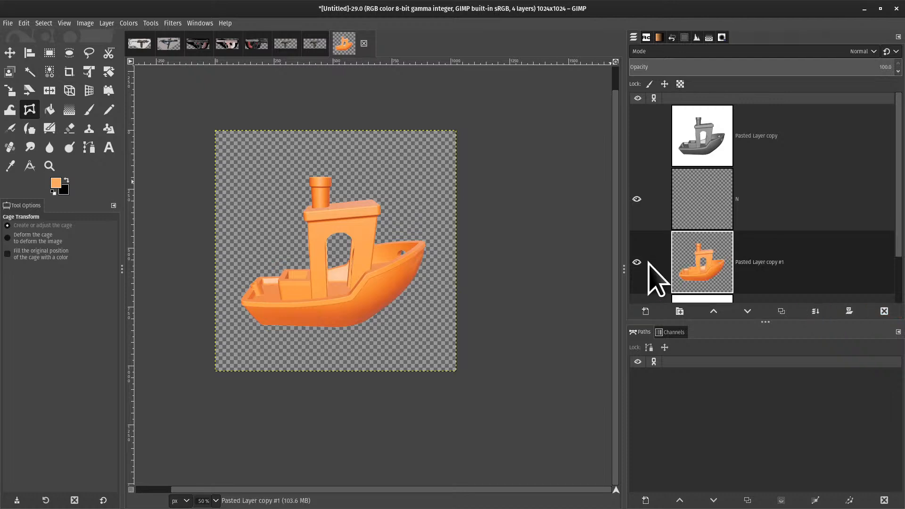
# - Rotate the boat with 3D Transform to about X 35.13, Y -54.00 and Z 16.69, and apply it
pyautogui.click(172, 23)
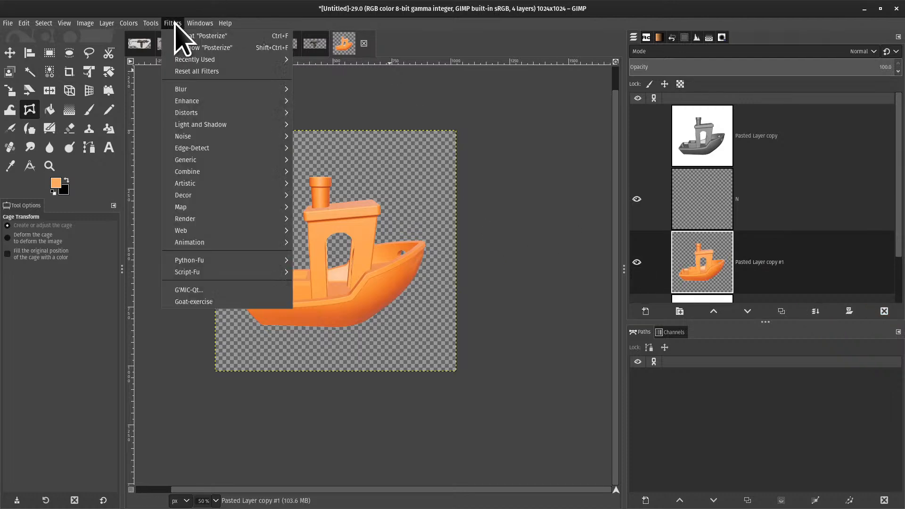
pyautogui.moveTo(162, 60)
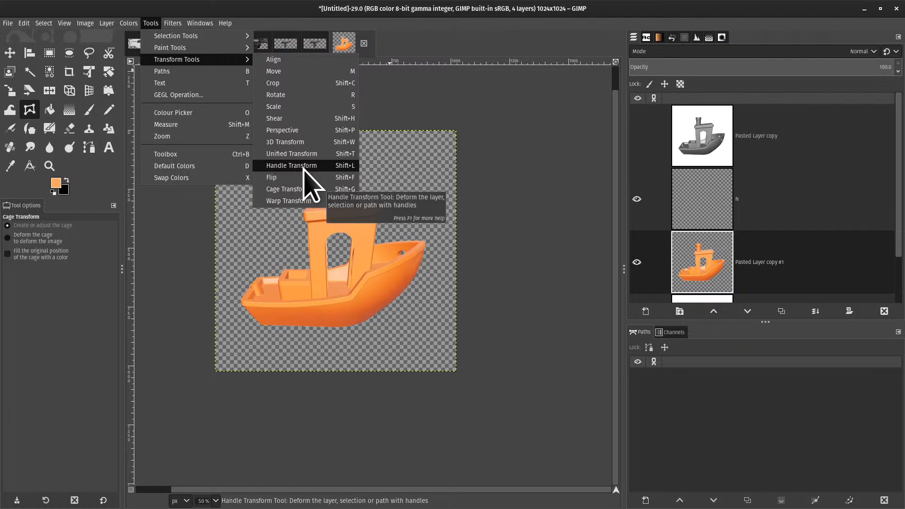
pyautogui.click(285, 142)
pyautogui.moveTo(489, 269); pyautogui.dragTo(615, 346)
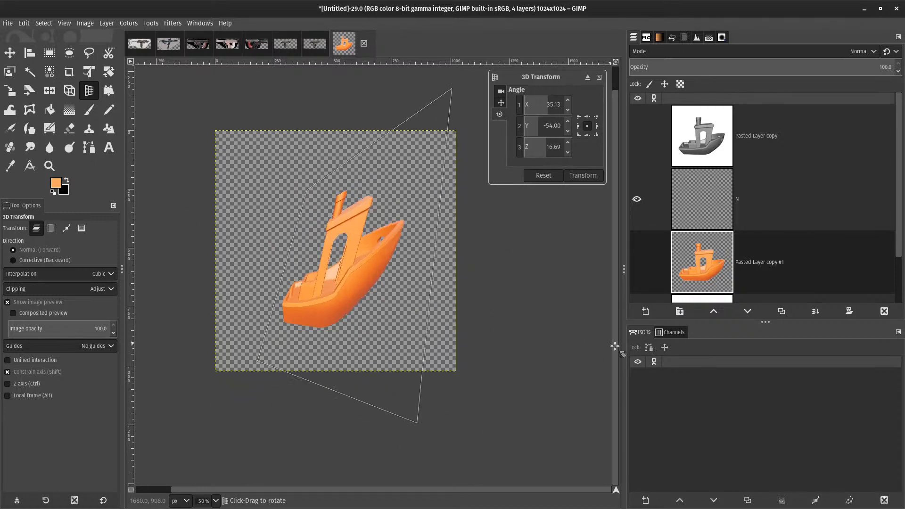
pyautogui.press('Return')
# - Undo the 3D rotation, try another at about X -4.54, Y 52.46 and Z 3.54, and undo that too
pyautogui.moveTo(278, 245); pyautogui.dragTo(332, 258)
pyautogui.hotkey('ctrl', 'z')
pyautogui.hotkey('ctrl', 'z')
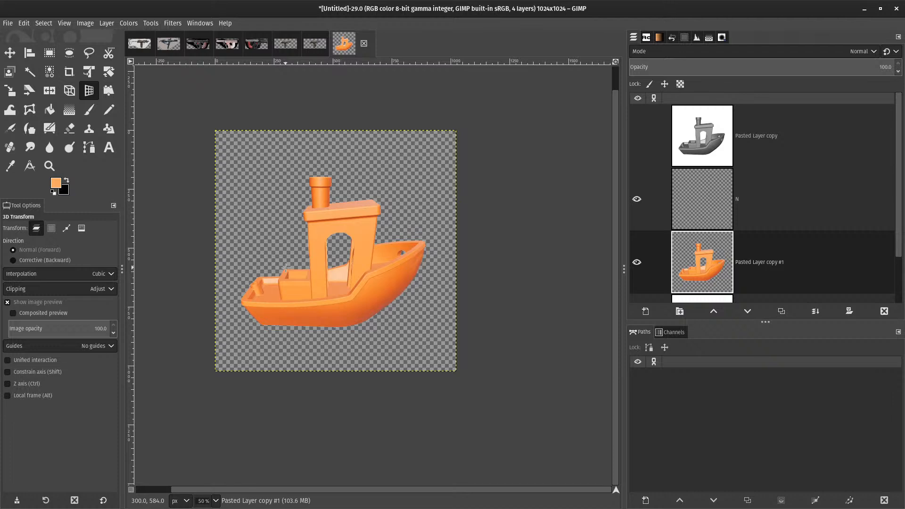
pyautogui.moveTo(240, 303); pyautogui.dragTo(331, 296)
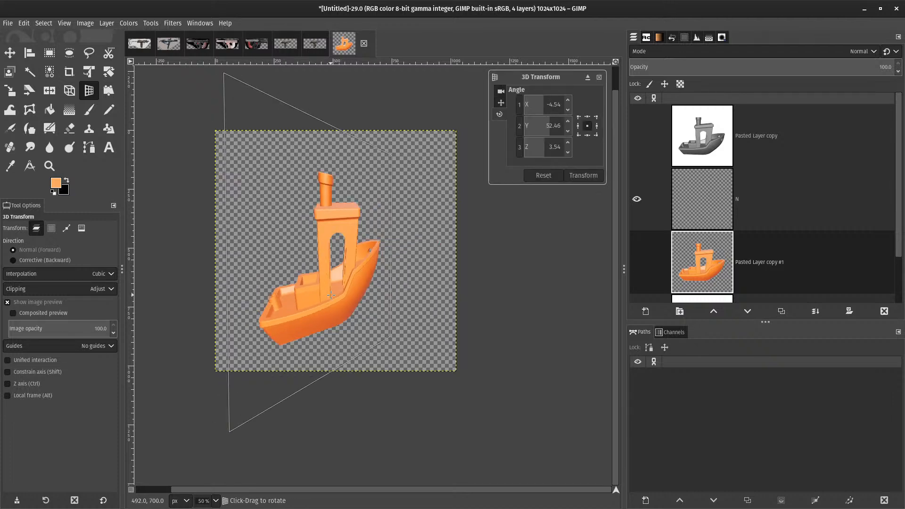
pyautogui.hotkey('ctrl', 'z')
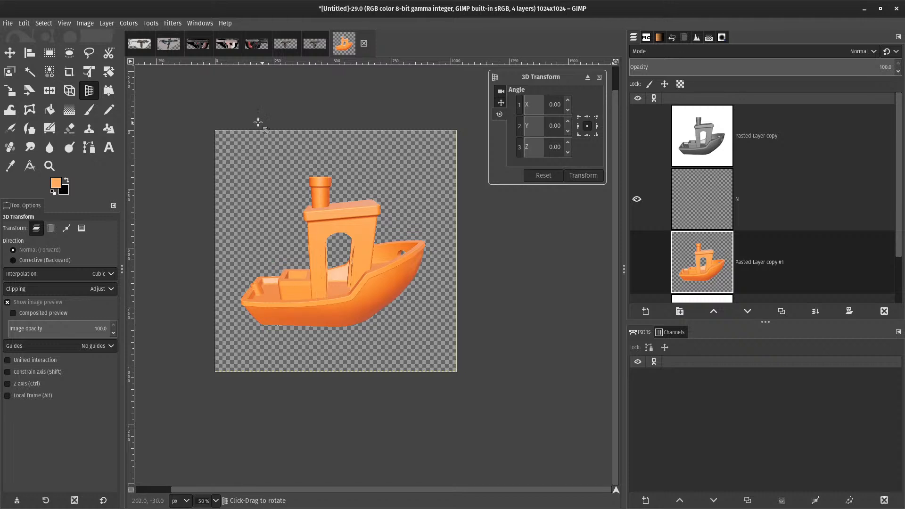
# - Try the Perspective tool on the boat layer's upper-left corner, undo the change and close the transform
pyautogui.click(142, 24)
pyautogui.moveTo(168, 59)
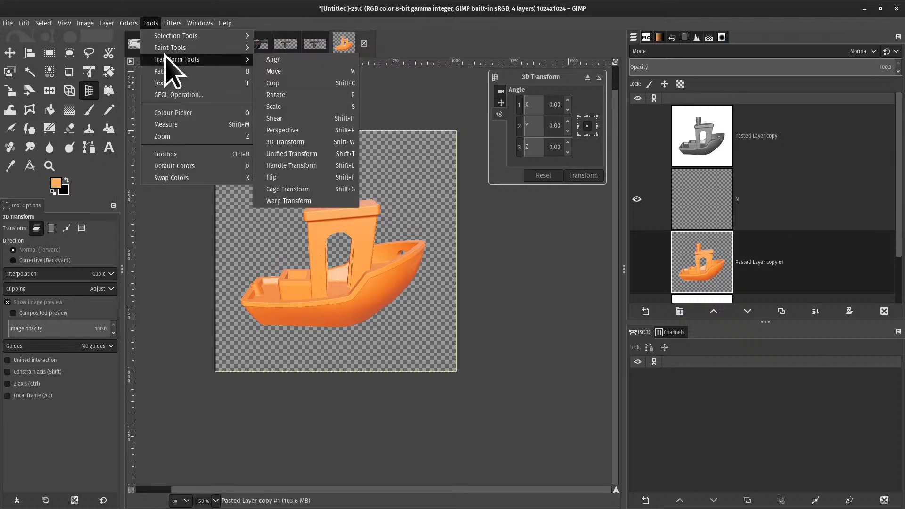
pyautogui.click(304, 131)
pyautogui.moveTo(216, 131)
pyautogui.mouseDown()
pyautogui.moveTo(197, 225)
pyautogui.moveTo(408, 48)
pyautogui.moveTo(363, 90)
pyautogui.moveTo(259, 249)
pyautogui.moveTo(245, 176)
pyautogui.moveTo(166, 135)
pyautogui.moveTo(107, 176)
pyautogui.moveTo(209, 133)
pyautogui.moveTo(211, 142)
pyautogui.mouseUp()
pyautogui.hotkey('ctrl', 'z')
pyautogui.hotkey('ctrl', 'z')
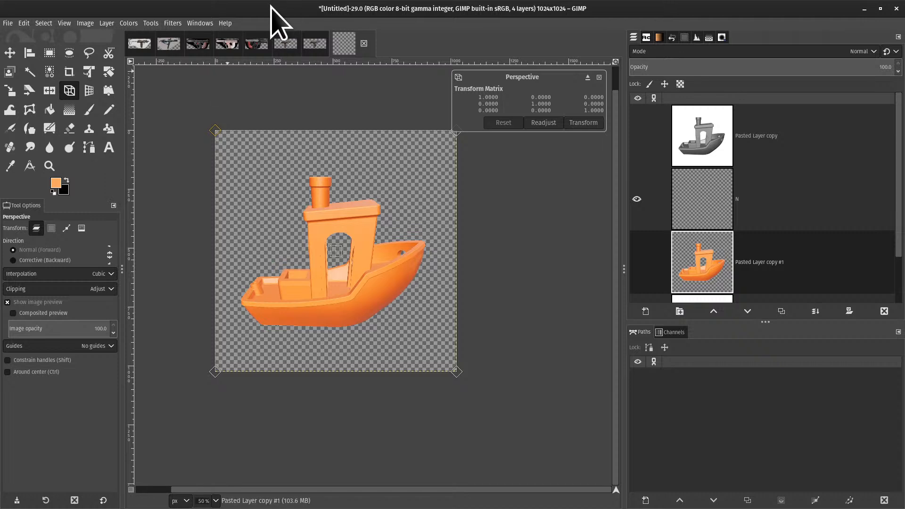
pyautogui.click(599, 77)
# - Switch to the Paths tool and place polygonal anchors clockwise around the boat from above its funnel to above its stern
pyautogui.click(150, 23)
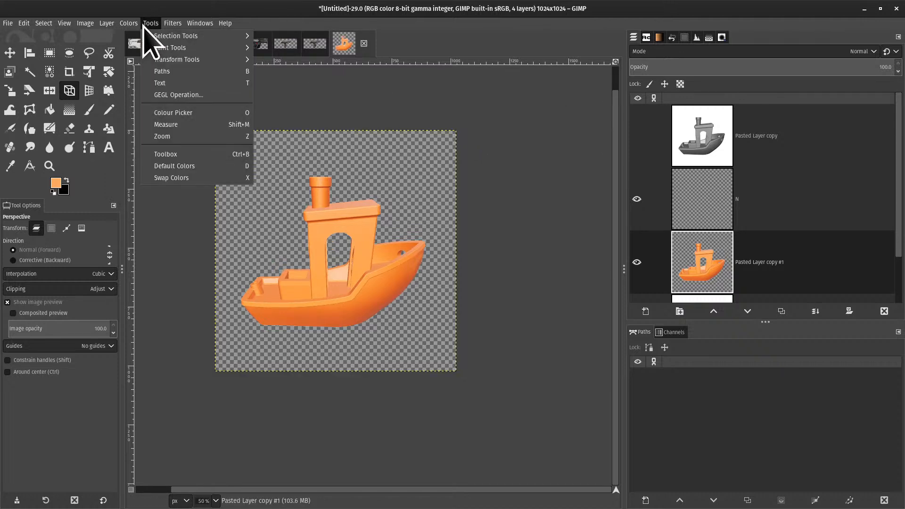
pyautogui.click(183, 71)
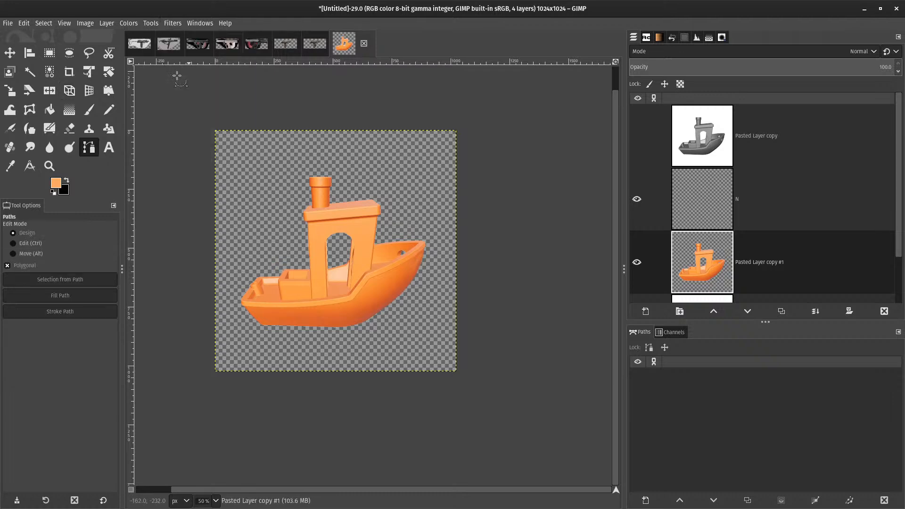
pyautogui.scroll(5, 305, 164)
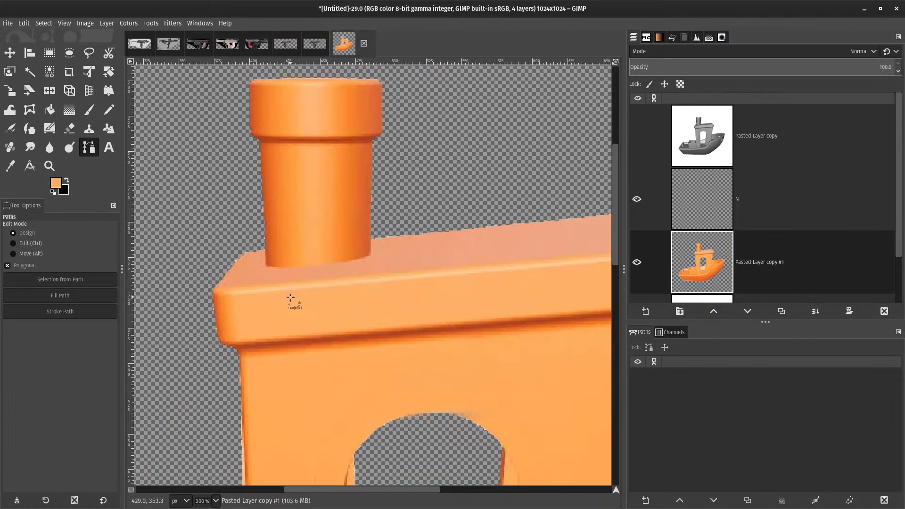
pyautogui.scroll(3, 264, 224)
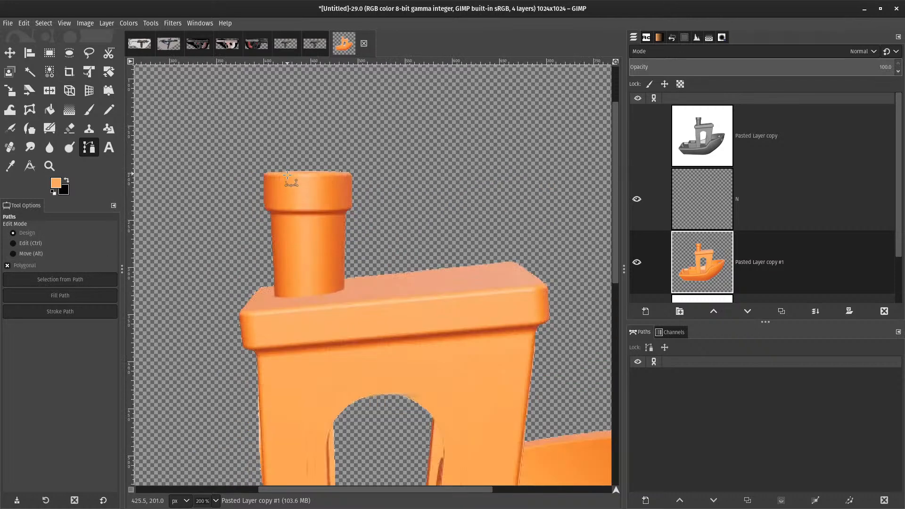
pyautogui.scroll(-4, 286, 175)
pyautogui.moveTo(347, 193); pyautogui.dragTo(269, 168)
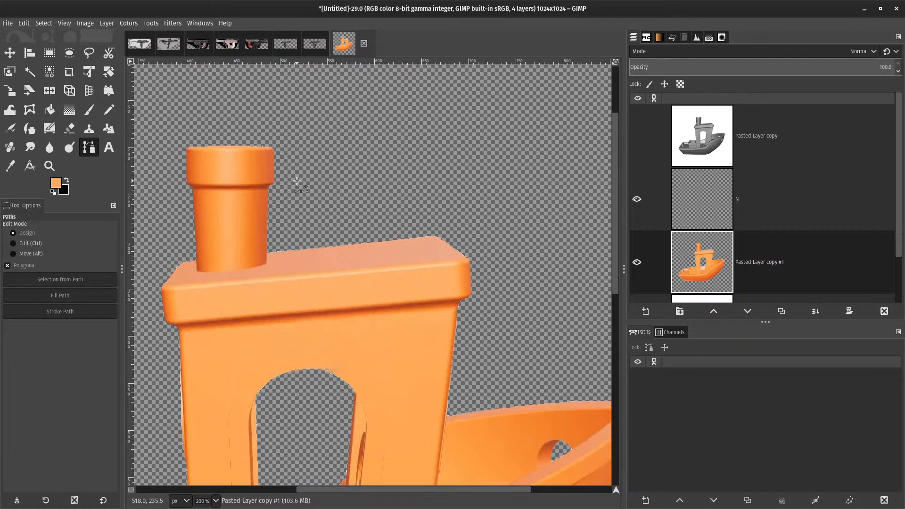
pyautogui.scroll(-3, 294, 181)
pyautogui.click(275, 141)
pyautogui.click(340, 154)
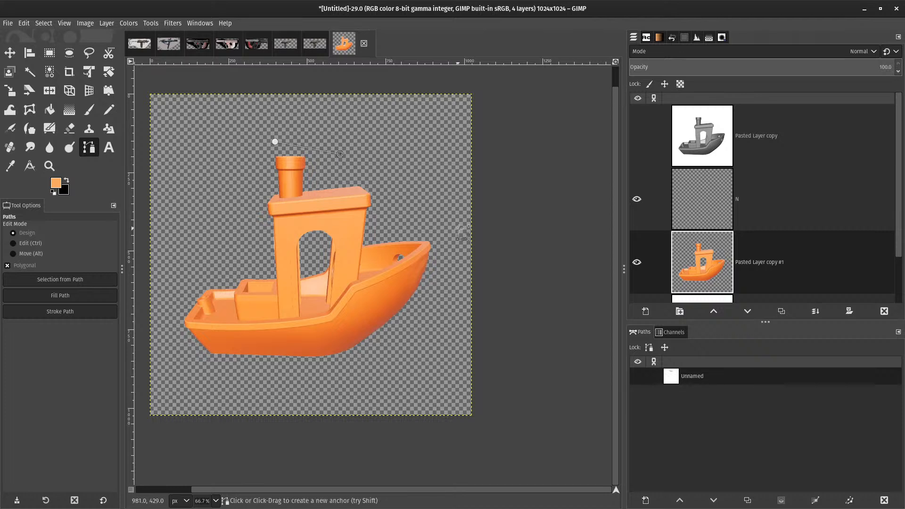
pyautogui.click(459, 229)
pyautogui.click(430, 307)
pyautogui.click(353, 364)
pyautogui.click(234, 374)
pyautogui.click(172, 335)
pyautogui.click(177, 270)
pyautogui.click(219, 162)
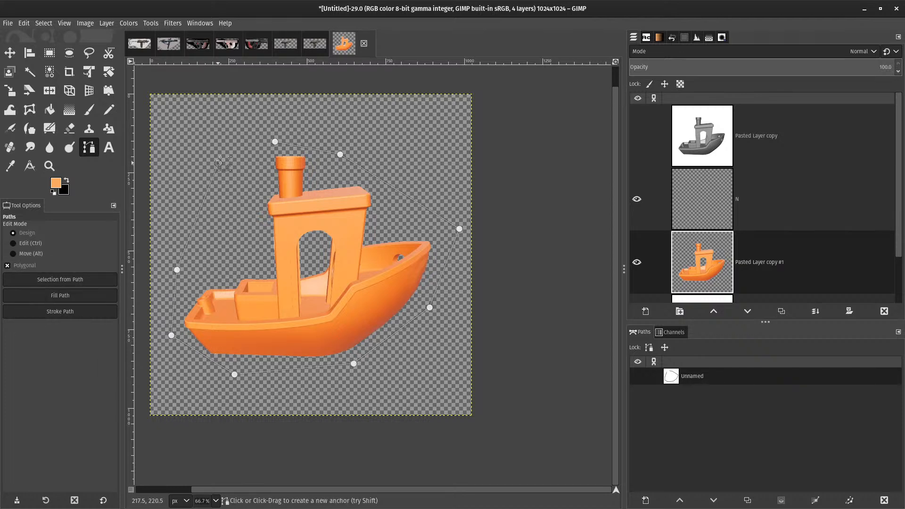
# - Extend the path with anchors across the boat's deck, cabin opening and funnel and the area behind the cabin
pyautogui.click(232, 151)
pyautogui.click(238, 285)
pyautogui.click(312, 294)
pyautogui.click(301, 159)
pyautogui.click(272, 170)
pyautogui.click(225, 210)
pyautogui.click(226, 166)
pyautogui.click(307, 156)
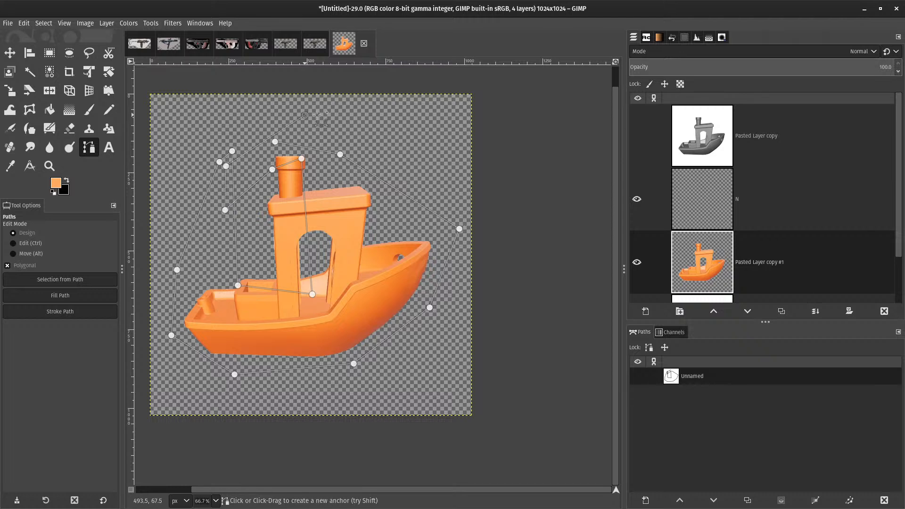
# - Continue the path with anchors above and in front of the cabin, across the funnel and back near the first anchor
pyautogui.click(319, 115)
pyautogui.click(354, 112)
pyautogui.click(435, 132)
pyautogui.click(403, 124)
pyautogui.click(398, 159)
pyautogui.moveTo(287, 185); pyautogui.dragTo(280, 169)
pyautogui.click(246, 121)
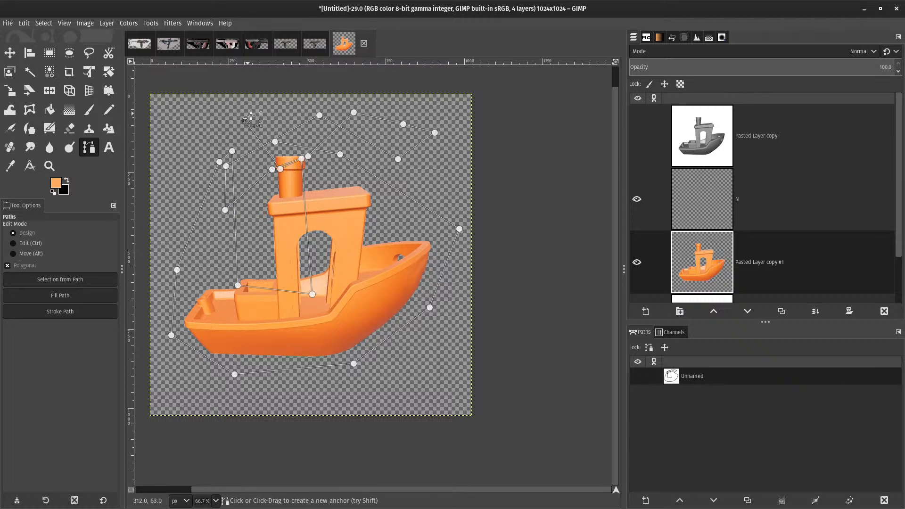
pyautogui.click(268, 125)
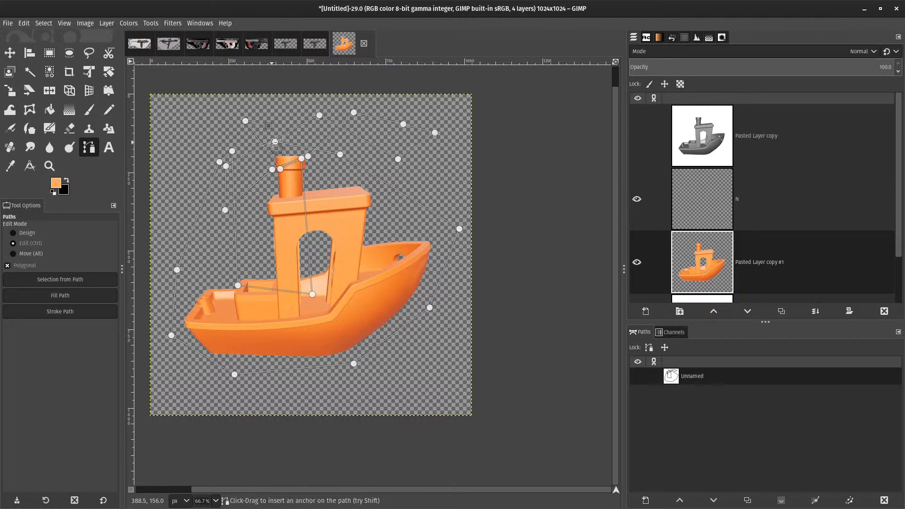
# - Try closing the path onto its first anchor above the funnel, inspect it up close and undo the closure
pyautogui.keyDown('ctrl'); pyautogui.click(274, 141); pyautogui.keyUp('ctrl')
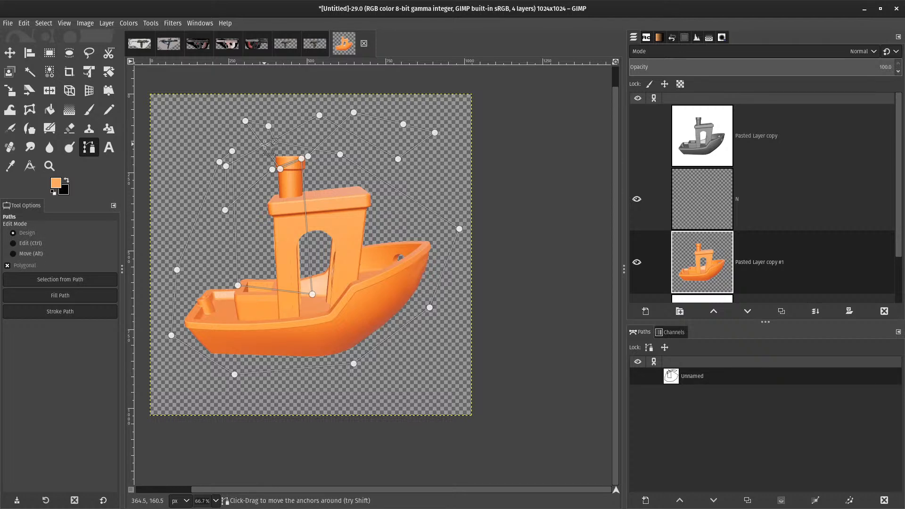
pyautogui.hotkey('ctrl', 'z')
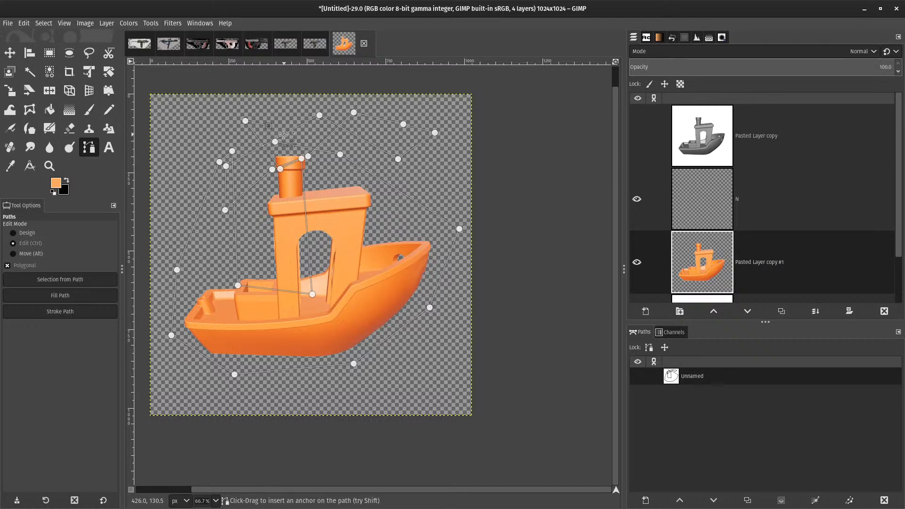
pyautogui.scroll(1, 273, 103)
pyautogui.scroll(1, 272, 103)
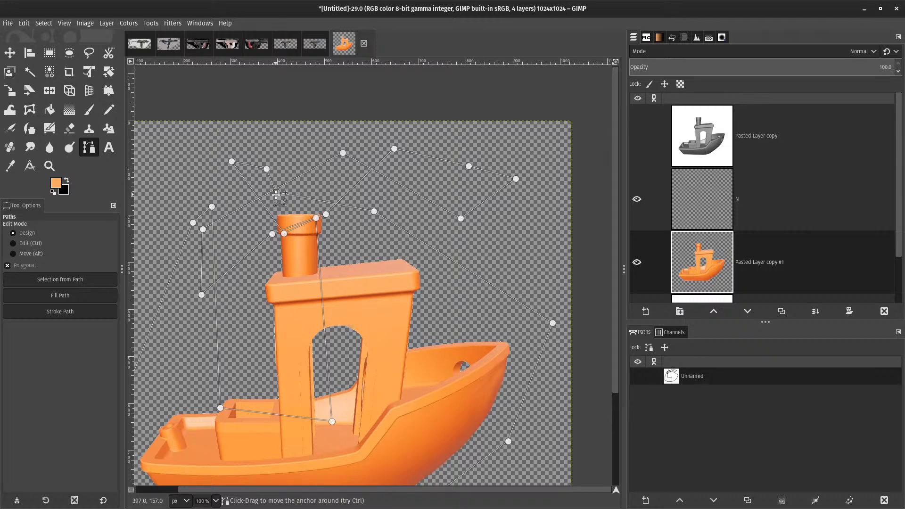
pyautogui.hotkey('ctrl', 'x')
pyautogui.press('2')
pyautogui.press('+')
pyautogui.hotkey('ctrl', 'z')
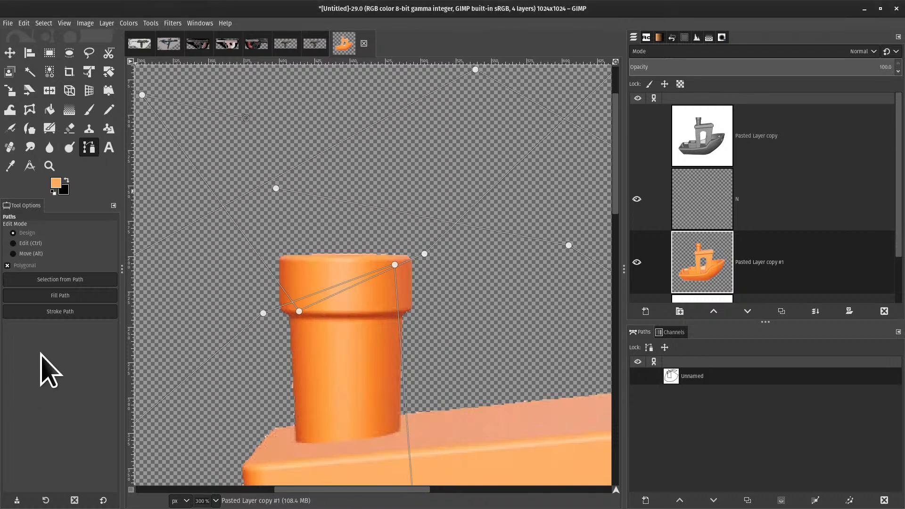
pyautogui.click(150, 23)
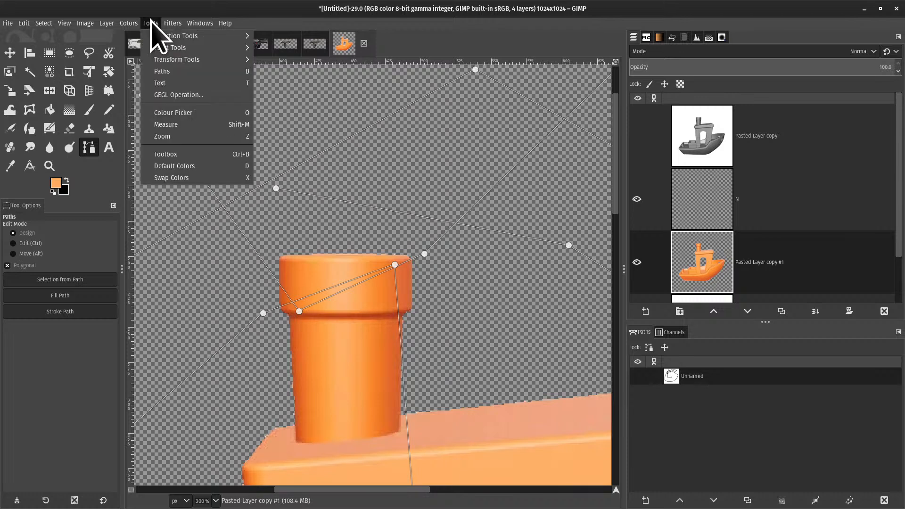
pyautogui.click(151, 22)
pyautogui.click(152, 23)
pyautogui.moveTo(166, 23)
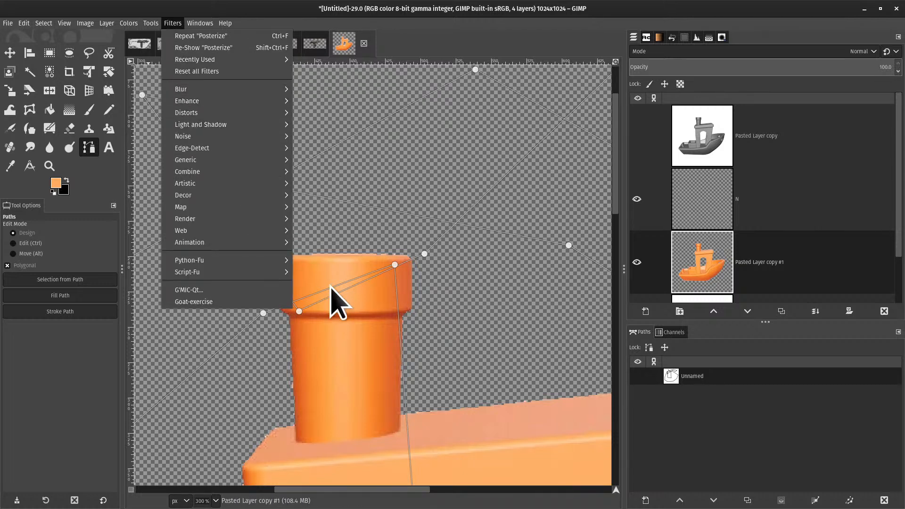
pyautogui.click(477, 304)
pyautogui.click(478, 305)
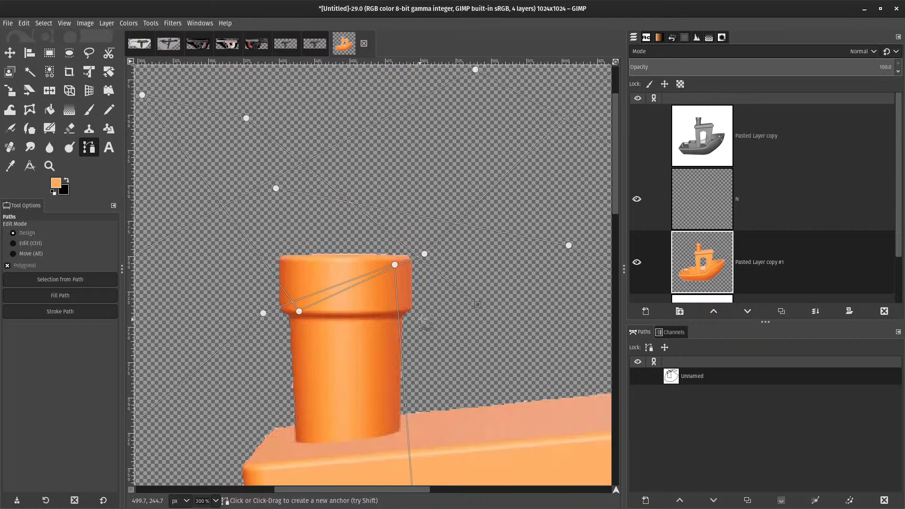
# - Switch to the Clone tool and try it on the hull at the boat's bow
pyautogui.click(70, 146)
pyautogui.click(87, 125)
pyautogui.scroll(-3, 401, 303)
pyautogui.moveTo(425, 347); pyautogui.dragTo(245, 135)
pyautogui.scroll(2, 315, 257)
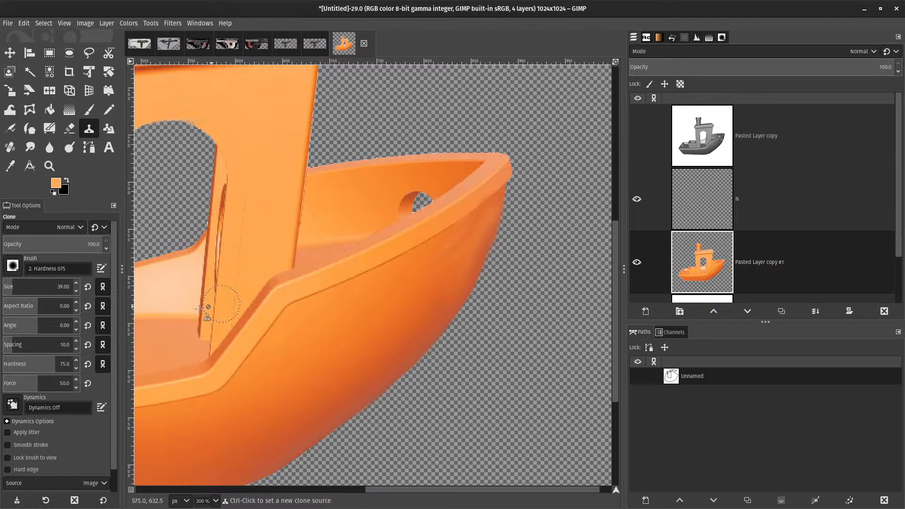
pyautogui.click(394, 336)
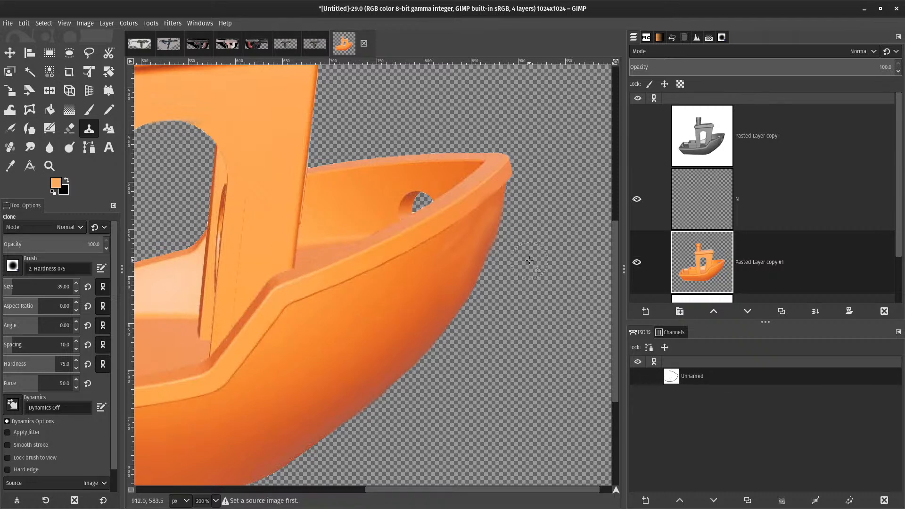
# - Undo the path and the earlier retouching back to the original round hole in the bow's outer hull
pyautogui.hotkey('ctrl', 'z')
pyautogui.hotkey('ctrl', 'z')
pyautogui.hotkey('ctrl', 'z')
pyautogui.hotkey('ctrl', 'z')
pyautogui.hotkey('ctrl', 'z')
pyautogui.hotkey('ctrl', 'z')
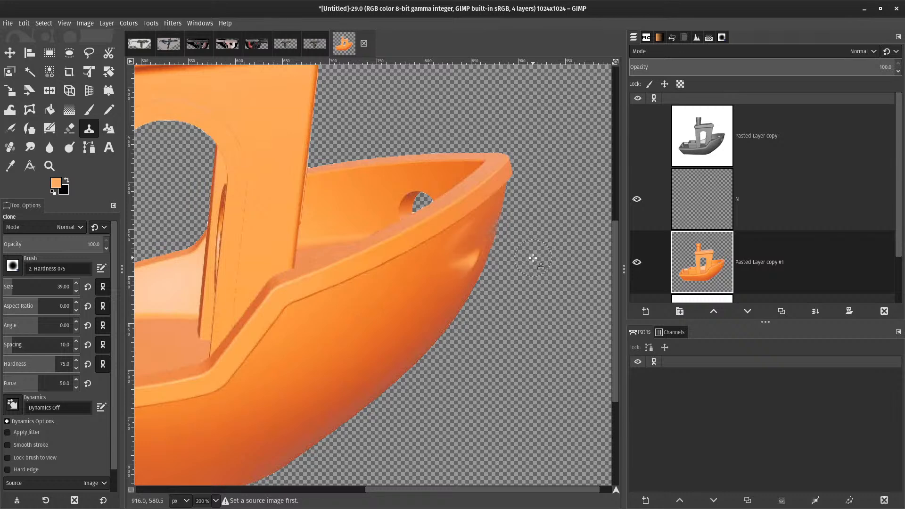
pyautogui.hotkey('ctrl', 'z')
pyautogui.hotkey('ctrl', 'z')
pyautogui.hotkey('ctrl', 'z')
pyautogui.hotkey('ctrl', 'z')
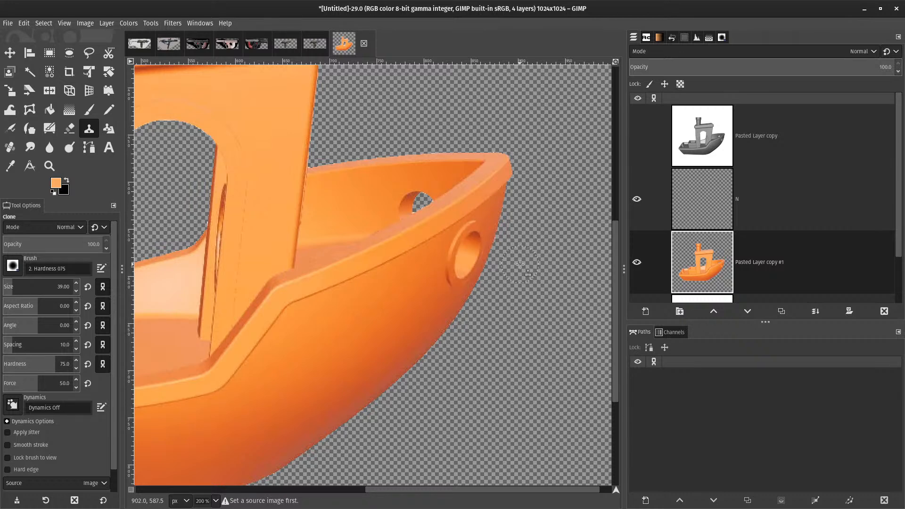
# - Outline the round hole and its rim on the bow with a closed Free Select selection
pyautogui.press('f')
pyautogui.scroll(1, 486, 216)
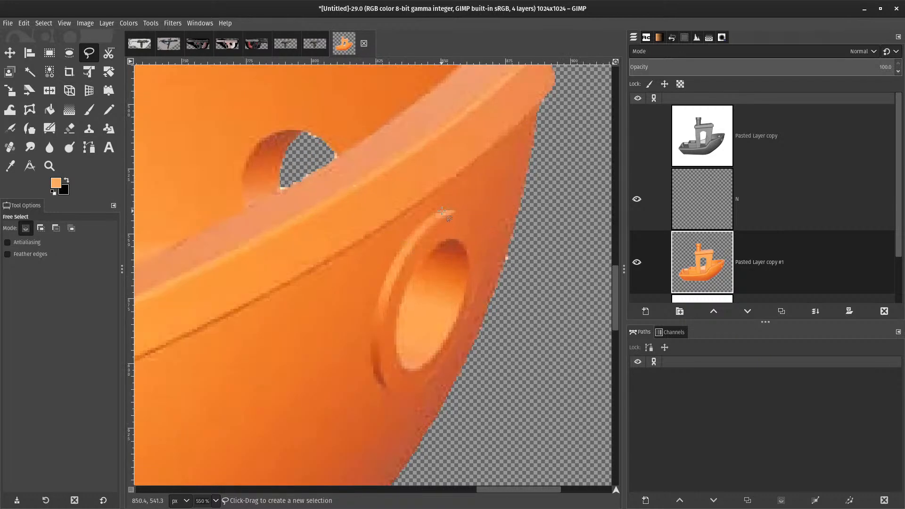
pyautogui.moveTo(449, 191)
pyautogui.mouseDown()
pyautogui.moveTo(402, 221)
pyautogui.moveTo(365, 269)
pyautogui.moveTo(336, 363)
pyautogui.mouseUp()
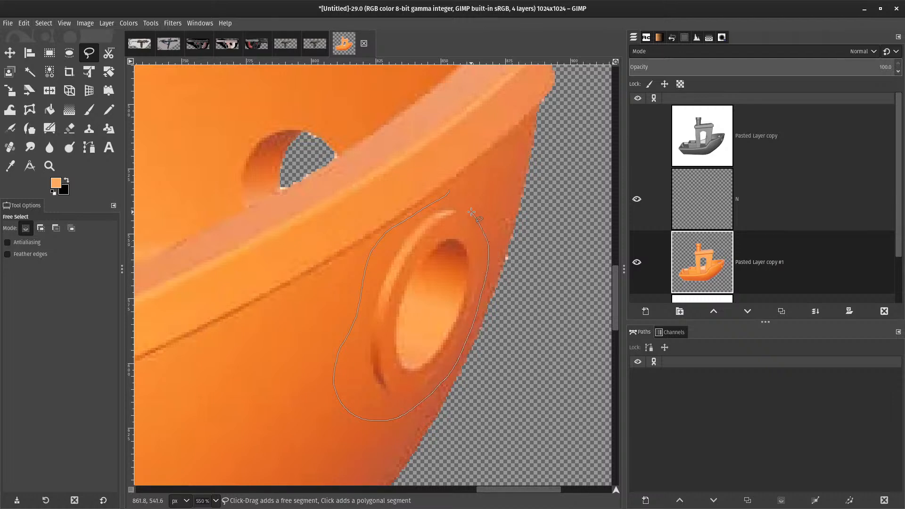
pyautogui.moveTo(452, 193); pyautogui.dragTo(450, 192)
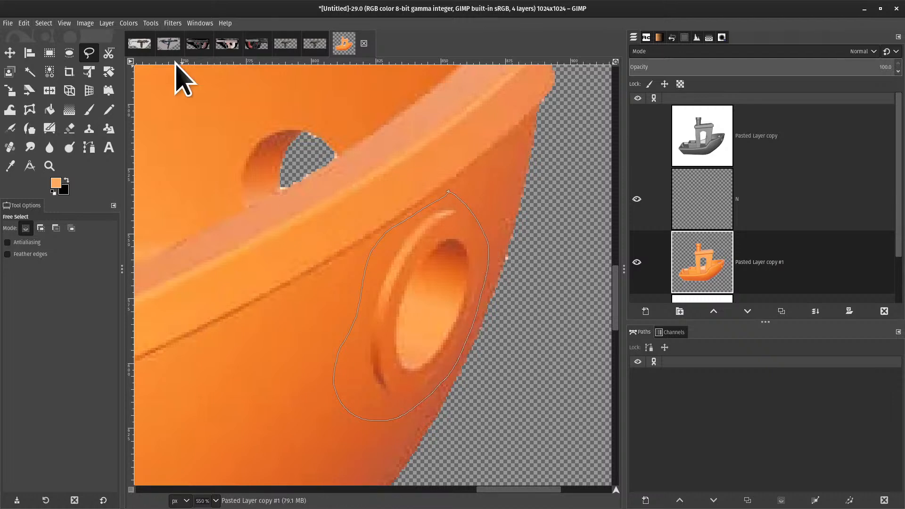
pyautogui.hotkey('ctrl', 'z')
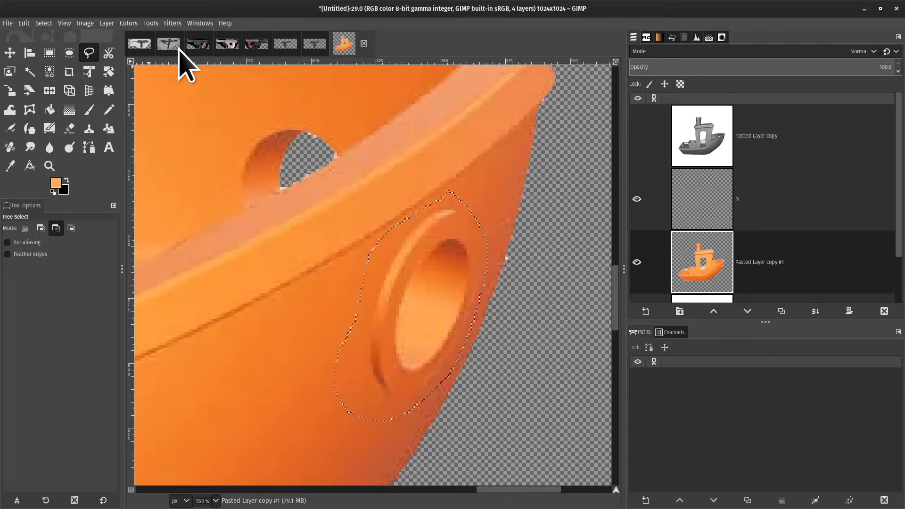
# - Apply the Heal Selection filter to the outlined round hole on the bow and clear the selection
pyautogui.click(170, 23)
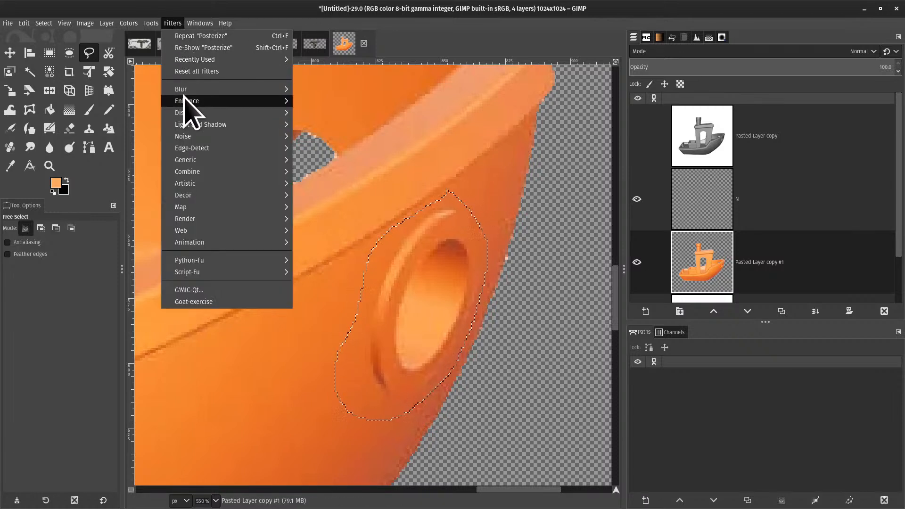
pyautogui.moveTo(186, 101)
pyautogui.click(382, 231)
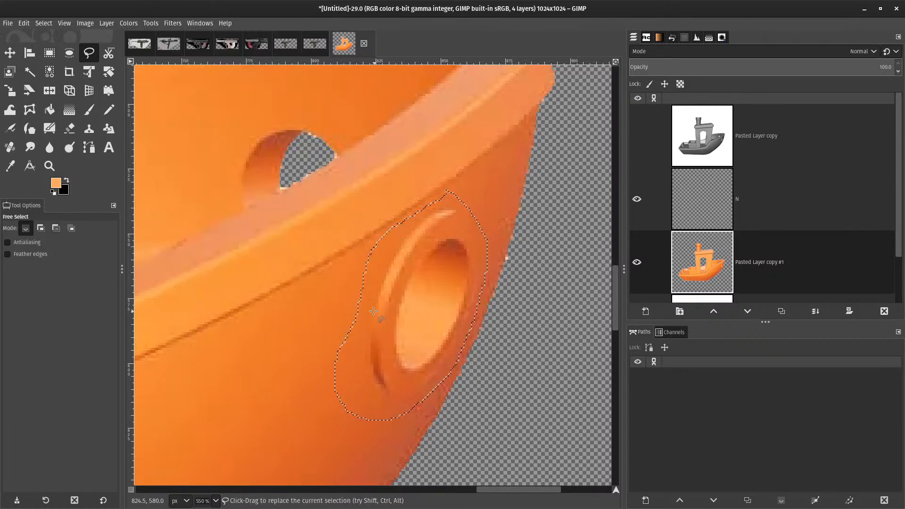
pyautogui.click(533, 257)
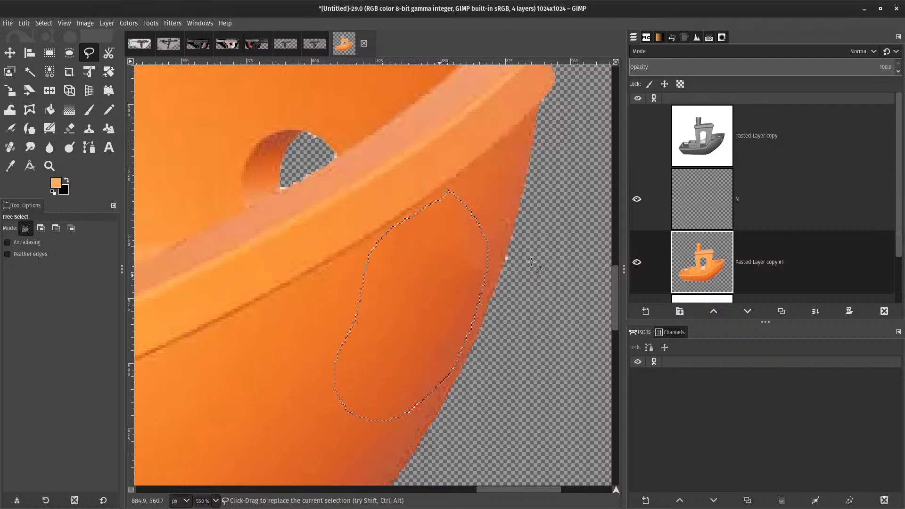
pyautogui.press('a')
pyautogui.hotkey('ctrl', 'shift', 'a')
pyautogui.scroll(-5, 484, 292)
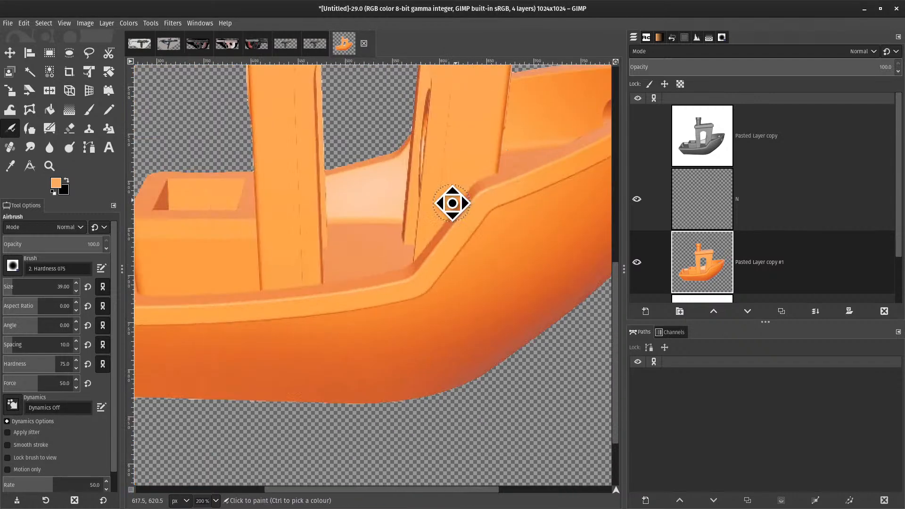
# - Outline the rectangular recess in the box behind the cabin with the Free Select tool
pyautogui.scroll(2, 243, 241)
pyautogui.scroll(-3, 201, 256)
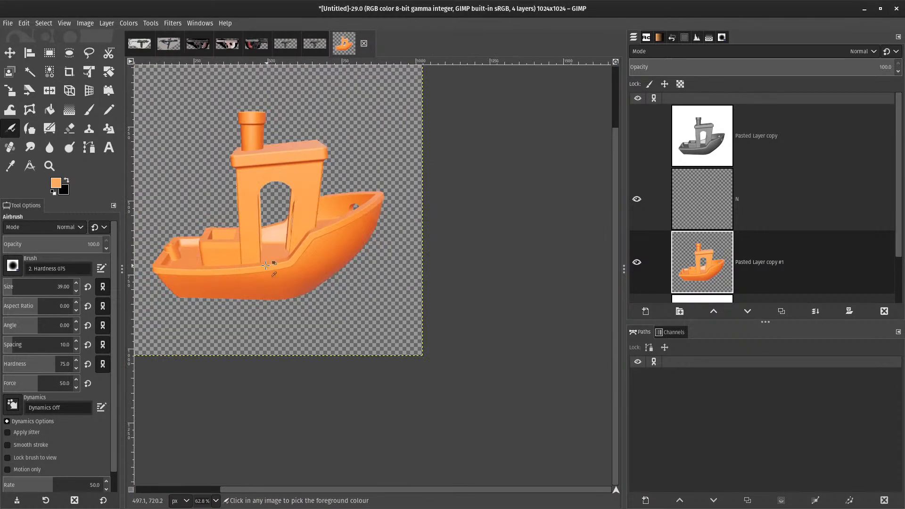
pyautogui.scroll(3, 251, 246)
pyautogui.moveTo(250, 244); pyautogui.dragTo(471, 392)
pyautogui.press('f')
pyautogui.moveTo(413, 379)
pyautogui.mouseDown()
pyautogui.moveTo(322, 288)
pyautogui.moveTo(545, 298)
pyautogui.moveTo(530, 379)
pyautogui.moveTo(426, 405)
pyautogui.moveTo(292, 398)
pyautogui.moveTo(271, 360)
pyautogui.moveTo(309, 292)
pyautogui.mouseUp()
pyautogui.scroll(3, 319, 289)
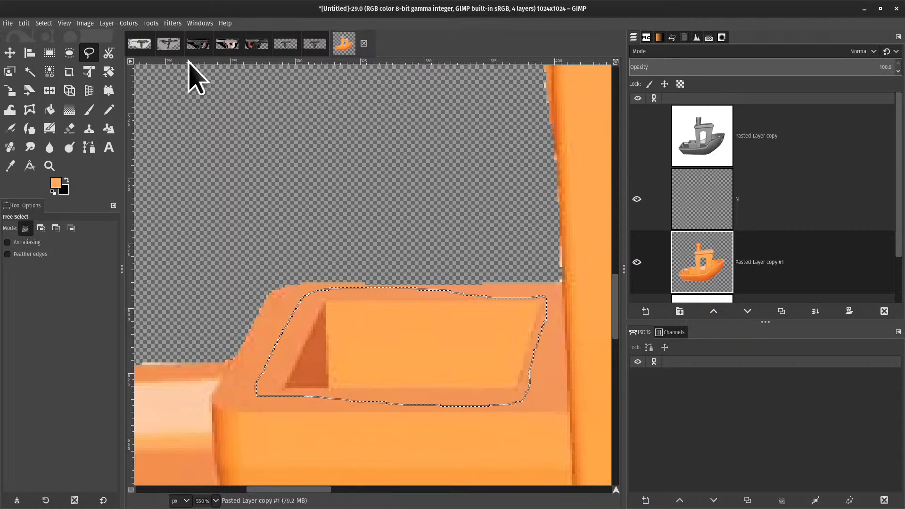
# - Repeat the Heal Selection filter several times on the box's outlined recess and clear the selection
pyautogui.hotkey('ctrl', 'f')
pyautogui.hotkey('ctrl', 'f')
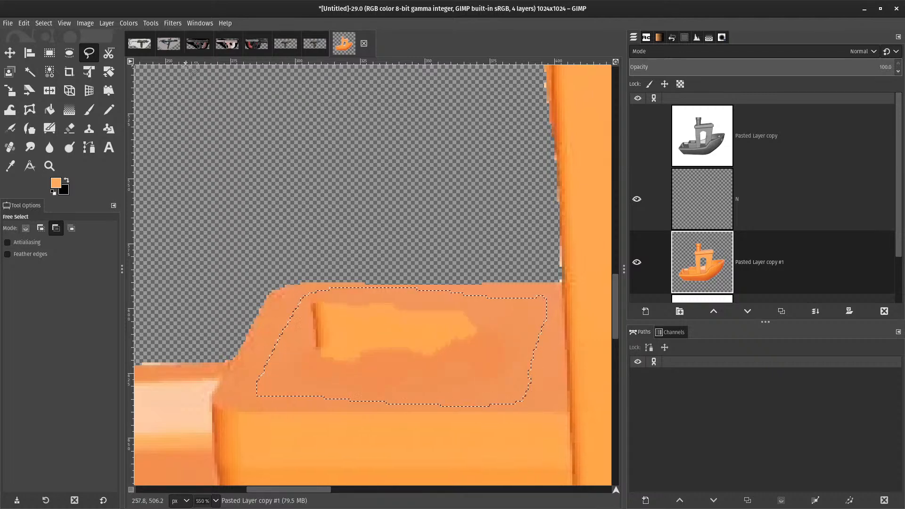
pyautogui.hotkey('ctrl', 'f')
pyautogui.hotkey('ctrl', 'f')
pyautogui.hotkey('ctrl', 'f')
pyautogui.hotkey('ctrl', 'shift', 'a')
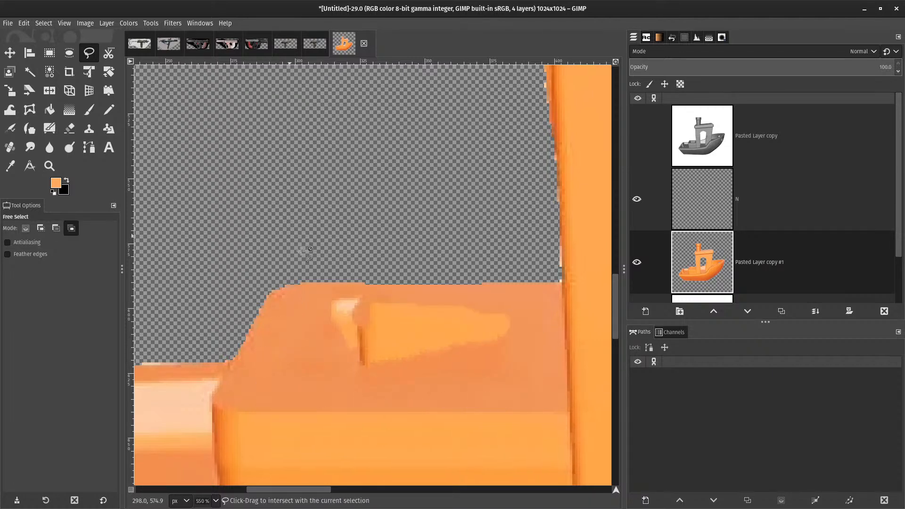
# - Outline the remaining light patch on top of the box with Free Select and heal it with the same filter
pyautogui.moveTo(416, 295)
pyautogui.mouseDown()
pyautogui.moveTo(381, 290)
pyautogui.moveTo(322, 298)
pyautogui.moveTo(309, 352)
pyautogui.moveTo(418, 387)
pyautogui.moveTo(524, 367)
pyautogui.moveTo(533, 316)
pyautogui.moveTo(491, 282)
pyautogui.moveTo(414, 296)
pyautogui.mouseUp()
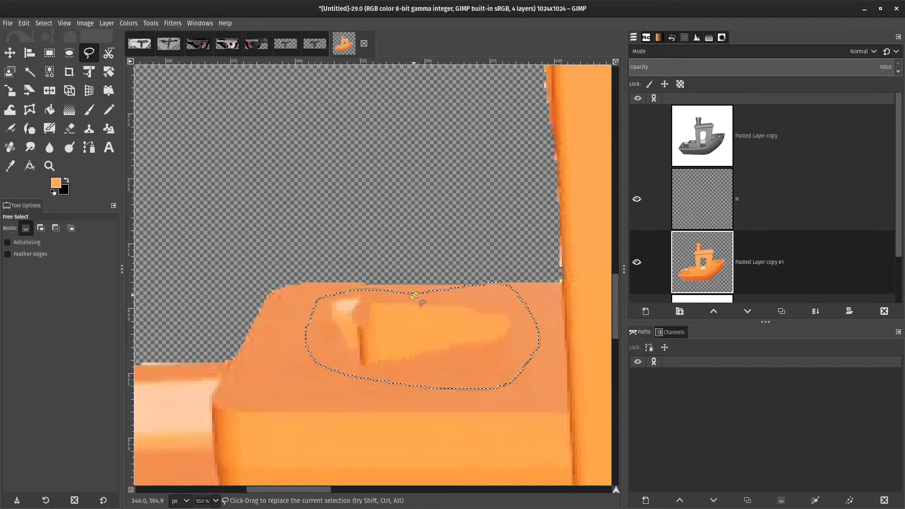
pyautogui.press('Return')
pyautogui.hotkey('ctrl', 'f')
pyautogui.scroll(-6, 413, 295)
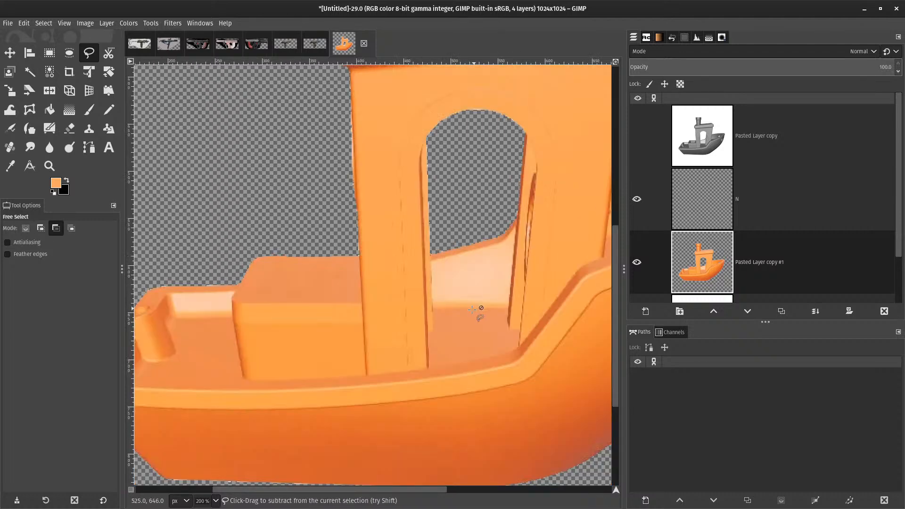
# - Undo the healing and the earlier edits back to the original boat on its white background
pyautogui.hotkey('ctrl', 'z')
pyautogui.hotkey('ctrl', 'z')
pyautogui.hotkey('ctrl', 'z')
pyautogui.hotkey('ctrl', 'z')
pyautogui.hotkey('ctrl', 'z')
pyautogui.hotkey('ctrl', 'z')
pyautogui.hotkey('ctrl', 'z')
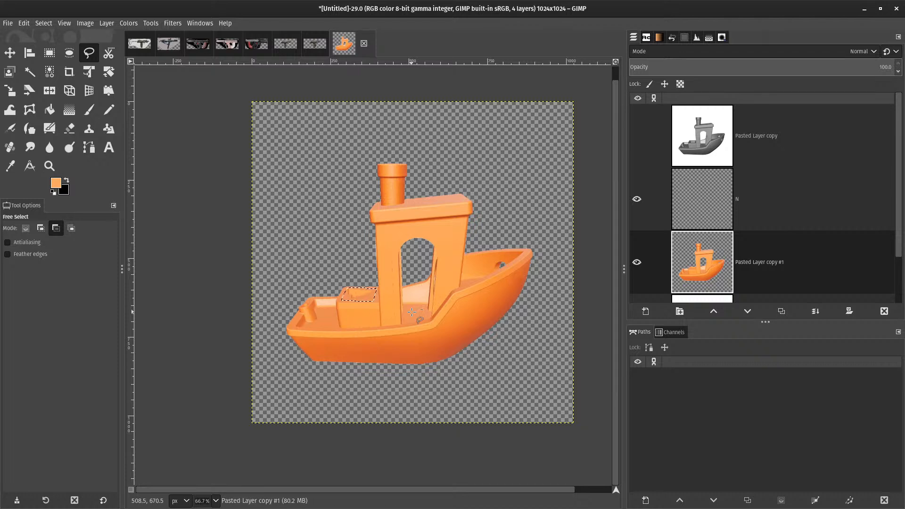
pyautogui.press('XF86AudioLowerVolume')
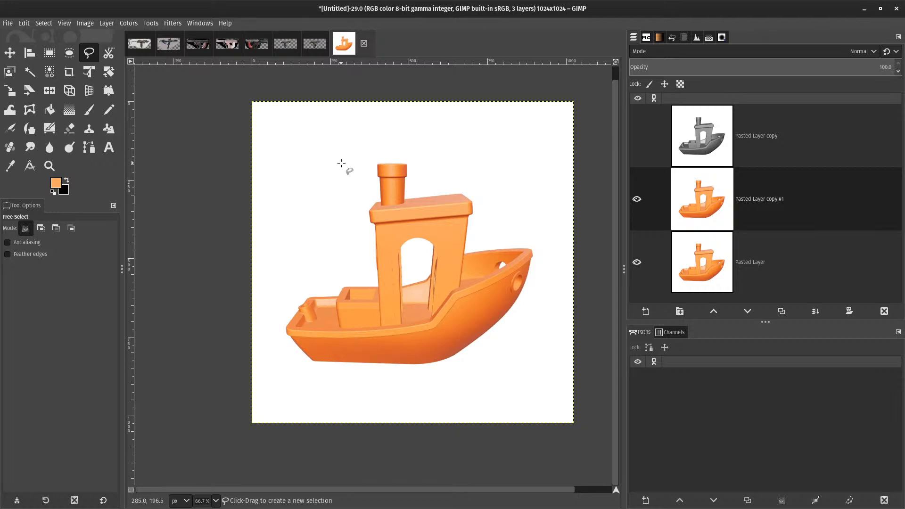
pyautogui.click(171, 23)
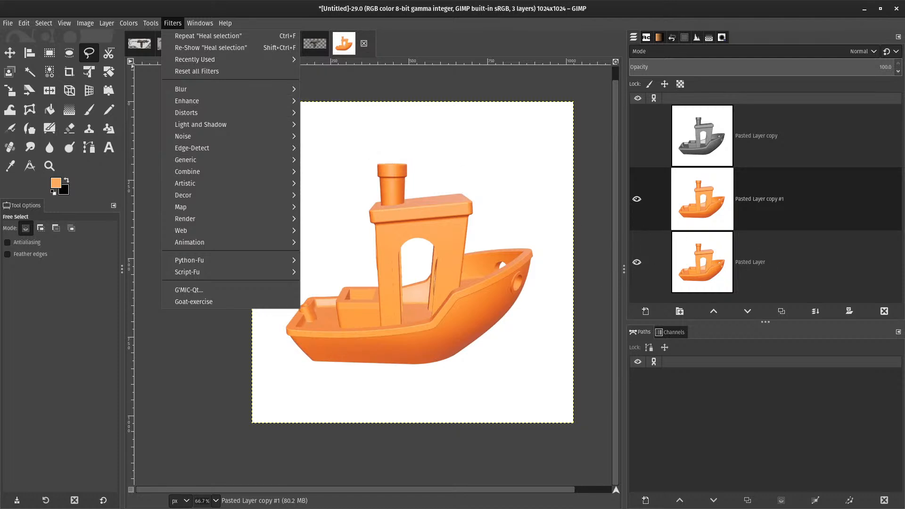
pyautogui.click(67, 422)
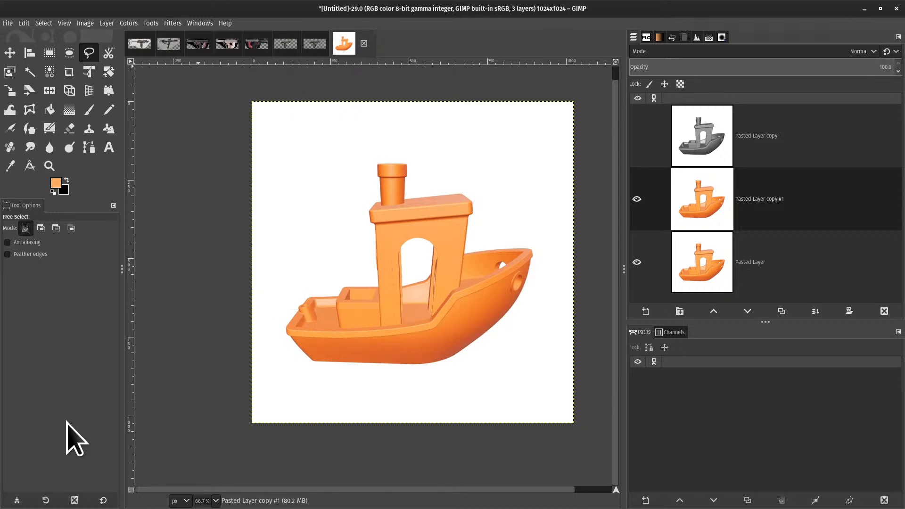